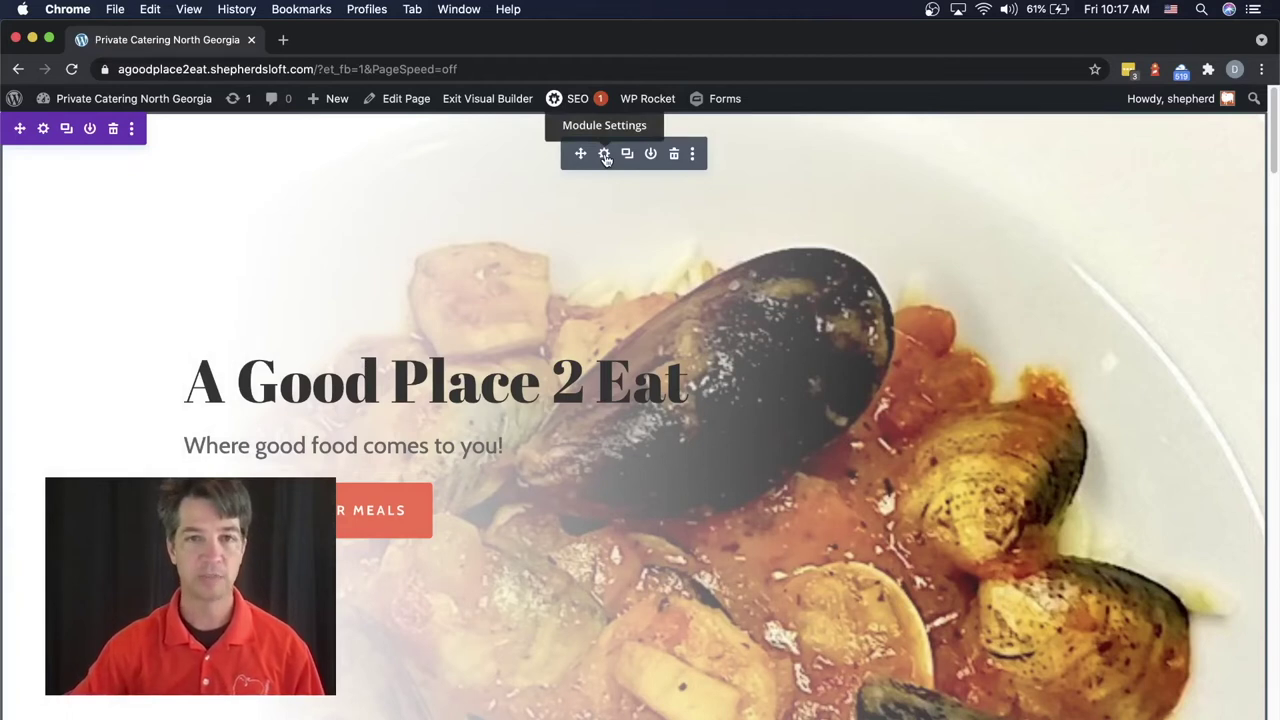
pyautogui.click(604, 154)
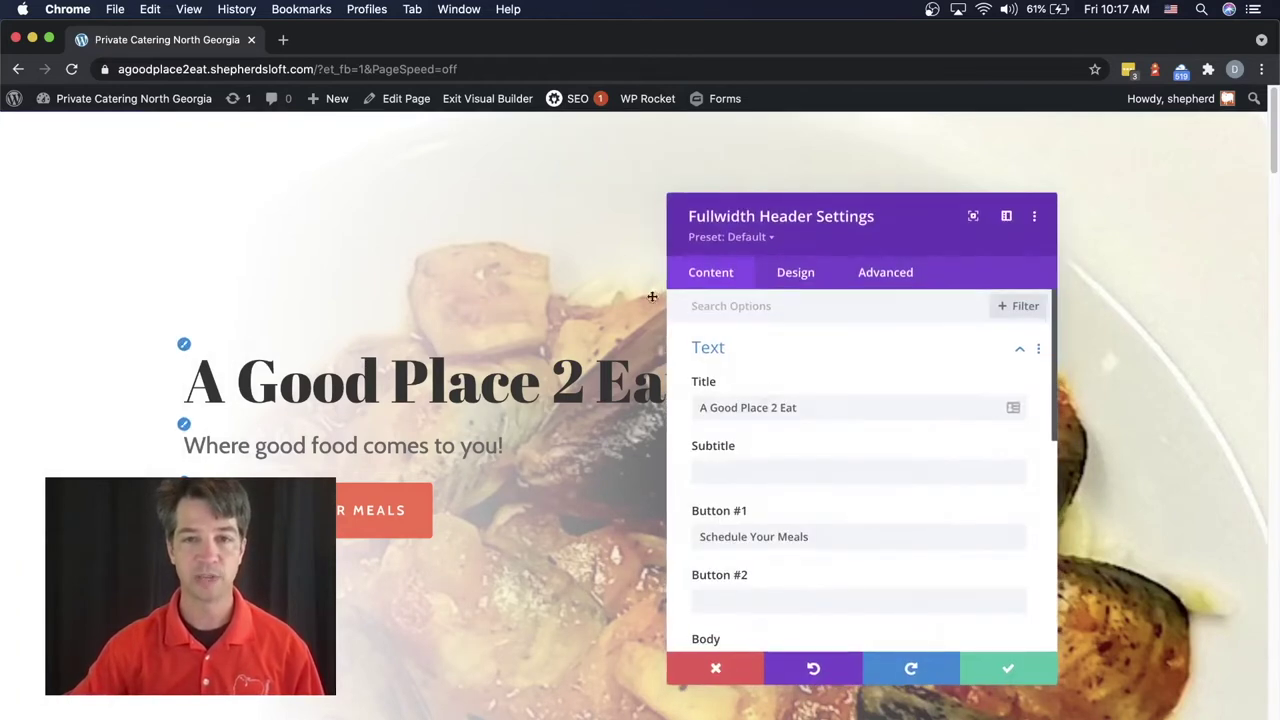
pyautogui.scroll(-10, 880, 457)
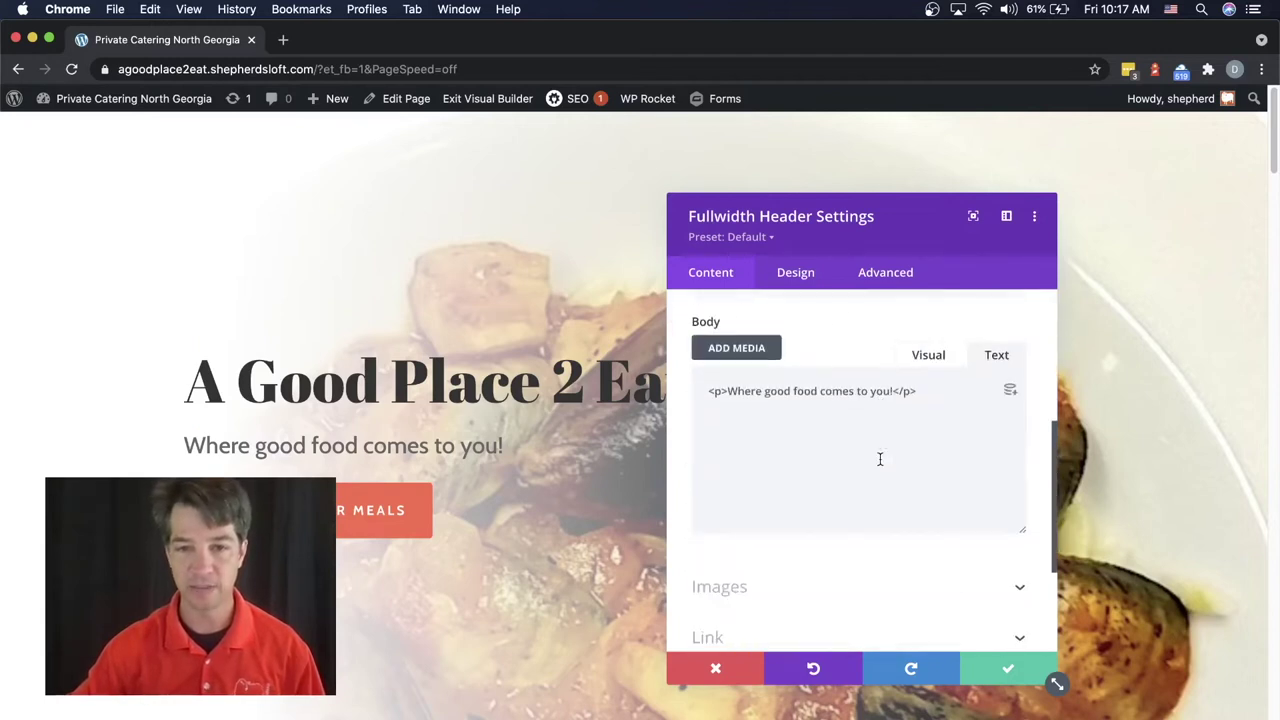
pyautogui.scroll(-1, 881, 465)
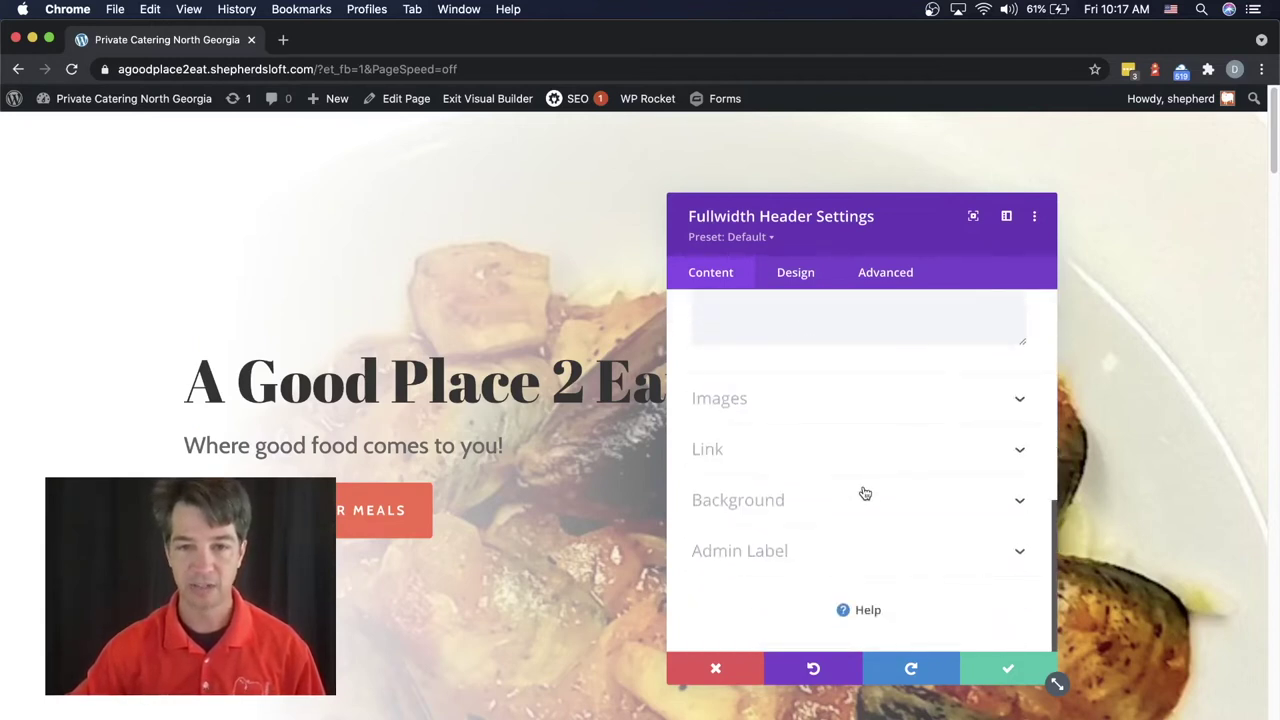
pyautogui.click(750, 505)
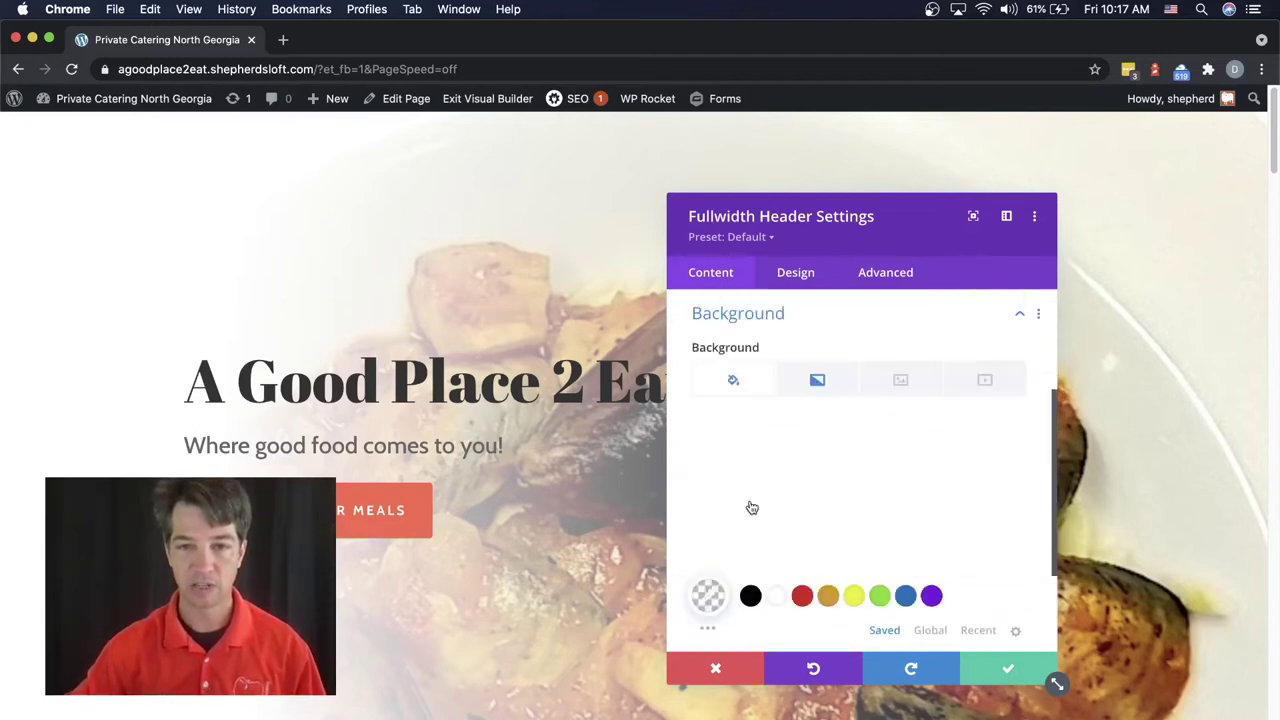
pyautogui.click(902, 384)
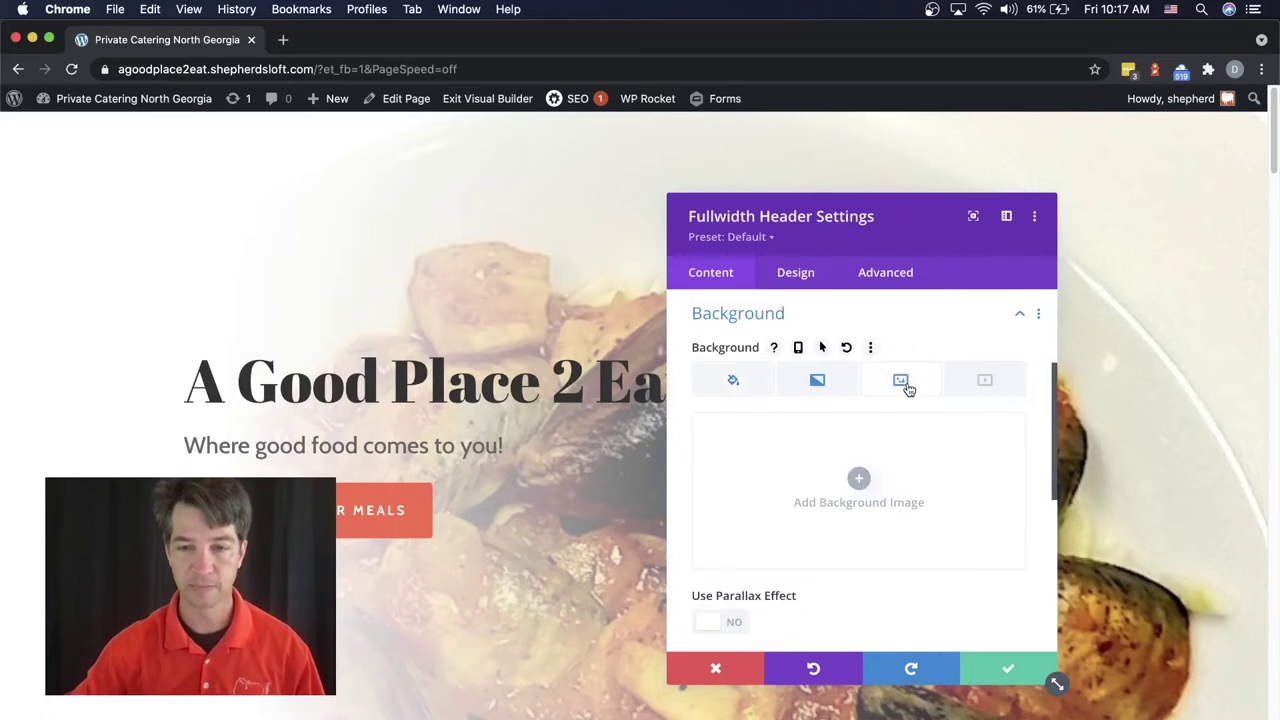
pyautogui.click(715, 668)
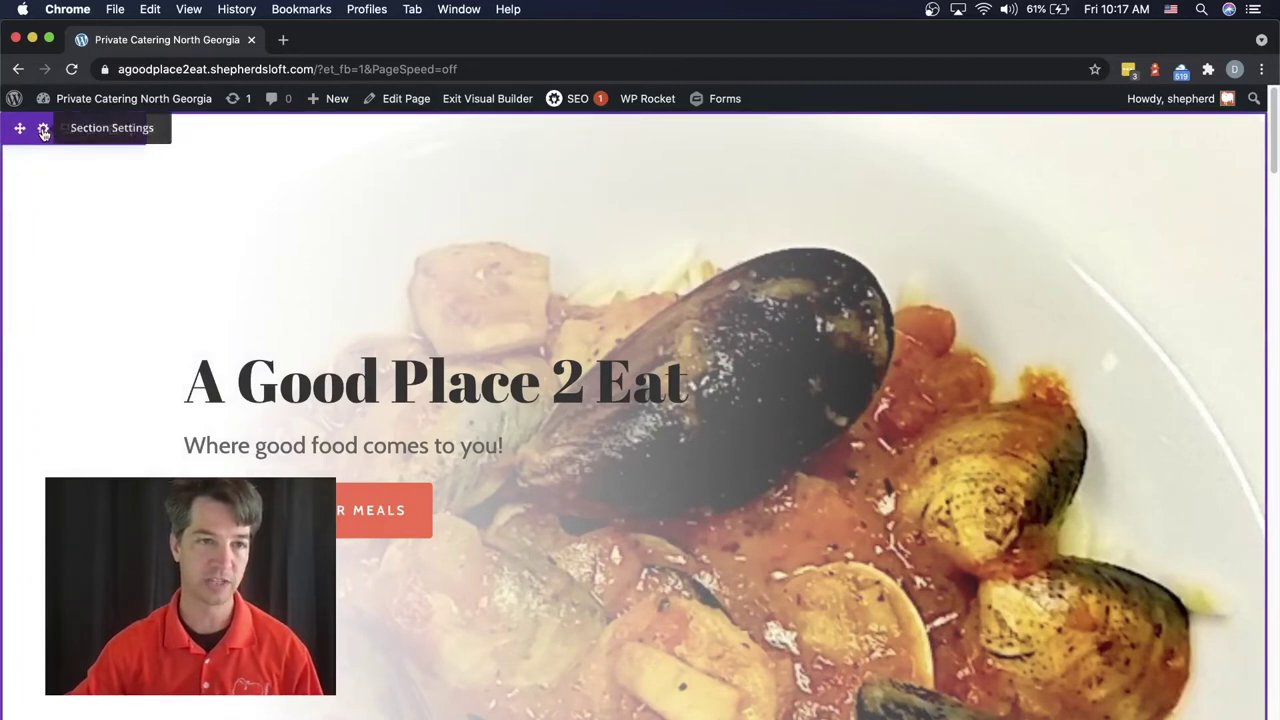
# Set the top section's background image to mussles-large.jpg from the media library and save the section settings.
pyautogui.click(44, 131)
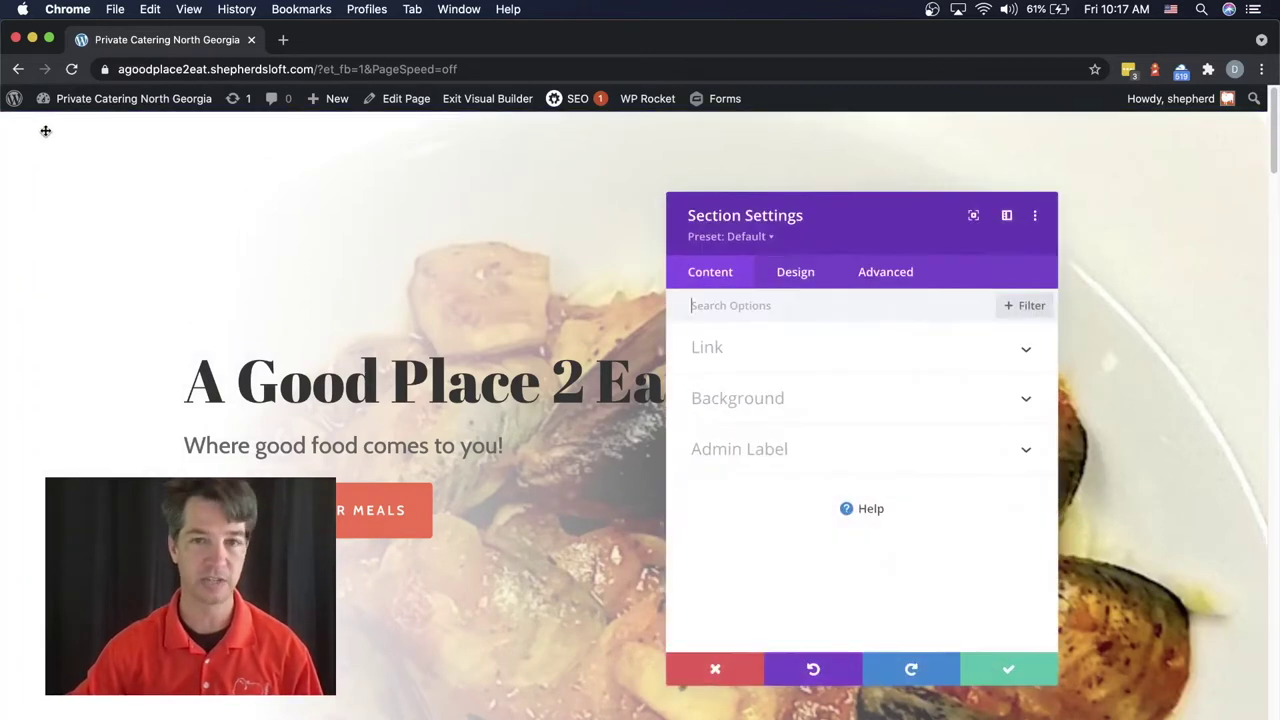
pyautogui.click(742, 399)
pyautogui.click(899, 381)
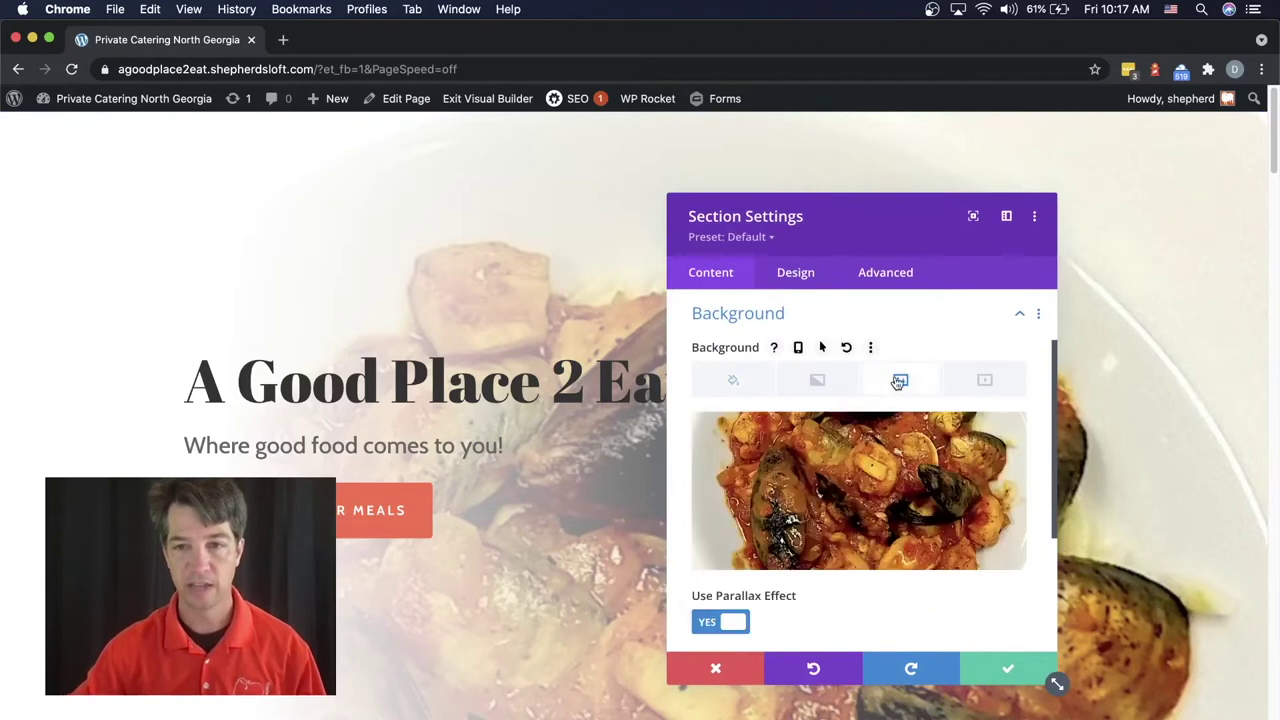
pyautogui.moveTo(910, 488)
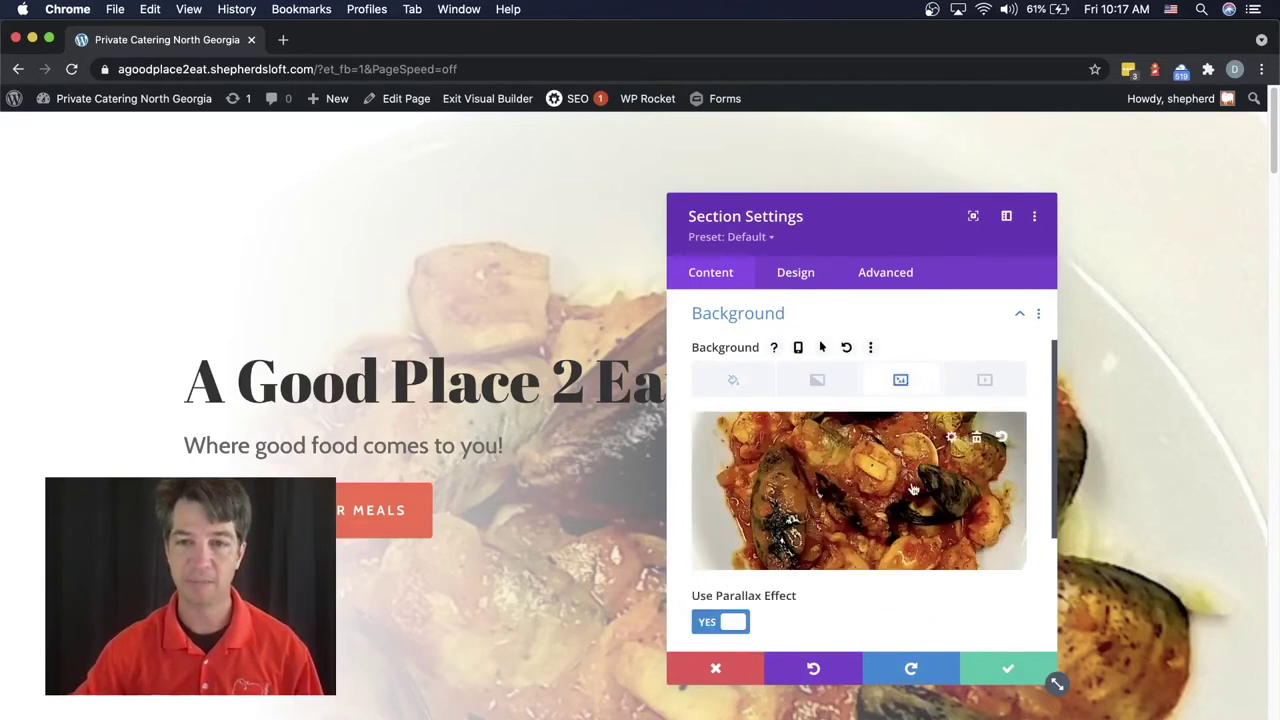
pyautogui.click(953, 440)
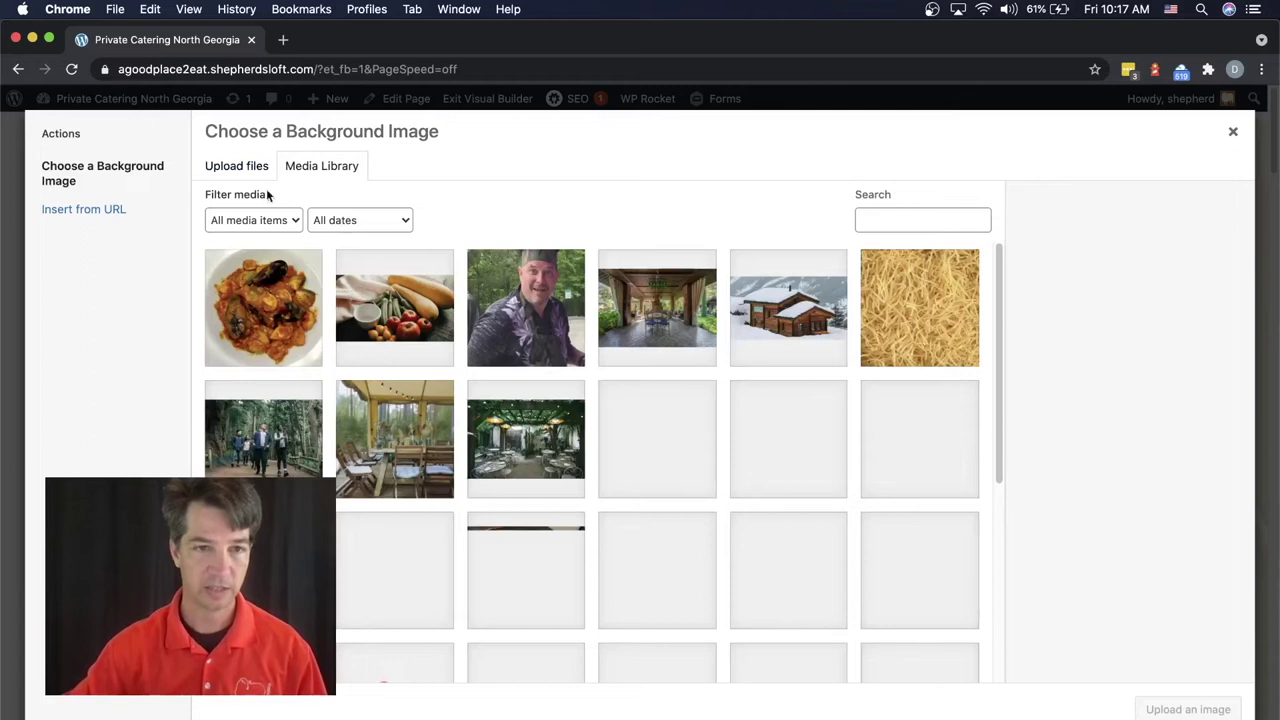
pyautogui.click(283, 312)
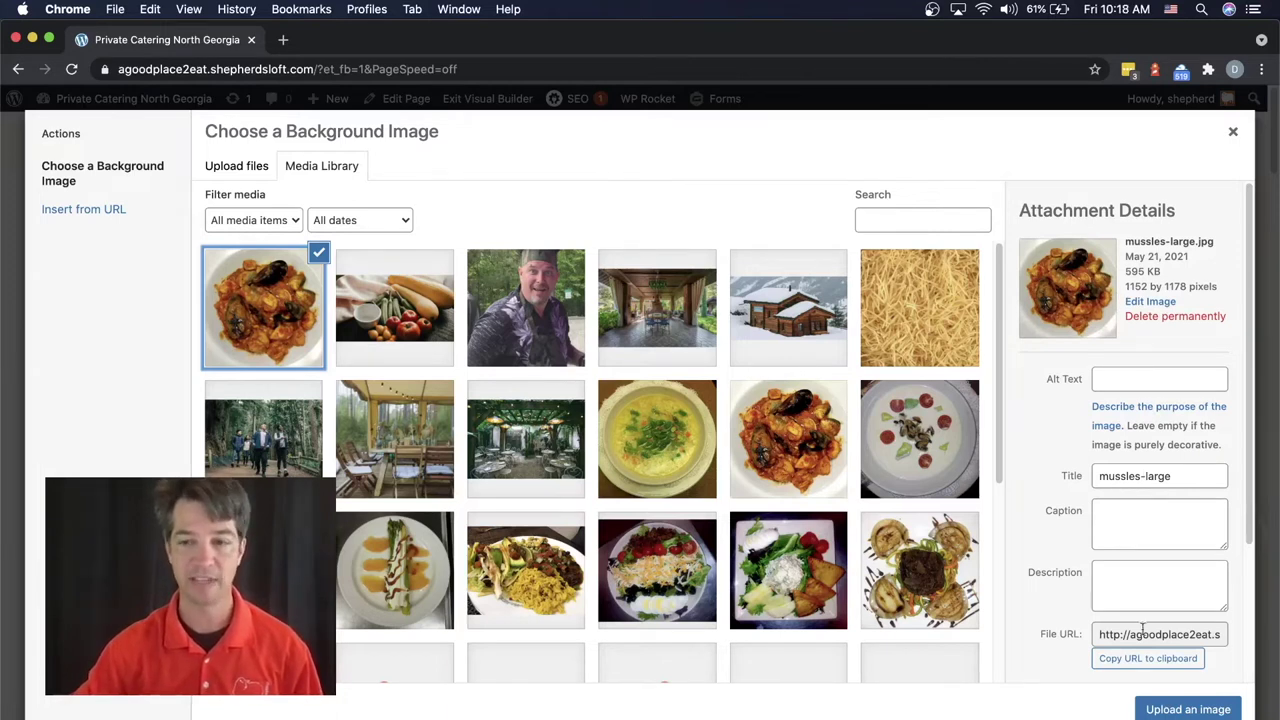
pyautogui.click(1188, 709)
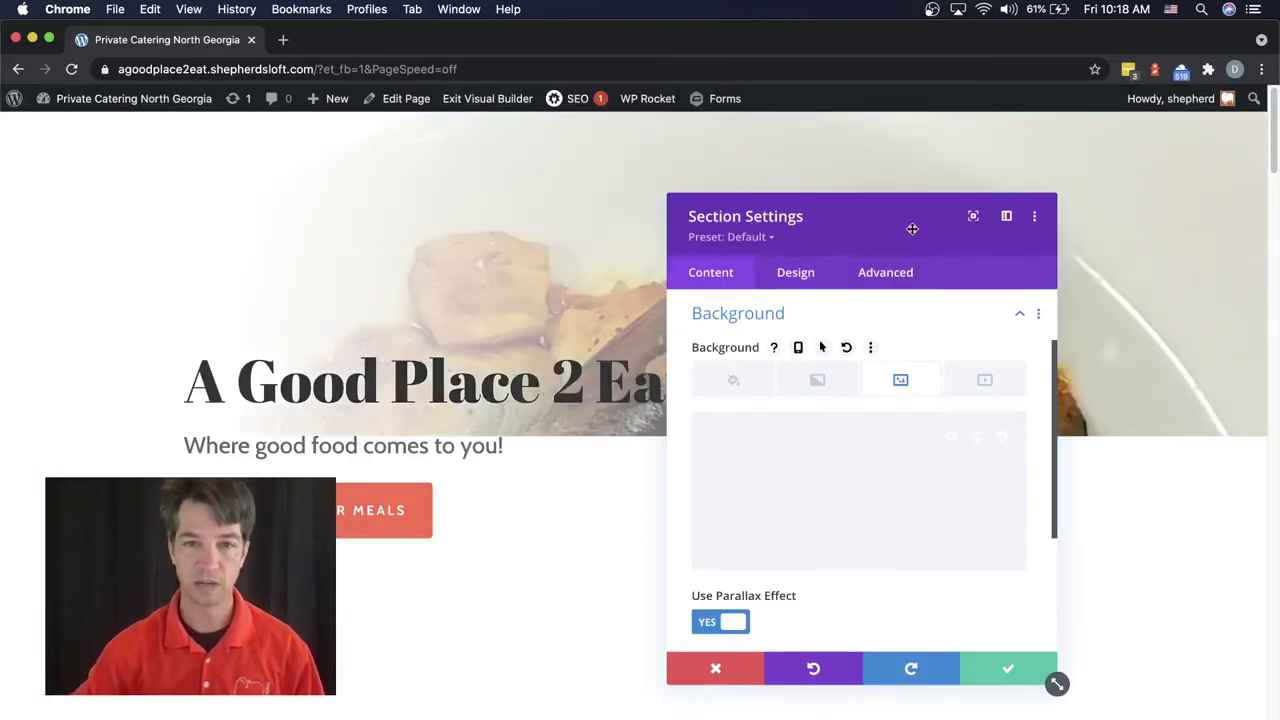
pyautogui.moveTo(911, 229); pyautogui.dragTo(329, 225)
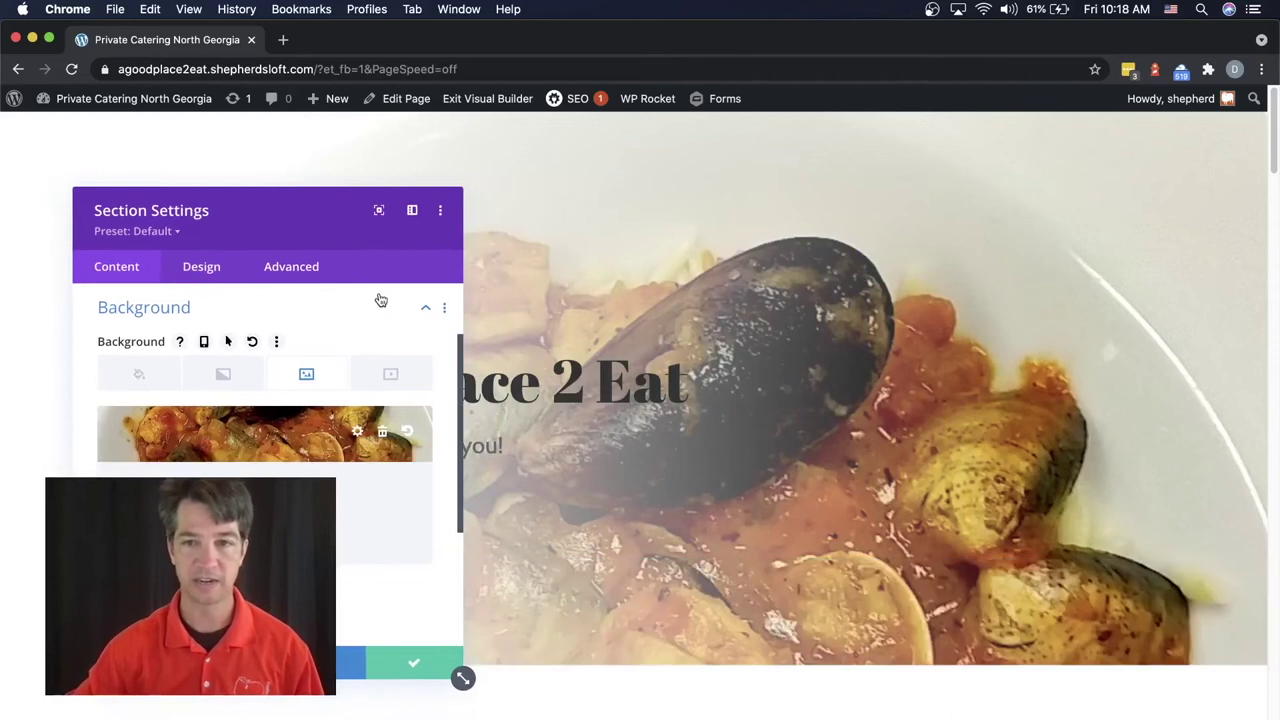
pyautogui.click(415, 667)
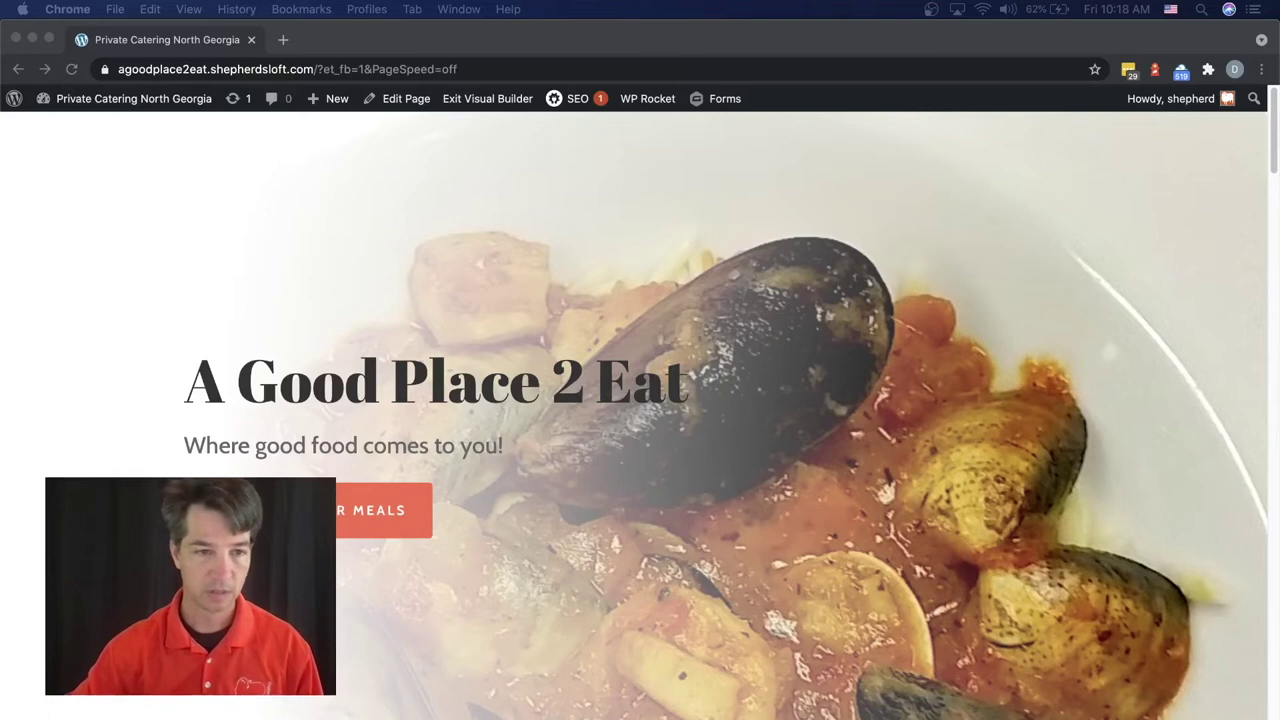
# Change the fullwidth header's first button text to "Schedule Private Dining" and save the module.
pyautogui.click(607, 163)
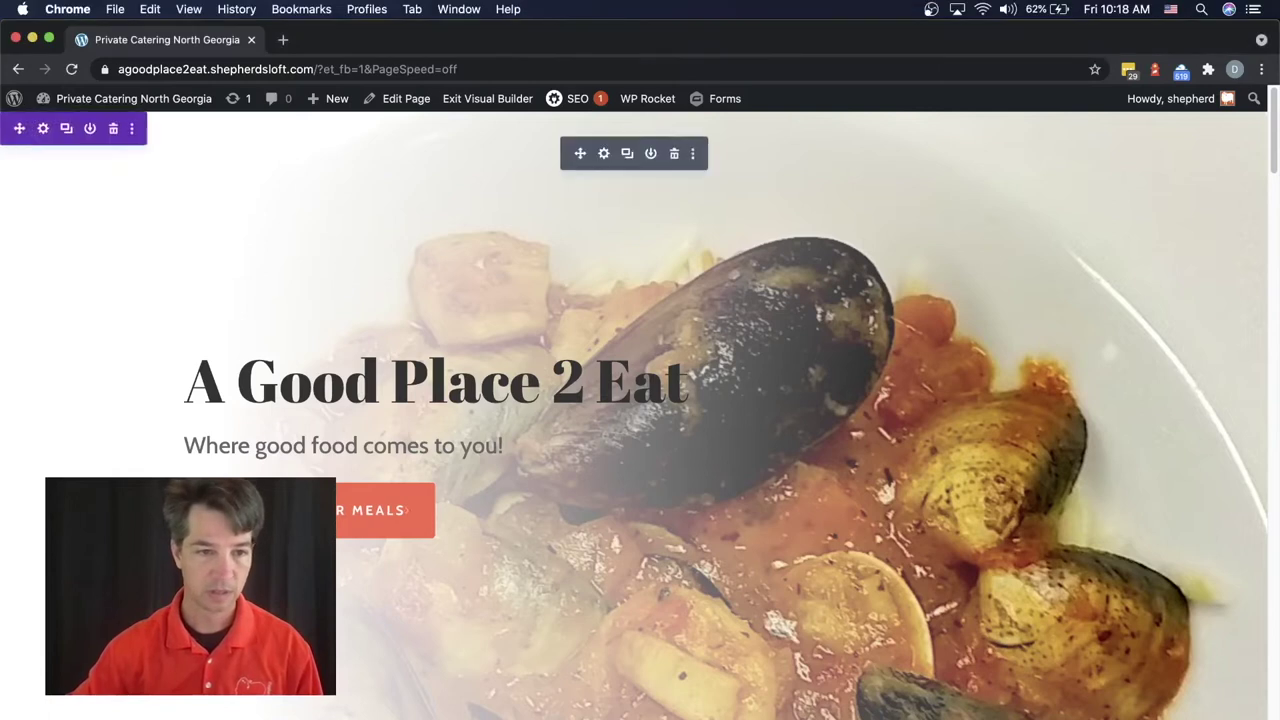
pyautogui.click(605, 156)
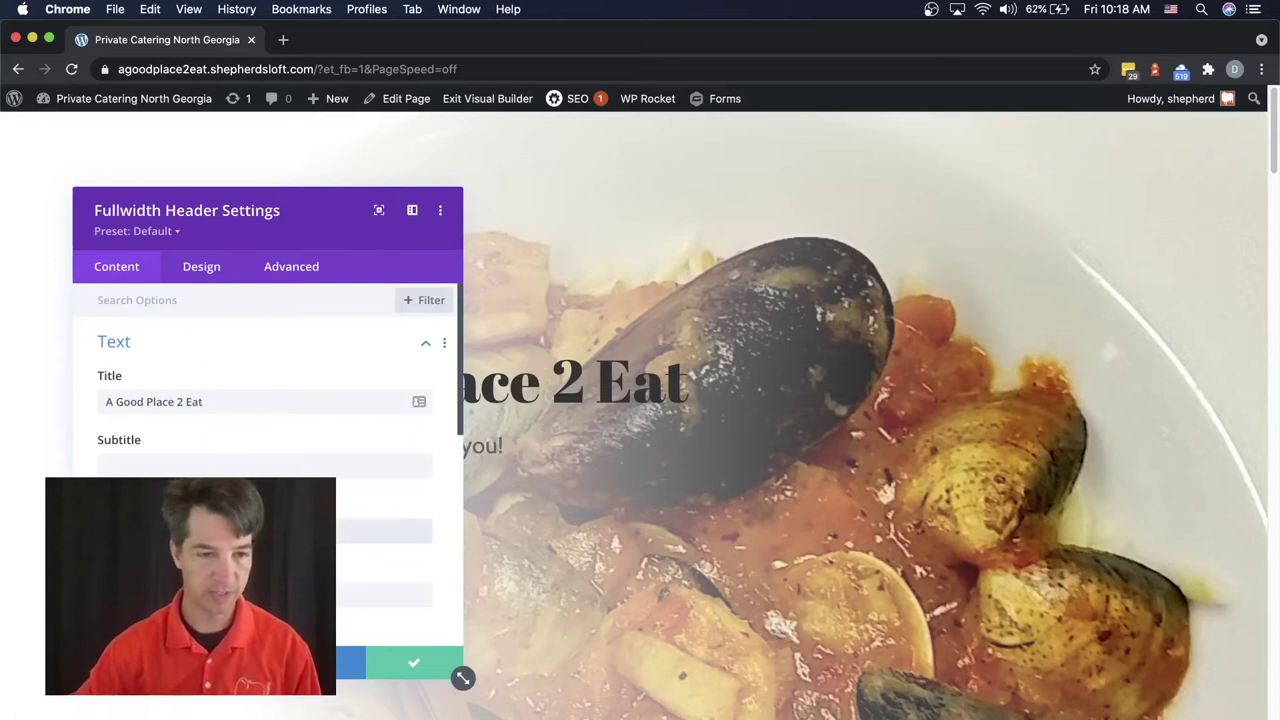
pyautogui.click(414, 665)
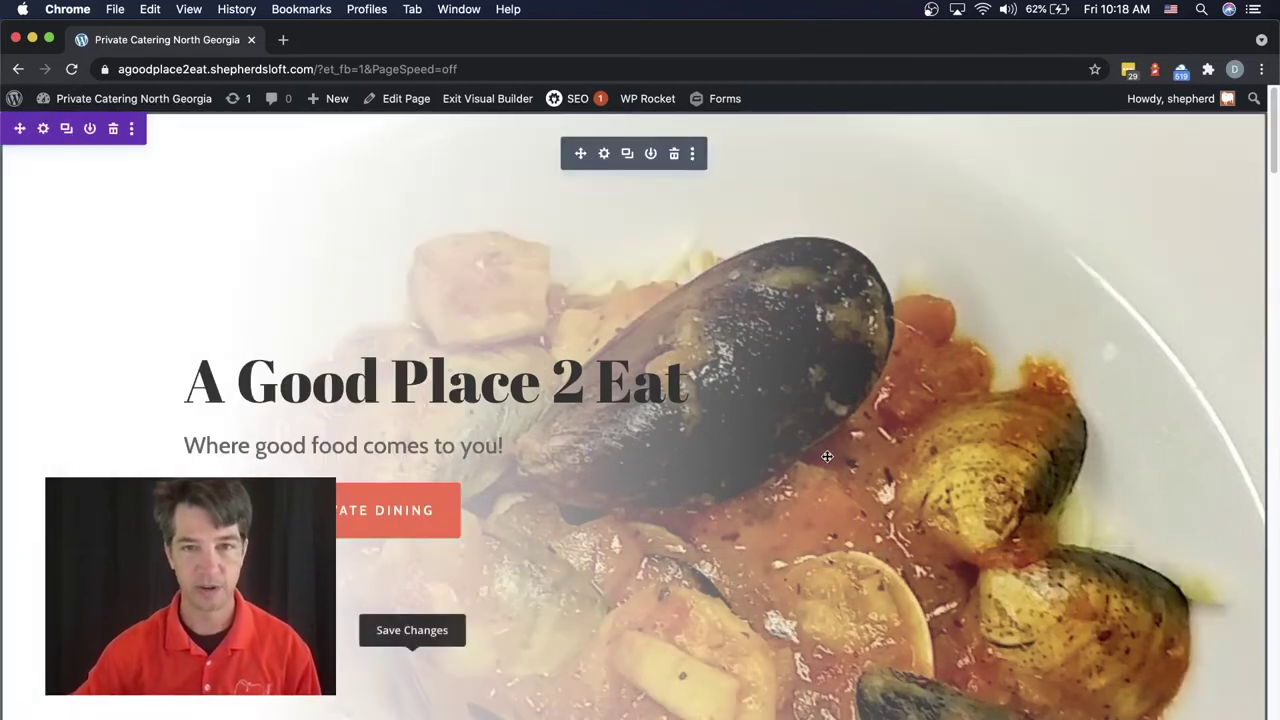
# Change the text of the button under "Spend less time cooking and cleaning while on vacation" to "Schedule Private Dining" and save it.
pyautogui.scroll(-1, 830, 455)
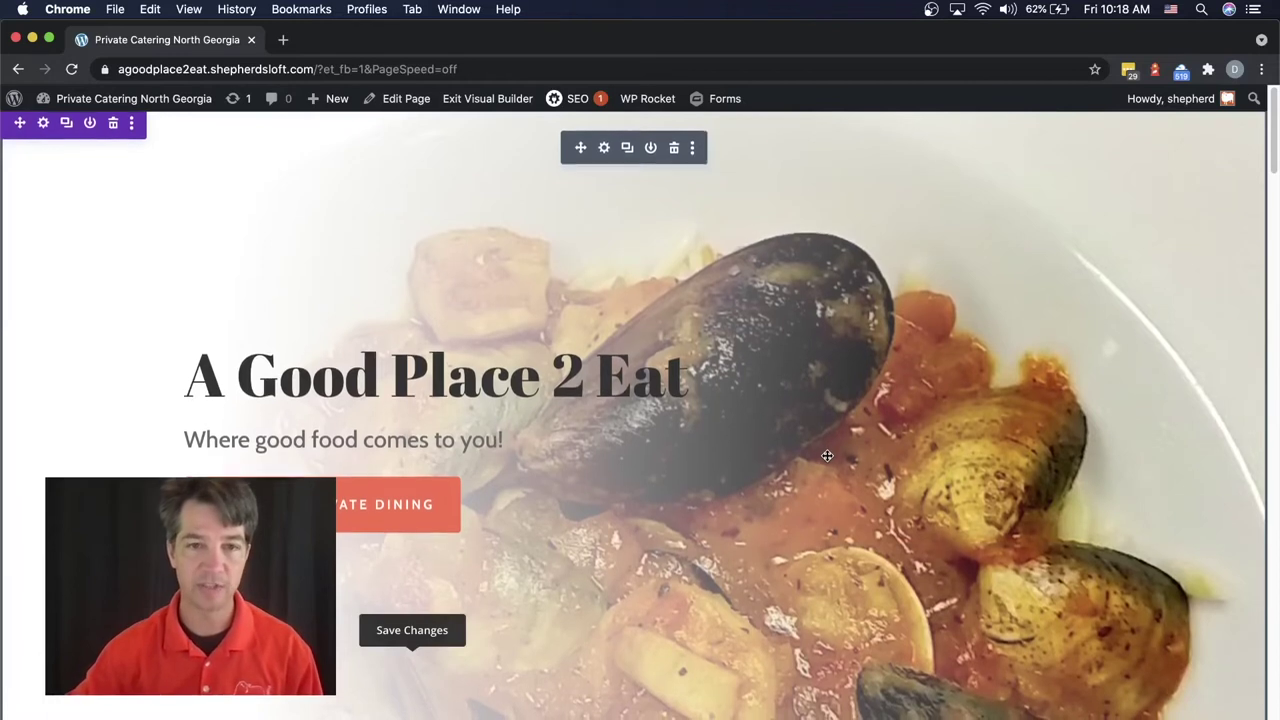
pyautogui.scroll(-5, 827, 456)
pyautogui.scroll(-10, 827, 456)
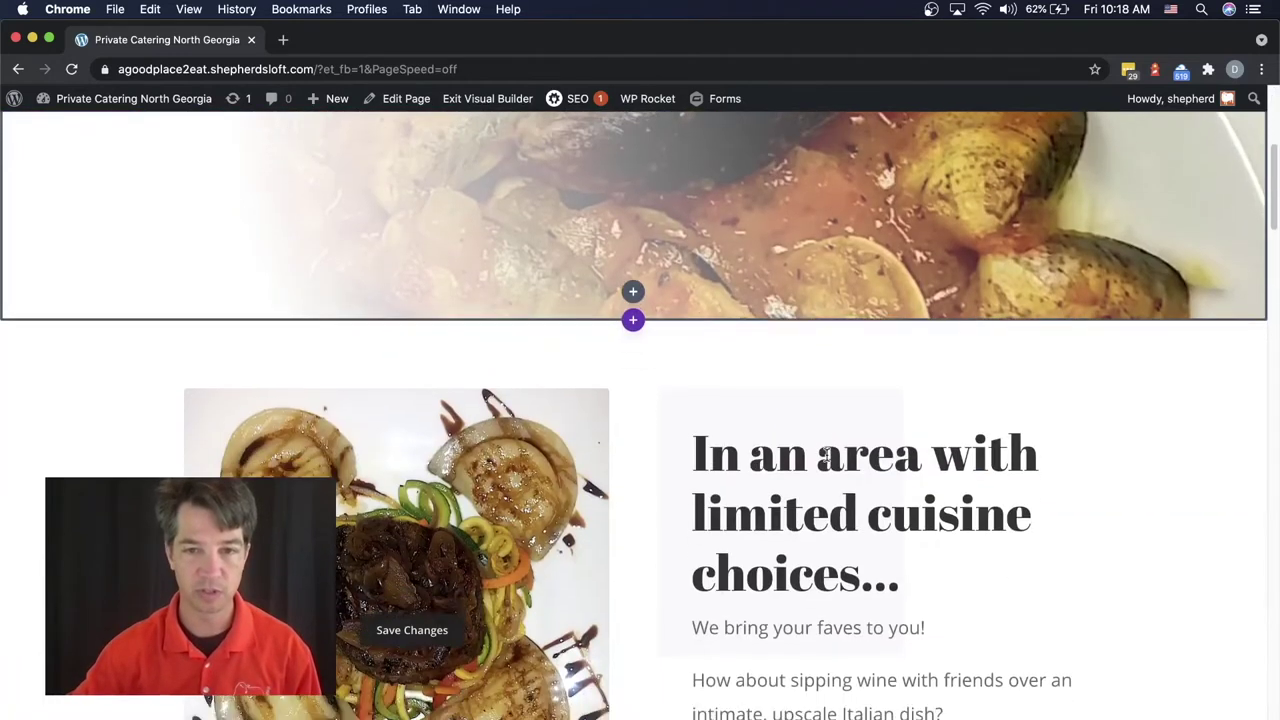
pyautogui.scroll(-1, 827, 456)
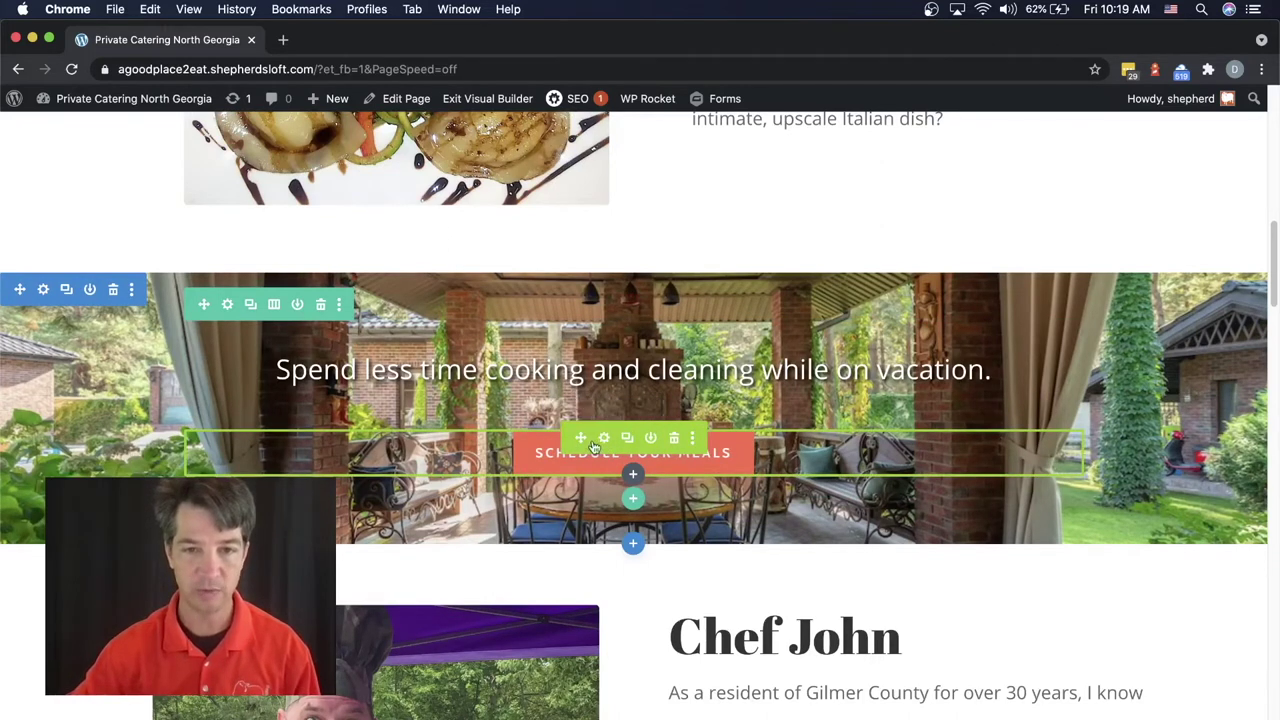
pyautogui.click(604, 440)
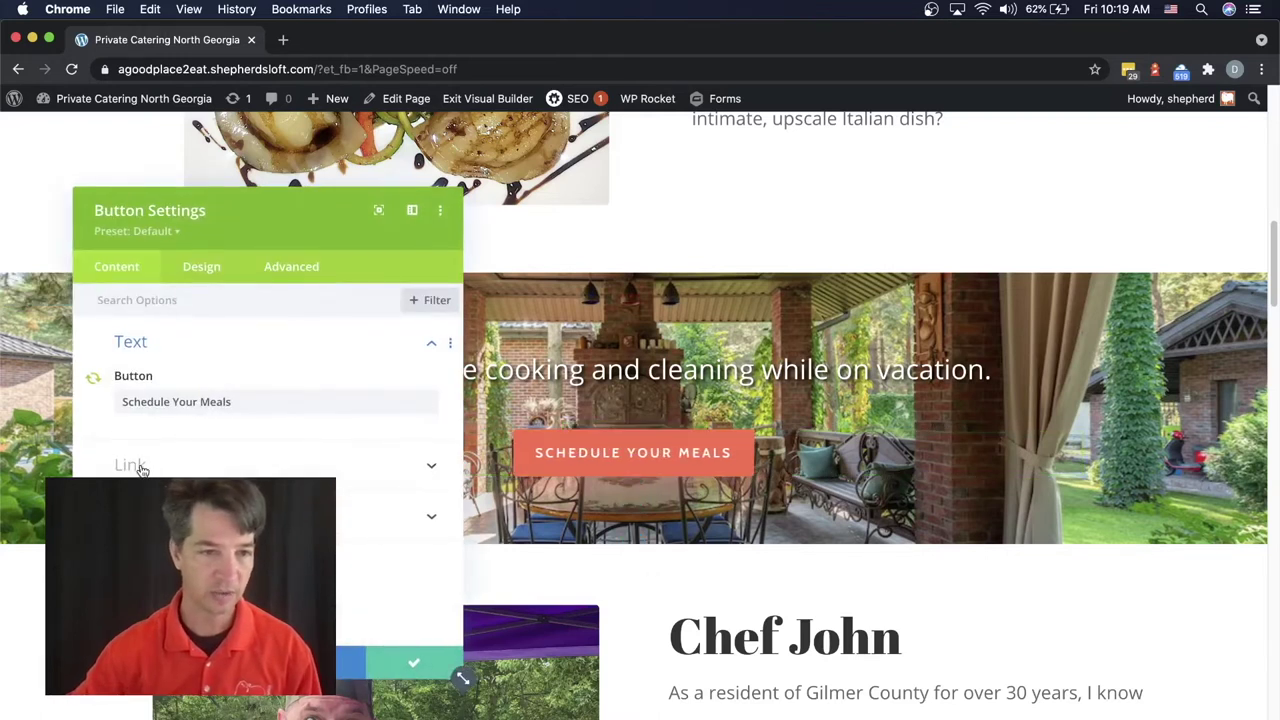
pyautogui.tripleClick(138, 402)
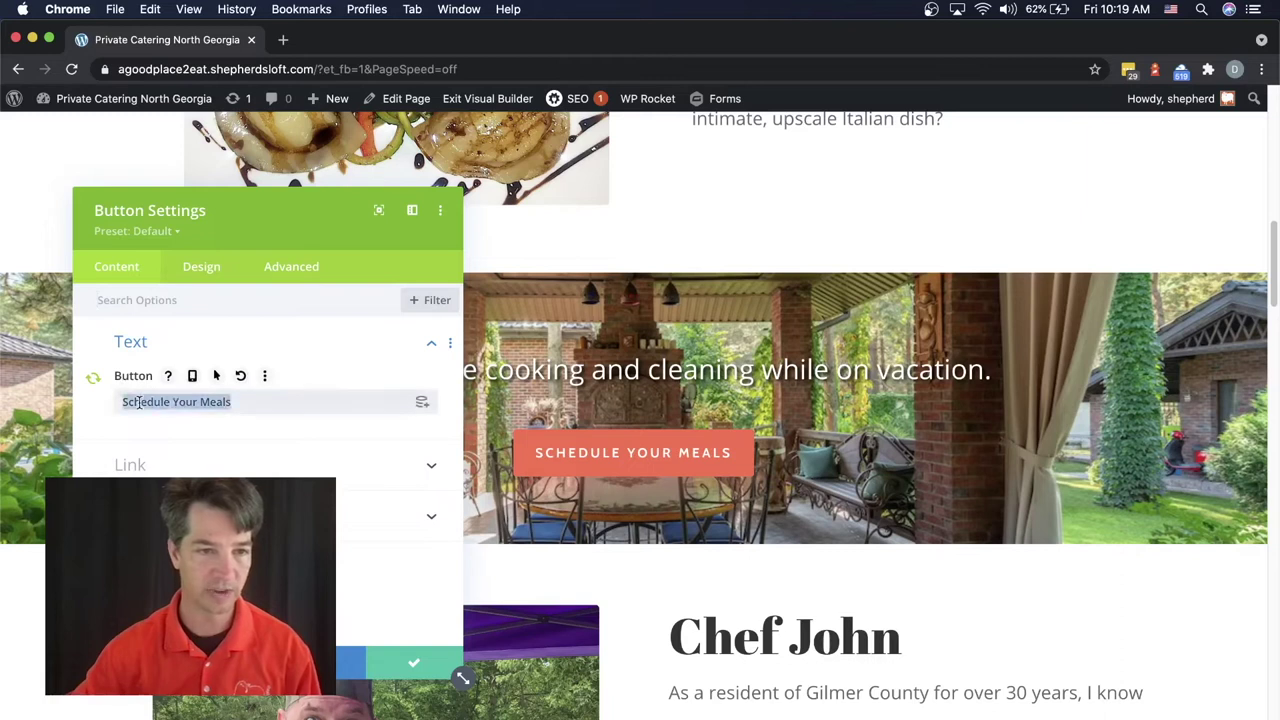
pyautogui.write('Schedule Private Dining')
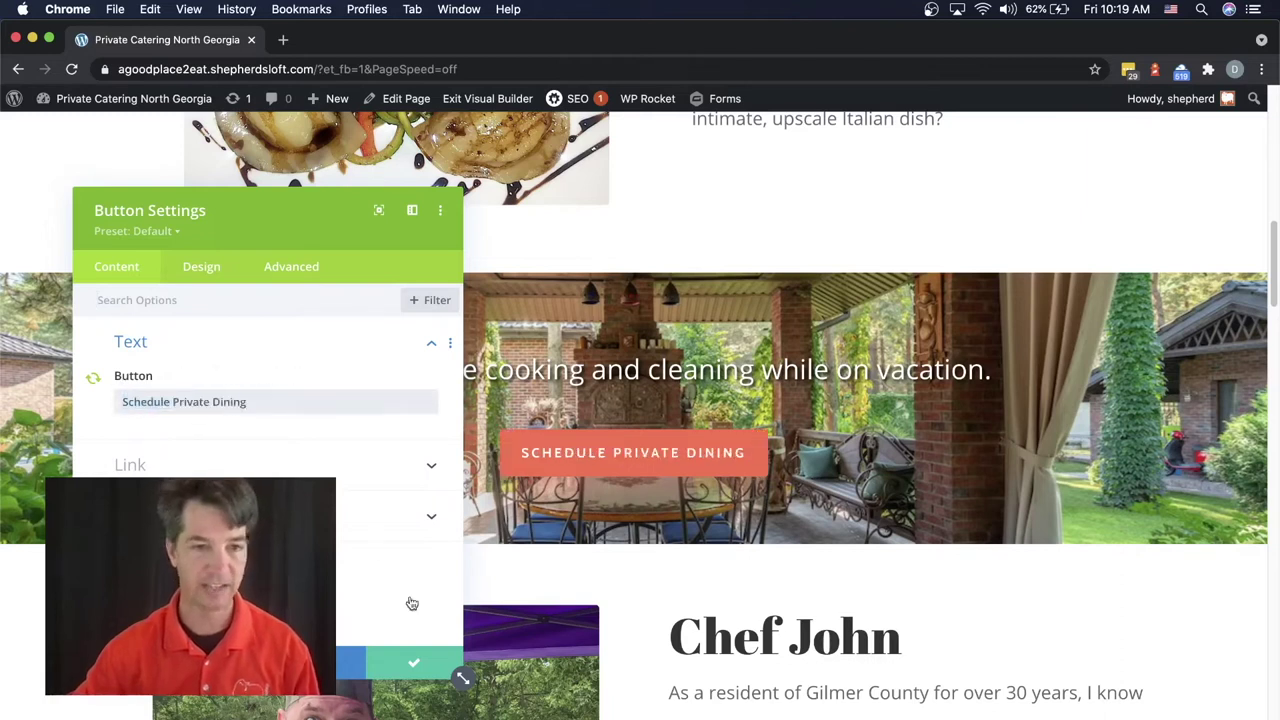
pyautogui.click(413, 668)
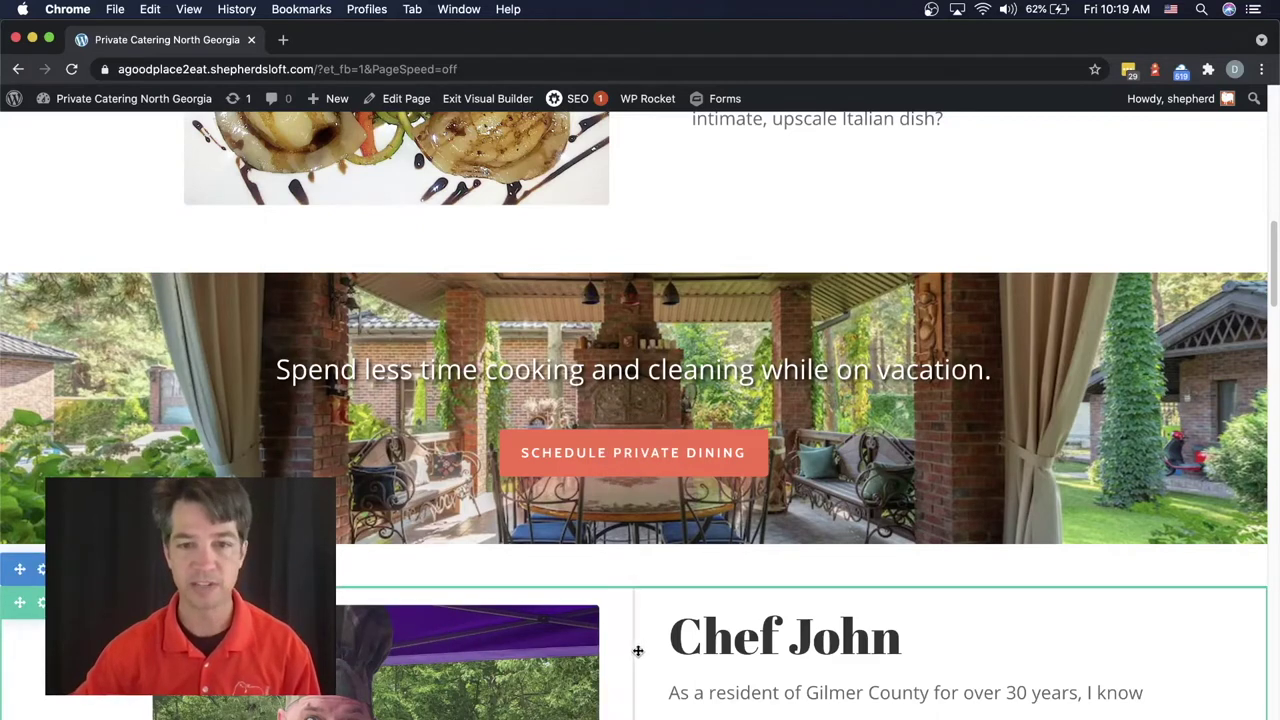
# Check the labels of the remaining scheduling buttons in the sections further down the page.
pyautogui.scroll(-10, 639, 651)
pyautogui.scroll(-13, 638, 651)
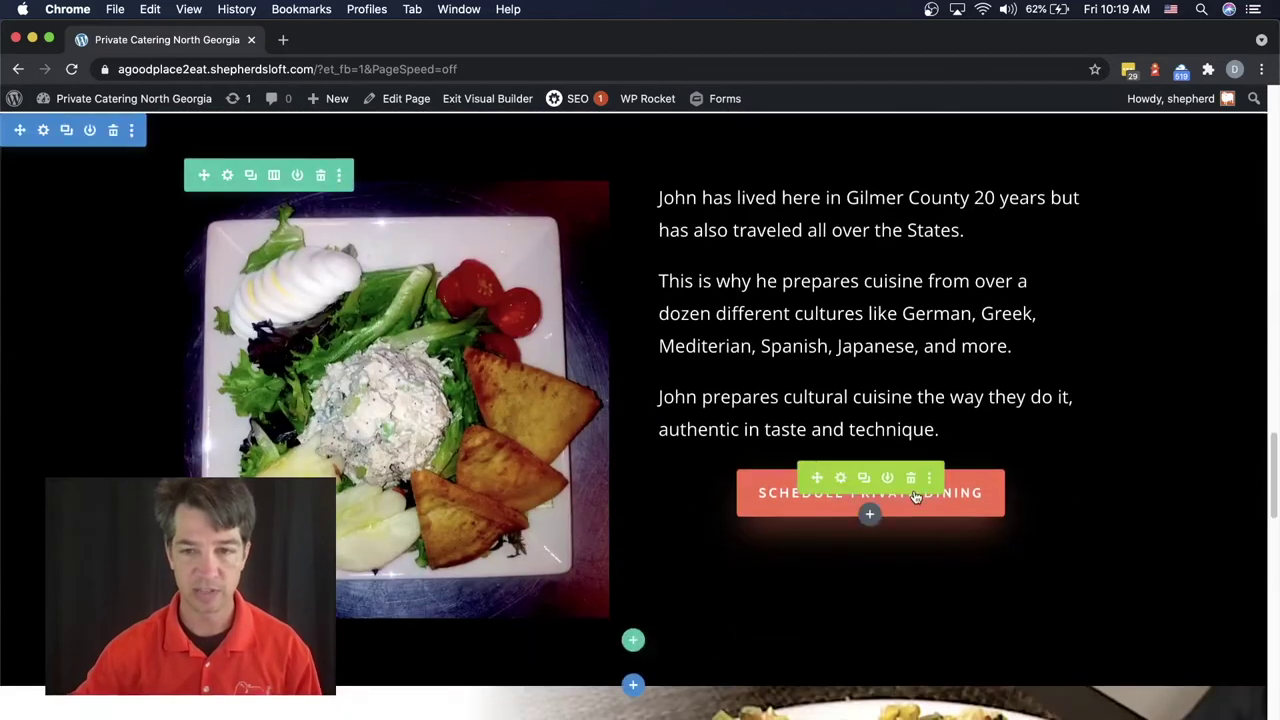
pyautogui.scroll(-1, 674, 586)
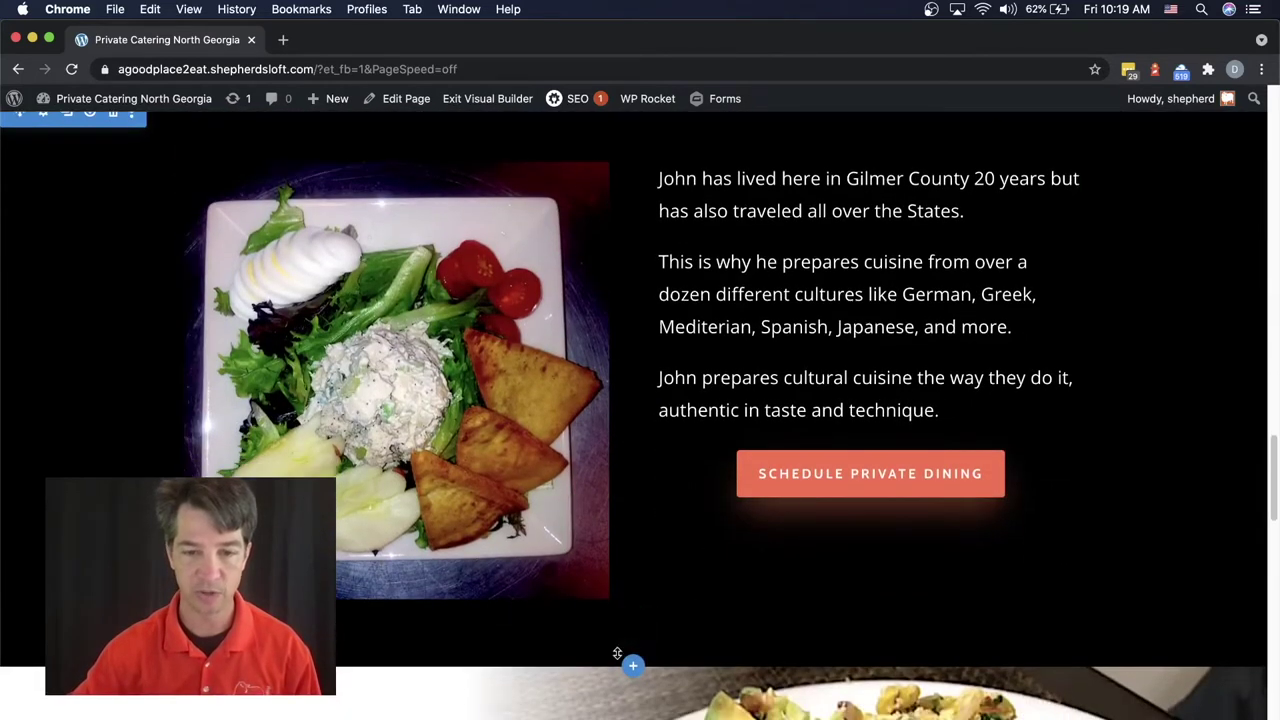
pyautogui.scroll(-12, 617, 653)
pyautogui.scroll(-19, 617, 653)
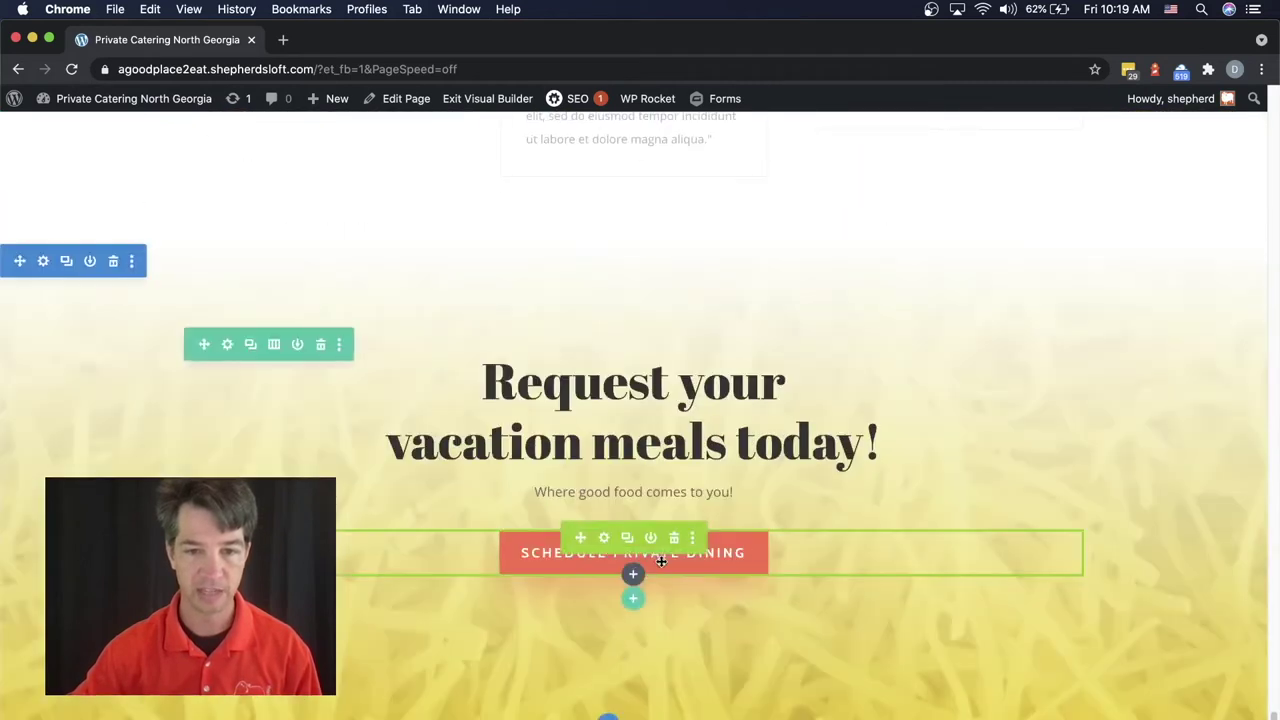
pyautogui.scroll(4, 600, 655)
pyautogui.scroll(20, 534, 637)
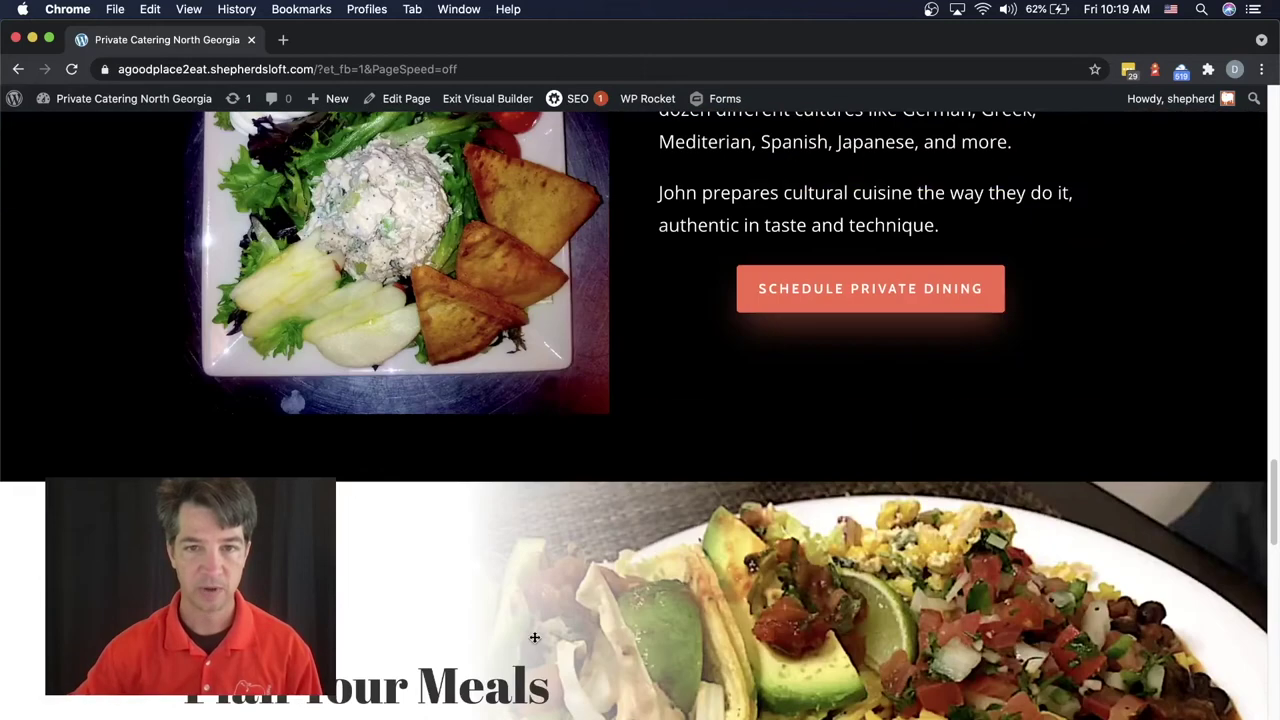
# Insert a regular section below Plan Your Meals with a single-column row holding the saved Schedule Meals Button module from the library.
pyautogui.scroll(-7, 534, 637)
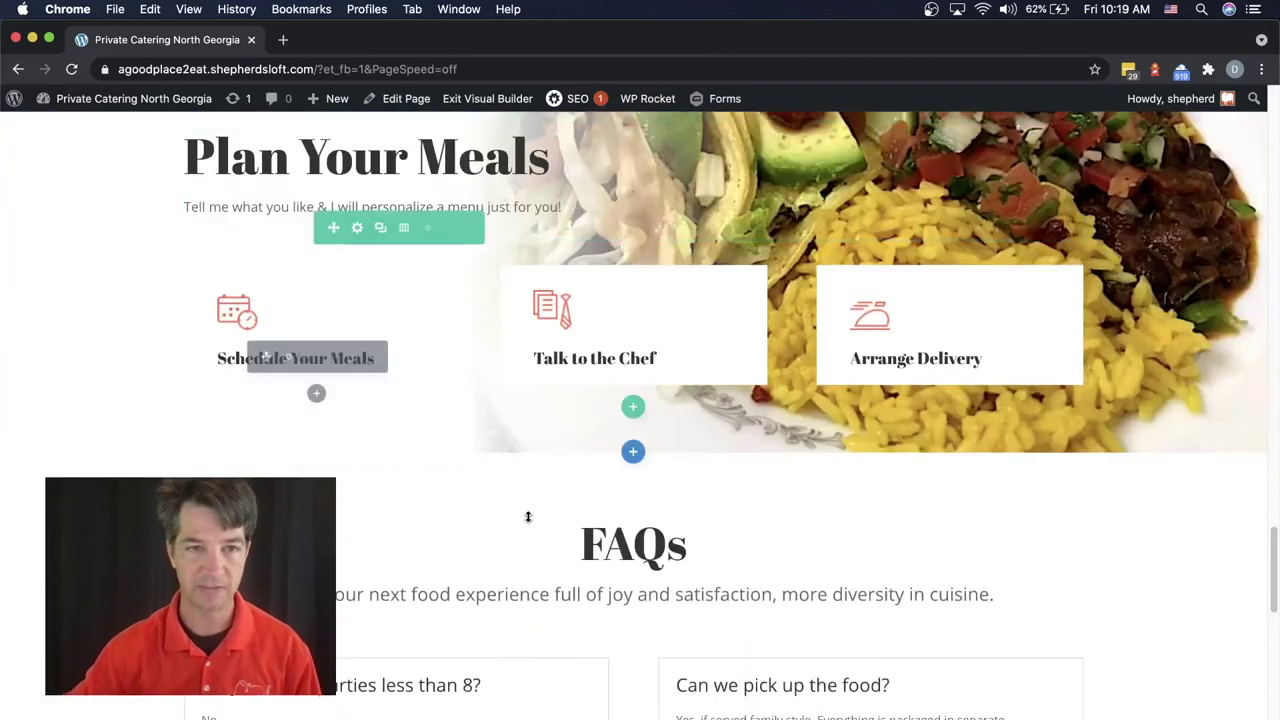
pyautogui.scroll(1, 528, 531)
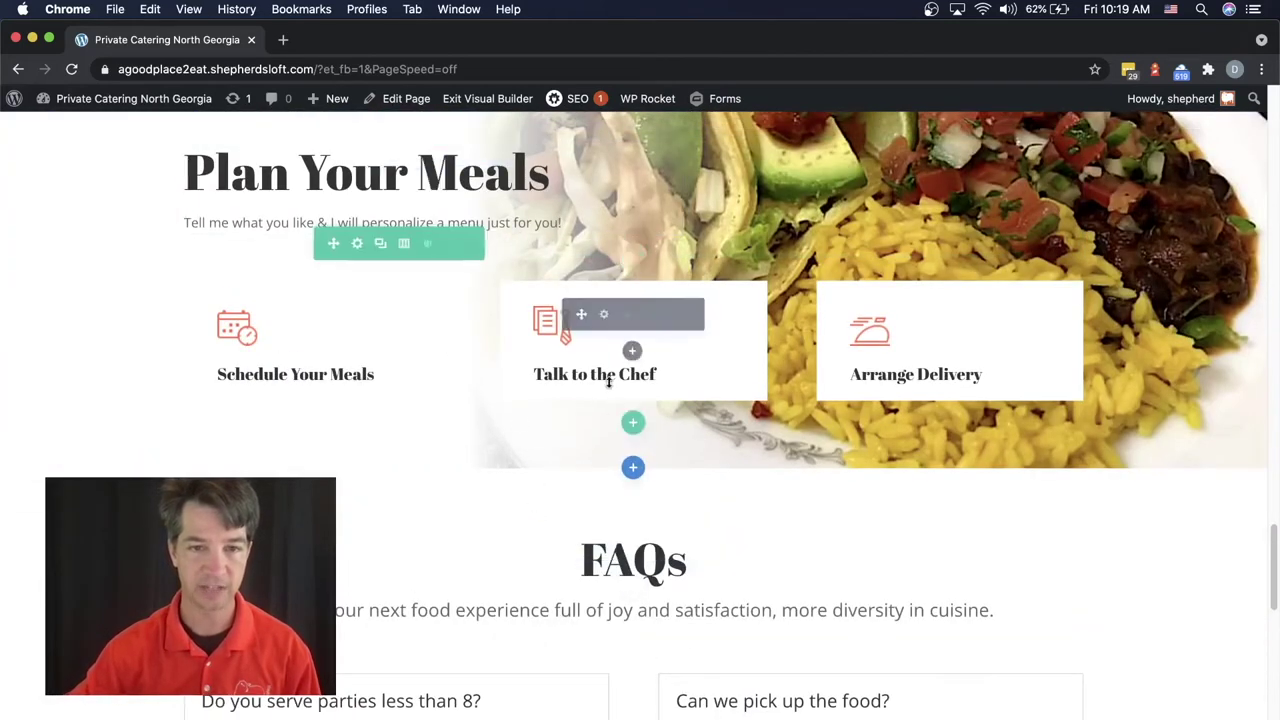
pyautogui.scroll(1, 630, 420)
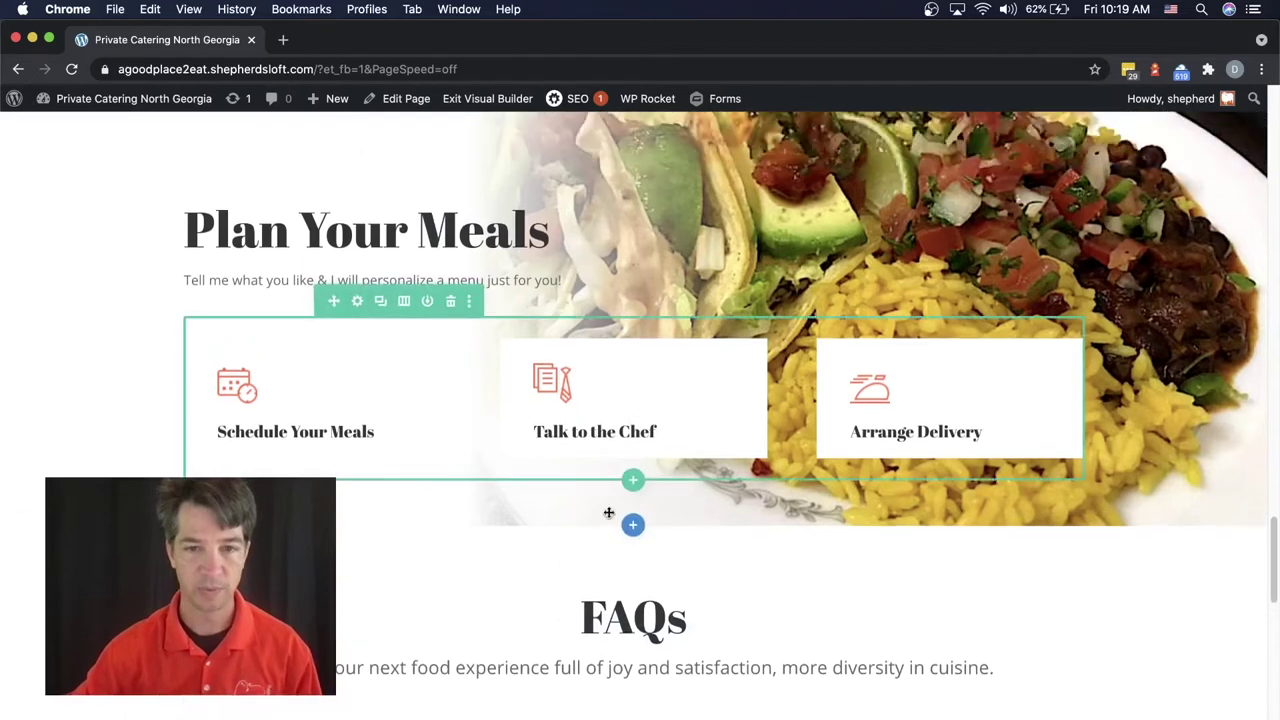
pyautogui.click(633, 527)
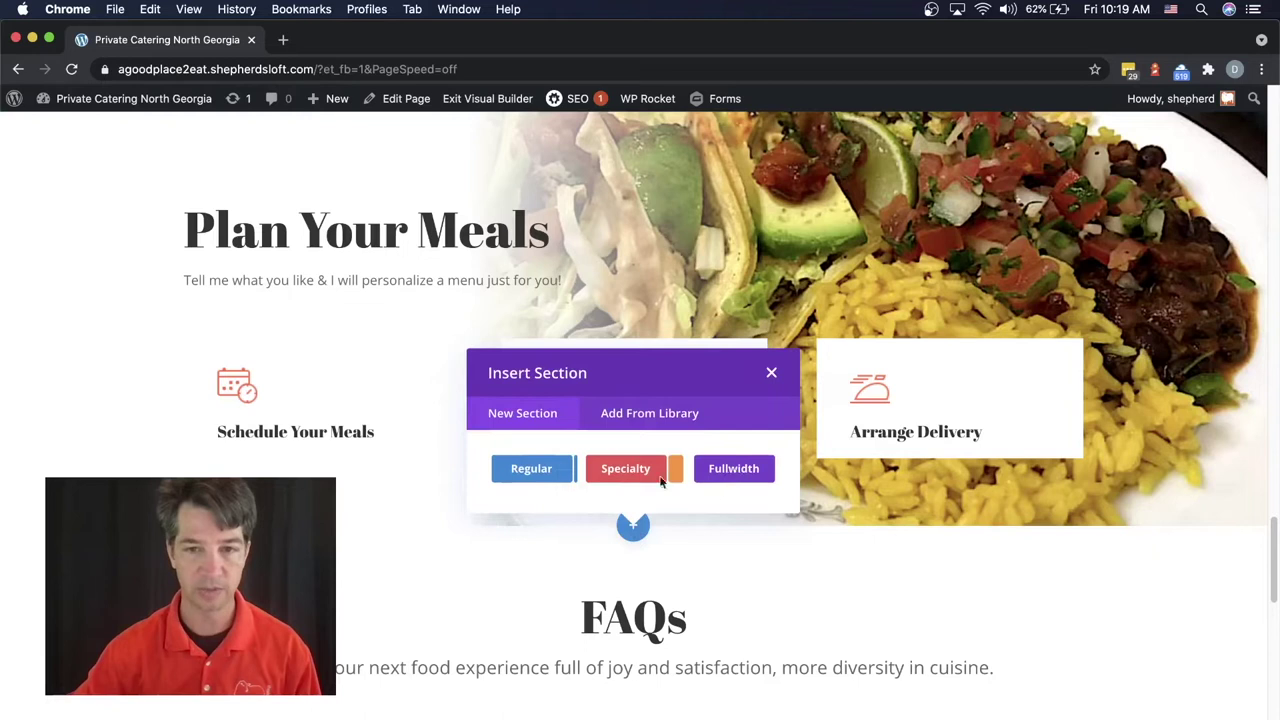
pyautogui.click(549, 471)
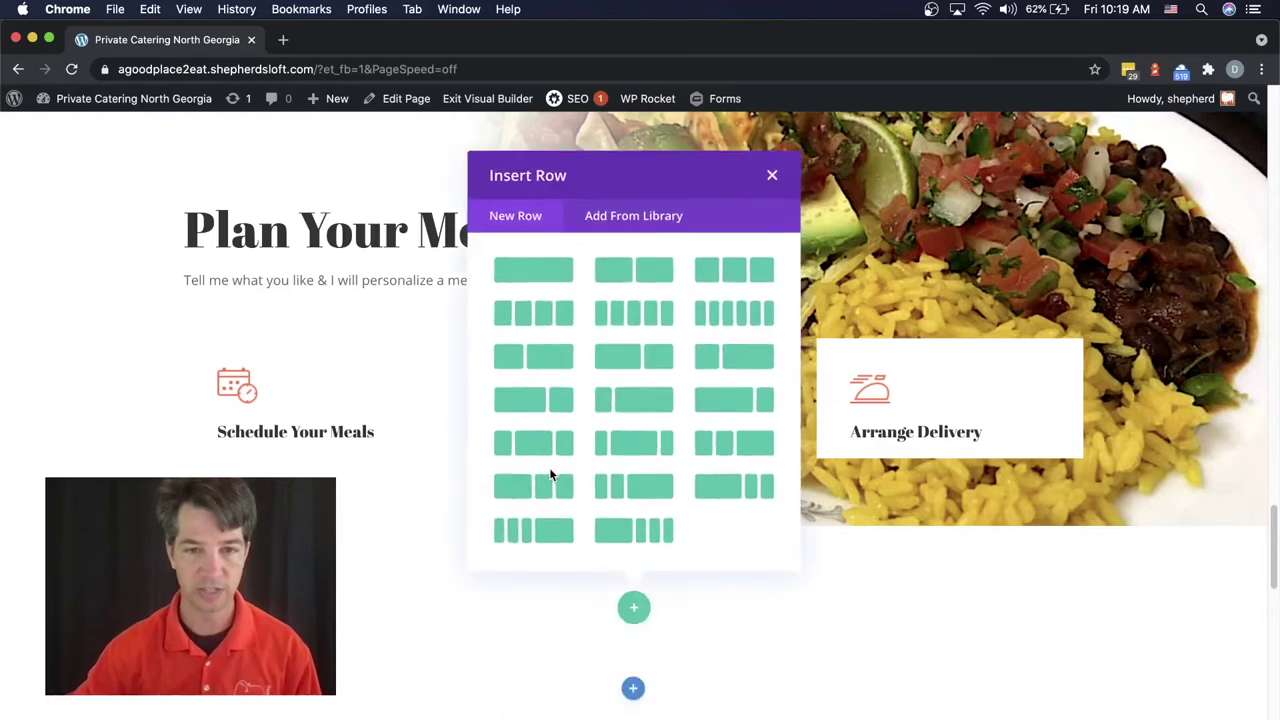
pyautogui.click(540, 276)
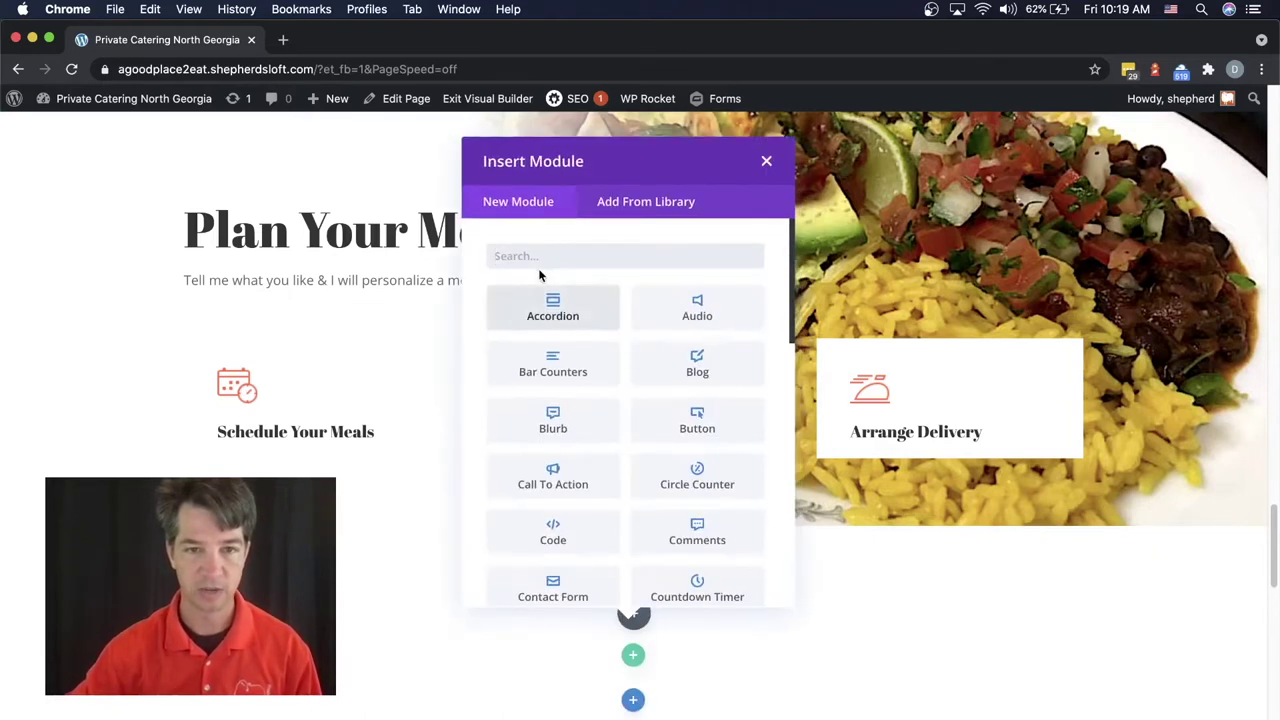
pyautogui.click(658, 203)
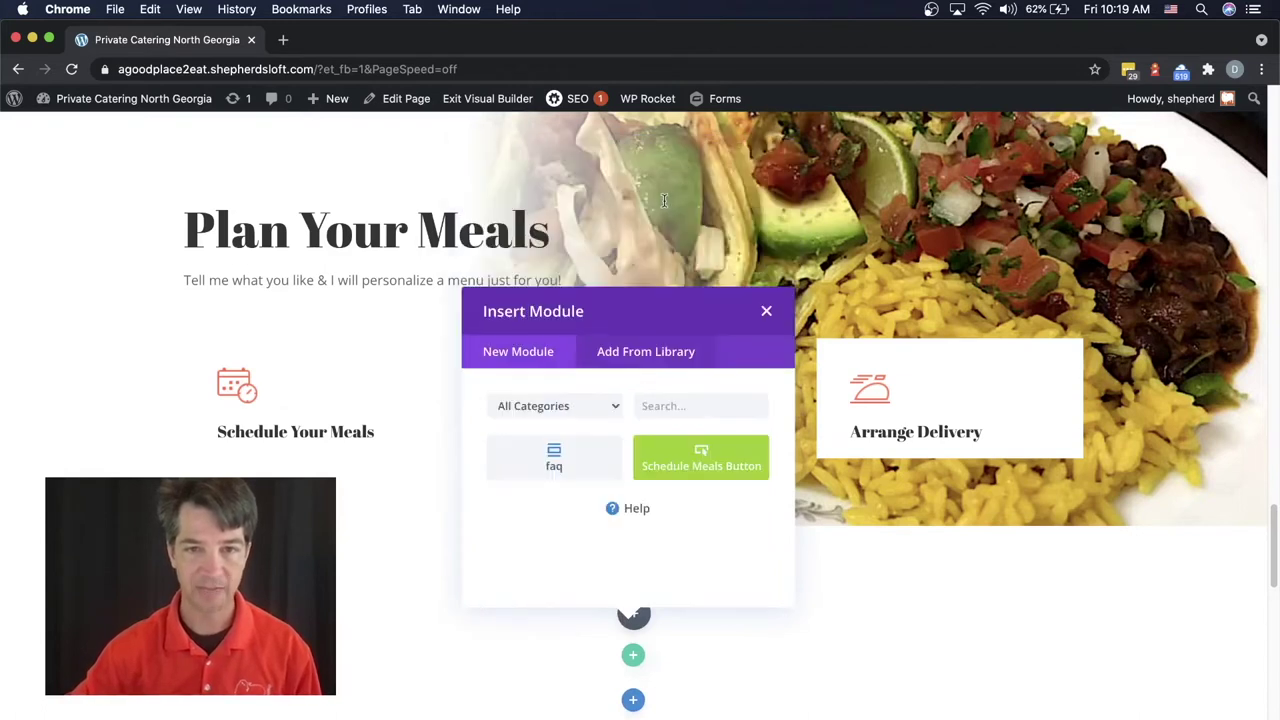
pyautogui.click(728, 471)
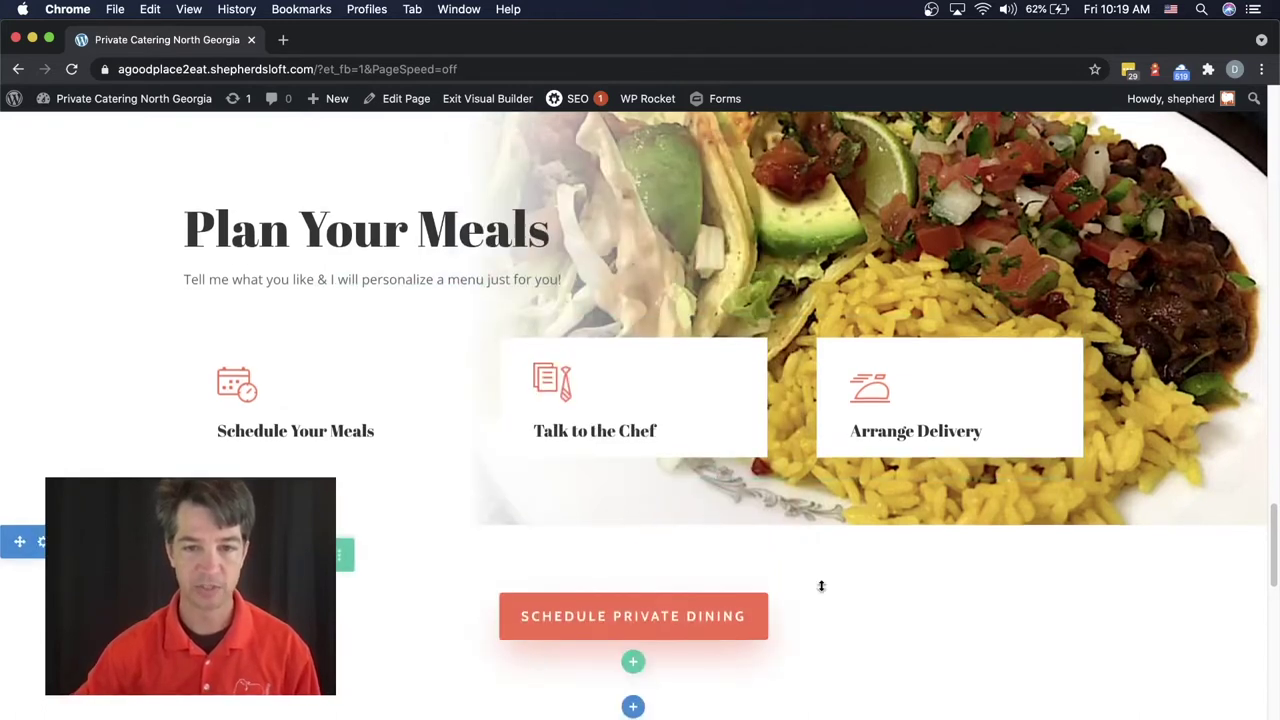
# Examine the new button's placement, the FAQs, Testimonials and closing request sections, and the hero section at the beginning of the page.
pyautogui.scroll(-2, 857, 560)
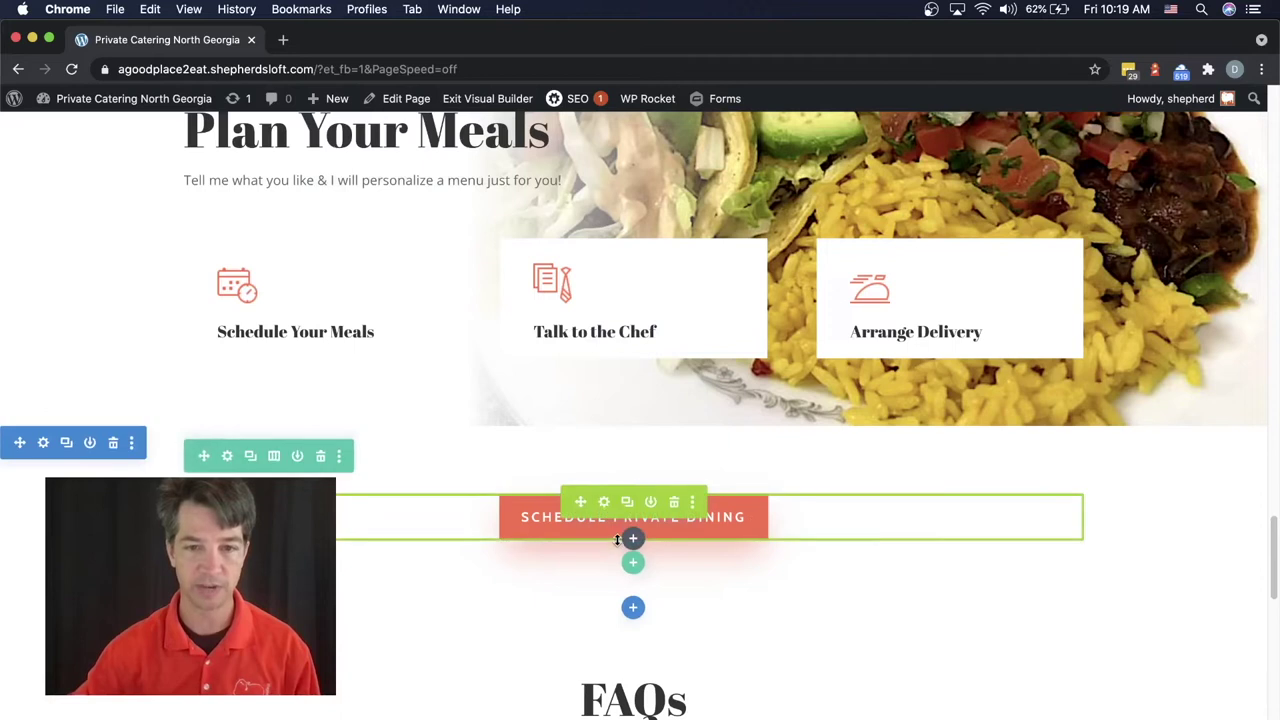
pyautogui.scroll(-2, 617, 540)
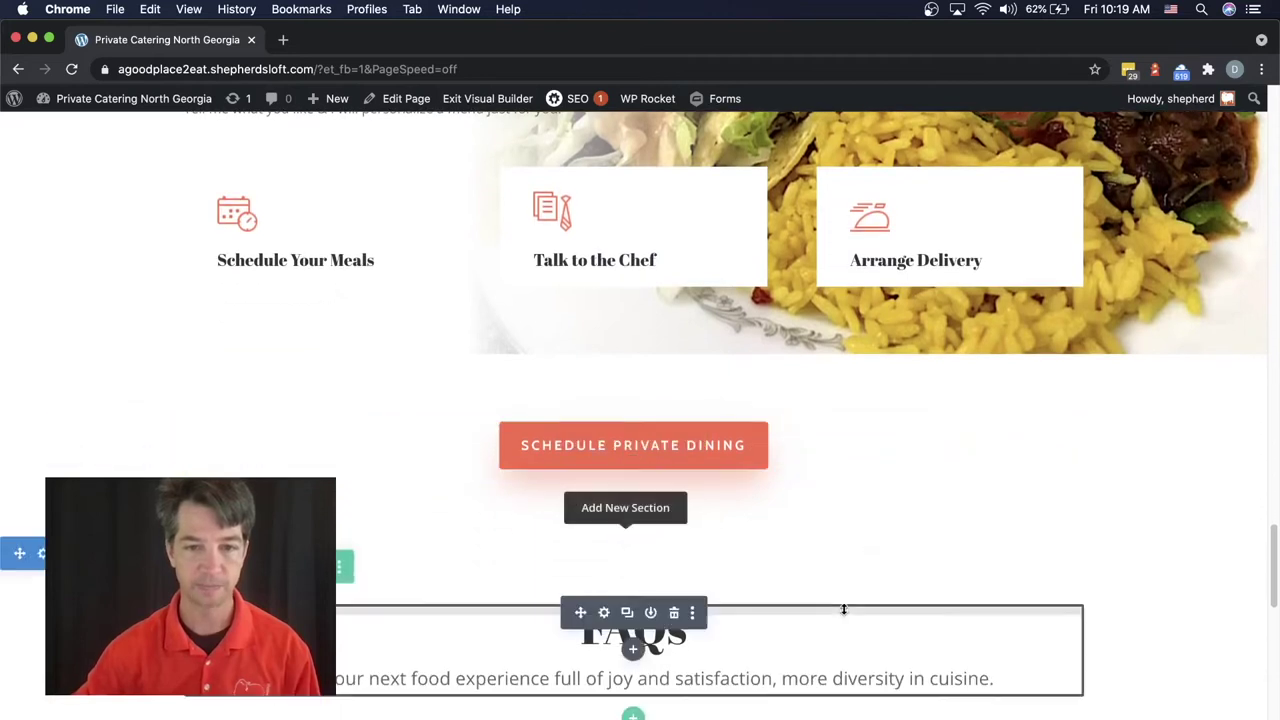
pyautogui.scroll(-4, 843, 609)
pyautogui.scroll(2, 843, 606)
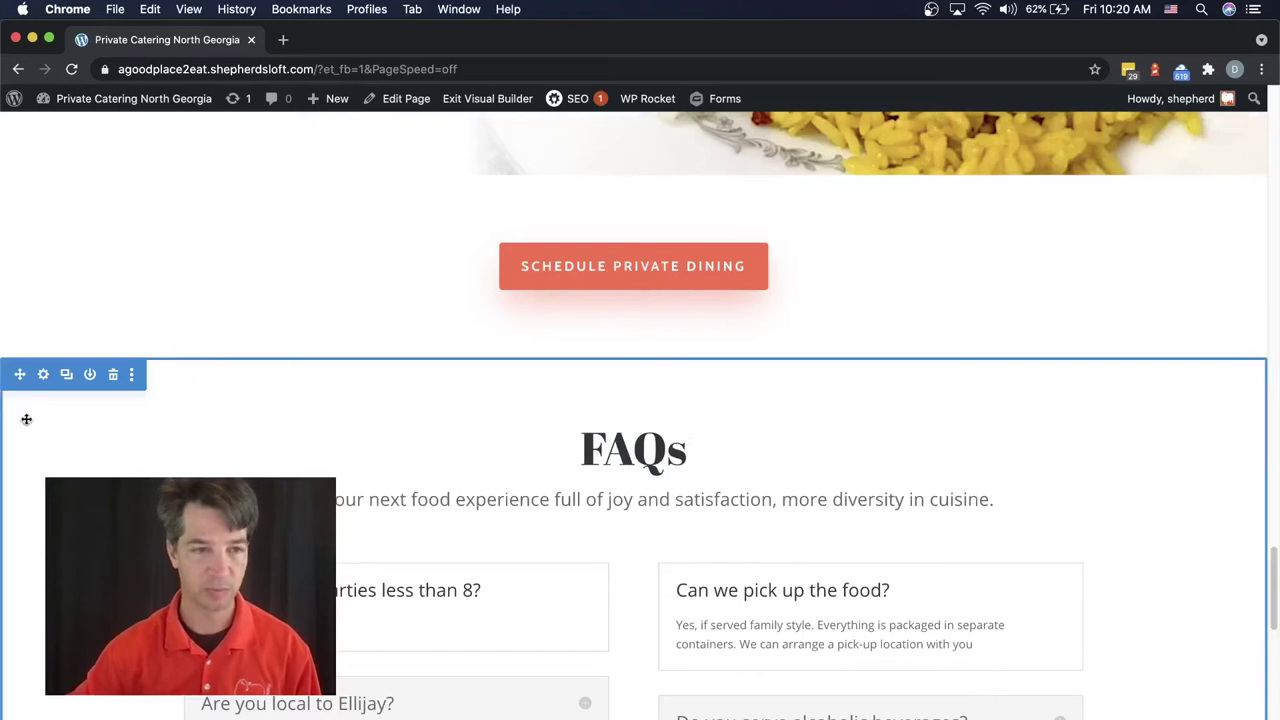
pyautogui.scroll(-10, 640, 420)
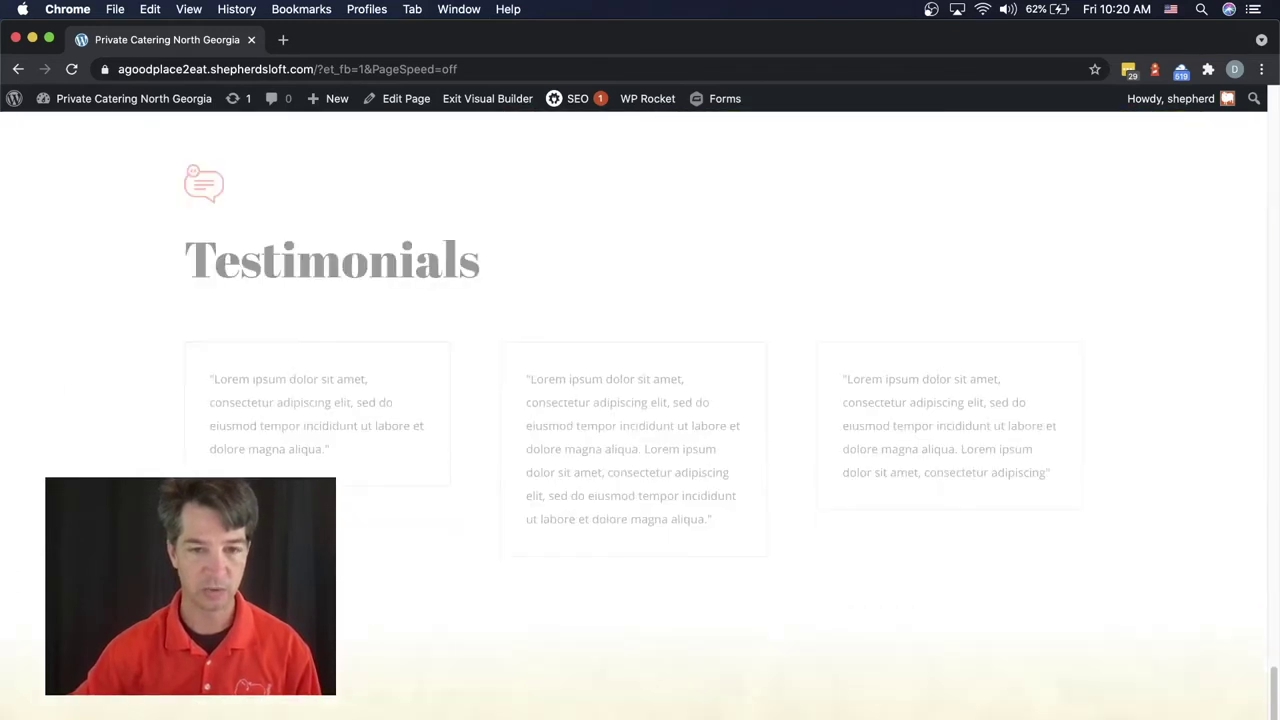
pyautogui.scroll(-5, 293, 334)
pyautogui.scroll(6, 293, 334)
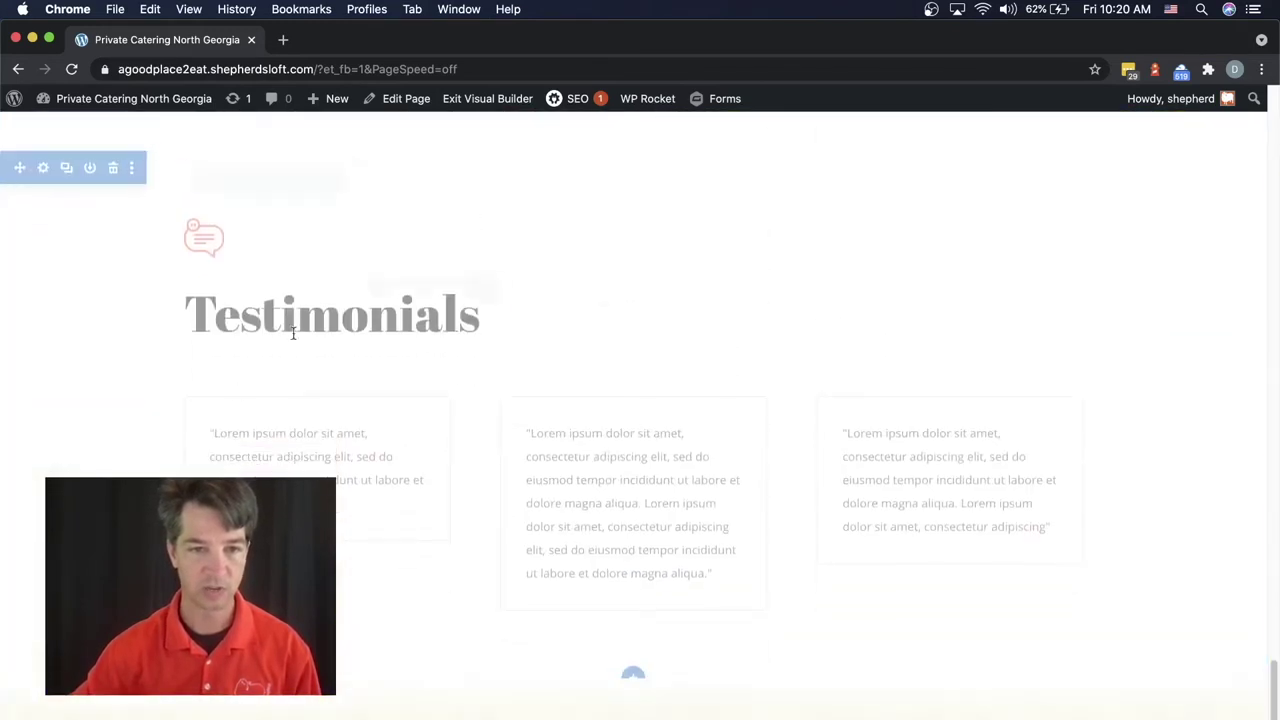
pyautogui.scroll(3, 251, 408)
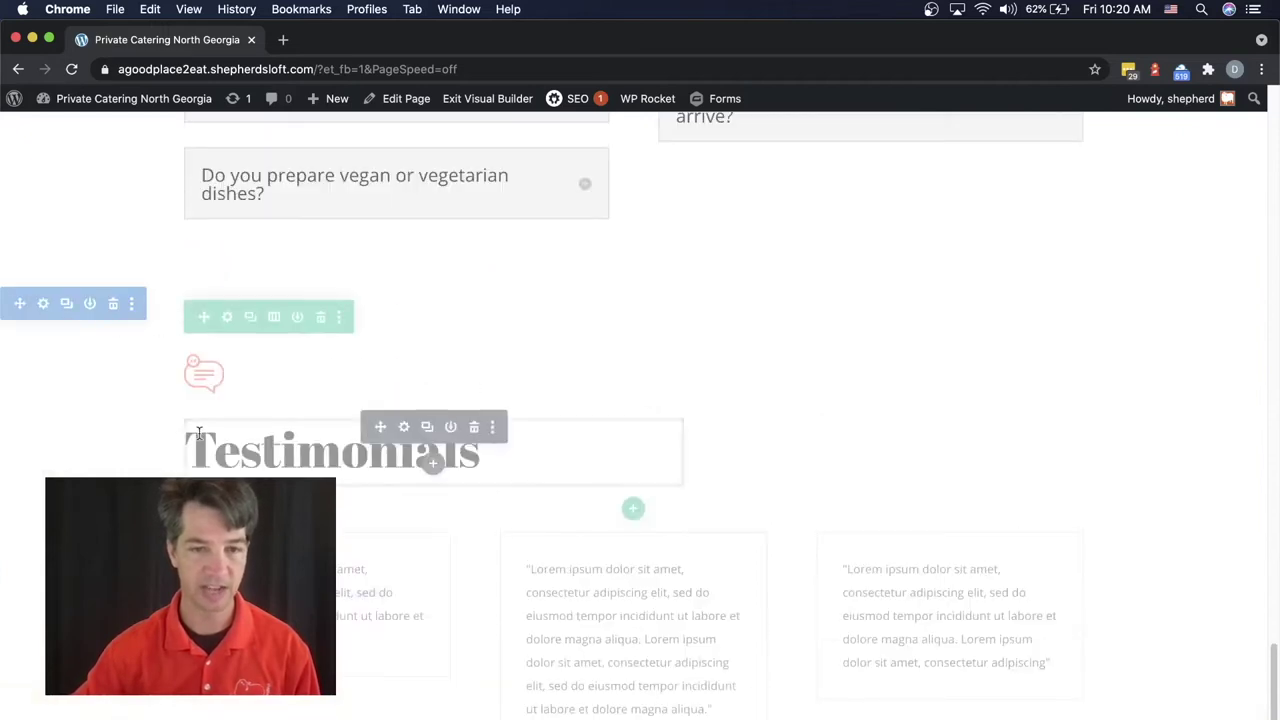
pyautogui.scroll(-10, 198, 432)
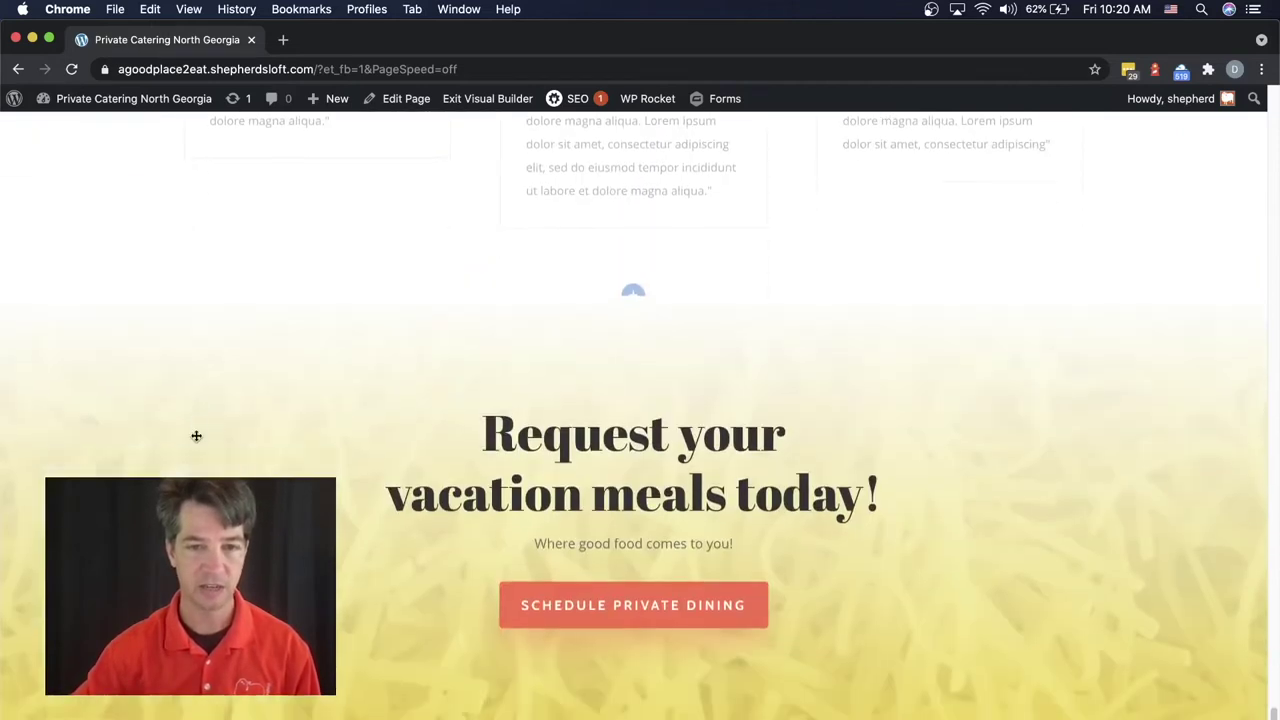
pyautogui.scroll(8, 334, 443)
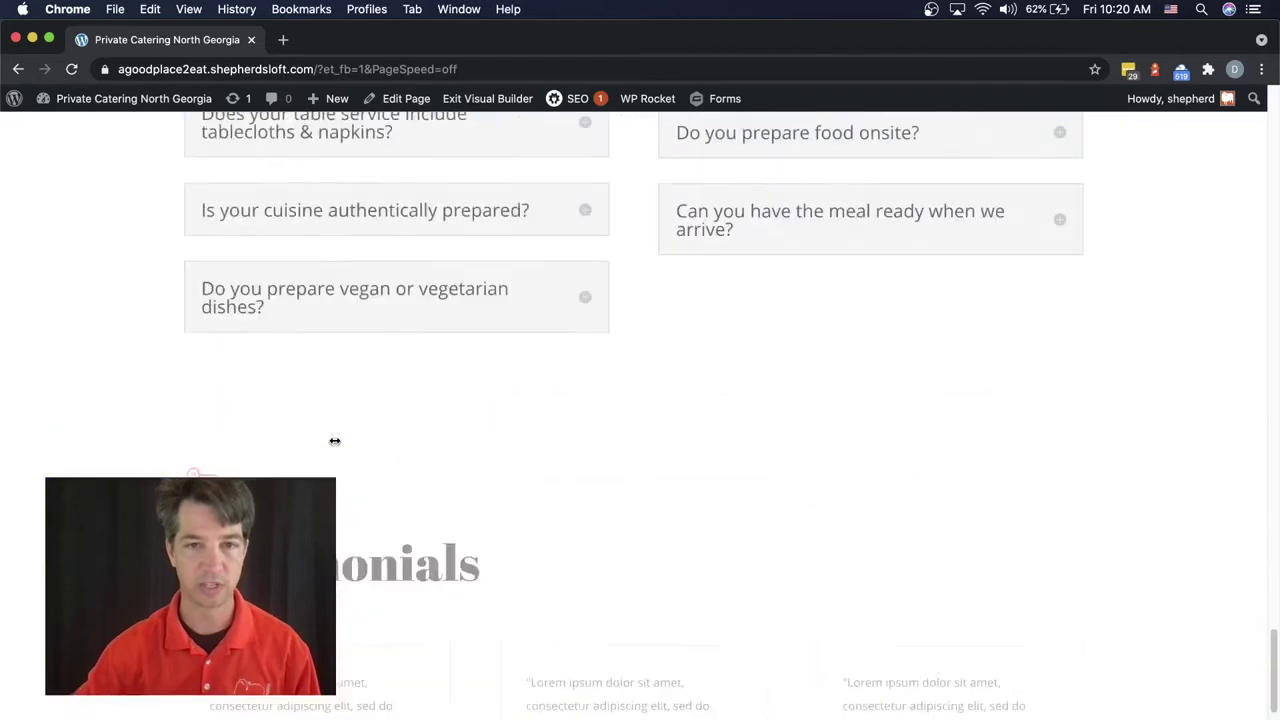
pyautogui.scroll(10, 335, 441)
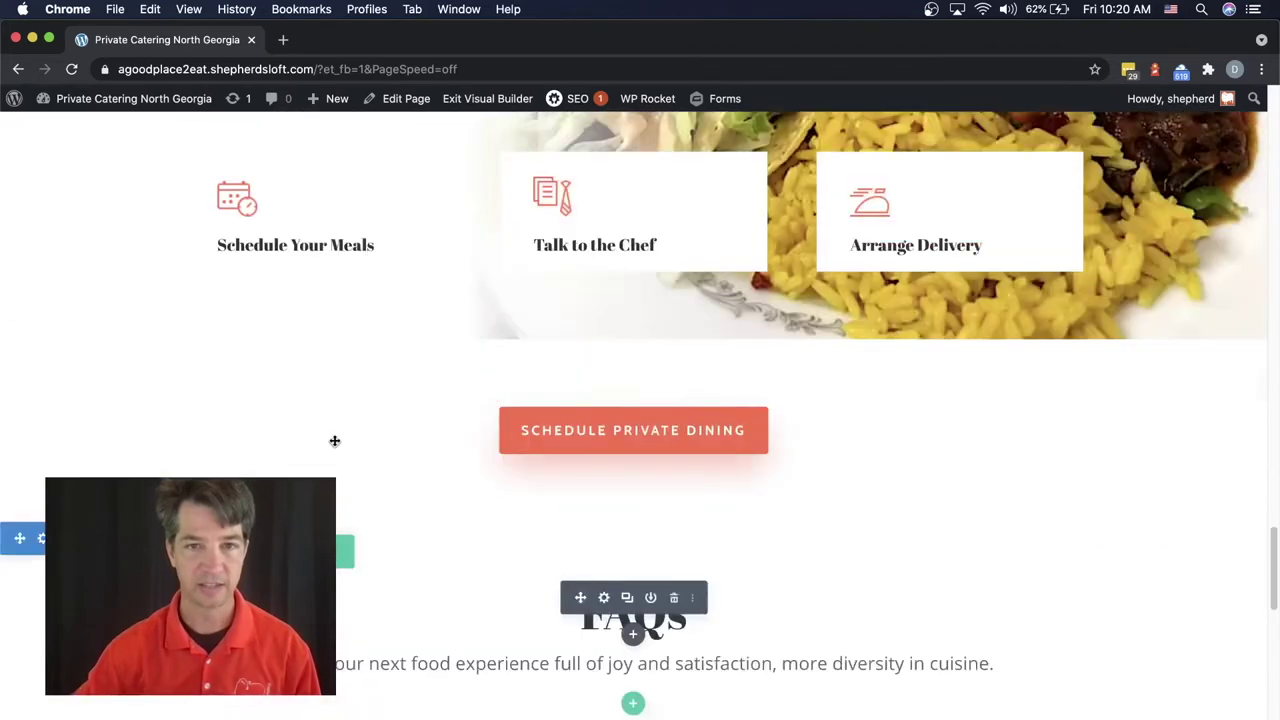
pyautogui.scroll(10, 335, 441)
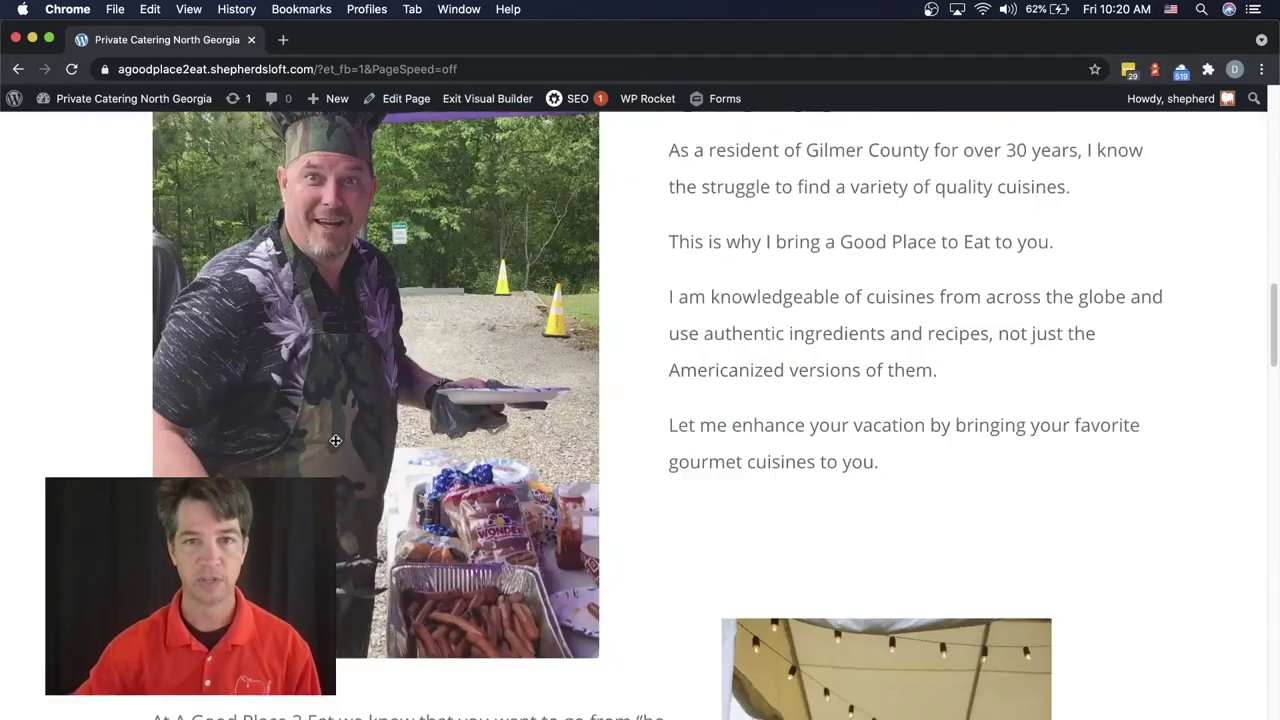
pyautogui.scroll(10, 335, 441)
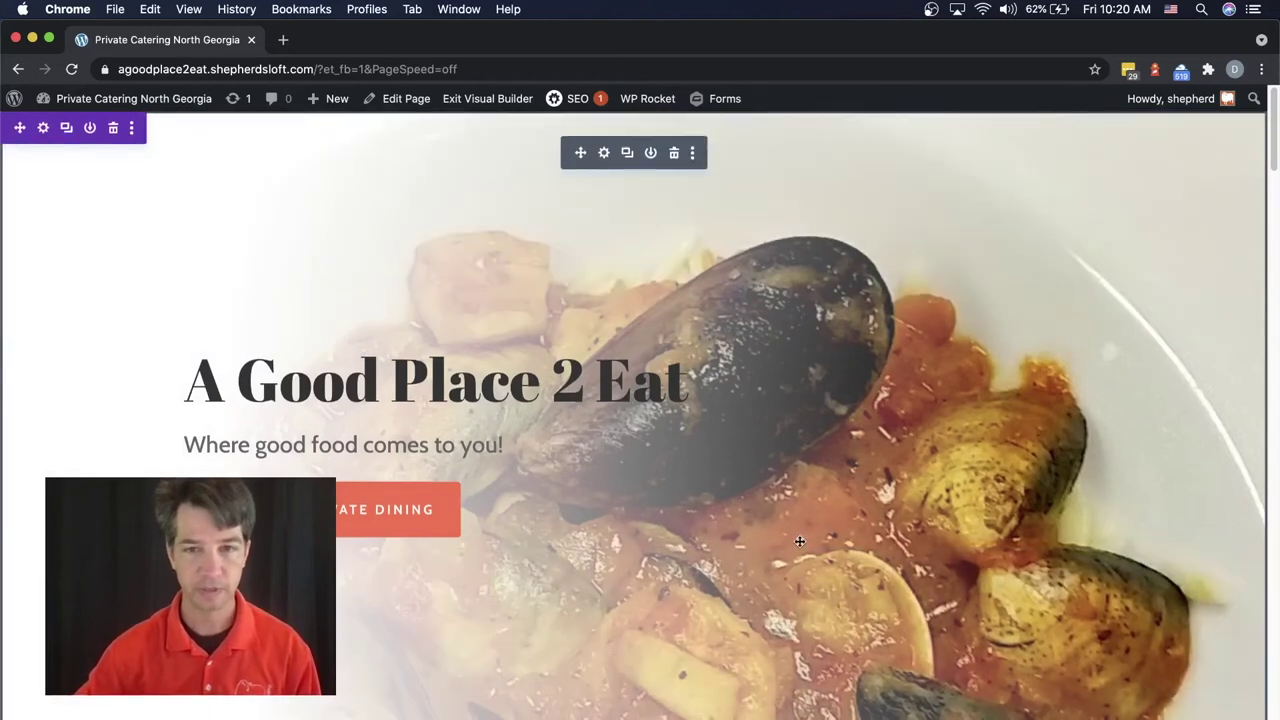
pyautogui.scroll(-1, 800, 541)
pyautogui.scroll(1, 800, 541)
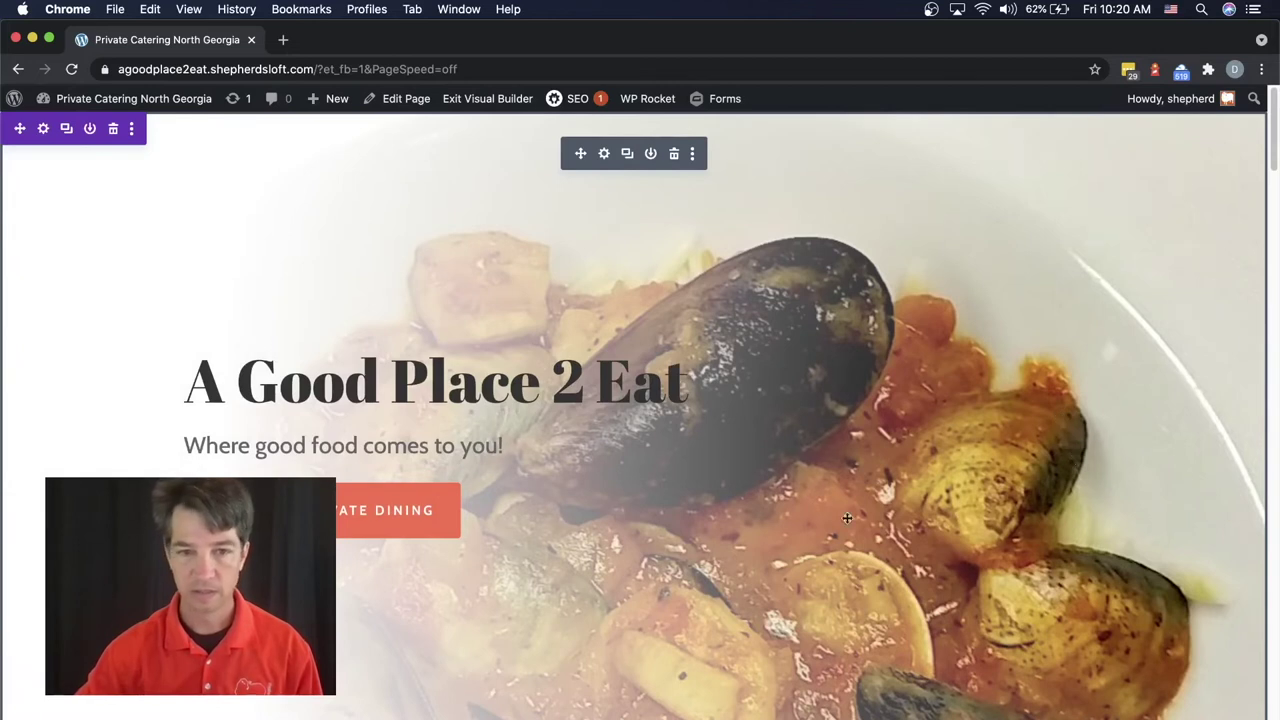
pyautogui.scroll(-3, 703, 557)
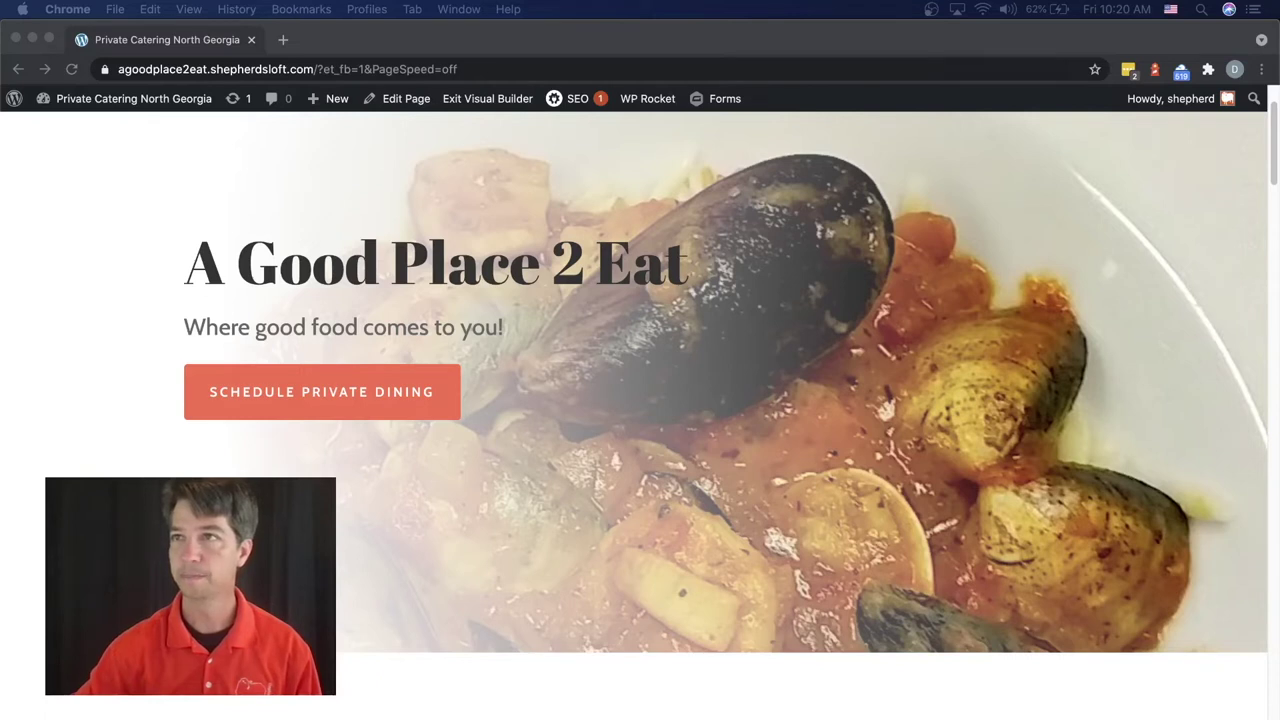
# Replace the first cuisine-choices paragraph with "Enjoy a private, catered dining experience. The beauty found in the isolation of this rural Georgian landscape also means fewer restaurants nearby.".
pyautogui.scroll(-10, 741, 451)
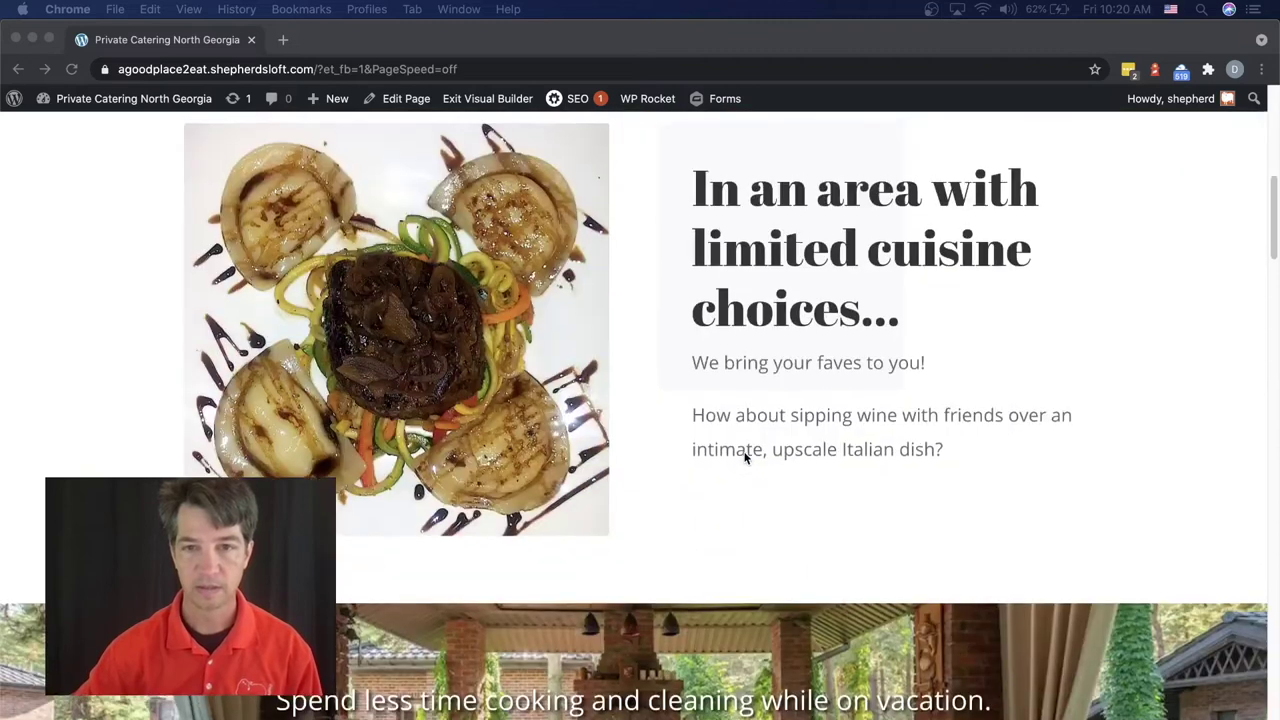
pyautogui.scroll(2, 744, 458)
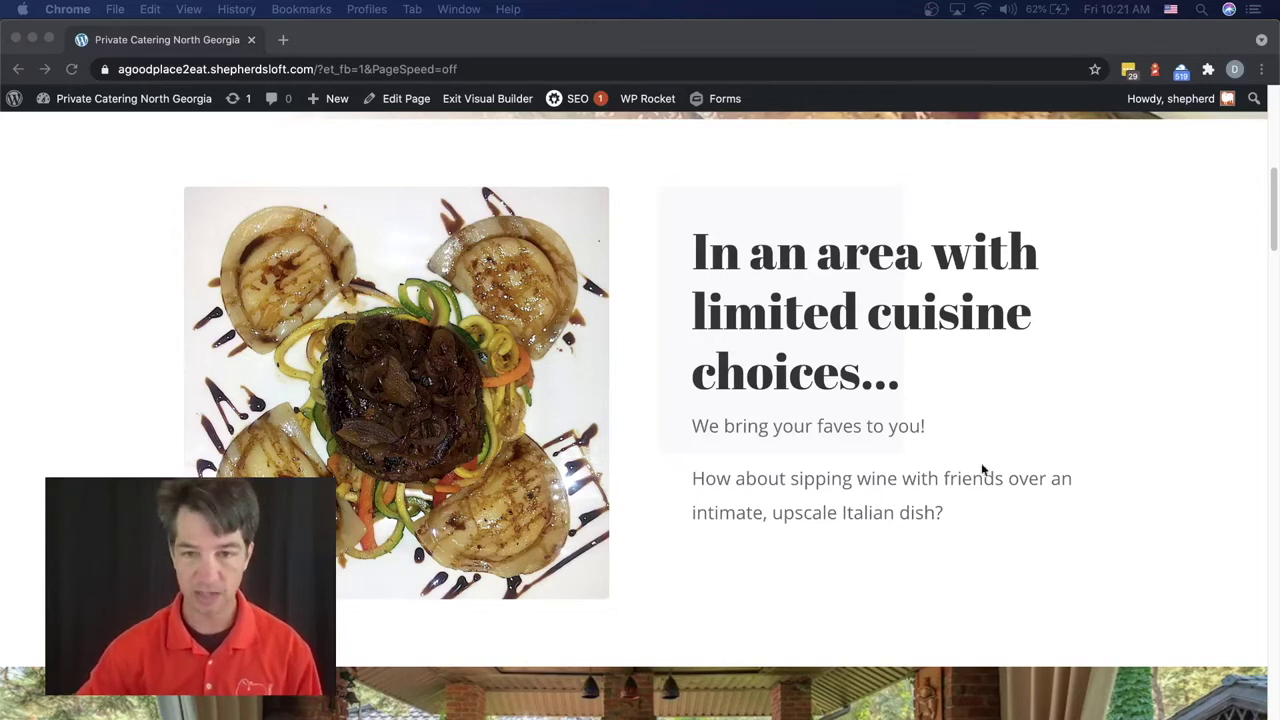
pyautogui.click(894, 410)
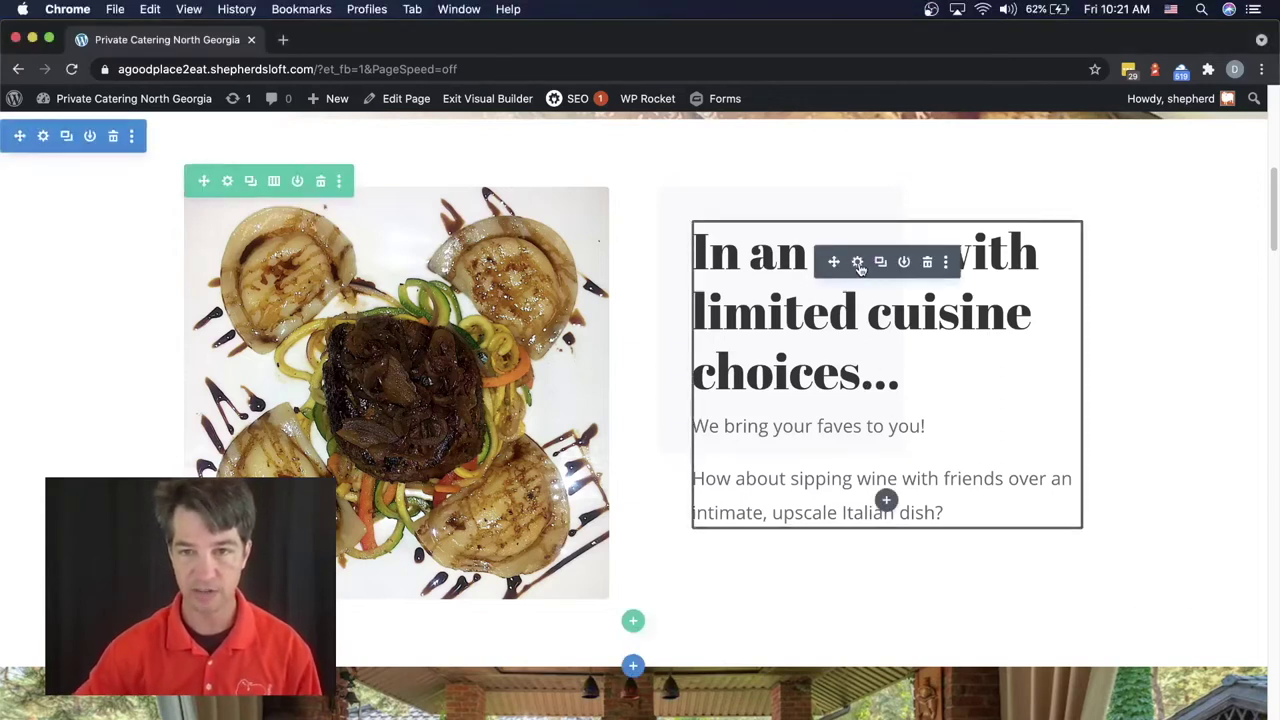
pyautogui.click(858, 265)
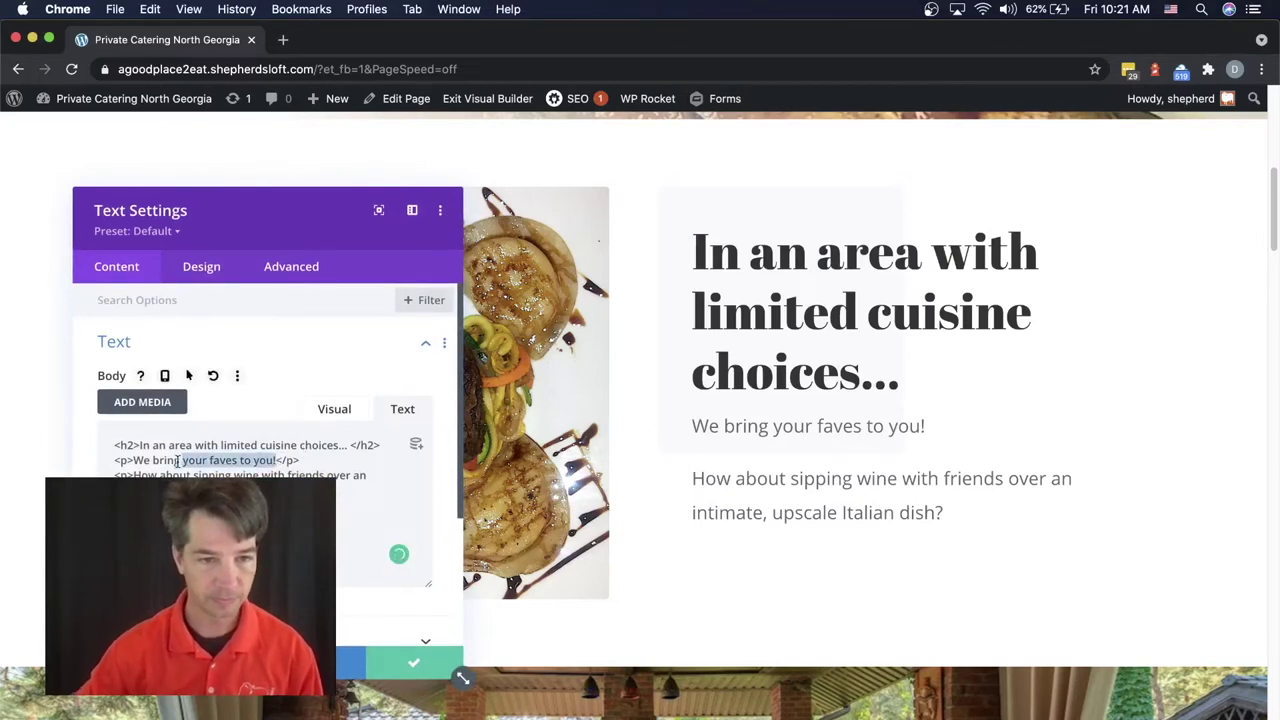
pyautogui.write('Enjoy a private, catered dining experience. The beauty found in the isolation of this rural Georgian landscape also means fewer restaurants nearby.')
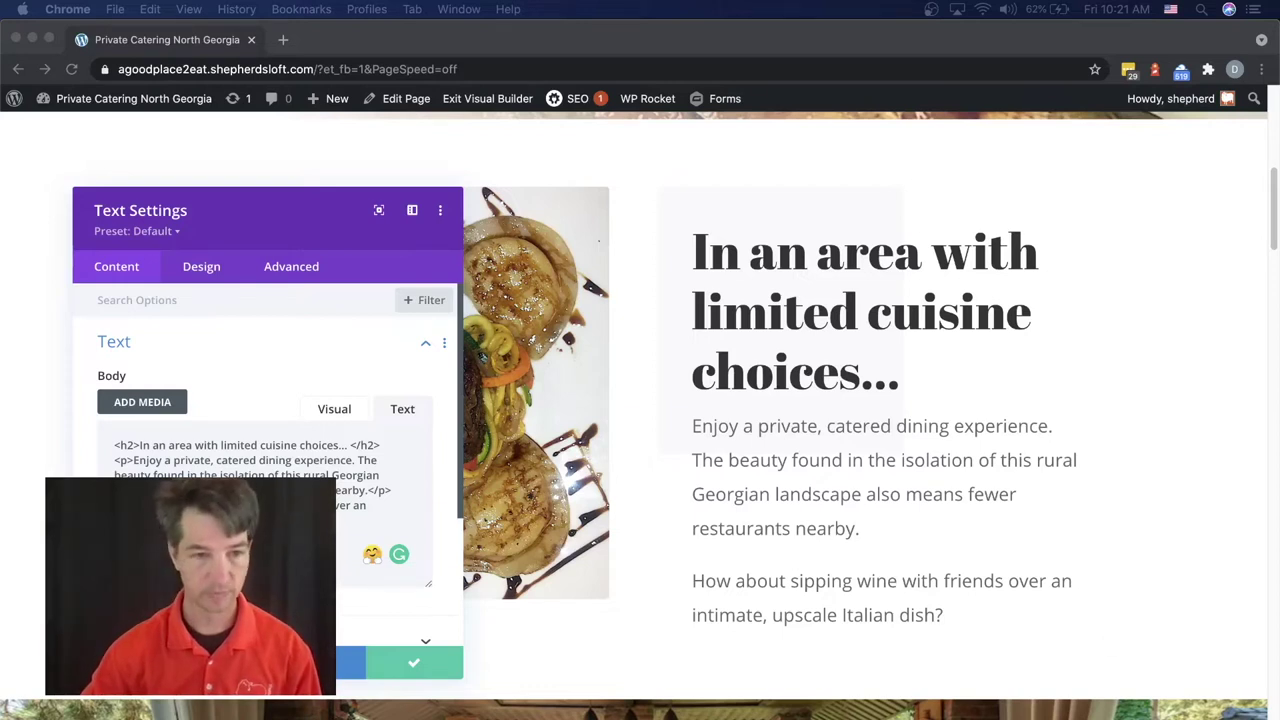
# Replace the second paragraph with "...Italian dish, or Greek, or Latin Fusion, or basically anything else your taste buds desire." and save the module.
pyautogui.click(461, 677)
pyautogui.moveTo(188, 375)
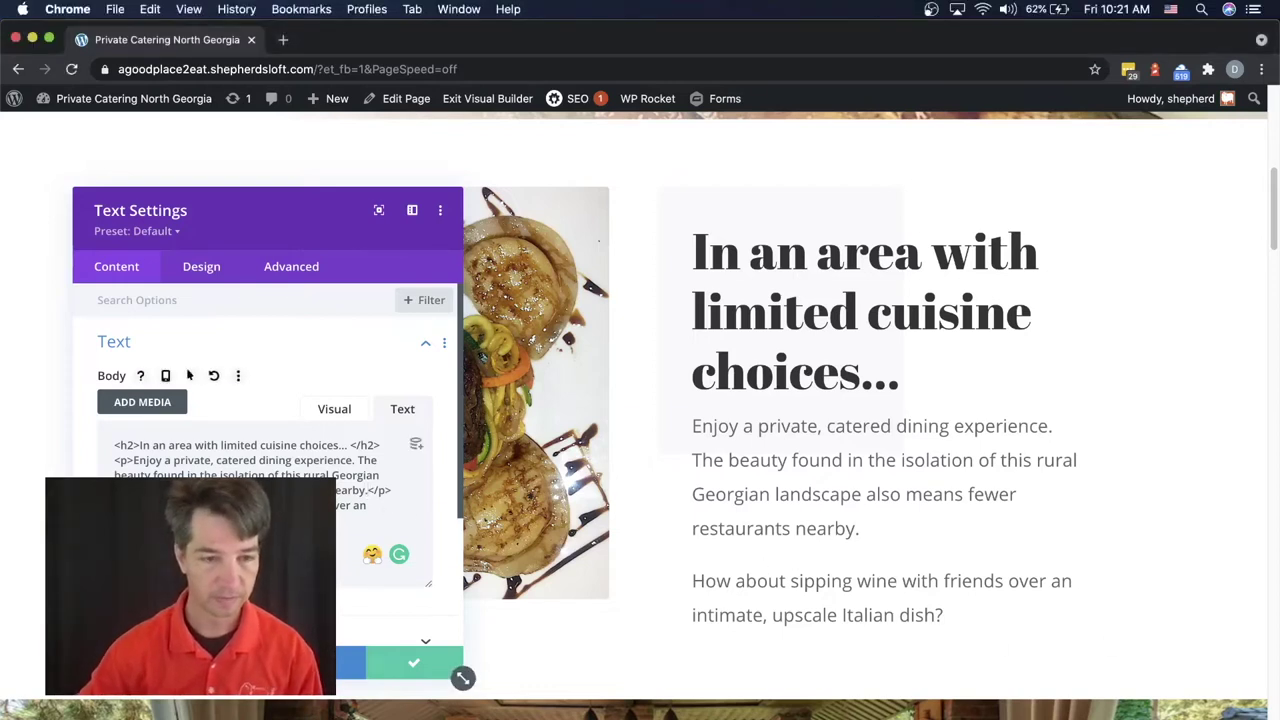
pyautogui.moveTo(372, 505); pyautogui.dragTo(114, 505)
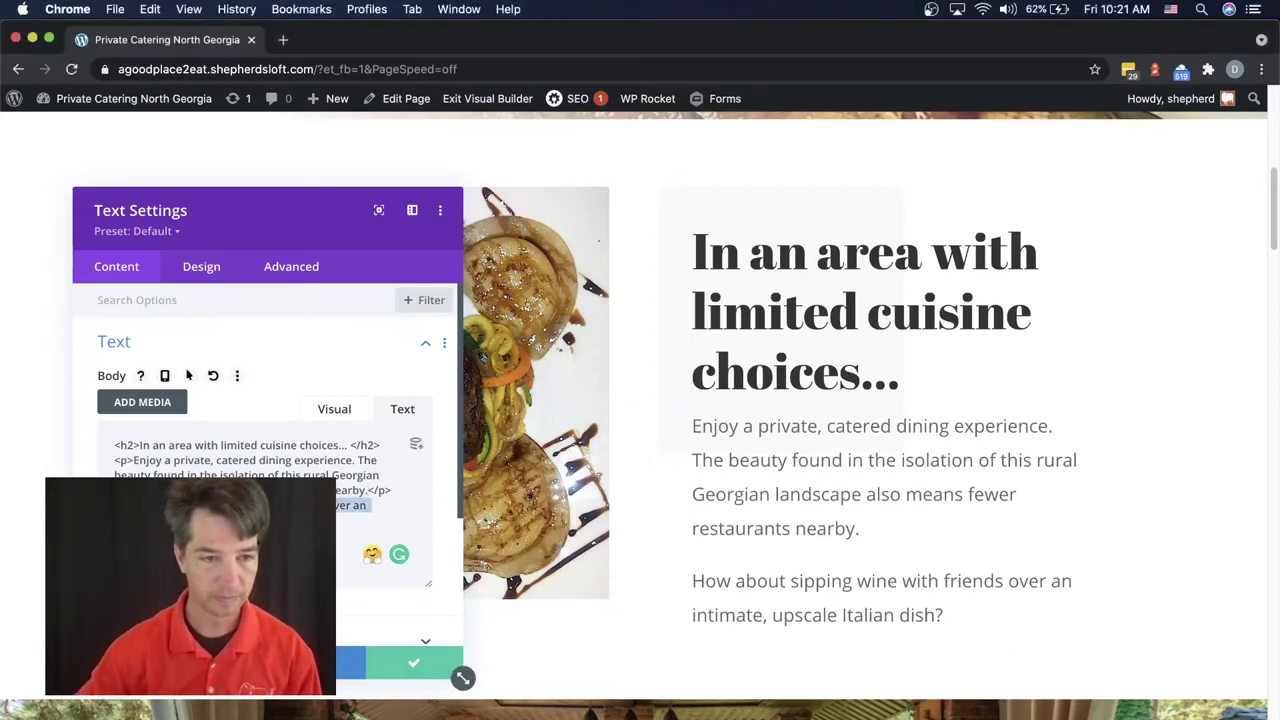
pyautogui.press('BackSpace')
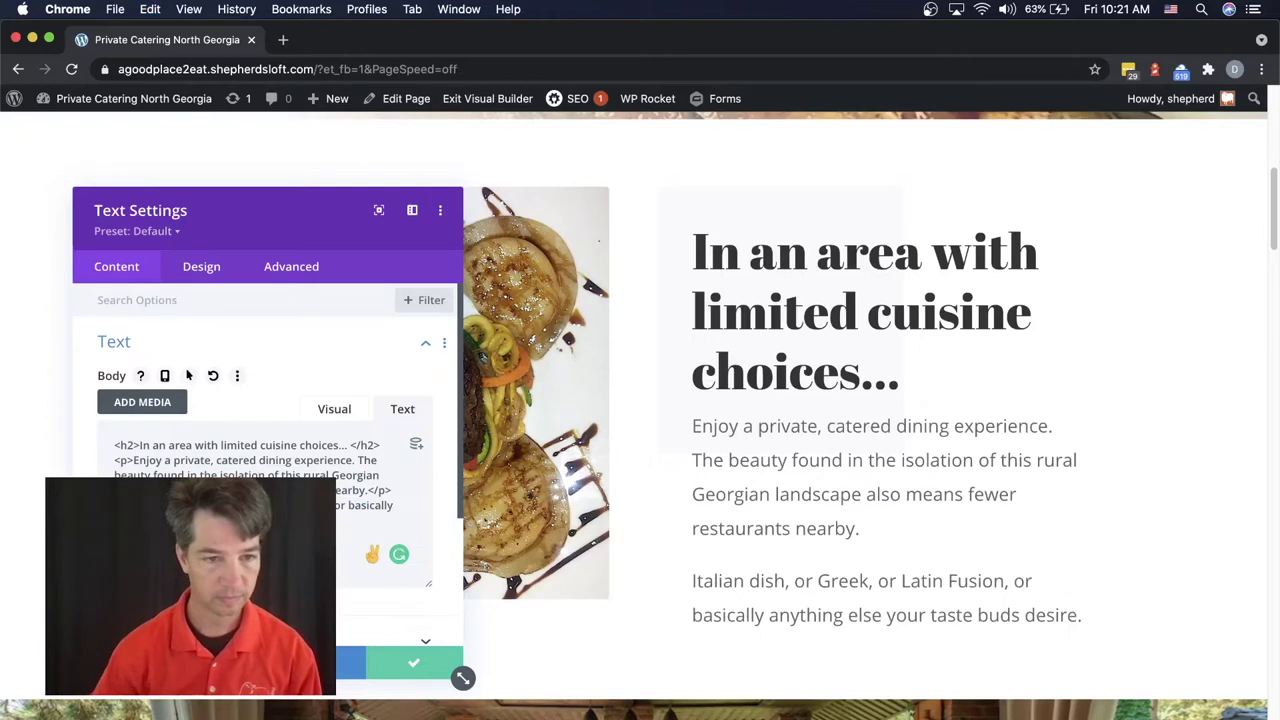
pyautogui.write('...')
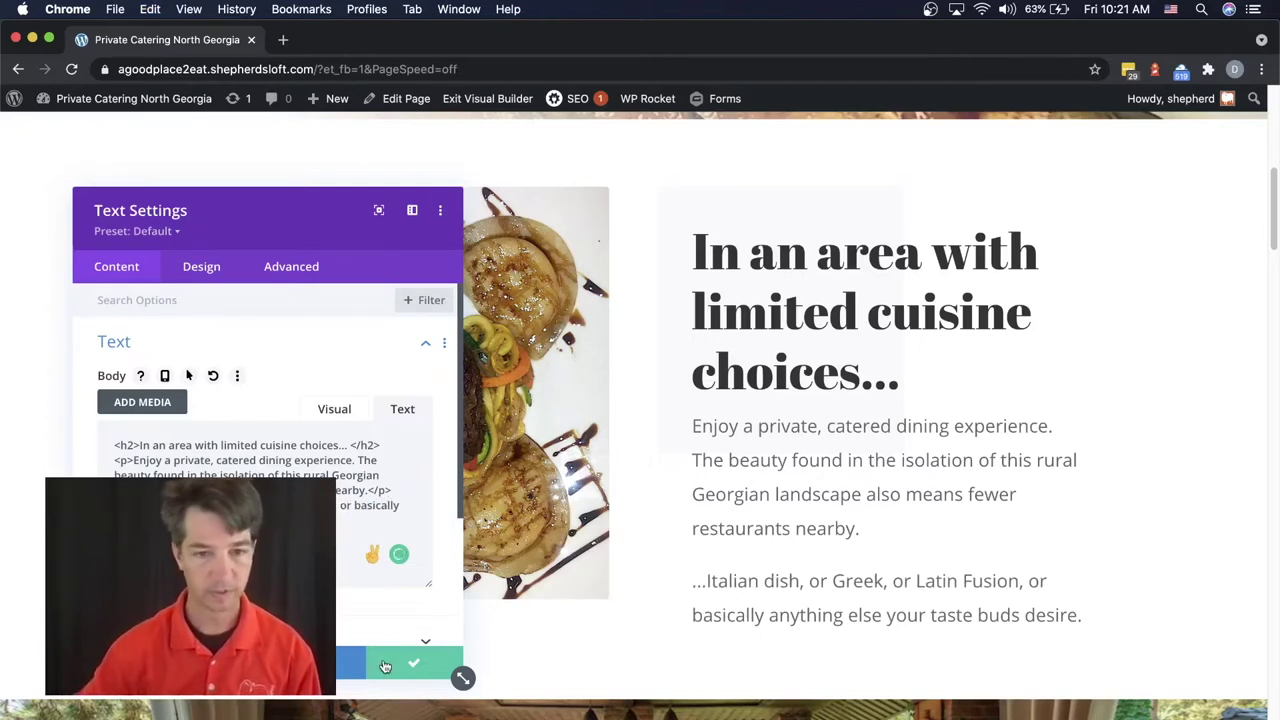
pyautogui.click(413, 662)
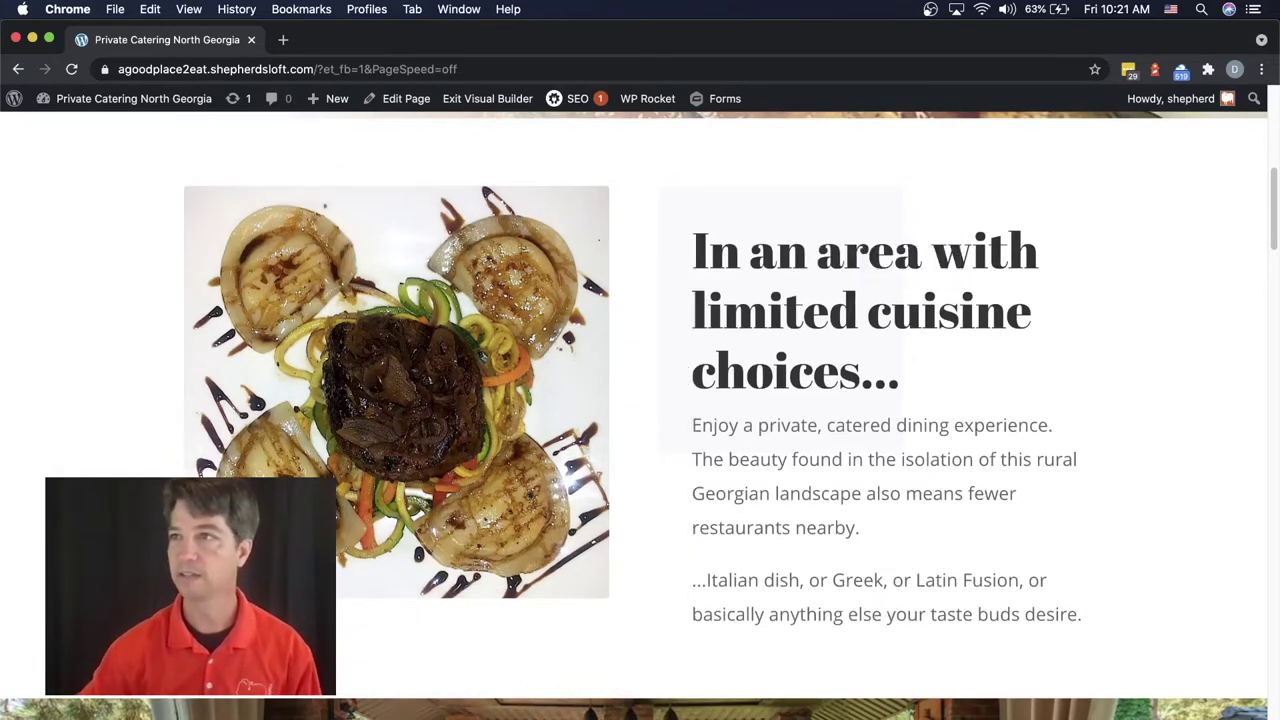
# Review the revised cuisine-choices text and the vacation banner between it and the chef's introduction.
pyautogui.scroll(1, 966, 577)
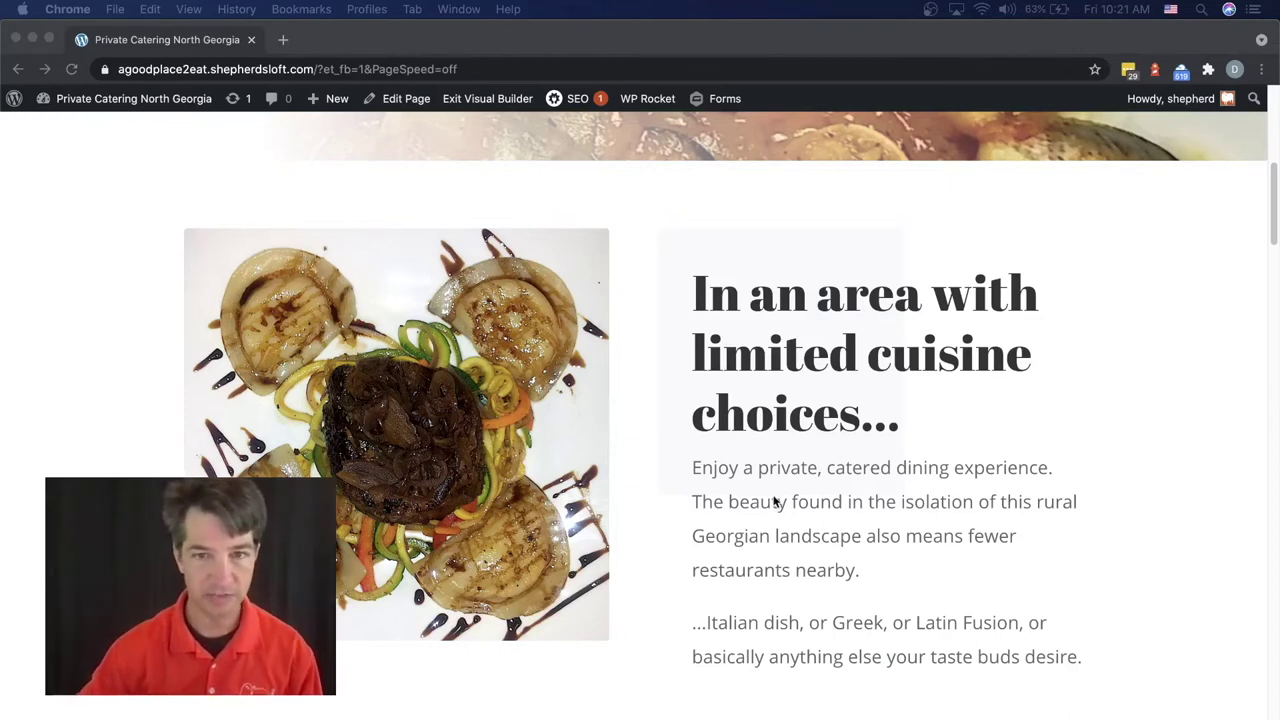
pyautogui.scroll(-1, 820, 557)
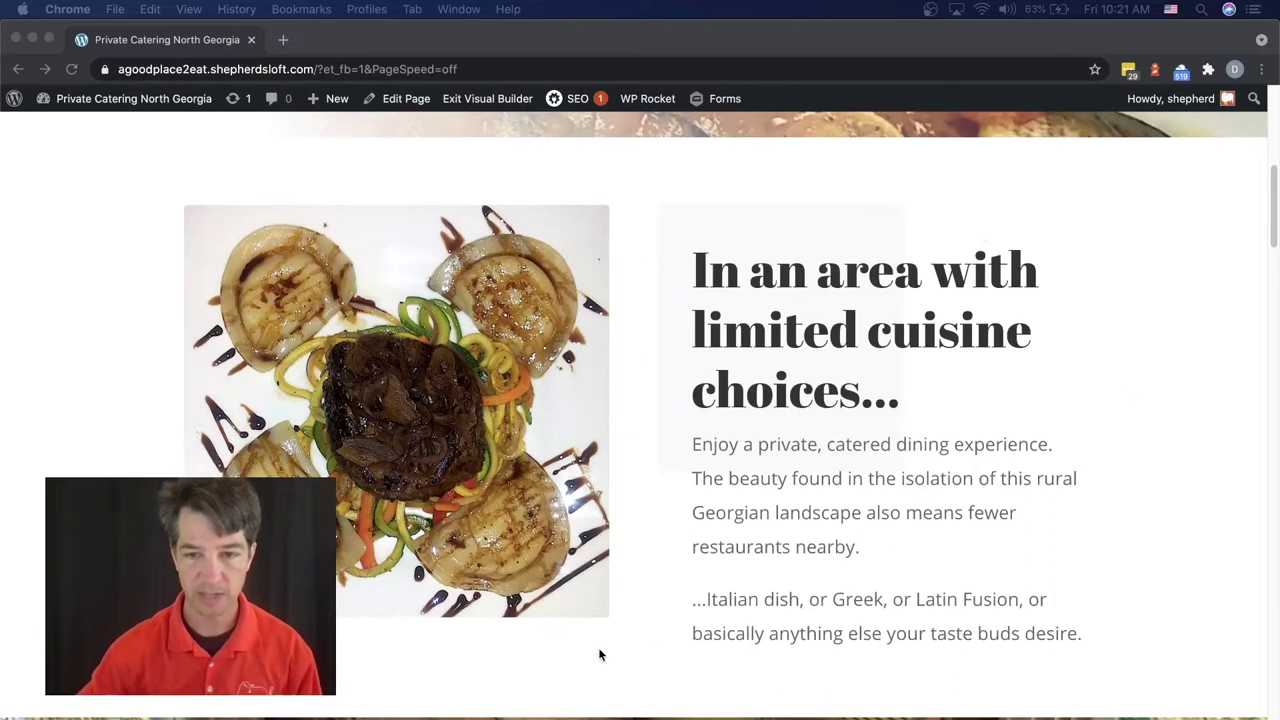
pyautogui.scroll(-9, 640, 657)
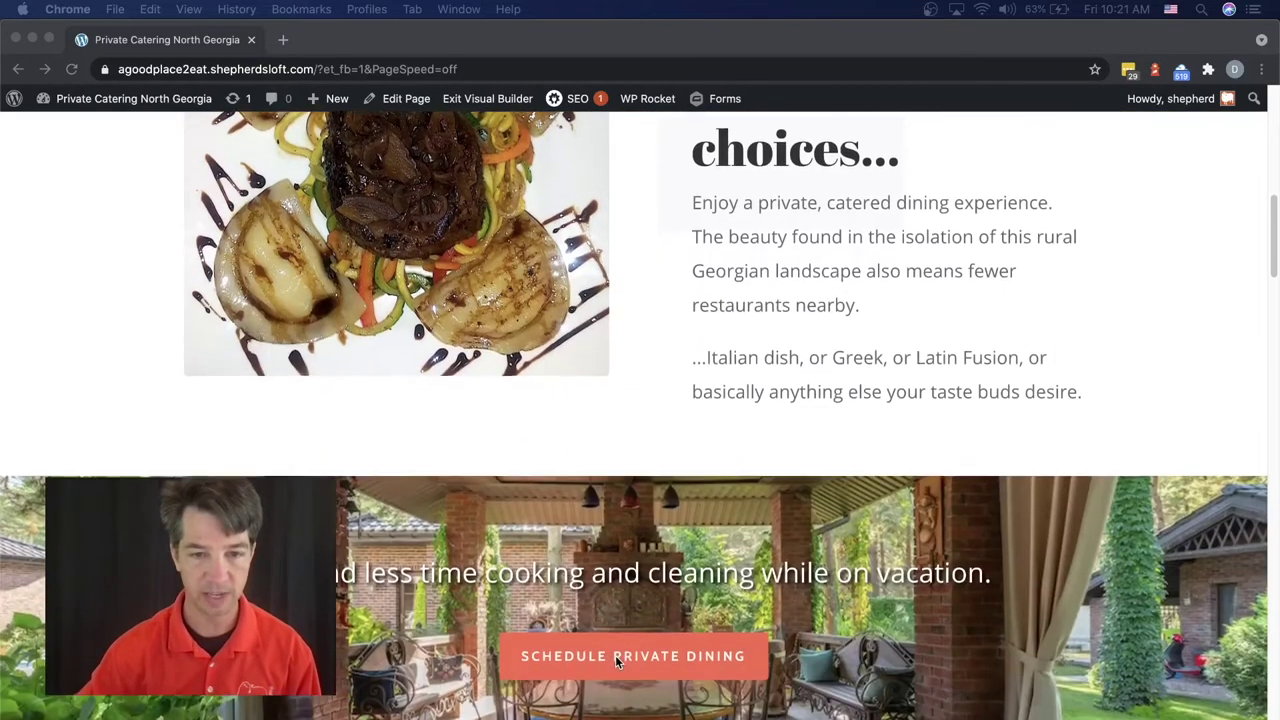
pyautogui.scroll(1, 615, 655)
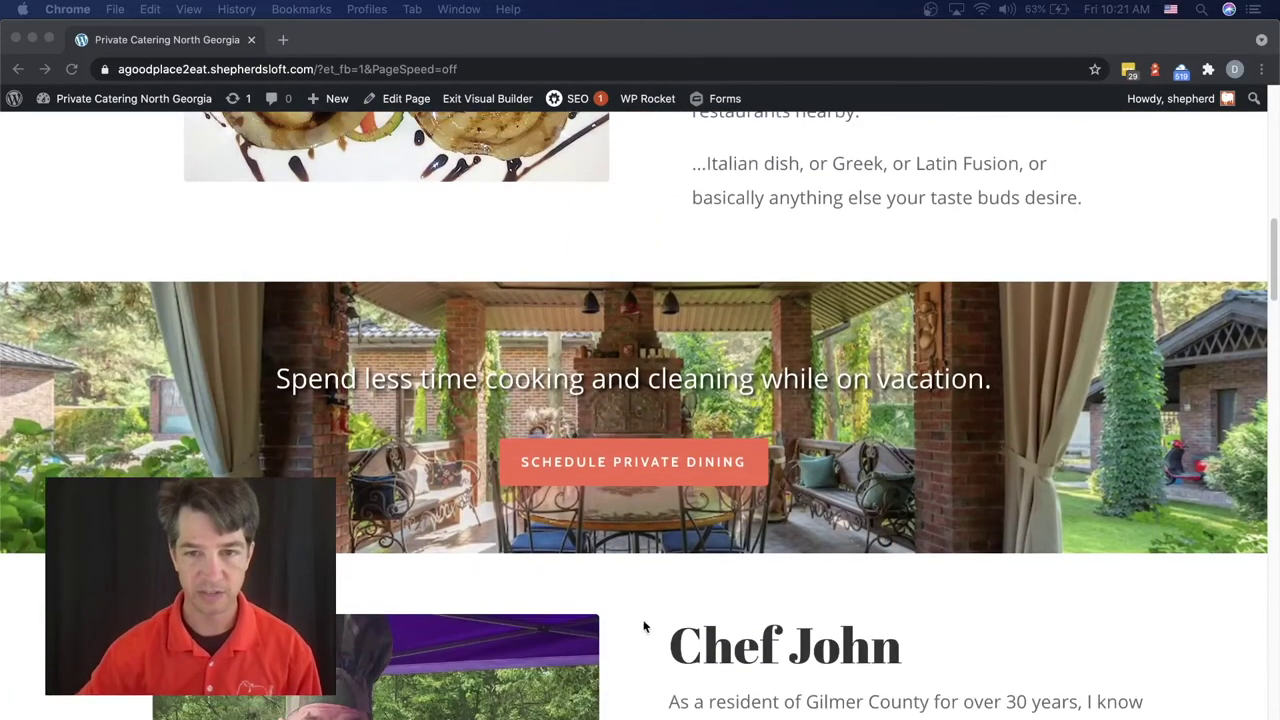
# Increase the vacation banner section's top and bottom padding evenly to reveal more of the patio background photo.
pyautogui.click(72, 307)
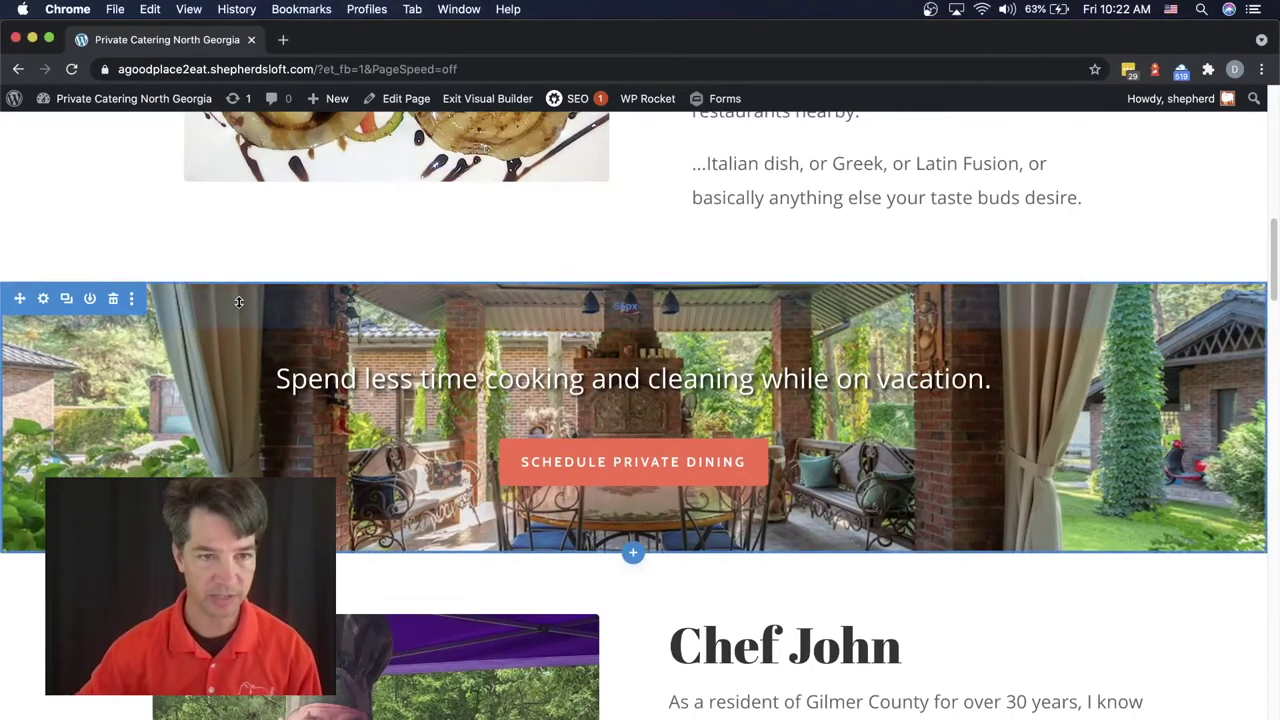
pyautogui.moveTo(239, 303); pyautogui.dragTo(247, 458)
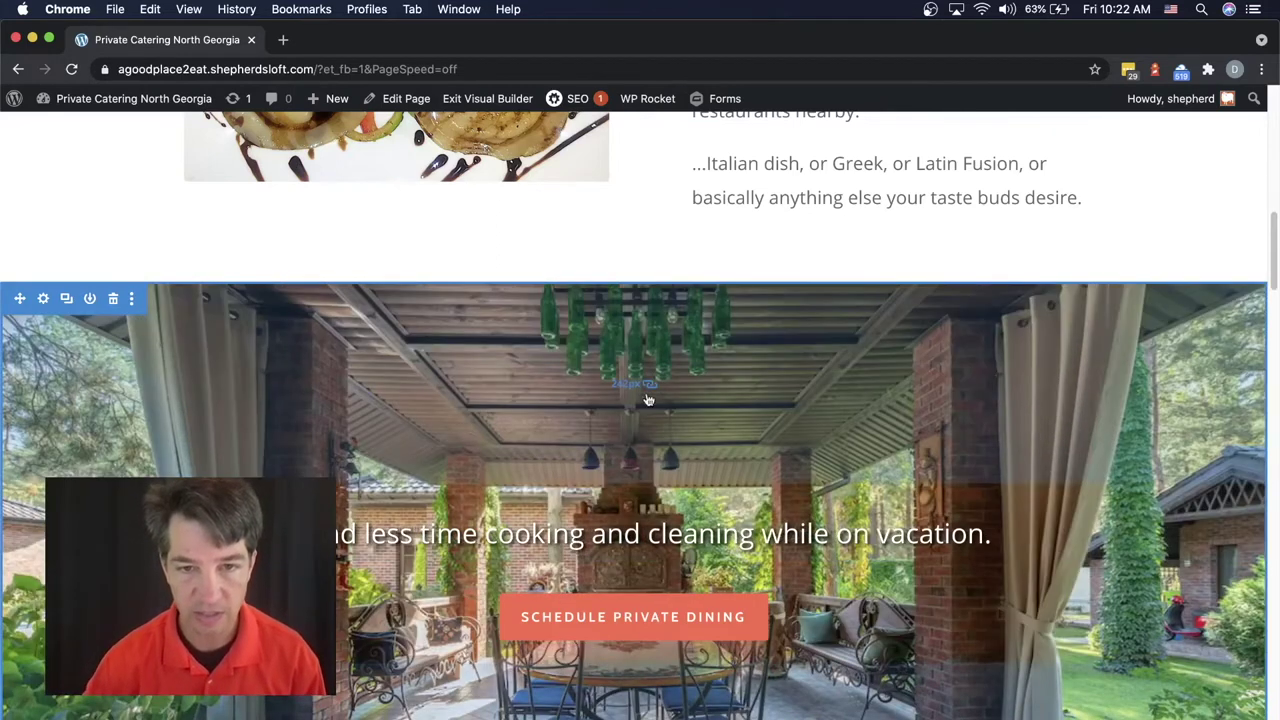
pyautogui.moveTo(477, 419); pyautogui.dragTo(477, 331)
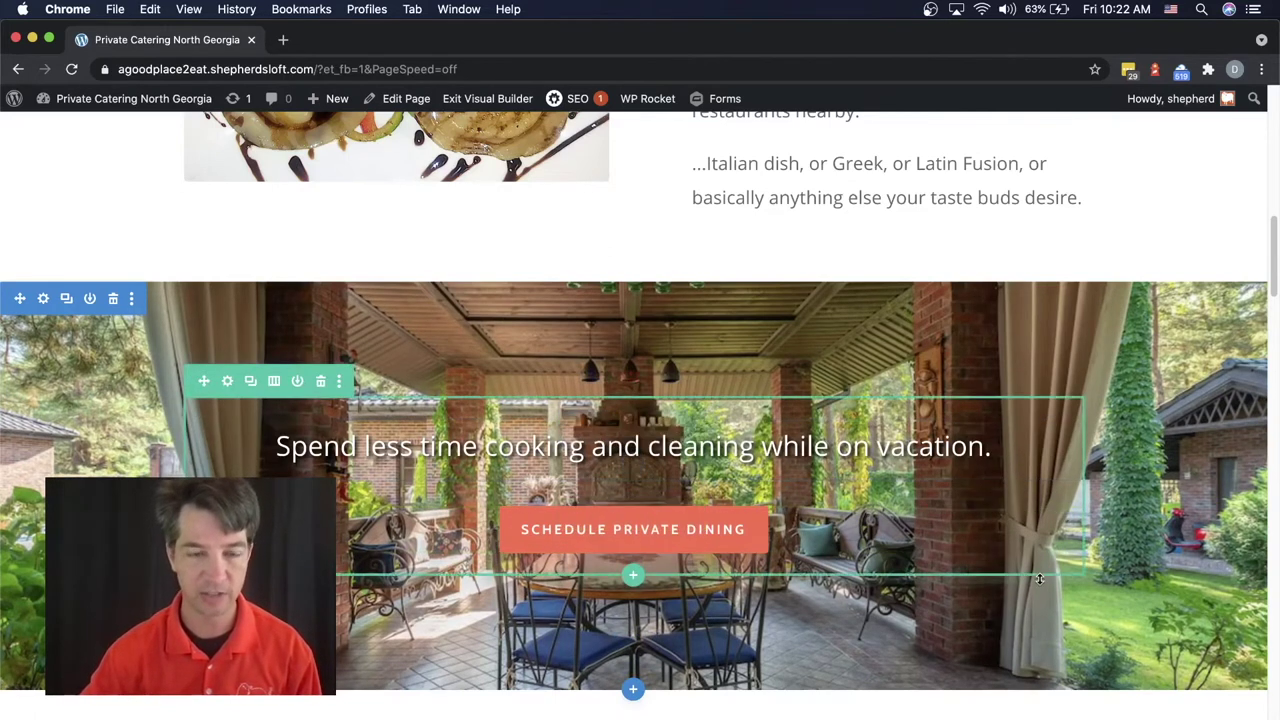
# Strip the leftover class, data and contenteditable attributes from the h3 tag in the banner's "Spend less time cooking and cleaning while on vacation." text.
pyautogui.scroll(-1, 1040, 578)
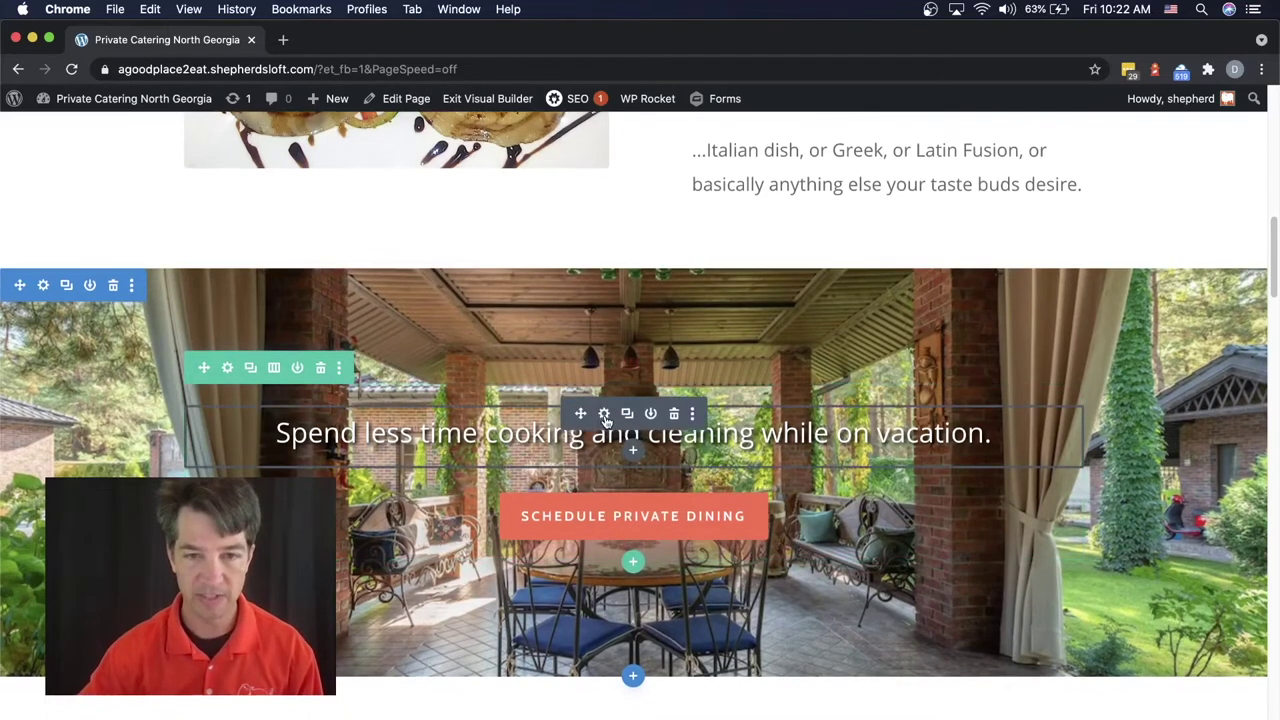
pyautogui.click(604, 414)
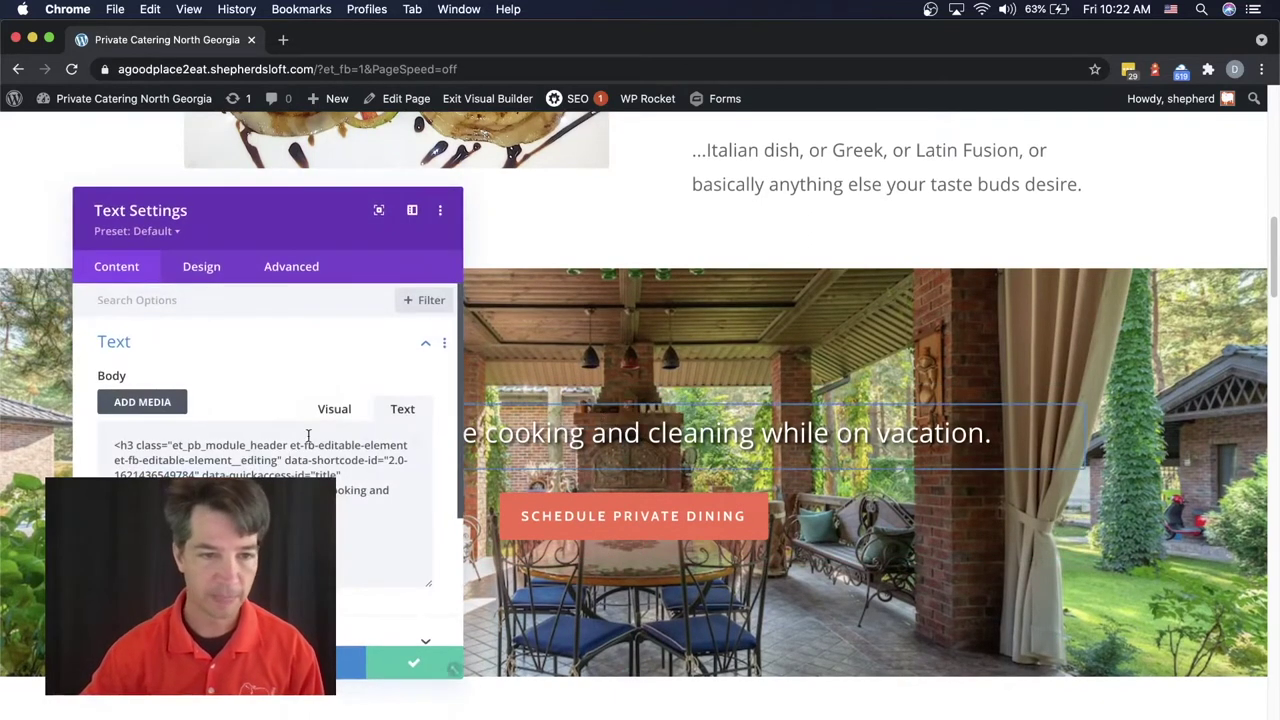
pyautogui.scroll(5, 465, 395)
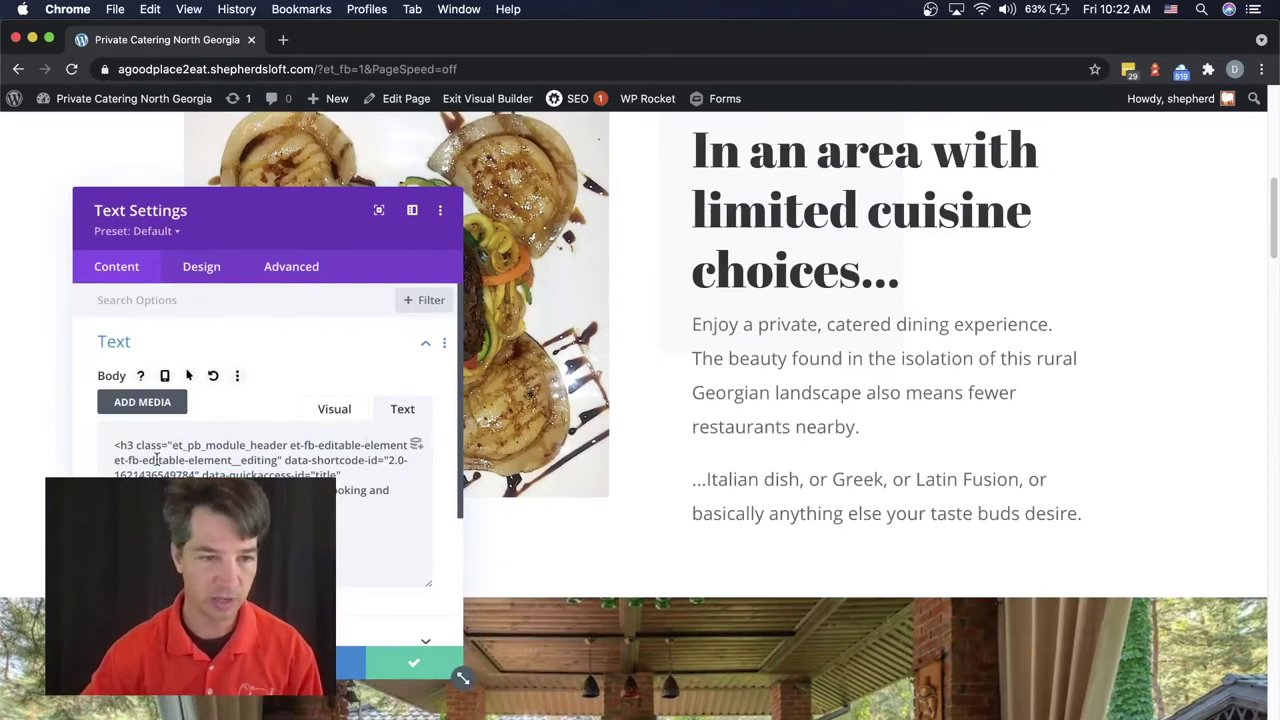
pyautogui.scroll(-1, 255, 452)
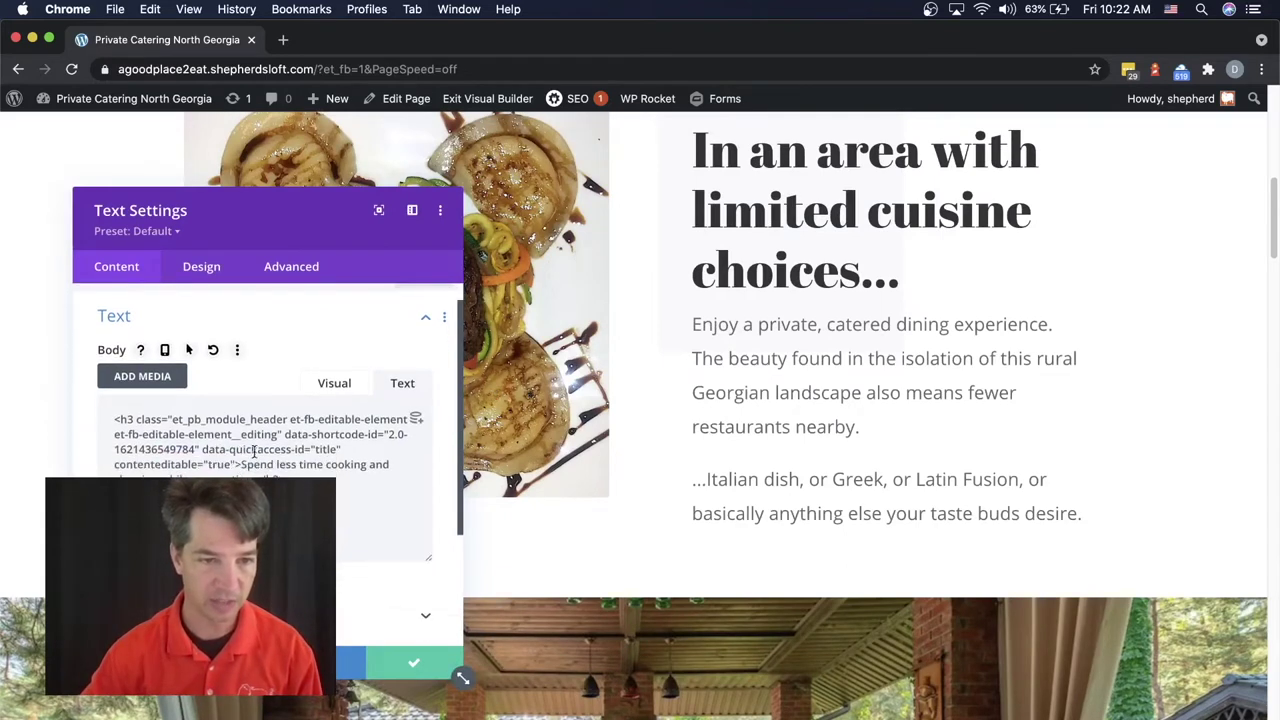
pyautogui.click(258, 447)
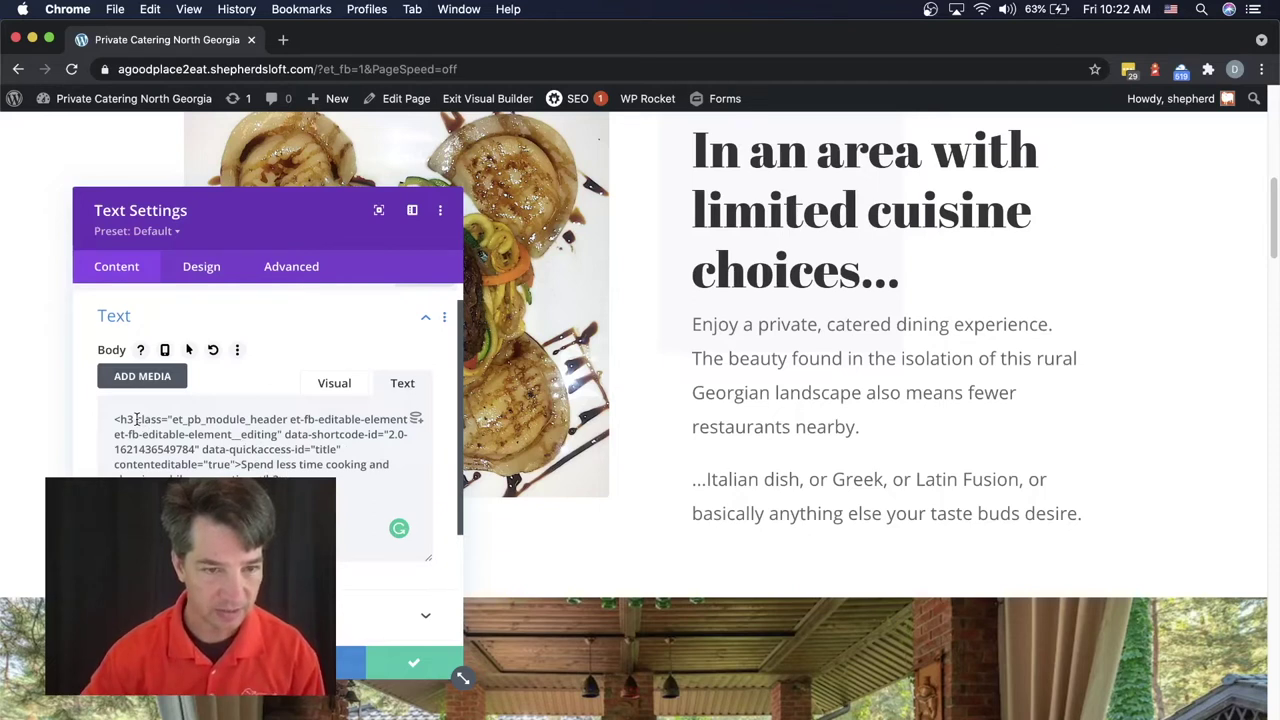
pyautogui.moveTo(136, 420); pyautogui.dragTo(226, 463)
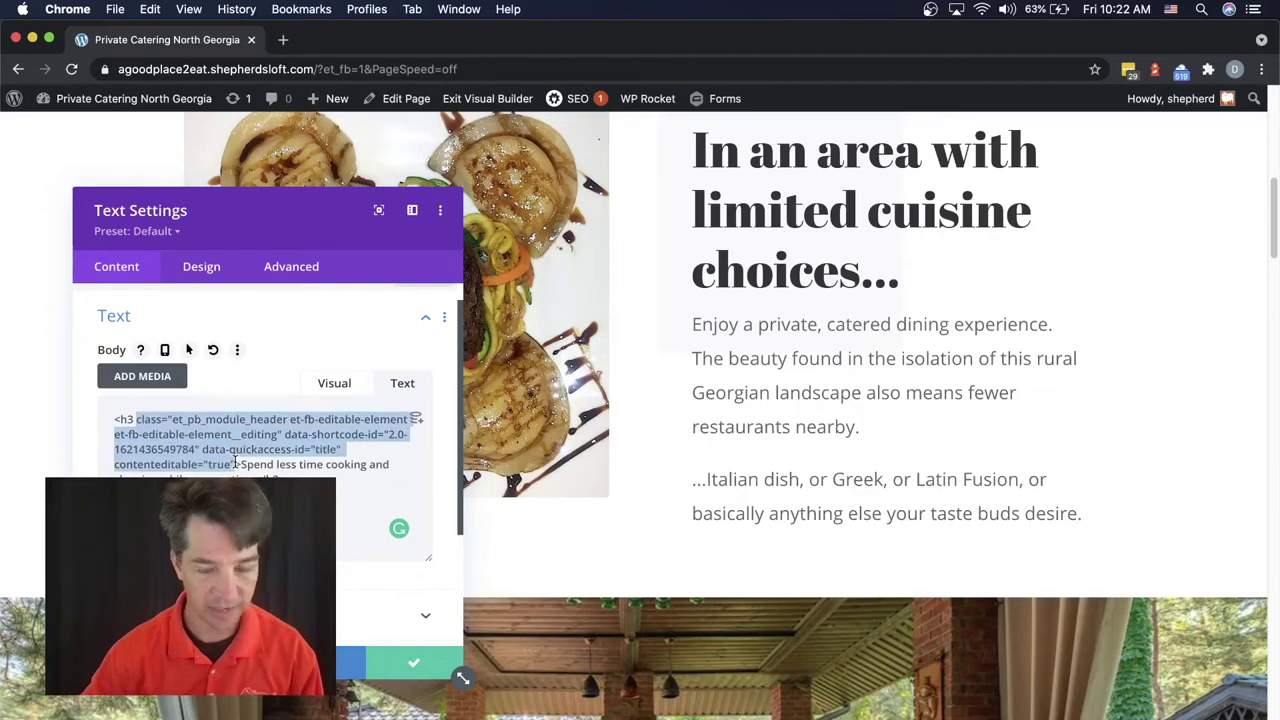
pyautogui.press('BackSpace')
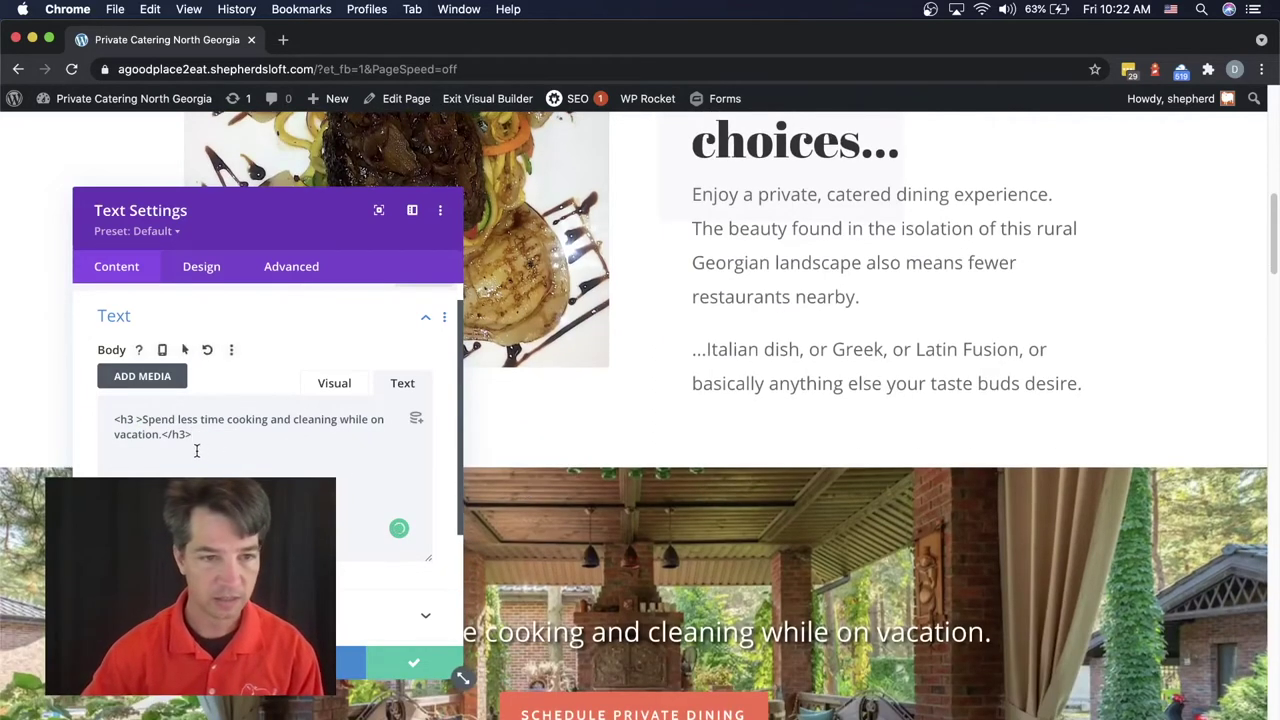
pyautogui.click(334, 388)
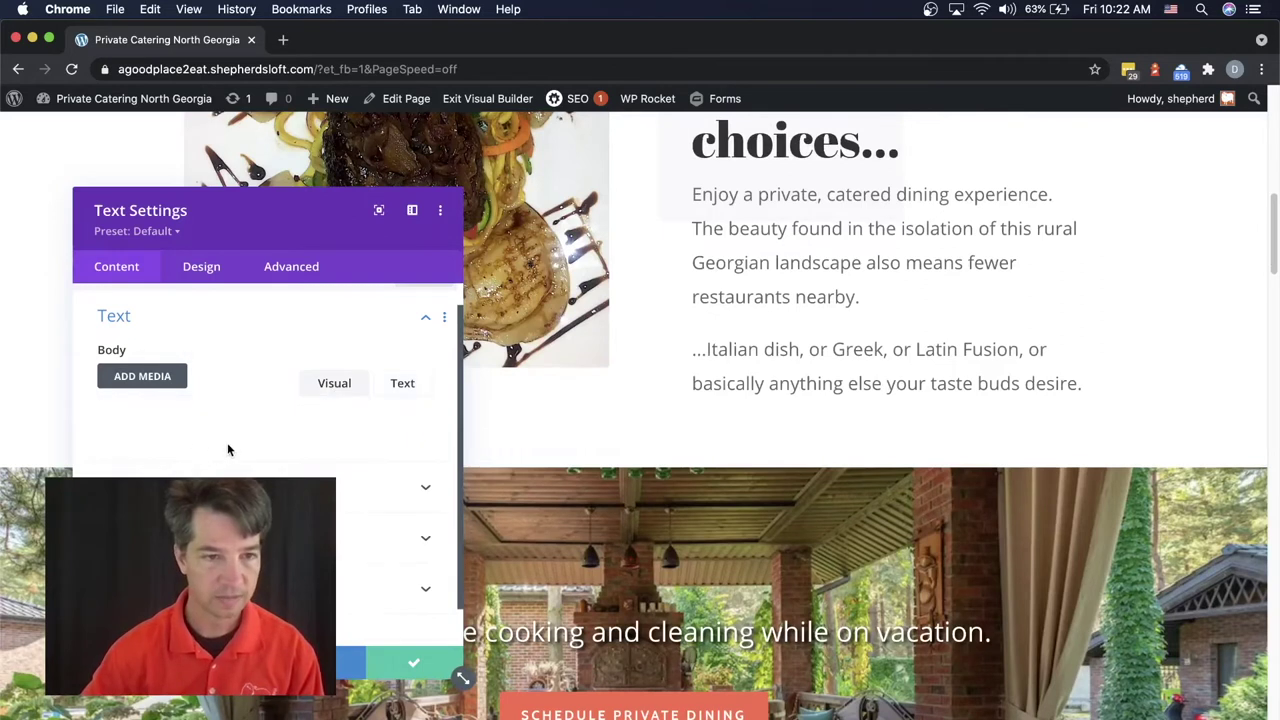
pyautogui.click(332, 385)
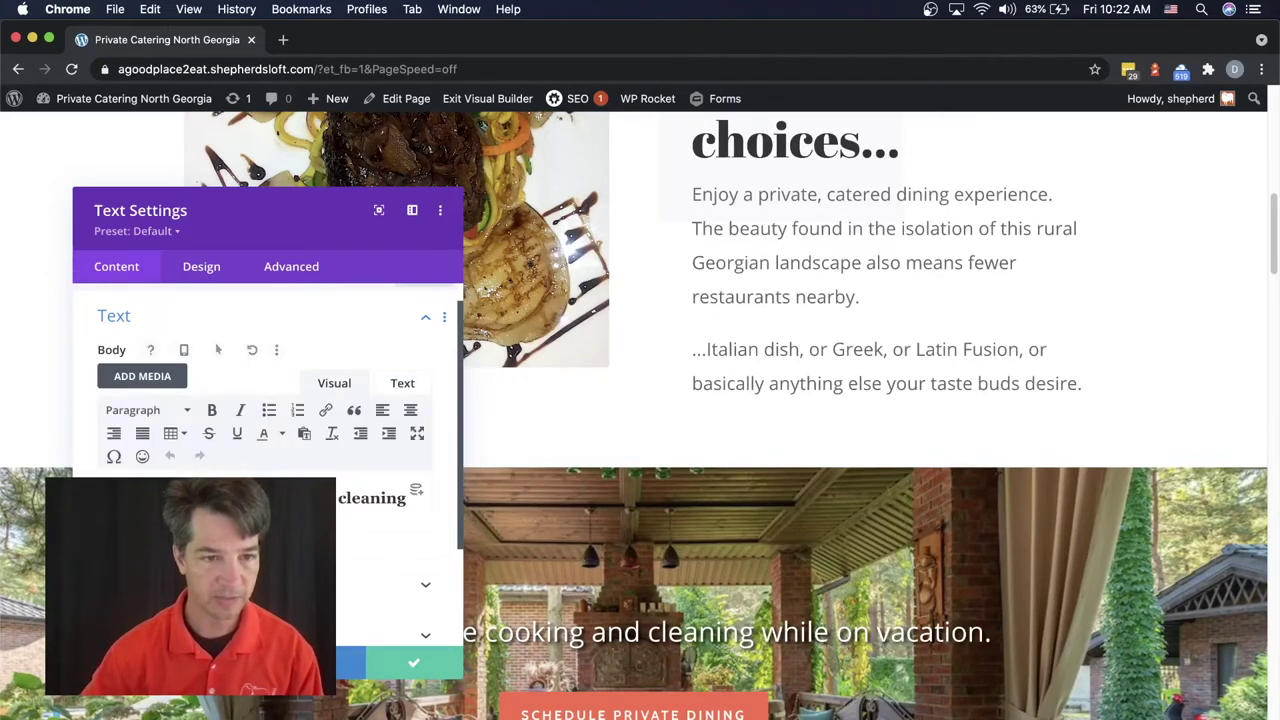
# Set the banner text's Heading 3 font to Abril Fatface, check its look over the photo, and save the module.
pyautogui.click(203, 270)
pyautogui.click(145, 400)
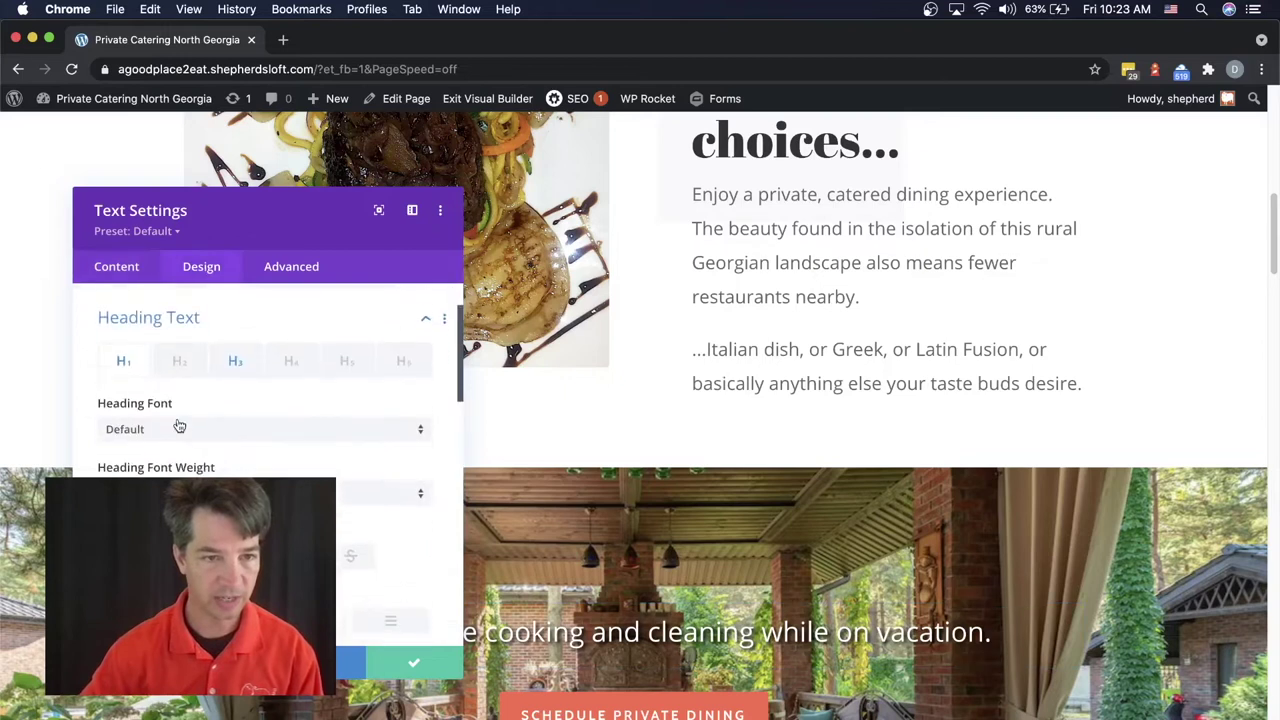
pyautogui.click(236, 355)
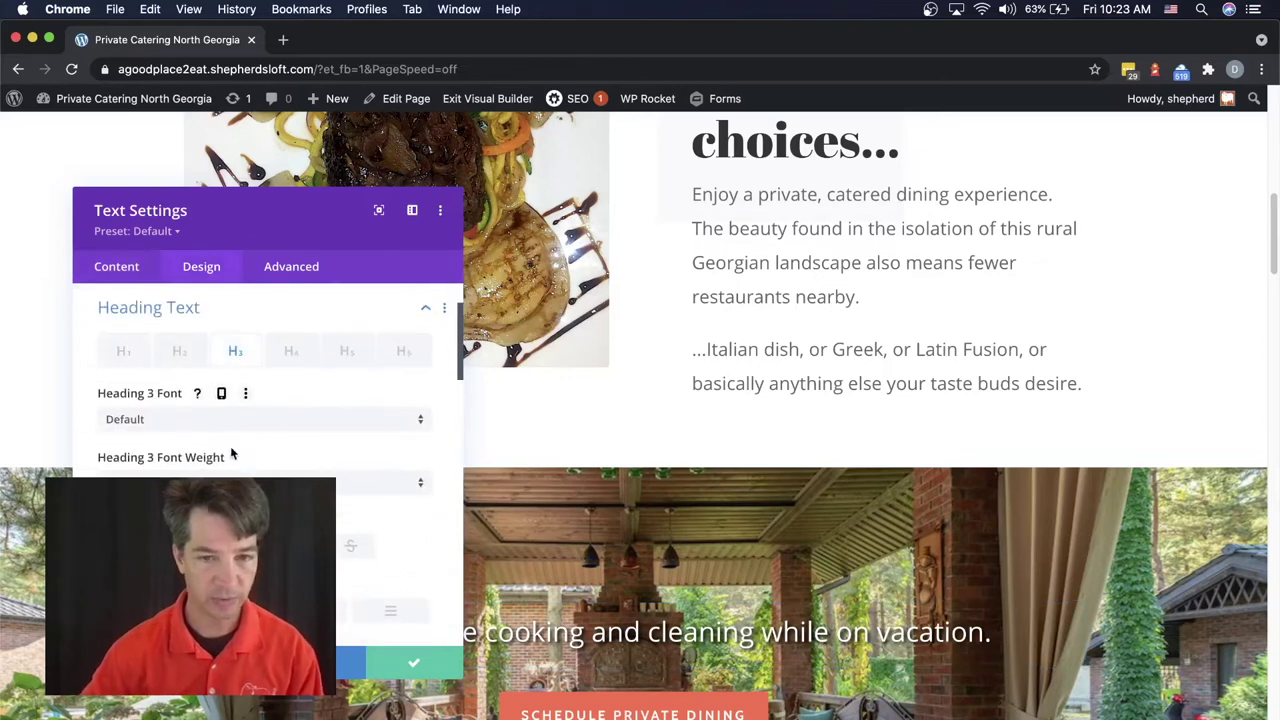
pyautogui.click(155, 422)
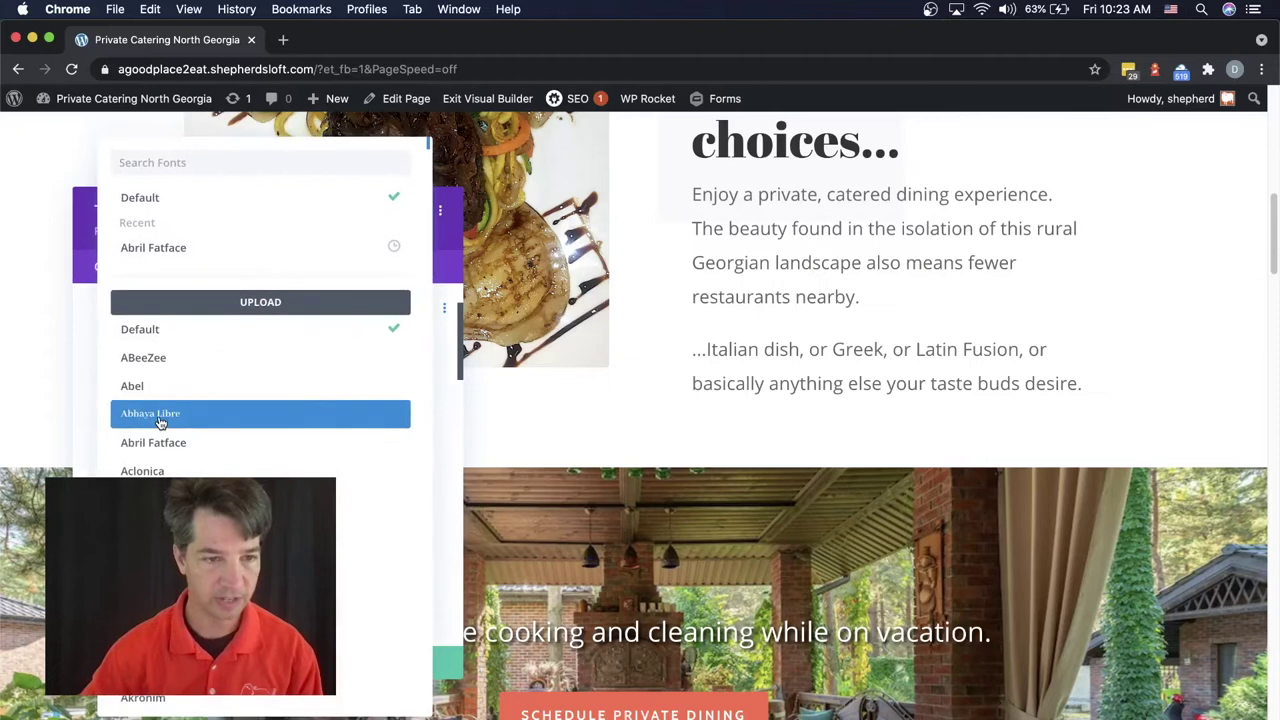
pyautogui.click(171, 256)
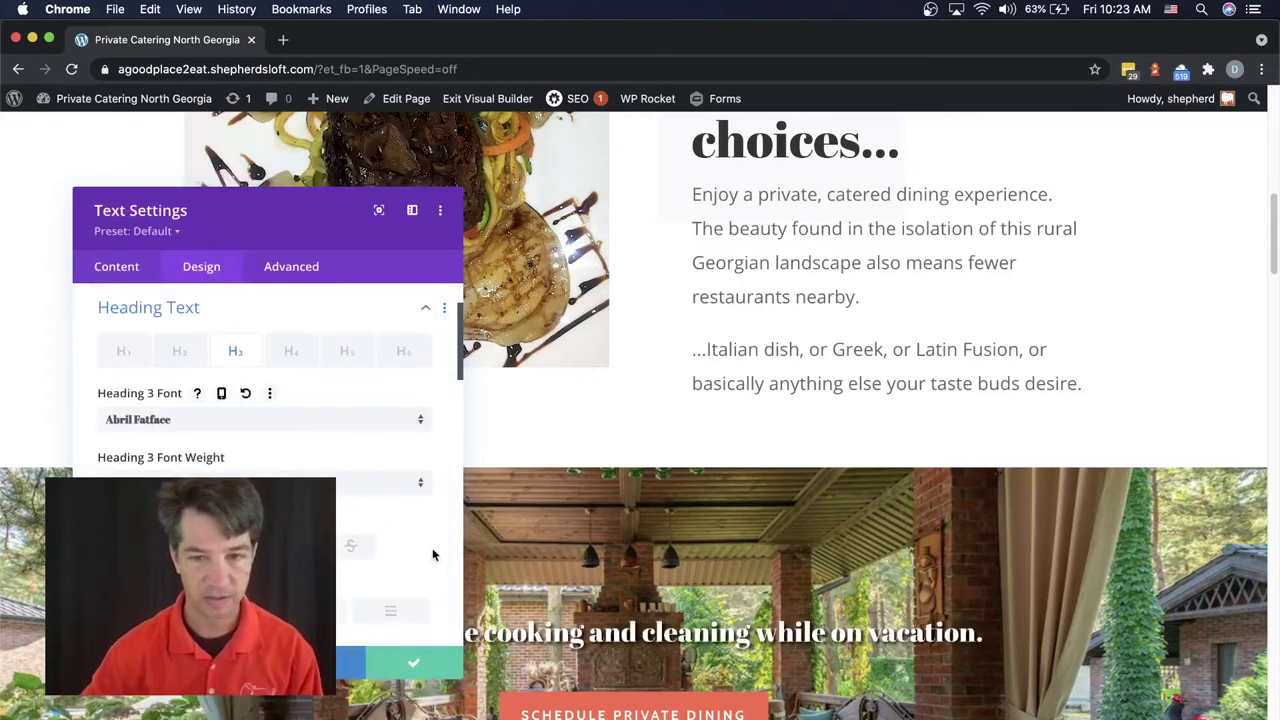
pyautogui.scroll(-2, 346, 546)
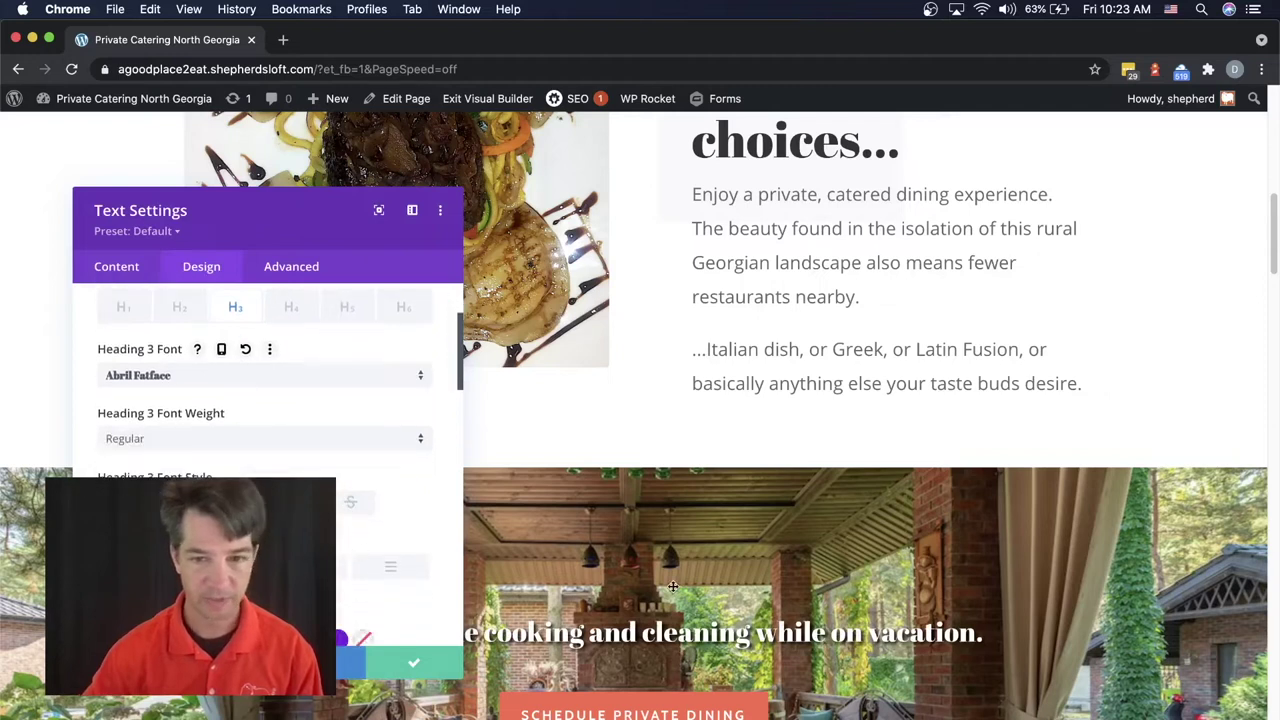
pyautogui.scroll(-2, 670, 587)
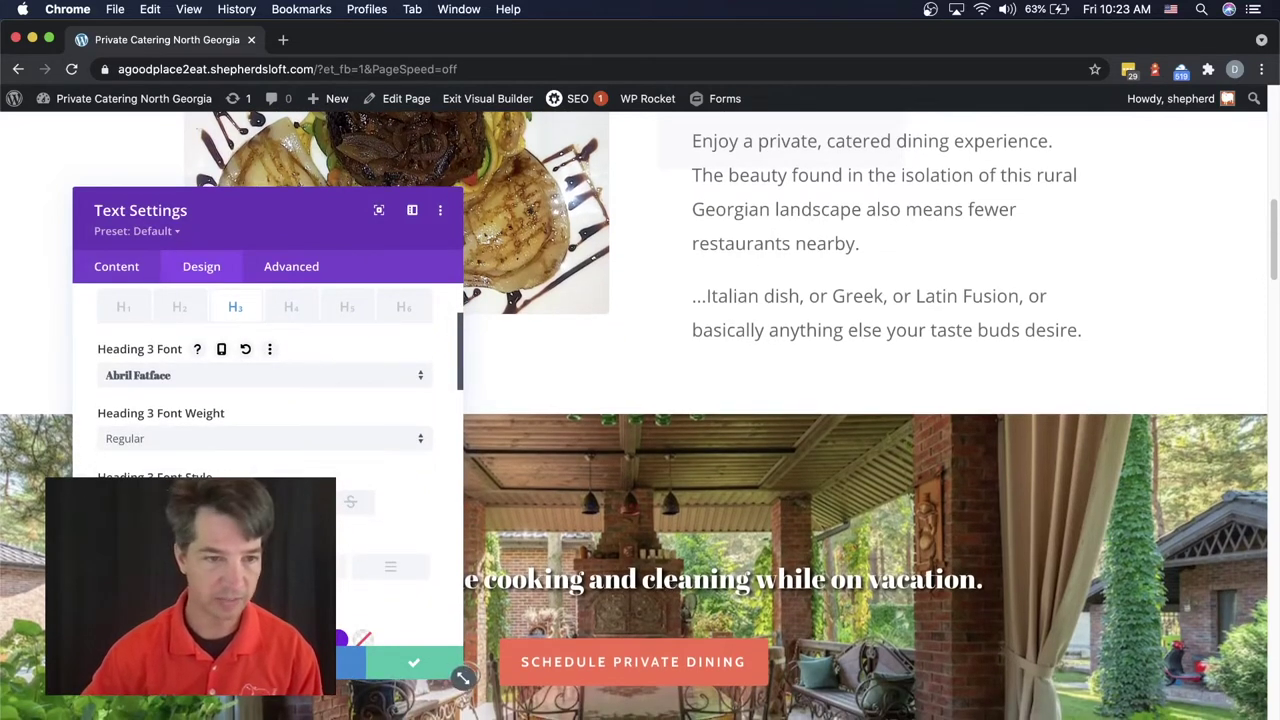
pyautogui.scroll(-1, 462, 678)
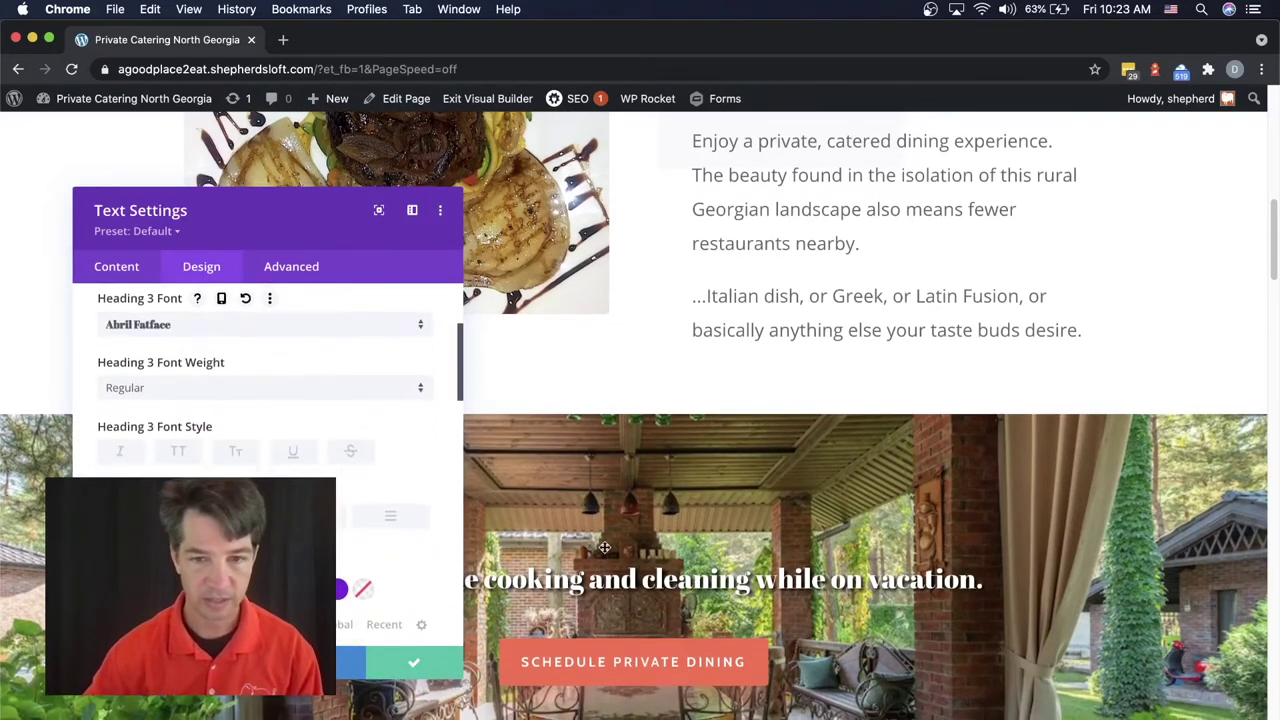
pyautogui.scroll(-2, 604, 547)
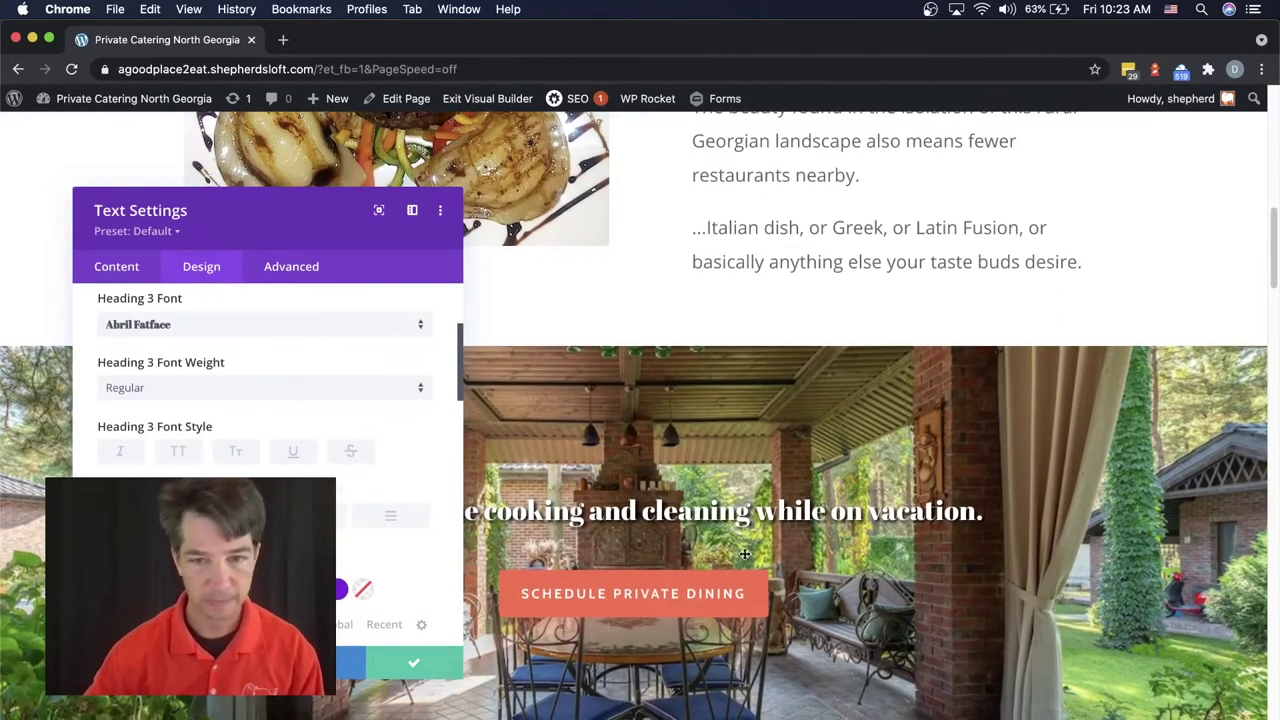
pyautogui.scroll(-3, 742, 554)
pyautogui.scroll(1, 742, 554)
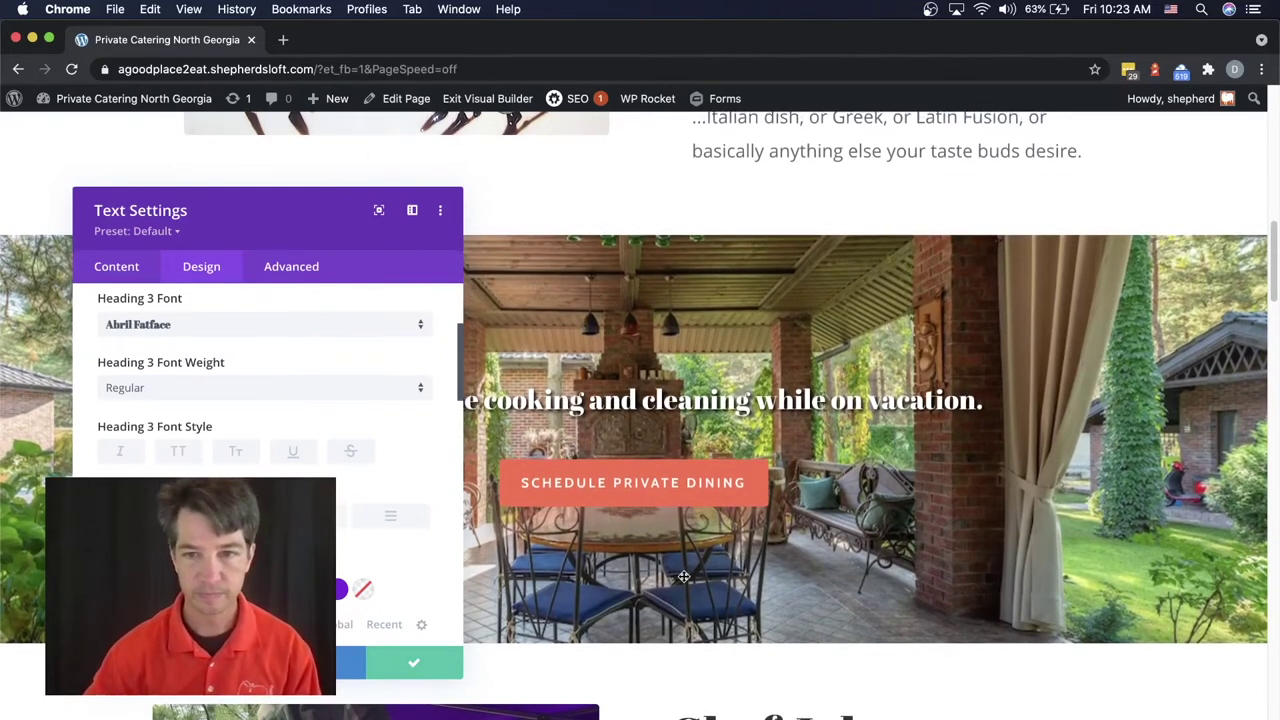
pyautogui.scroll(1, 249, 478)
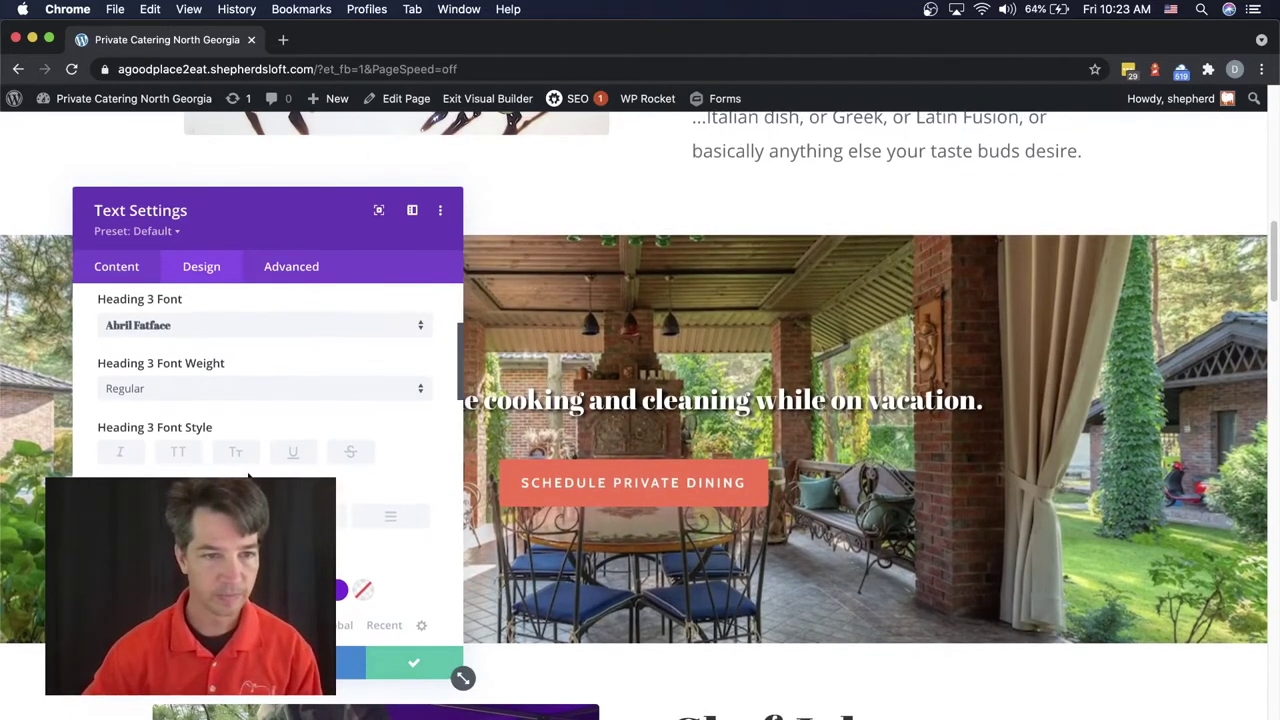
pyautogui.scroll(-3, 249, 478)
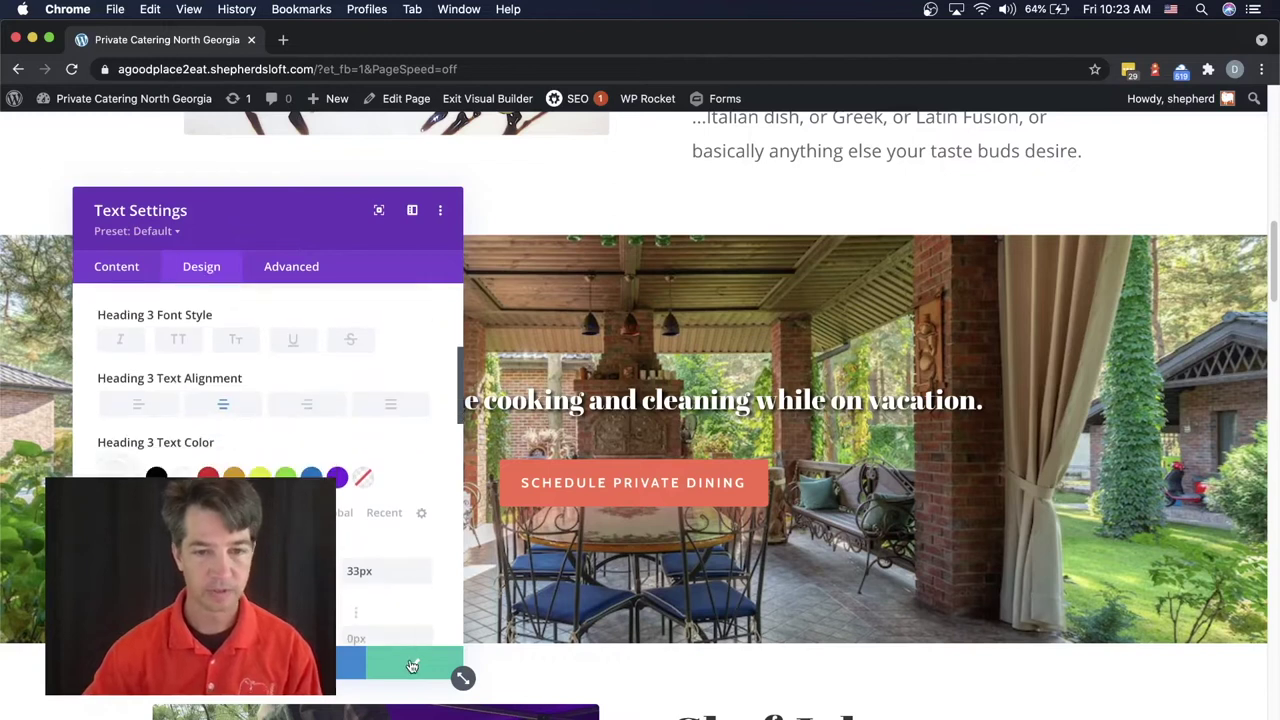
pyautogui.click(414, 663)
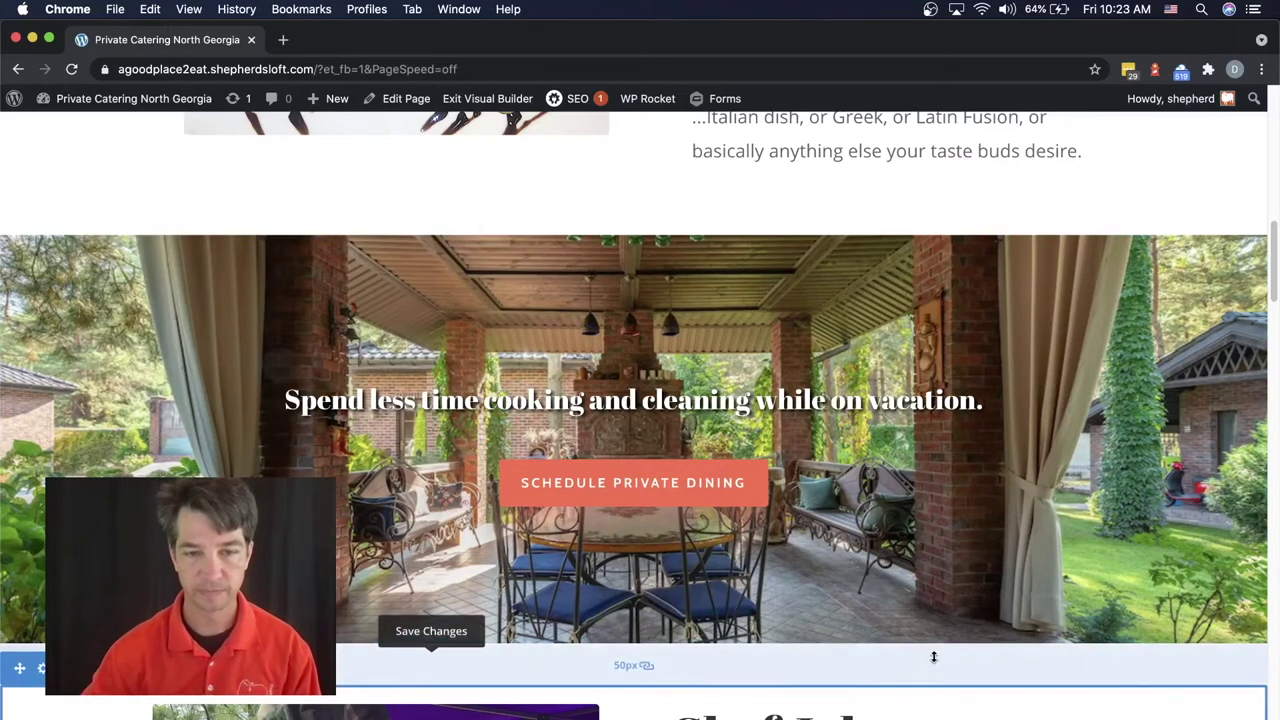
# Replace the image in the chef's introduction section with the closer-cropped chef portrait from the media library and save the module.
pyautogui.scroll(-5, 948, 701)
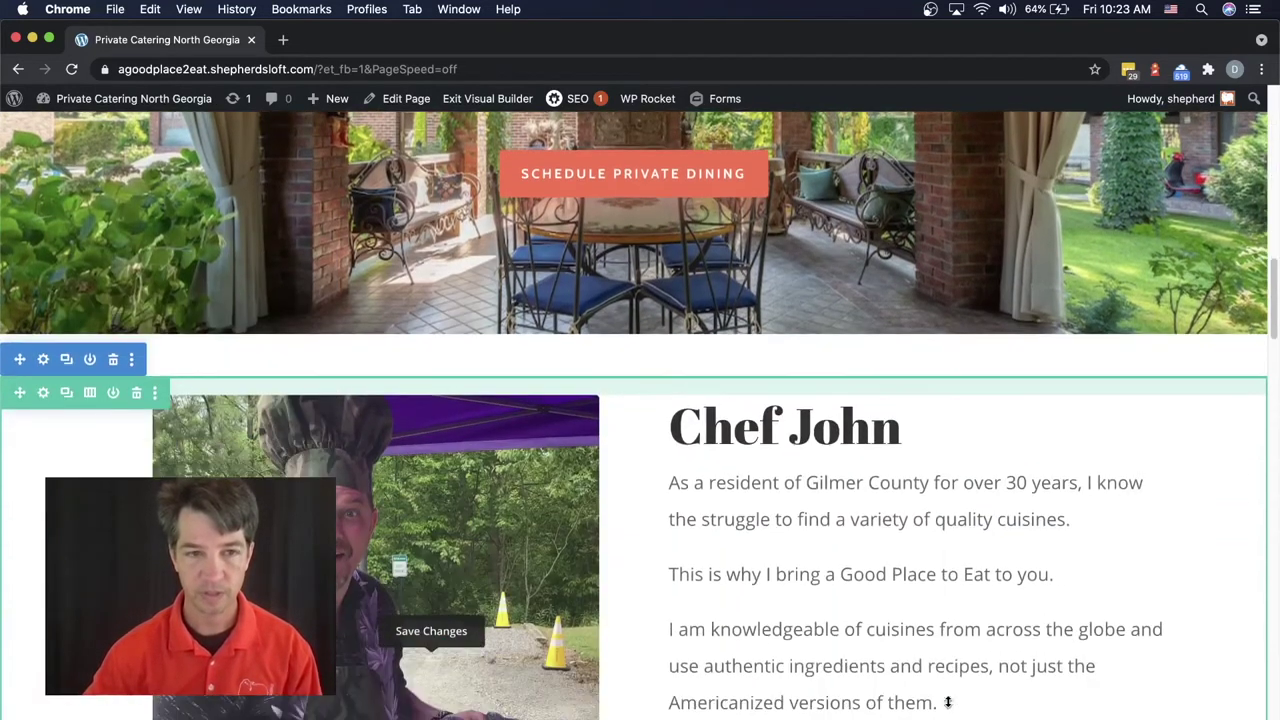
pyautogui.scroll(-1, 946, 697)
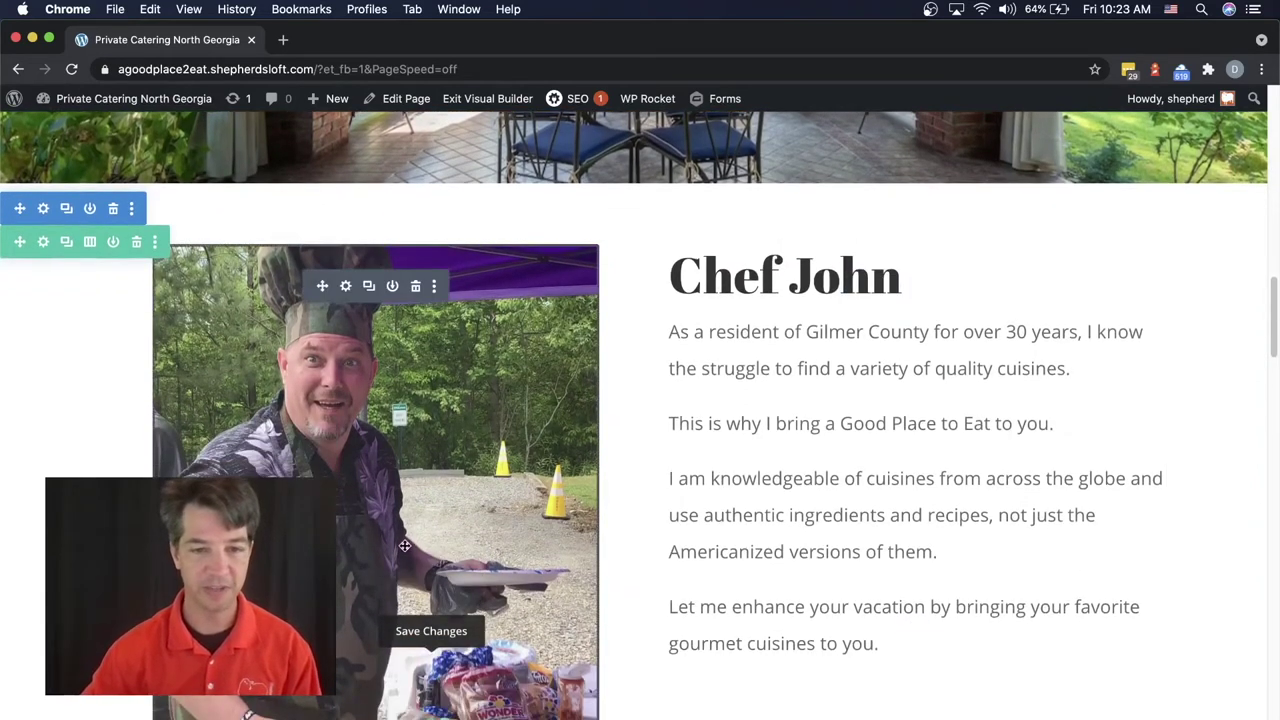
pyautogui.scroll(-1, 440, 555)
pyautogui.scroll(1, 439, 555)
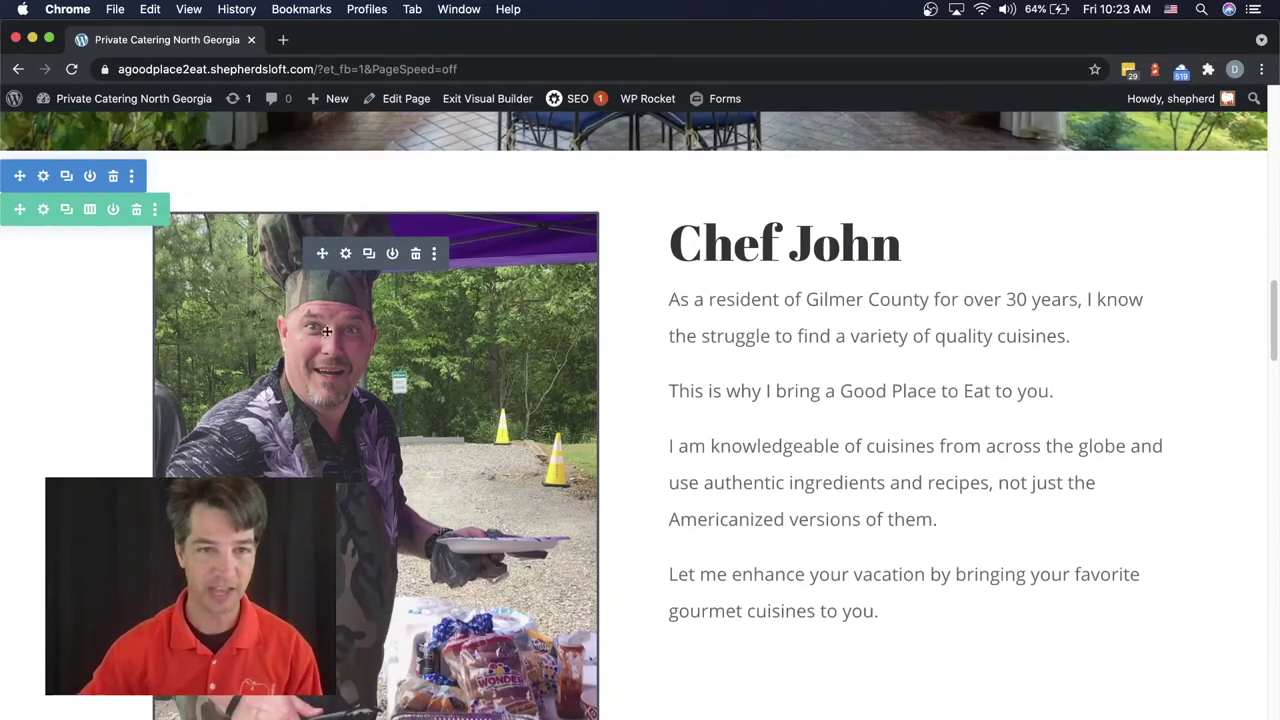
pyautogui.click(346, 254)
pyautogui.moveTo(266, 212); pyautogui.dragTo(859, 185)
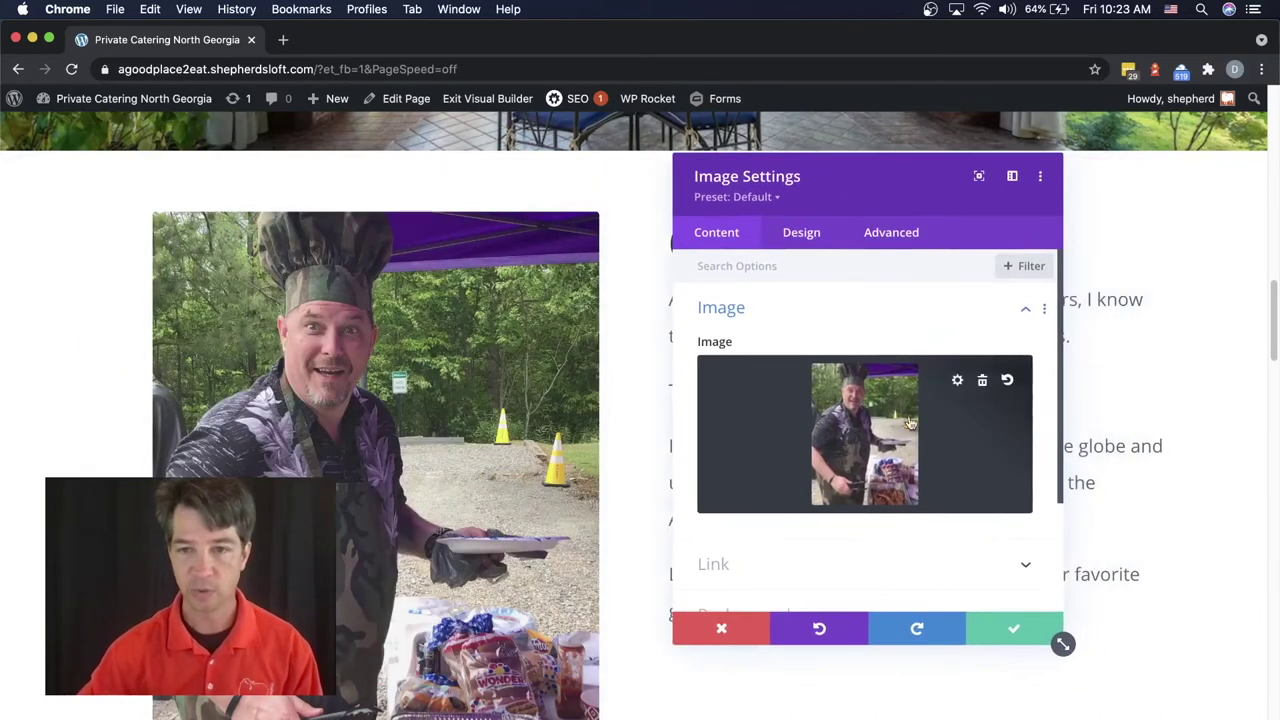
pyautogui.click(957, 382)
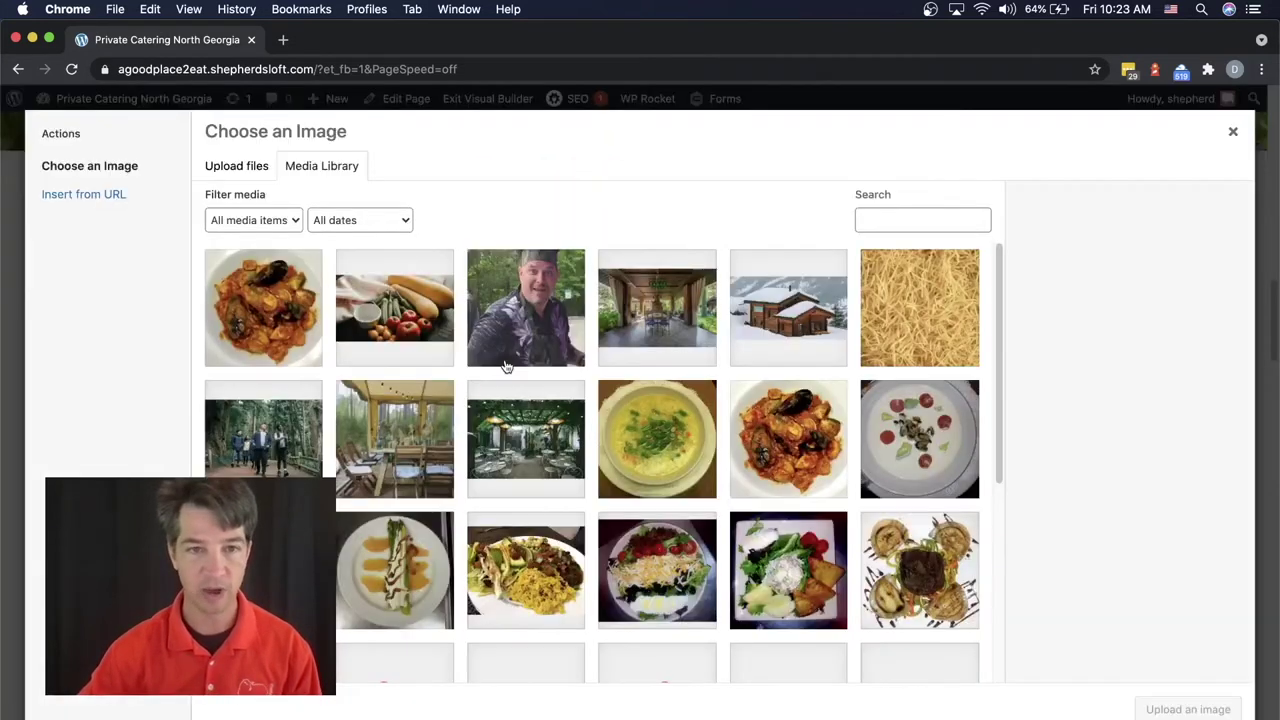
pyautogui.click(527, 330)
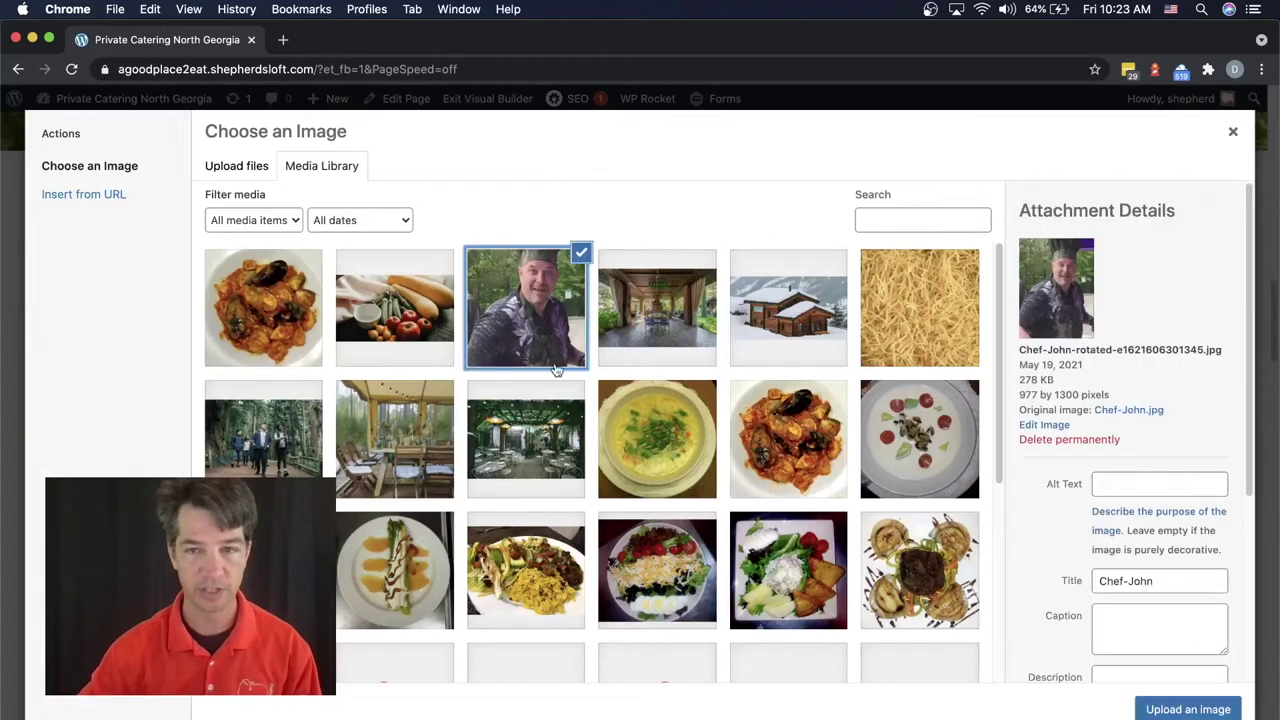
pyautogui.click(1188, 710)
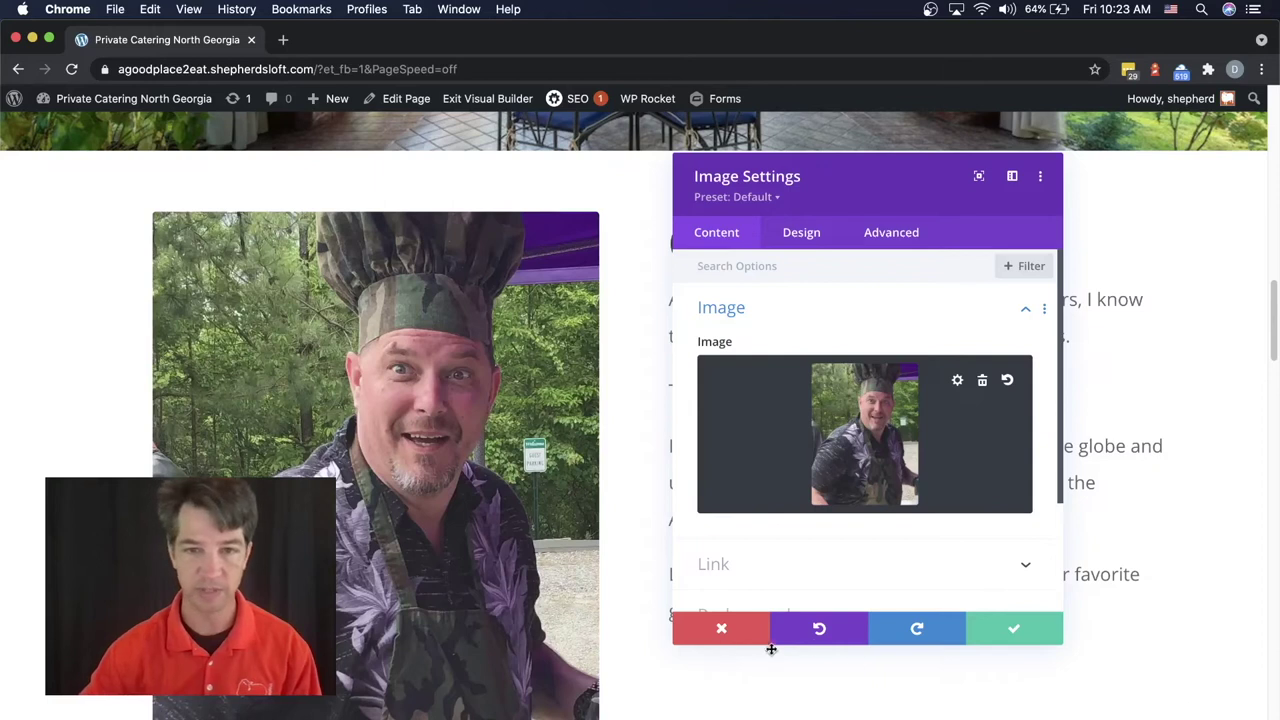
pyautogui.click(1013, 632)
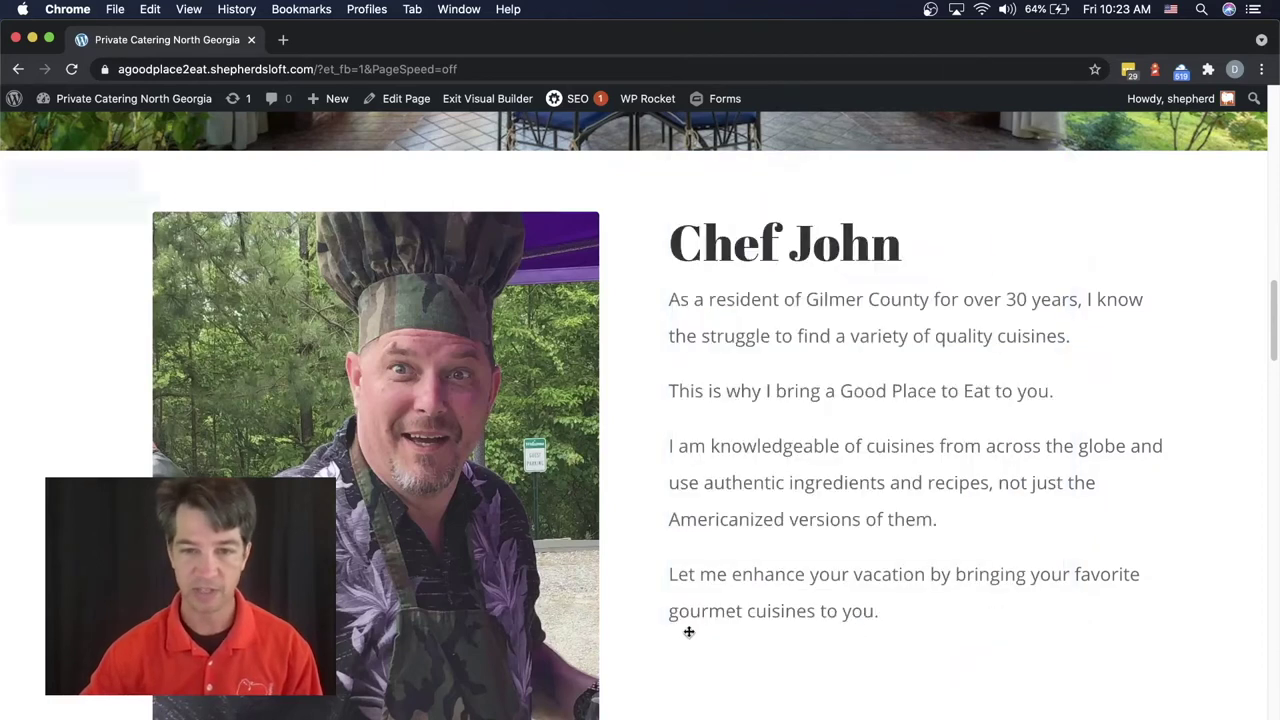
# Insert "Private" before "Chef" in the heading of the chef's introduction section.
pyautogui.scroll(-3, 677, 637)
pyautogui.scroll(3, 676, 639)
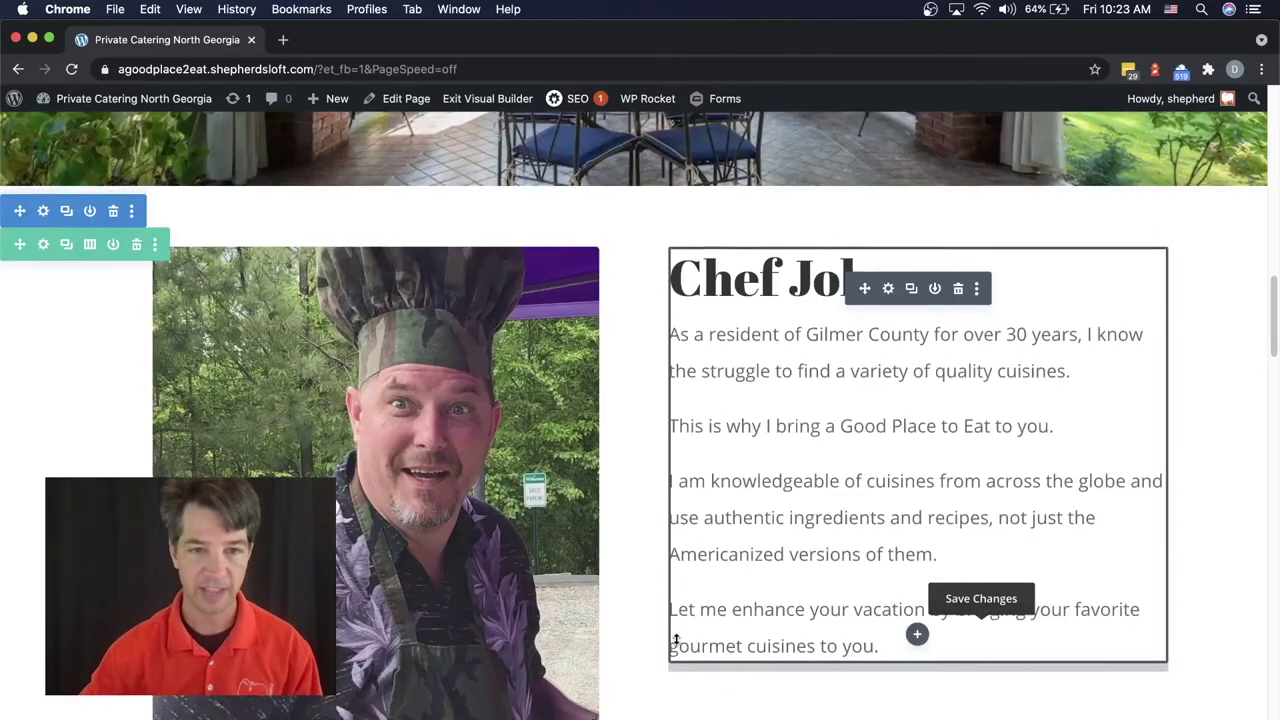
pyautogui.scroll(-1, 915, 605)
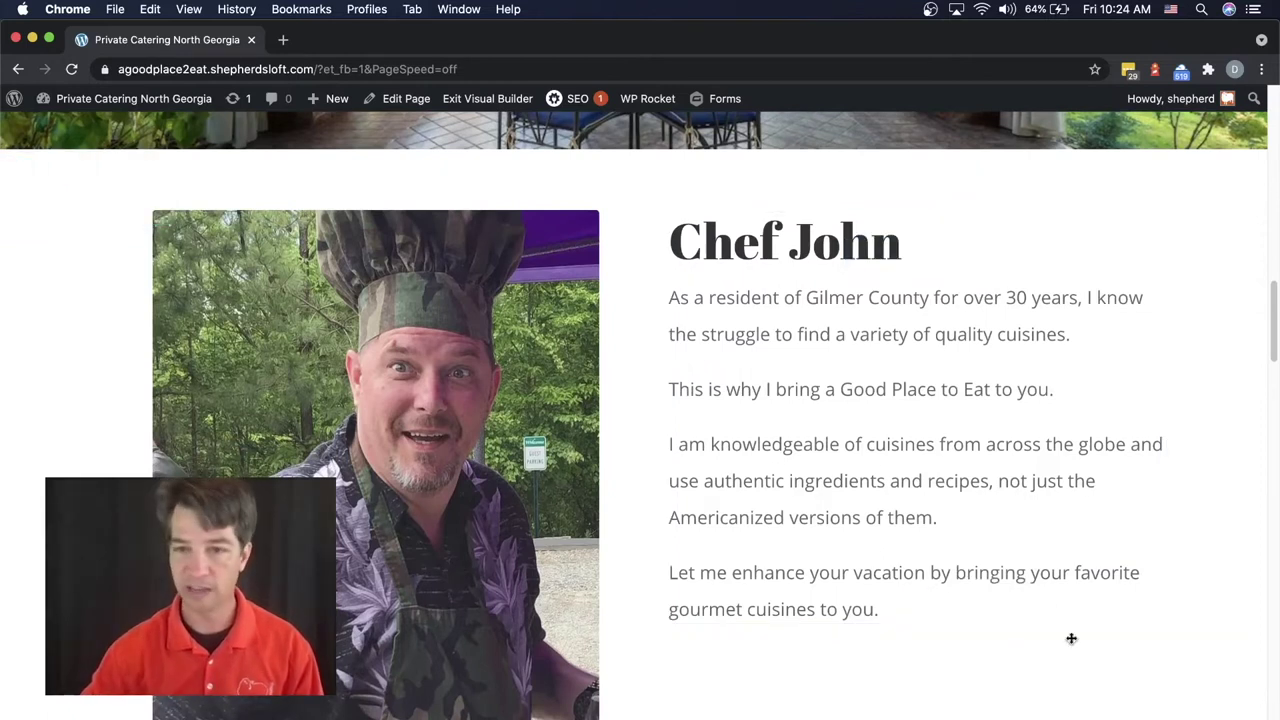
pyautogui.click(942, 397)
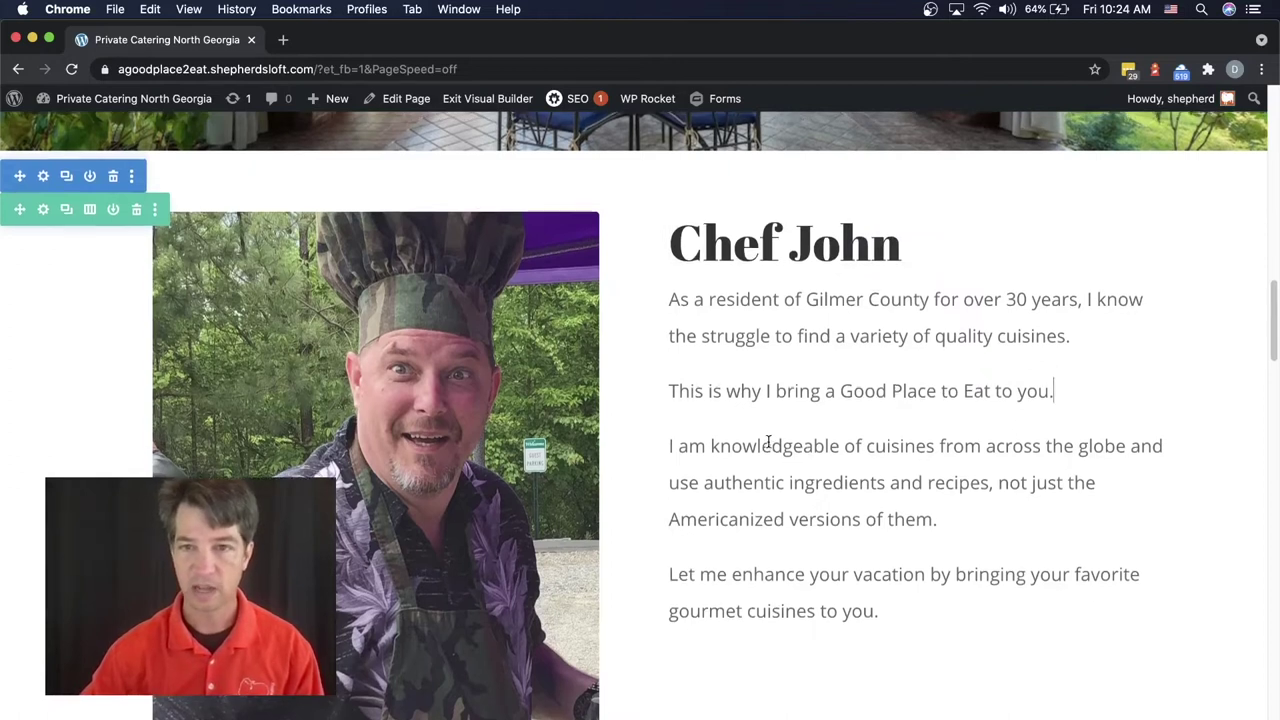
pyautogui.click(740, 272)
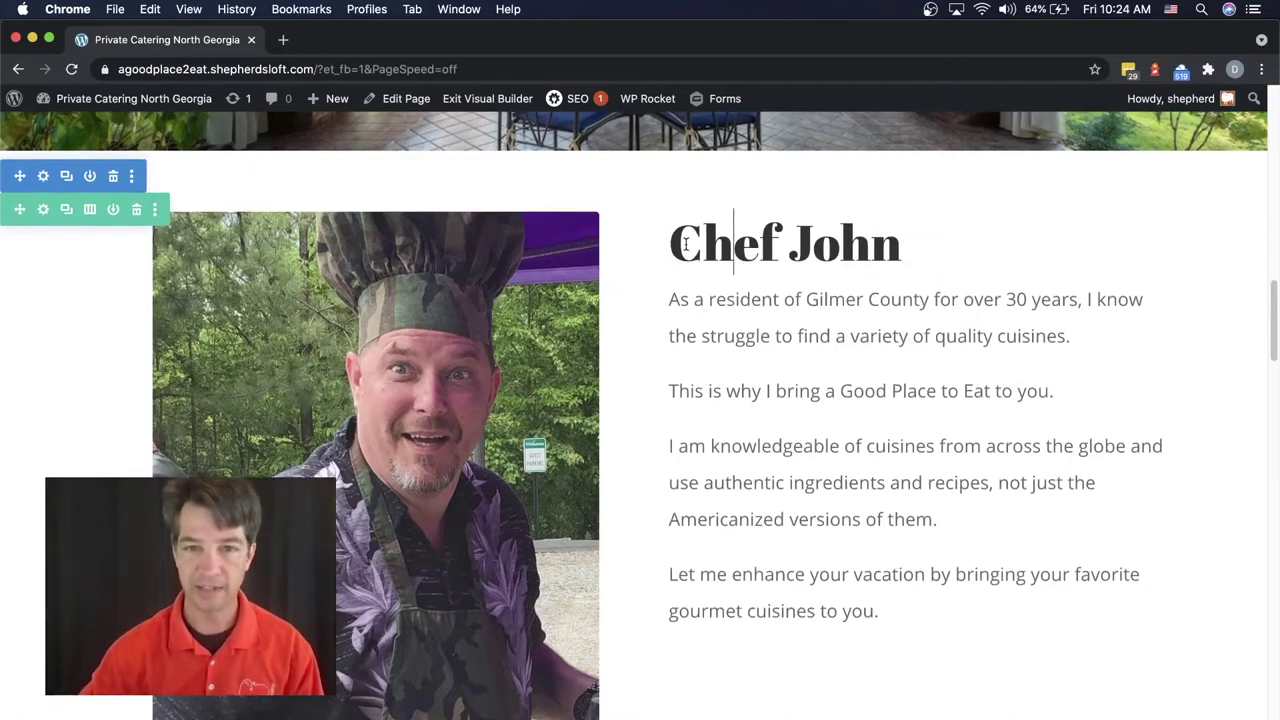
pyautogui.press('Left')
pyautogui.press('Left')
pyautogui.write('Priv')
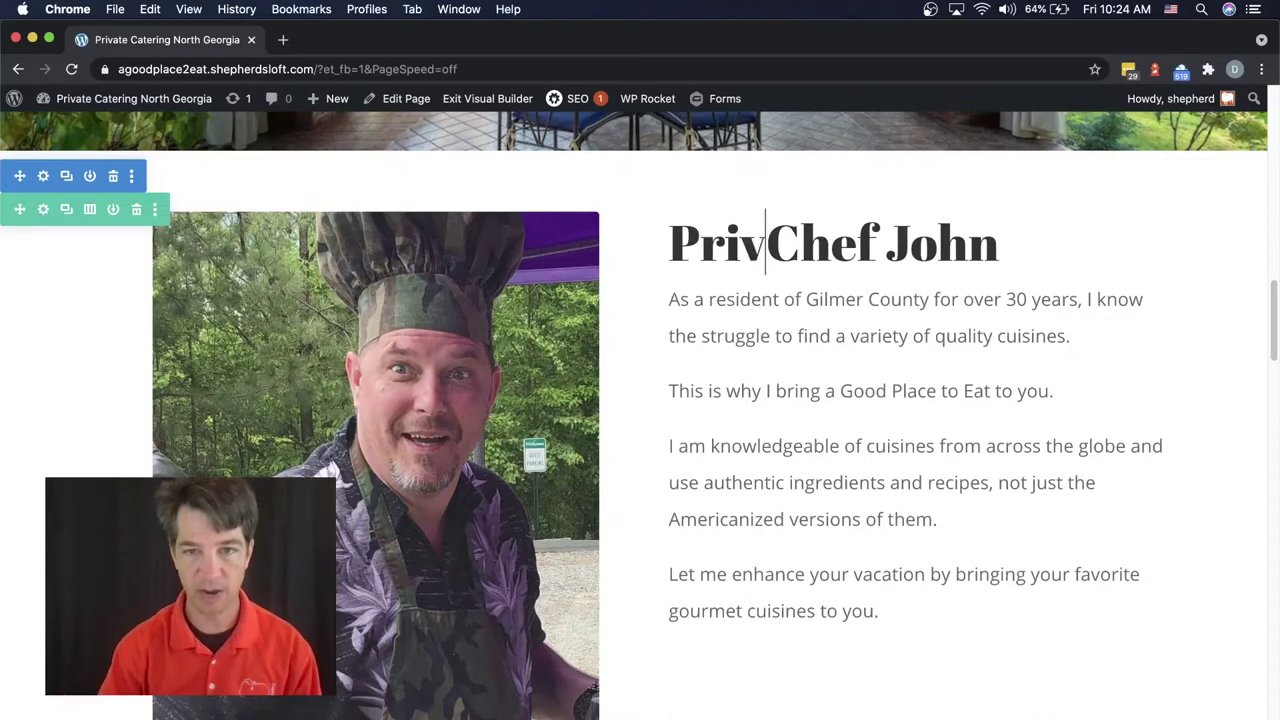
pyautogui.write('ate')
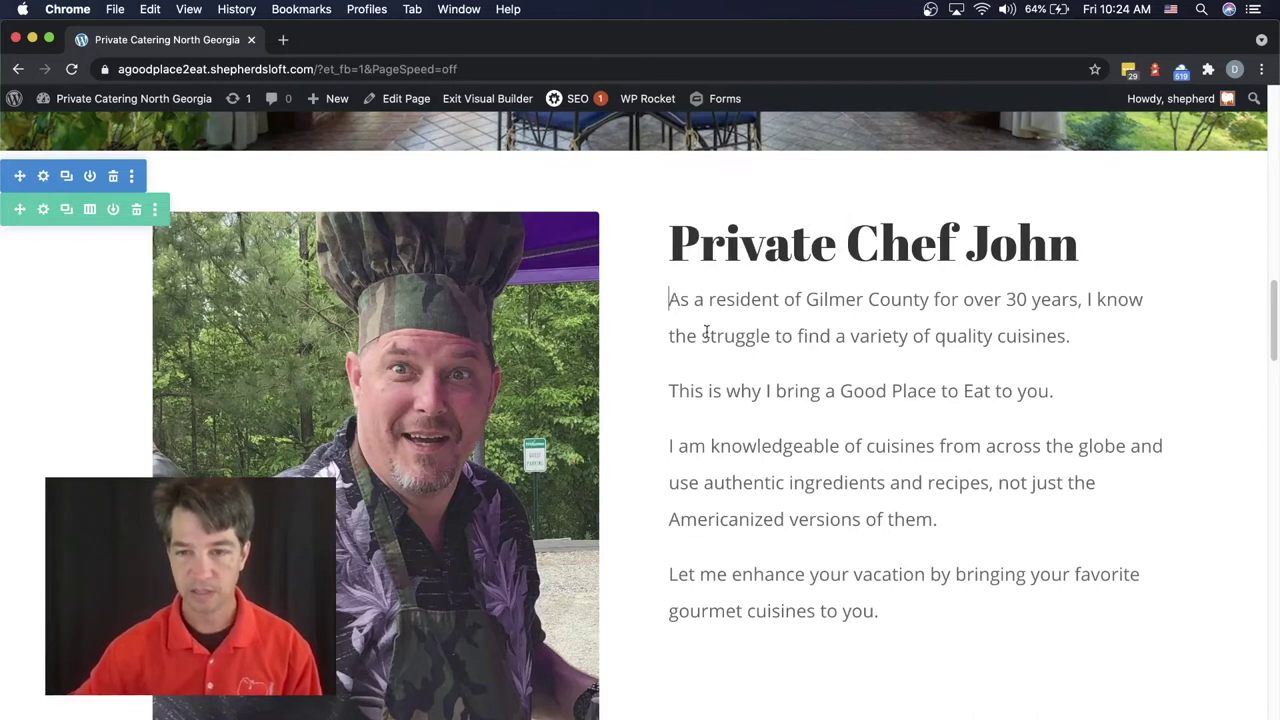
# Enclose the chef's introduction text in double quotation marks, from "As a resident" to "gourmet cuisines to you.".
pyautogui.scroll(-1, 934, 470)
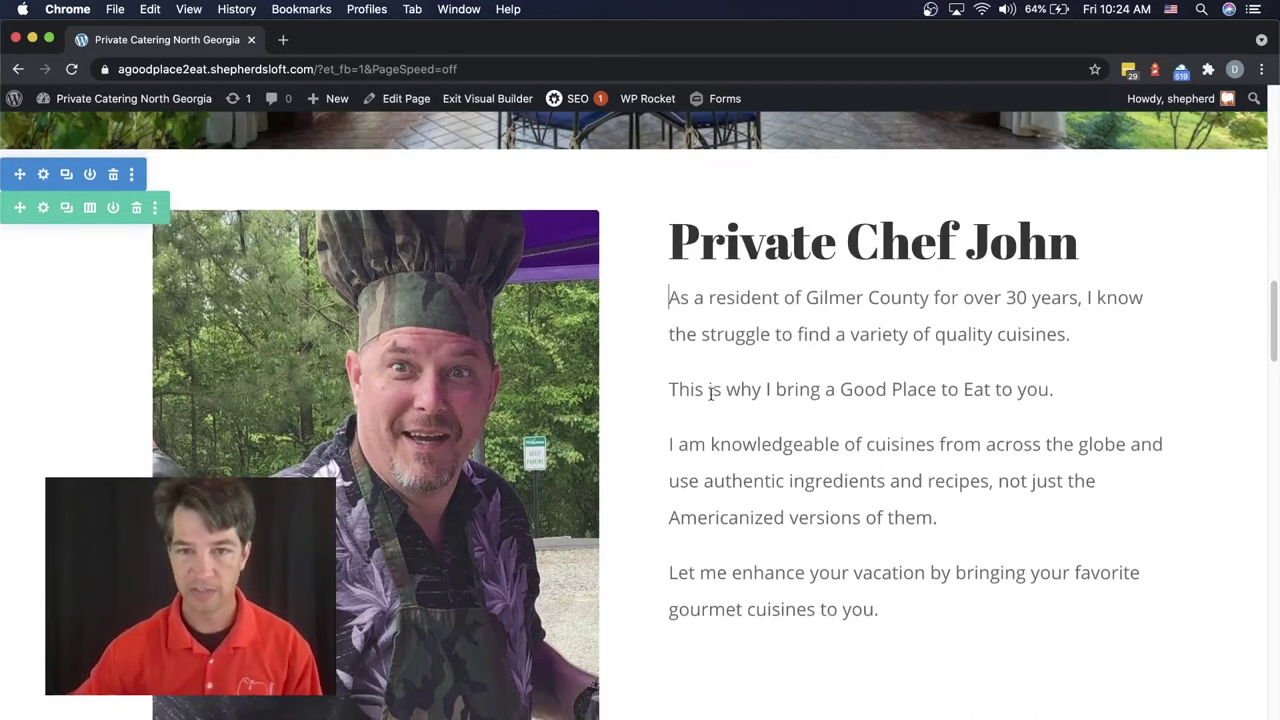
pyautogui.press('Down')
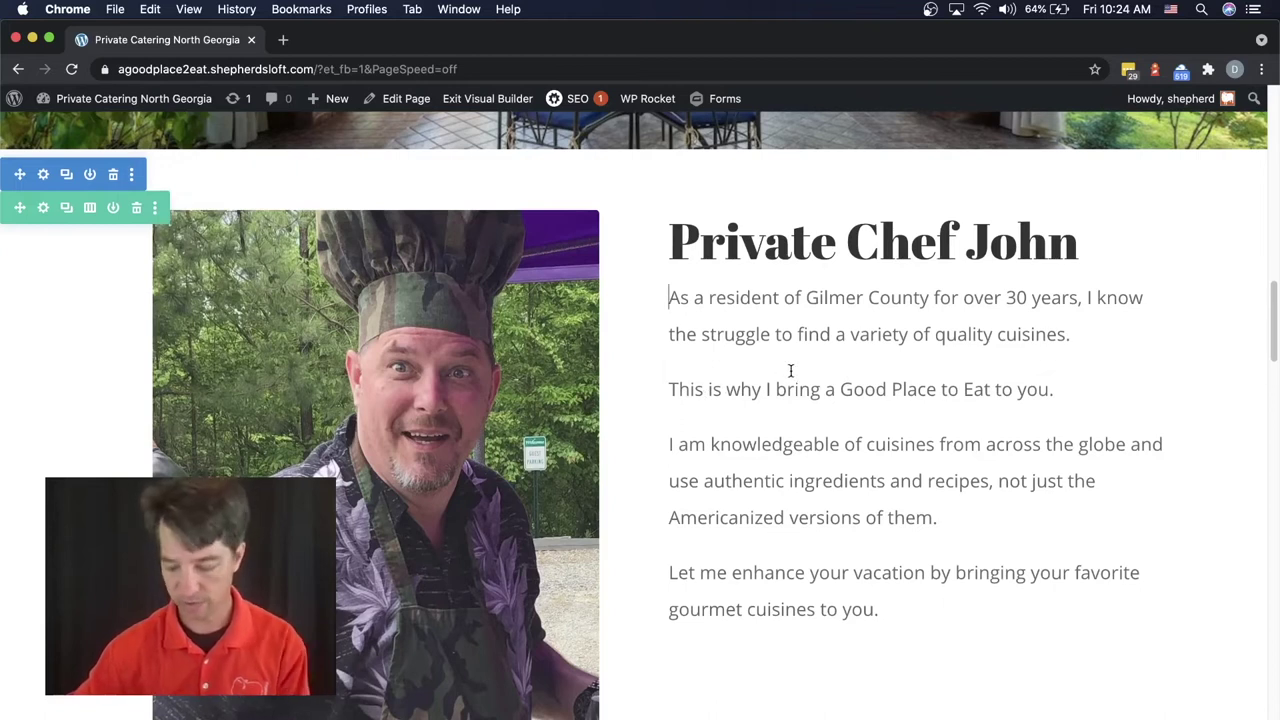
pyautogui.write('"')
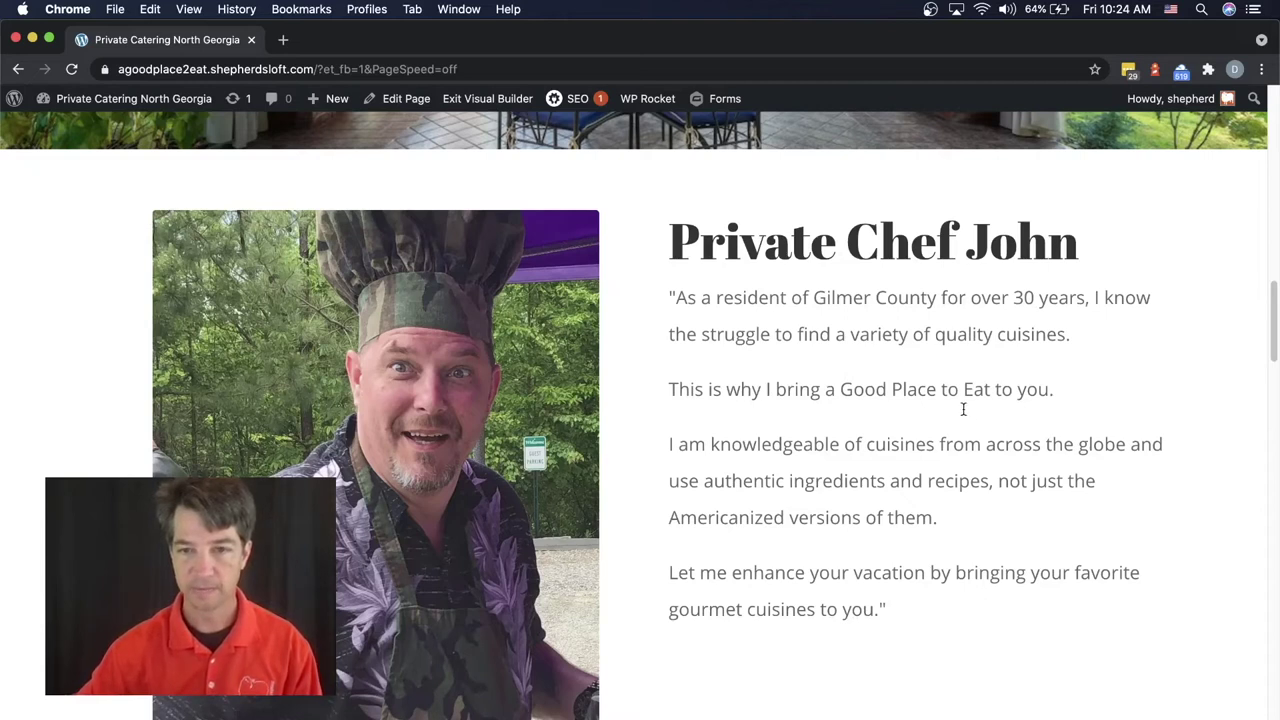
# Set the years lived in Gilmer County to 30 in the black section's text, matching the chef's introduction.
pyautogui.doubleClick(1018, 297)
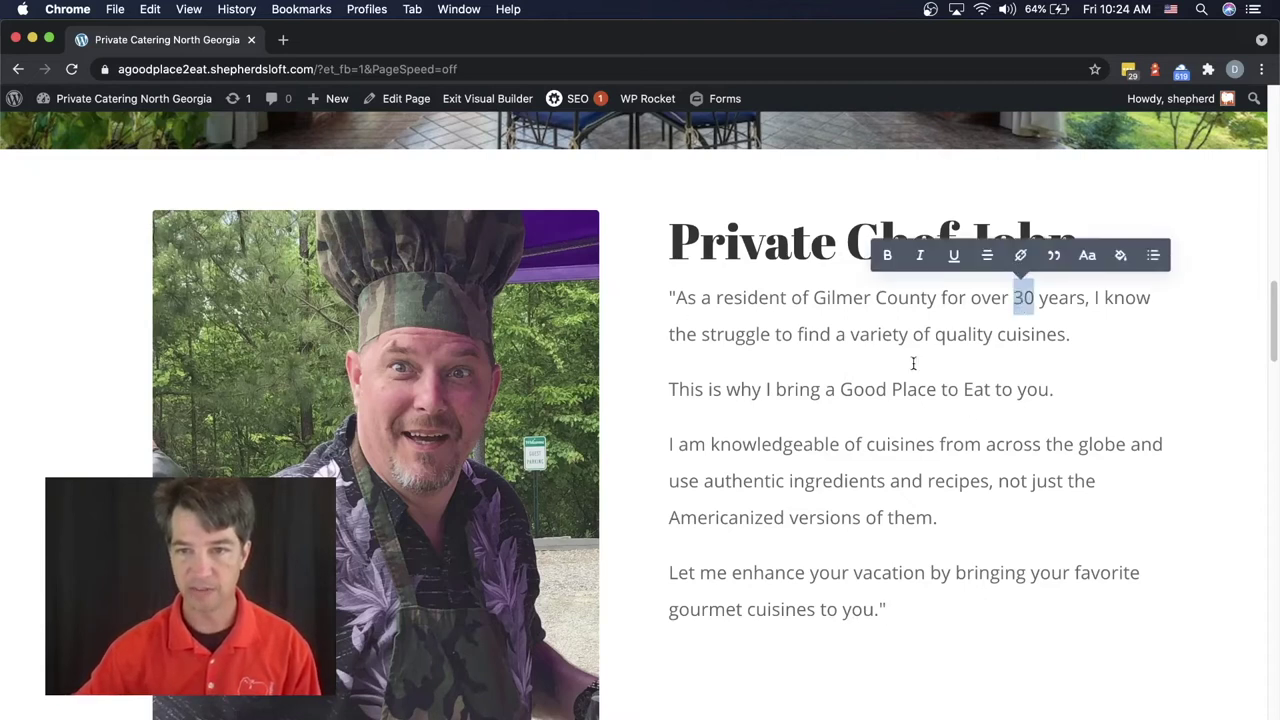
pyautogui.click(943, 423)
pyautogui.scroll(-15, 900, 446)
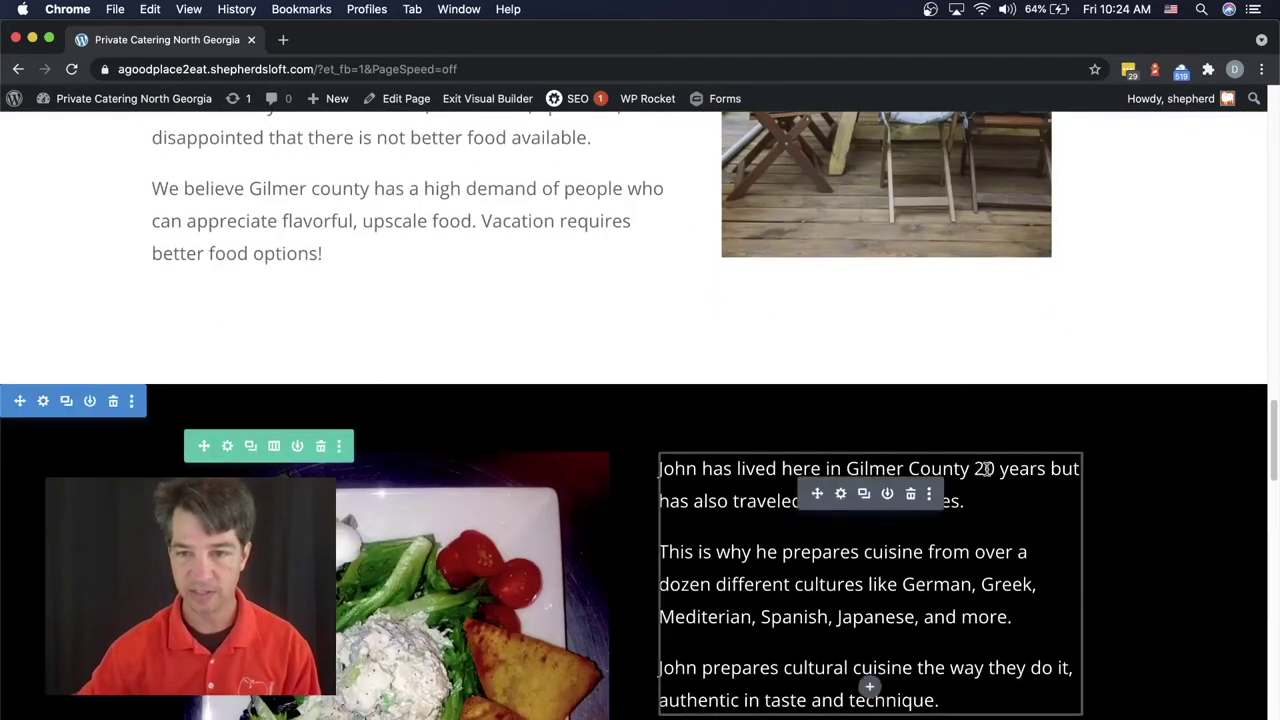
pyautogui.click(988, 468)
pyautogui.doubleClick(982, 468)
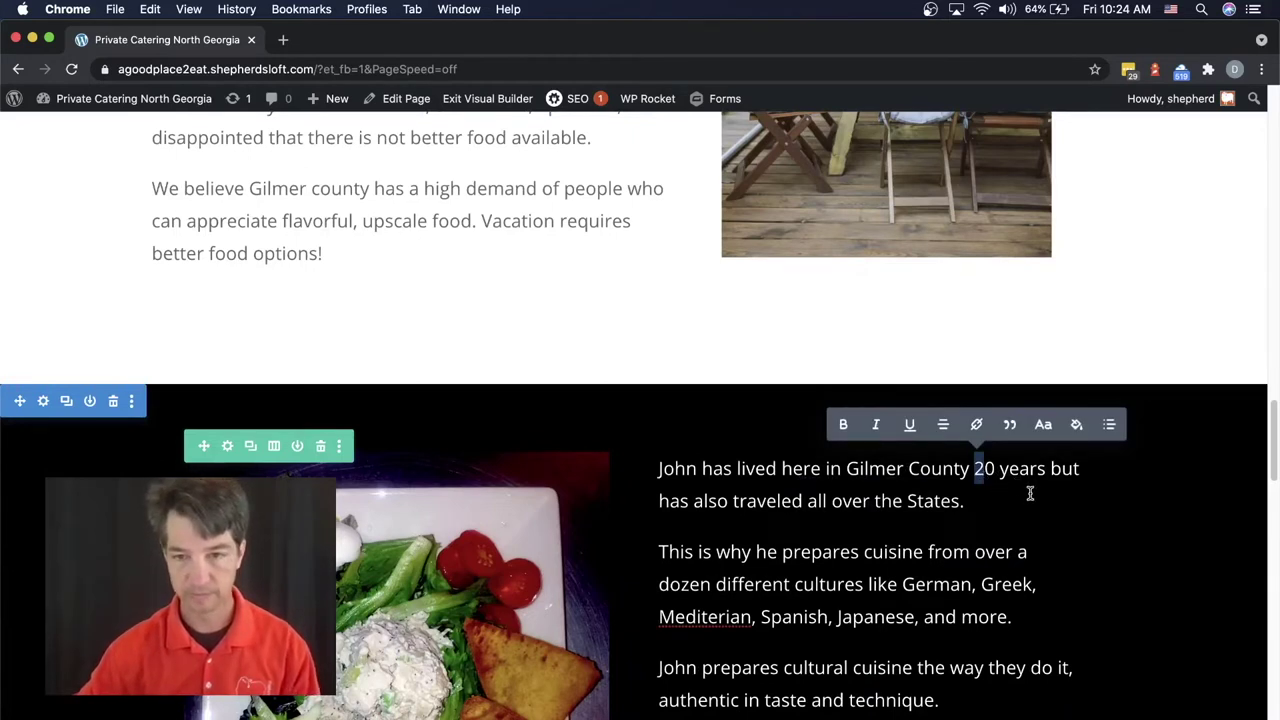
pyautogui.write('30')
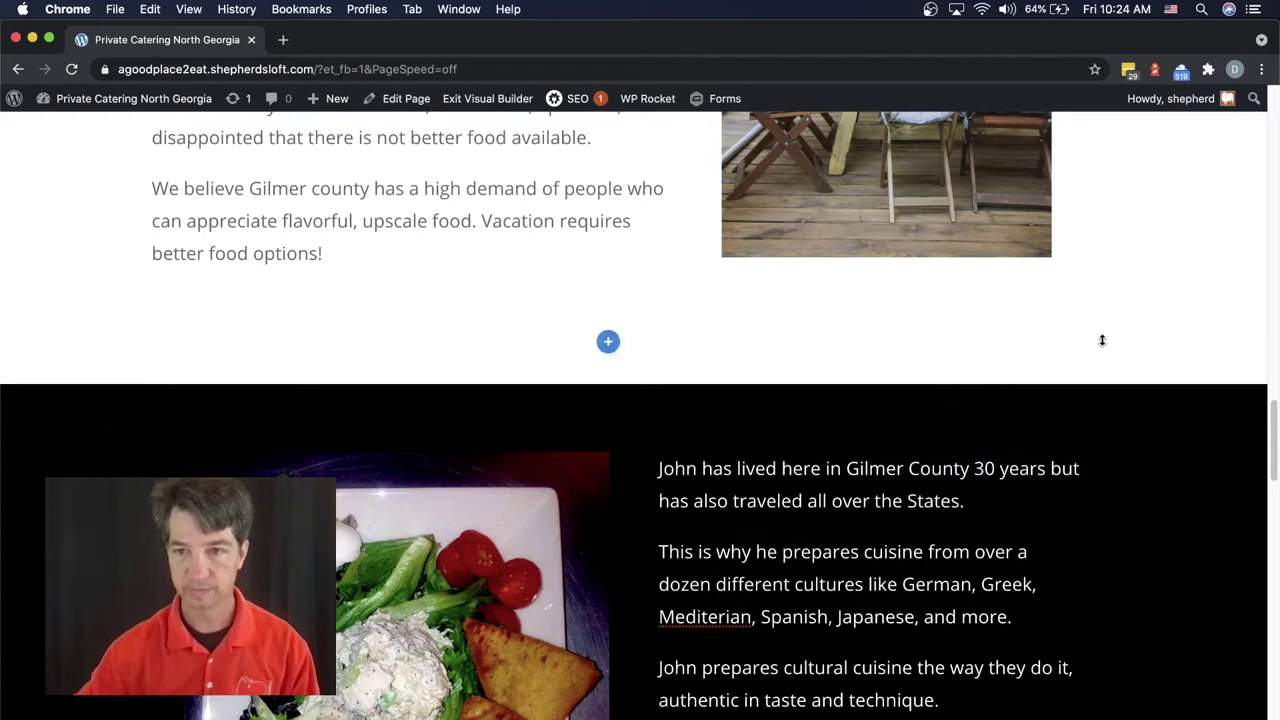
# Reword the opening sentence below the chef's portrait so it ends "“ho hum” to dining in with diverse cuisine.".
pyautogui.scroll(10, 1056, 398)
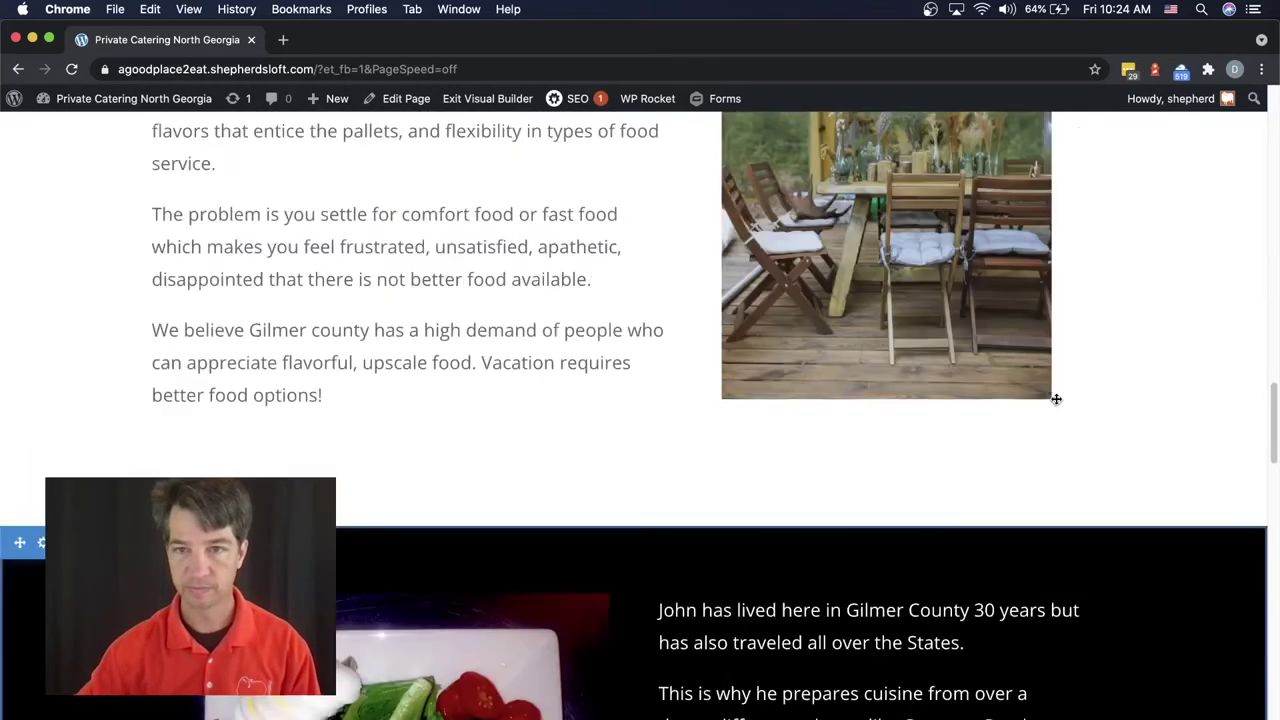
pyautogui.scroll(3, 1056, 400)
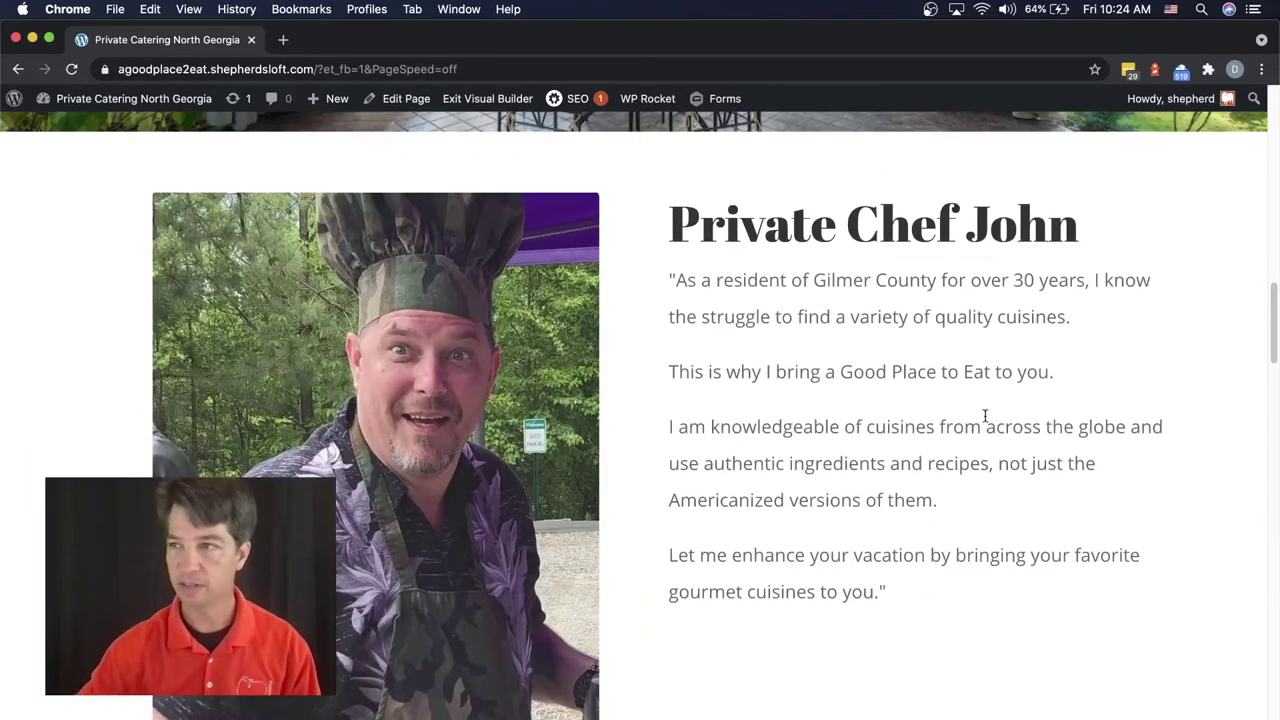
pyautogui.scroll(-2, 960, 422)
pyautogui.scroll(-3, 977, 413)
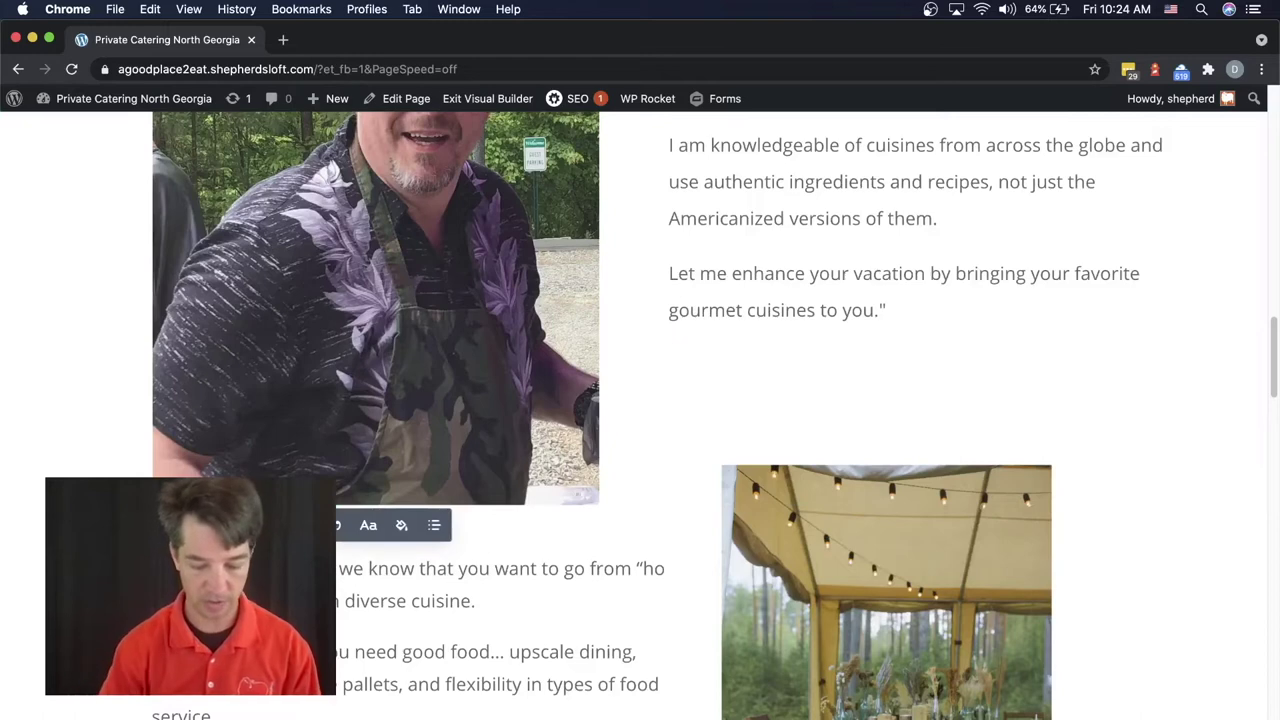
pyautogui.write('with')
# Review the page's copy and layout from the vacation banner down through the Plan Your Meals section.
pyautogui.scroll(10, 674, 527)
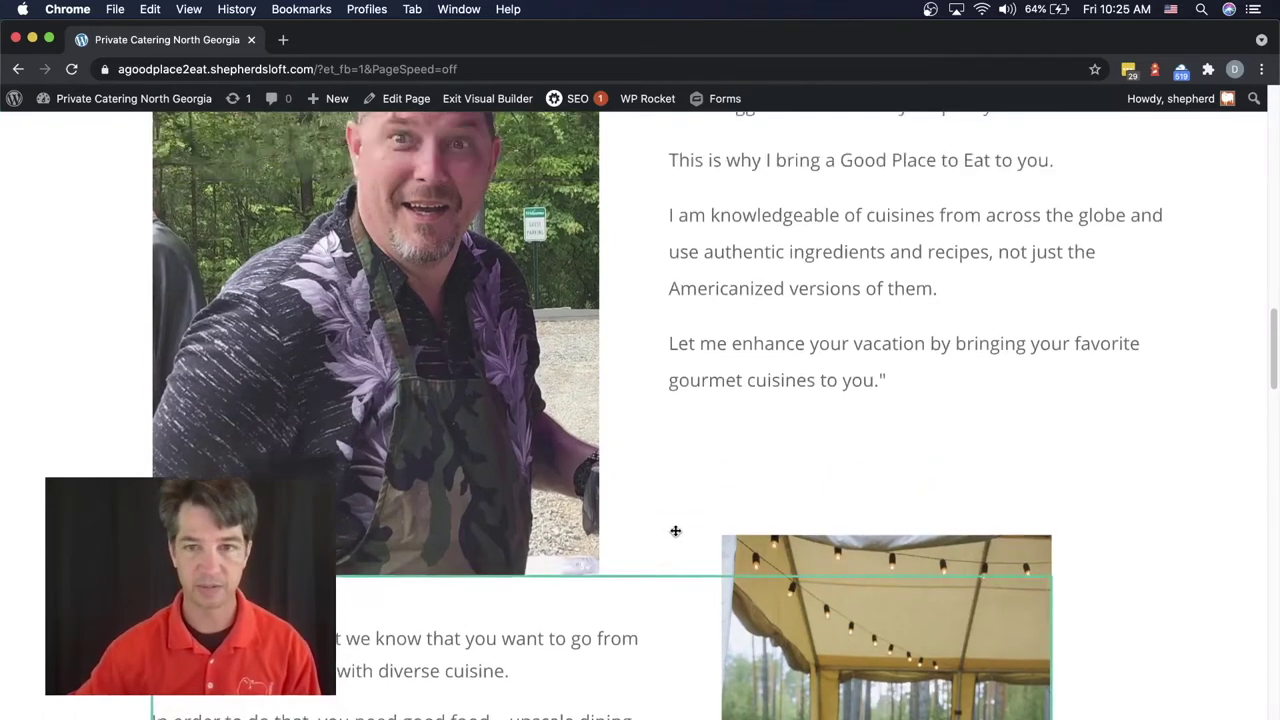
pyautogui.scroll(15, 750, 525)
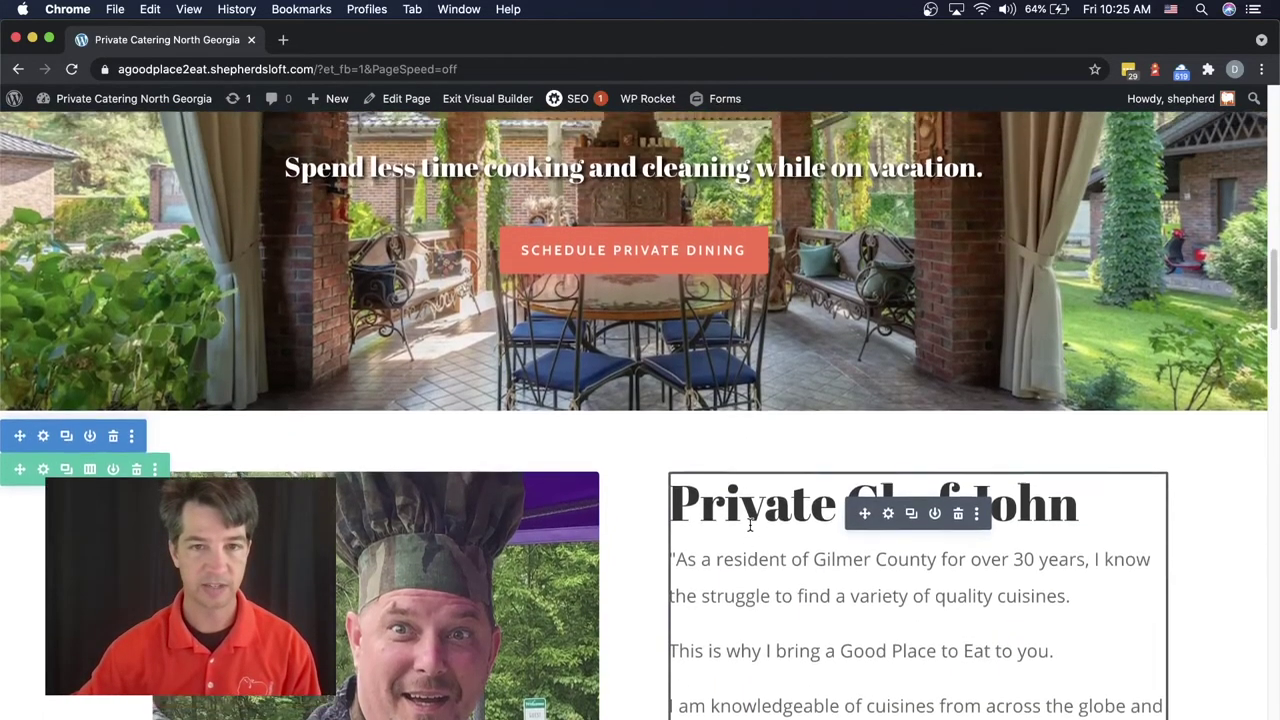
pyautogui.scroll(-20, 750, 525)
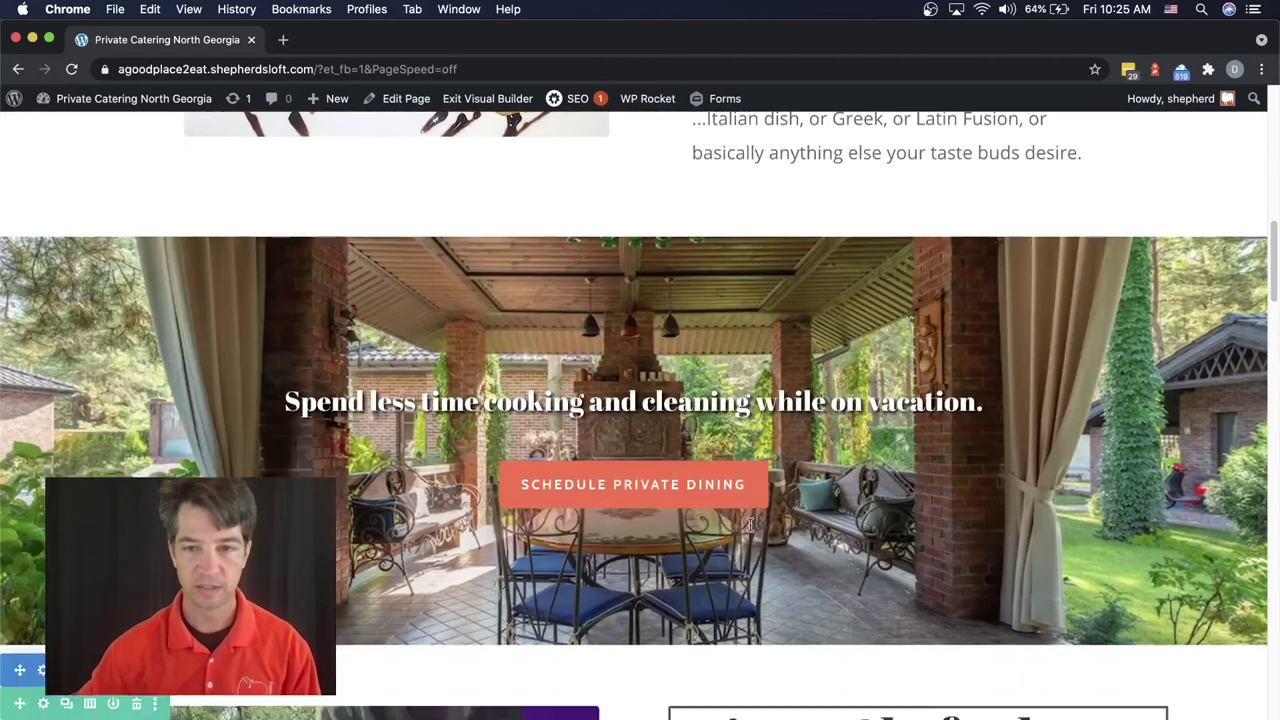
pyautogui.scroll(-4, 750, 525)
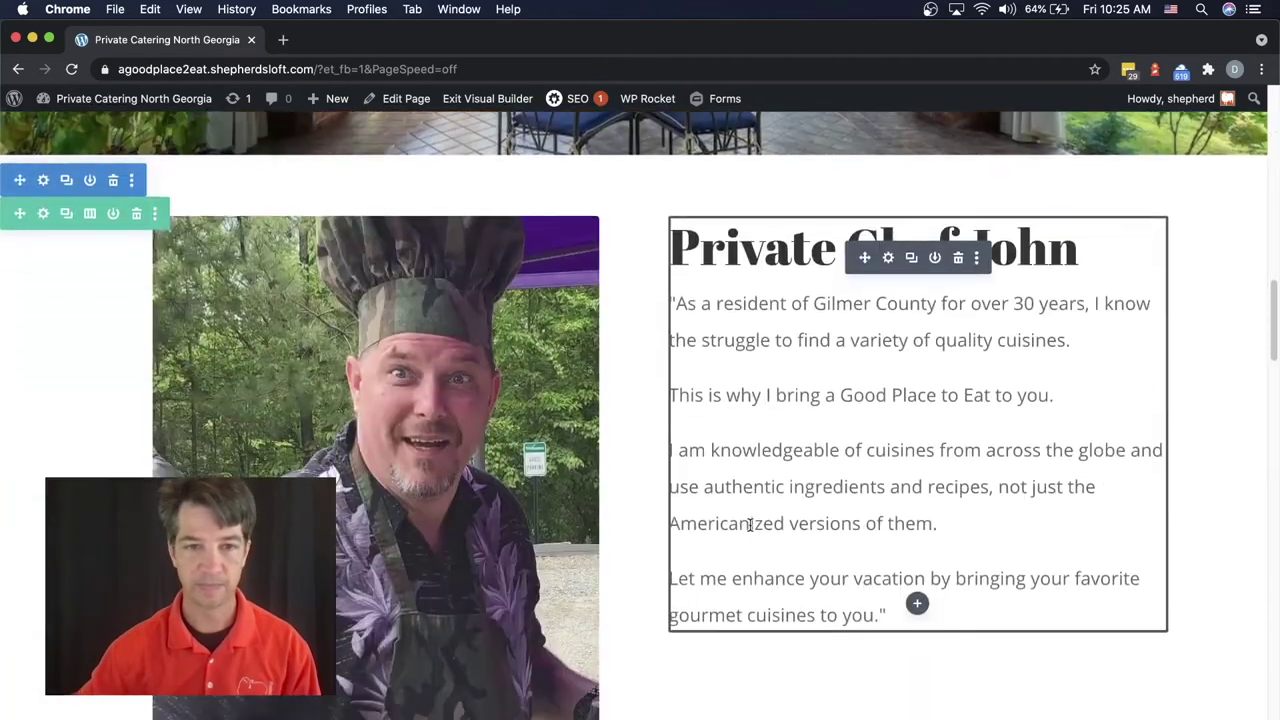
pyautogui.scroll(-12, 750, 525)
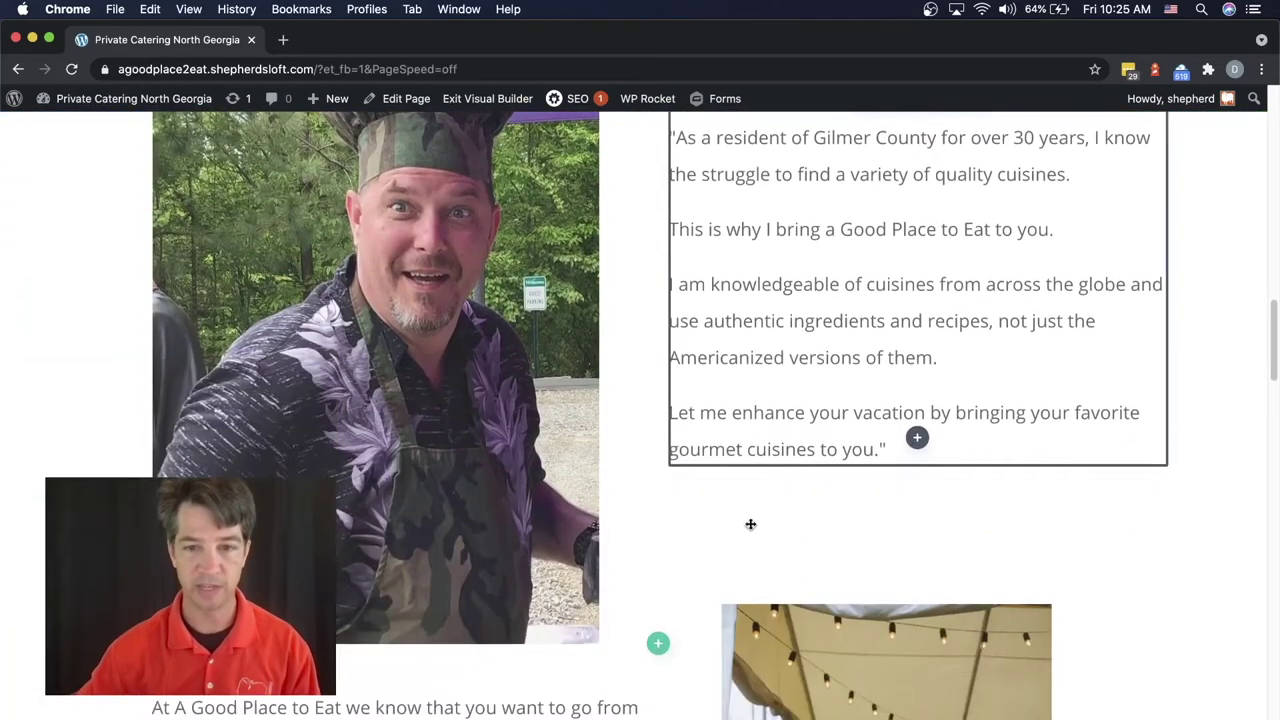
pyautogui.scroll(-1, 751, 522)
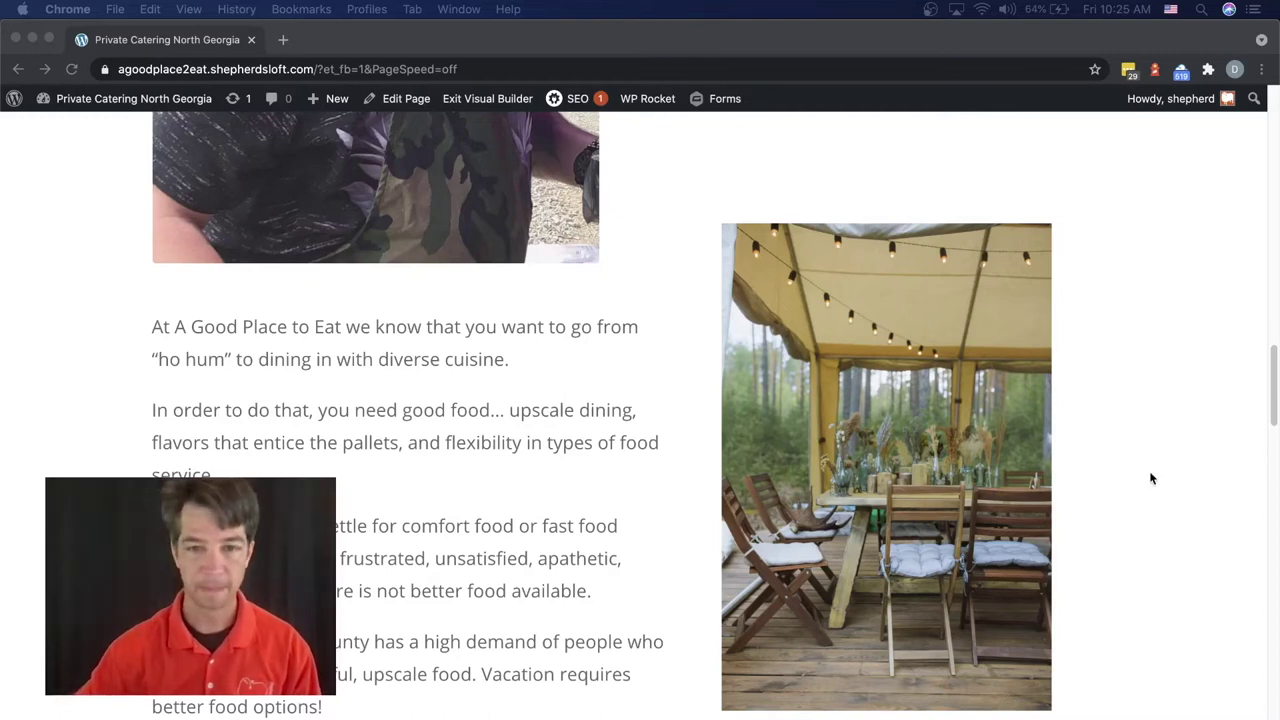
pyautogui.scroll(-5, 461, 494)
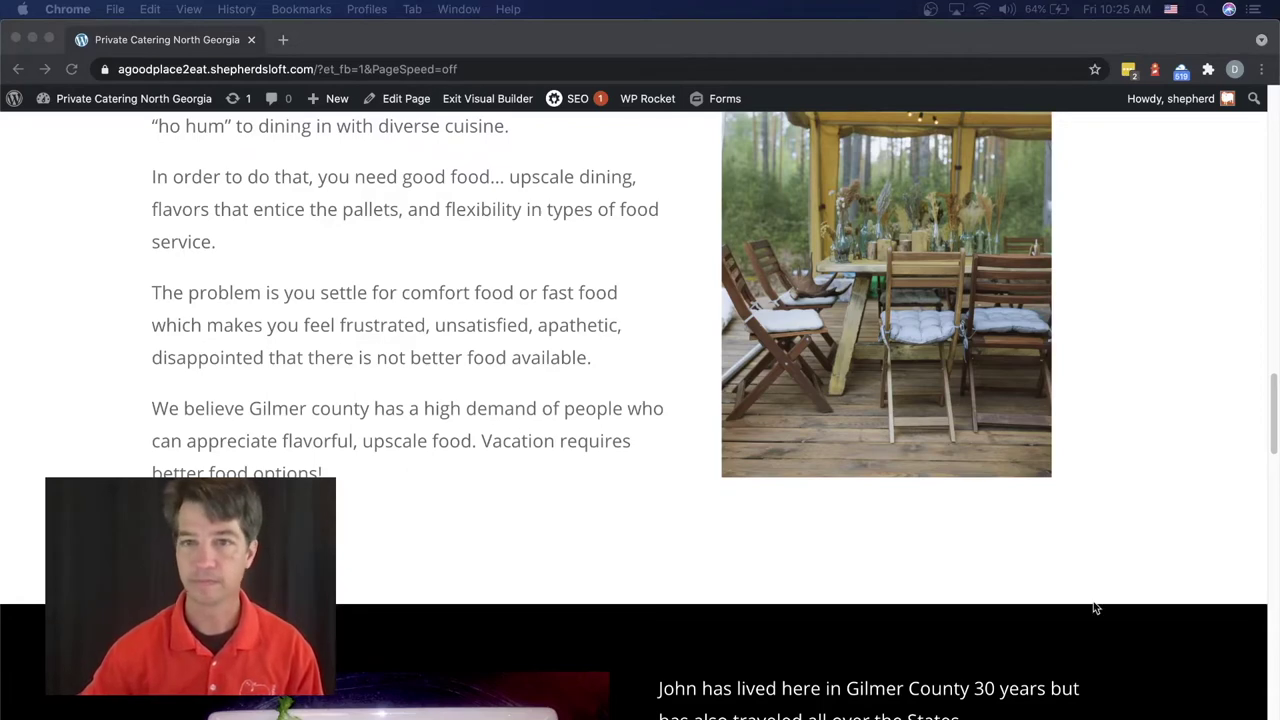
pyautogui.scroll(10, 740, 470)
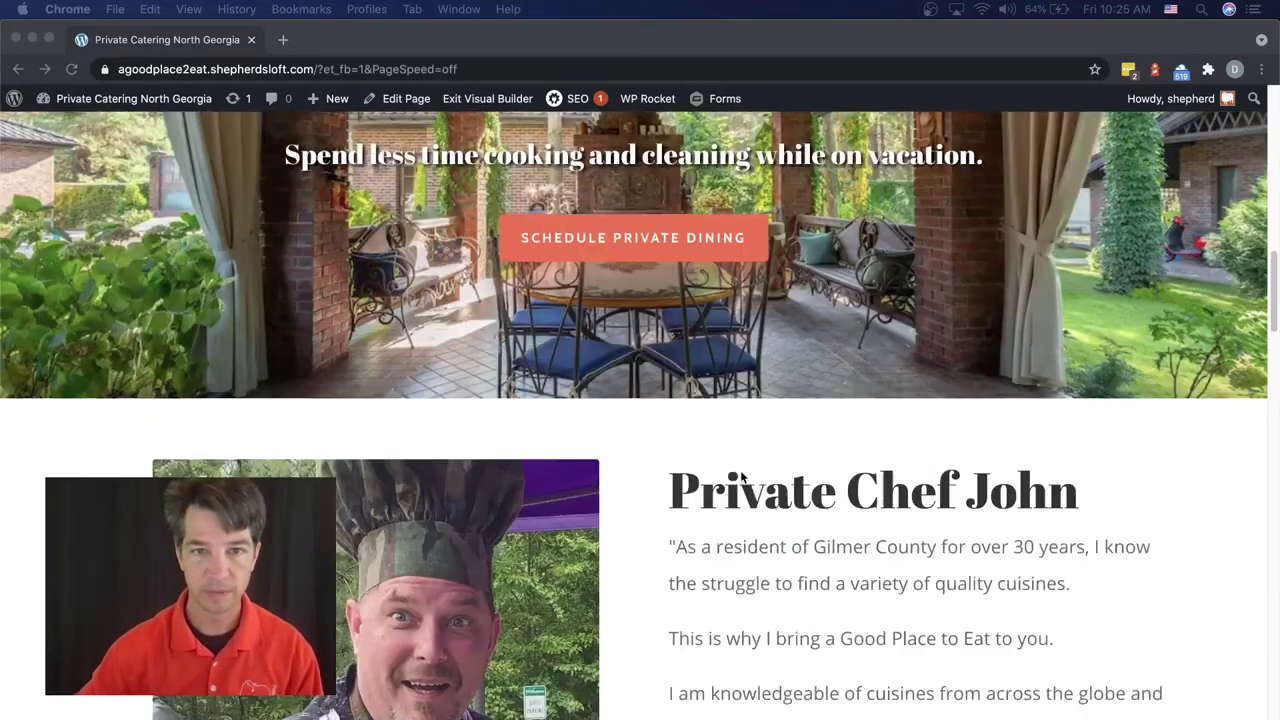
pyautogui.scroll(5, 740, 470)
pyautogui.scroll(-10, 740, 470)
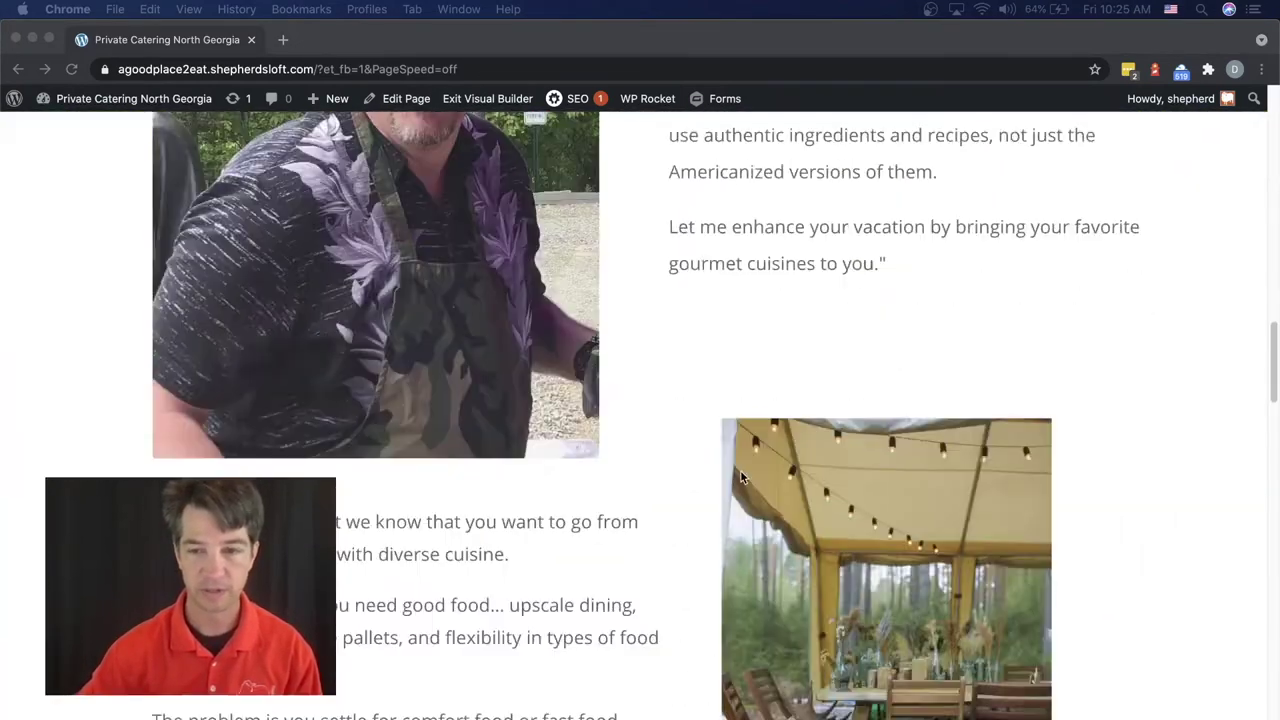
pyautogui.scroll(-15, 741, 477)
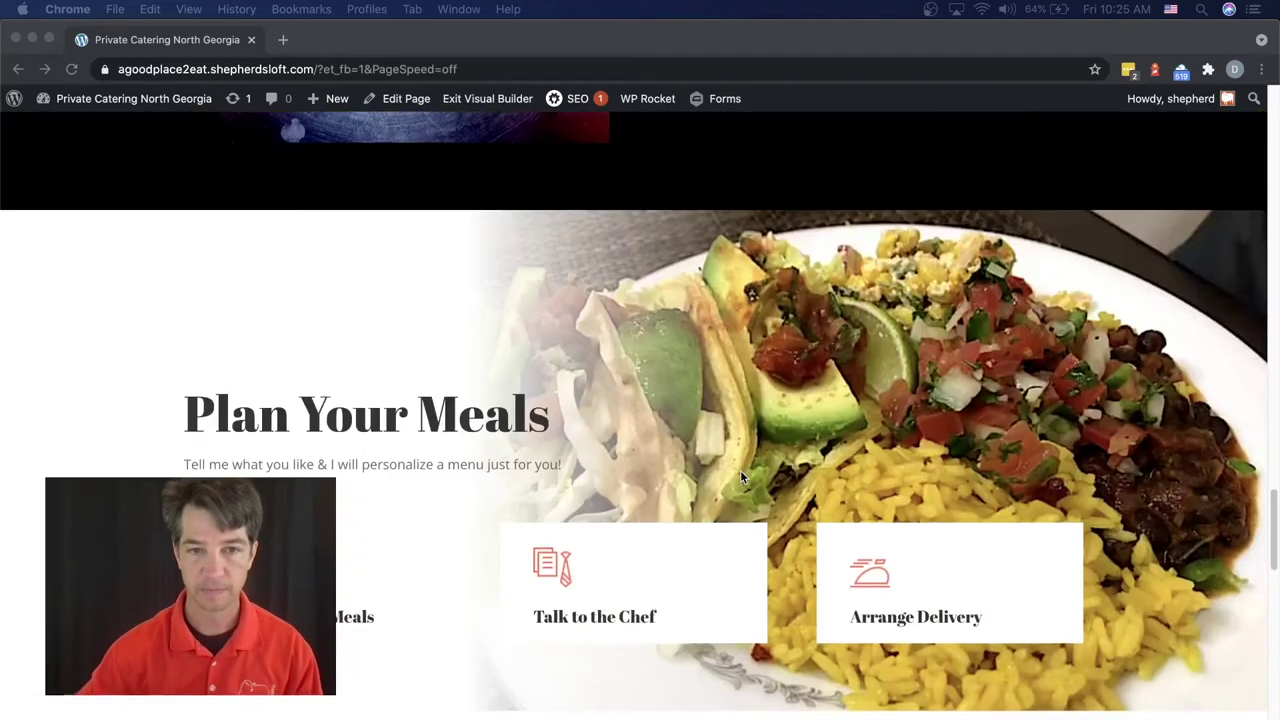
pyautogui.scroll(-3, 740, 477)
pyautogui.scroll(2, 740, 477)
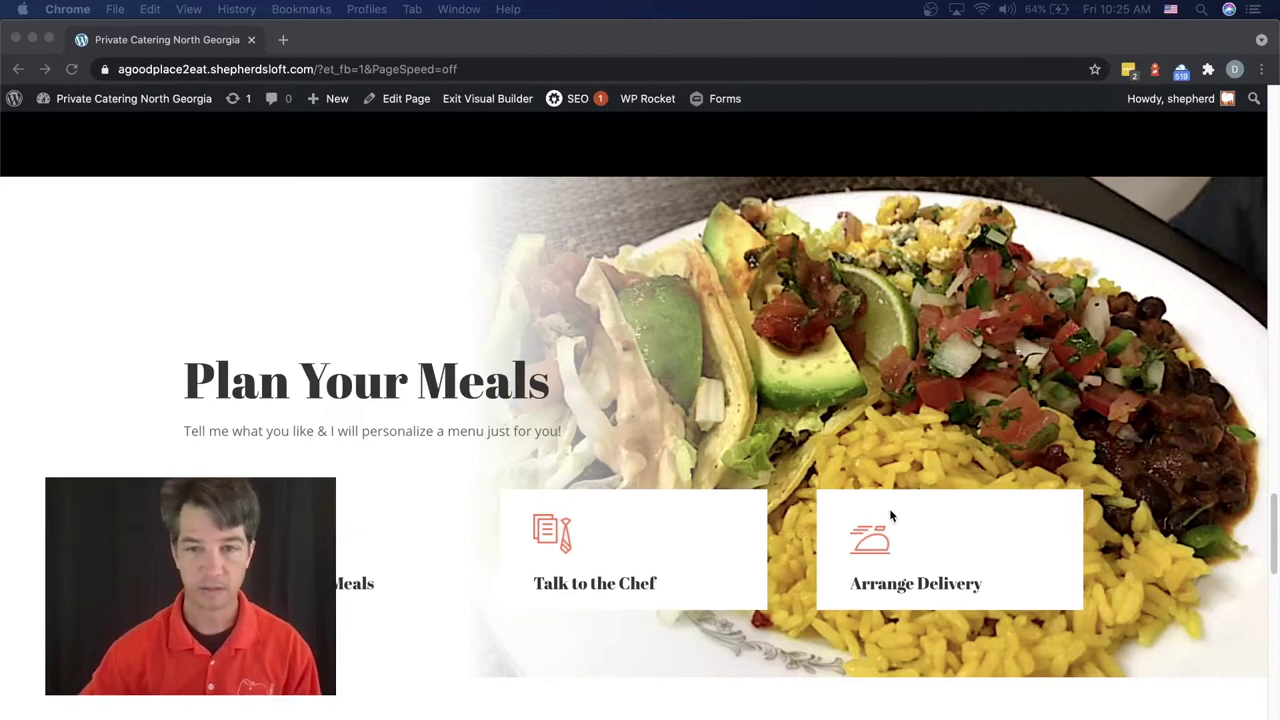
# Add the line "authentic in taste and technique" above the first paragraph of the black section's text module.
pyautogui.scroll(5, 740, 491)
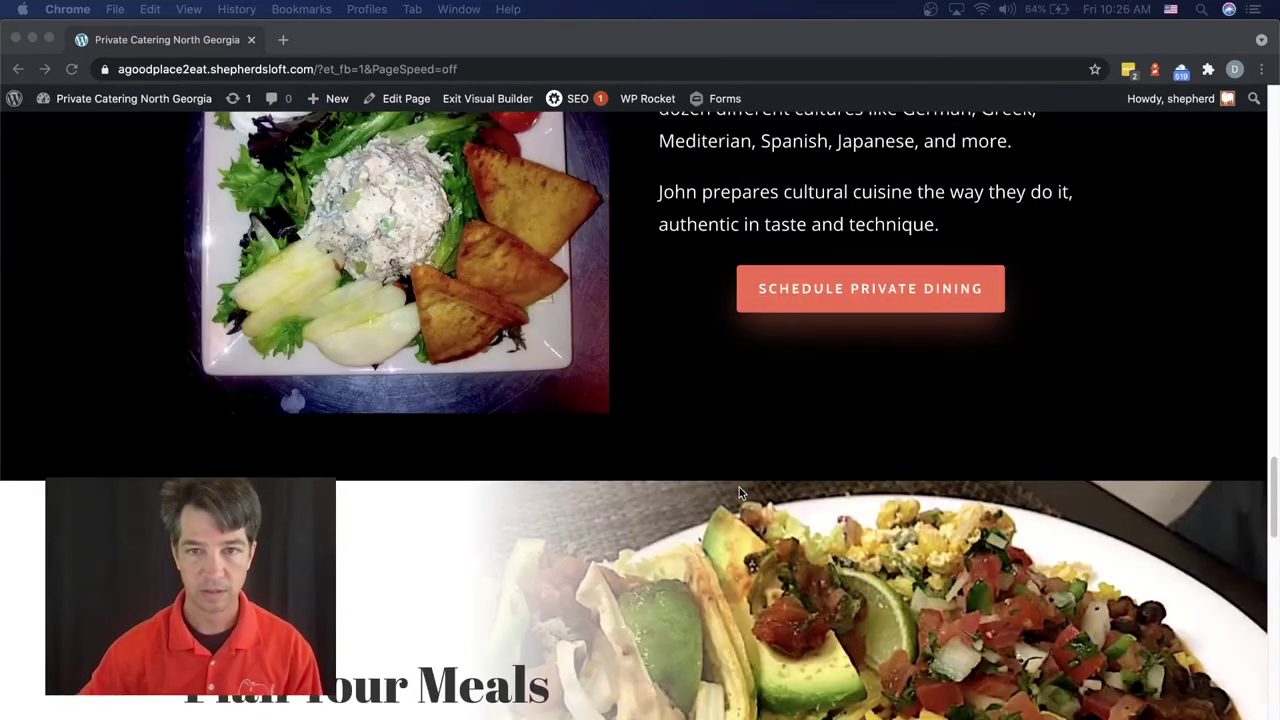
pyautogui.scroll(4, 739, 487)
pyautogui.scroll(1, 739, 487)
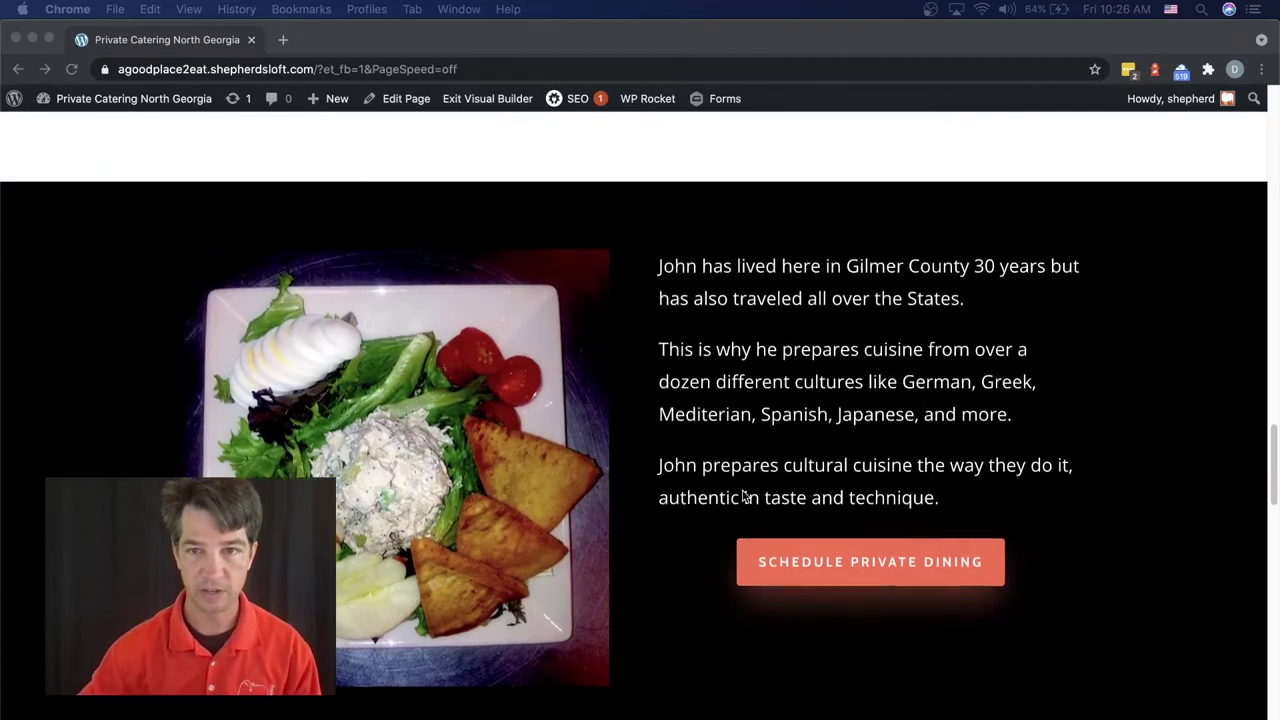
pyautogui.click(709, 279)
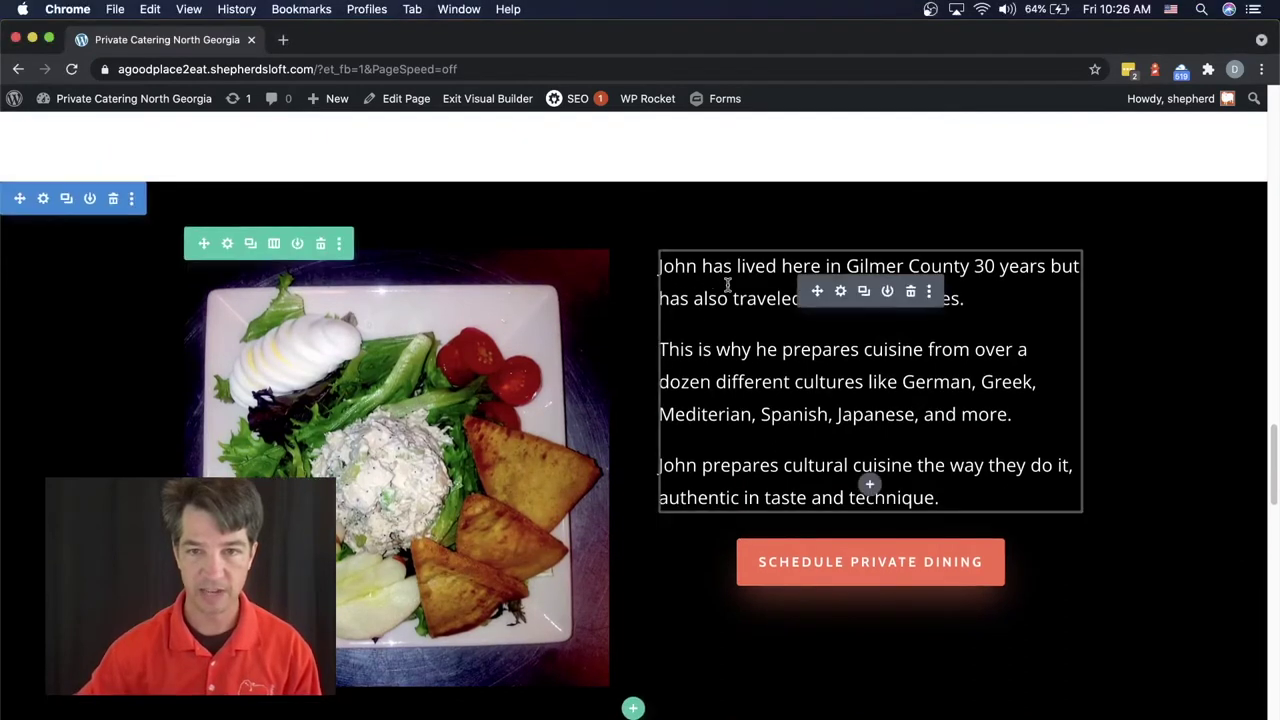
pyautogui.click(841, 292)
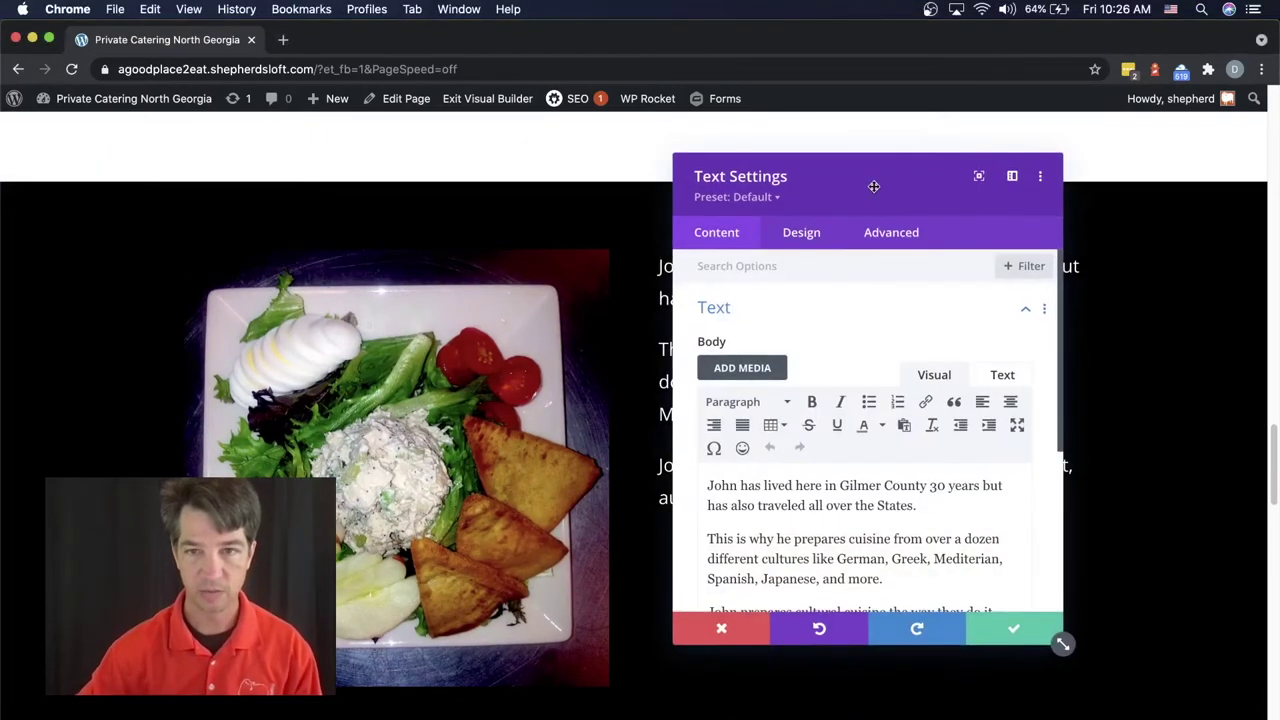
pyautogui.moveTo(880, 185); pyautogui.dragTo(369, 176)
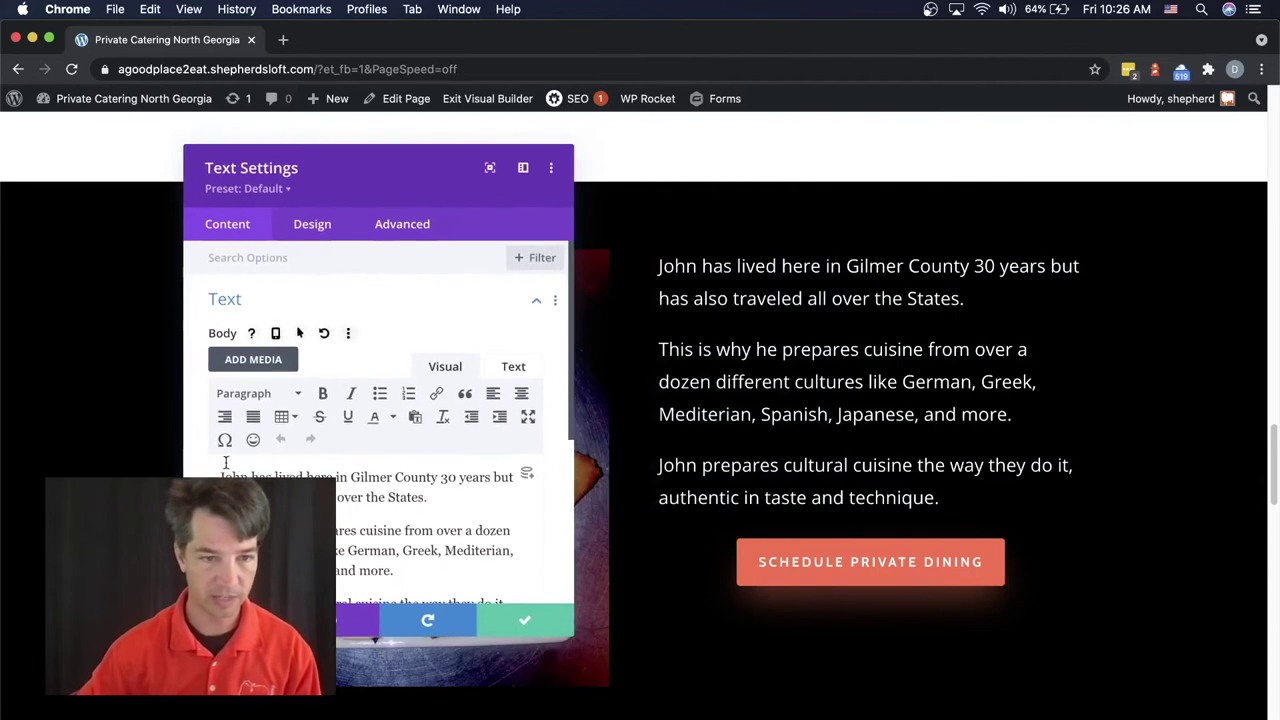
pyautogui.write('authentic in taste and technique')
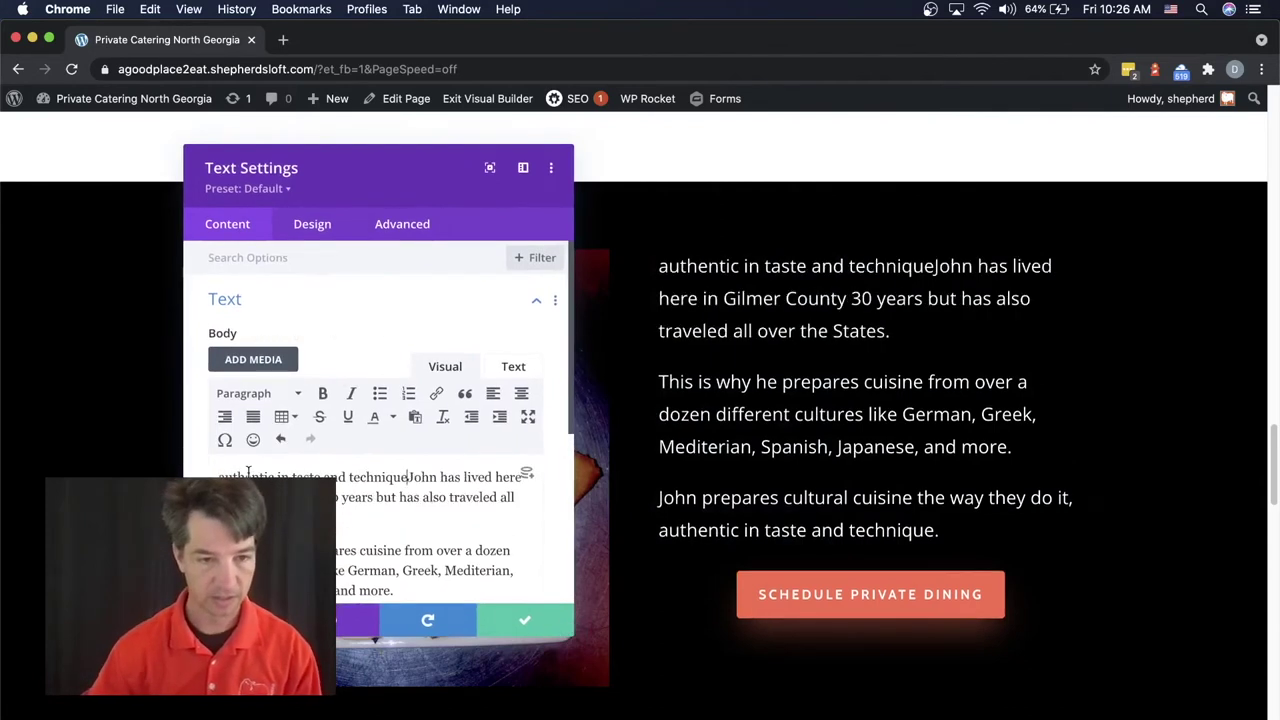
pyautogui.press('Return')
# Format the new "authentic in taste and technique" line as Heading 3.
pyautogui.moveTo(217, 477); pyautogui.dragTo(408, 477)
pyautogui.click(257, 393)
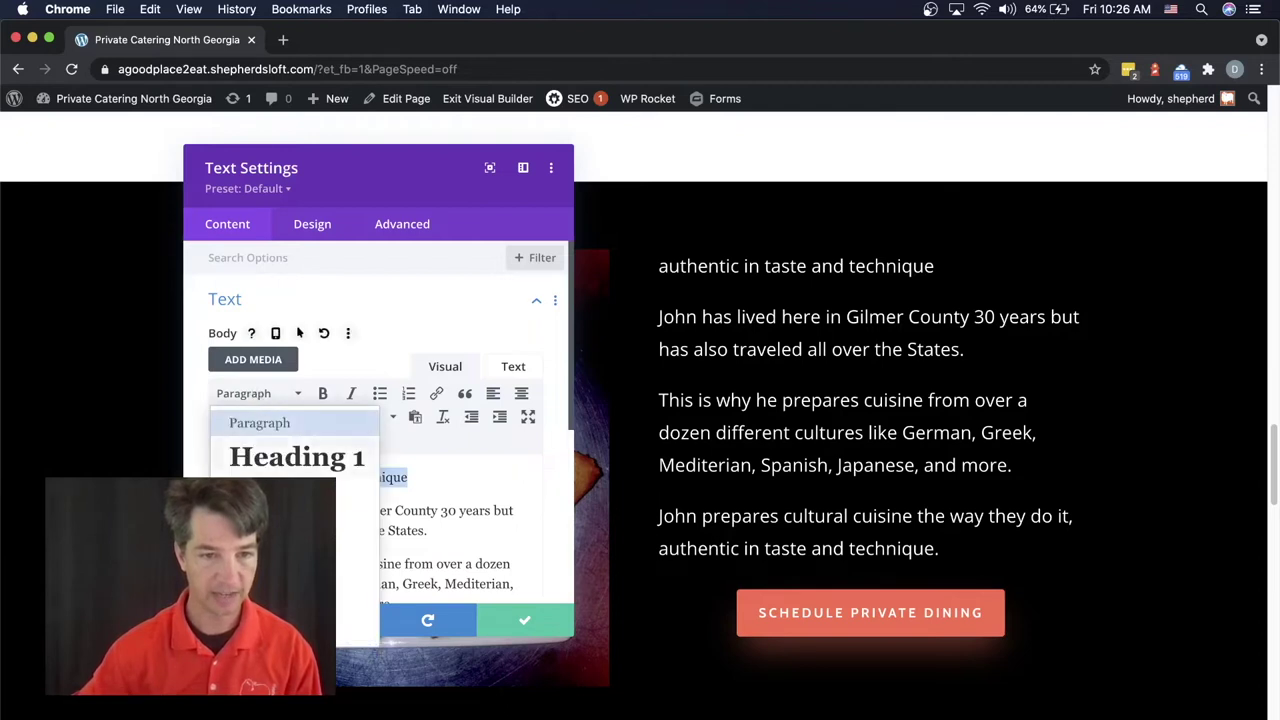
pyautogui.click(262, 530)
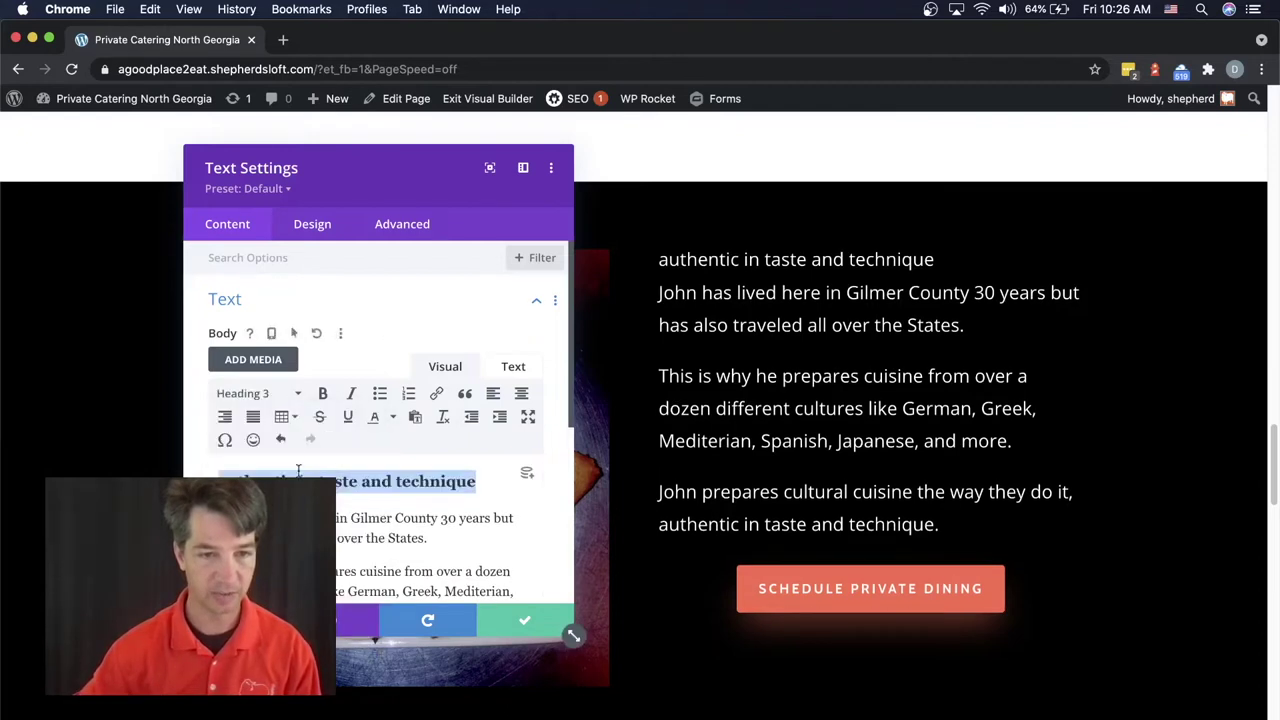
# Capitalize the first letter of the black section's heading so it reads "Authentic in taste and technique".
pyautogui.press('BackSpace')
pyautogui.write('A')
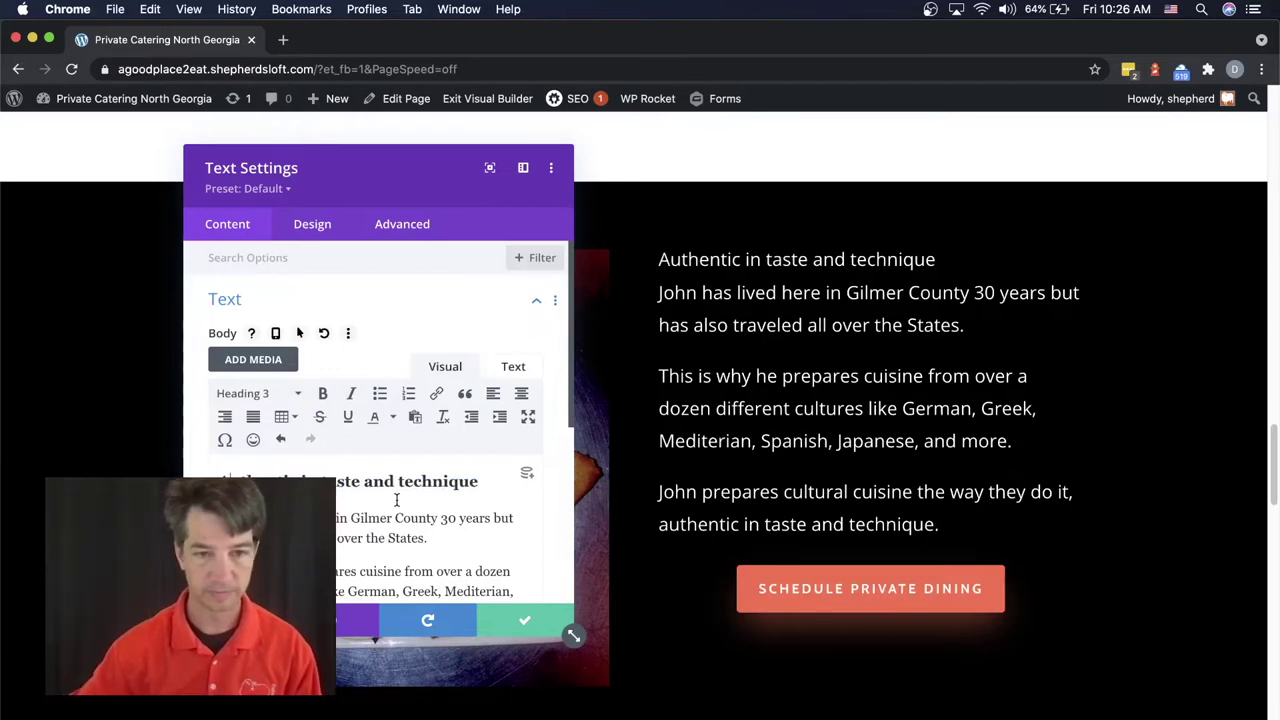
pyautogui.tripleClick(316, 477)
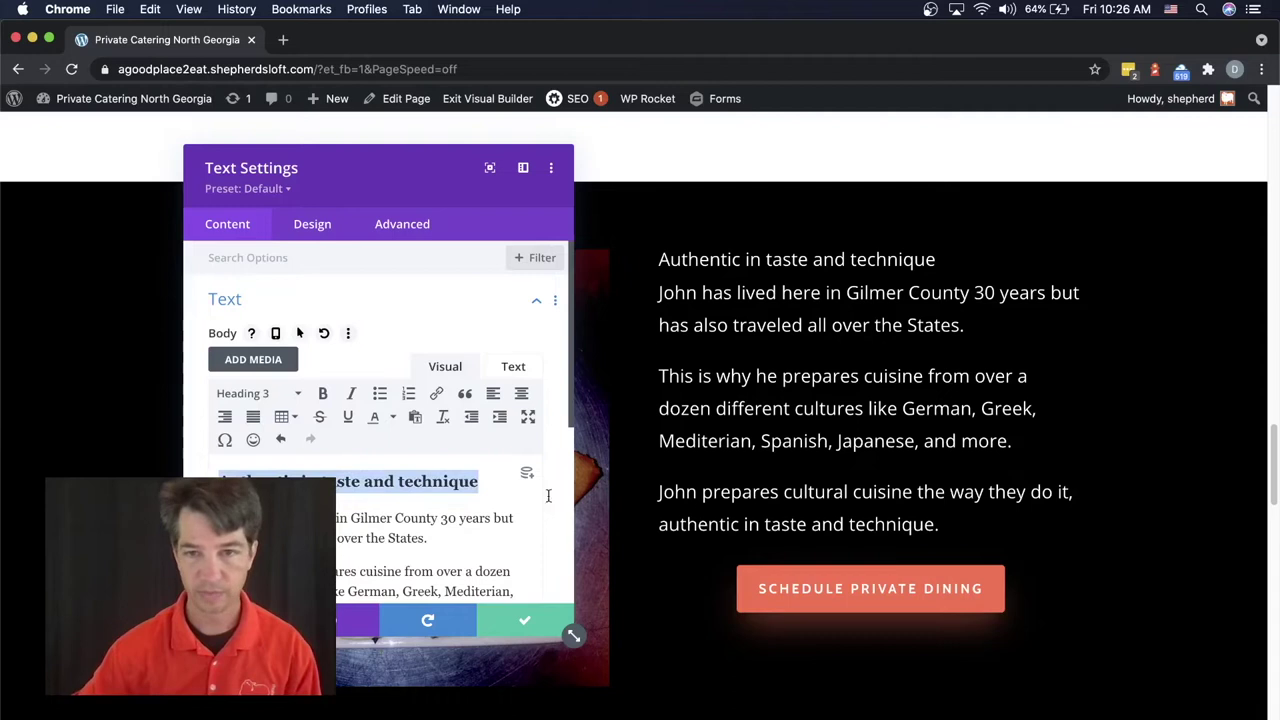
# Set the Heading 3 font of the black section's text module to Abril Fatface.
pyautogui.click(330, 234)
pyautogui.click(265, 355)
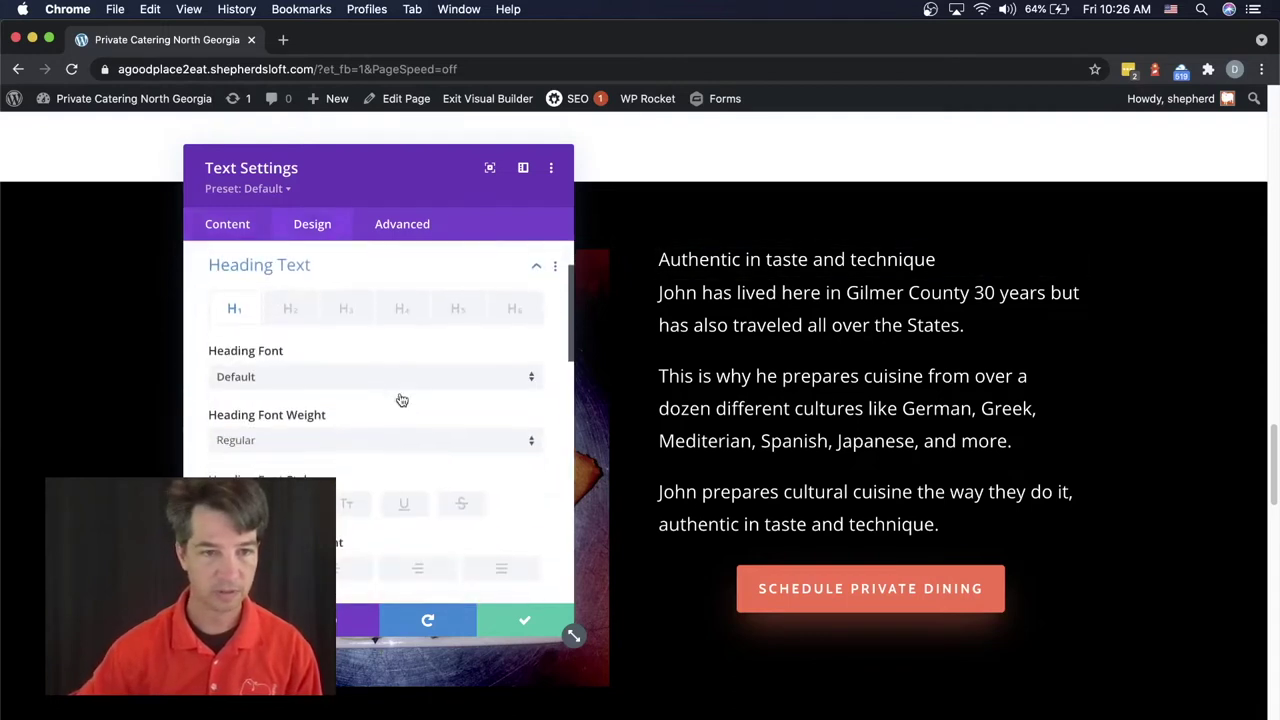
pyautogui.click(345, 312)
pyautogui.scroll(-1, 400, 450)
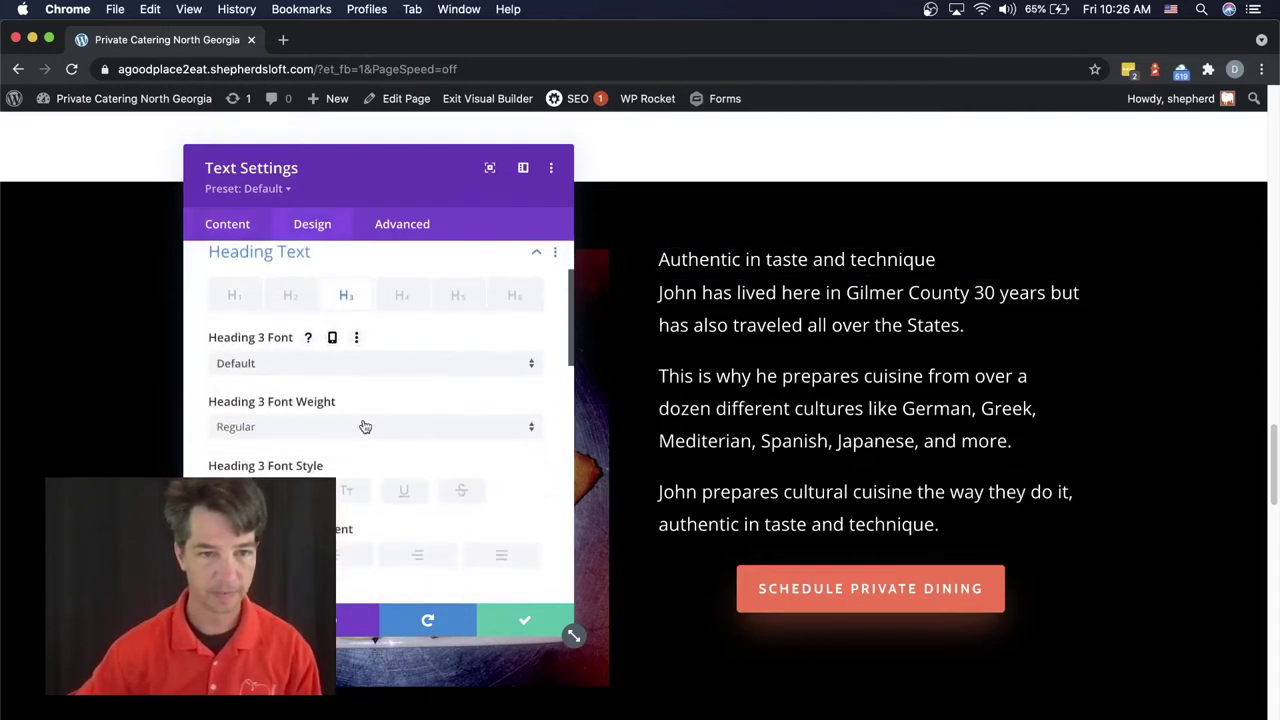
pyautogui.click(276, 374)
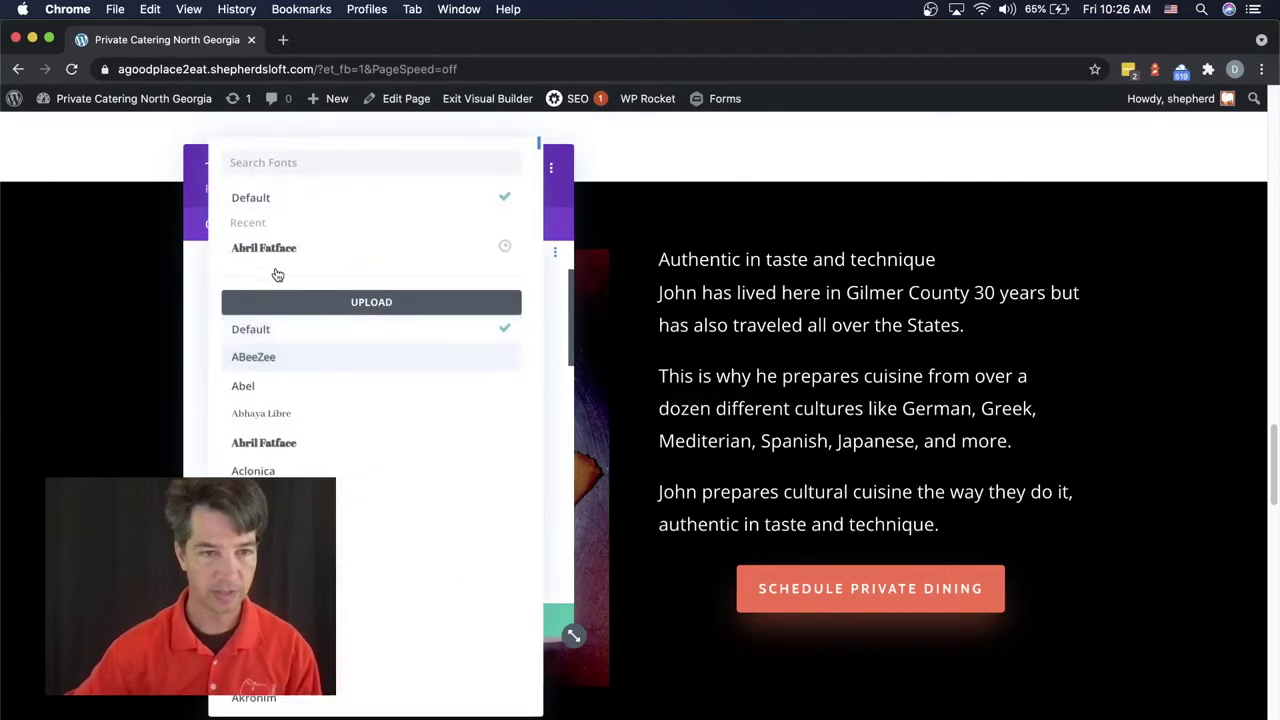
pyautogui.click(240, 251)
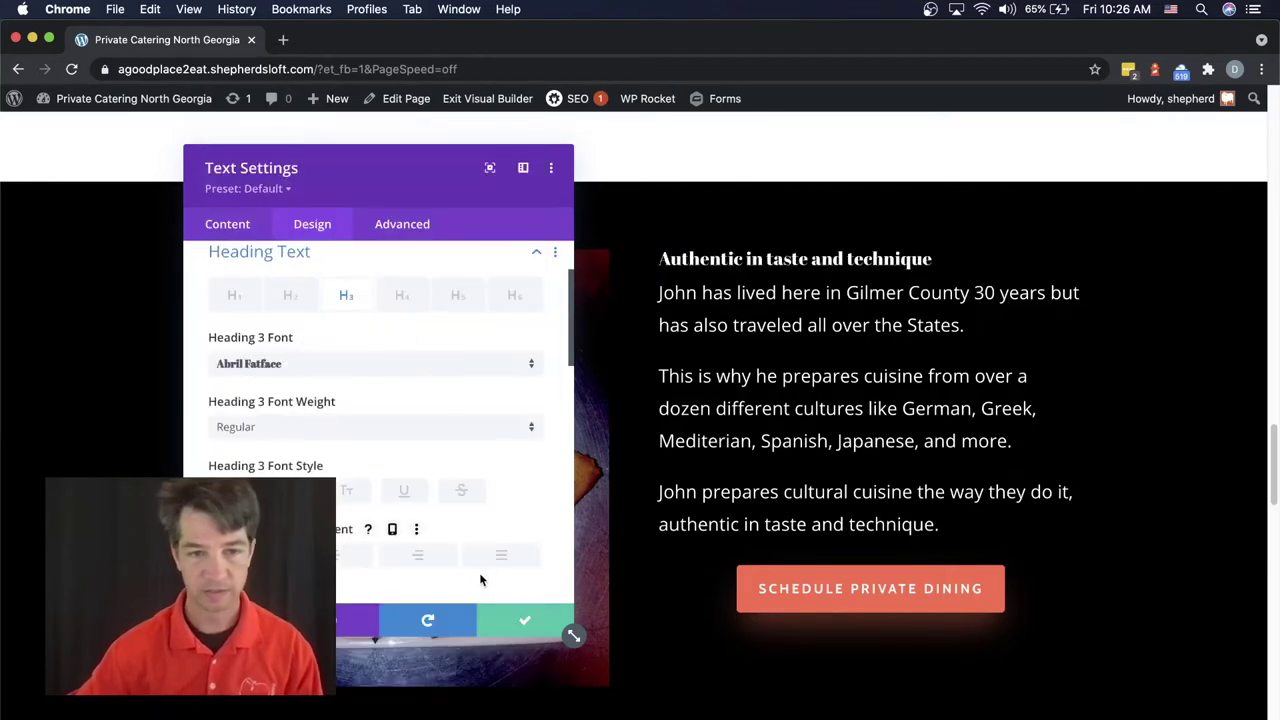
# Set the Heading 3 text size to 33px and save the text module's settings.
pyautogui.scroll(-5, 366, 491)
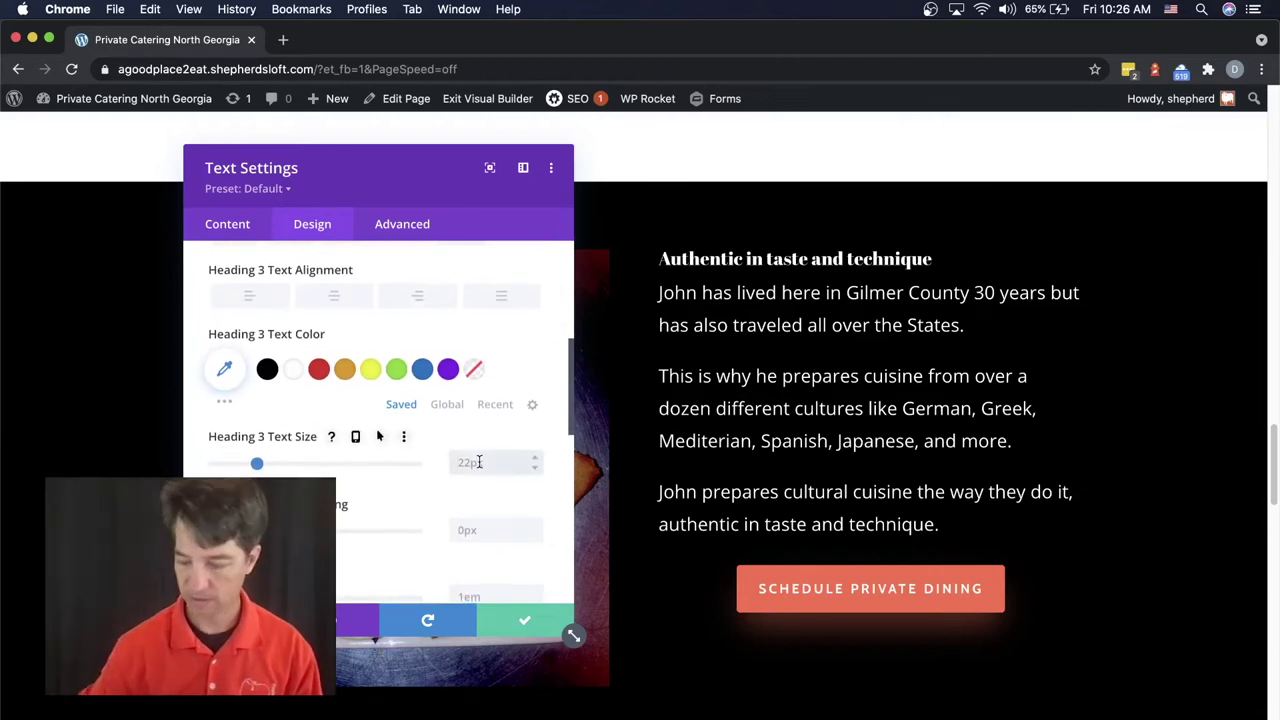
pyautogui.write('33')
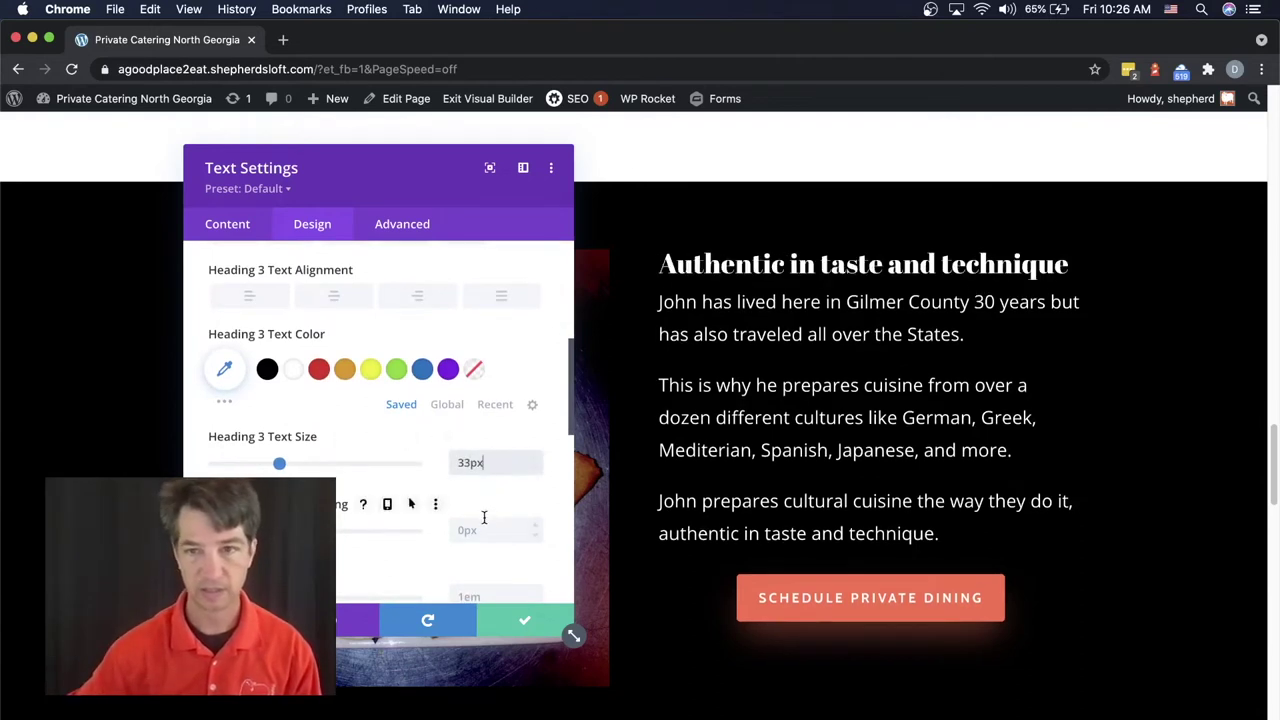
pyautogui.click(521, 623)
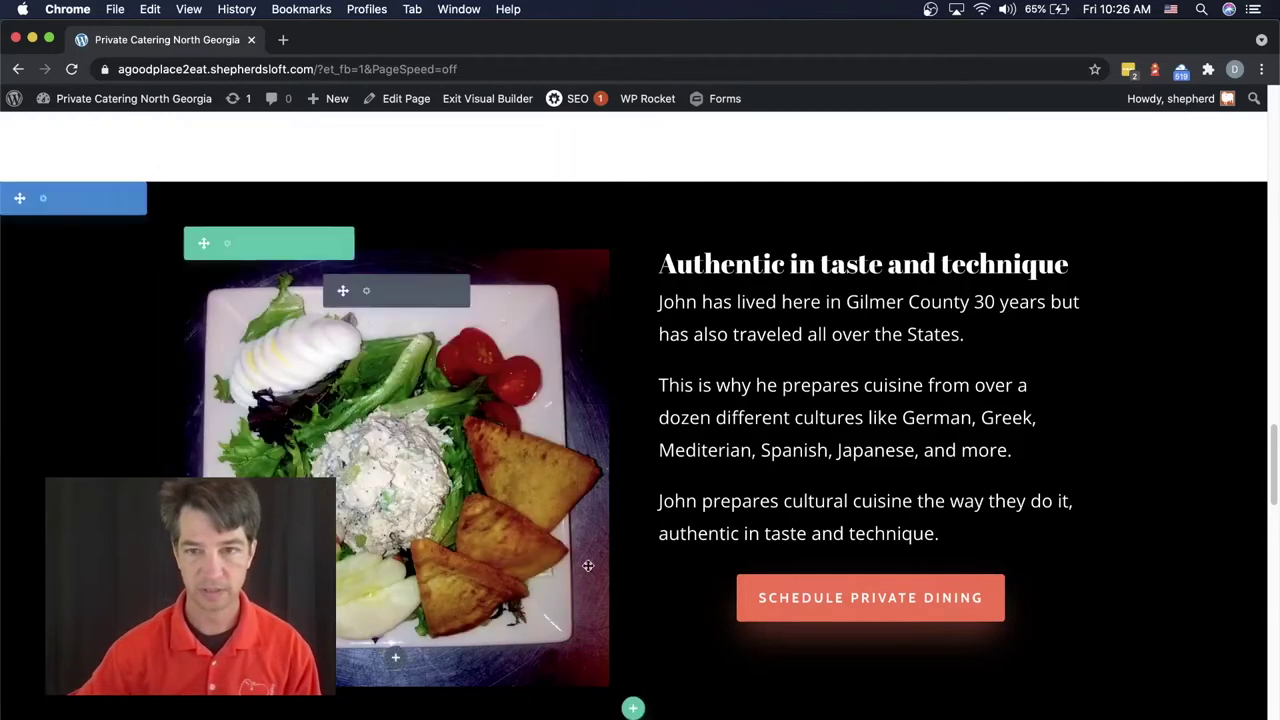
# Increase the Heading 3 line height of the black section's text module to 1.7em and save the module's settings.
pyautogui.scroll(-1, 643, 575)
pyautogui.scroll(-1, 643, 575)
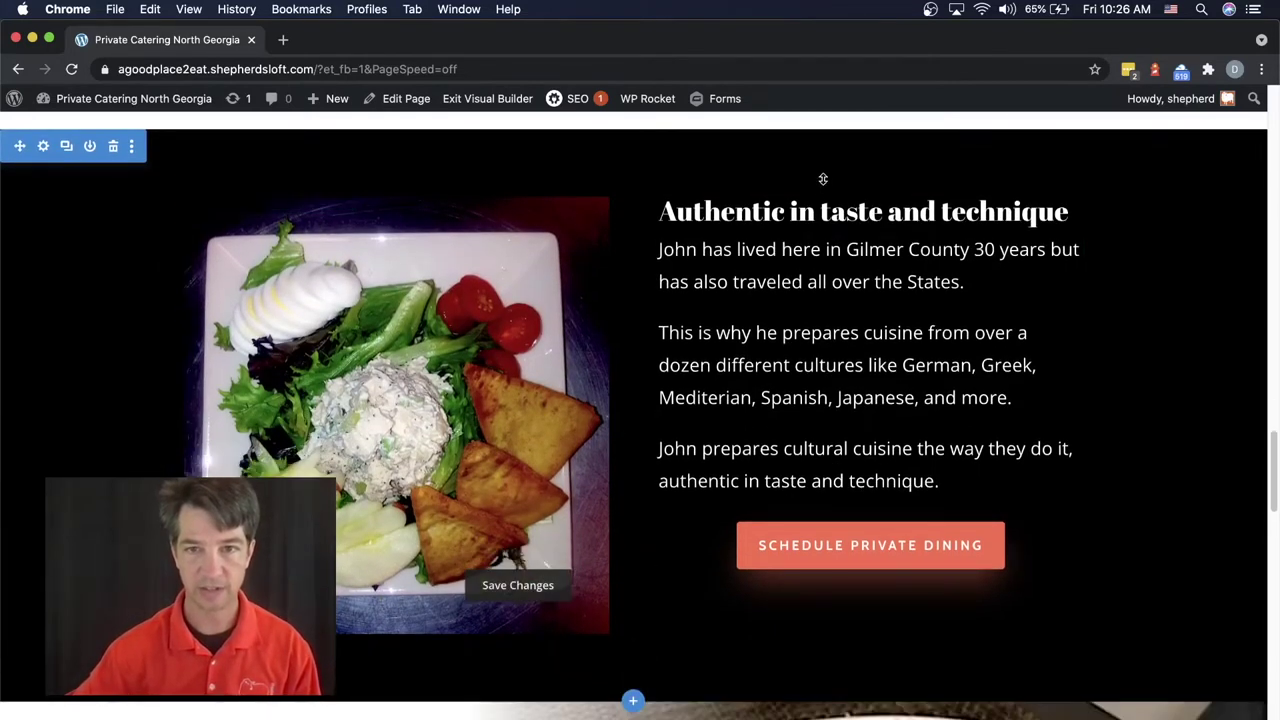
pyautogui.click(842, 249)
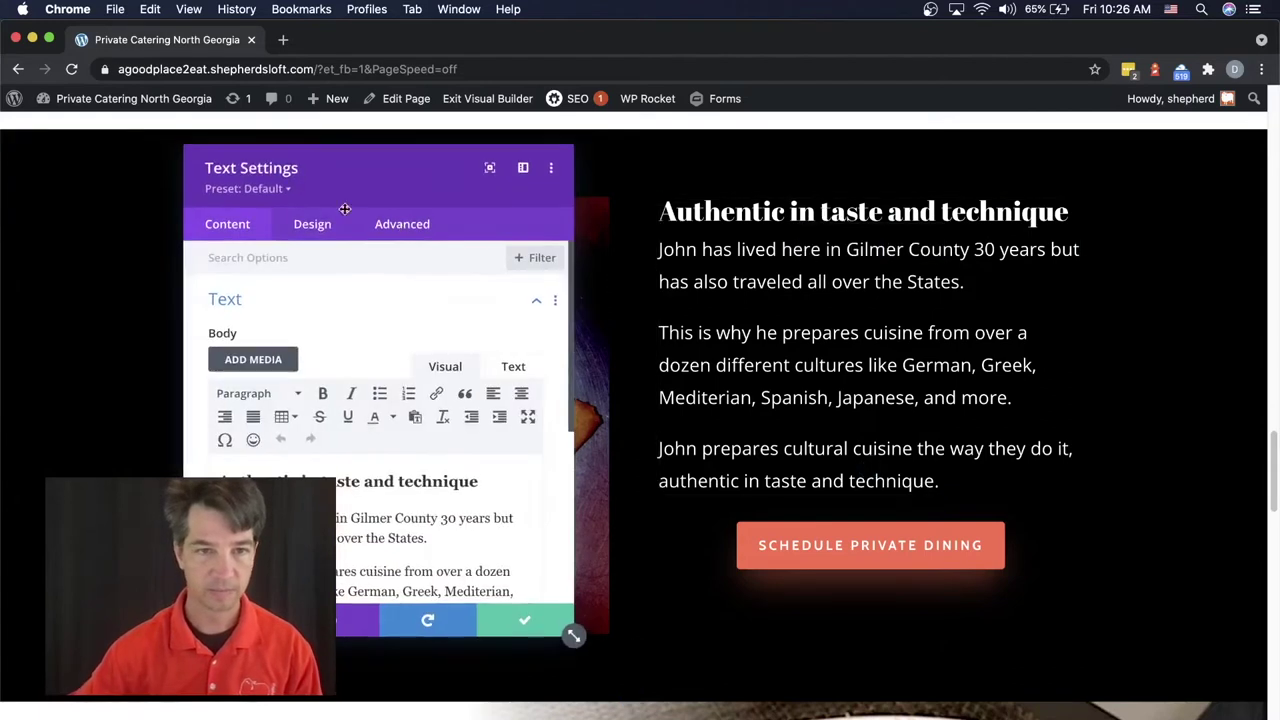
pyautogui.click(313, 226)
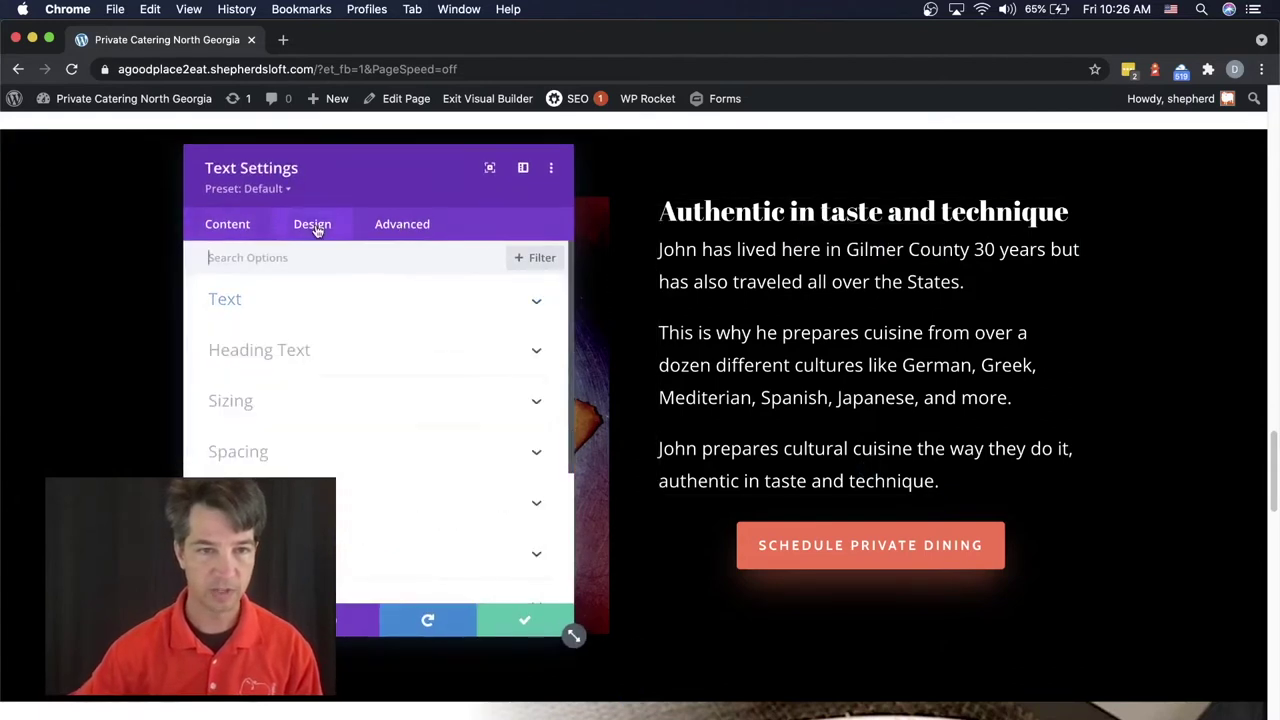
pyautogui.click(280, 353)
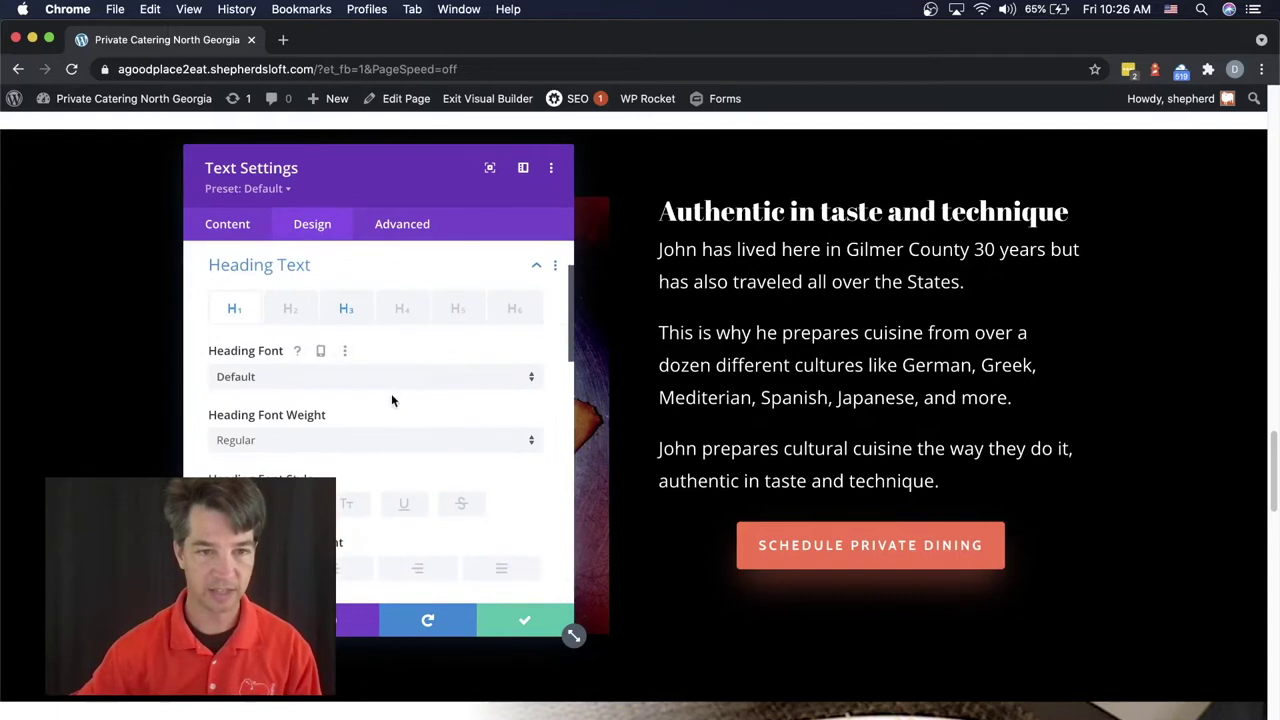
pyautogui.click(346, 310)
pyautogui.scroll(-5, 382, 380)
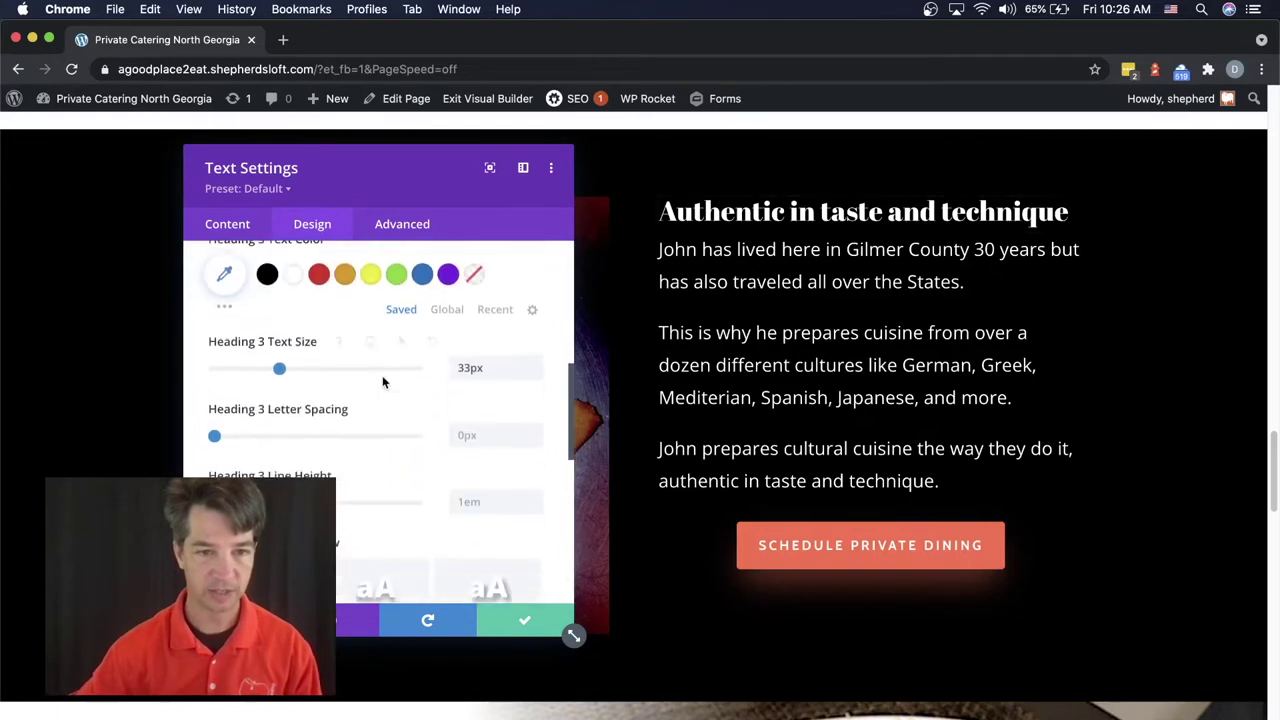
pyautogui.scroll(-1, 382, 381)
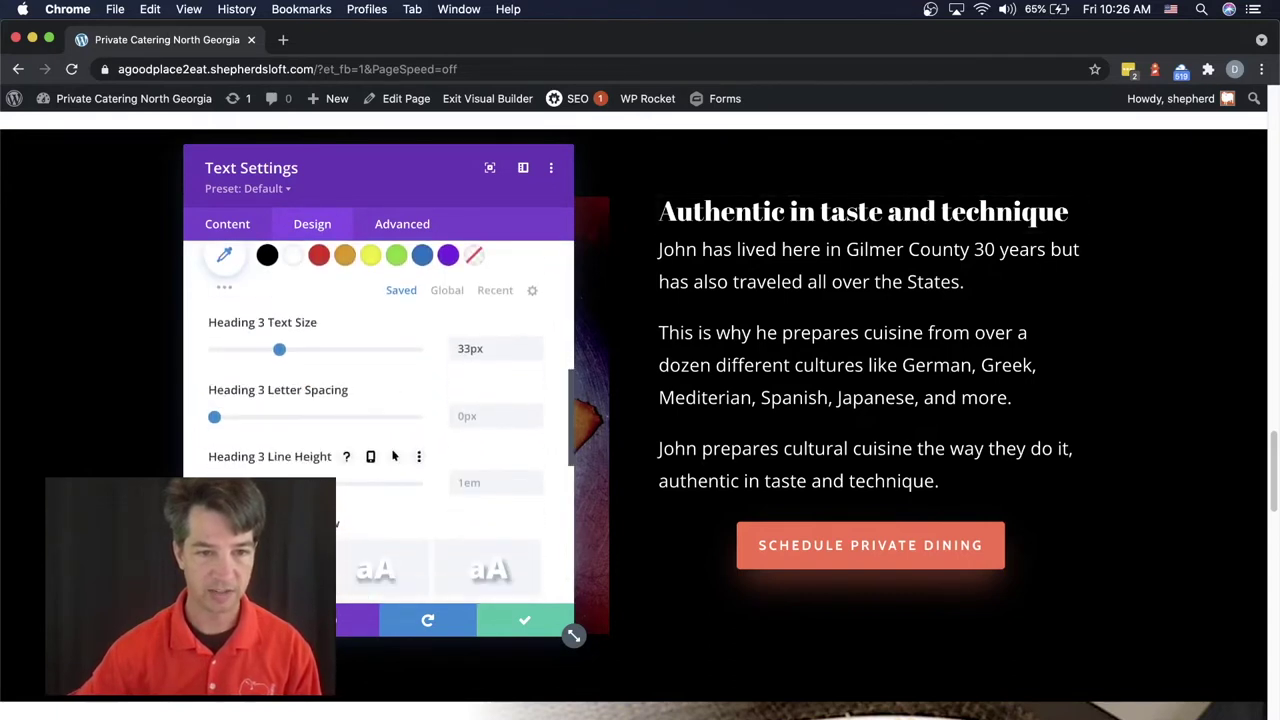
pyautogui.press('Up')
pyautogui.press('Up')
pyautogui.press('Up')
pyautogui.press('Up')
pyautogui.press('Up')
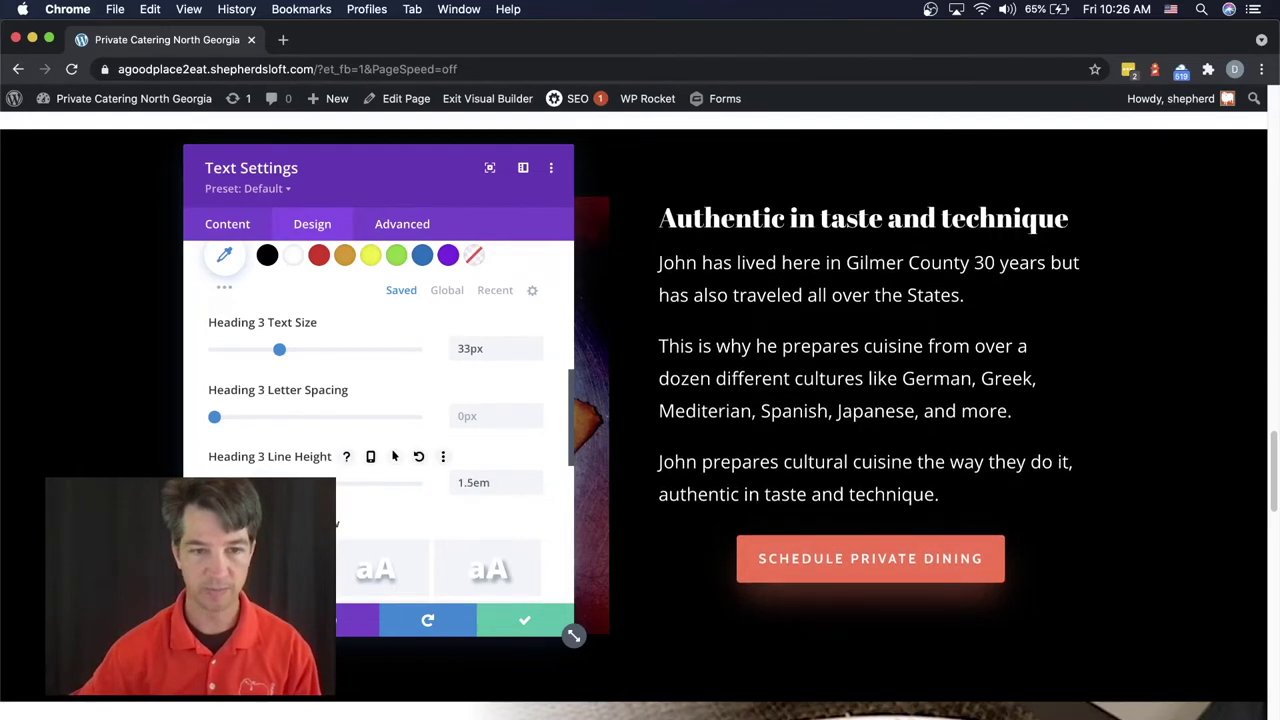
pyautogui.press('Up')
pyautogui.press('Up')
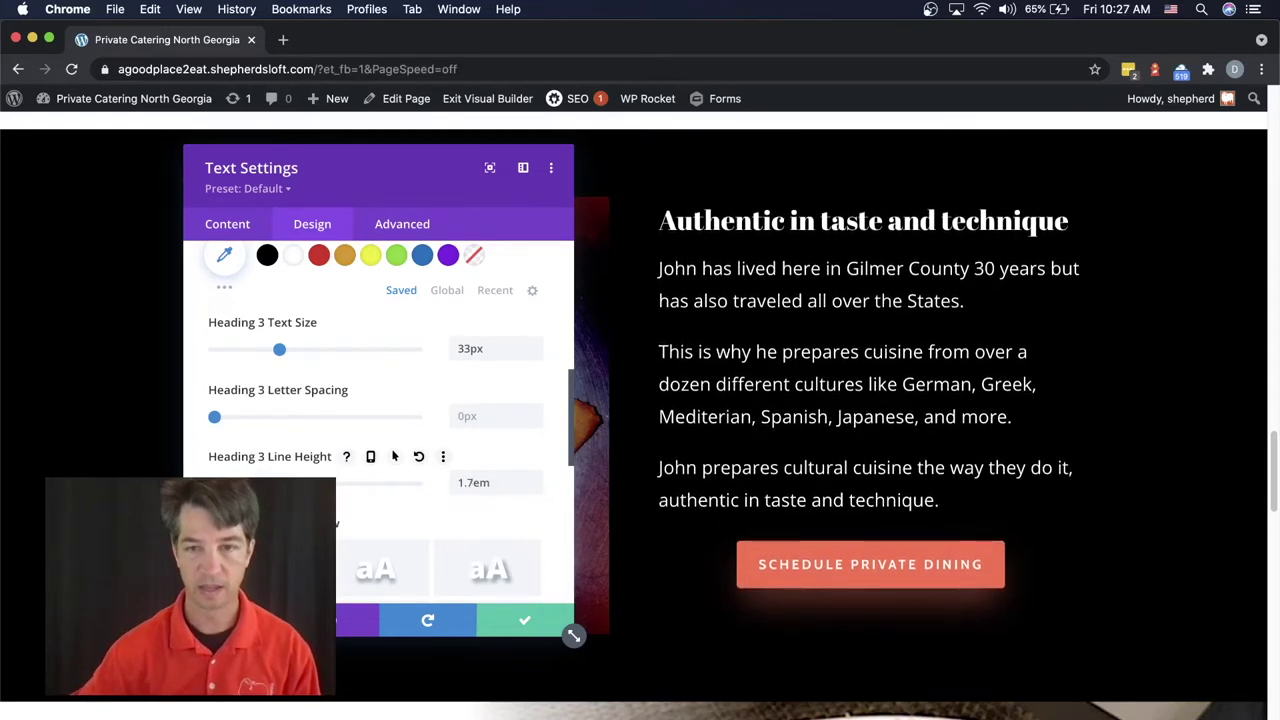
pyautogui.click(524, 620)
# Link the black section's Schedule Private Dining button to /get-good-food/ and save its settings.
pyautogui.scroll(-1, 670, 640)
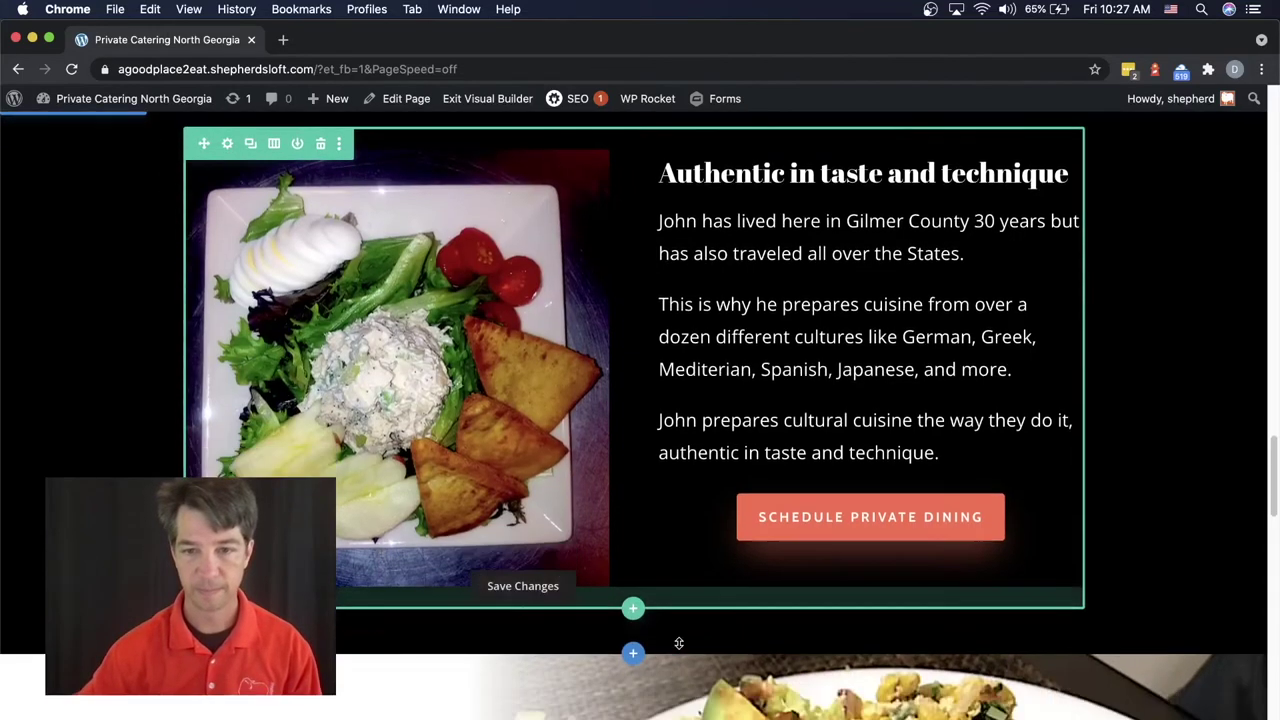
pyautogui.scroll(-3, 678, 643)
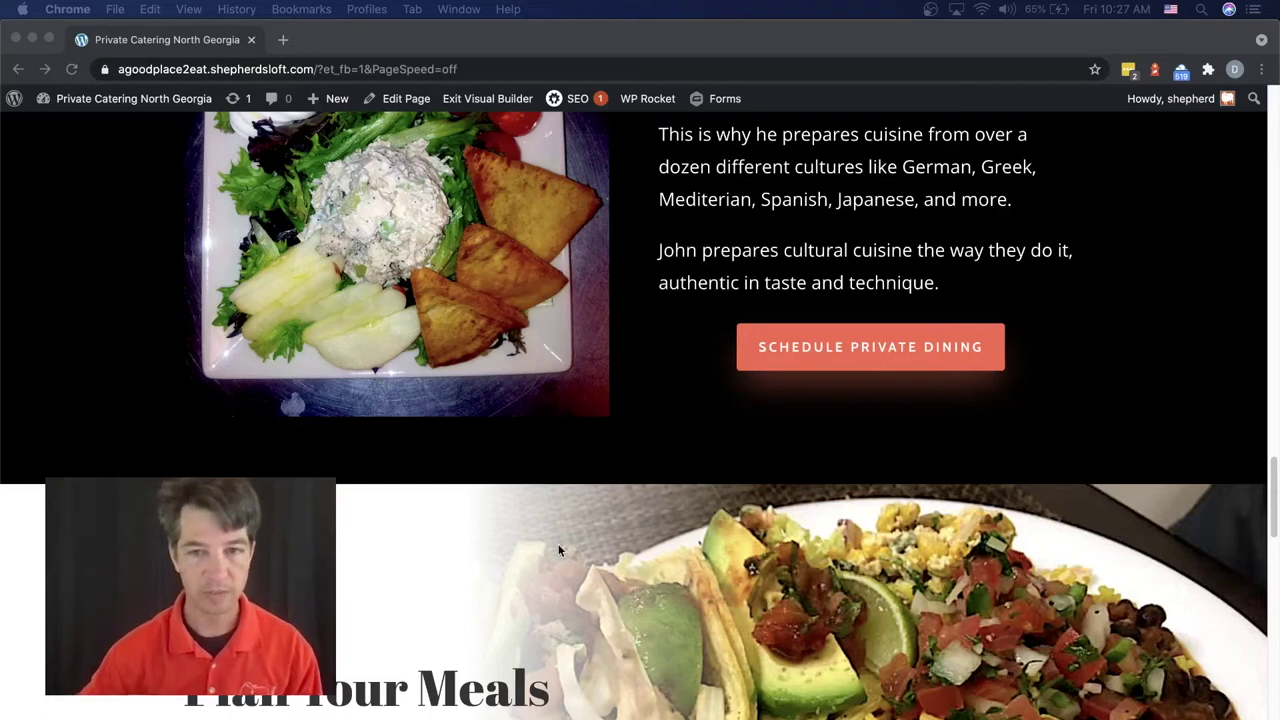
pyautogui.scroll(1, 558, 540)
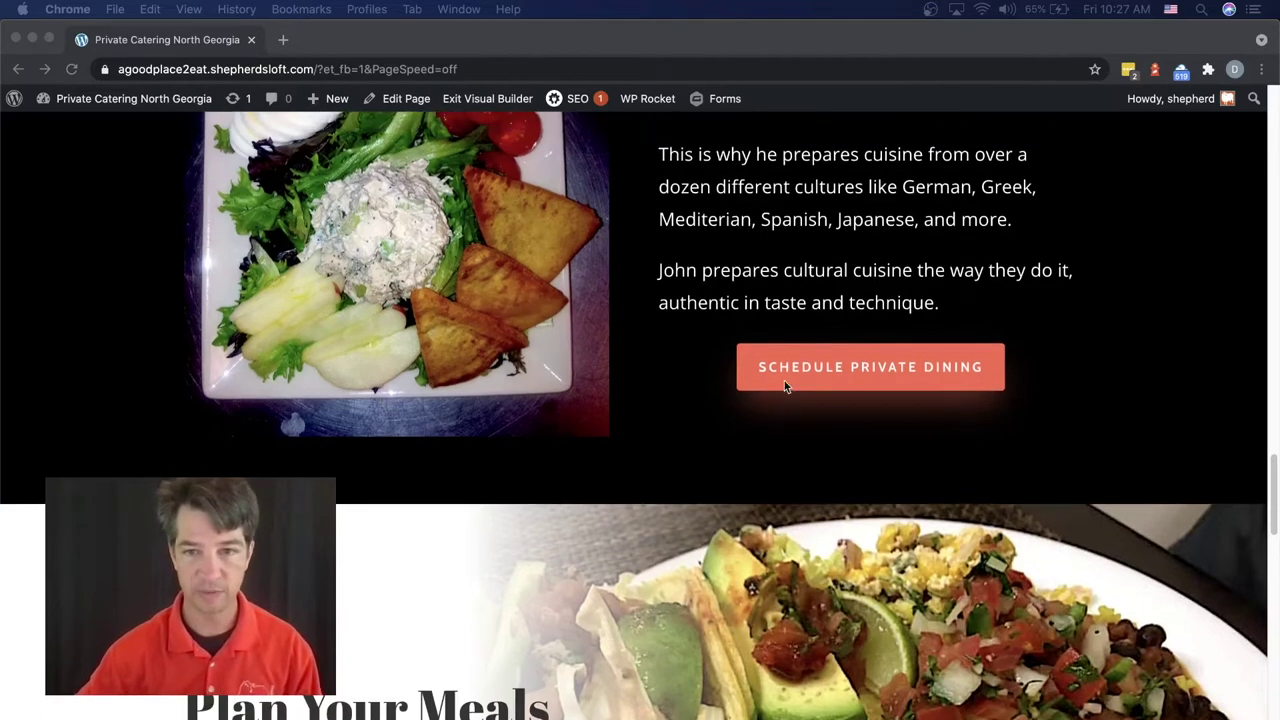
pyautogui.click(770, 307)
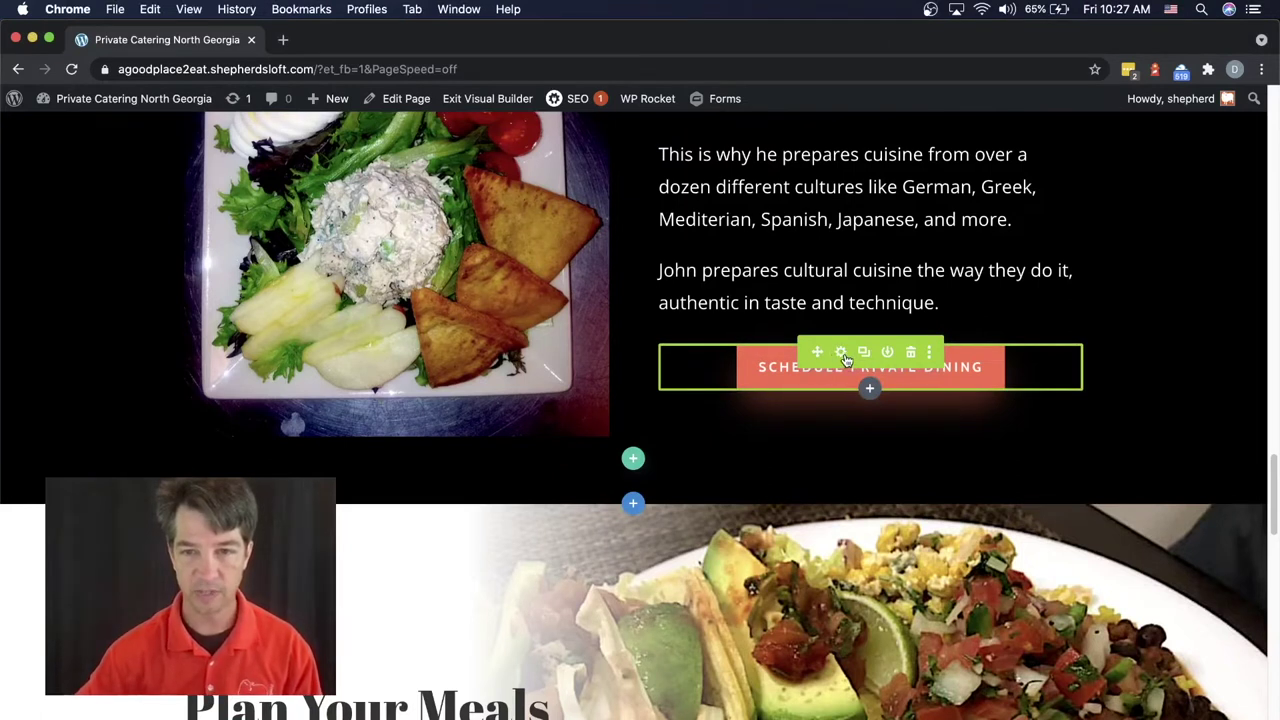
pyautogui.click(842, 353)
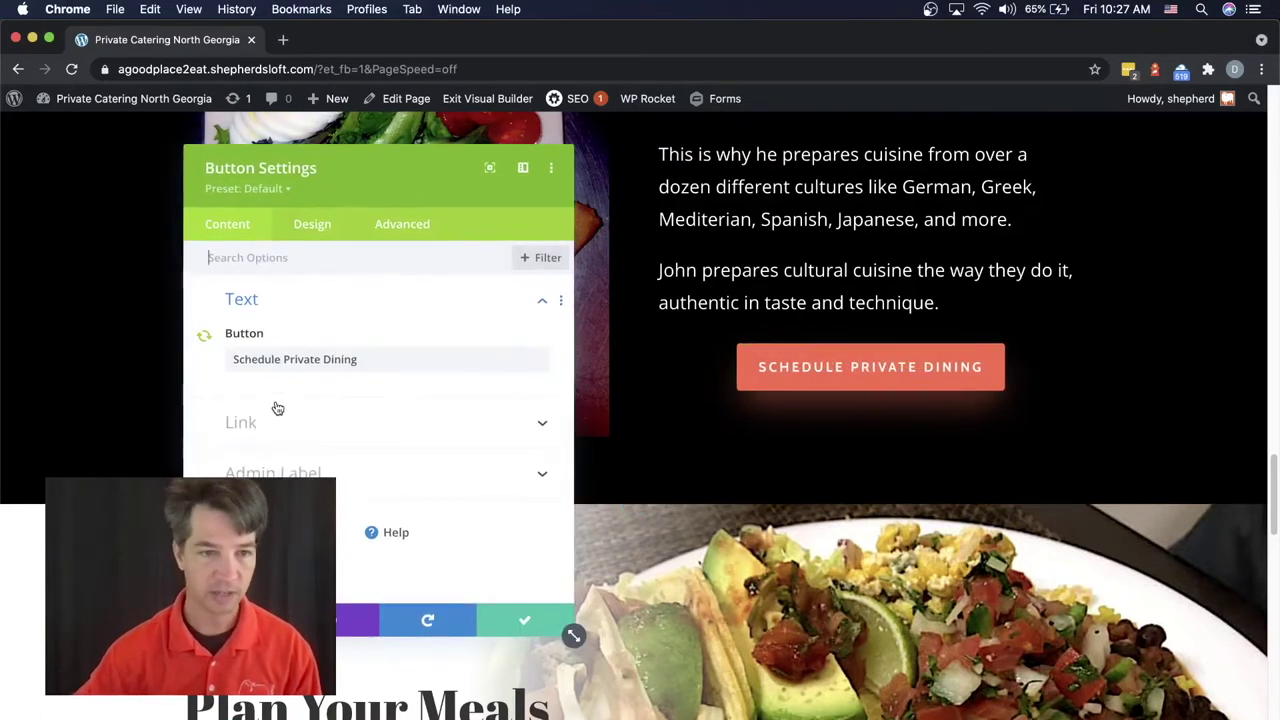
pyautogui.click(243, 430)
pyautogui.click(254, 378)
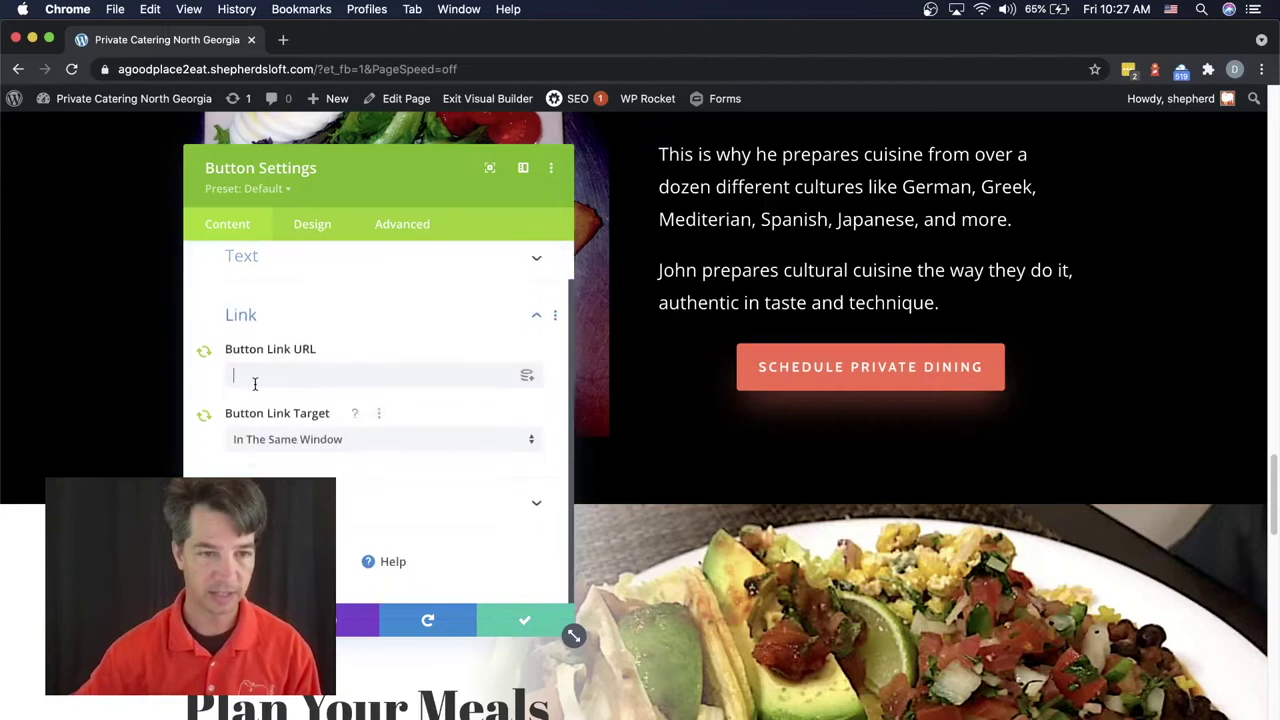
pyautogui.write('/get-good-food/')
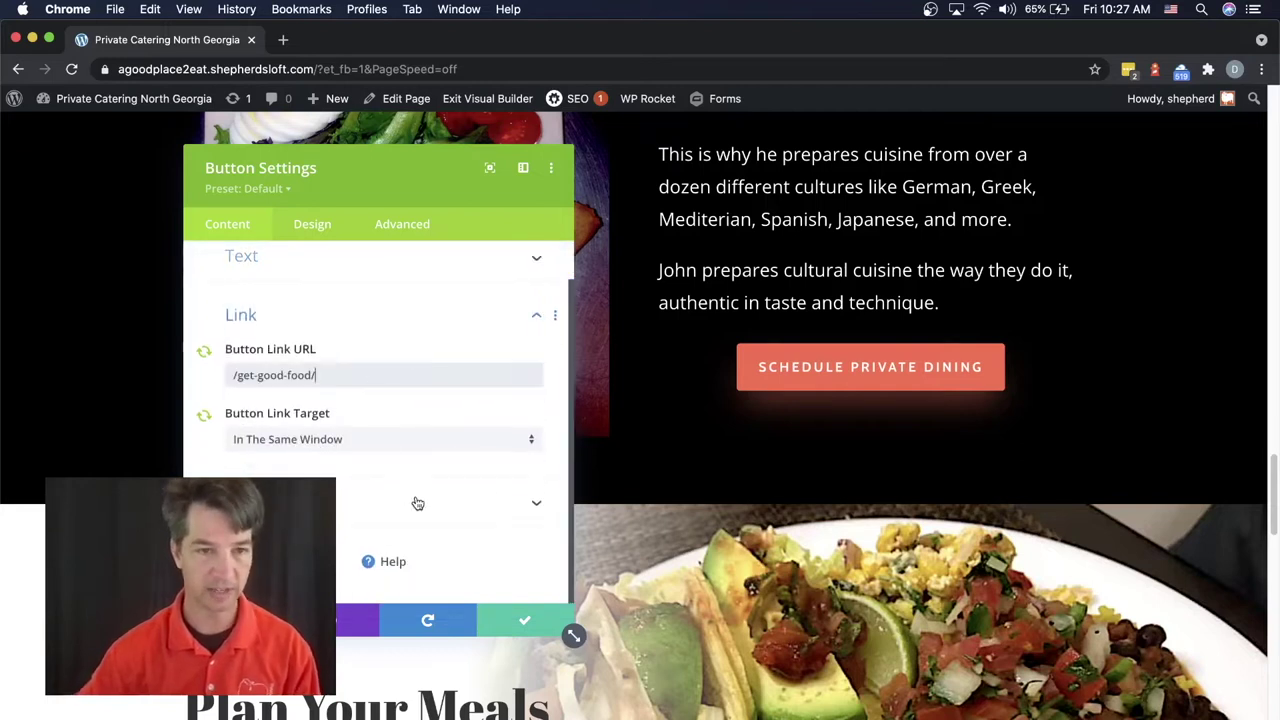
pyautogui.click(526, 622)
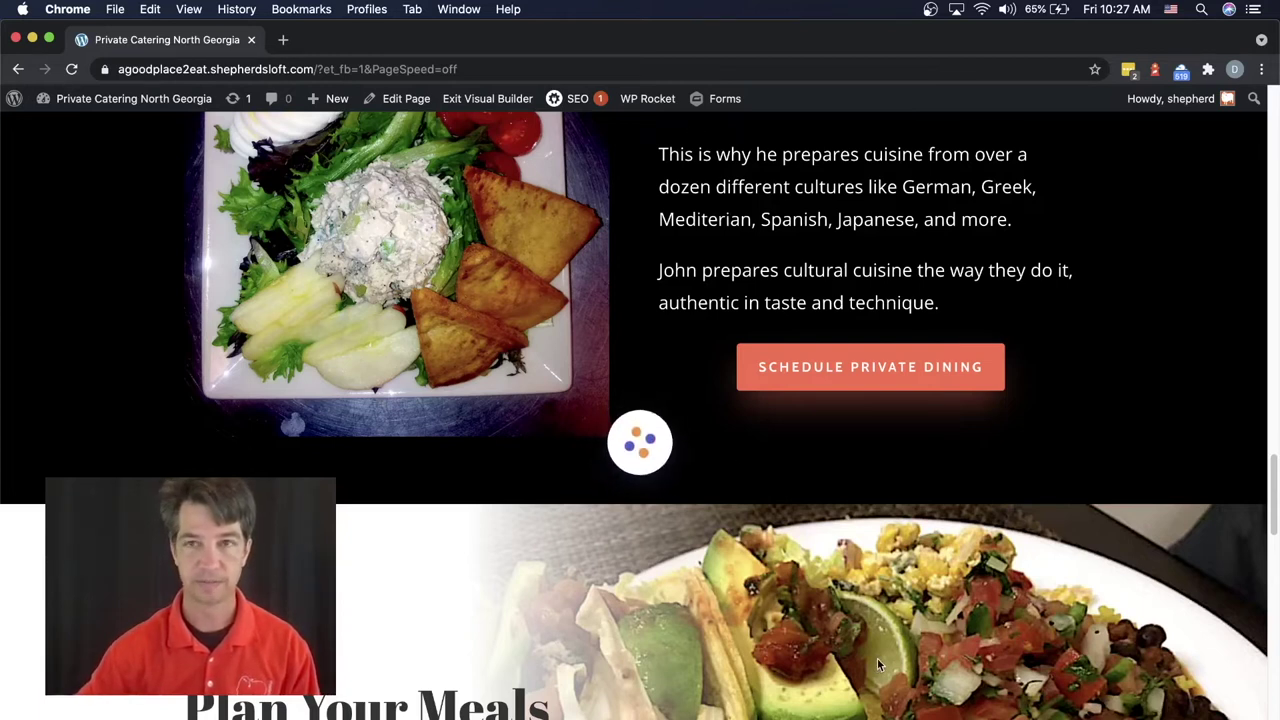
# Set the hero header's Button #1 link URL to /get-good-food/ and save the header's settings.
pyautogui.scroll(15, 878, 659)
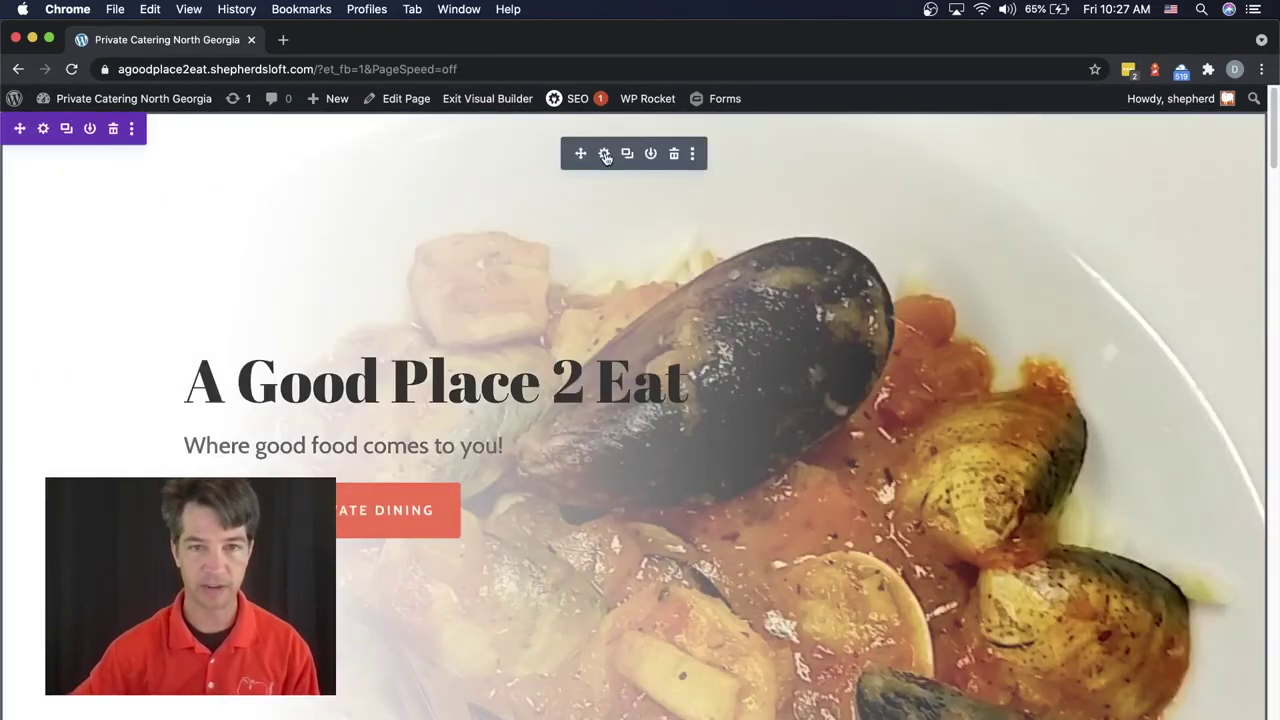
pyautogui.click(604, 153)
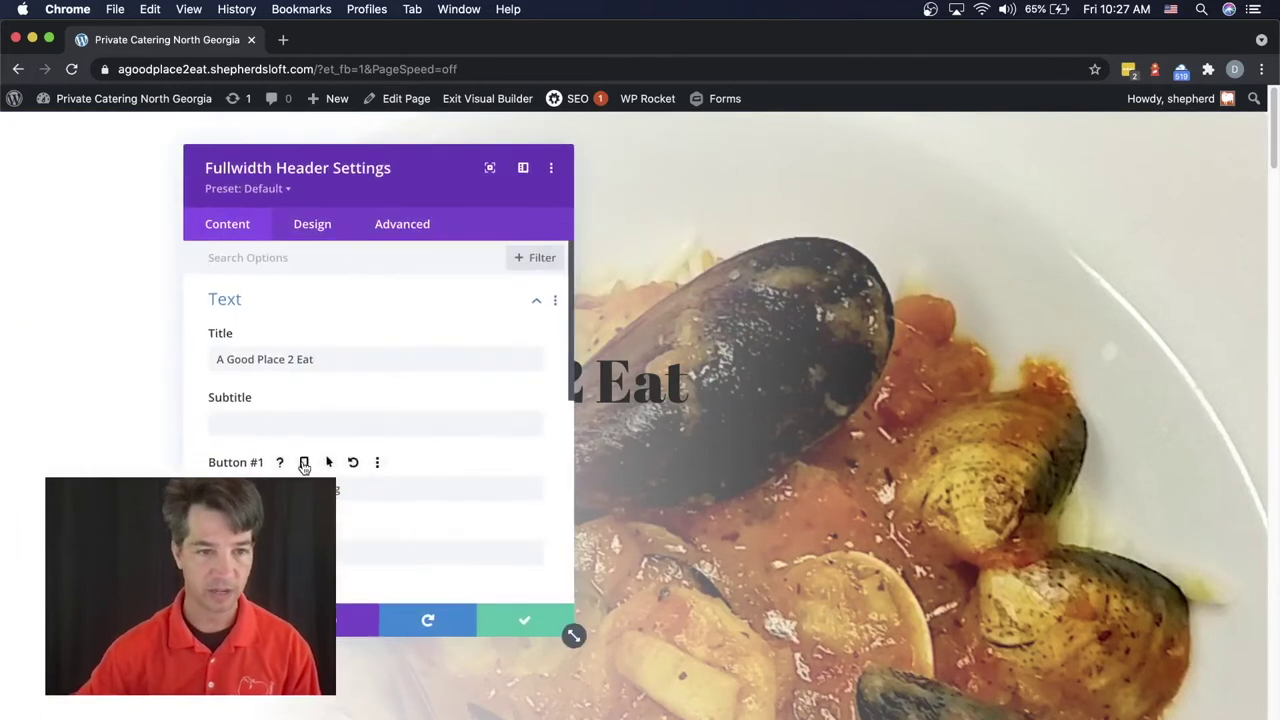
pyautogui.scroll(-2, 302, 461)
pyautogui.scroll(-5, 302, 461)
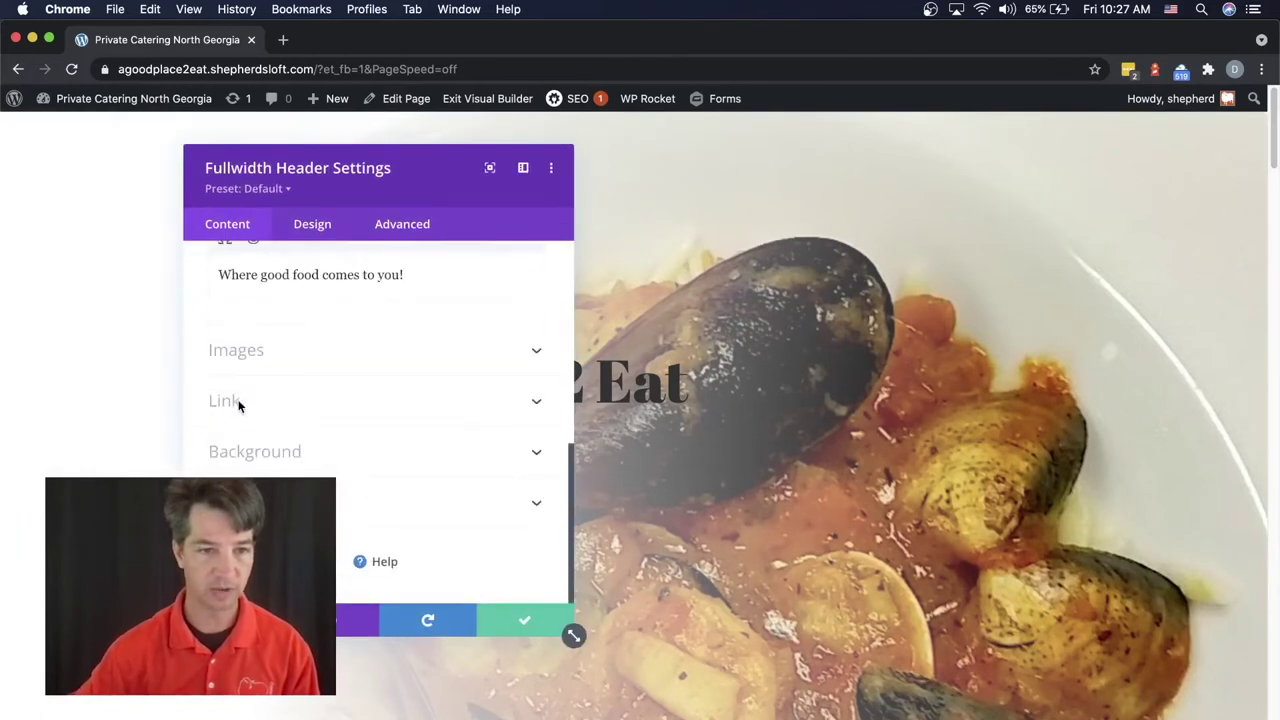
pyautogui.click(240, 403)
pyautogui.click(314, 323)
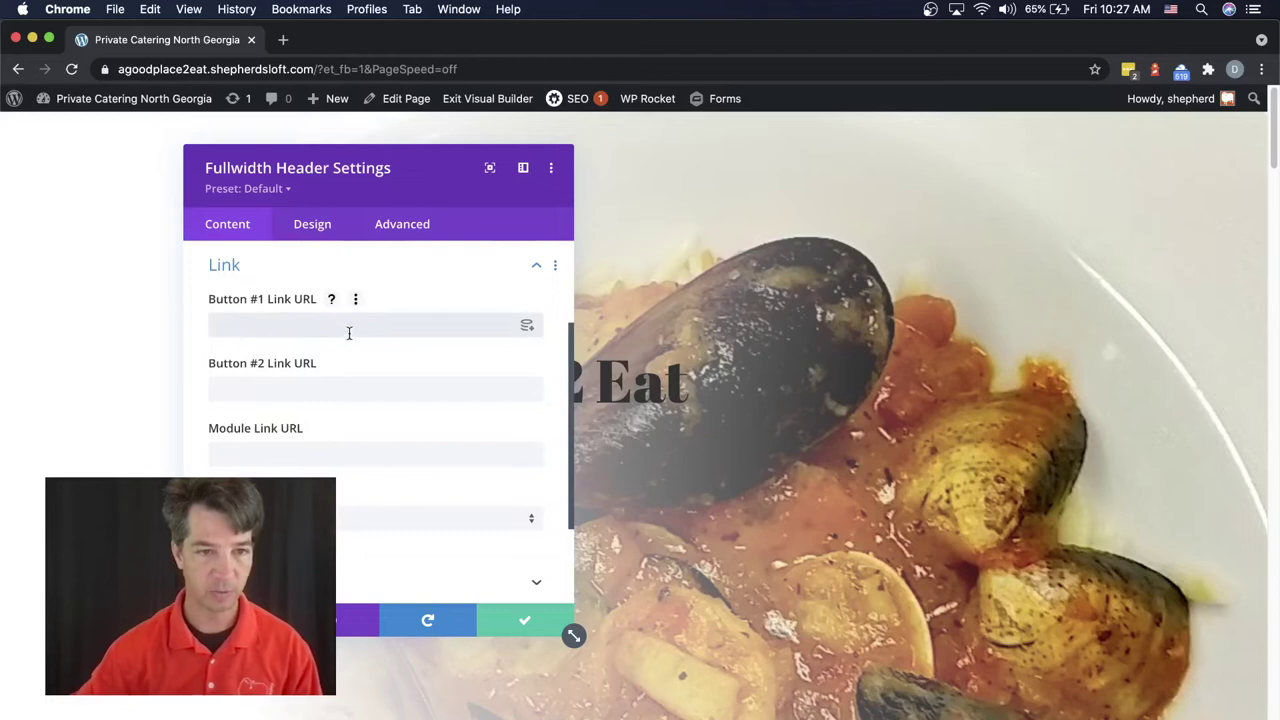
pyautogui.write('/get-good-food/')
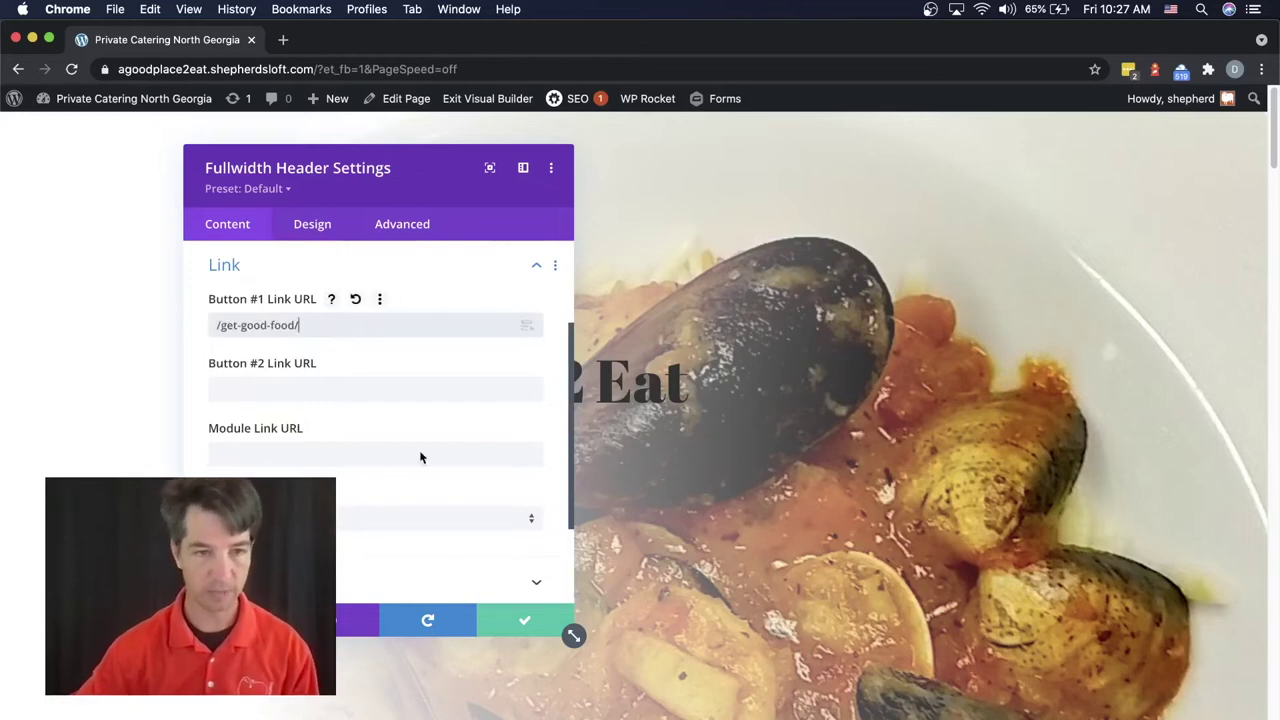
pyautogui.click(526, 625)
pyautogui.scroll(-8, 721, 607)
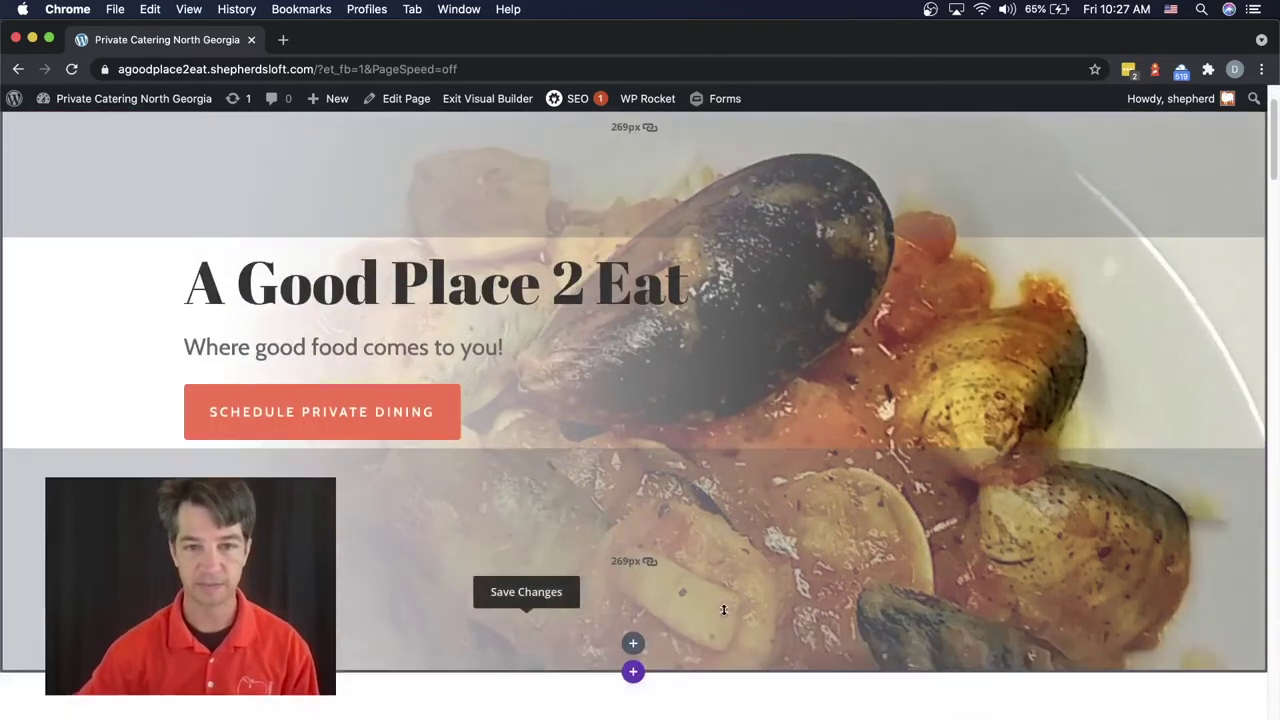
pyautogui.scroll(-20, 723, 608)
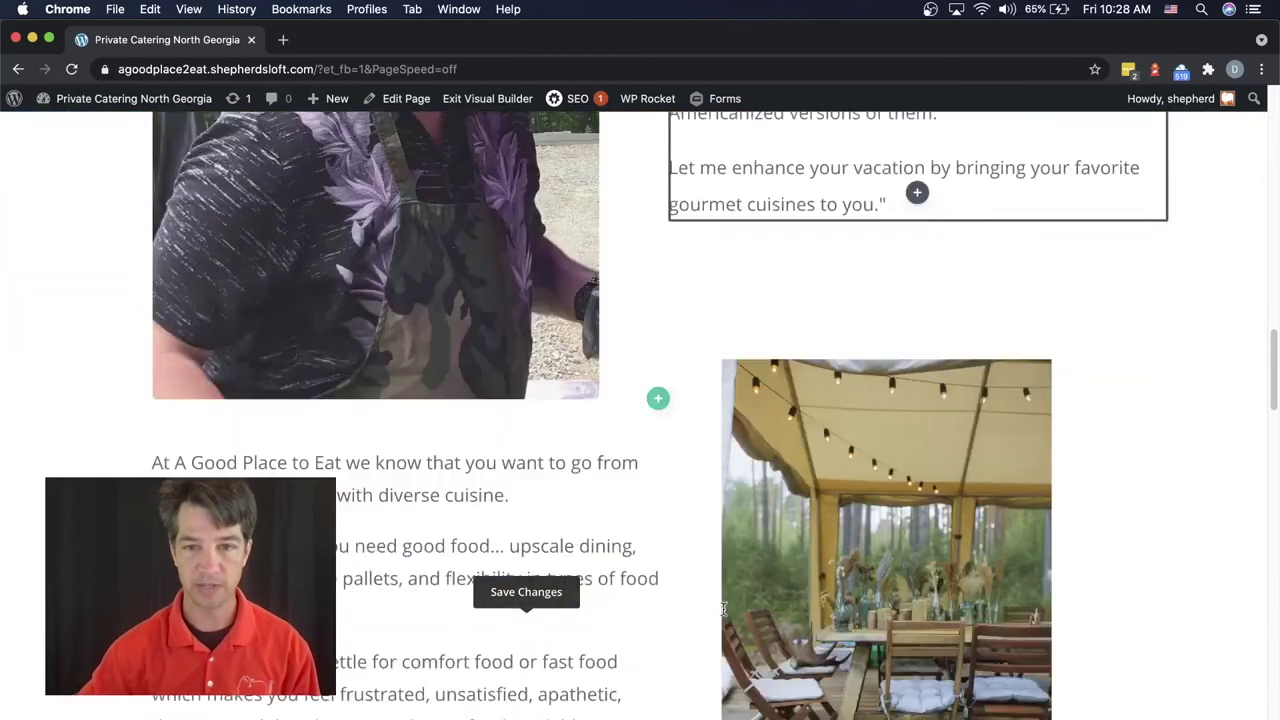
pyautogui.scroll(12, 723, 609)
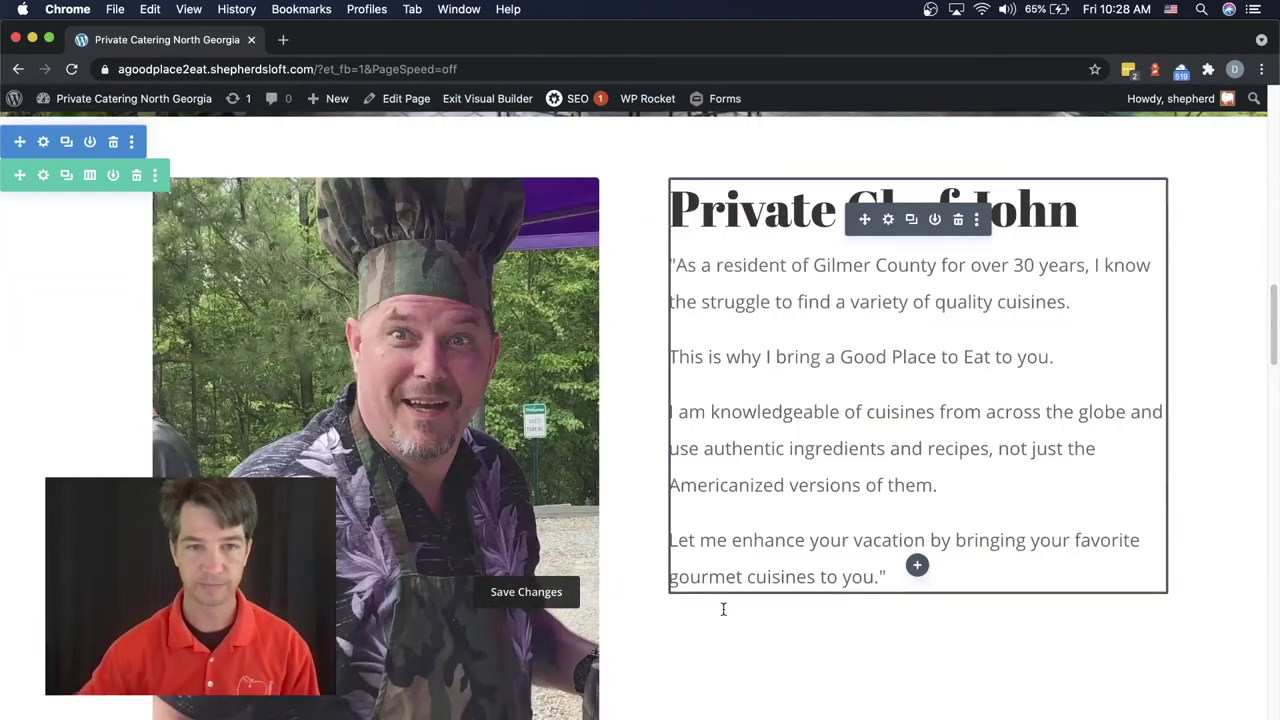
pyautogui.scroll(-10, 724, 610)
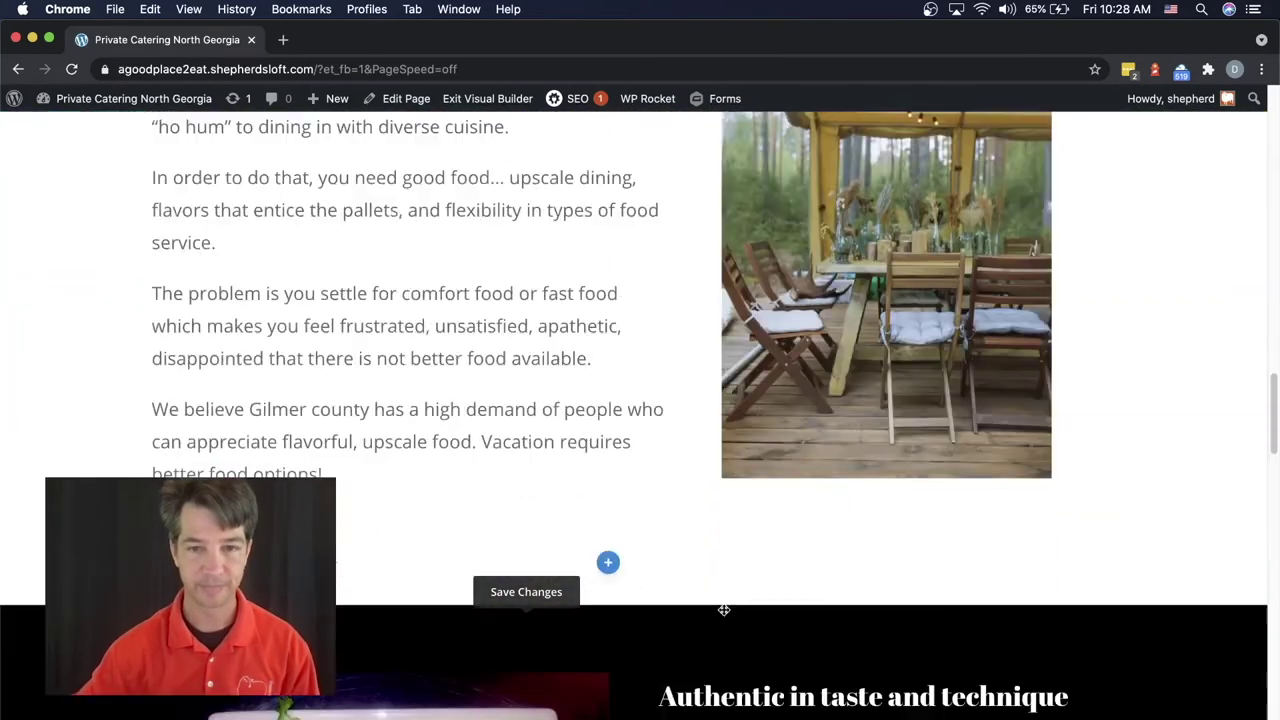
pyautogui.scroll(-5, 724, 610)
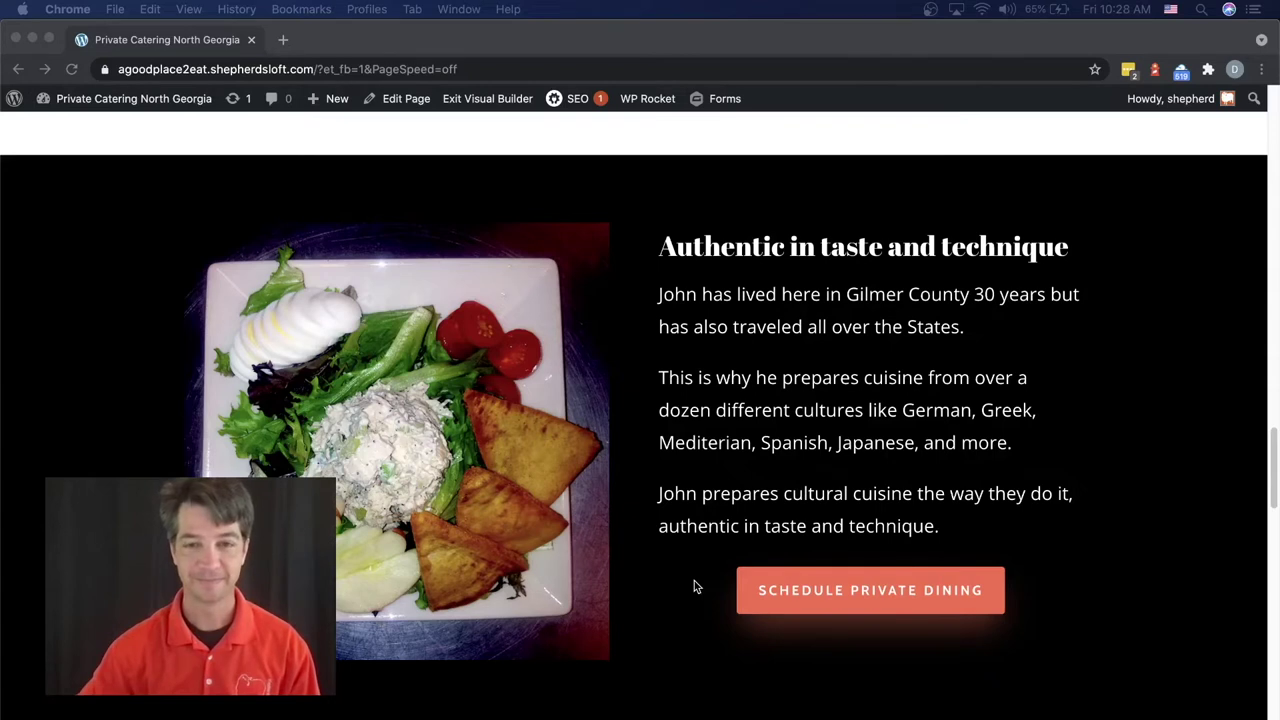
# Review the homepage sections from the hero to the FAQs, checking the copy and the scheduling buttons.
pyautogui.scroll(3, 694, 587)
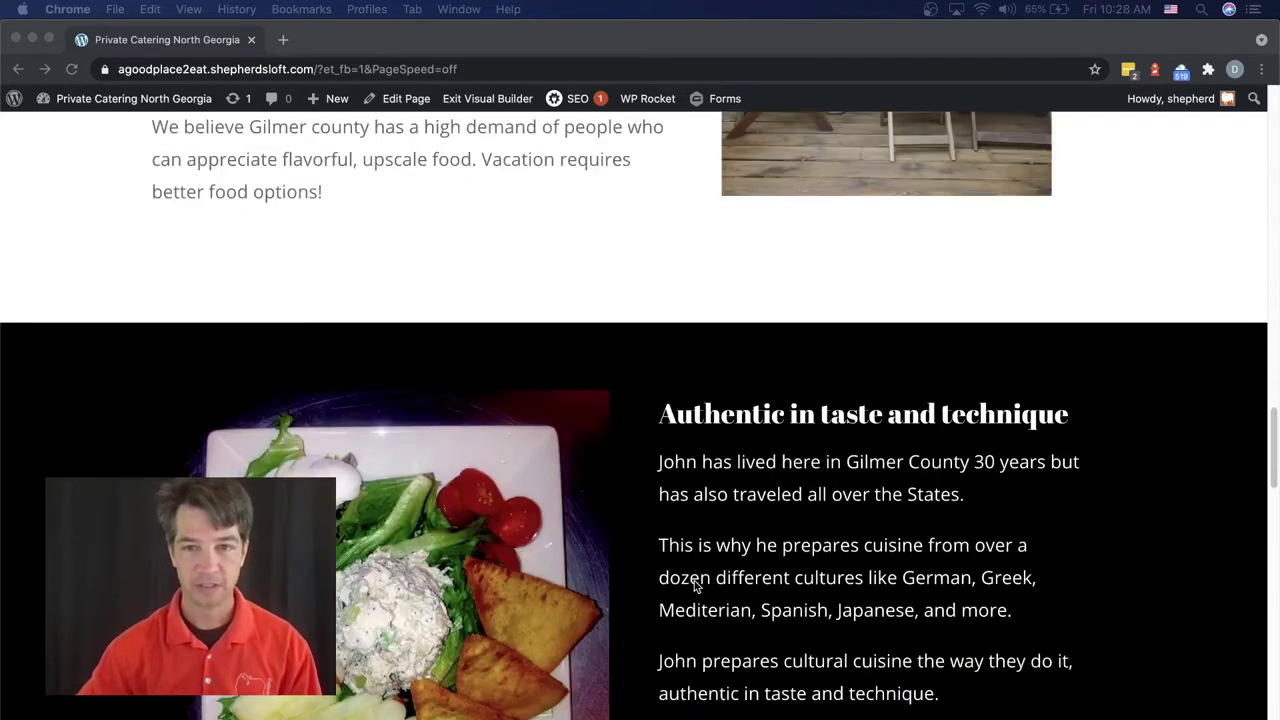
pyautogui.scroll(-3, 695, 585)
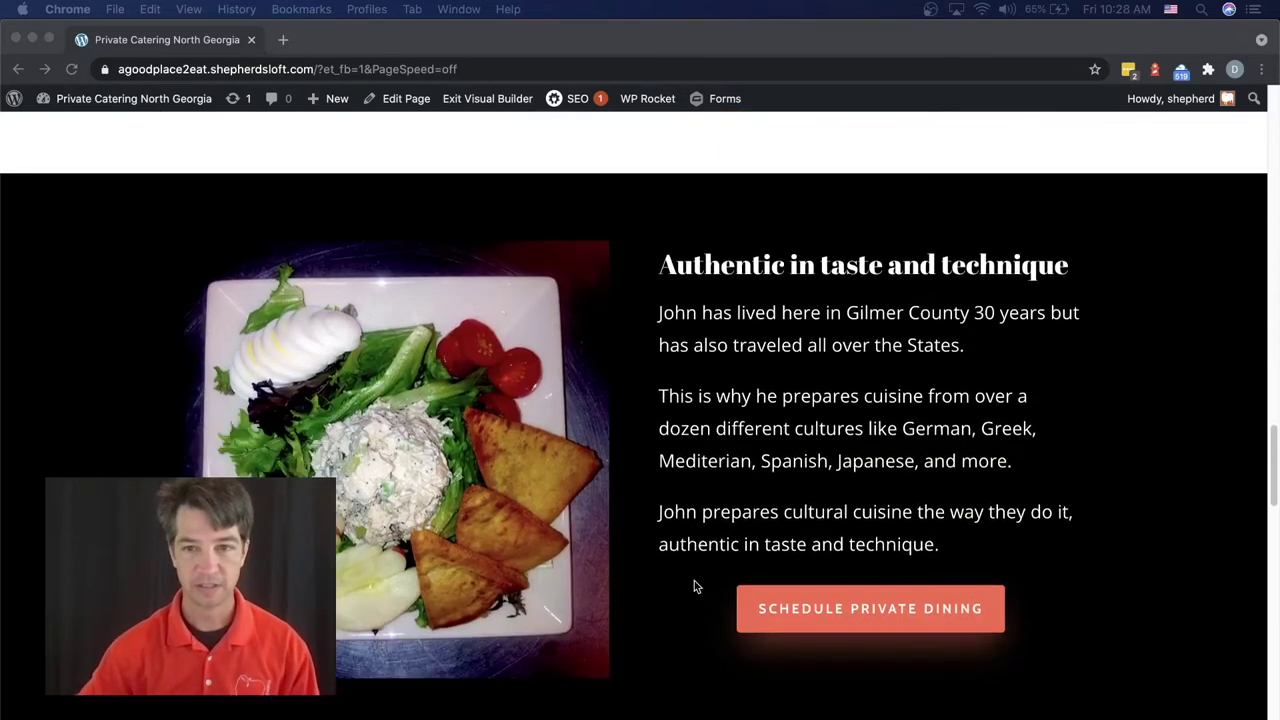
pyautogui.scroll(-4, 696, 586)
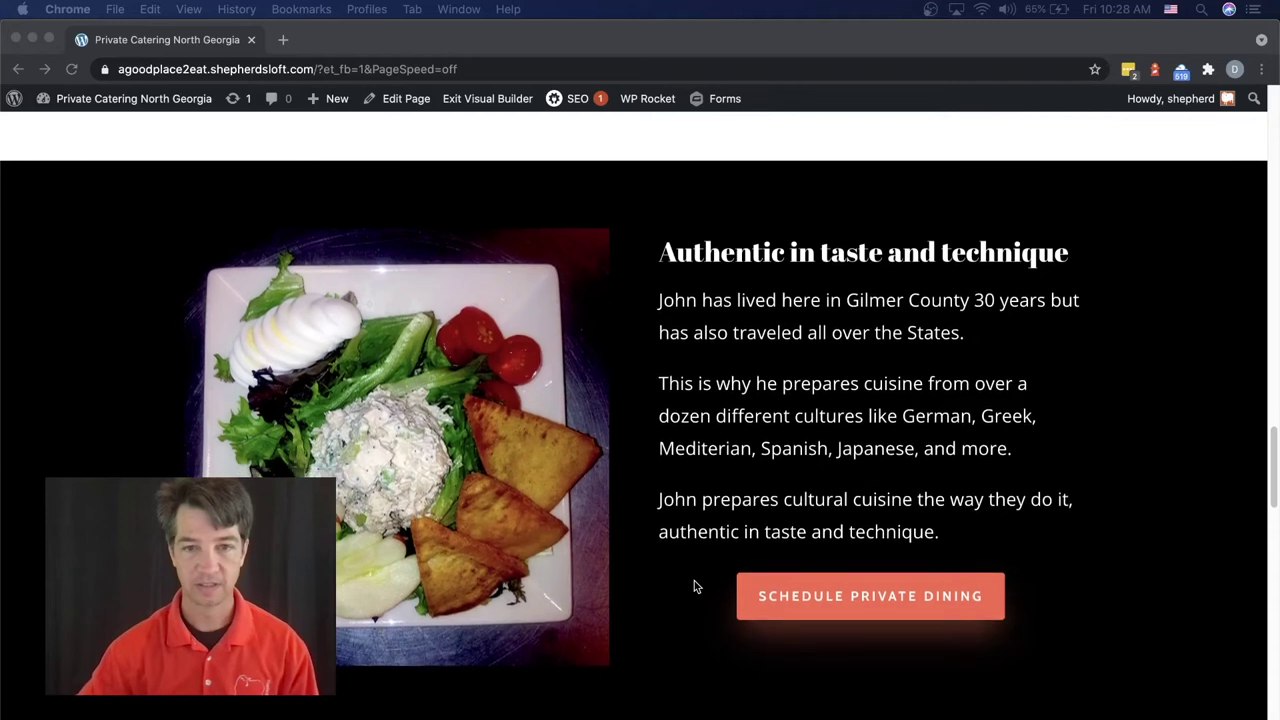
pyautogui.scroll(-3, 696, 587)
pyautogui.scroll(-7, 696, 587)
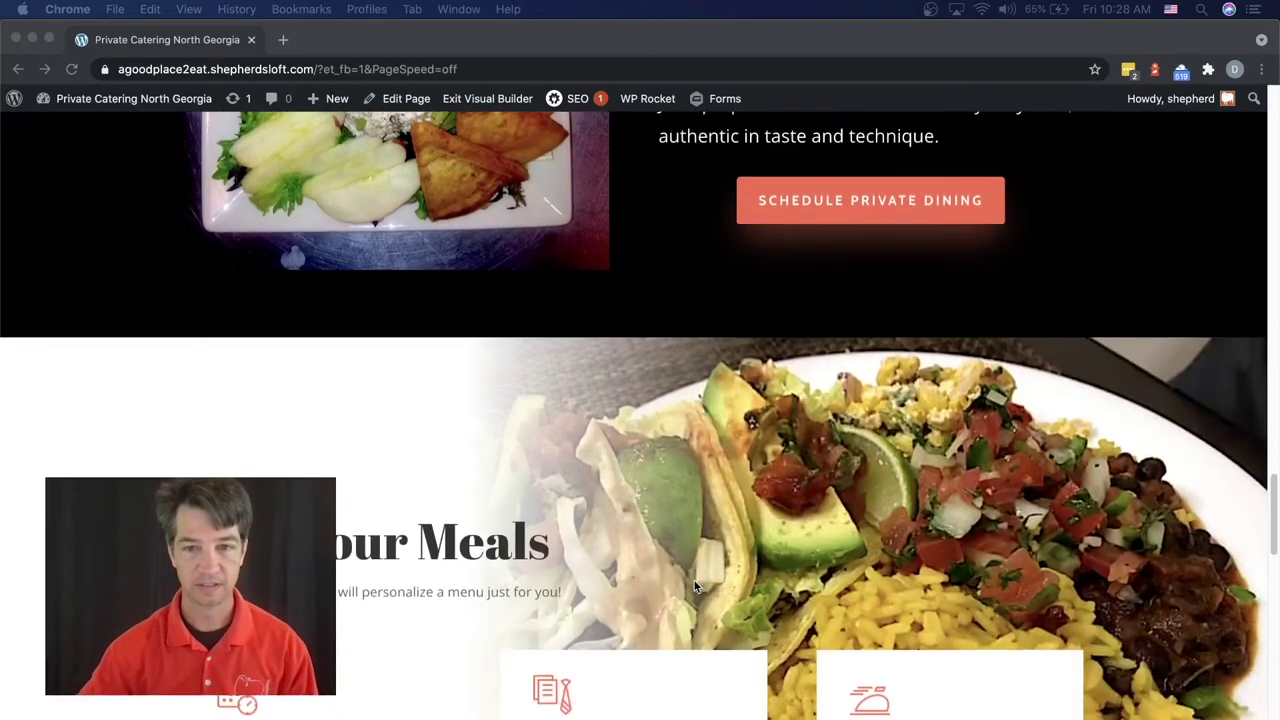
pyautogui.scroll(-13, 696, 587)
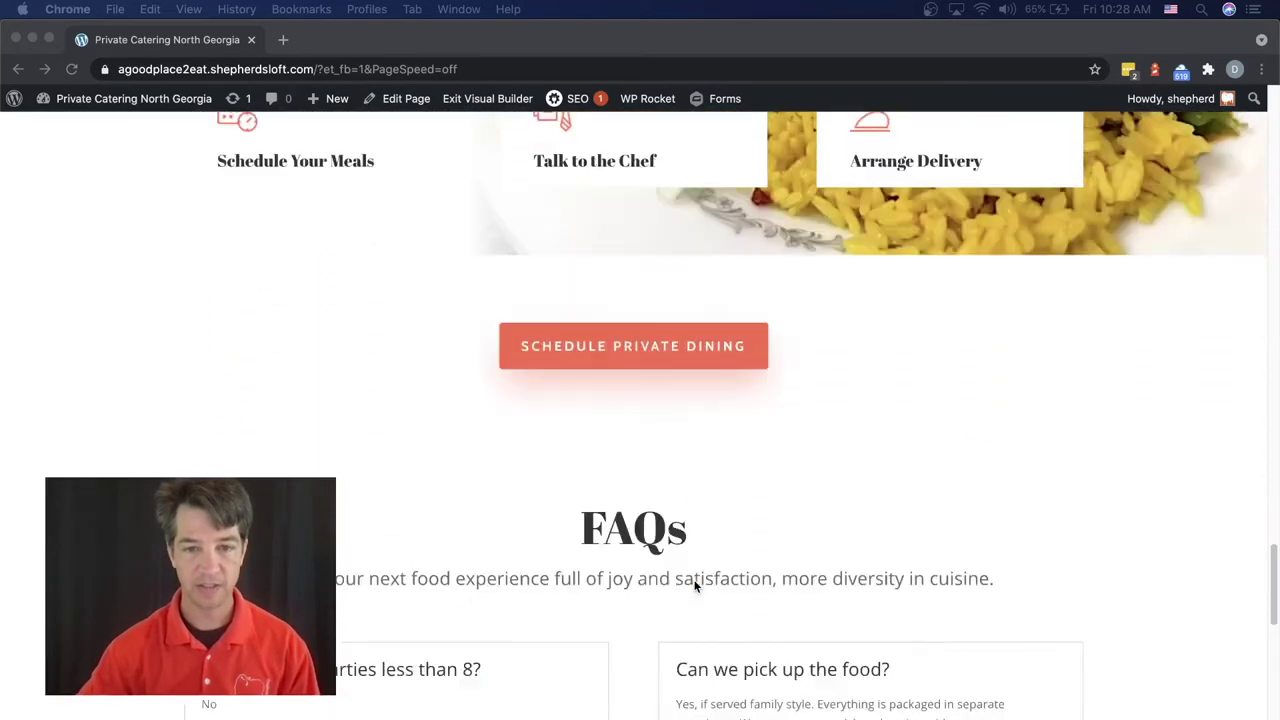
pyautogui.scroll(20, 696, 587)
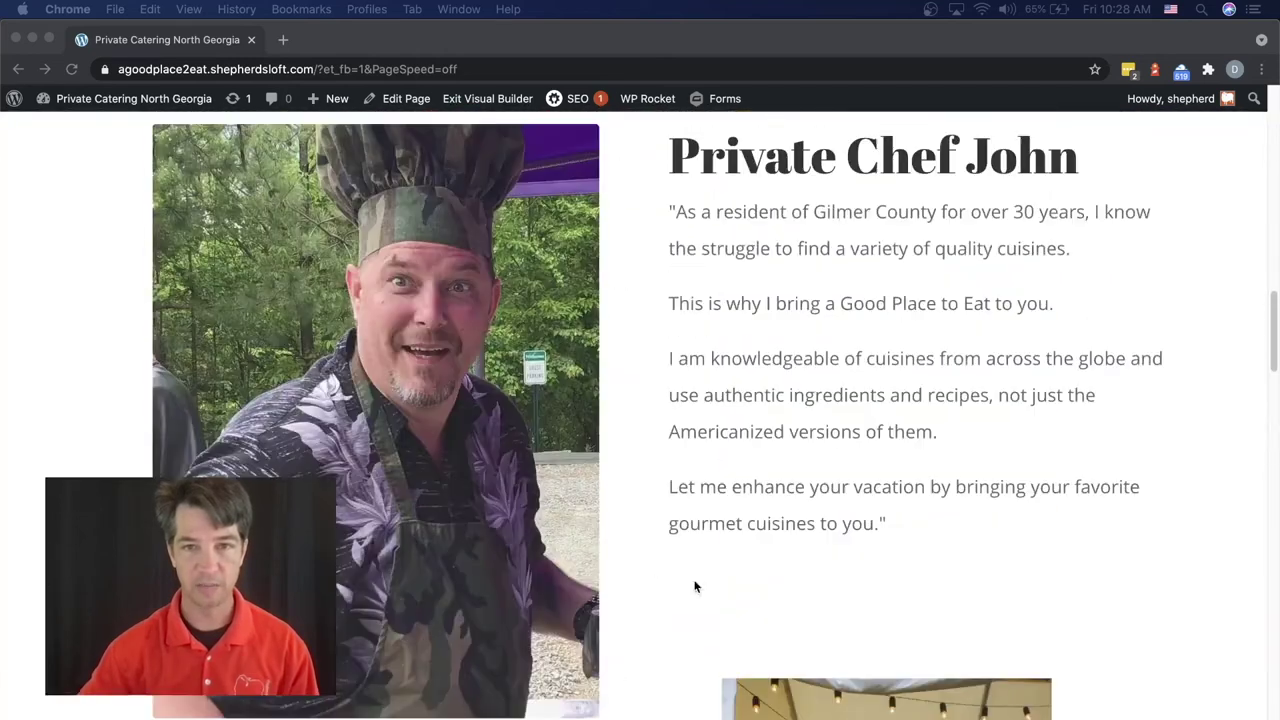
pyautogui.scroll(20, 696, 587)
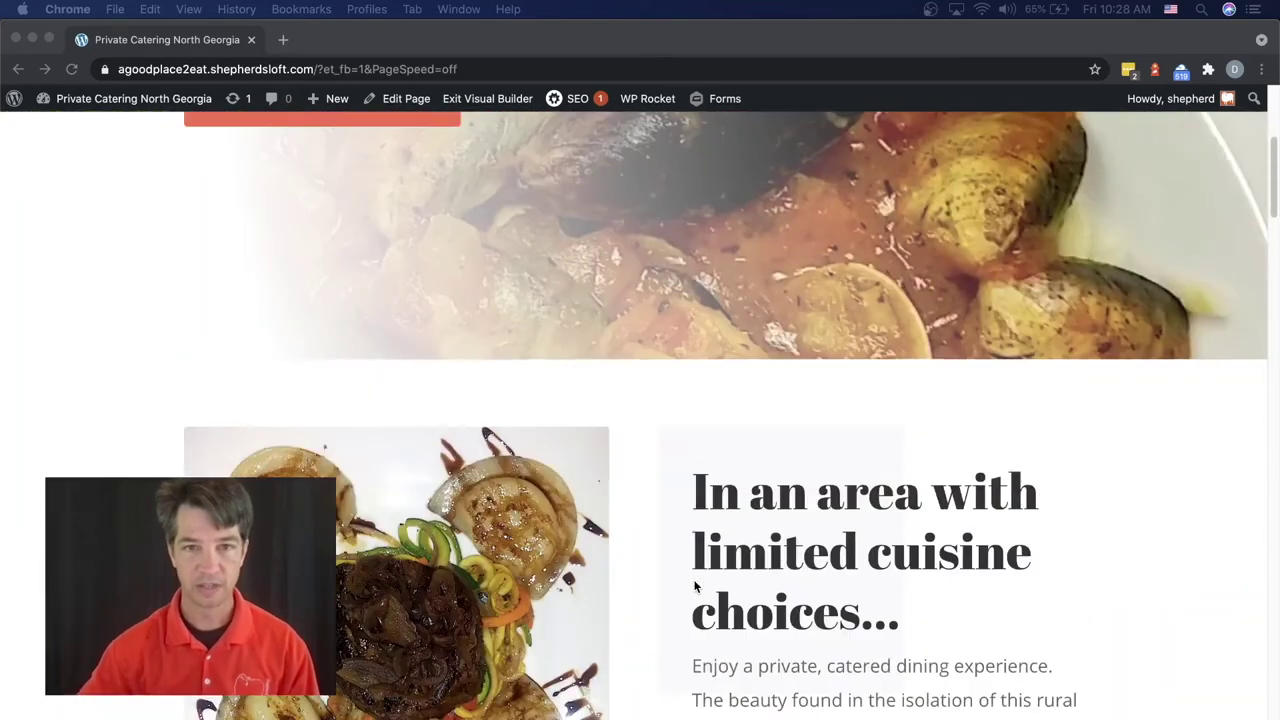
pyautogui.scroll(-14, 696, 587)
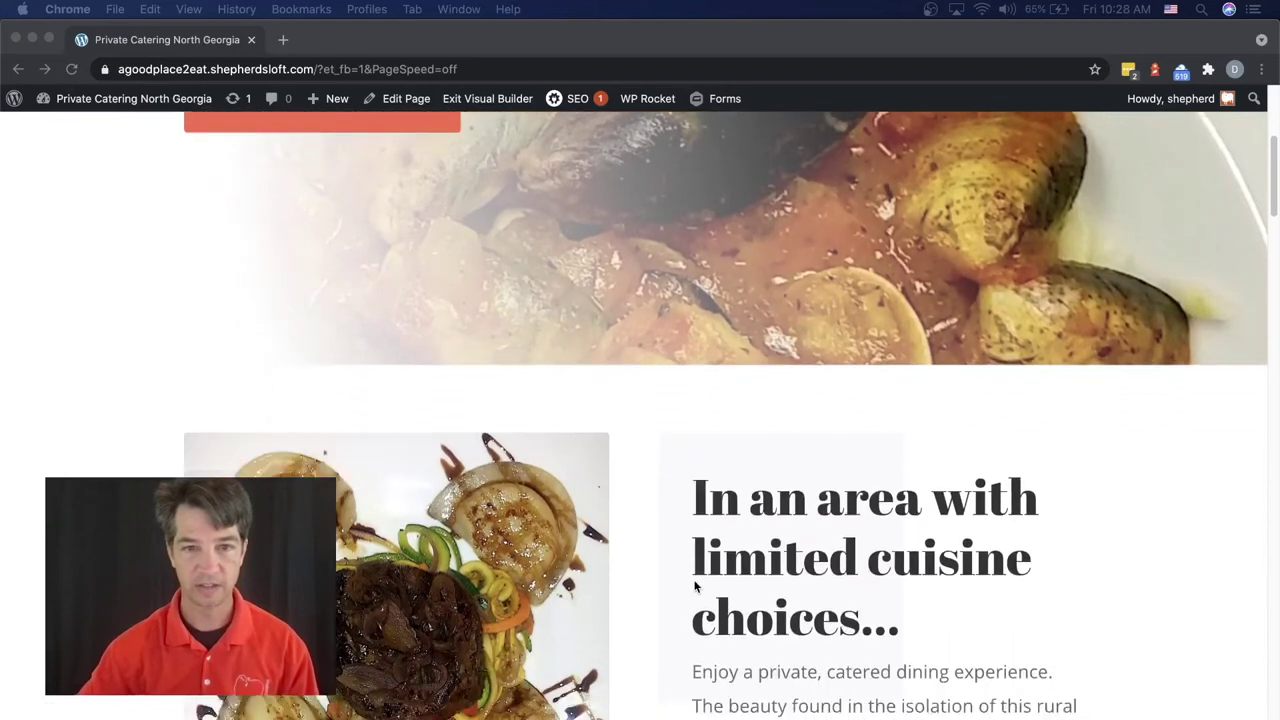
pyautogui.scroll(-14, 694, 580)
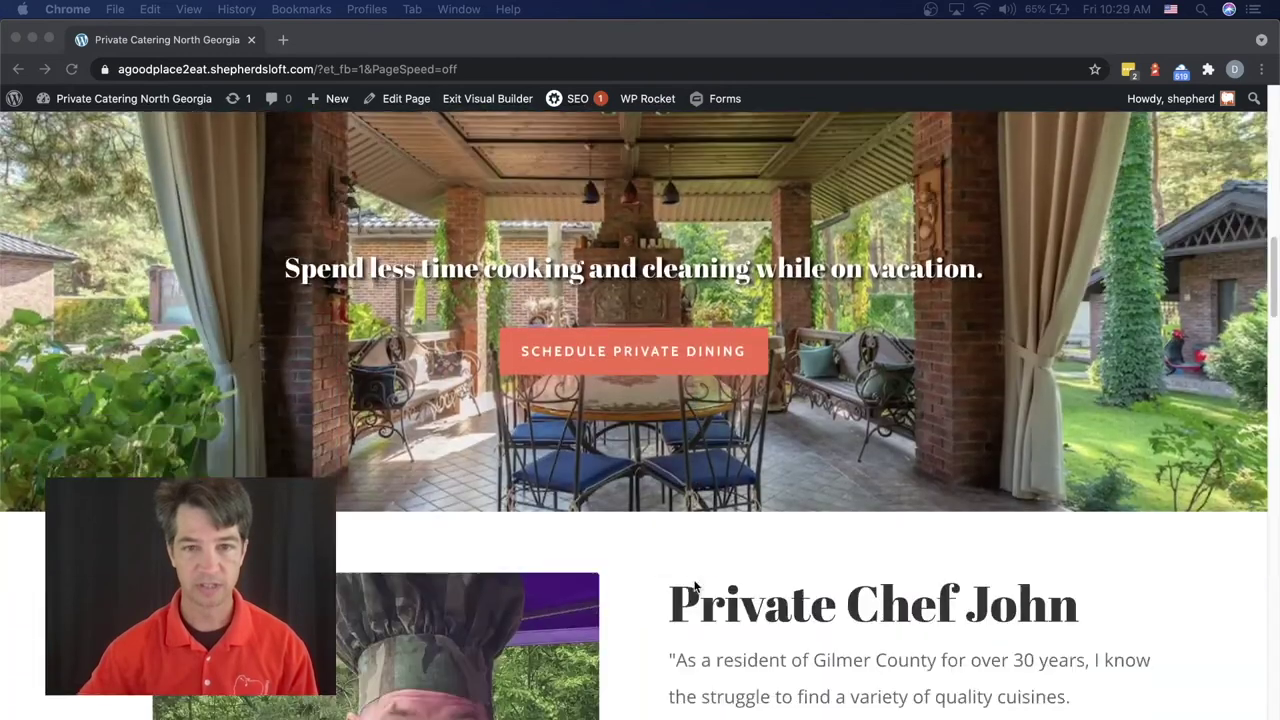
pyautogui.scroll(-20, 695, 585)
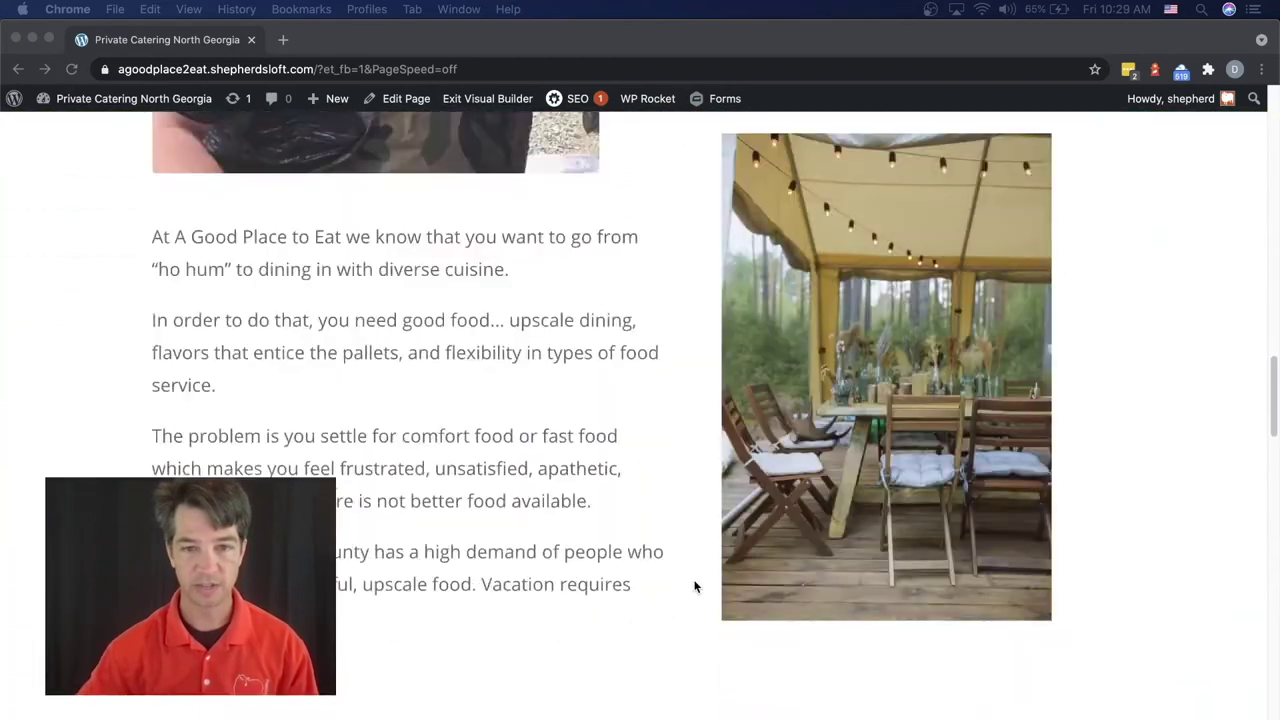
pyautogui.scroll(-6, 694, 586)
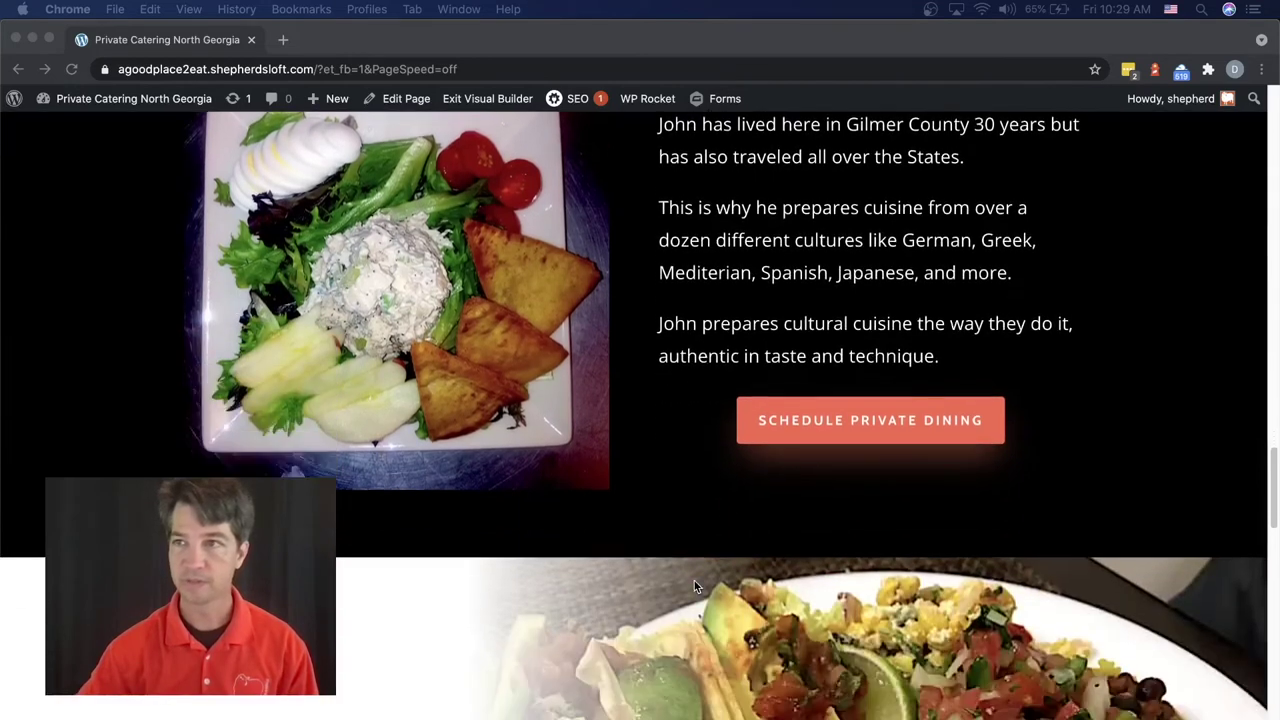
pyautogui.scroll(-14, 694, 586)
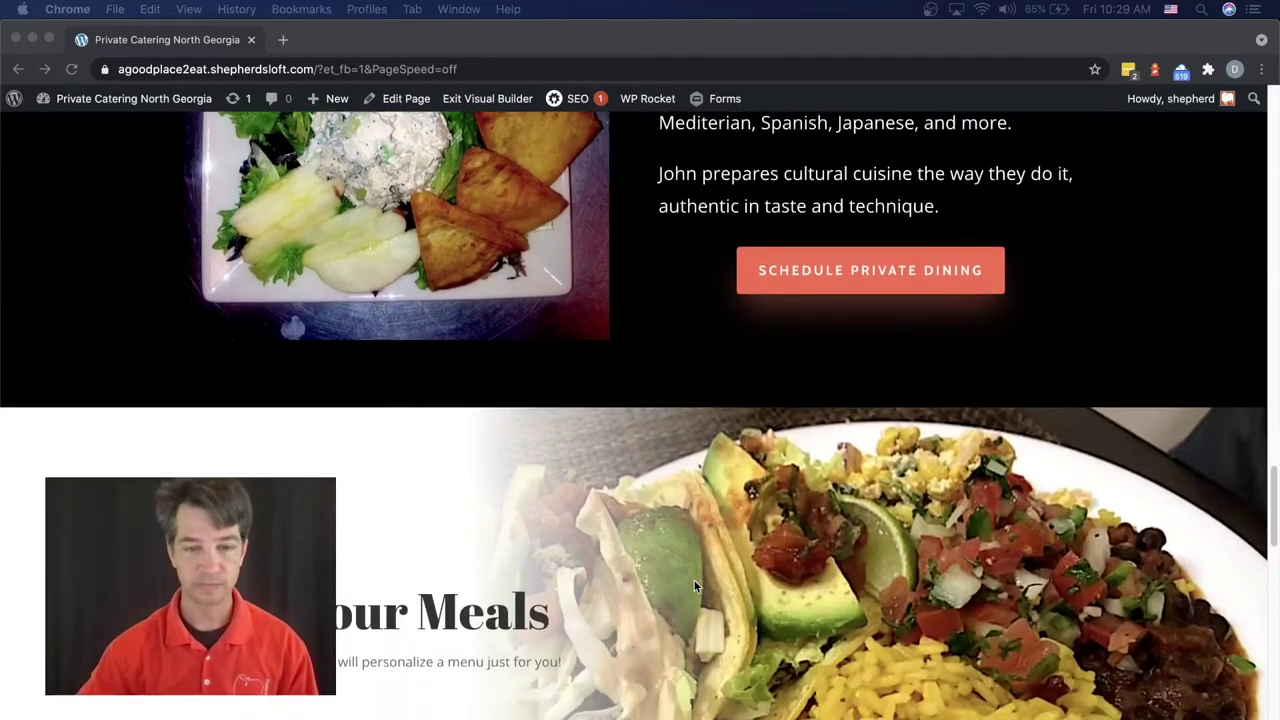
# Replace the word "like" with "including" before the list of cultures in the black section's text.
pyautogui.scroll(14, 720, 483)
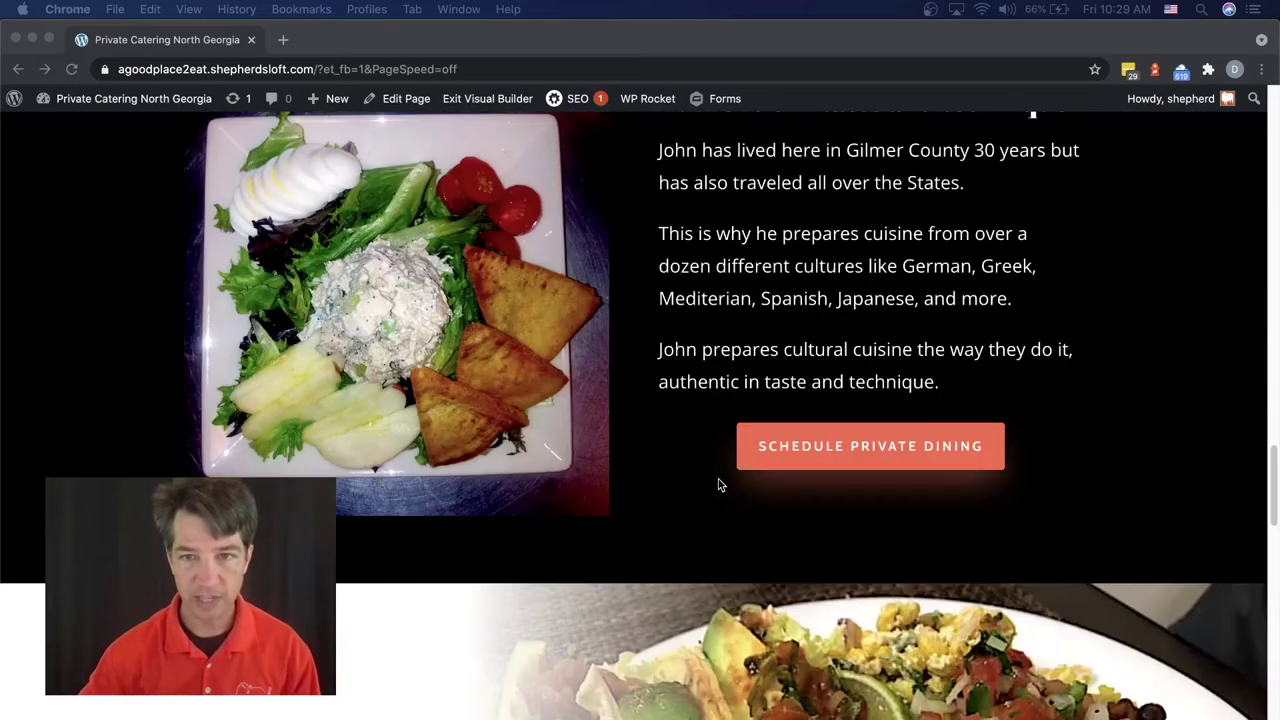
pyautogui.scroll(1, 717, 485)
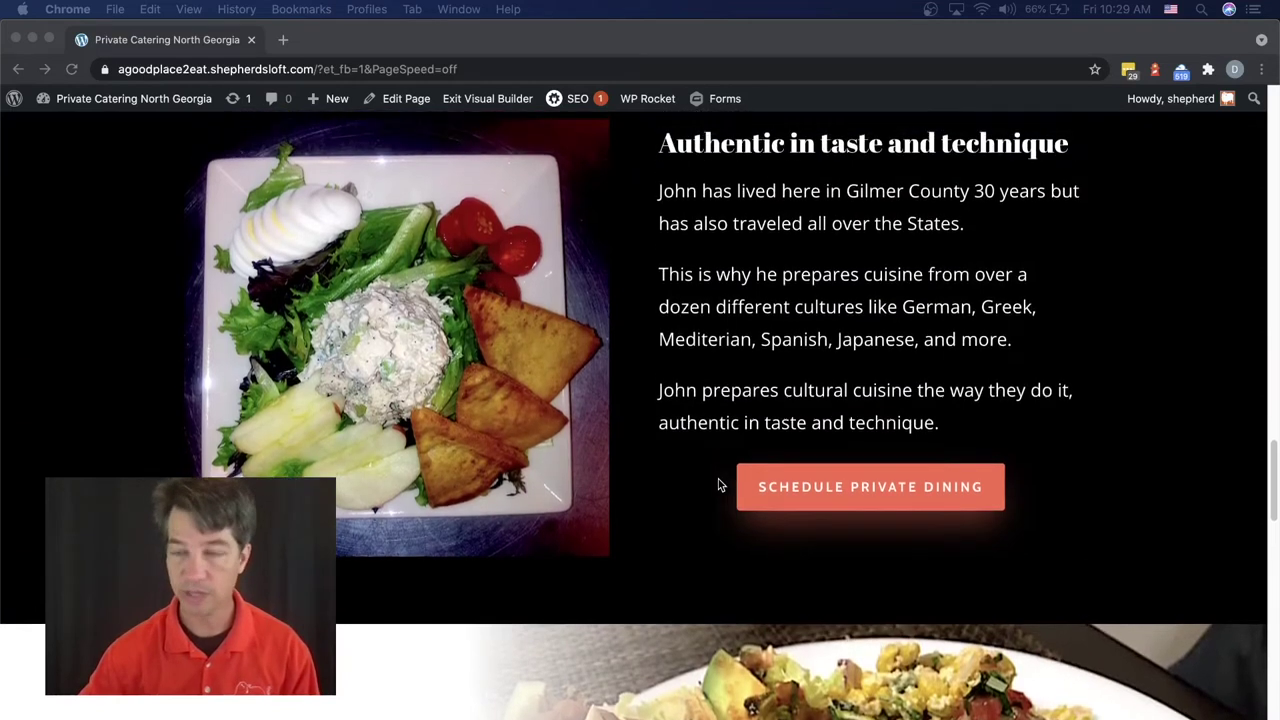
pyautogui.doubleClick(882, 308)
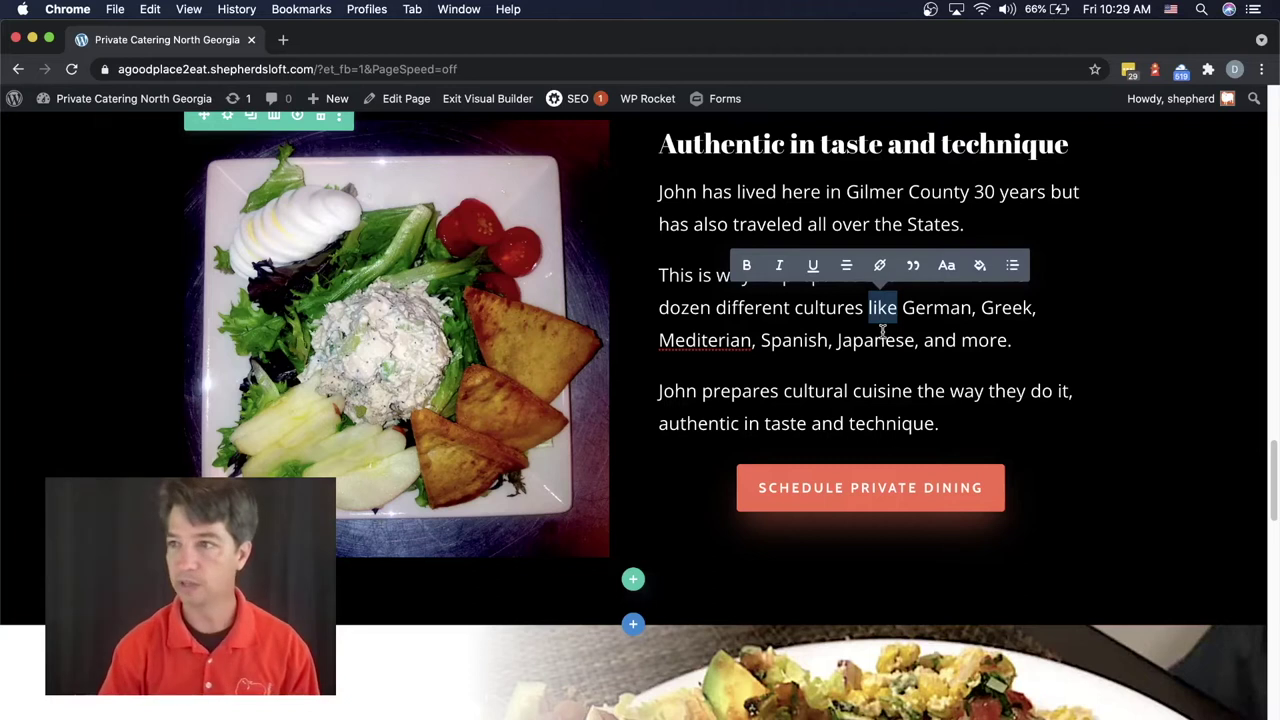
pyautogui.write('including')
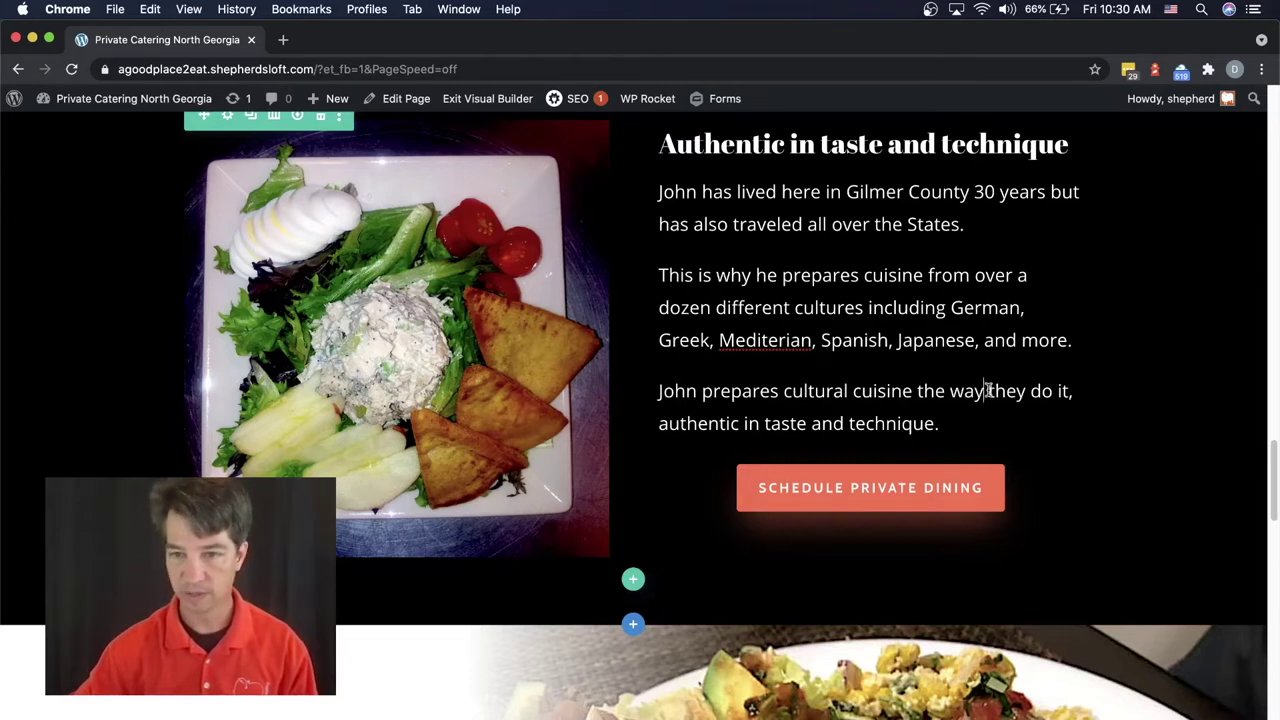
# Replace "they do it" with "it was meant to be" in the black section's last paragraph.
pyautogui.moveTo(987, 391); pyautogui.dragTo(1068, 391)
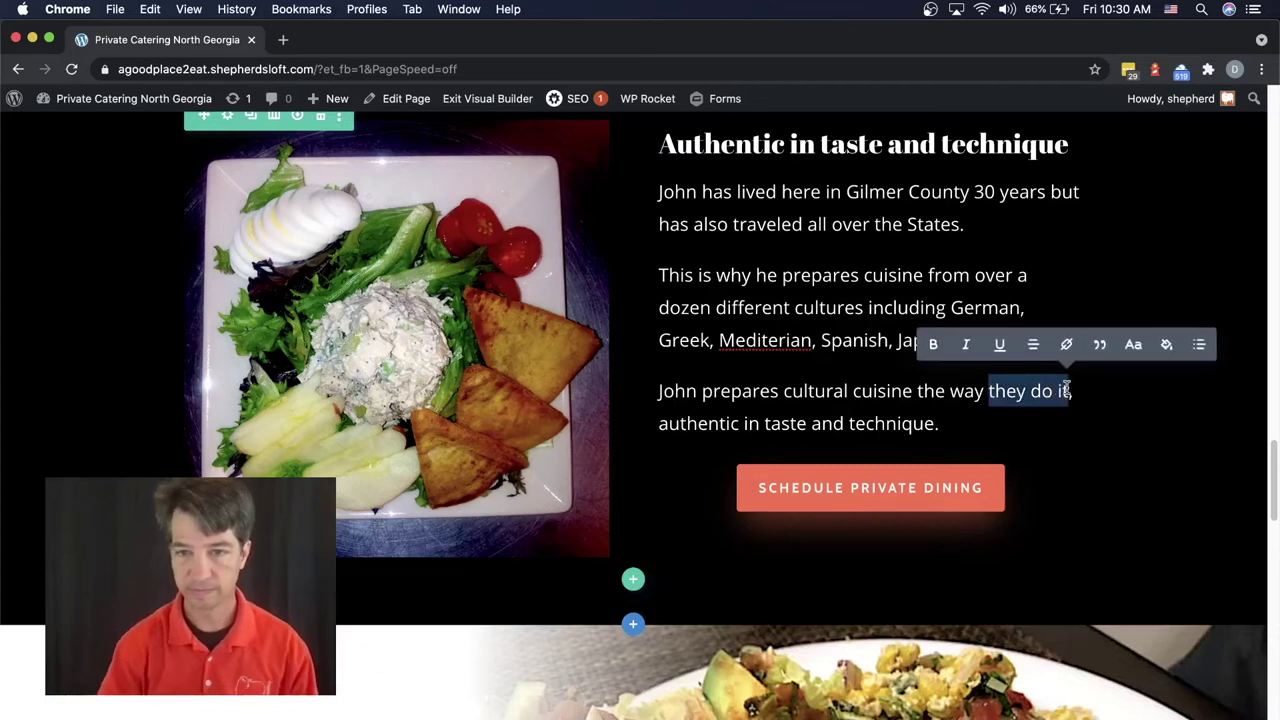
pyautogui.write('it was ment to')
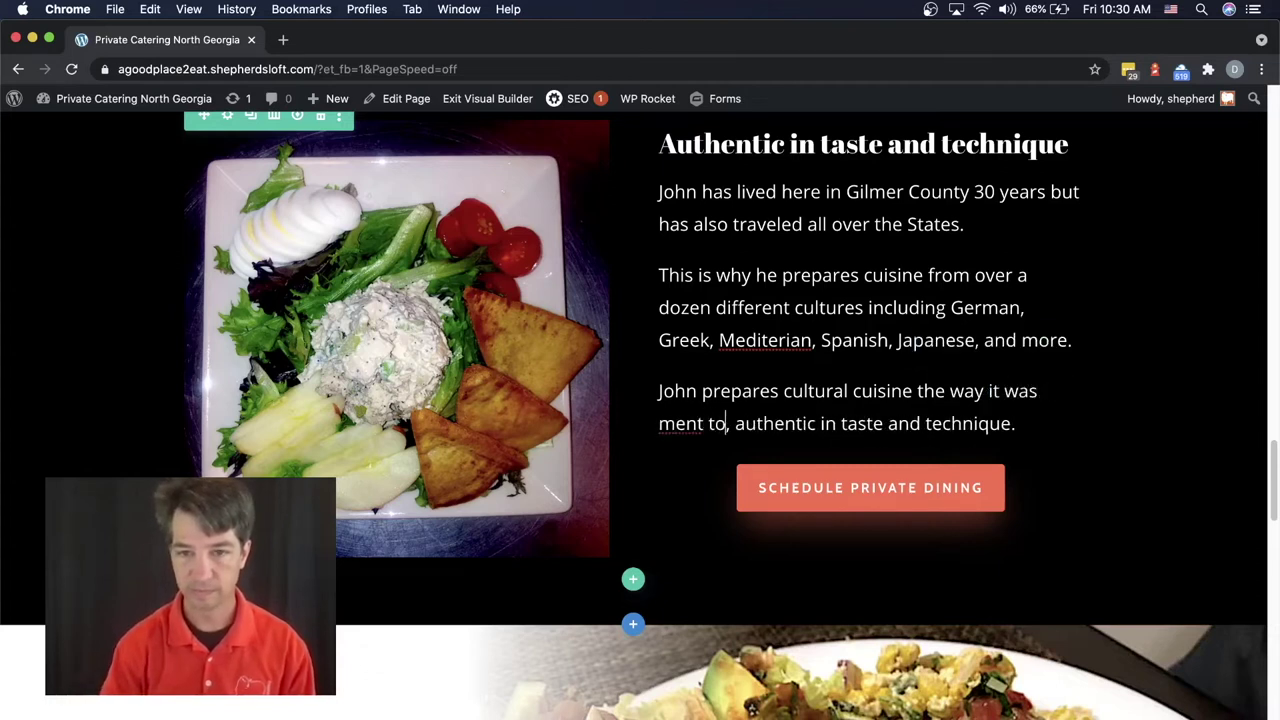
pyautogui.write(' be')
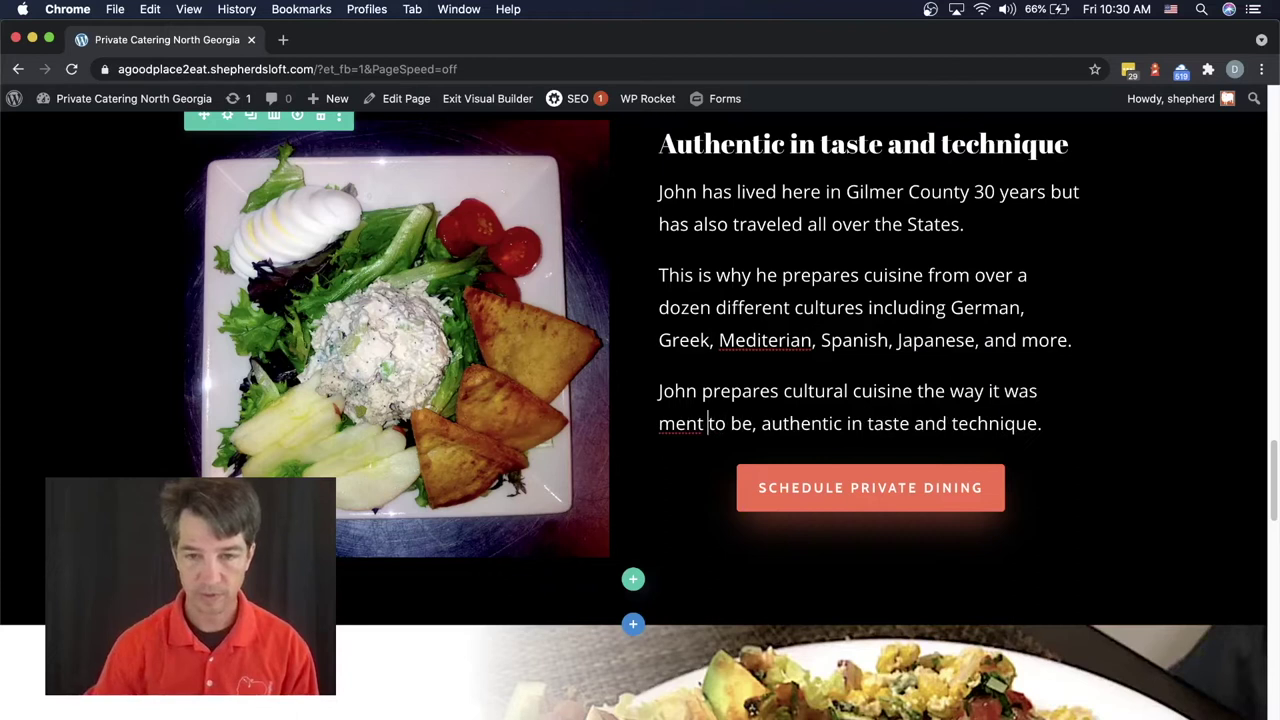
pyautogui.write('a')
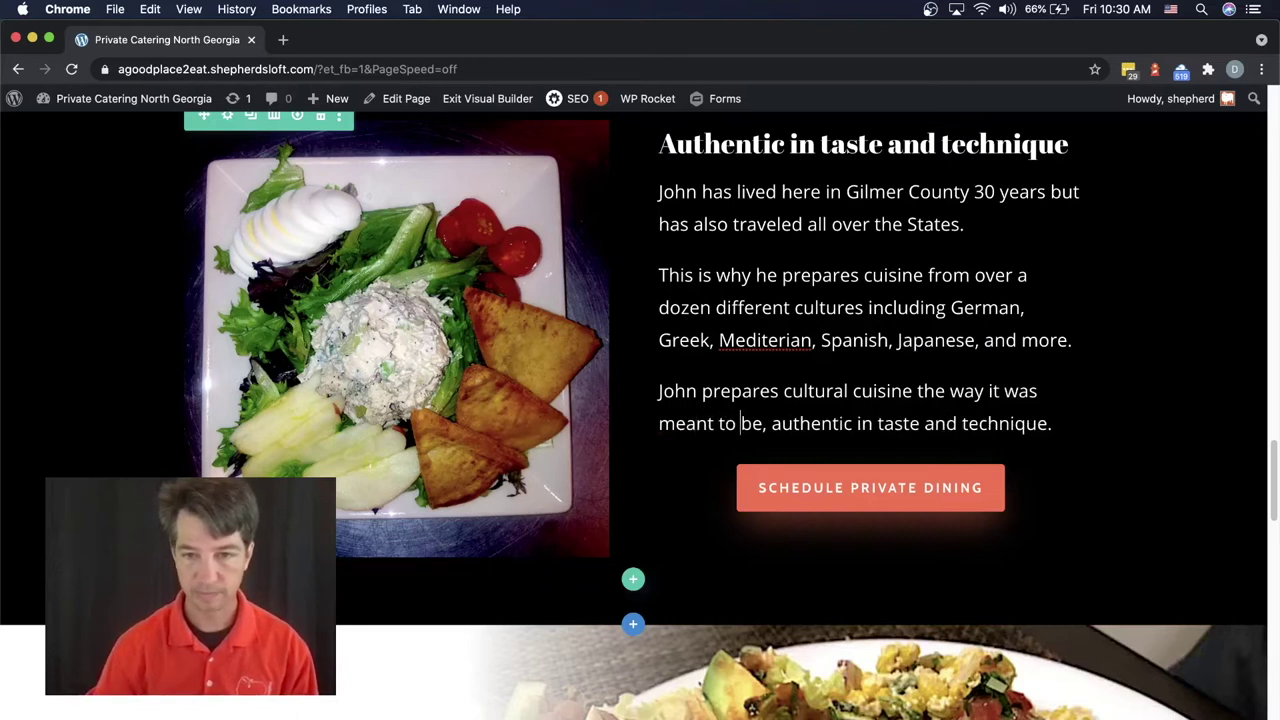
# Reword the end of the black section's last paragraph to read "in both authentic taste and technique", without the comma.
pyautogui.write(' in b')
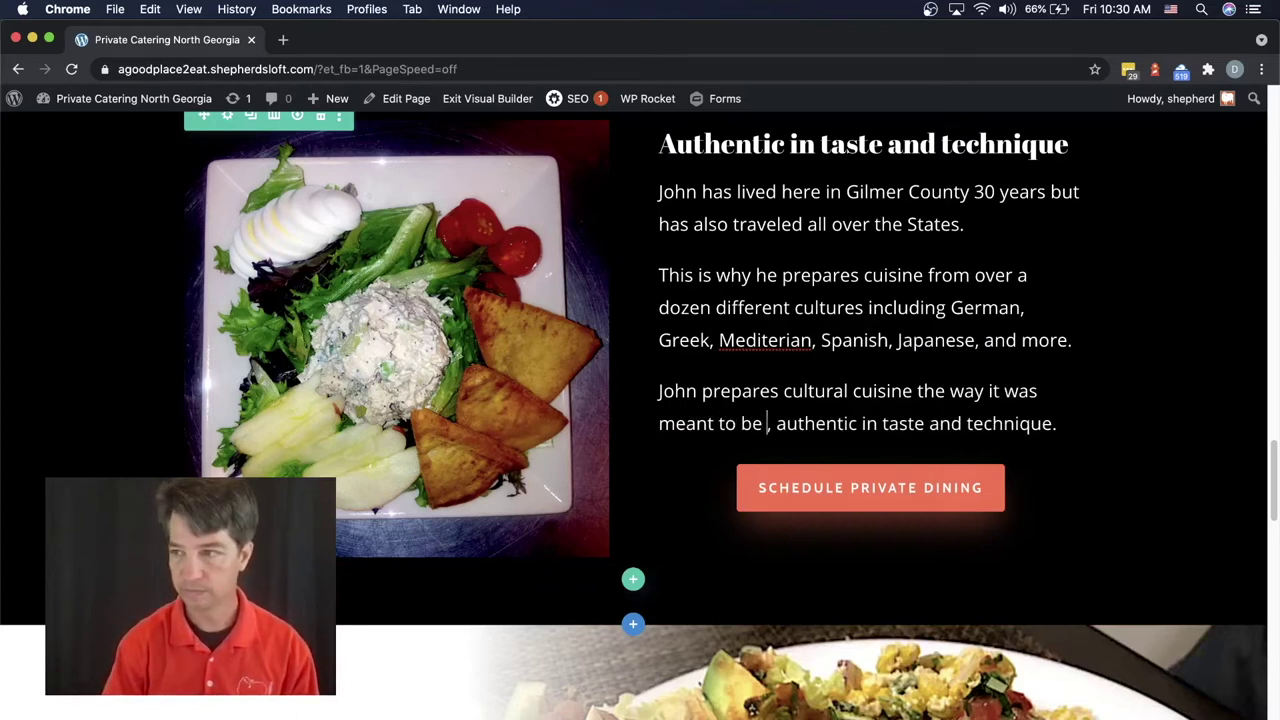
pyautogui.write('oth')
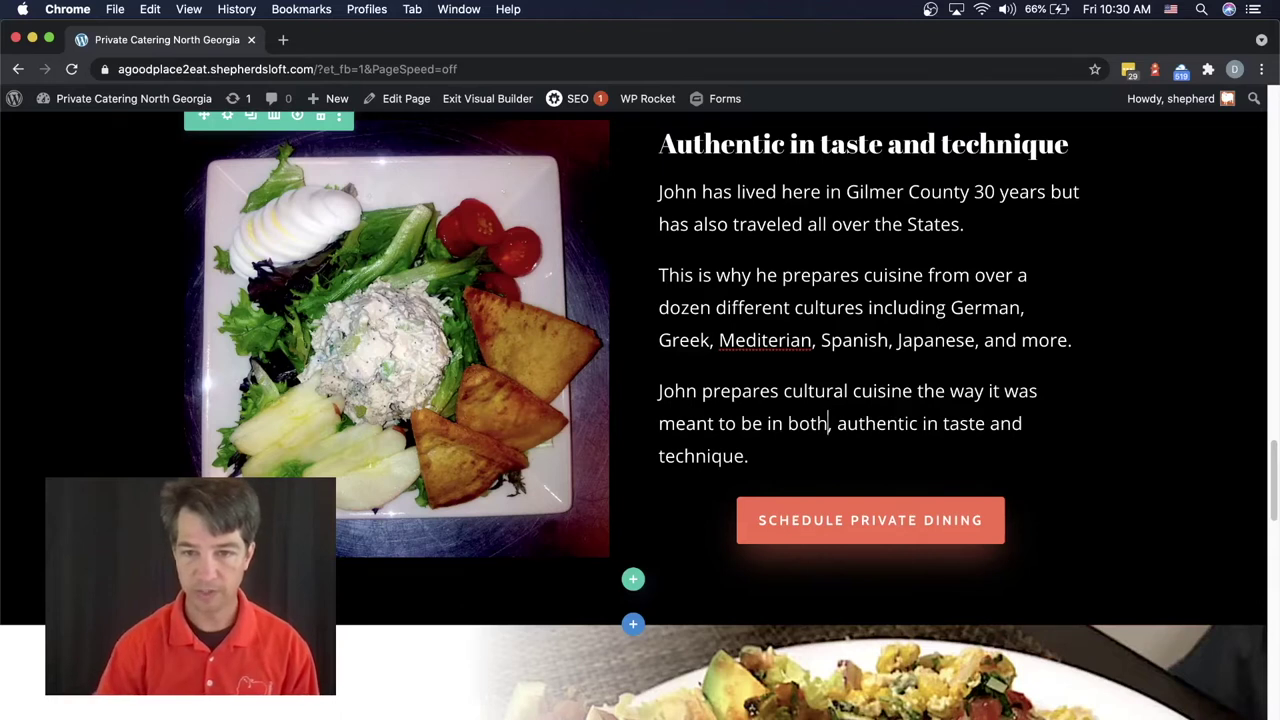
pyautogui.press('Delete')
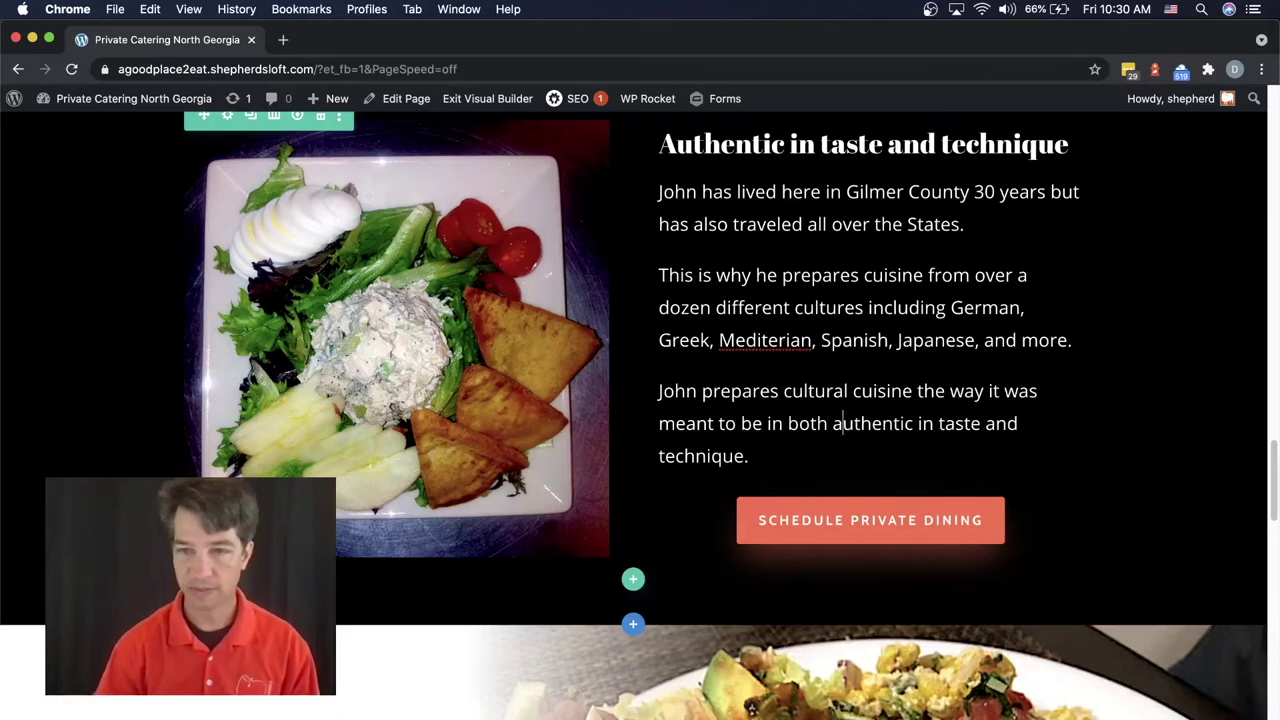
pyautogui.press('Right')
pyautogui.press('Right')
pyautogui.press('Right')
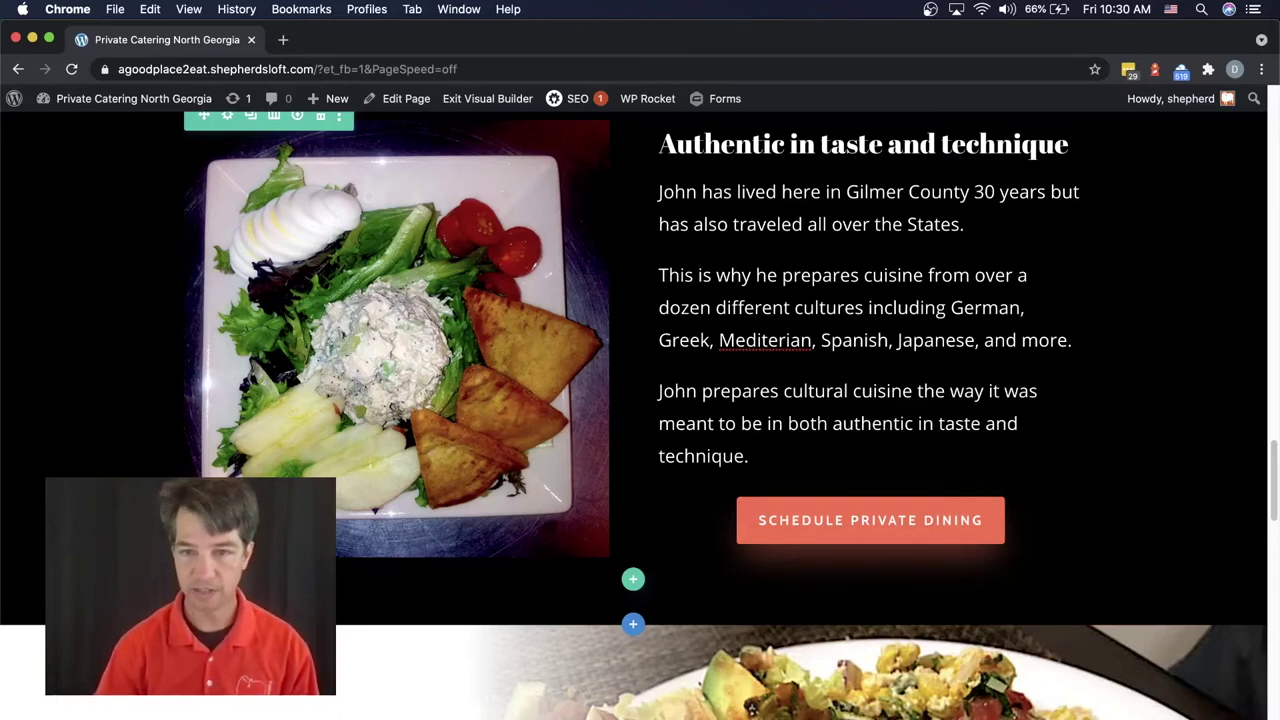
pyautogui.press('Delete')
pyautogui.press('Delete')
pyautogui.press('Delete')
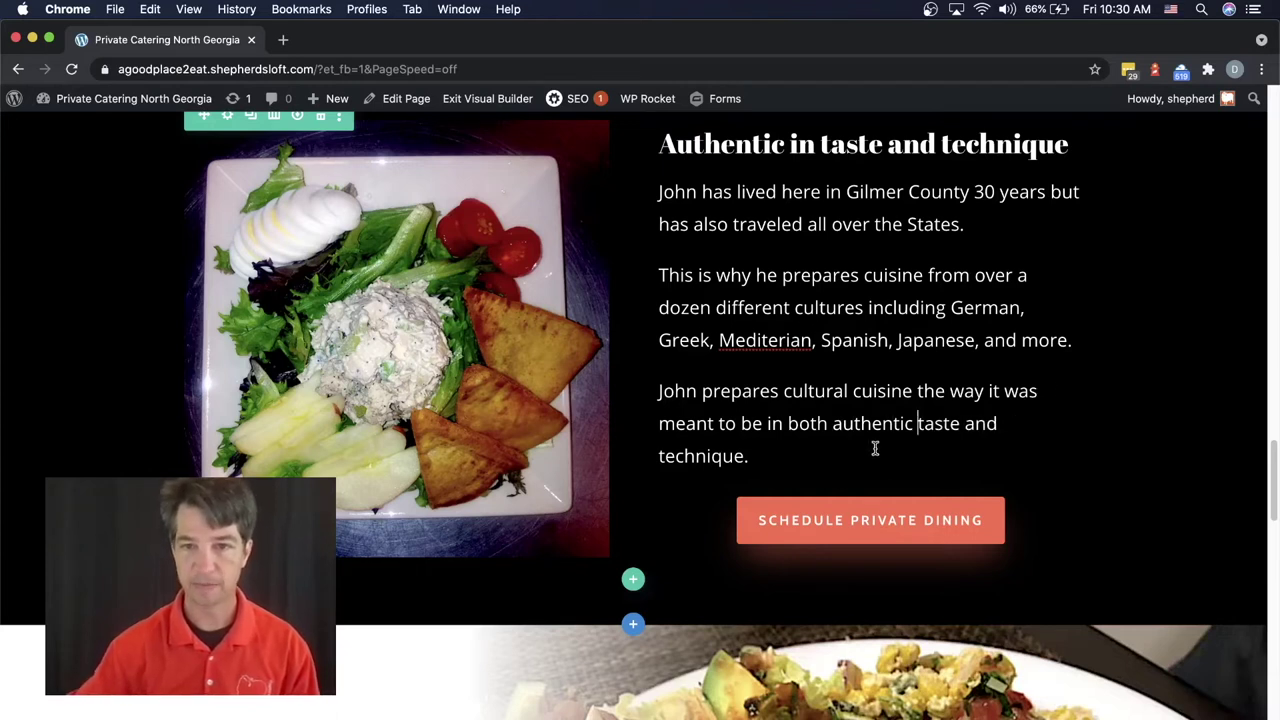
pyautogui.doubleClick(757, 340)
pyautogui.click(790, 340)
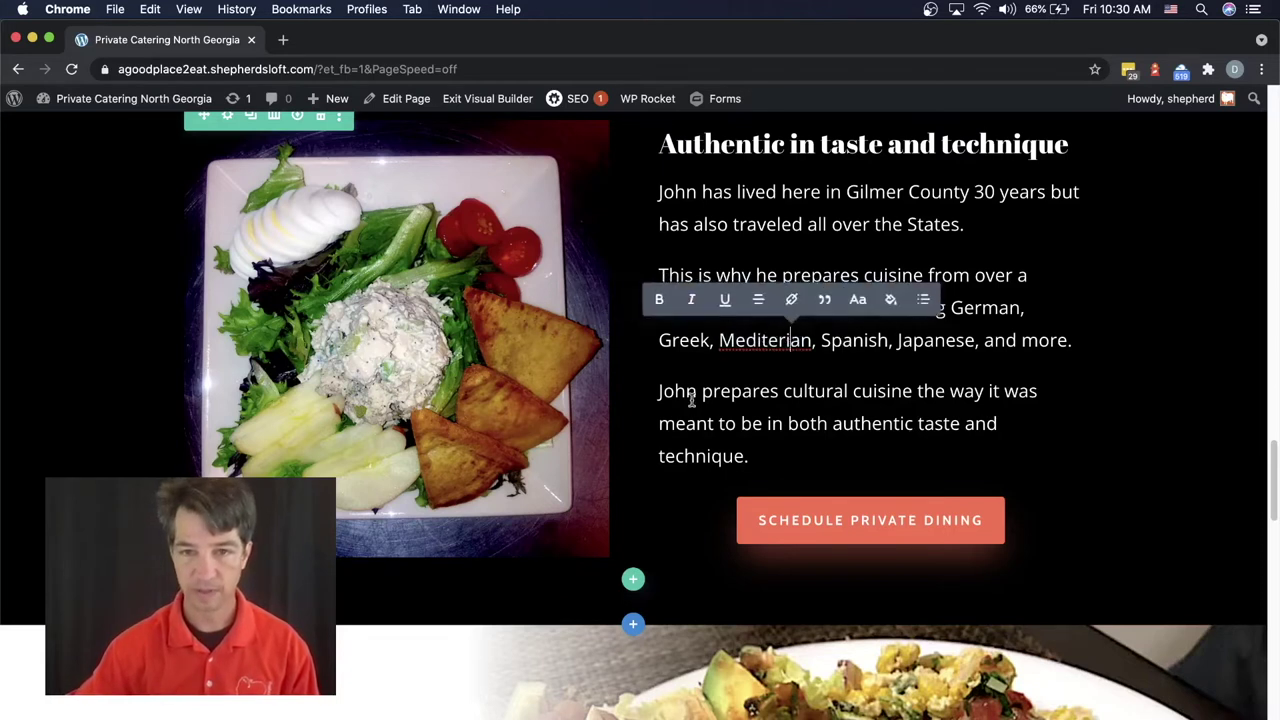
pyautogui.click(1147, 371)
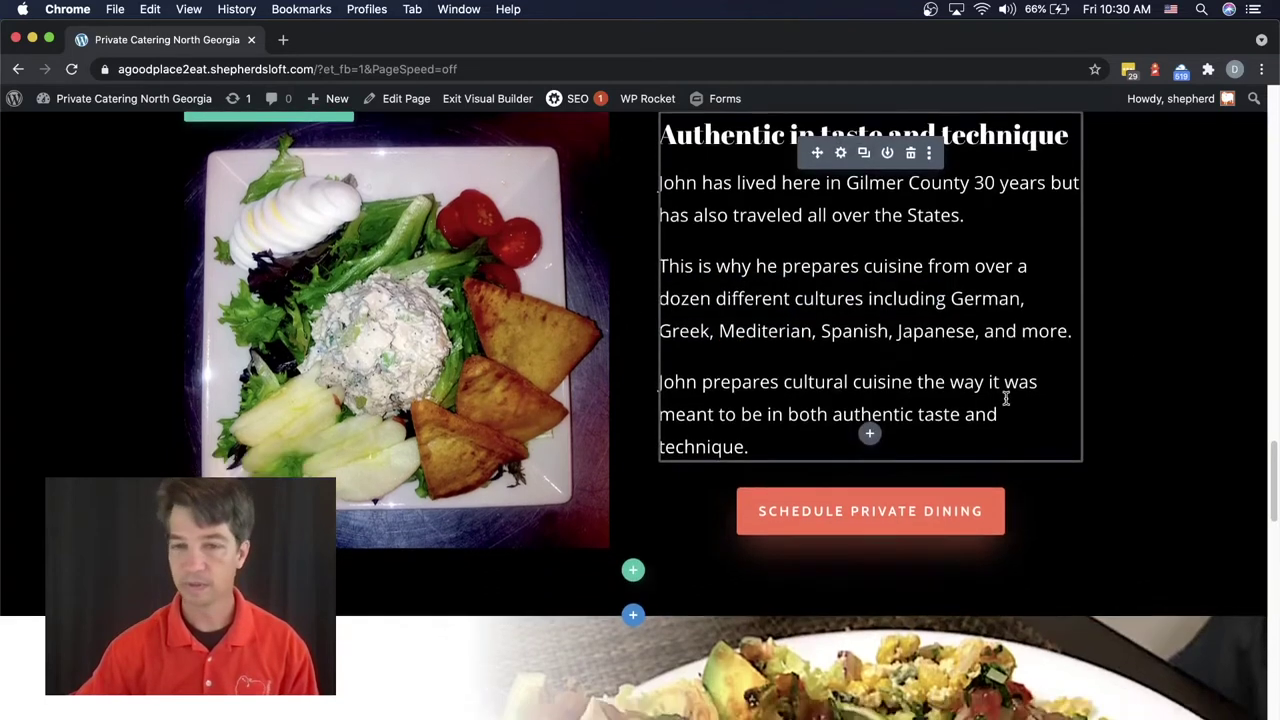
# Change the meal-planning section's heading to "Plan Private Dining" by replacing "Your Meals".
pyautogui.scroll(-7, 1006, 399)
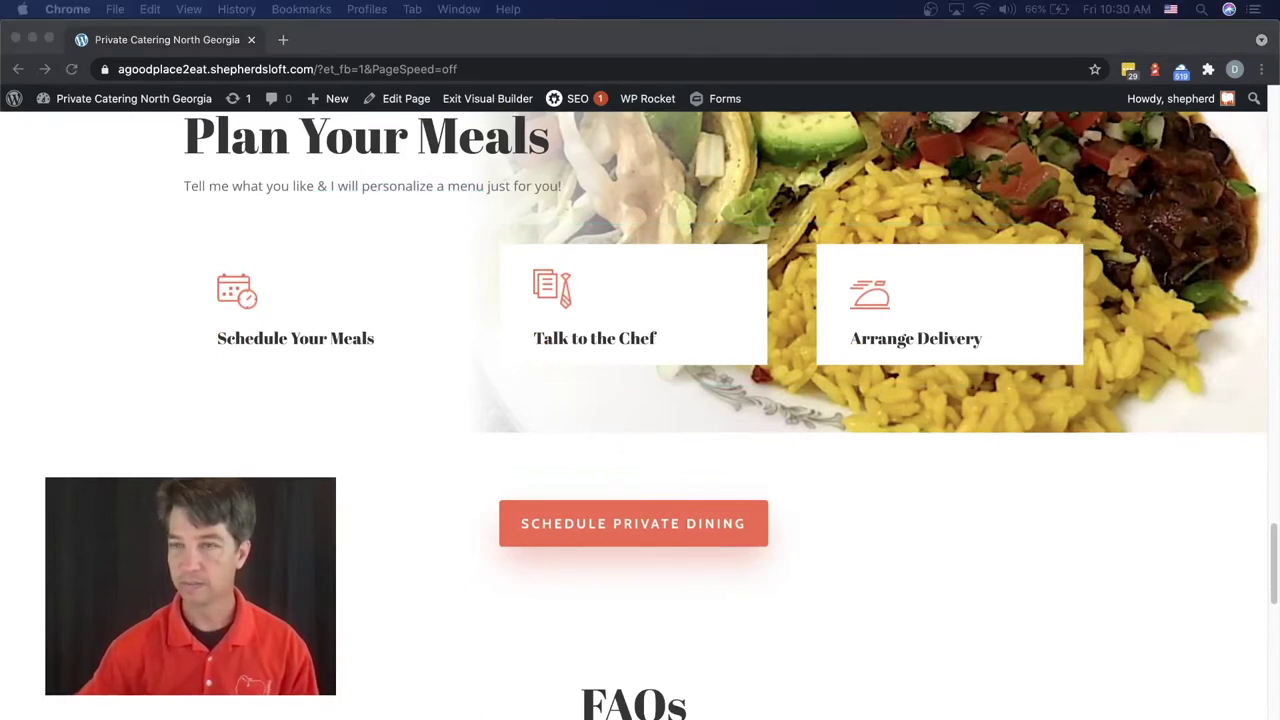
pyautogui.scroll(3, 604, 509)
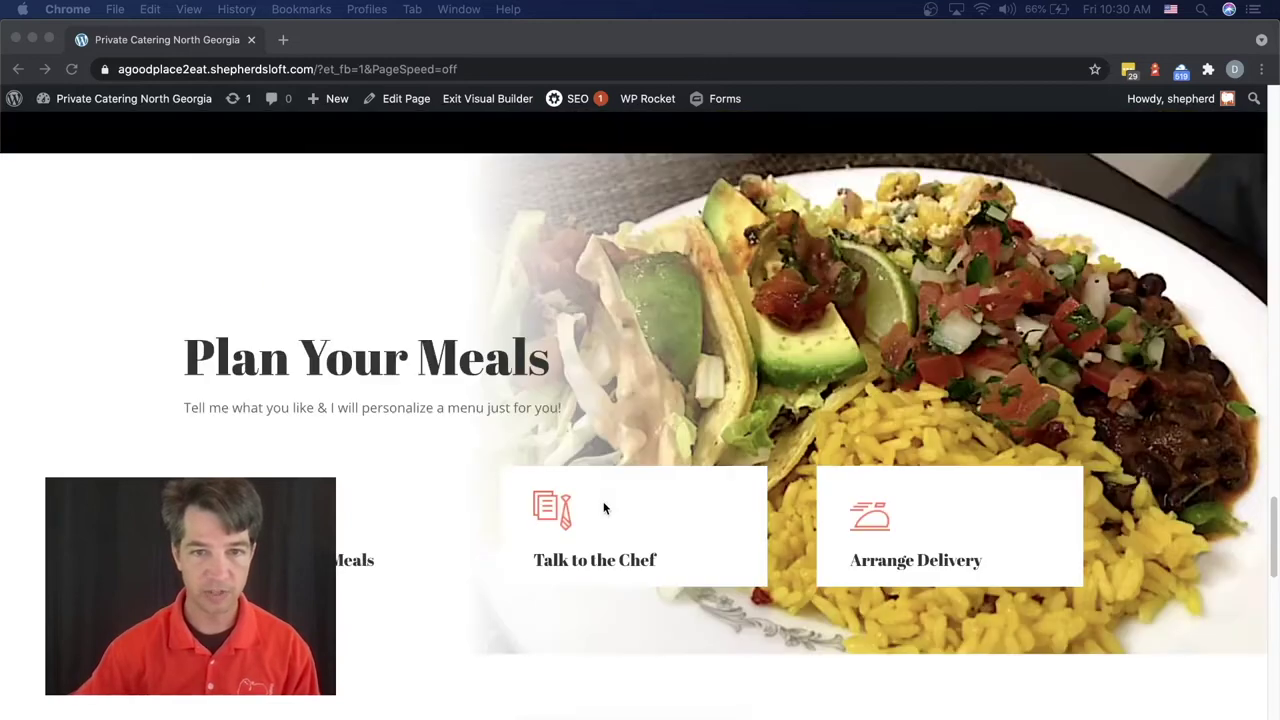
pyautogui.click(350, 368)
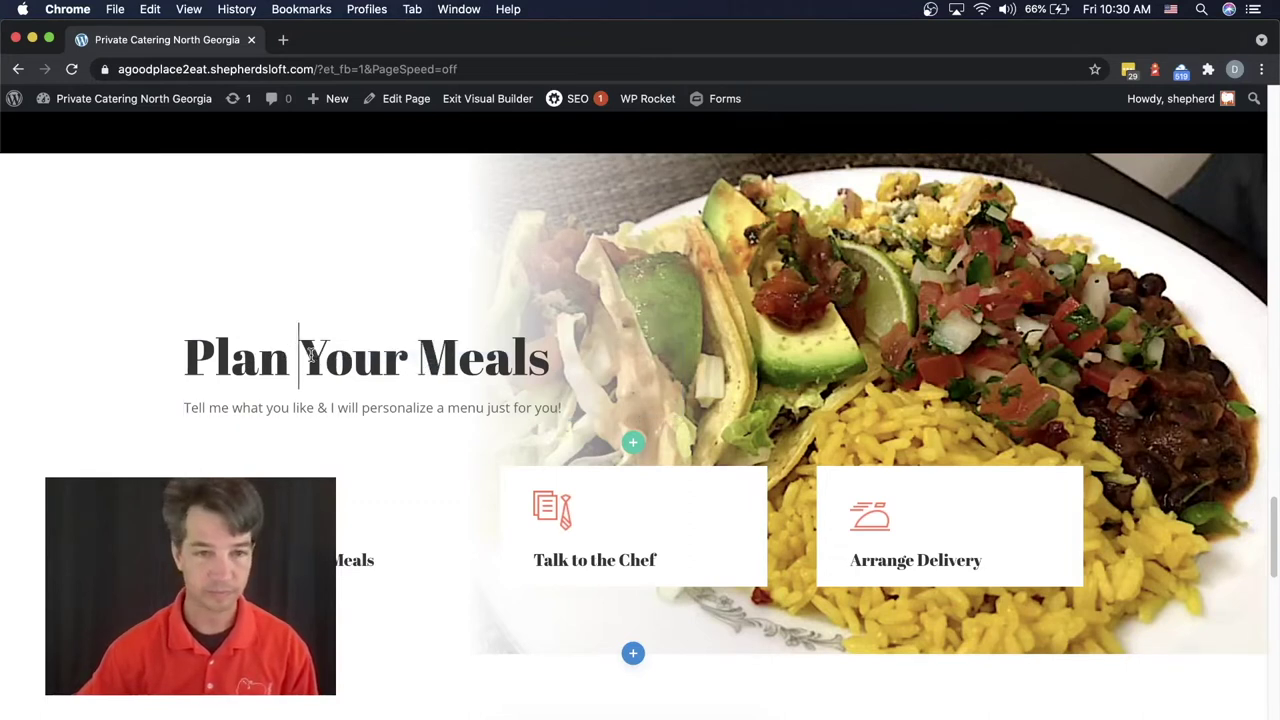
pyautogui.moveTo(308, 356); pyautogui.dragTo(546, 357)
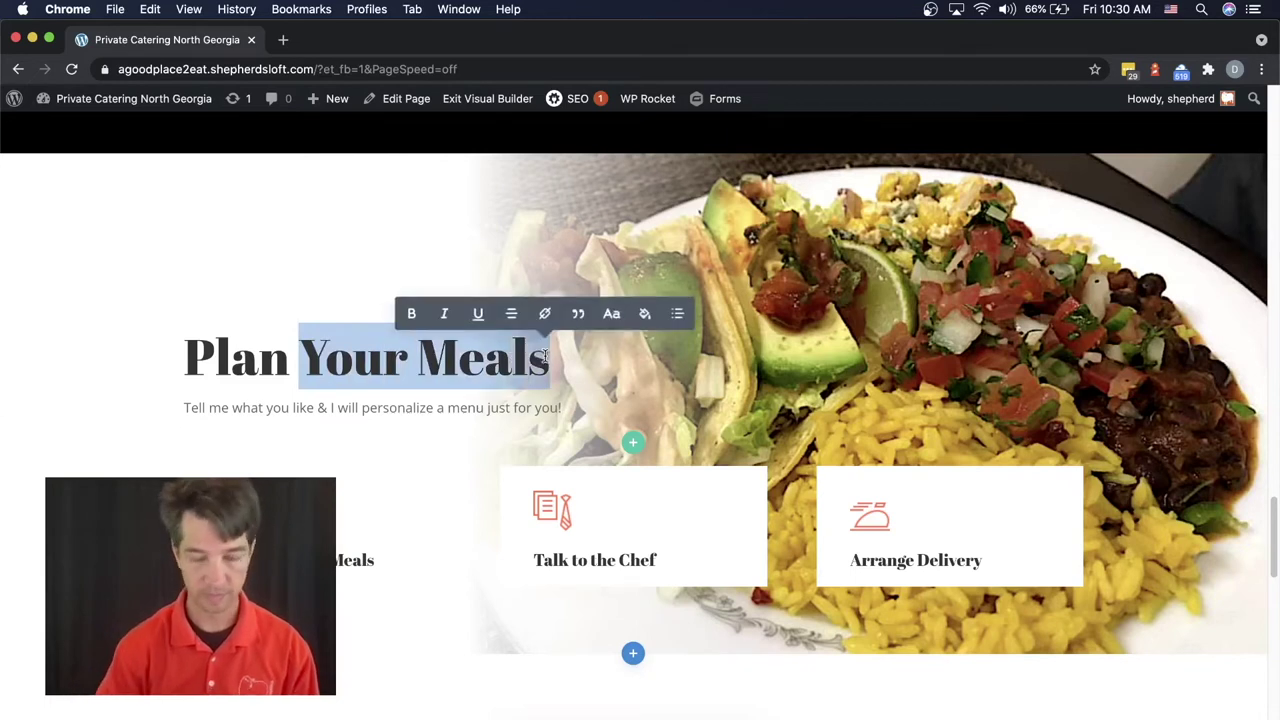
pyautogui.write('Private Di')
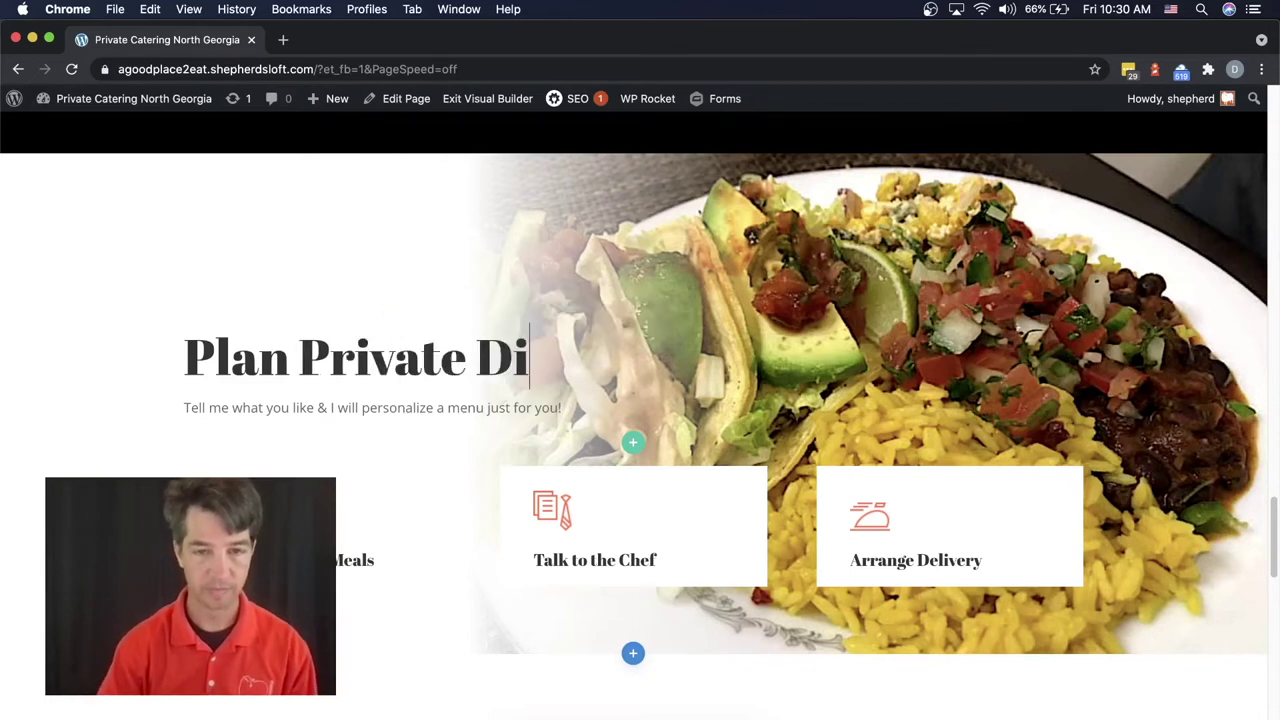
pyautogui.write('ning')
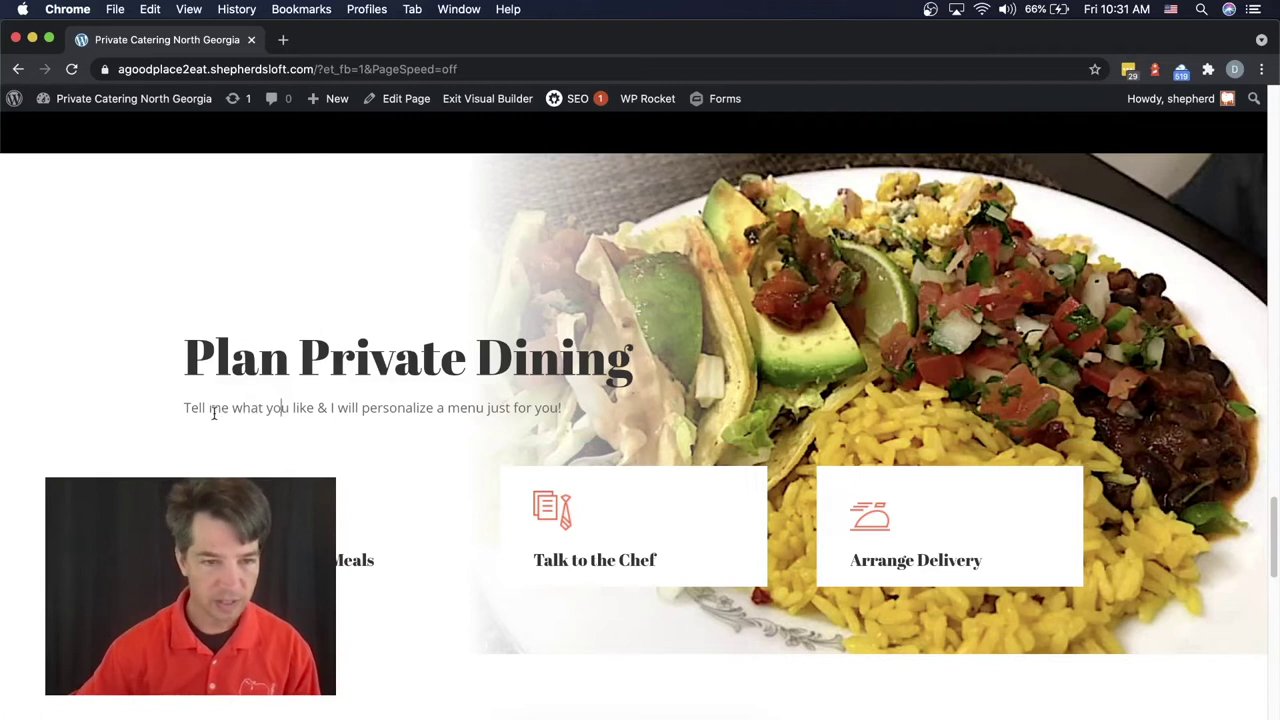
# Reword the tagline under "Plan Private Dining" to read "Select your preferences and I will personalize a menu just for you!".
pyautogui.moveTo(326, 407); pyautogui.dragTo(184, 408)
pyautogui.write('Select')
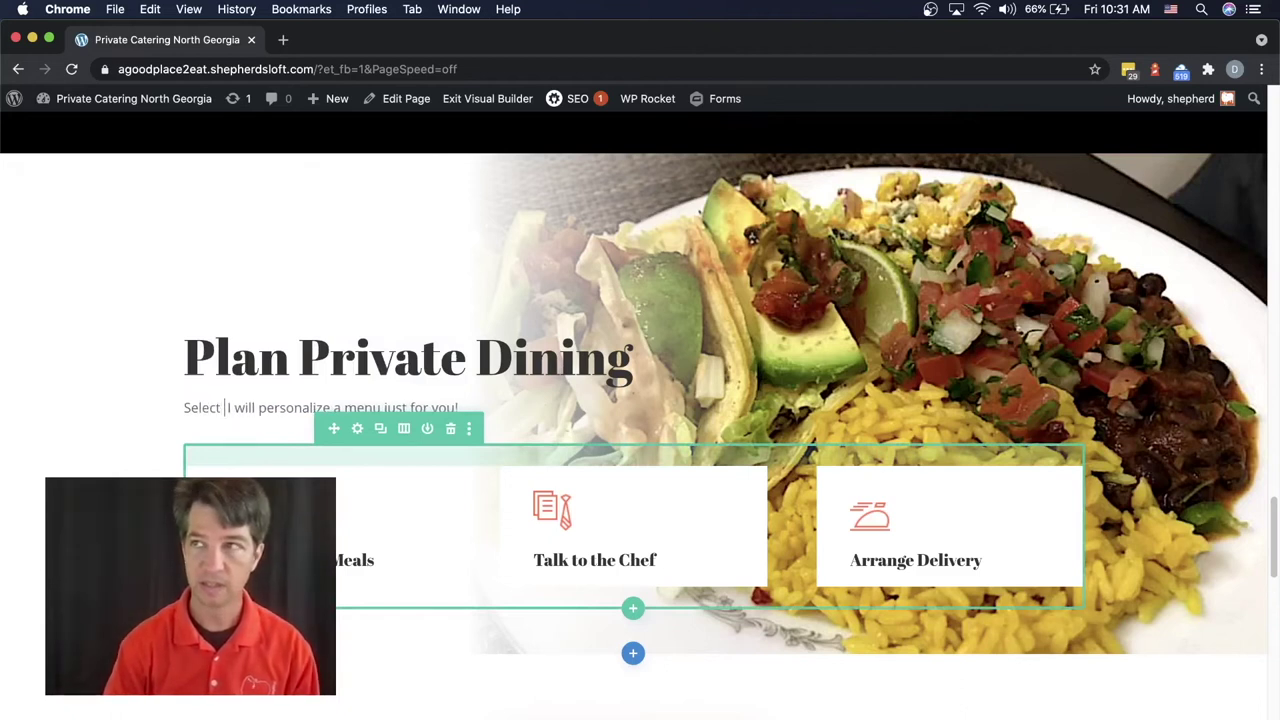
pyautogui.write(' you')
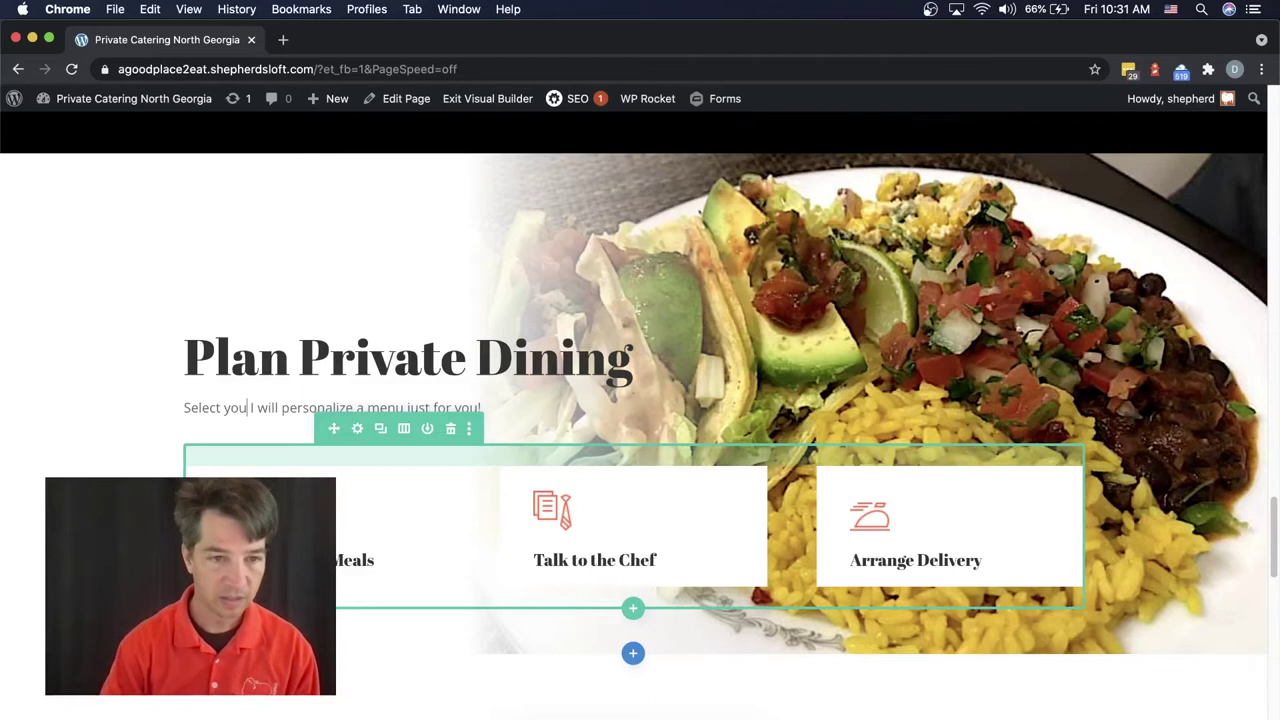
pyautogui.write('r pr')
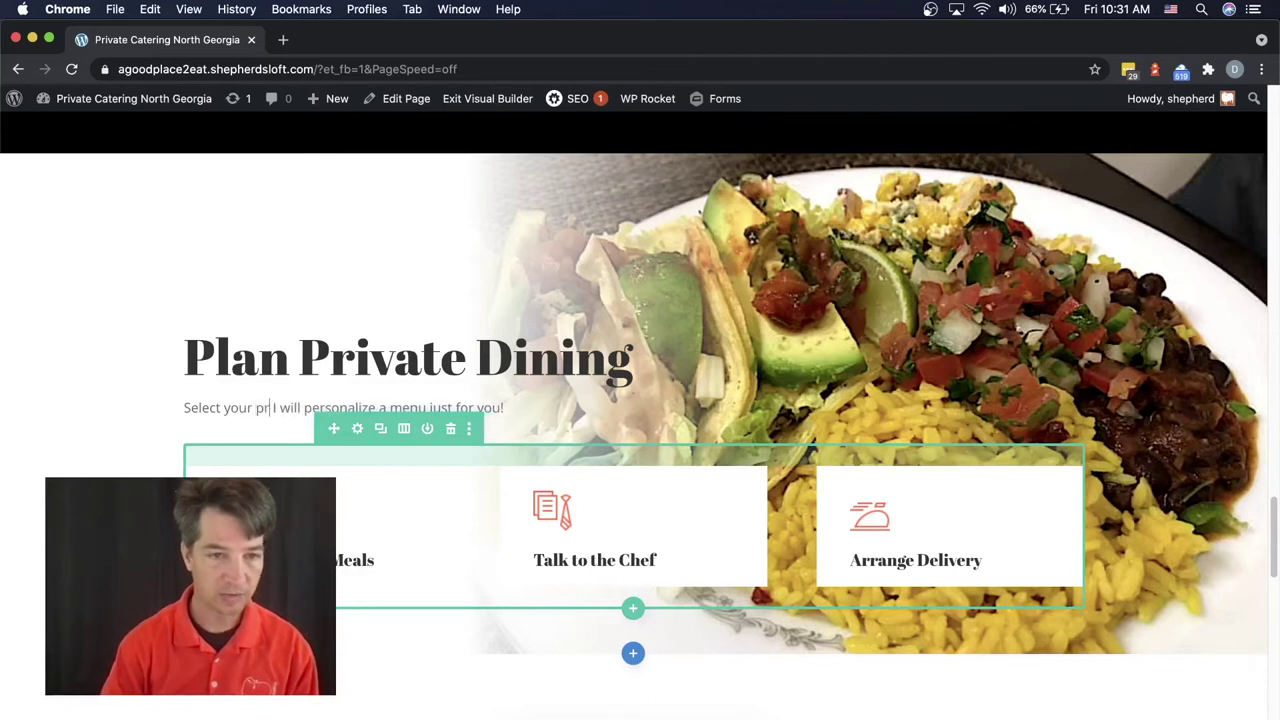
pyautogui.write('ee')
pyautogui.press('BackSpace')
pyautogui.write('ferences a')
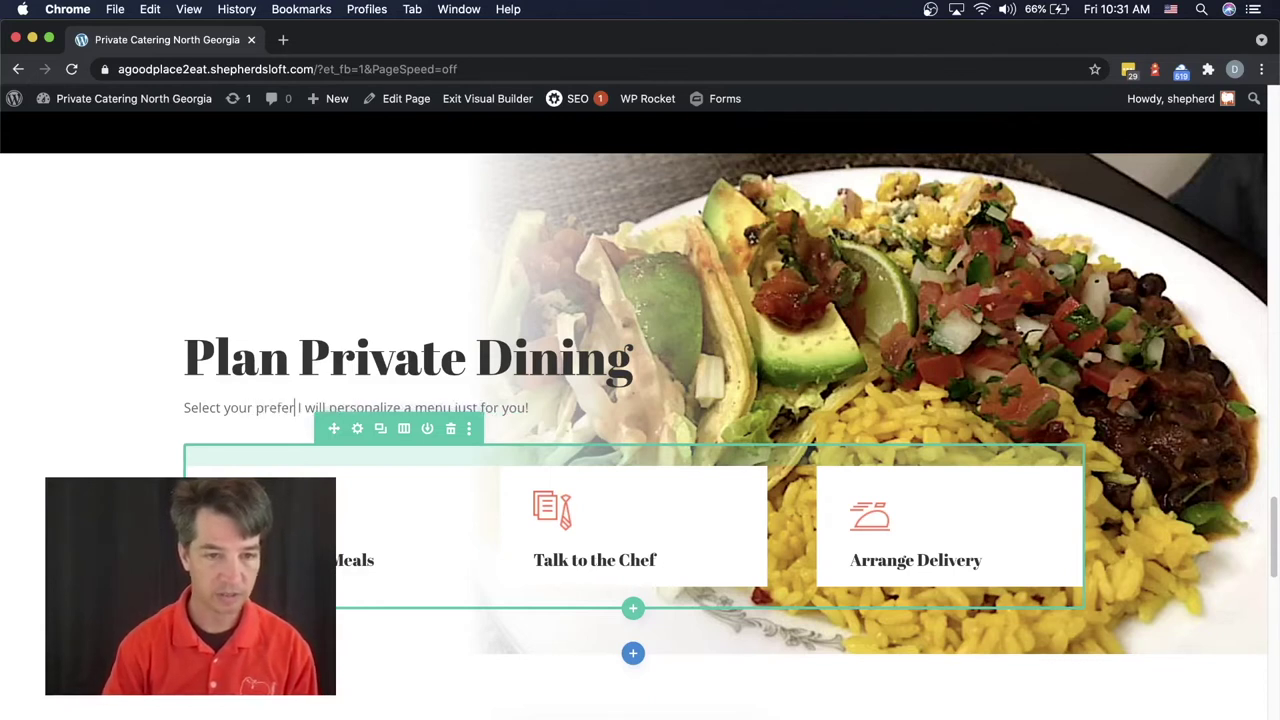
pyautogui.write('nd,')
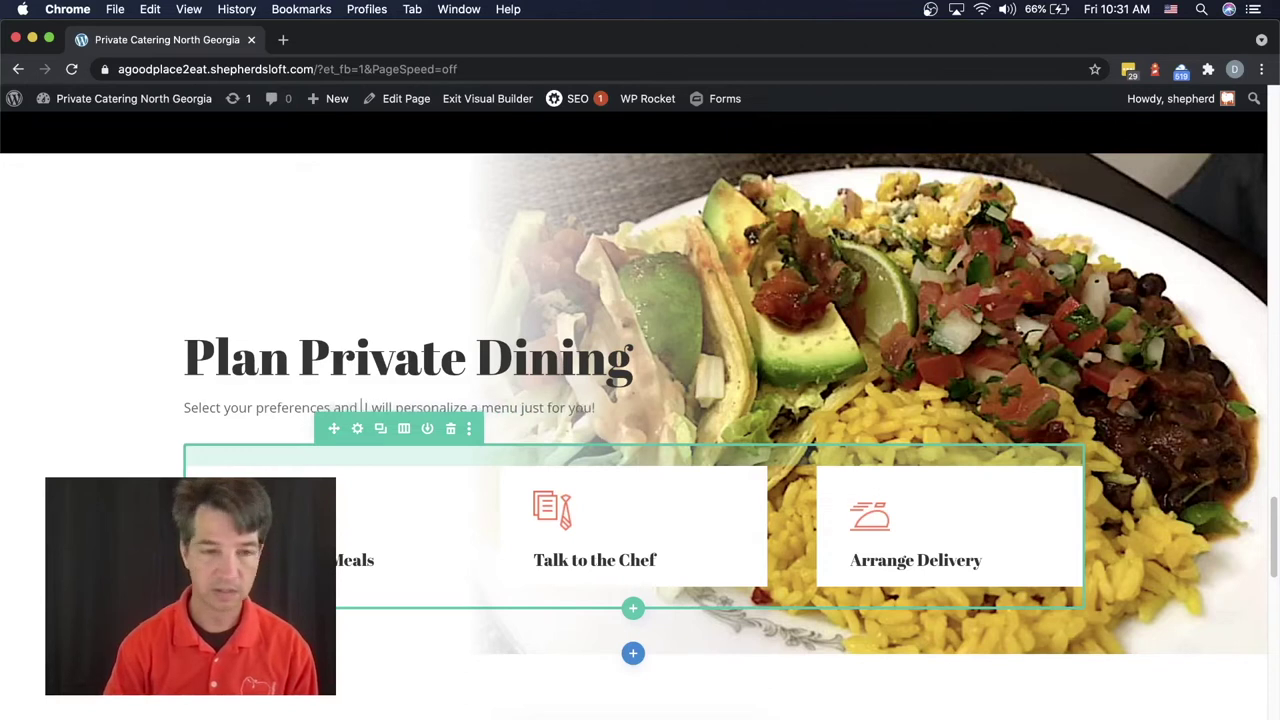
pyautogui.press('BackSpace')
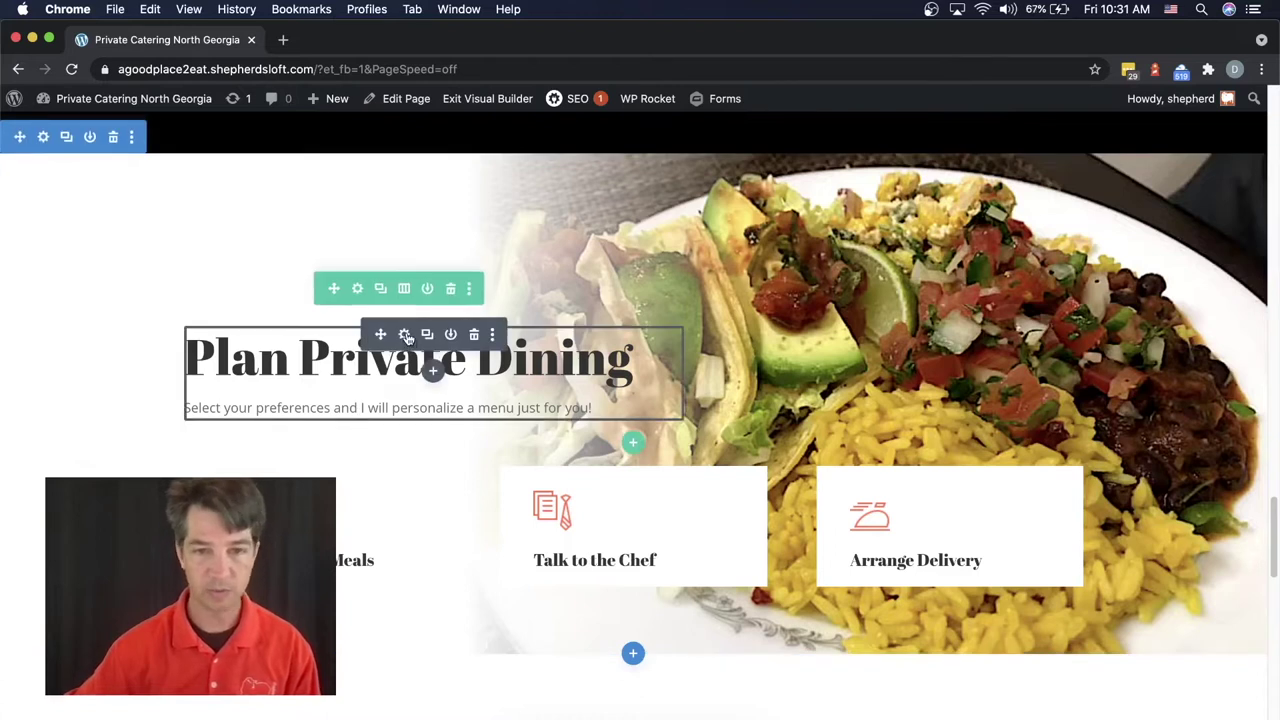
# Set the body text size of the Plan Private Dining text module to 22px.
pyautogui.click(405, 336)
pyautogui.moveTo(380, 177); pyautogui.dragTo(956, 150)
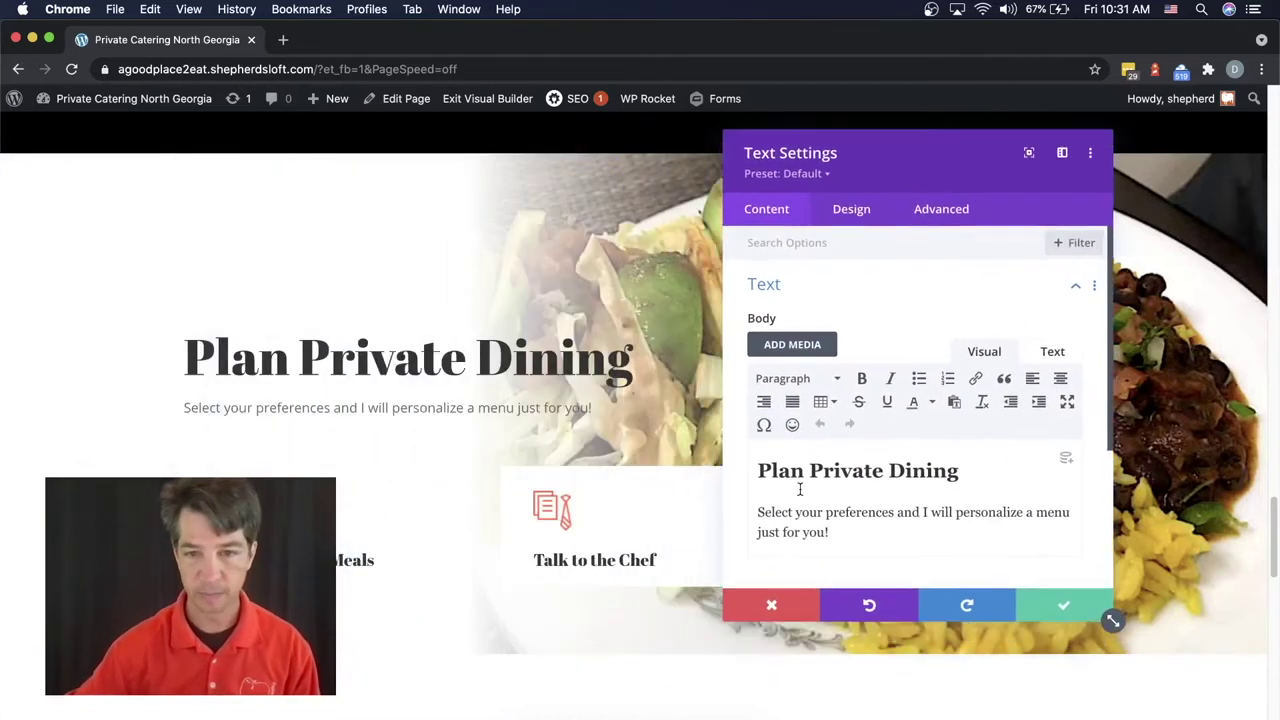
pyautogui.click(853, 217)
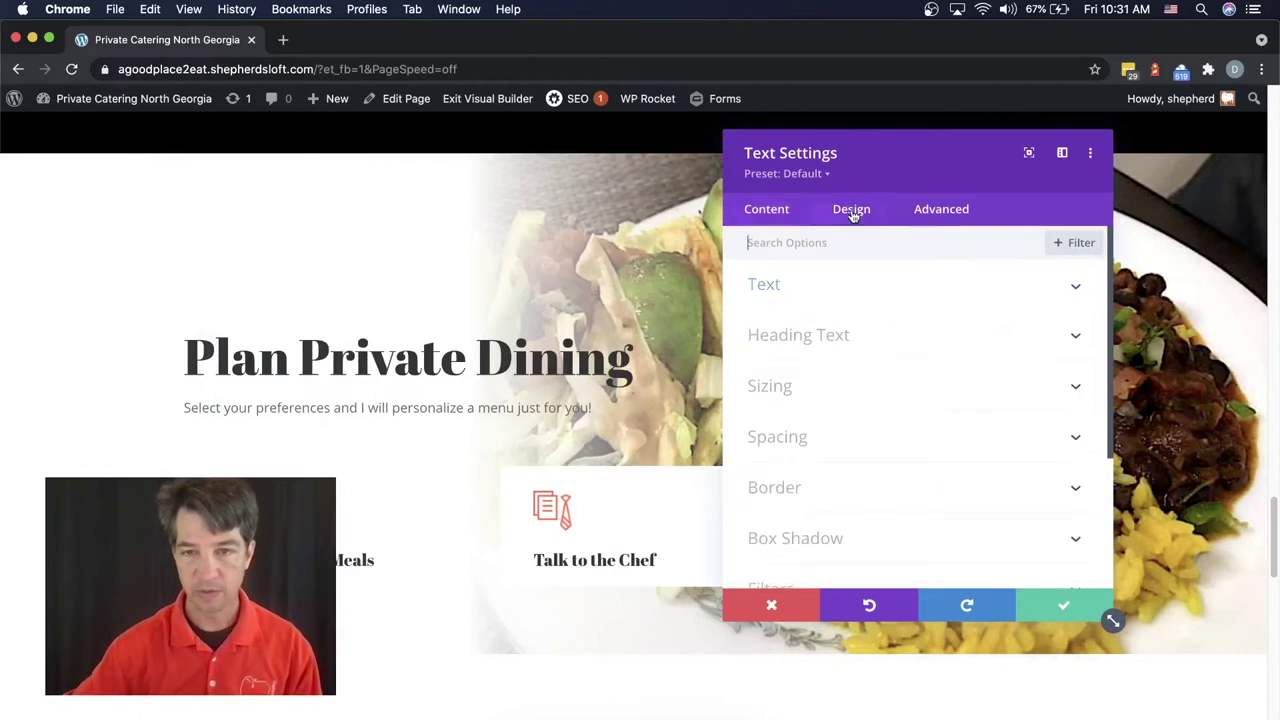
pyautogui.click(766, 297)
pyautogui.scroll(-5, 891, 417)
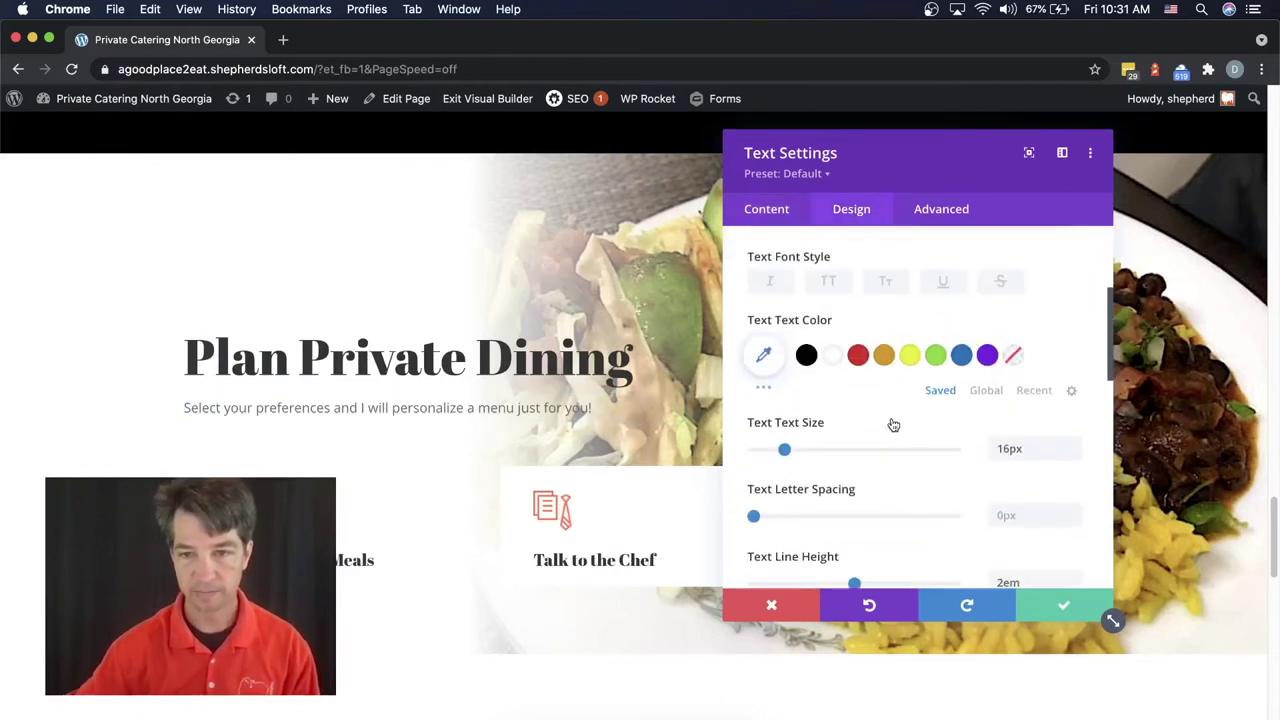
pyautogui.doubleClick(1019, 447)
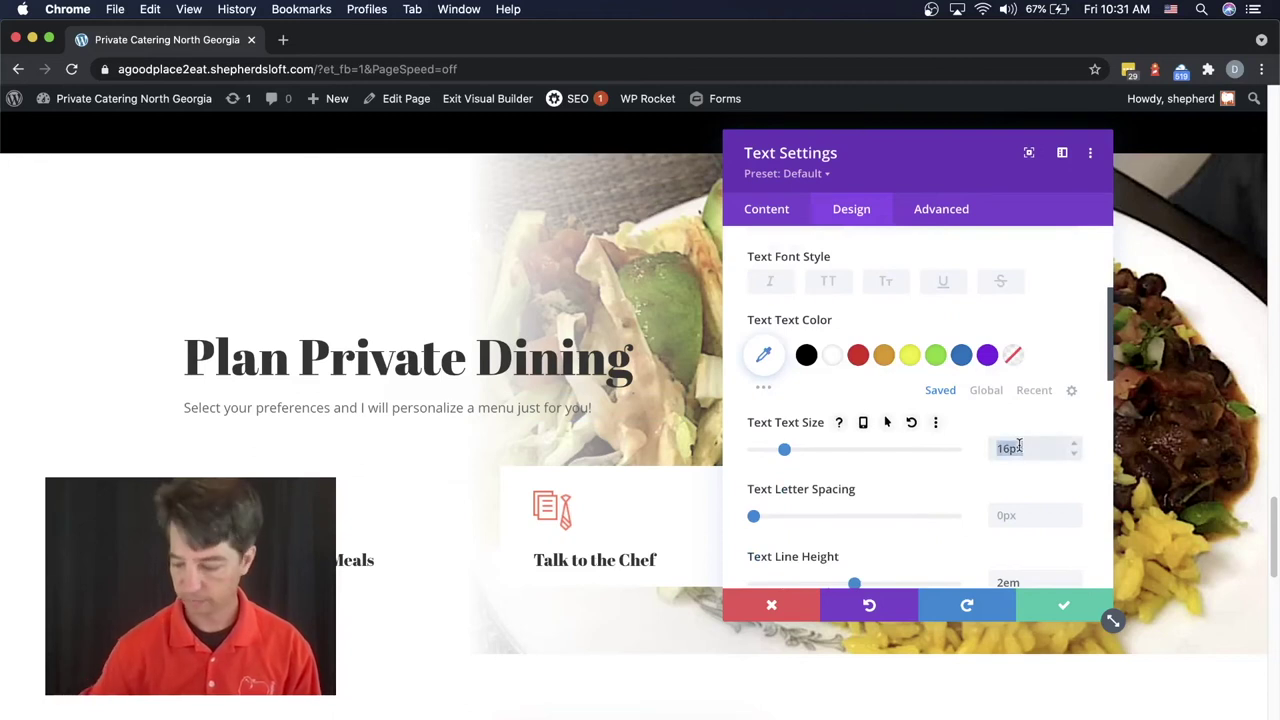
pyautogui.write('22px')
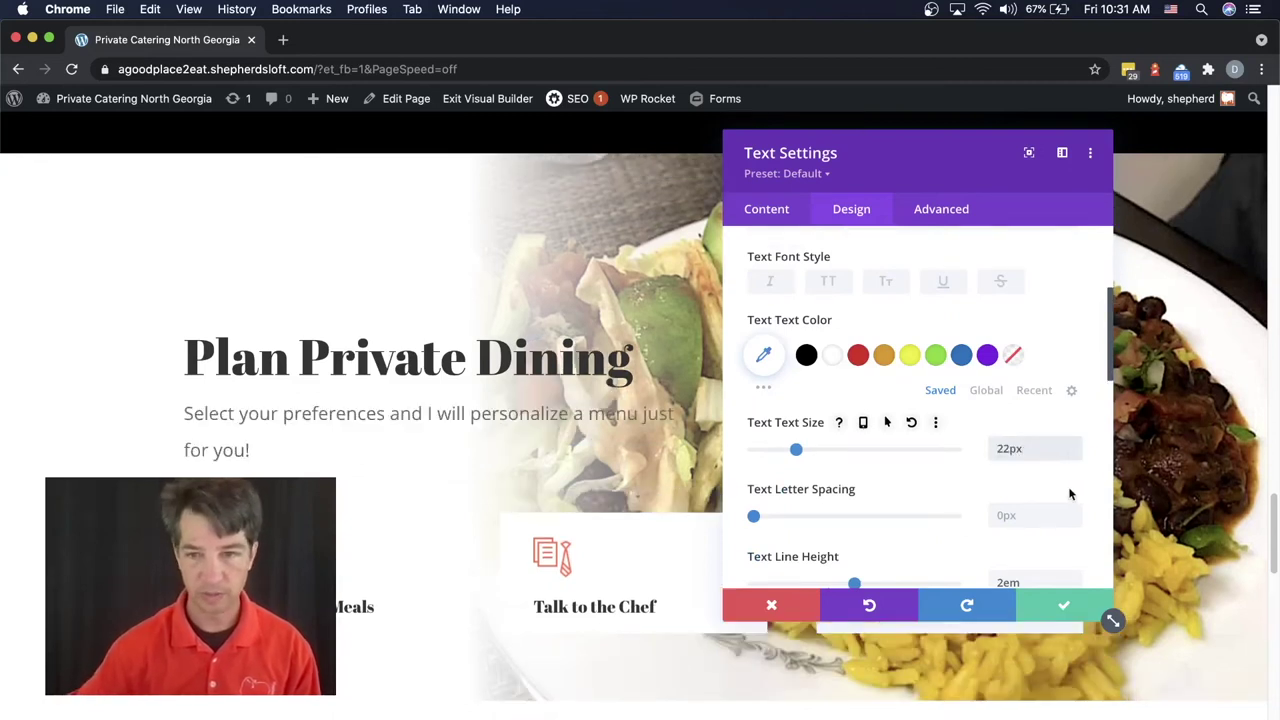
# Set the body font weight of the Plan Private Dining text to Bold and save the module settings.
pyautogui.moveTo(963, 163); pyautogui.dragTo(980, 222)
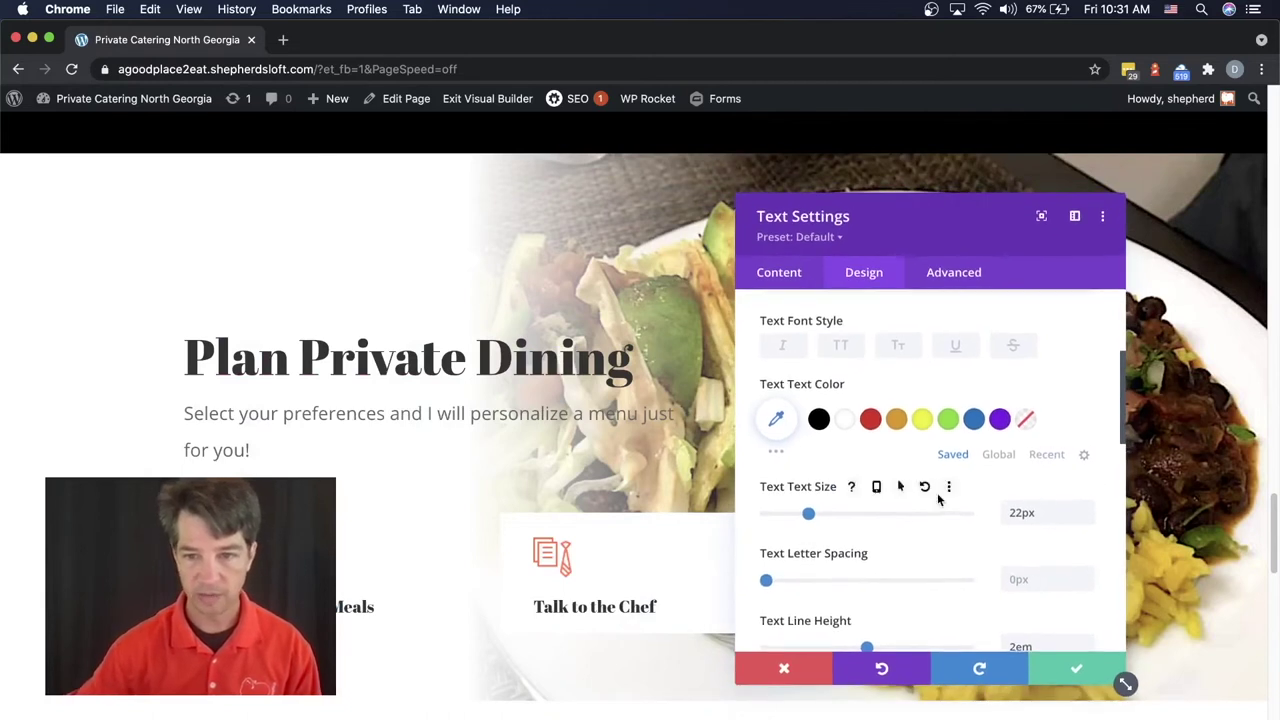
pyautogui.scroll(3, 940, 499)
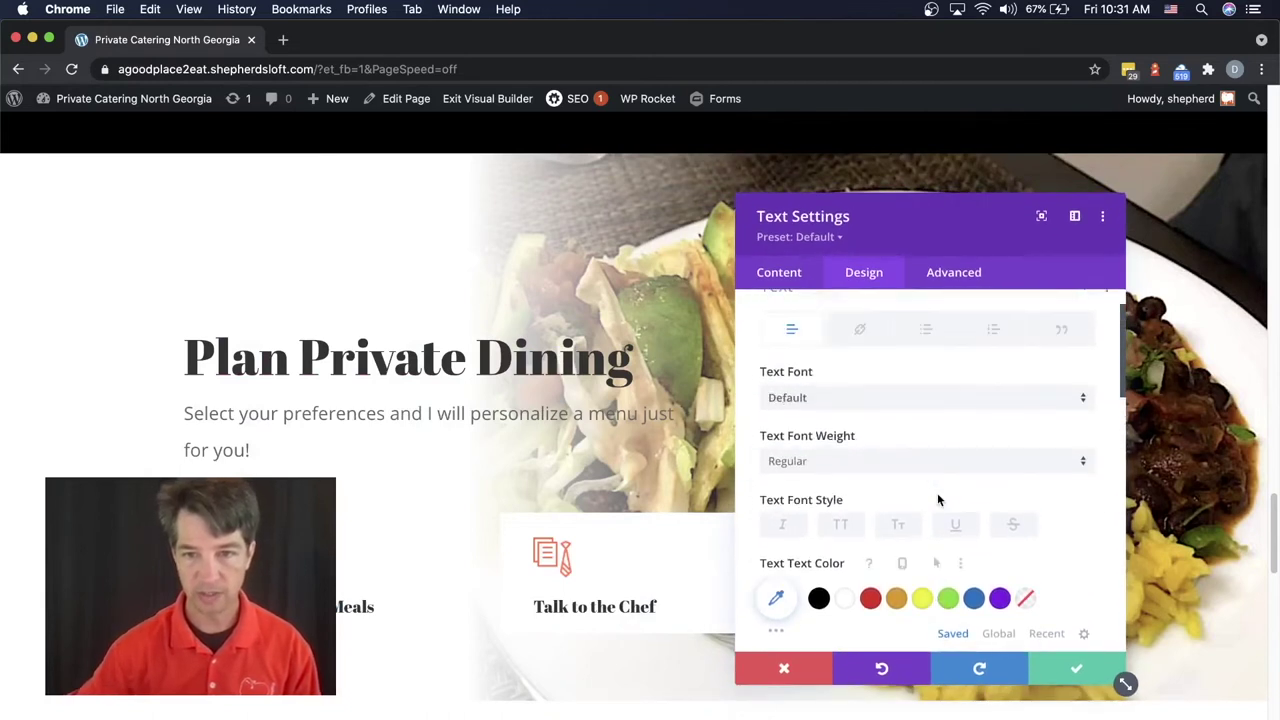
pyautogui.click(820, 462)
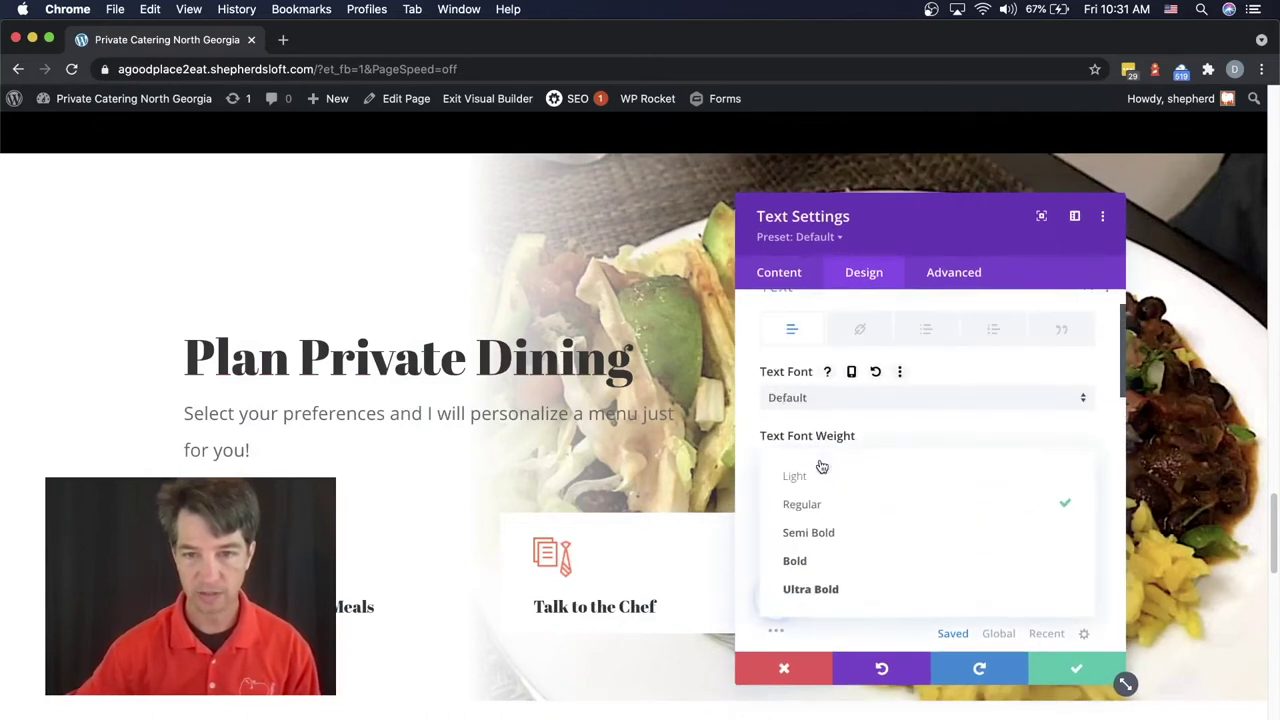
pyautogui.click(818, 561)
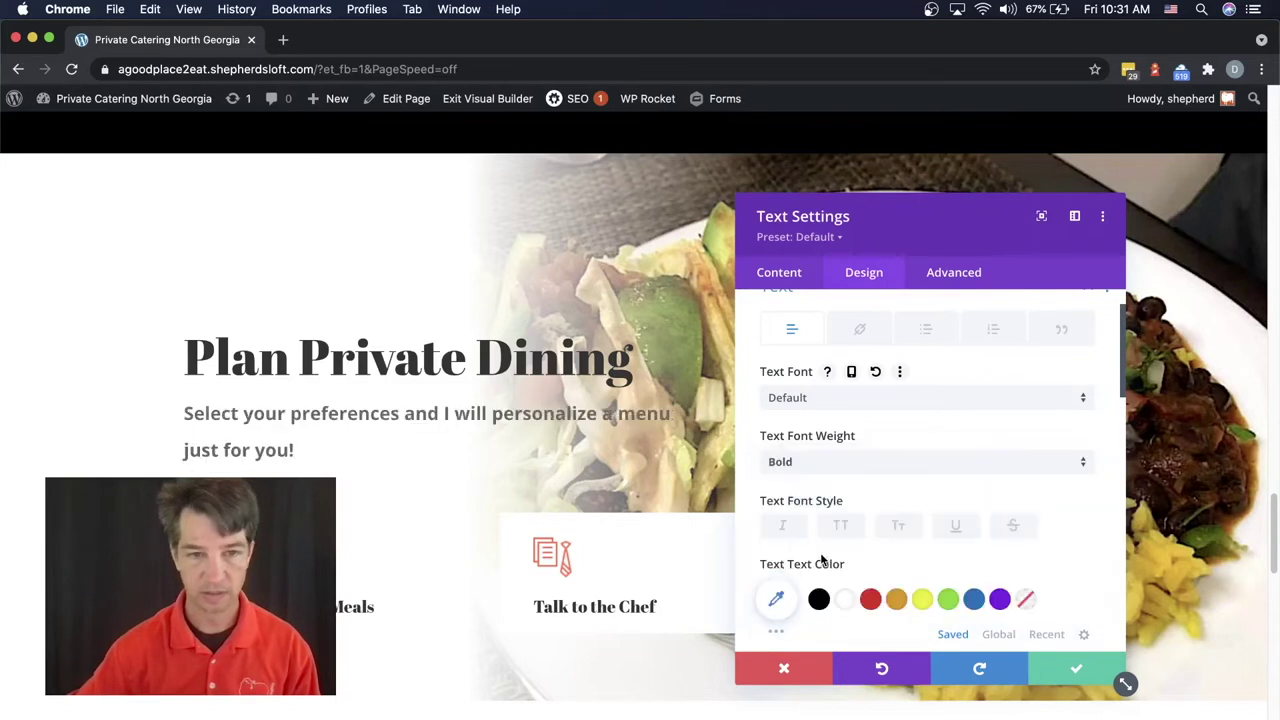
pyautogui.click(1076, 665)
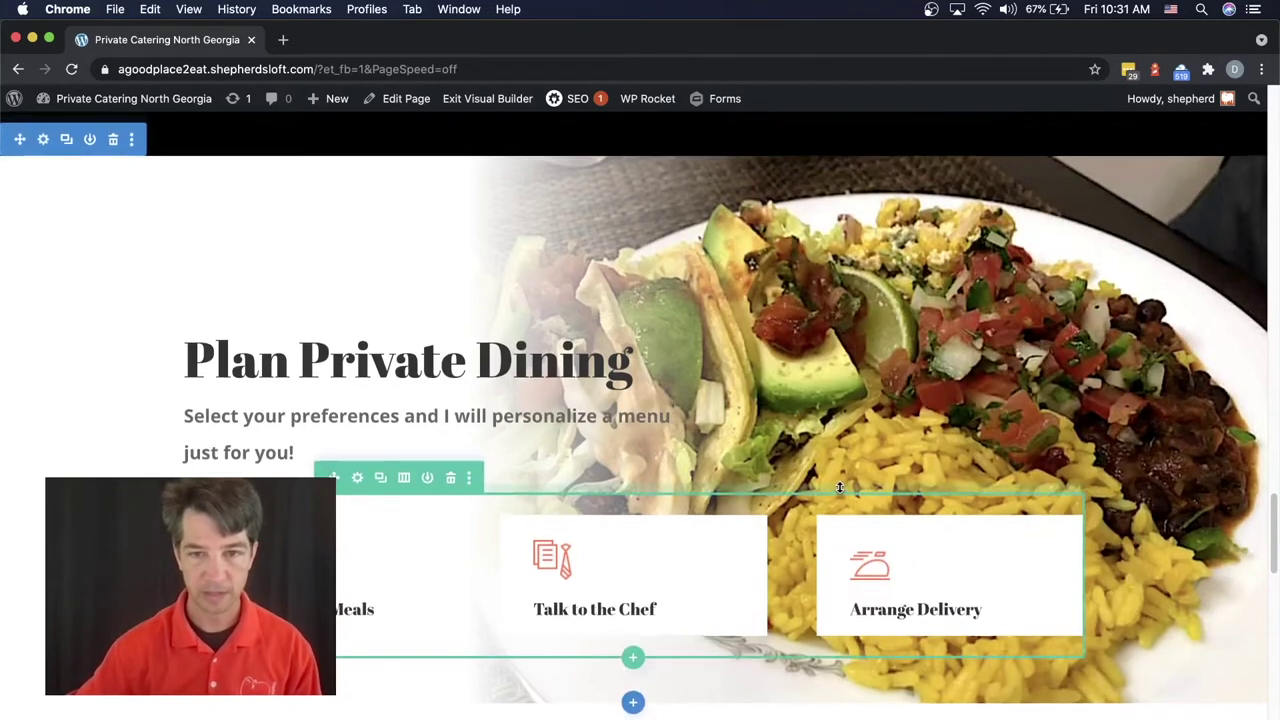
# Change the body text color of the Plan Private Dining text module to black and save it.
pyautogui.scroll(1, 840, 487)
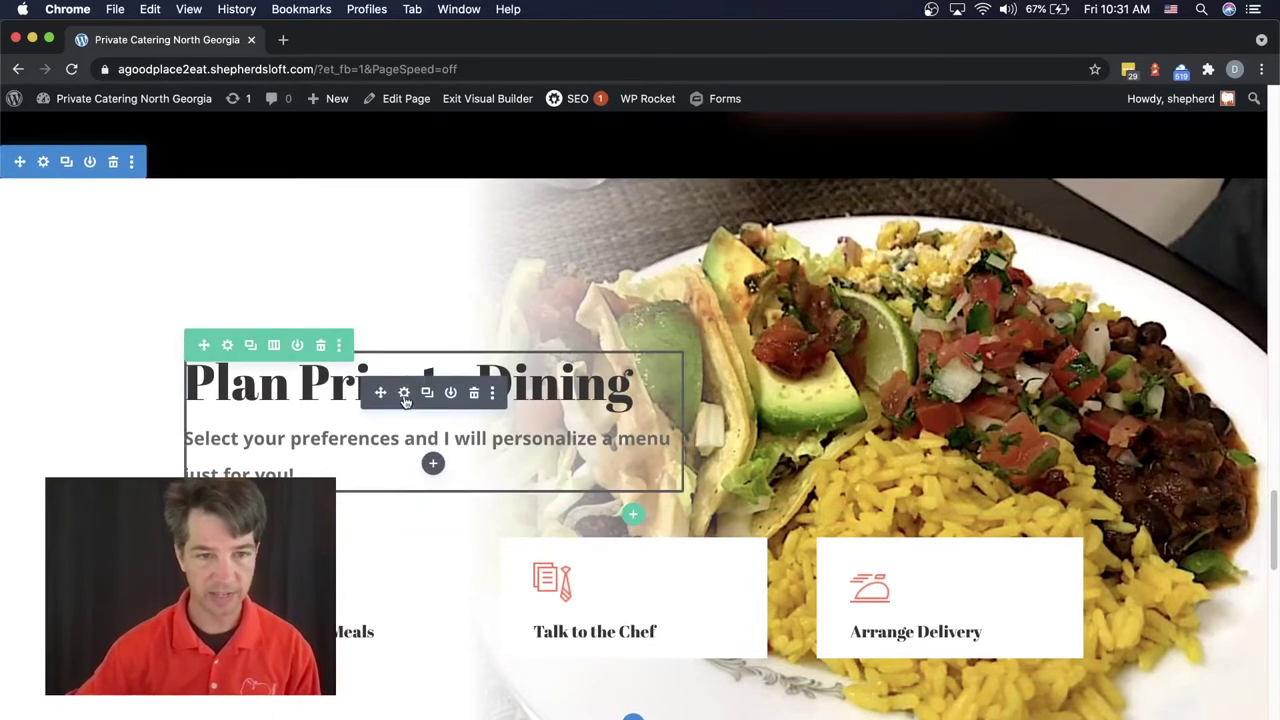
pyautogui.click(404, 394)
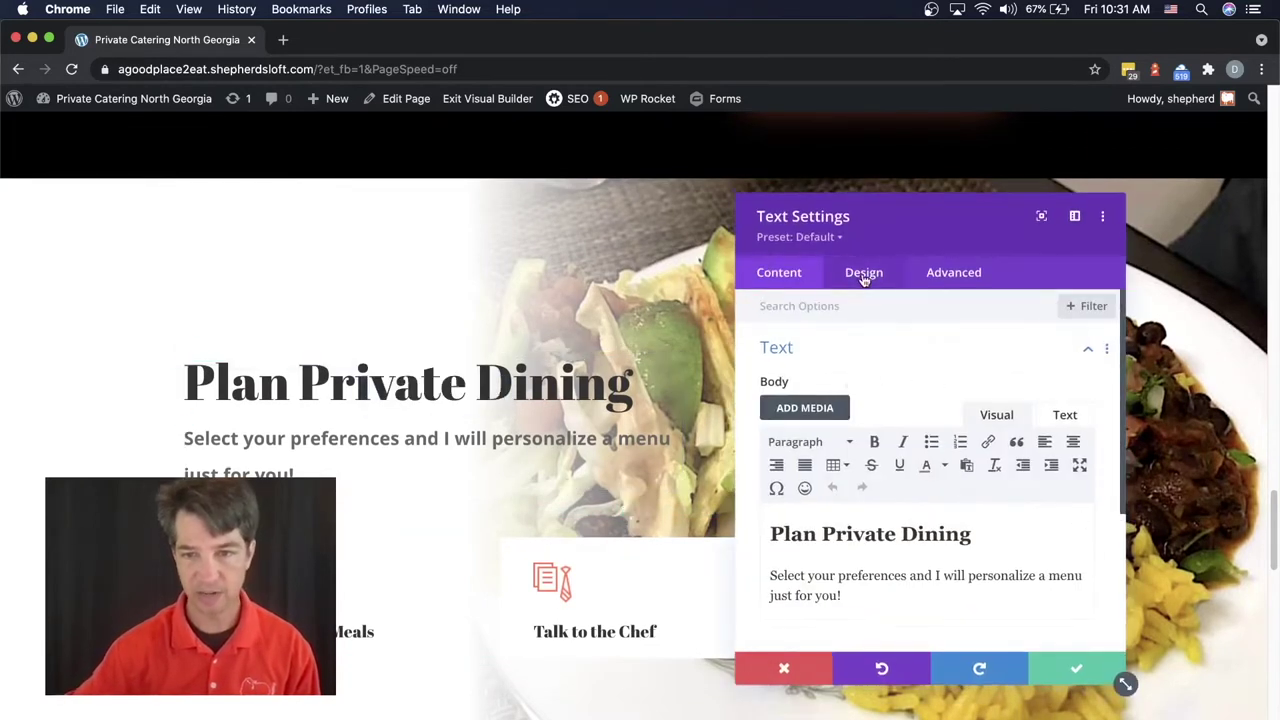
pyautogui.click(864, 274)
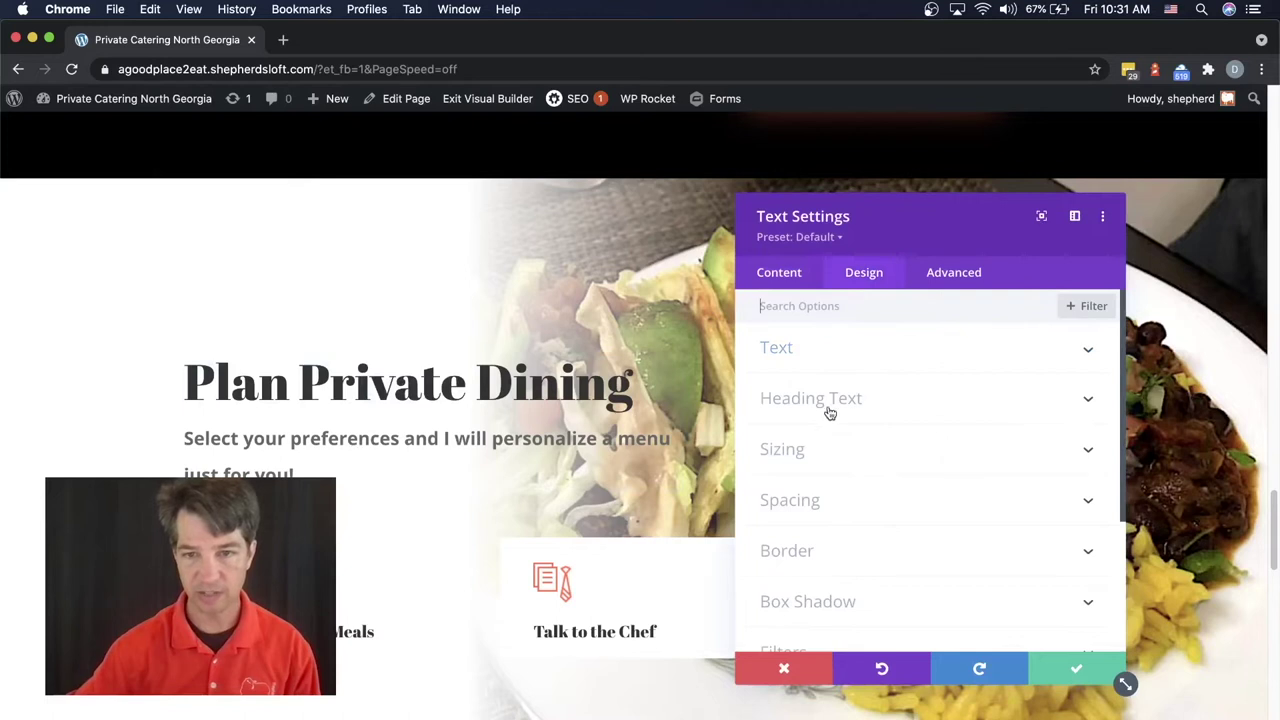
pyautogui.click(787, 352)
pyautogui.scroll(-3, 874, 461)
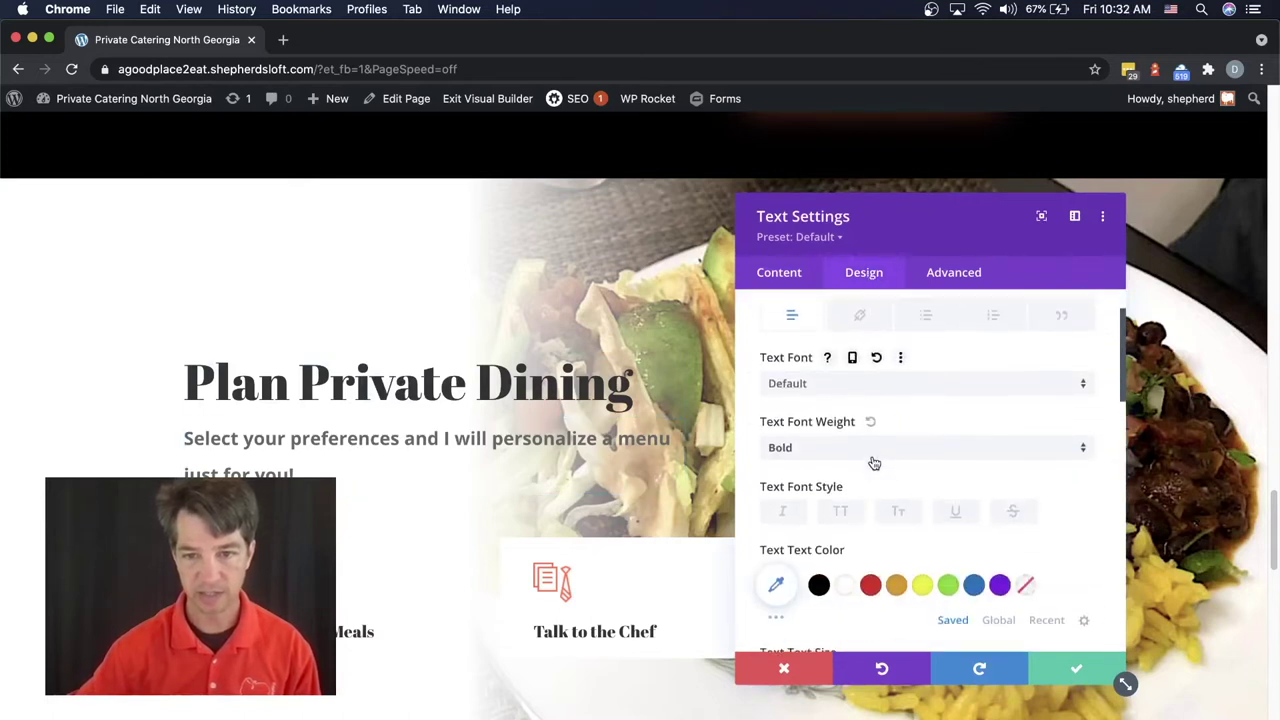
pyautogui.click(819, 532)
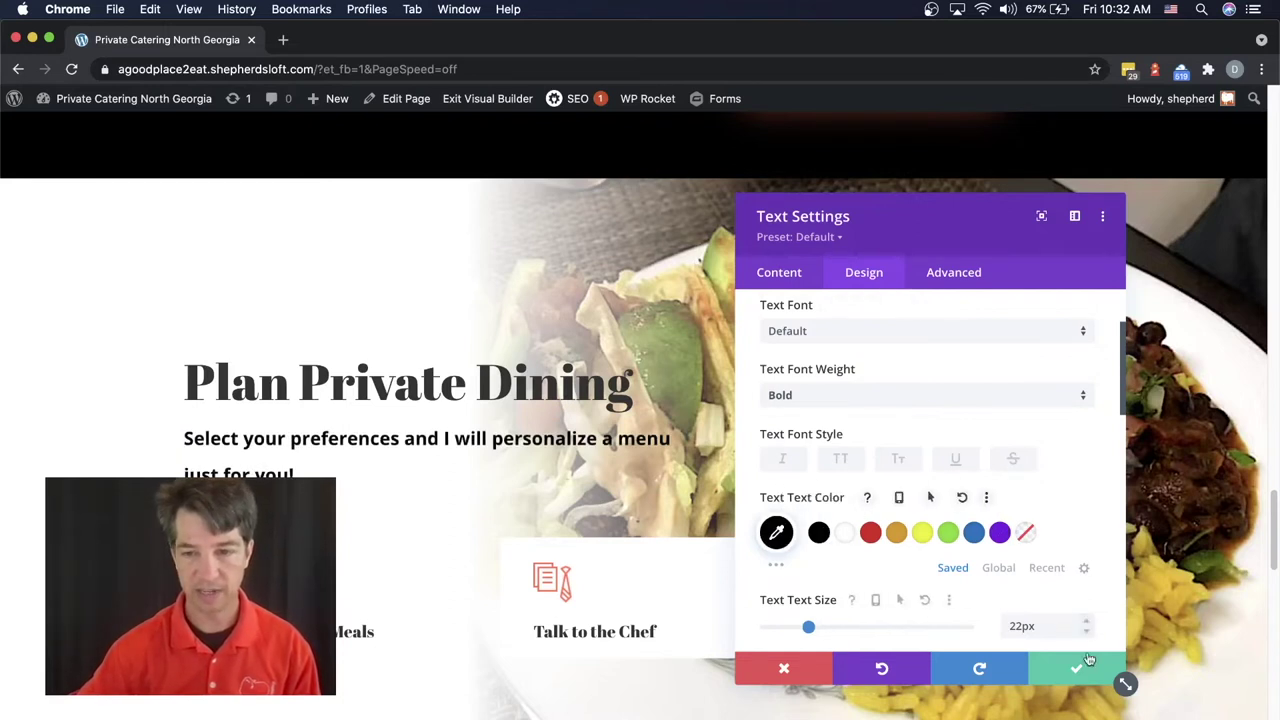
pyautogui.click(1081, 670)
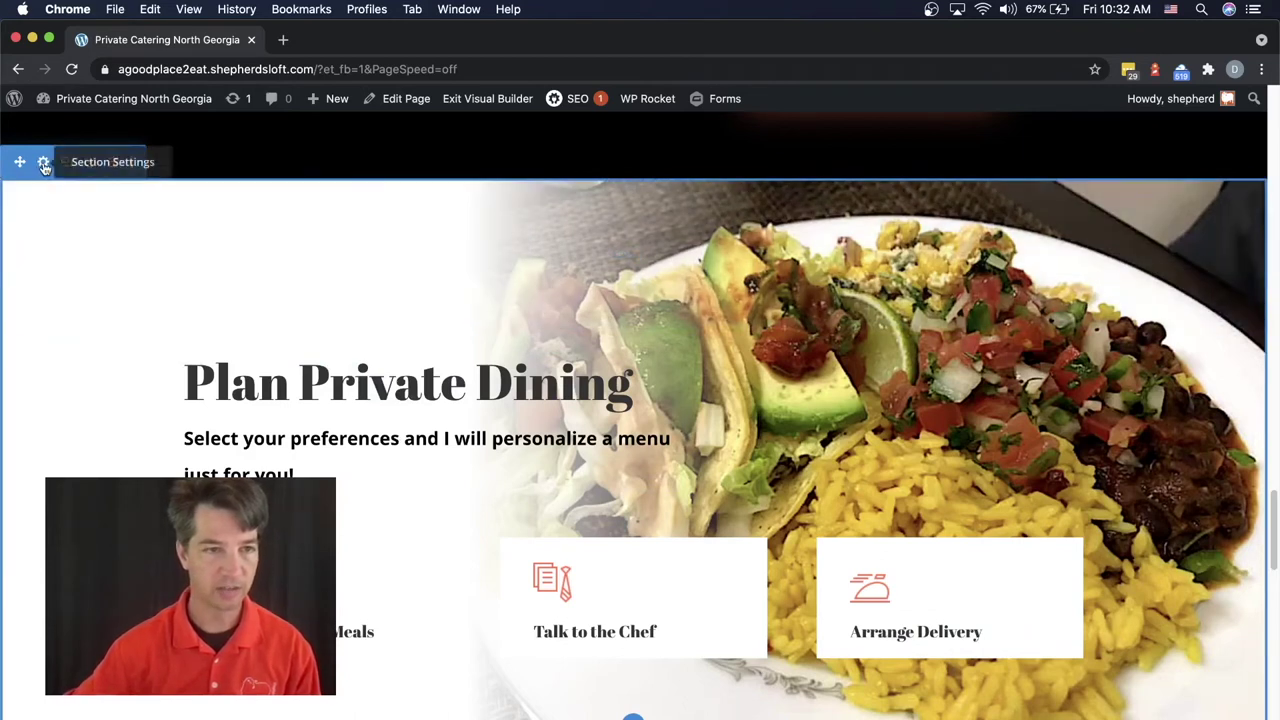
# Set the Plan Private Dining section's background gradient to start at 39% and end at 69%, and save the section settings.
pyautogui.click(44, 166)
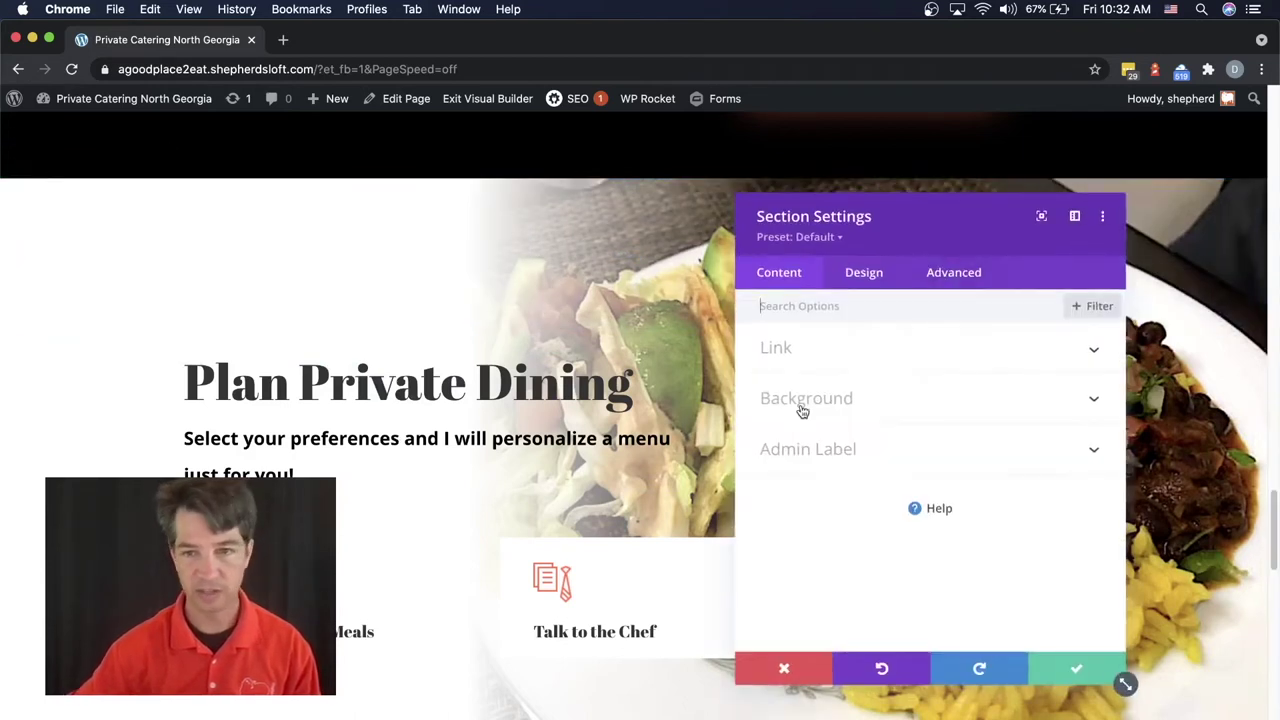
pyautogui.click(802, 406)
pyautogui.moveTo(906, 237); pyautogui.dragTo(969, 183)
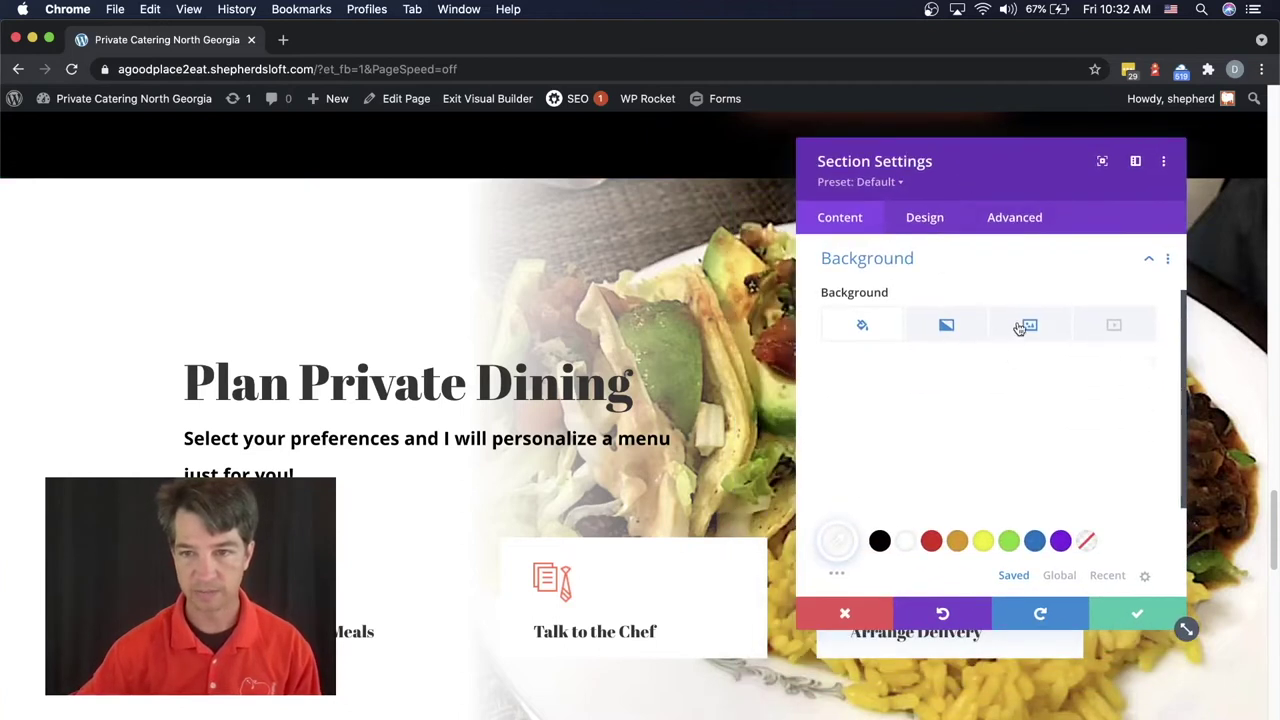
pyautogui.click(952, 324)
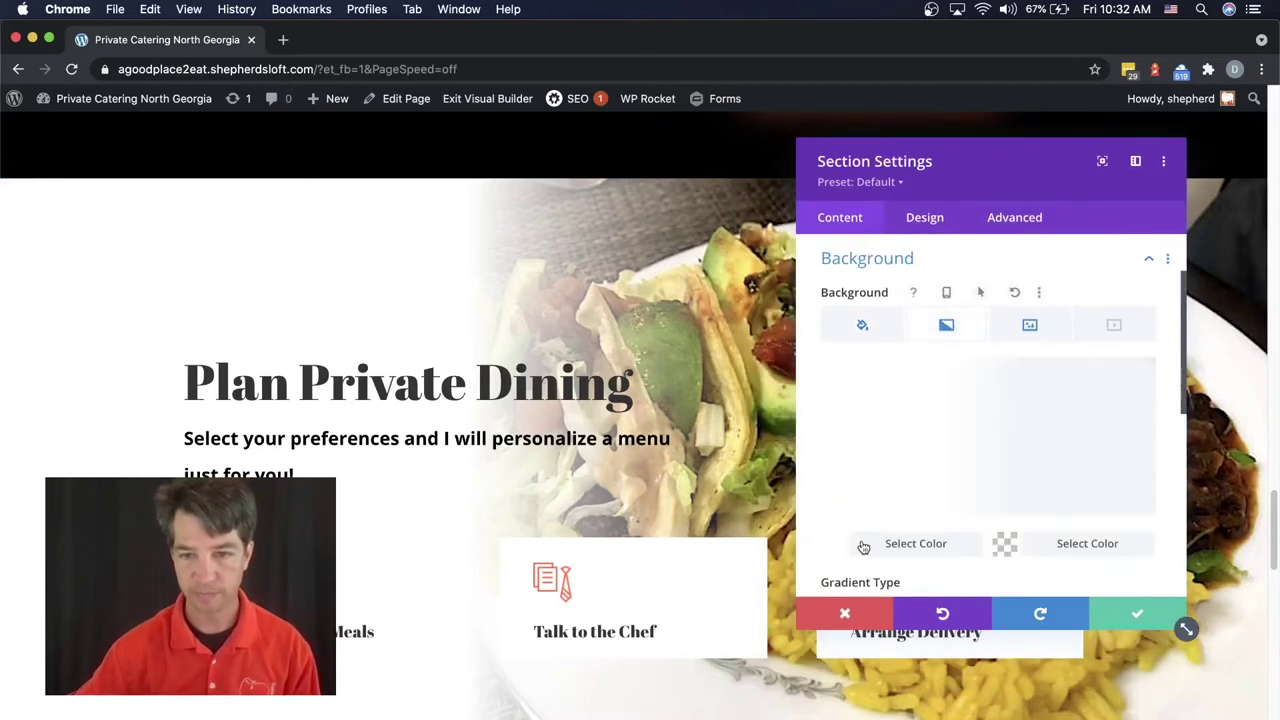
pyautogui.scroll(-5, 974, 523)
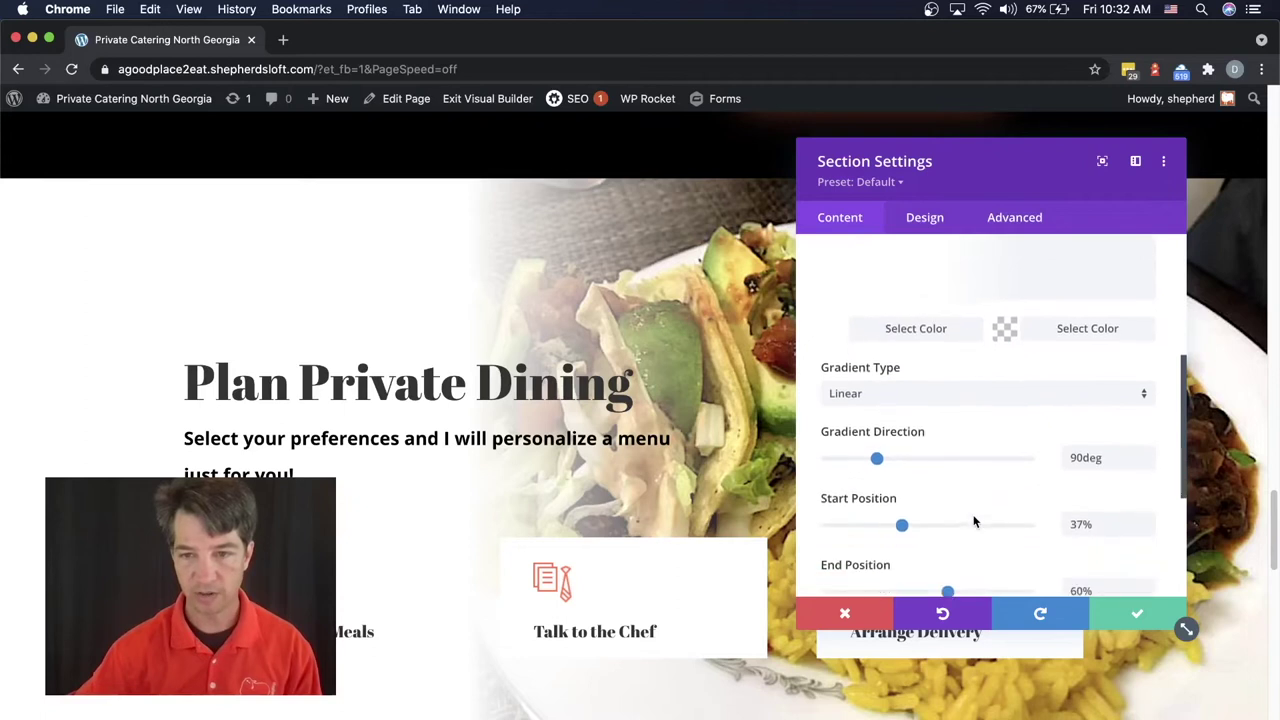
pyautogui.scroll(-2, 974, 521)
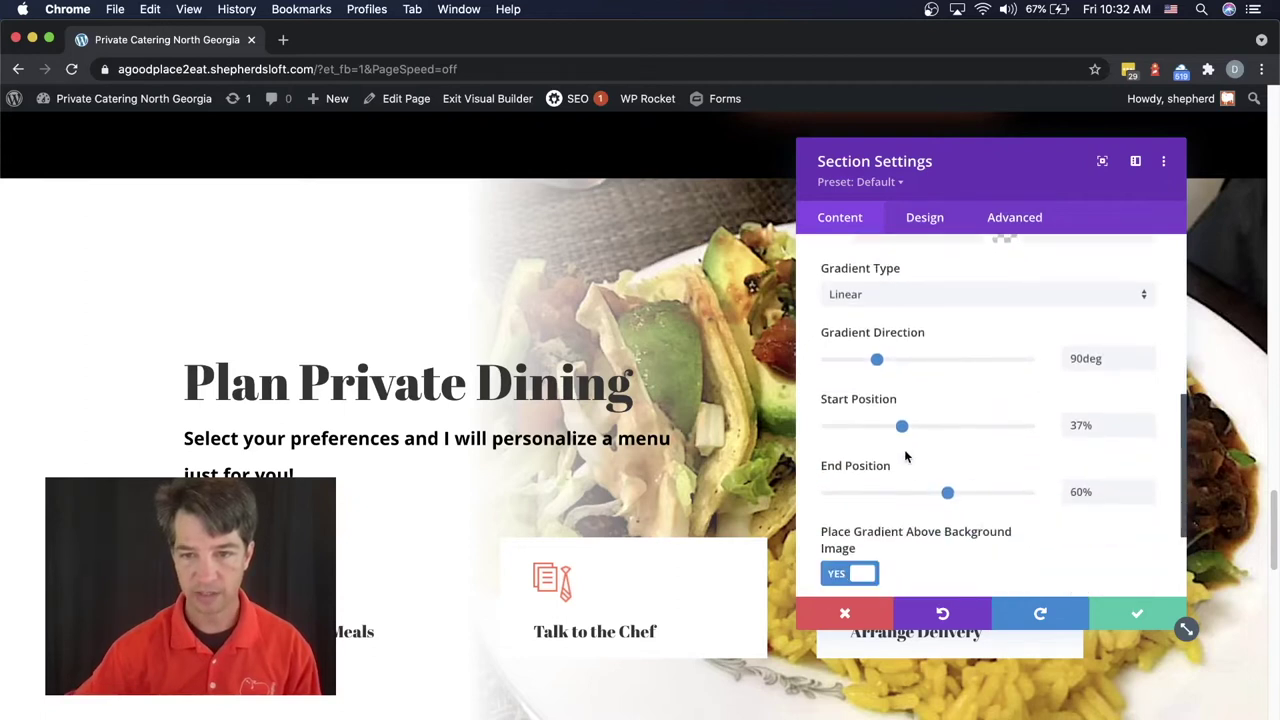
pyautogui.moveTo(902, 427); pyautogui.dragTo(905, 427)
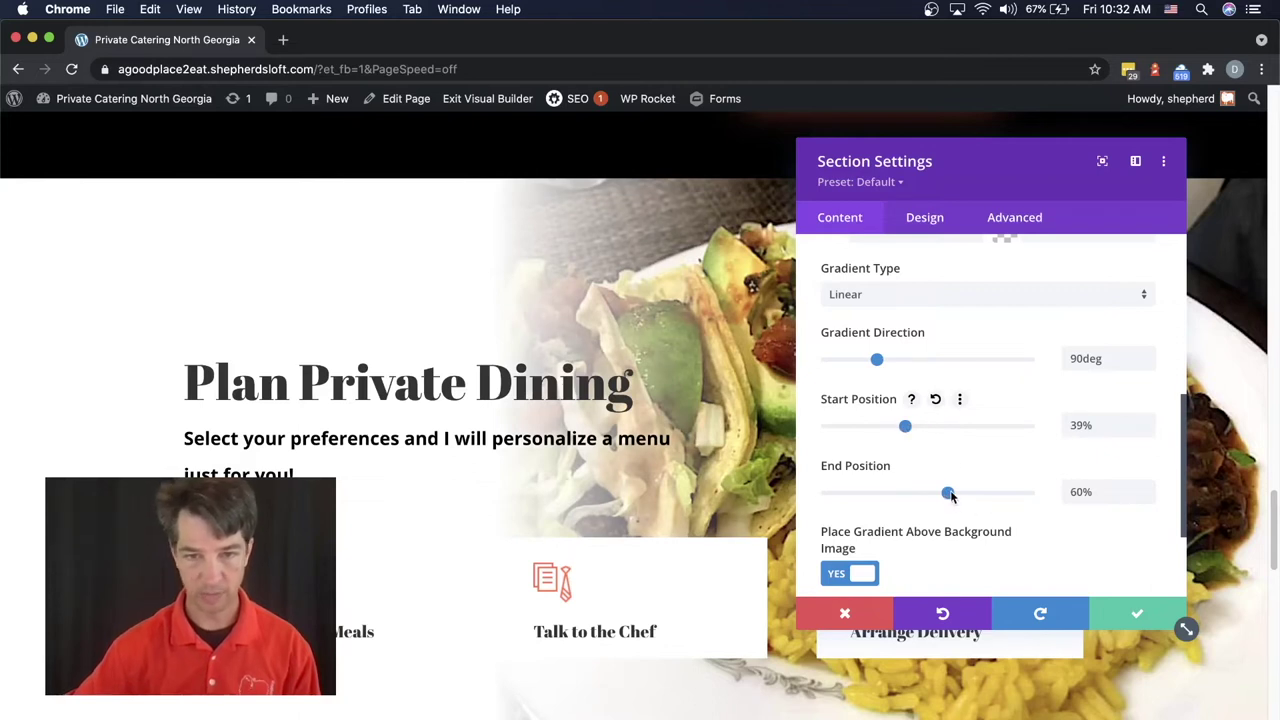
pyautogui.moveTo(950, 494); pyautogui.dragTo(965, 494)
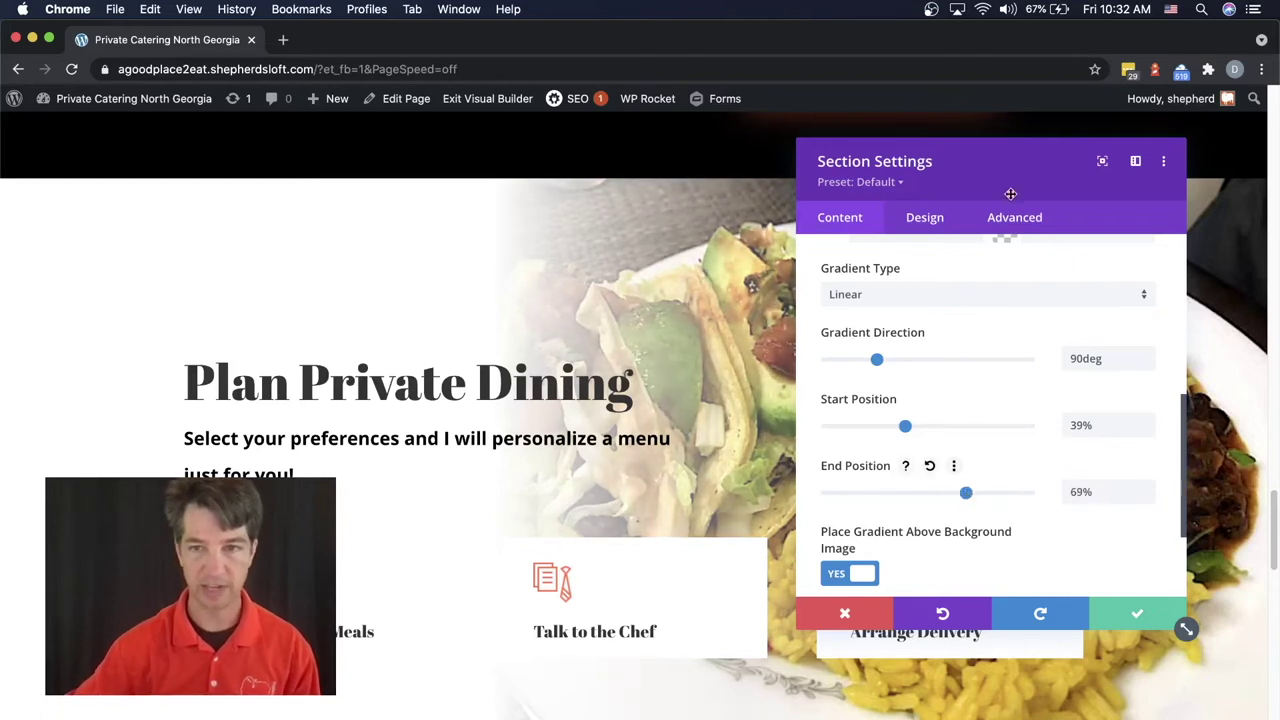
pyautogui.moveTo(1008, 164); pyautogui.dragTo(1014, 242)
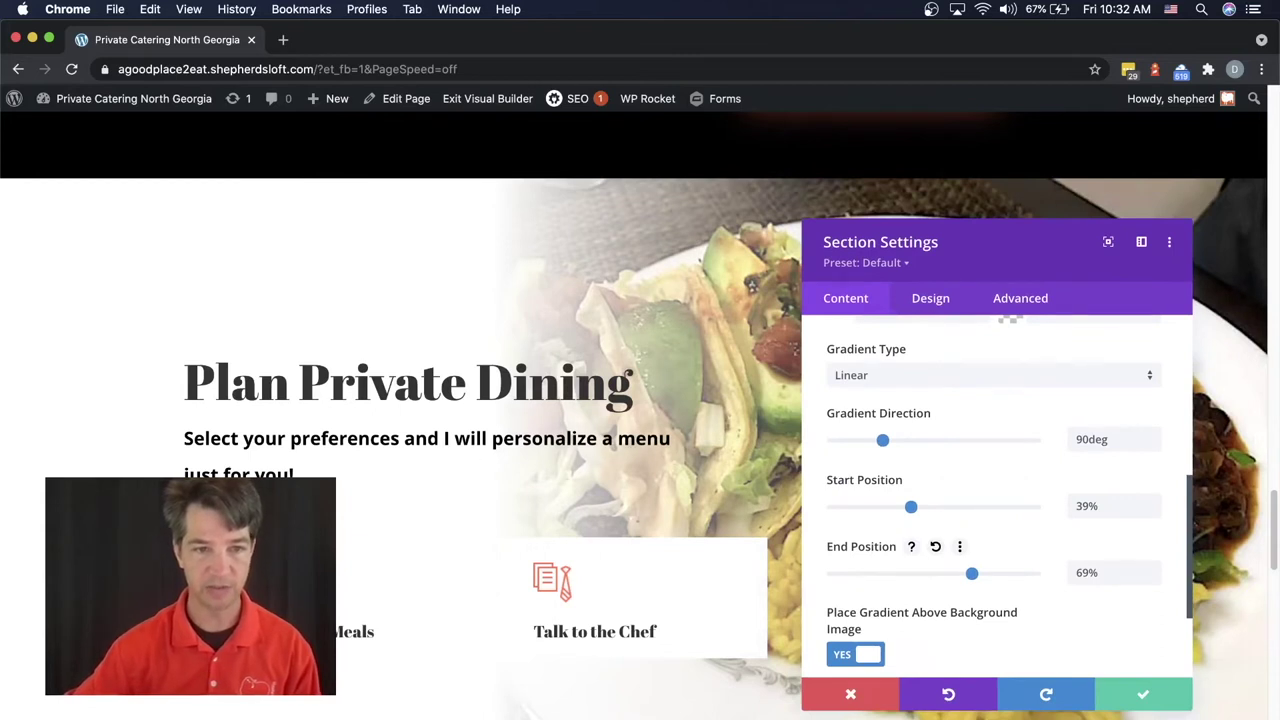
pyautogui.click(1143, 694)
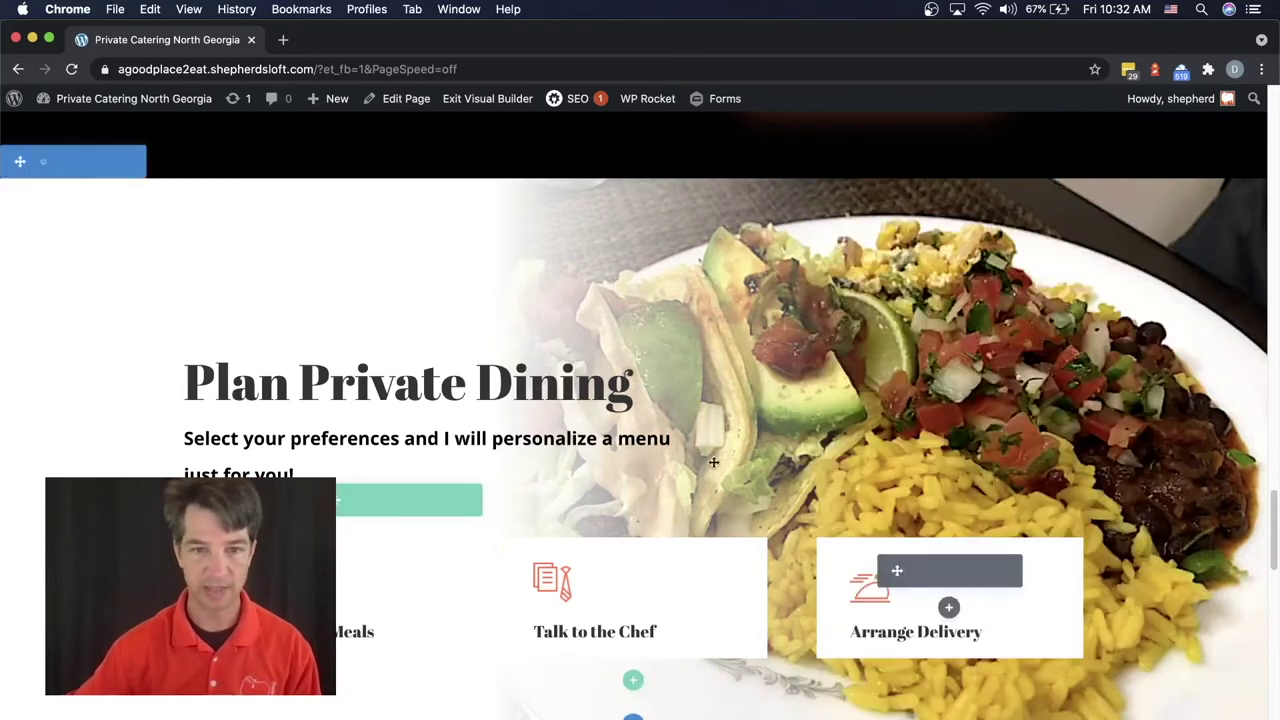
# Replace the body text under the Plan Private Dining heading with "Select your preferences & coordinate a personalized meal plan for your vacation.".
pyautogui.scroll(-3, 710, 575)
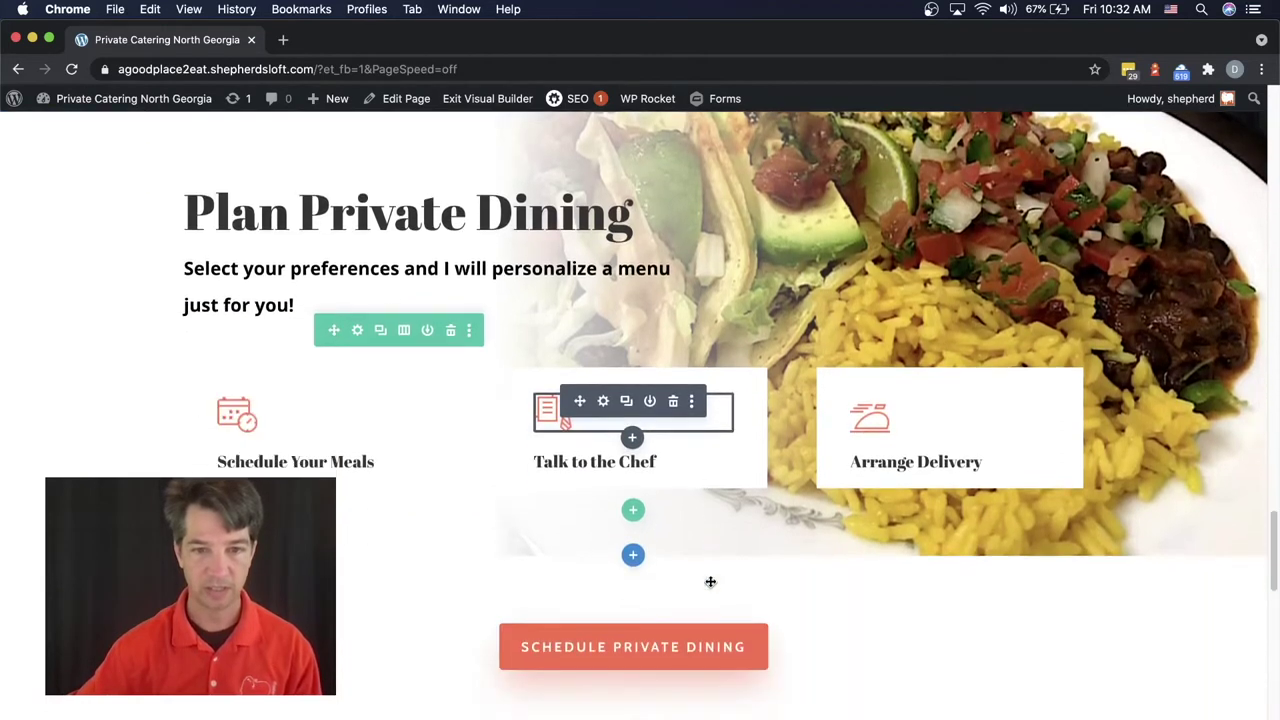
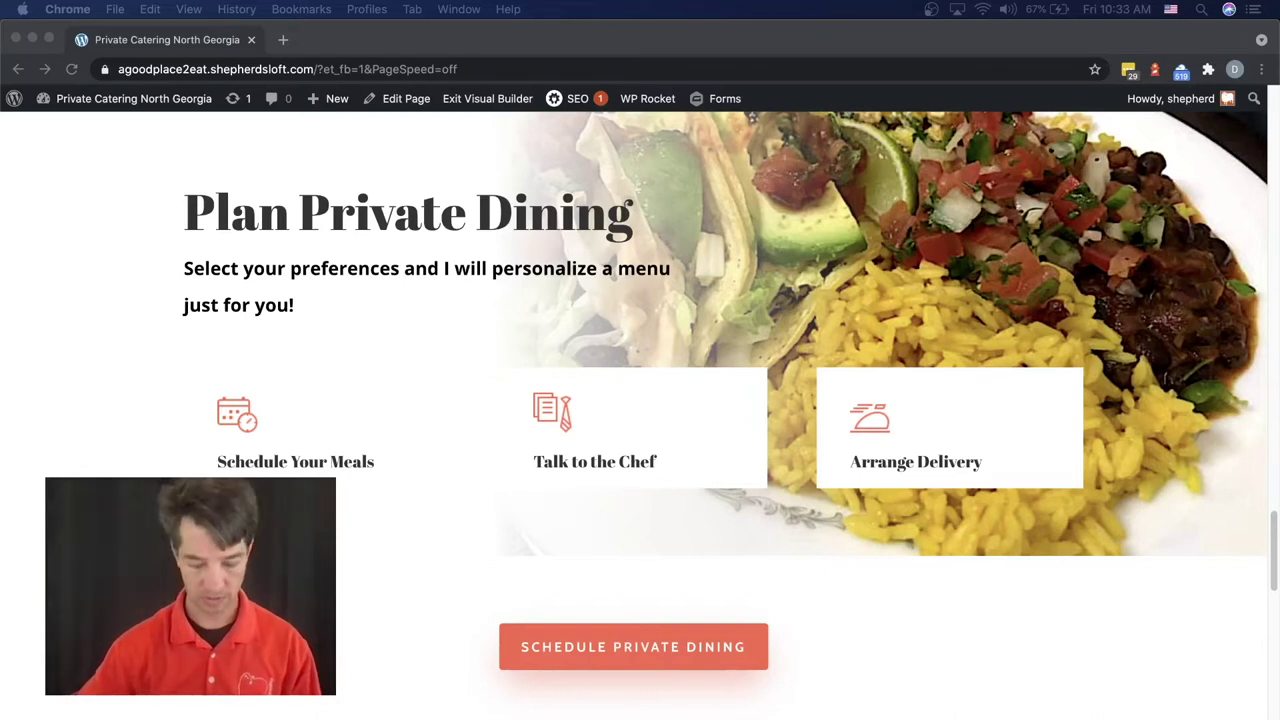
pyautogui.click(296, 293)
pyautogui.moveTo(422, 278)
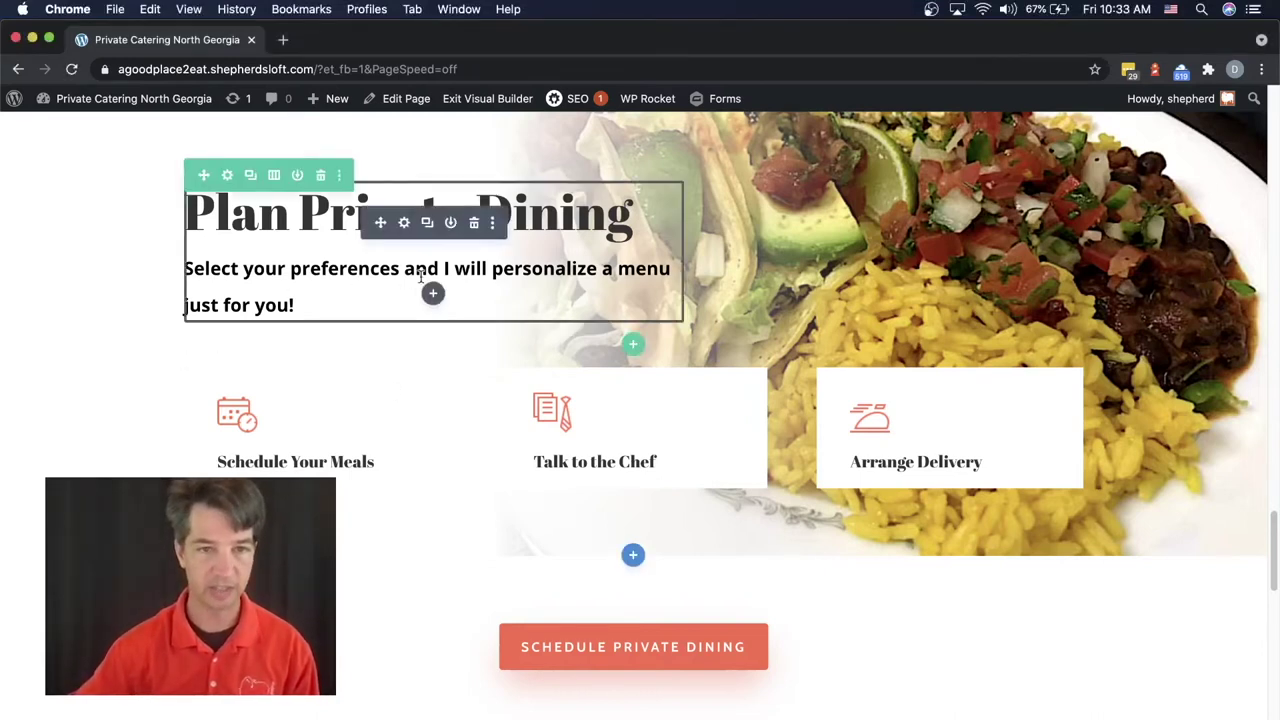
pyautogui.click(405, 223)
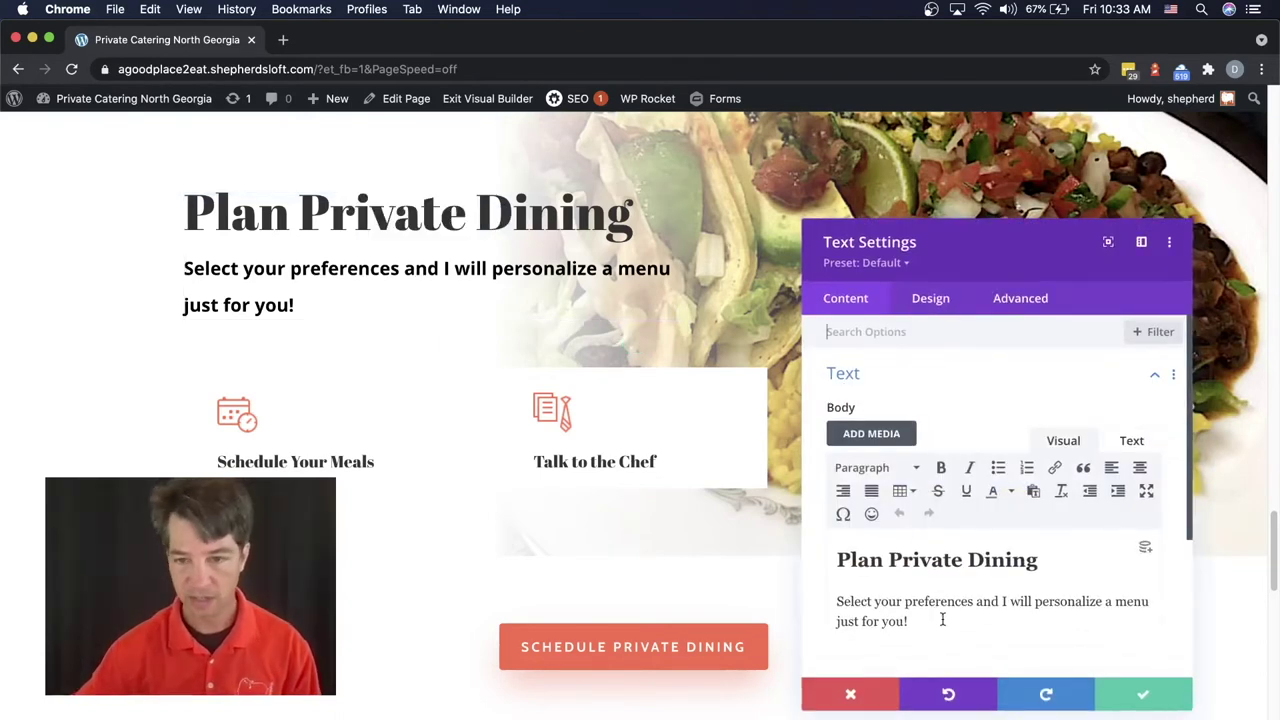
pyautogui.moveTo(920, 621); pyautogui.dragTo(830, 604)
pyautogui.write('Select your preferences & coordinate a personalized meal plan for your vacation.')
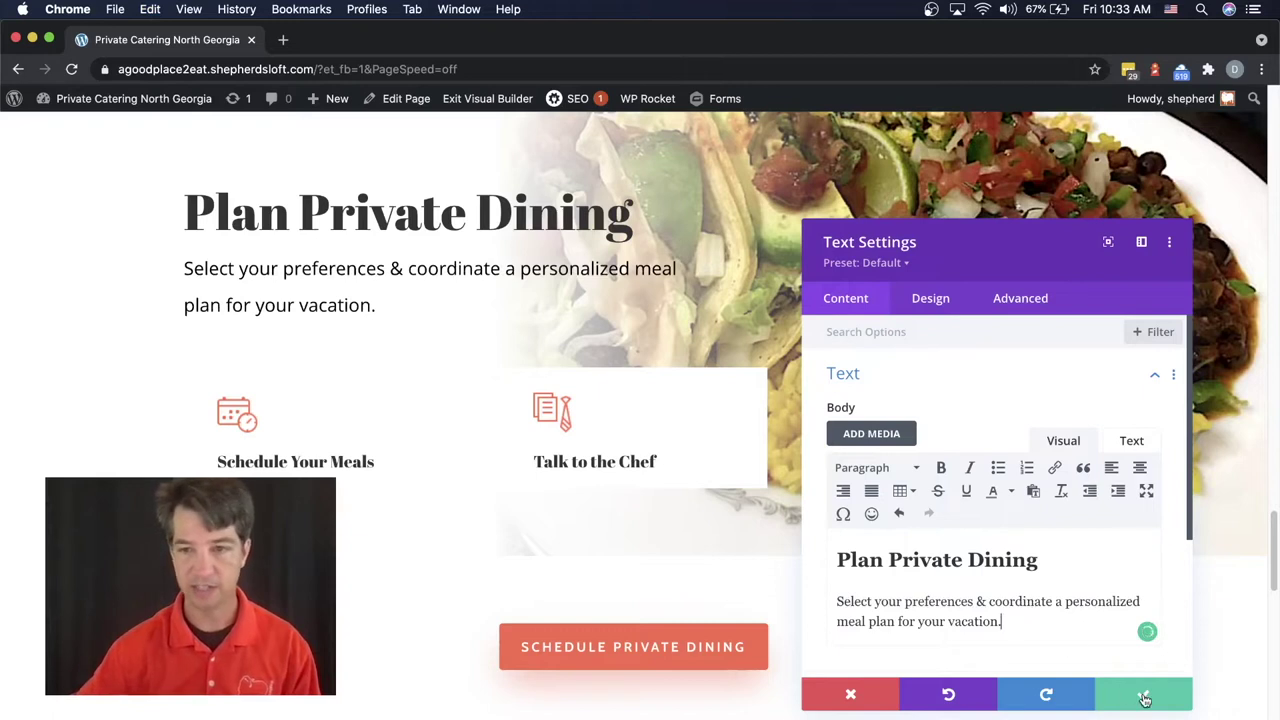
# Remove the font-weight: 400 span tags from the Plan Private Dining body text's HTML and save the module settings.
pyautogui.click(938, 312)
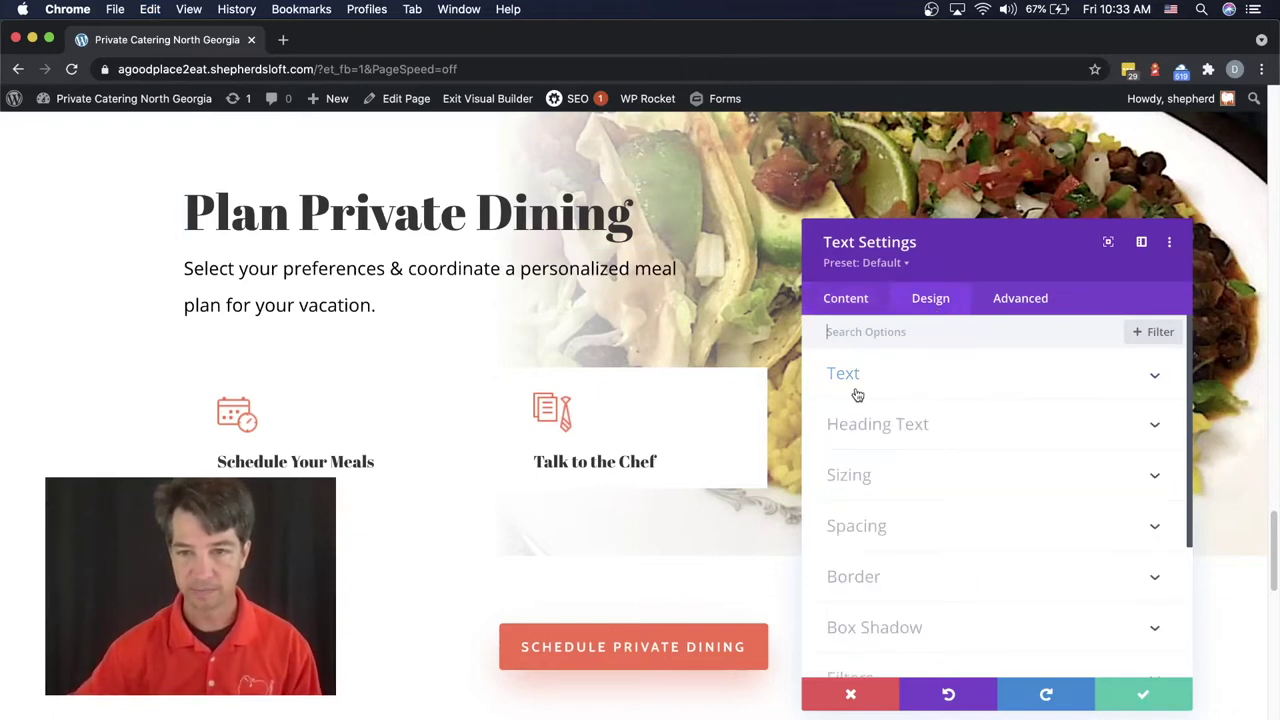
pyautogui.click(855, 392)
pyautogui.scroll(-2, 962, 528)
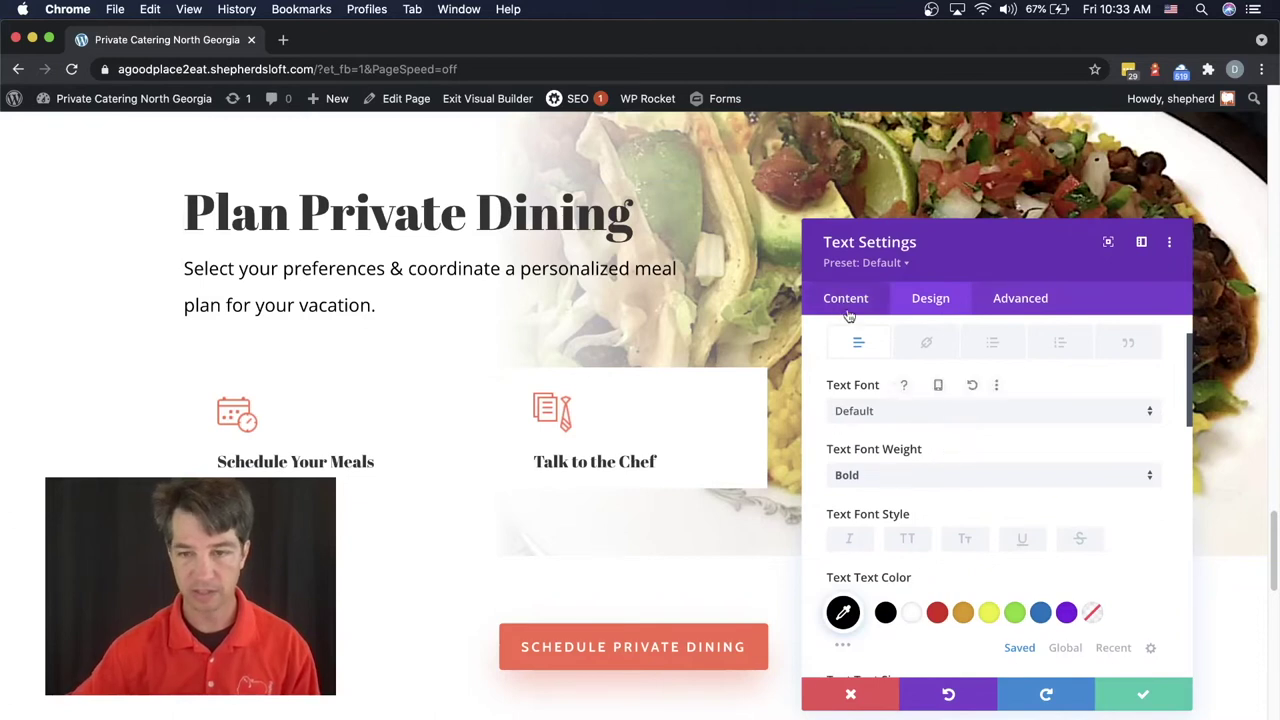
pyautogui.click(846, 299)
pyautogui.click(848, 376)
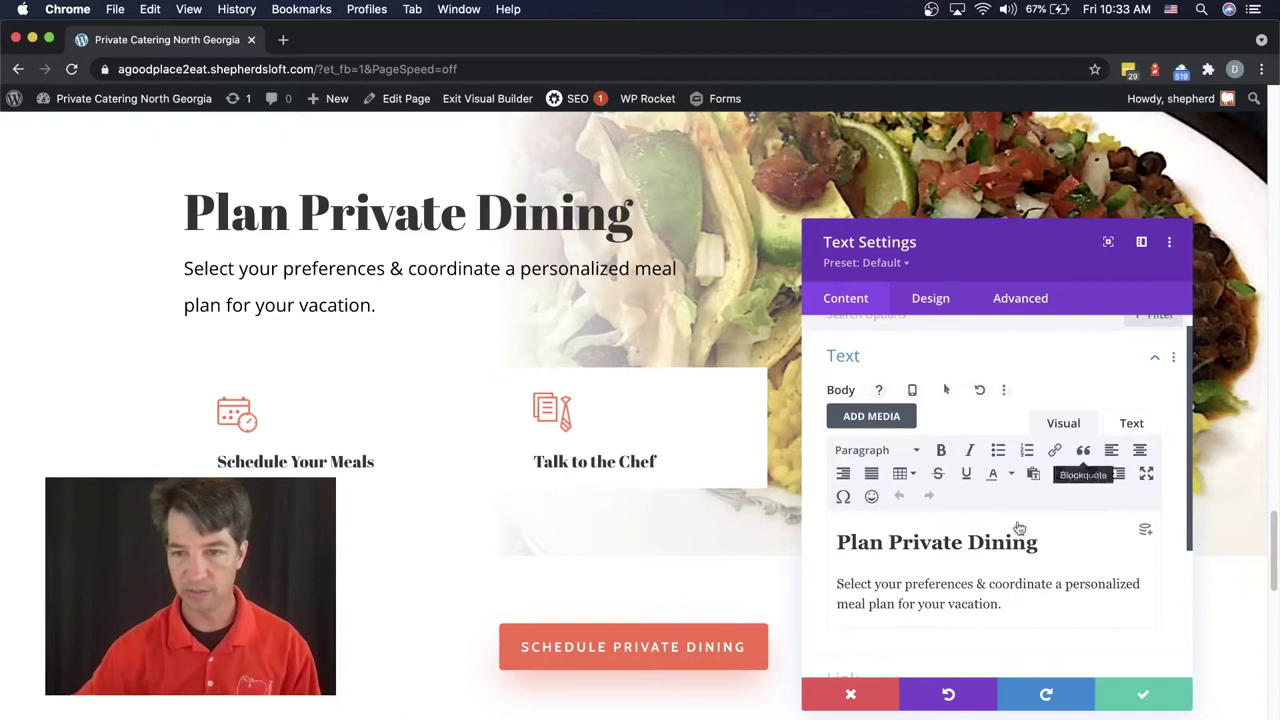
pyautogui.moveTo(837, 584); pyautogui.dragTo(1002, 604)
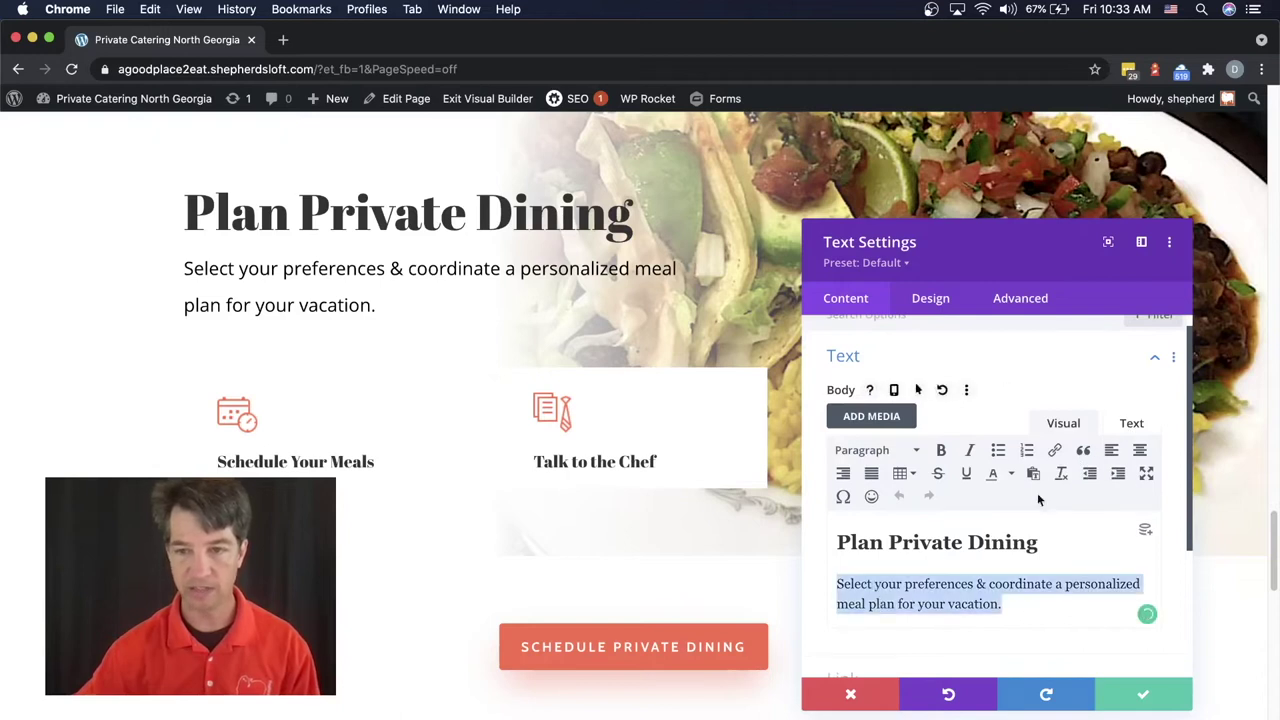
pyautogui.click(1132, 424)
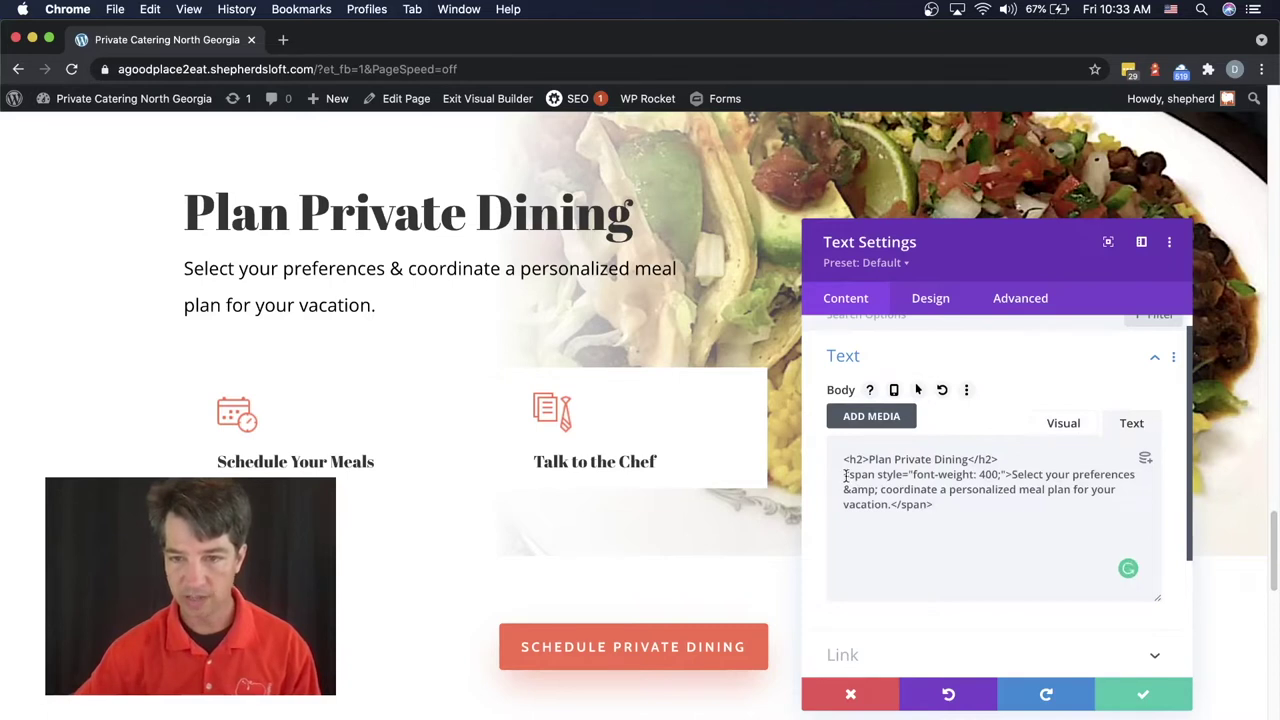
pyautogui.moveTo(841, 475); pyautogui.dragTo(993, 489)
pyautogui.press('BackSpace')
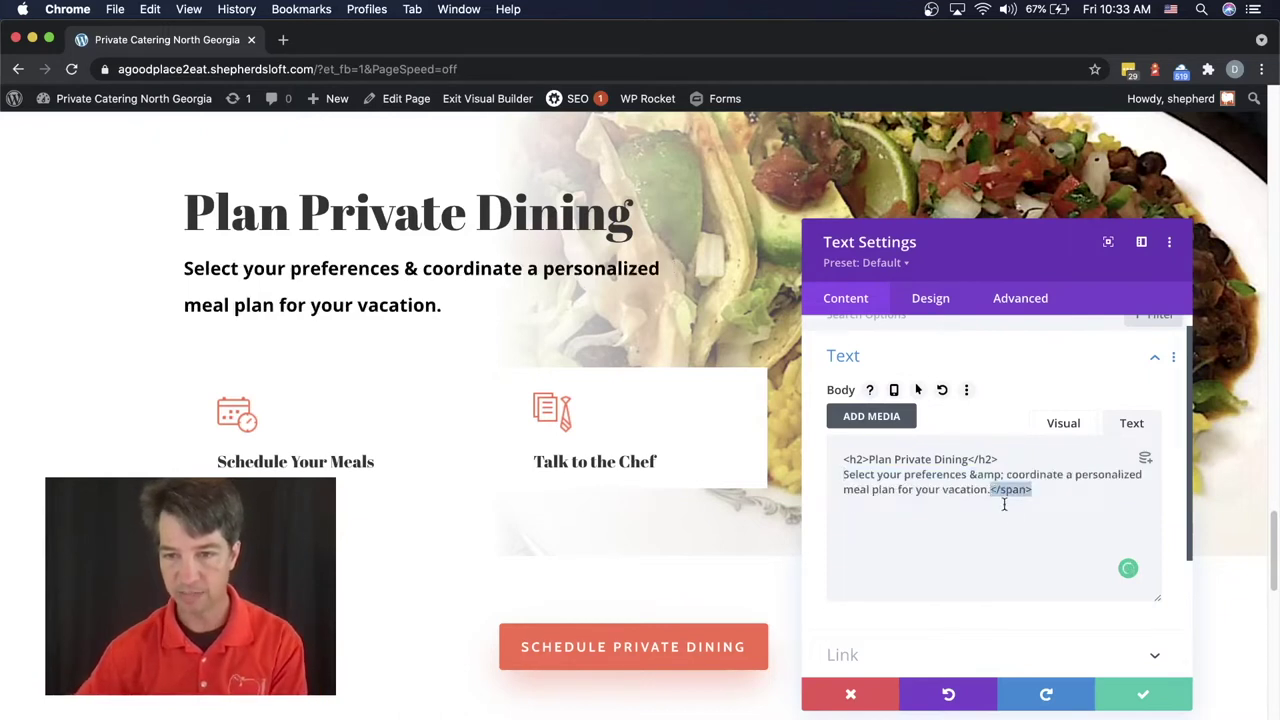
pyautogui.press('BackSpace')
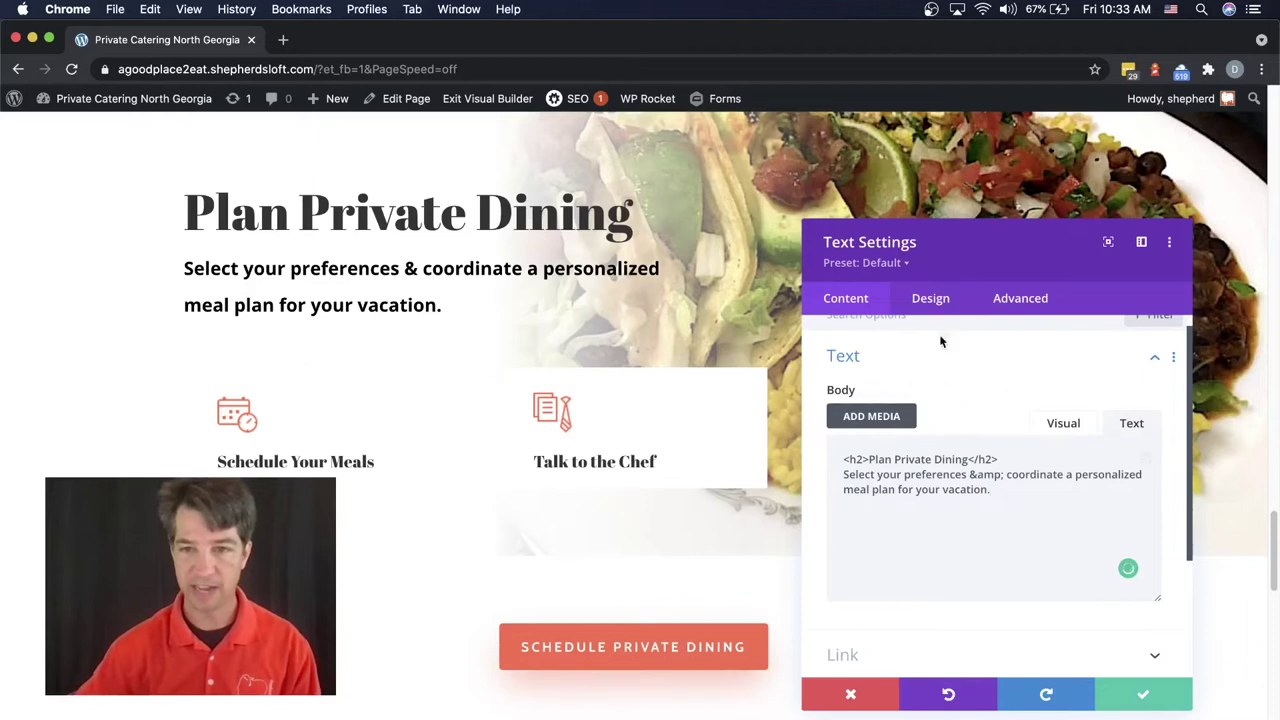
pyautogui.click(1058, 426)
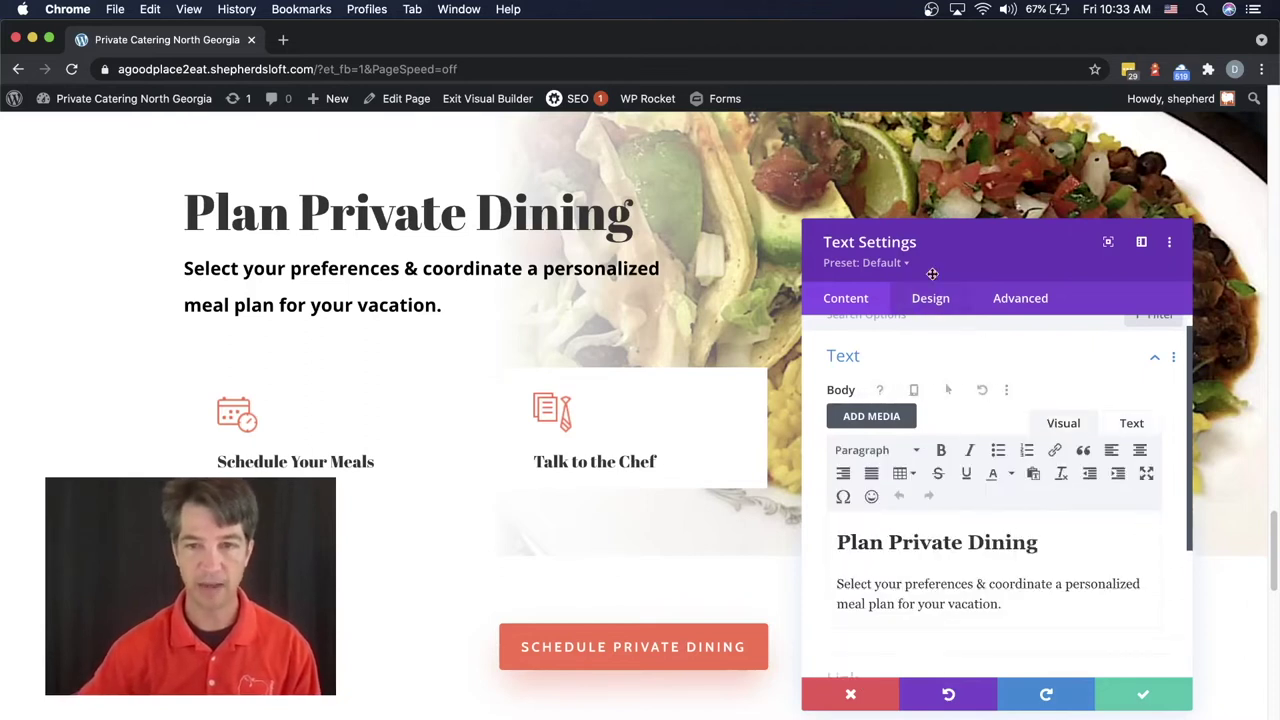
pyautogui.click(938, 306)
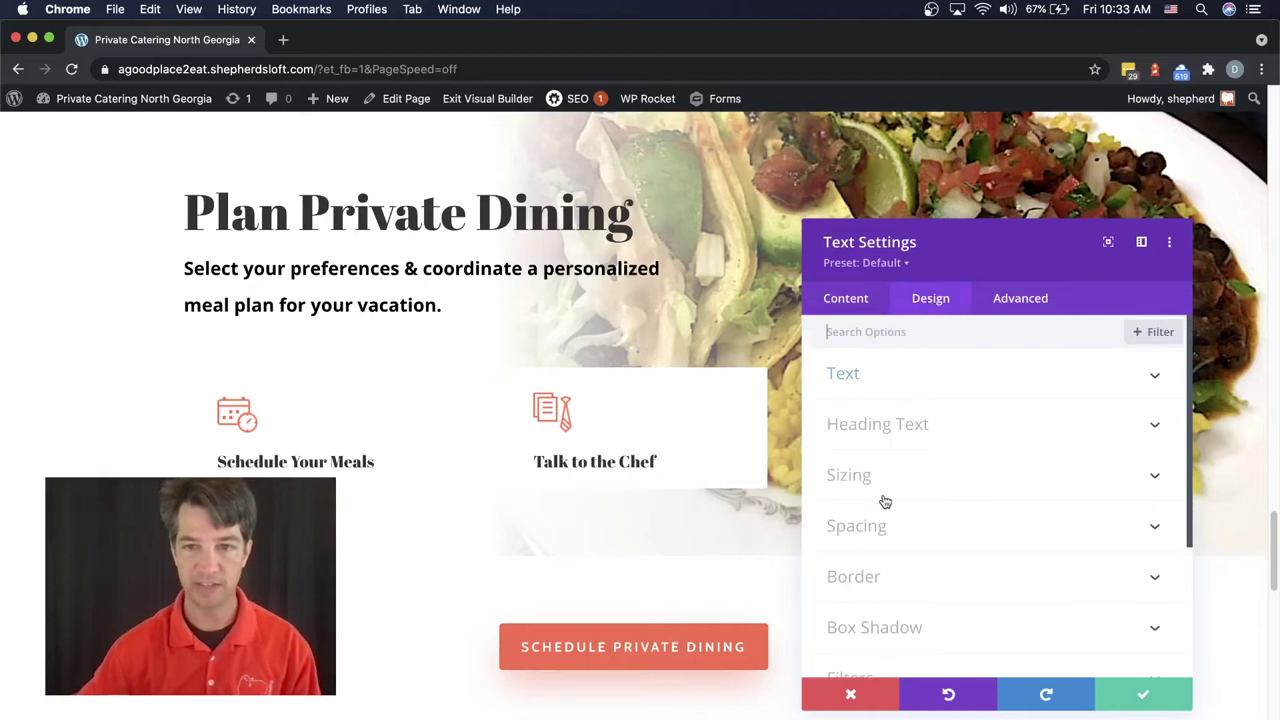
pyautogui.click(1148, 702)
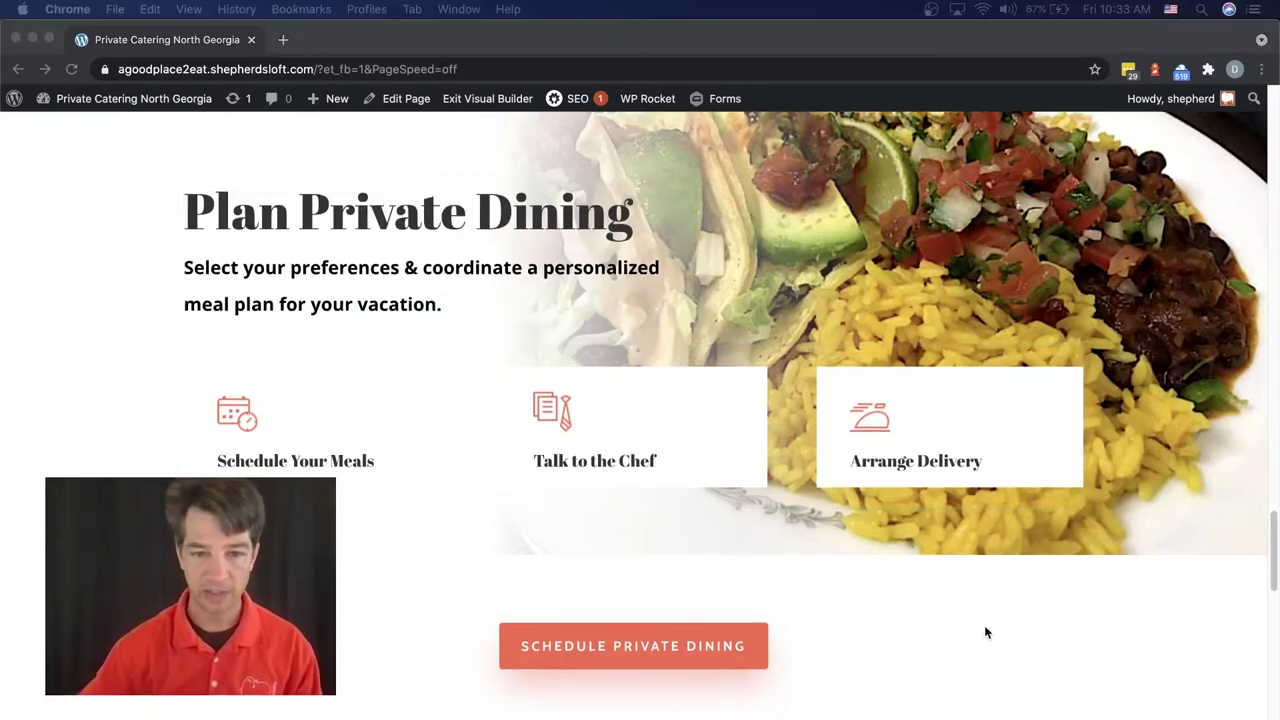
# Set fresh-vegitables.jpg as the background image of the "Request your vacation meals today!" section.
pyautogui.scroll(-5, 985, 630)
pyautogui.scroll(-3, 985, 632)
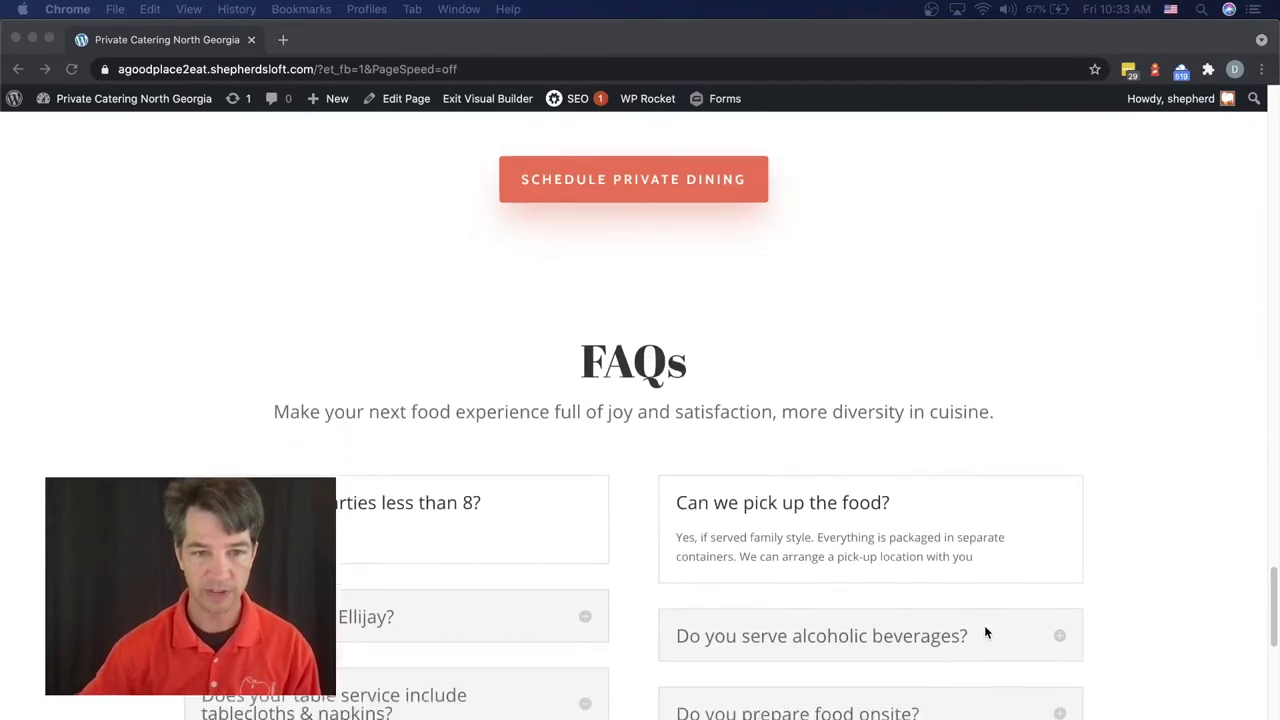
pyautogui.scroll(-10, 985, 630)
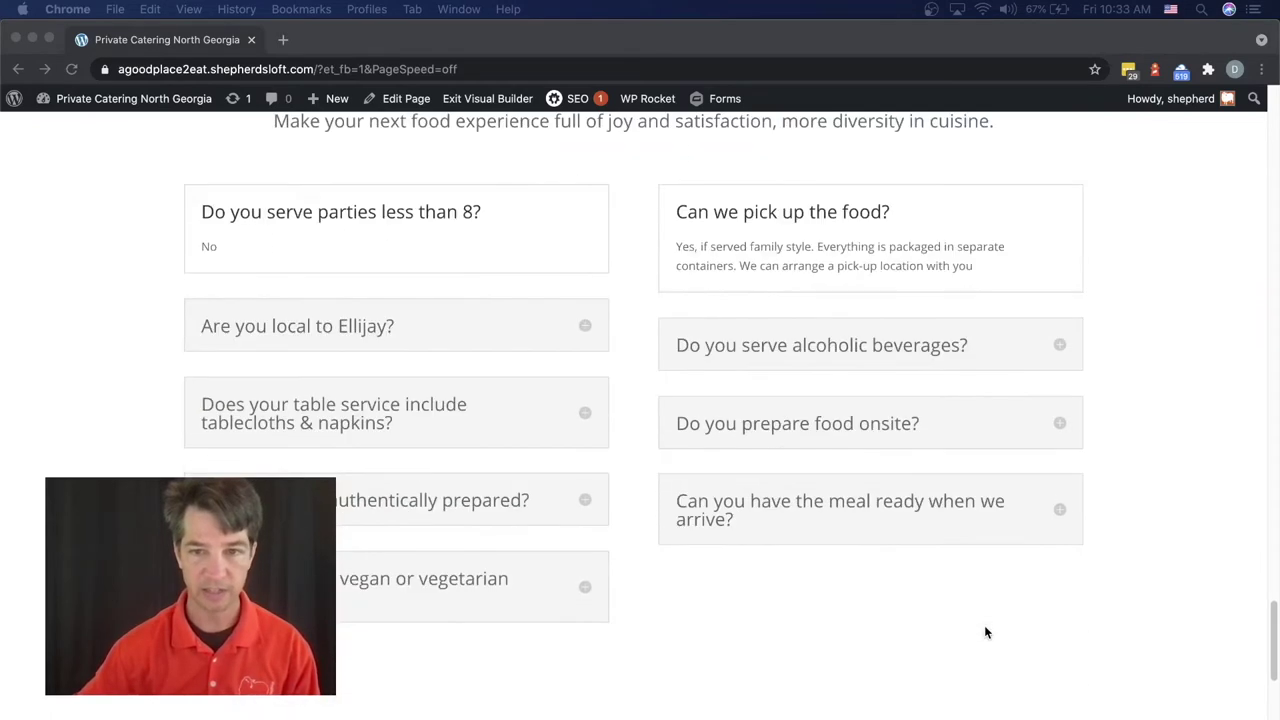
pyautogui.scroll(-2, 985, 630)
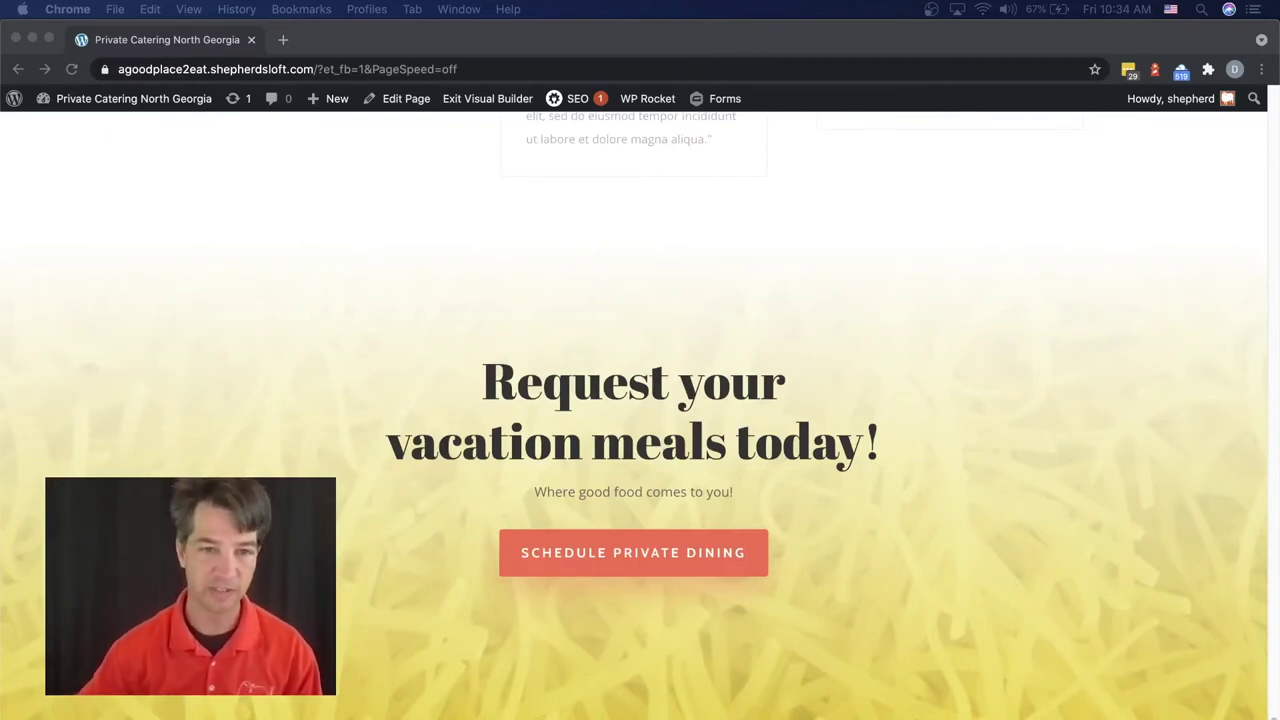
pyautogui.scroll(1, 604, 484)
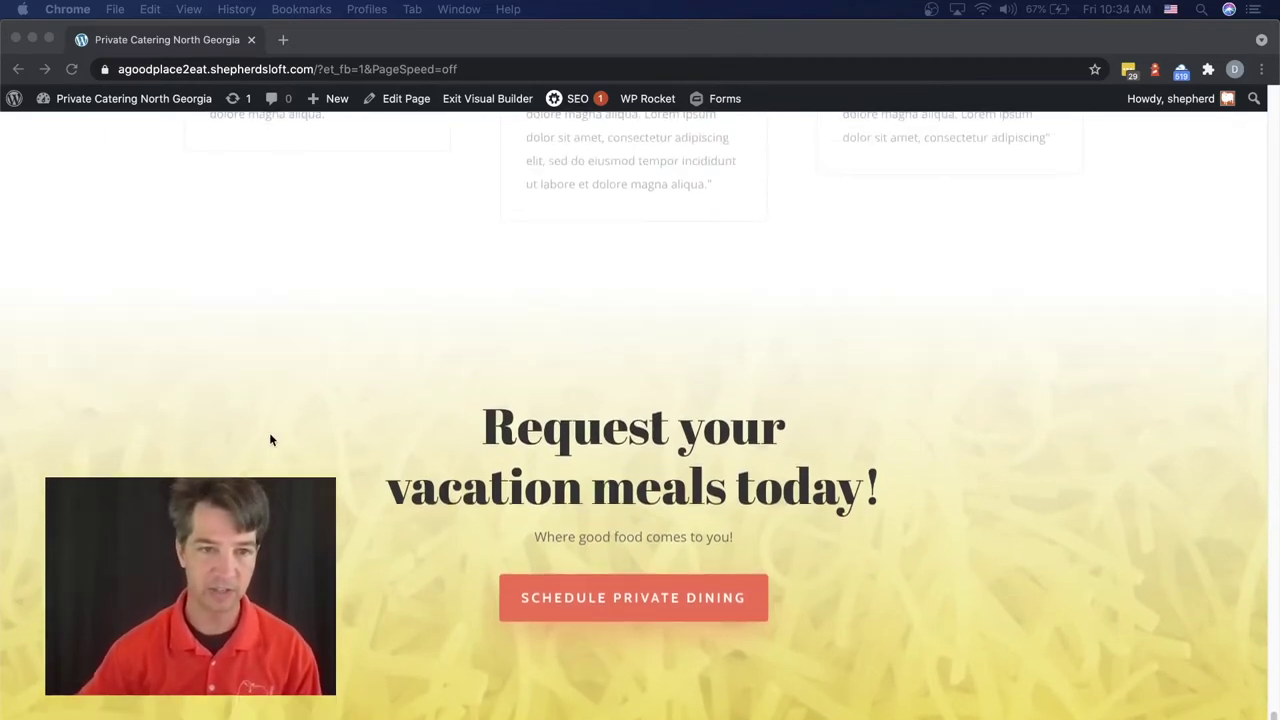
pyautogui.click(229, 364)
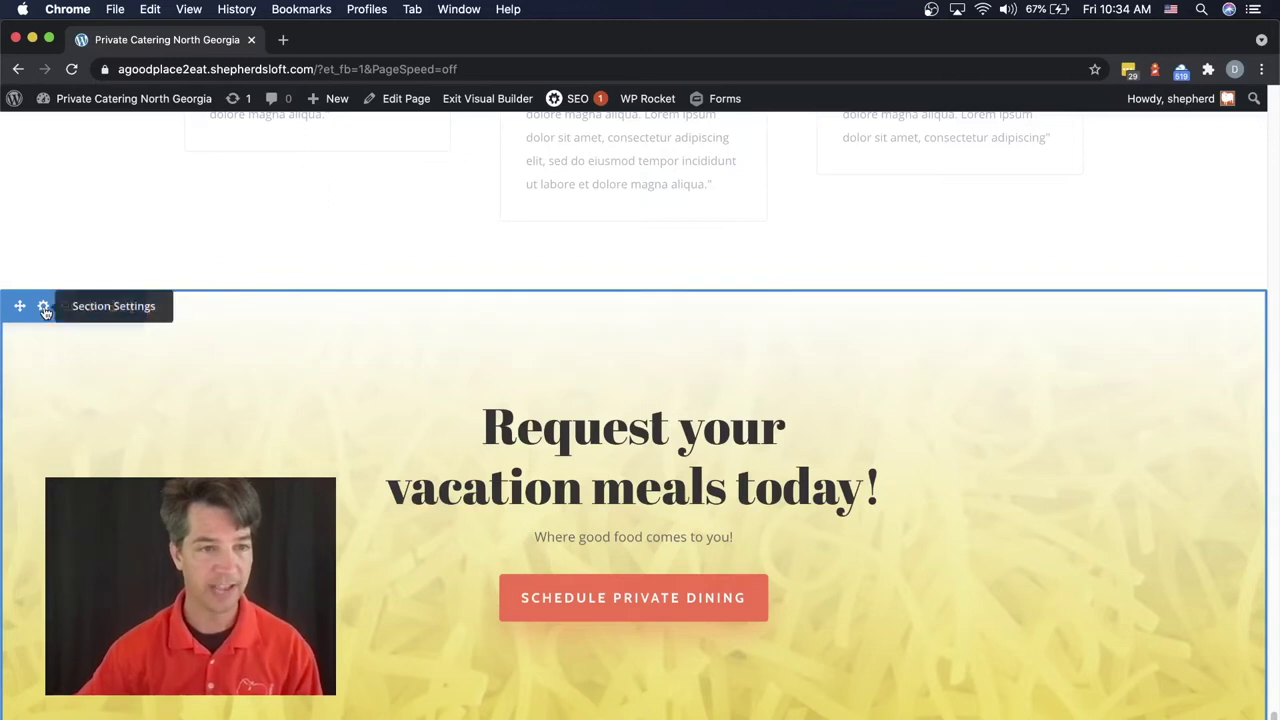
pyautogui.click(44, 308)
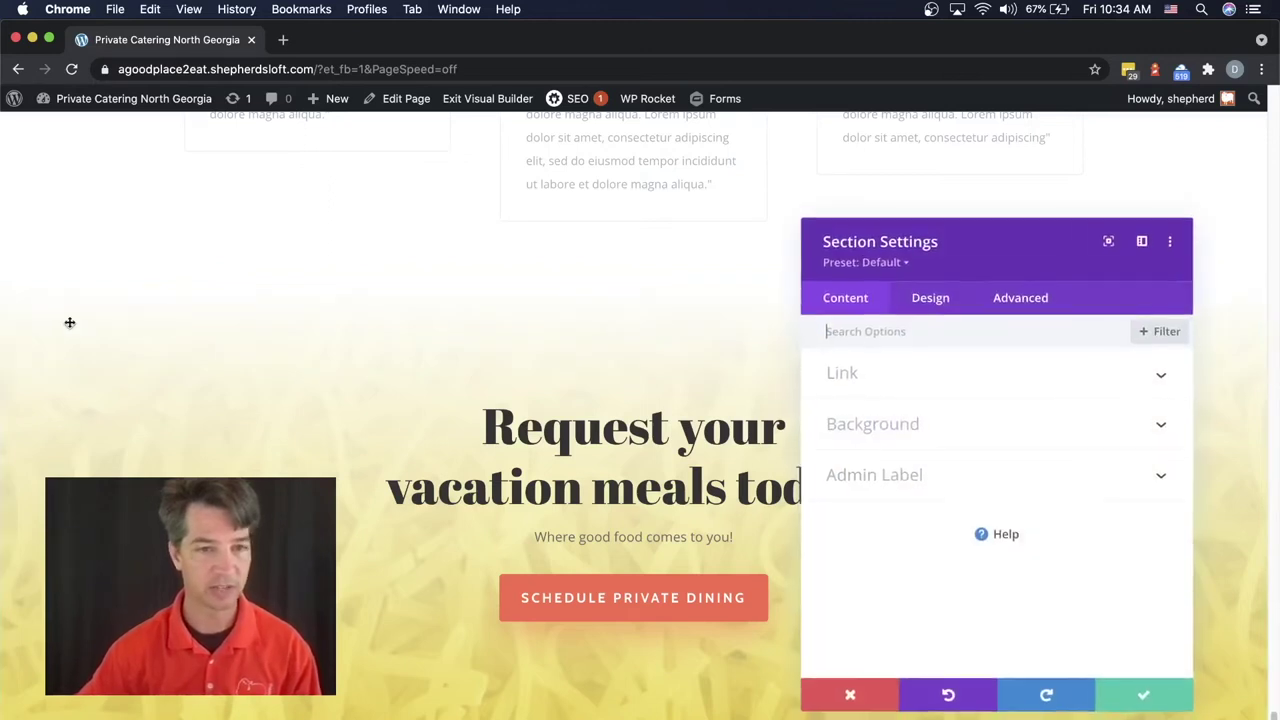
pyautogui.click(900, 430)
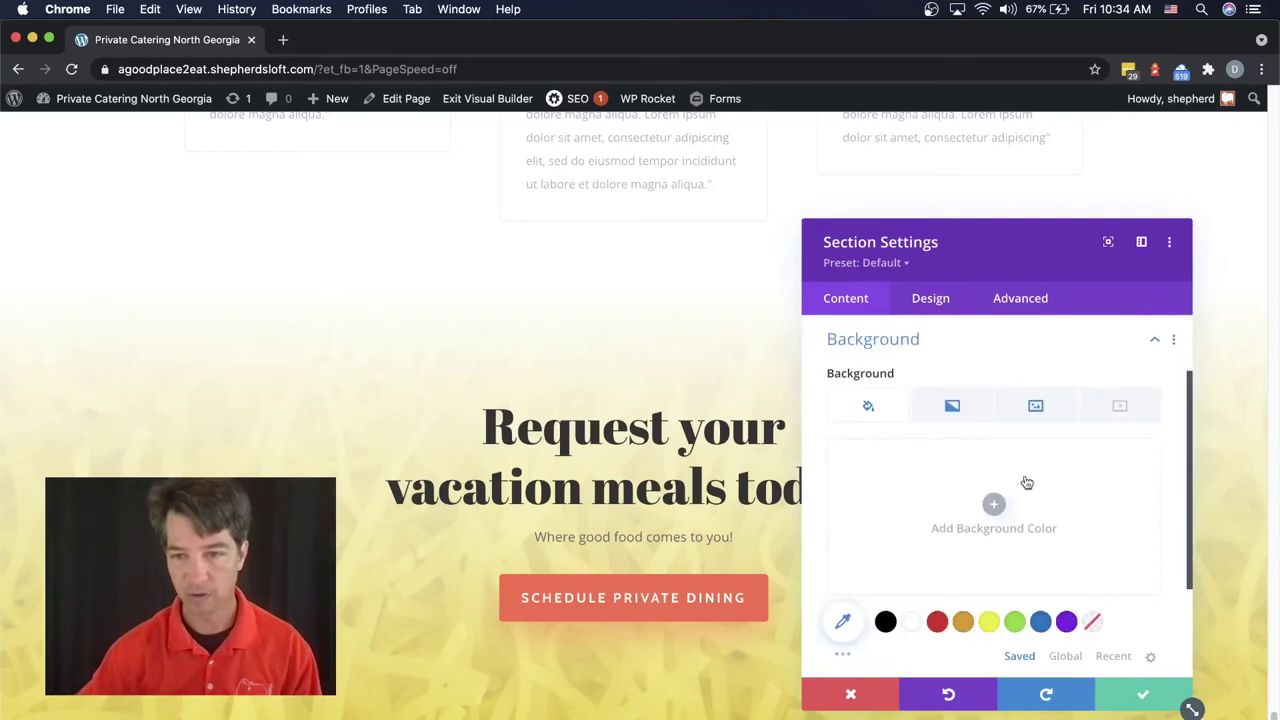
pyautogui.click(1036, 408)
pyautogui.click(1086, 463)
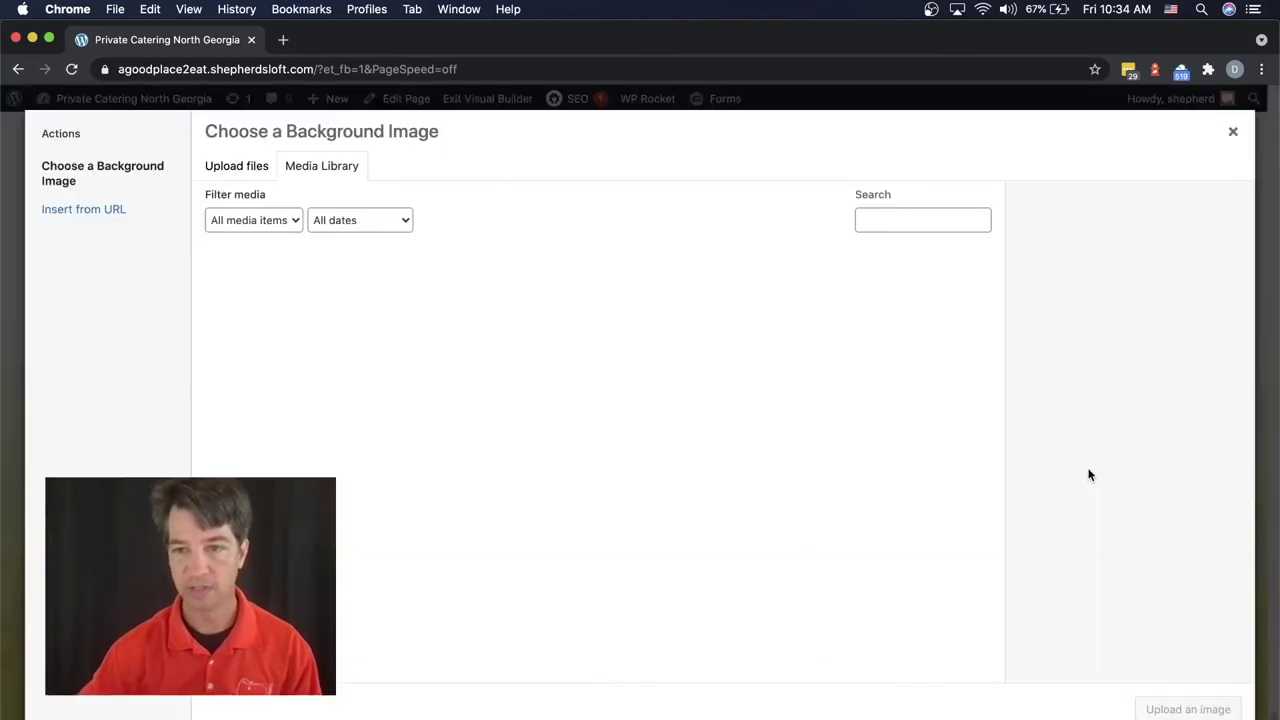
pyautogui.click(410, 320)
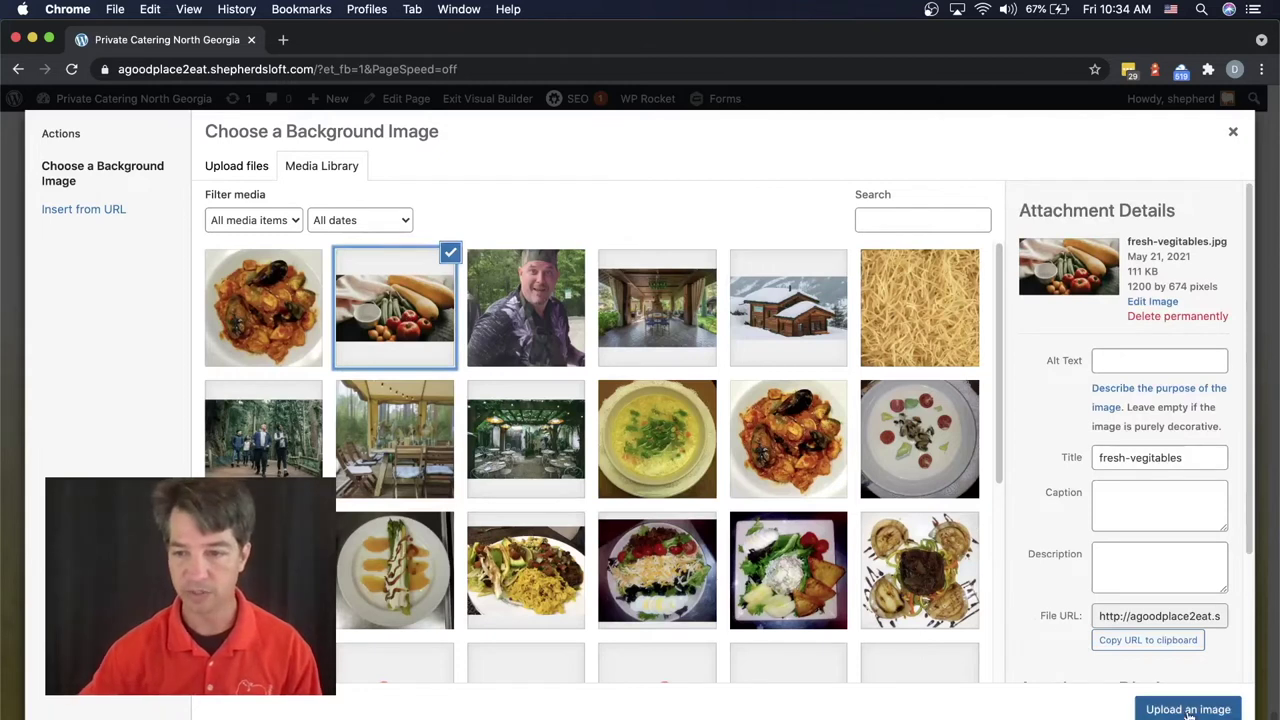
pyautogui.click(1188, 709)
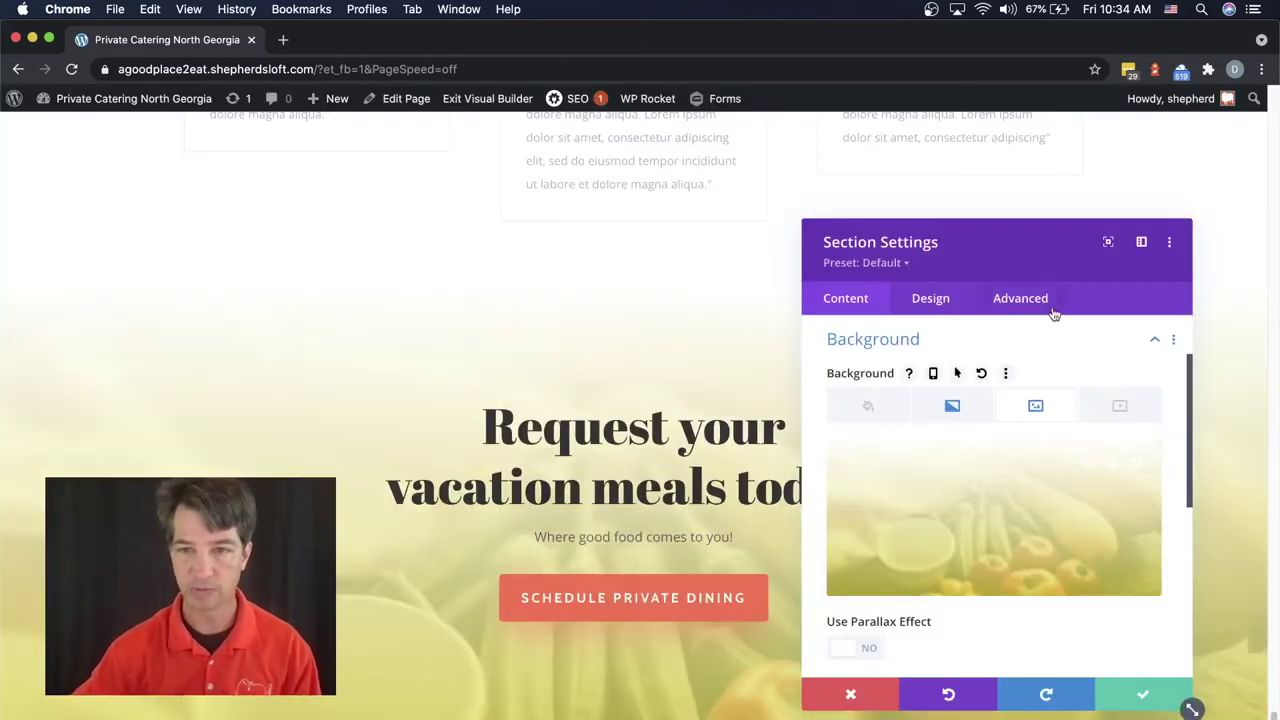
# Set the second color of the section's background gradient to fully transparent black, rgba(0,0,0,0).
pyautogui.moveTo(985, 240); pyautogui.dragTo(1018, 195)
pyautogui.scroll(-1, 670, 403)
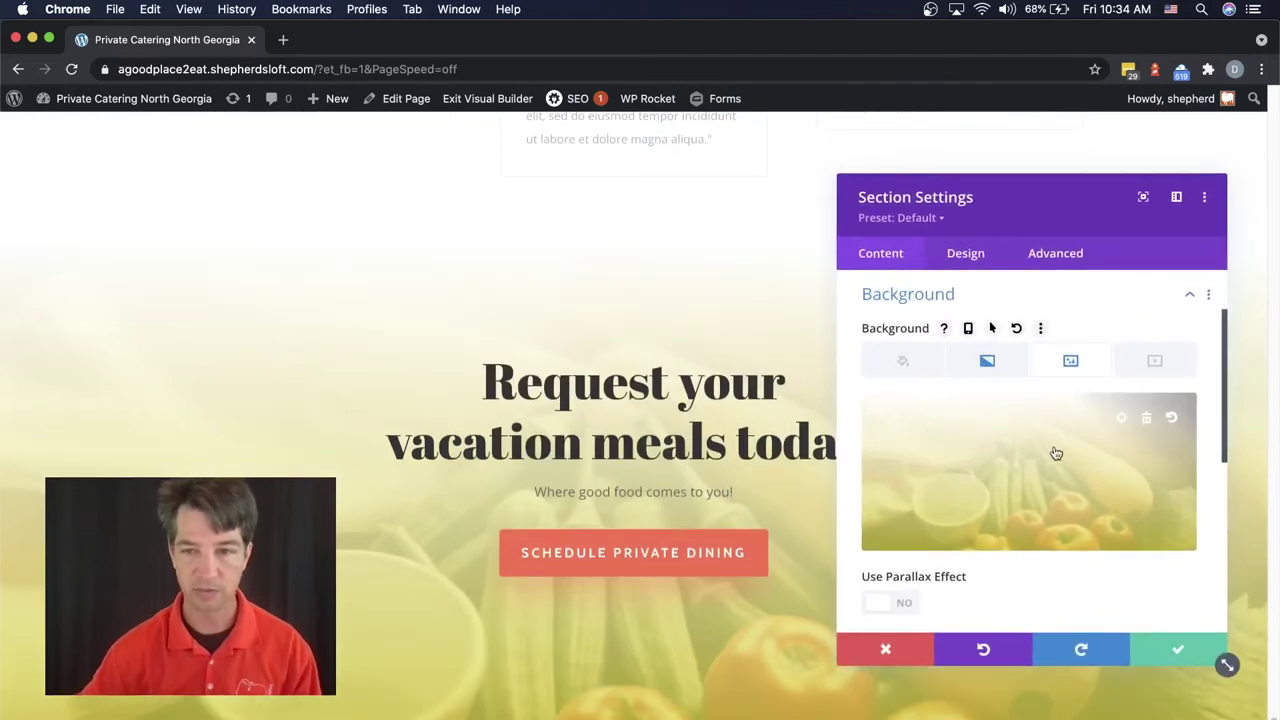
pyautogui.click(988, 363)
pyautogui.moveTo(1057, 506)
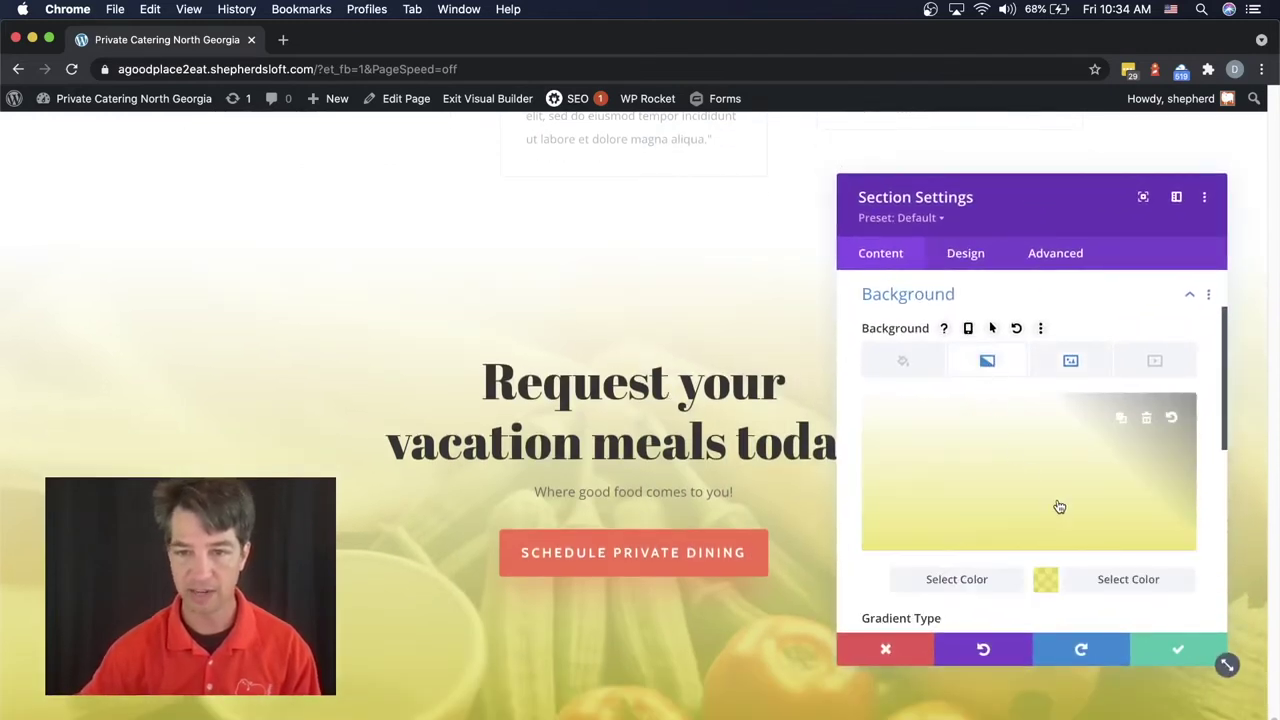
pyautogui.scroll(-5, 1052, 522)
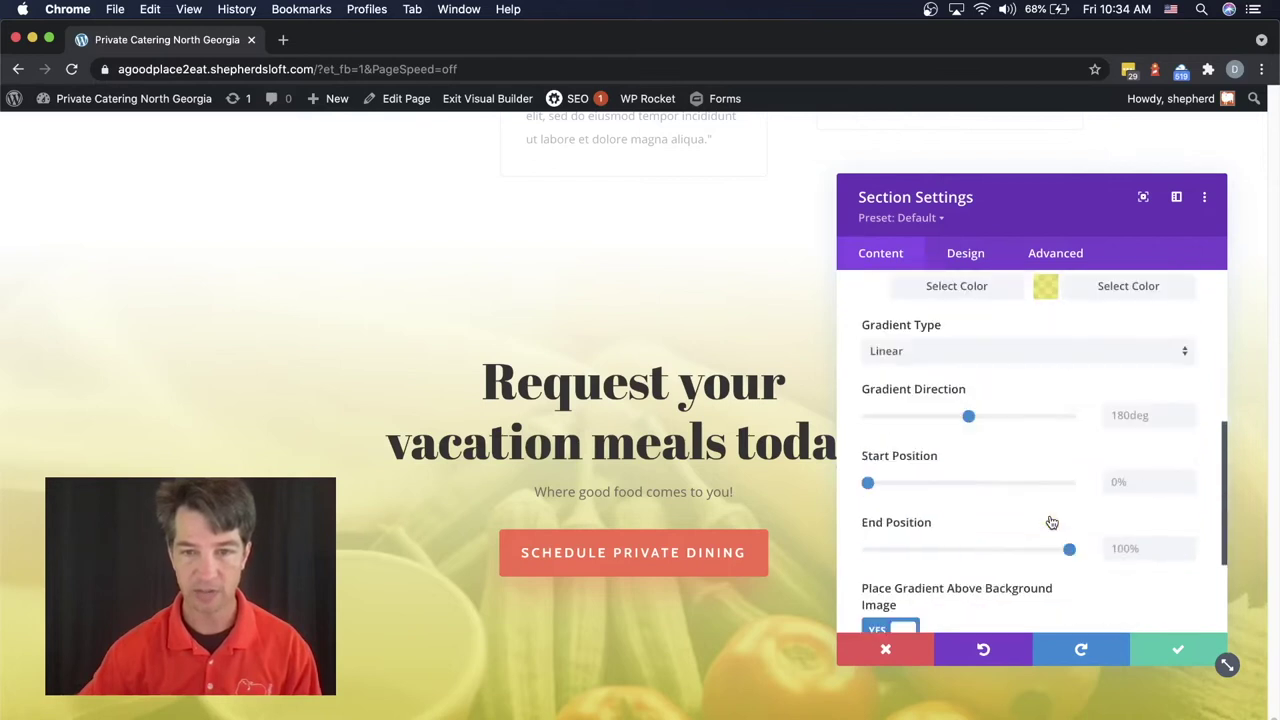
pyautogui.scroll(3, 1052, 522)
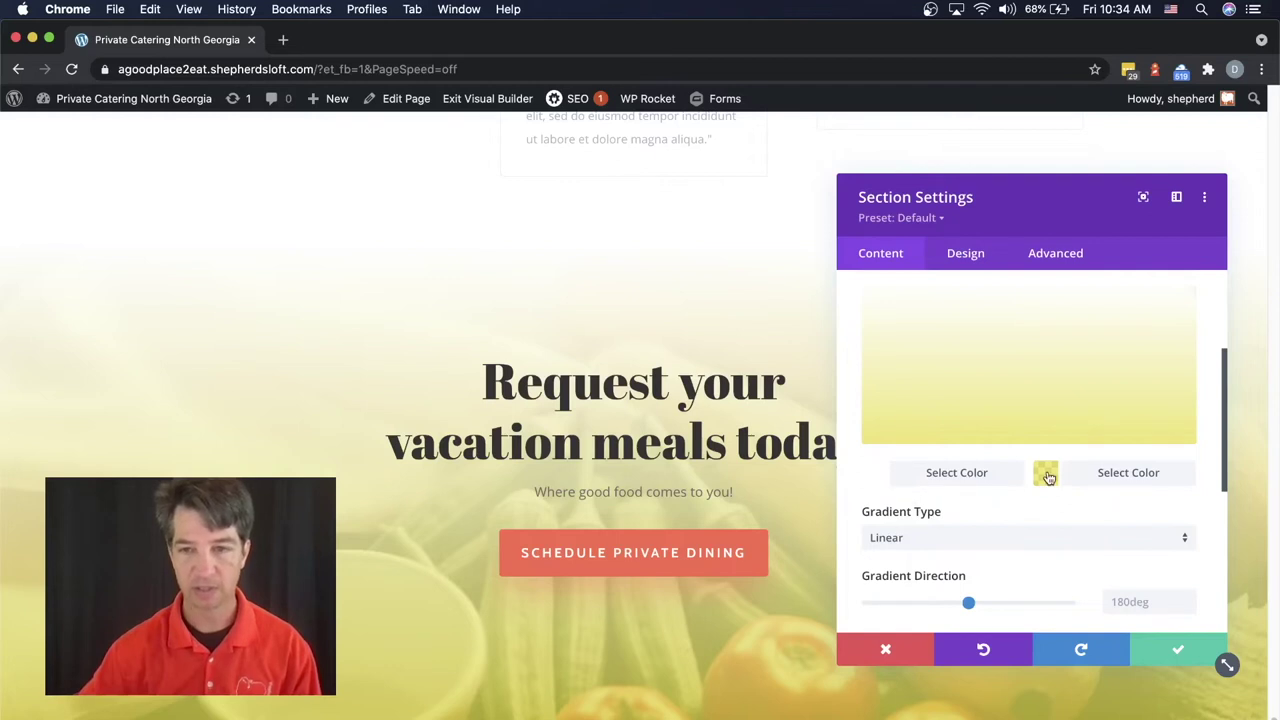
pyautogui.click(1046, 475)
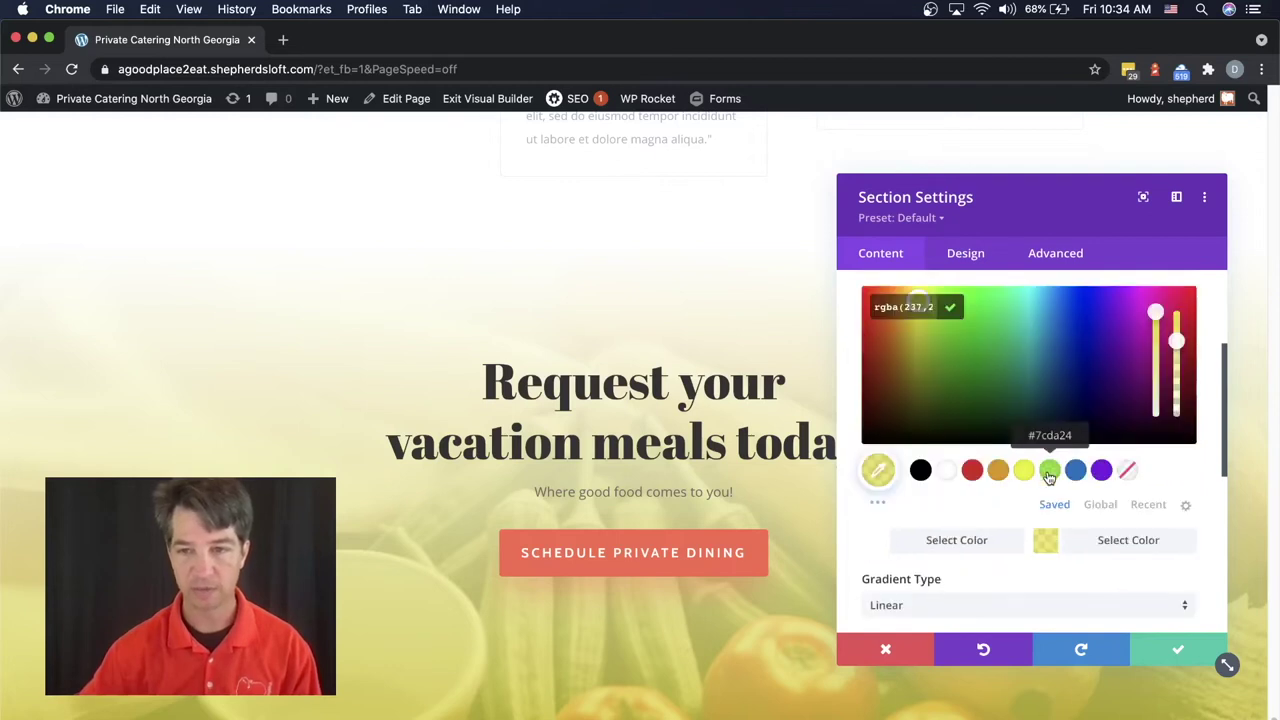
pyautogui.click(921, 470)
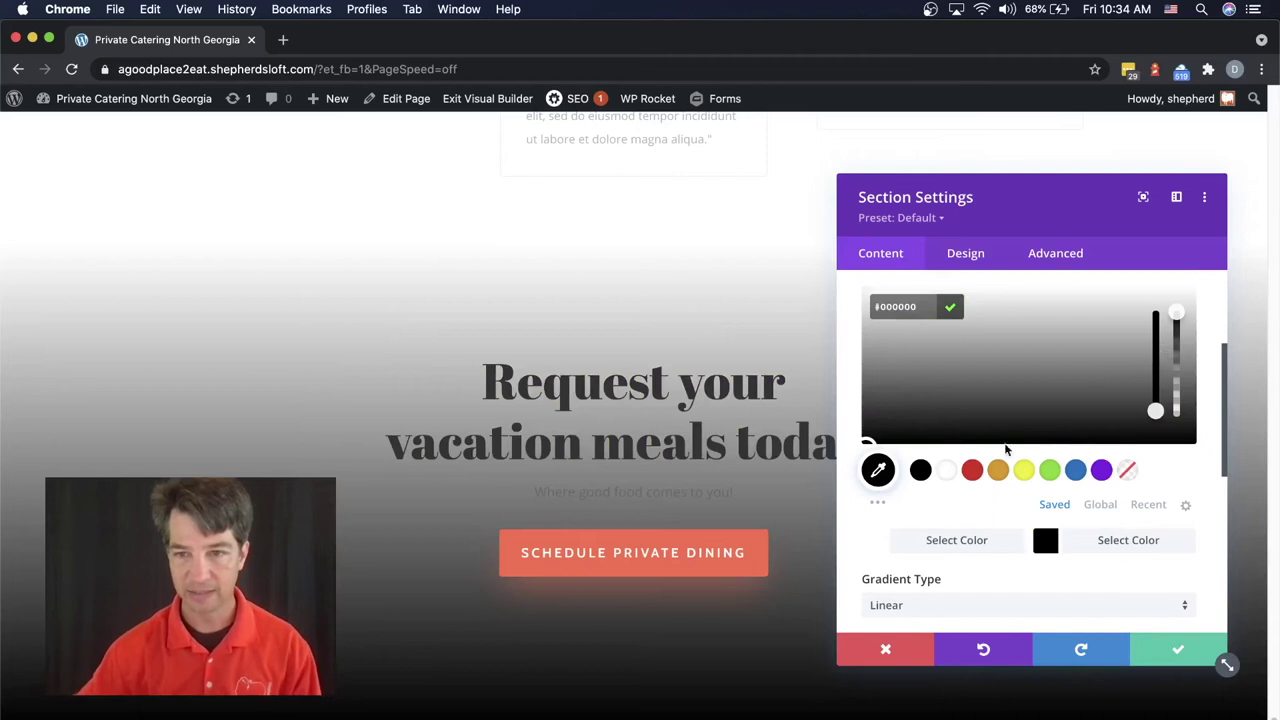
pyautogui.moveTo(1176, 313); pyautogui.dragTo(1181, 432)
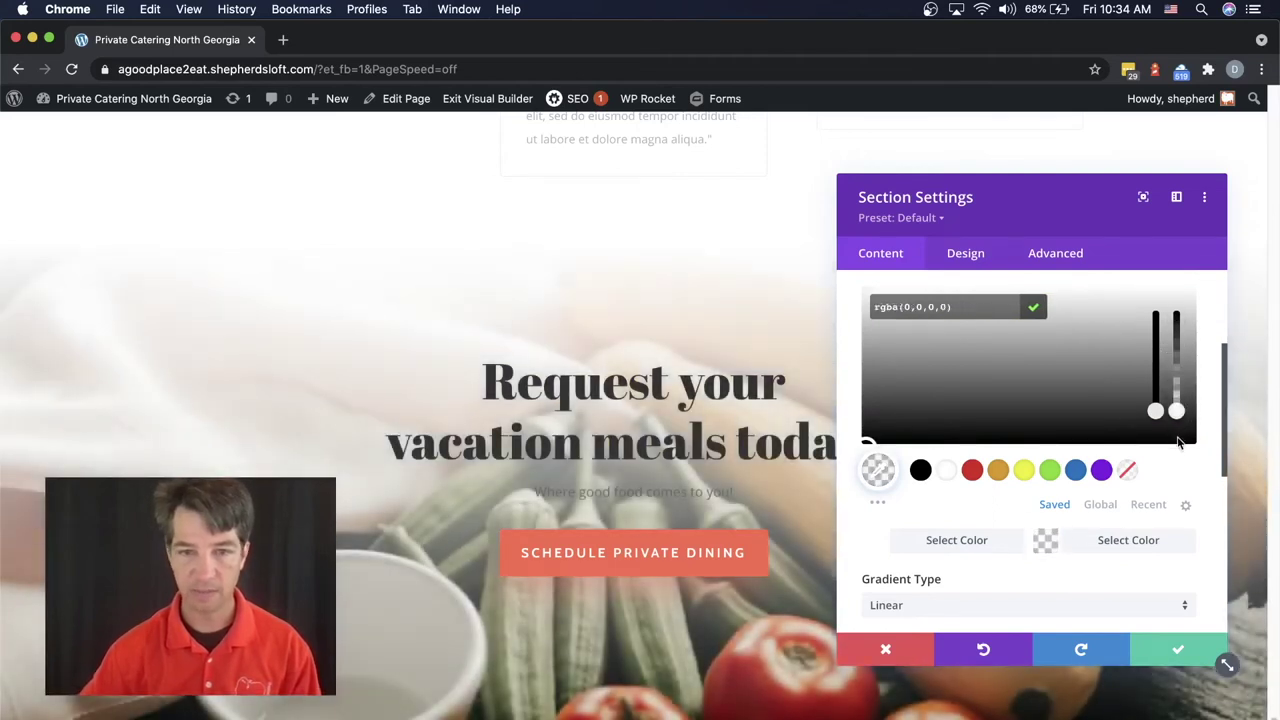
# Change the gradient's second color to fully transparent white, rgba(255,255,255,0), and save the section settings.
pyautogui.click(950, 476)
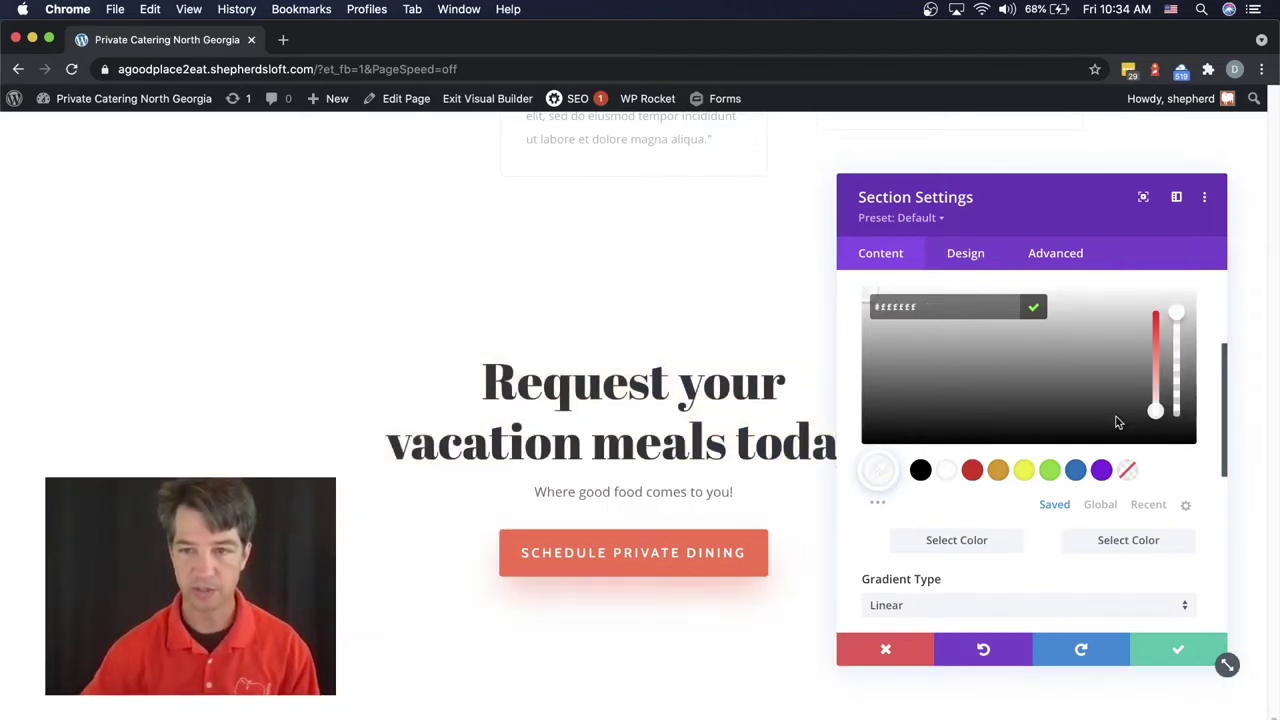
pyautogui.moveTo(1178, 315); pyautogui.dragTo(1178, 445)
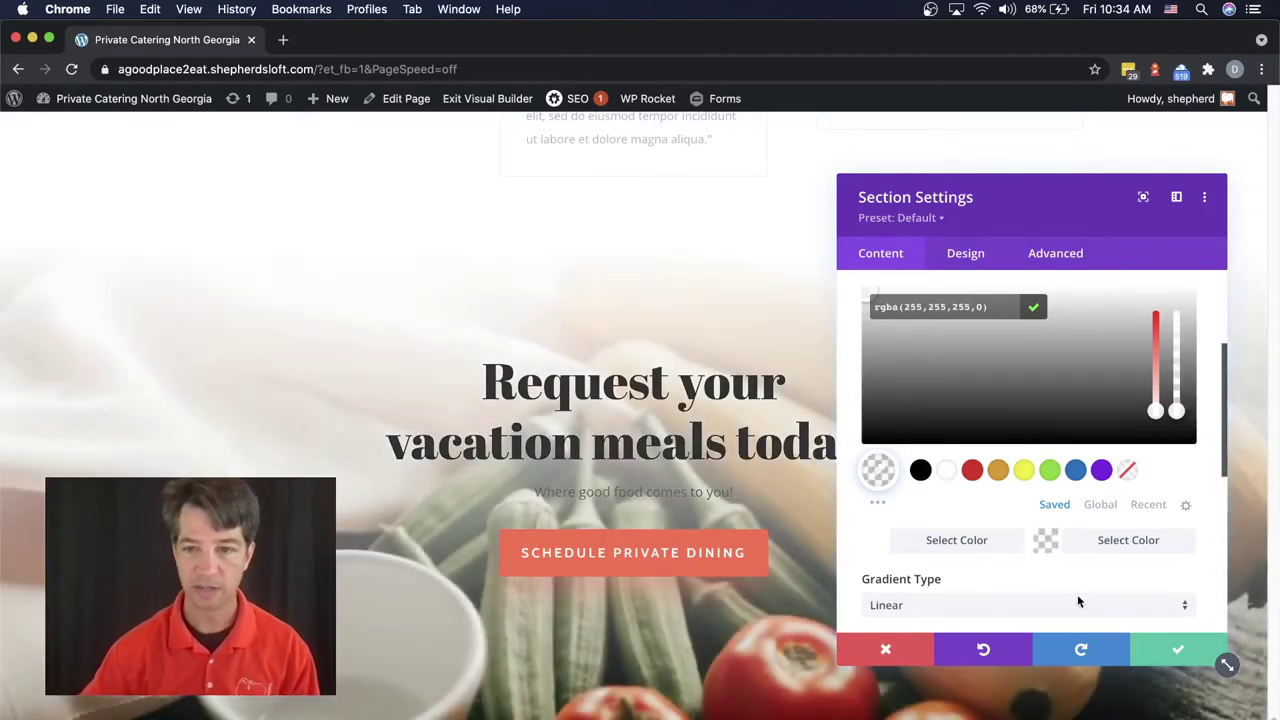
pyautogui.click(1177, 652)
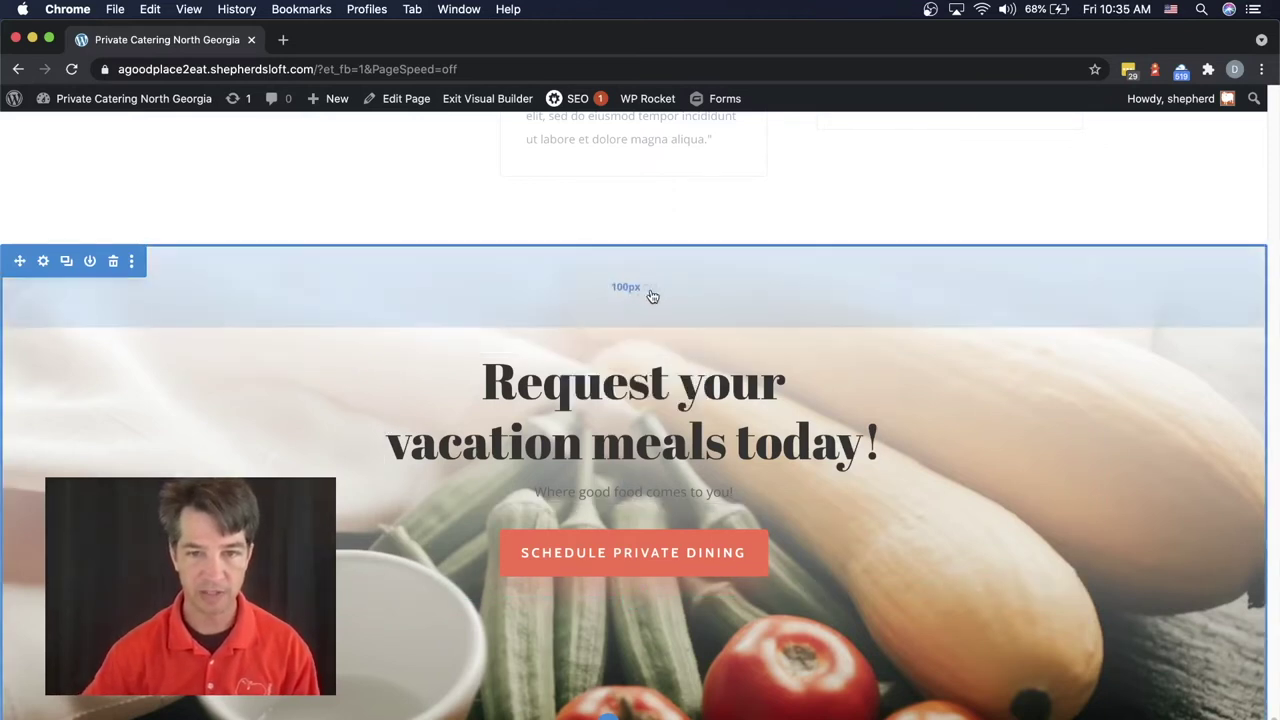
# Reduce the space above the heading by shrinking the top padding of the "Request your vacation meals today!" section.
pyautogui.scroll(1, 653, 295)
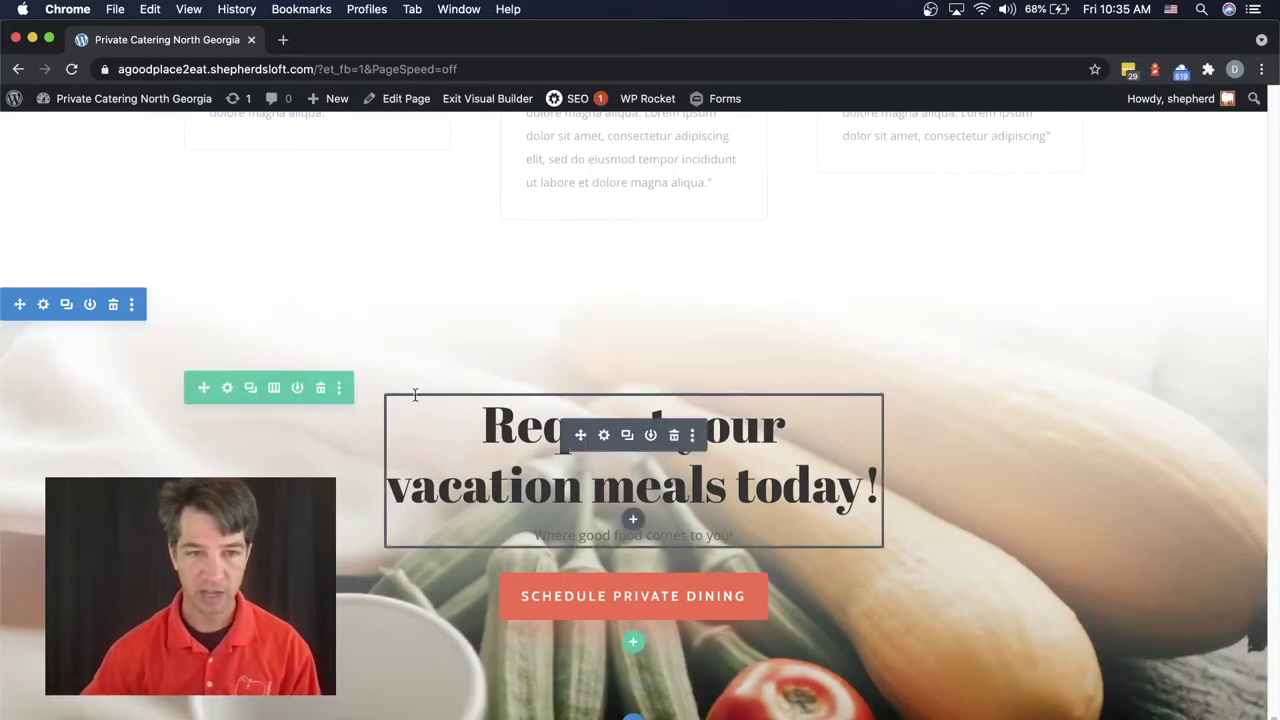
pyautogui.moveTo(586, 349); pyautogui.dragTo(589, 266)
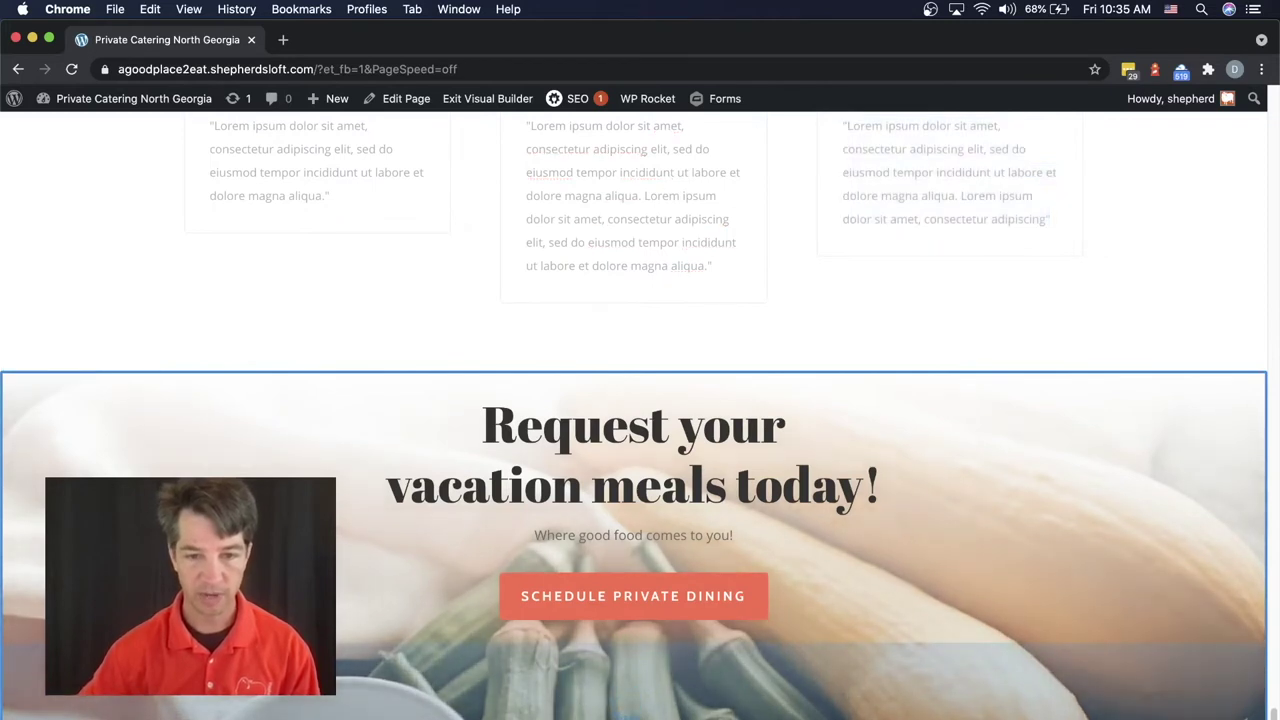
pyautogui.scroll(-2, 747, 703)
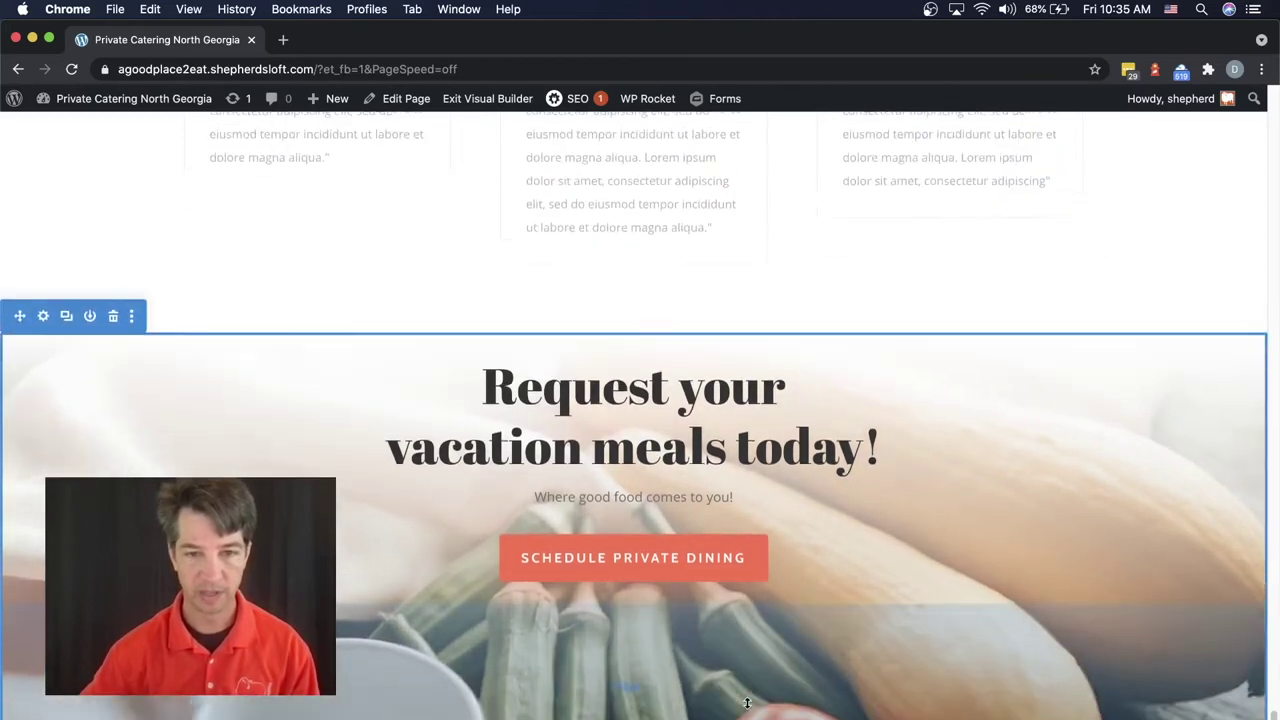
pyautogui.scroll(2, 938, 567)
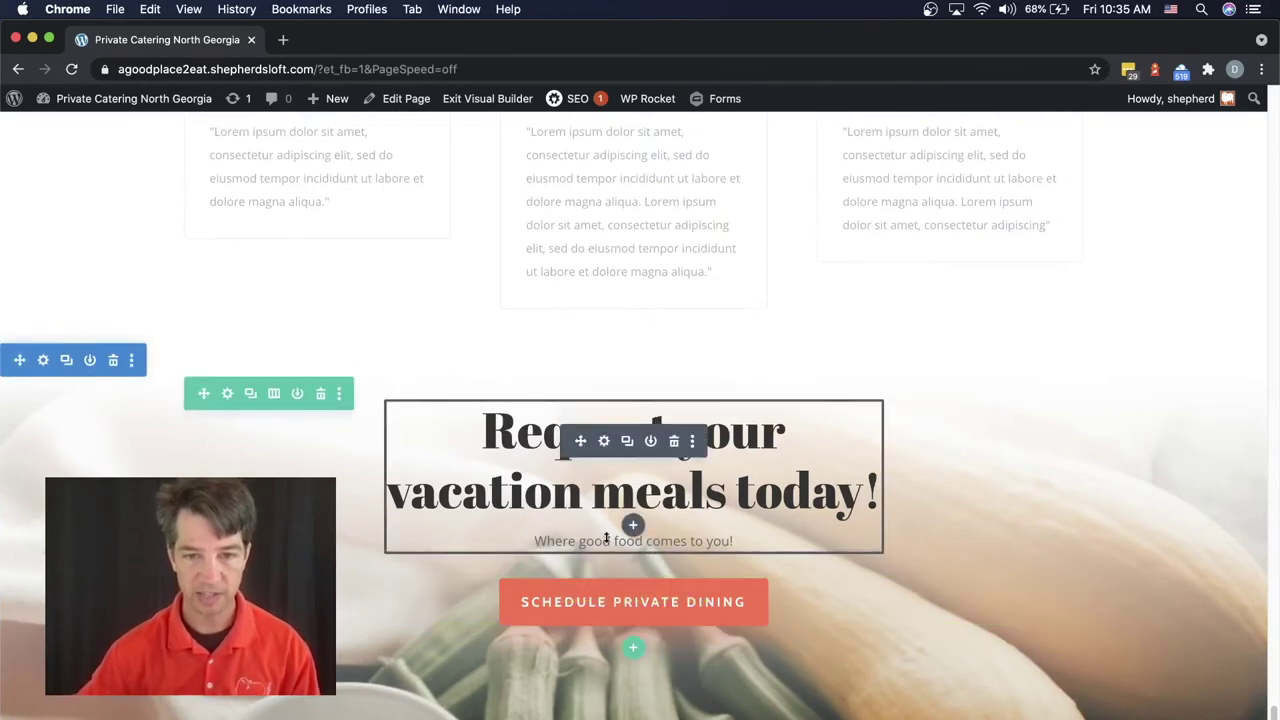
# Remove the et_pb_header_content_wrapper div tags around "Where good food comes to you!" in the vacation-meals text module's HTML.
pyautogui.click(603, 441)
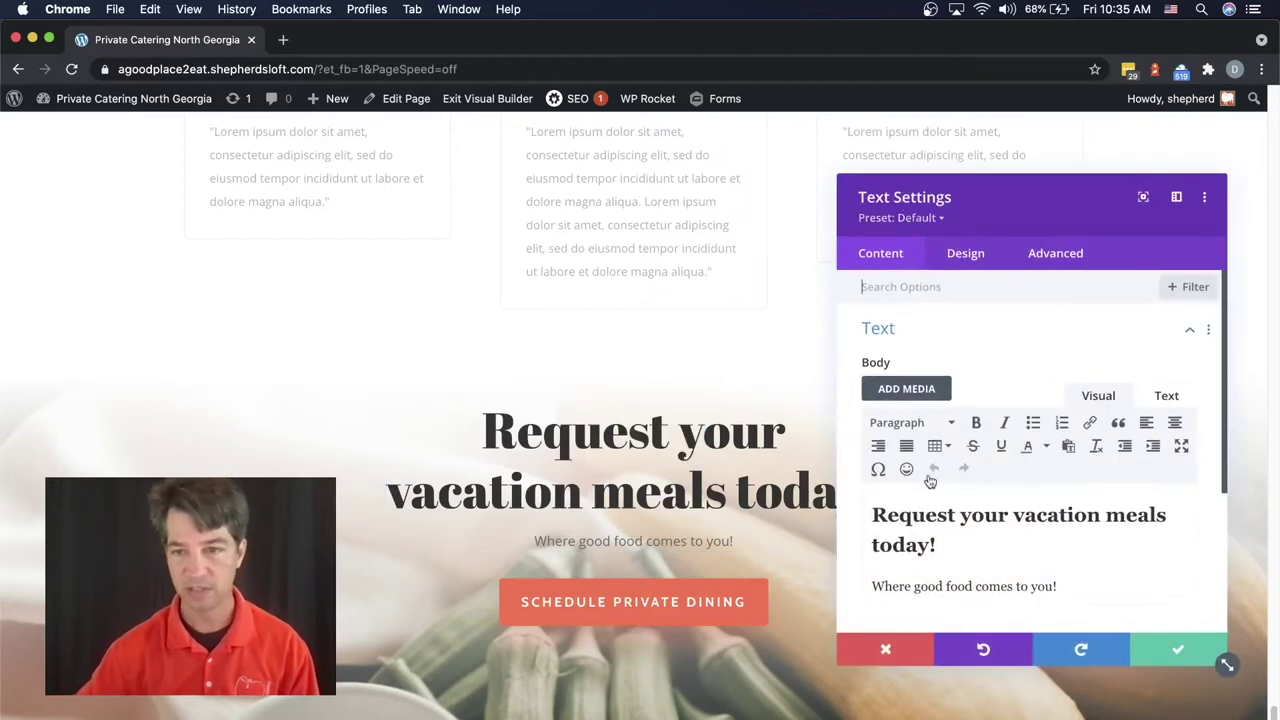
pyautogui.tripleClick(930, 589)
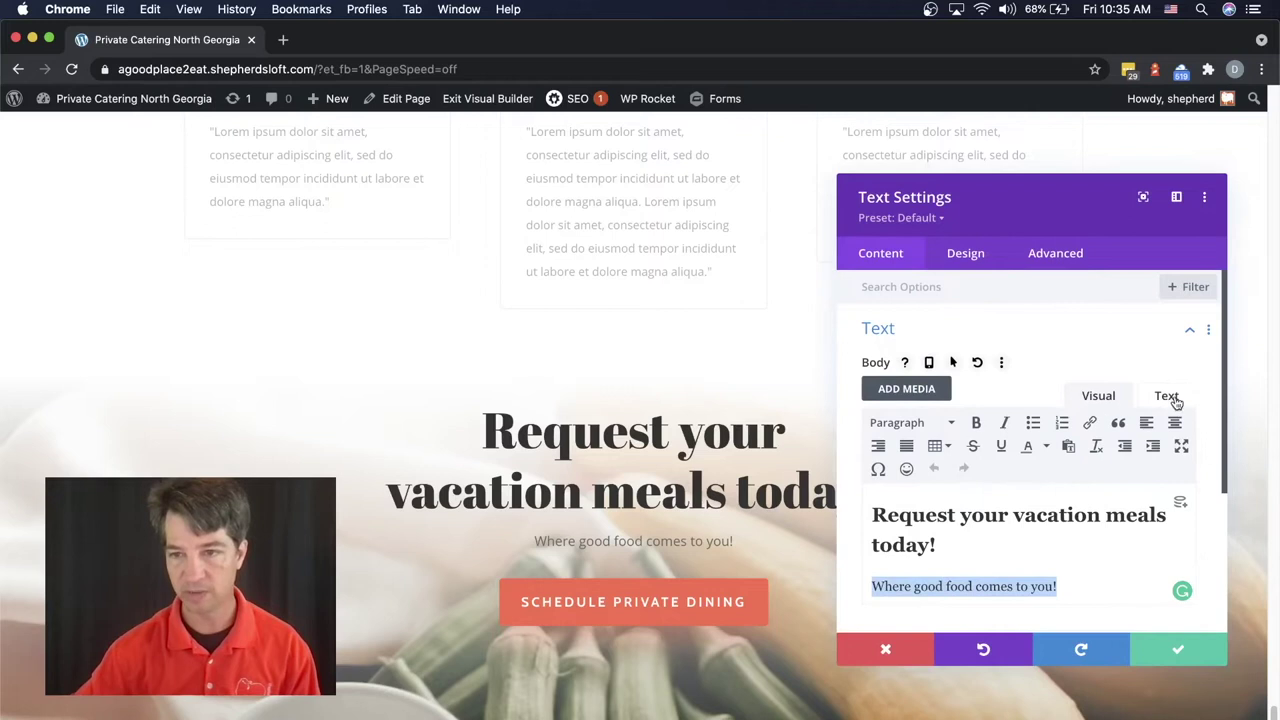
pyautogui.click(1170, 400)
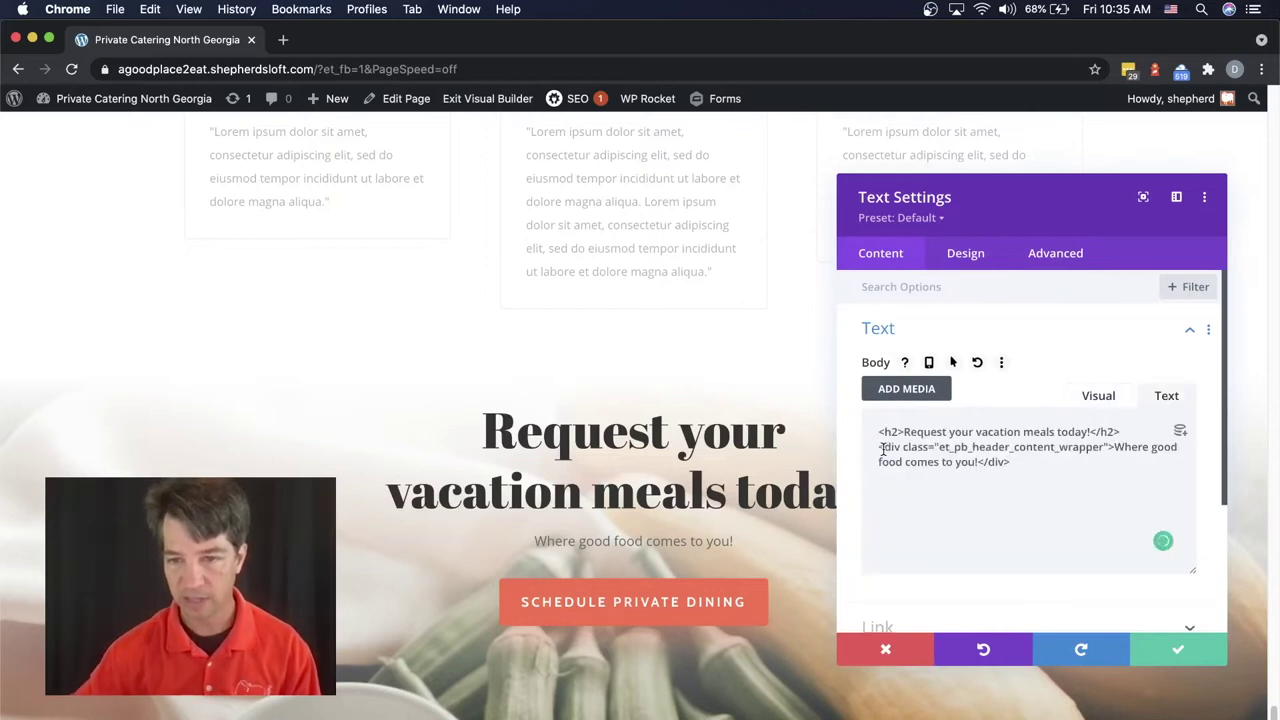
pyautogui.moveTo(890, 449); pyautogui.dragTo(1083, 451)
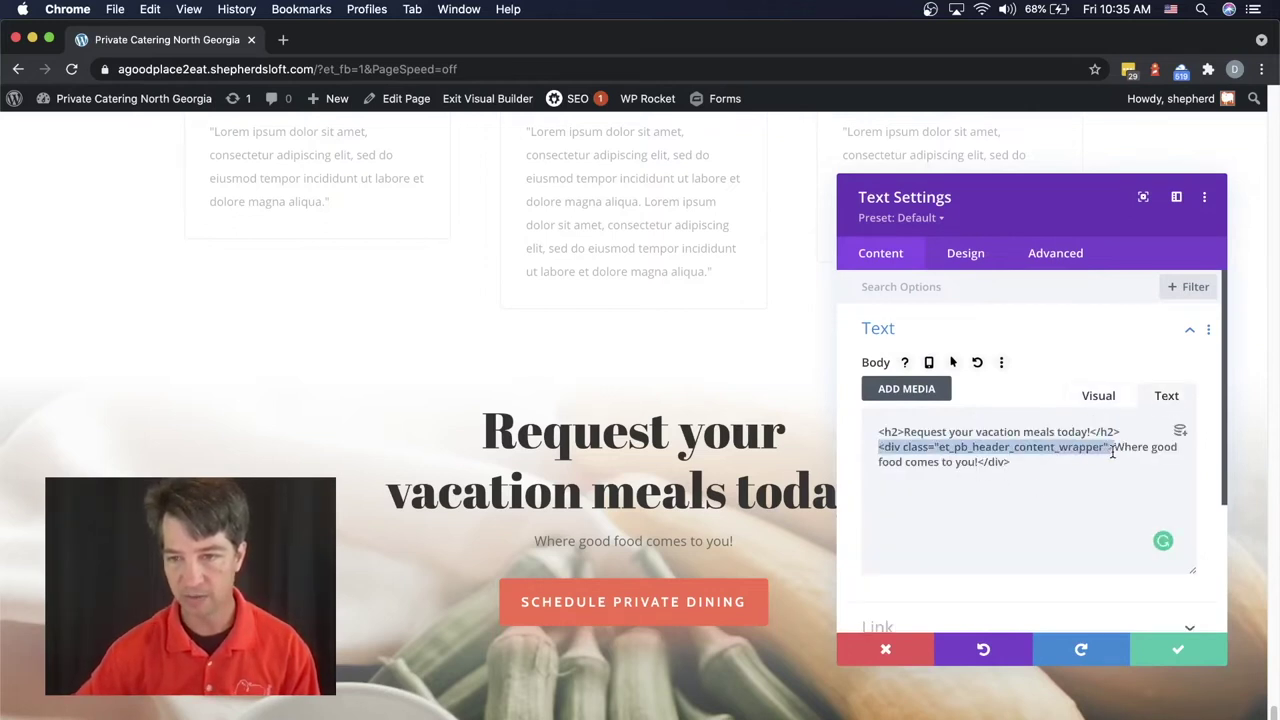
pyautogui.press('BackSpace')
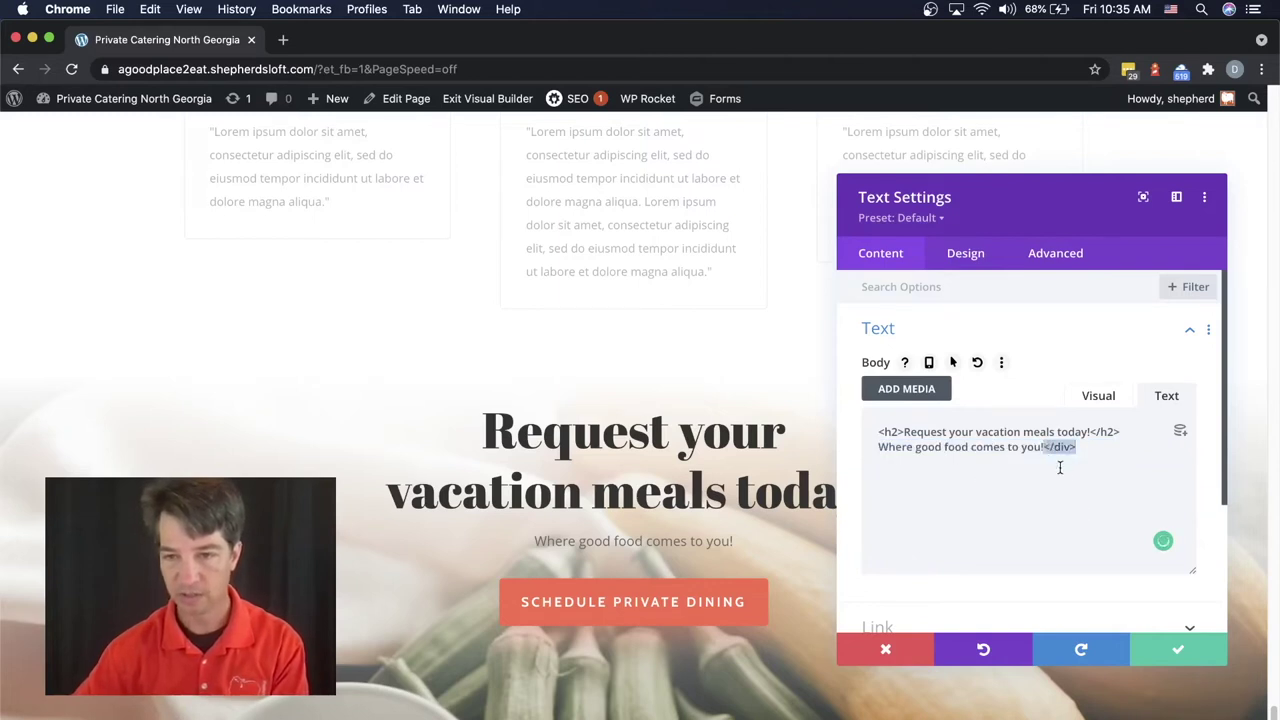
pyautogui.press('BackSpace')
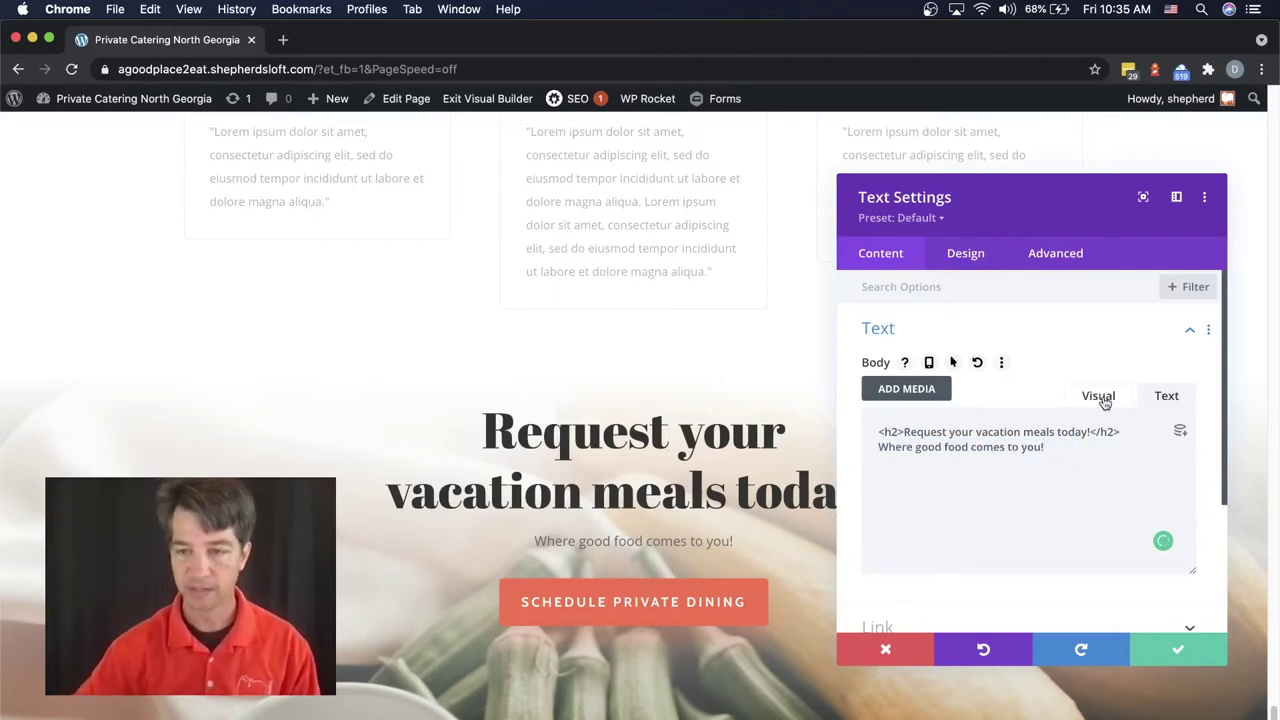
# Select the line "Where good food comes to you!" in the visual view of the vacation-meals body text.
pyautogui.tripleClick(915, 586)
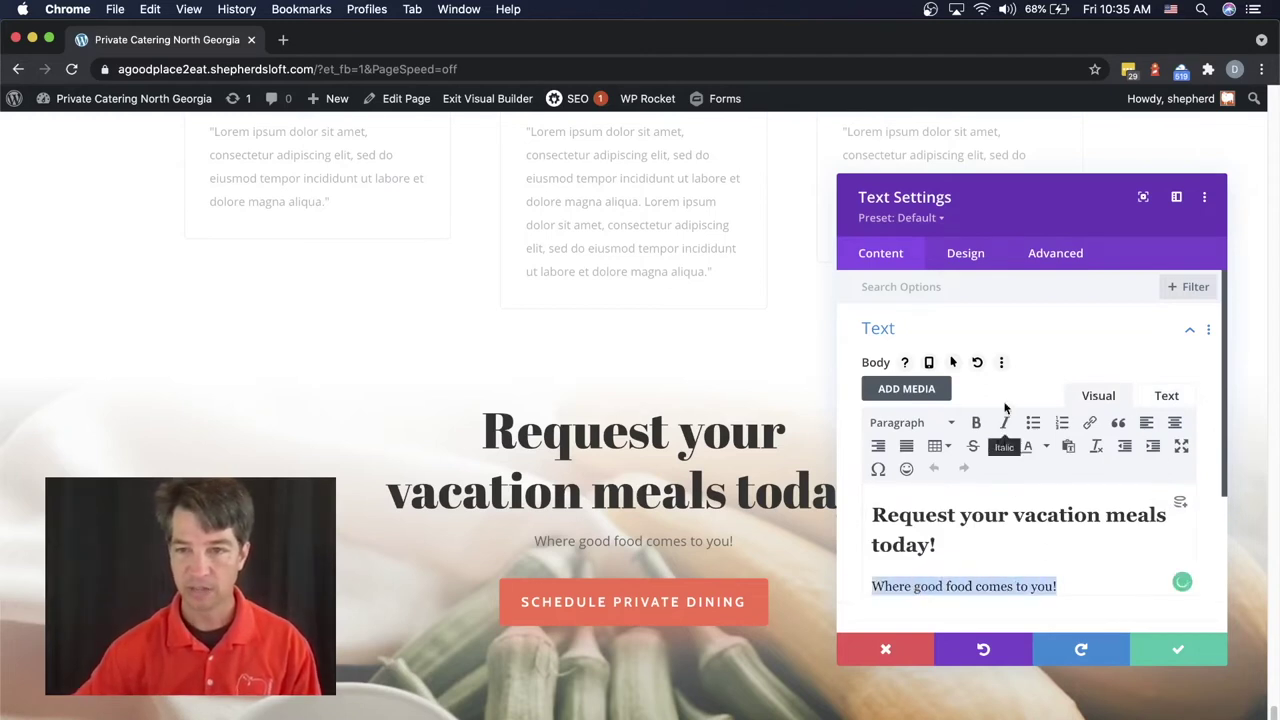
# Set the body text font weight to Bold for the text module holding "Where good food comes to you!".
pyautogui.click(966, 256)
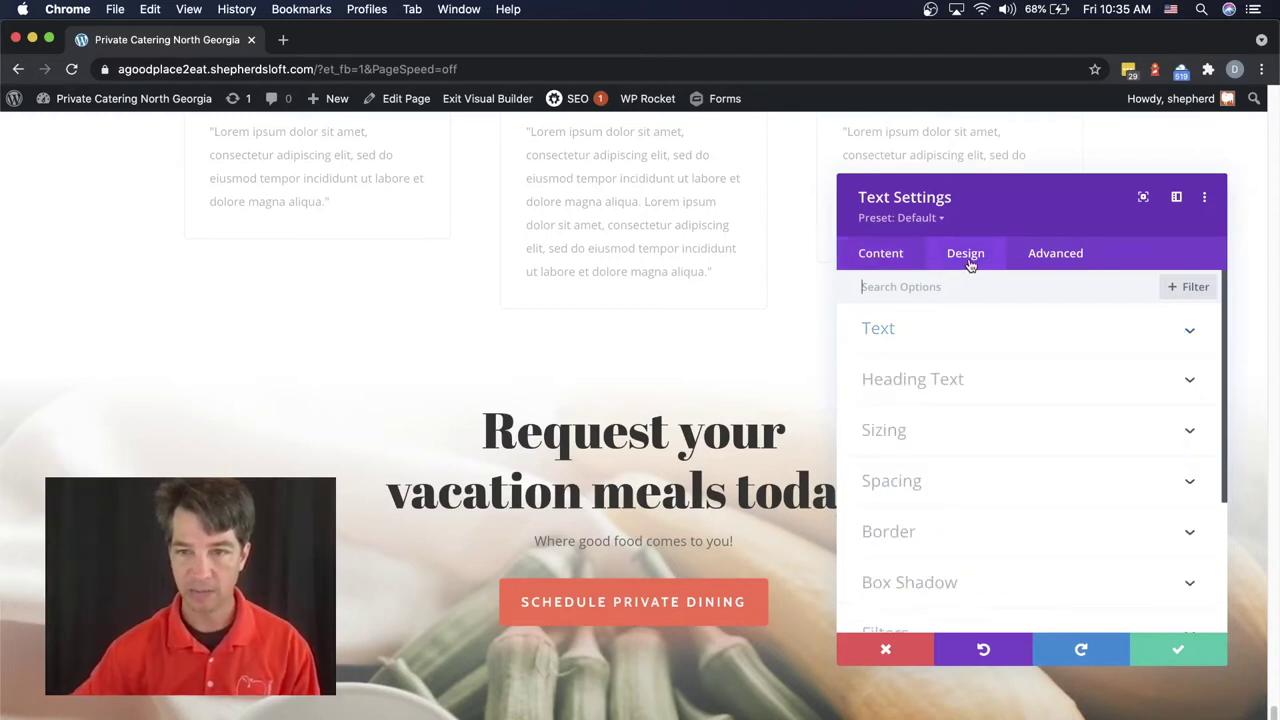
pyautogui.click(880, 333)
pyautogui.scroll(-2, 1022, 515)
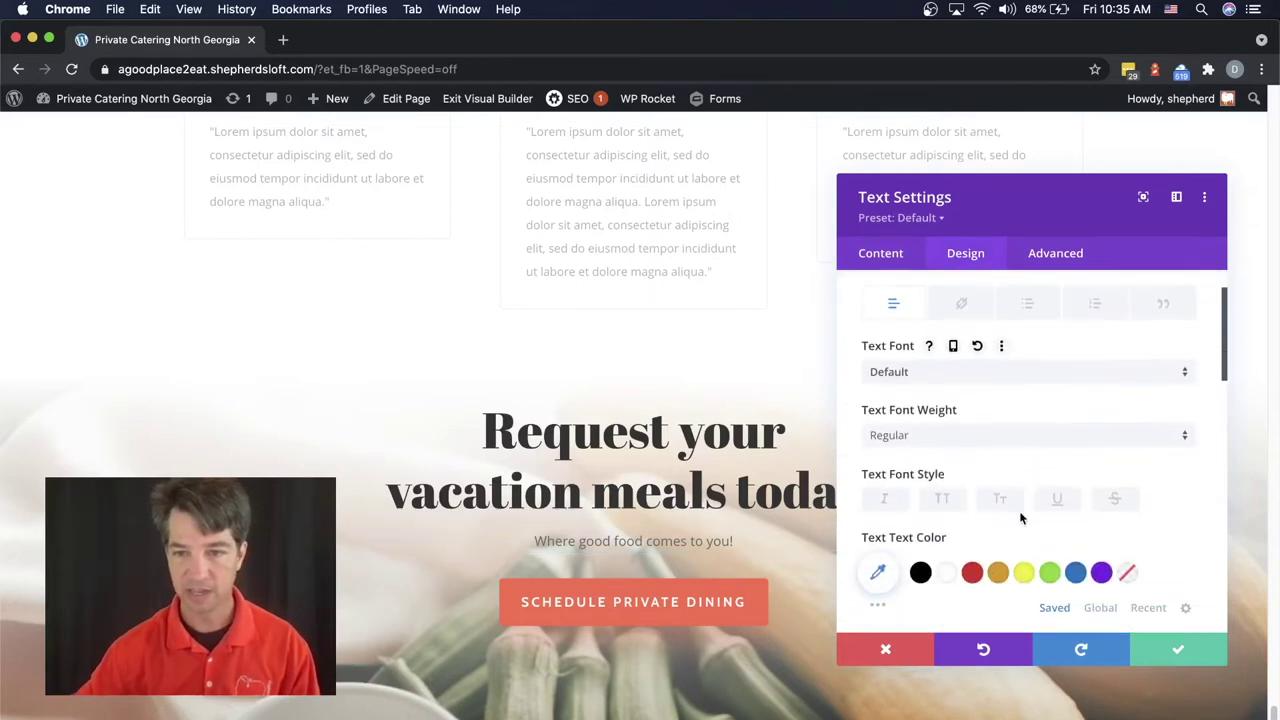
pyautogui.click(905, 403)
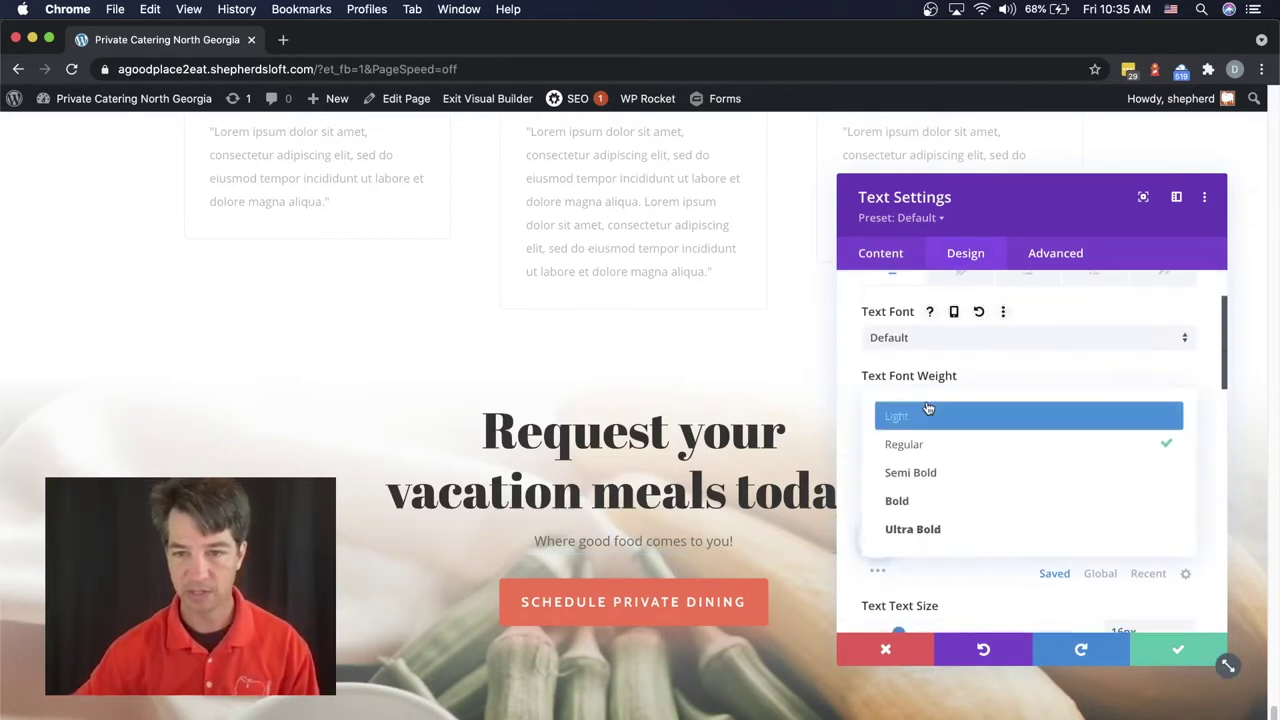
pyautogui.click(930, 503)
# Set the module's body text color to black (#000000) and text size to 22px, and save the module settings.
pyautogui.scroll(-3, 1063, 507)
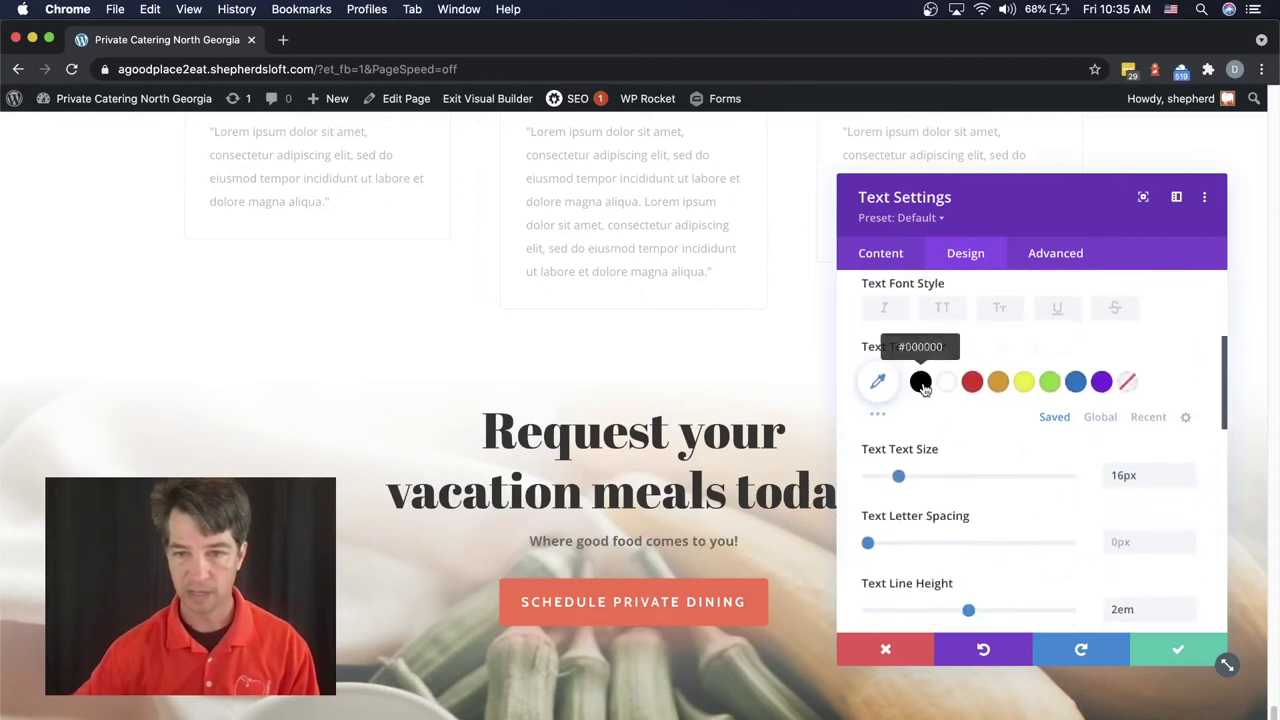
pyautogui.click(920, 381)
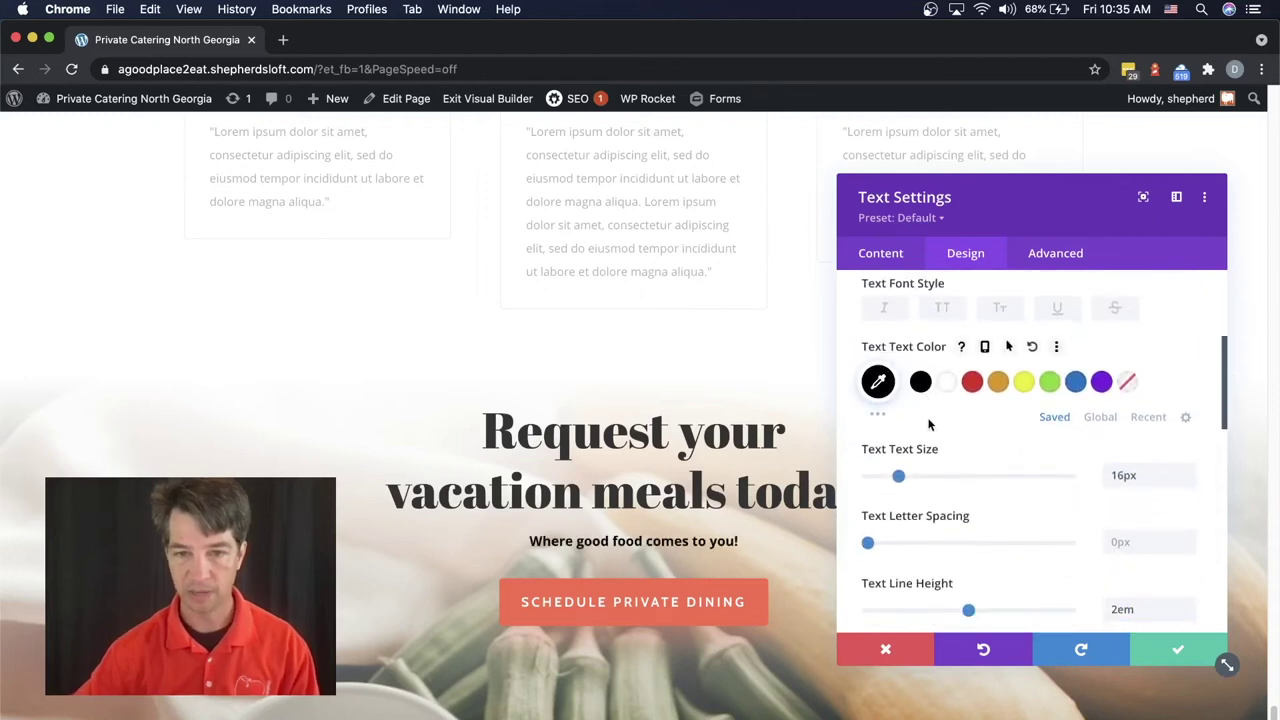
pyautogui.doubleClick(1140, 479)
pyautogui.write('22')
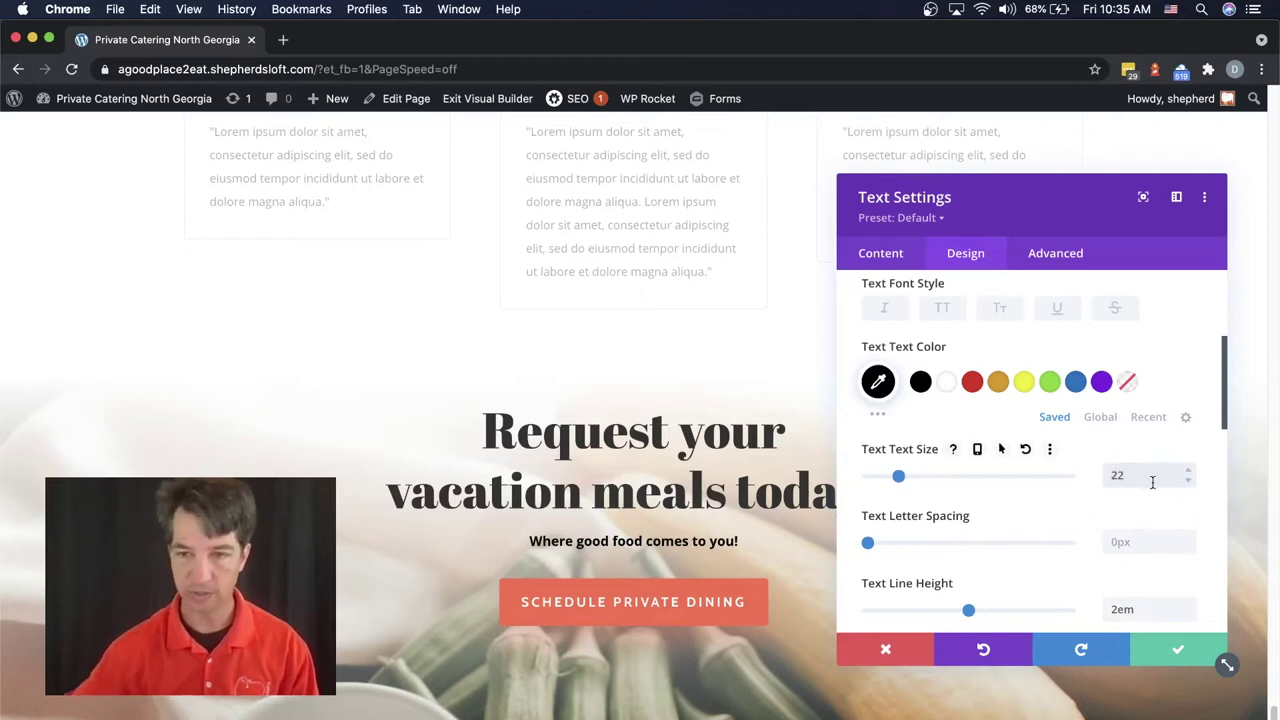
pyautogui.write('px')
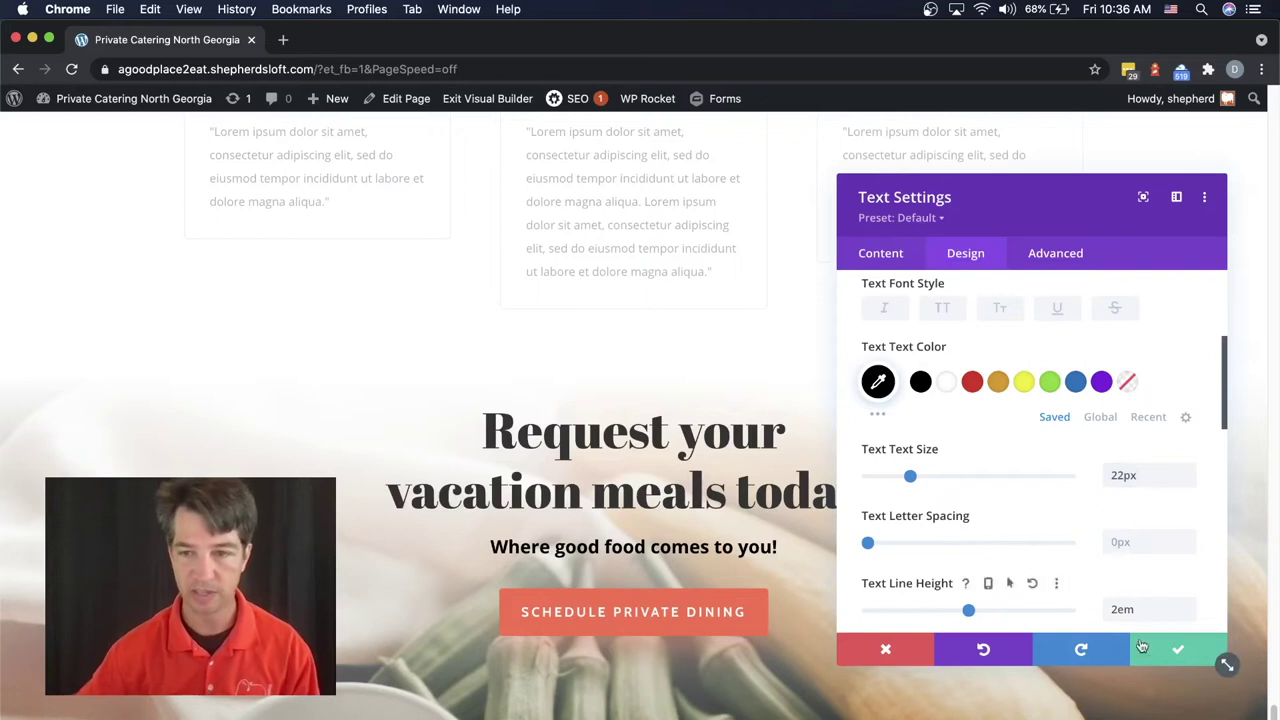
pyautogui.click(1181, 652)
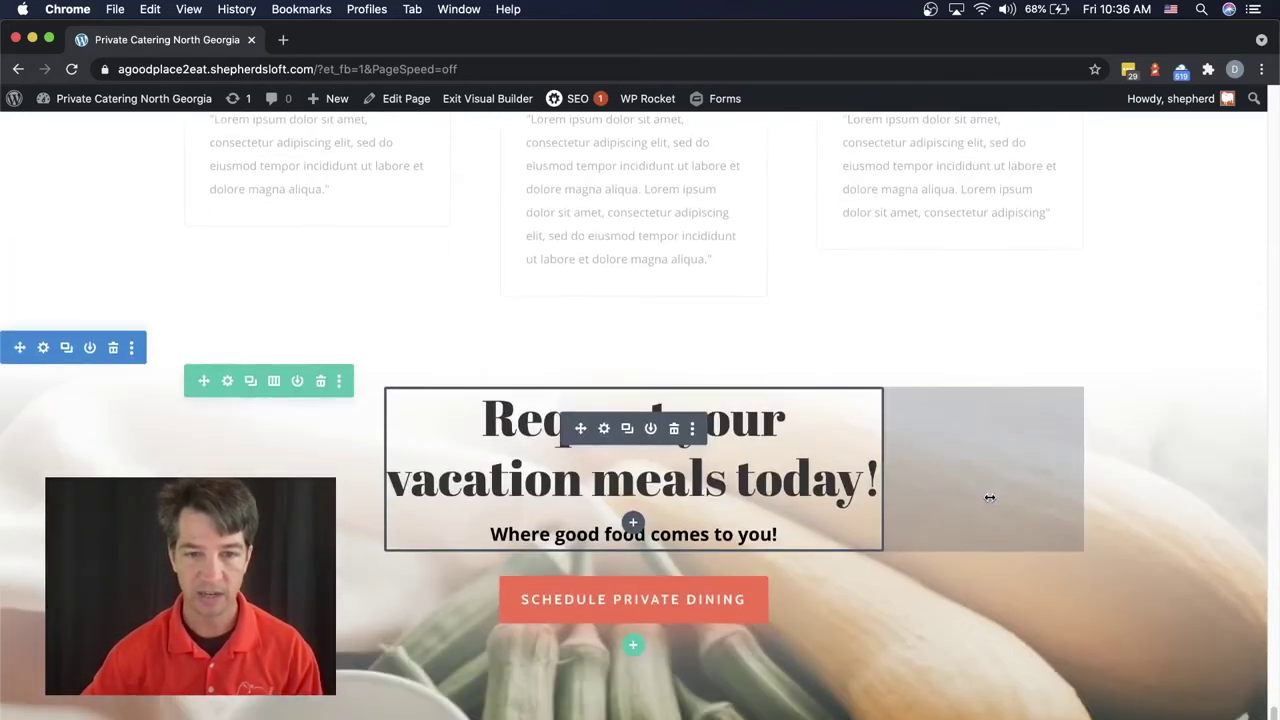
# Review all page sections from the hero header to the closing call to action for consistent heading and body text styling.
pyautogui.scroll(-1, 1140, 531)
pyautogui.scroll(3, 1023, 483)
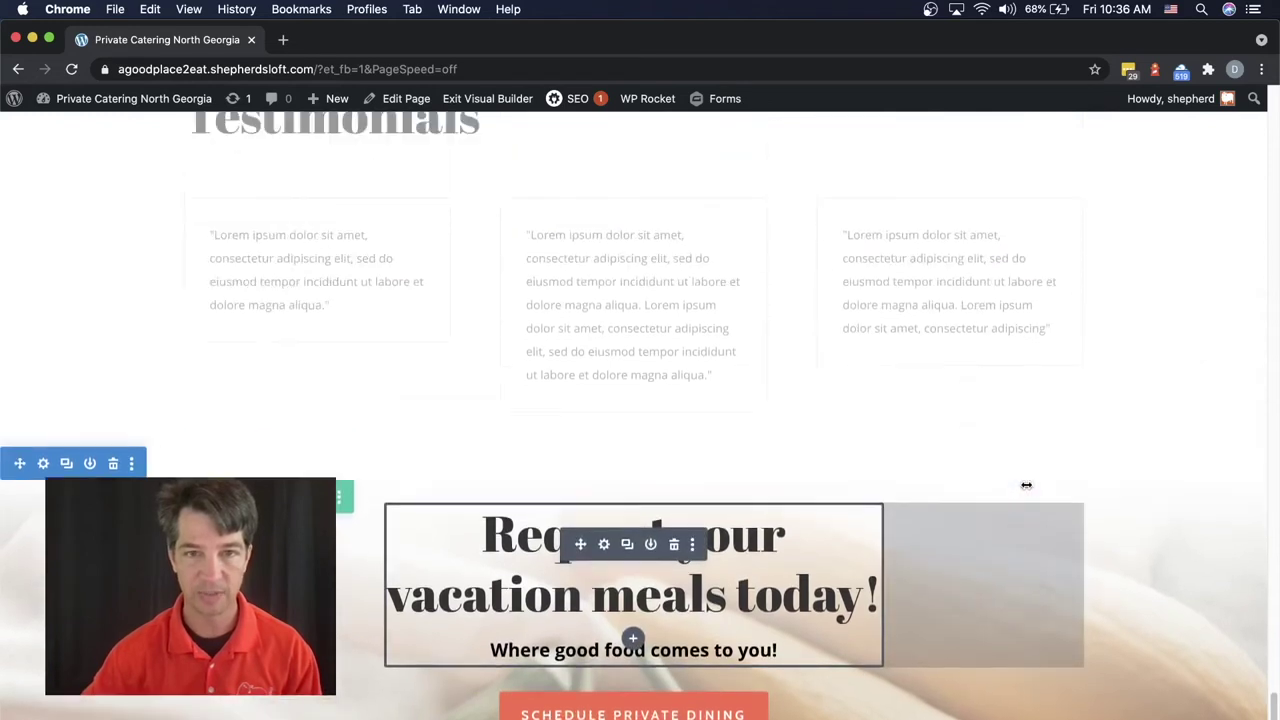
pyautogui.scroll(6, 1023, 486)
pyautogui.scroll(-10, 1023, 486)
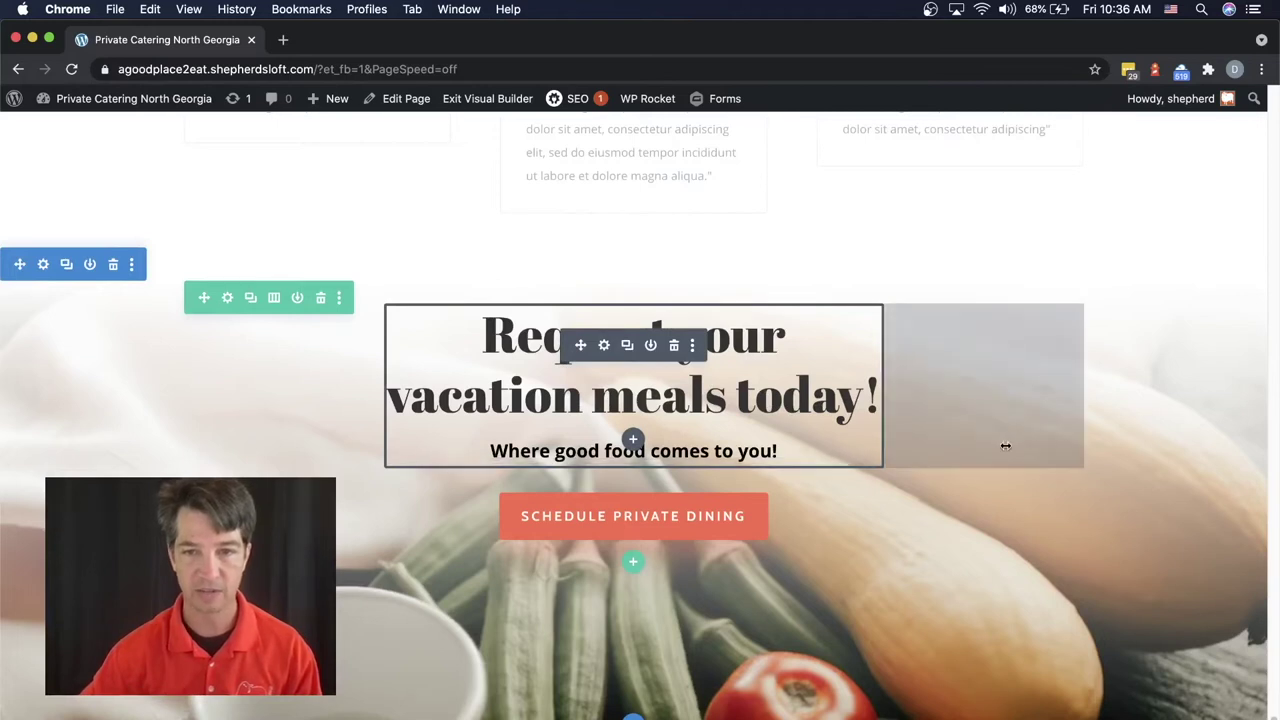
pyautogui.scroll(5, 887, 451)
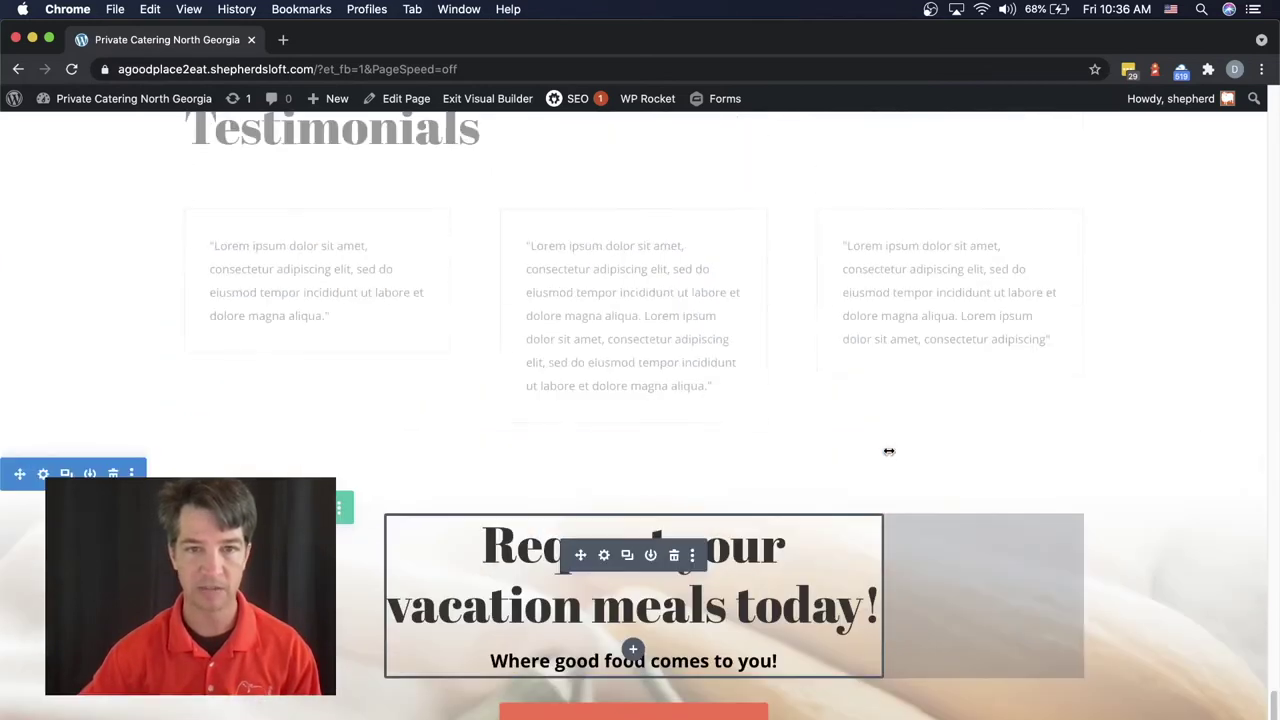
pyautogui.scroll(20, 887, 451)
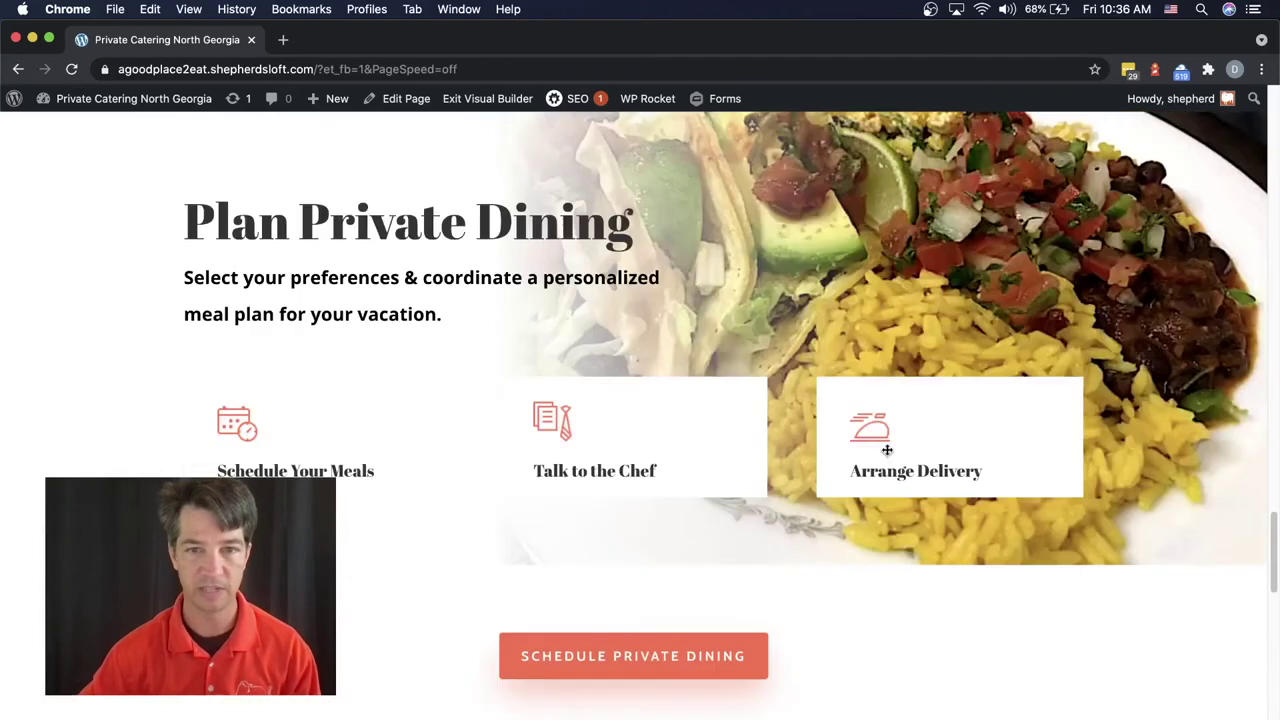
pyautogui.scroll(20, 887, 451)
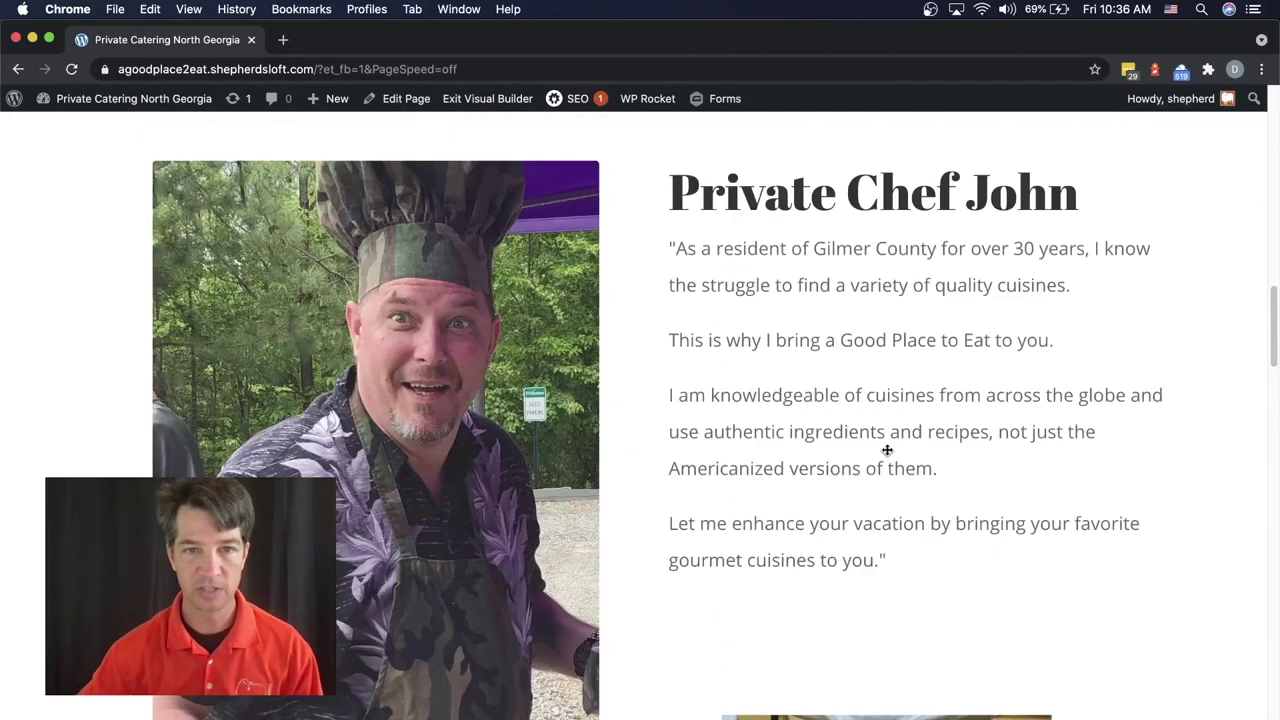
pyautogui.scroll(15, 887, 451)
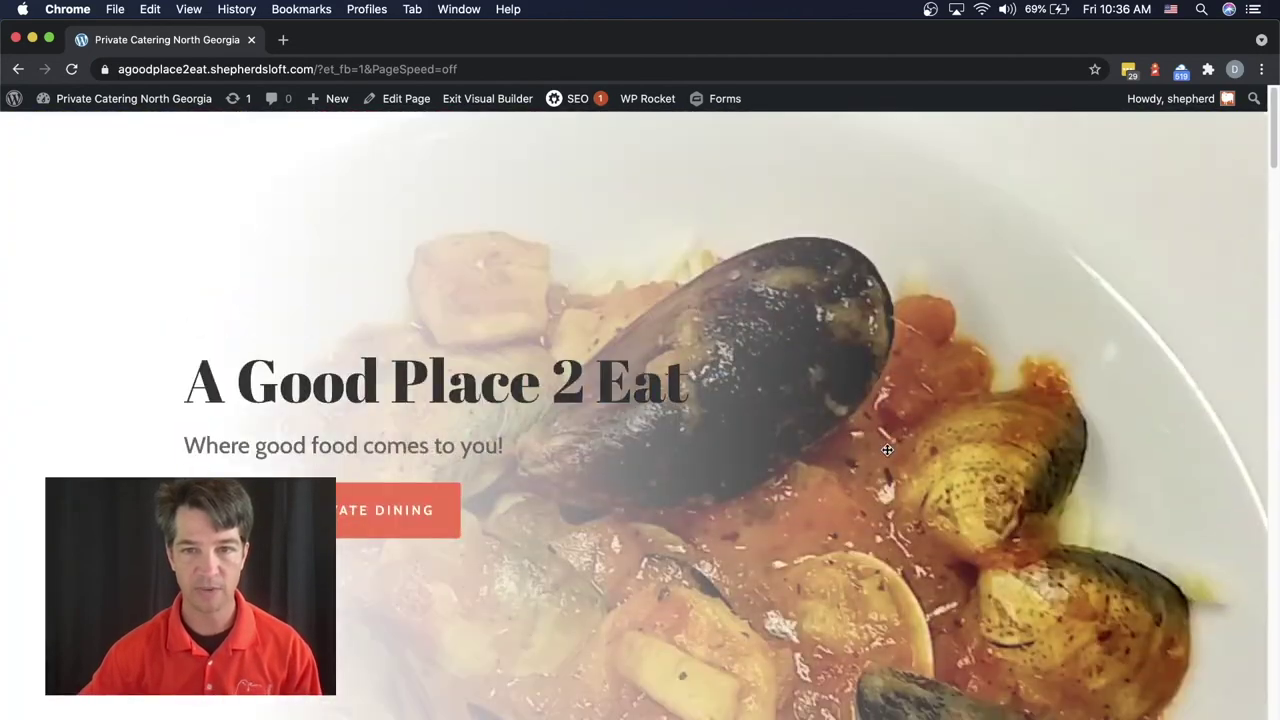
pyautogui.scroll(-8, 887, 451)
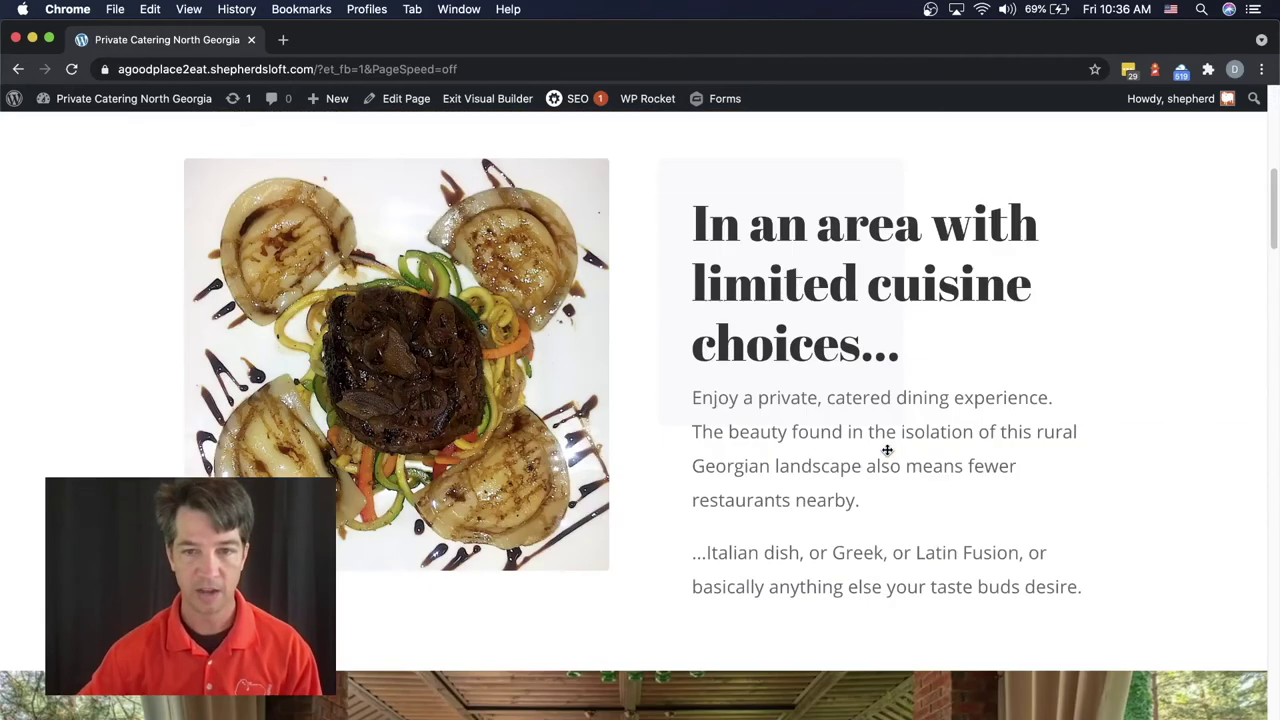
pyautogui.scroll(-10, 887, 451)
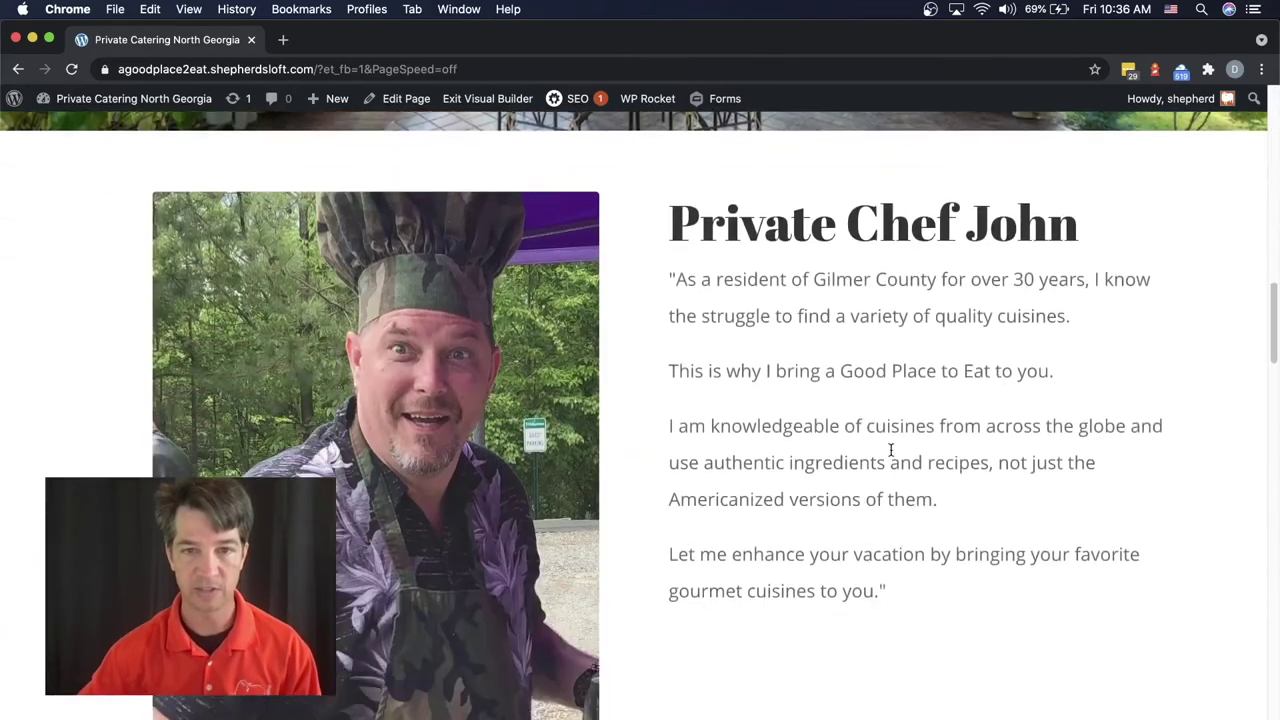
pyautogui.scroll(-10, 890, 451)
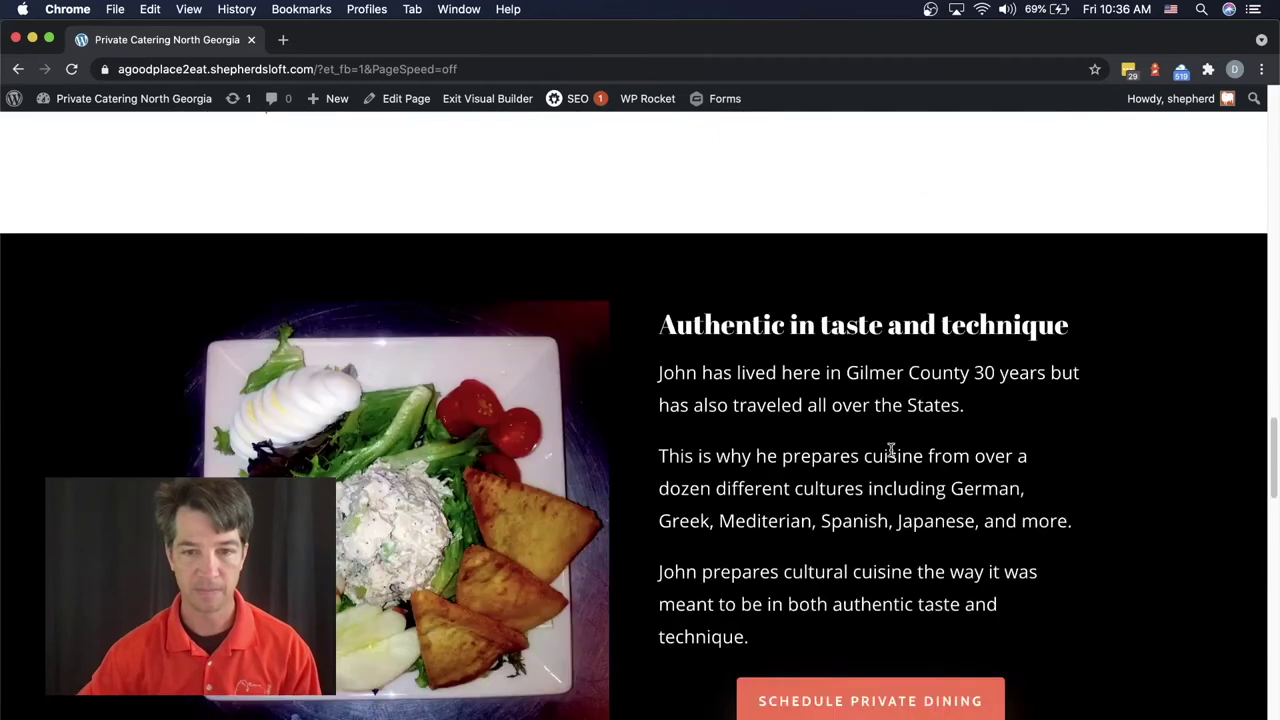
pyautogui.scroll(-10, 890, 451)
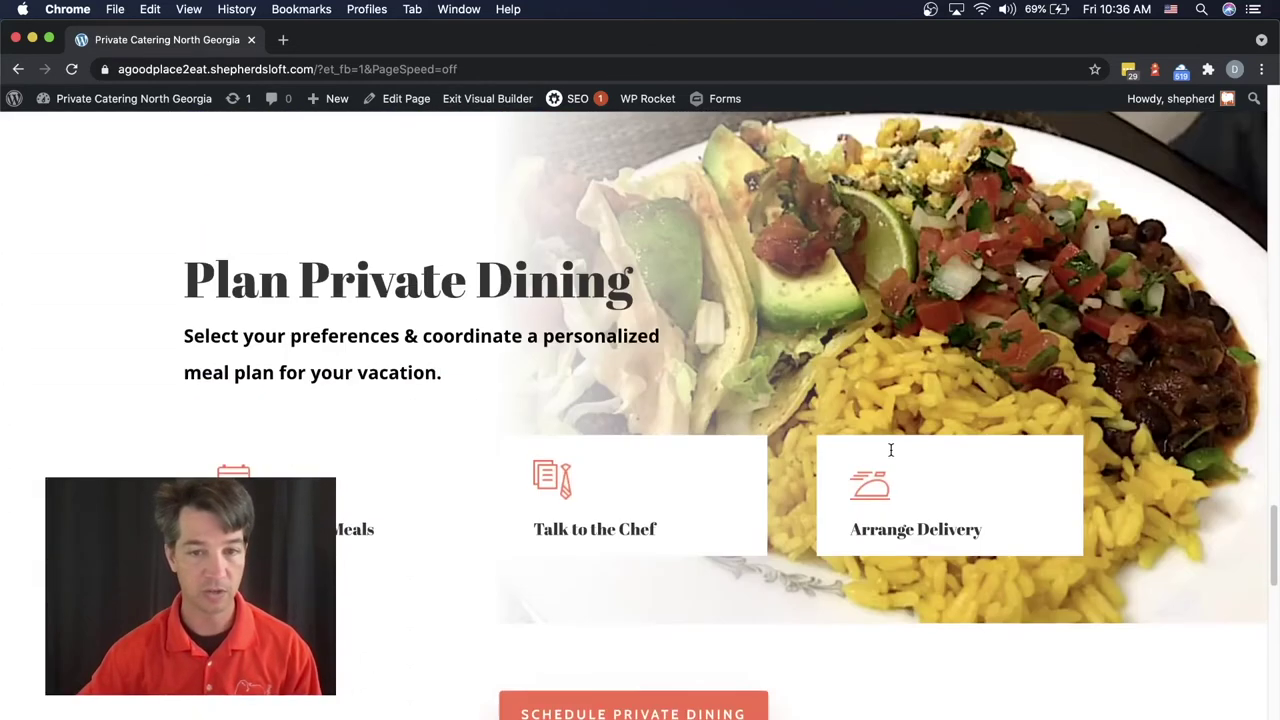
pyautogui.scroll(-8, 890, 451)
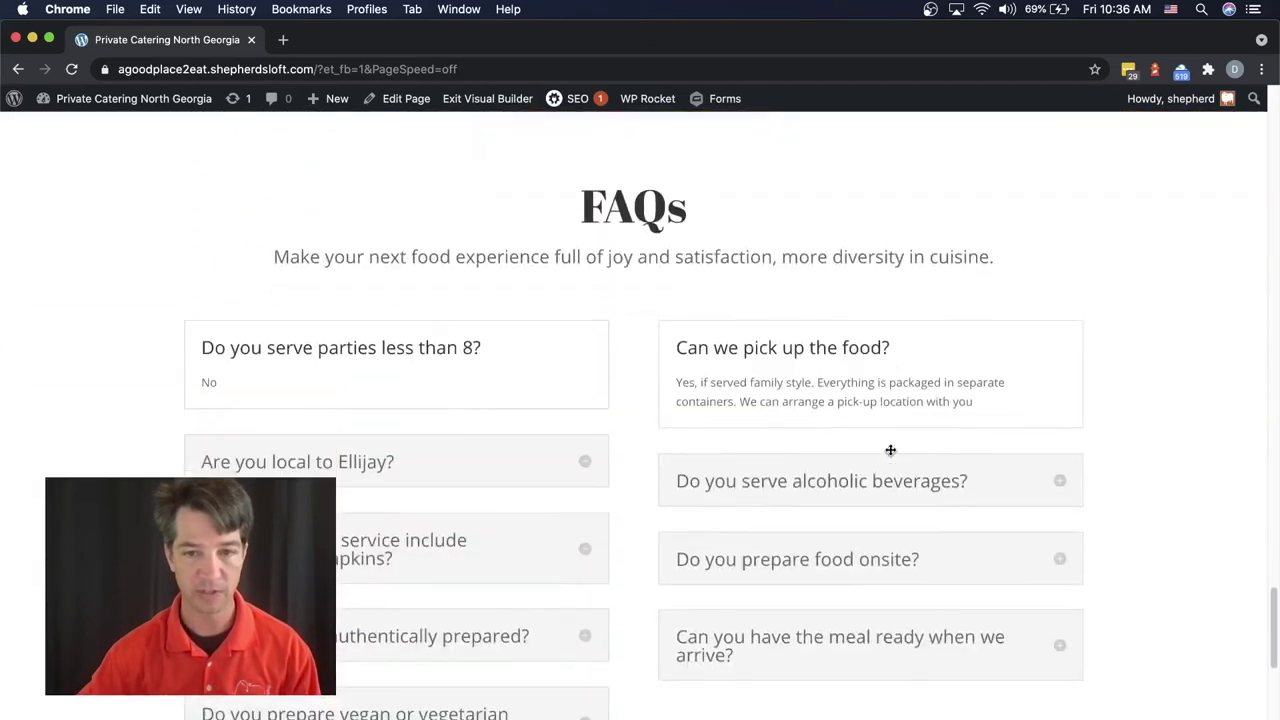
pyautogui.scroll(-10, 890, 451)
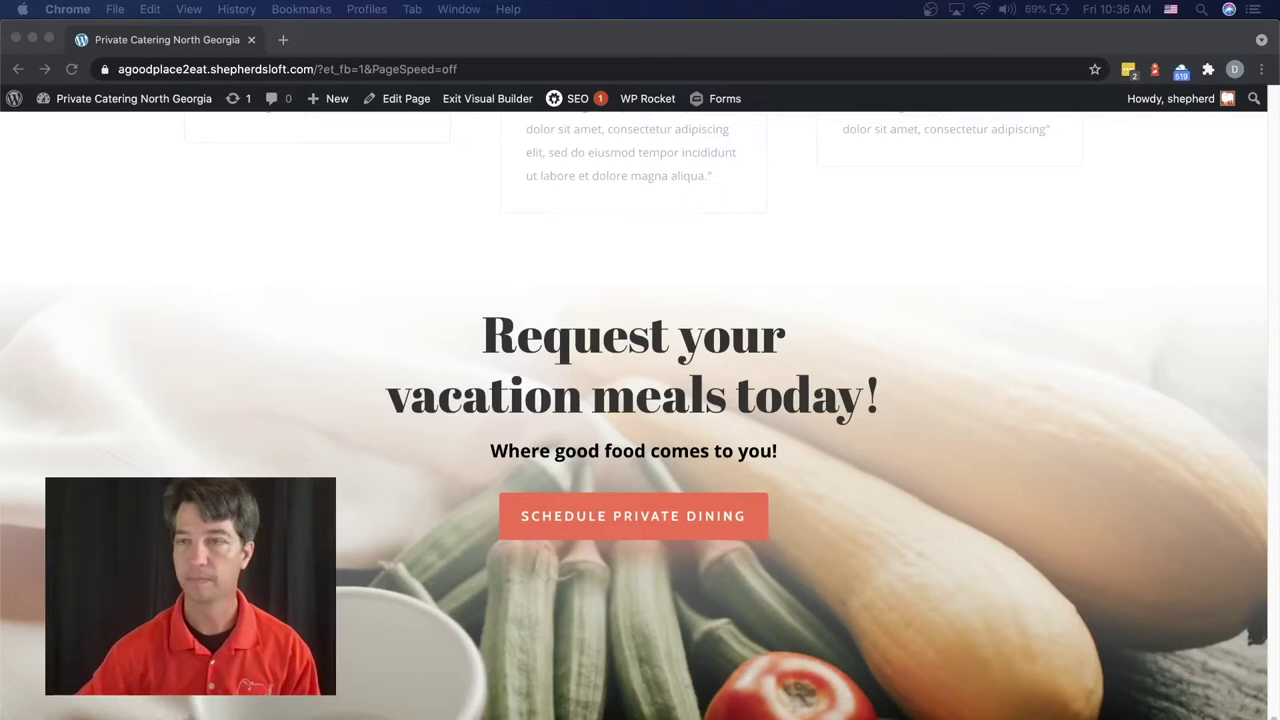
# Examine the title text design settings of the hero's fullwidth header module, including heading level, font and weight.
pyautogui.scroll(3, 790, 543)
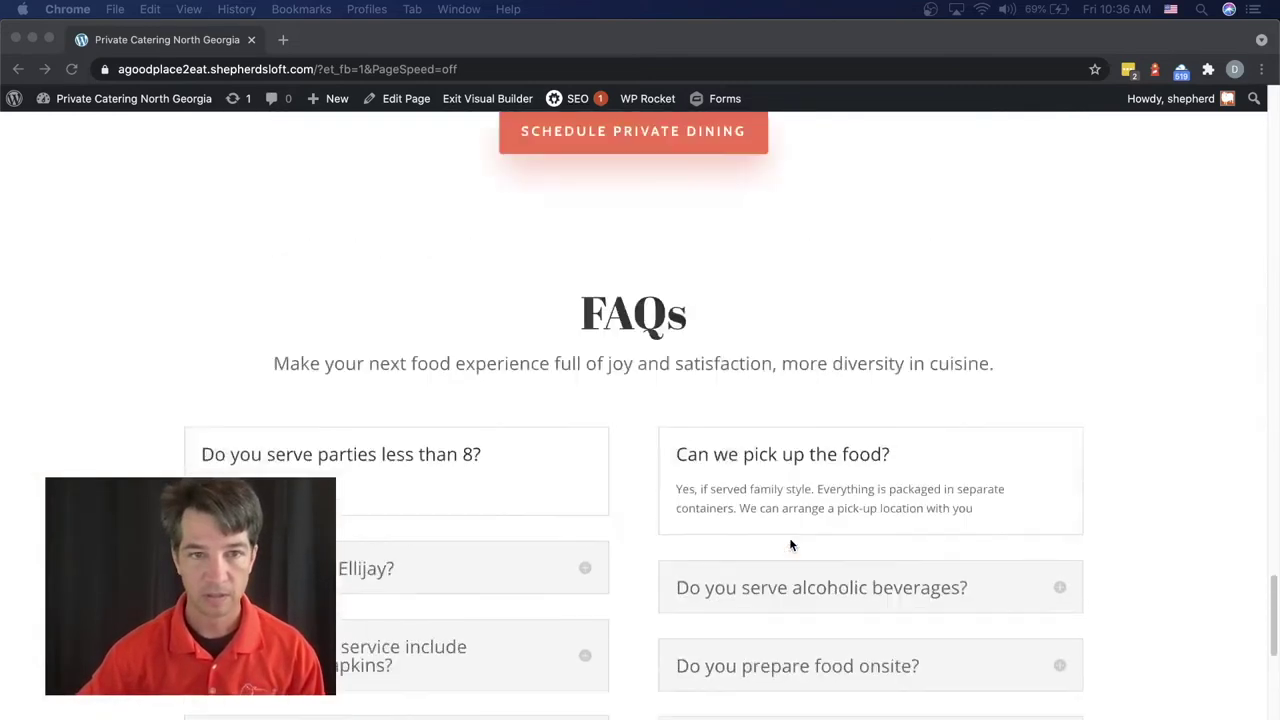
pyautogui.scroll(3, 790, 543)
pyautogui.scroll(20, 790, 544)
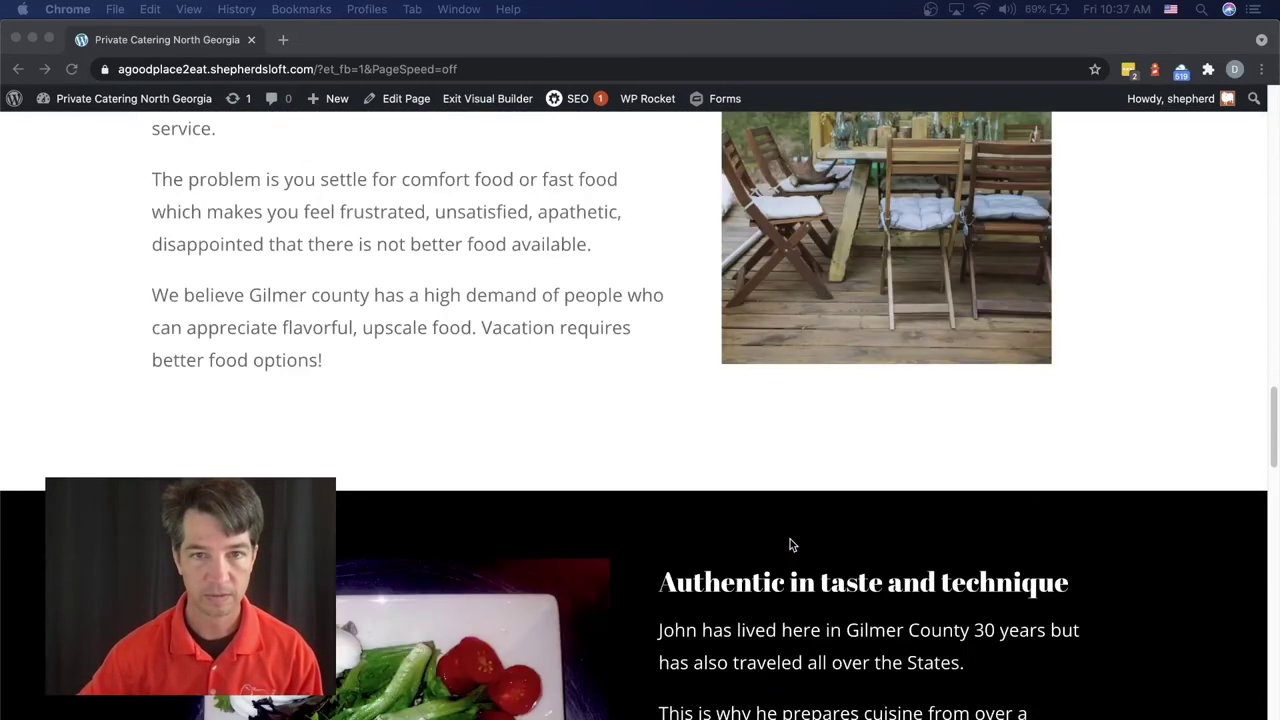
pyautogui.scroll(20, 789, 543)
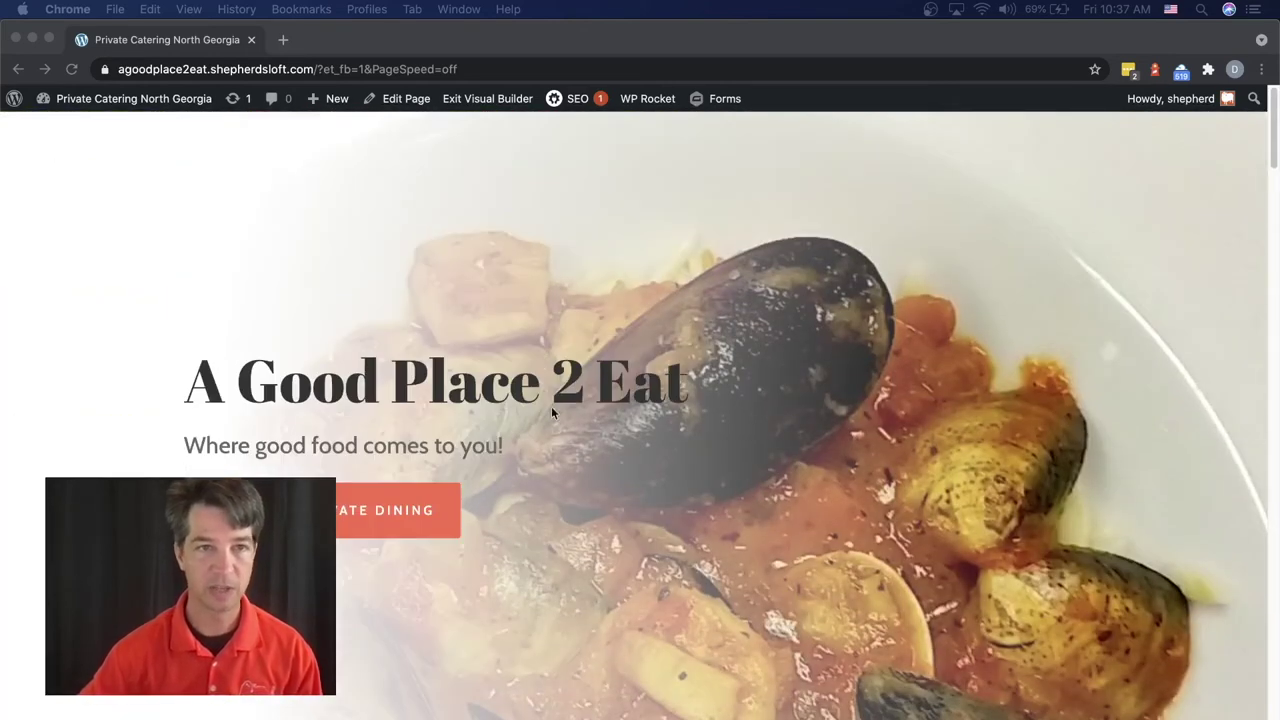
pyautogui.click(545, 194)
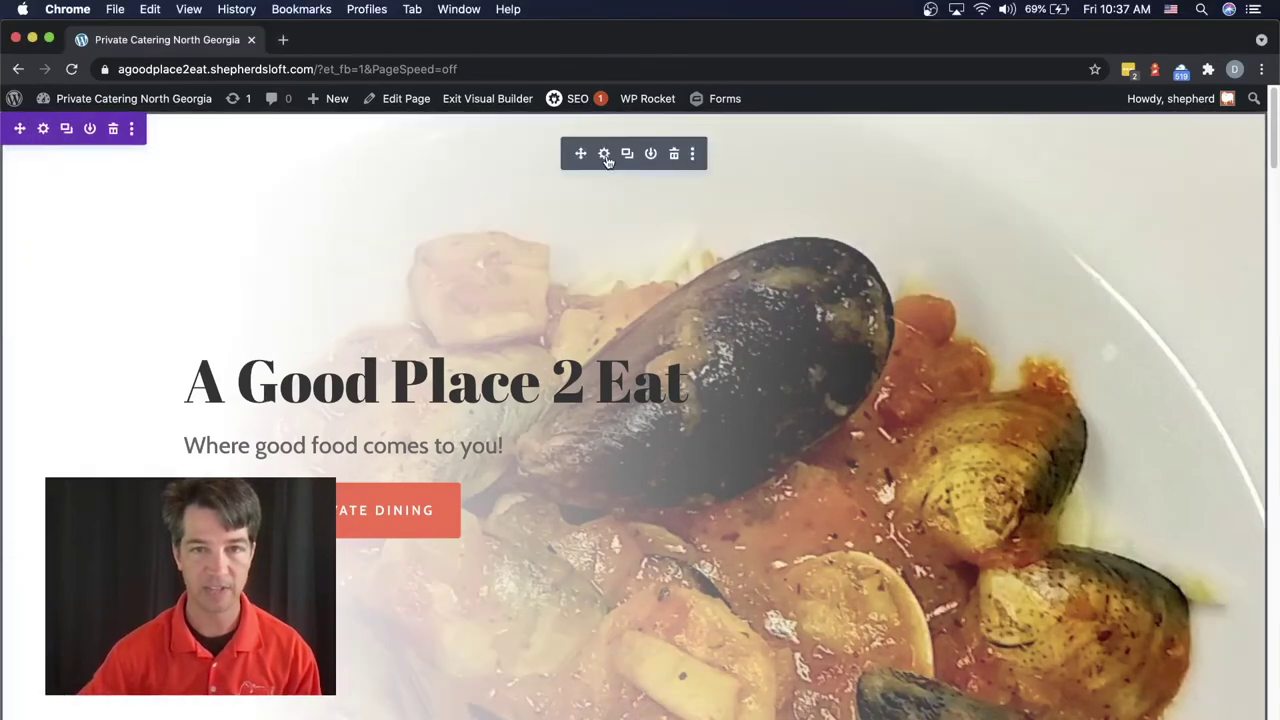
pyautogui.click(604, 155)
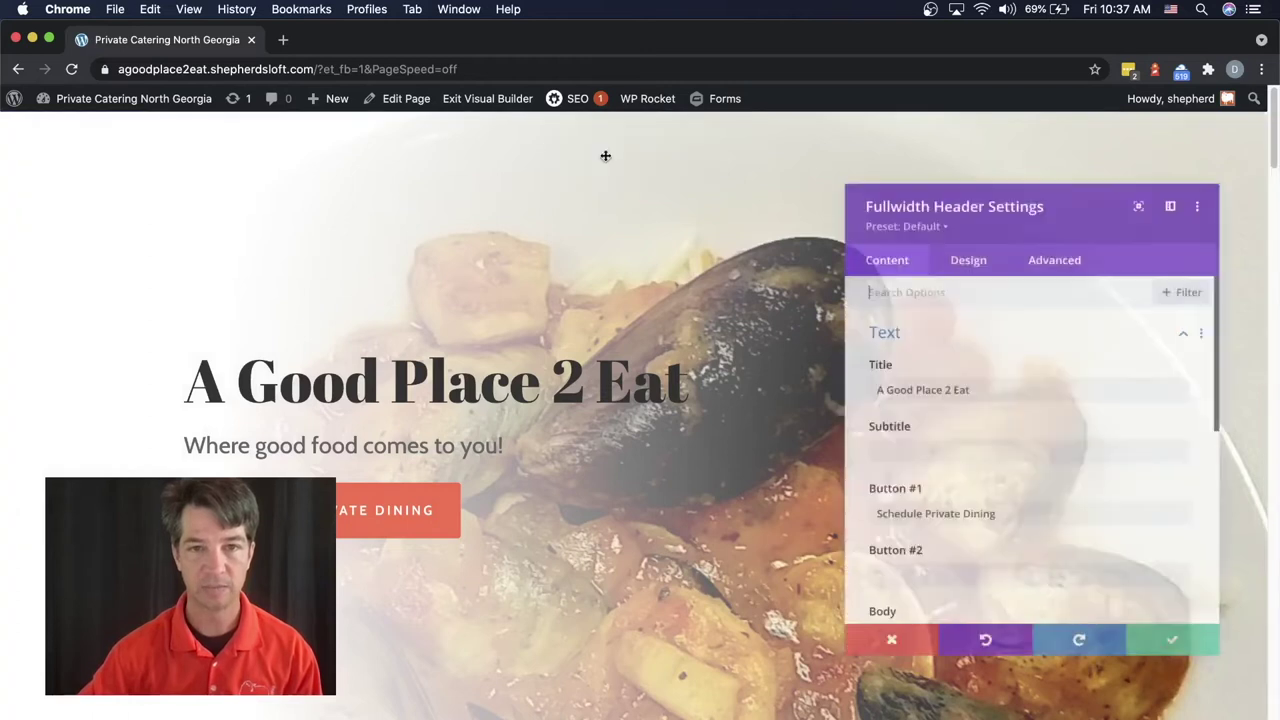
pyautogui.moveTo(1059, 201); pyautogui.dragTo(955, 171)
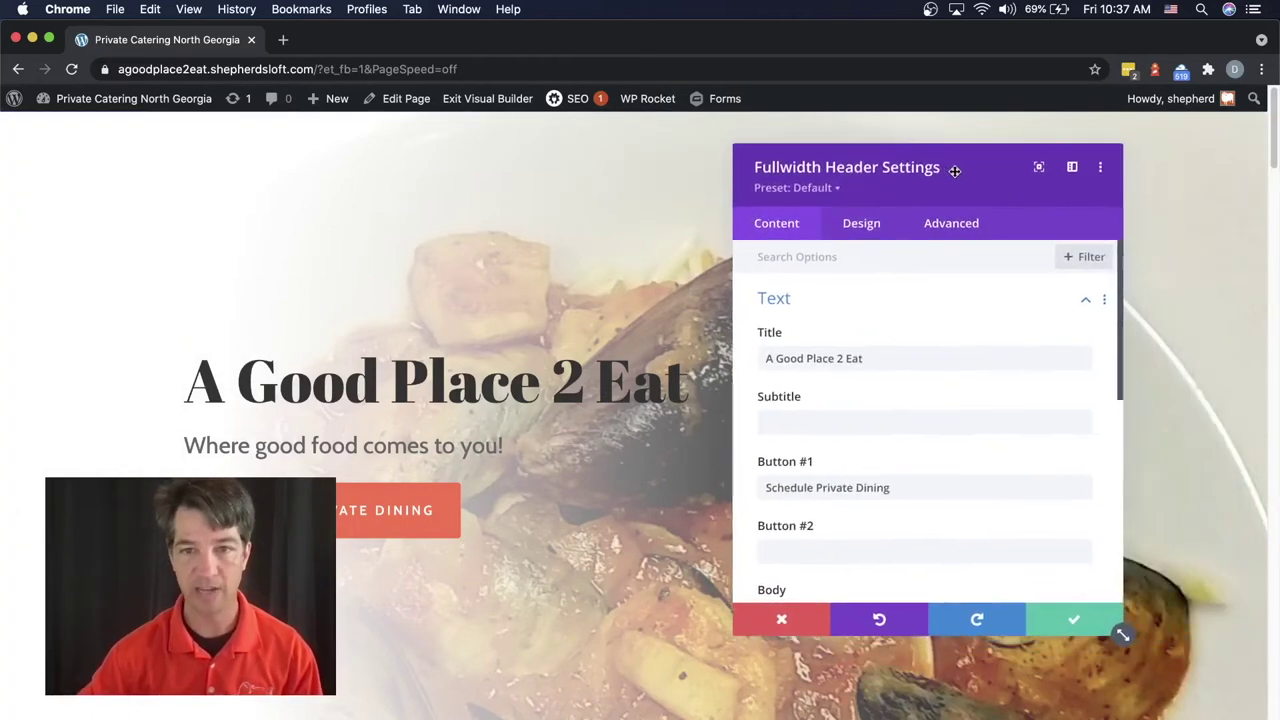
pyautogui.click(860, 228)
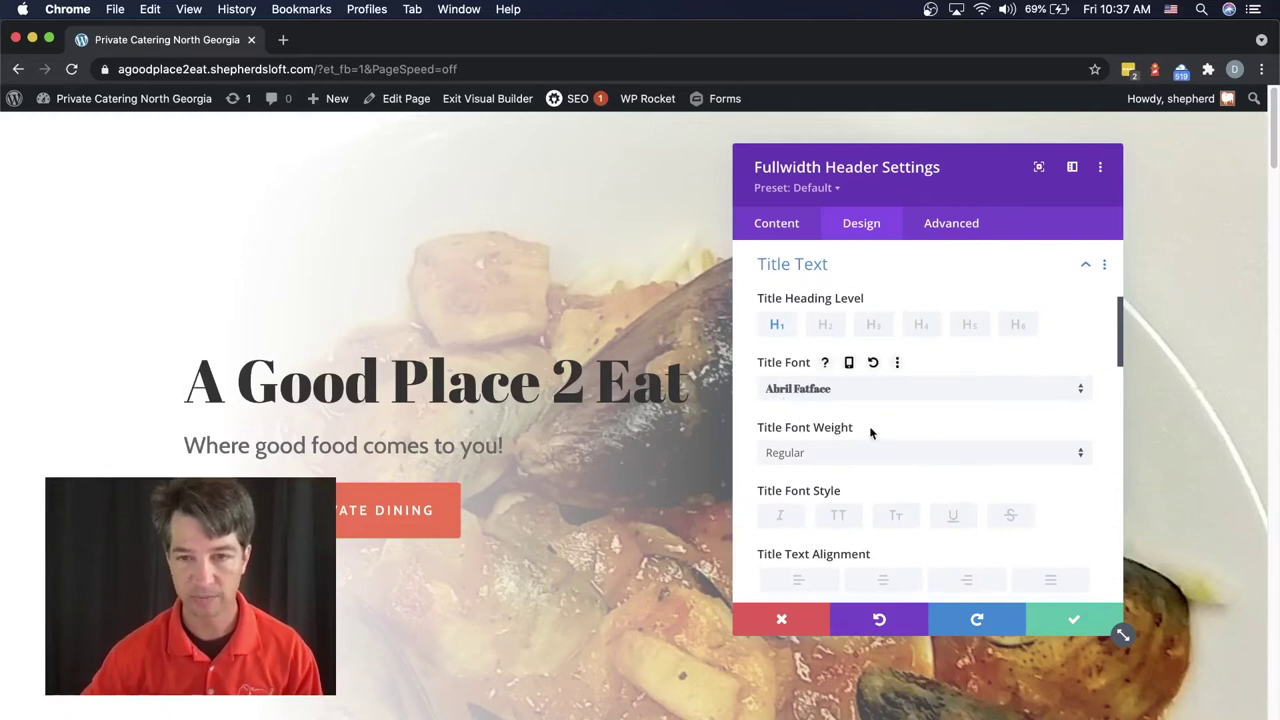
pyautogui.click(1075, 622)
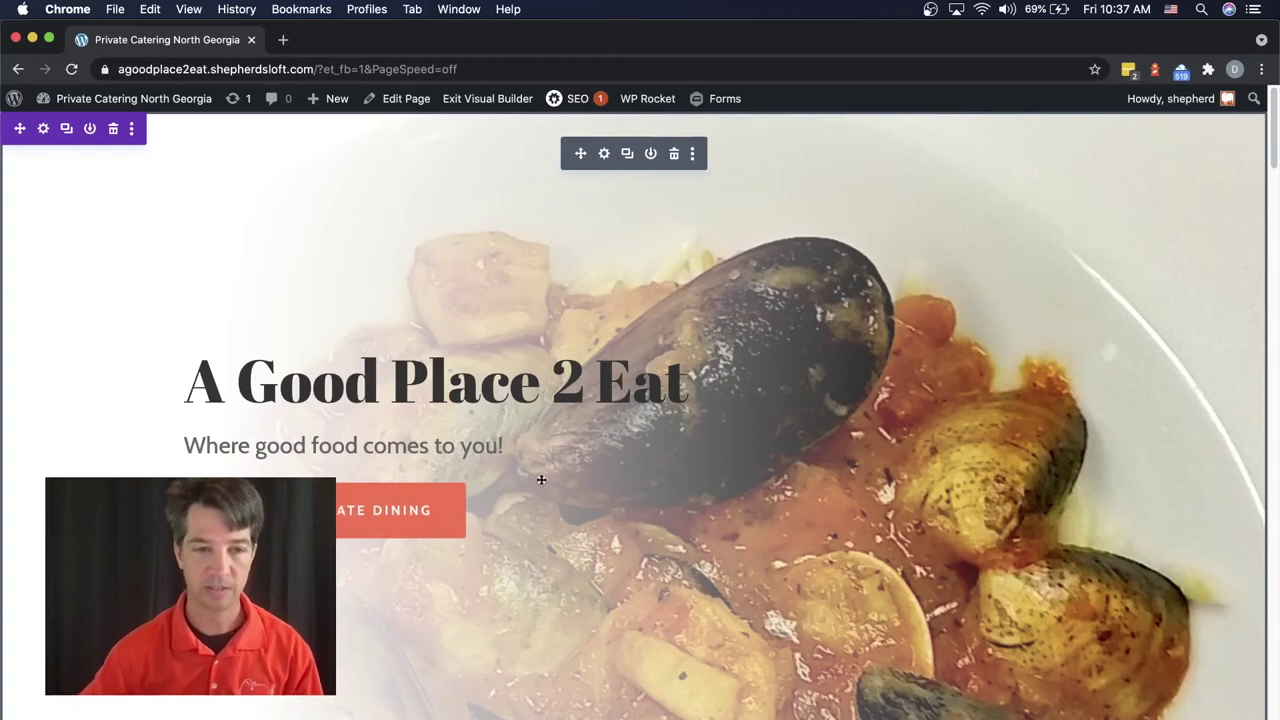
# Exit the Visual Builder and open the Typography options in the Theme Customizer's General Settings.
pyautogui.moveTo(722, 565)
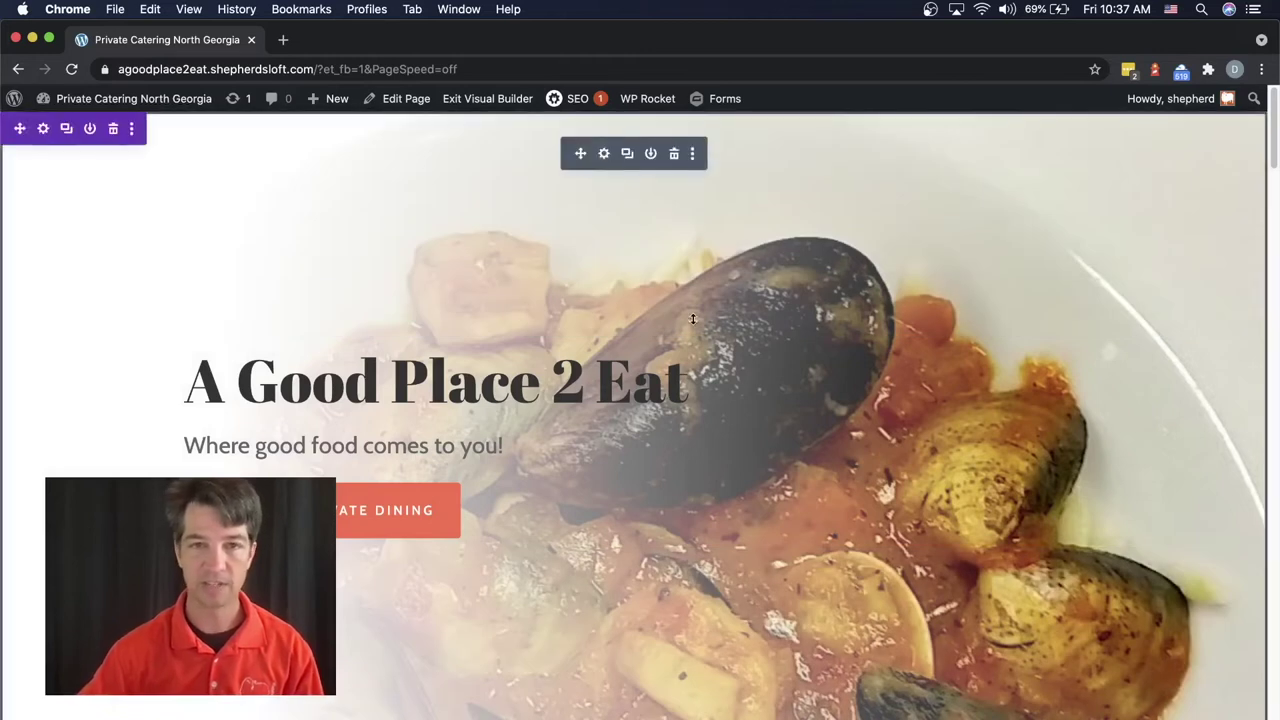
pyautogui.moveTo(429, 198)
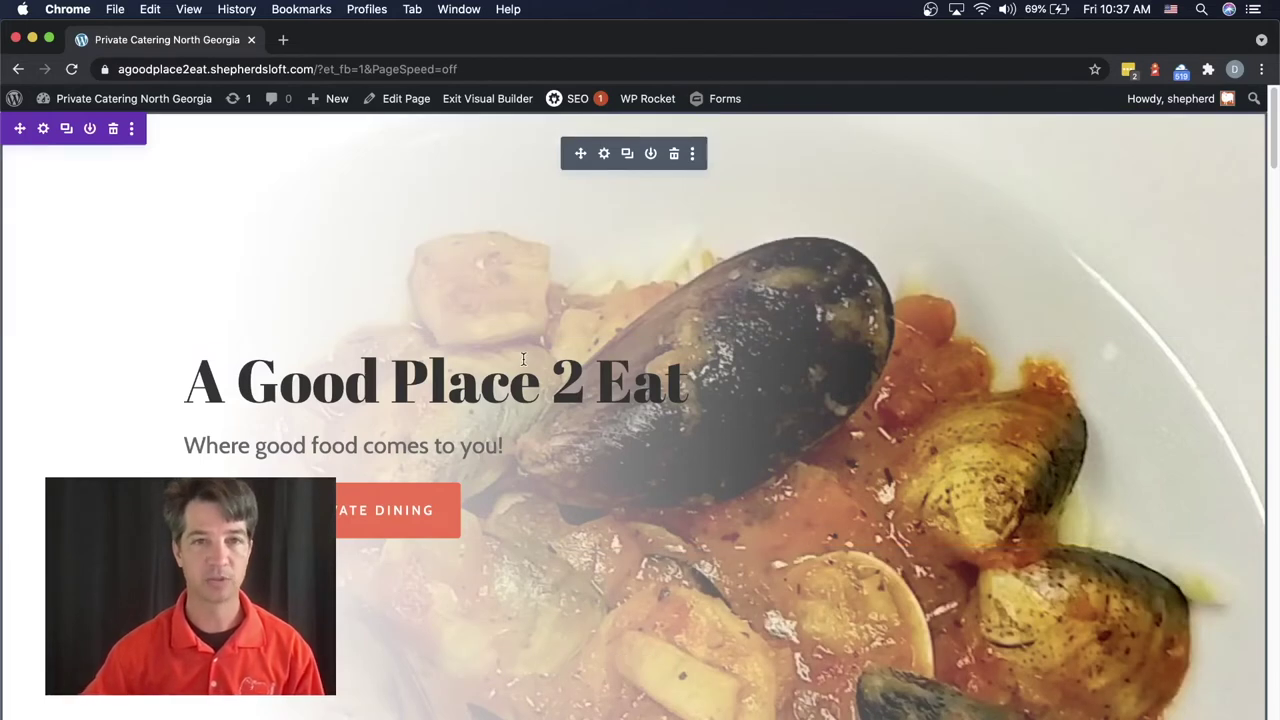
pyautogui.click(478, 100)
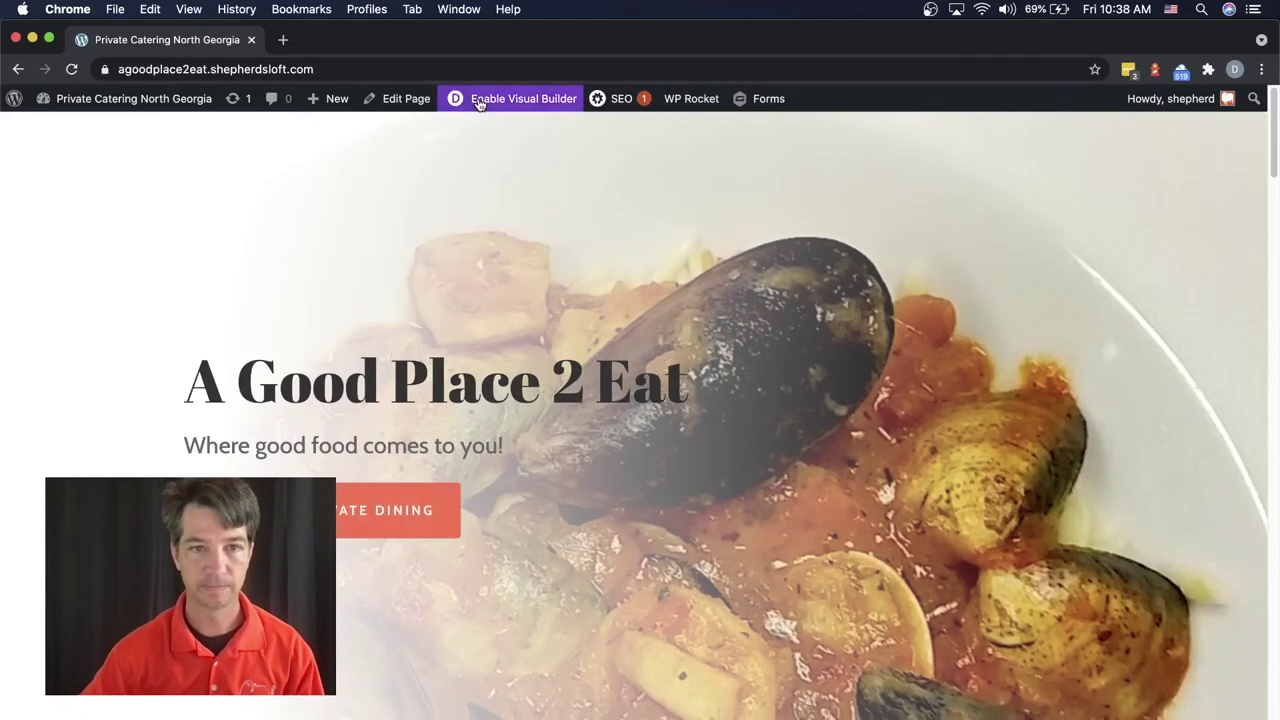
pyautogui.moveTo(140, 98)
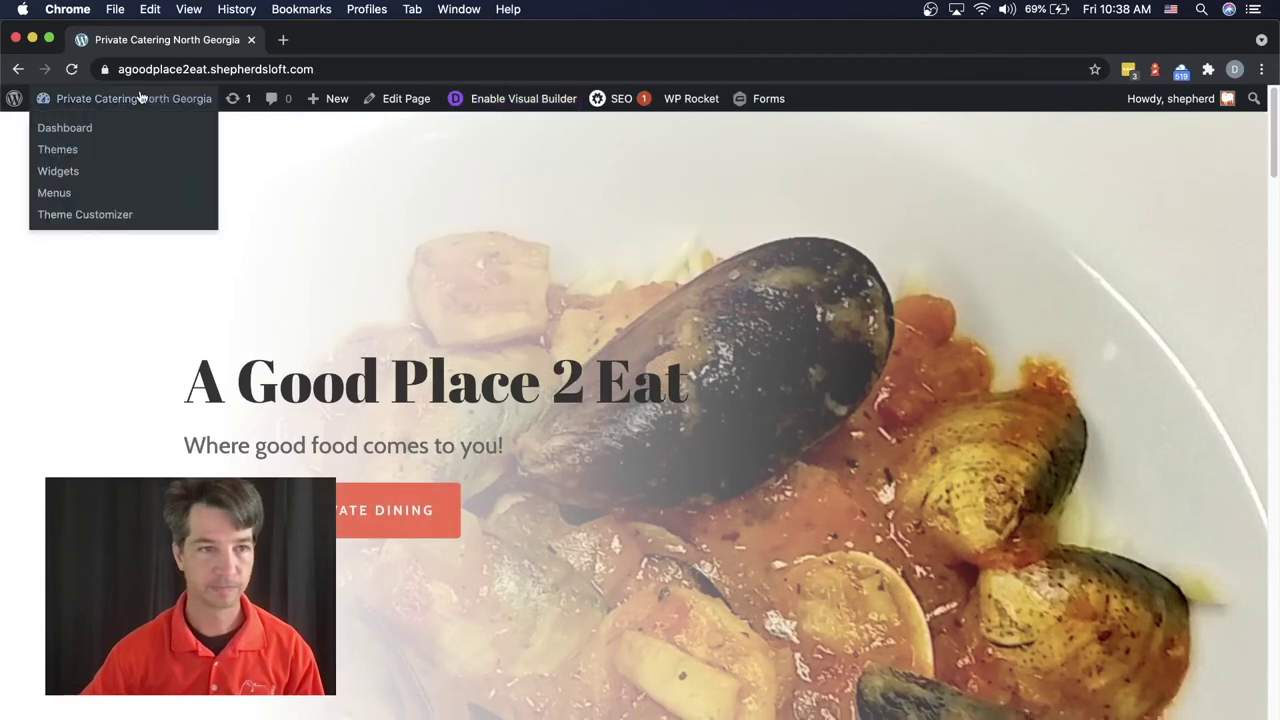
pyautogui.click(81, 216)
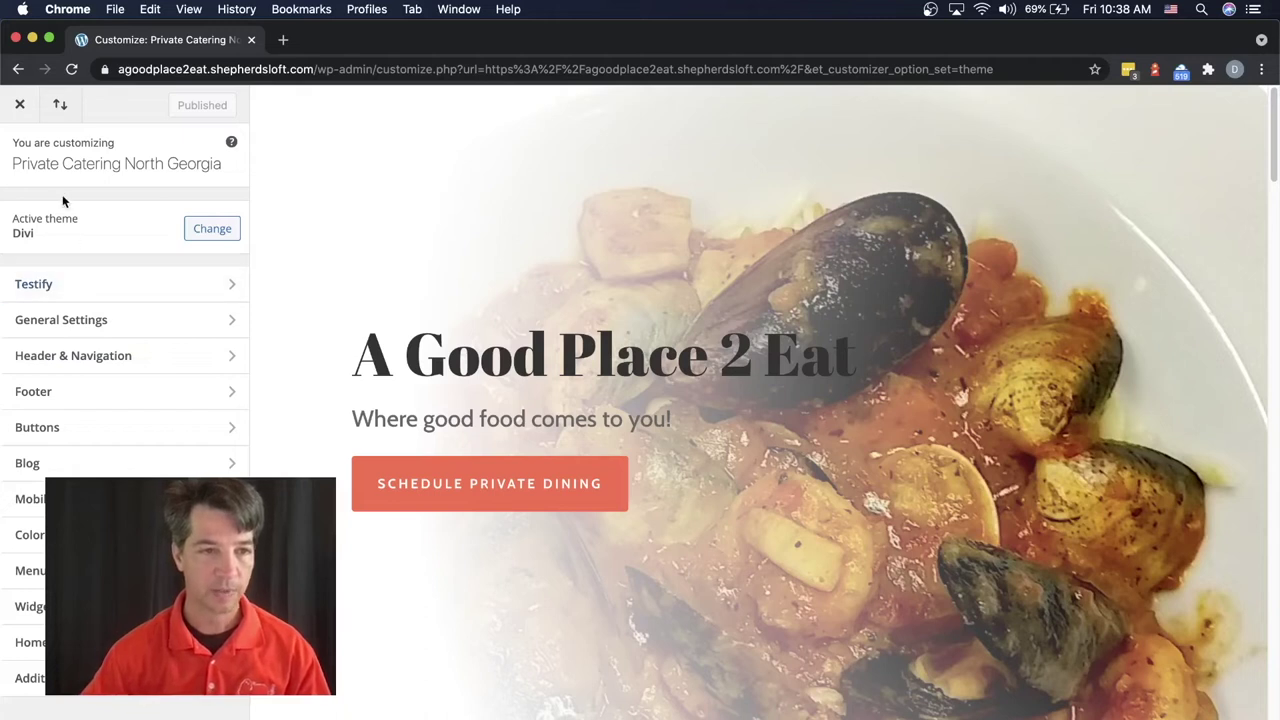
pyautogui.click(86, 322)
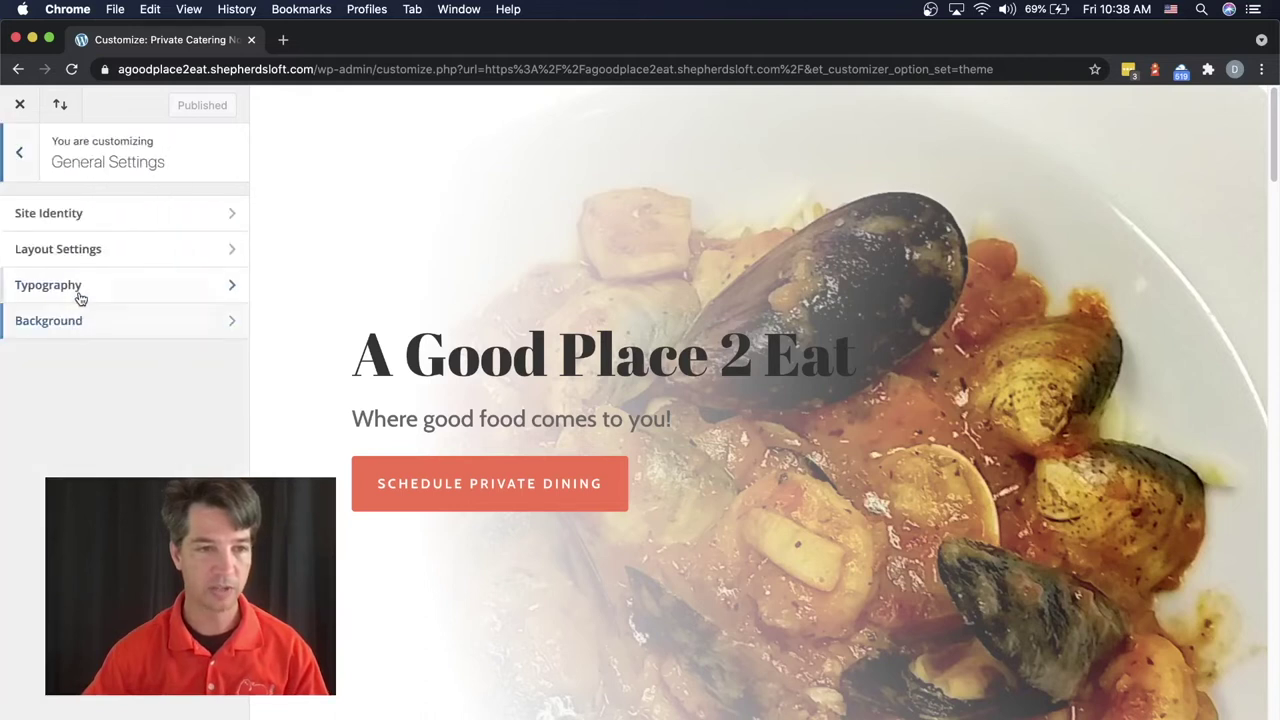
pyautogui.click(84, 288)
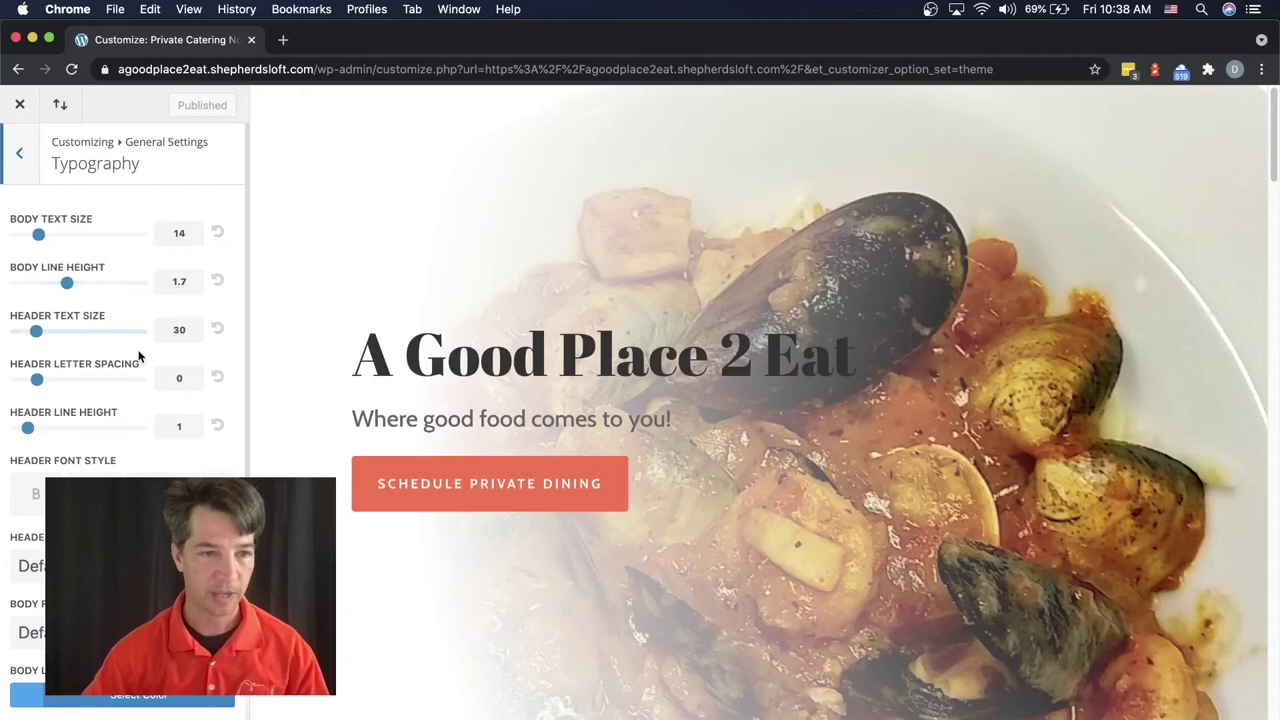
# Set the site-wide header font to Abril Fatface.
pyautogui.scroll(-5, 131, 449)
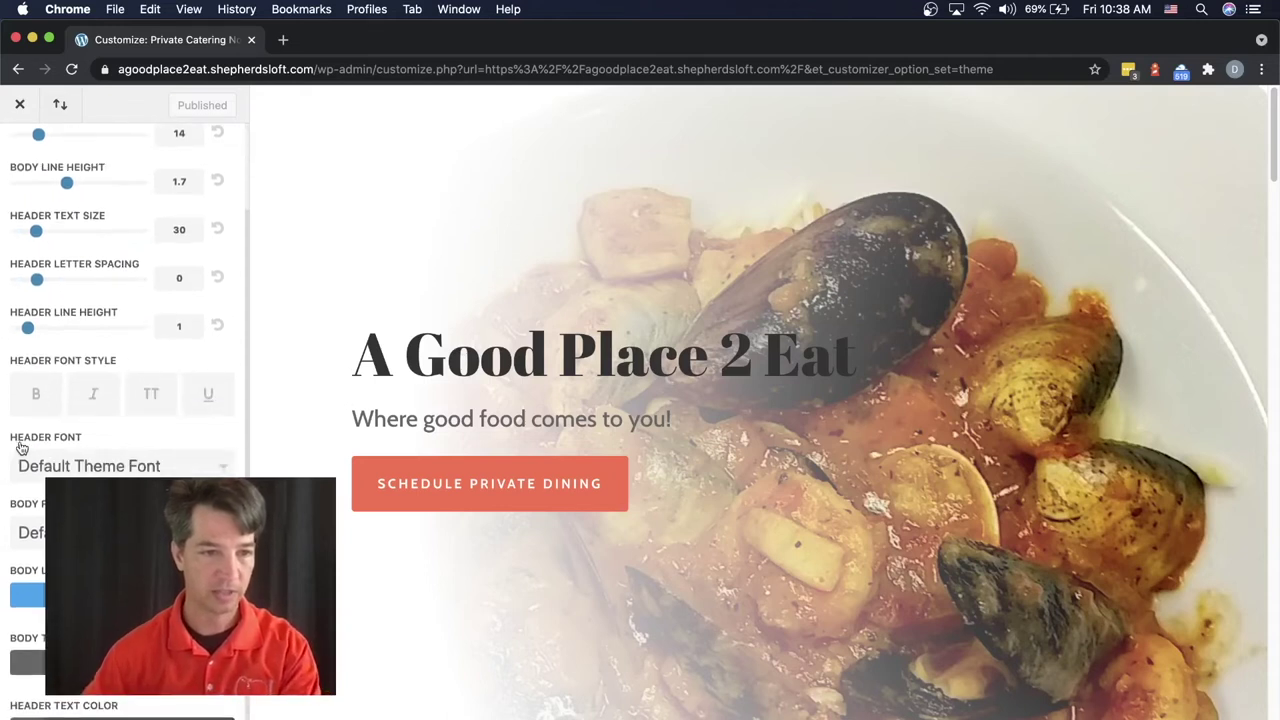
pyautogui.click(126, 468)
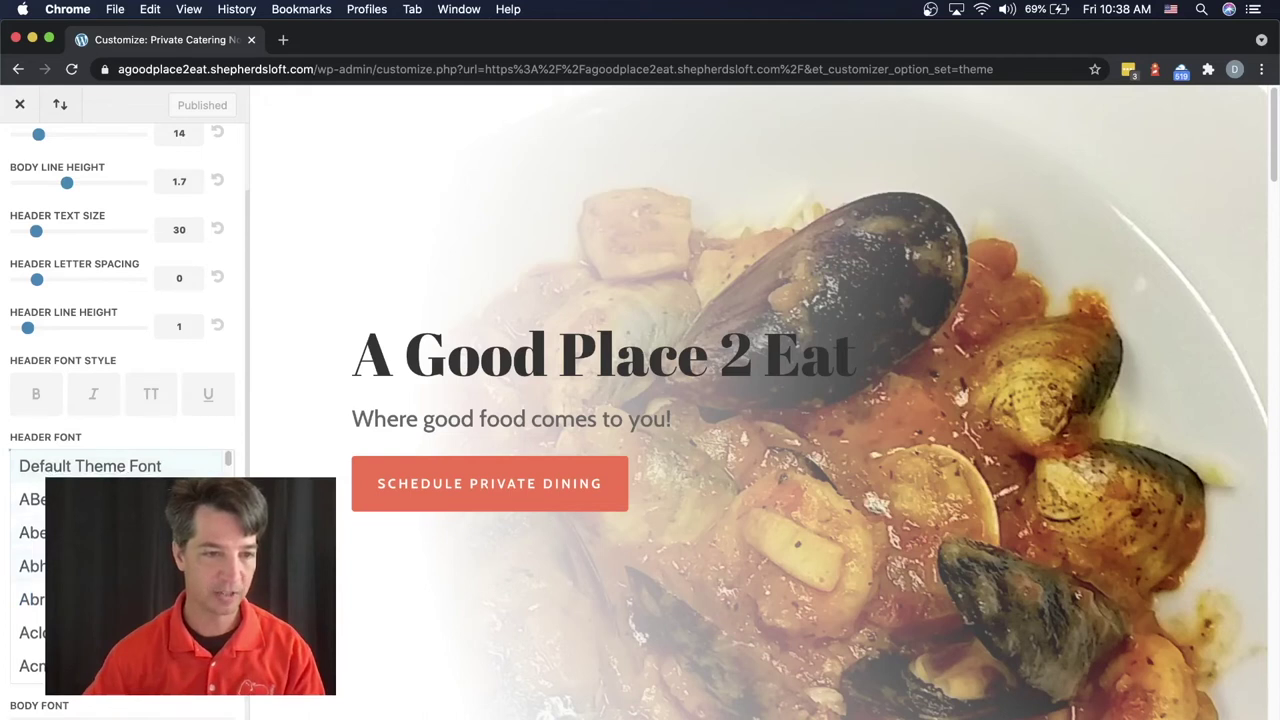
pyautogui.scroll(-1, 120, 560)
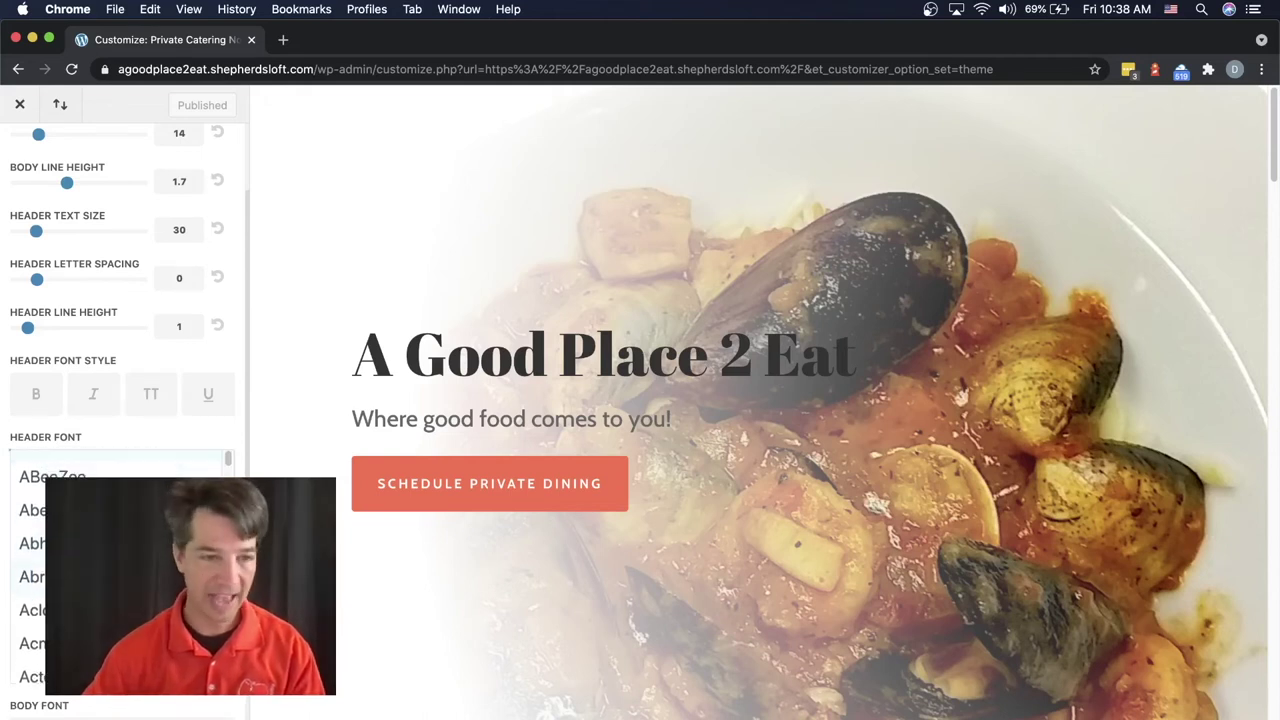
pyautogui.scroll(-1, 120, 560)
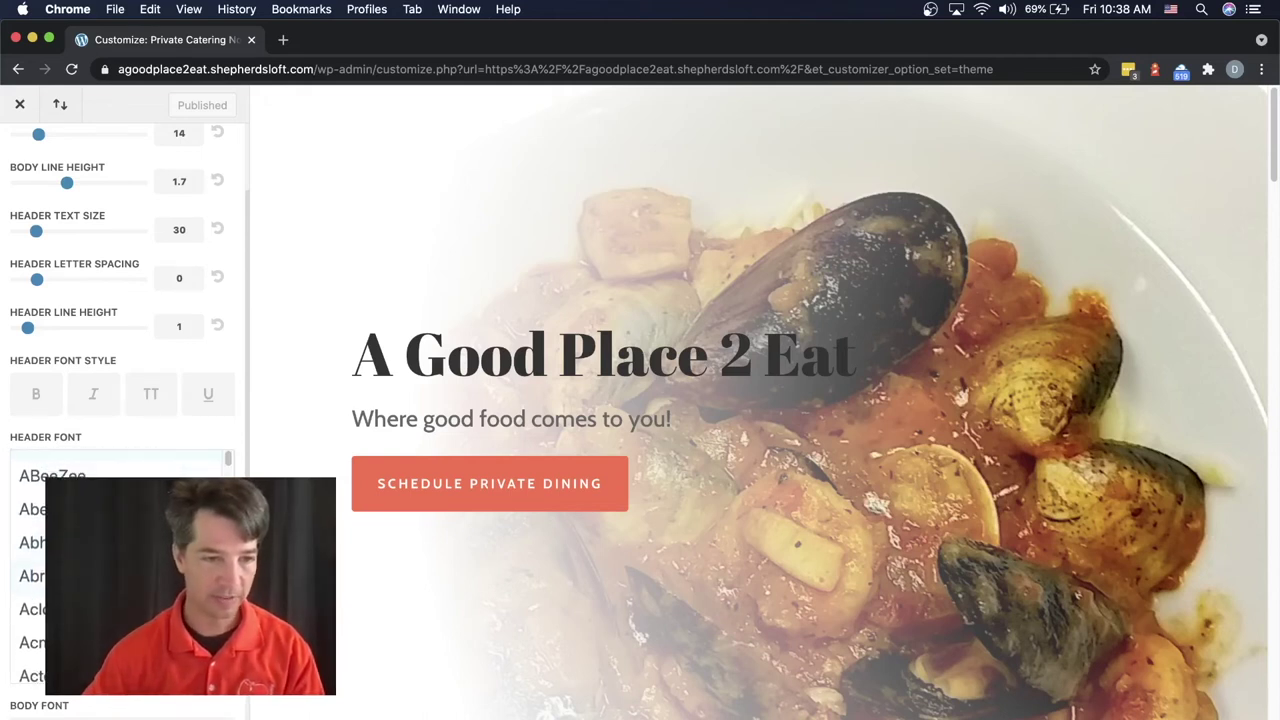
pyautogui.click(120, 576)
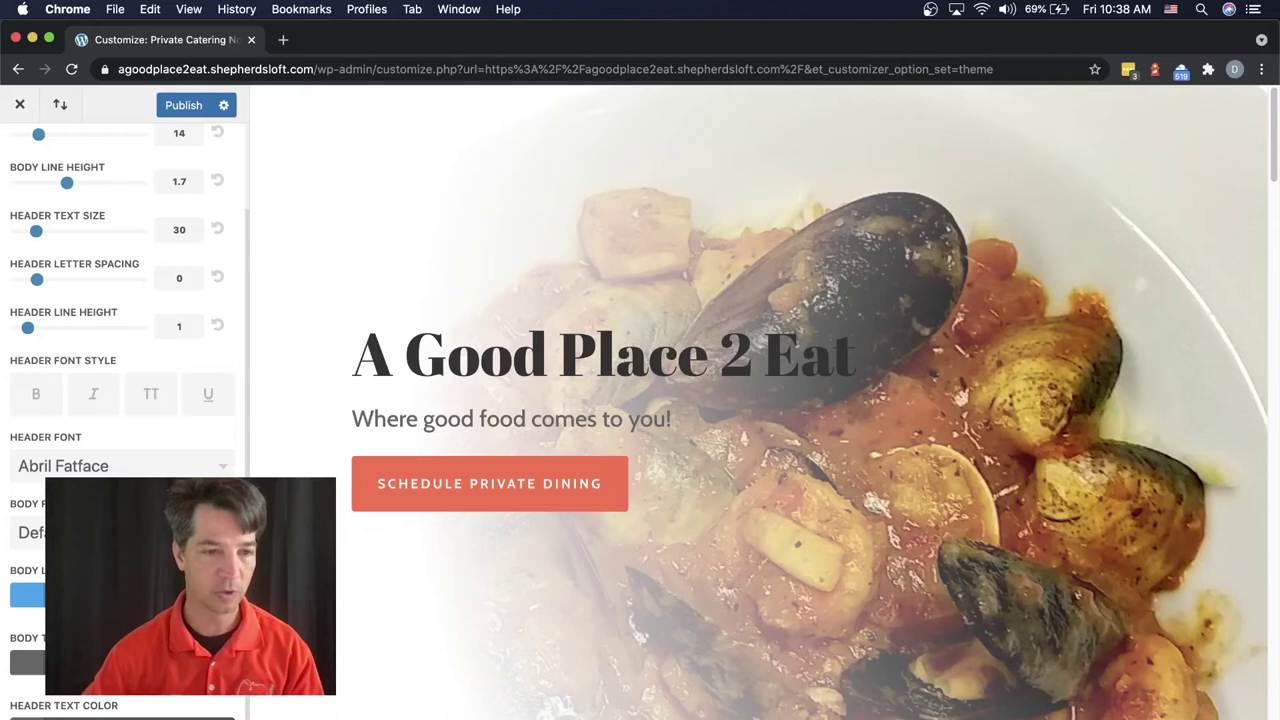
# Set the body text size to 16 and the body line height to 1.8, and publish the typography changes.
pyautogui.scroll(3, 123, 400)
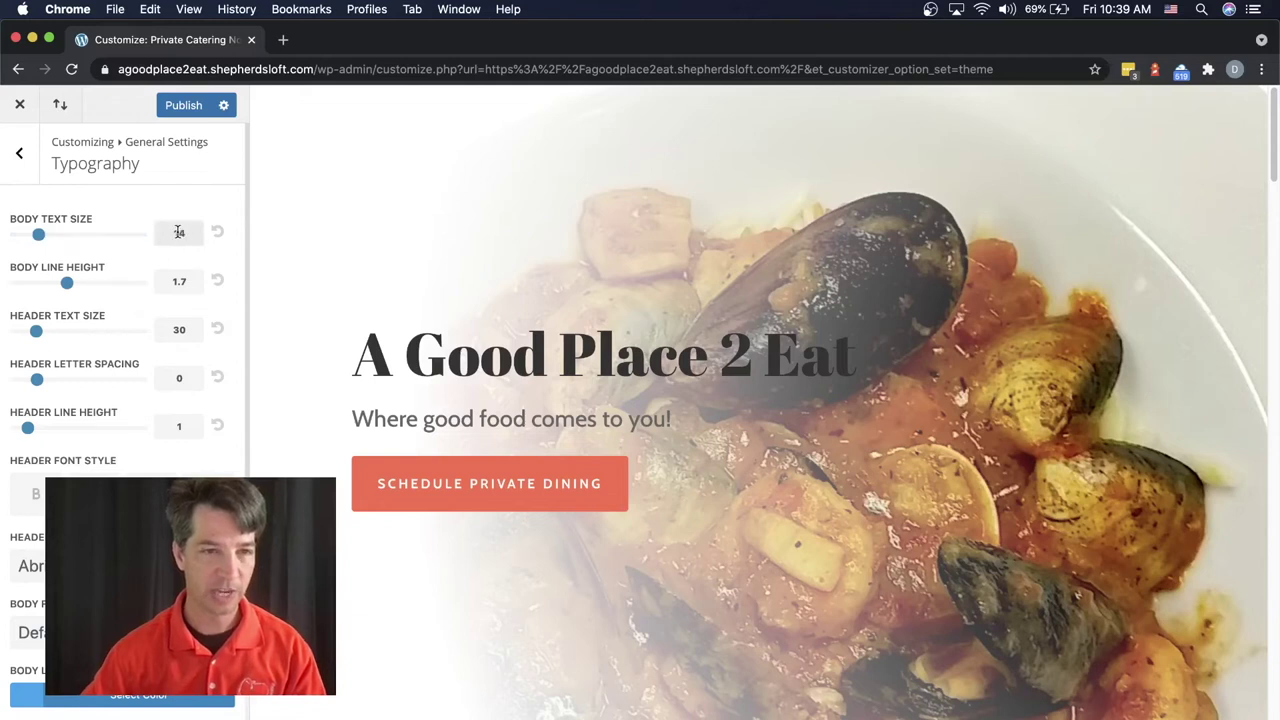
pyautogui.press('Up')
pyautogui.press('Up')
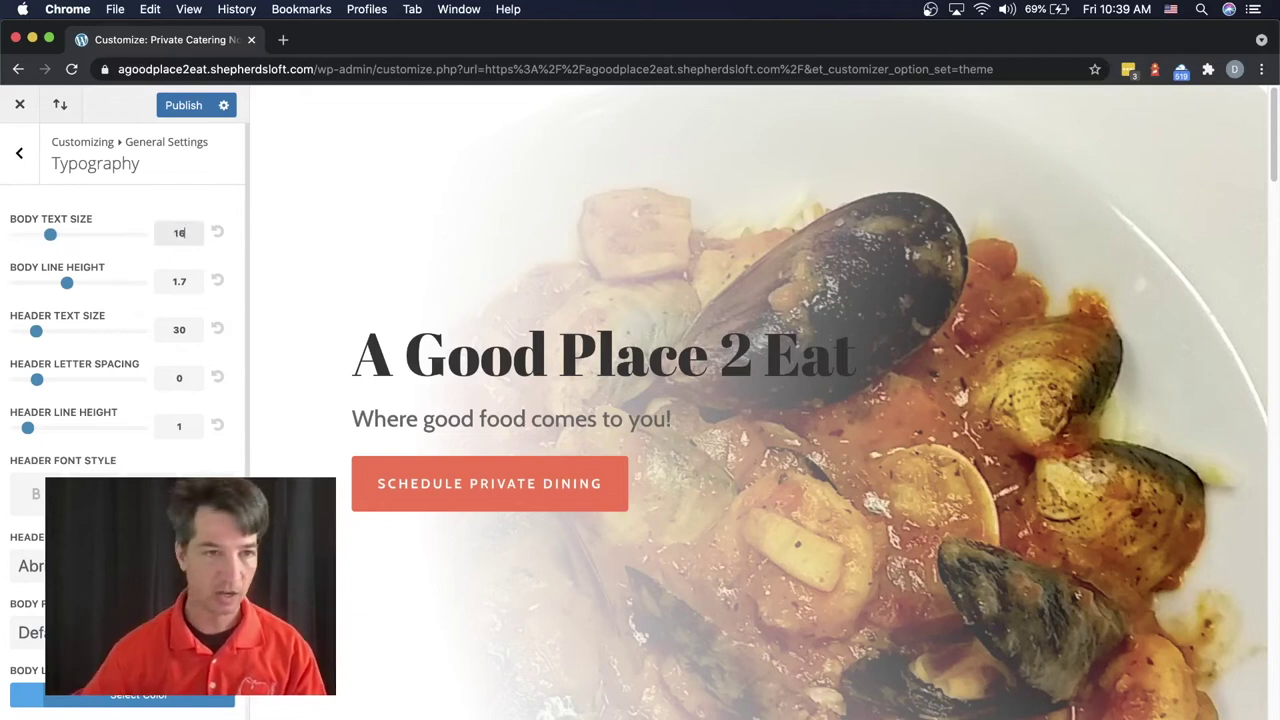
pyautogui.click(178, 283)
pyautogui.doubleClick(175, 281)
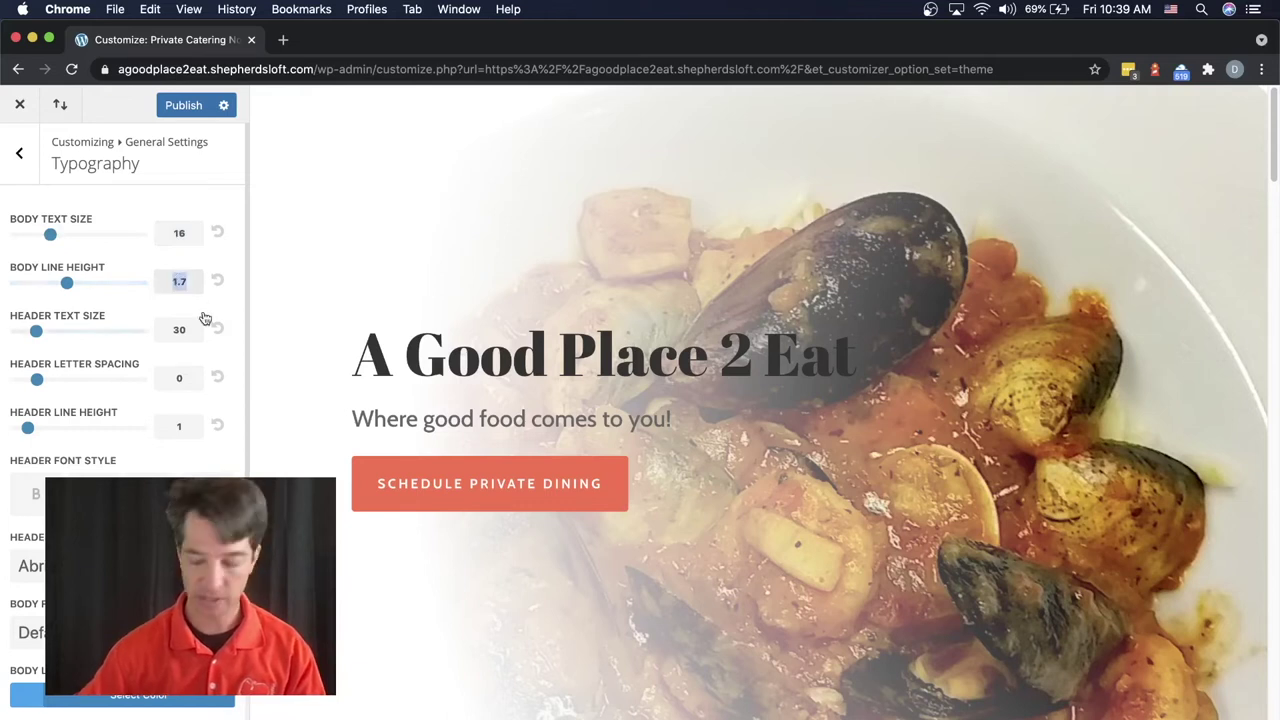
pyautogui.write('1.8')
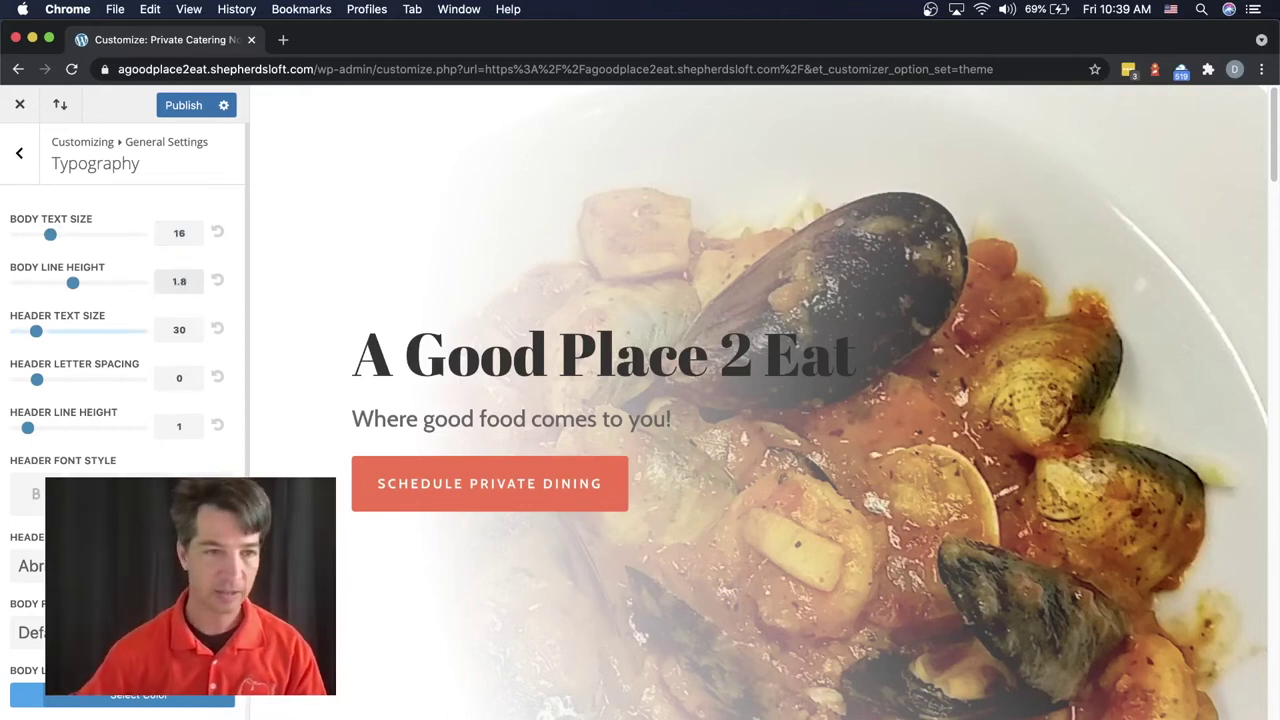
pyautogui.click(172, 330)
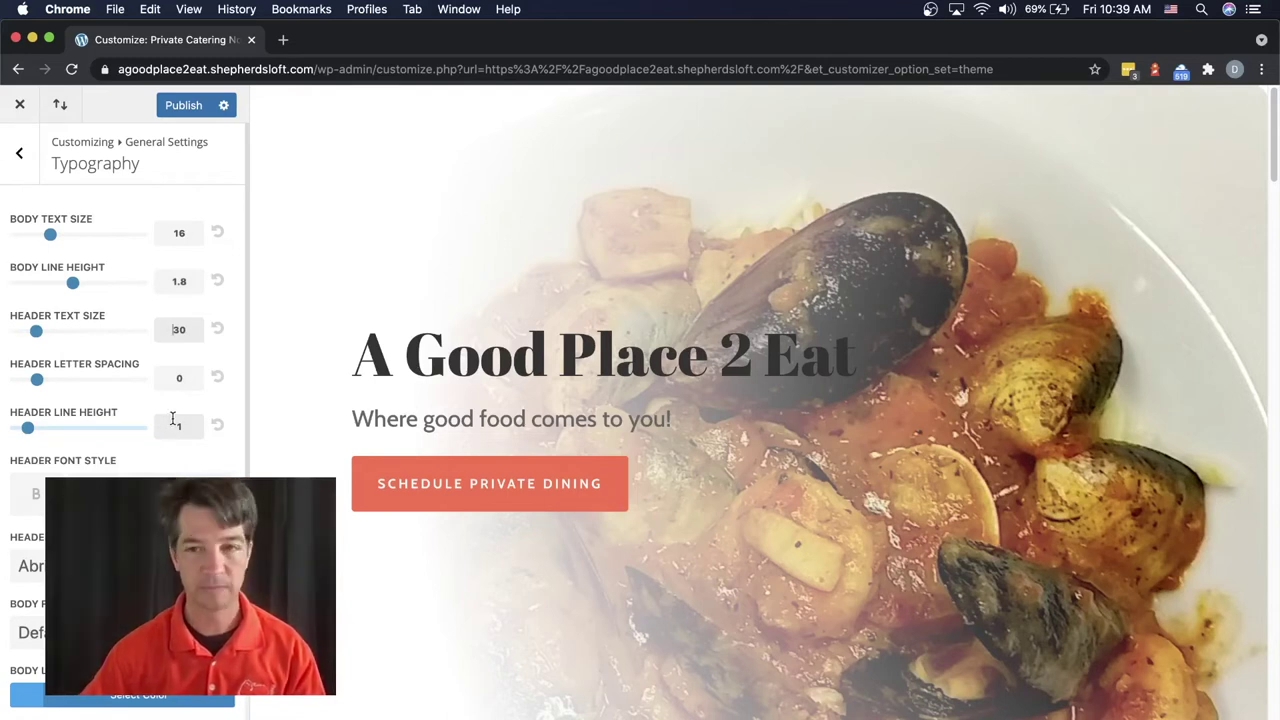
pyautogui.click(182, 105)
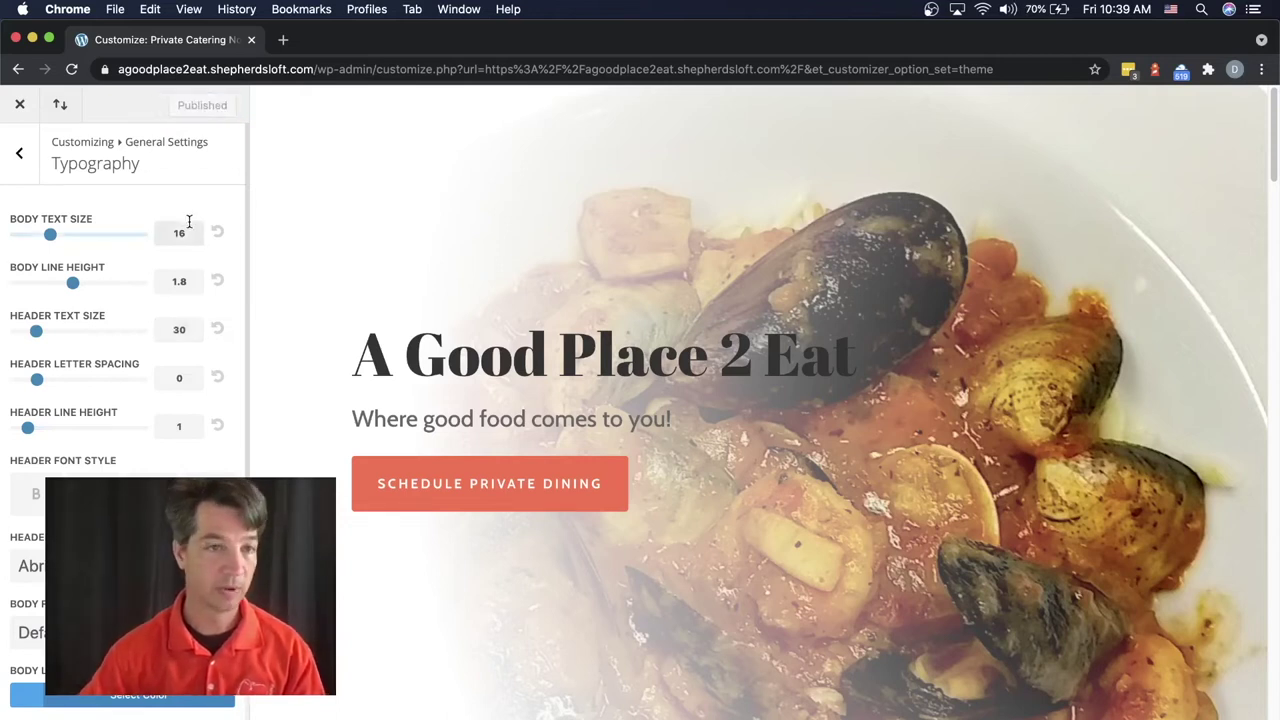
# Leave the typography settings and open the Buttons Style options of the Theme Customizer.
pyautogui.click(22, 160)
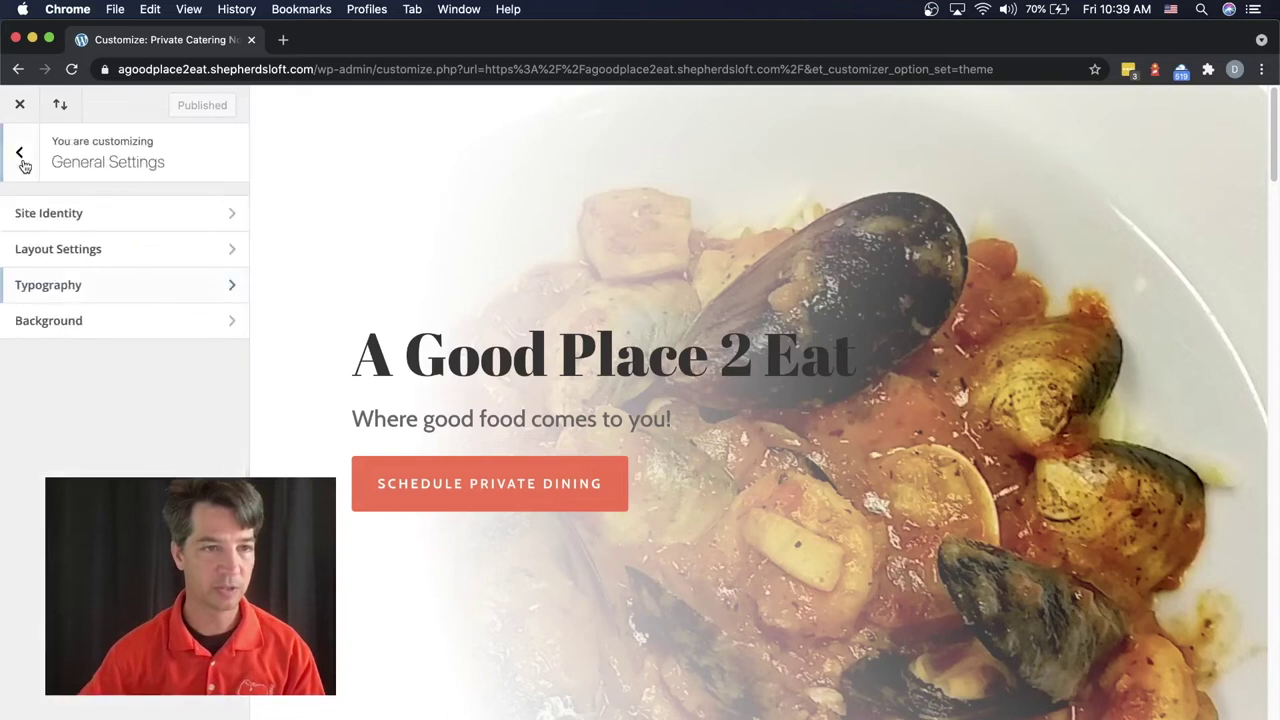
pyautogui.click(20, 156)
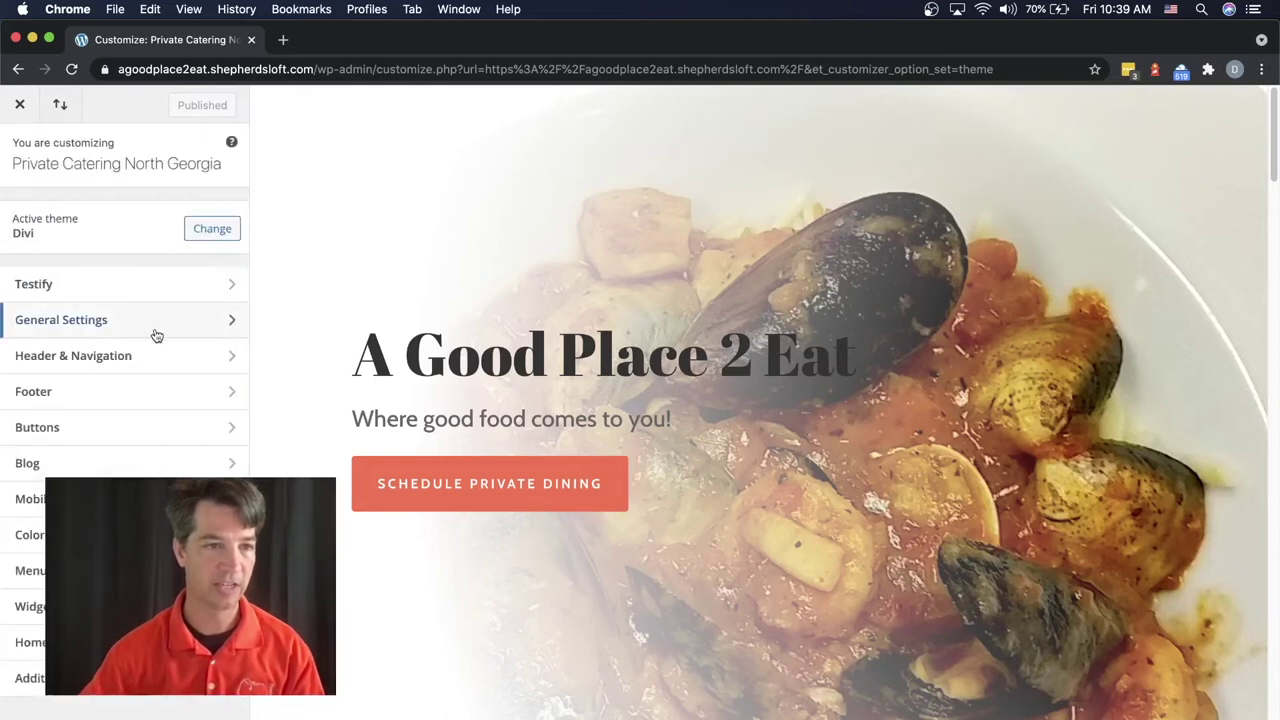
pyautogui.click(72, 430)
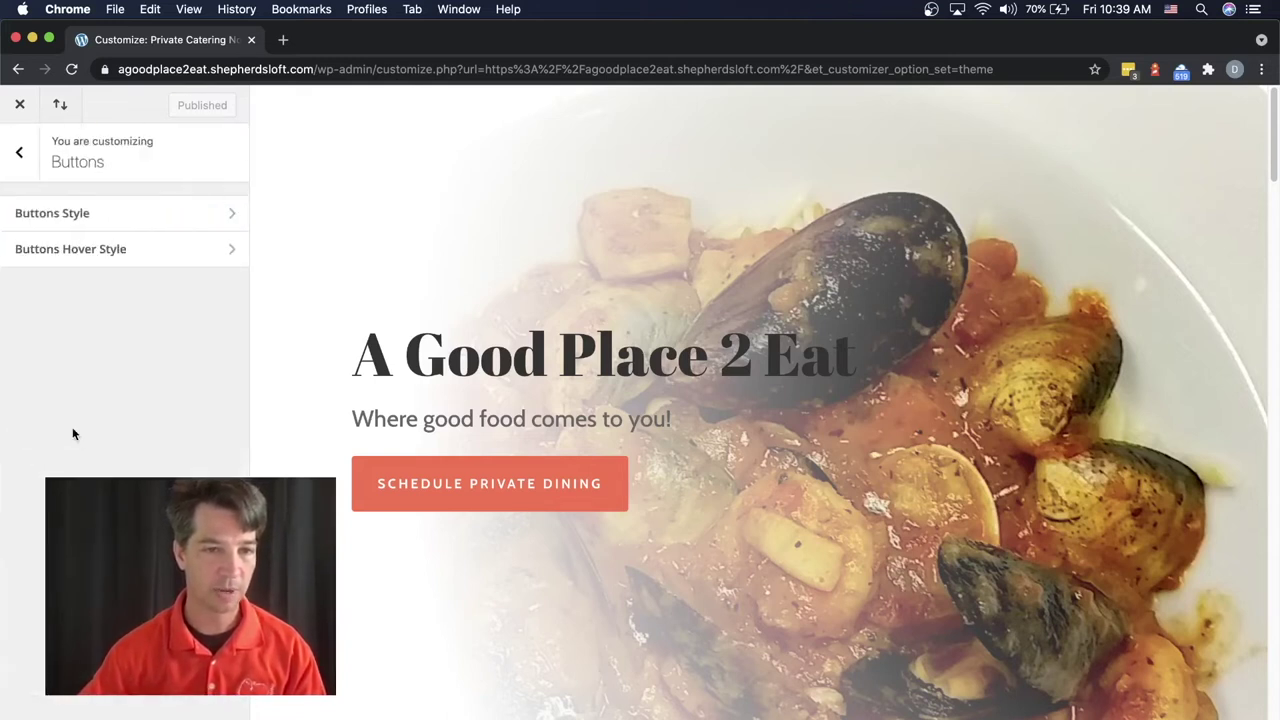
pyautogui.click(104, 220)
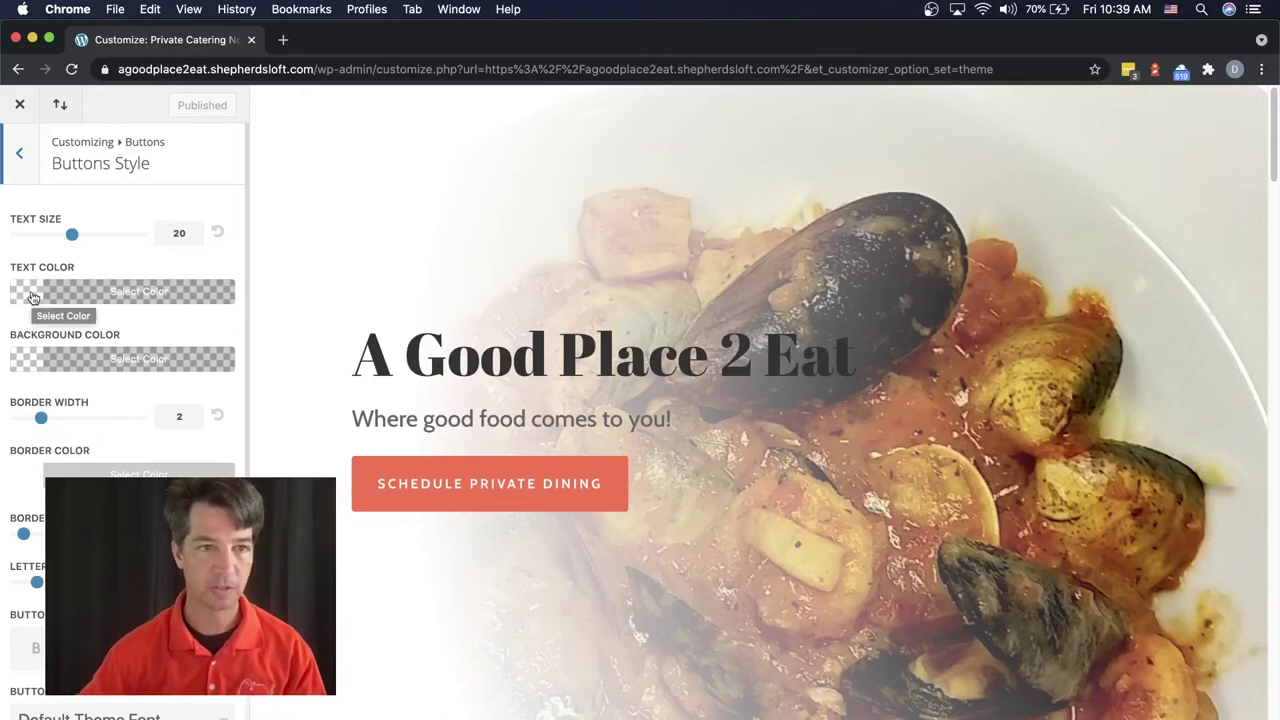
# Inspect the styling code of the hero's Schedule Private Dining button in the browser's developer tools.
pyautogui.rightClick(522, 468)
pyautogui.click(583, 626)
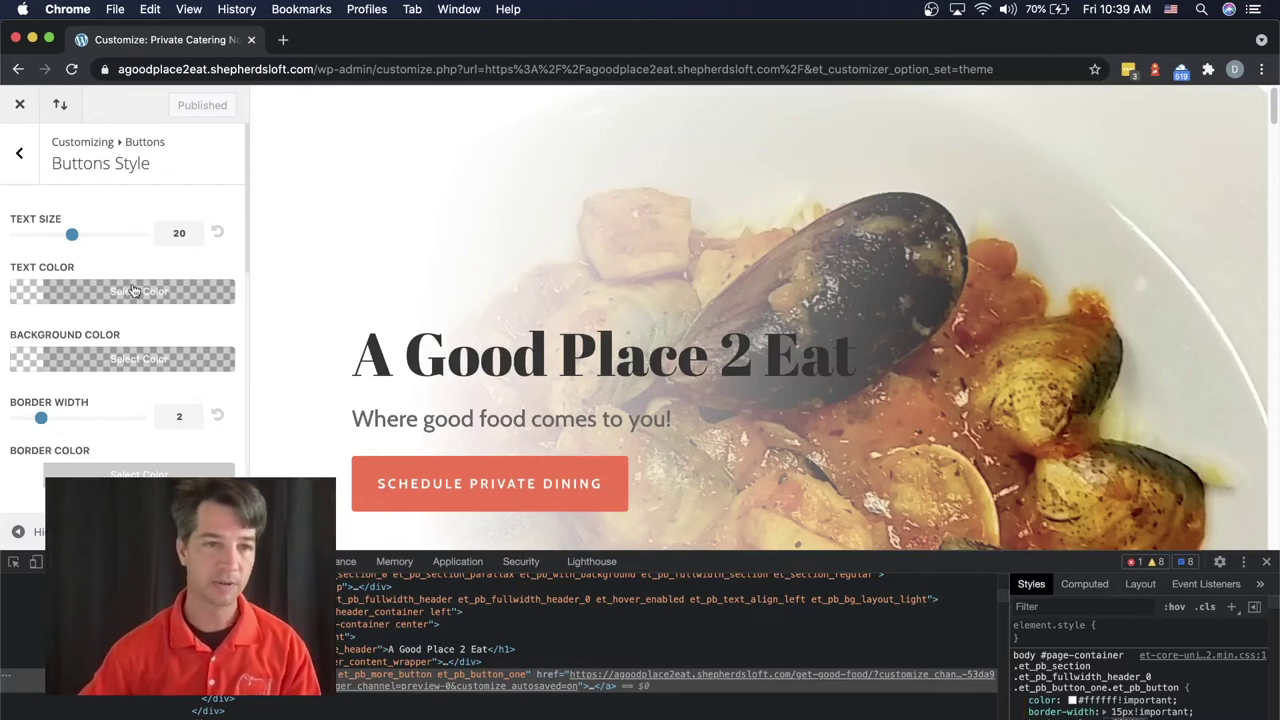
pyautogui.click(1266, 561)
# Set the site-wide button text color to white (#ffffff) and the button background color to #ff6d4a.
pyautogui.click(37, 299)
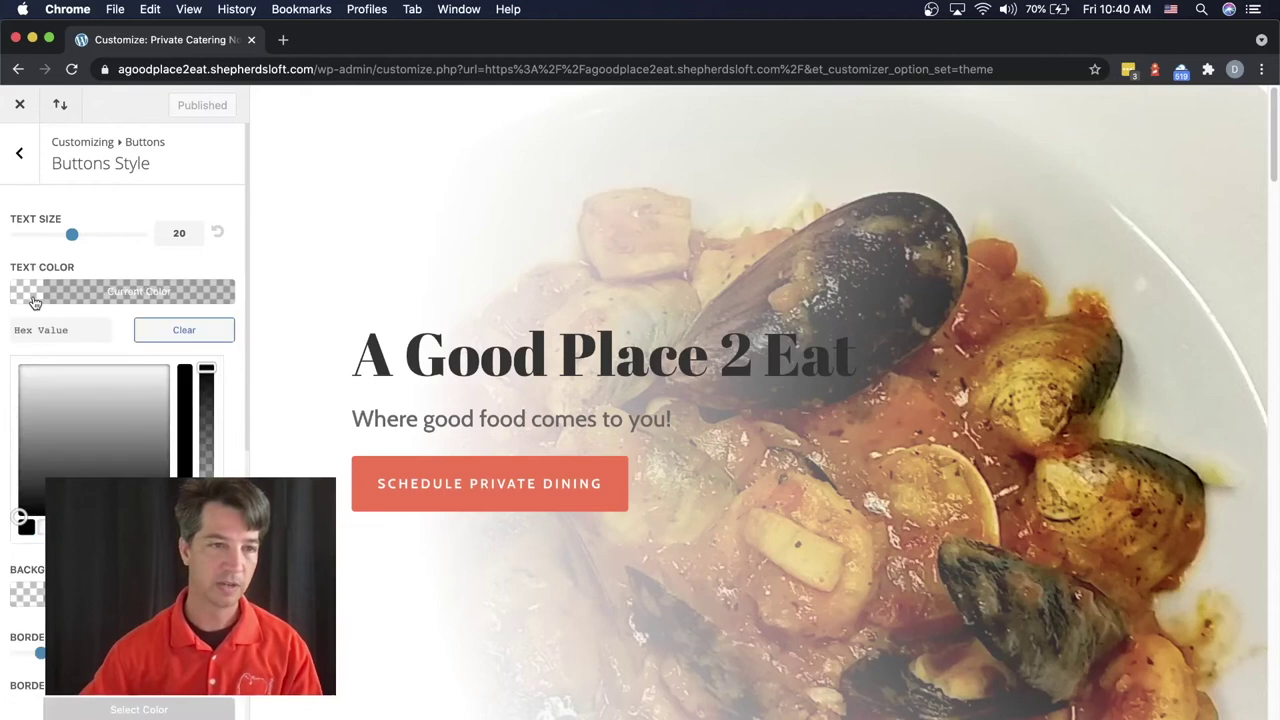
pyautogui.click(41, 527)
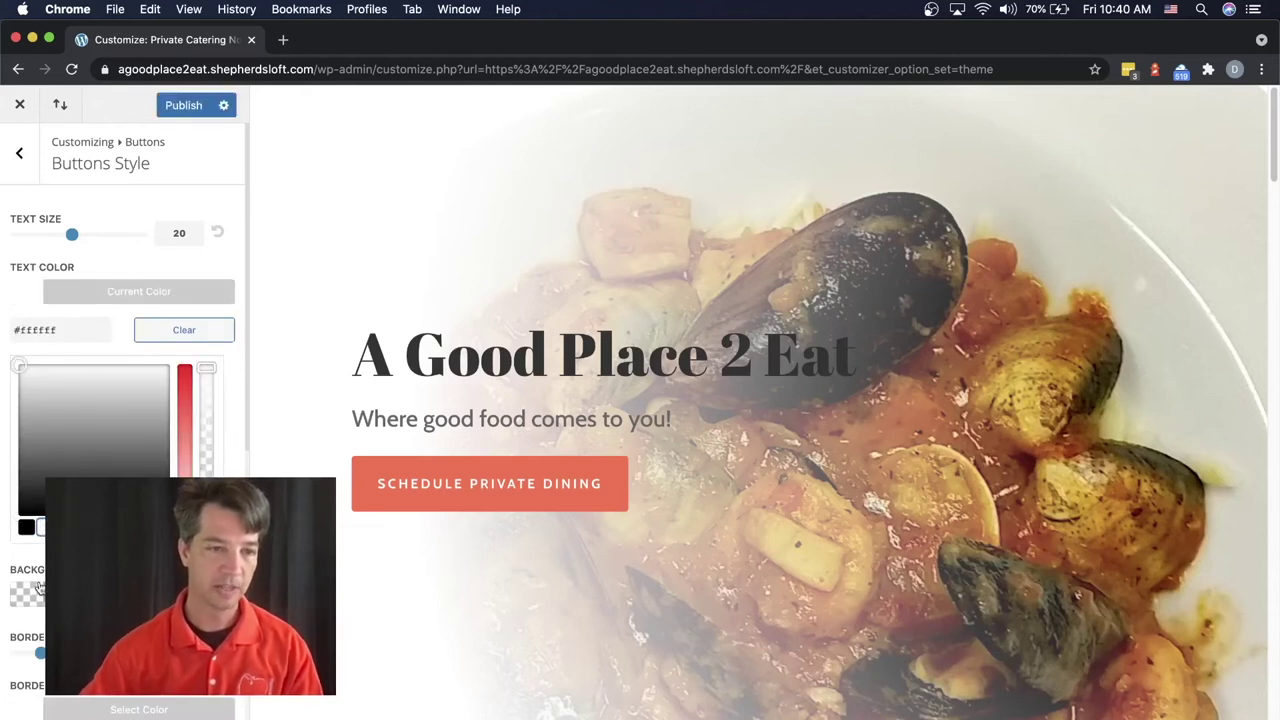
pyautogui.click(35, 592)
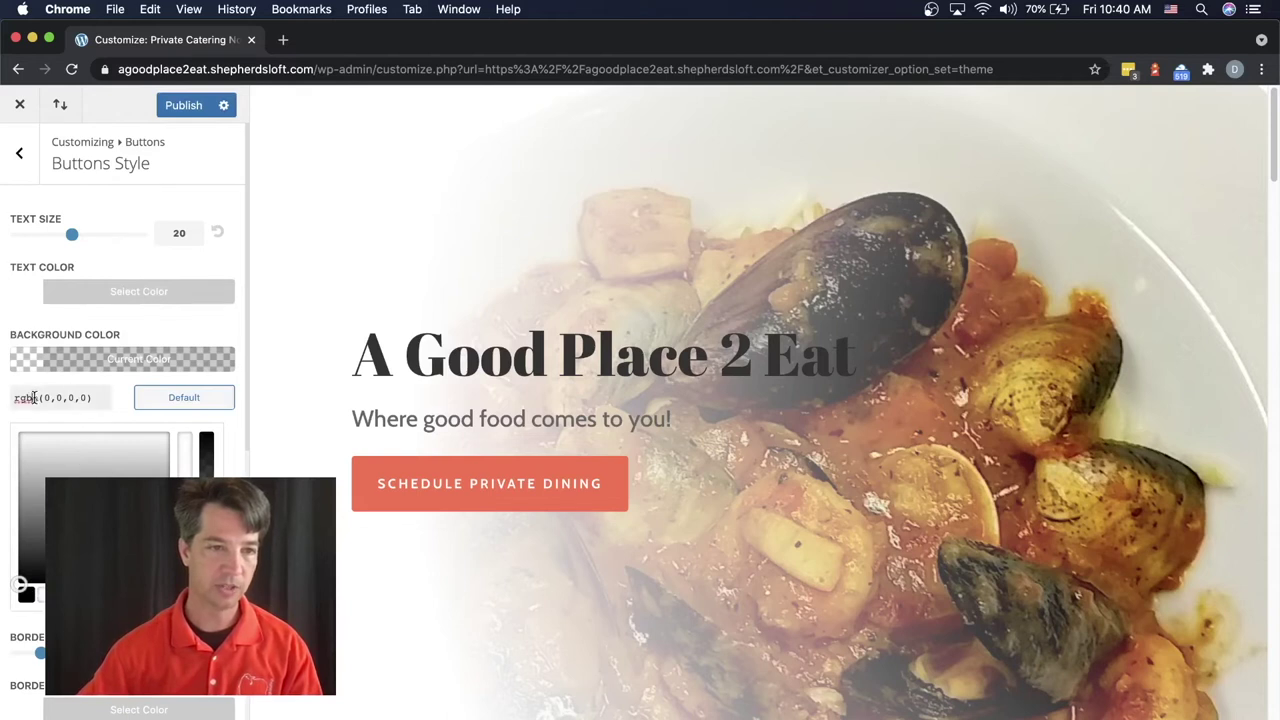
pyautogui.tripleClick(30, 398)
pyautogui.write('#ff6d4a')
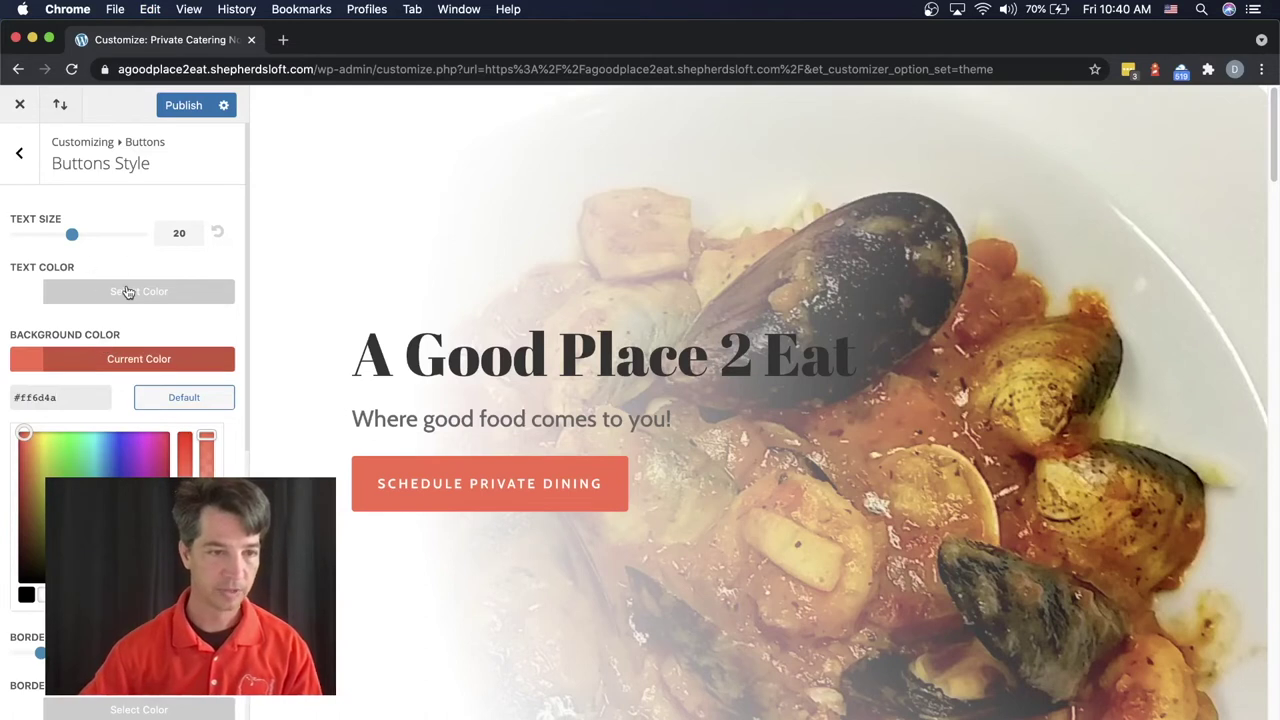
# Set the site-wide button border radius to 8.
pyautogui.scroll(-4, 129, 314)
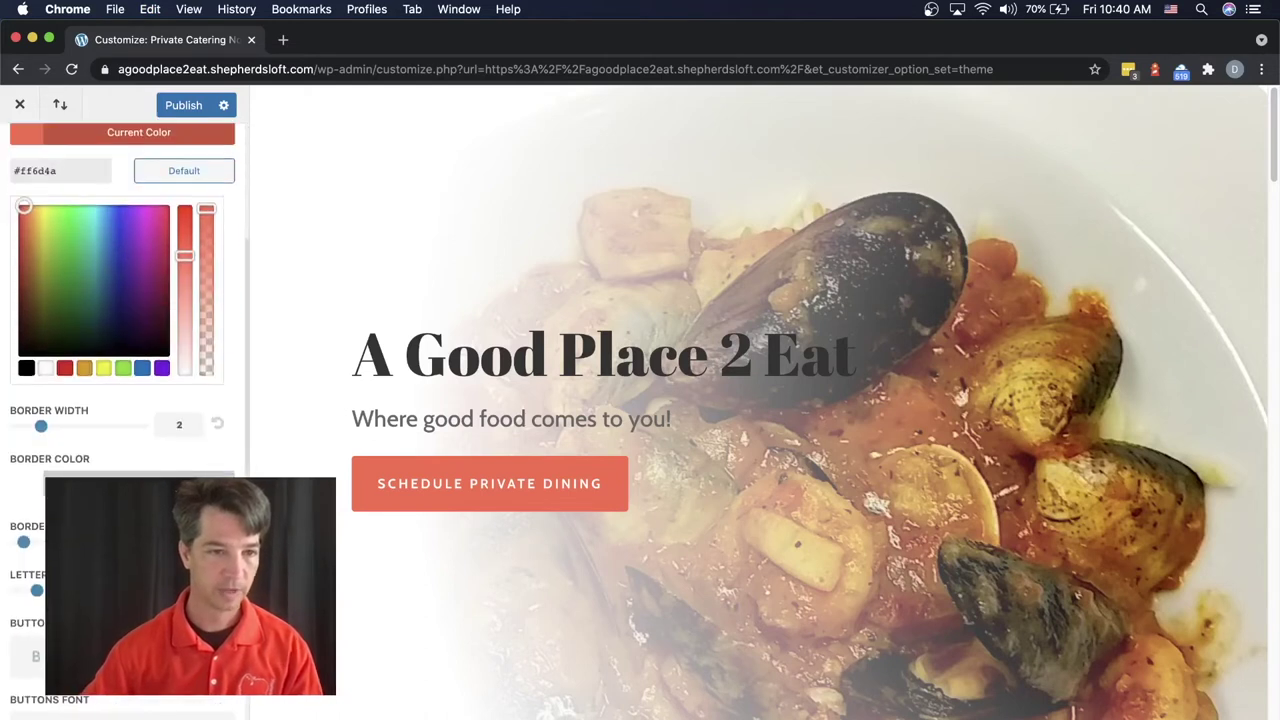
pyautogui.scroll(-1, 25, 430)
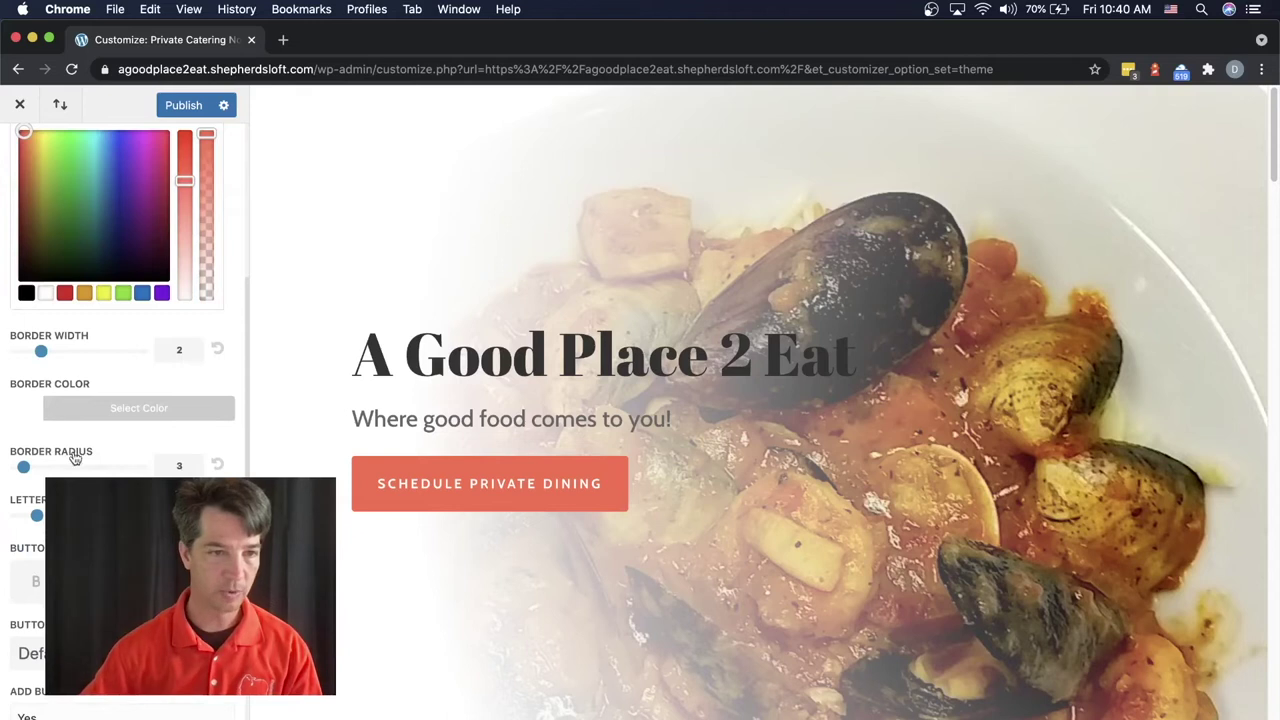
pyautogui.scroll(-1, 80, 462)
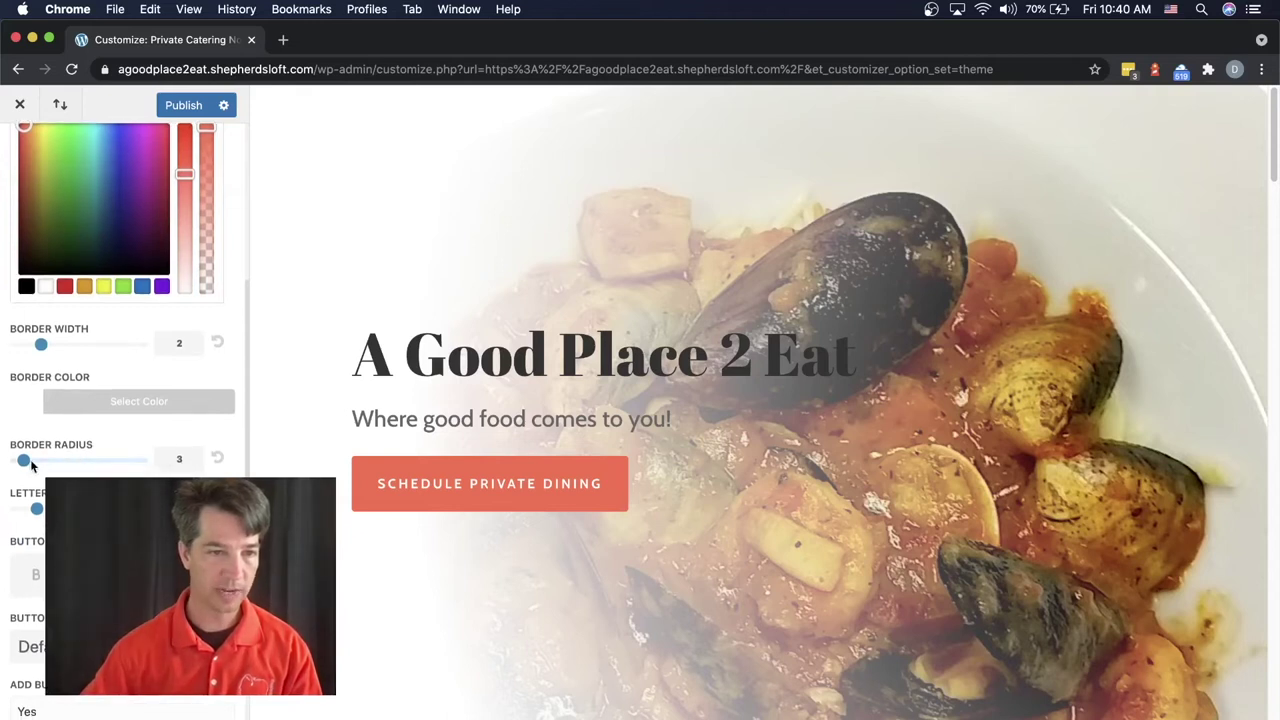
pyautogui.moveTo(25, 462)
pyautogui.mouseDown()
pyautogui.moveTo(92, 466)
pyautogui.moveTo(38, 474)
pyautogui.mouseUp()
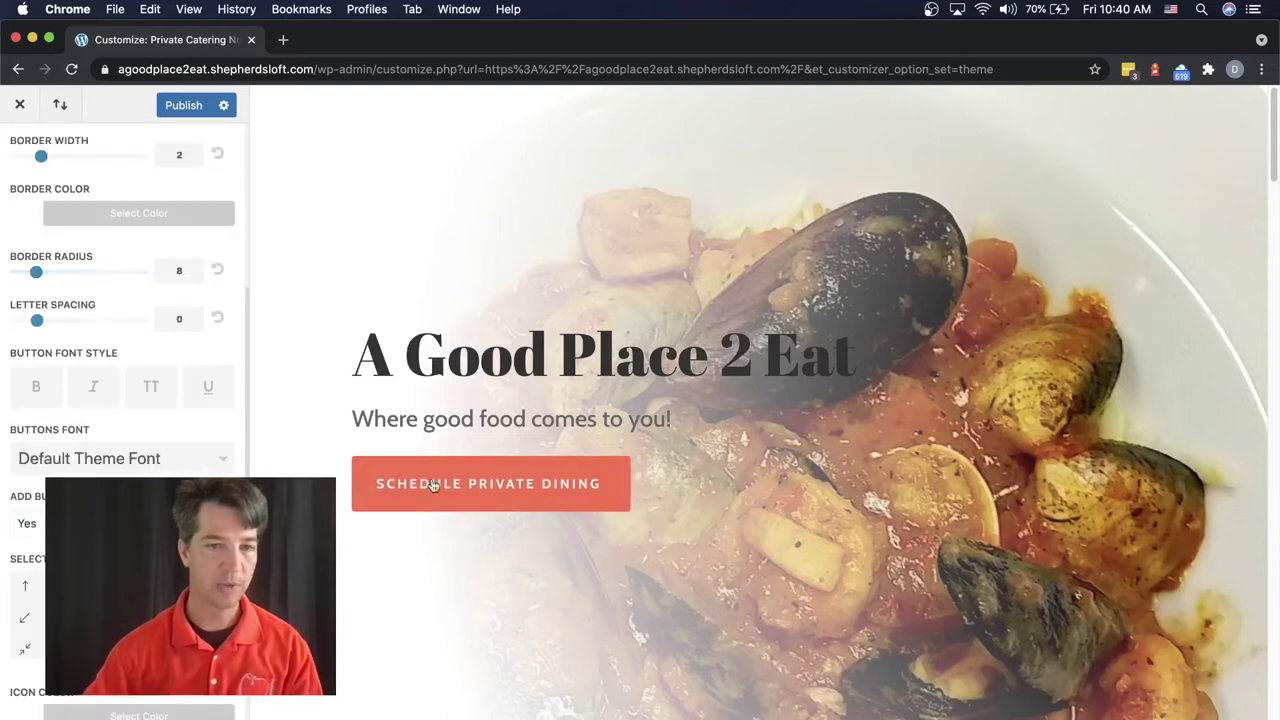
# Check the Schedule Private Dining buttons in the page preview against the Buttons Style settings.
pyautogui.scroll(-10, 489, 550)
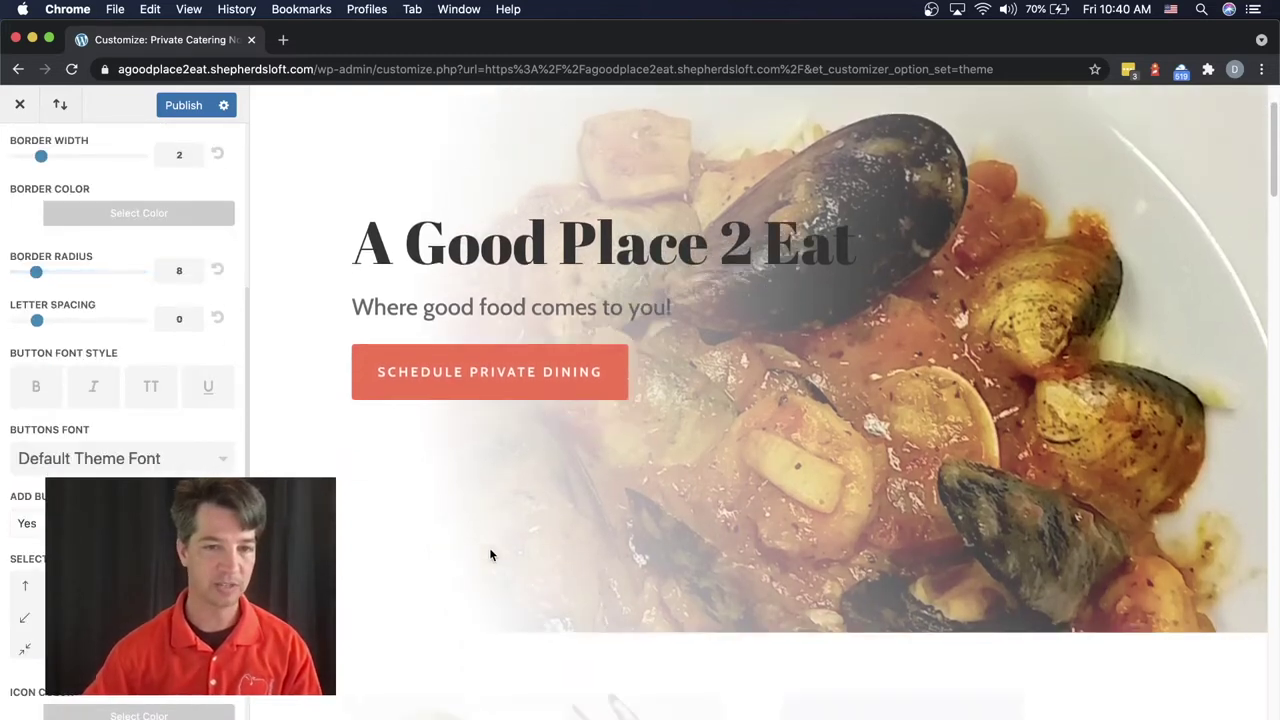
pyautogui.scroll(-3, 490, 554)
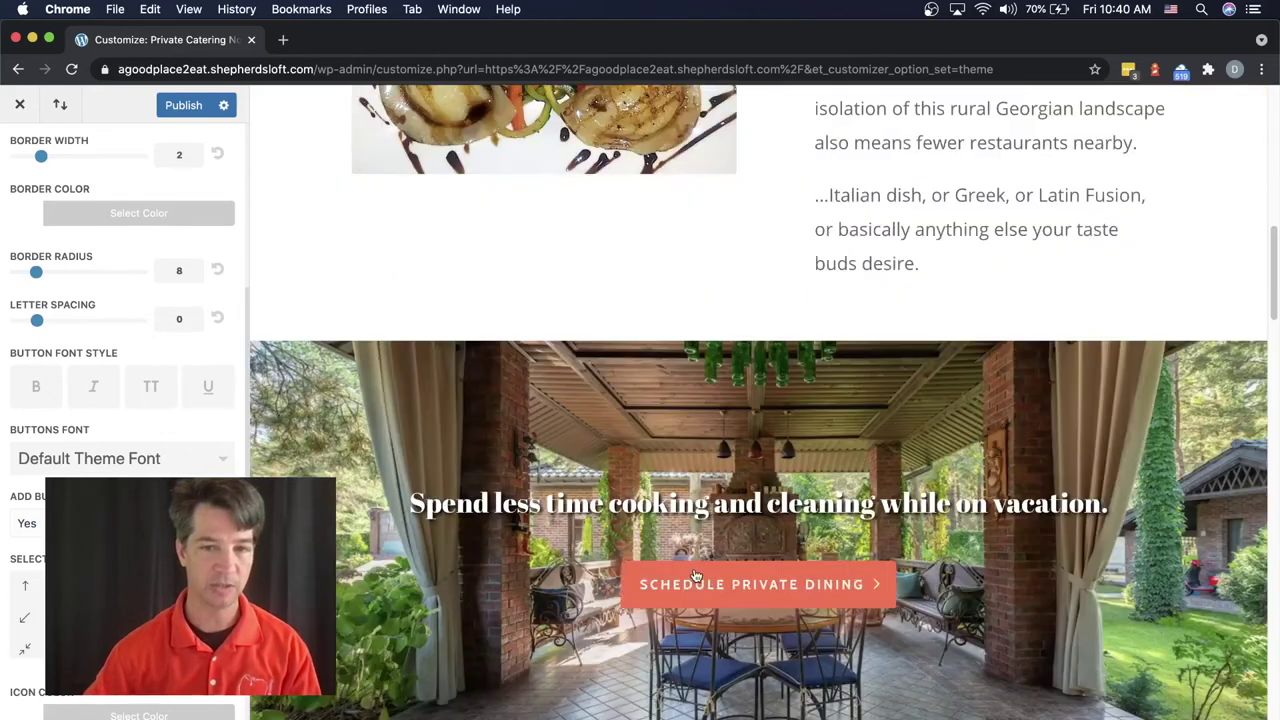
pyautogui.scroll(1, 418, 510)
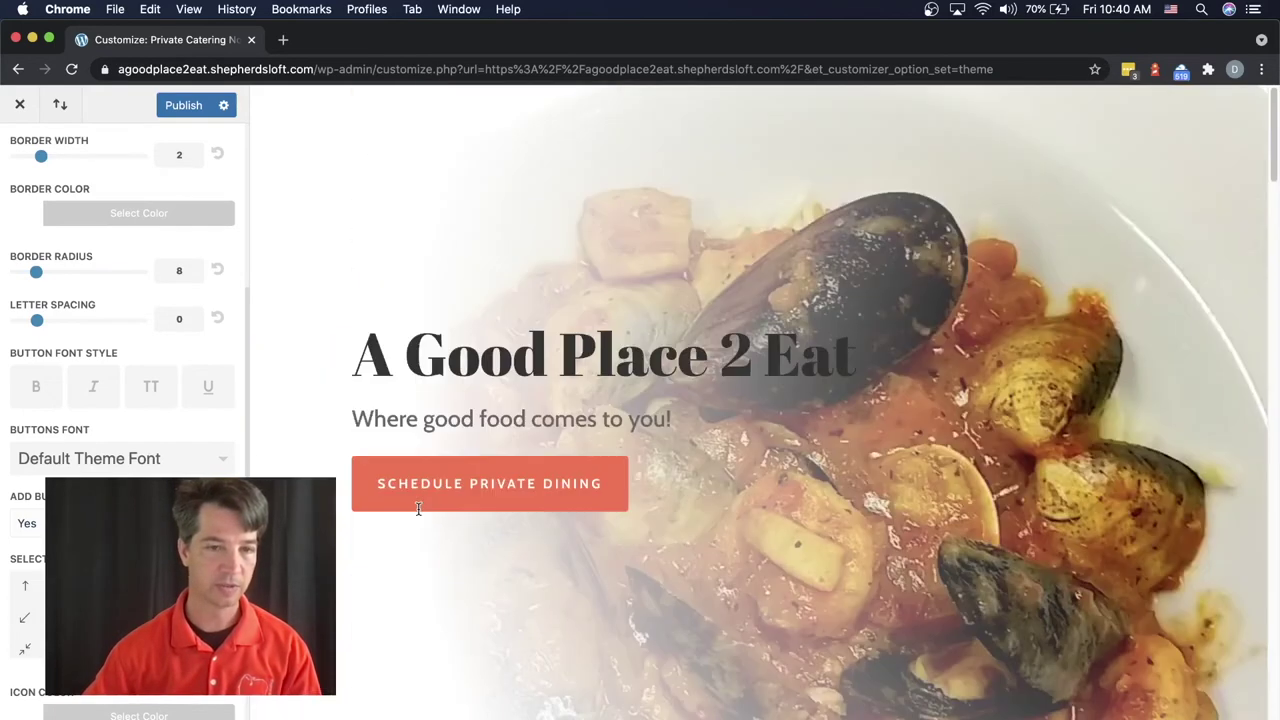
pyautogui.scroll(3, 120, 430)
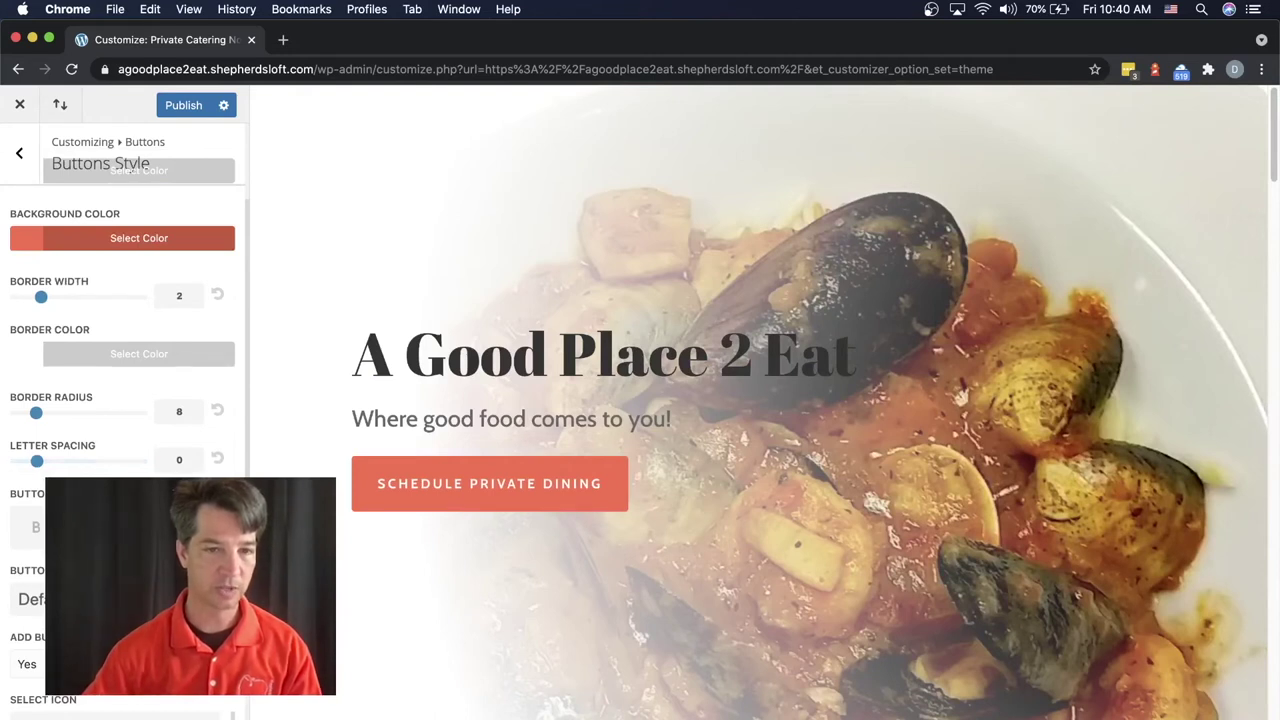
pyautogui.scroll(-2, 120, 380)
pyautogui.scroll(3, 120, 380)
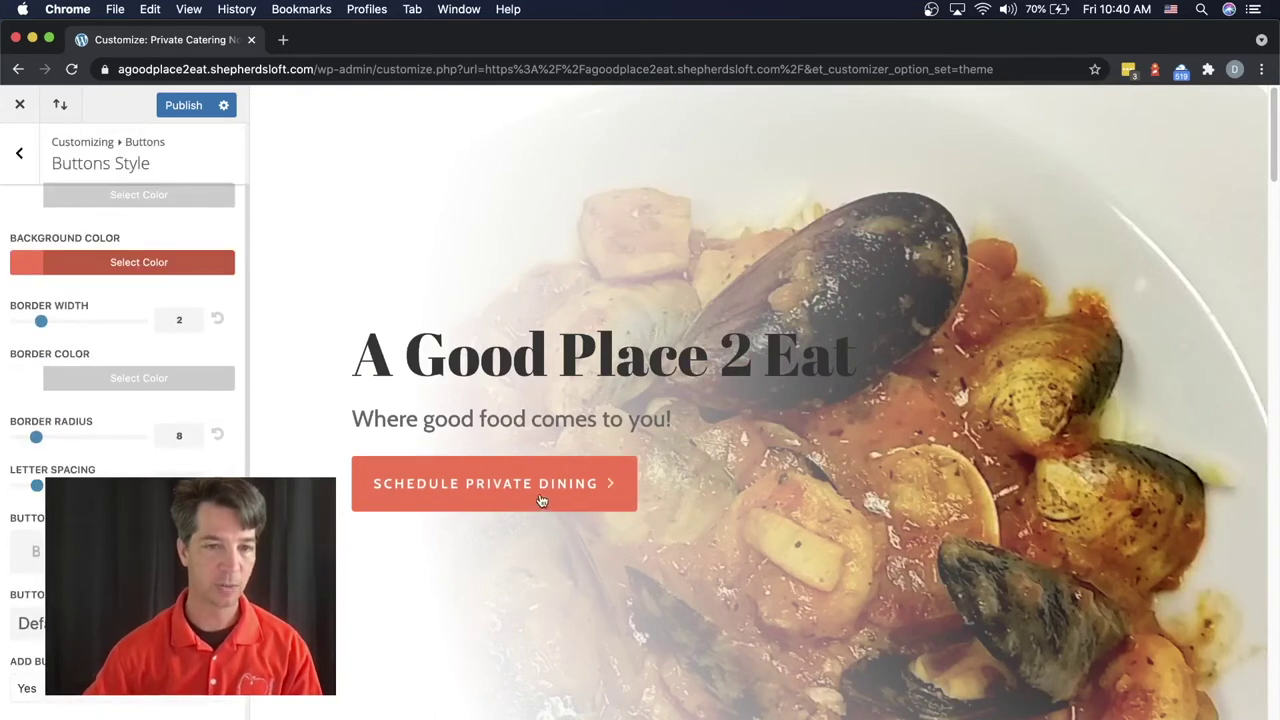
pyautogui.scroll(2, 154, 400)
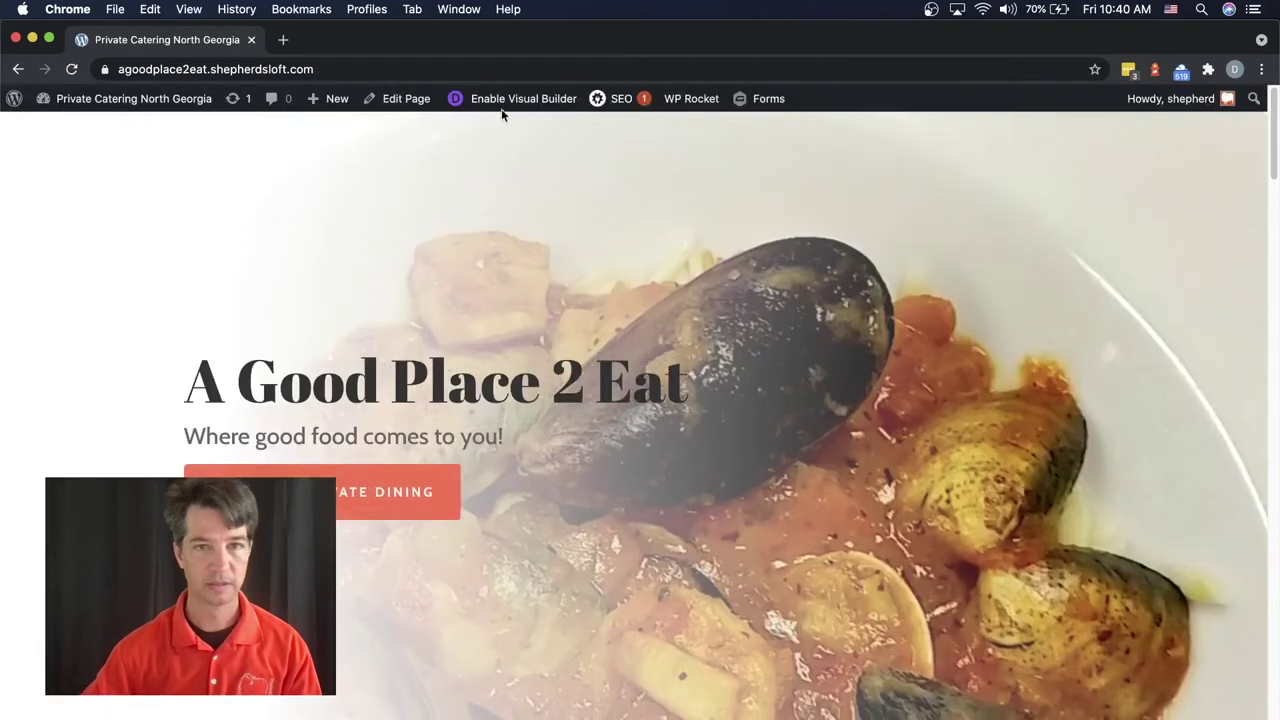
# Enable the Visual Builder on the homepage and open the design settings of the hero's fullwidth header module.
pyautogui.click(514, 100)
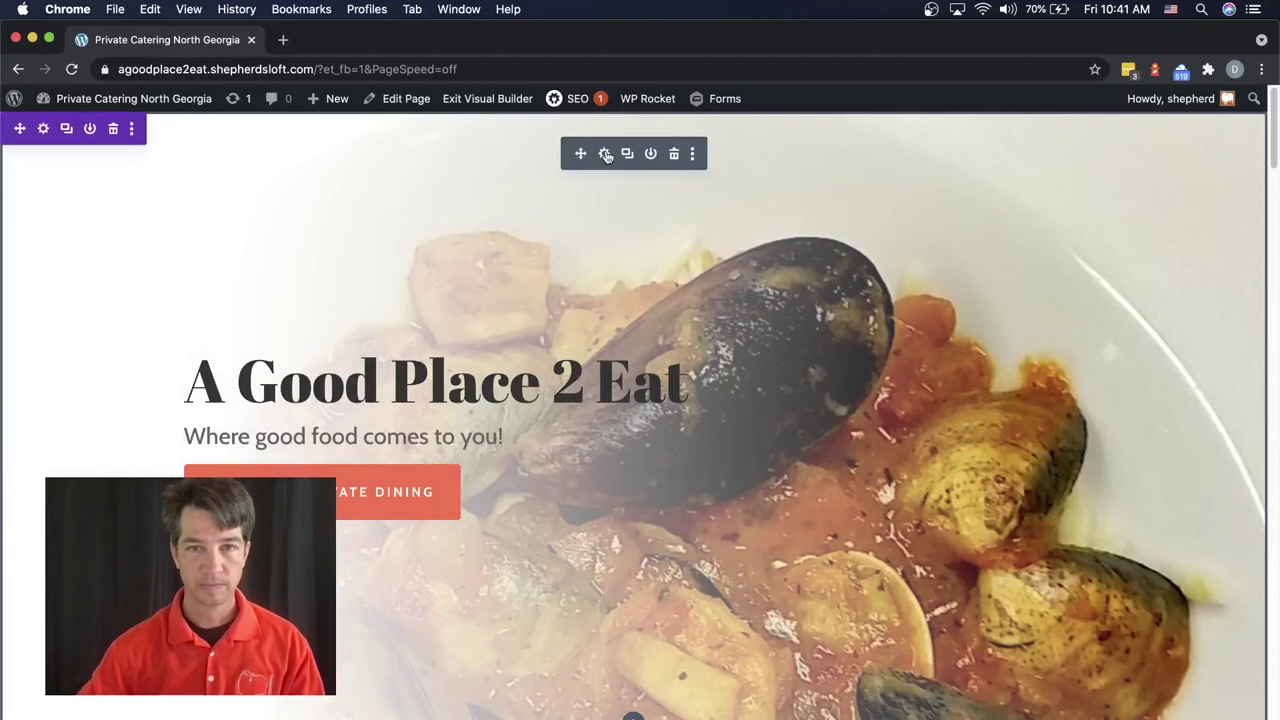
pyautogui.click(605, 155)
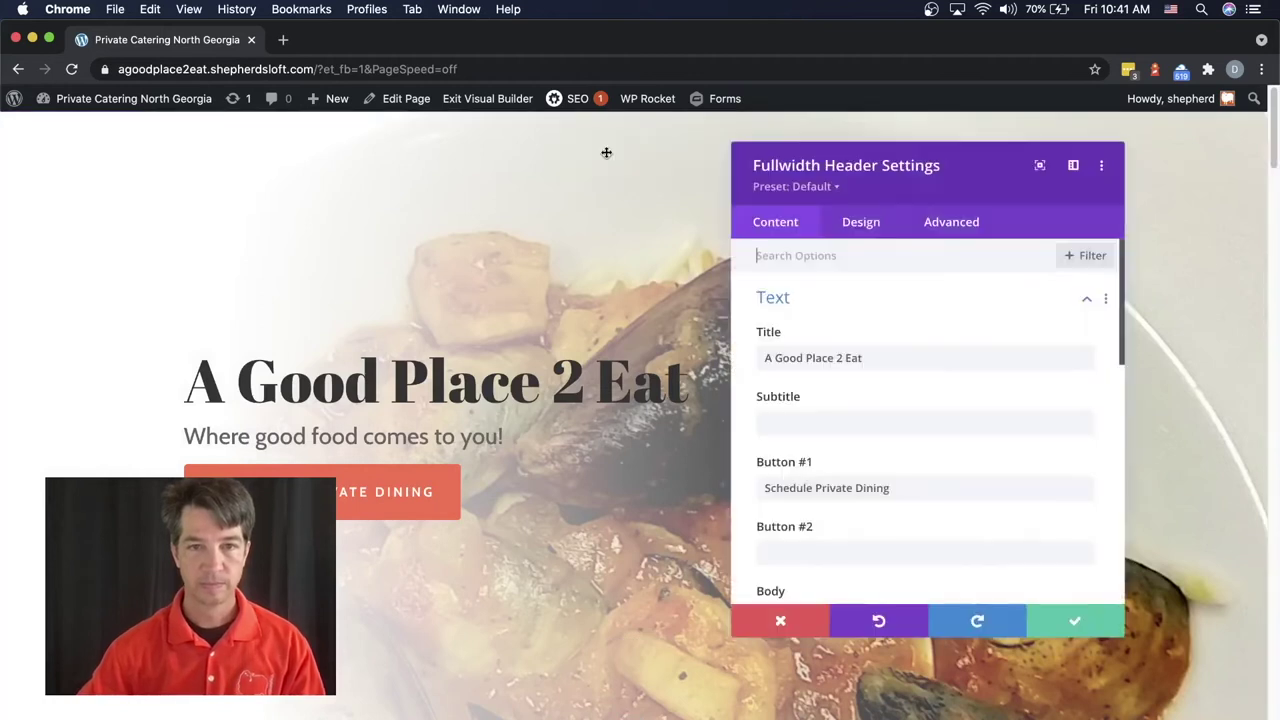
pyautogui.moveTo(916, 152); pyautogui.dragTo(796, 170)
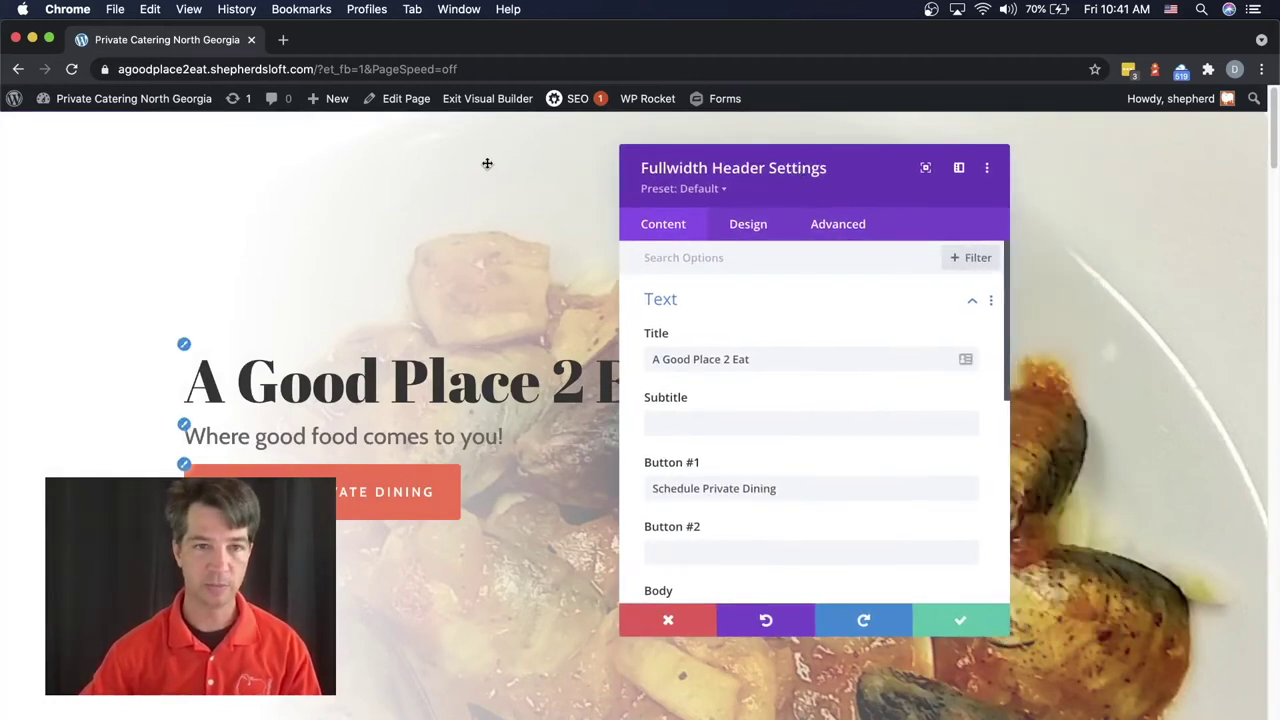
pyautogui.click(748, 230)
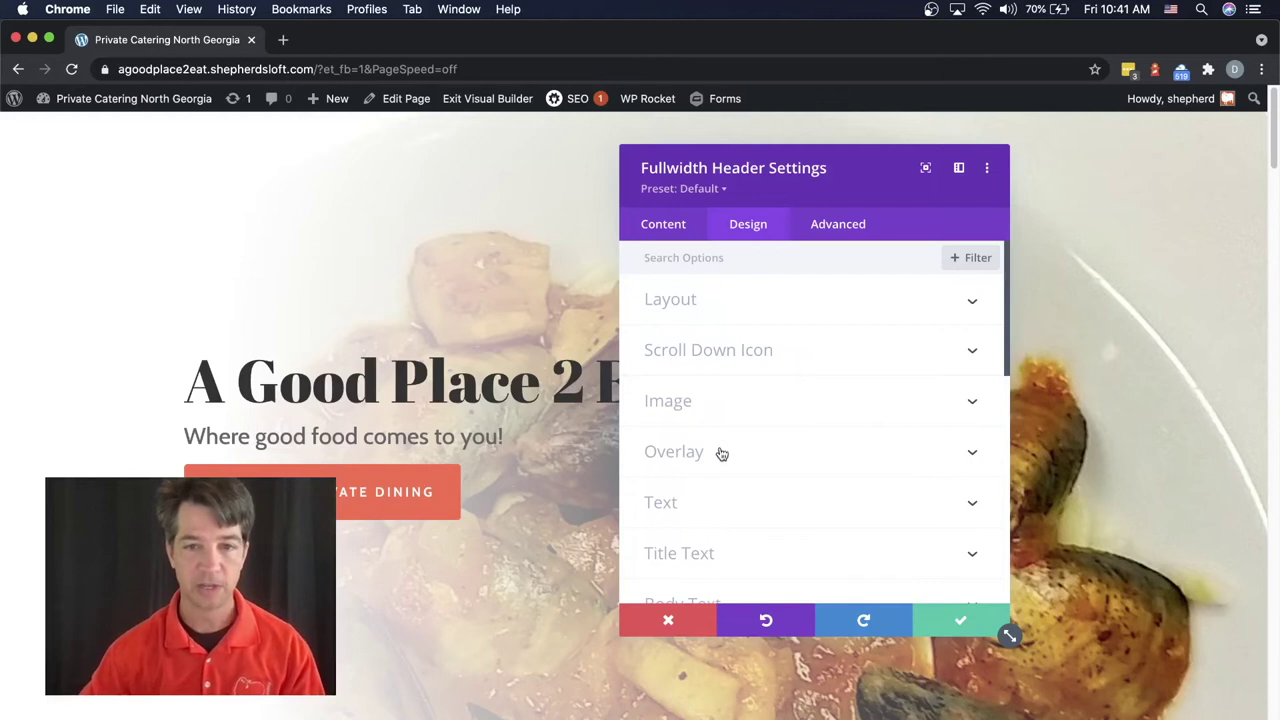
pyautogui.scroll(-3, 722, 466)
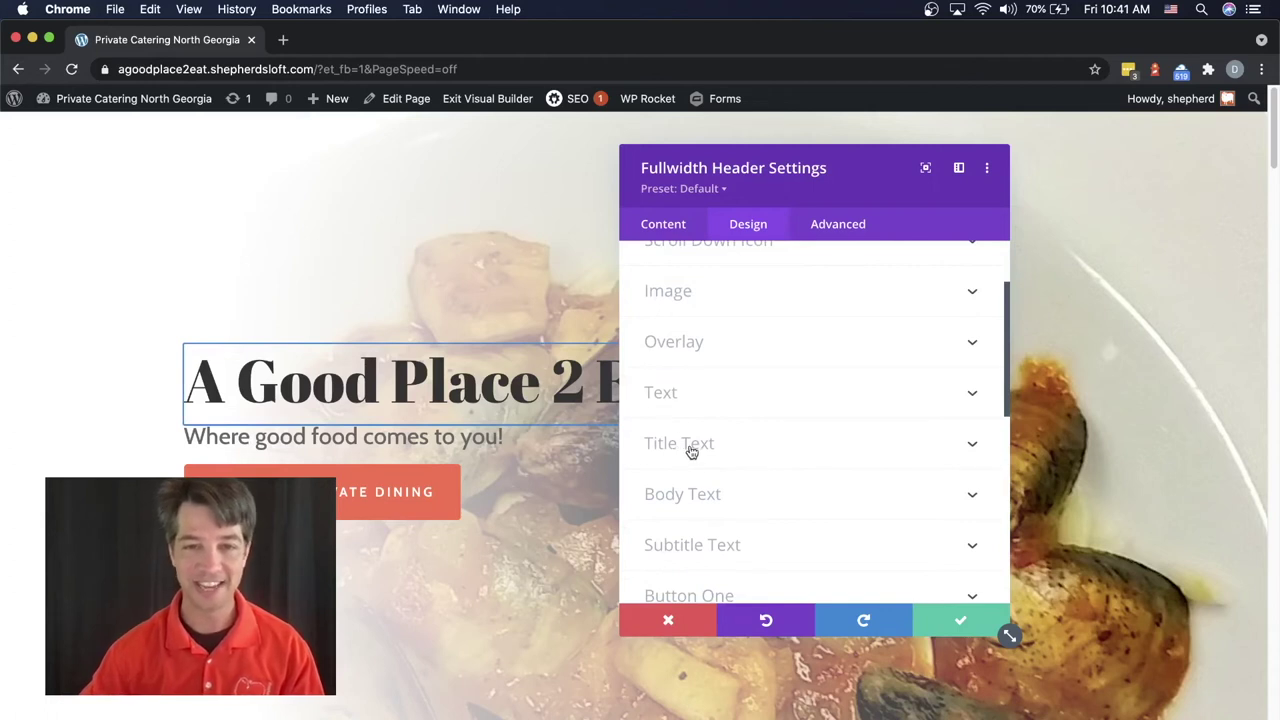
# Set the title font of the hero's fullwidth header to Default in its title text settings.
pyautogui.click(694, 449)
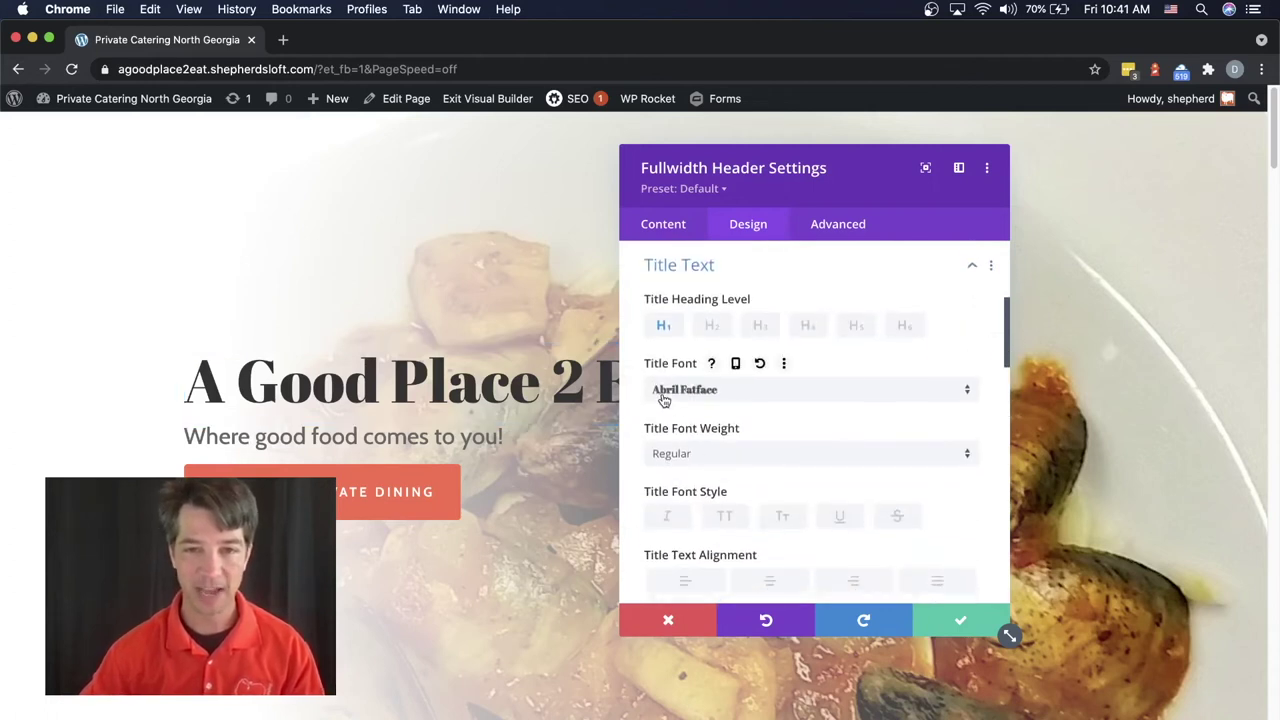
pyautogui.click(737, 396)
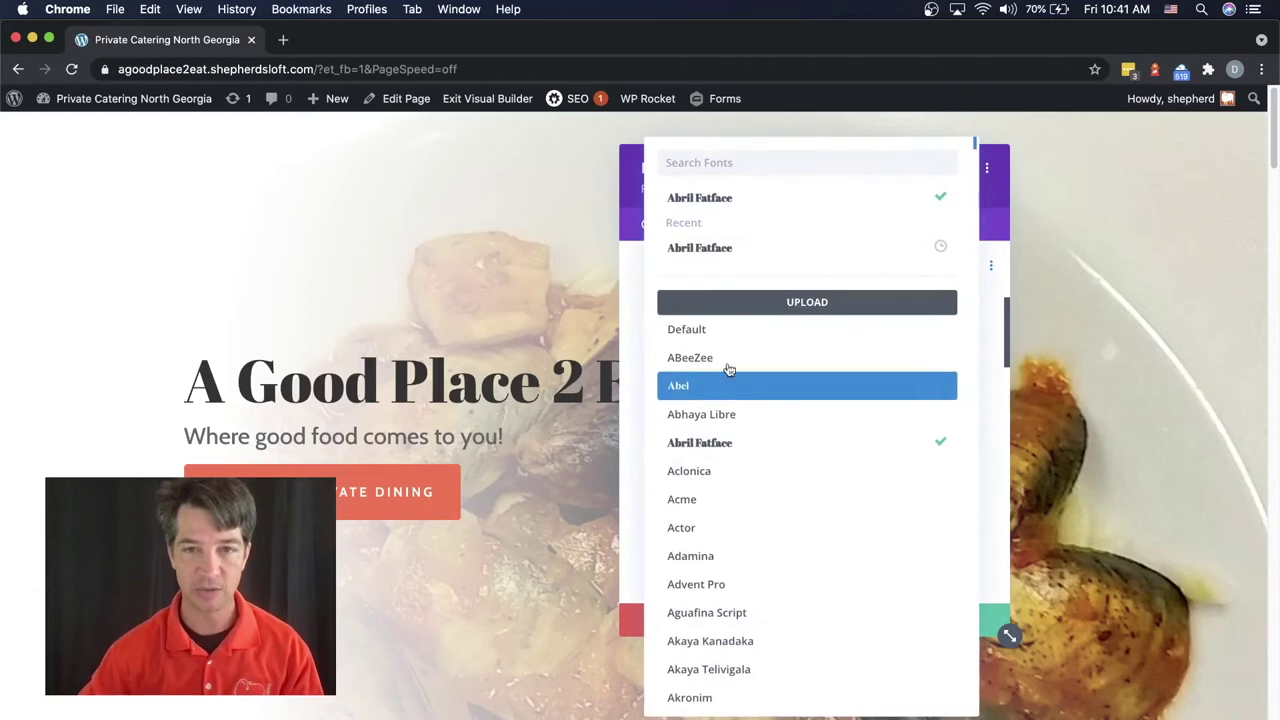
pyautogui.click(717, 331)
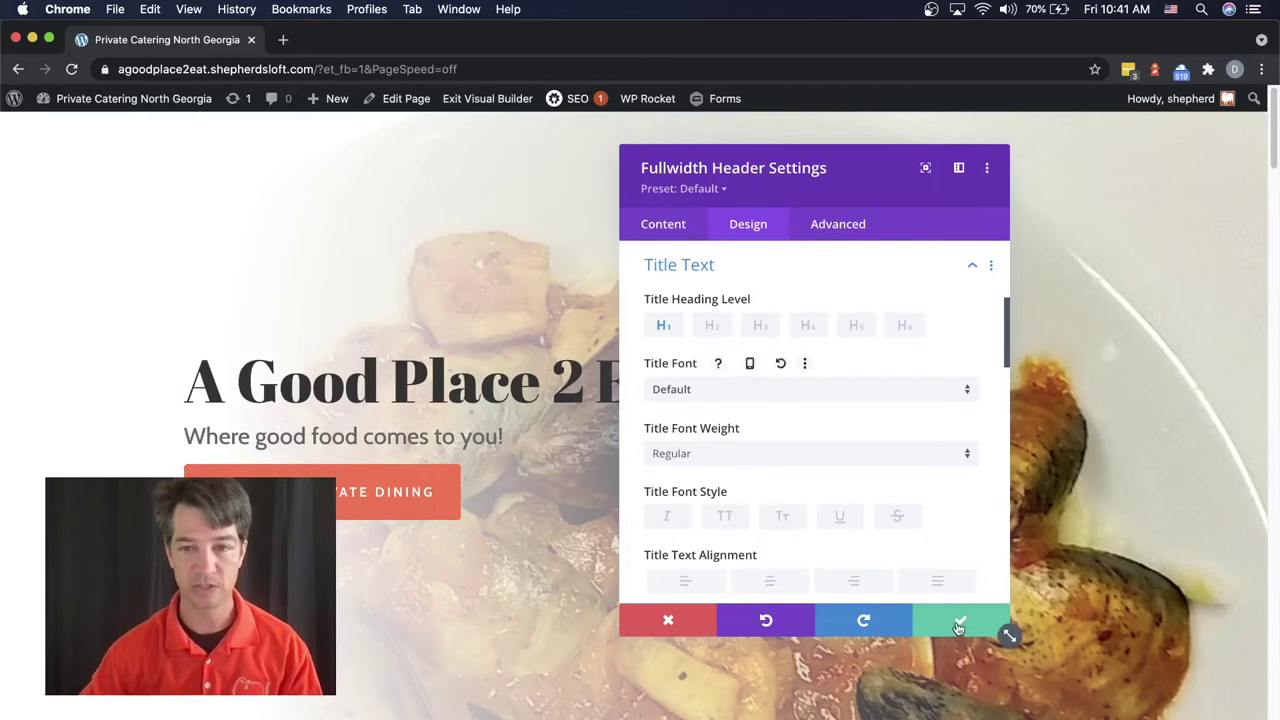
pyautogui.click(689, 268)
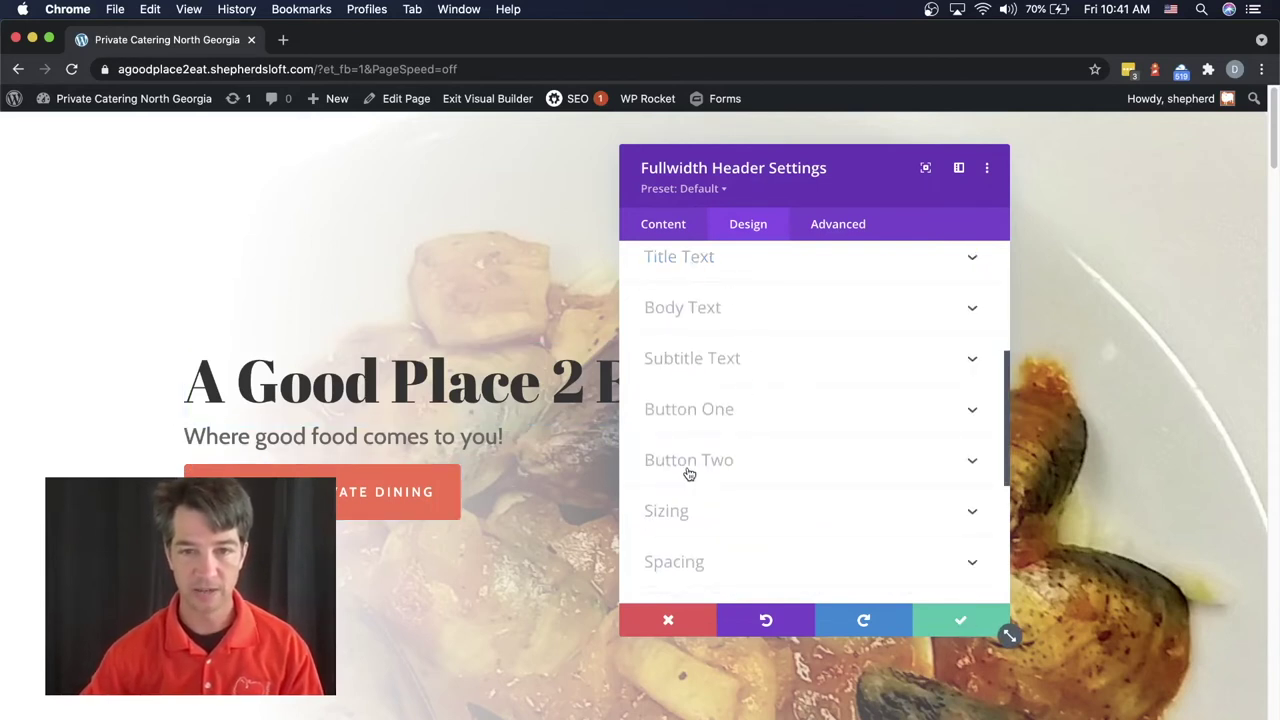
# Try turning off the custom styles for the hero header's Button One.
pyautogui.click(686, 414)
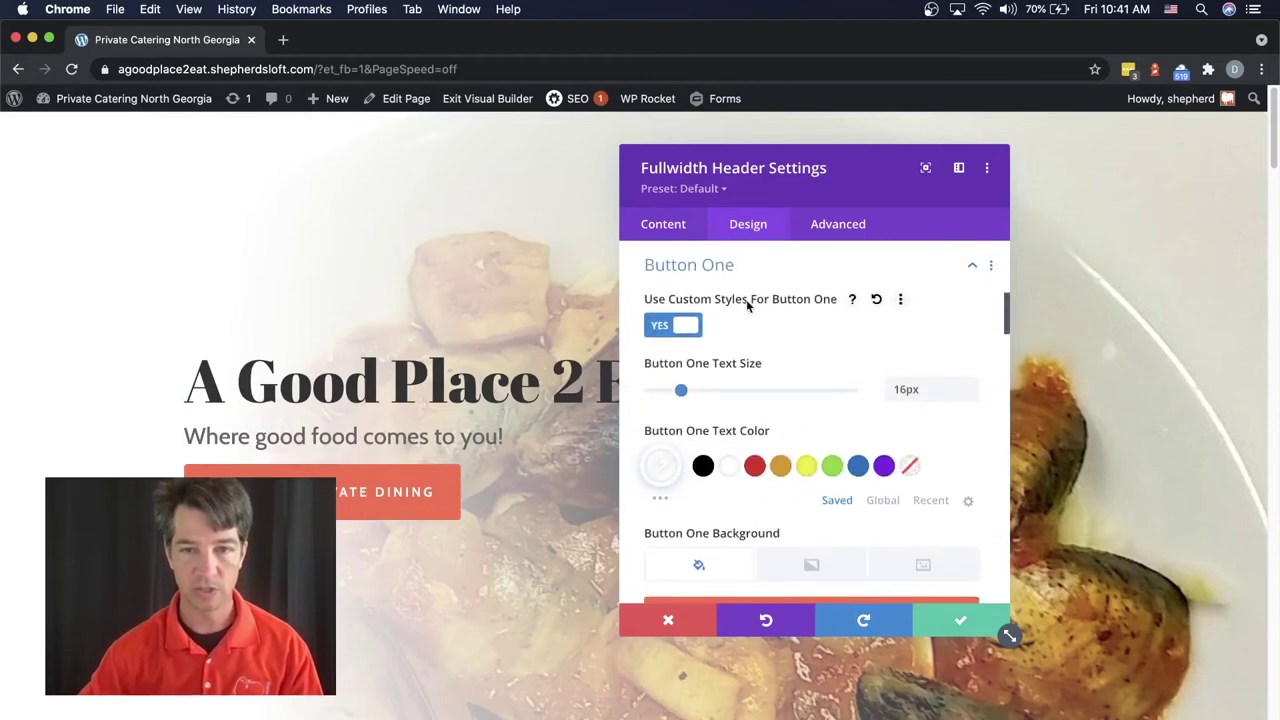
pyautogui.click(687, 327)
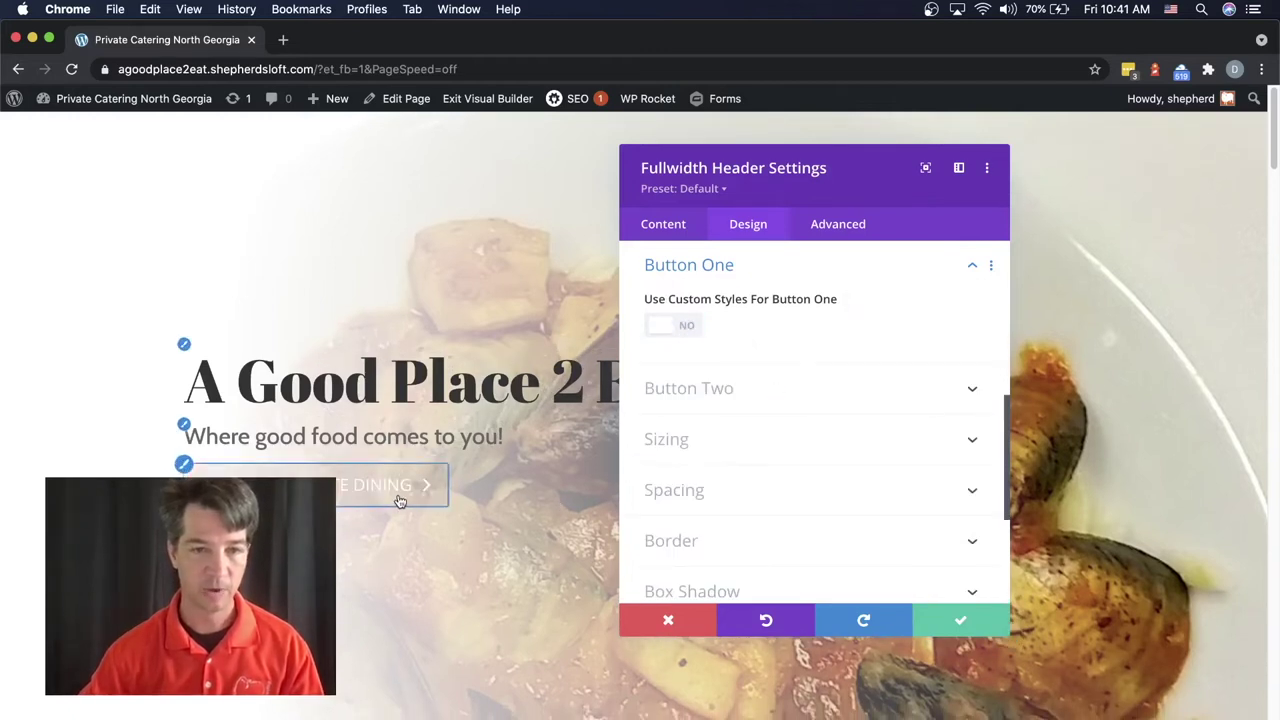
pyautogui.click(665, 330)
# Examine Button One's custom style settings, from text color and background through border, font and icon to padding and box shadow.
pyautogui.scroll(-3, 780, 470)
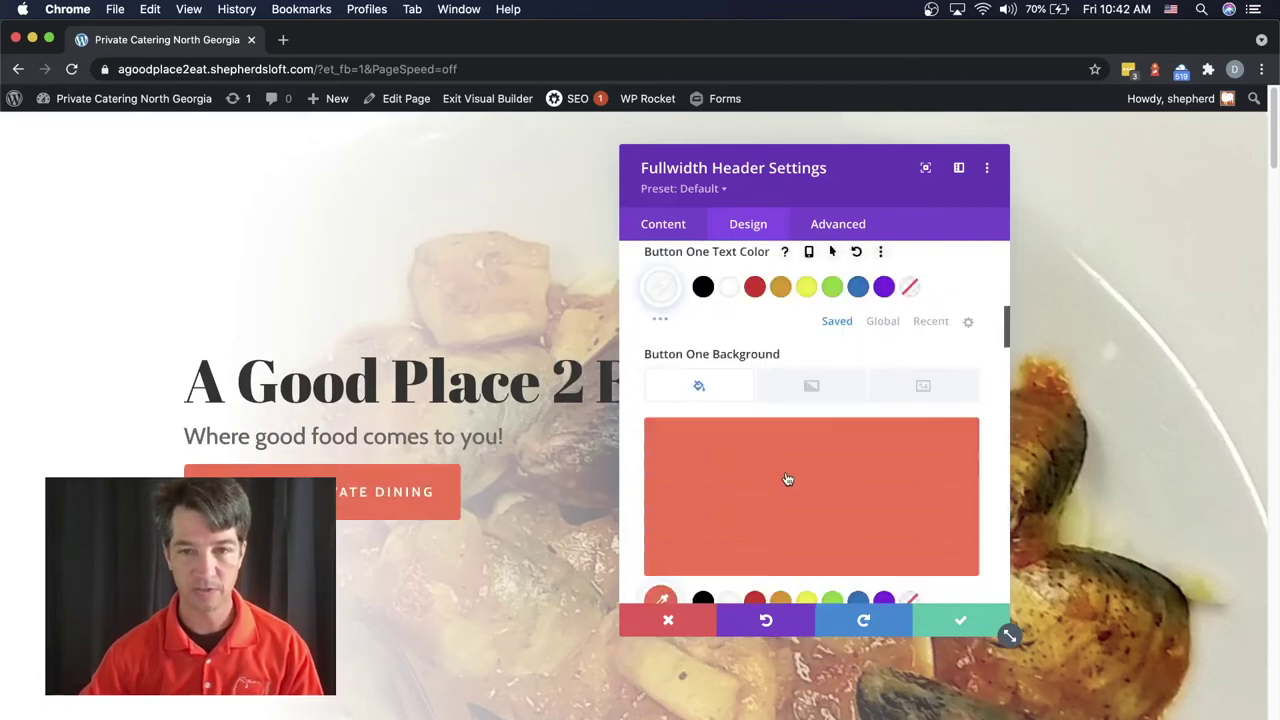
pyautogui.scroll(-3, 787, 479)
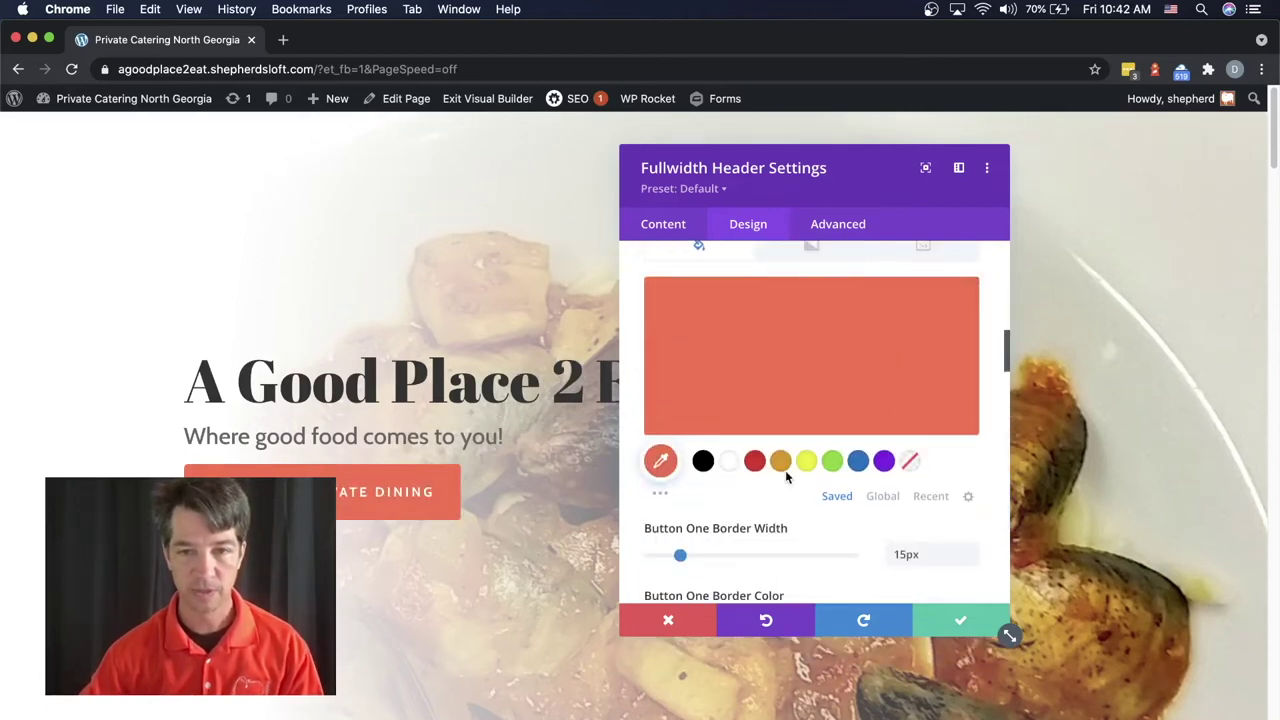
pyautogui.scroll(-5, 752, 525)
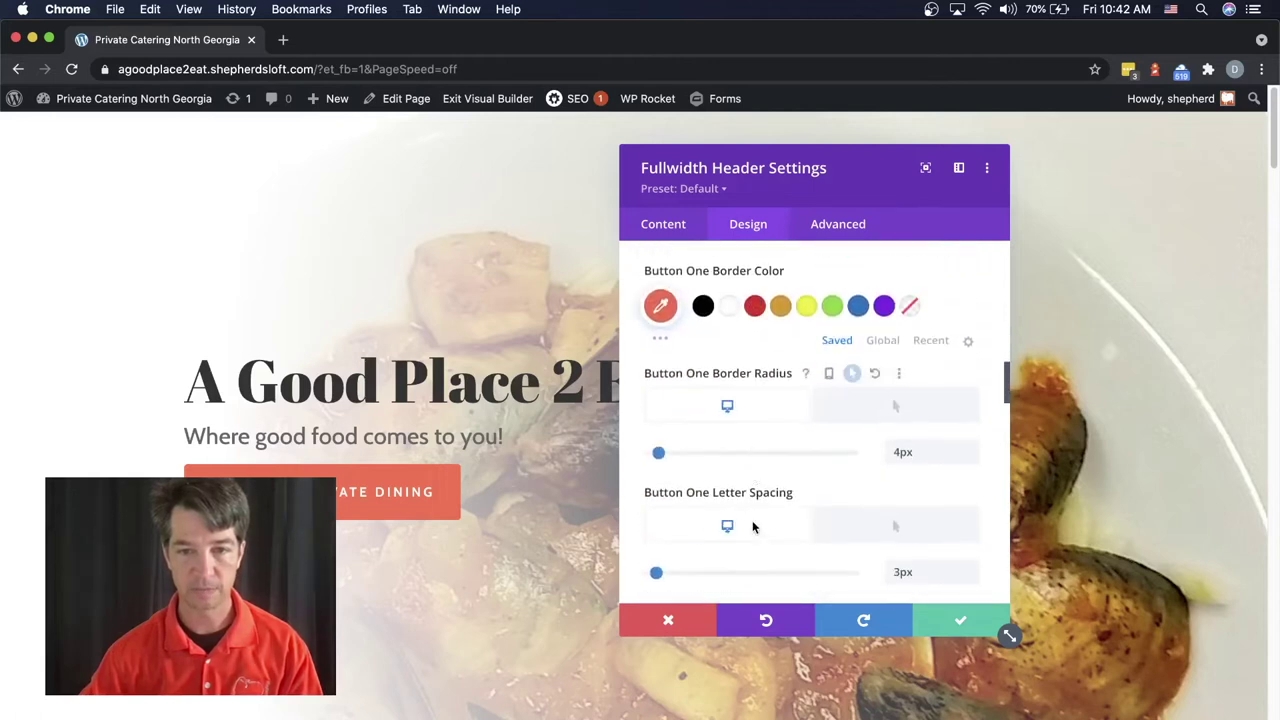
pyautogui.scroll(-5, 752, 526)
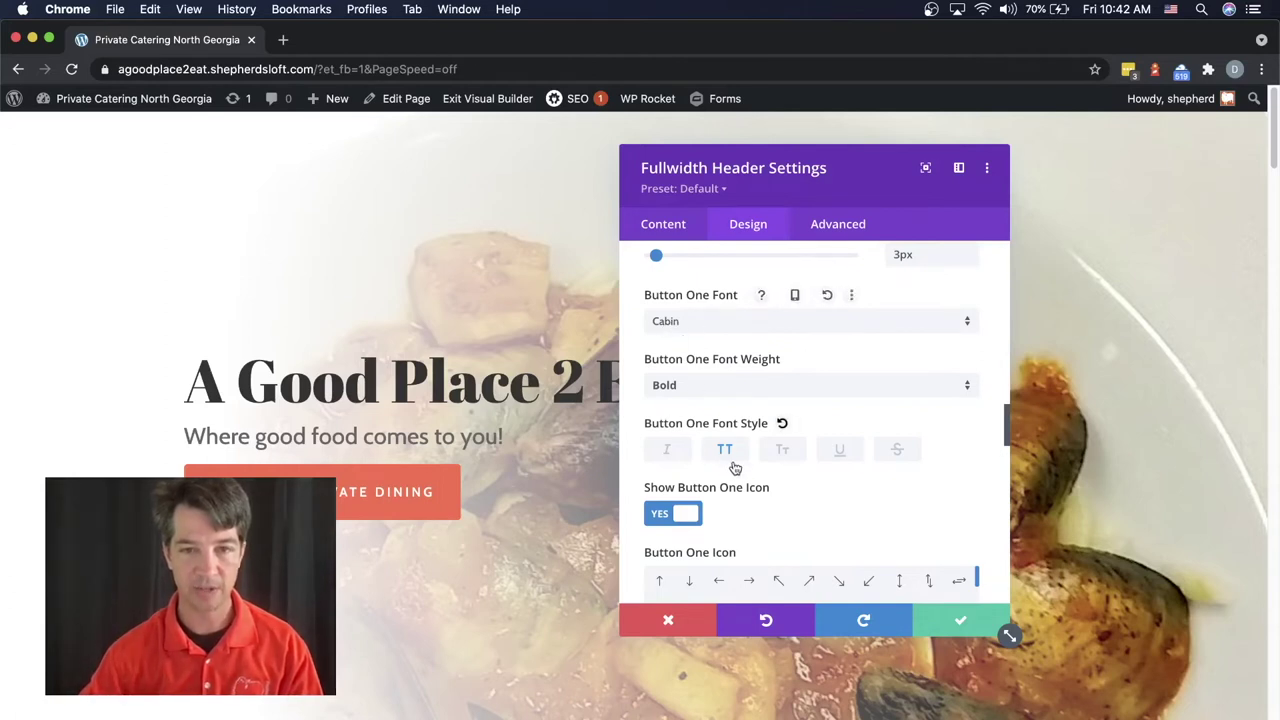
pyautogui.scroll(-5, 736, 469)
pyautogui.scroll(-5, 736, 468)
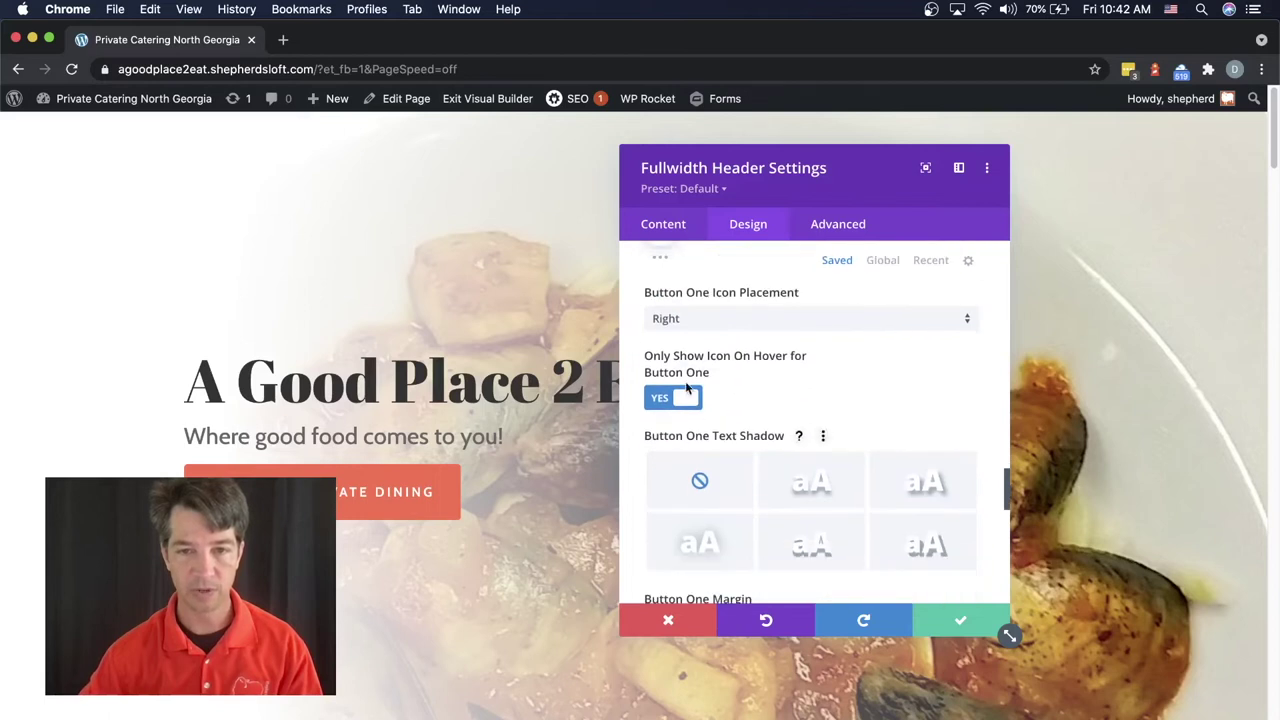
pyautogui.scroll(-5, 784, 408)
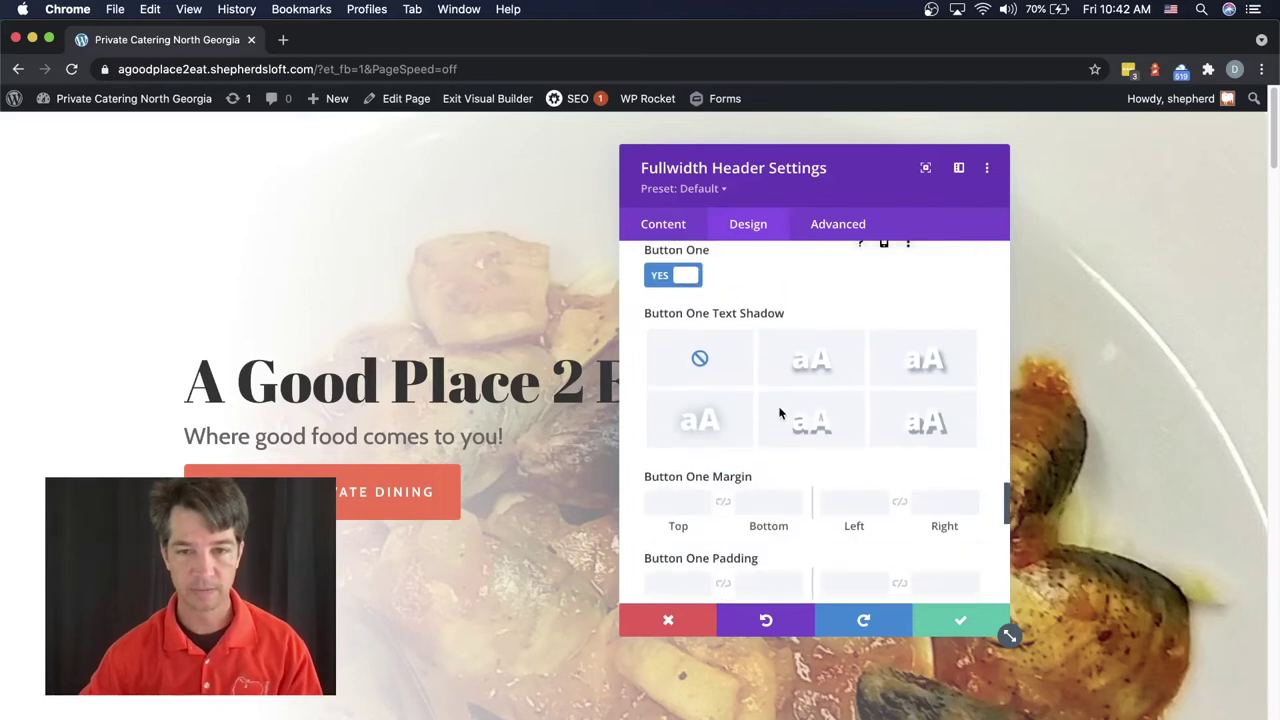
pyautogui.scroll(-1, 780, 413)
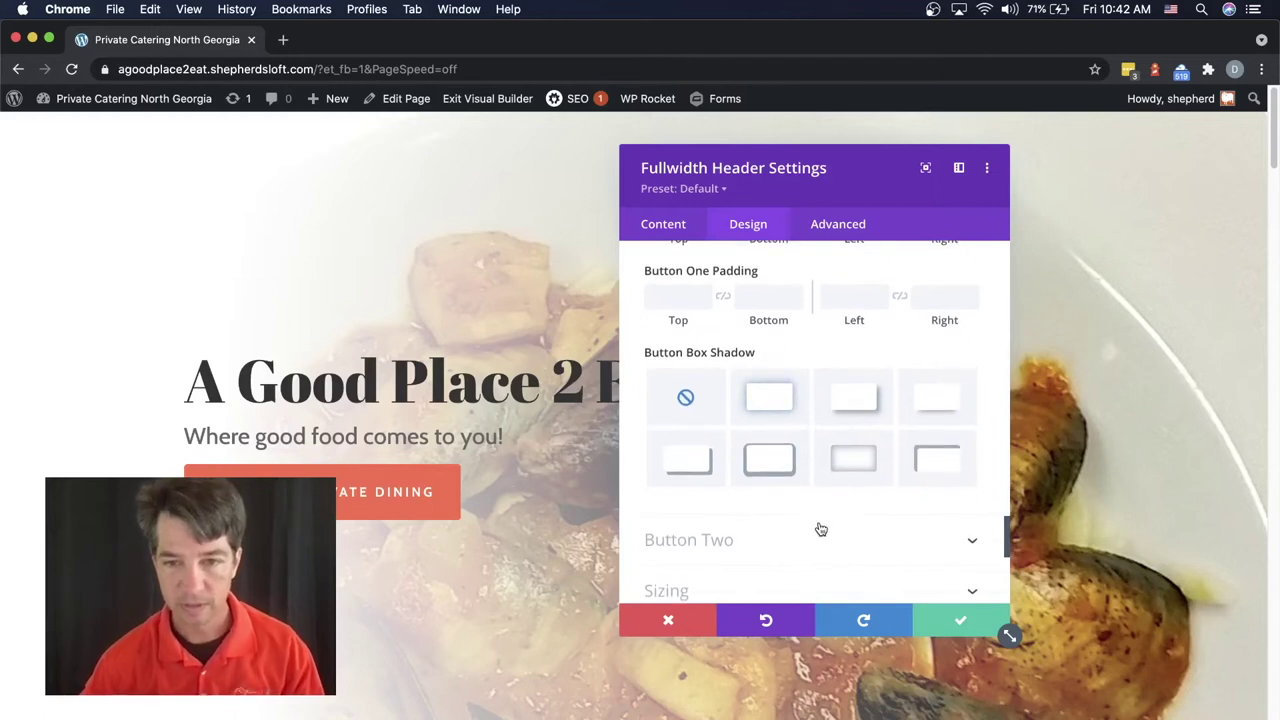
pyautogui.scroll(-1, 820, 529)
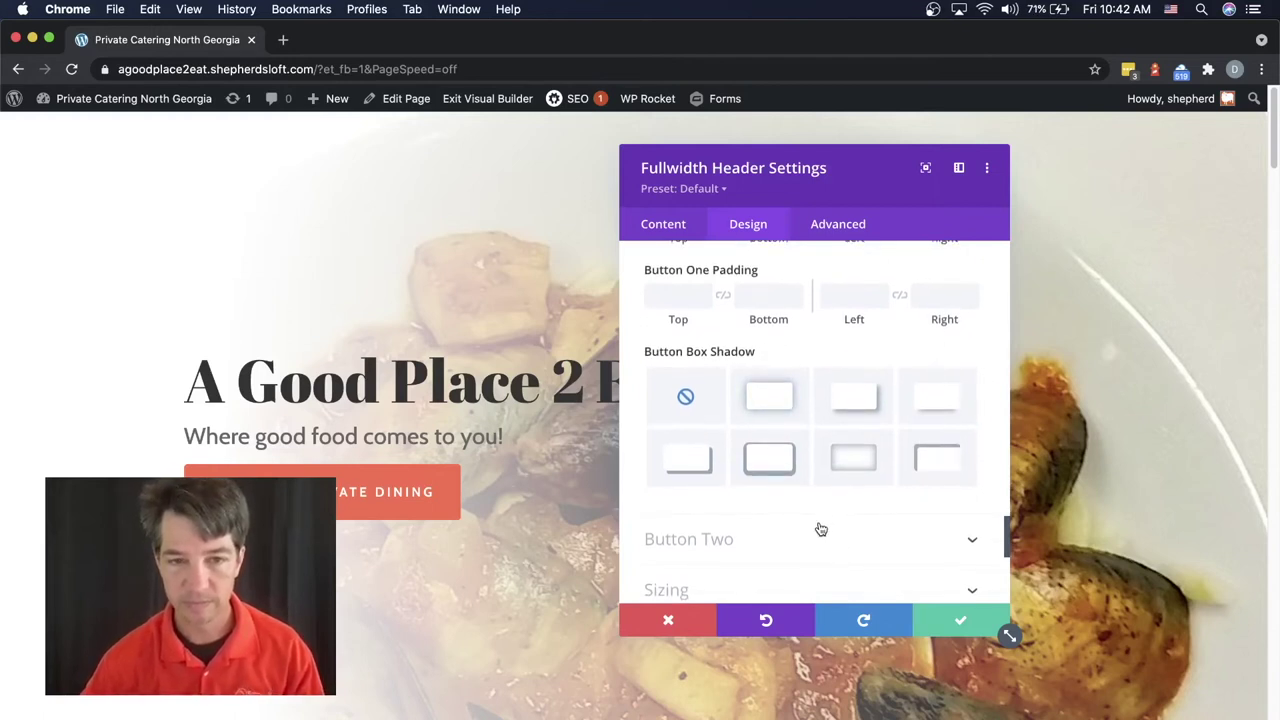
pyautogui.scroll(-1, 820, 529)
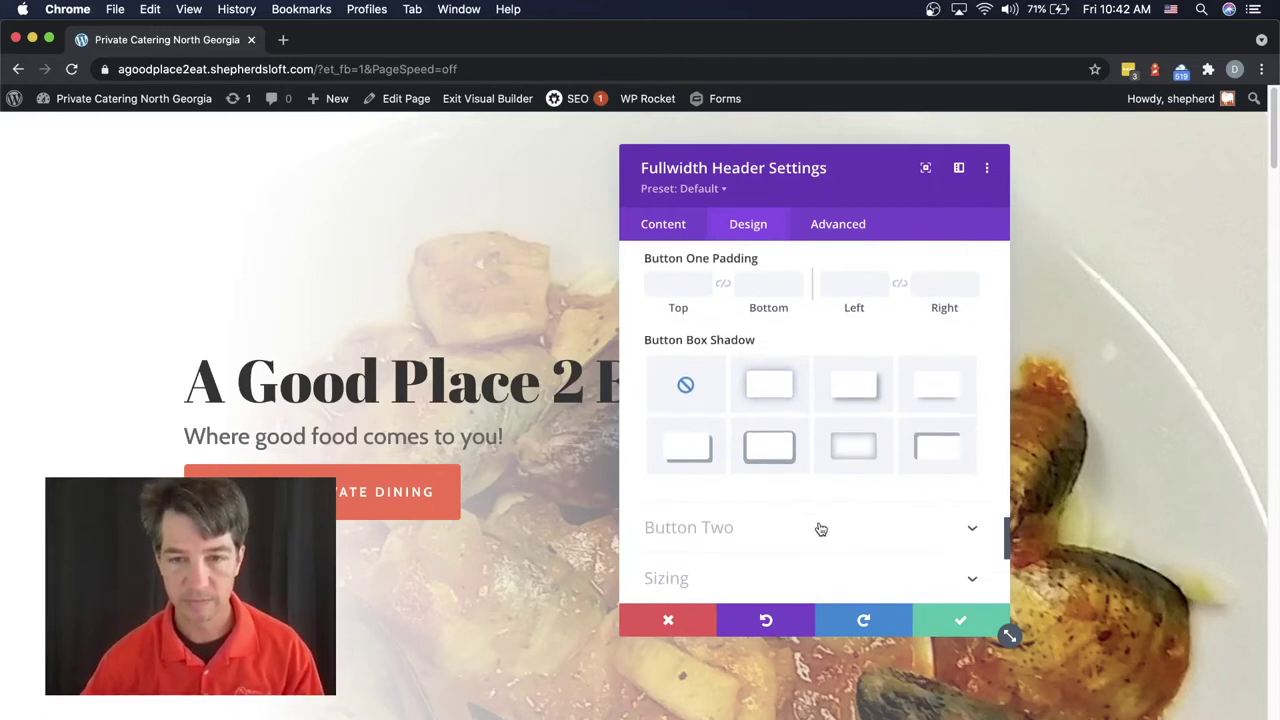
# Save the hero header settings, reopen them to turn off custom styles for Button One, and save again.
pyautogui.click(961, 622)
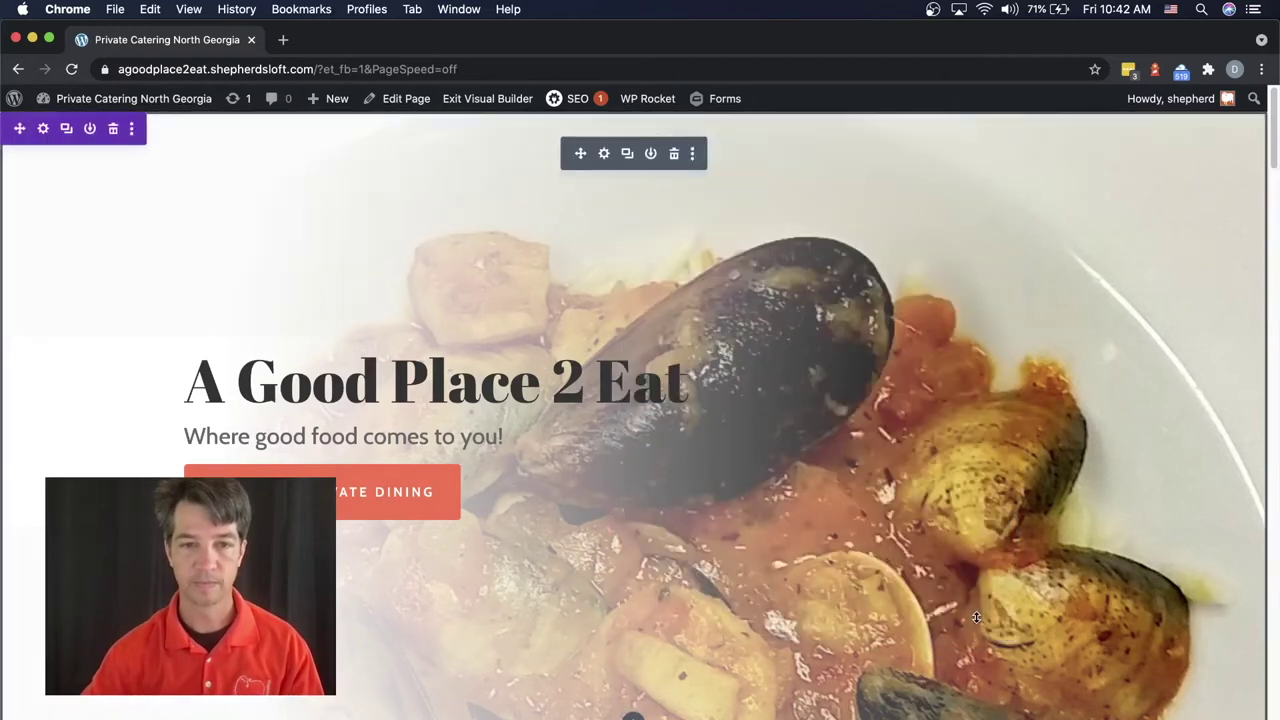
pyautogui.click(604, 155)
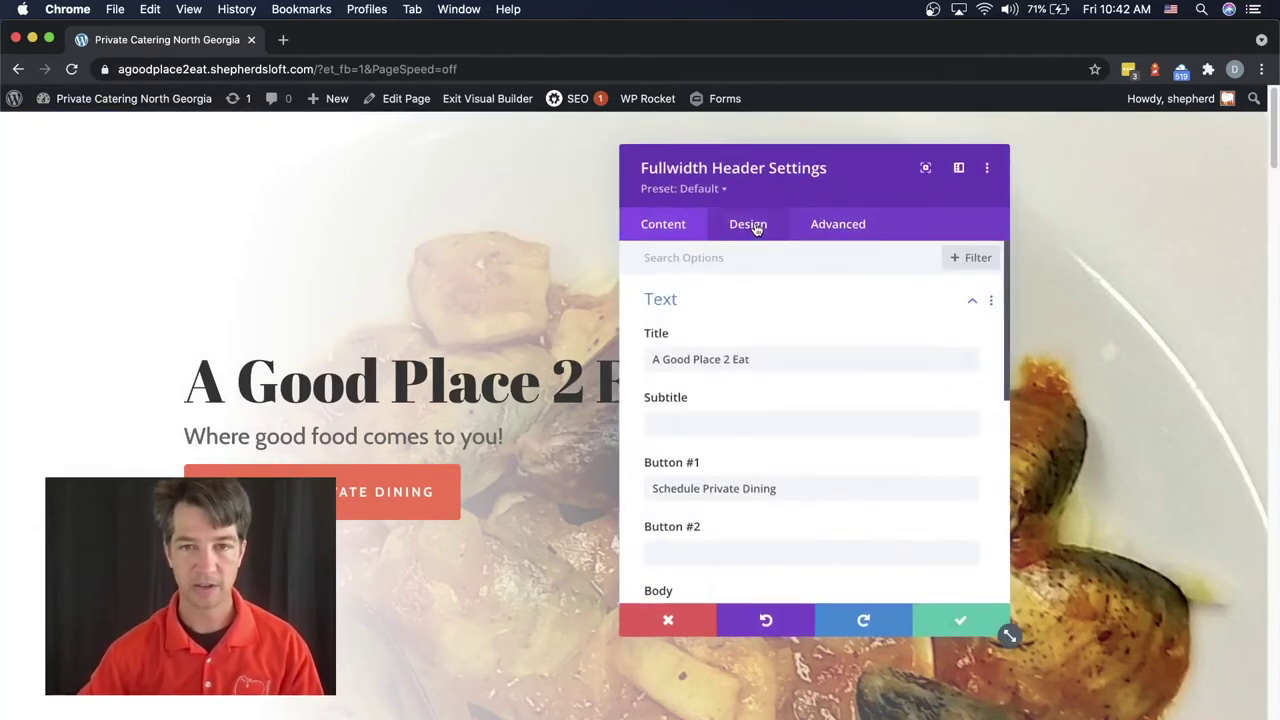
pyautogui.click(757, 226)
pyautogui.scroll(-6, 745, 405)
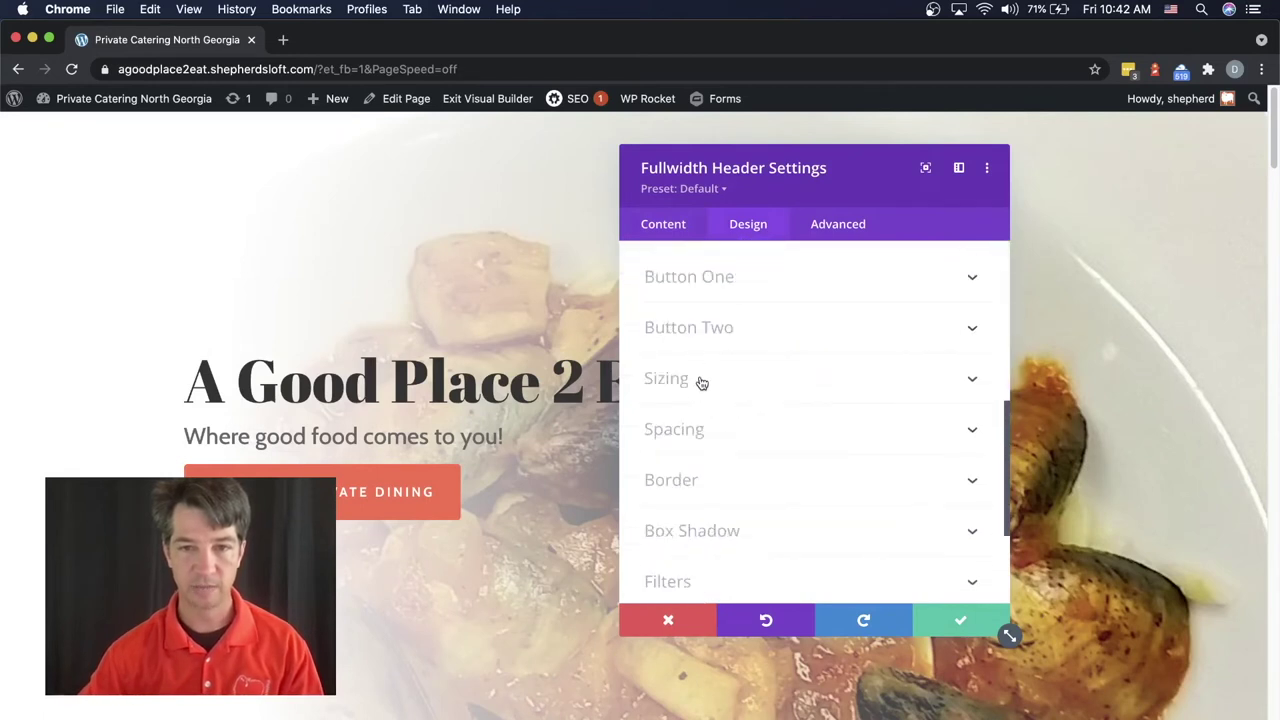
pyautogui.click(700, 280)
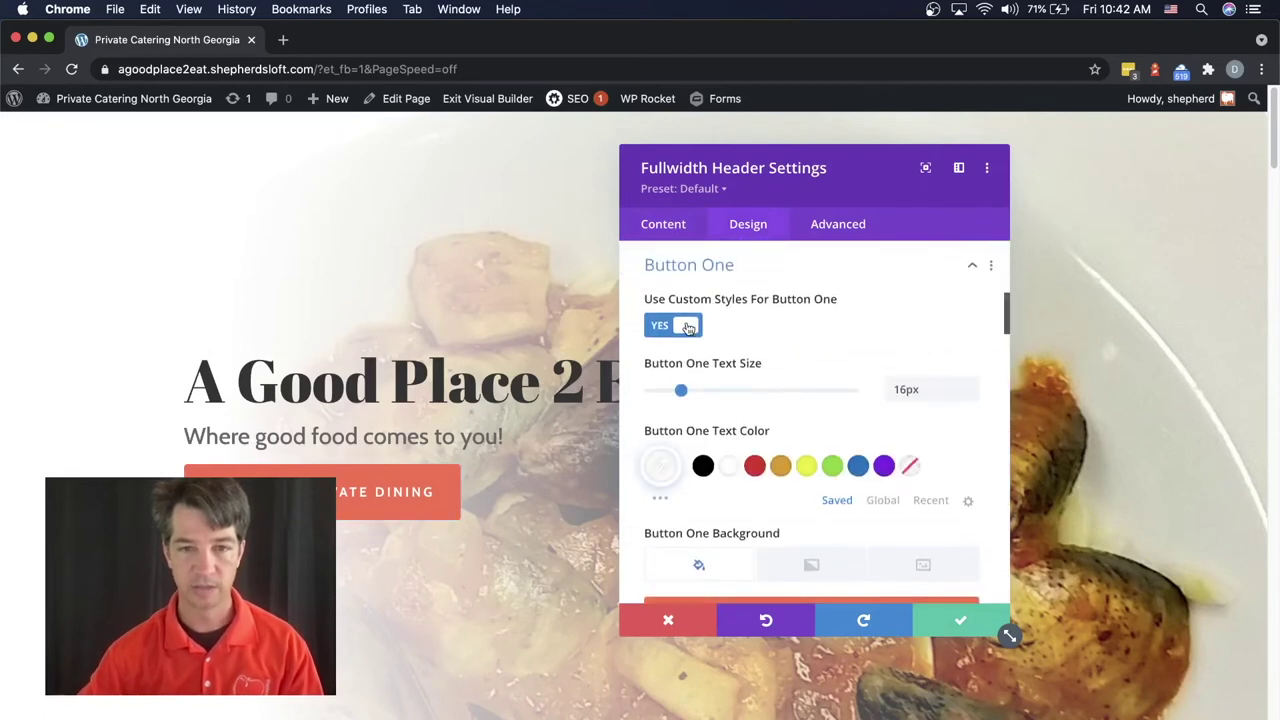
pyautogui.click(688, 326)
pyautogui.click(960, 623)
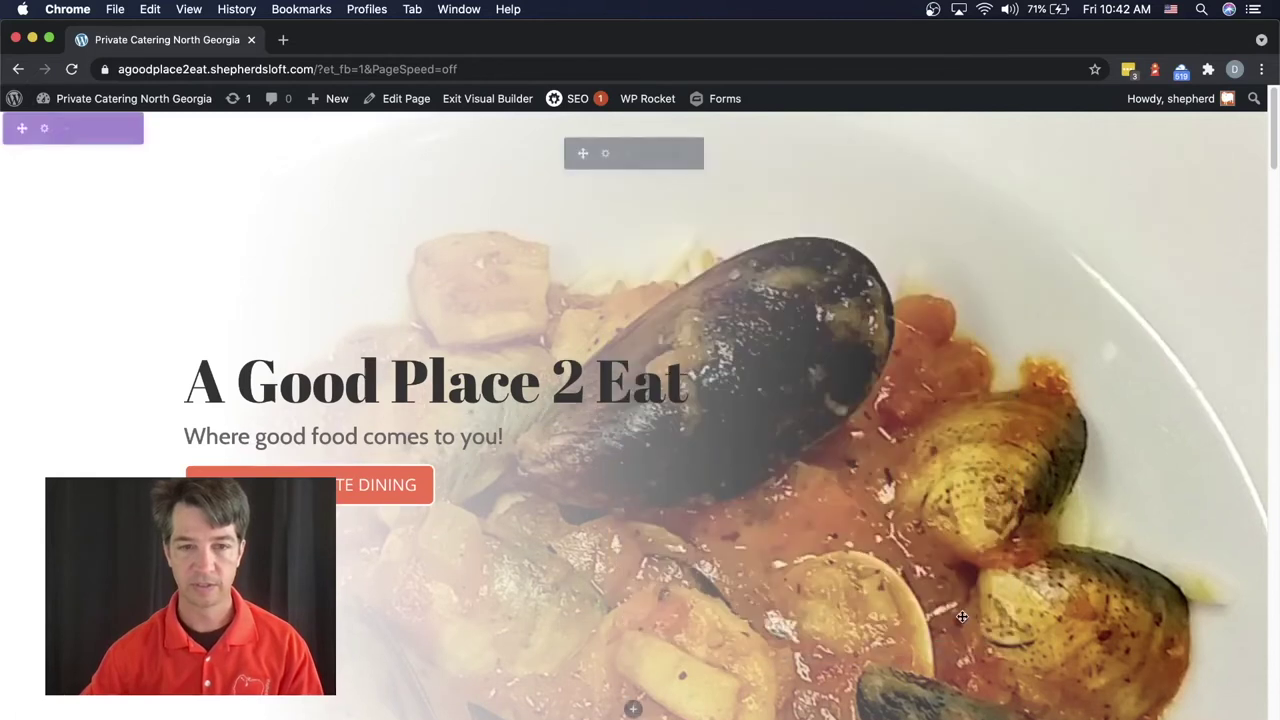
# Open the design settings of the text module headed "In an area with limited cuisine choices...".
pyautogui.scroll(-3, 860, 590)
pyautogui.scroll(-4, 798, 584)
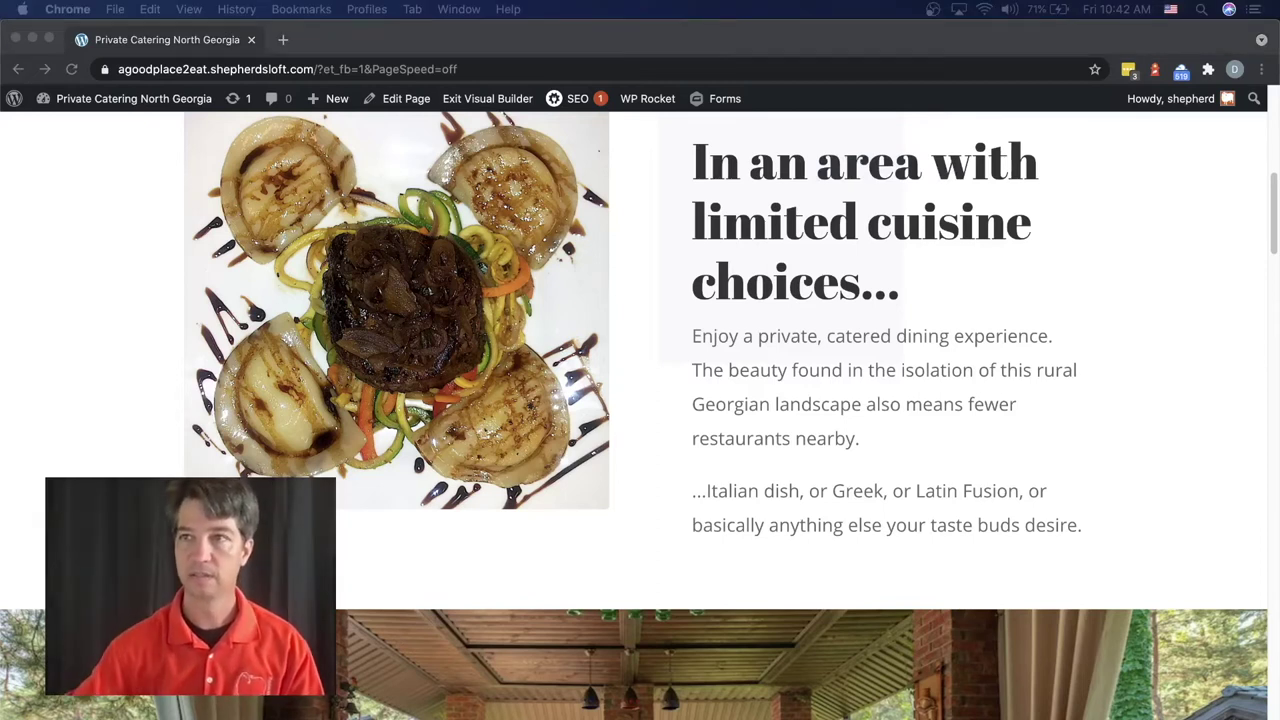
pyautogui.scroll(2, 1016, 621)
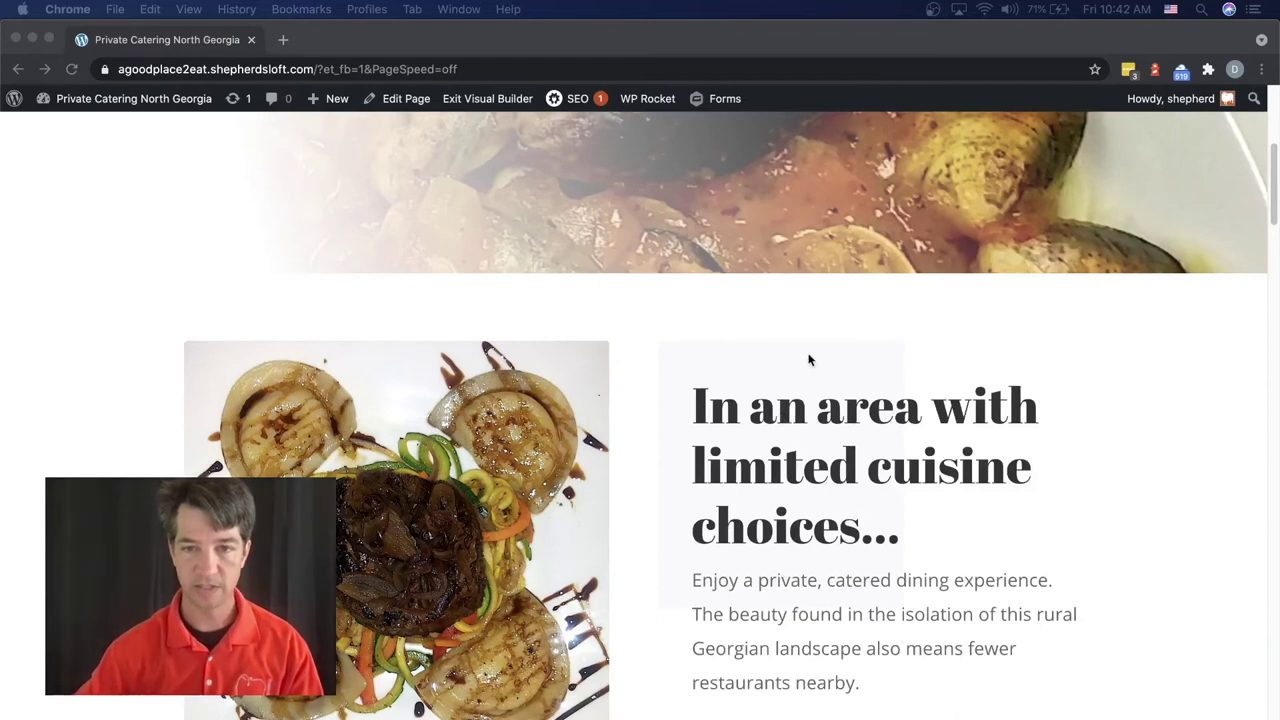
pyautogui.click(808, 355)
pyautogui.click(857, 418)
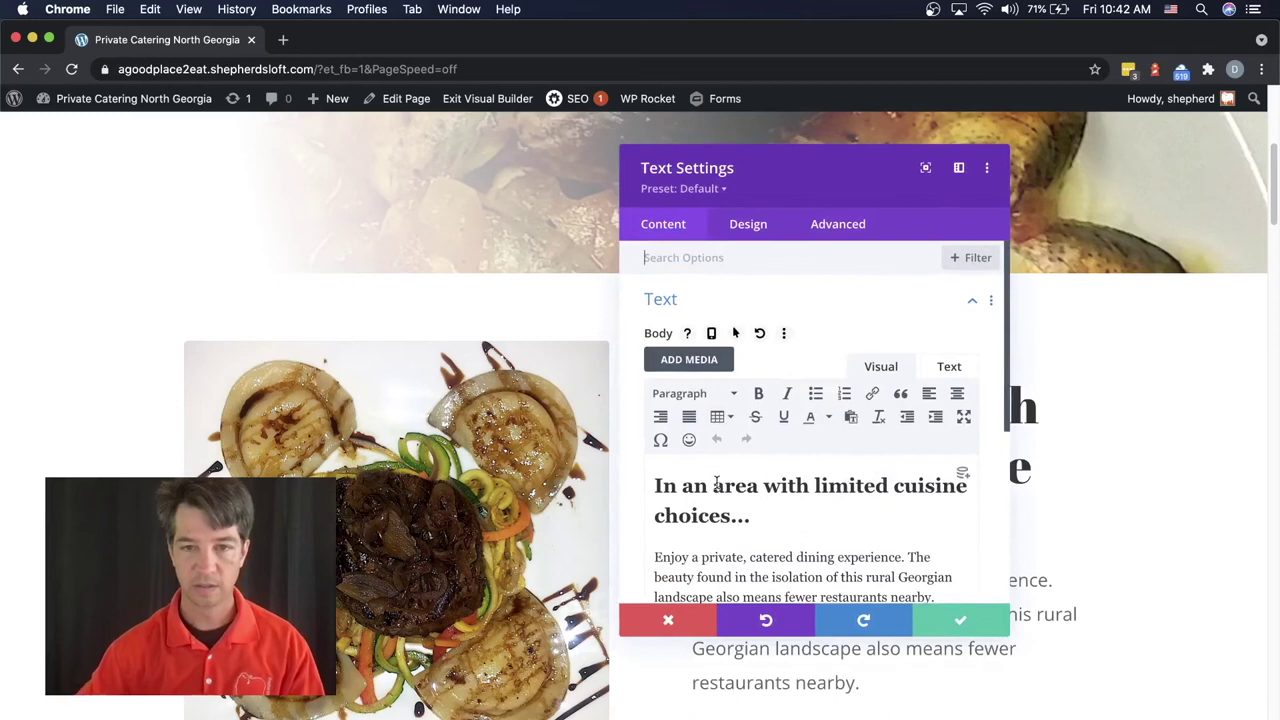
pyautogui.tripleClick(716, 484)
pyautogui.click(746, 226)
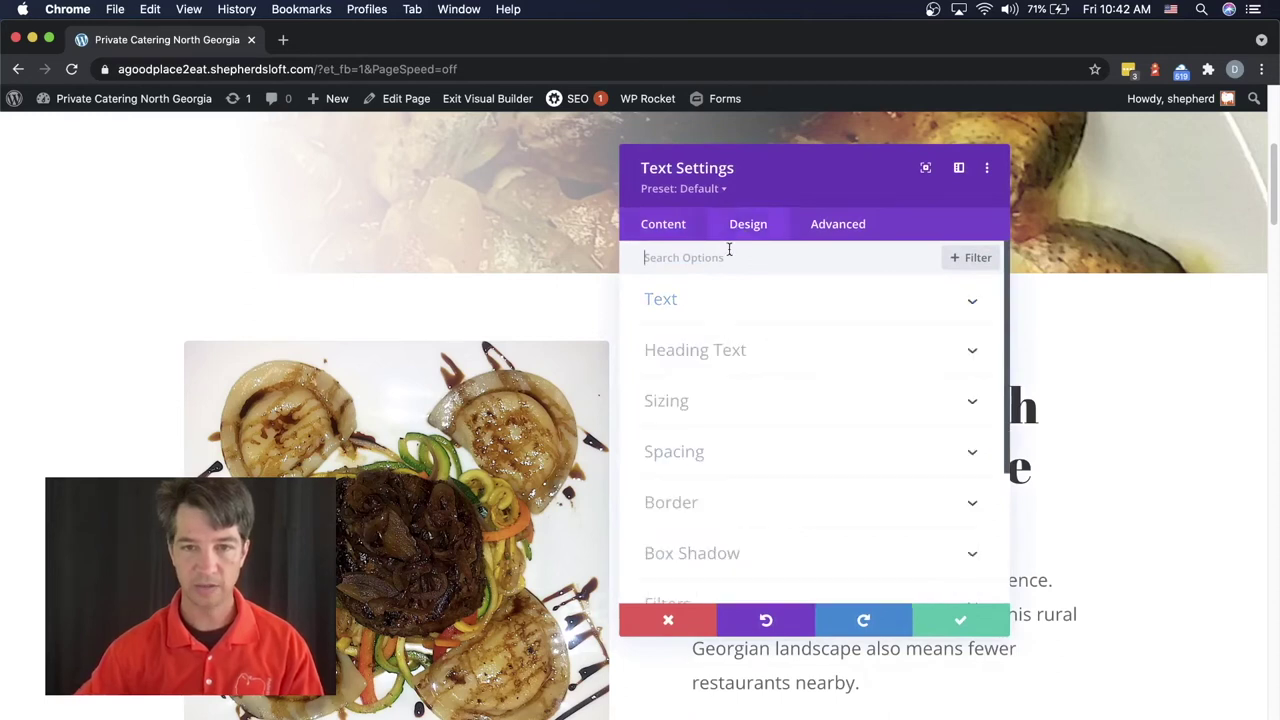
# Set the module's Heading 2 font to Default, move the settings window clear of the heading, and save the module.
pyautogui.click(697, 348)
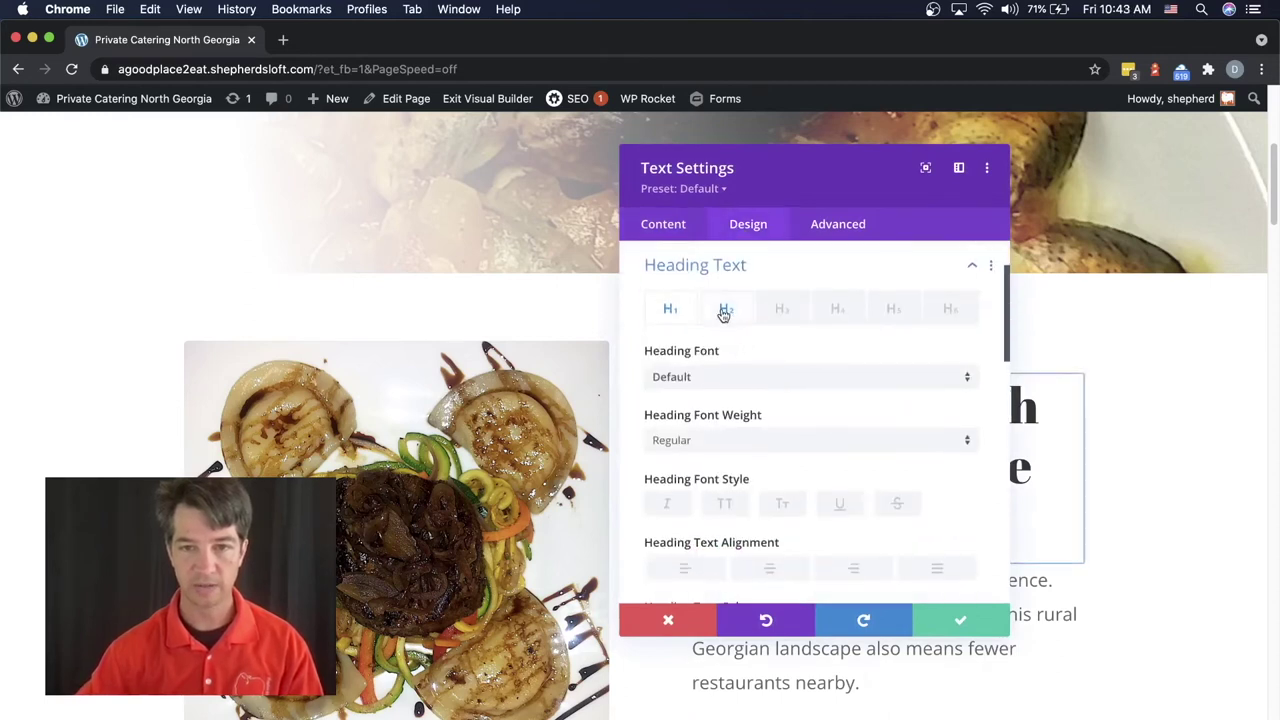
pyautogui.click(725, 311)
pyautogui.click(709, 378)
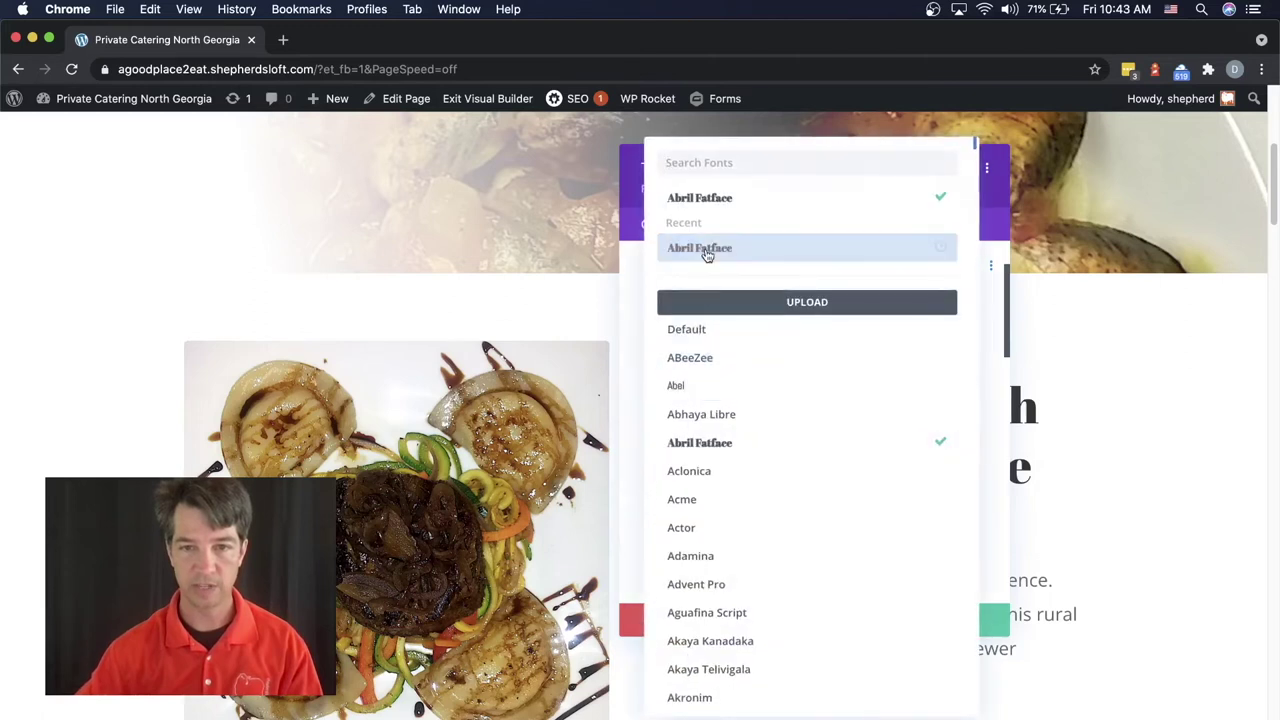
pyautogui.click(710, 329)
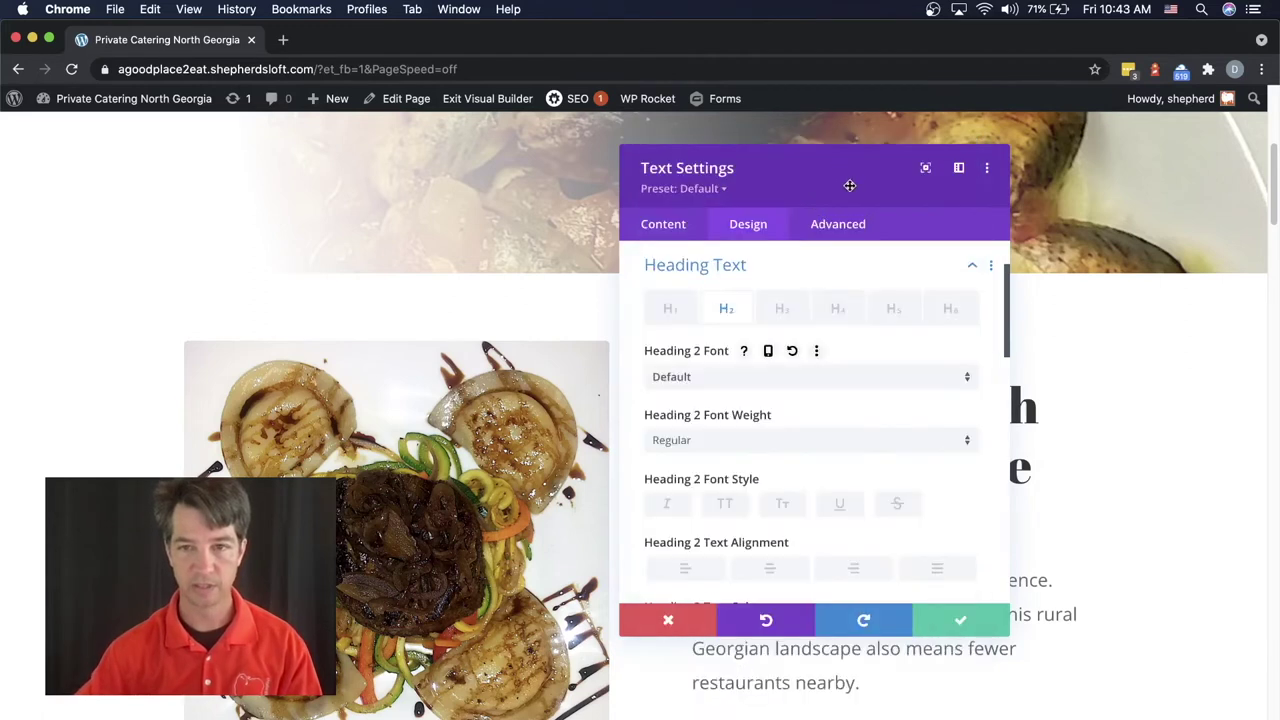
pyautogui.moveTo(849, 185); pyautogui.dragTo(420, 199)
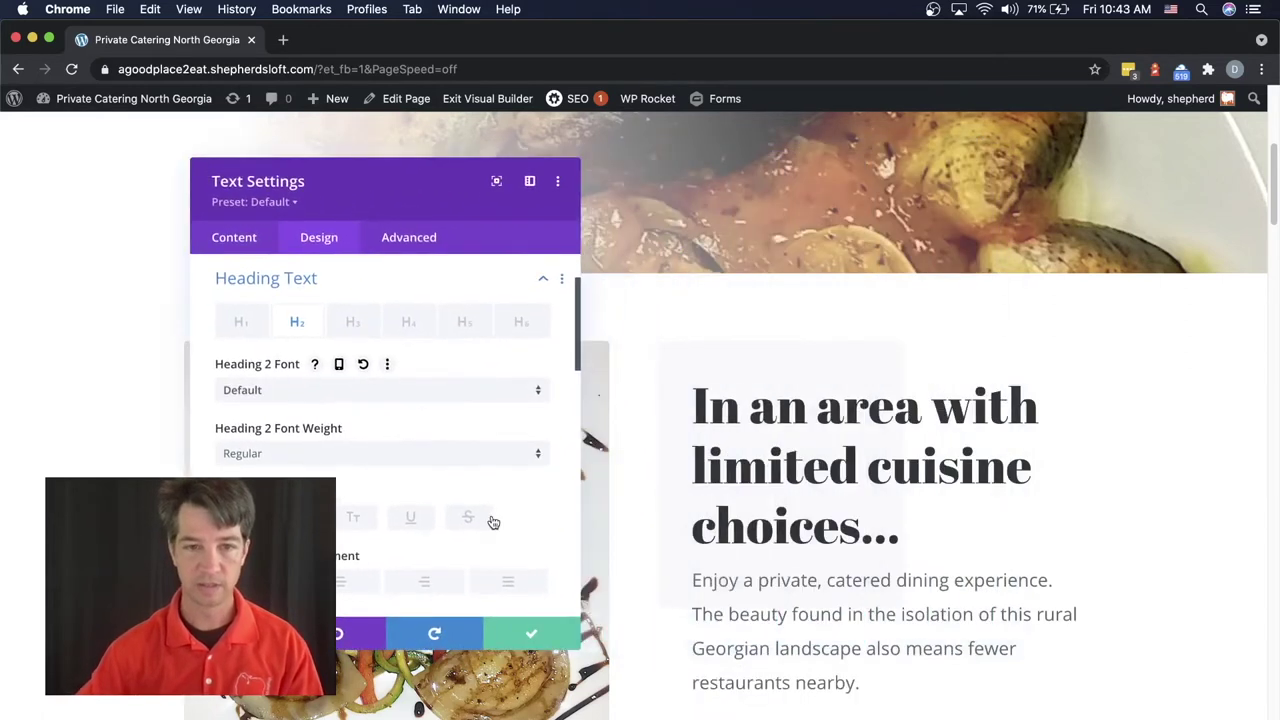
pyautogui.click(532, 636)
# Set the Heading 3 font to Default for the "Spend less time cooking and cleaning while on vacation." text module and save it.
pyautogui.scroll(-5, 700, 630)
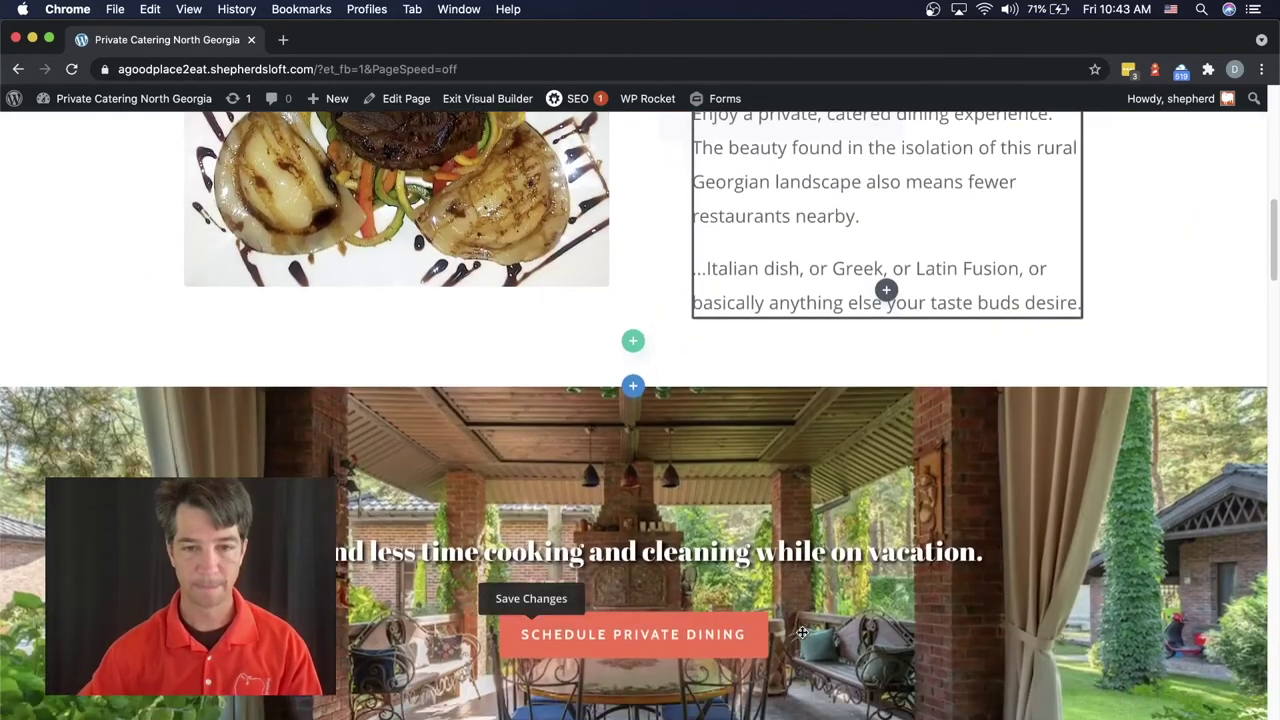
pyautogui.scroll(-3, 802, 632)
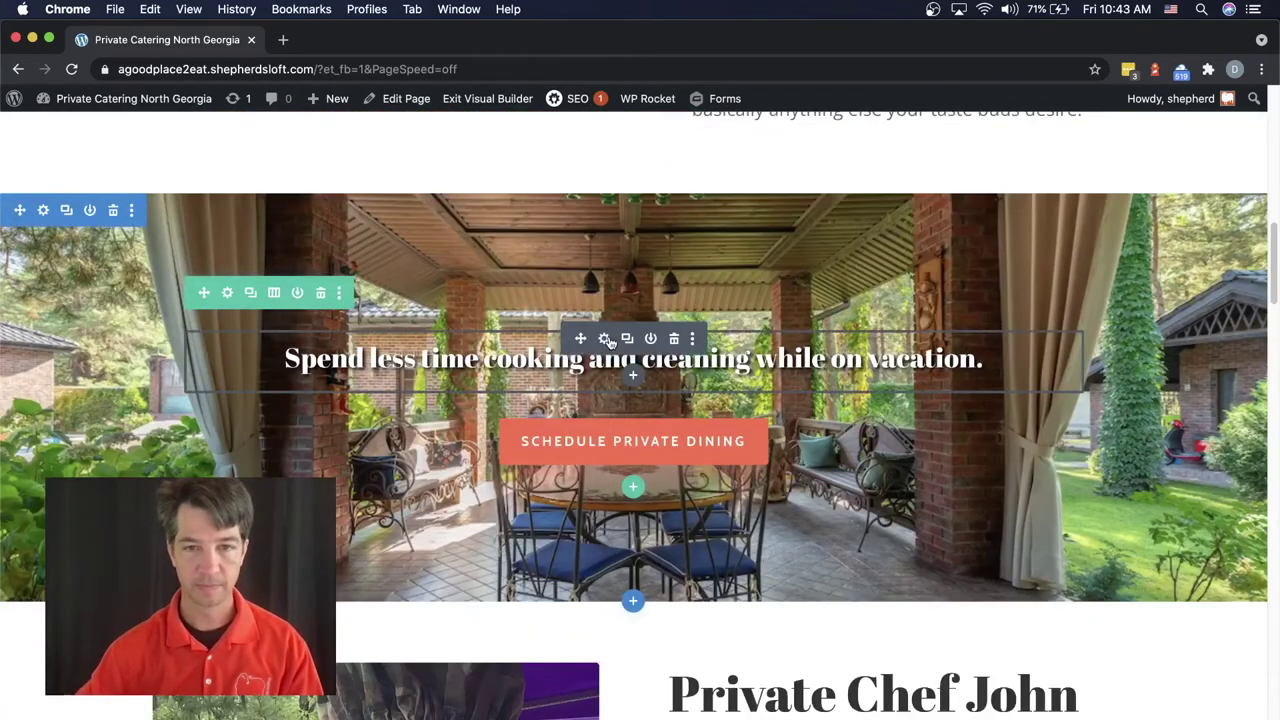
pyautogui.click(605, 339)
pyautogui.moveTo(437, 203); pyautogui.dragTo(323, 250)
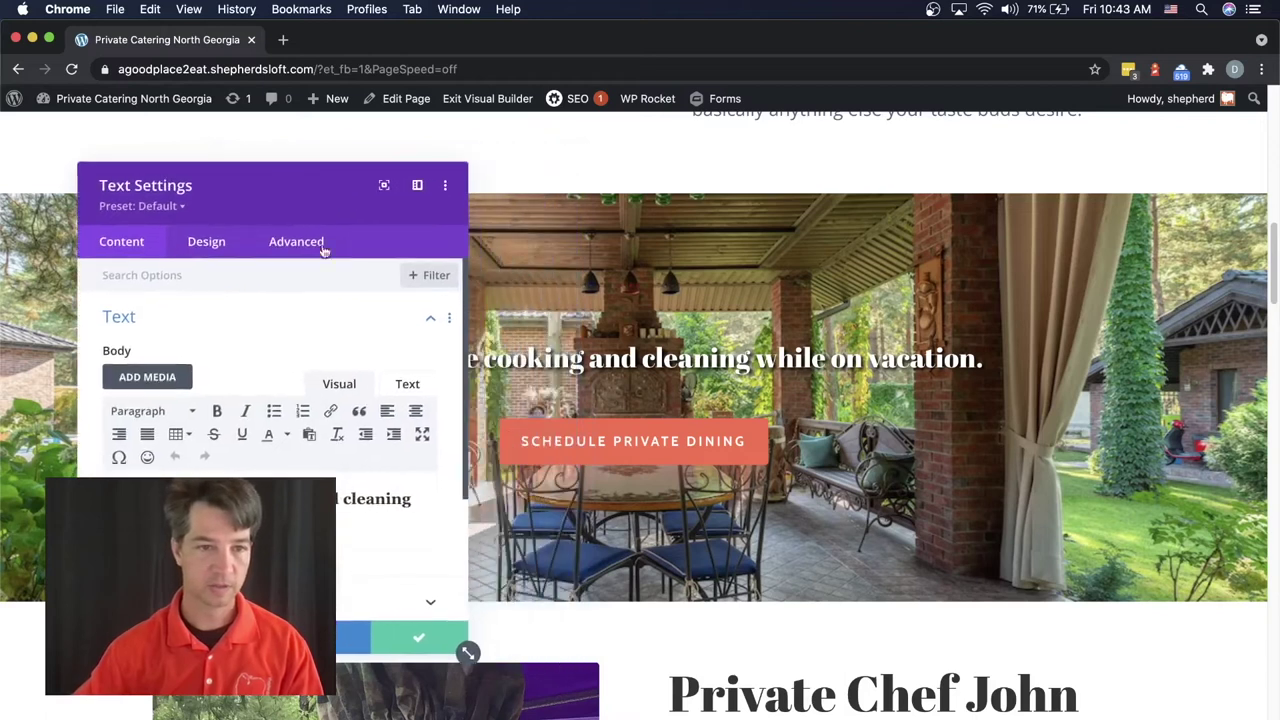
pyautogui.click(212, 244)
pyautogui.click(171, 369)
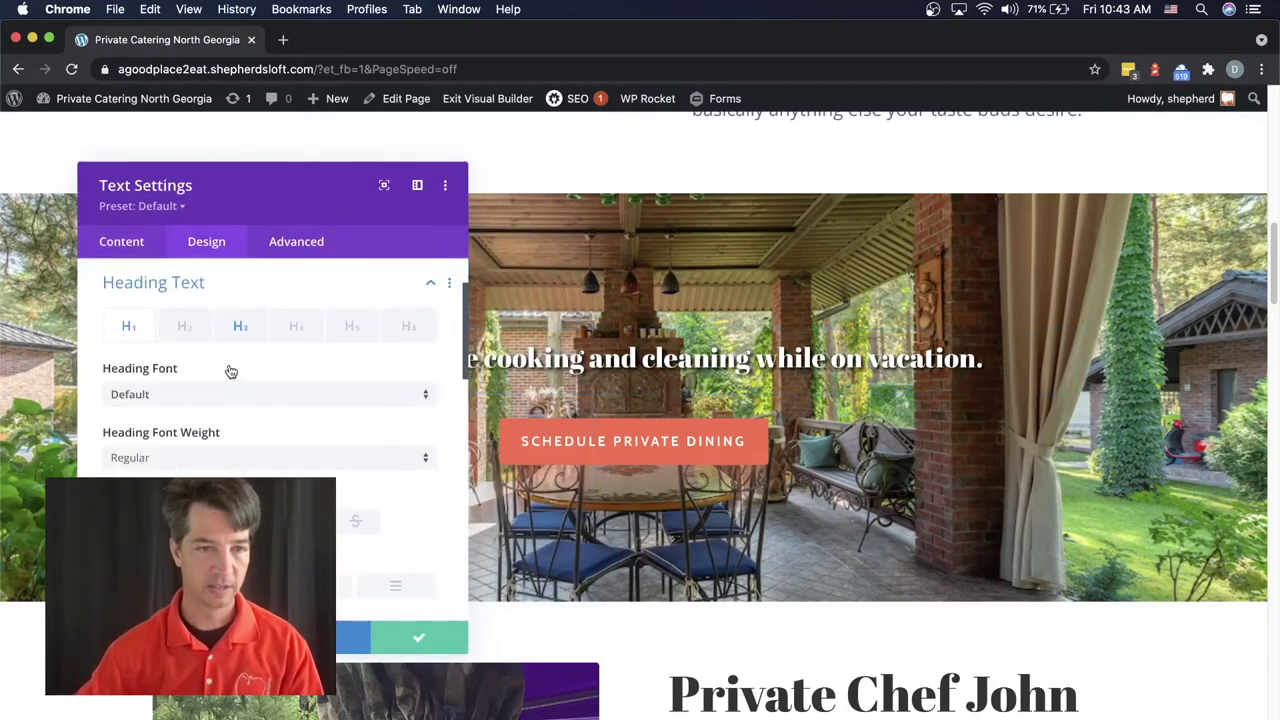
pyautogui.click(240, 327)
pyautogui.click(173, 396)
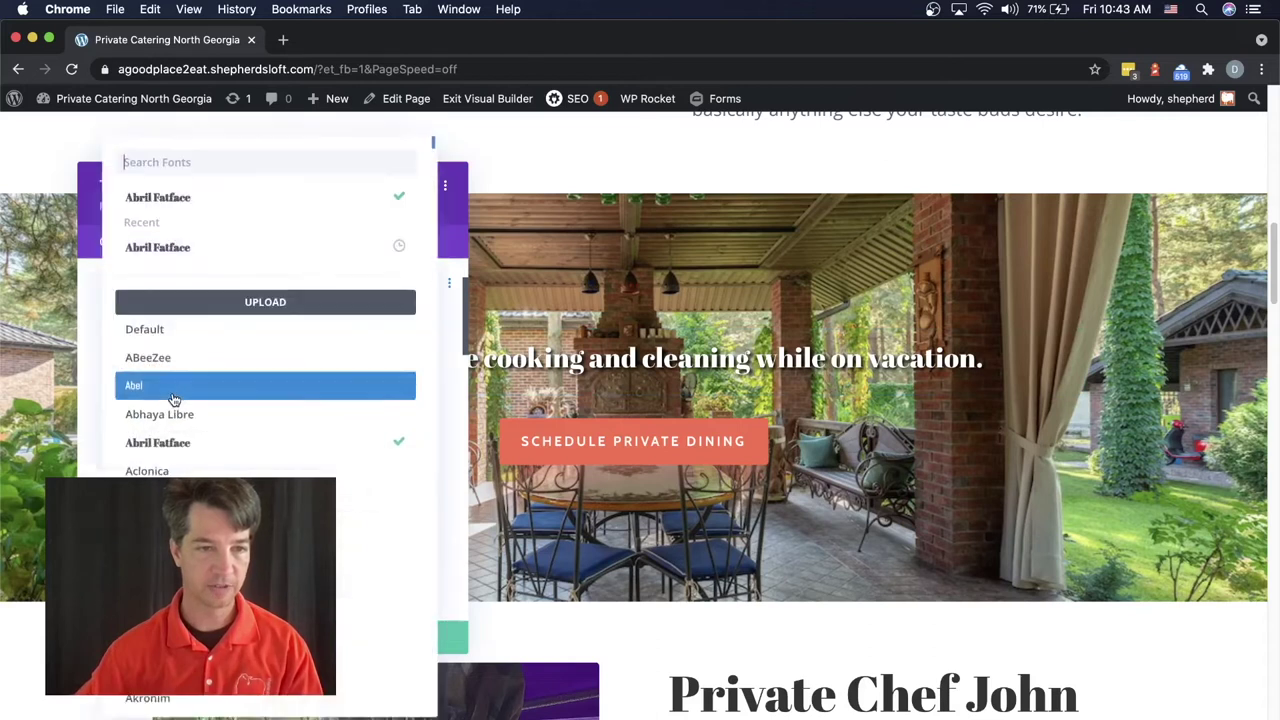
pyautogui.click(184, 332)
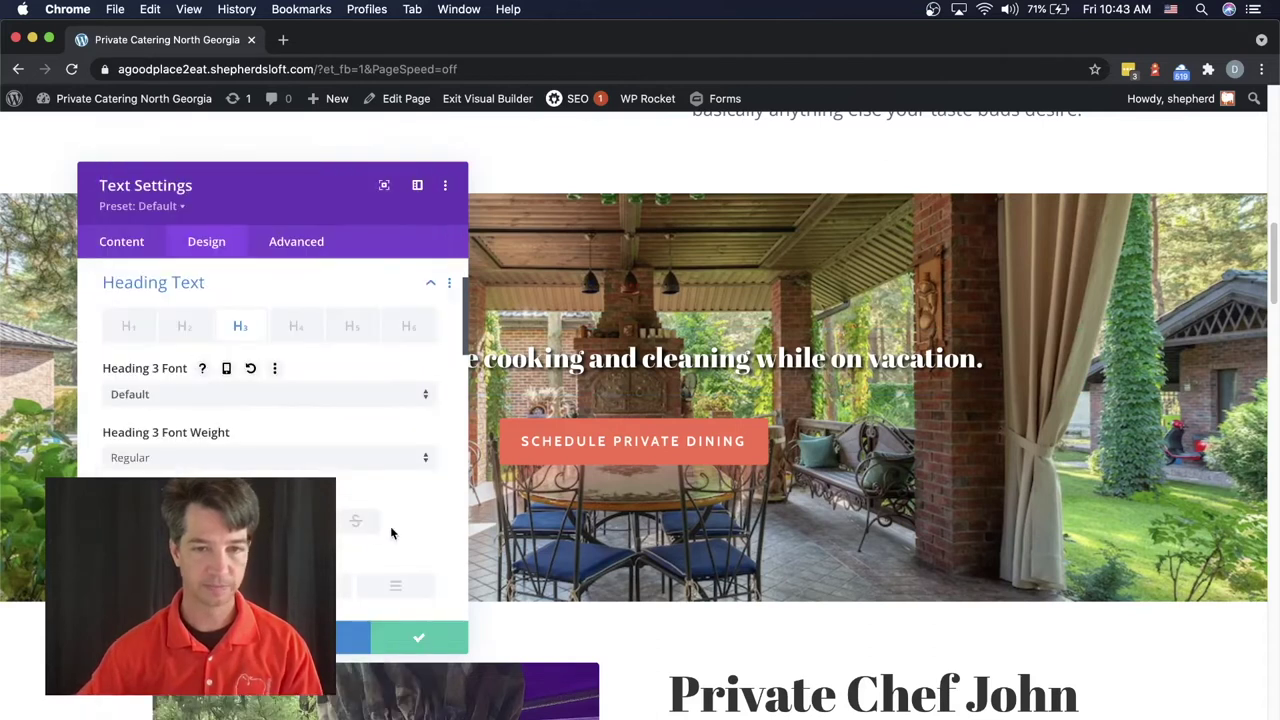
pyautogui.click(420, 636)
# Set the Heading 2 font to Default for the chef's biography text module and save it.
pyautogui.scroll(-3, 673, 643)
pyautogui.scroll(-1, 673, 643)
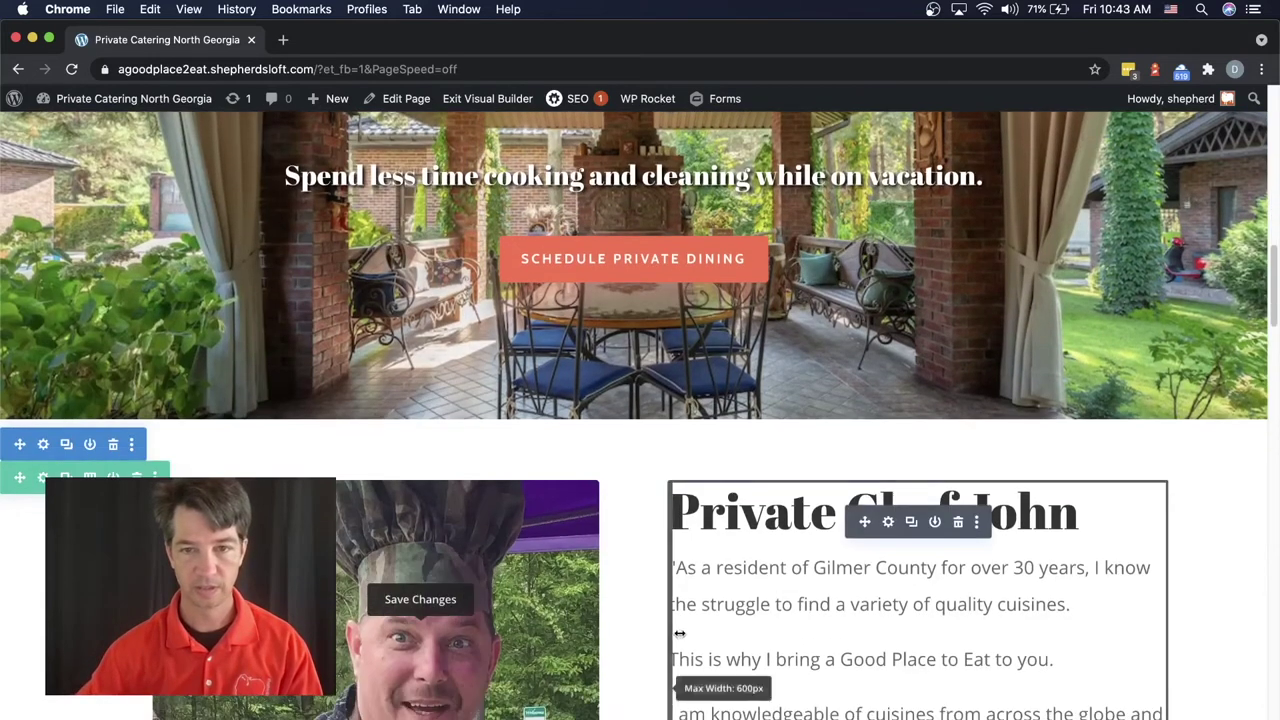
pyautogui.click(889, 523)
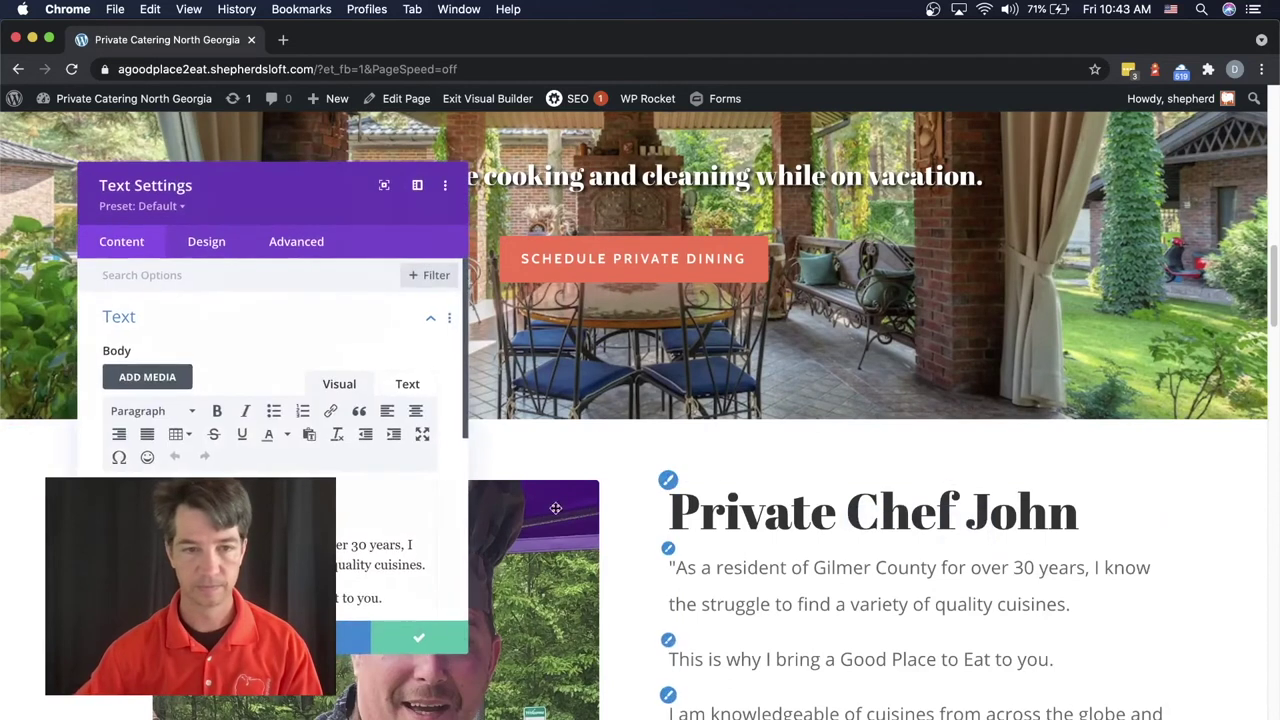
pyautogui.click(204, 242)
pyautogui.click(164, 365)
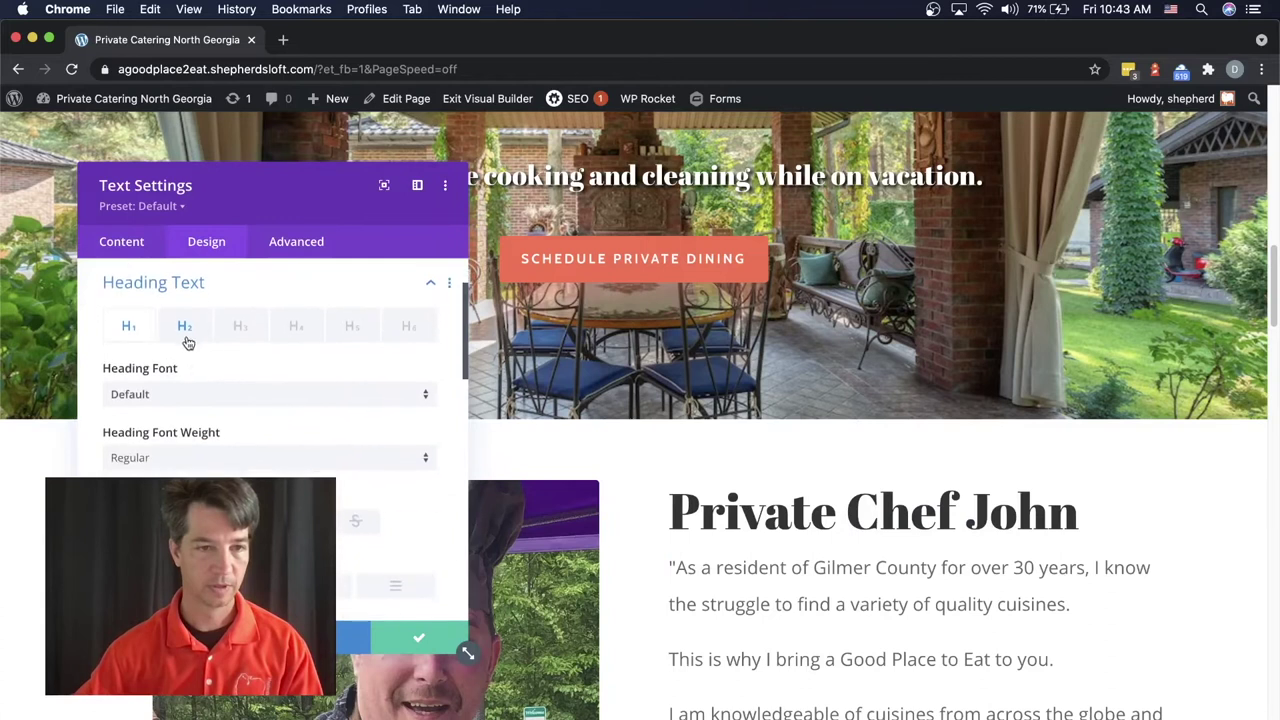
pyautogui.click(185, 334)
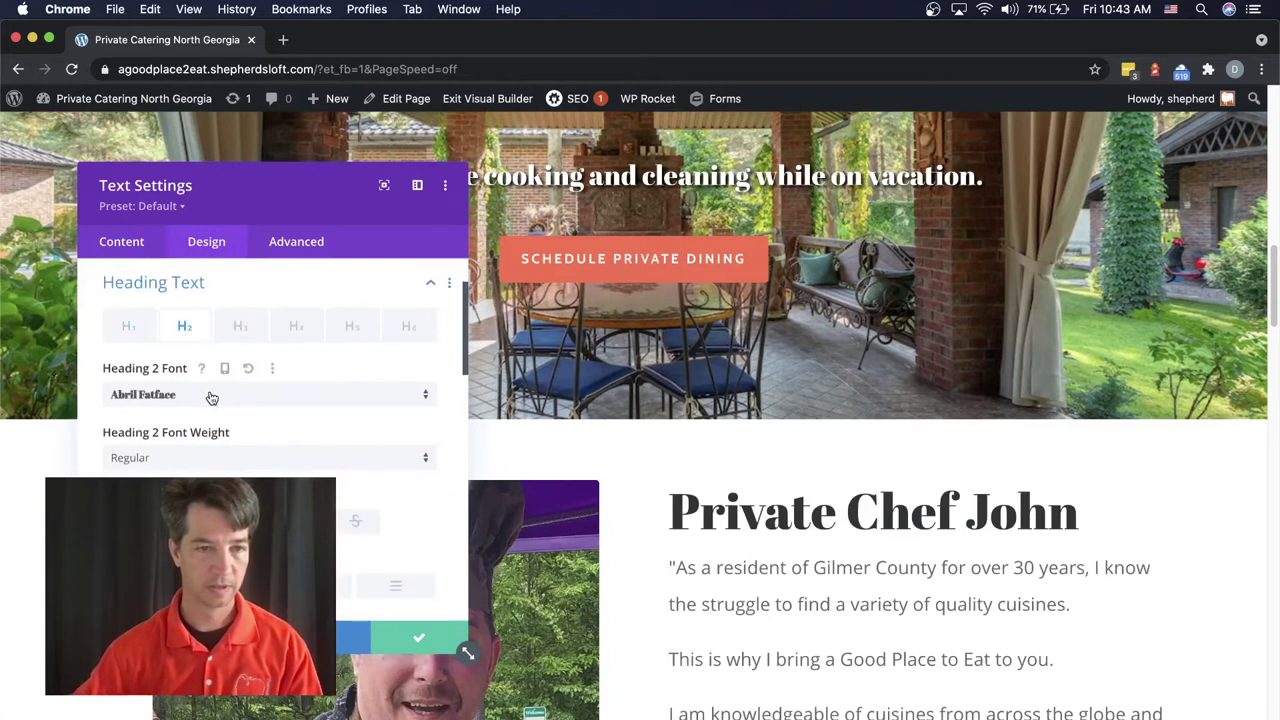
pyautogui.click(211, 396)
pyautogui.click(155, 332)
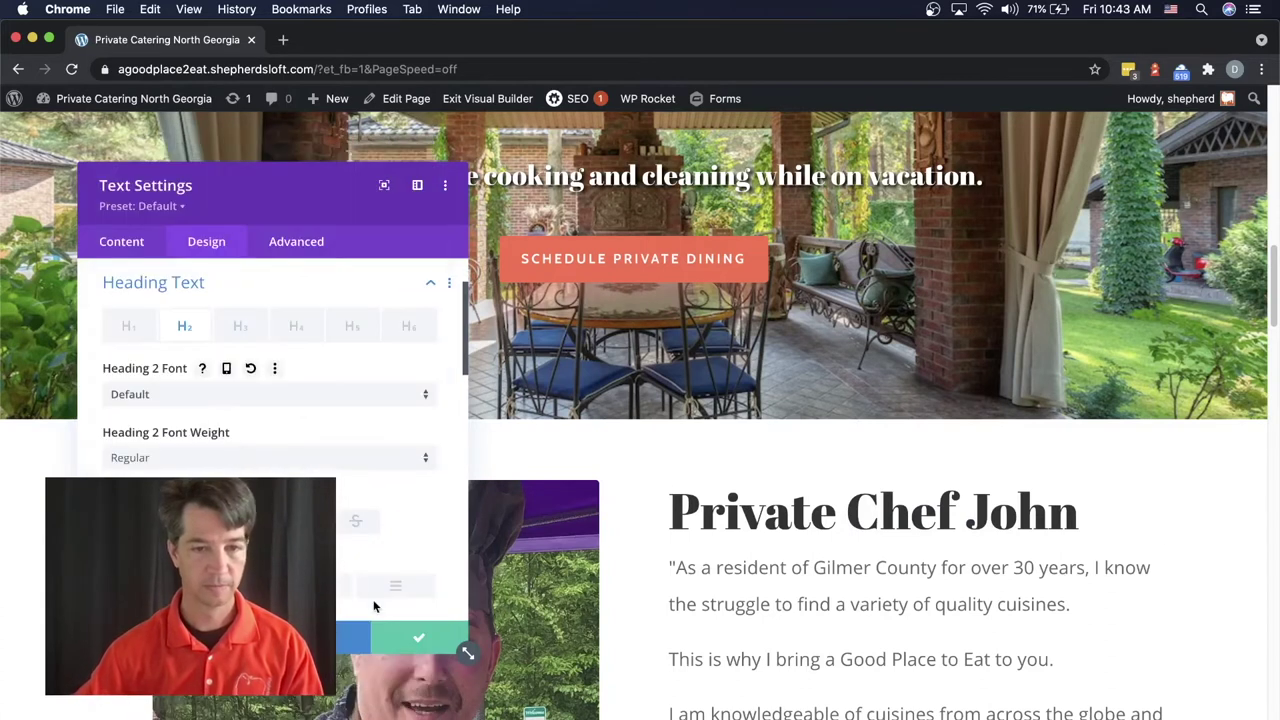
pyautogui.click(418, 637)
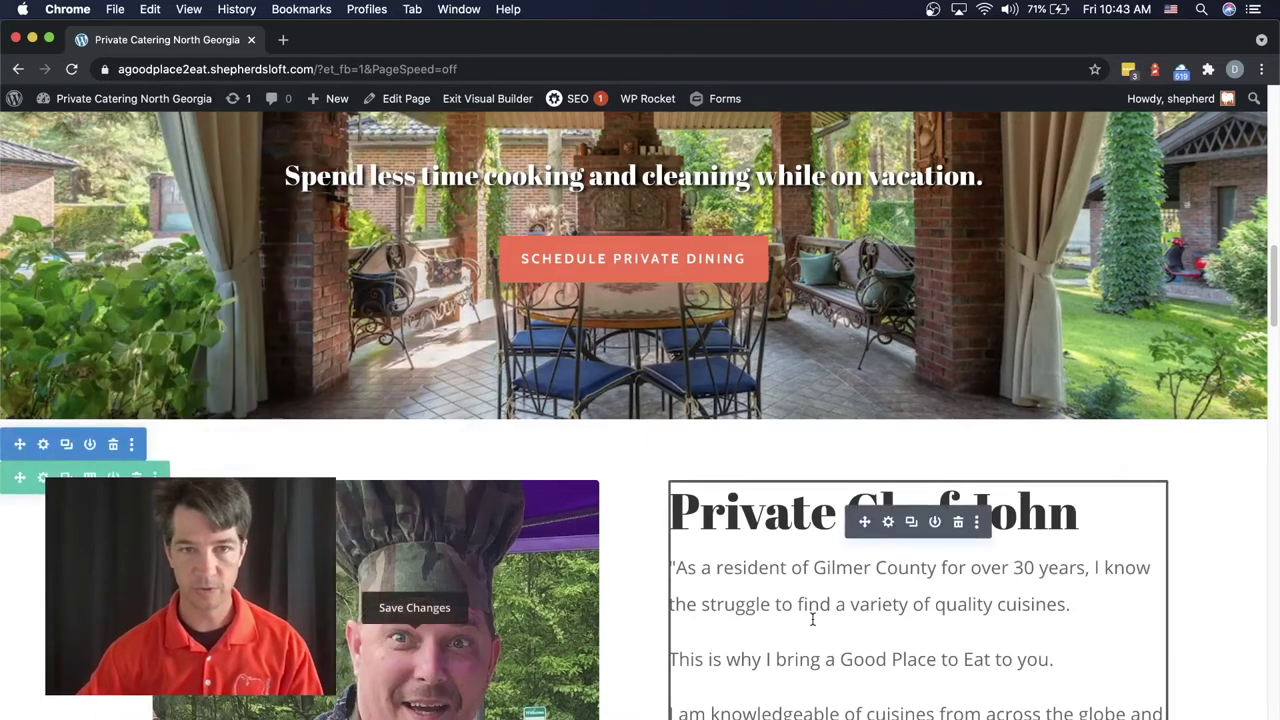
# Set the Heading 3 font to Default for the "Authentic in taste and technique" text module and save it.
pyautogui.scroll(-5, 812, 619)
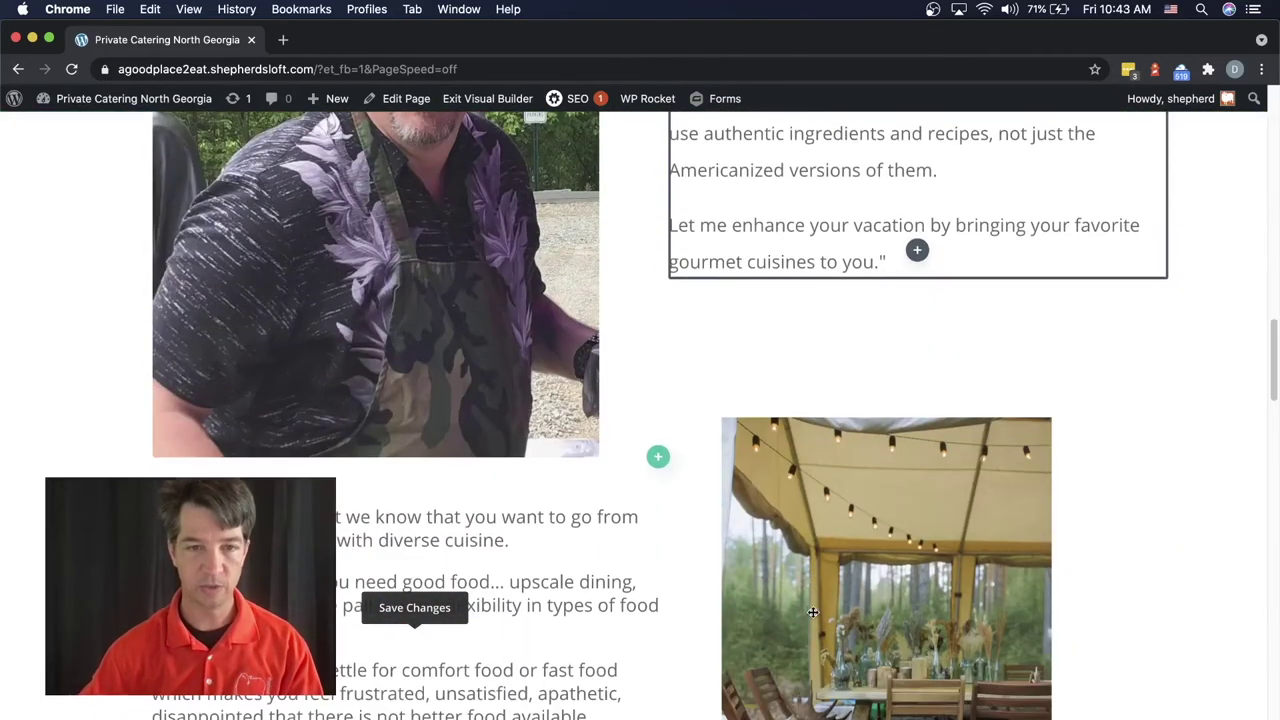
pyautogui.scroll(-5, 812, 612)
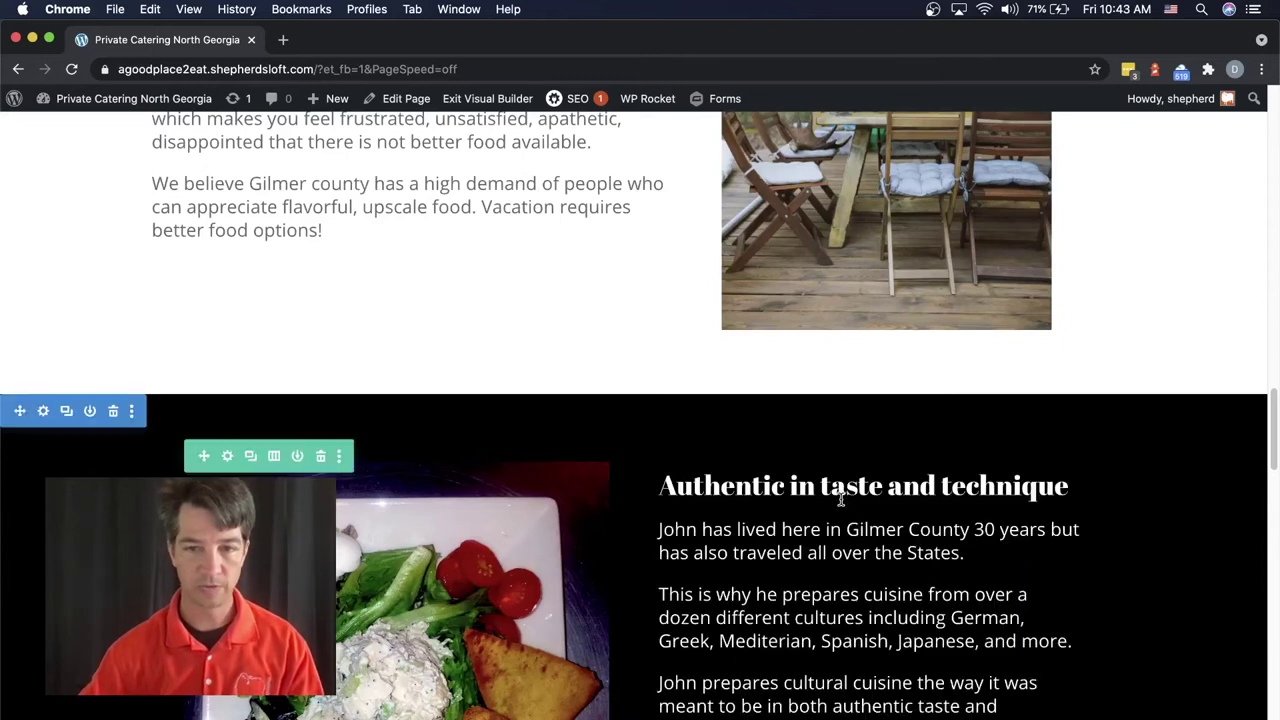
pyautogui.scroll(-1, 810, 515)
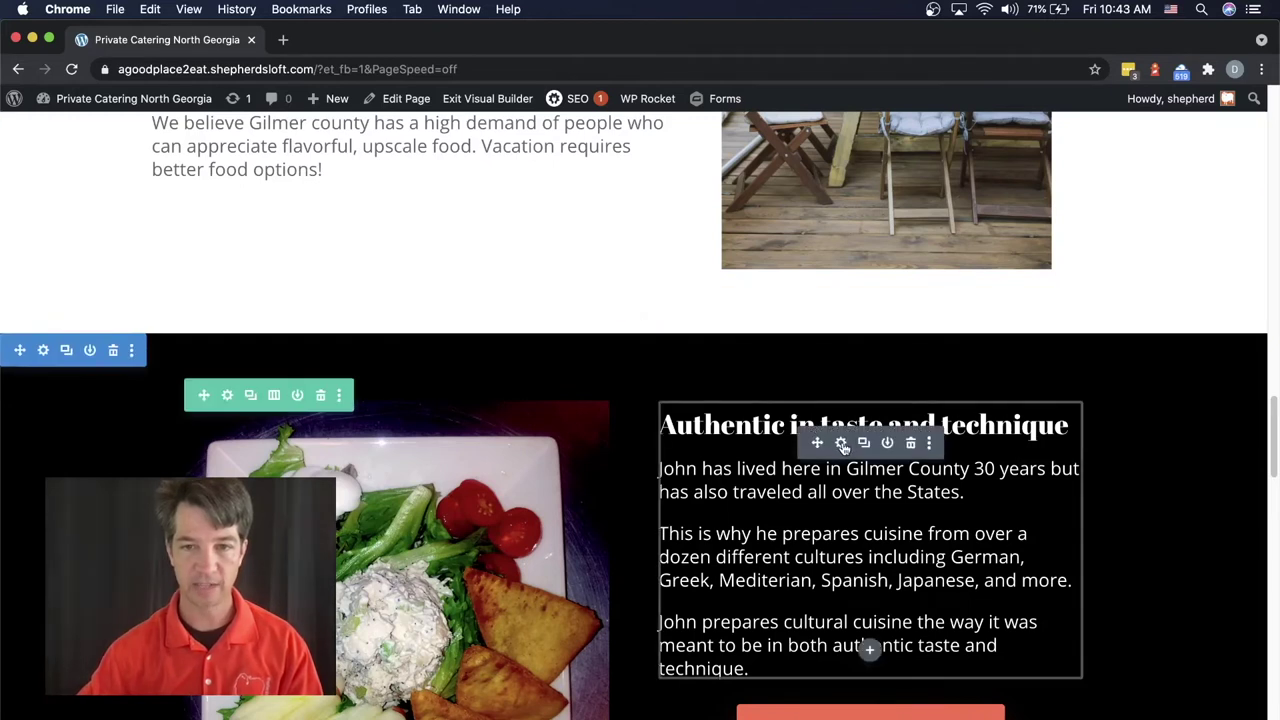
pyautogui.click(843, 446)
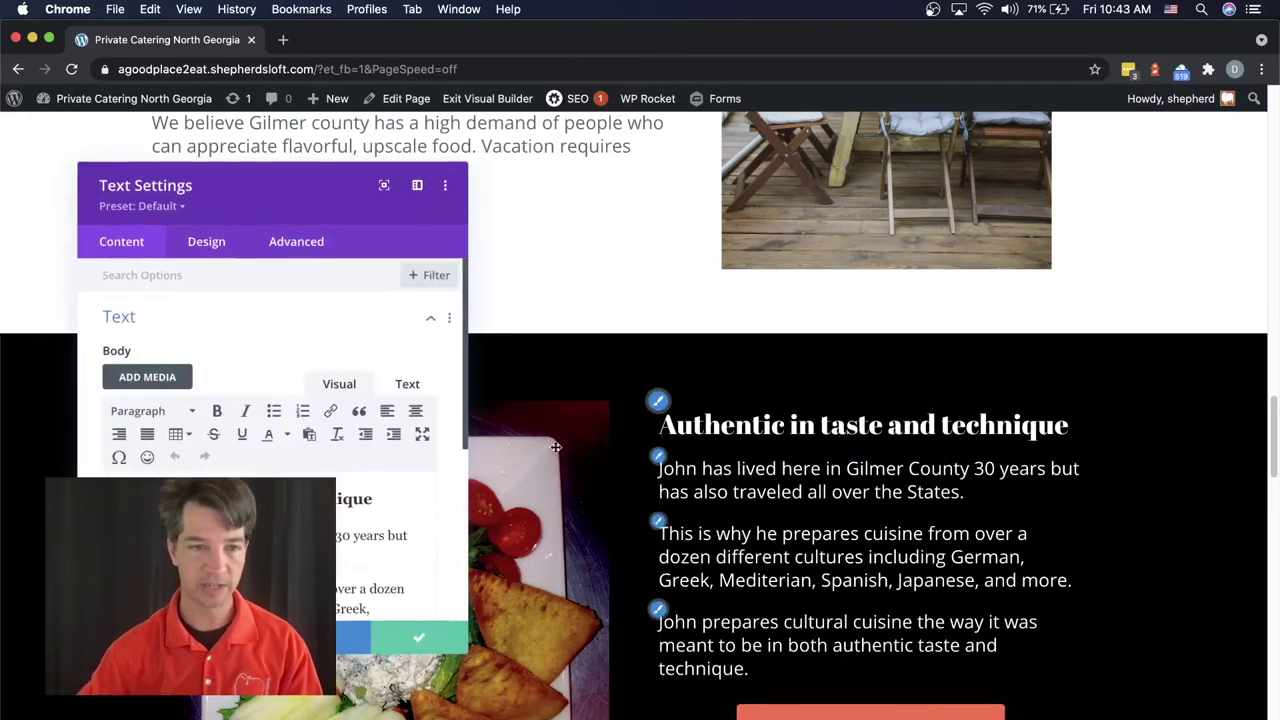
pyautogui.click(208, 248)
pyautogui.click(162, 366)
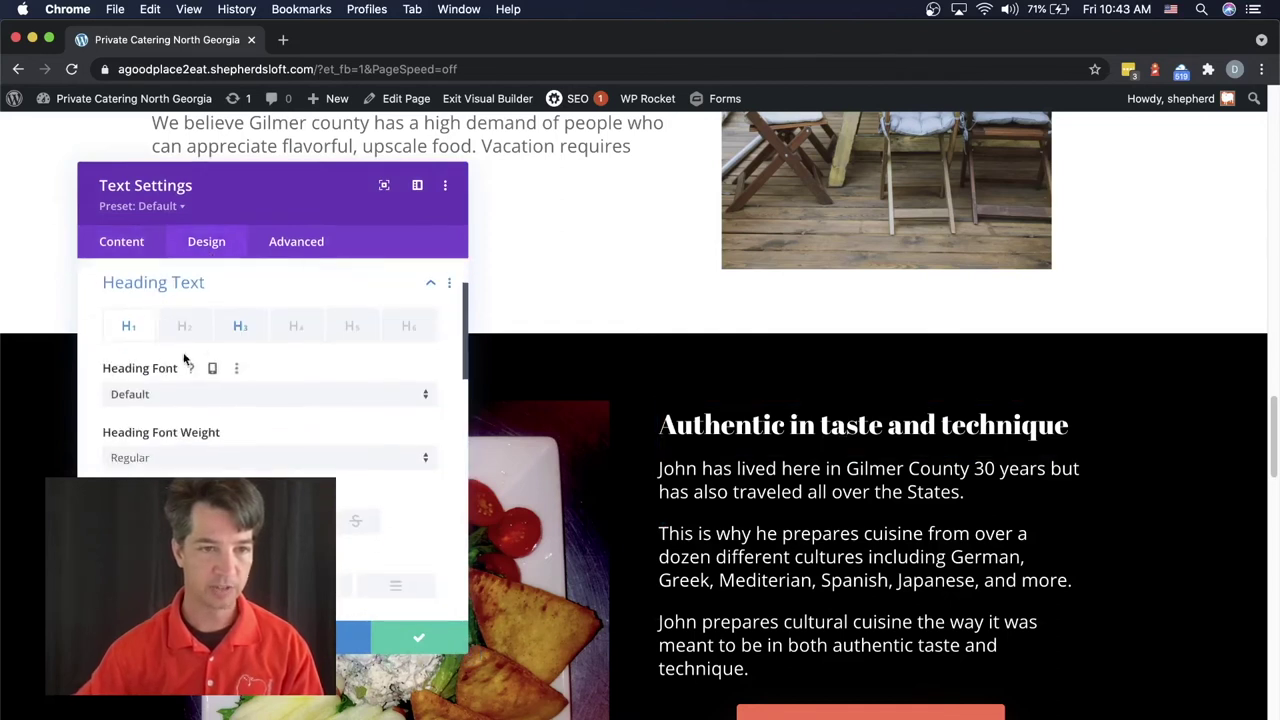
pyautogui.click(240, 325)
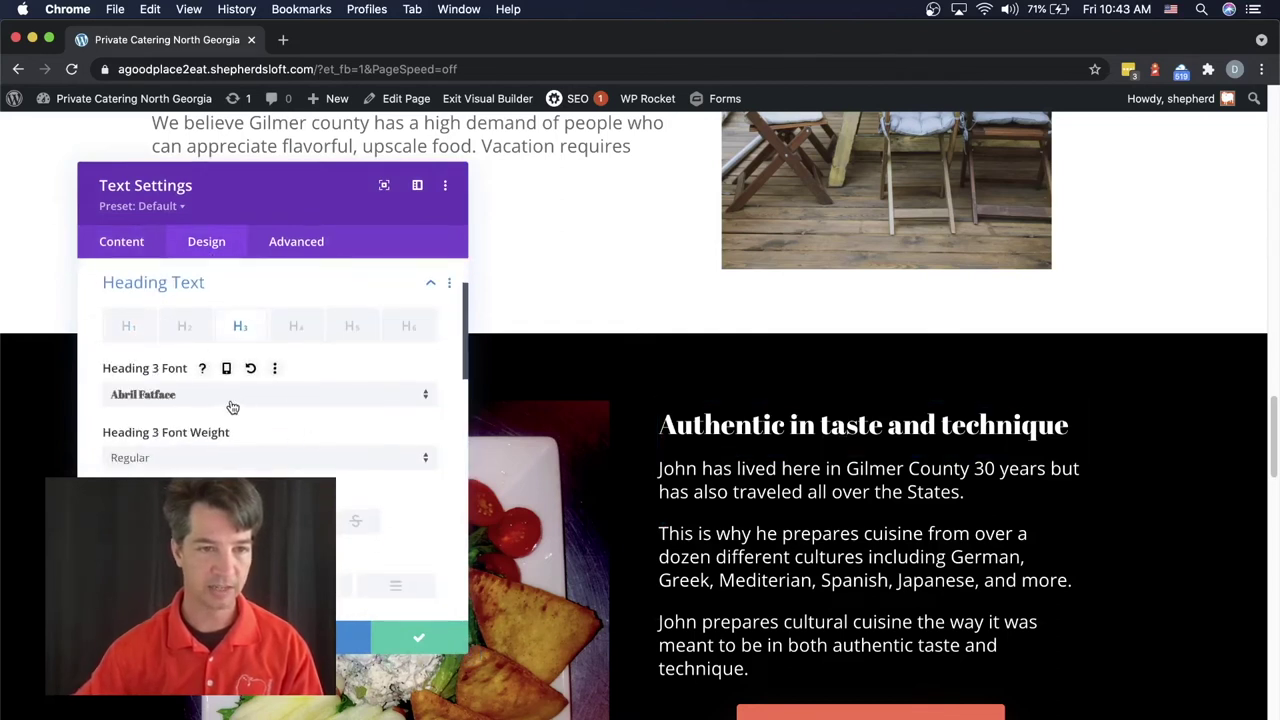
pyautogui.click(232, 400)
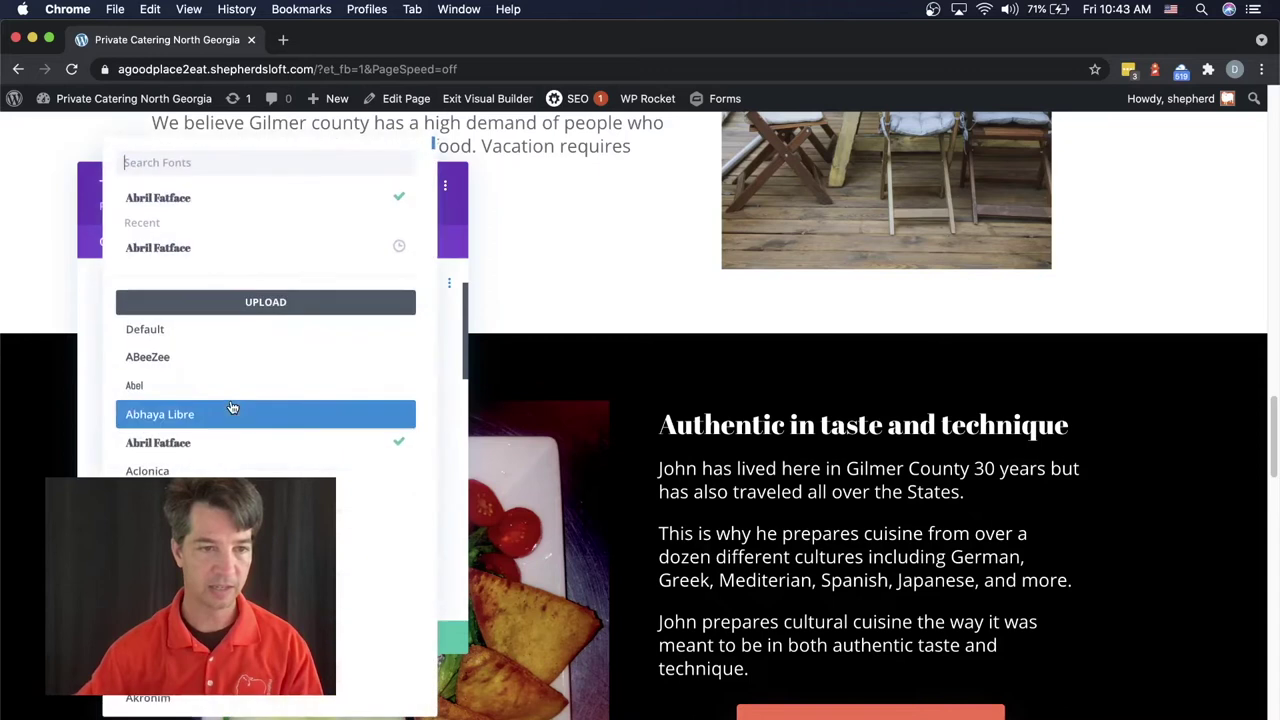
pyautogui.click(190, 337)
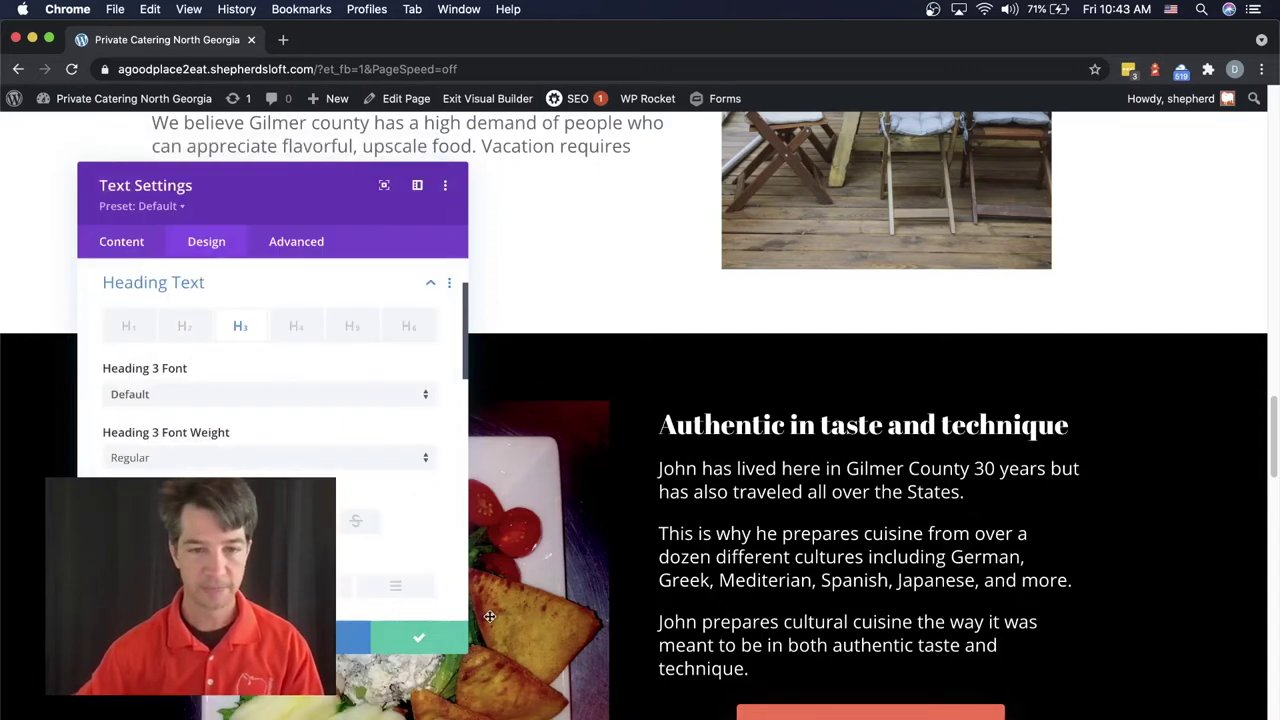
pyautogui.click(419, 638)
# Set the Heading 2 font to Default for the "Plan Private Dining" text module and save it.
pyautogui.scroll(-2, 591, 640)
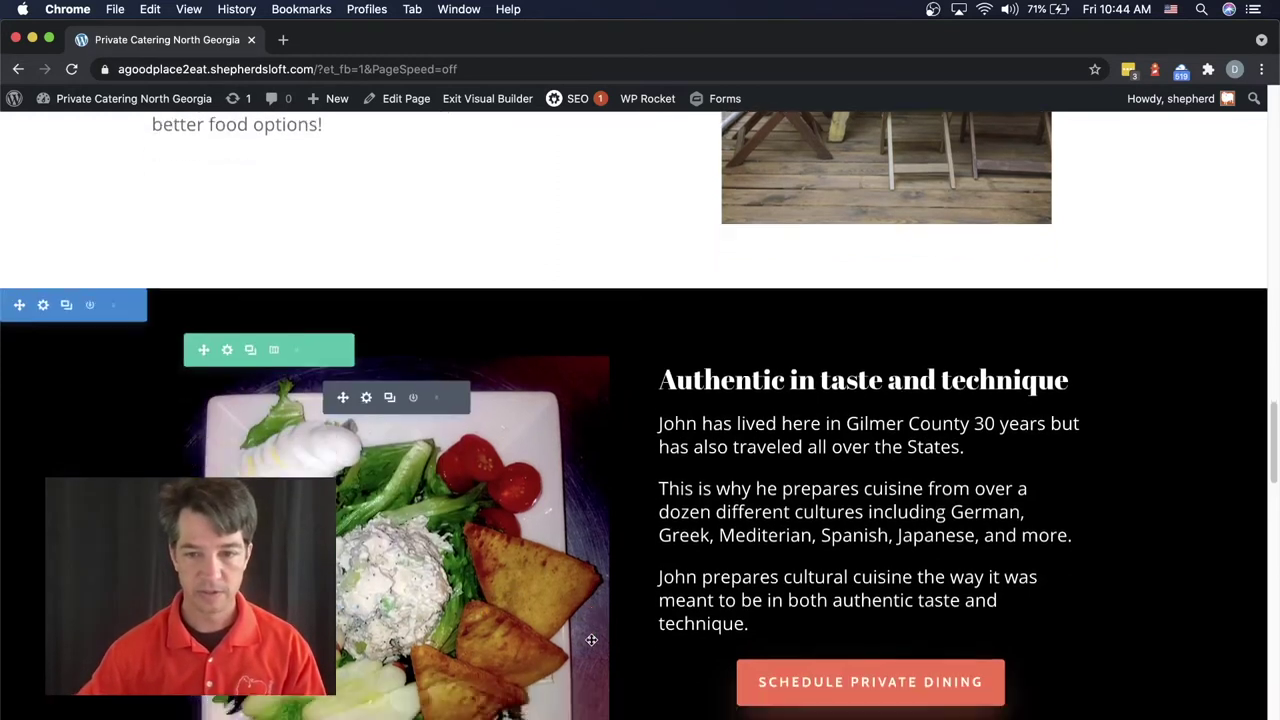
pyautogui.scroll(-6, 591, 640)
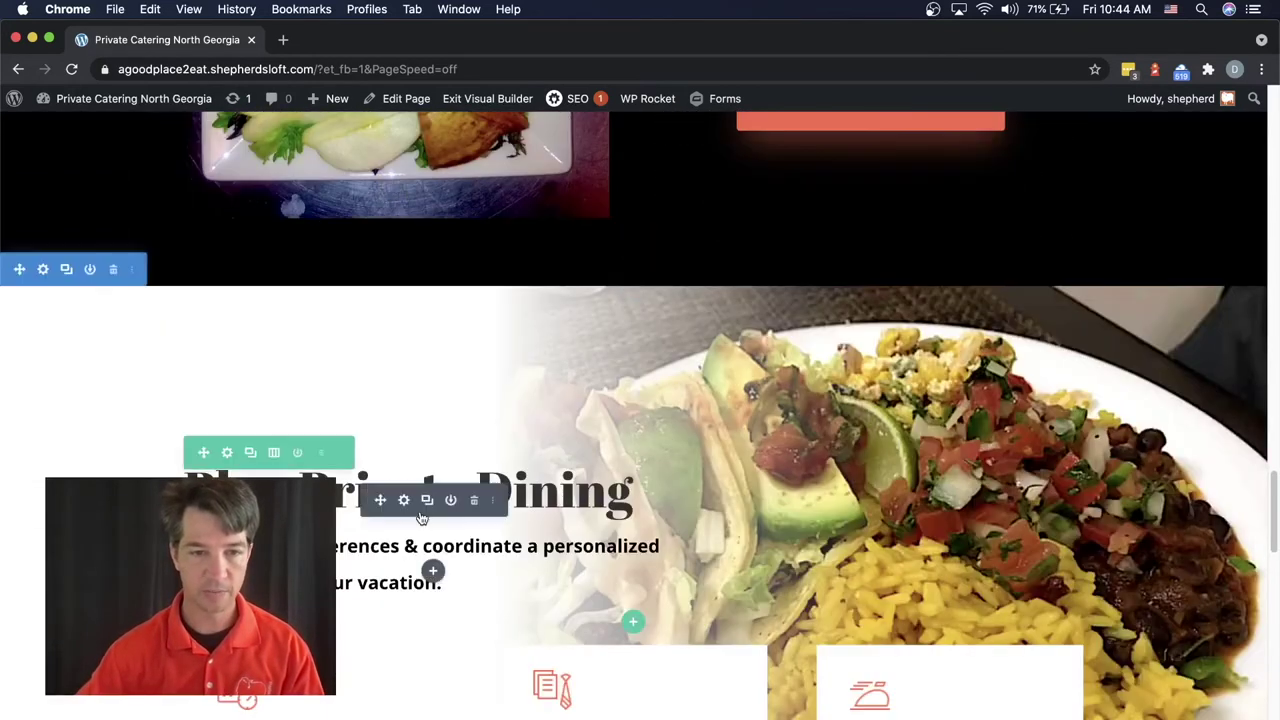
pyautogui.click(404, 500)
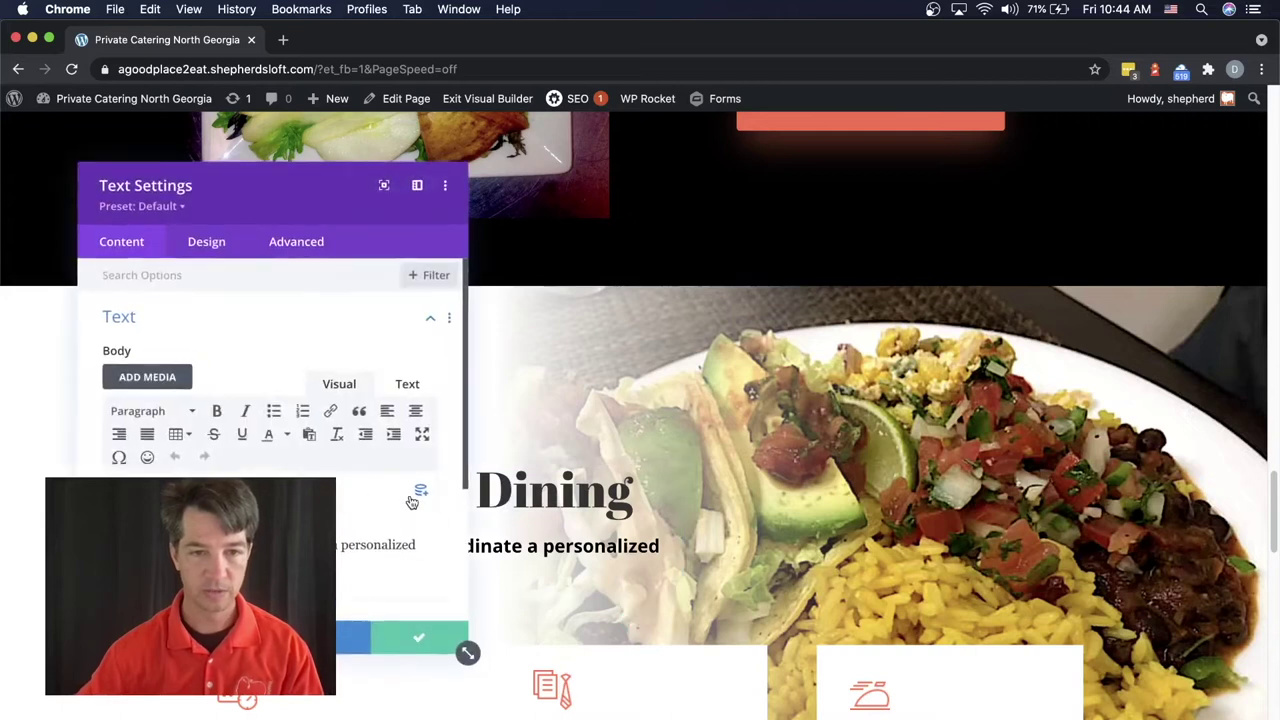
pyautogui.click(208, 250)
pyautogui.click(145, 370)
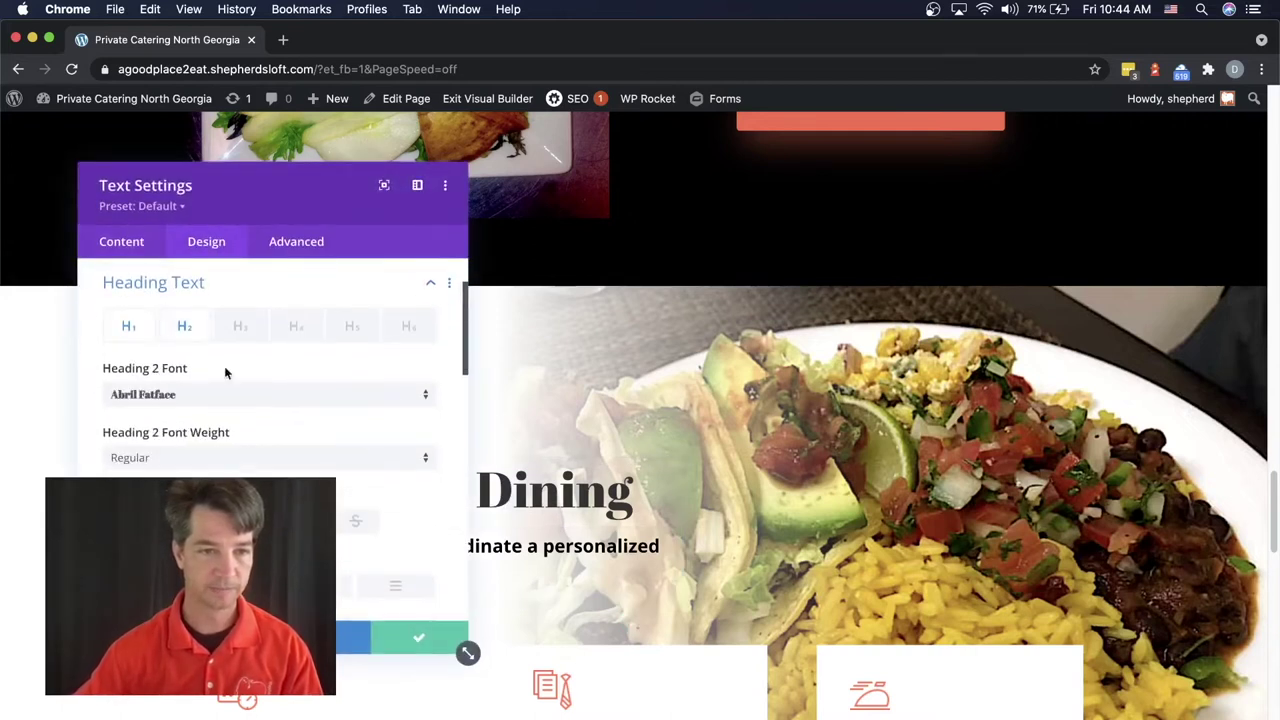
pyautogui.click(218, 393)
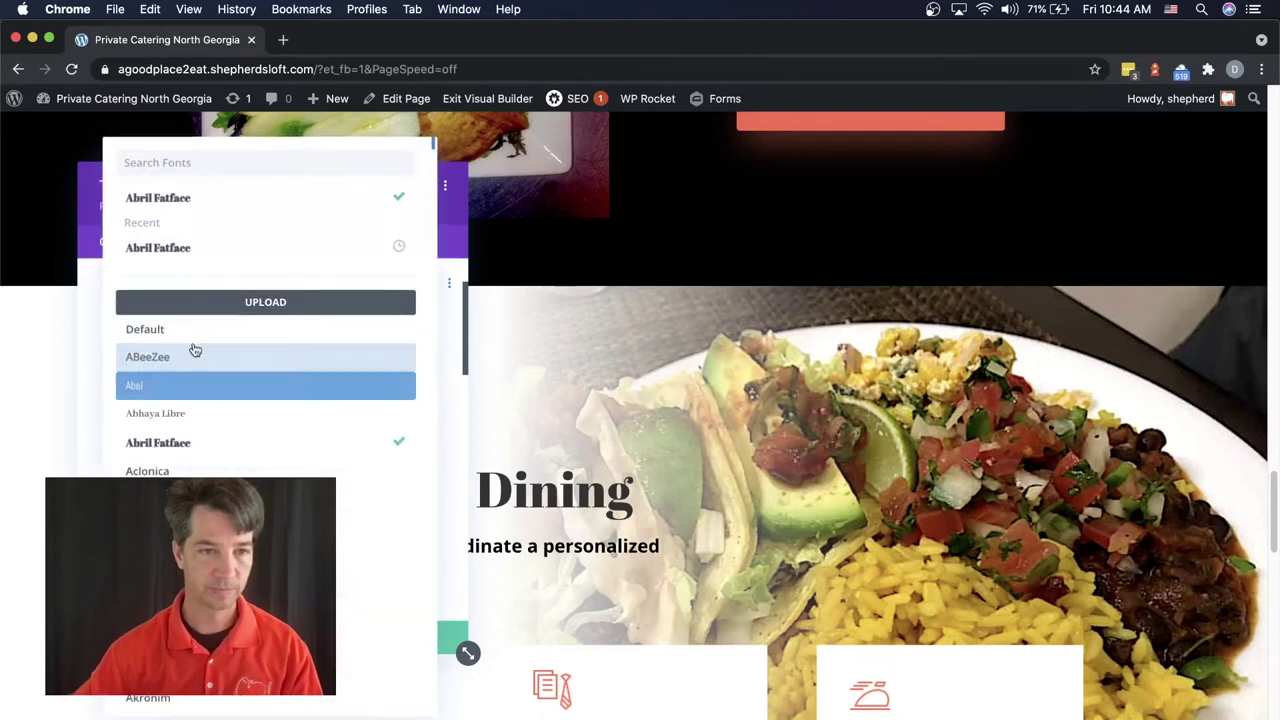
pyautogui.click(177, 332)
pyautogui.click(418, 640)
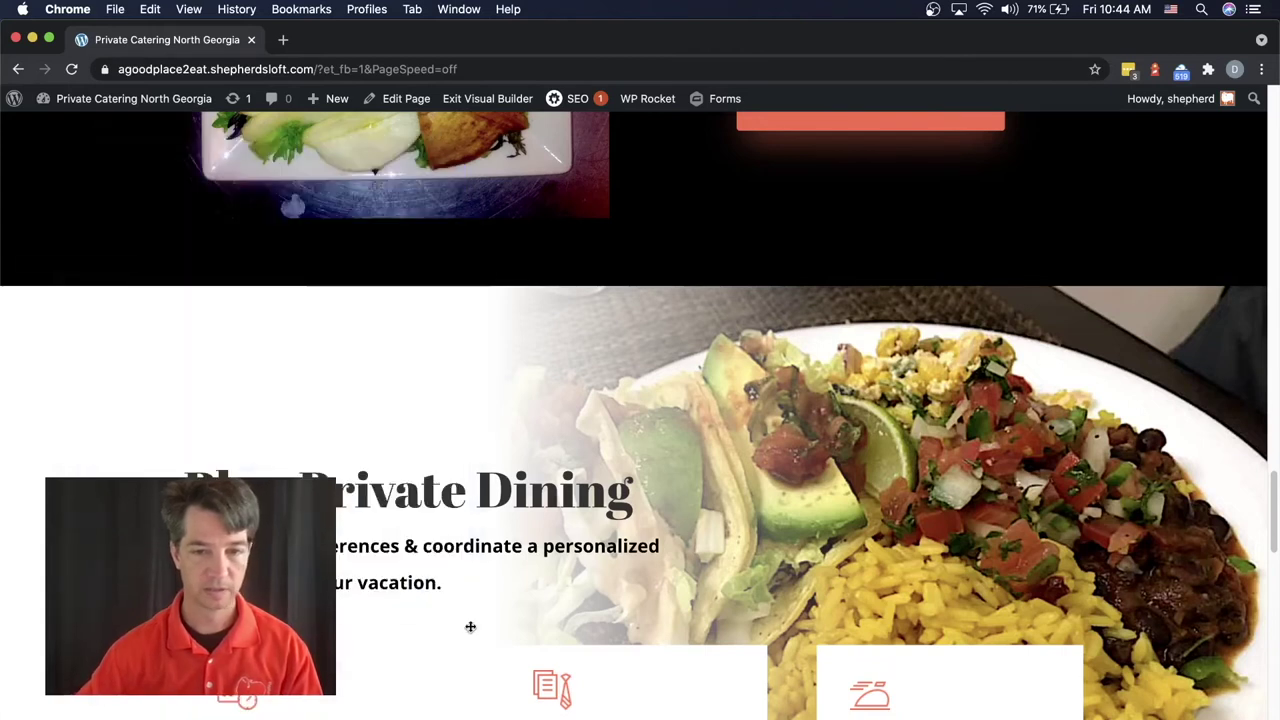
# Change the "Schedule Your Meals" text to Heading 2, move the settings window clear of it, and save the module.
pyautogui.scroll(-3, 475, 624)
pyautogui.moveTo(285, 447)
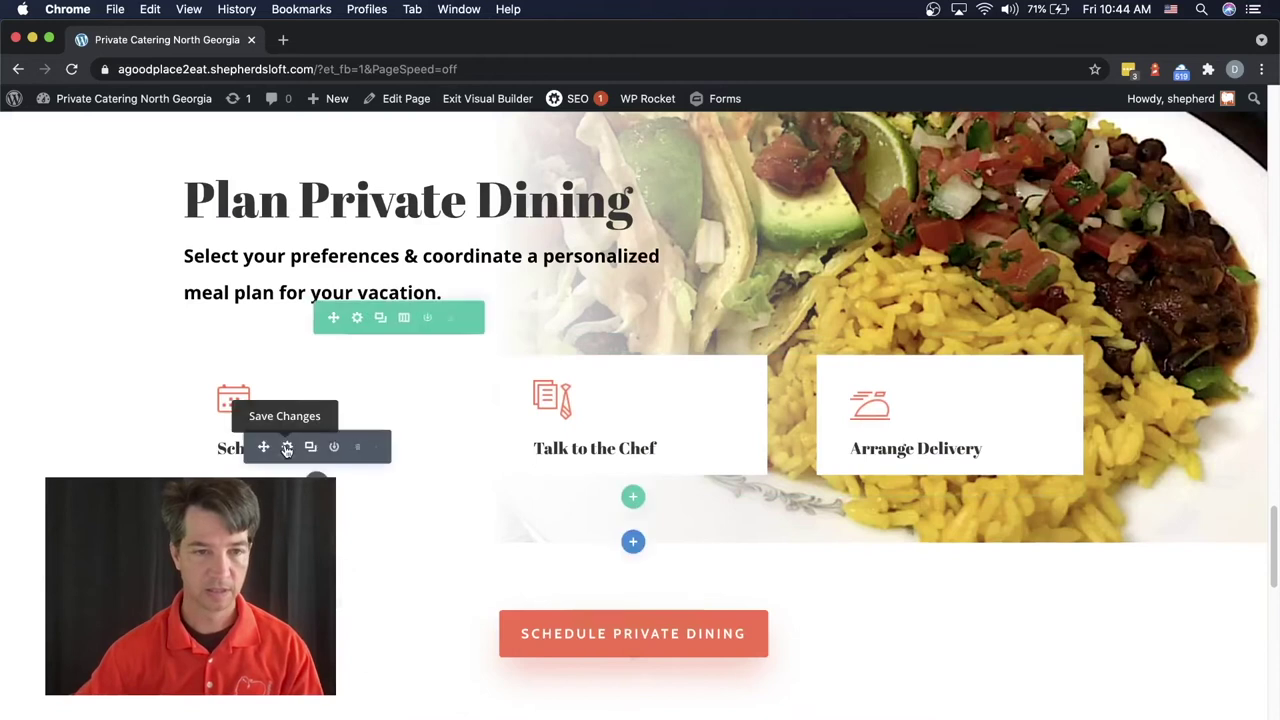
pyautogui.click(288, 447)
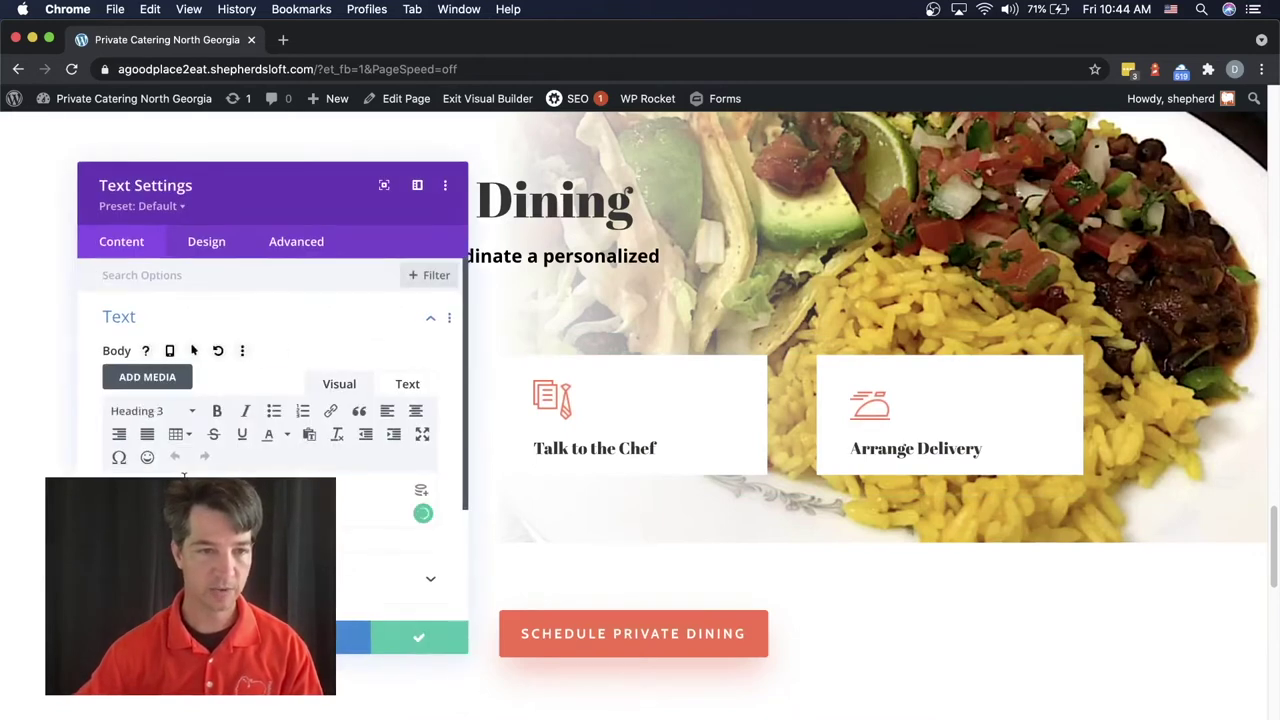
pyautogui.click(157, 420)
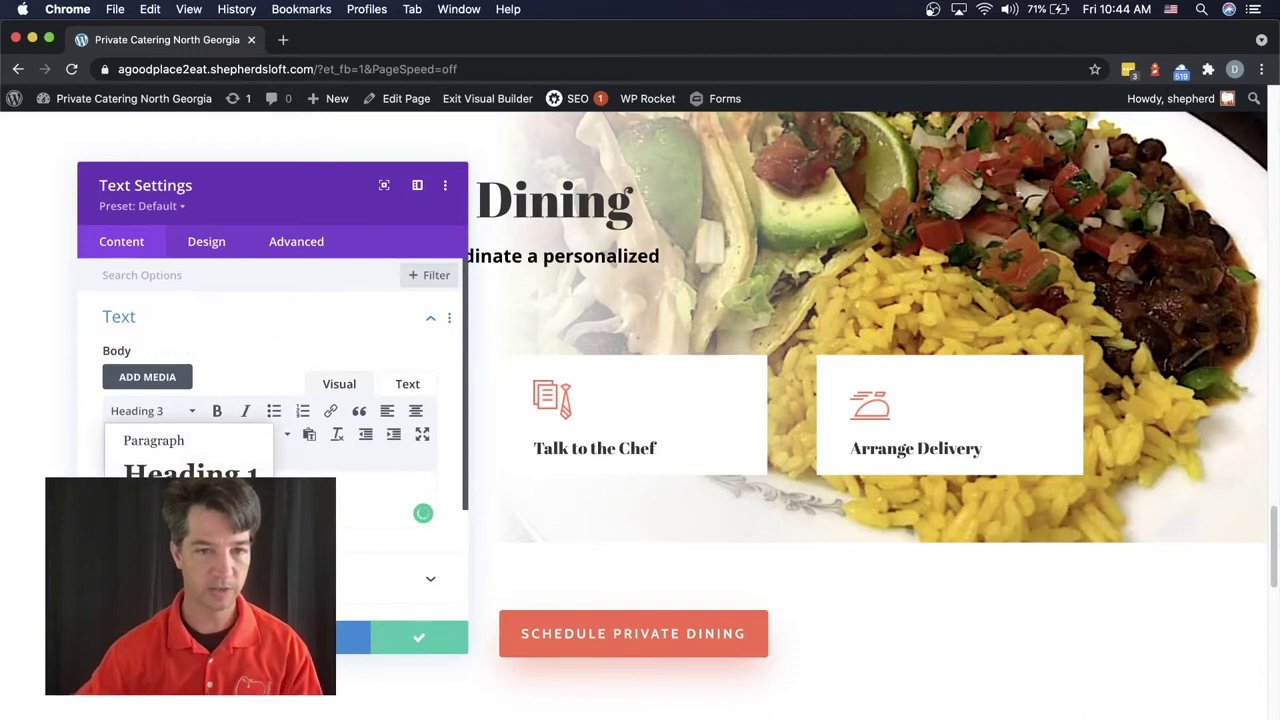
pyautogui.click(170, 515)
pyautogui.moveTo(262, 198); pyautogui.dragTo(929, 227)
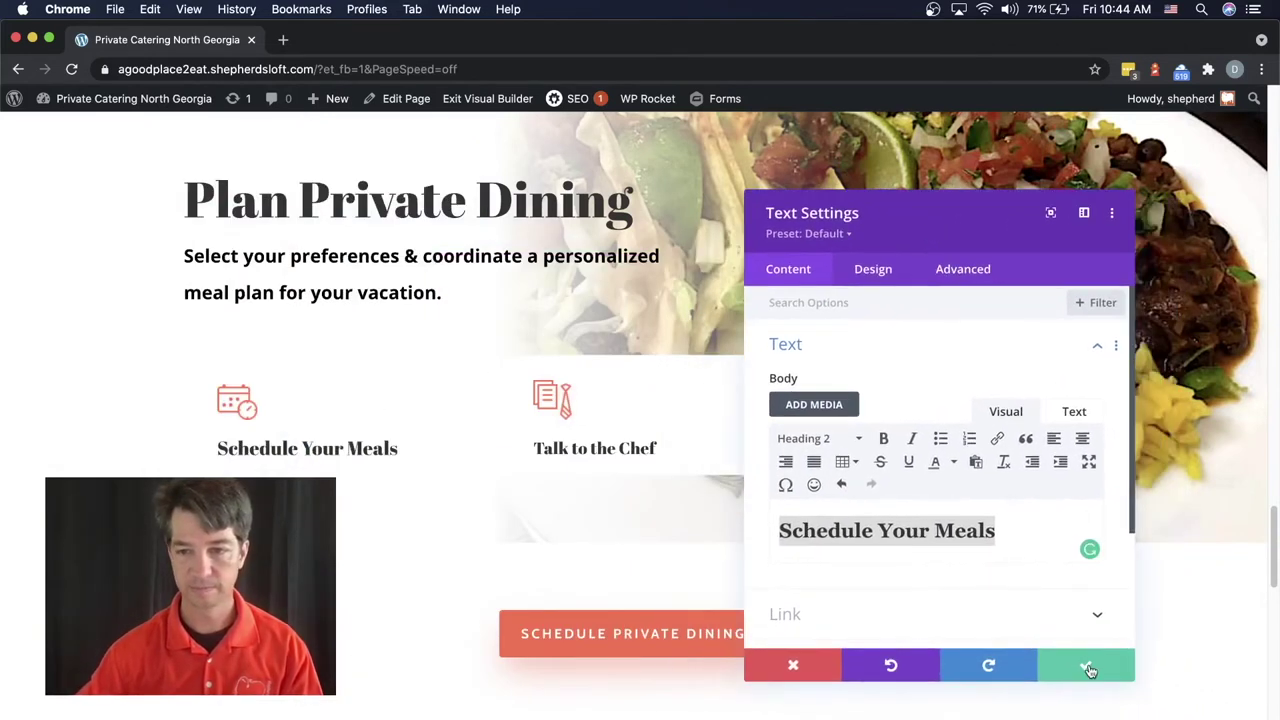
pyautogui.click(1090, 668)
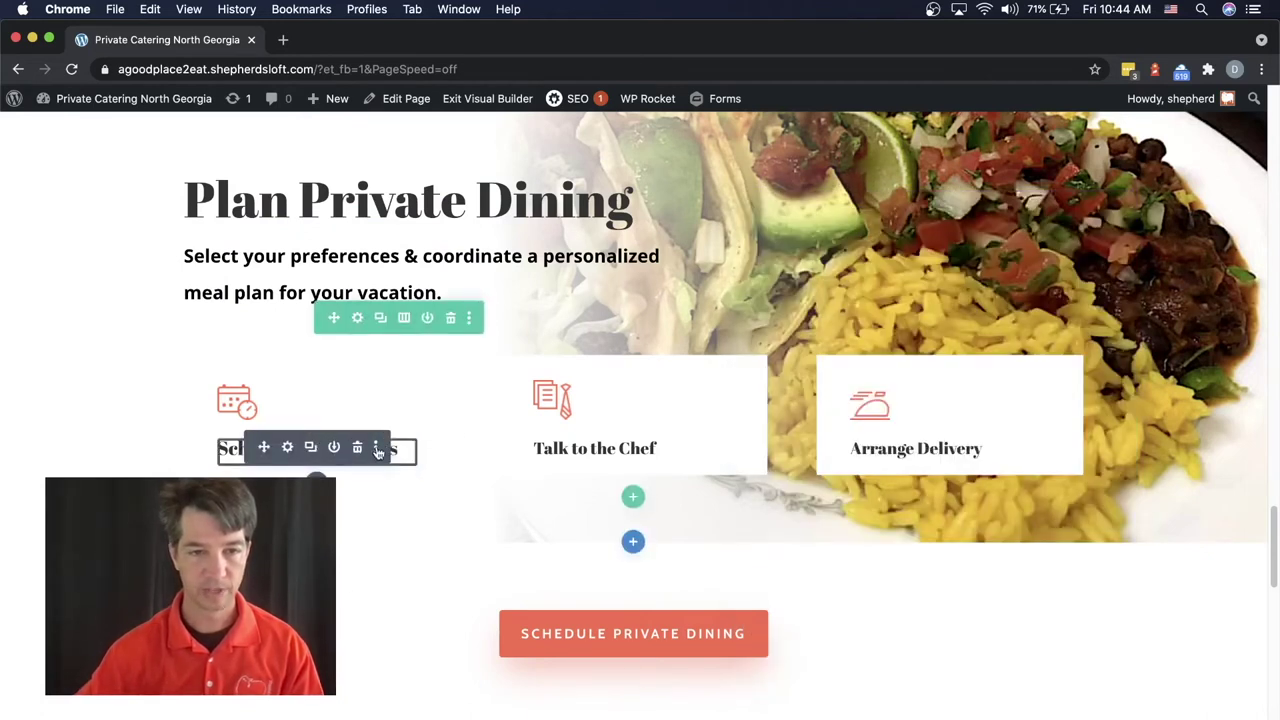
# Copy the "Schedule Your Meals" module styles, and change the "Talk to the Chef" text to Heading 2 and save it.
pyautogui.click(377, 449)
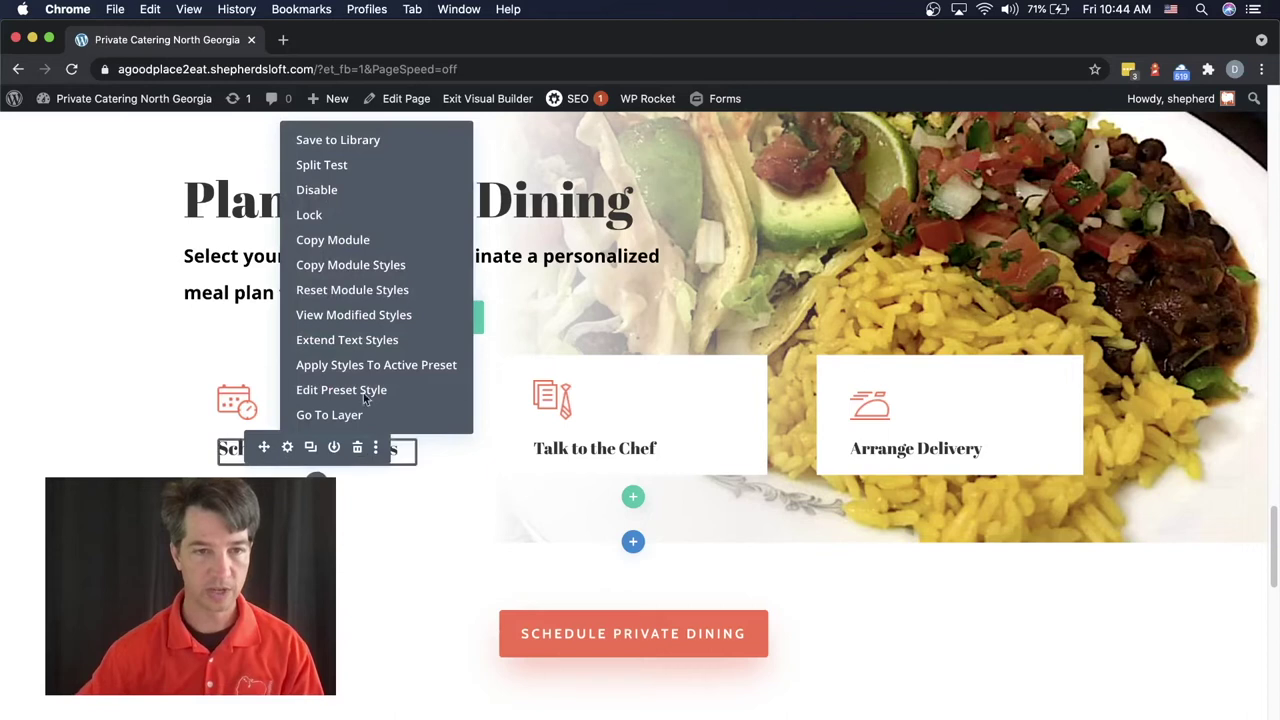
pyautogui.click(352, 264)
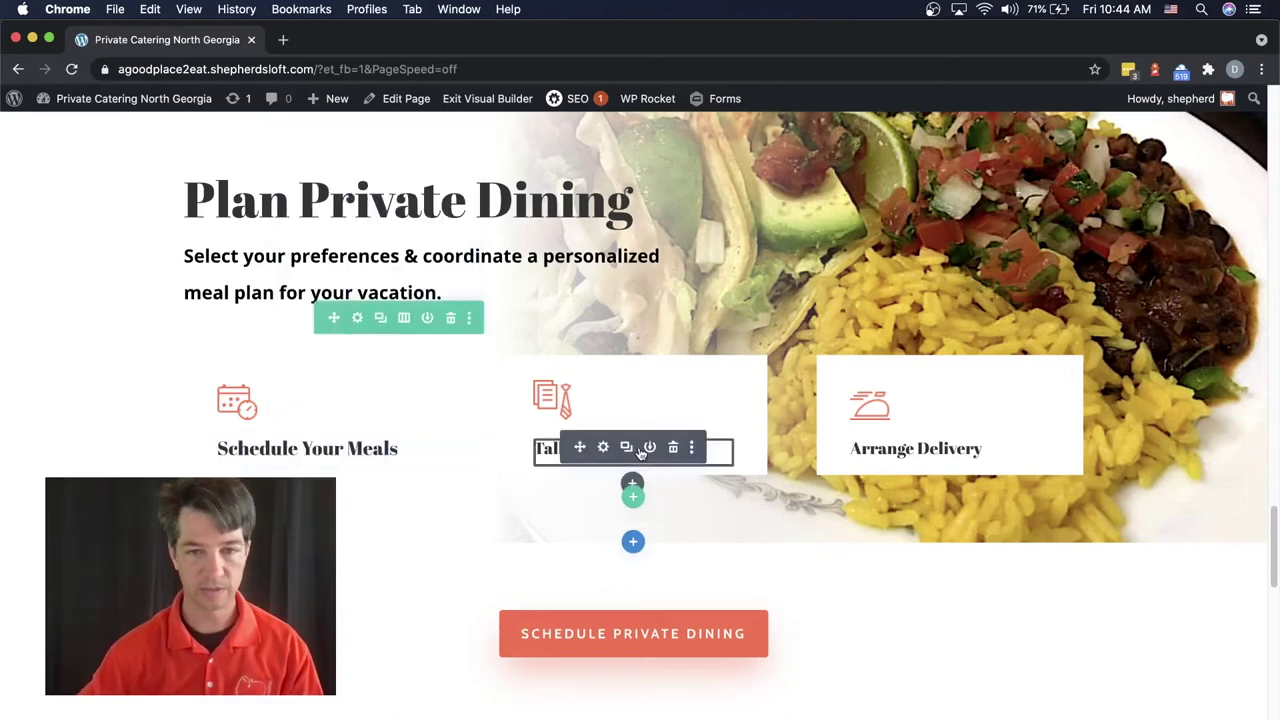
pyautogui.click(604, 449)
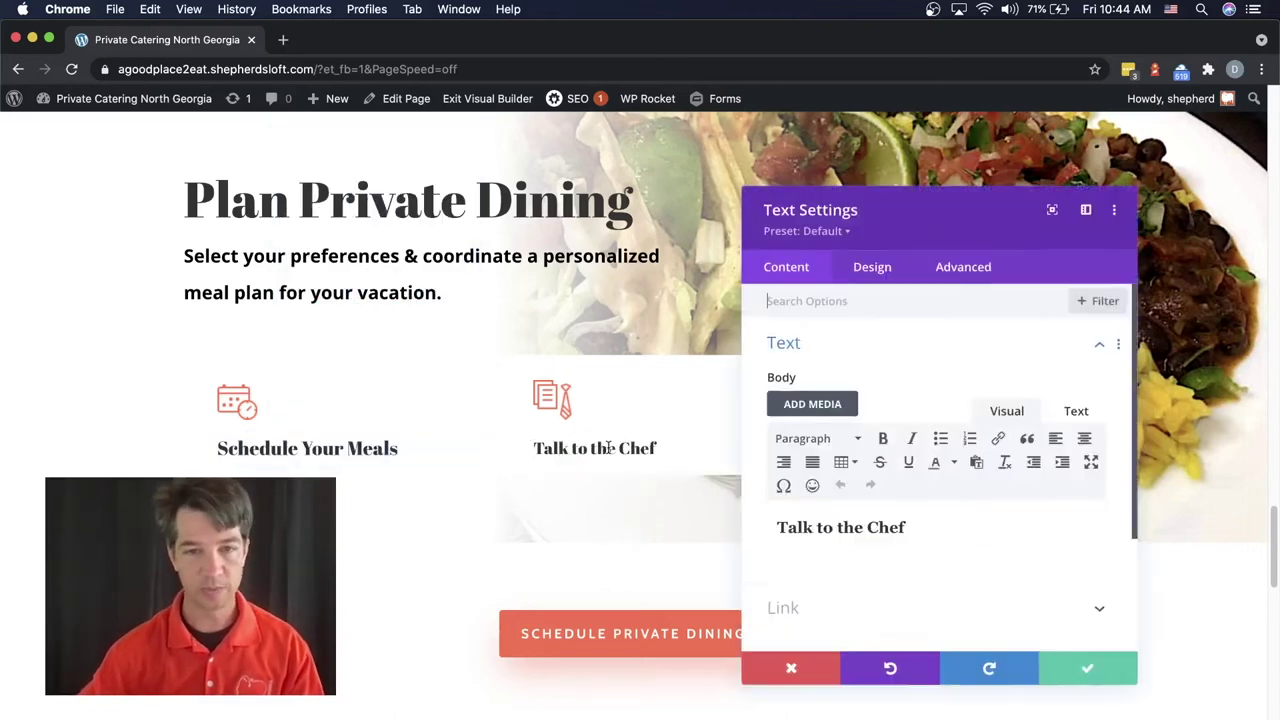
pyautogui.tripleClick(794, 514)
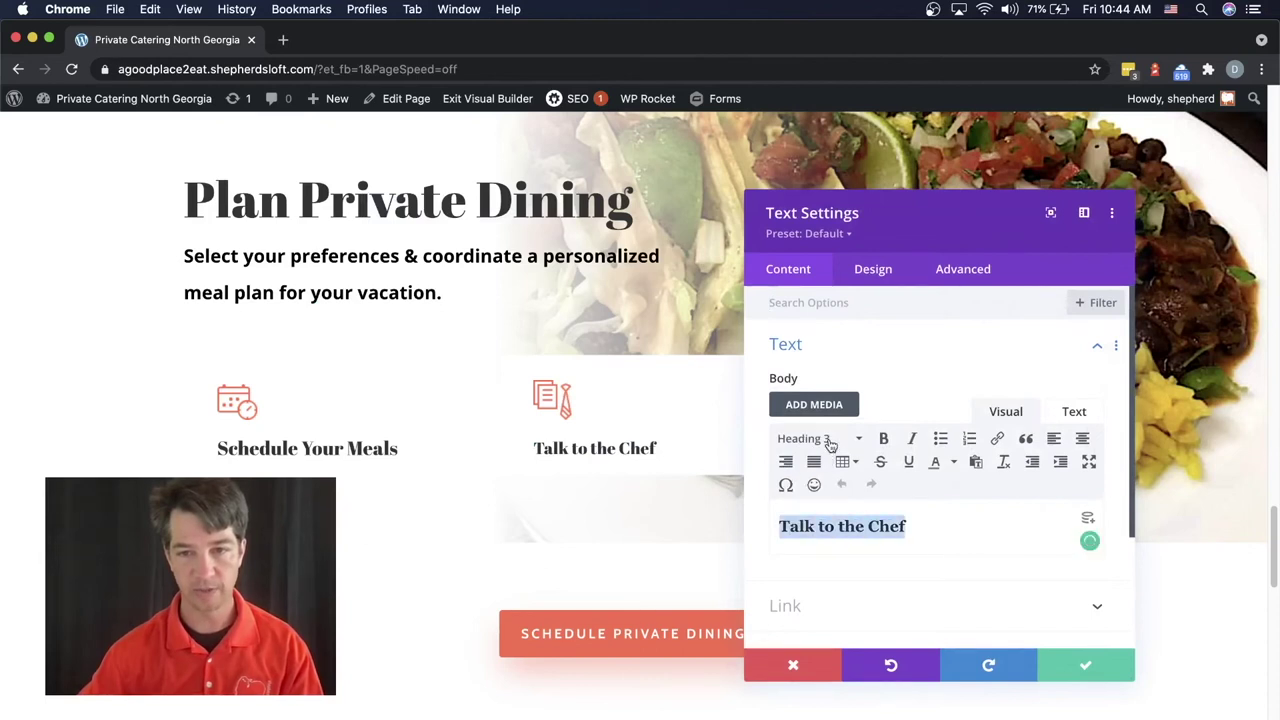
pyautogui.click(829, 442)
pyautogui.click(833, 545)
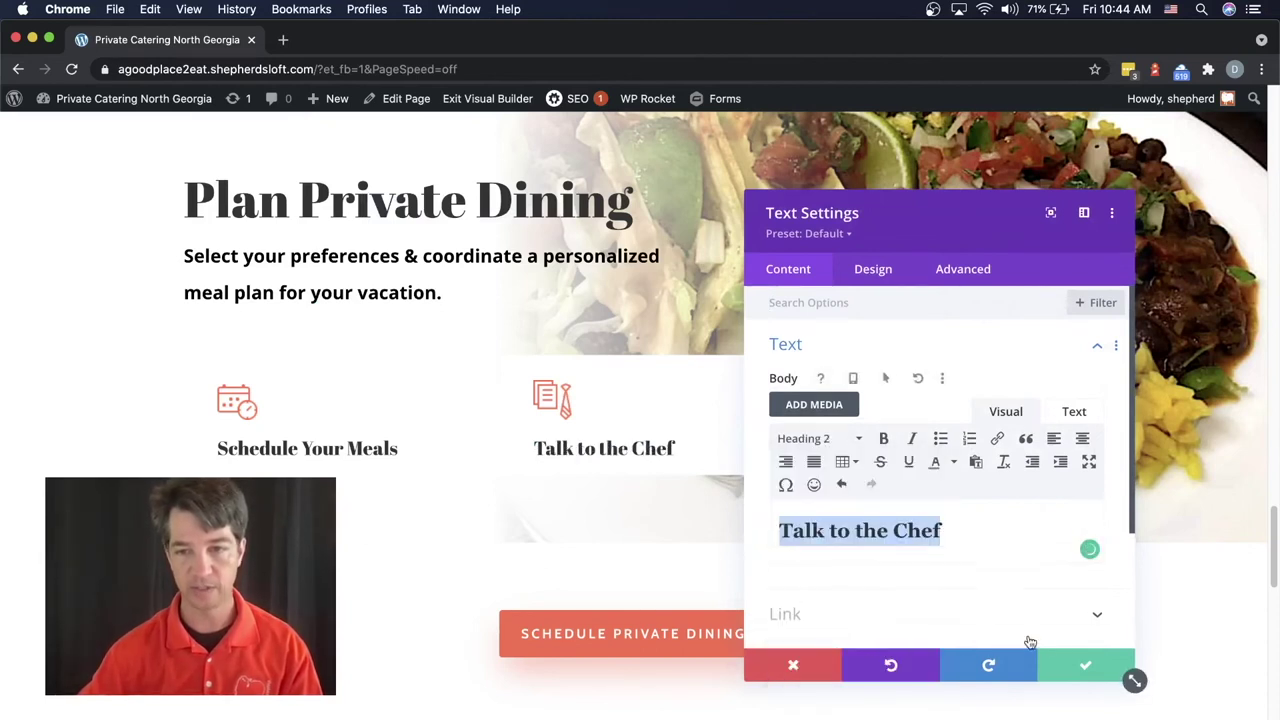
pyautogui.click(1128, 675)
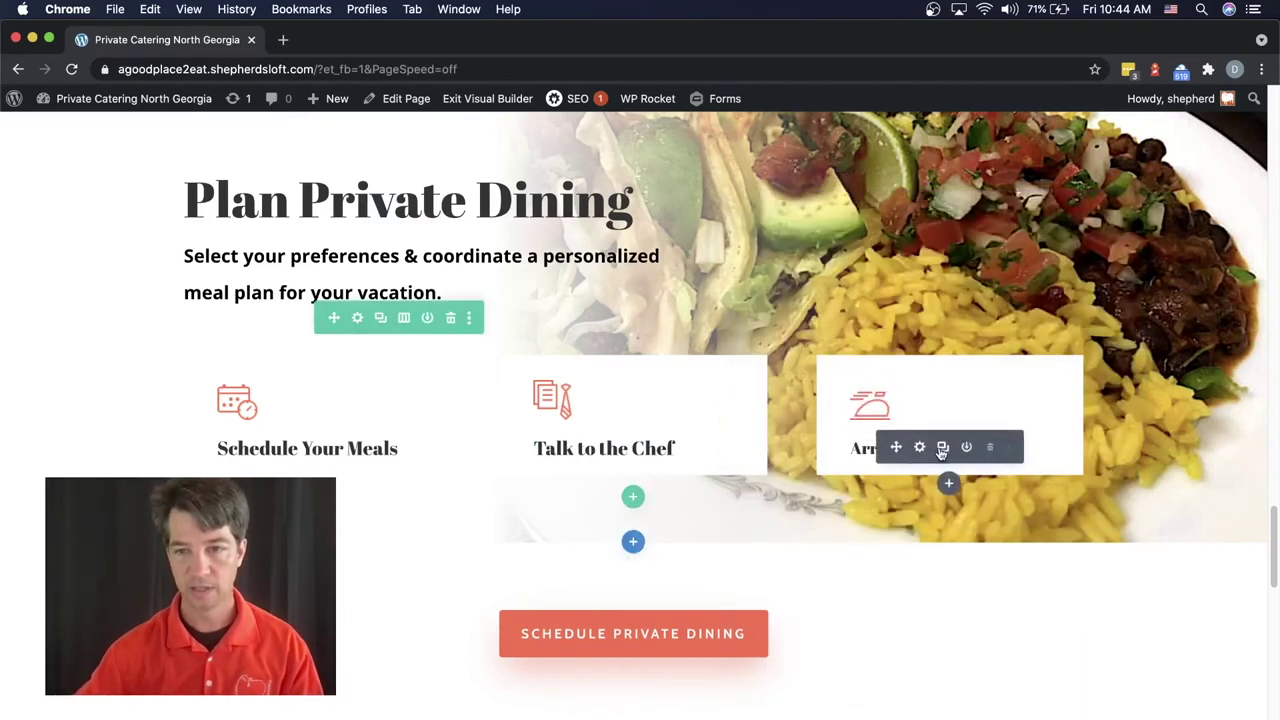
# Move the settings window clear of the "Arrange Delivery" module, change its text to Heading 2, and save it.
pyautogui.click(917, 447)
pyautogui.moveTo(957, 234); pyautogui.dragTo(260, 227)
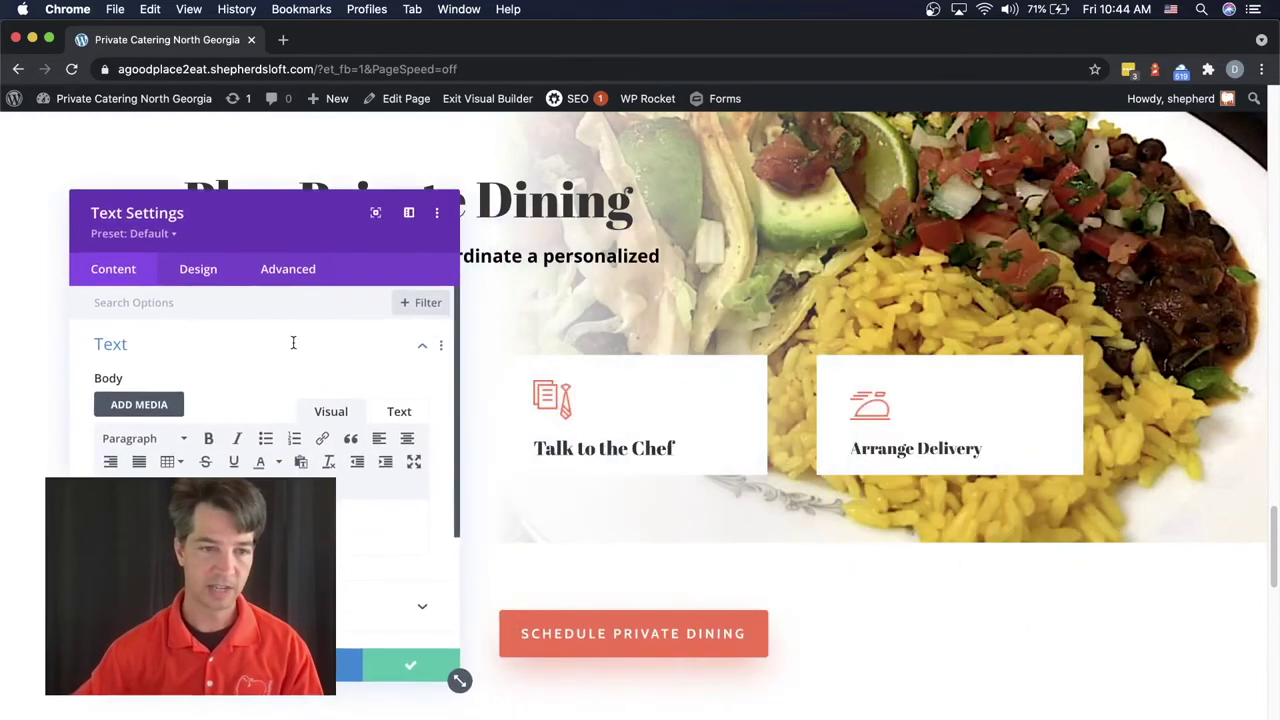
pyautogui.click(167, 443)
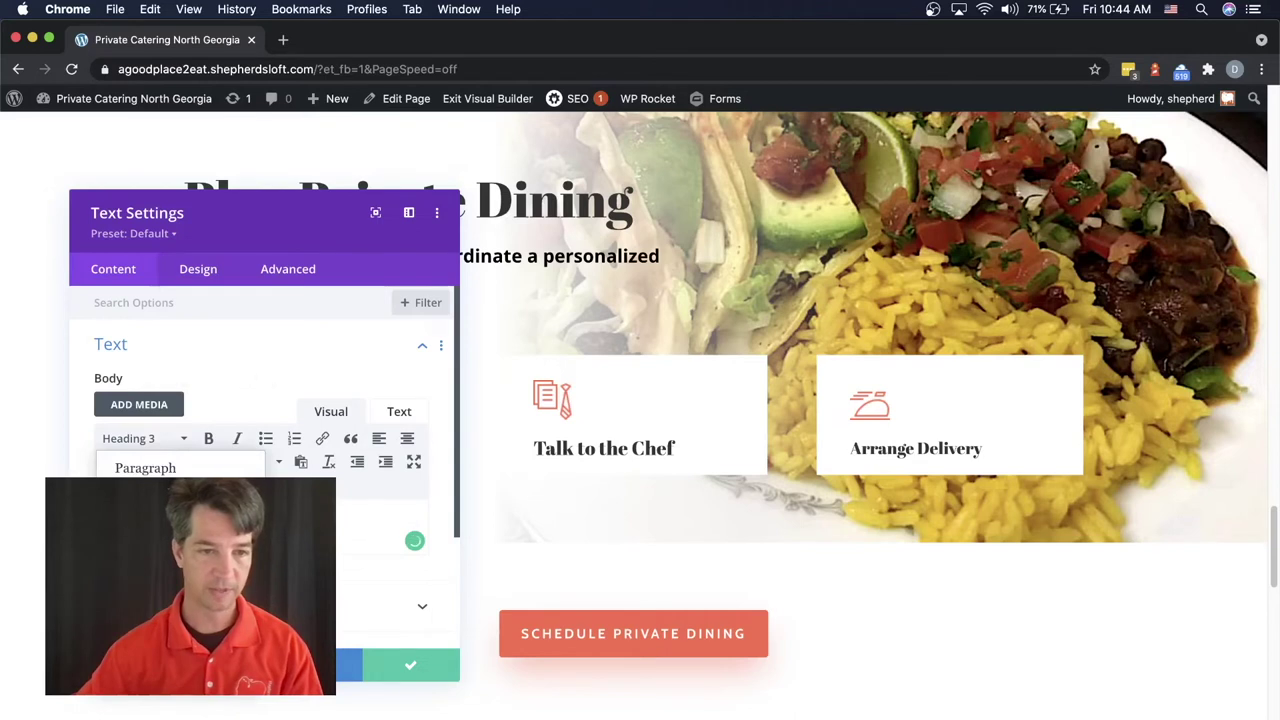
pyautogui.click(145, 490)
pyautogui.click(455, 668)
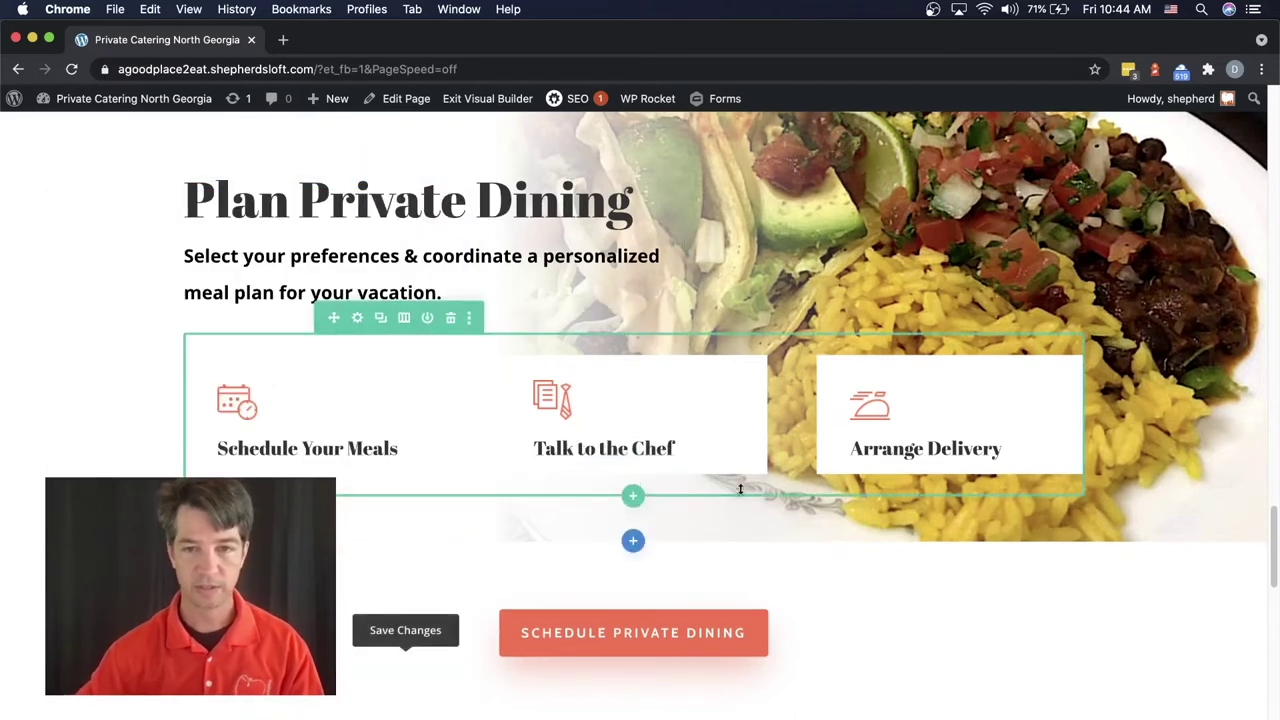
pyautogui.scroll(-3, 825, 502)
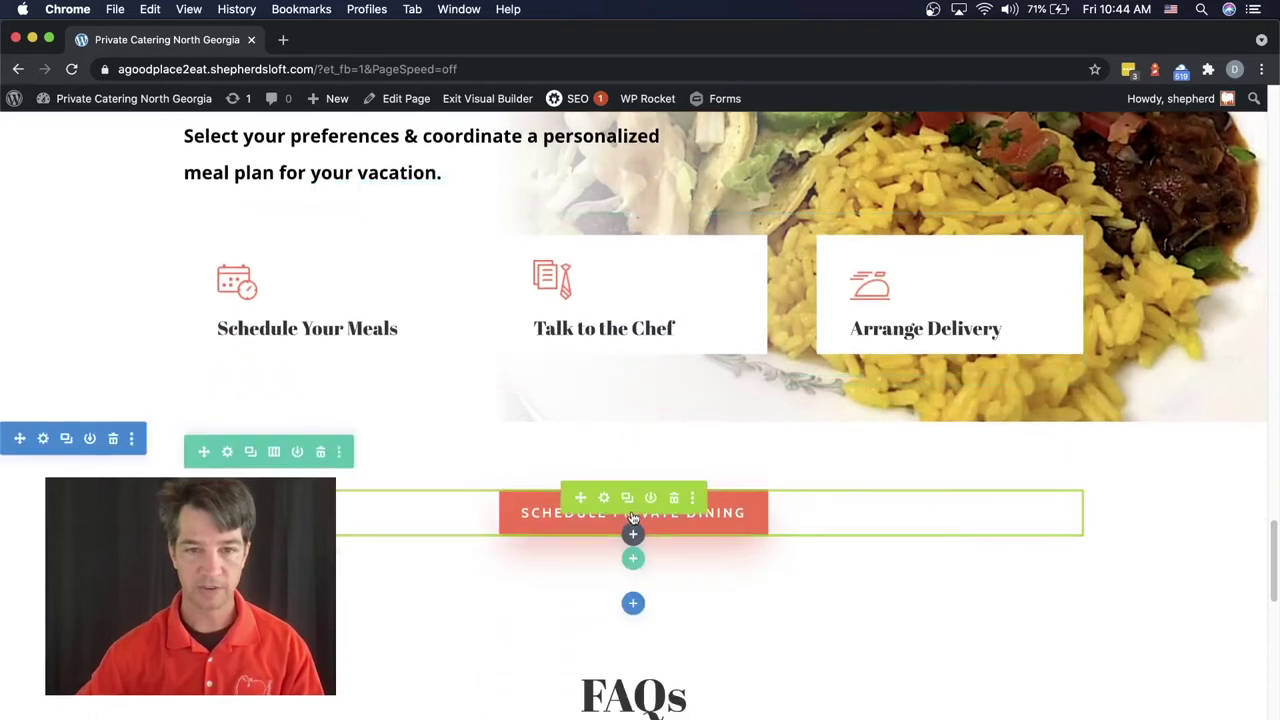
# Turn off custom styles for the "Schedule Private Dining" button above the FAQs section and save the module.
pyautogui.moveTo(606, 500); pyautogui.dragTo(611, 491)
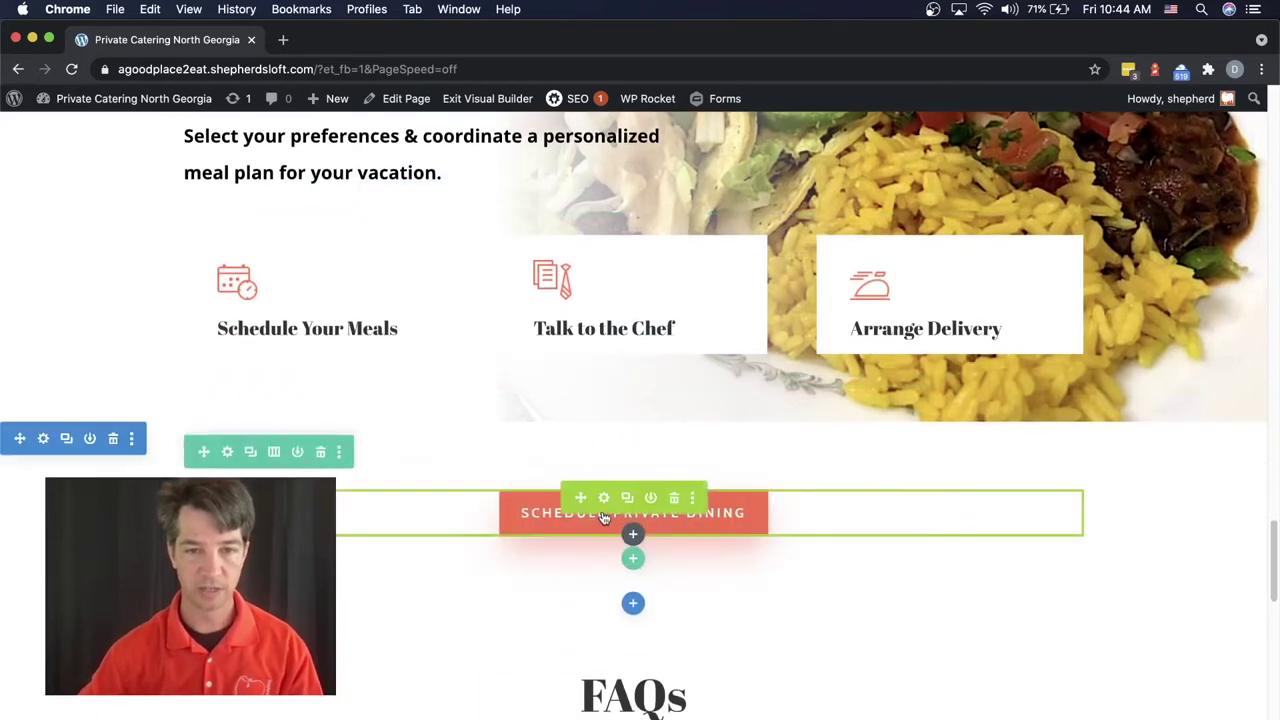
pyautogui.click(605, 499)
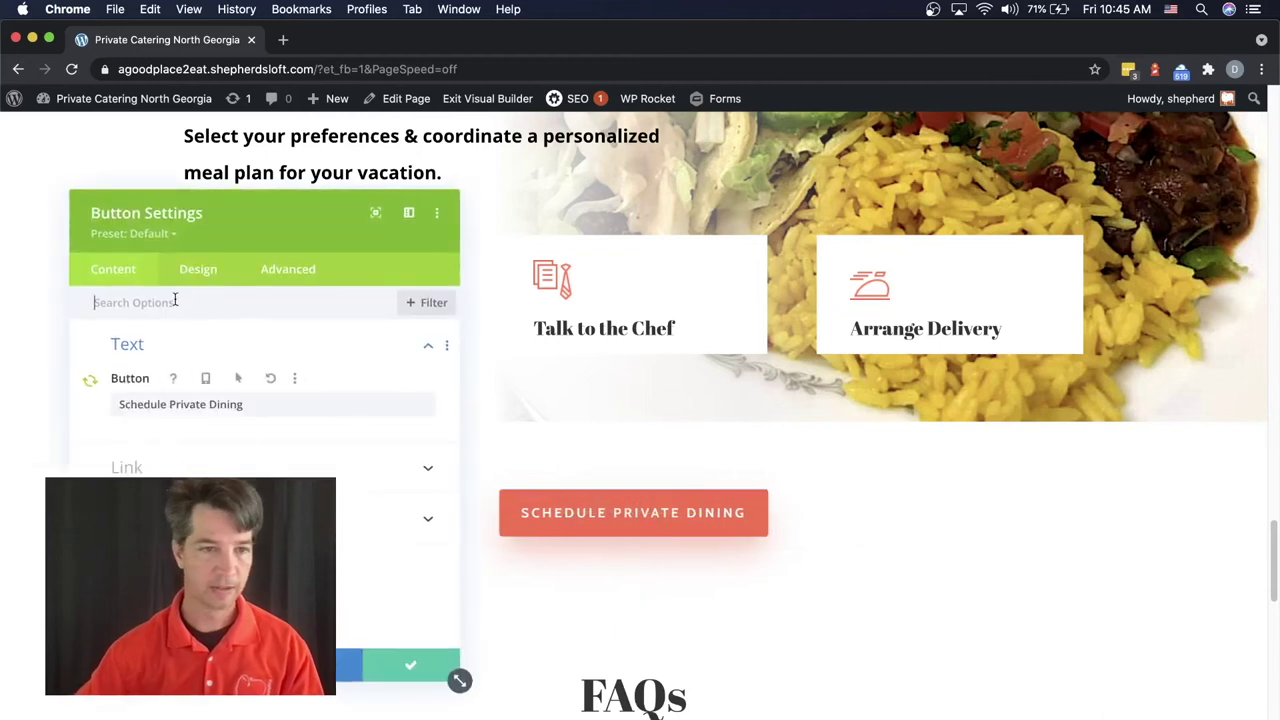
pyautogui.click(197, 272)
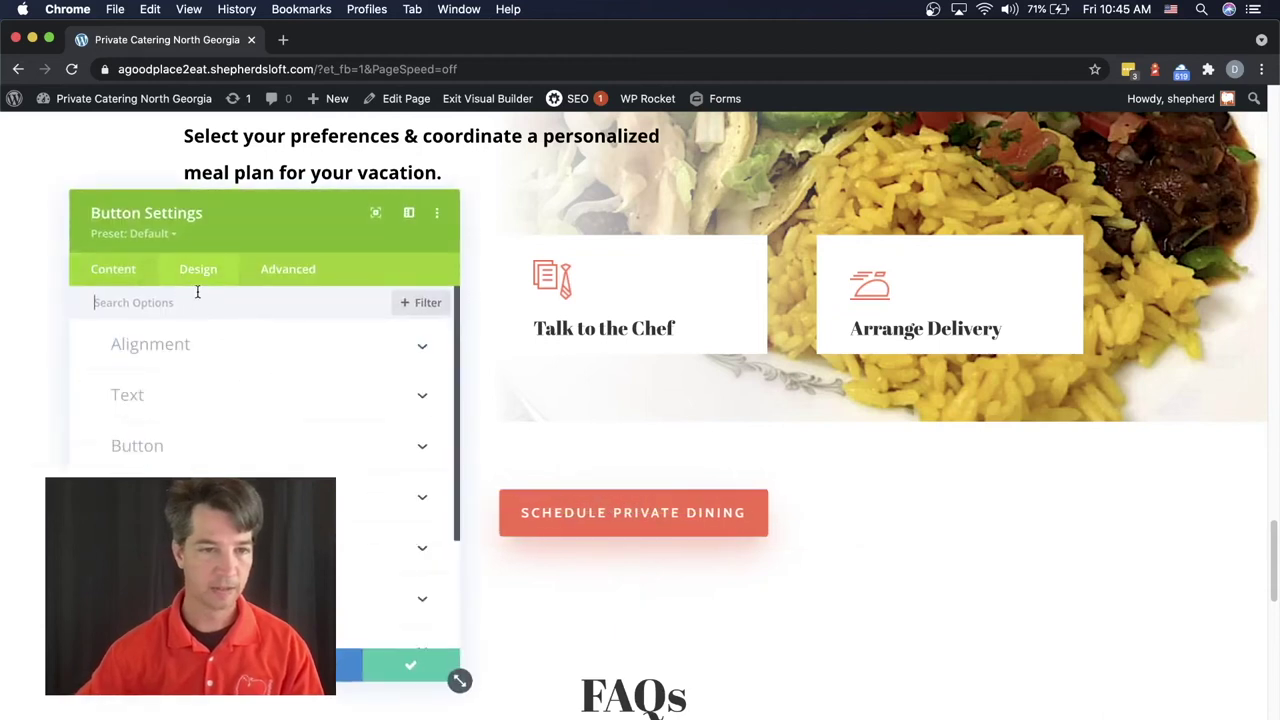
pyautogui.click(150, 446)
pyautogui.click(144, 372)
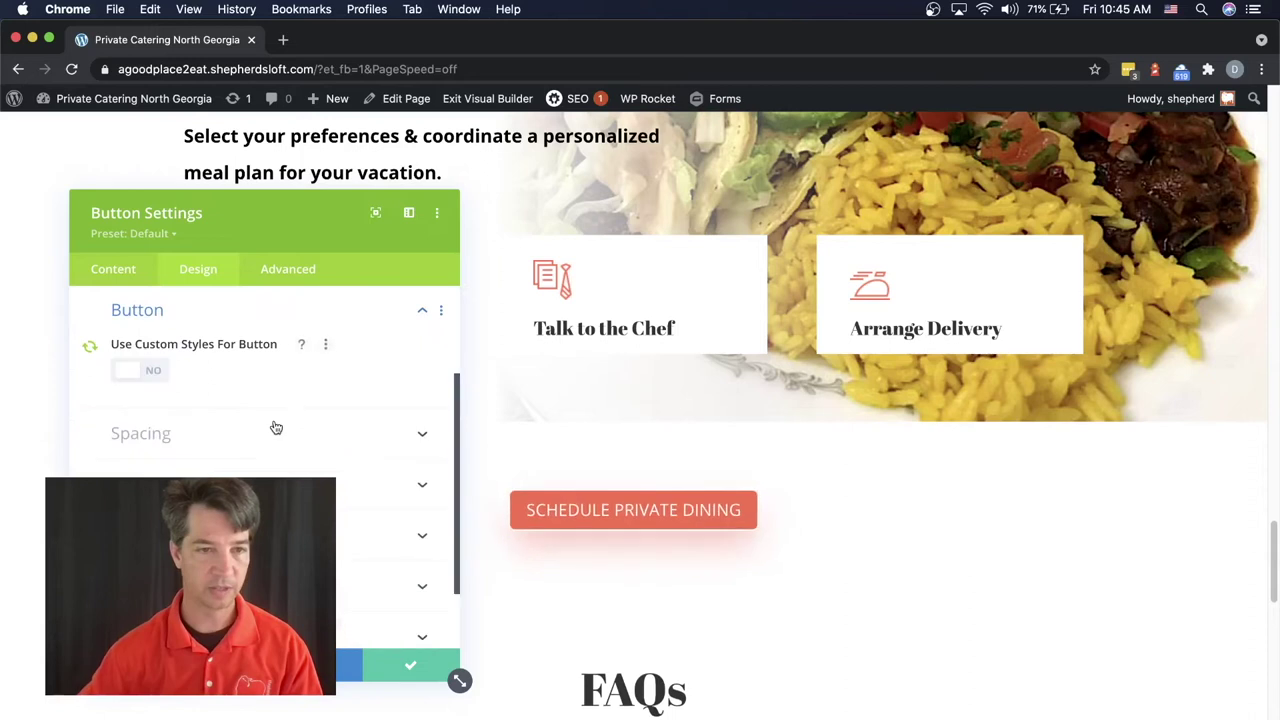
pyautogui.click(410, 665)
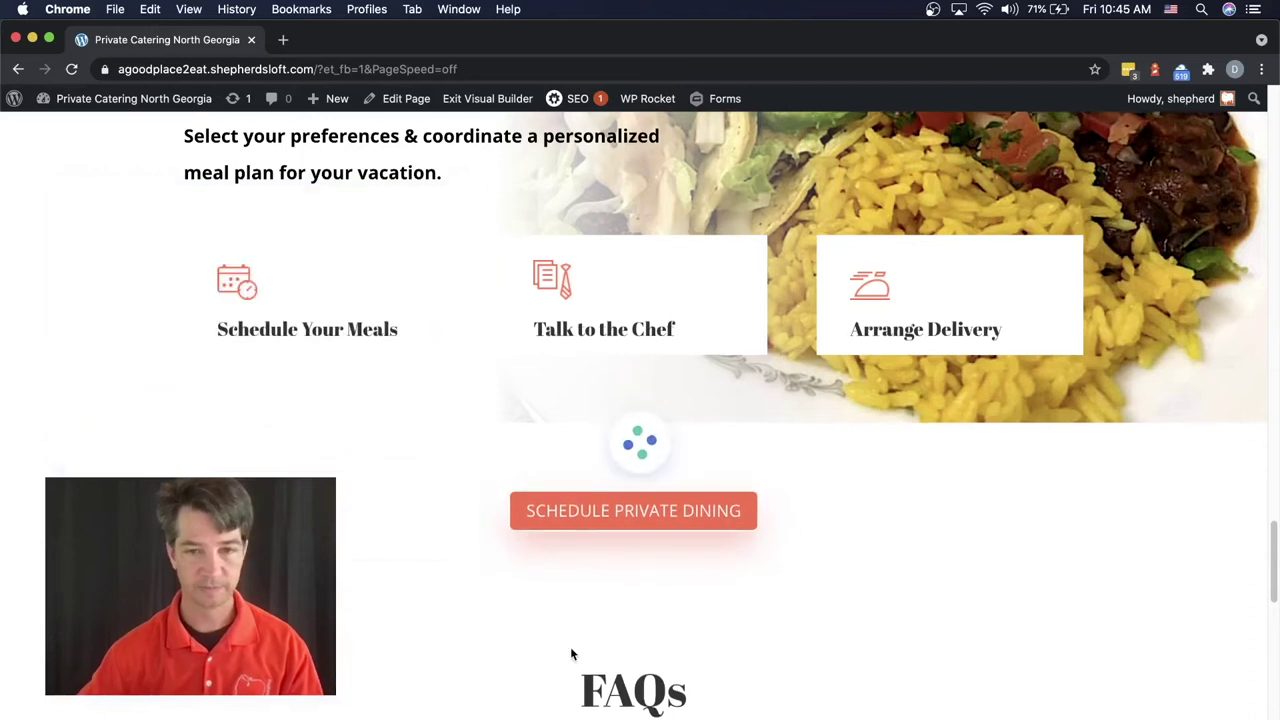
# Set the Heading 2 font to Default for the "FAQs" text module and save it.
pyautogui.scroll(-5, 536, 650)
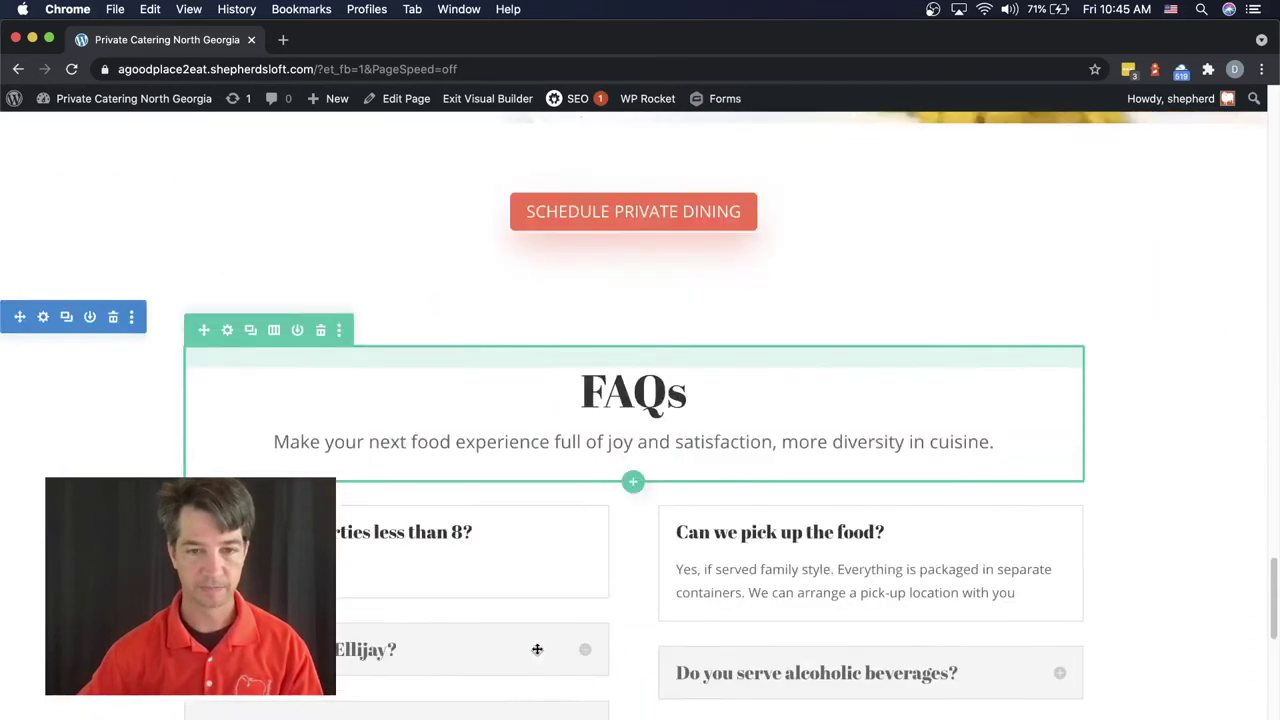
pyautogui.scroll(1, 620, 280)
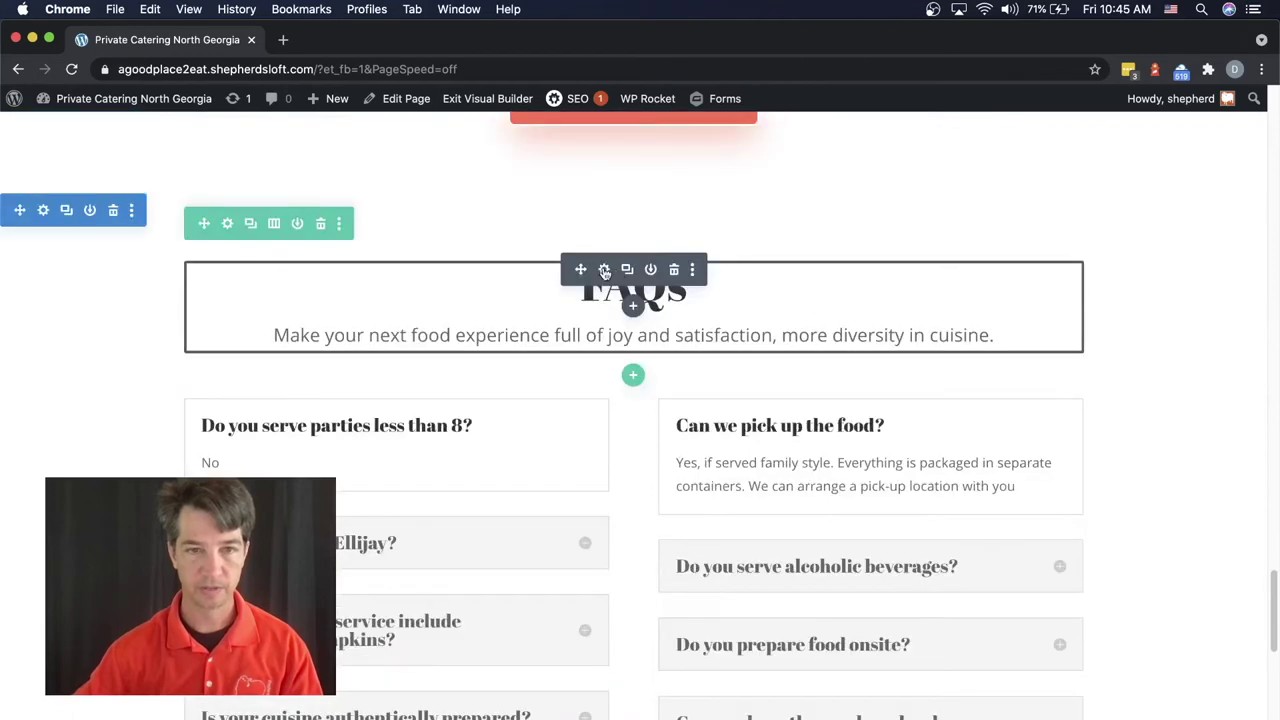
pyautogui.click(604, 270)
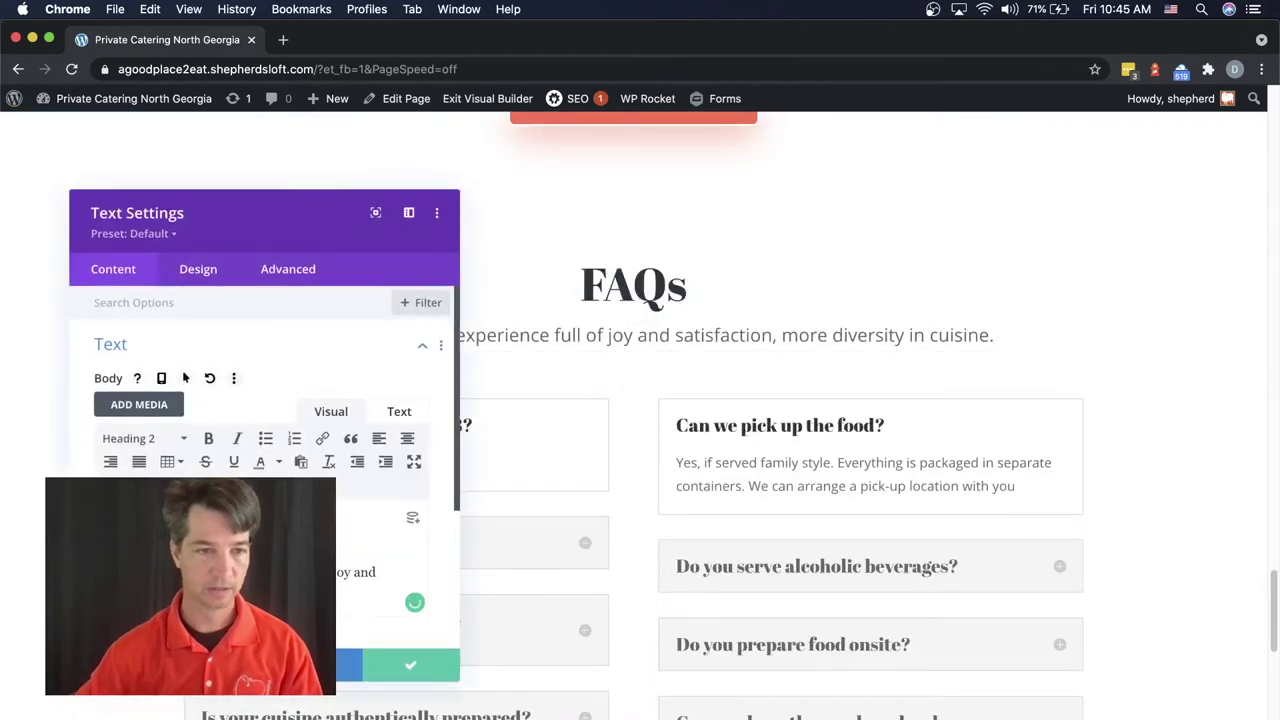
pyautogui.click(155, 442)
pyautogui.click(155, 442)
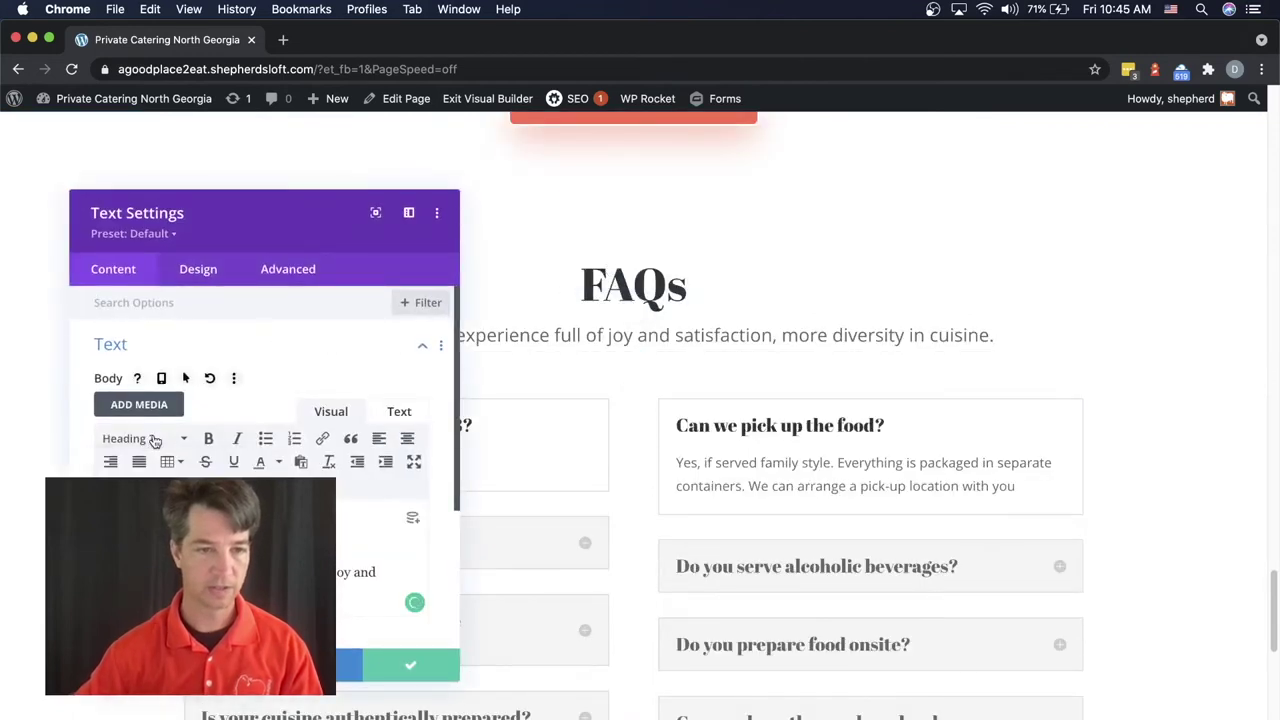
pyautogui.click(192, 272)
pyautogui.click(122, 400)
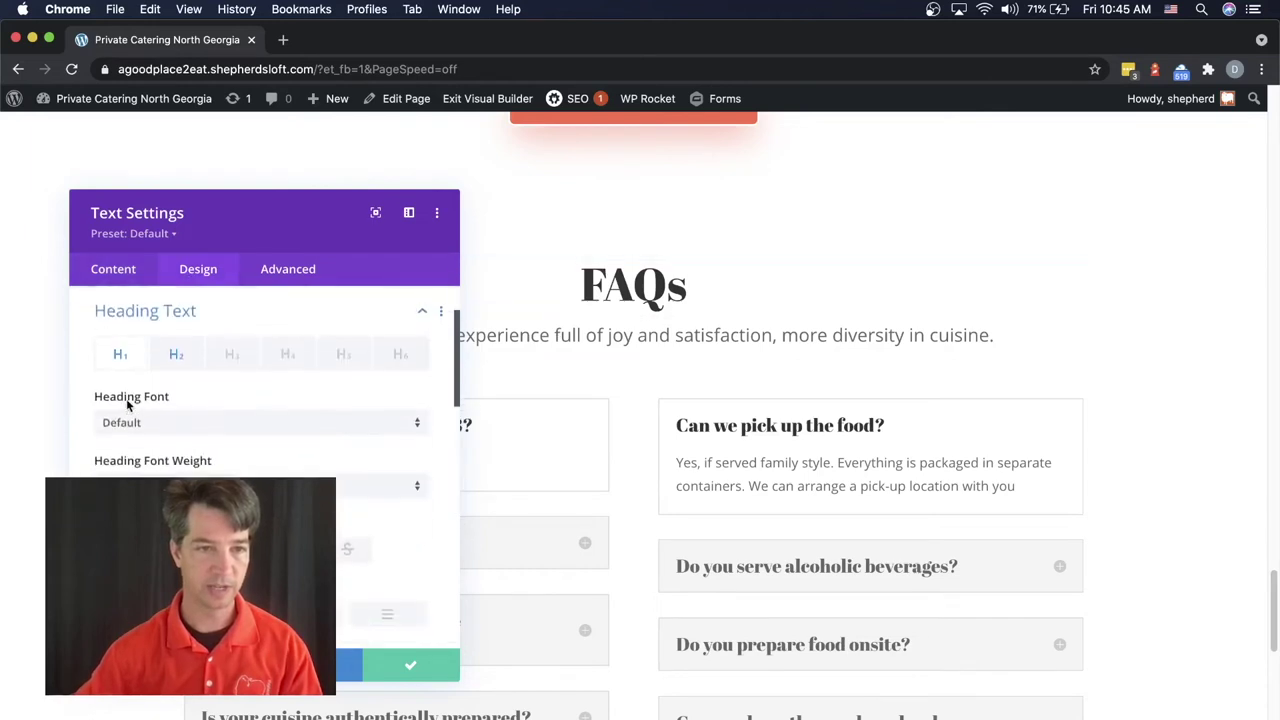
pyautogui.click(176, 353)
pyautogui.click(137, 421)
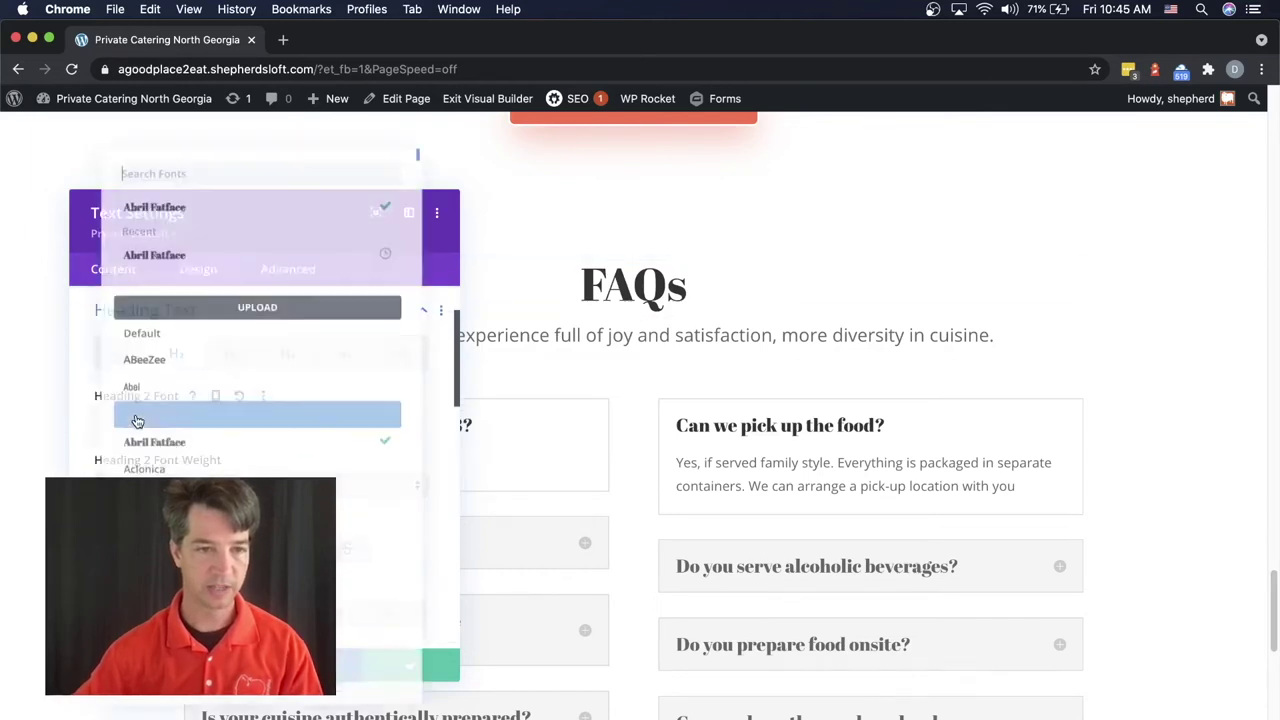
pyautogui.click(155, 333)
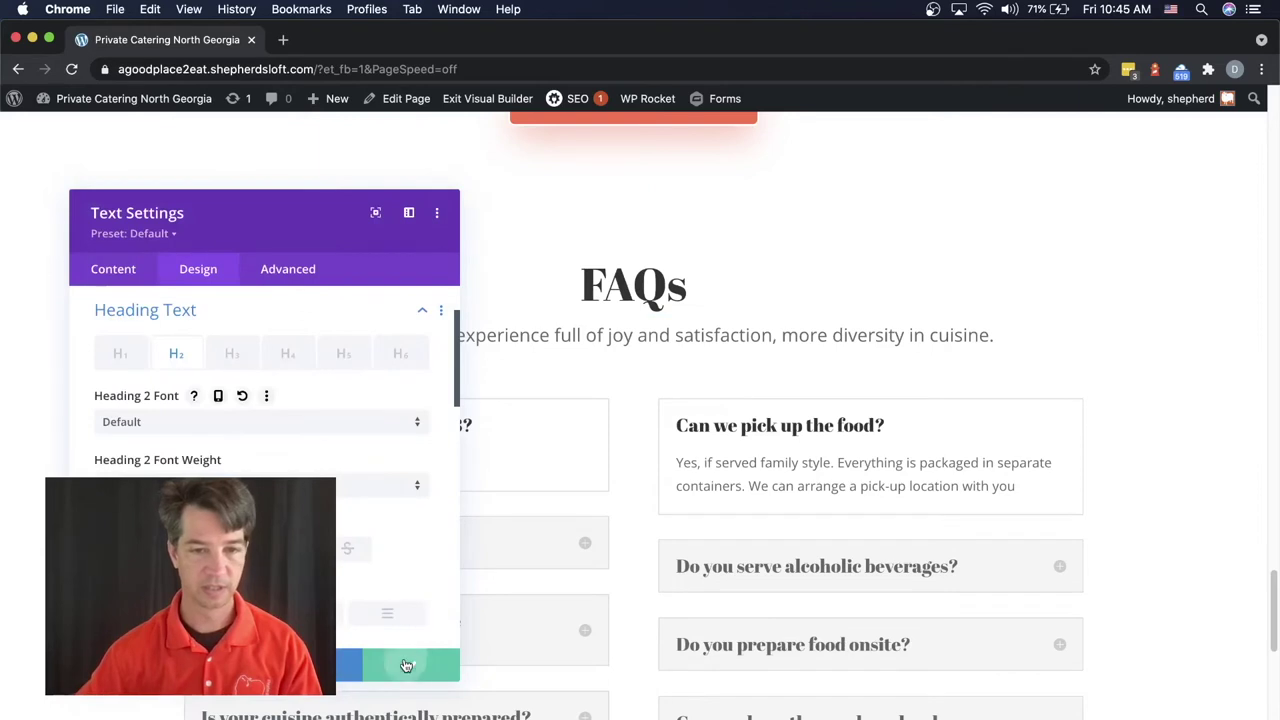
pyautogui.click(410, 664)
# Check the title heading level and title font of the "Do you serve parties less than 8?" accordion, and save the module.
pyautogui.click(366, 443)
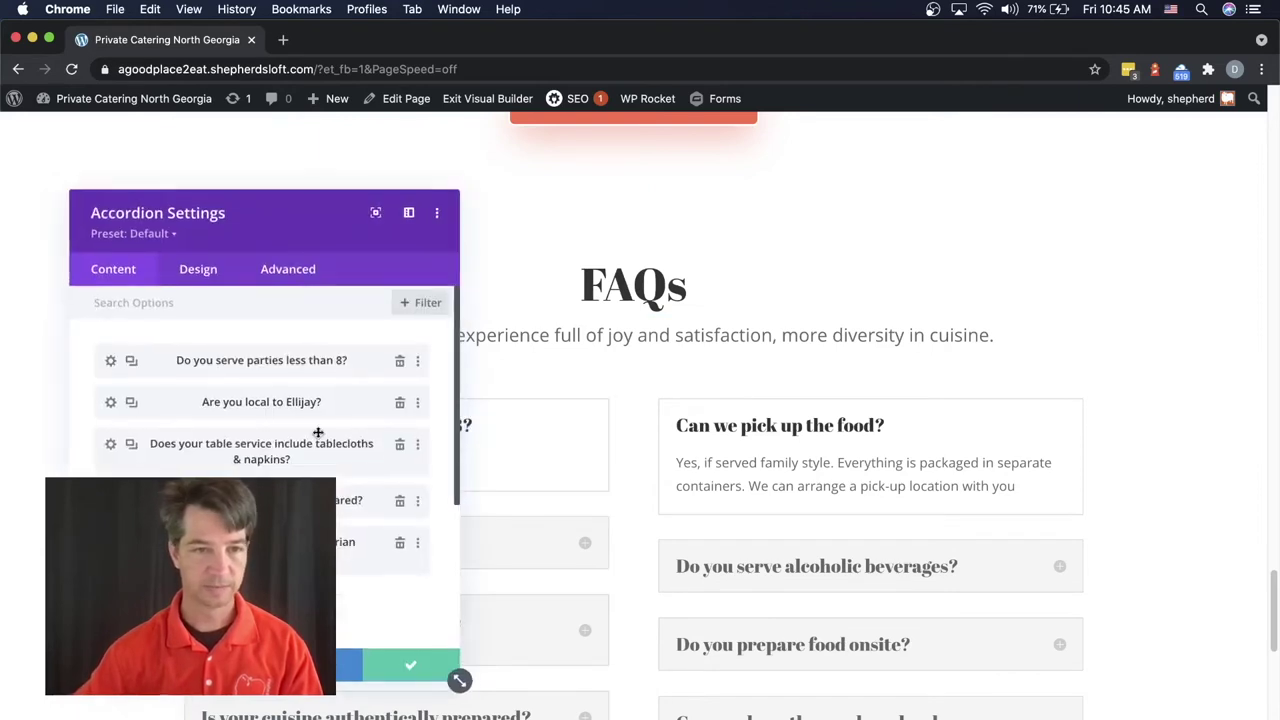
pyautogui.click(200, 270)
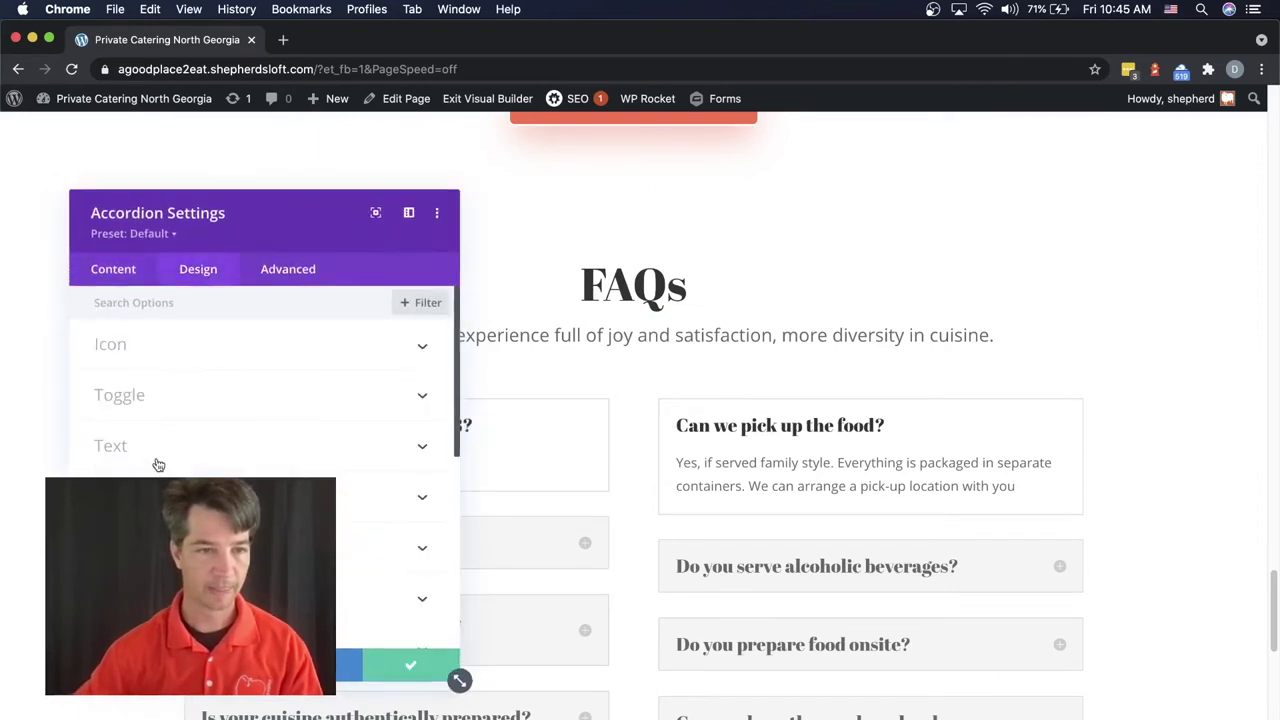
pyautogui.moveTo(266, 219); pyautogui.dragTo(911, 186)
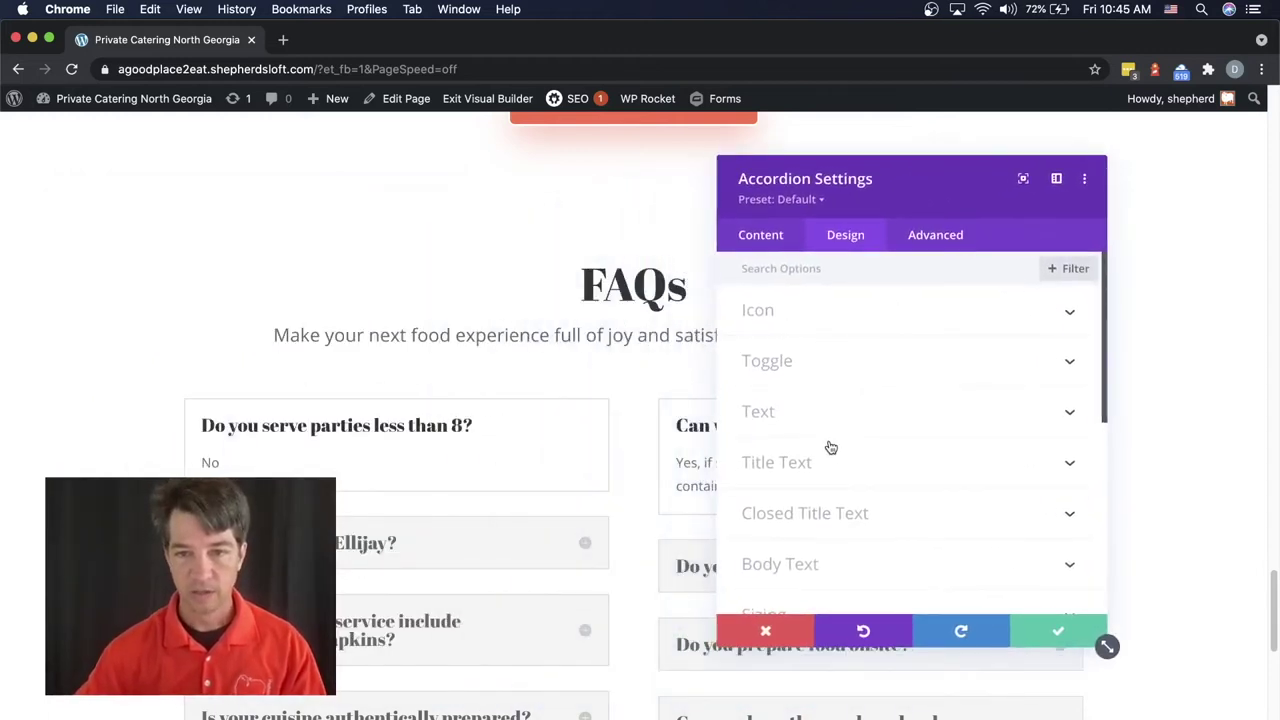
pyautogui.scroll(-1, 833, 425)
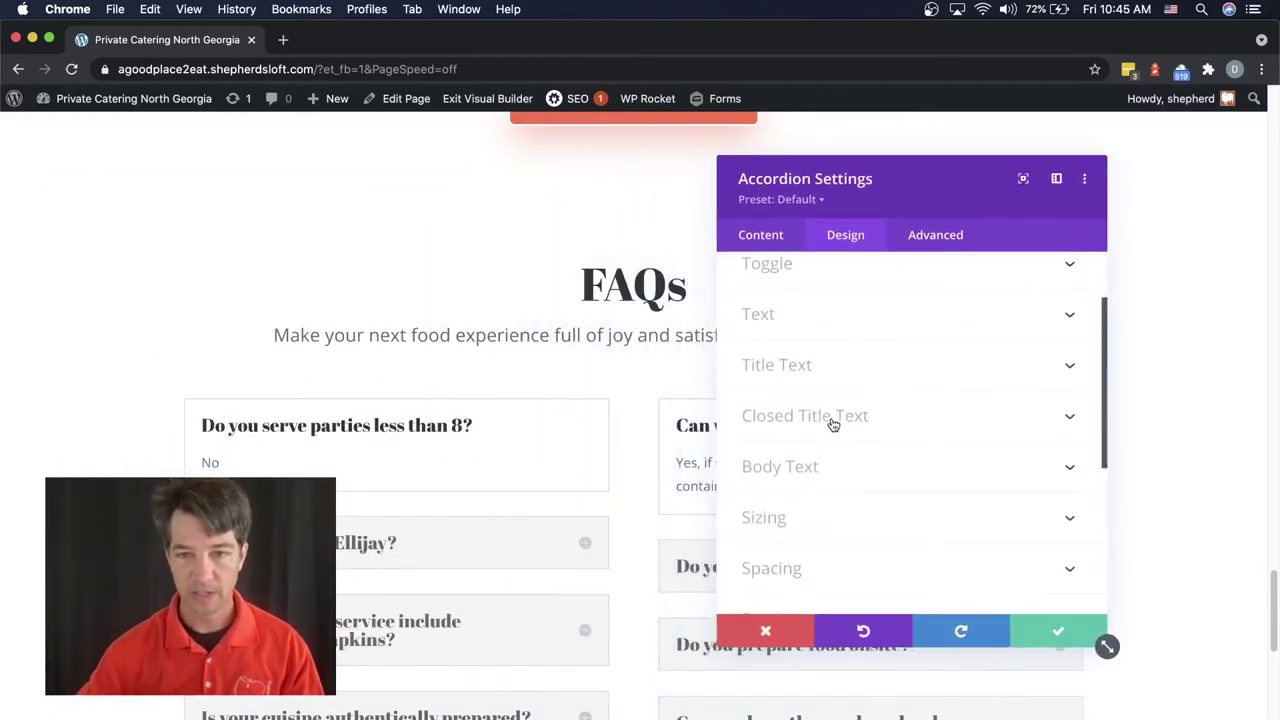
pyautogui.click(789, 366)
pyautogui.scroll(-3, 874, 412)
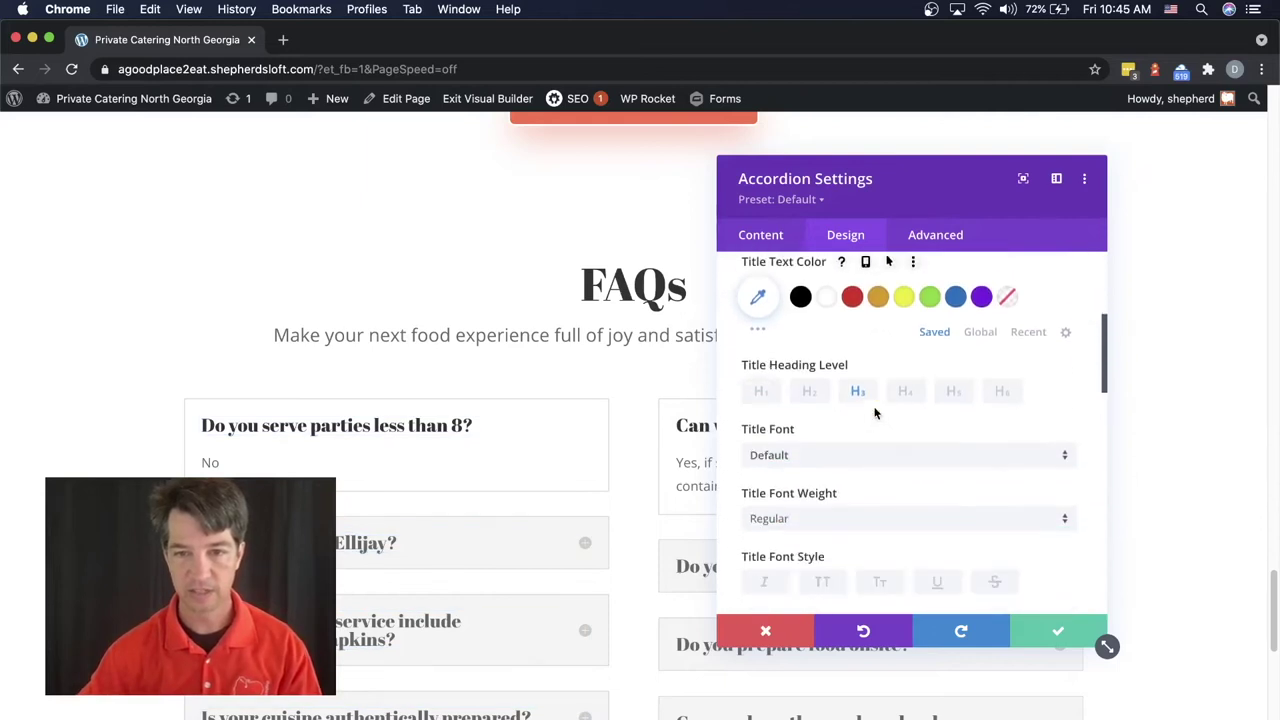
pyautogui.click(861, 397)
pyautogui.scroll(-1, 871, 428)
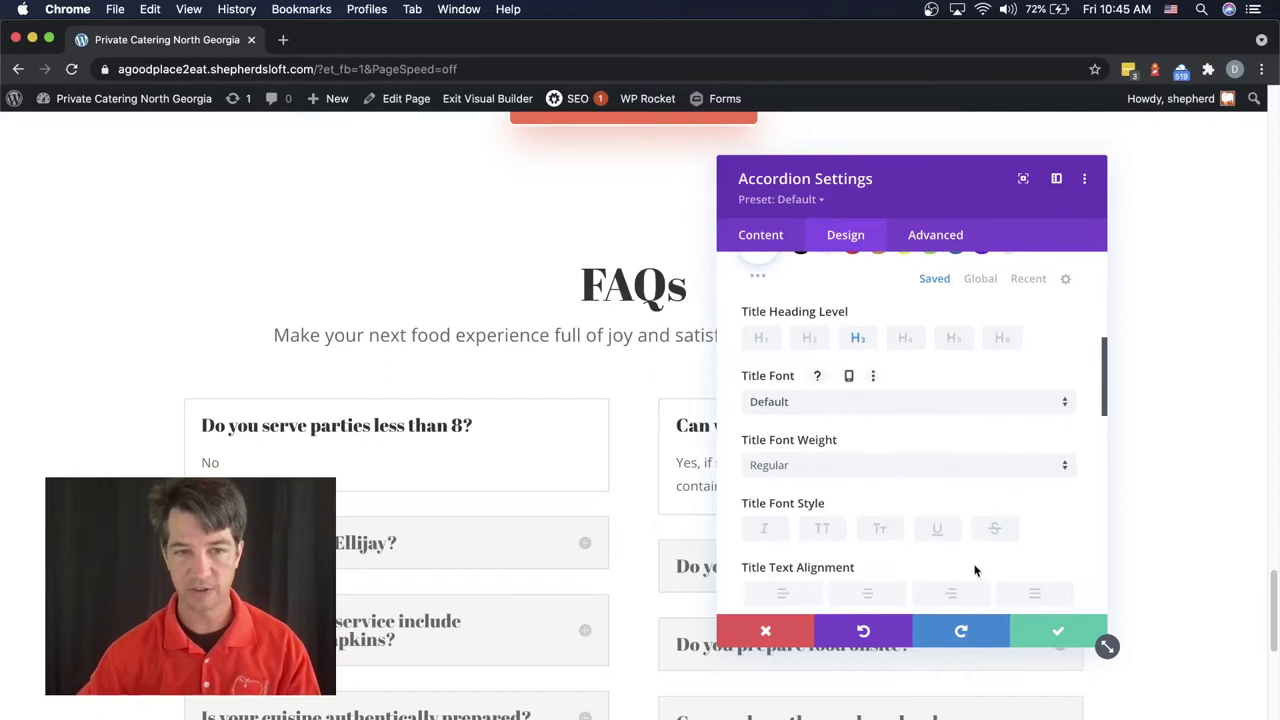
pyautogui.click(1055, 630)
# Set the Heading 2 font to Default for the "Request your vacation meals today!" text module and save it.
pyautogui.scroll(-10, 923, 557)
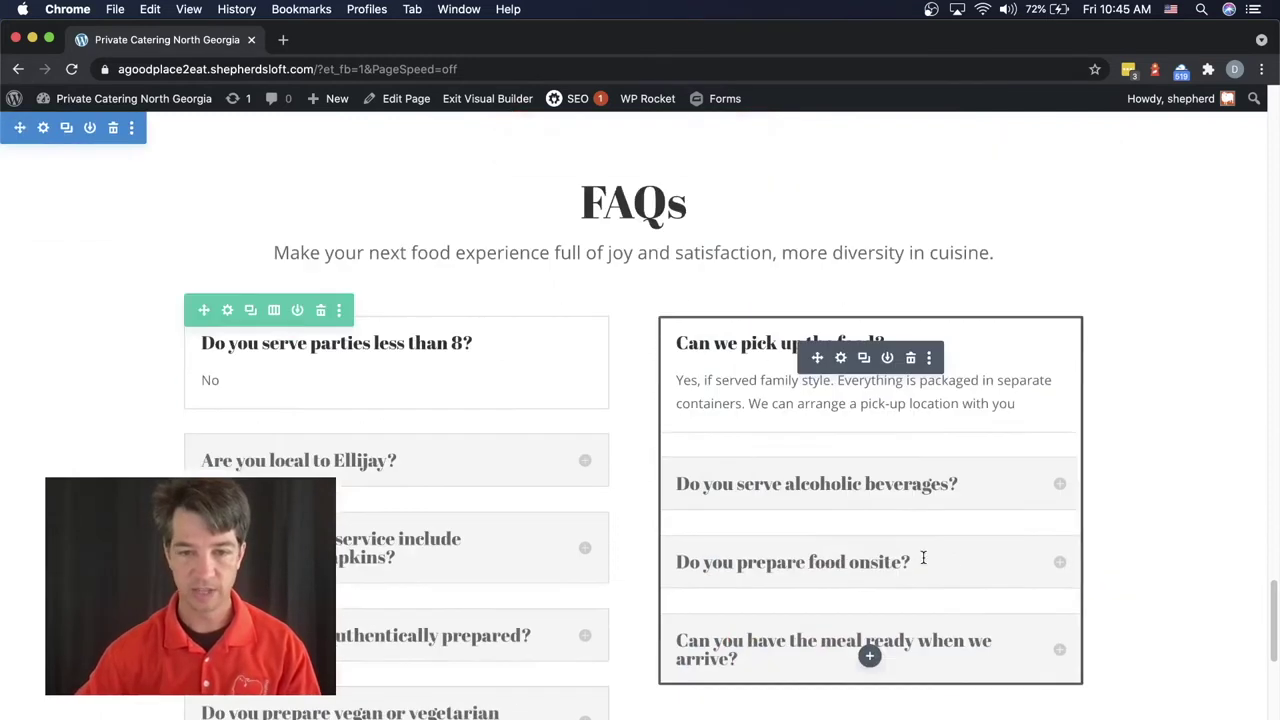
pyautogui.scroll(-1, 923, 557)
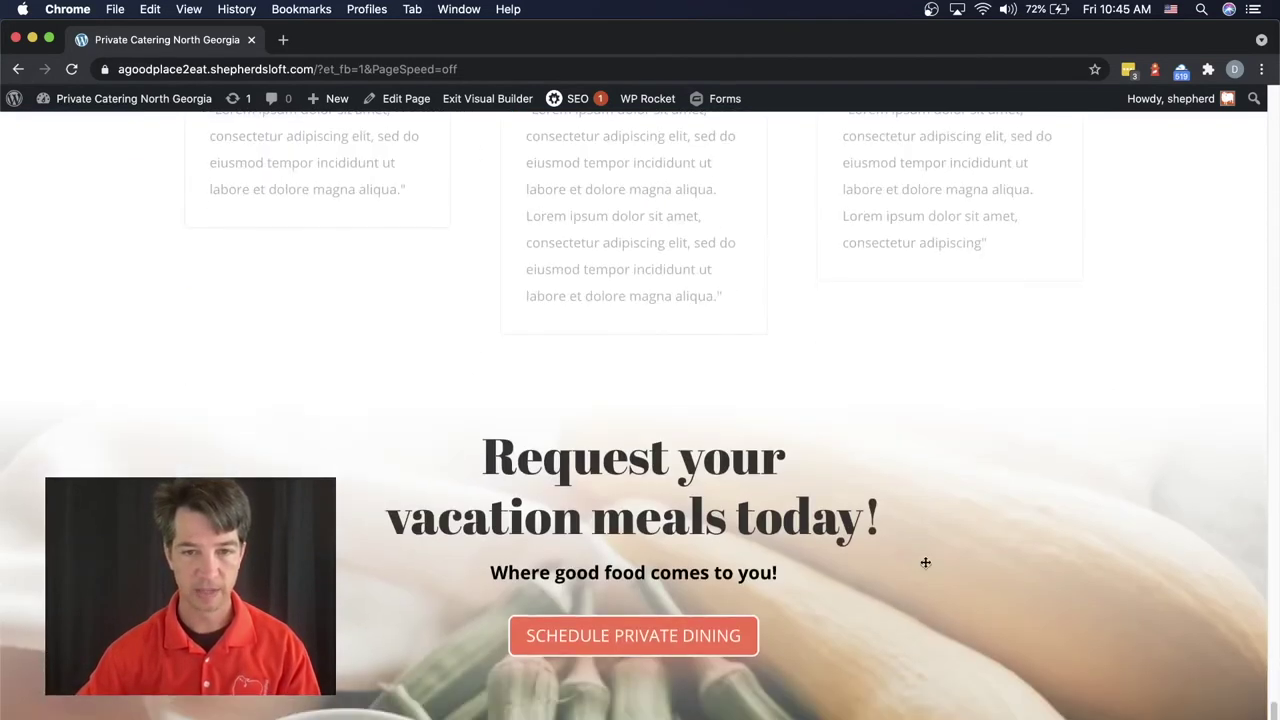
pyautogui.click(606, 466)
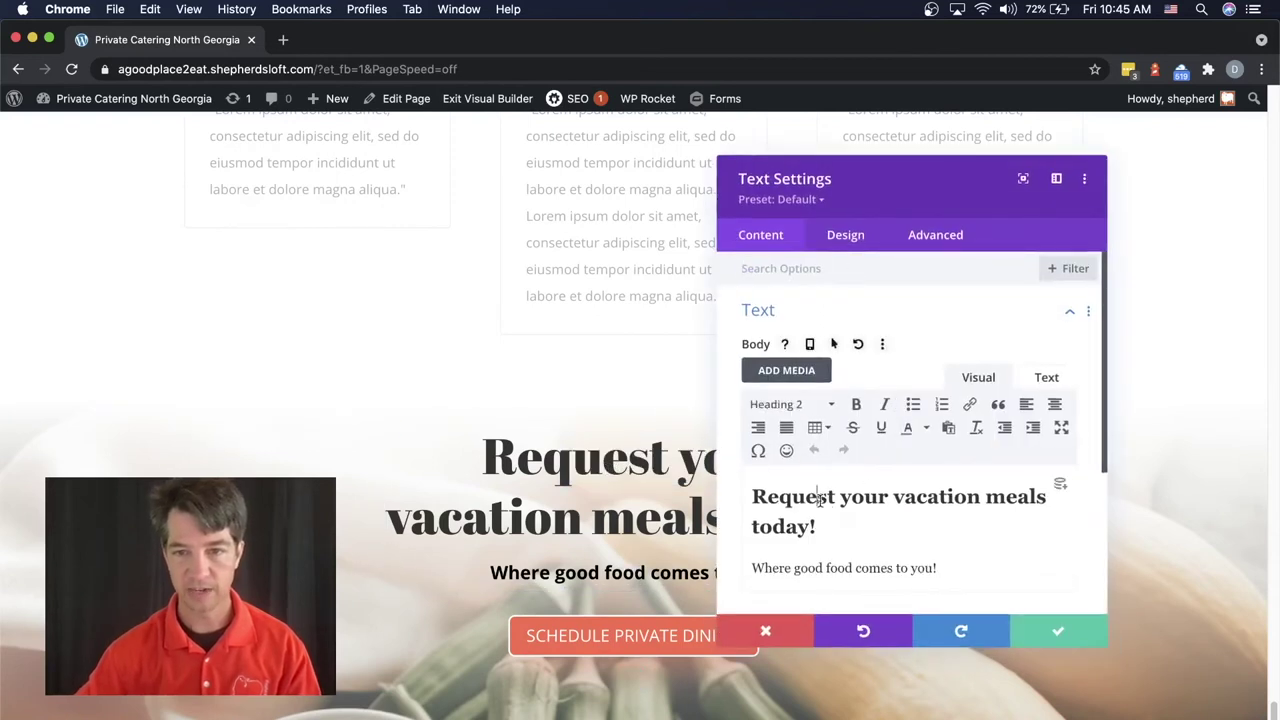
pyautogui.tripleClick(871, 490)
pyautogui.click(846, 237)
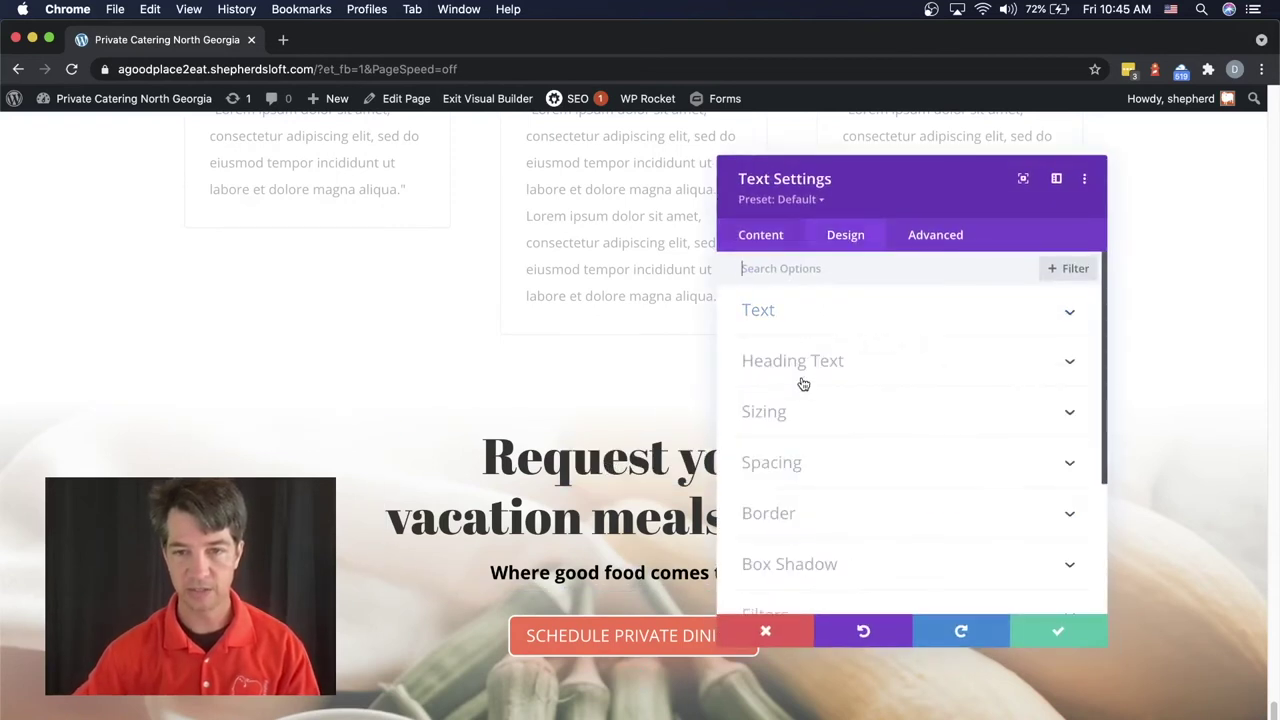
pyautogui.click(800, 365)
pyautogui.click(823, 319)
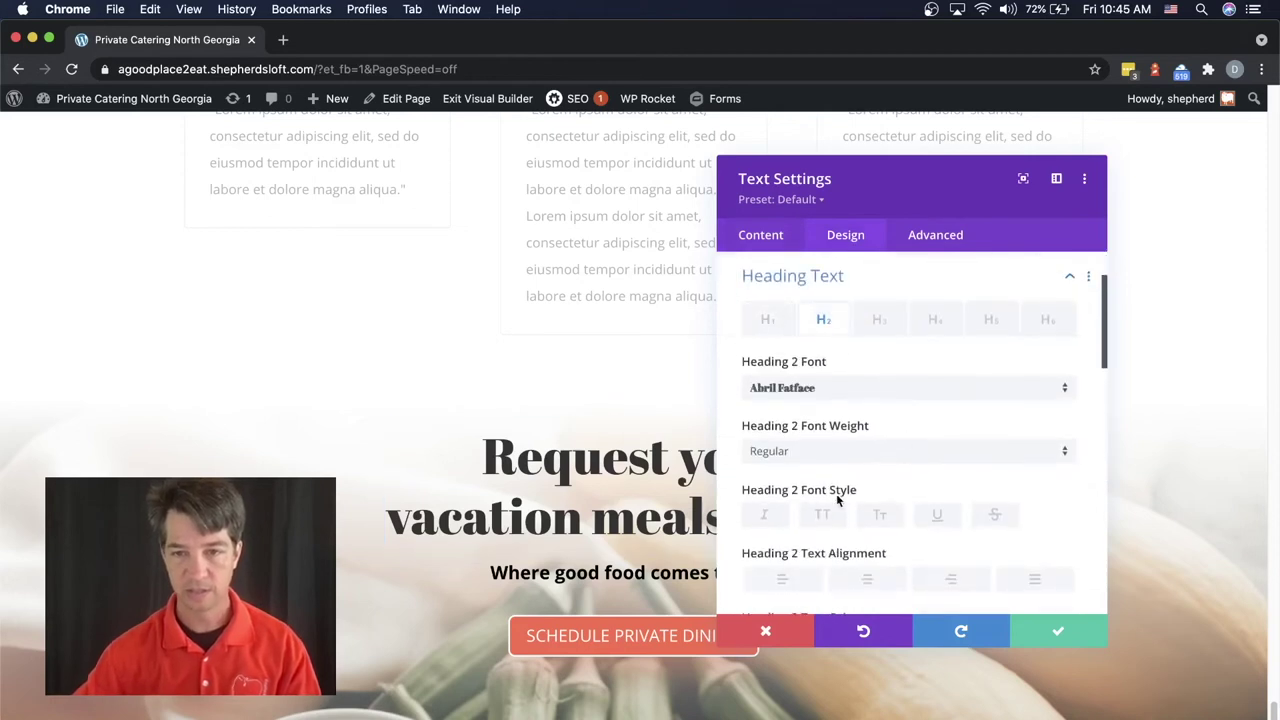
pyautogui.click(791, 387)
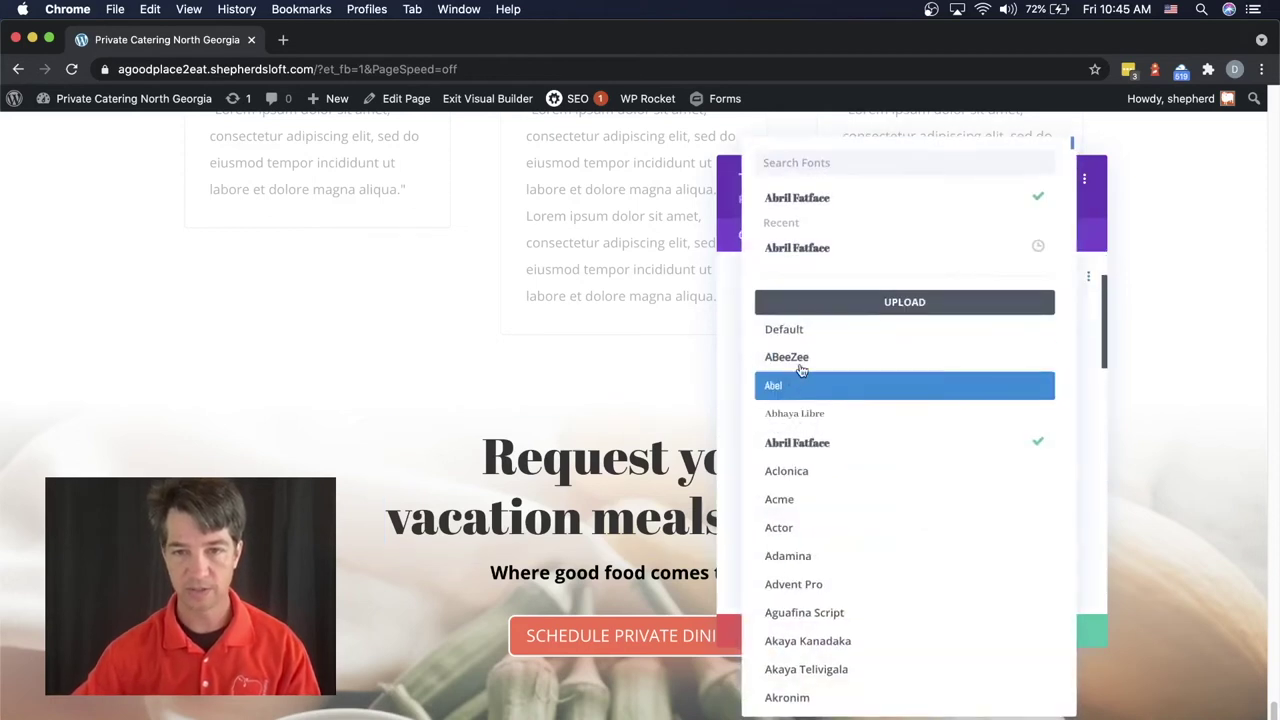
pyautogui.click(805, 330)
pyautogui.click(1076, 635)
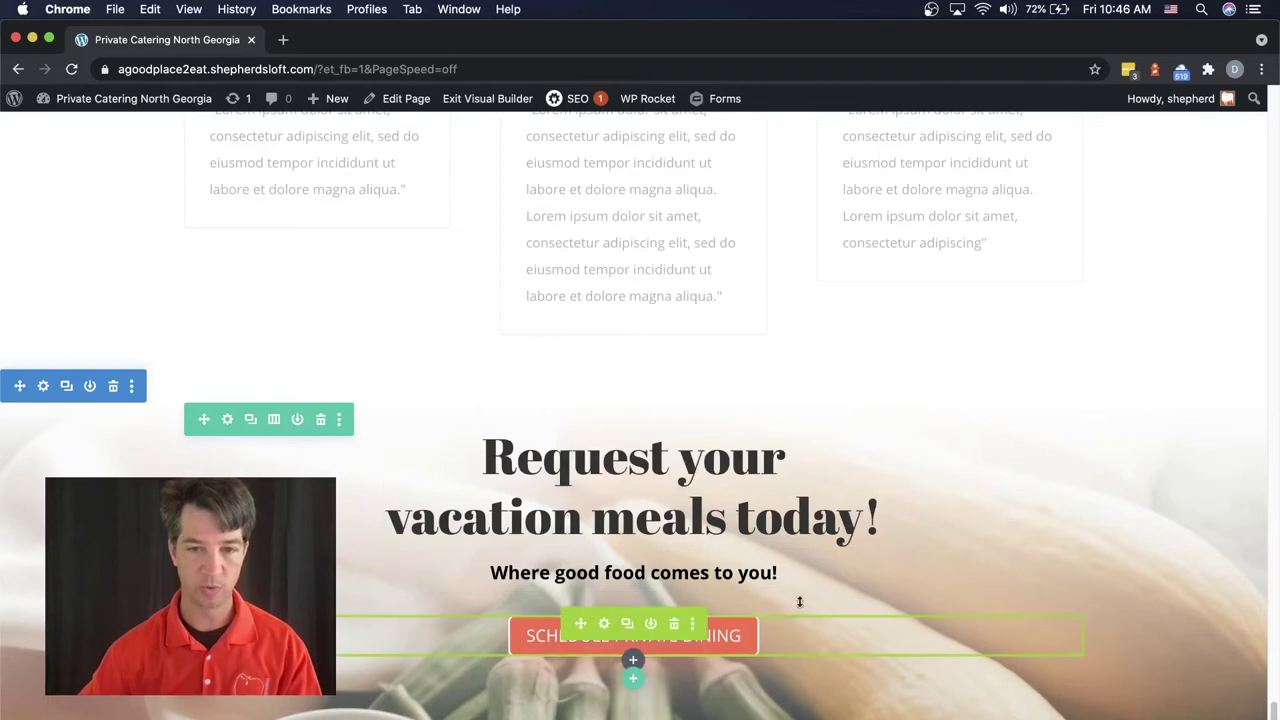
# Set the site-wide button border width to 0 in the Theme Customizer's Buttons Style settings.
pyautogui.scroll(20, 838, 556)
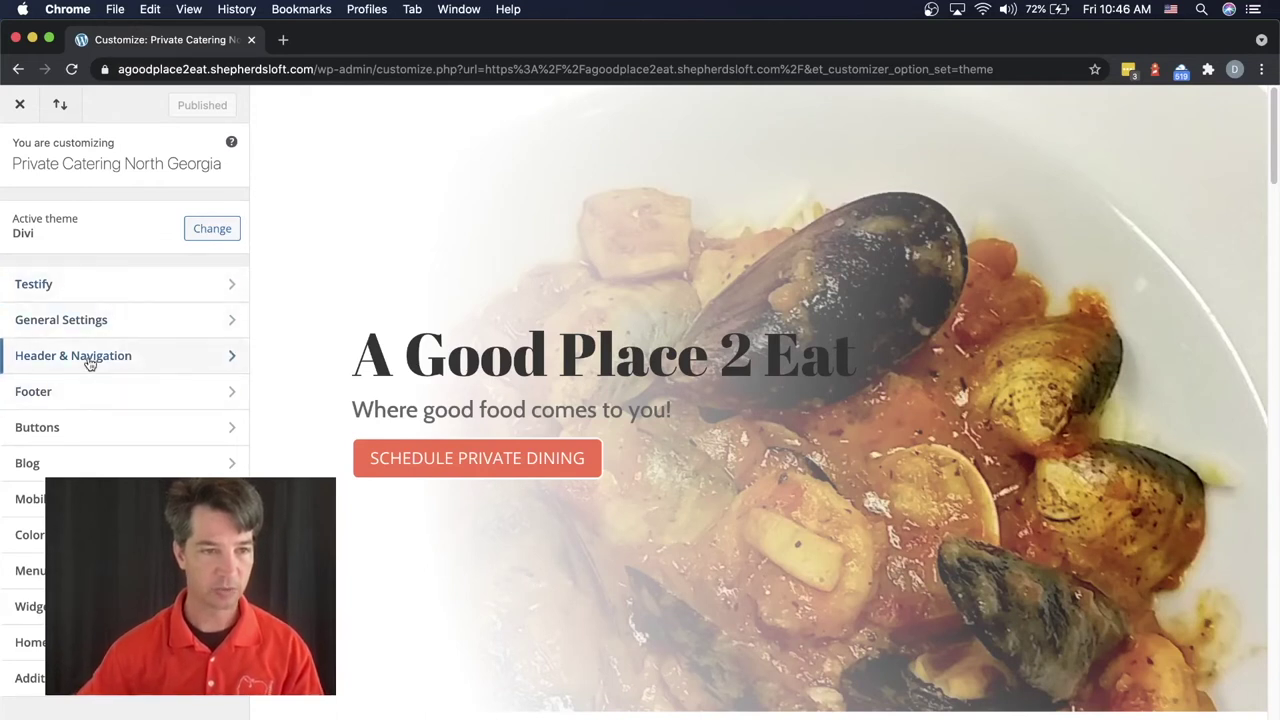
pyautogui.click(37, 433)
pyautogui.click(81, 216)
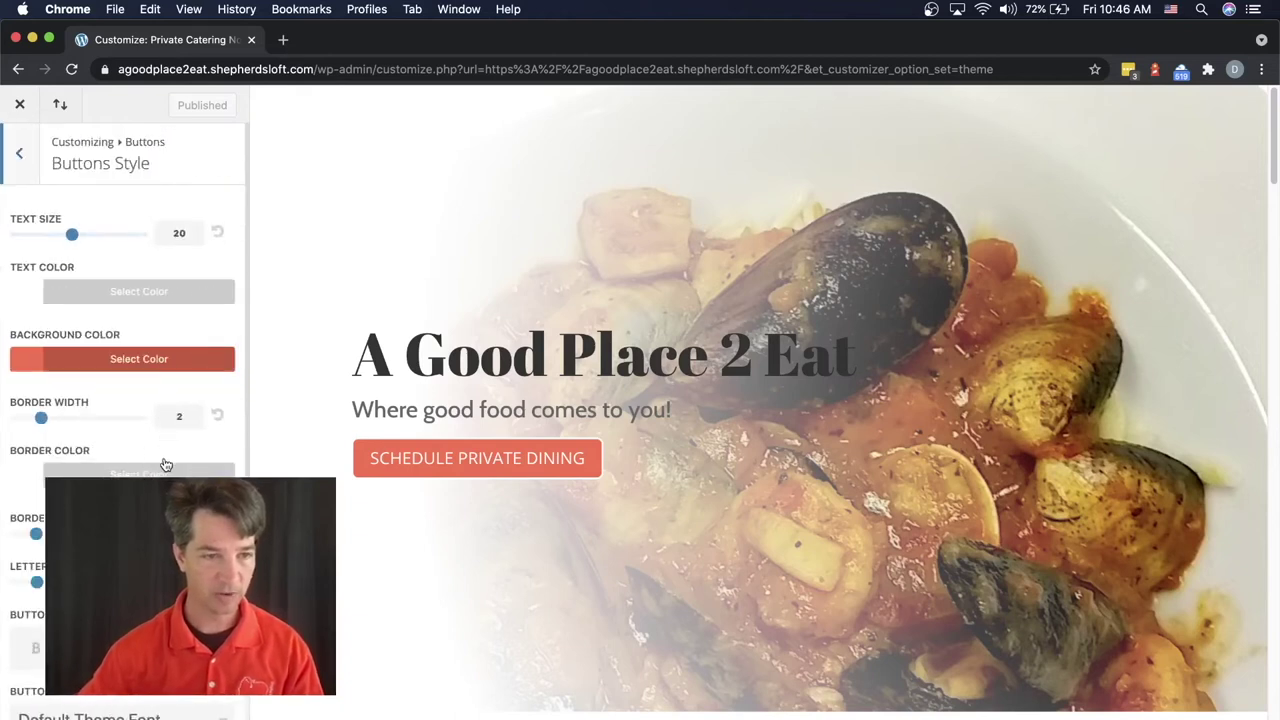
pyautogui.moveTo(41, 419); pyautogui.dragTo(6, 423)
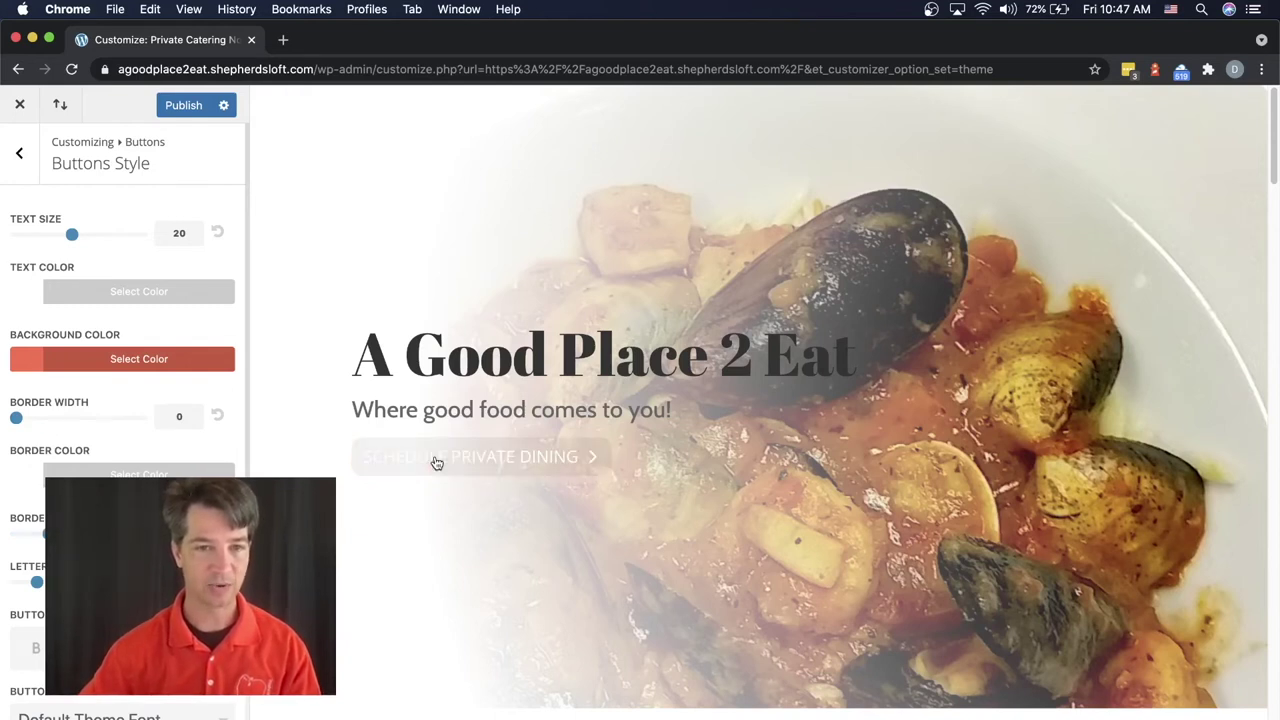
# Set the site-wide button hover text color to white (#ffffff).
pyautogui.click(21, 155)
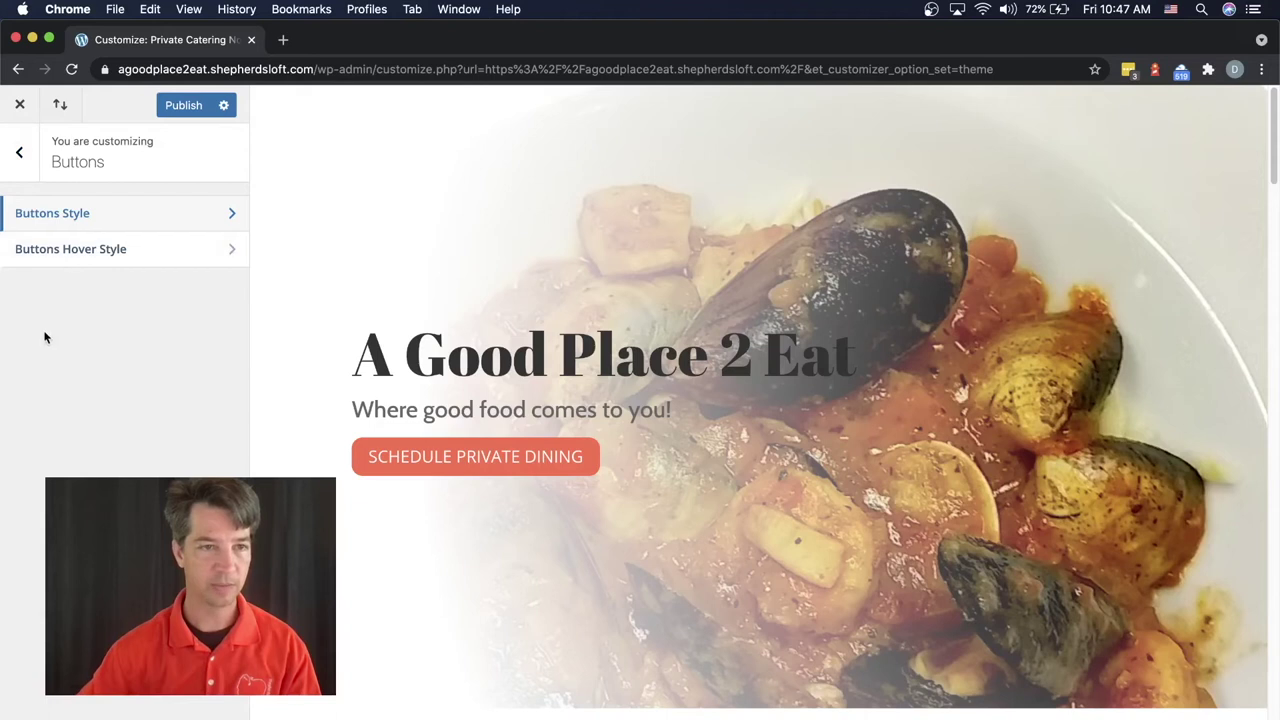
pyautogui.click(102, 252)
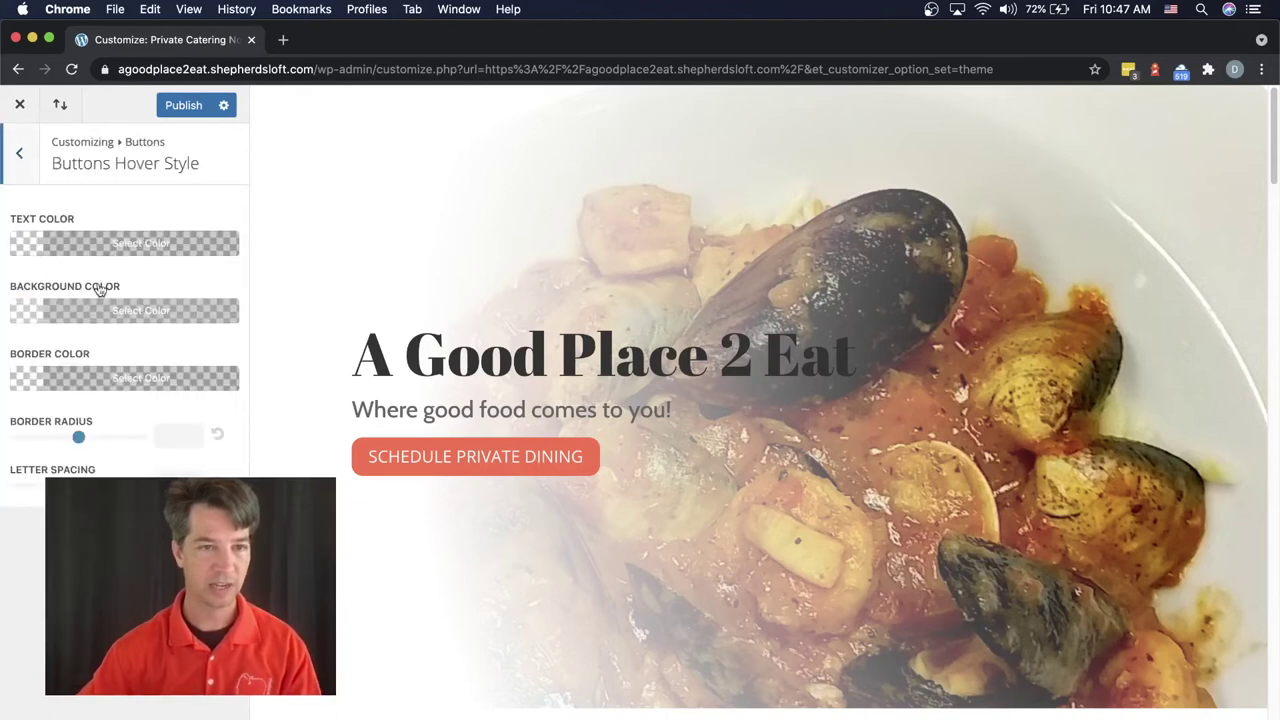
pyautogui.click(26, 247)
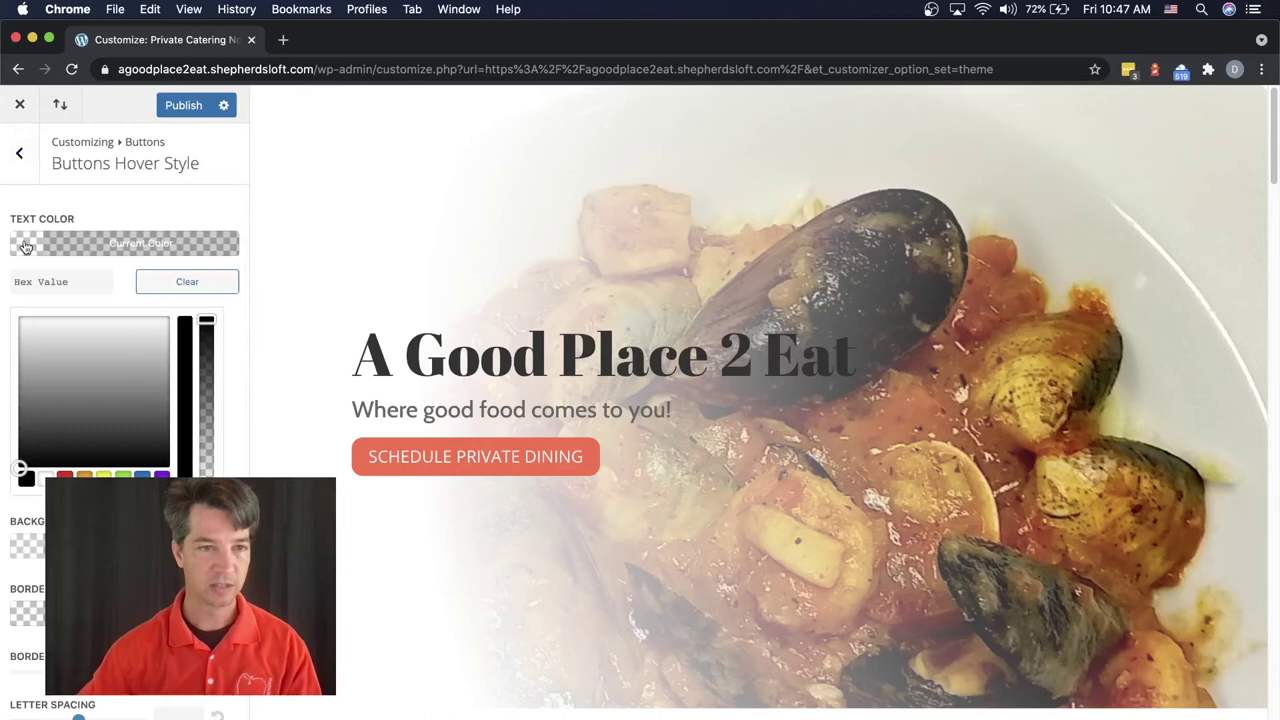
pyautogui.click(44, 479)
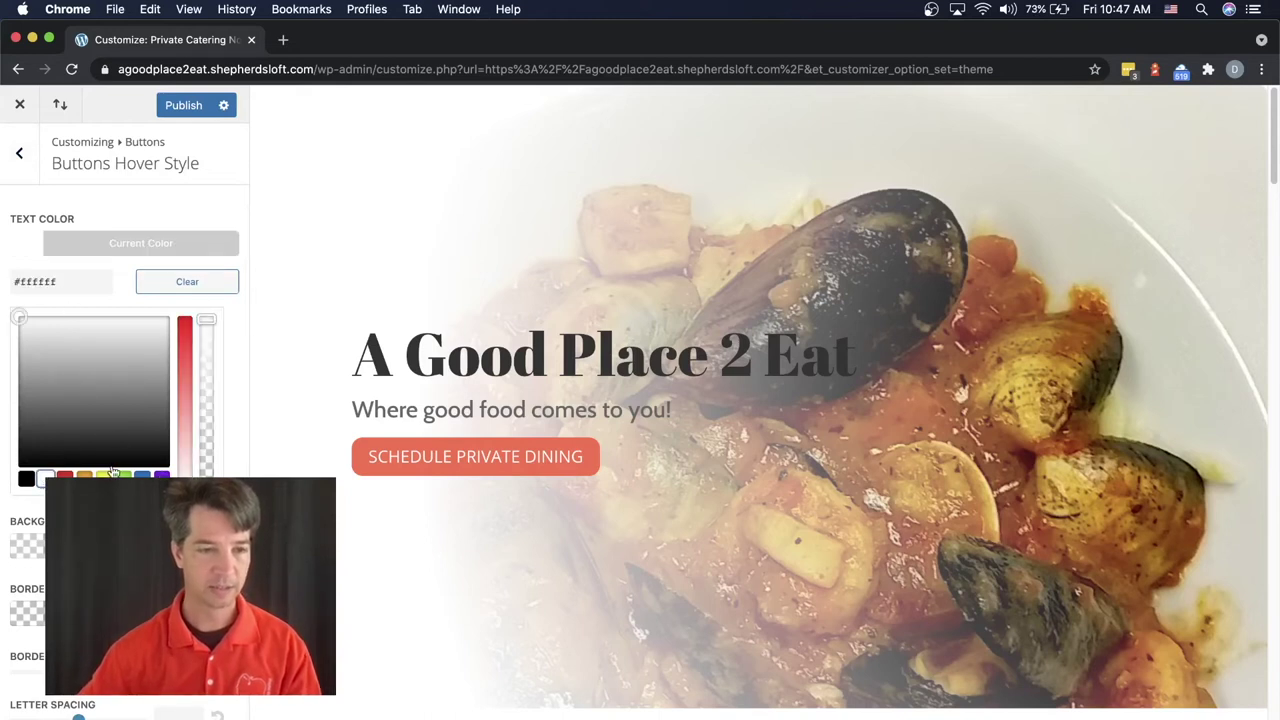
# Set the site-wide button hover background color to fully opaque black (#000000).
pyautogui.click(29, 548)
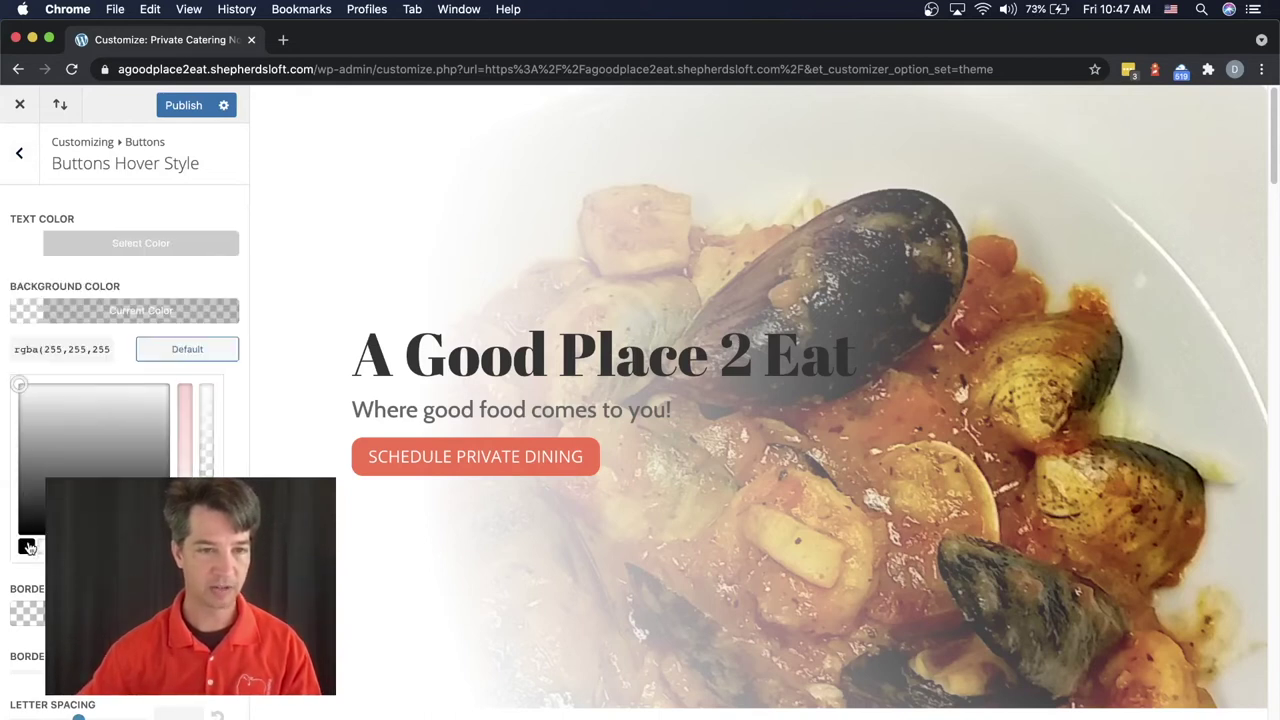
pyautogui.click(28, 548)
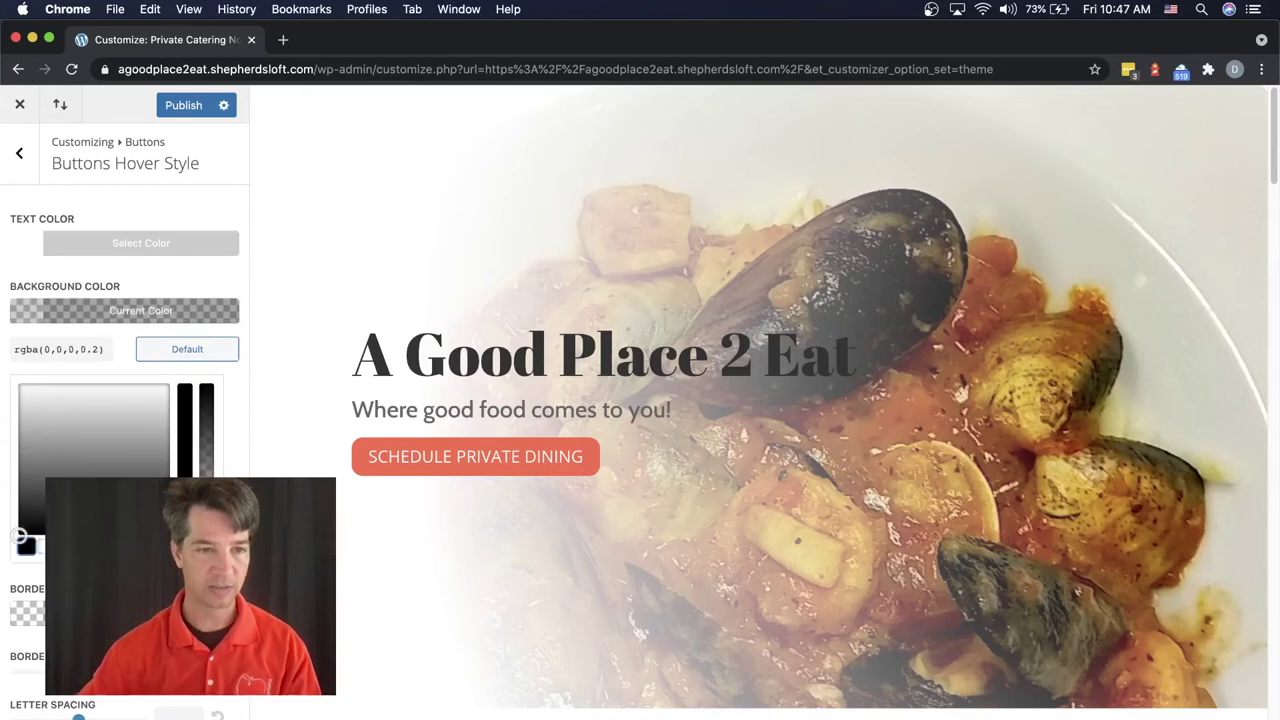
pyautogui.moveTo(206, 520); pyautogui.dragTo(207, 378)
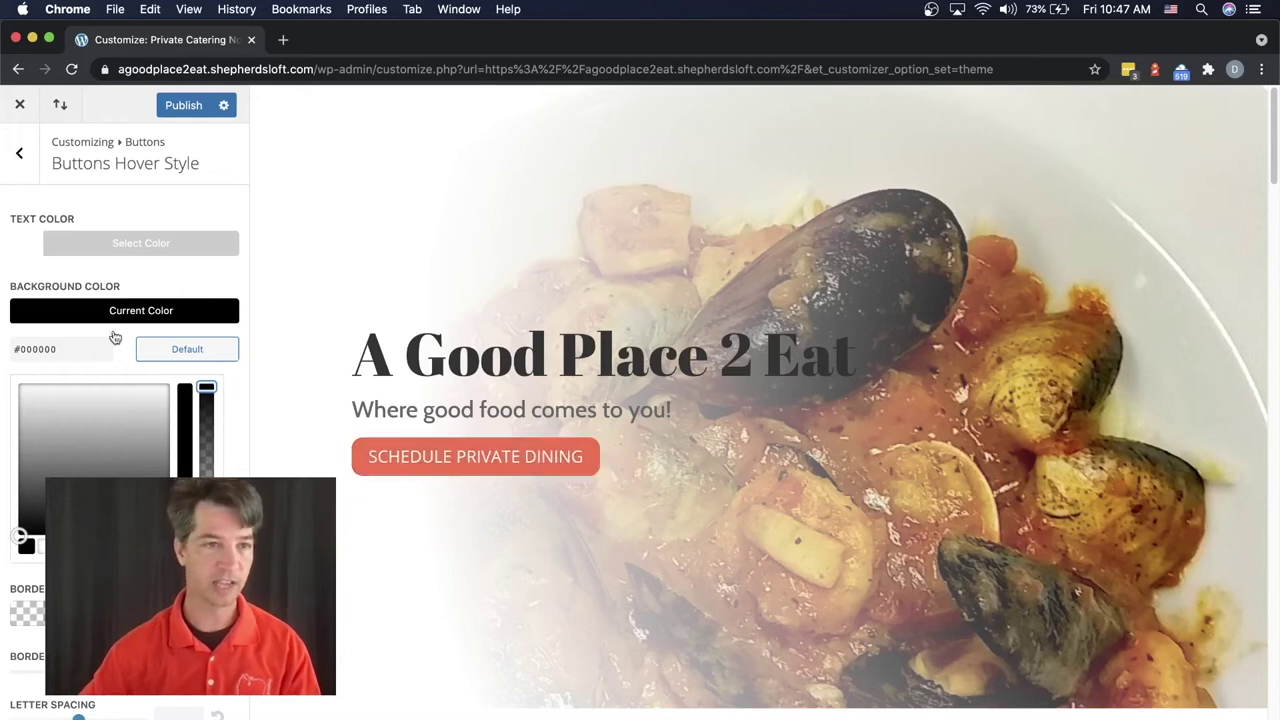
# Set the site-wide buttons font to Cabin Sketch in the Buttons Style settings.
pyautogui.click(19, 153)
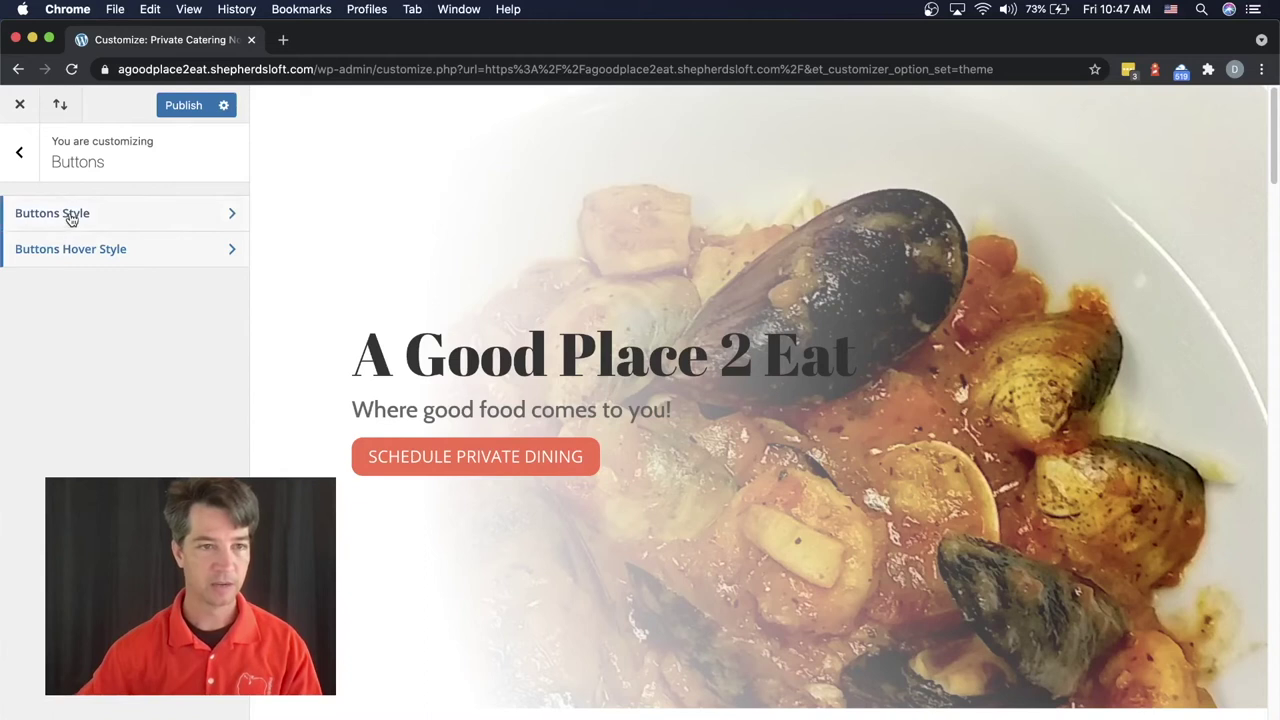
pyautogui.click(67, 213)
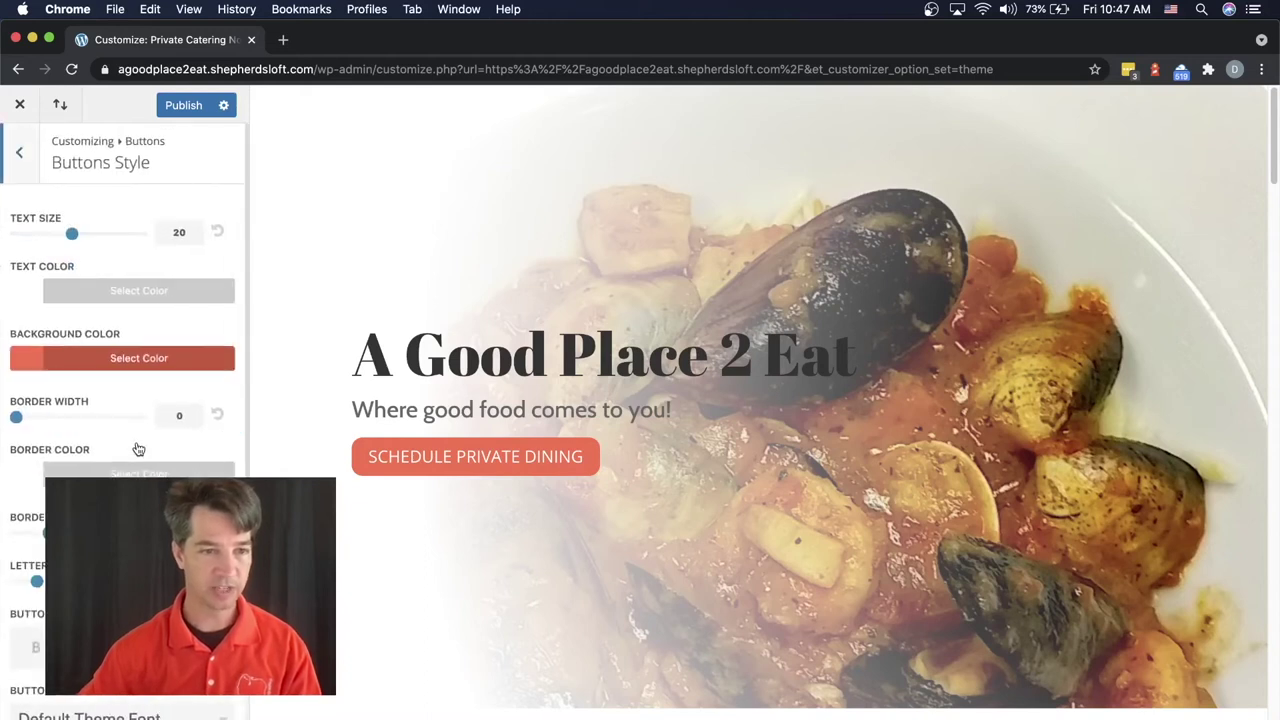
pyautogui.scroll(-4, 137, 449)
pyautogui.scroll(-1, 138, 449)
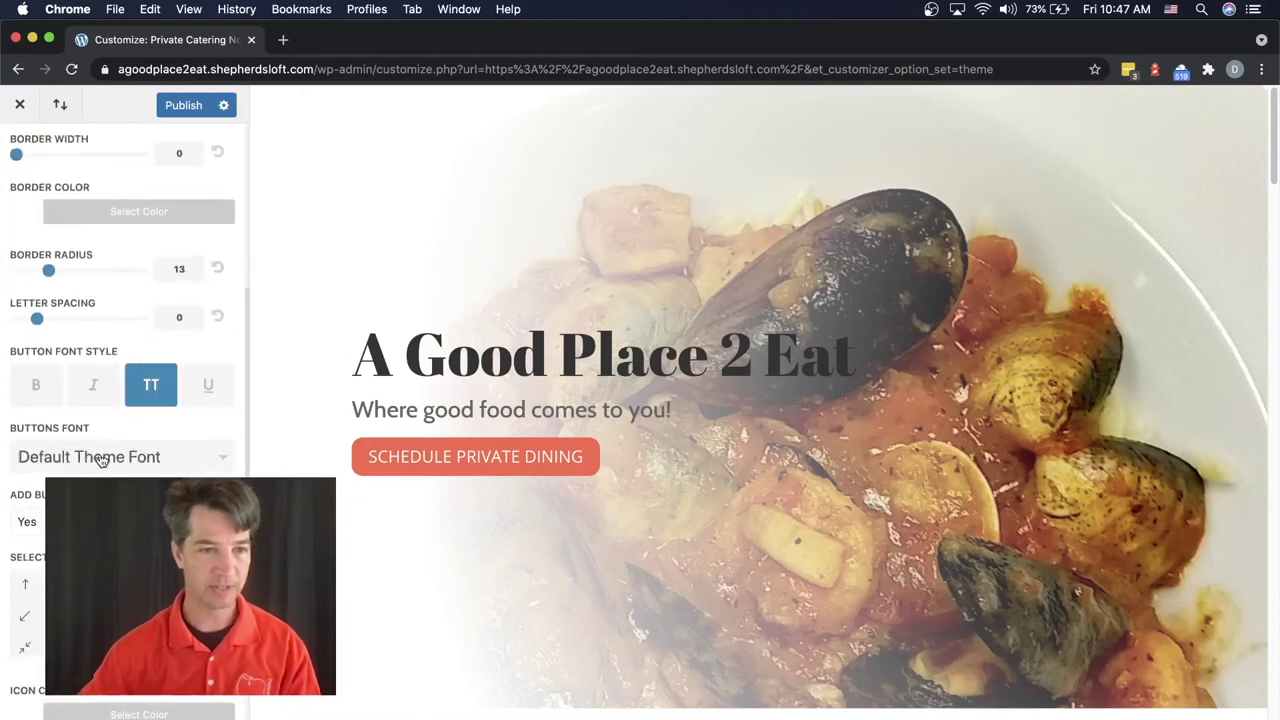
pyautogui.click(104, 458)
pyautogui.scroll(-5, 106, 470)
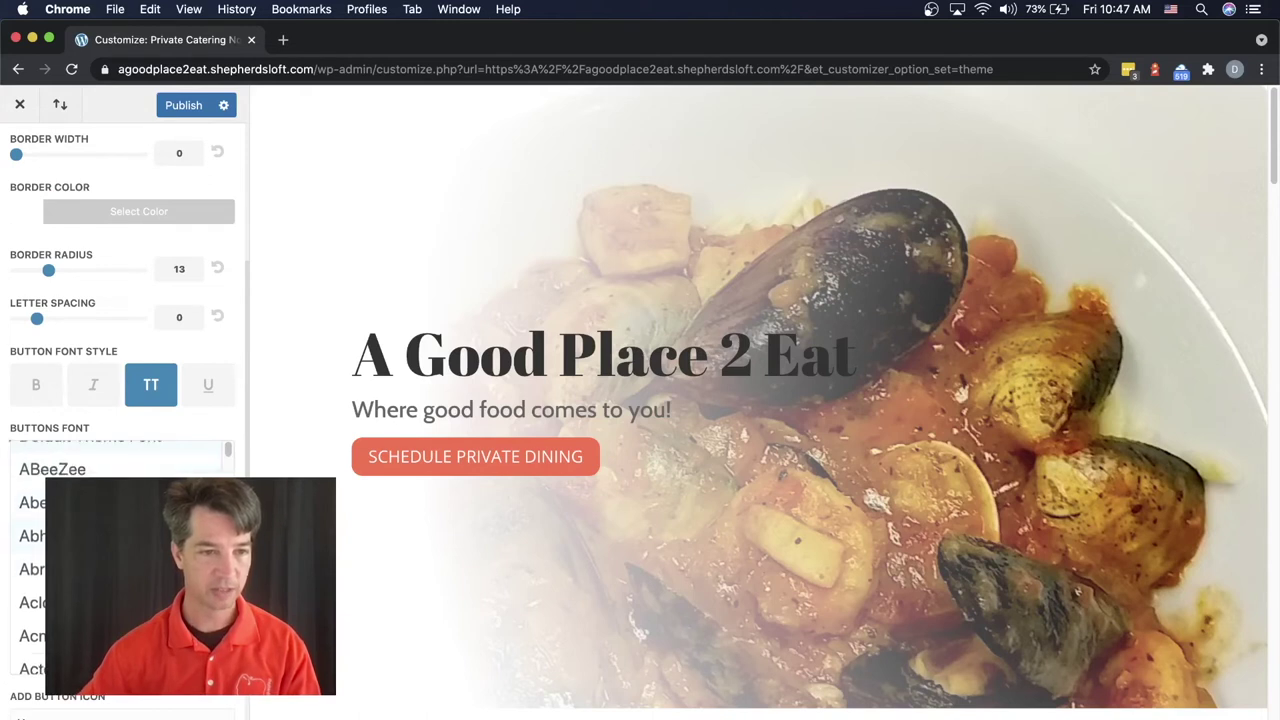
pyautogui.scroll(-15, 106, 470)
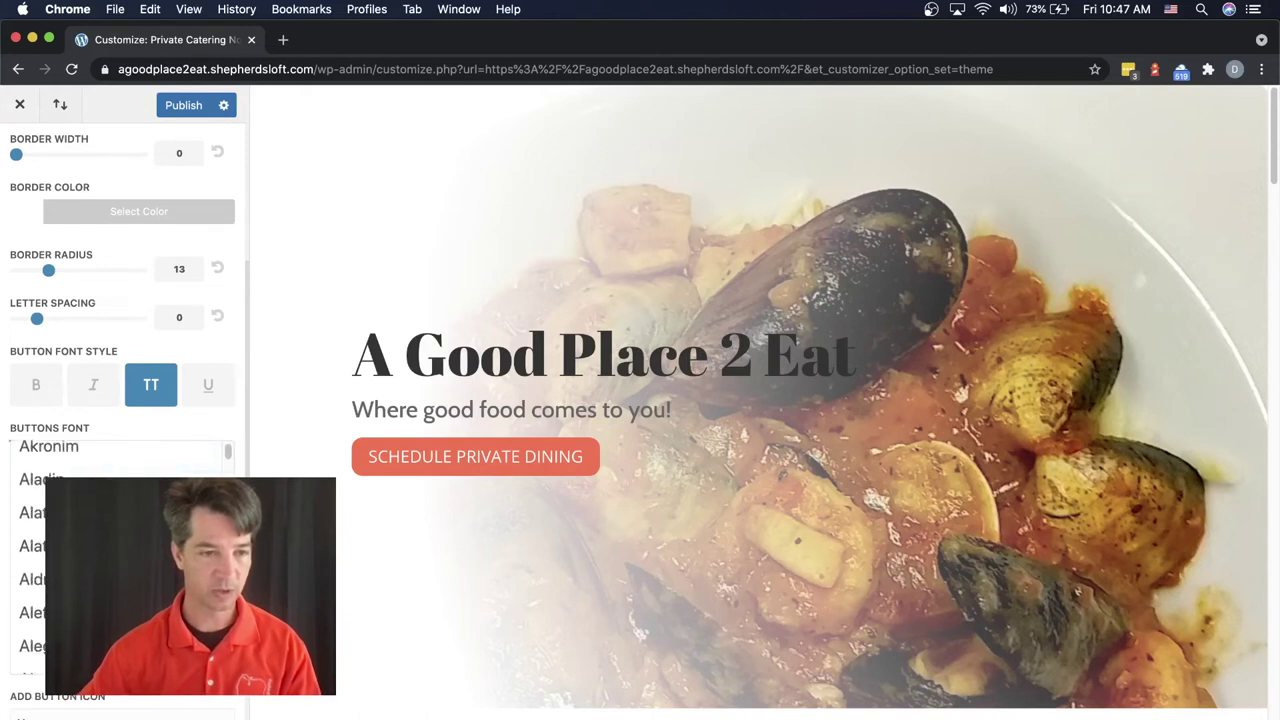
pyautogui.click(106, 470)
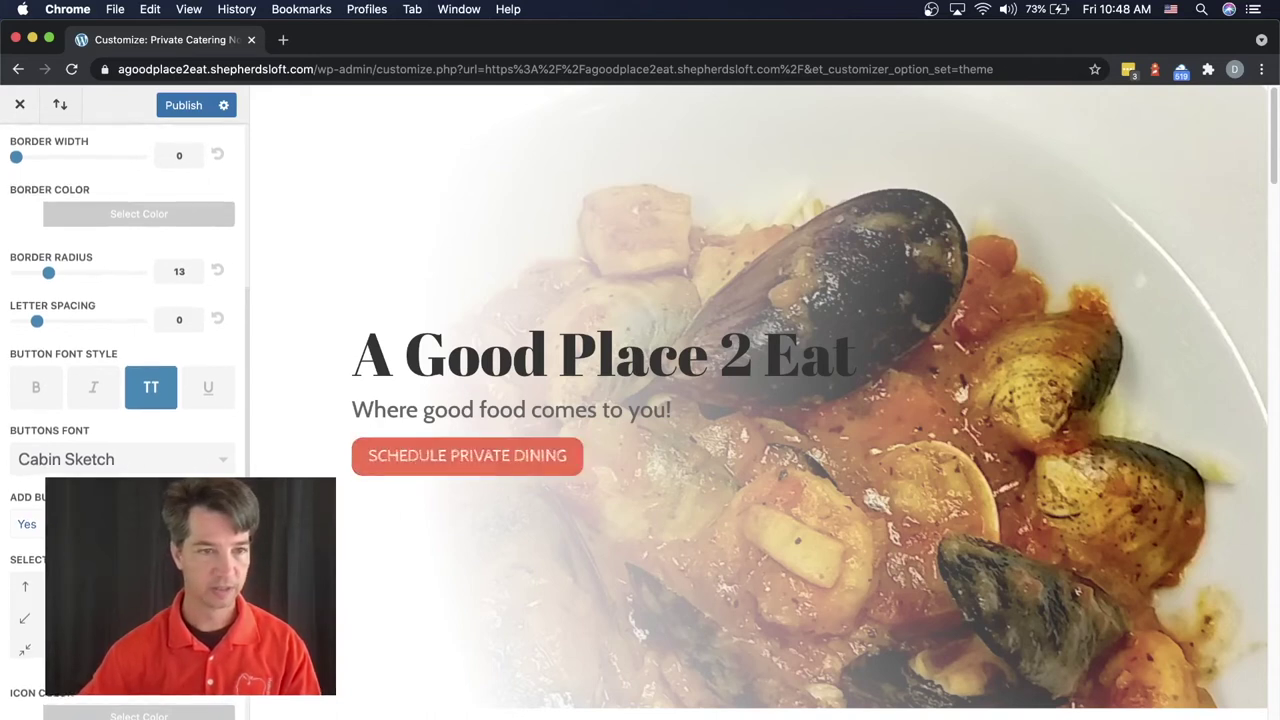
# Try the site-wide button text with bold switched on and uppercase switched off.
pyautogui.scroll(-2, 125, 400)
pyautogui.scroll(-1, 125, 400)
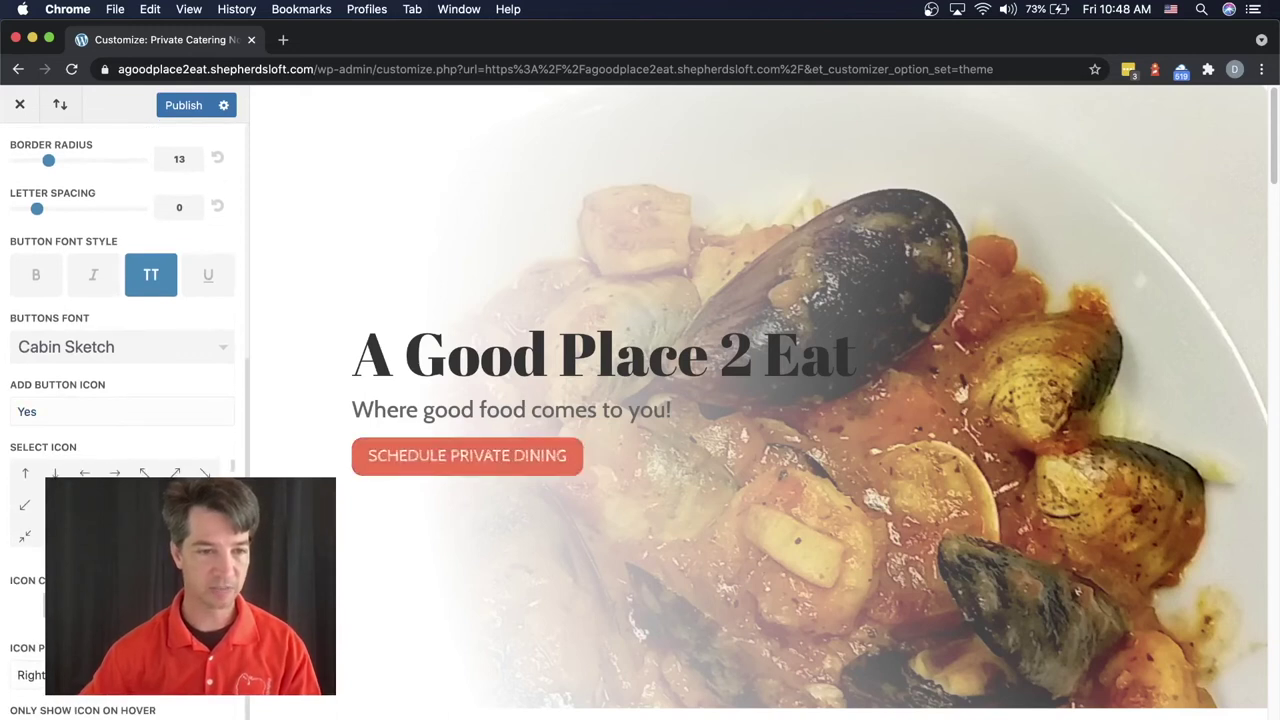
pyautogui.scroll(4, 125, 400)
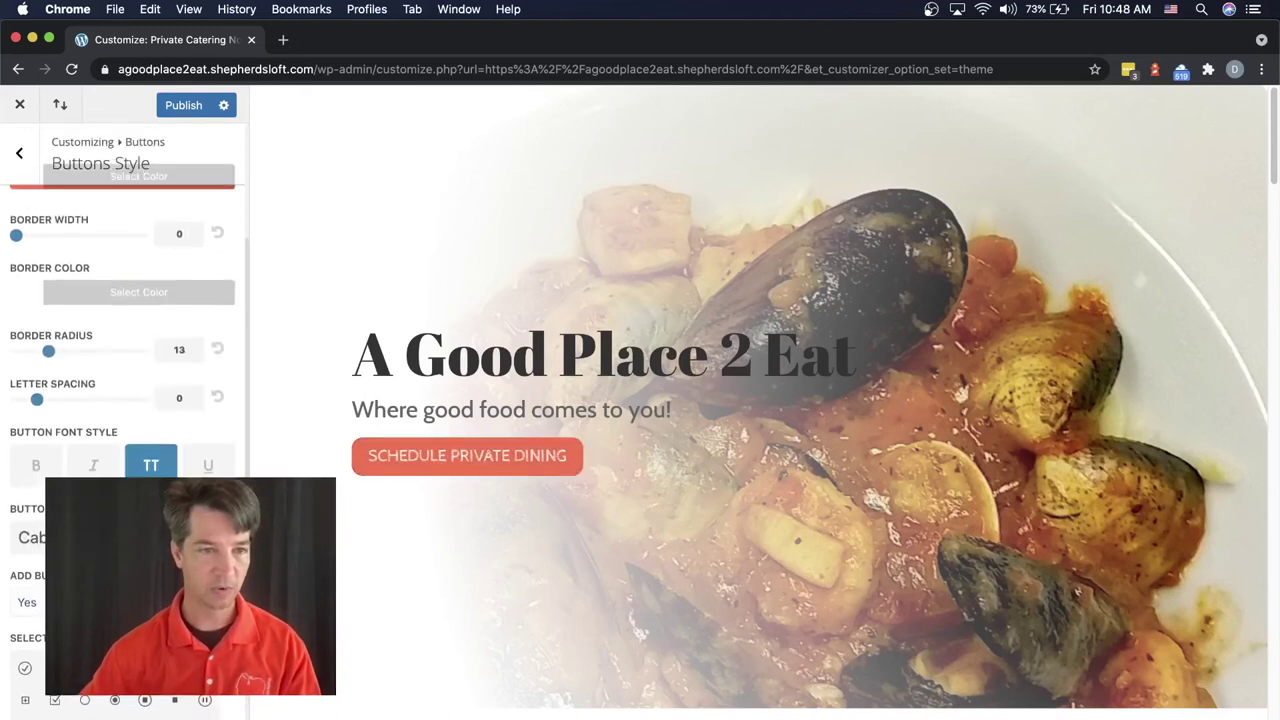
pyautogui.scroll(1, 125, 400)
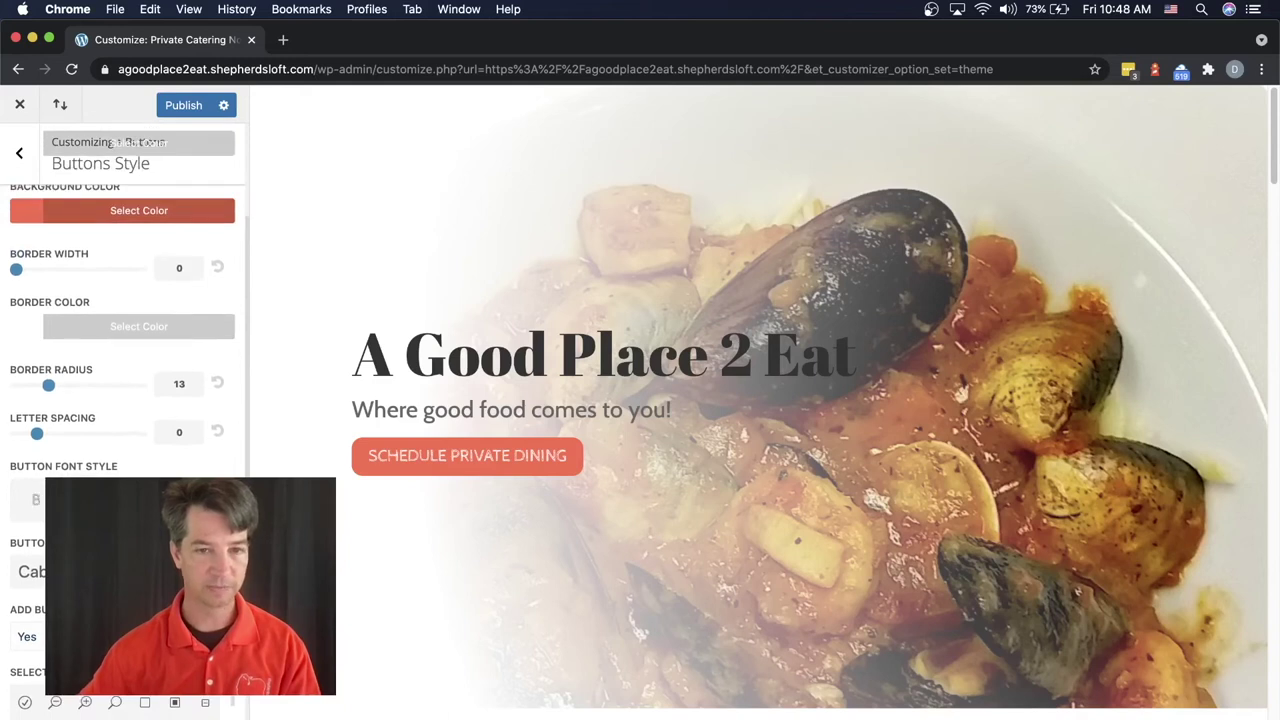
pyautogui.click(37, 502)
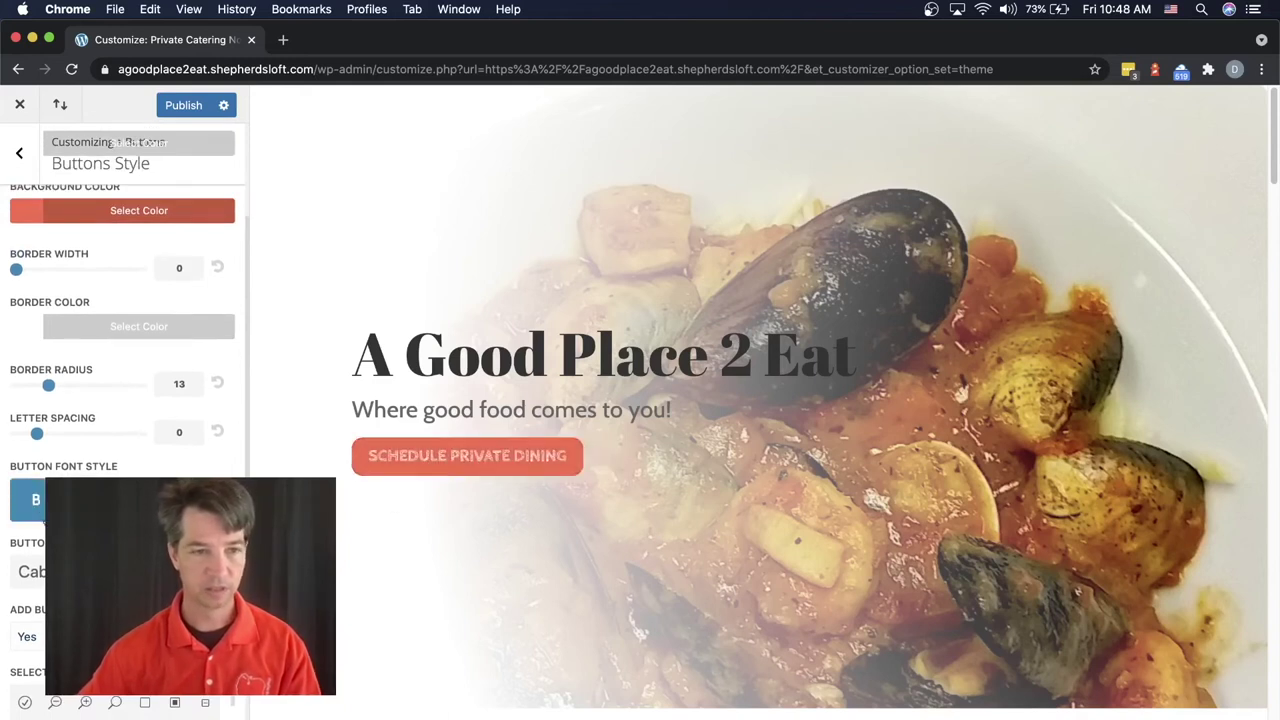
pyautogui.click(37, 502)
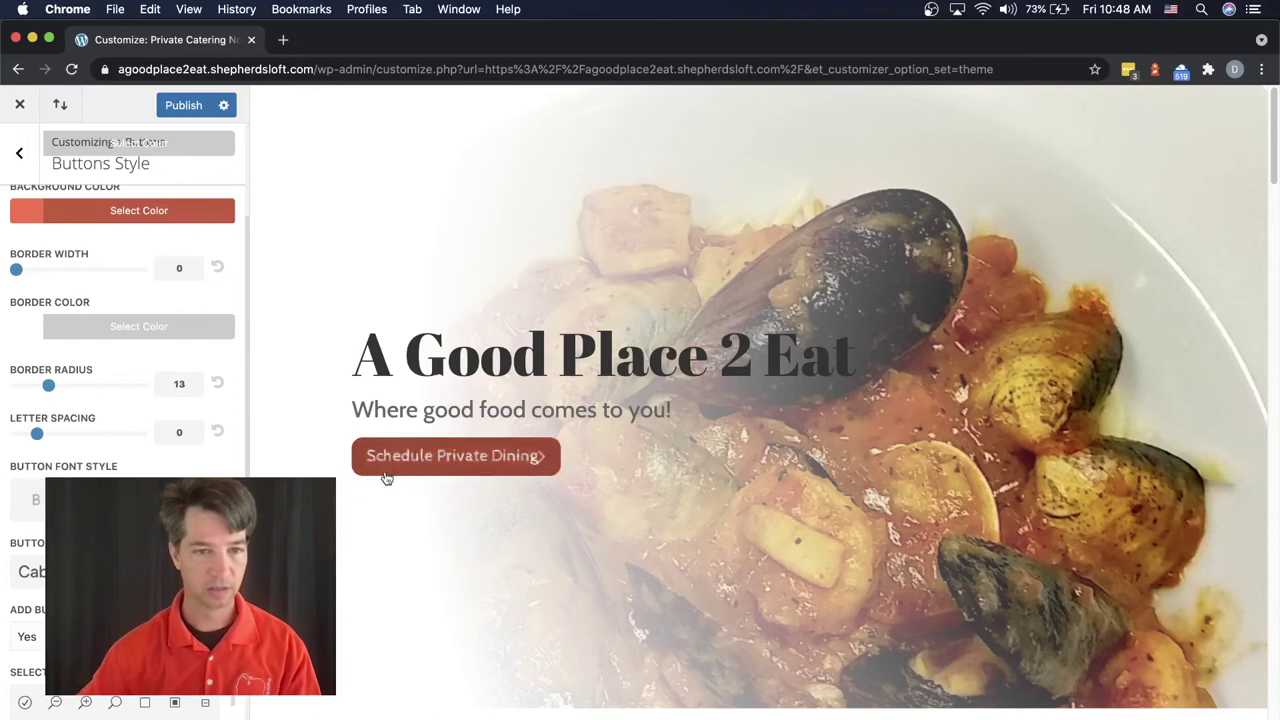
pyautogui.click(147, 499)
pyautogui.click(147, 499)
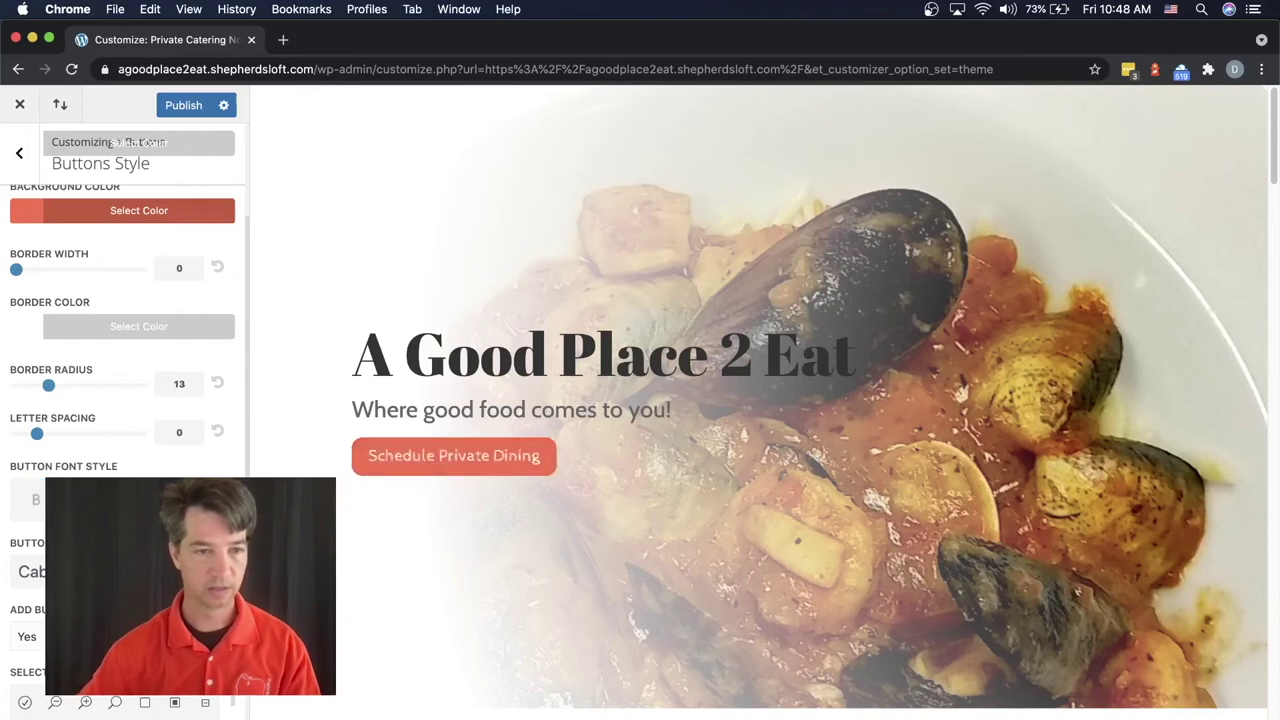
pyautogui.click(40, 499)
pyautogui.click(147, 499)
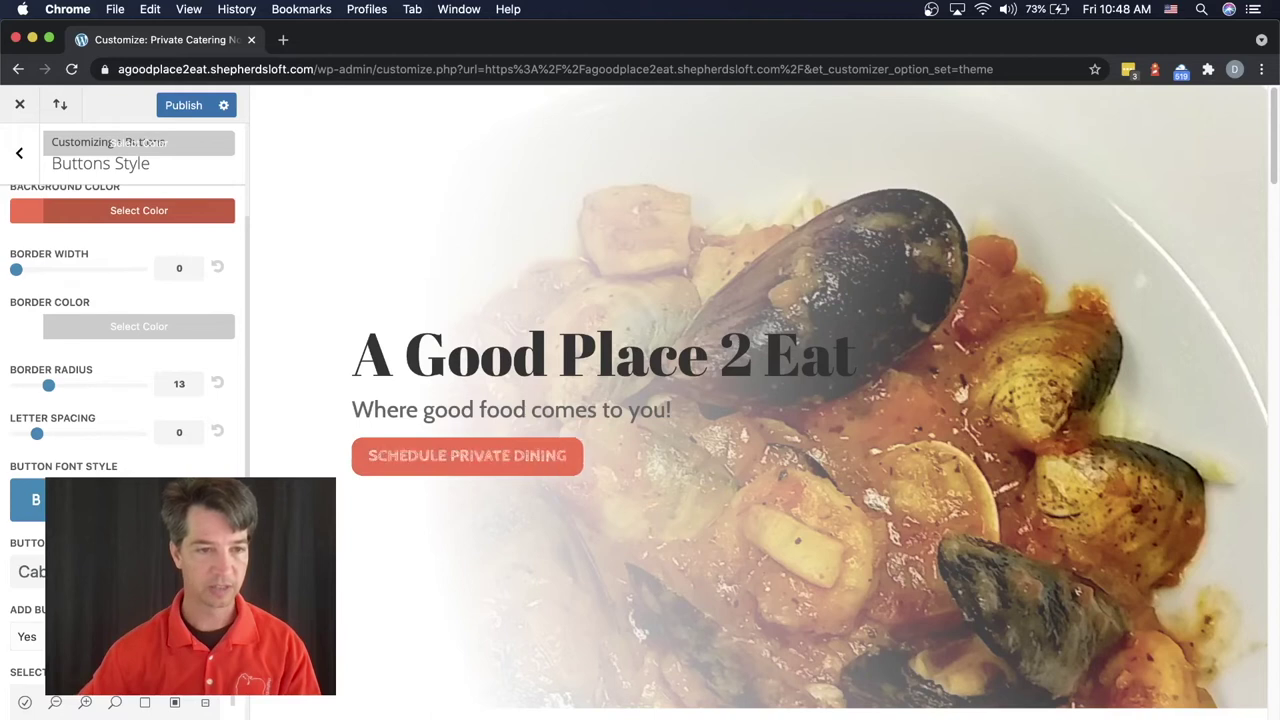
pyautogui.click(37, 502)
# Try a decorative font beginning with "Cae" for the site-wide buttons.
pyautogui.scroll(-1, 37, 505)
pyautogui.click(30, 527)
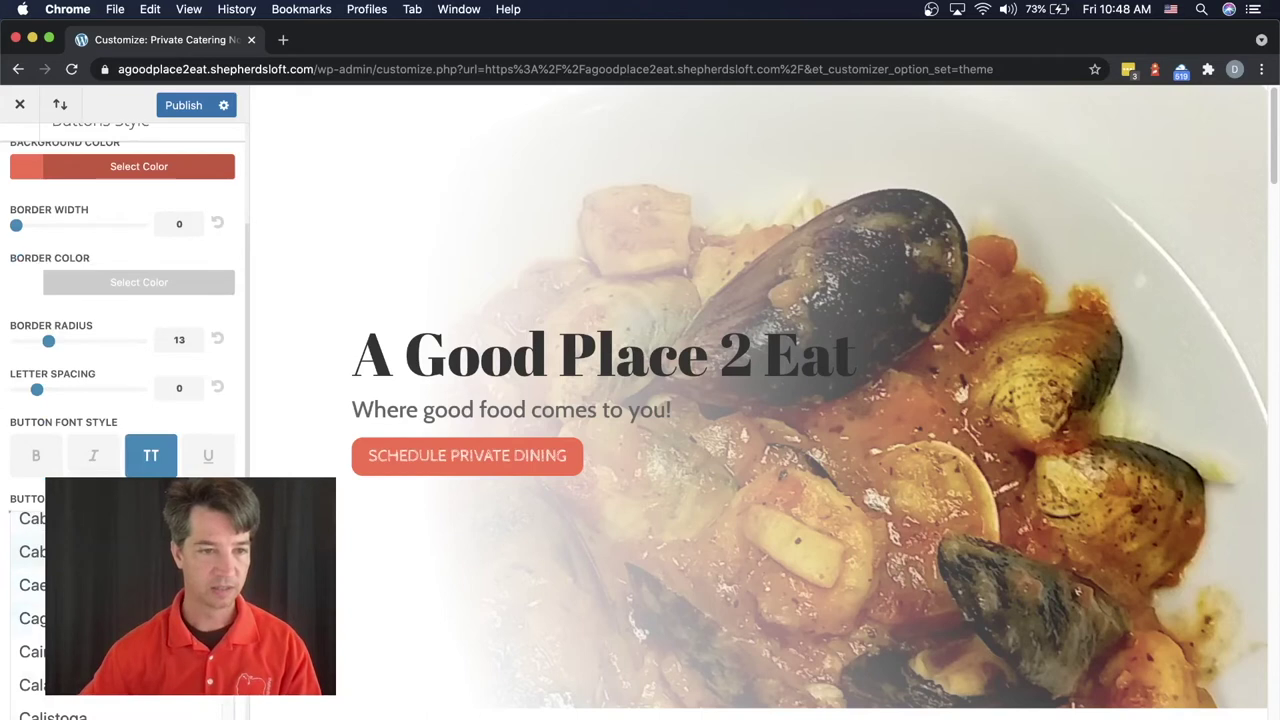
pyautogui.click(30, 585)
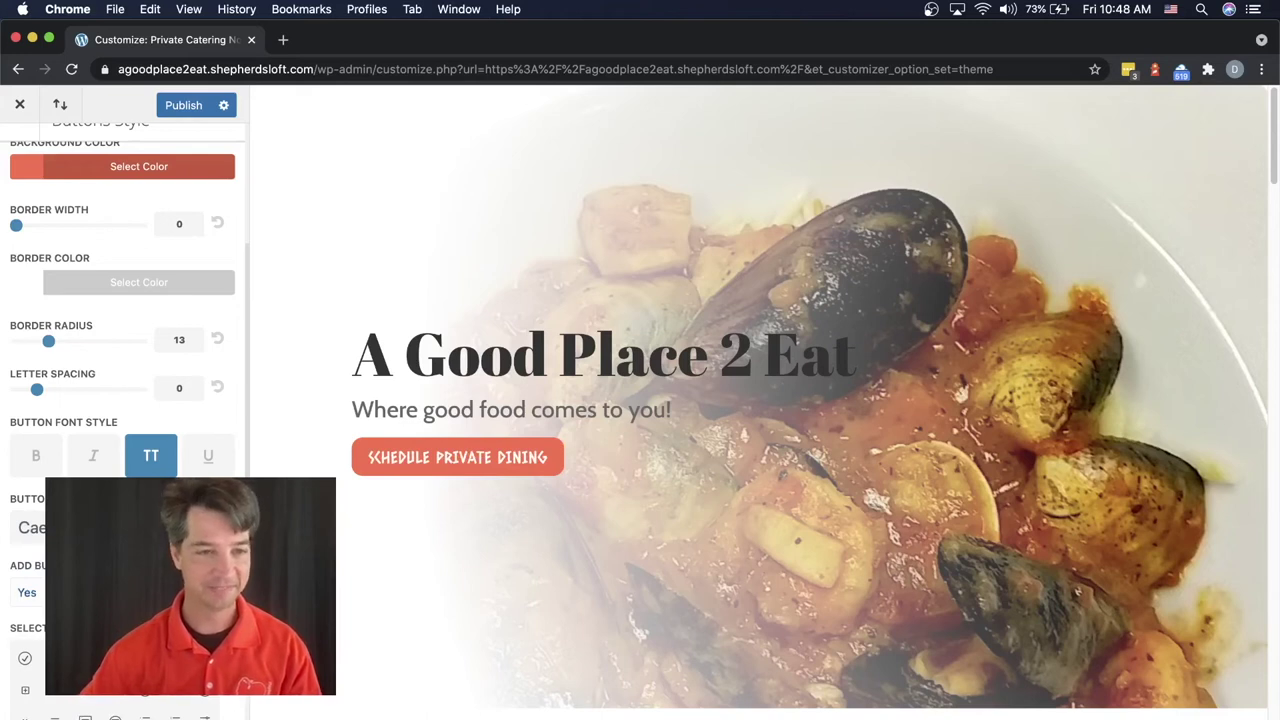
# Set the site-wide buttons font to the default theme font in bold and publish the changes.
pyautogui.click(30, 527)
pyautogui.scroll(20, 120, 610)
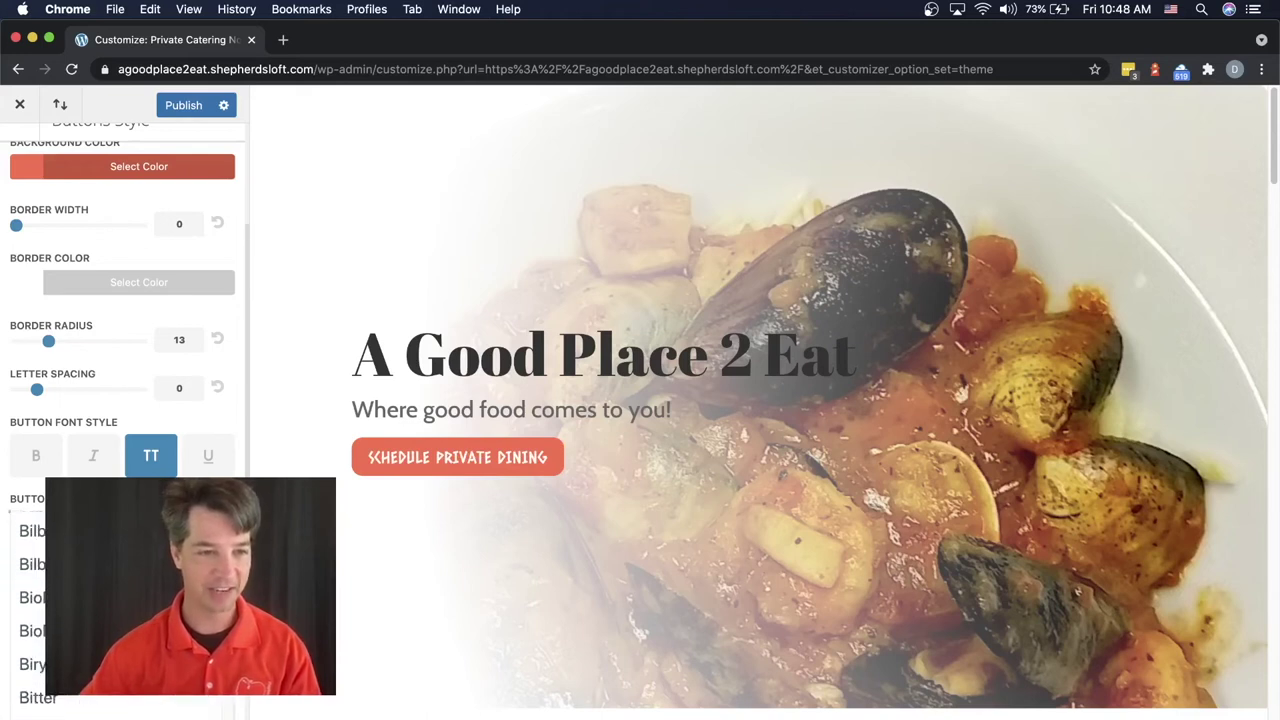
pyautogui.scroll(10, 120, 610)
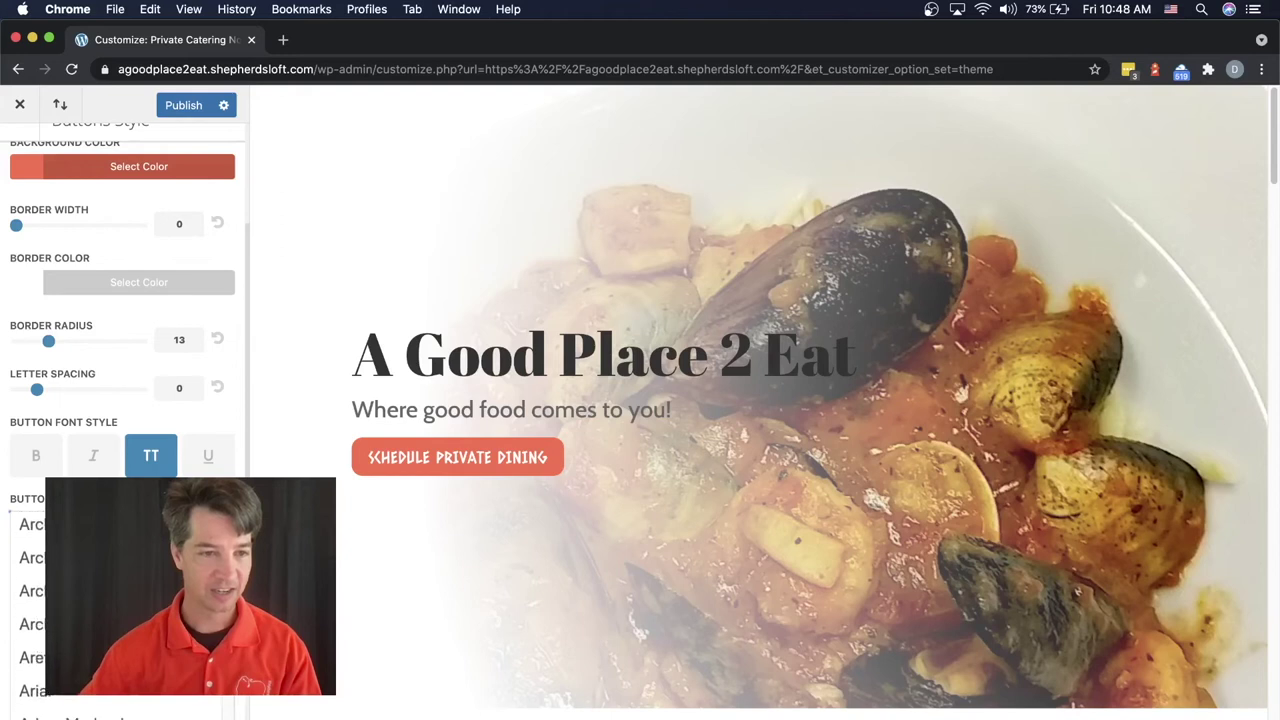
pyautogui.scroll(5, 120, 610)
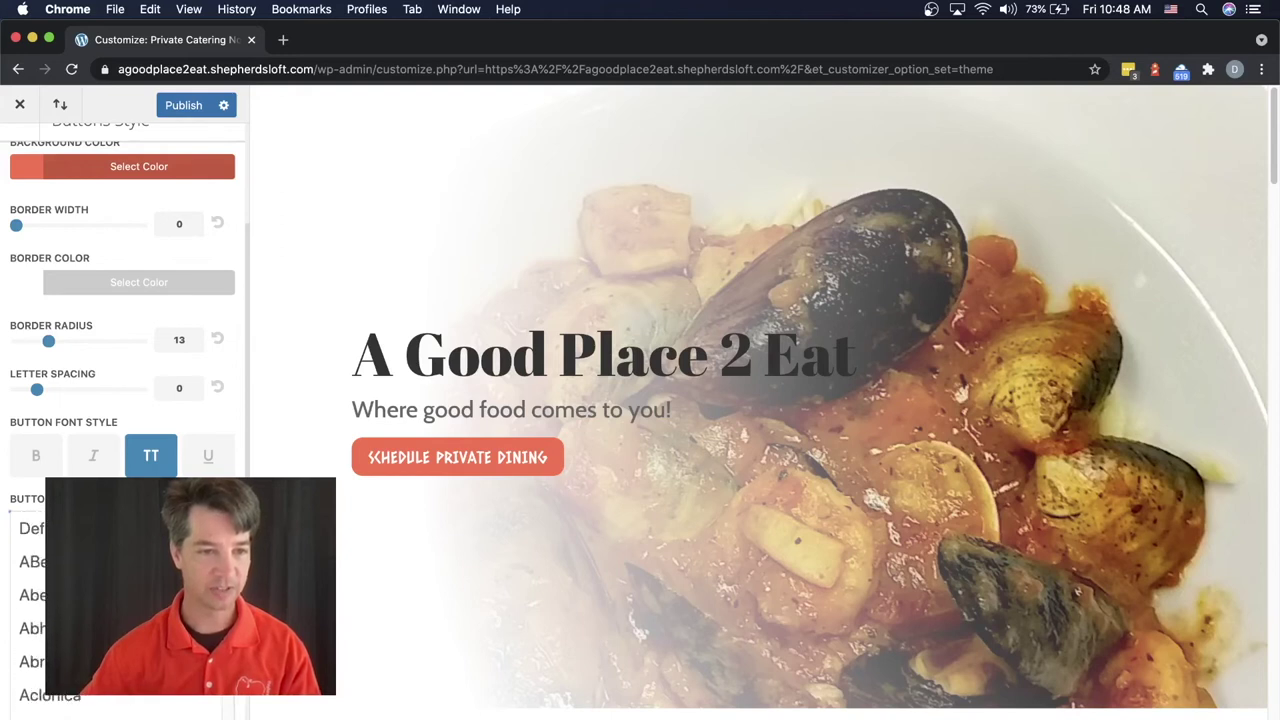
pyautogui.click(120, 528)
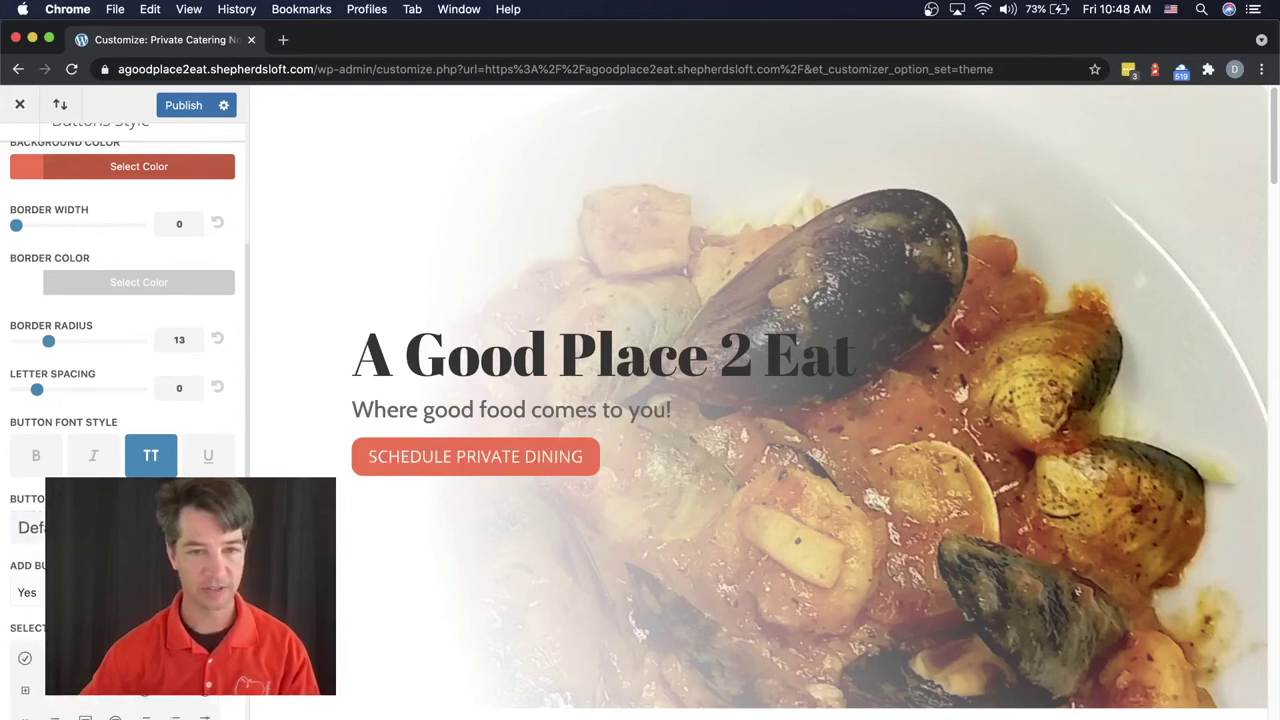
pyautogui.click(38, 457)
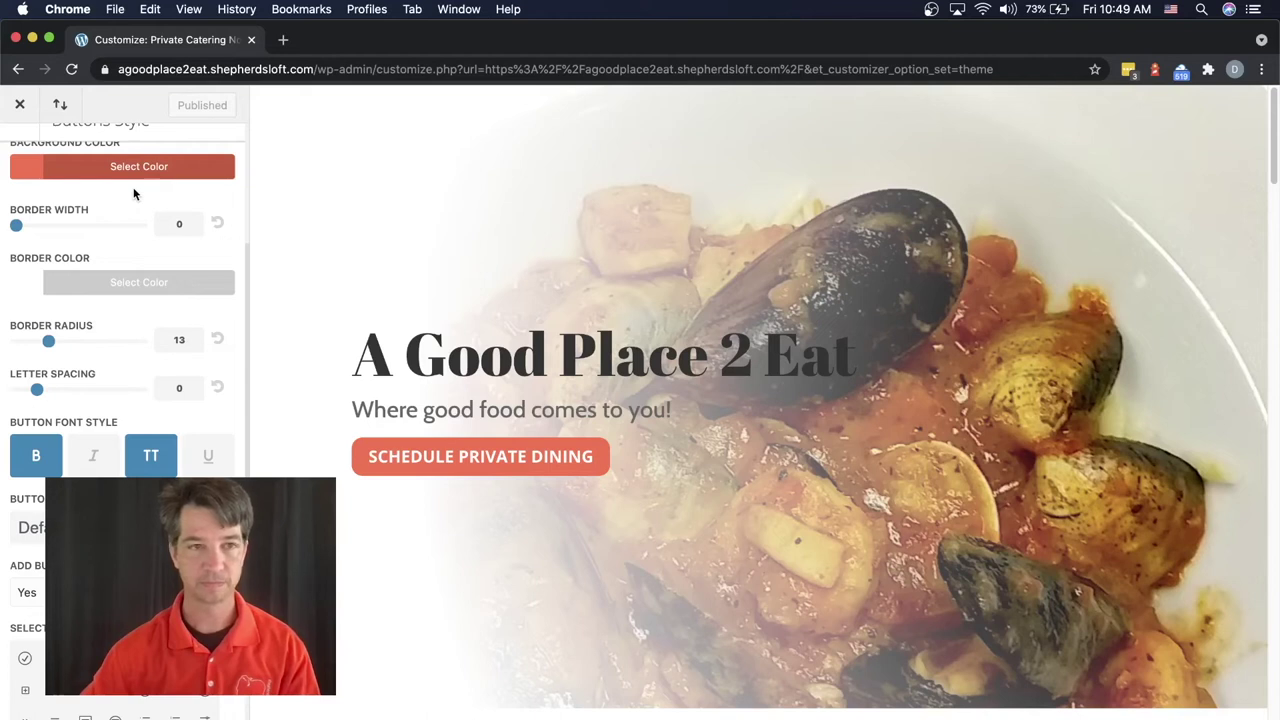
# Review the button styling throughout the homepage preview, from the hero section to the FAQs.
pyautogui.scroll(-10, 392, 286)
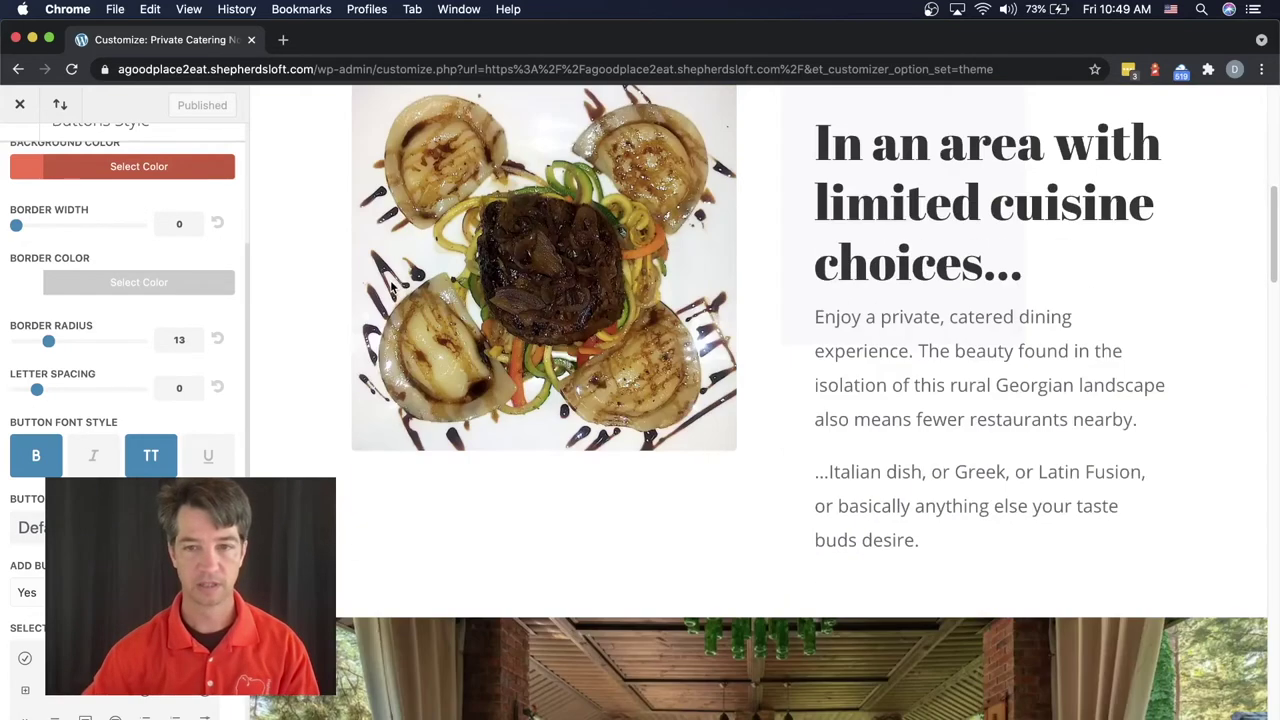
pyautogui.scroll(3, 392, 286)
pyautogui.scroll(10, 390, 283)
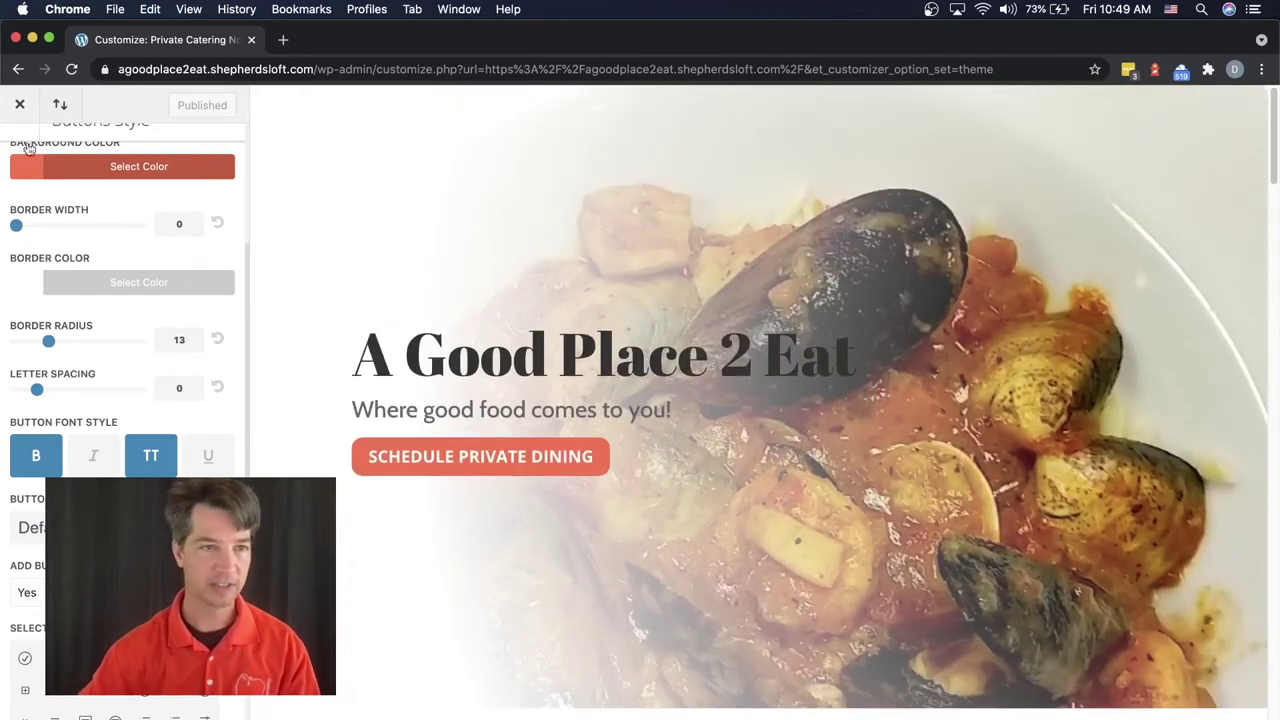
pyautogui.scroll(-15, 507, 345)
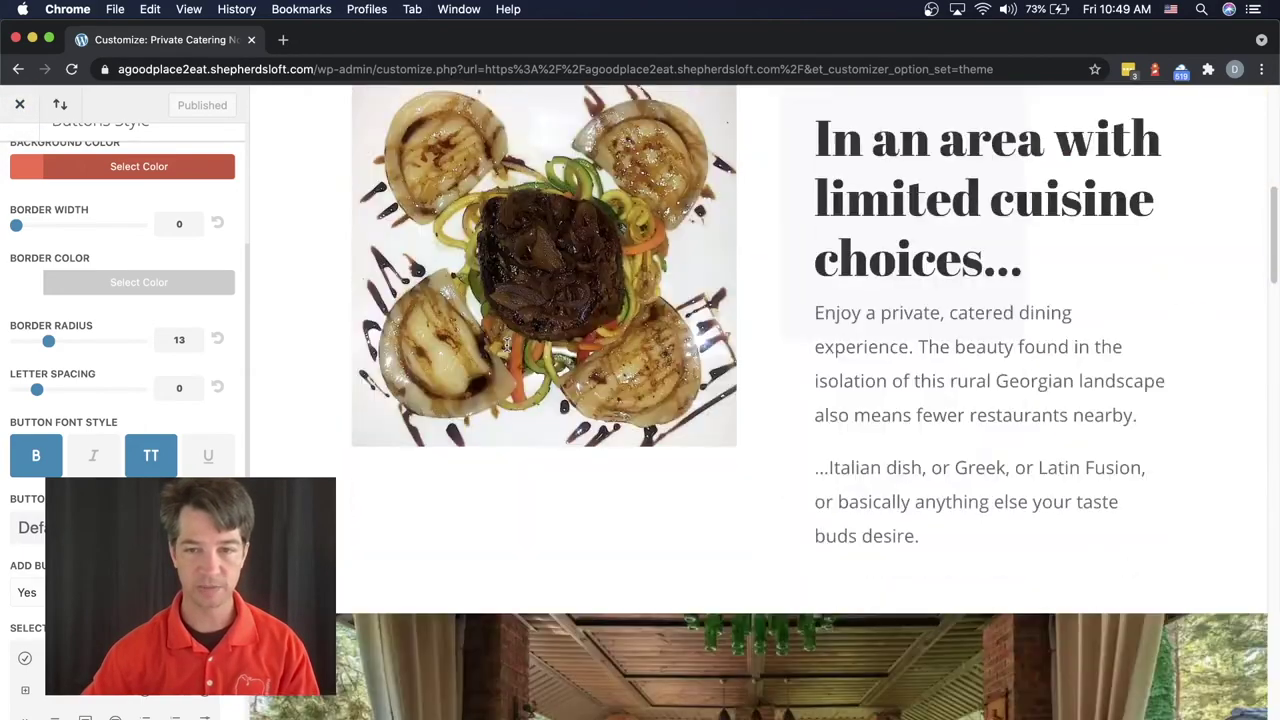
pyautogui.scroll(-15, 507, 345)
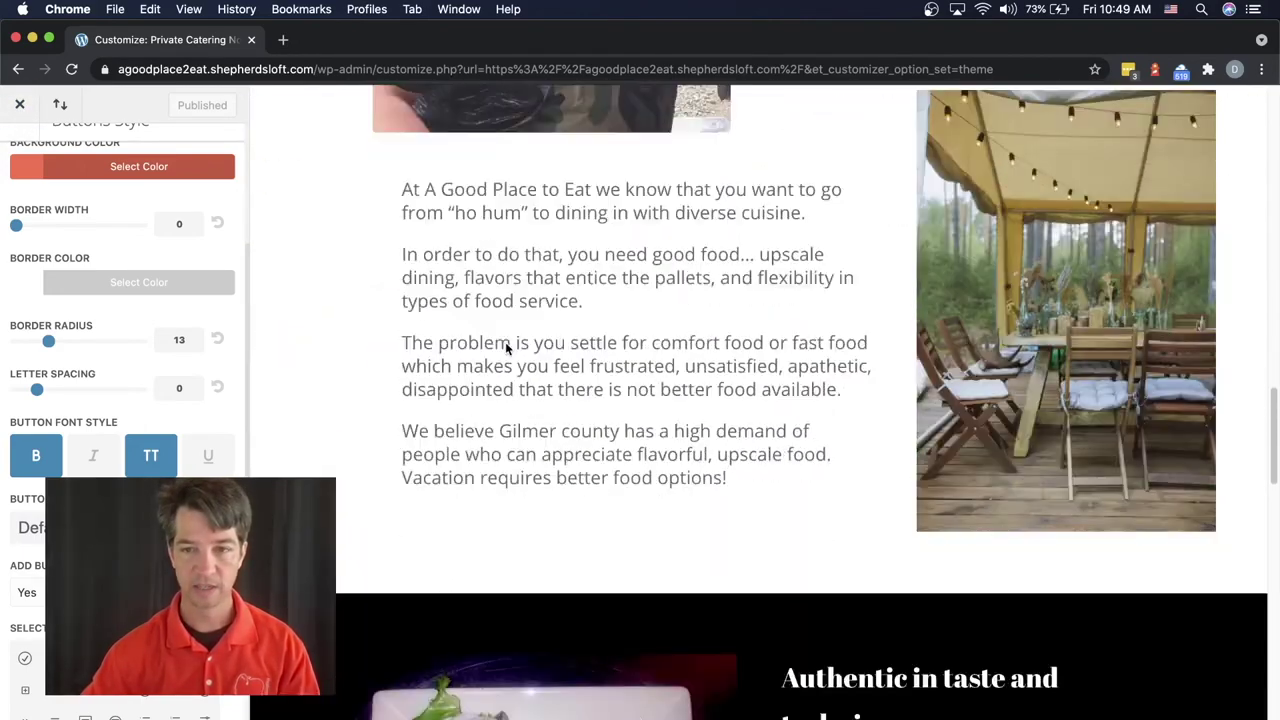
pyautogui.scroll(-10, 505, 341)
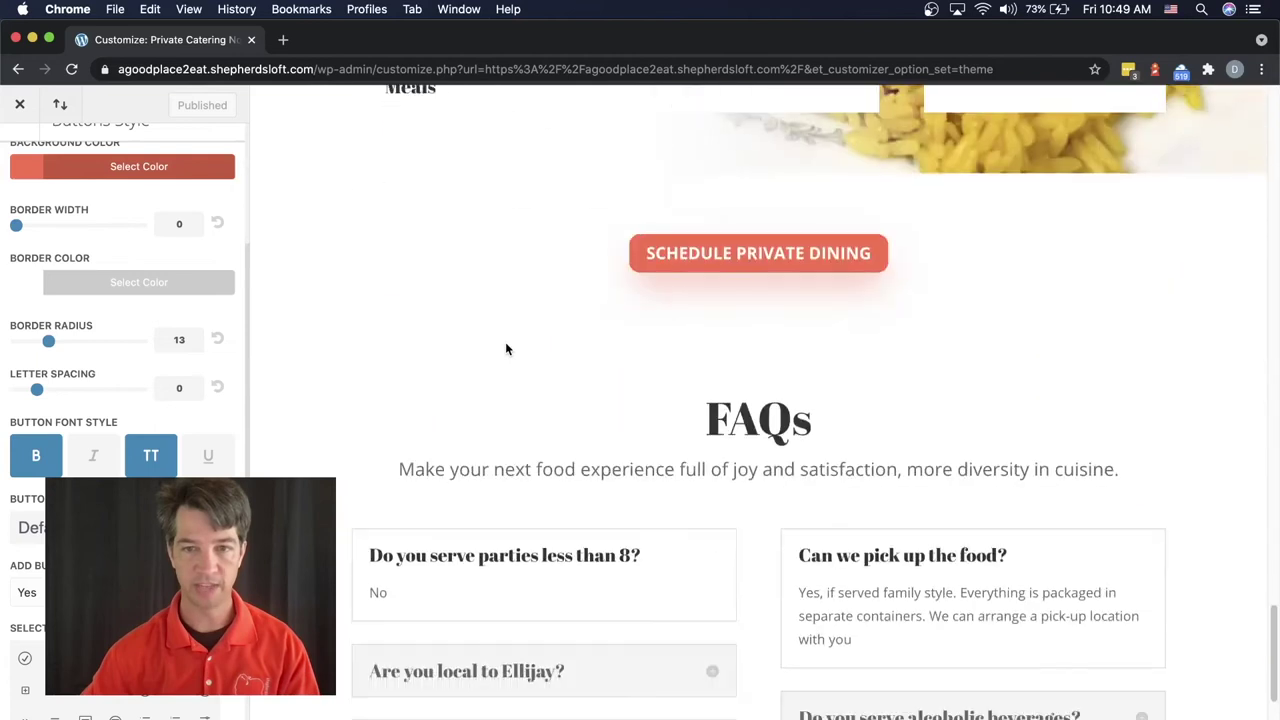
pyautogui.scroll(20, 506, 349)
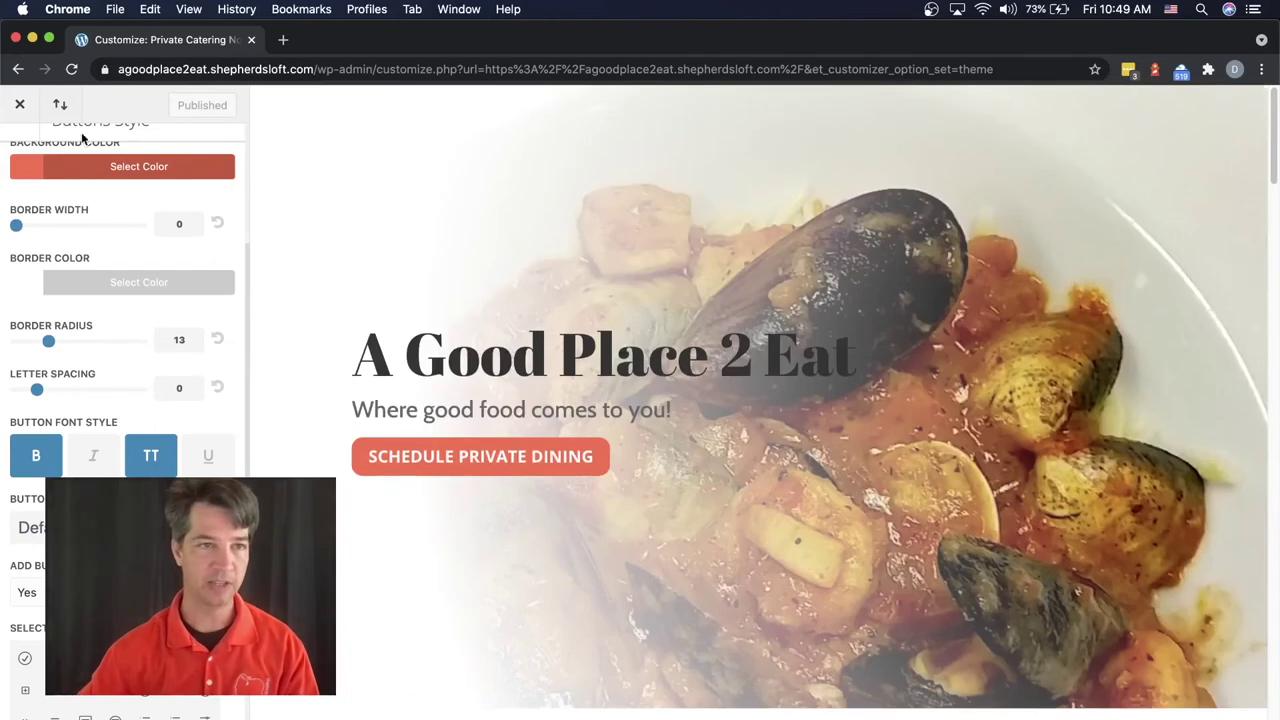
# Leave the Theme Customizer and open the Fullwidth Header module's settings in the Visual Builder.
pyautogui.click(21, 106)
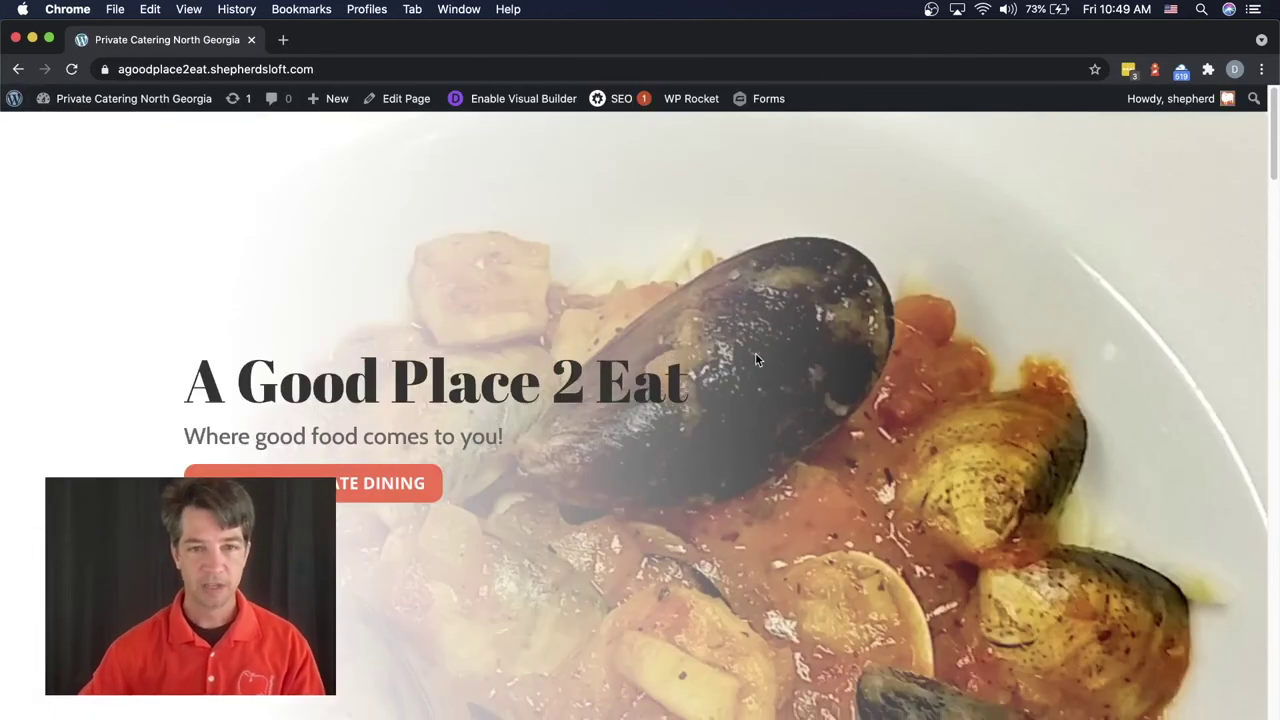
pyautogui.moveTo(554, 380); pyautogui.dragTo(688, 381)
pyautogui.click(720, 381)
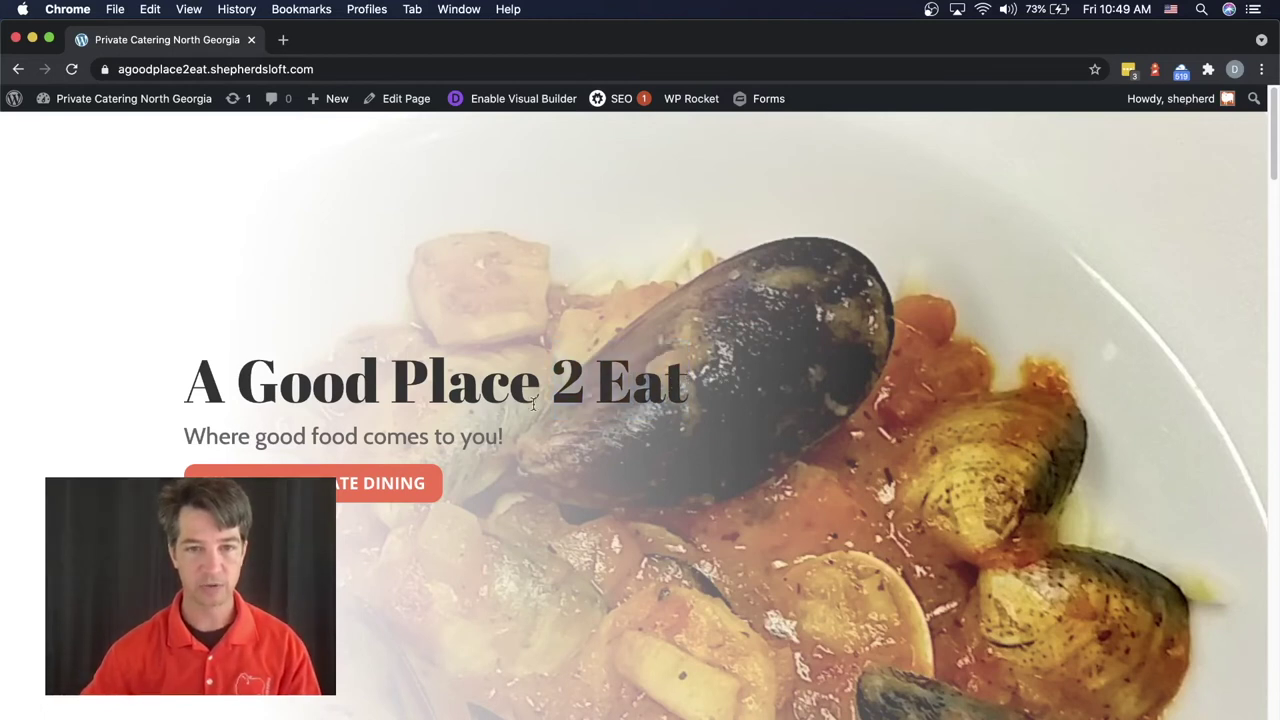
pyautogui.click(526, 99)
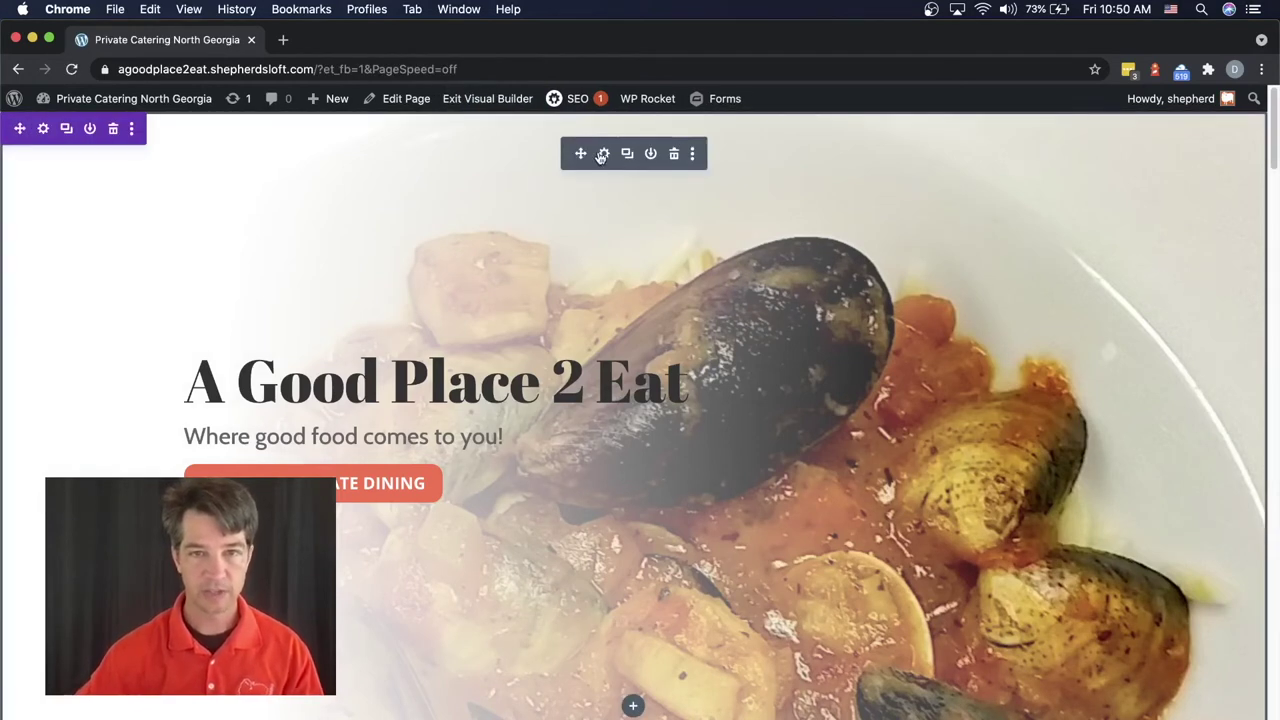
pyautogui.click(605, 160)
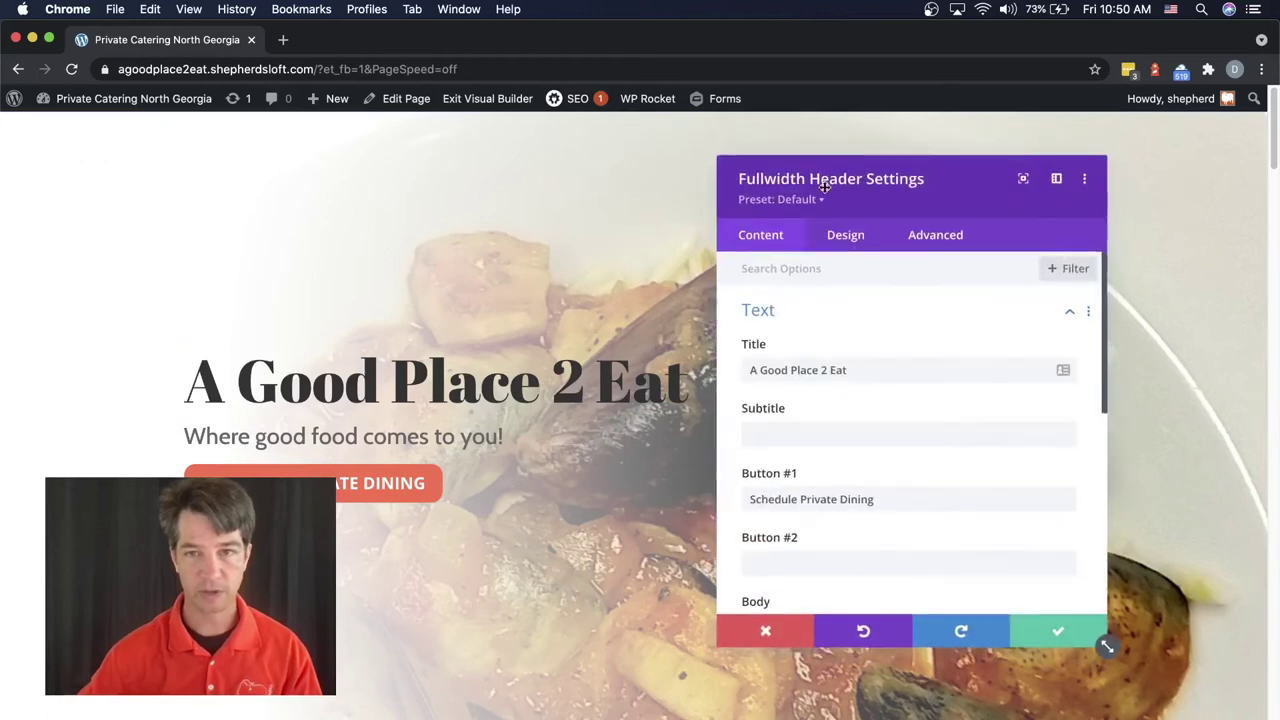
pyautogui.moveTo(818, 180); pyautogui.dragTo(873, 165)
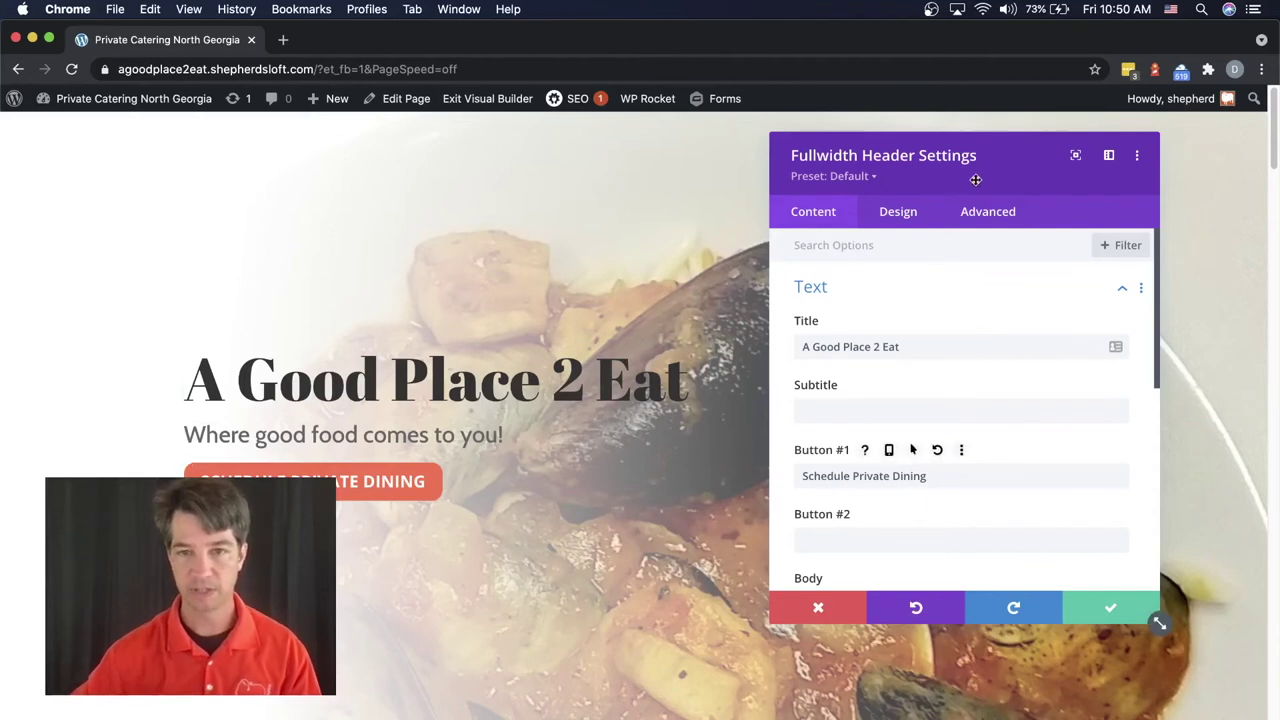
pyautogui.moveTo(975, 179); pyautogui.dragTo(1029, 184)
# Apply the second text shadow preset, offset 0.08em horizontally and vertically, to the header's "A Good Place 2 Eat" title.
pyautogui.click(948, 237)
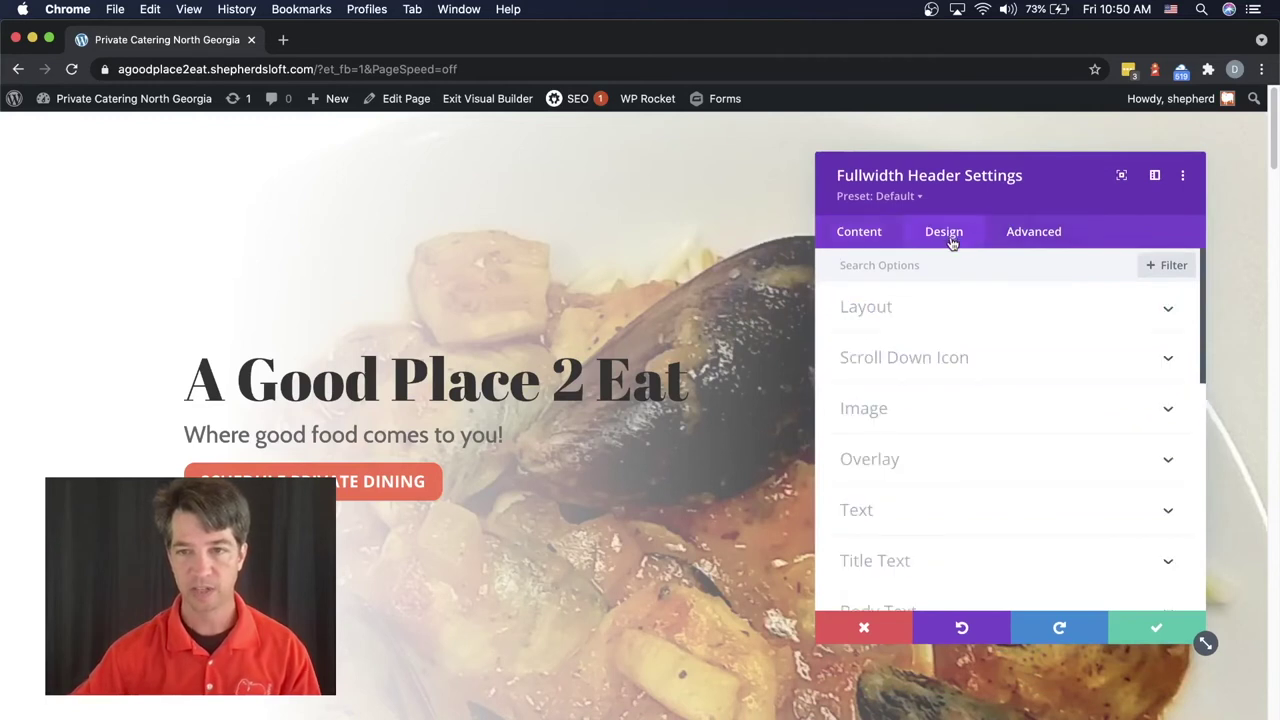
pyautogui.scroll(-2, 905, 500)
pyautogui.click(891, 474)
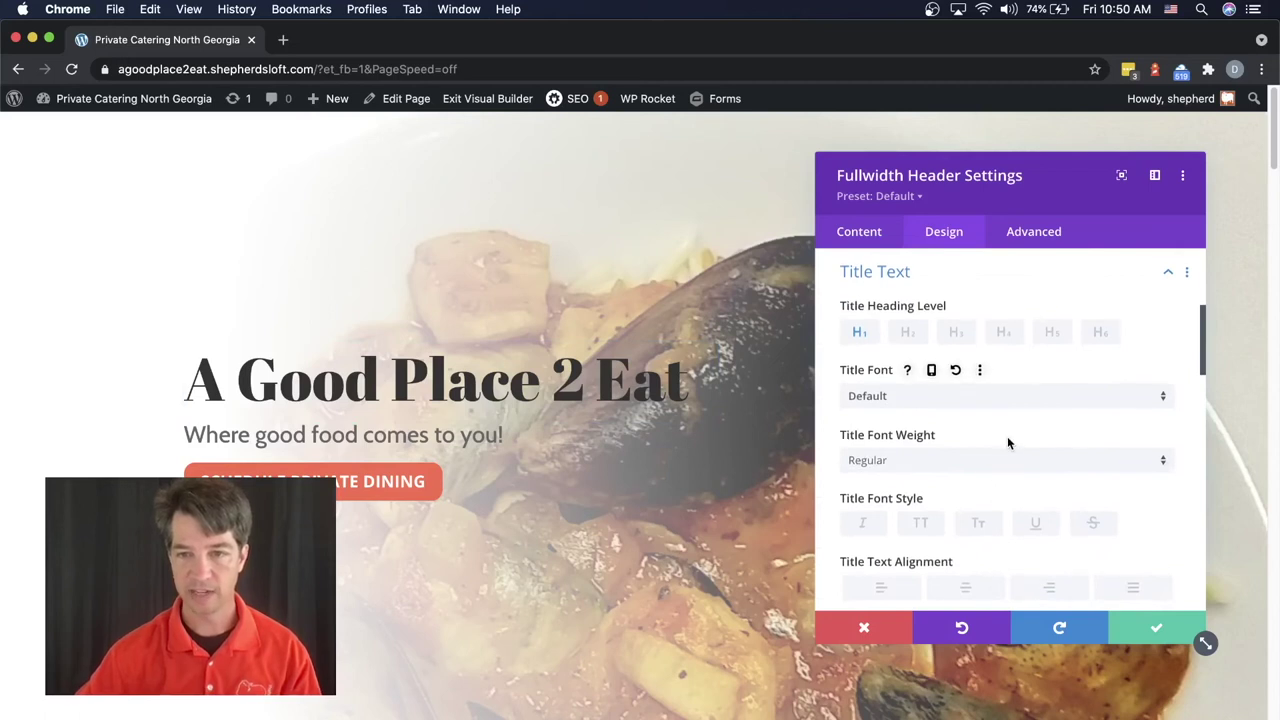
pyautogui.scroll(-10, 1007, 440)
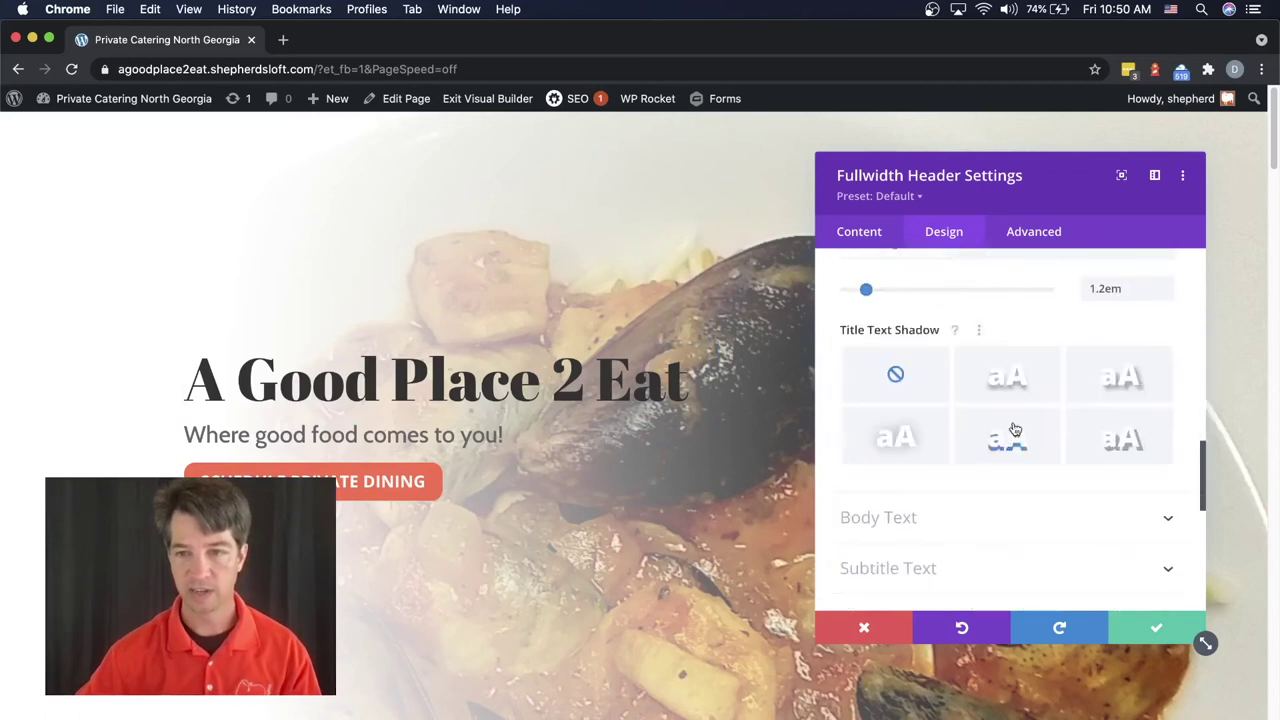
pyautogui.click(1125, 385)
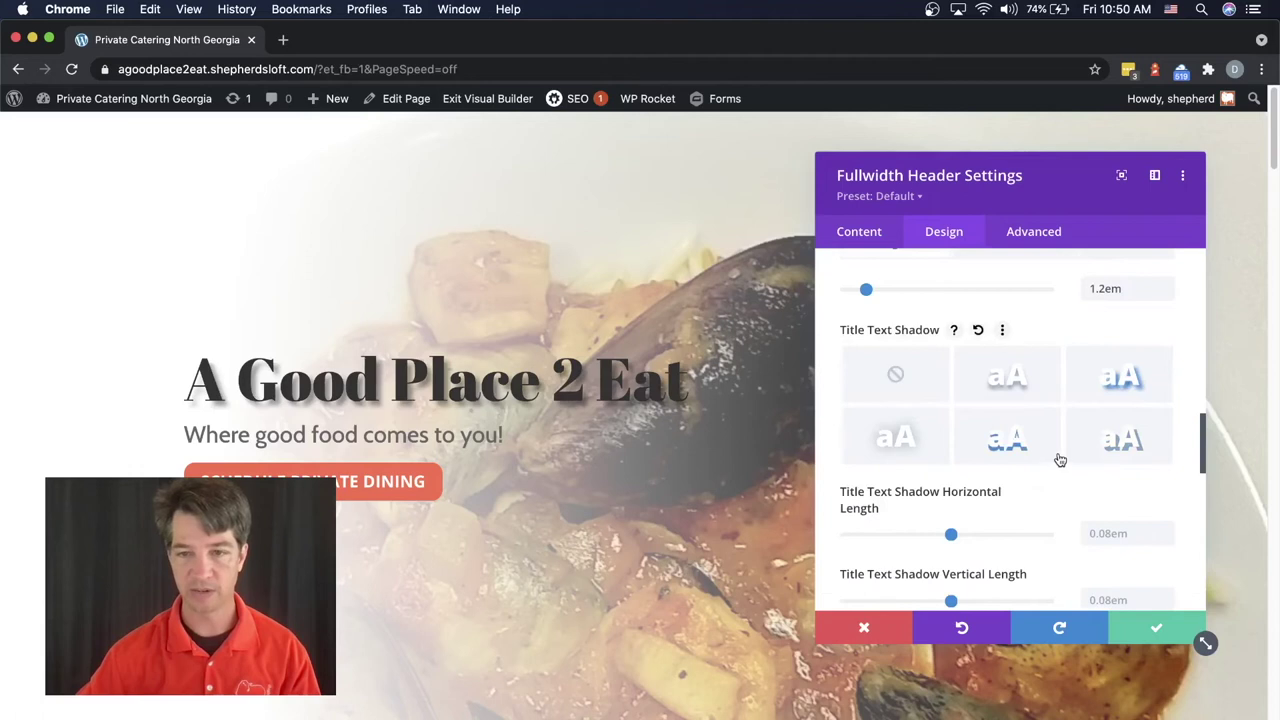
# Set the title text shadow color of the header to white (#ffffff).
pyautogui.scroll(-4, 1057, 457)
pyautogui.click(925, 476)
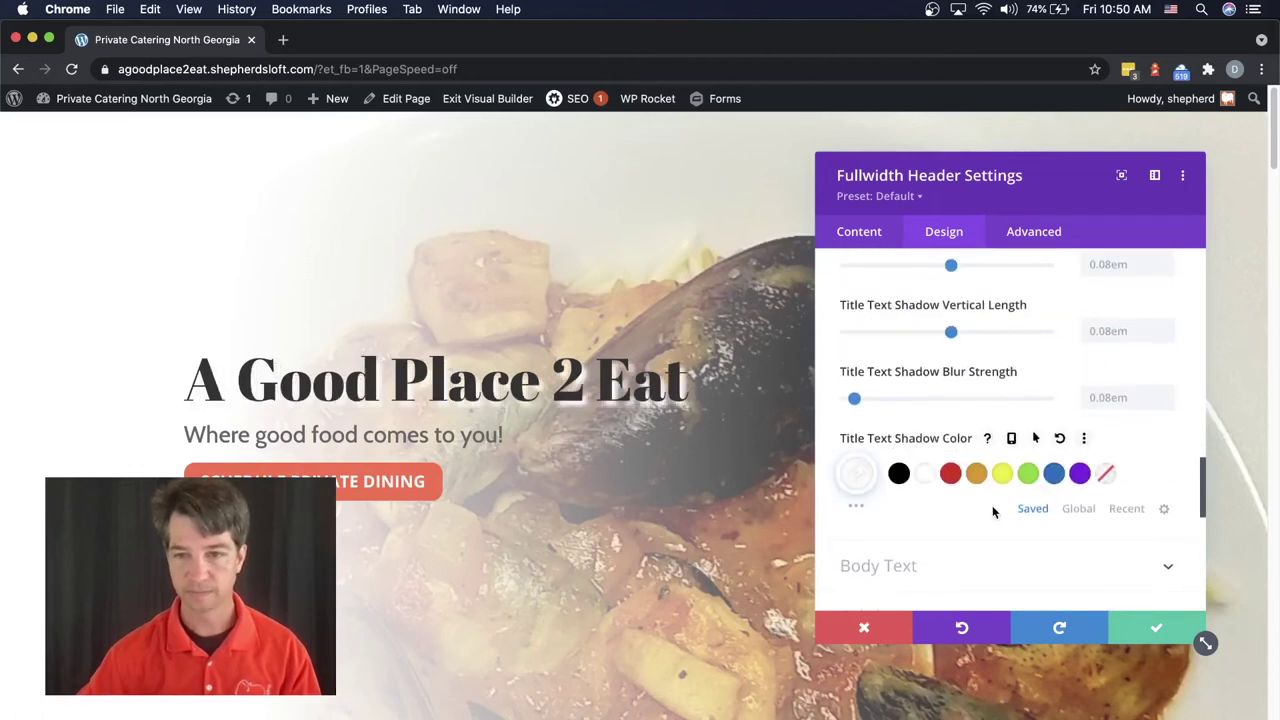
# Set the title shadow's blur strength to 0.14em and lower its white color's opacity to 0.72.
pyautogui.scroll(3, 992, 505)
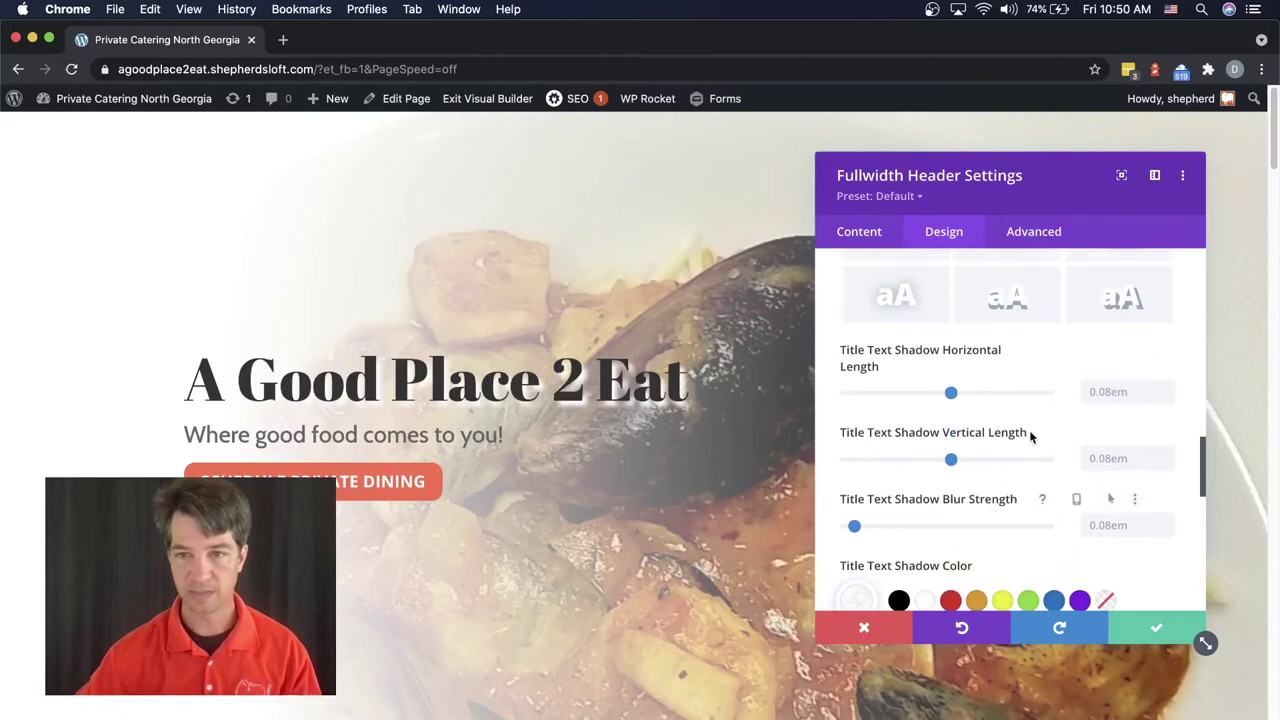
pyautogui.scroll(-1, 905, 548)
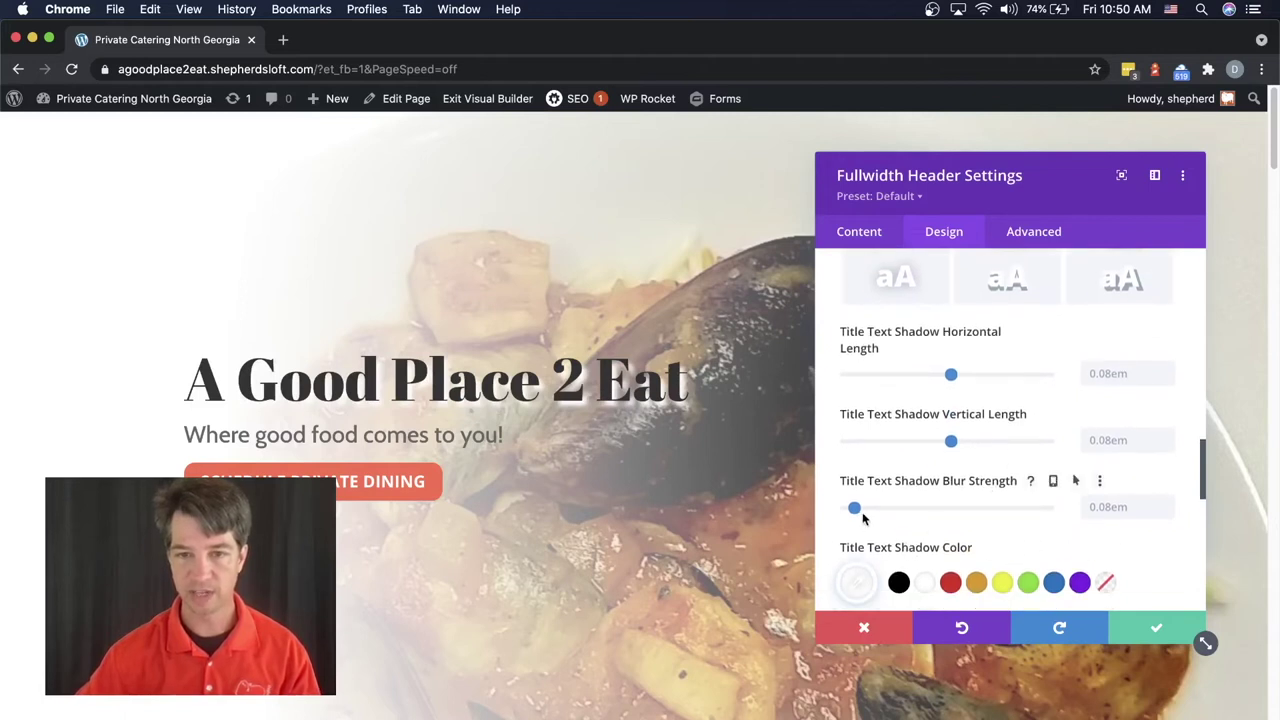
pyautogui.moveTo(857, 508); pyautogui.dragTo(859, 508)
pyautogui.scroll(-3, 1009, 497)
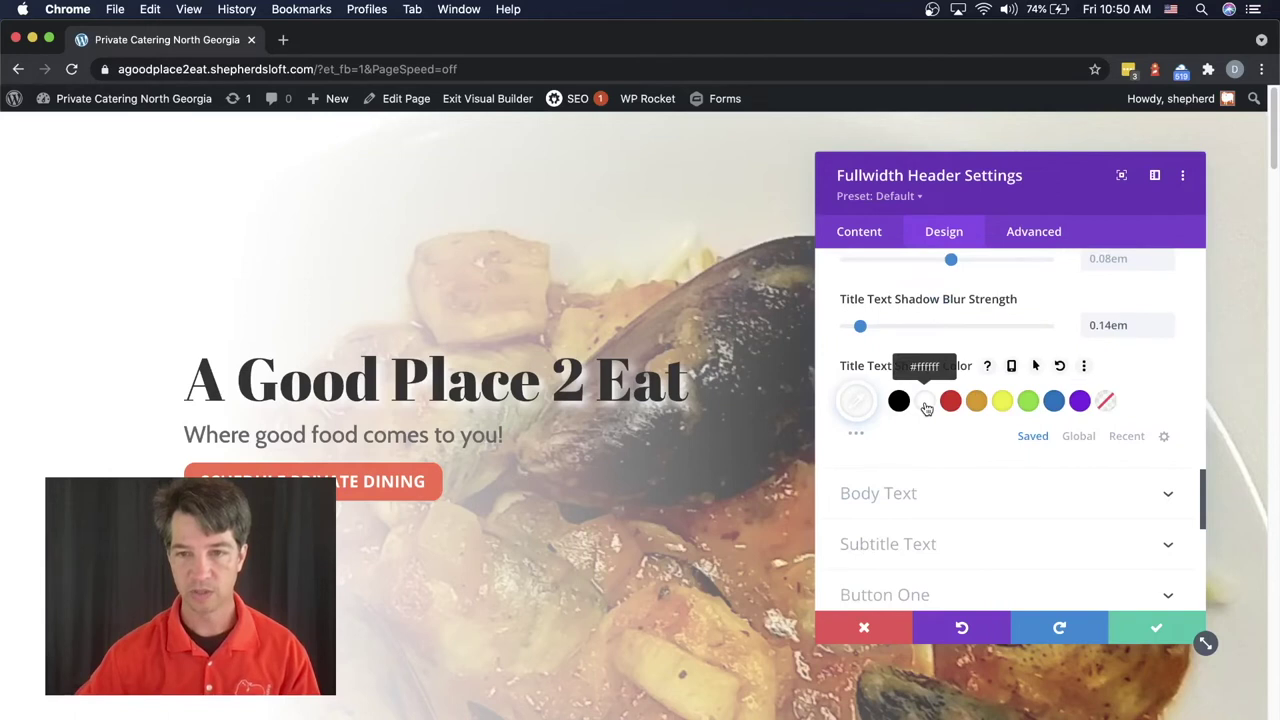
pyautogui.click(856, 401)
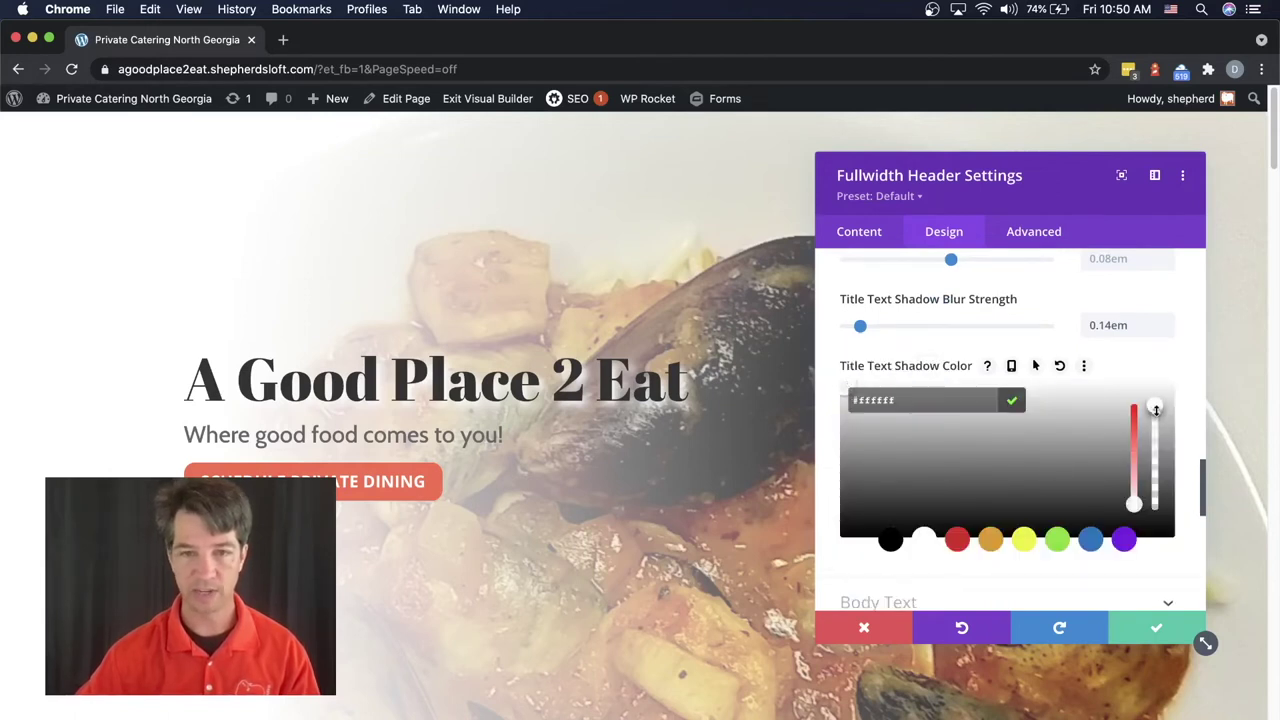
pyautogui.moveTo(1156, 410); pyautogui.dragTo(1160, 443)
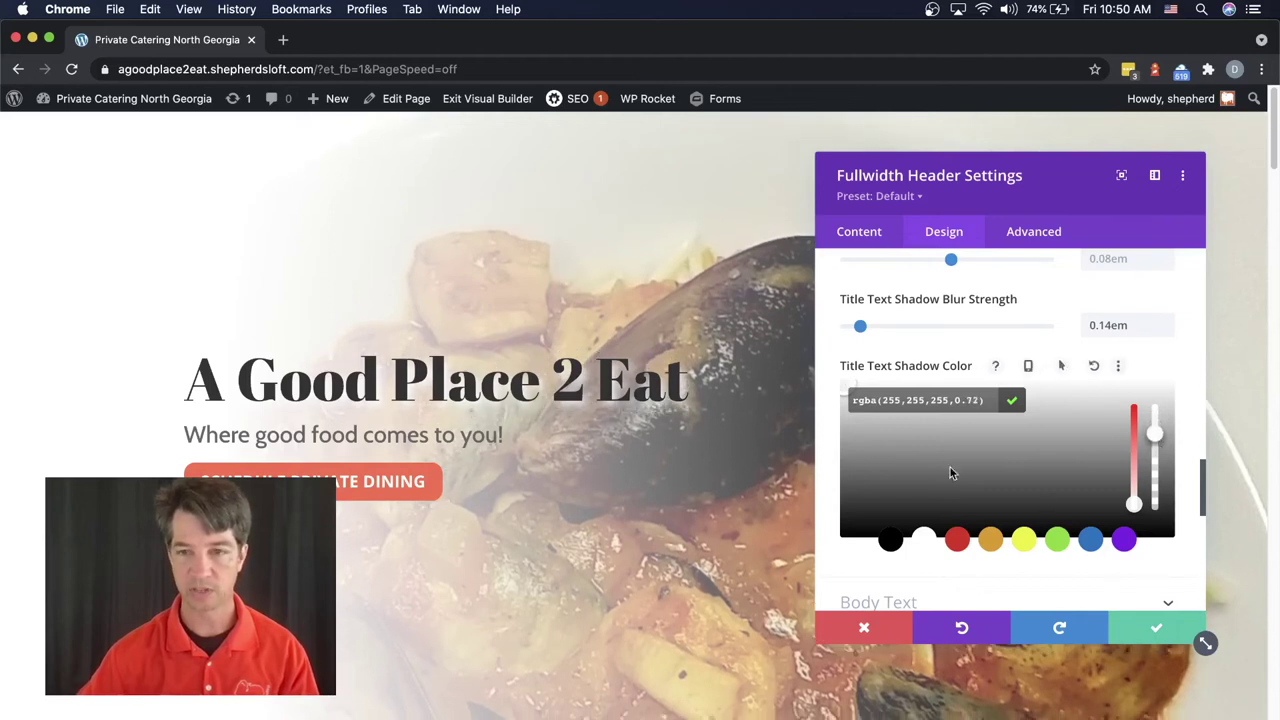
# Set the title text shadow's blur strength to 0.08em, horizontal length to 0.05em and vertical length to 0.03em.
pyautogui.scroll(3, 934, 451)
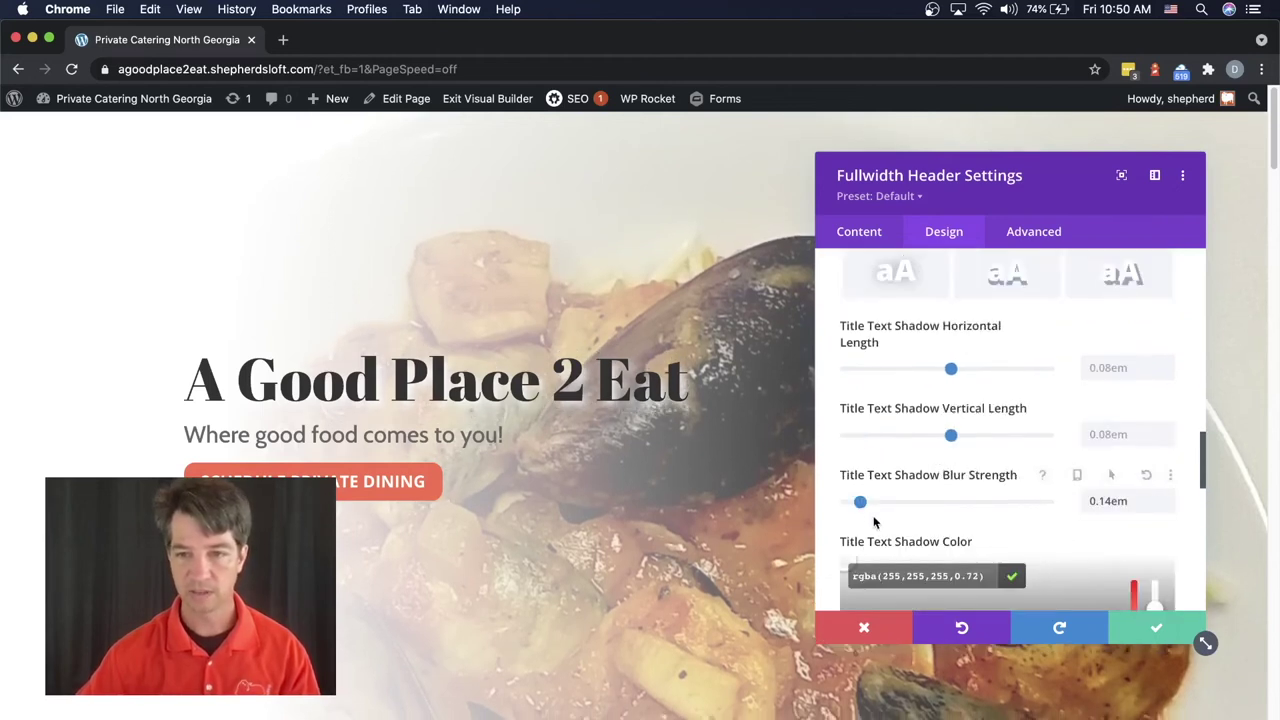
pyautogui.moveTo(860, 502); pyautogui.dragTo(854, 502)
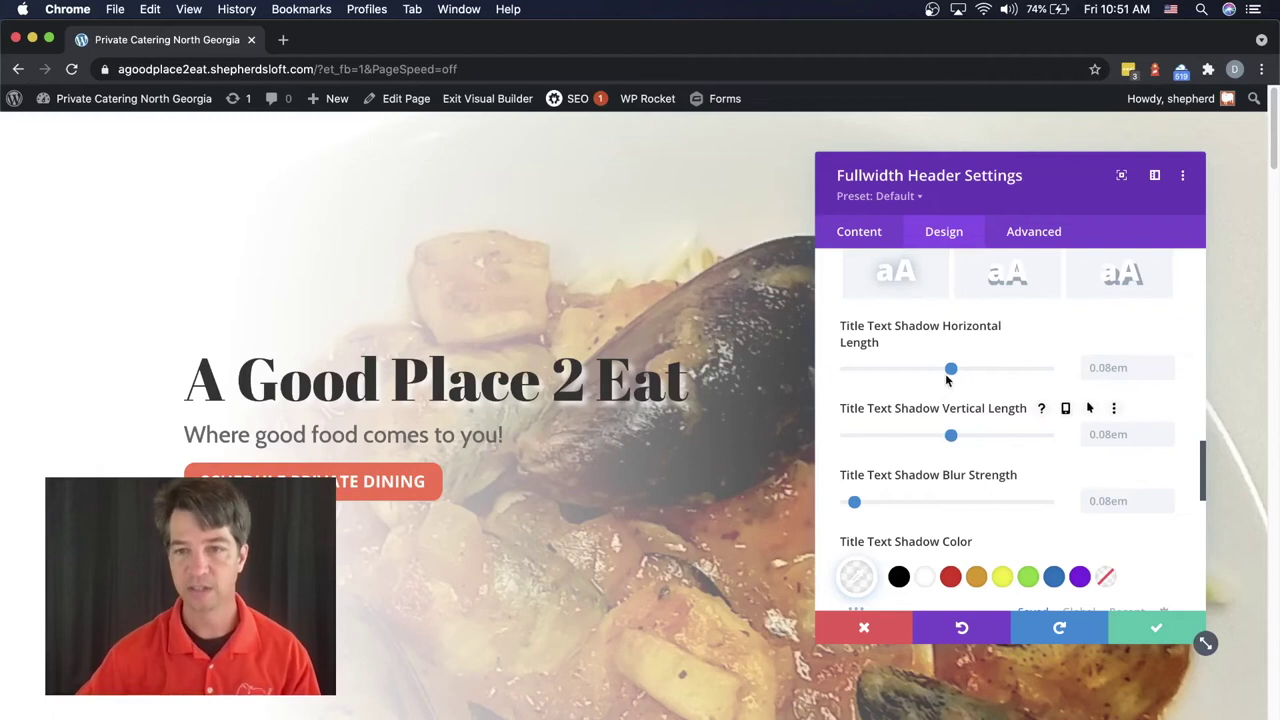
pyautogui.moveTo(951, 368); pyautogui.dragTo(949, 370)
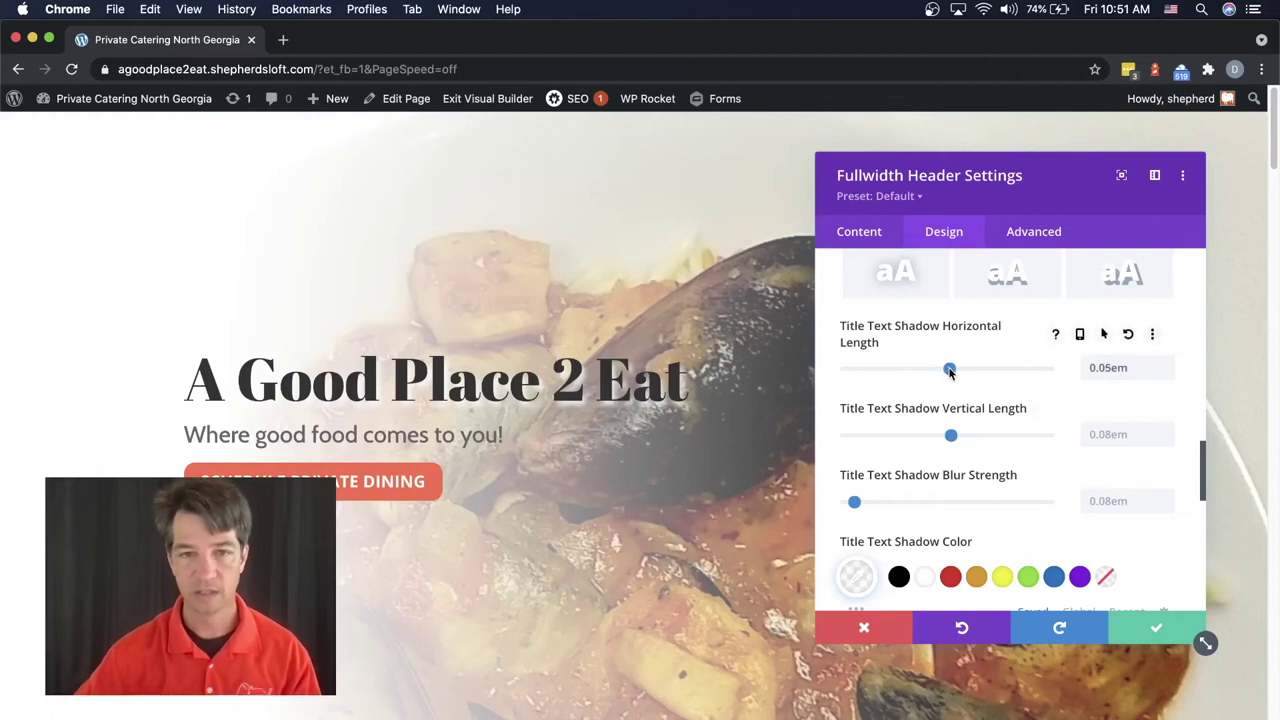
pyautogui.moveTo(951, 432); pyautogui.dragTo(949, 437)
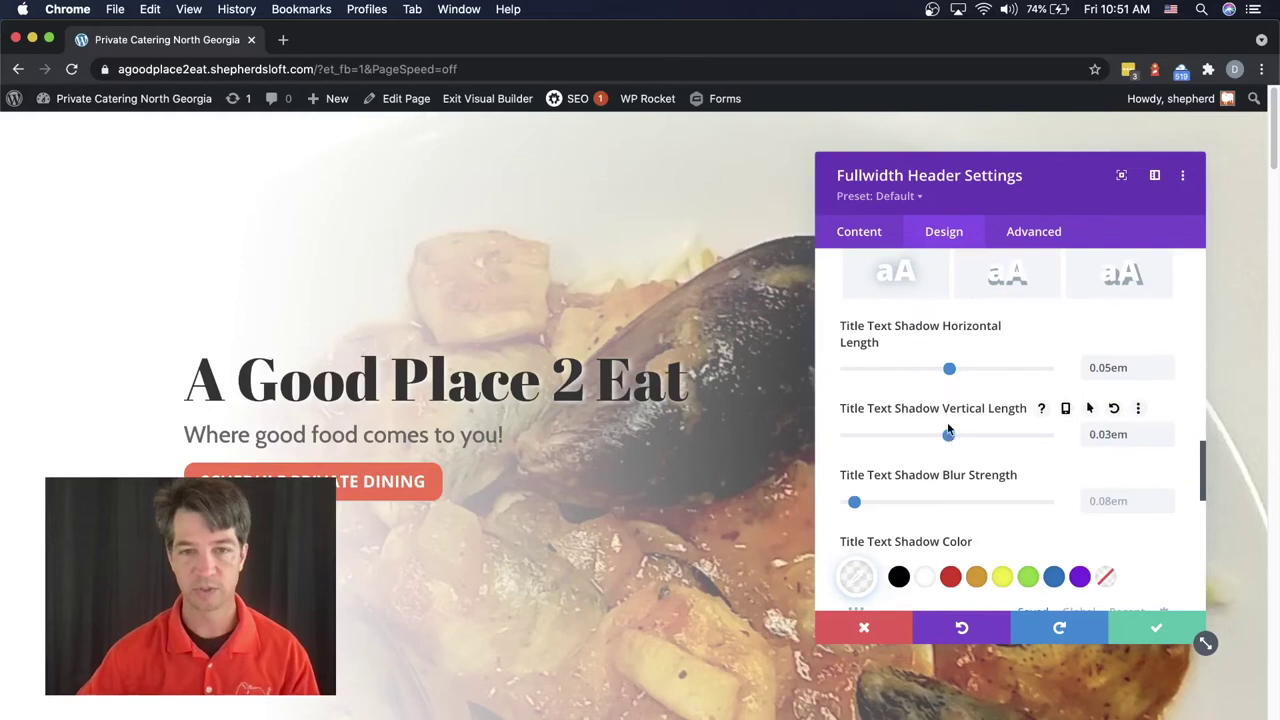
# Set the title text shadow color to white at 0.85 opacity and save the header module's settings.
pyautogui.scroll(-4, 1032, 448)
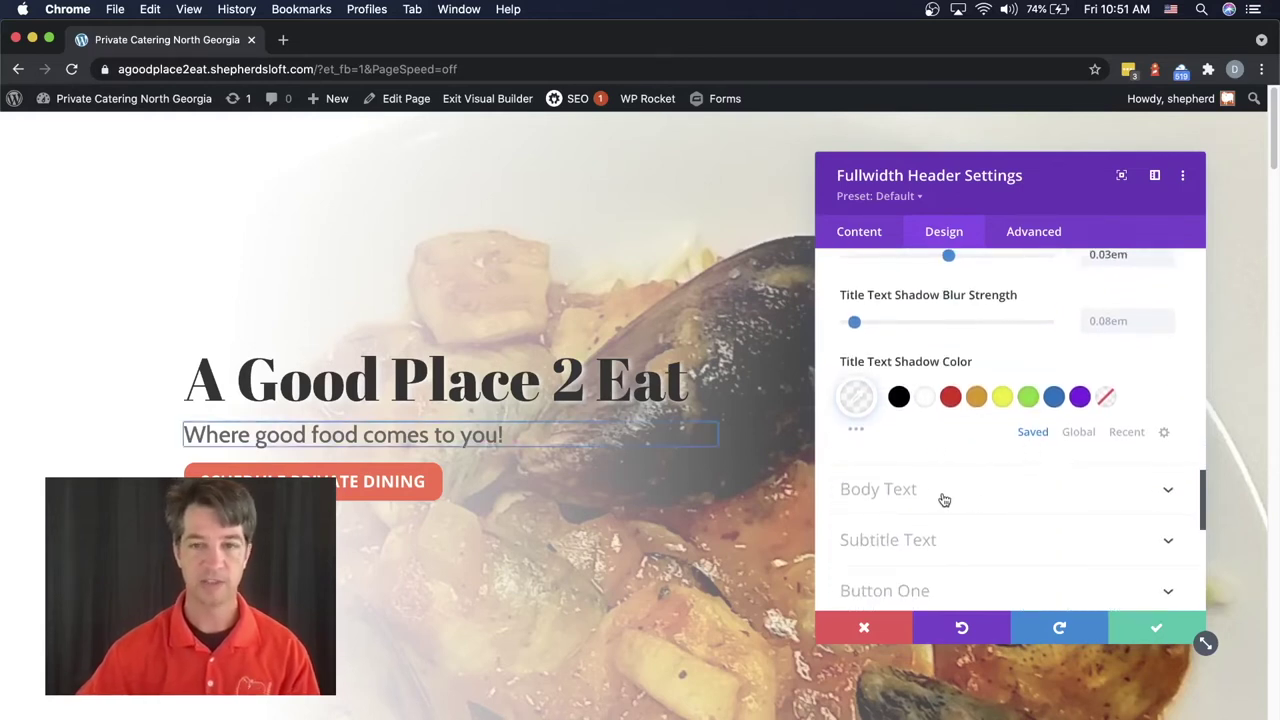
pyautogui.scroll(1, 981, 484)
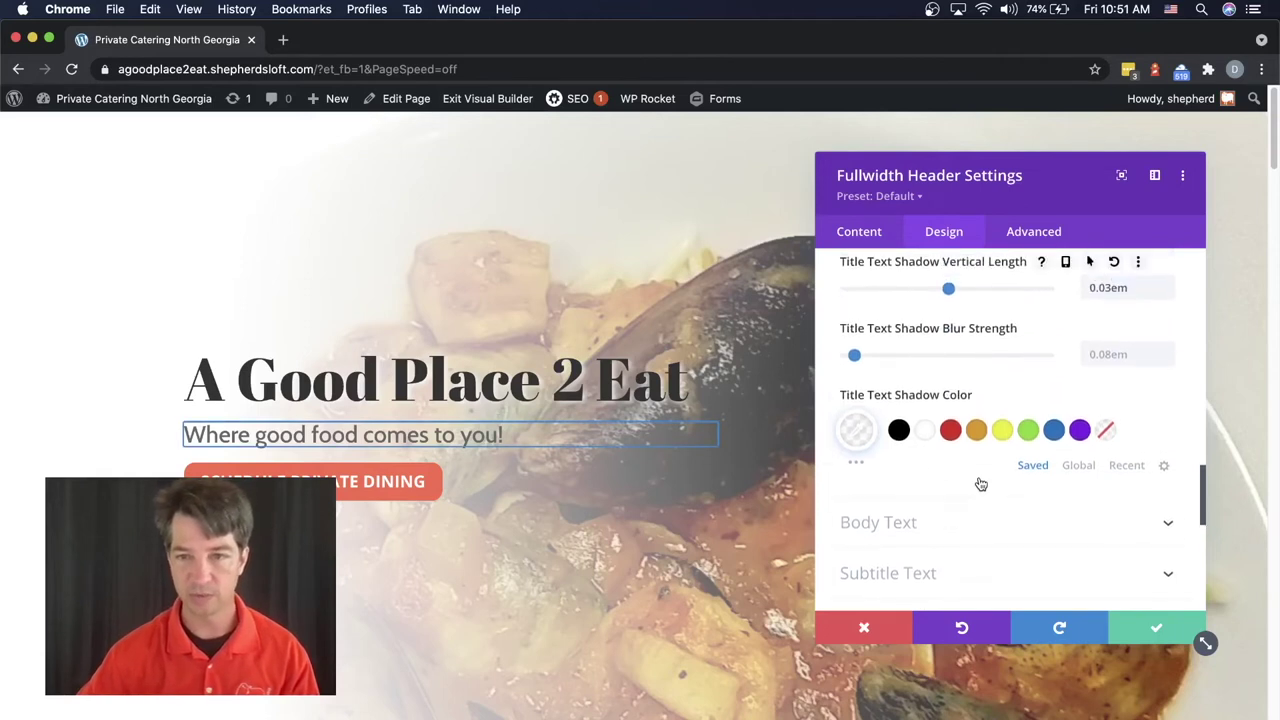
pyautogui.click(856, 430)
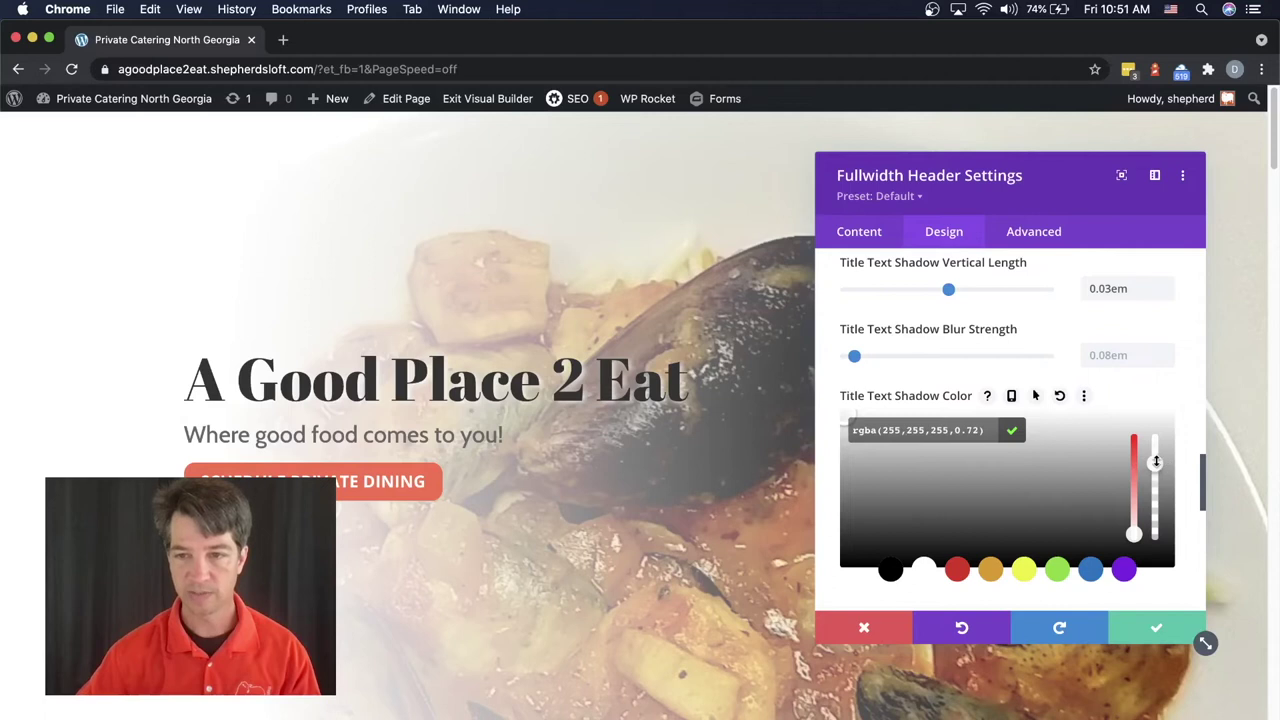
pyautogui.moveTo(1156, 461); pyautogui.dragTo(1156, 457)
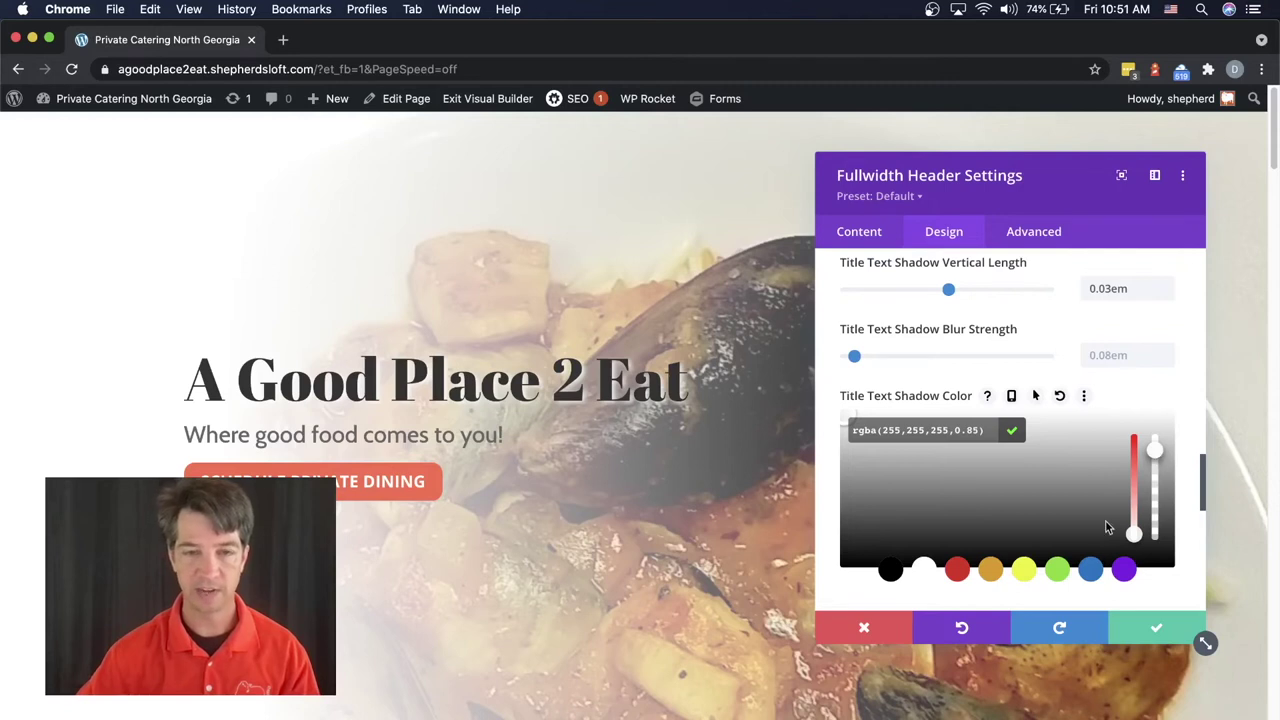
pyautogui.click(1158, 627)
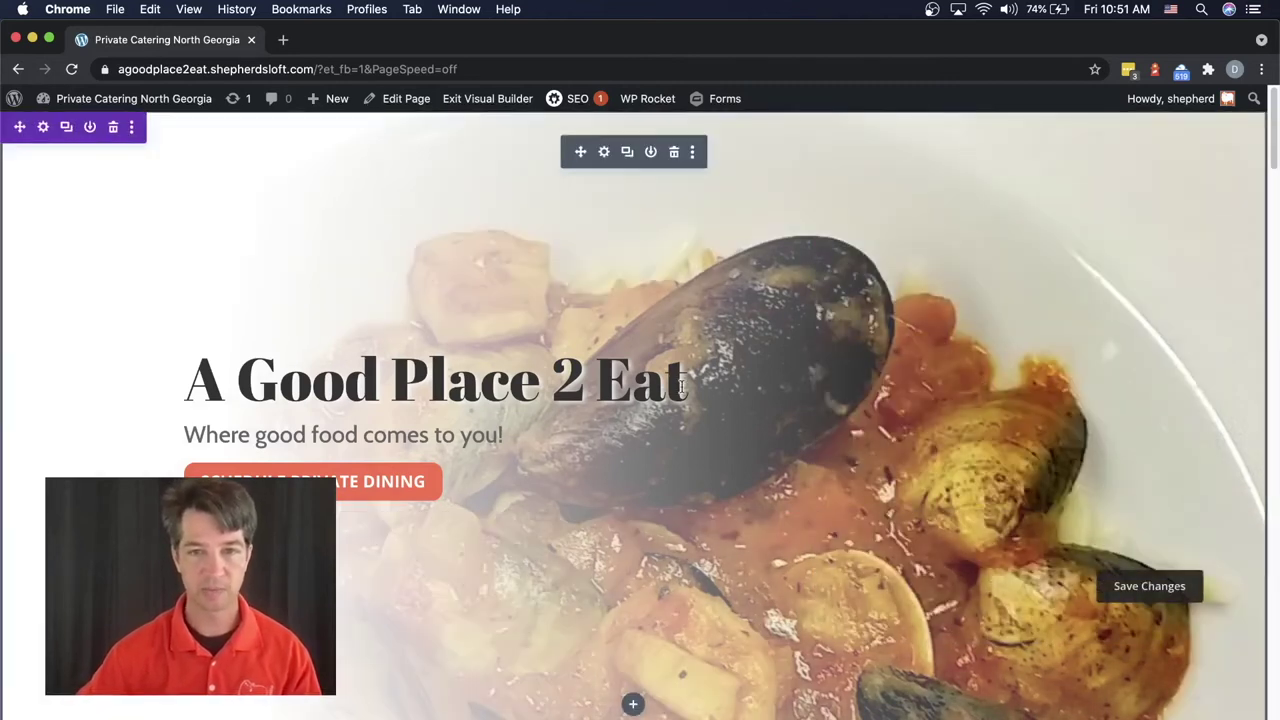
# Set the Fullwidth Header's body text line height to 2.2em and save the module's settings.
pyautogui.scroll(-1, 1021, 420)
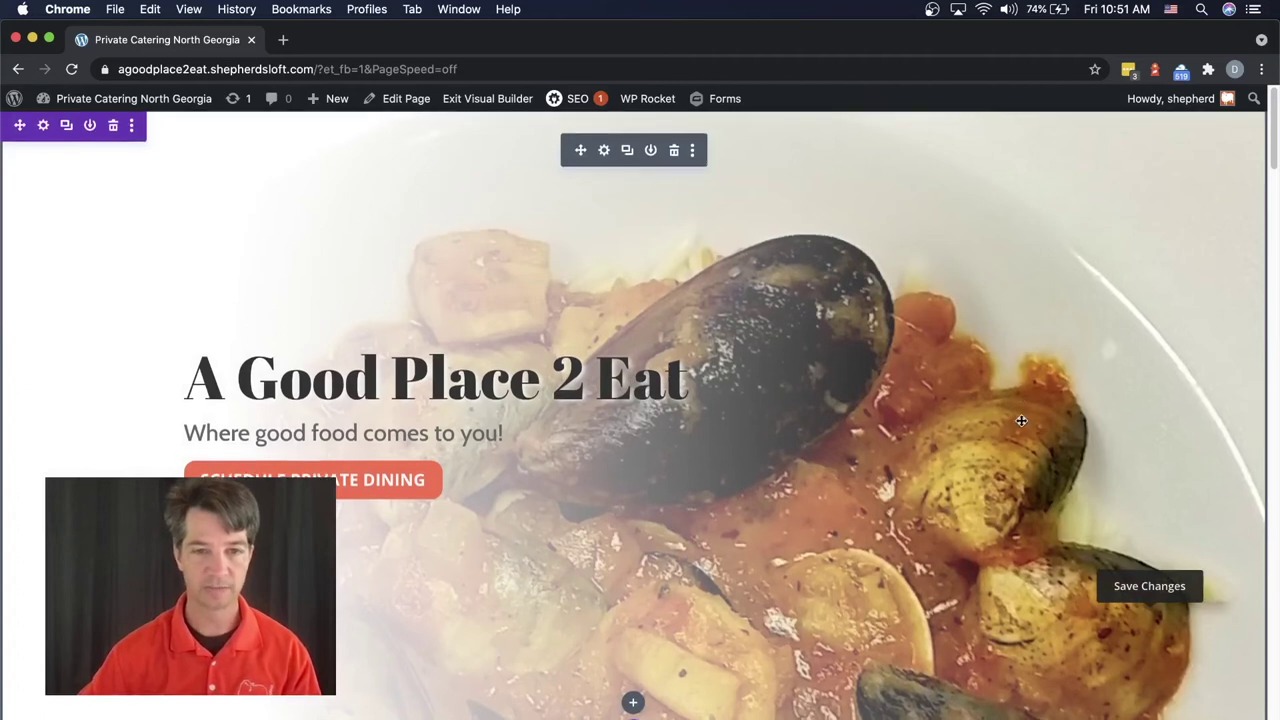
pyautogui.click(603, 147)
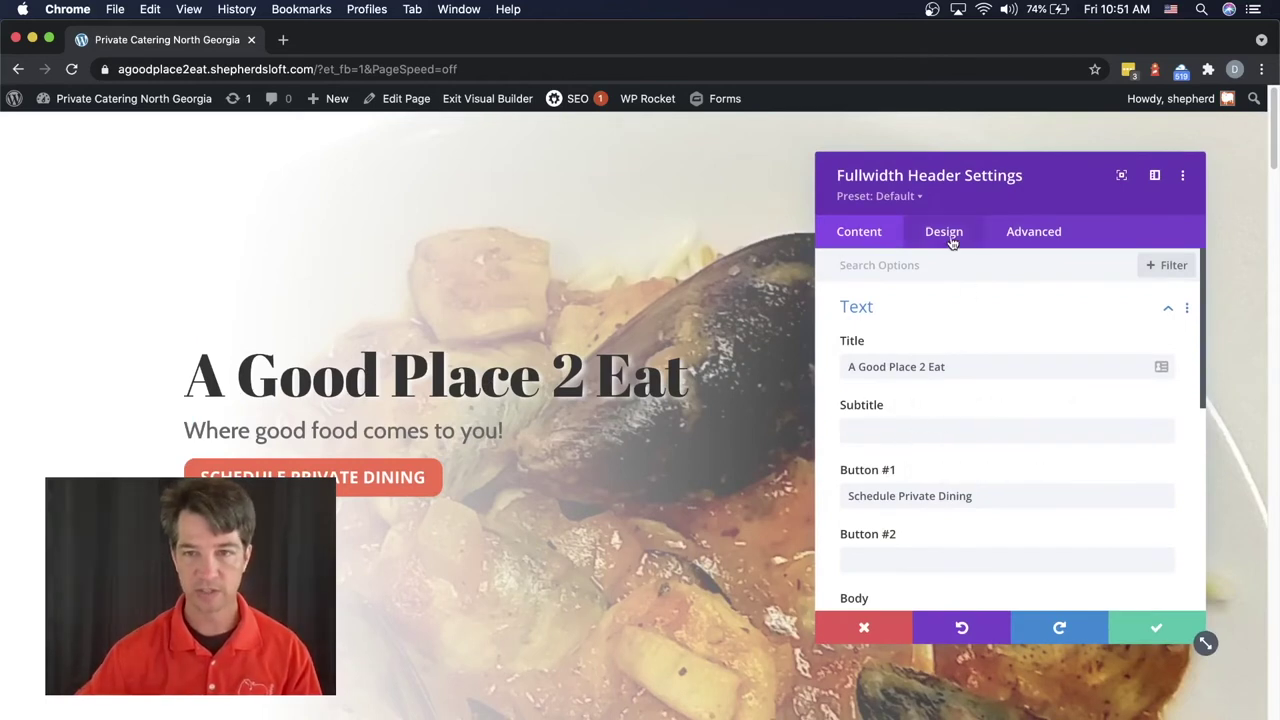
pyautogui.scroll(-5, 945, 417)
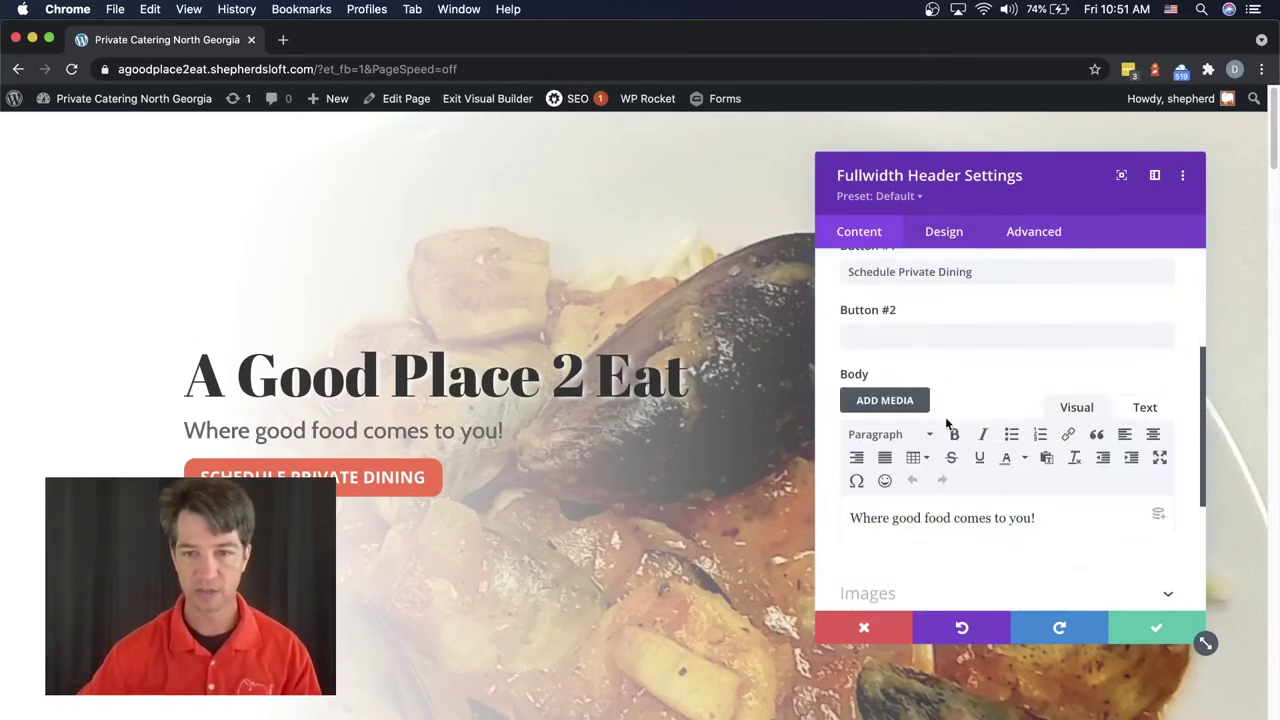
pyautogui.scroll(-2, 945, 420)
pyautogui.click(944, 232)
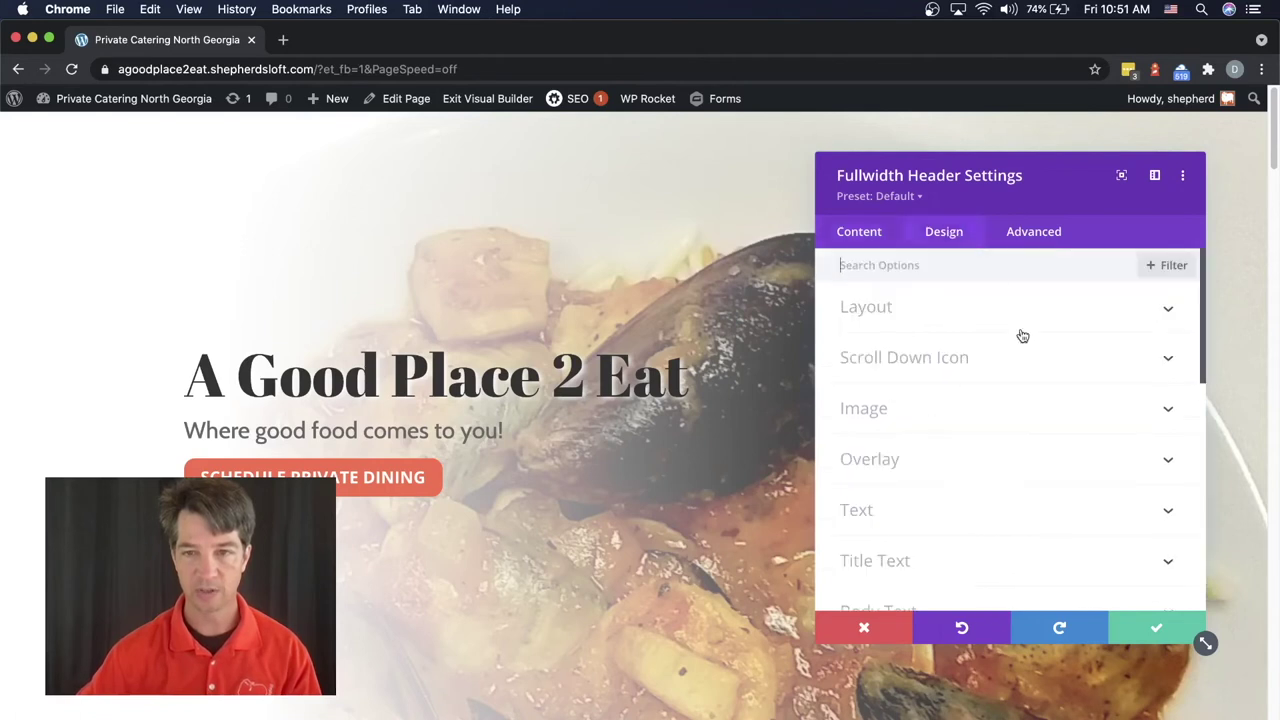
pyautogui.scroll(-1, 908, 437)
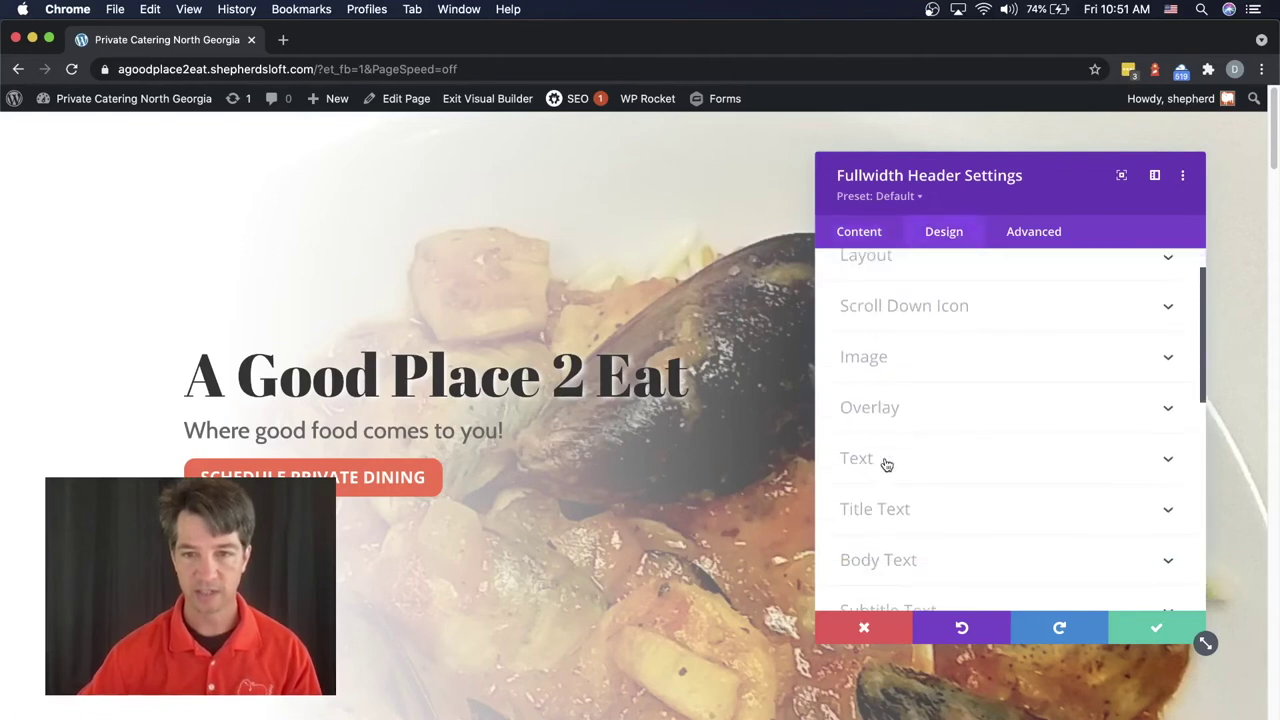
pyautogui.click(875, 559)
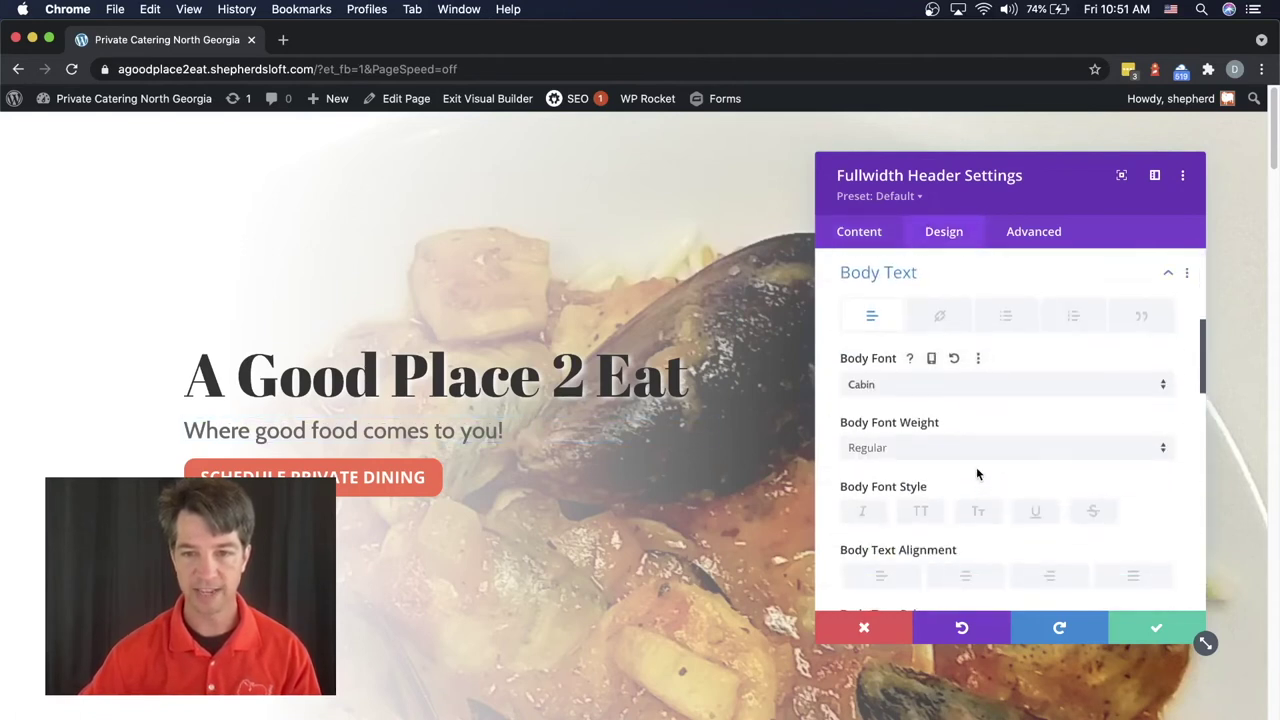
pyautogui.scroll(-6, 947, 471)
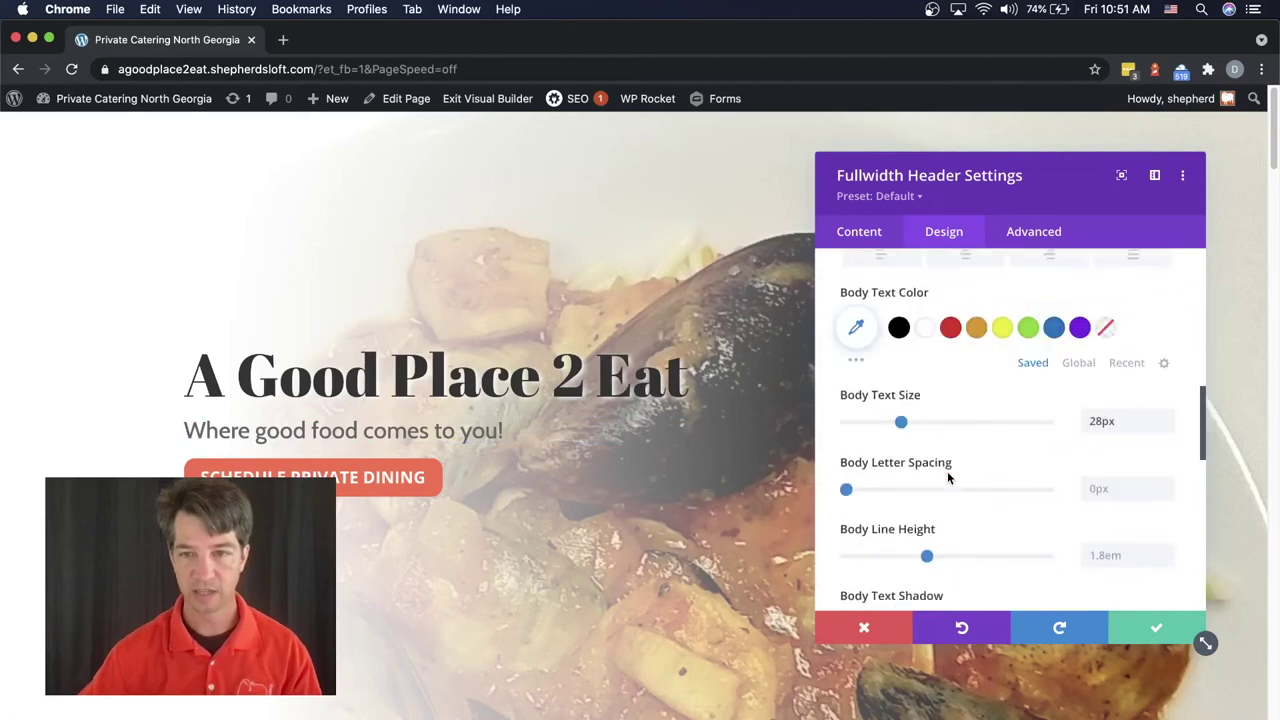
pyautogui.moveTo(927, 502); pyautogui.dragTo(969, 505)
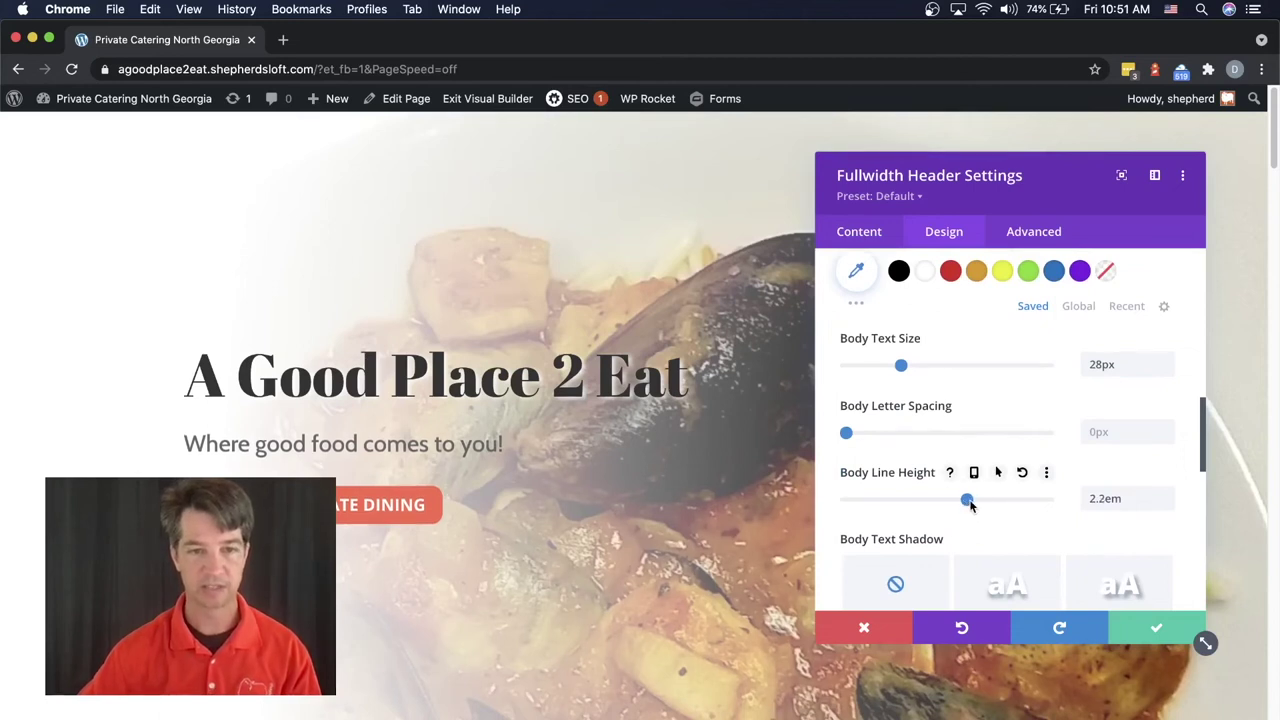
pyautogui.click(1156, 627)
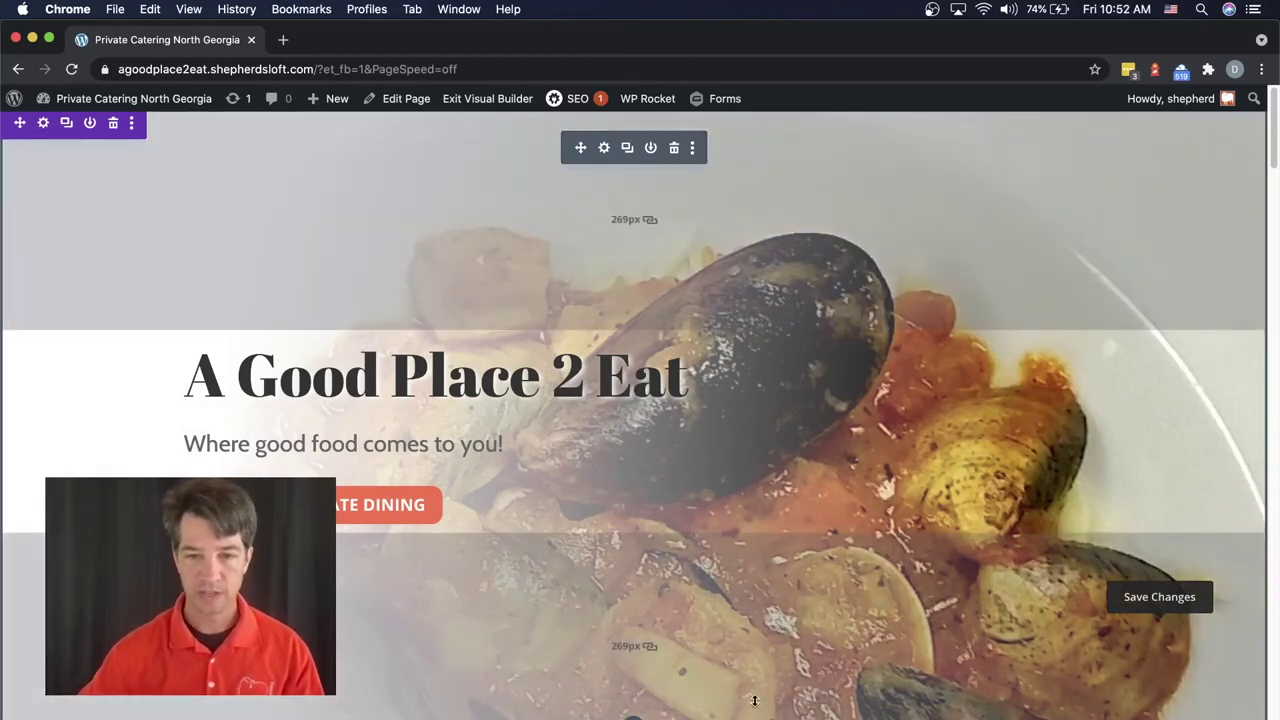
# Increase the header's linked top and bottom padding to 290px.
pyautogui.moveTo(752, 701)
pyautogui.mouseDown()
pyautogui.moveTo(751, 577)
pyautogui.moveTo(749, 716)
pyautogui.mouseUp()
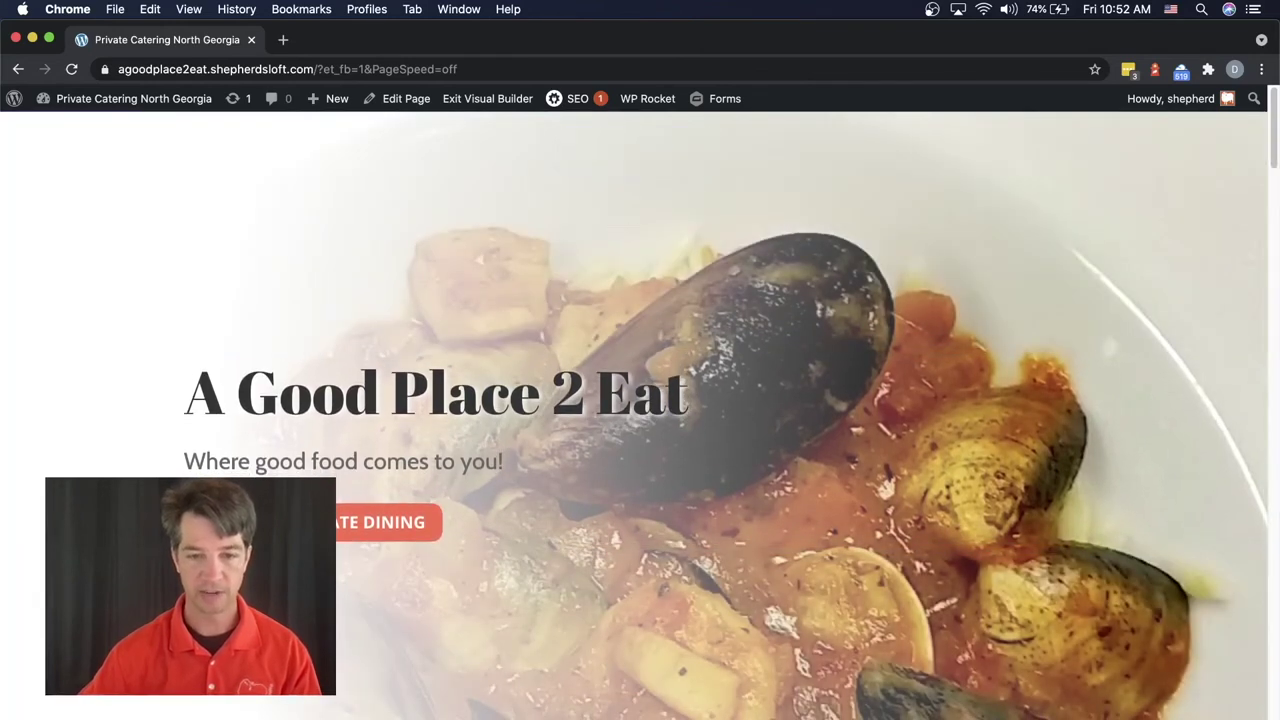
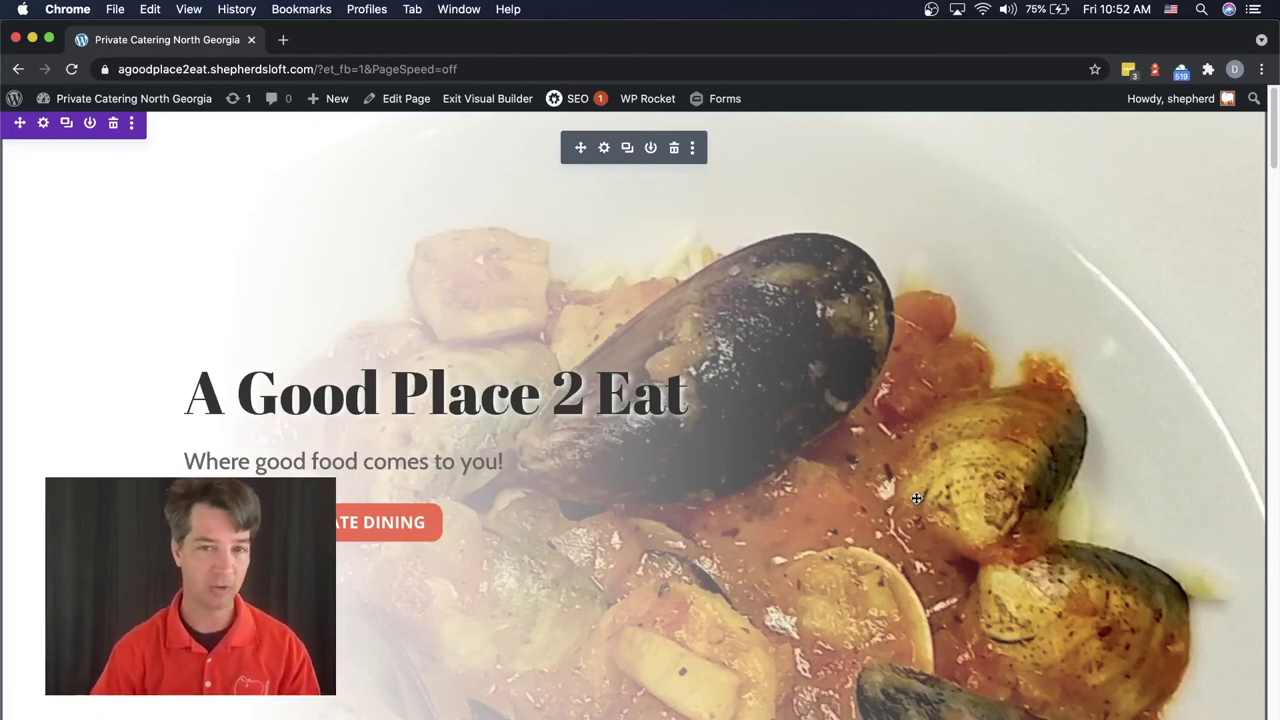
# Switch the page to the 400px phone view and examine the header's text readability and spacing.
pyautogui.moveTo(660, 565)
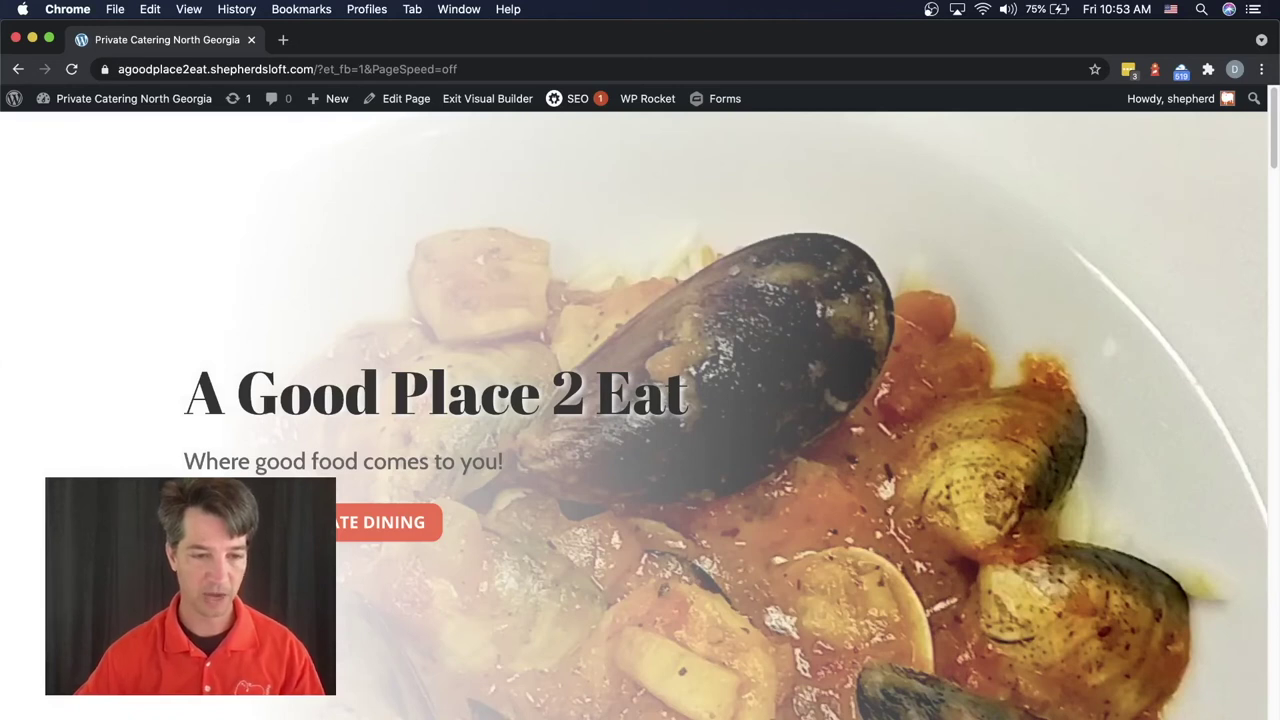
pyautogui.press('super+shift+p')
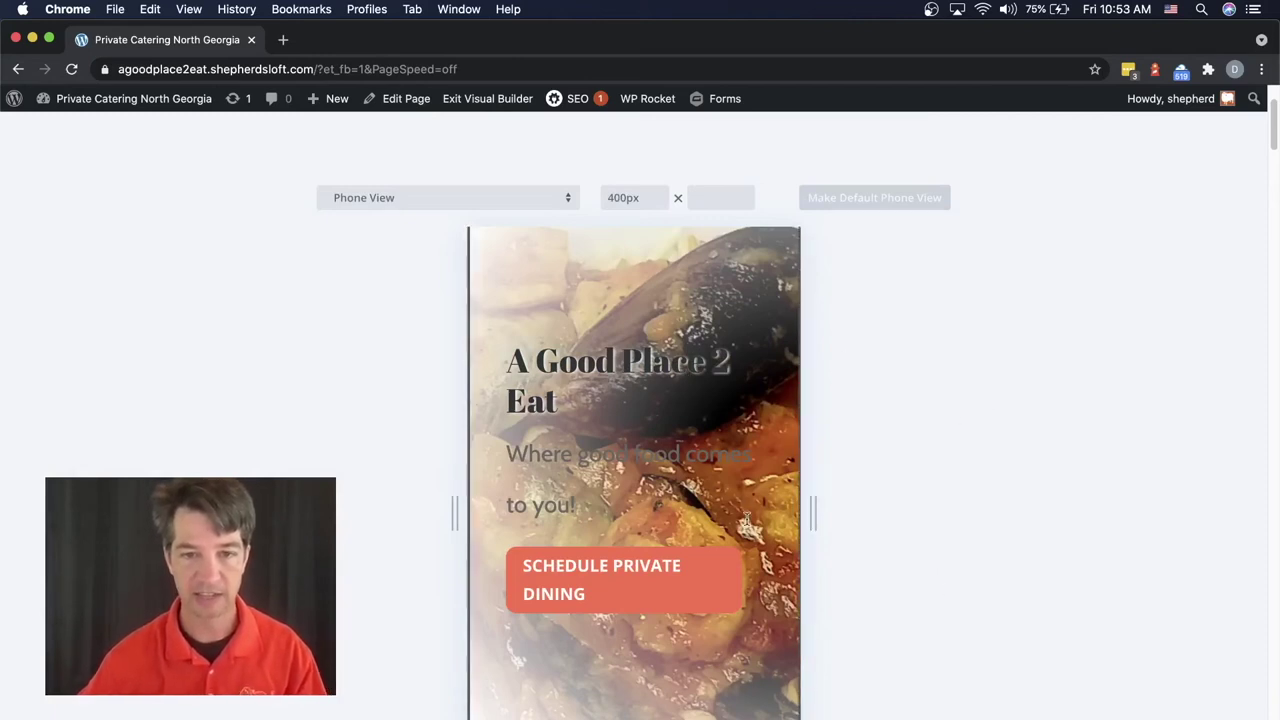
pyautogui.scroll(-5, 747, 518)
pyautogui.scroll(5, 747, 518)
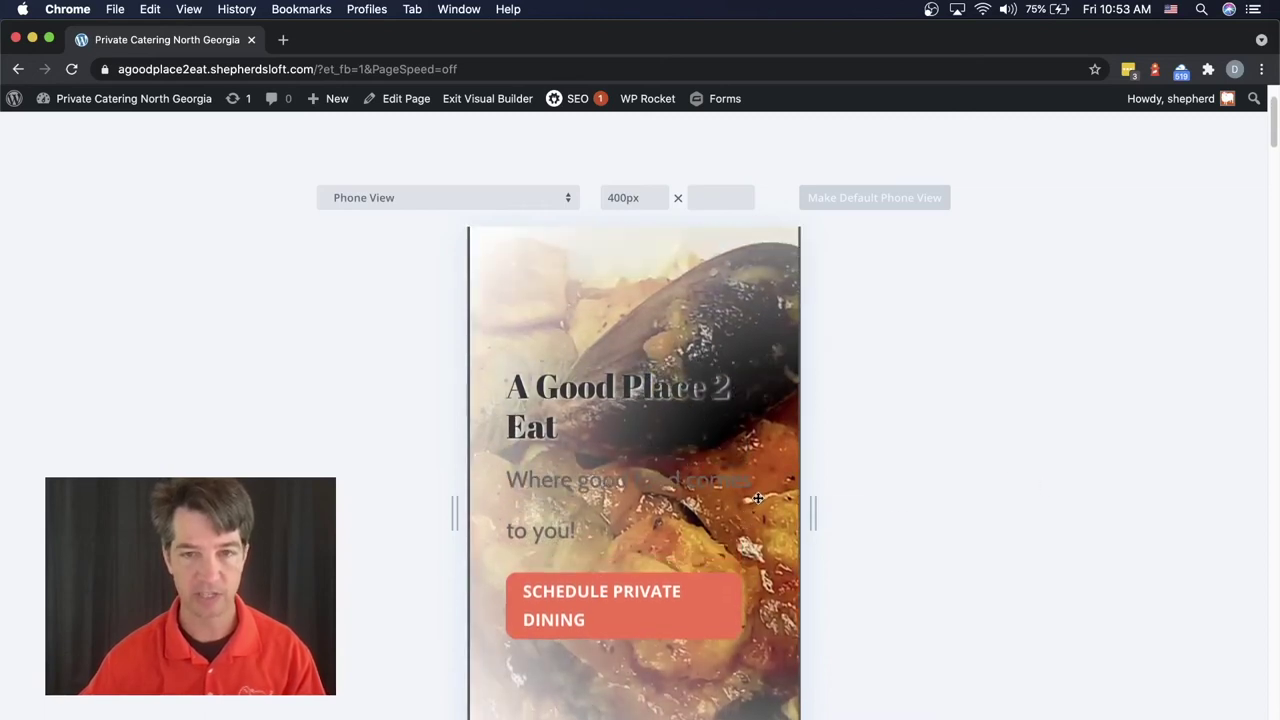
pyautogui.scroll(3, 758, 498)
pyautogui.scroll(-5, 747, 505)
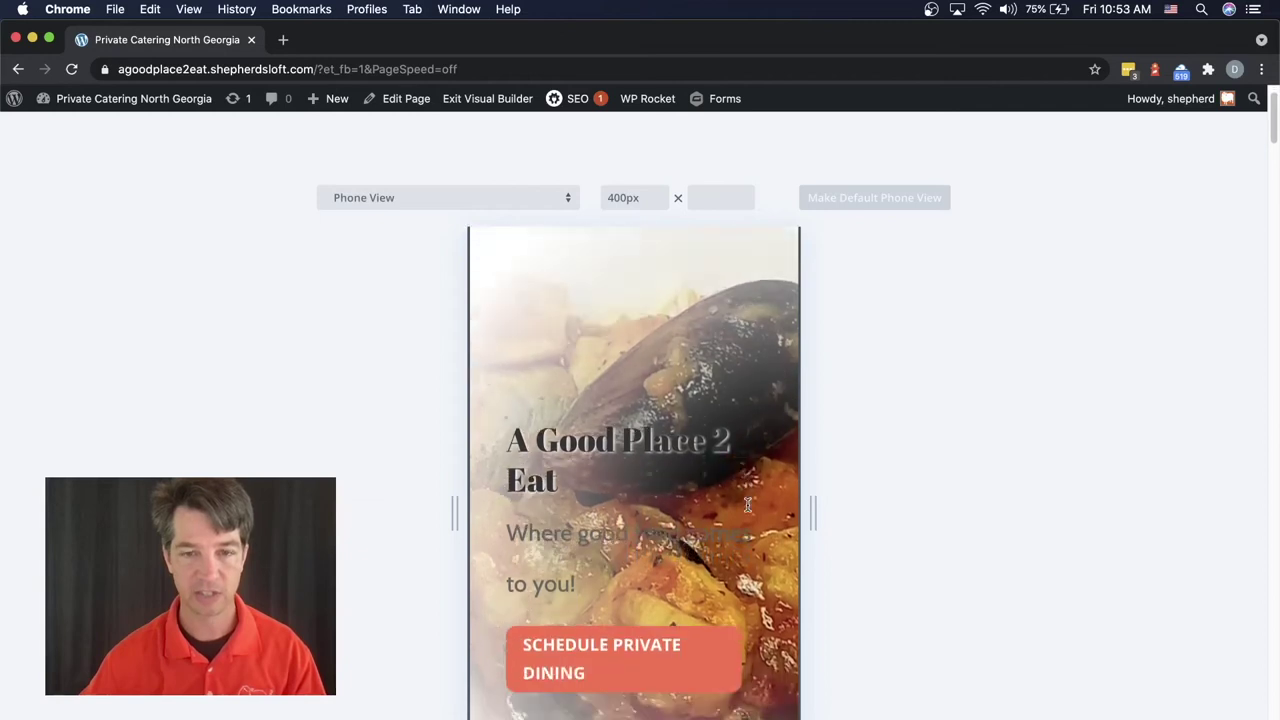
pyautogui.scroll(4, 747, 505)
pyautogui.scroll(2, 747, 505)
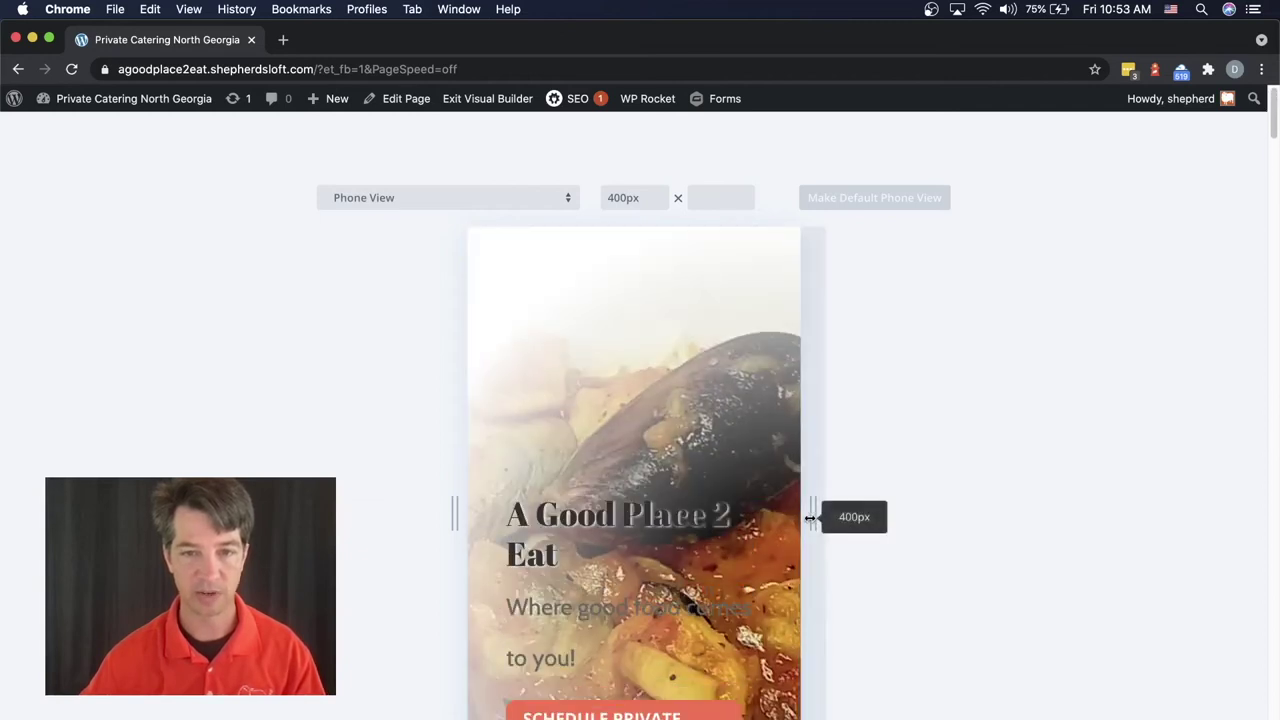
# Reduce the header's linked top and bottom padding in the phone view to move the title higher.
pyautogui.moveTo(634, 439)
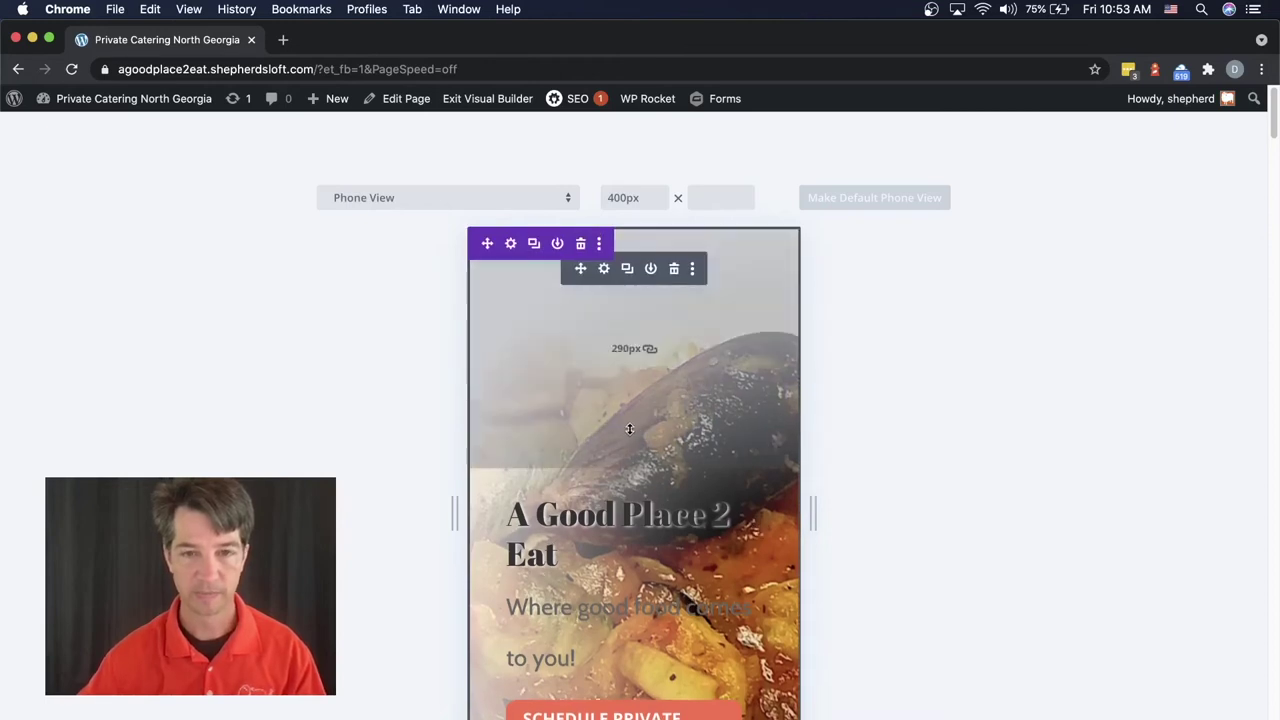
pyautogui.moveTo(629, 427); pyautogui.dragTo(635, 346)
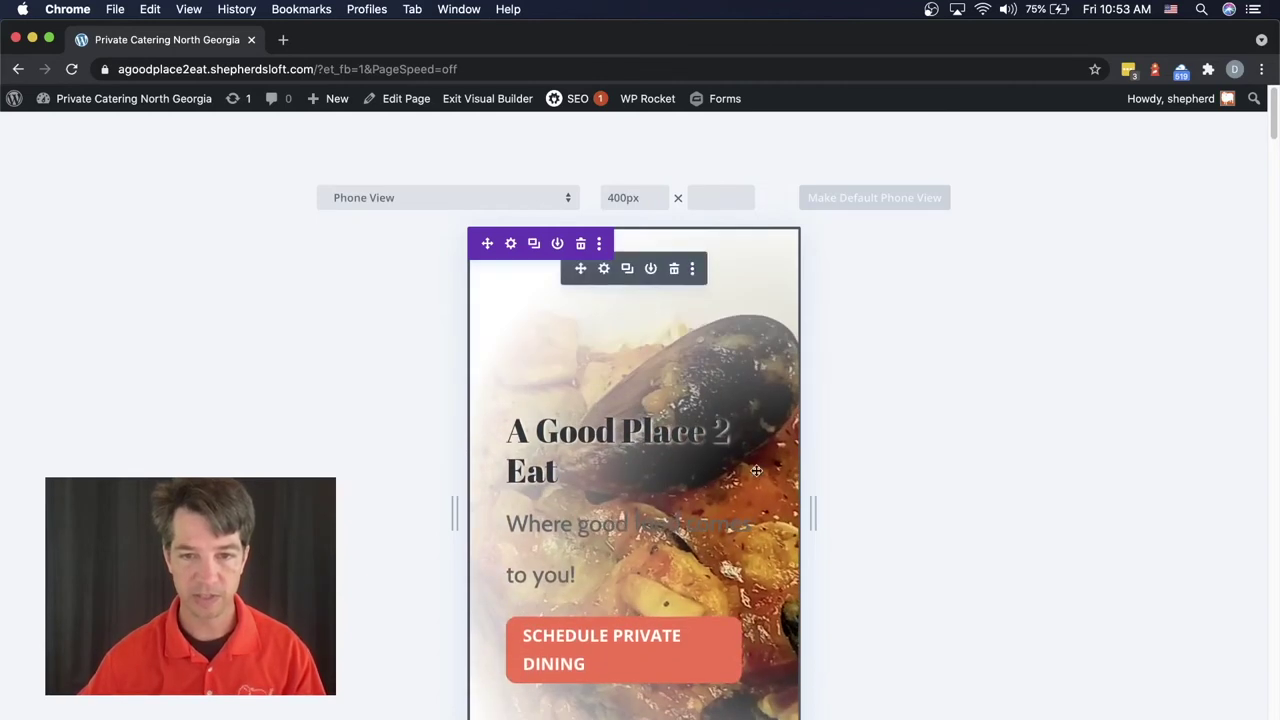
# Replace the "2" in the header title with "To" so it reads "A Good Place To Eat".
pyautogui.doubleClick(713, 429)
pyautogui.write('to')
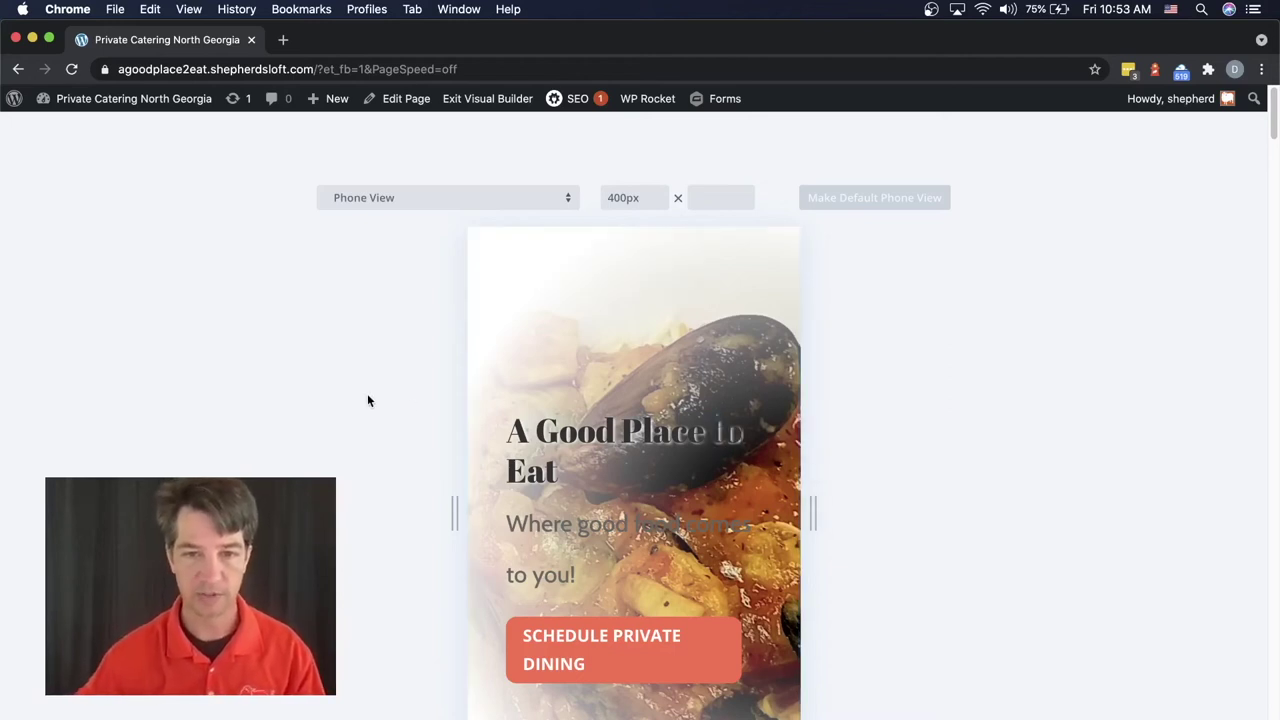
pyautogui.press('BackSpace')
pyautogui.press('BackSpace')
pyautogui.write('To')
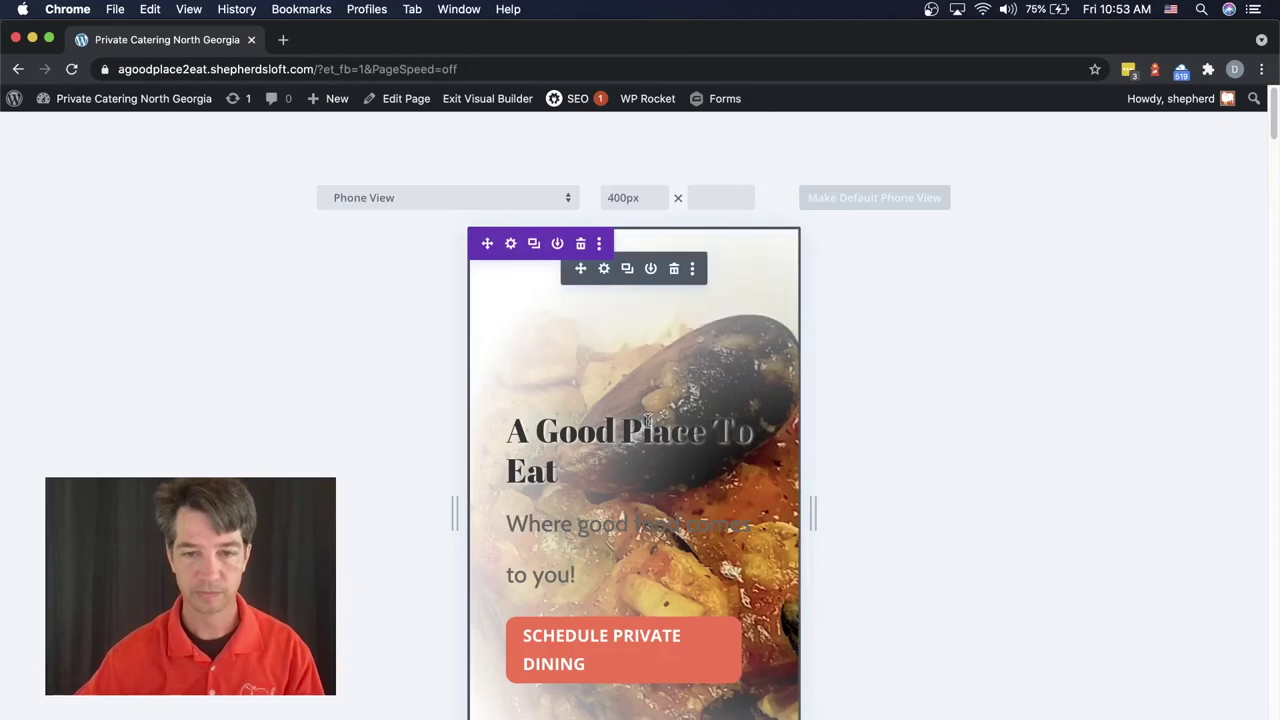
# Set the fullwidth header's body text color to black.
pyautogui.click(604, 268)
pyautogui.moveTo(924, 175); pyautogui.dragTo(964, 168)
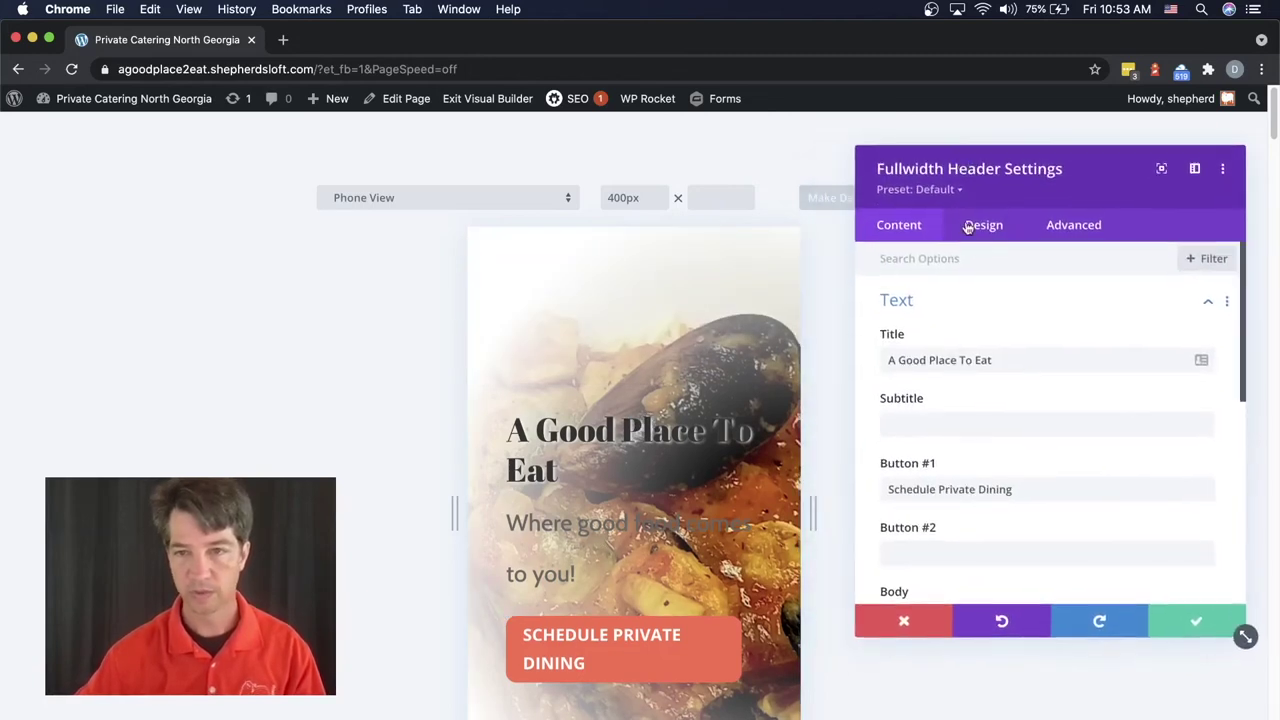
pyautogui.click(984, 226)
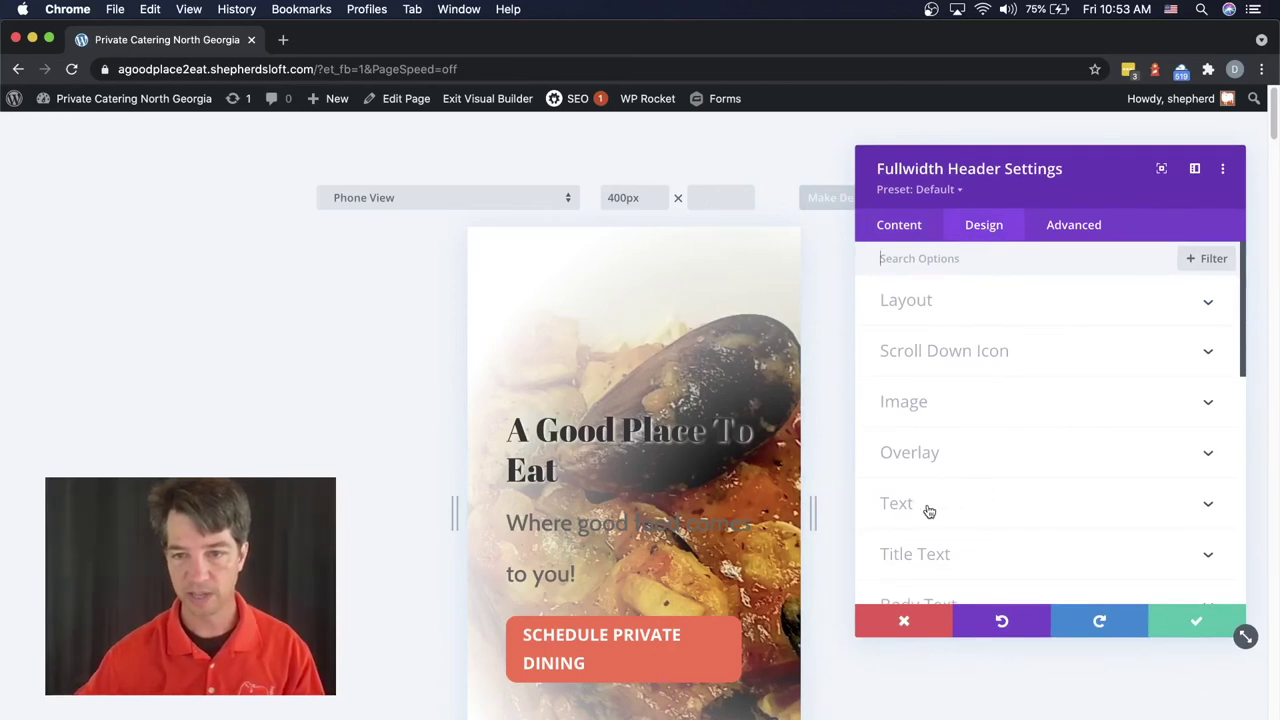
pyautogui.scroll(-2, 915, 512)
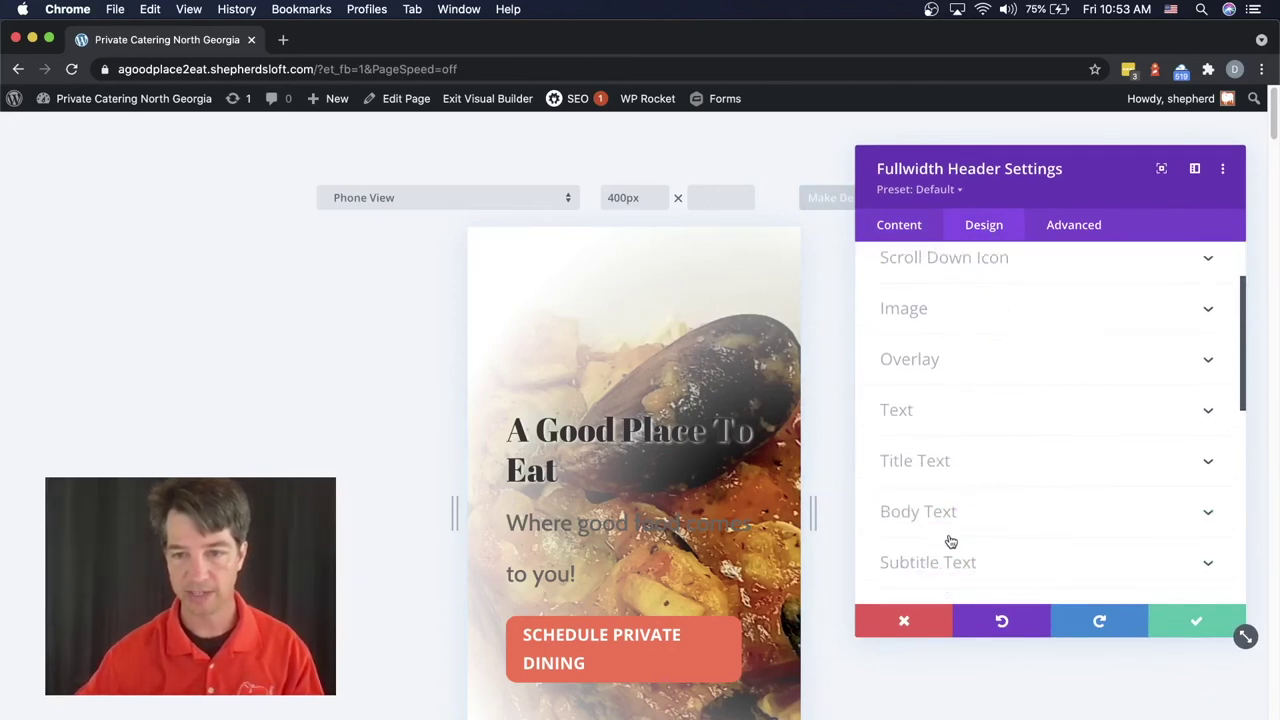
pyautogui.click(925, 511)
pyautogui.scroll(-4, 955, 510)
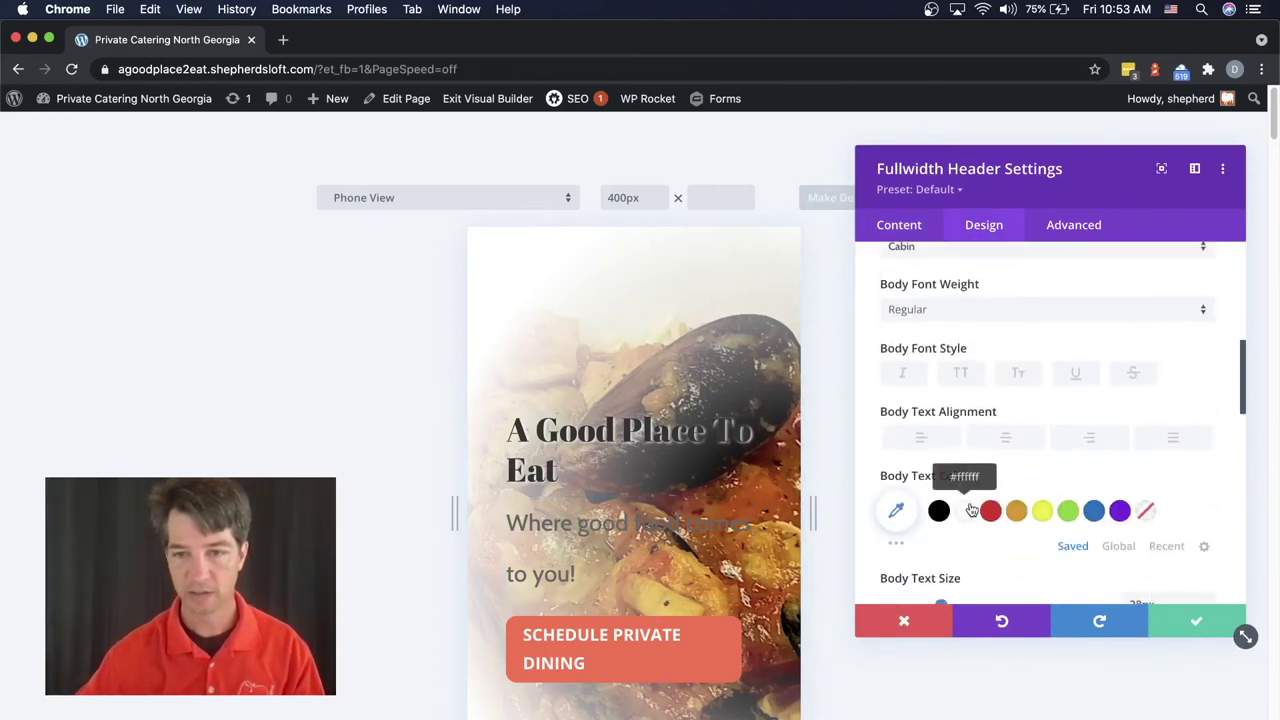
pyautogui.click(939, 466)
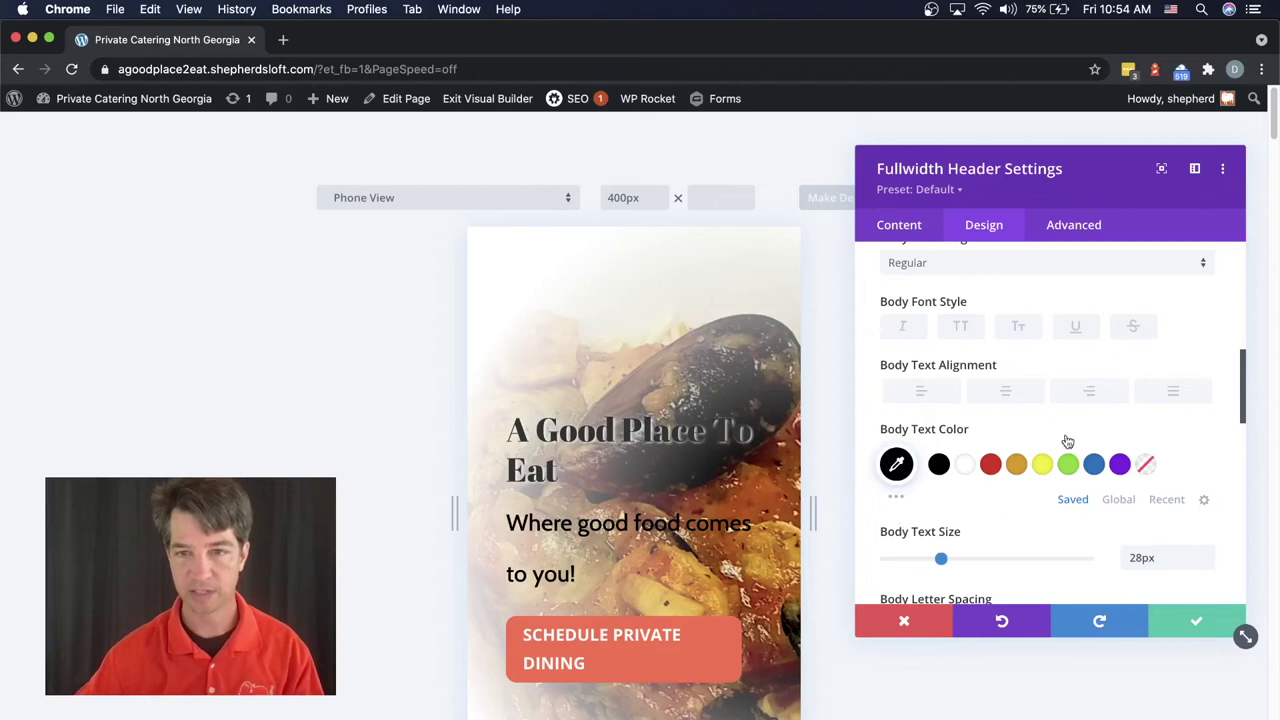
pyautogui.scroll(10, 1103, 557)
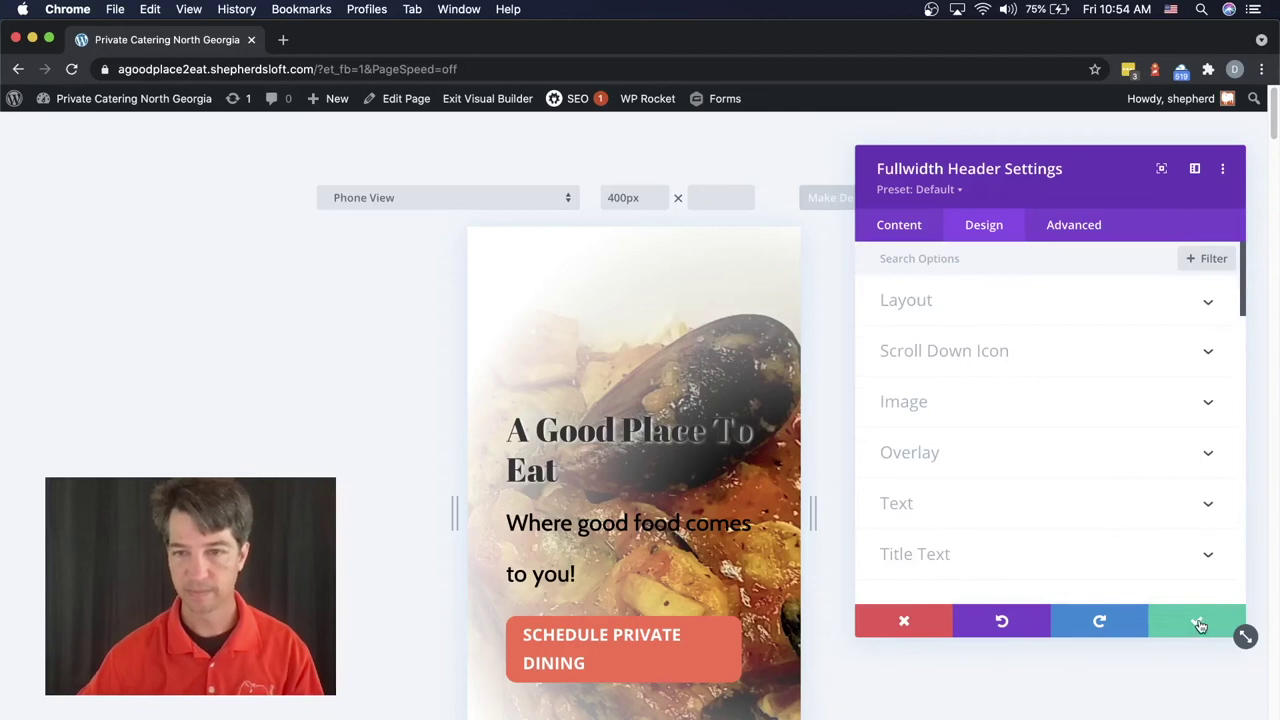
# Add the media library image mussles.jpg as the header's background image for the phone layout only.
pyautogui.click(896, 230)
pyautogui.click(924, 454)
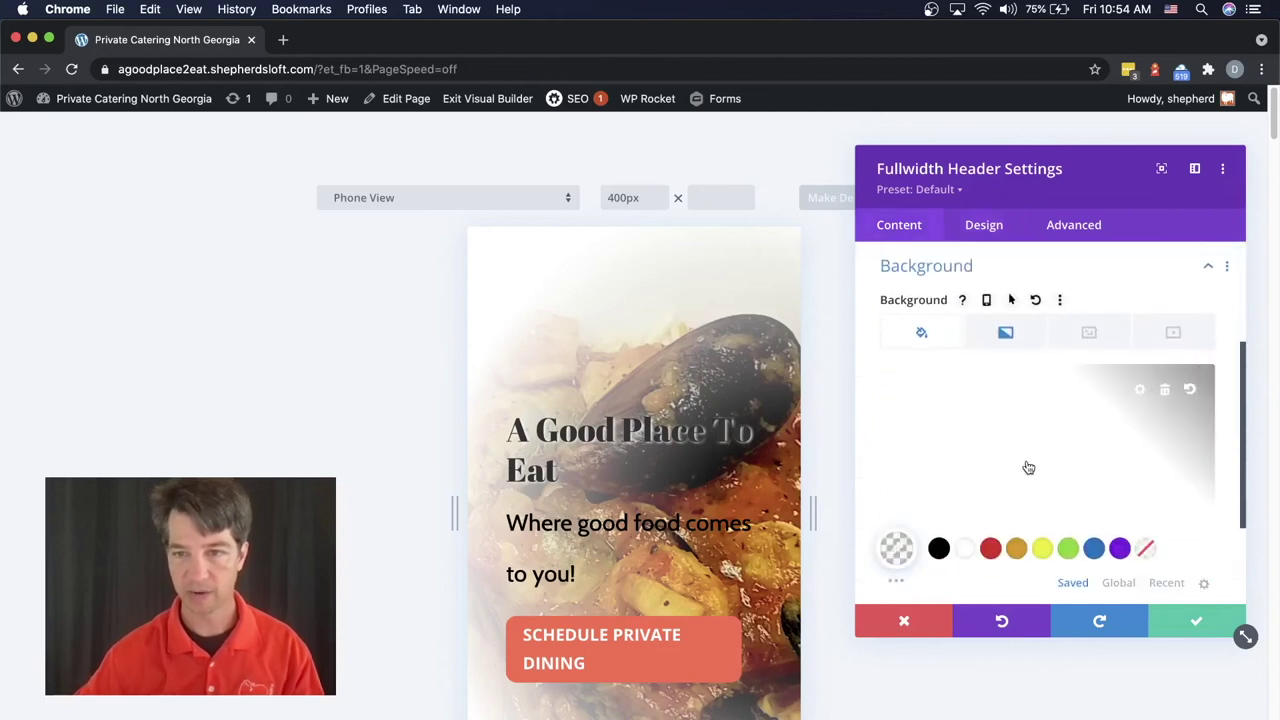
pyautogui.click(1093, 333)
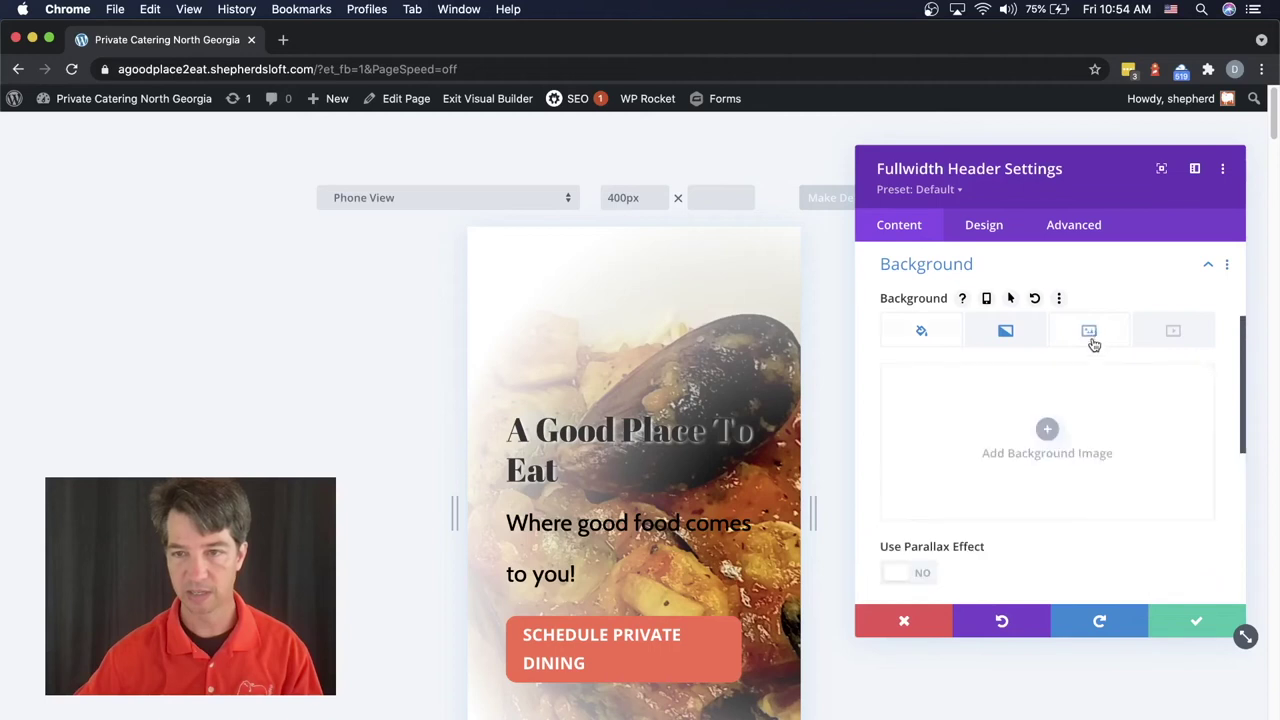
pyautogui.click(986, 298)
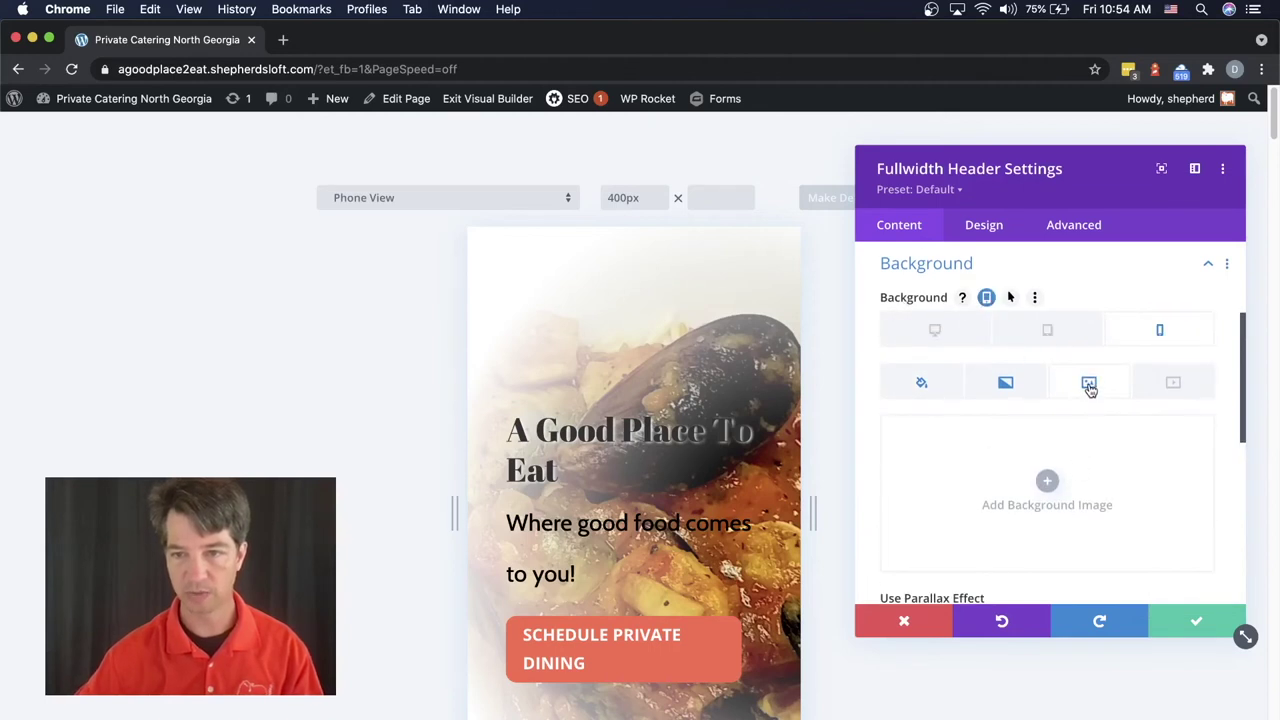
pyautogui.scroll(-1, 1073, 442)
pyautogui.scroll(-1, 1073, 442)
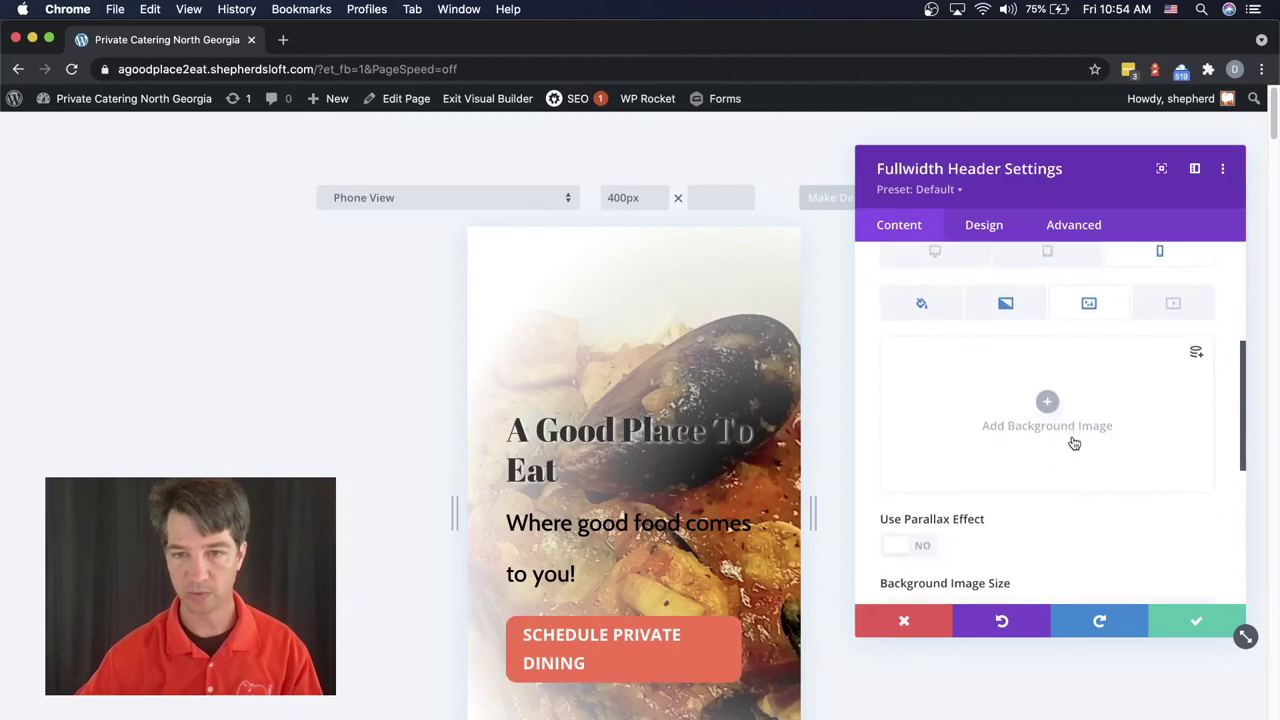
pyautogui.scroll(-2, 1073, 442)
pyautogui.scroll(-2, 1073, 443)
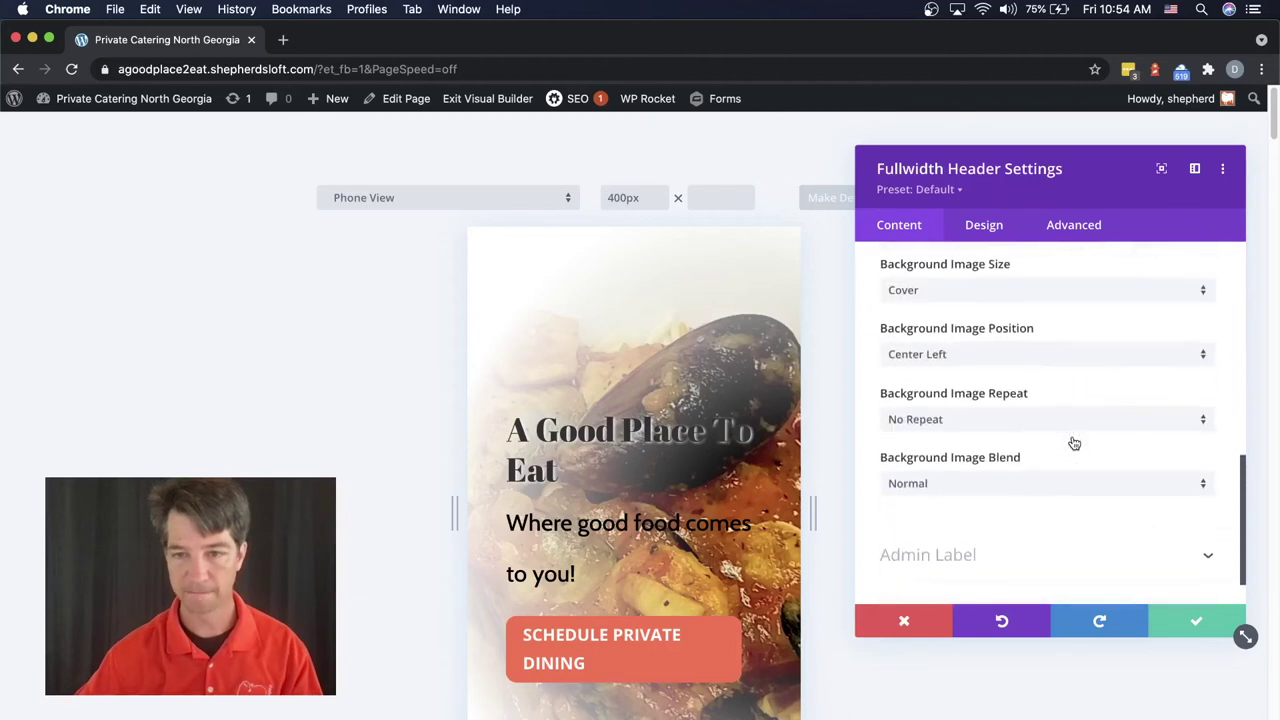
pyautogui.scroll(5, 1073, 443)
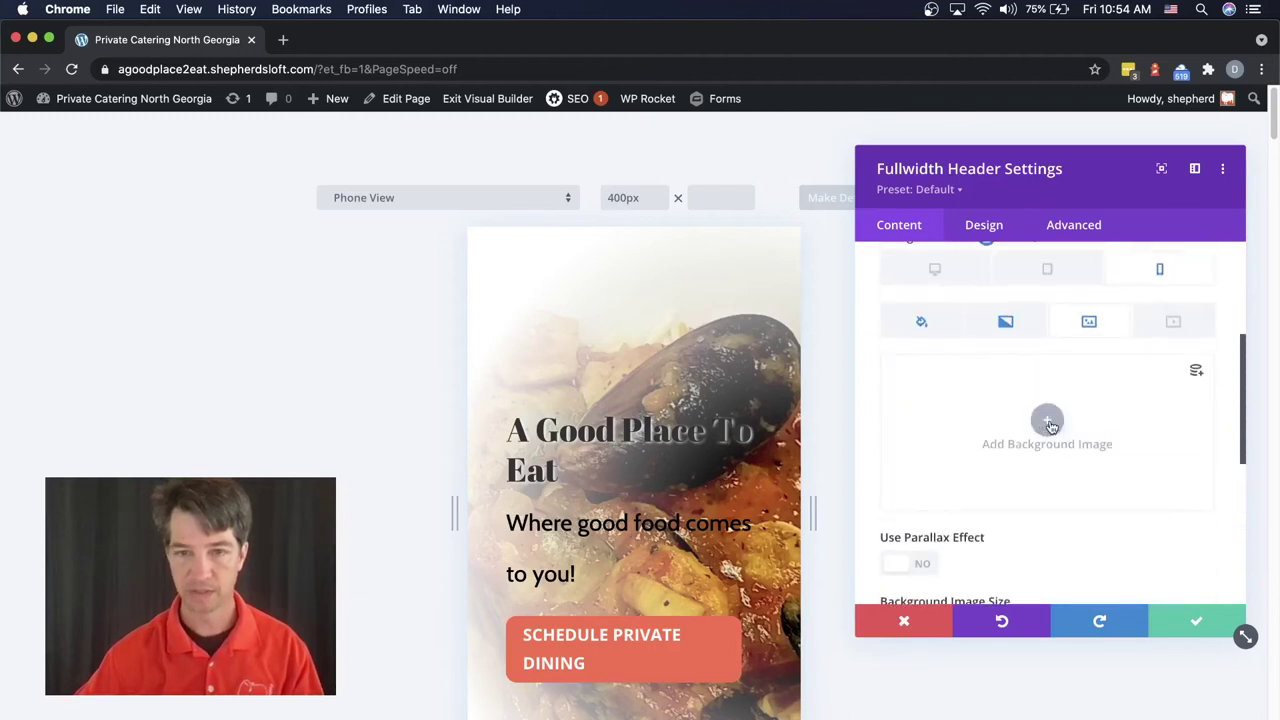
pyautogui.click(1049, 422)
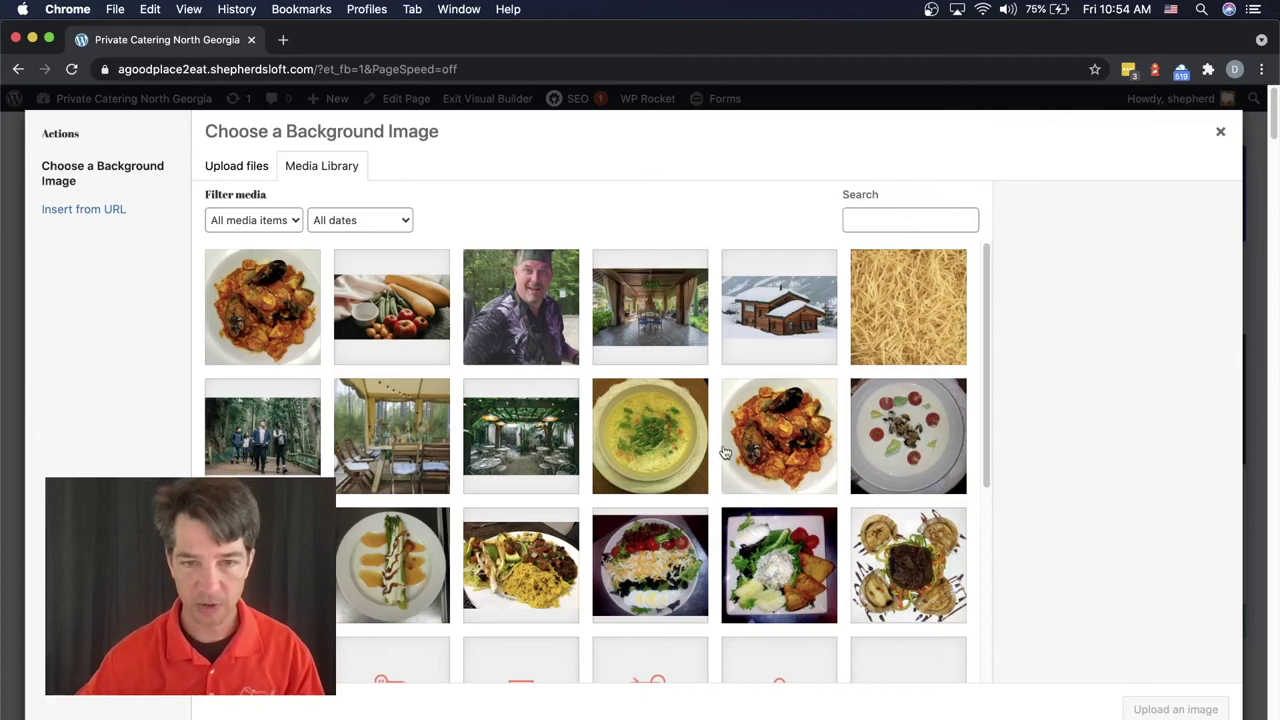
pyautogui.click(790, 438)
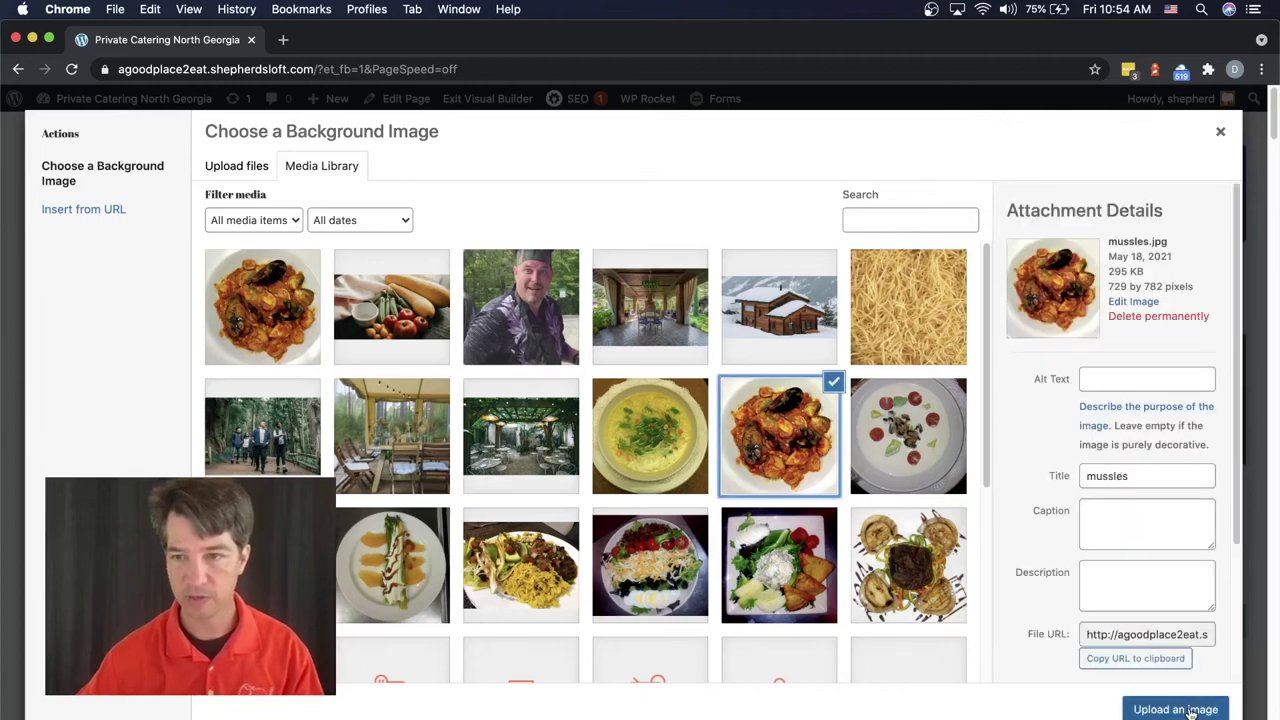
pyautogui.click(1190, 711)
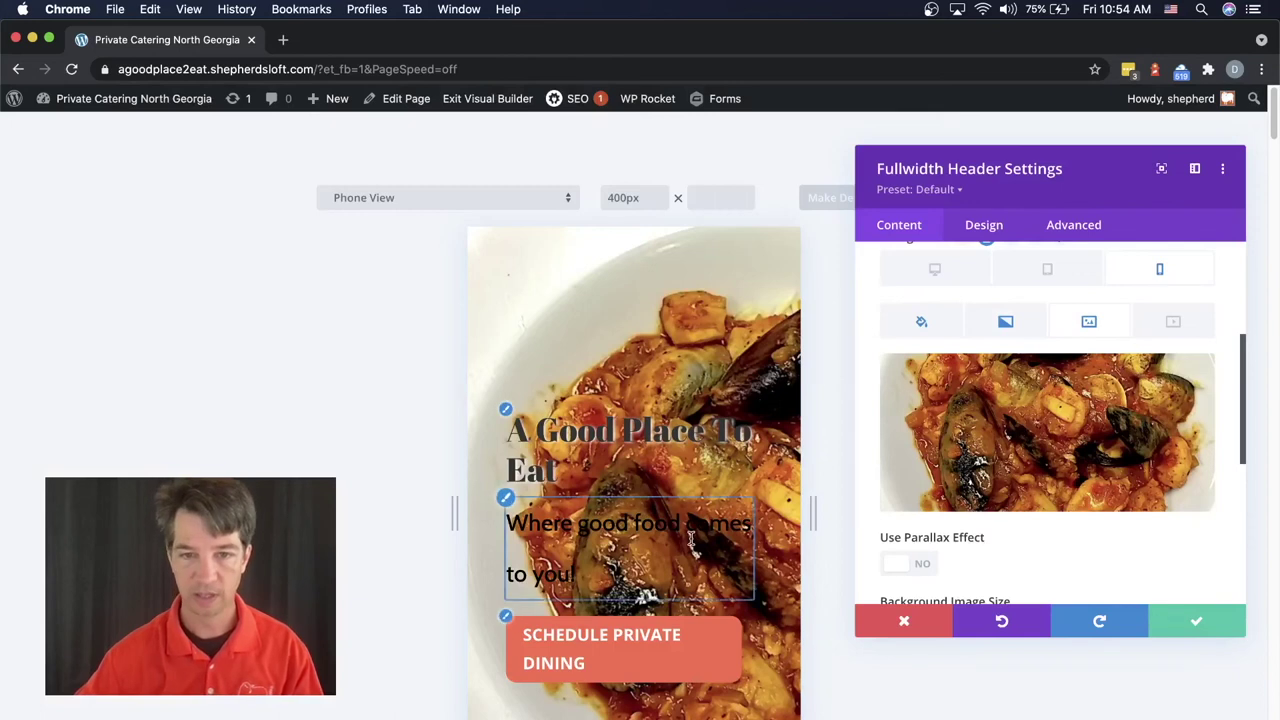
# Examine the header's phone background options and check the text's readability over the new image in the preview.
pyautogui.scroll(1, 1090, 533)
pyautogui.scroll(-5, 1090, 533)
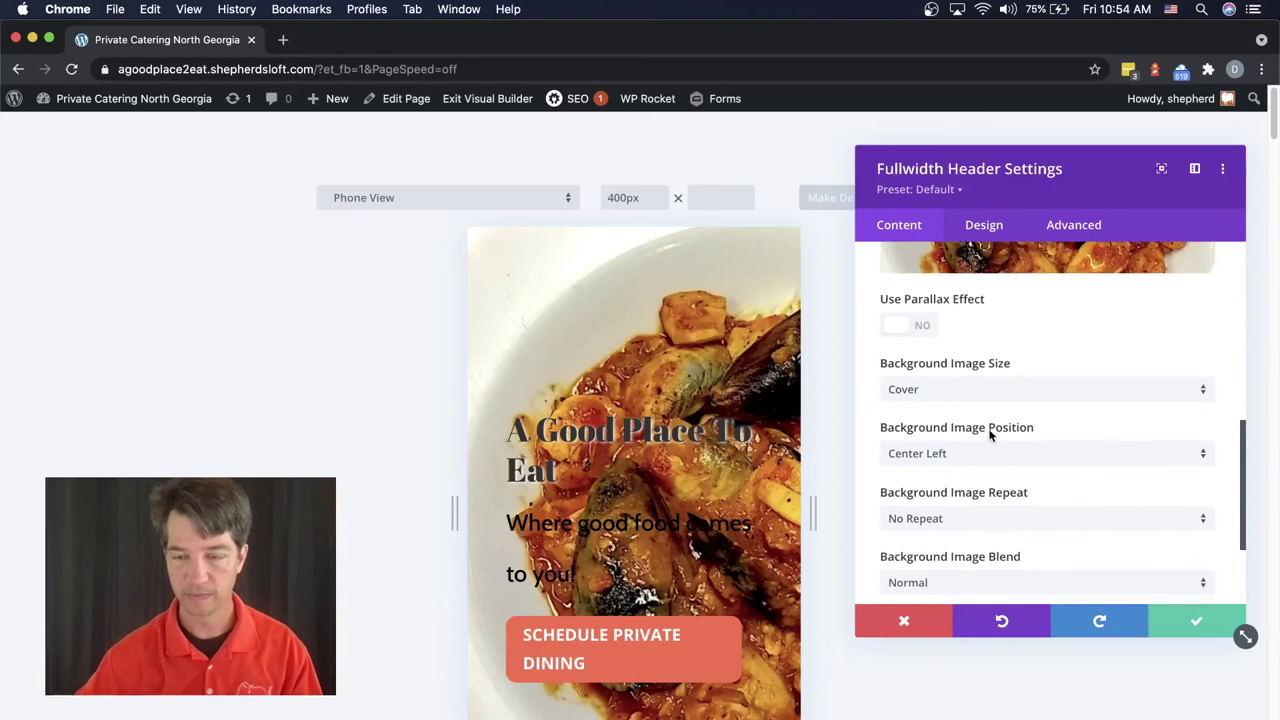
pyautogui.scroll(-1, 974, 452)
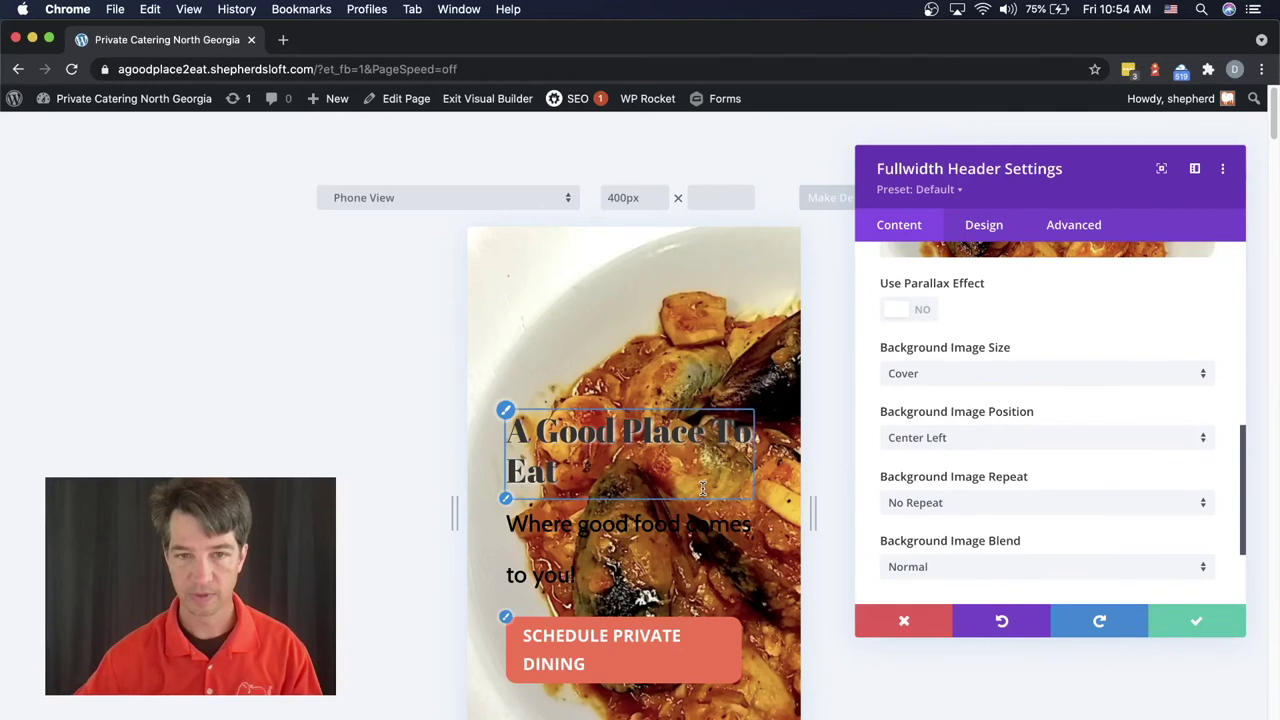
pyautogui.scroll(5, 1005, 440)
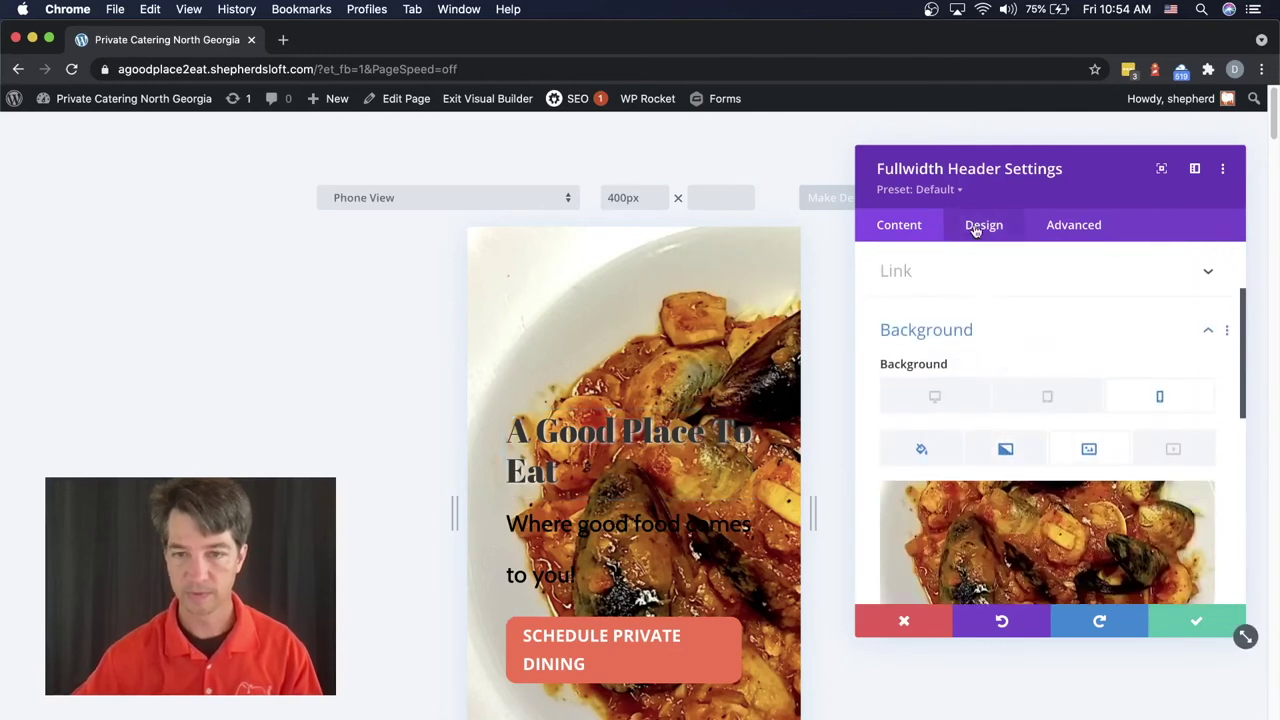
pyautogui.scroll(-1, 1008, 410)
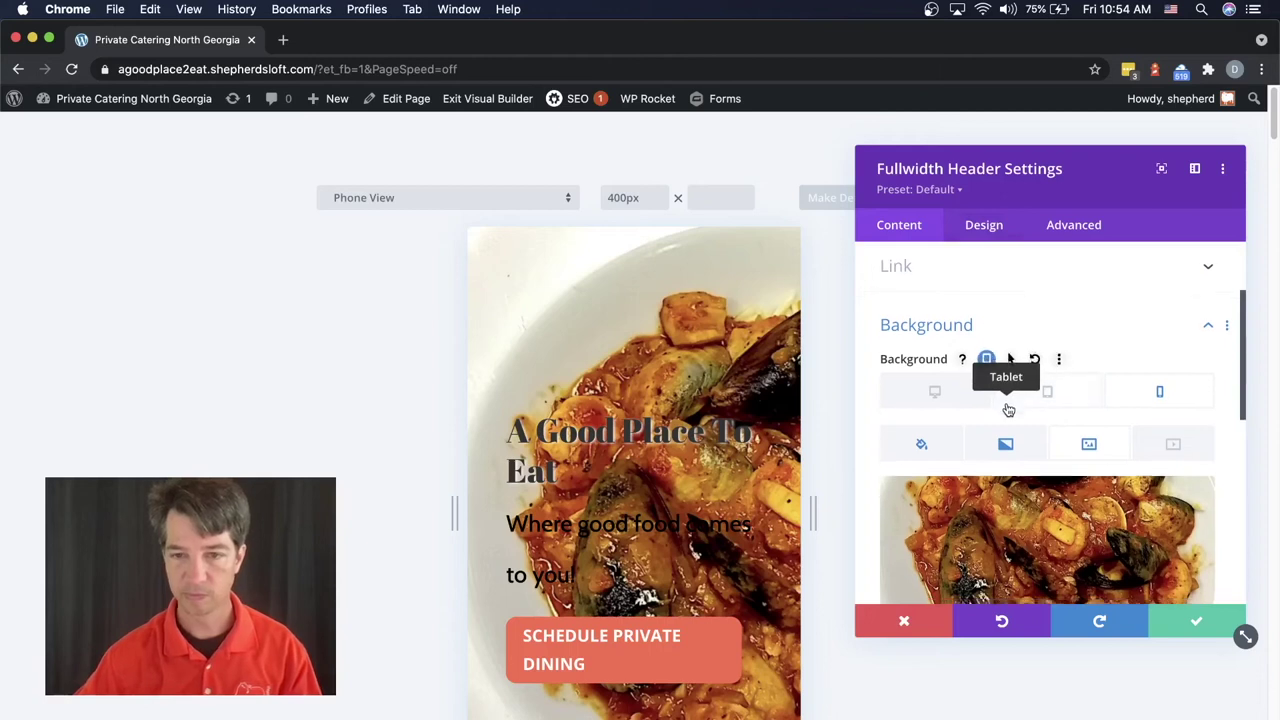
pyautogui.scroll(-1, 1008, 410)
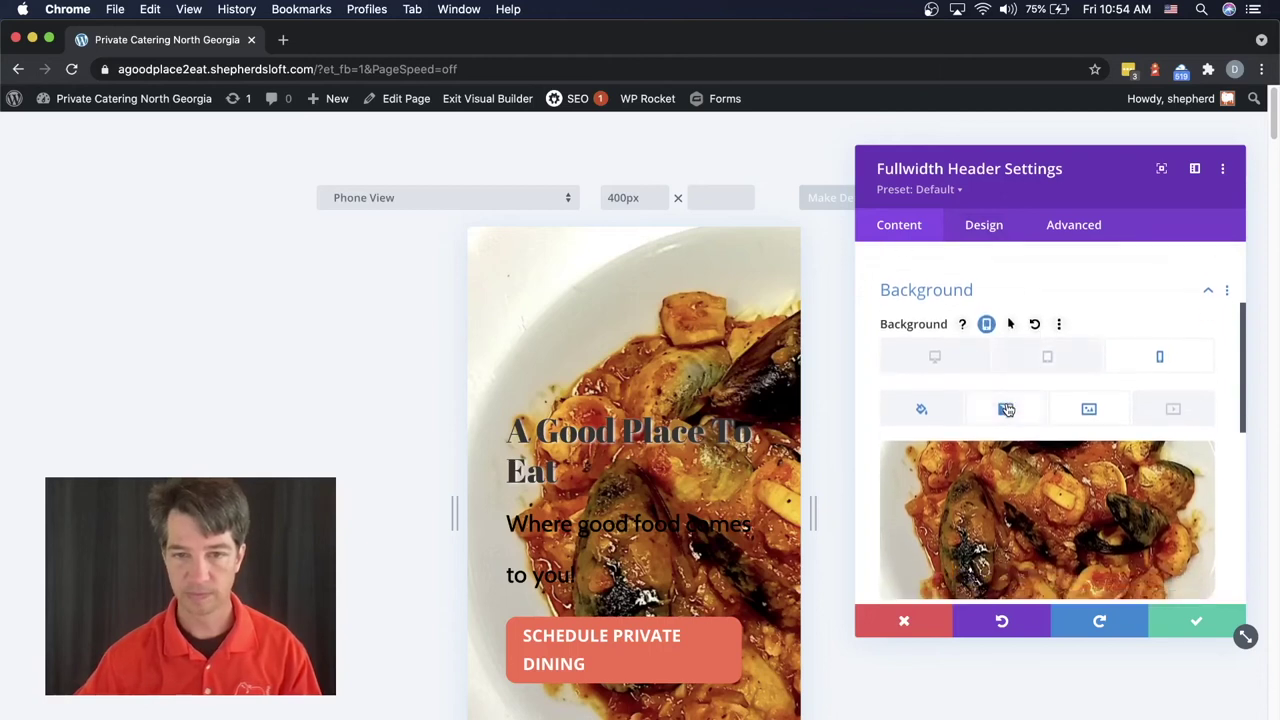
pyautogui.scroll(-1, 1008, 410)
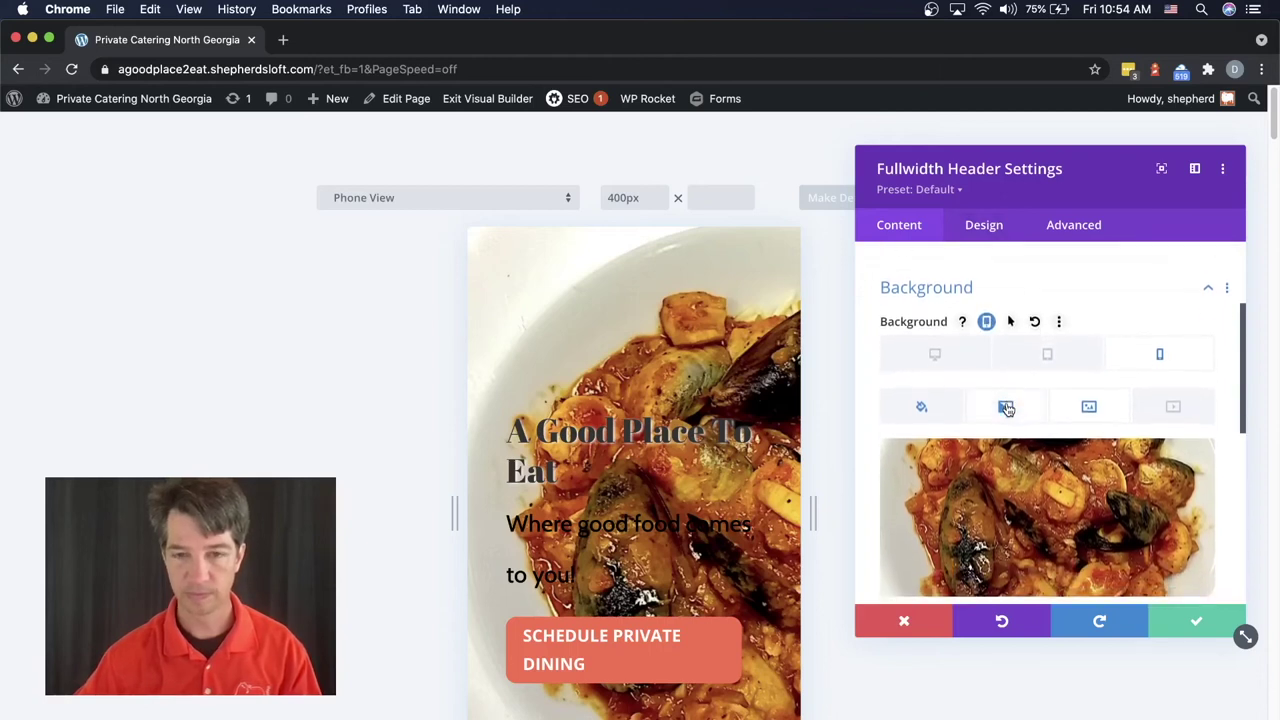
pyautogui.scroll(-4, 702, 465)
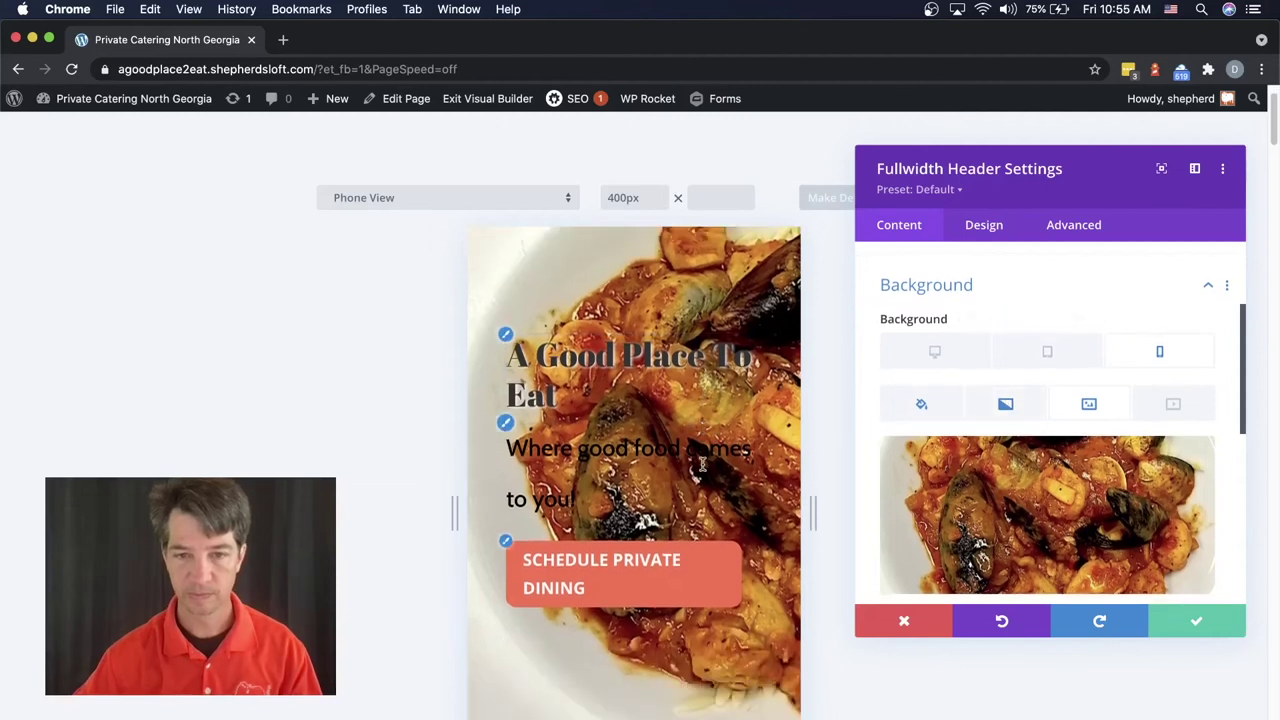
pyautogui.scroll(3, 702, 465)
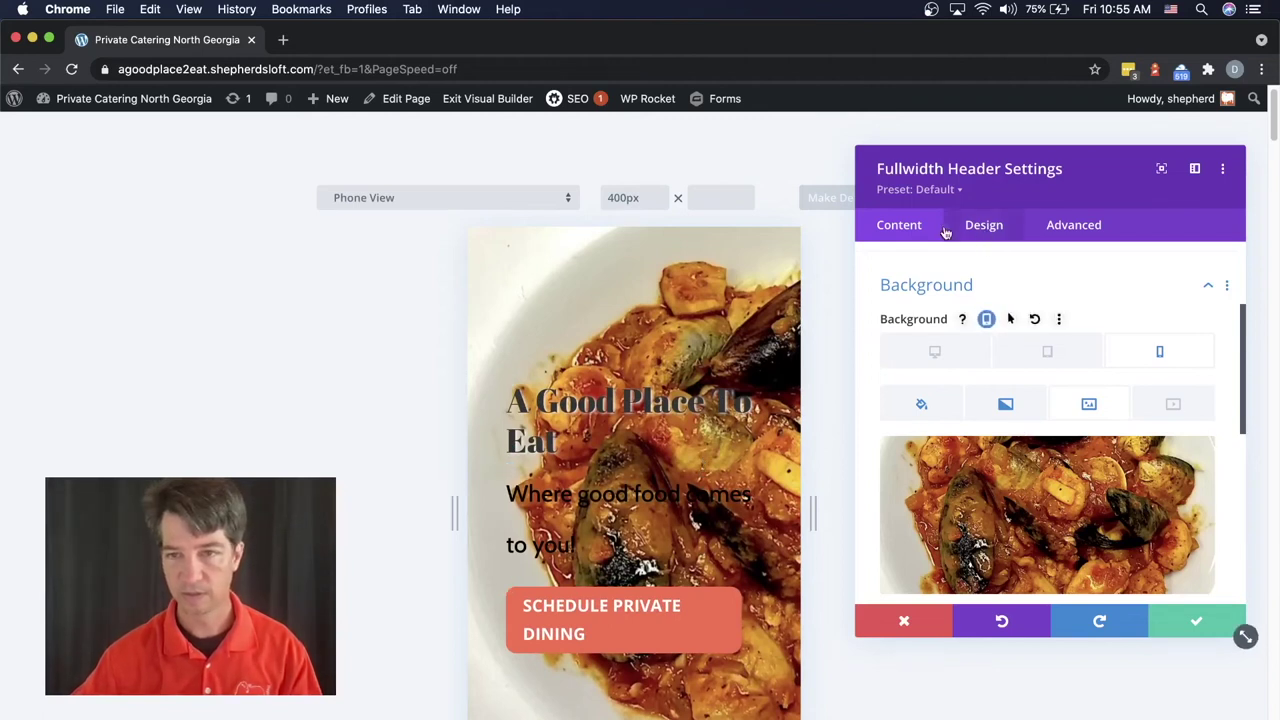
# Save the header's black body text and phone background image settings.
pyautogui.click(984, 226)
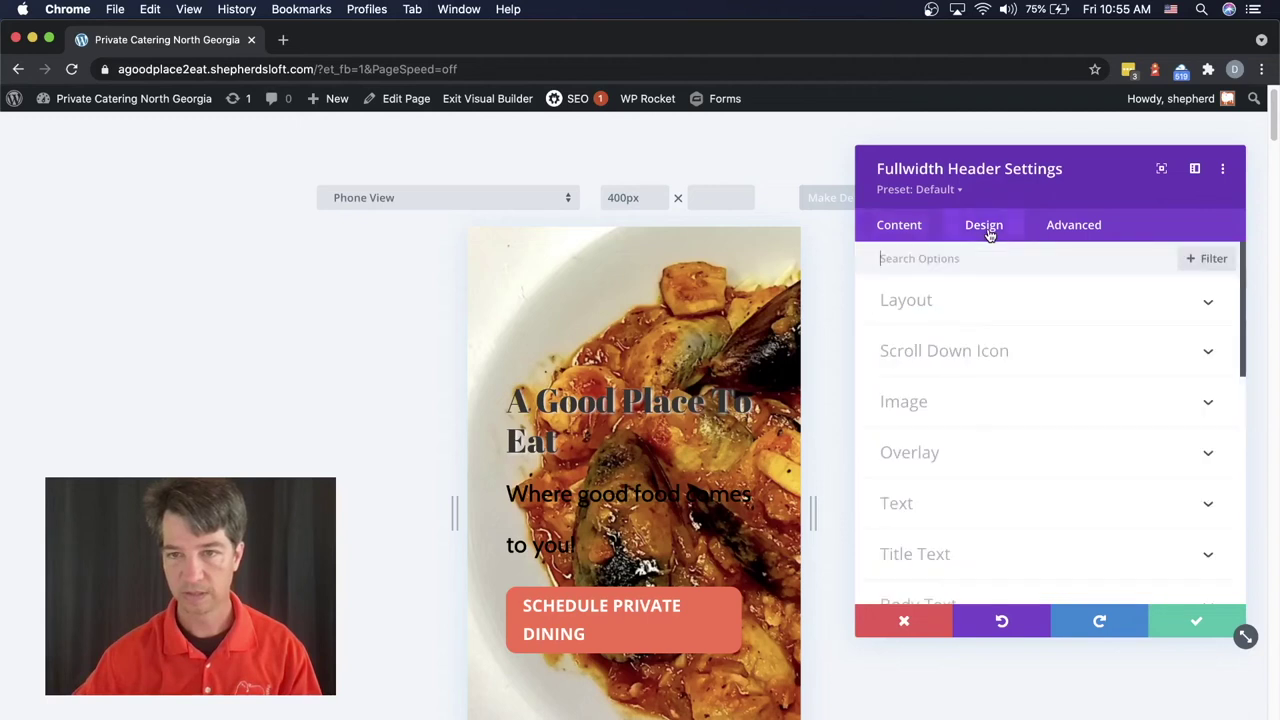
pyautogui.click(899, 226)
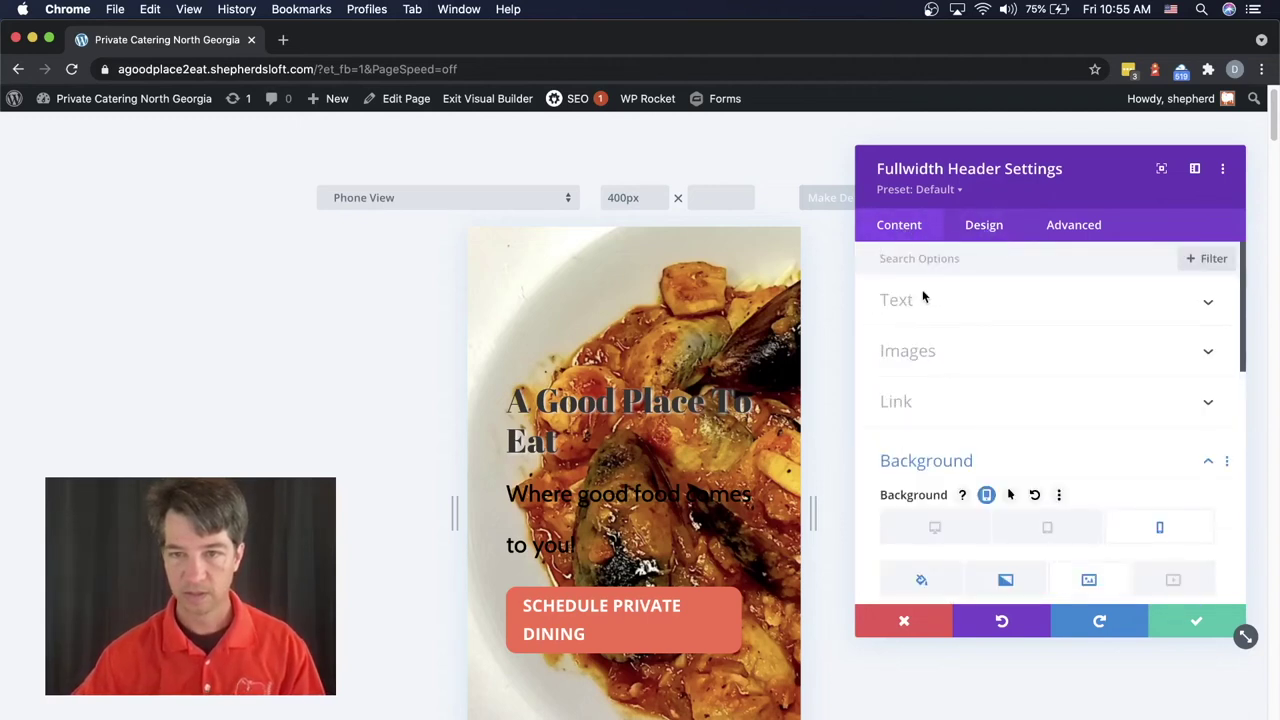
pyautogui.click(898, 304)
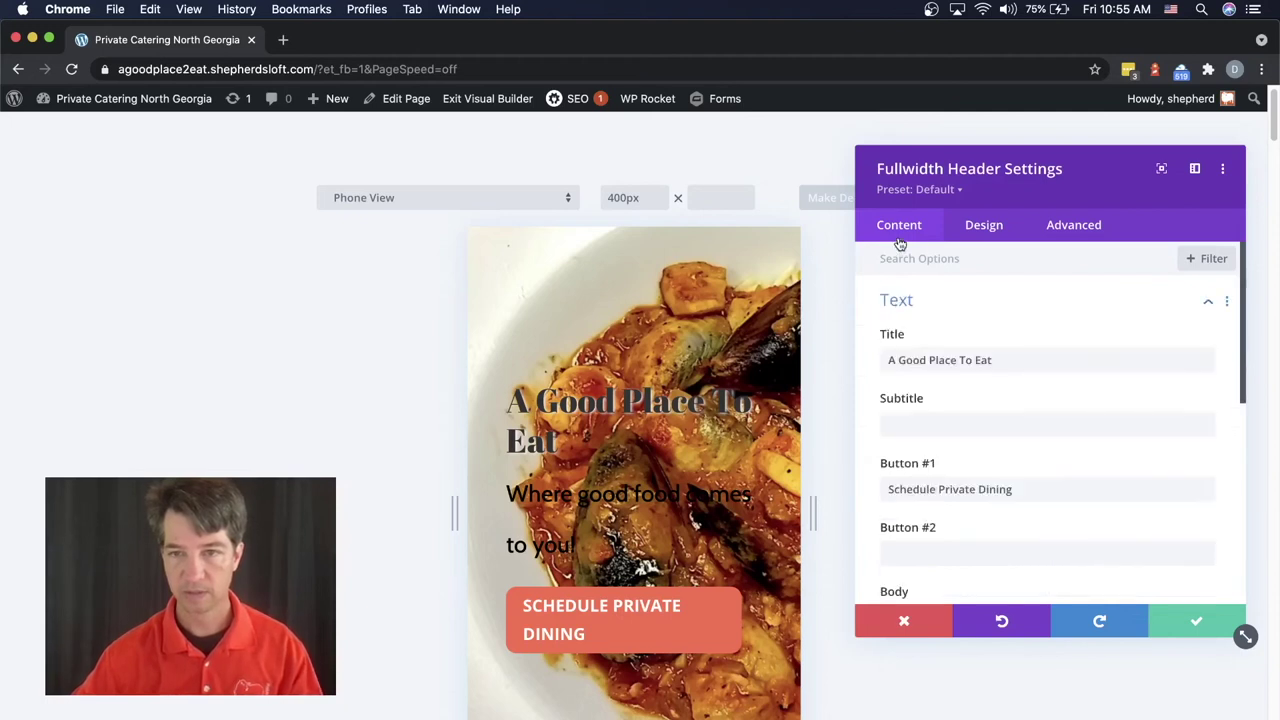
pyautogui.click(984, 226)
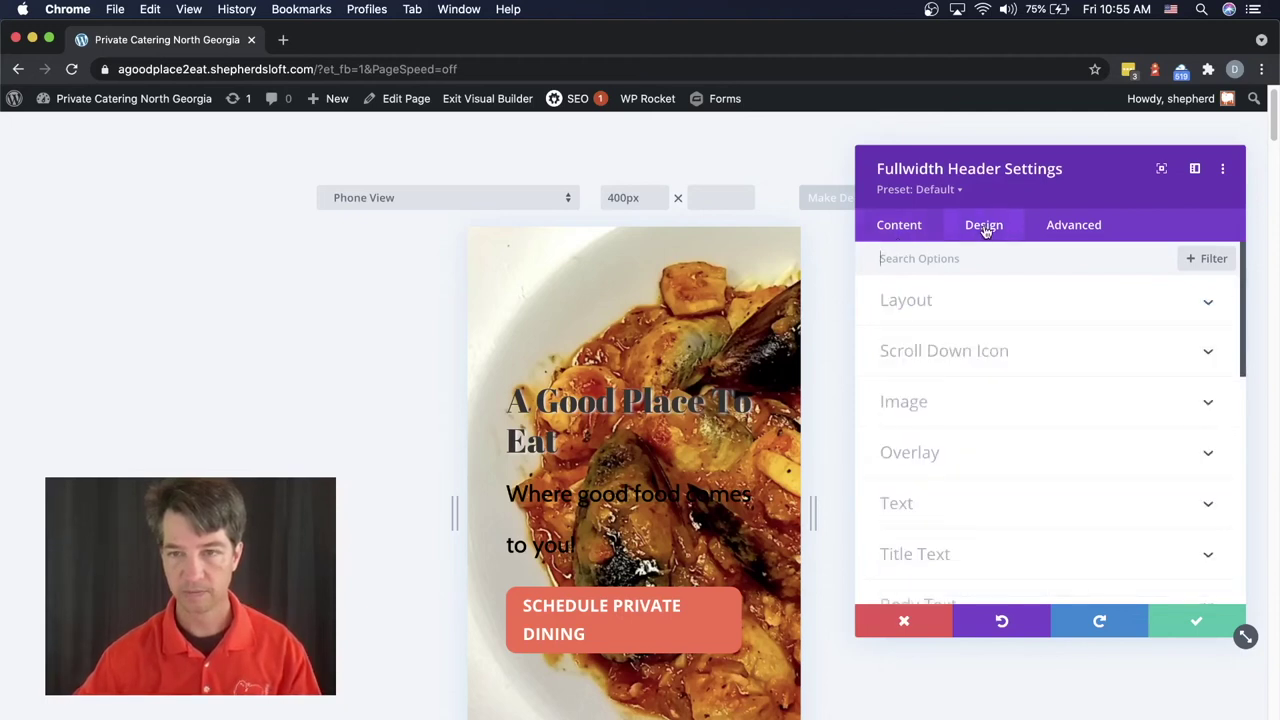
pyautogui.click(1200, 622)
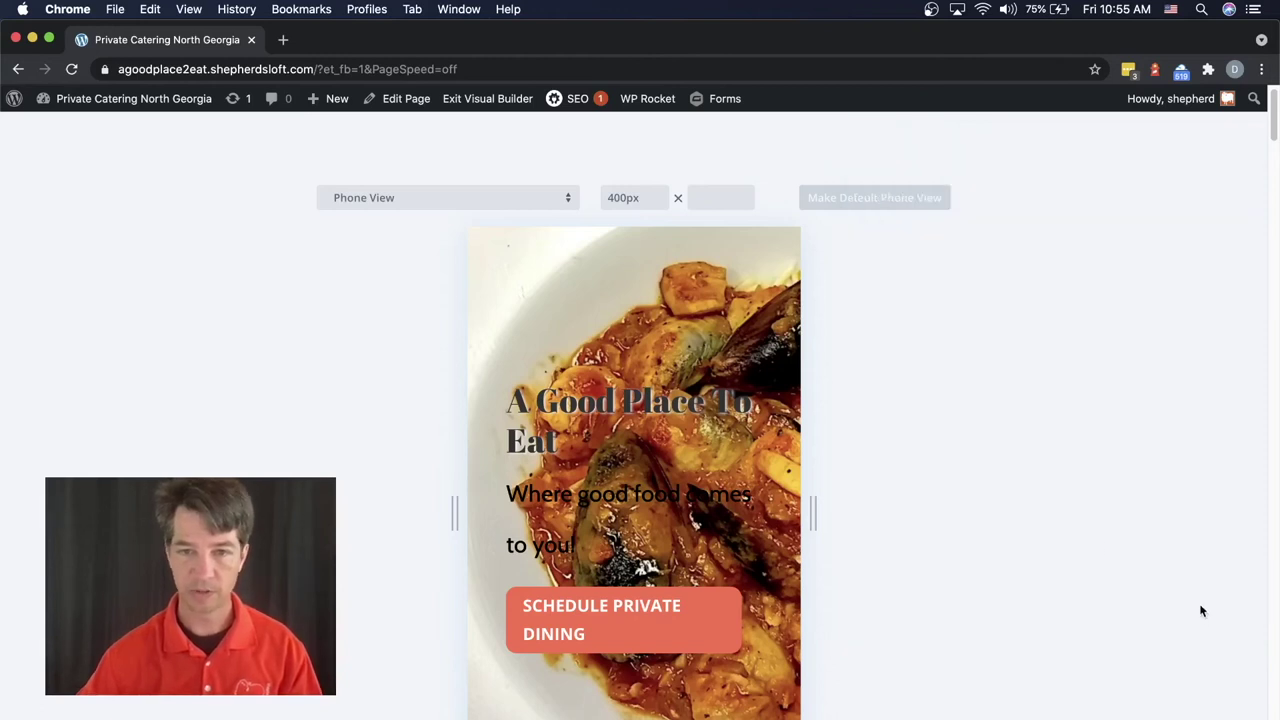
# Reopen the fullwidth header's settings and bring up its design options.
pyautogui.moveTo(590, 247)
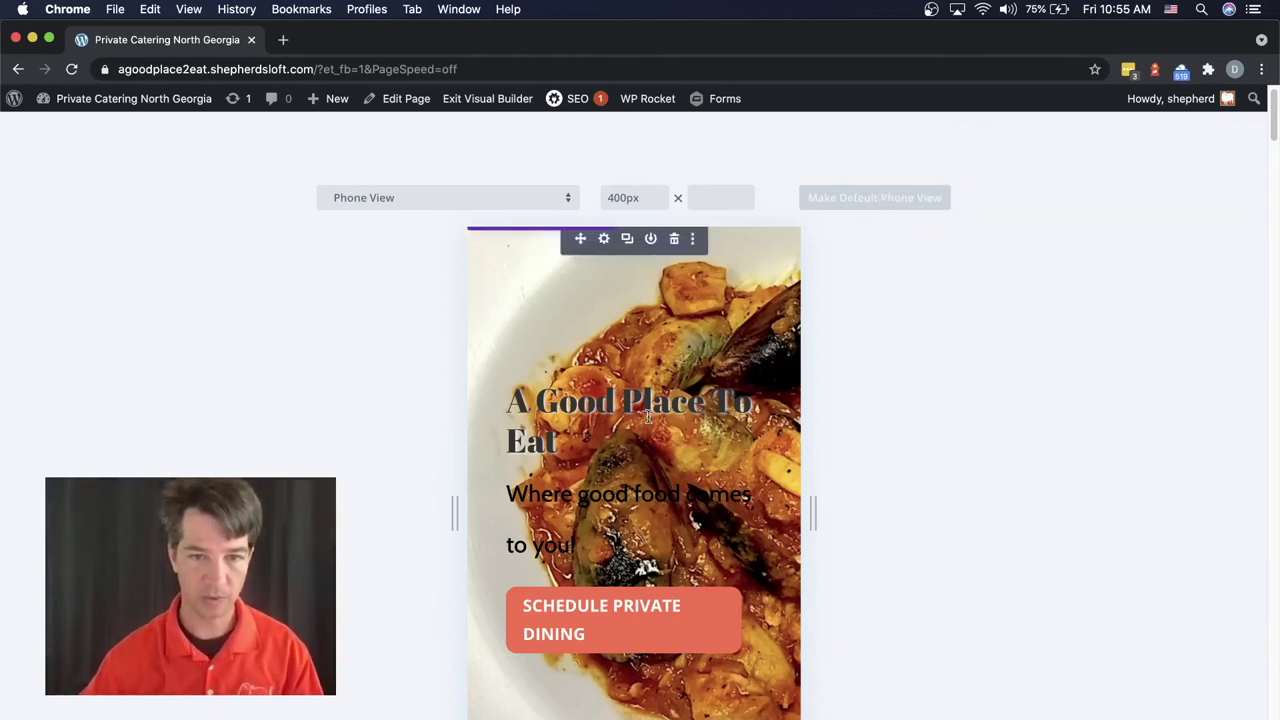
pyautogui.click(604, 240)
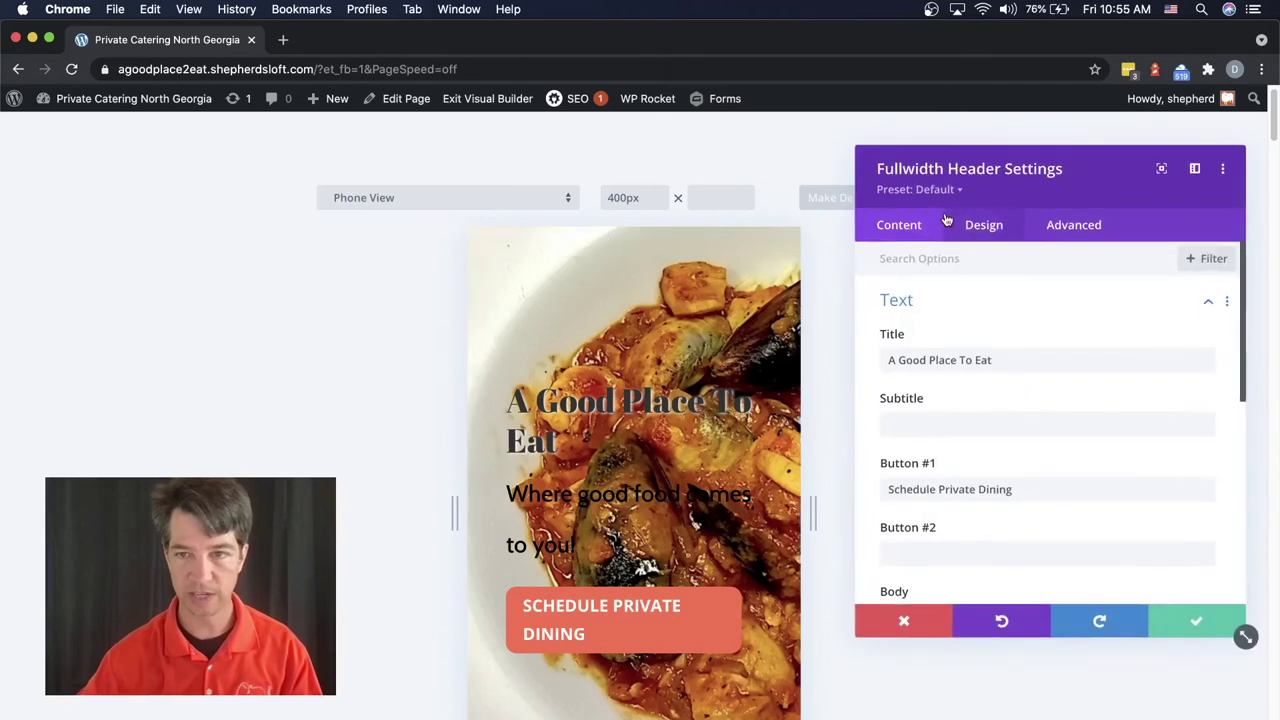
pyautogui.click(984, 226)
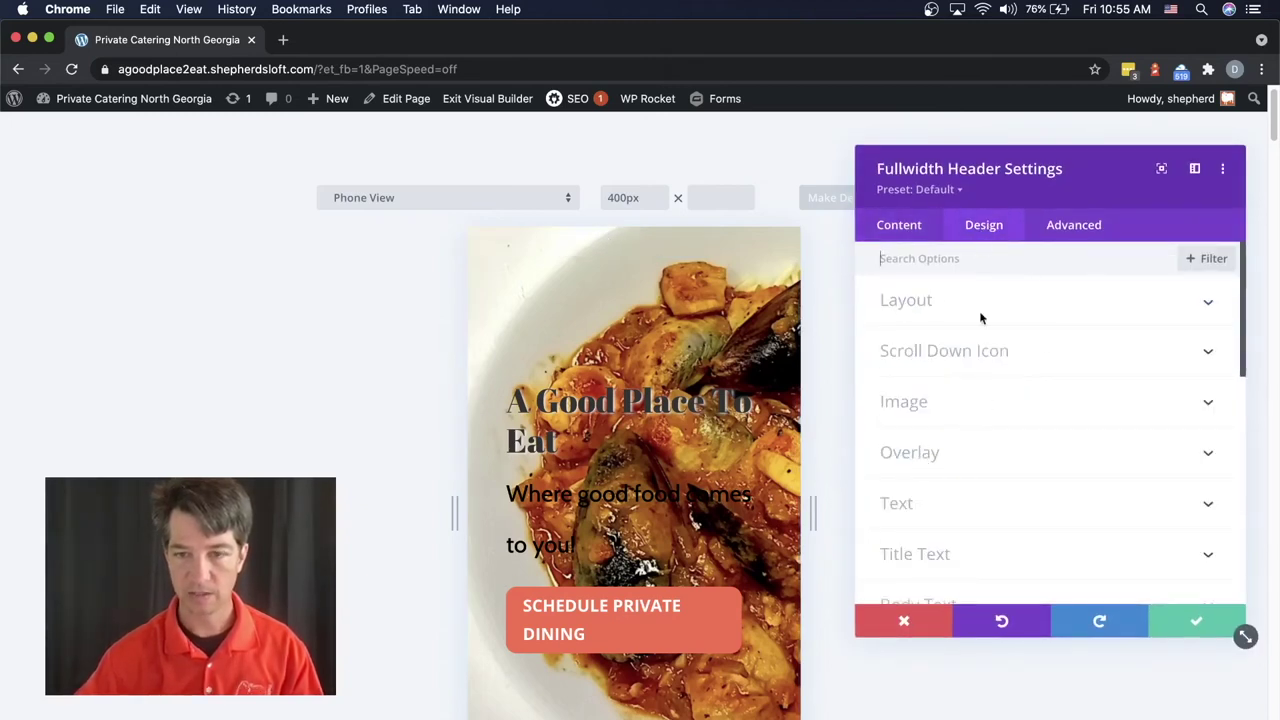
# Review the fullwidth header's title text settings, from heading level and size to text shadow, and save the header settings.
pyautogui.scroll(-2, 962, 460)
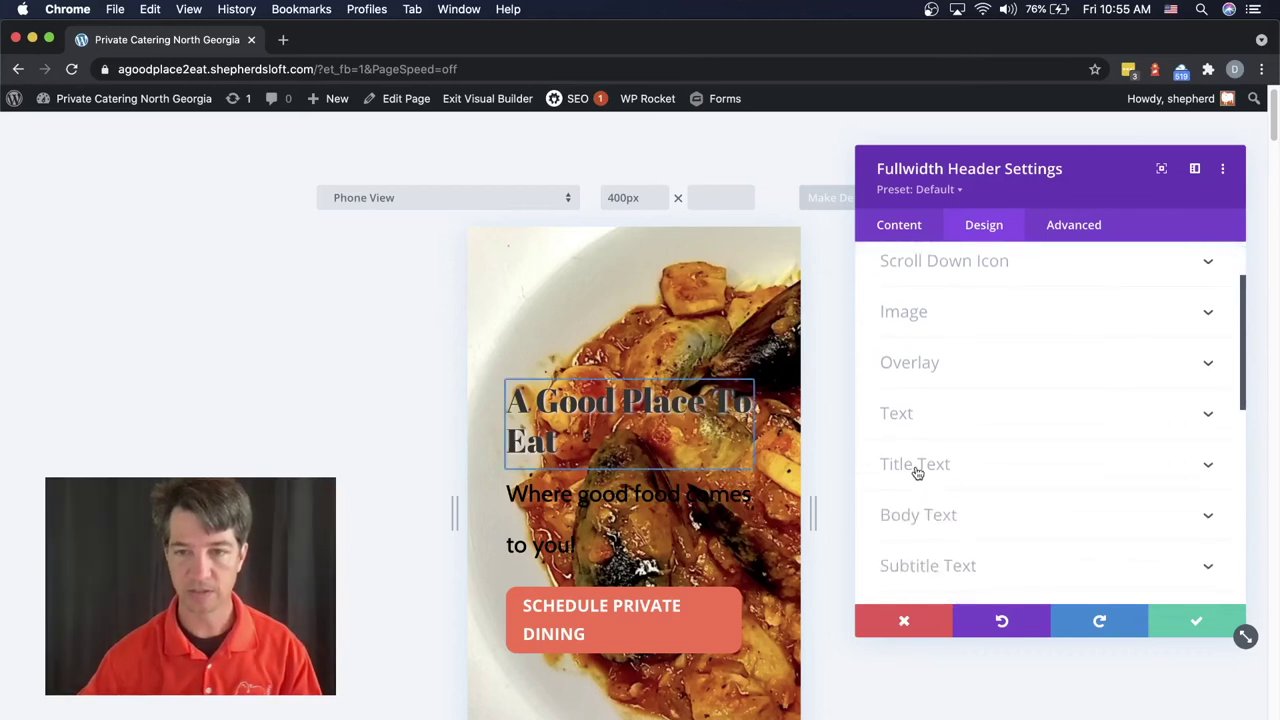
pyautogui.click(915, 466)
pyautogui.scroll(-3, 952, 436)
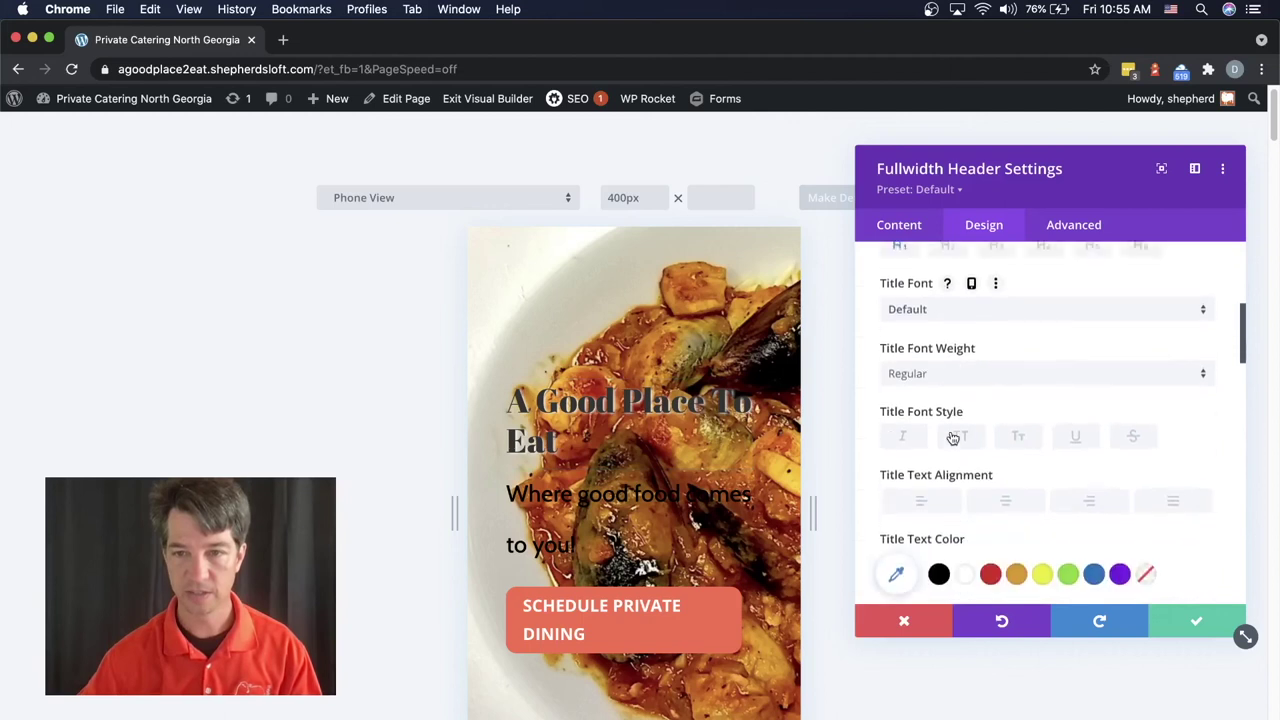
pyautogui.scroll(6, 952, 438)
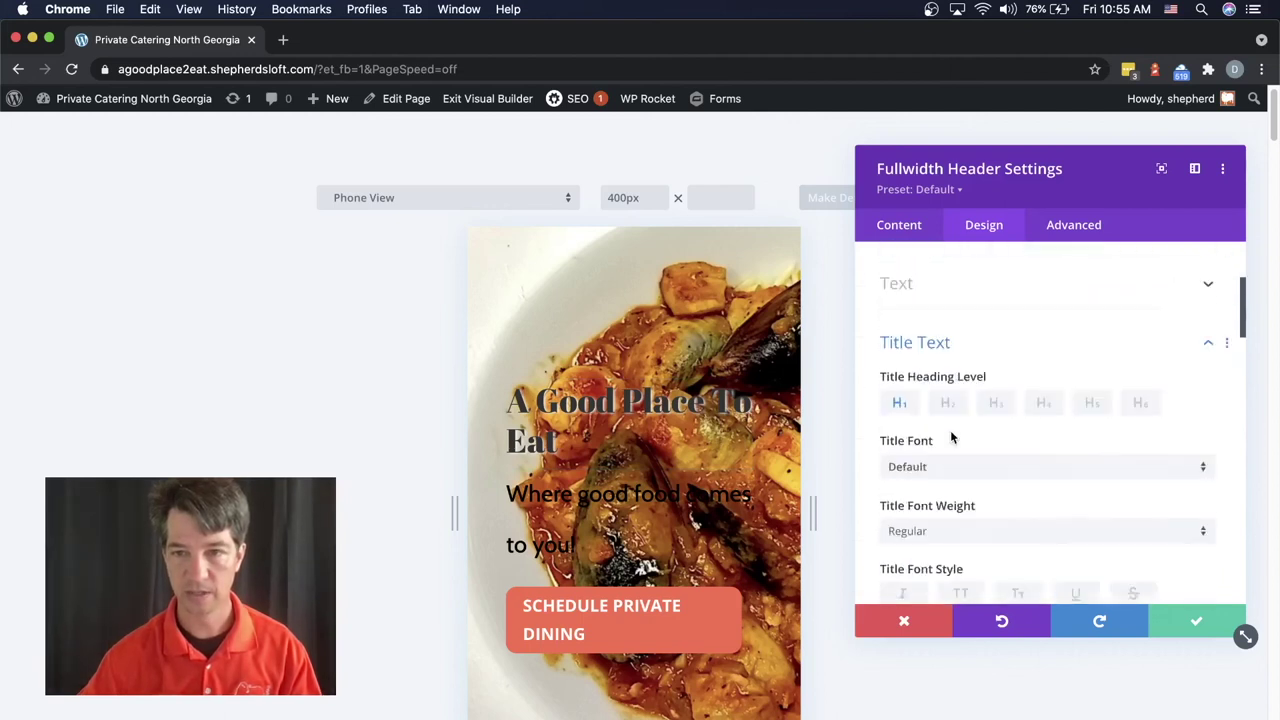
pyautogui.scroll(-1, 1000, 462)
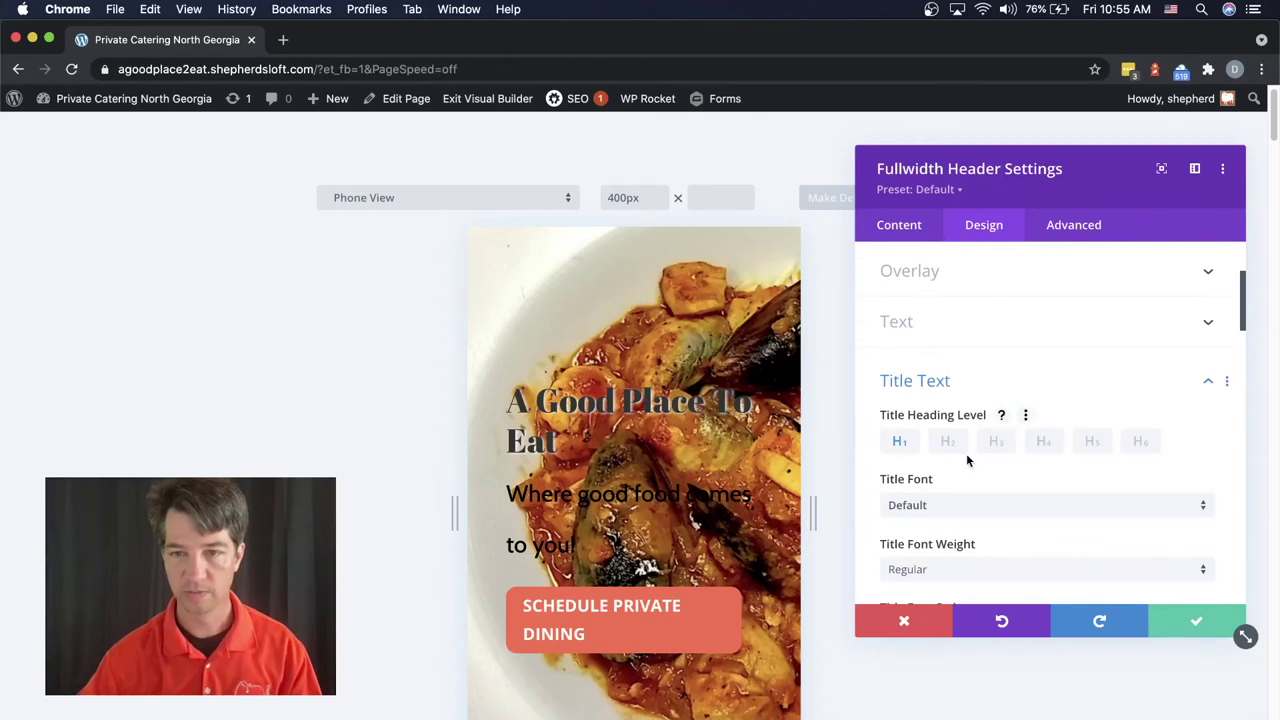
pyautogui.scroll(-2, 967, 460)
pyautogui.scroll(-4, 955, 489)
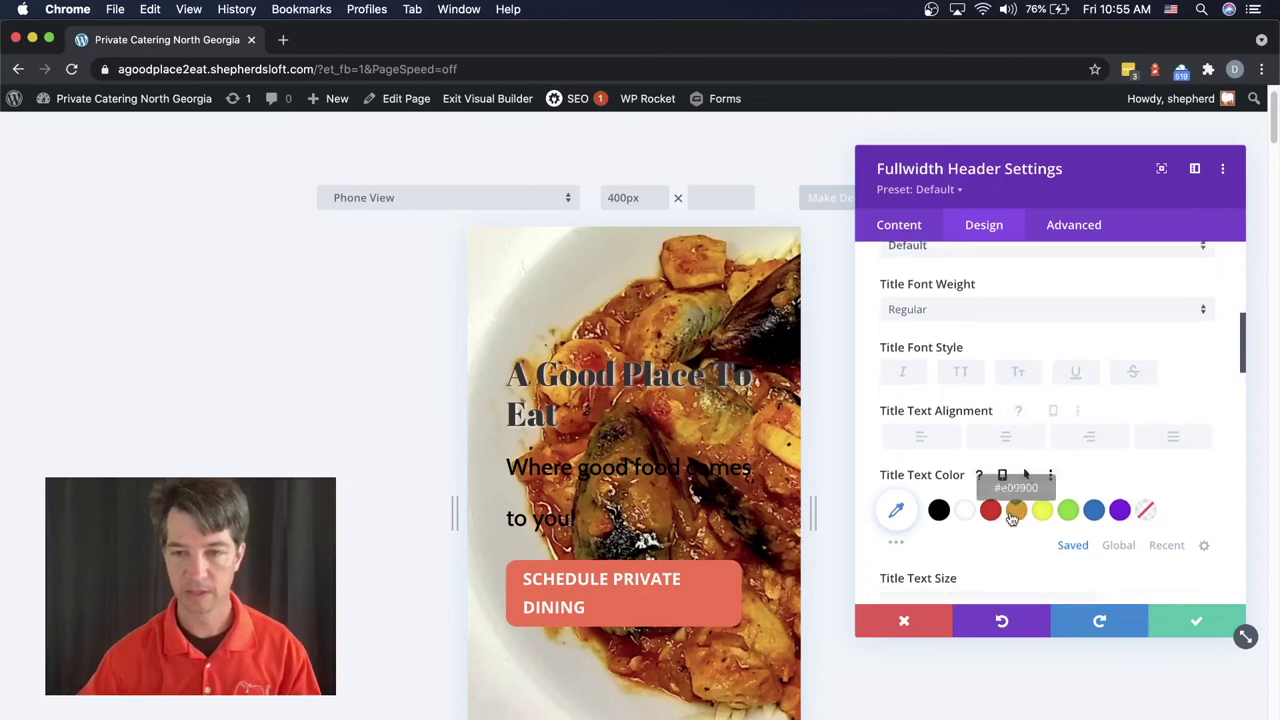
pyautogui.scroll(-3, 1011, 510)
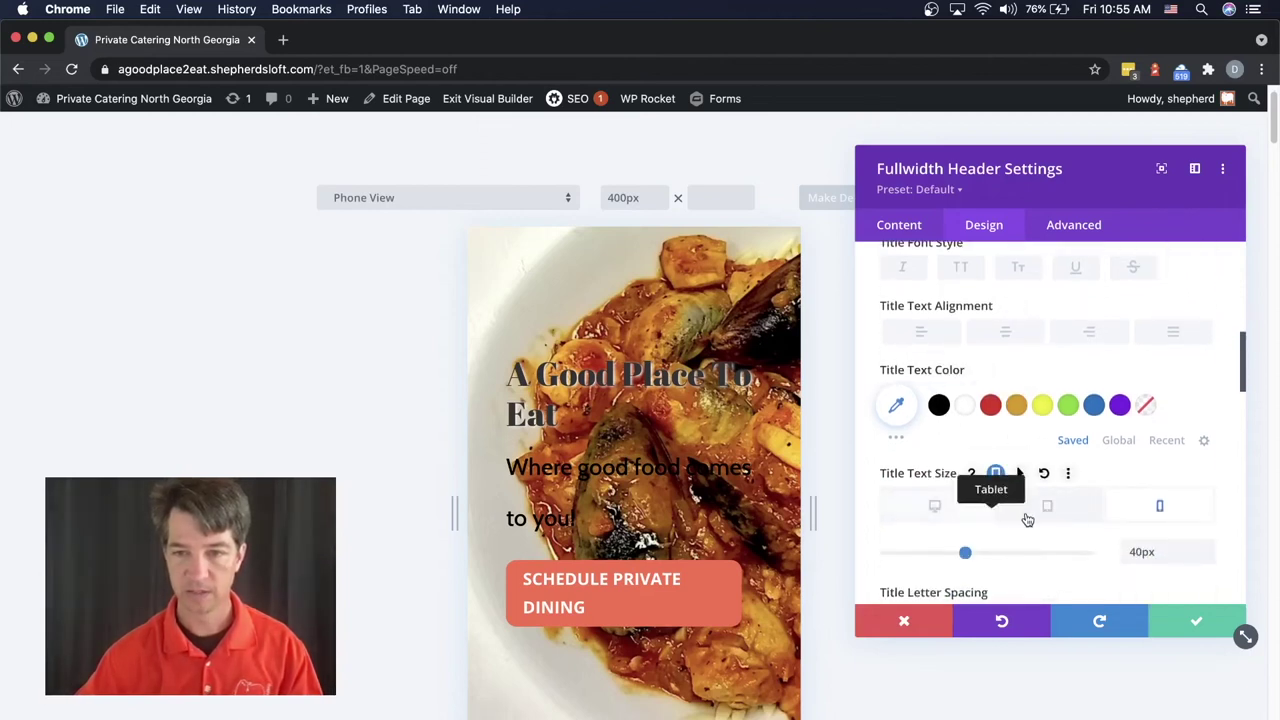
pyautogui.scroll(-4, 1026, 517)
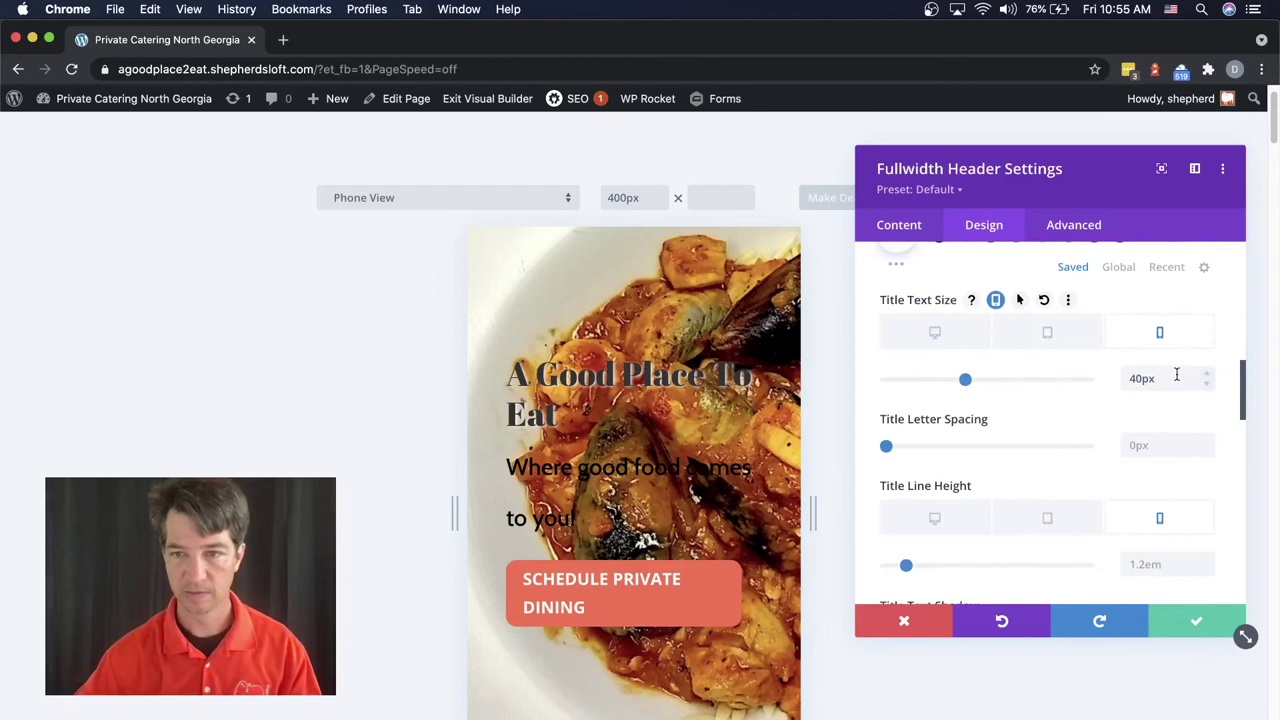
pyautogui.scroll(-4, 1022, 456)
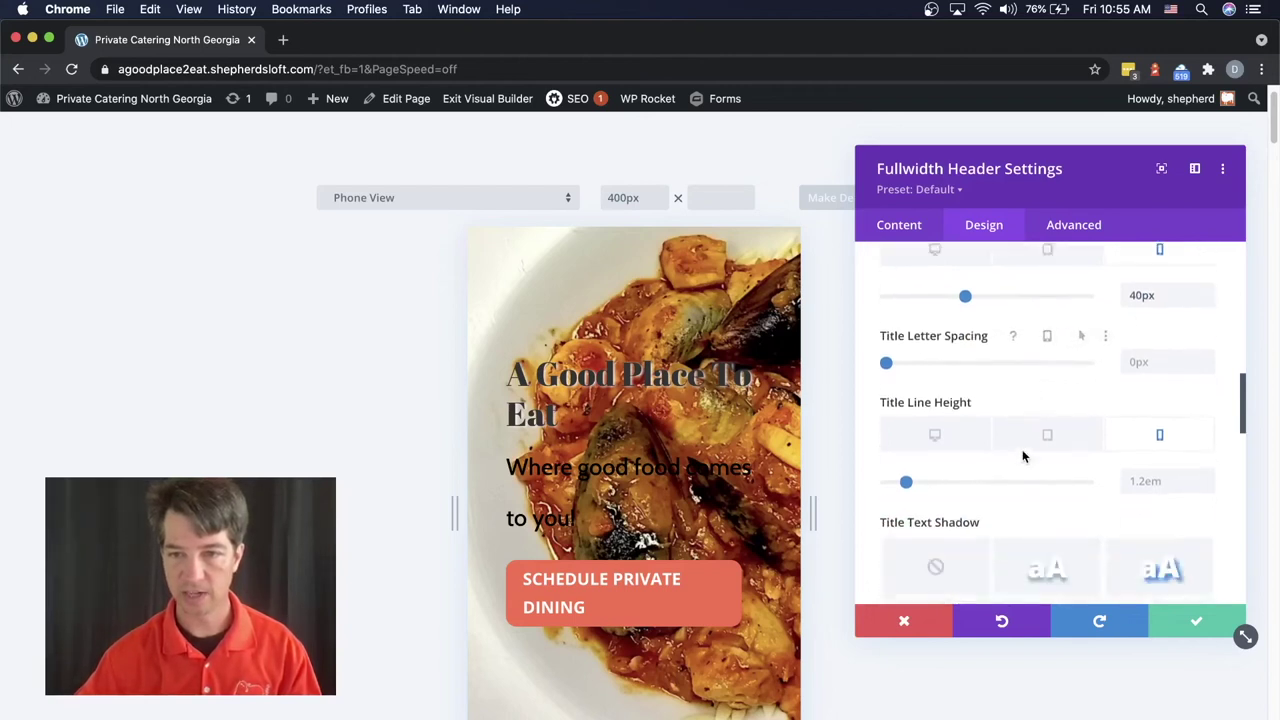
pyautogui.scroll(-6, 1062, 463)
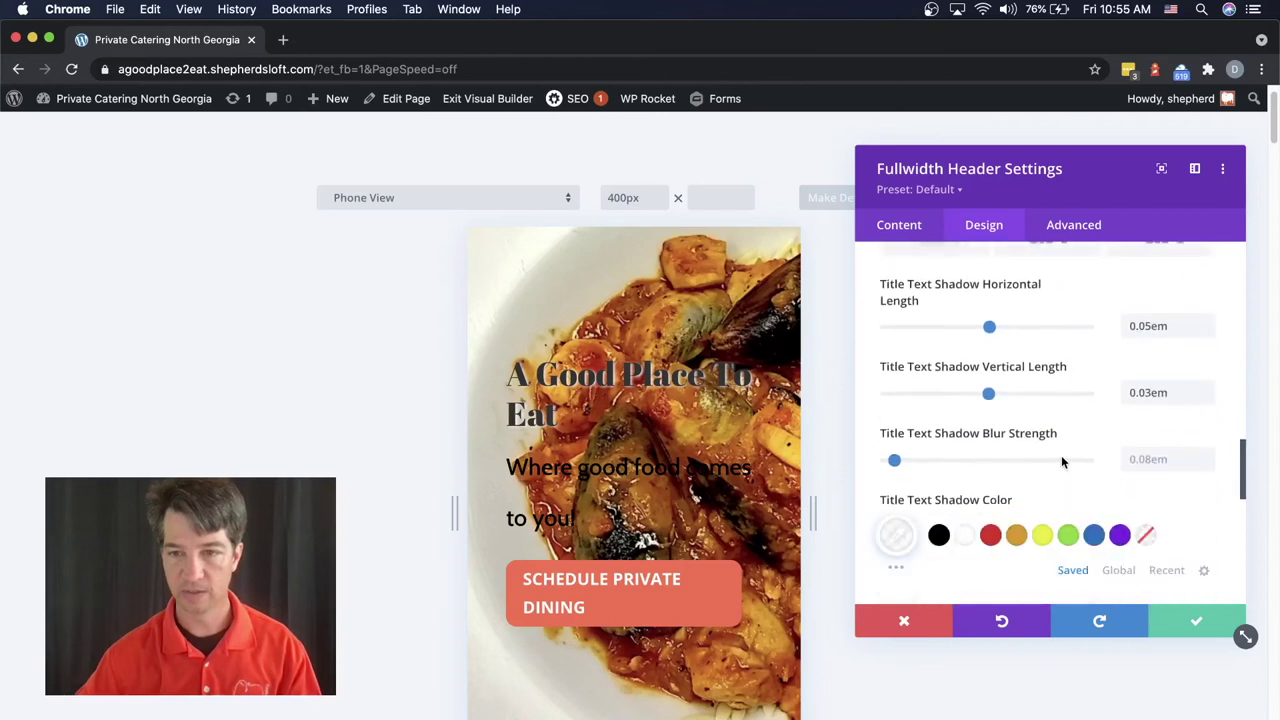
pyautogui.scroll(-2, 1062, 458)
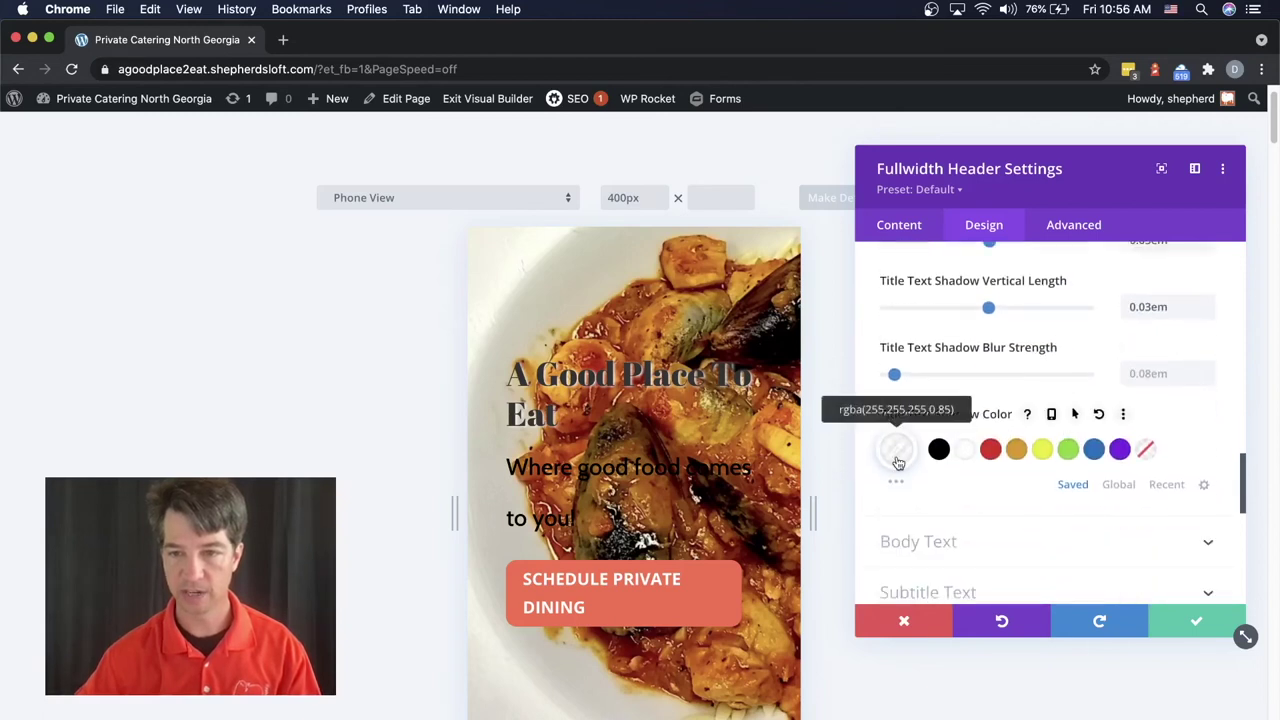
pyautogui.scroll(-2, 1110, 540)
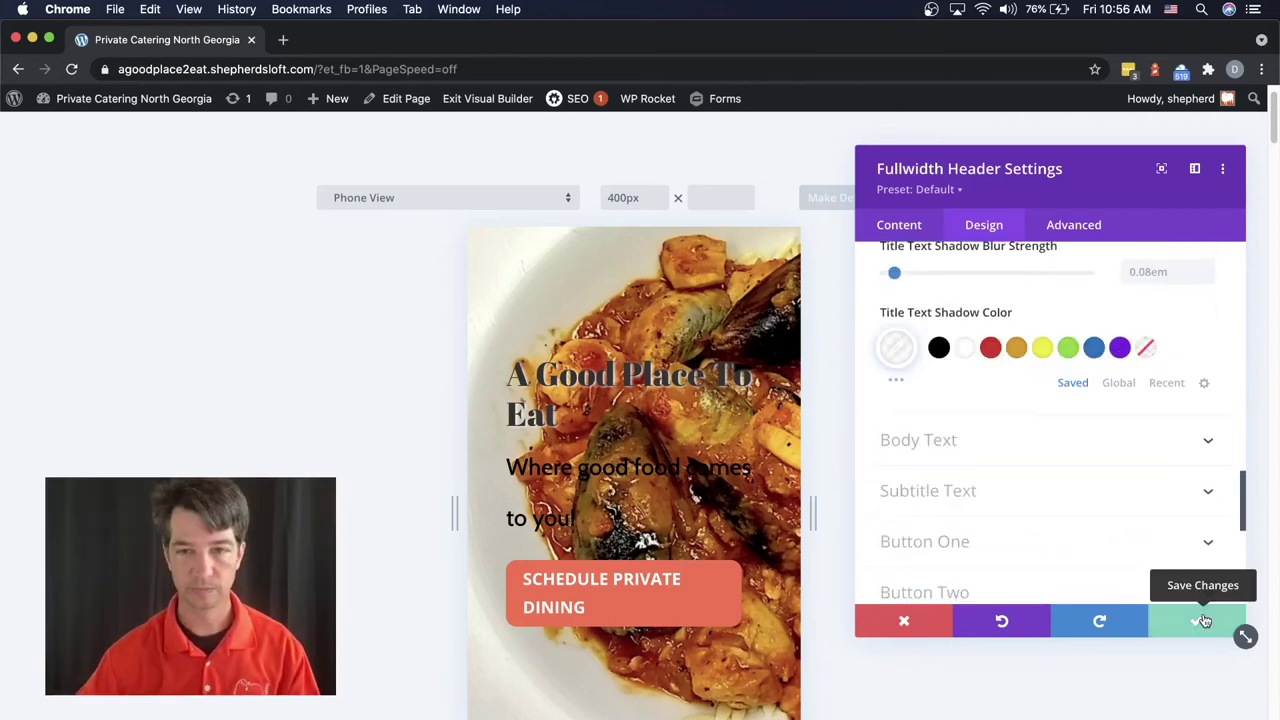
pyautogui.click(1204, 621)
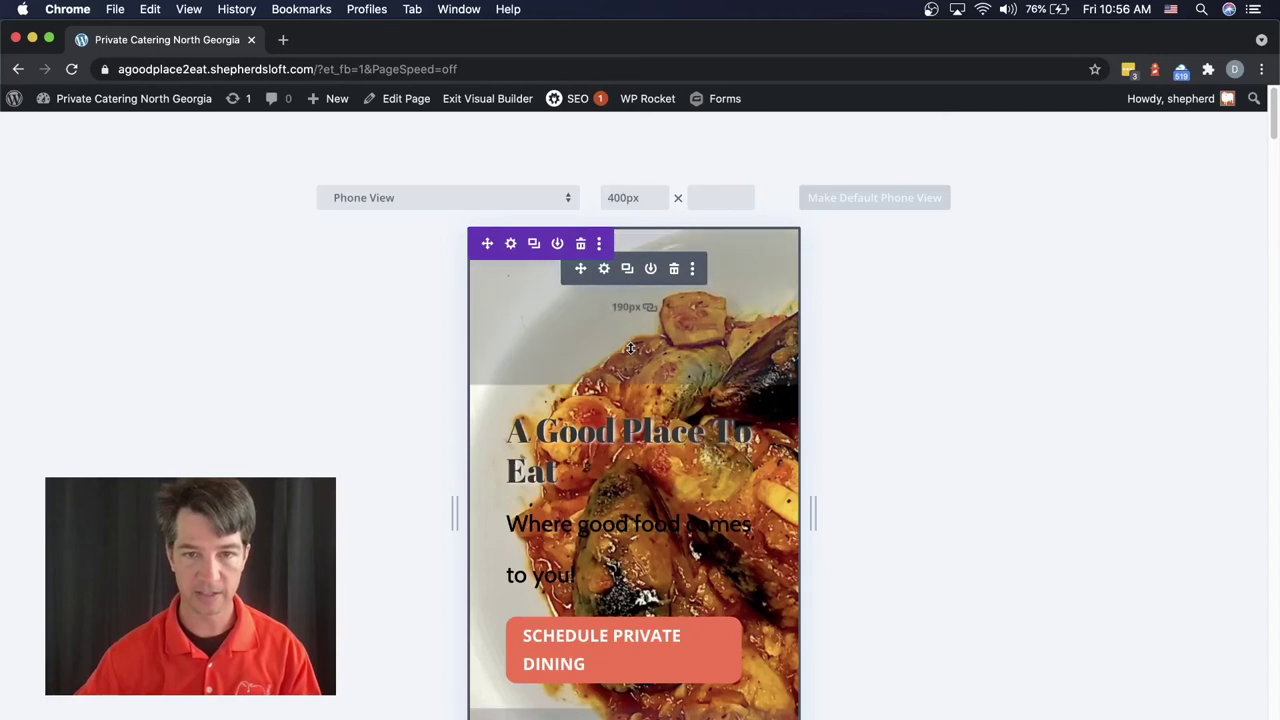
# Adjust the header's linked top and bottom padding in phone view to 215px.
pyautogui.moveTo(630, 348); pyautogui.dragTo(632, 256)
pyautogui.moveTo(735, 288); pyautogui.dragTo(740, 230)
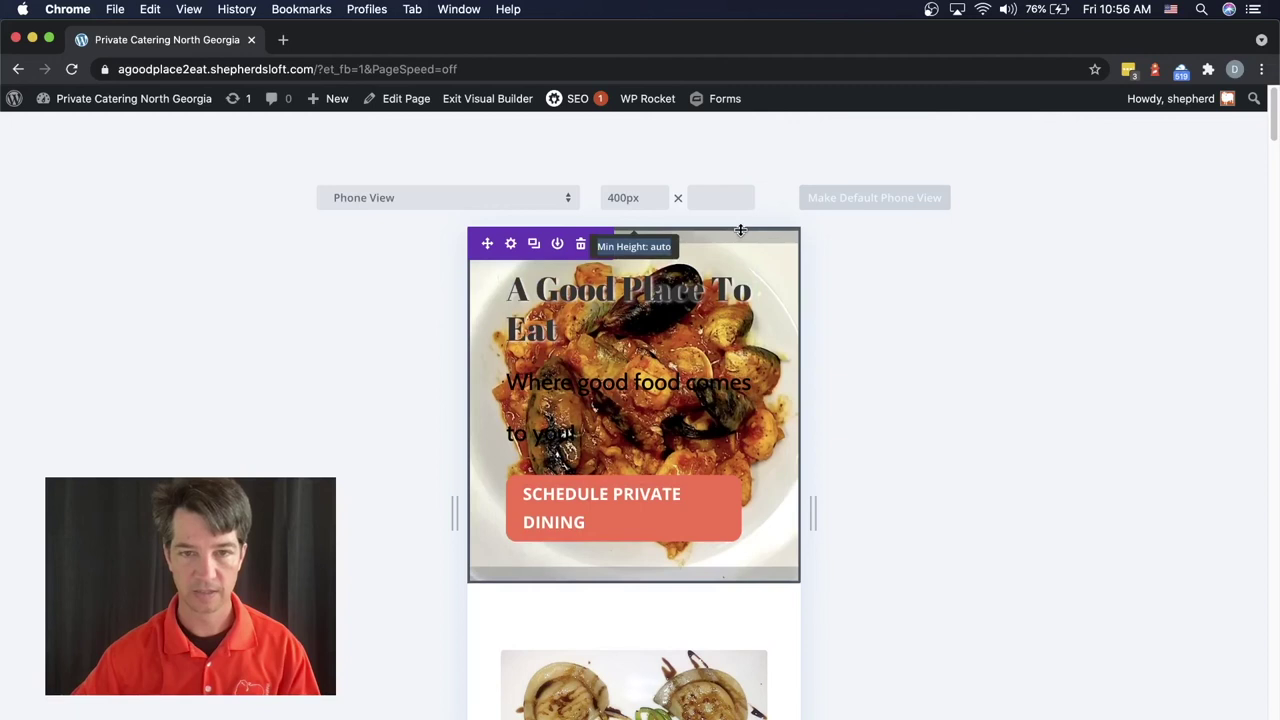
pyautogui.moveTo(740, 230); pyautogui.dragTo(731, 368)
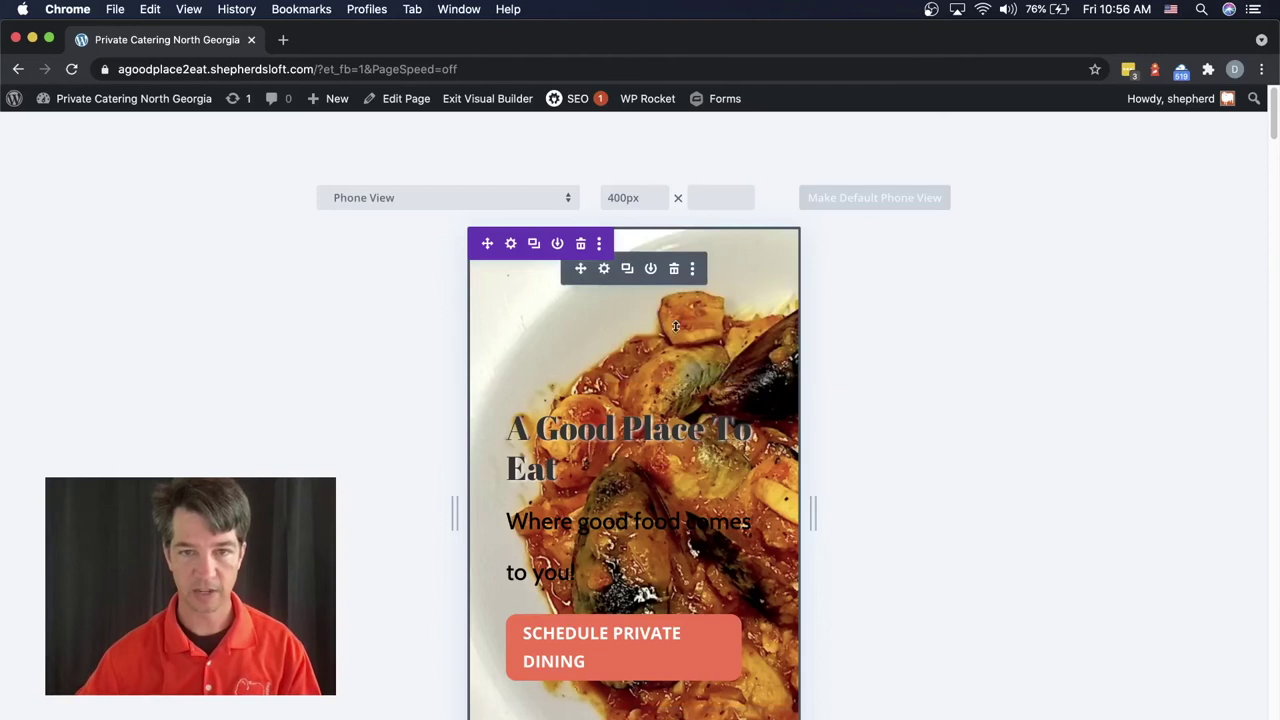
pyautogui.moveTo(676, 326); pyautogui.dragTo(676, 349)
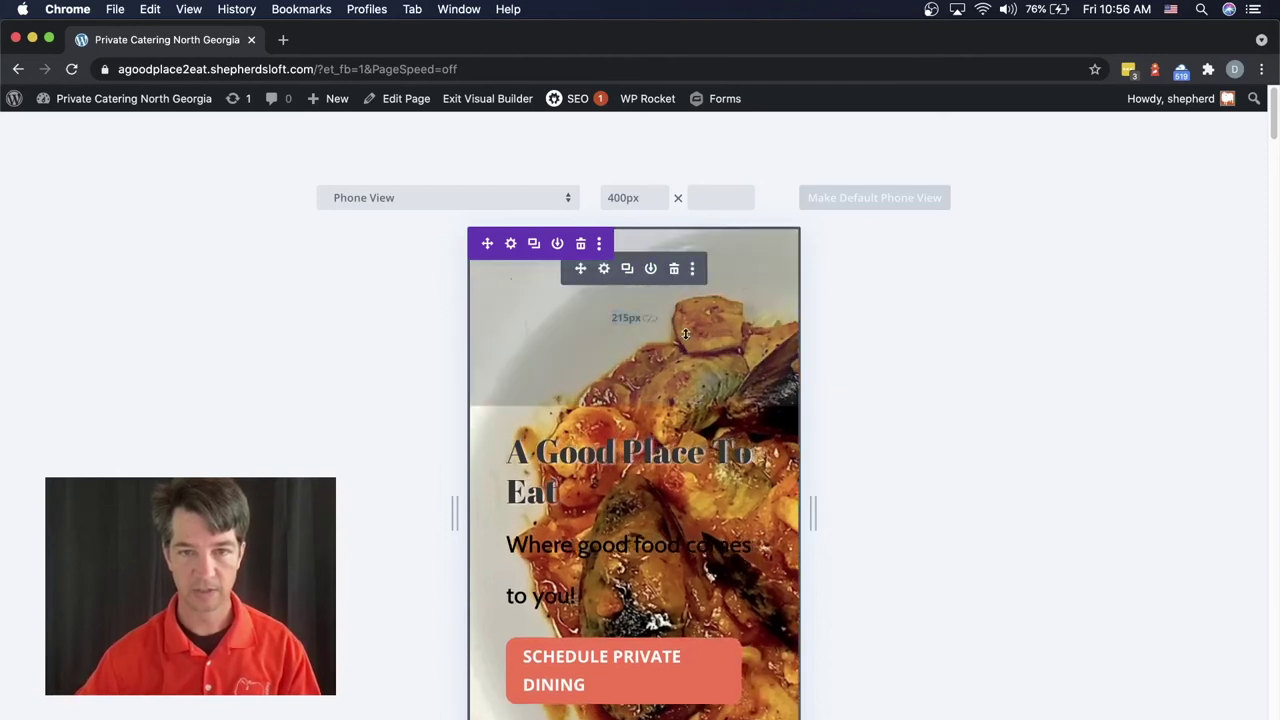
# Remove the phone header's top padding and enlarge its bottom padding, so the title, subtitle and button sit high on the photo.
pyautogui.moveTo(685, 333); pyautogui.dragTo(694, 189)
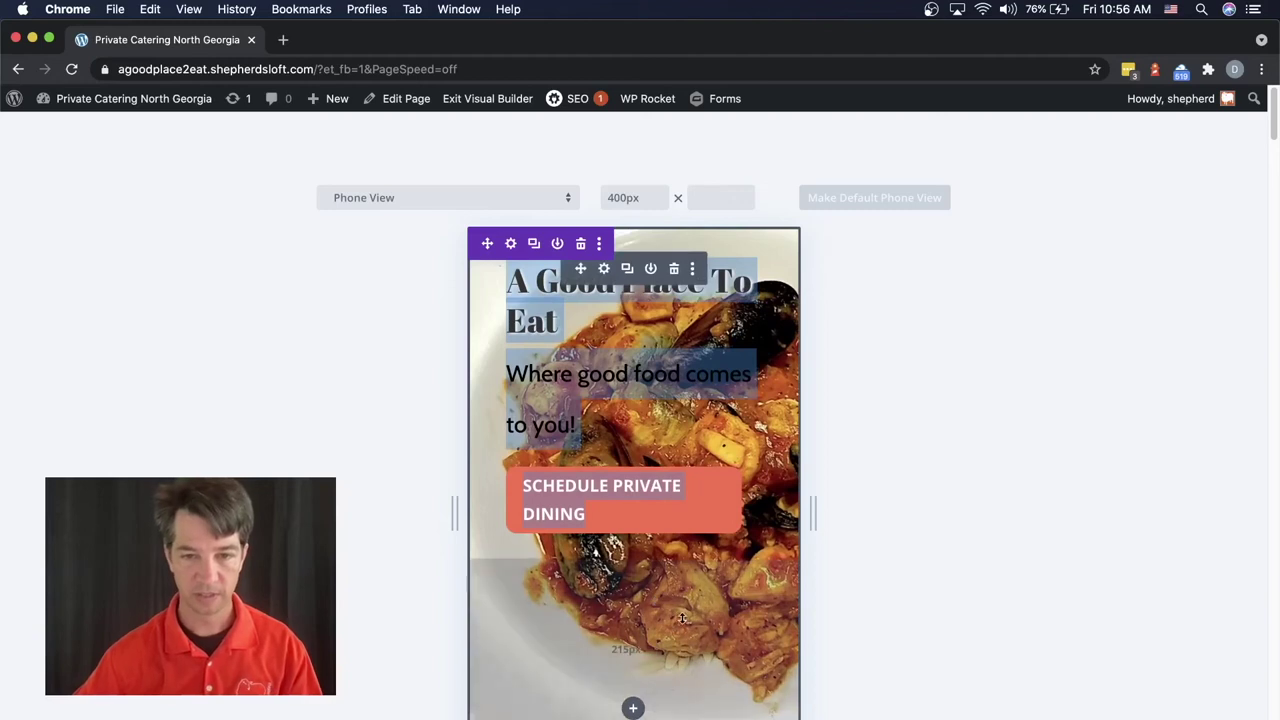
pyautogui.moveTo(682, 618); pyautogui.dragTo(670, 719)
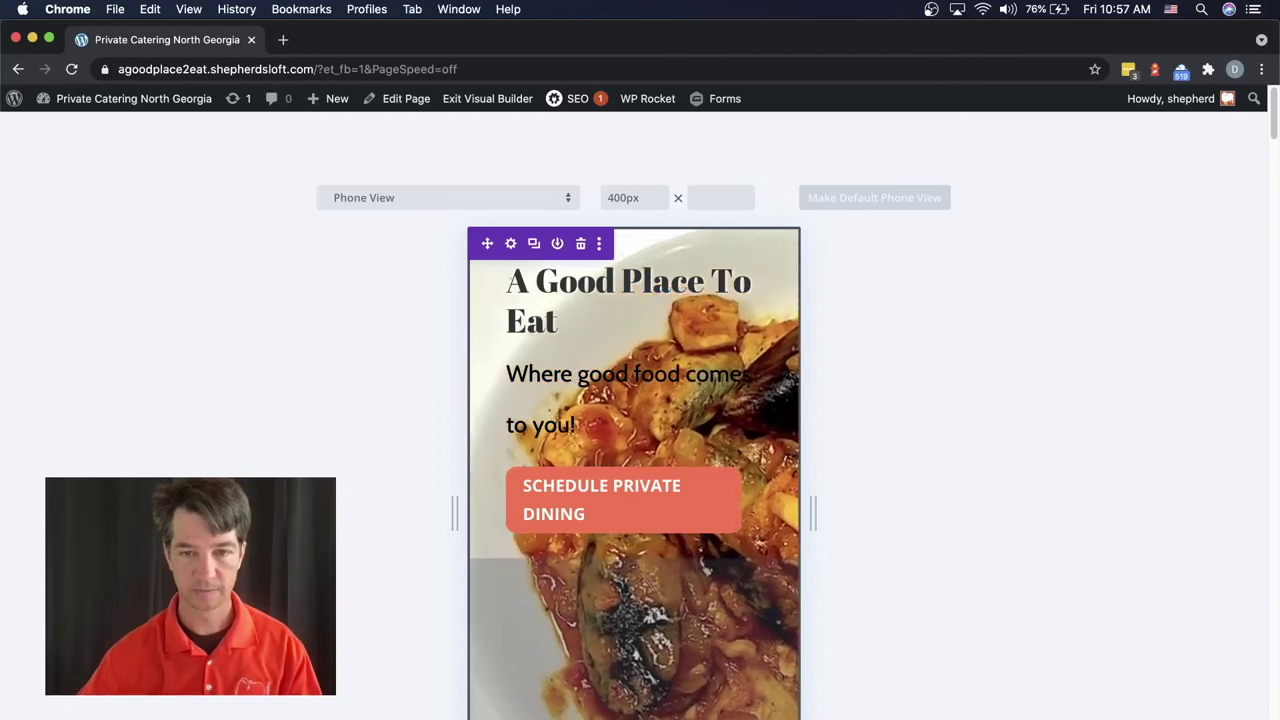
pyautogui.scroll(-5, 634, 470)
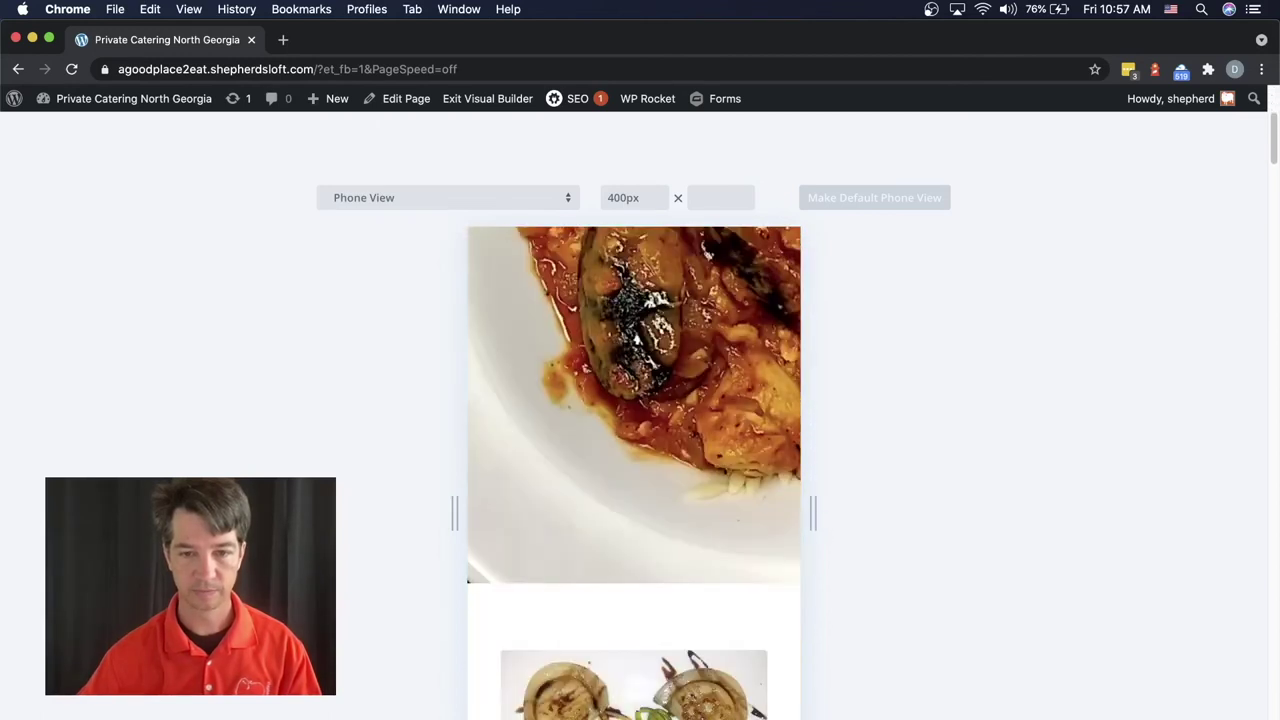
pyautogui.scroll(5, 654, 608)
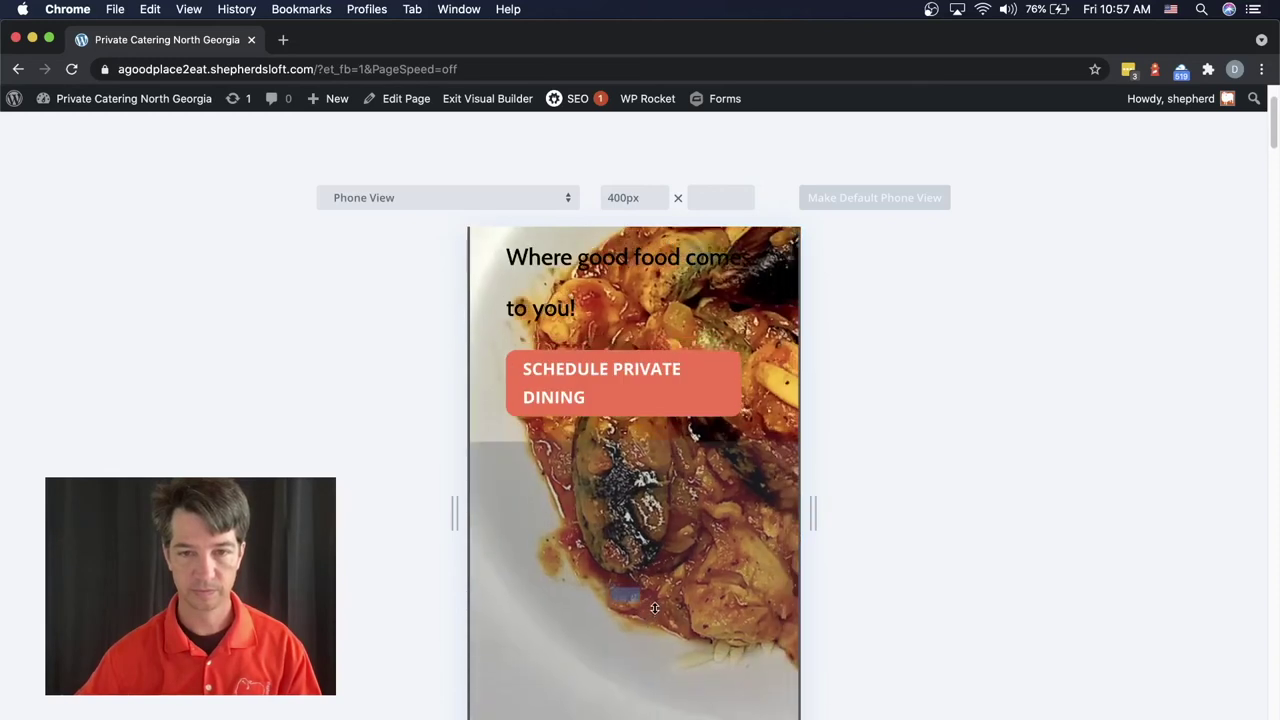
pyautogui.scroll(2, 654, 605)
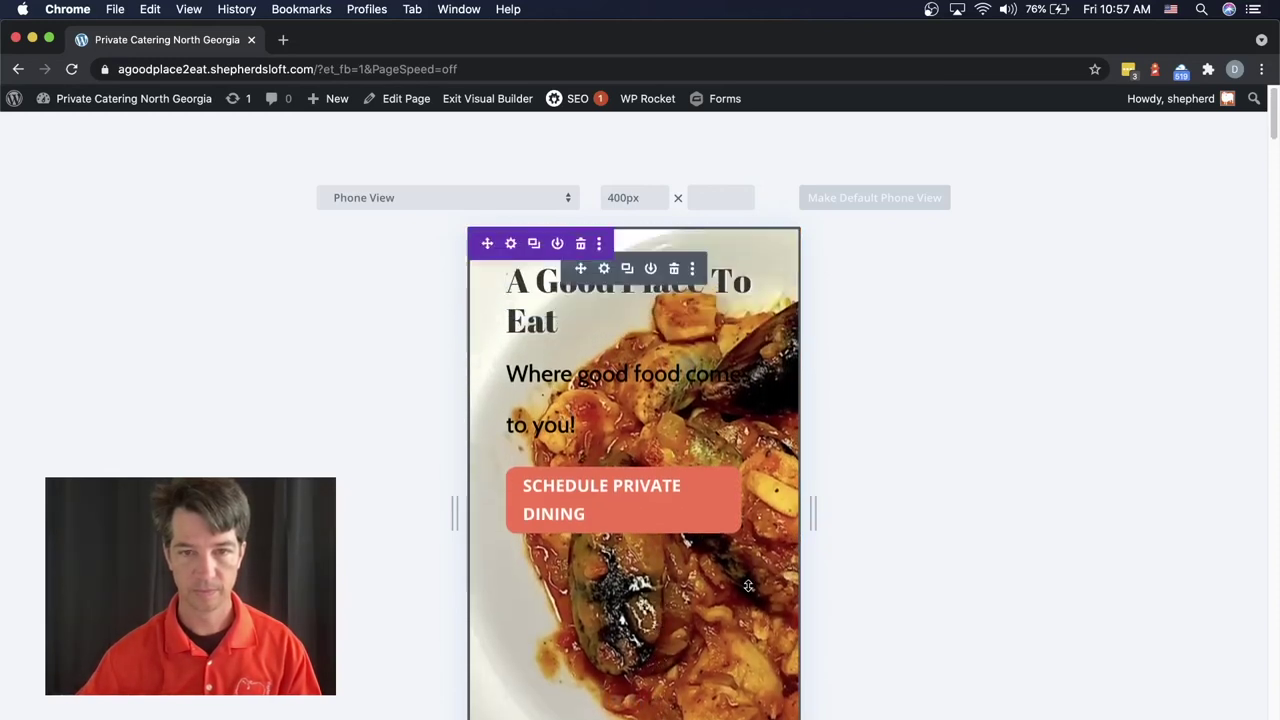
# Enable responsive values for the fullwidth header's general text color and set the phone value to Light.
pyautogui.click(605, 269)
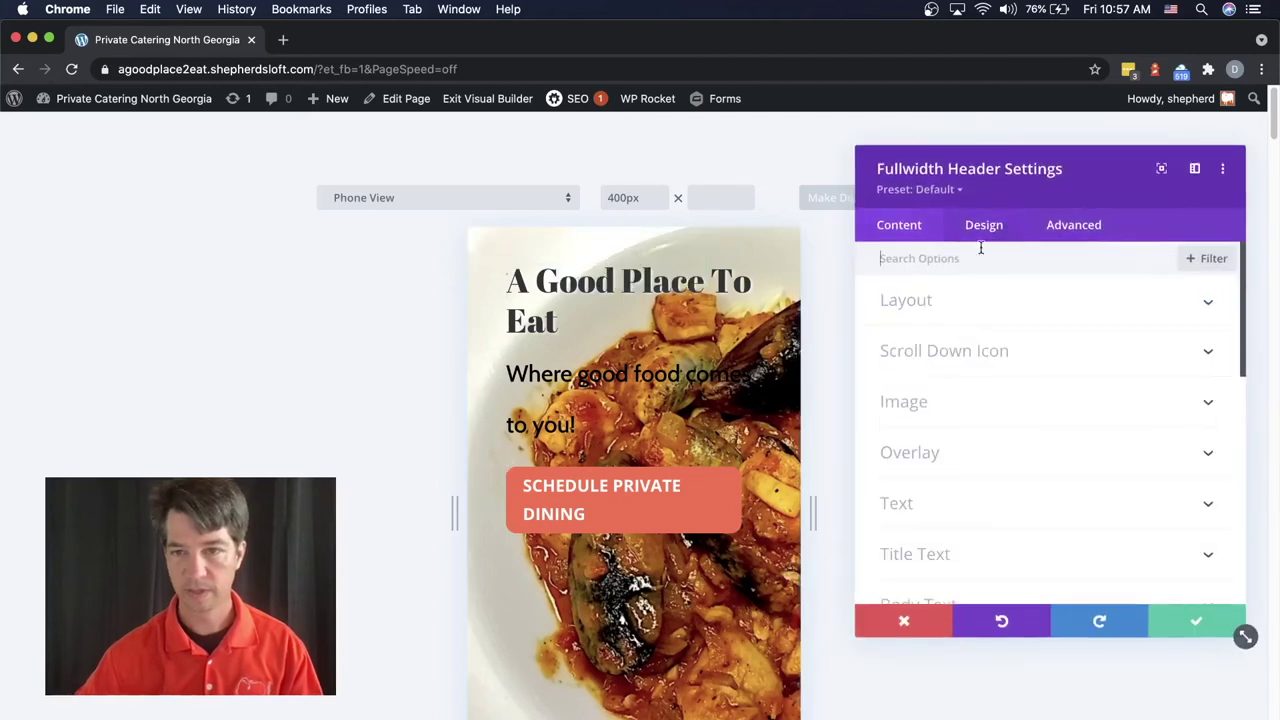
pyautogui.click(982, 230)
pyautogui.click(897, 503)
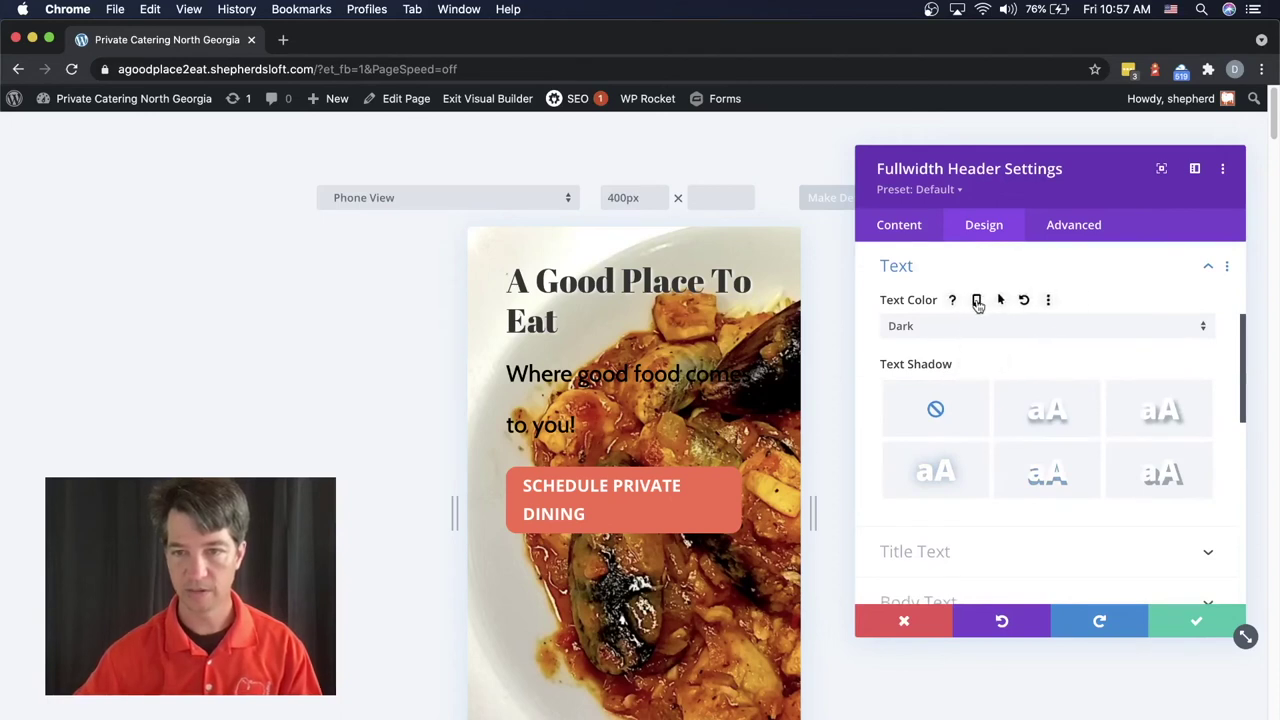
pyautogui.click(977, 300)
pyautogui.scroll(-3, 1019, 420)
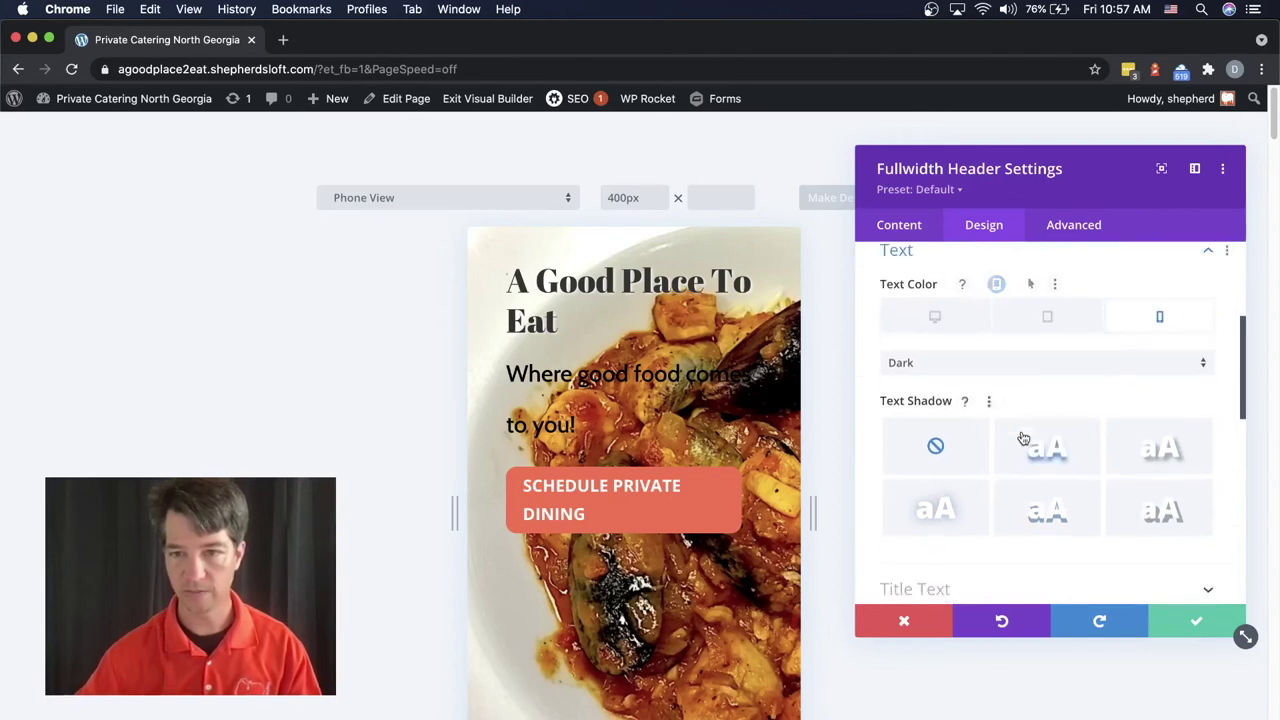
pyautogui.scroll(4, 1021, 436)
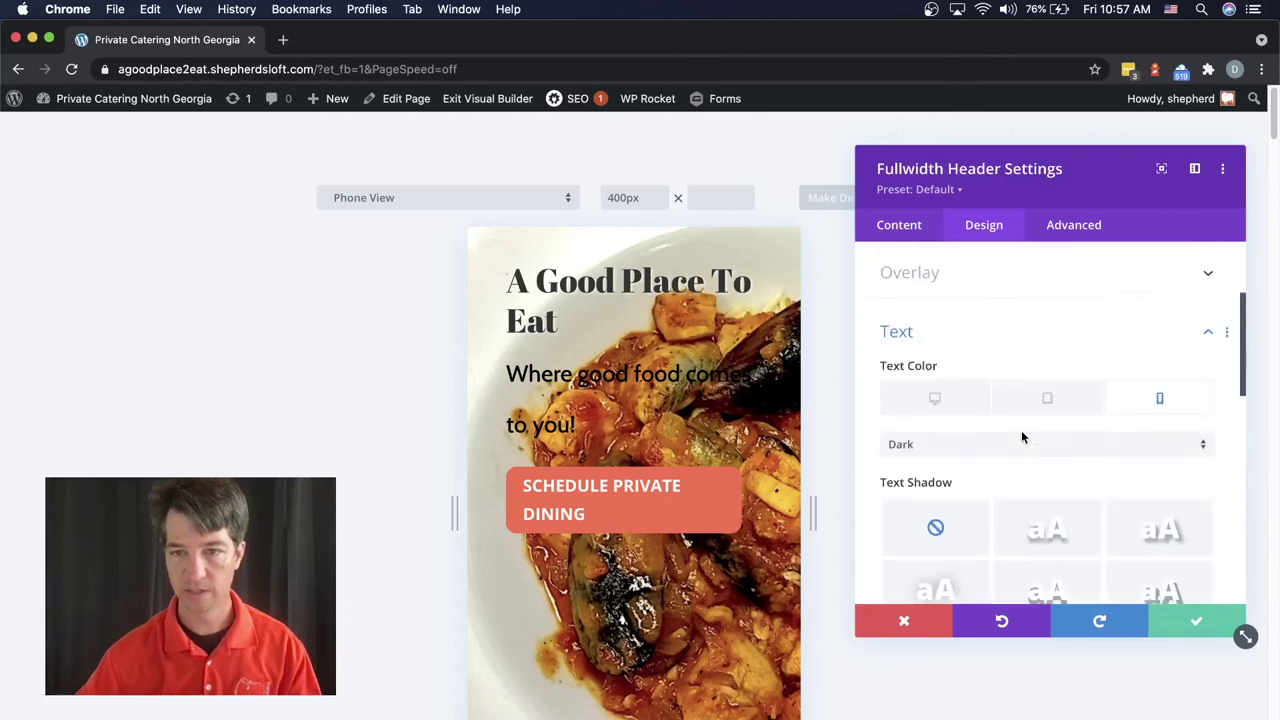
pyautogui.click(946, 449)
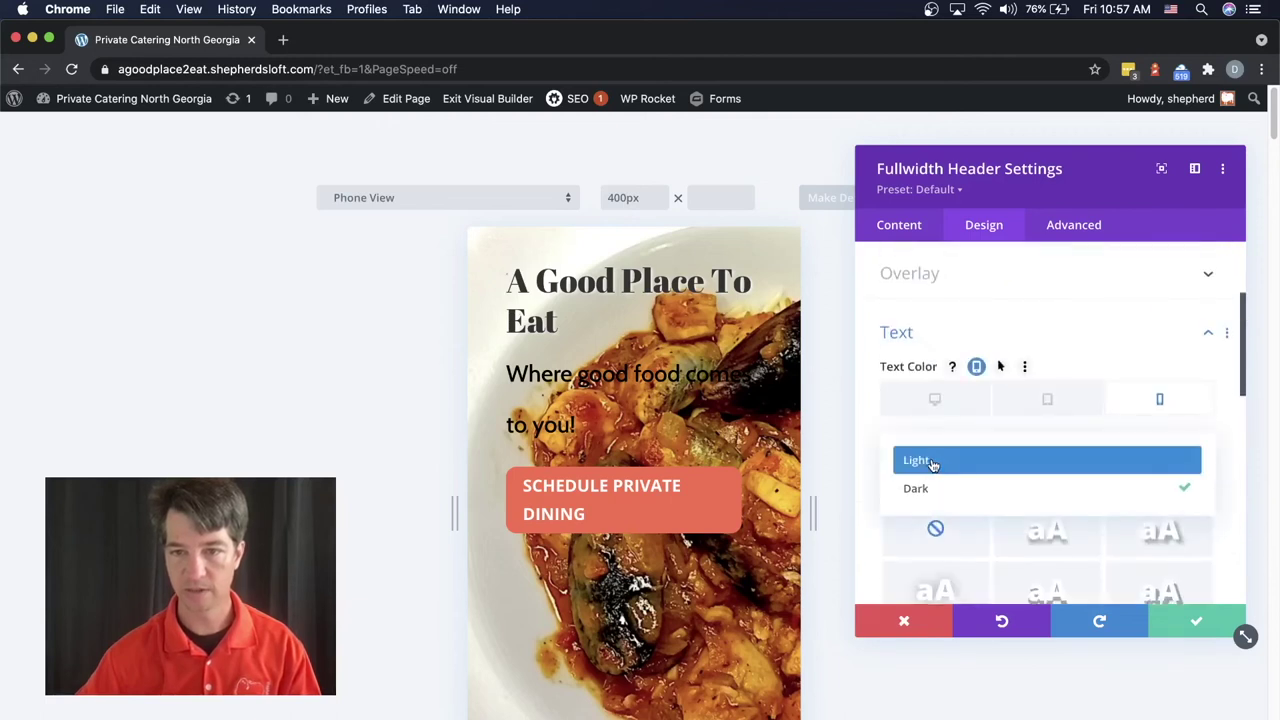
pyautogui.click(916, 459)
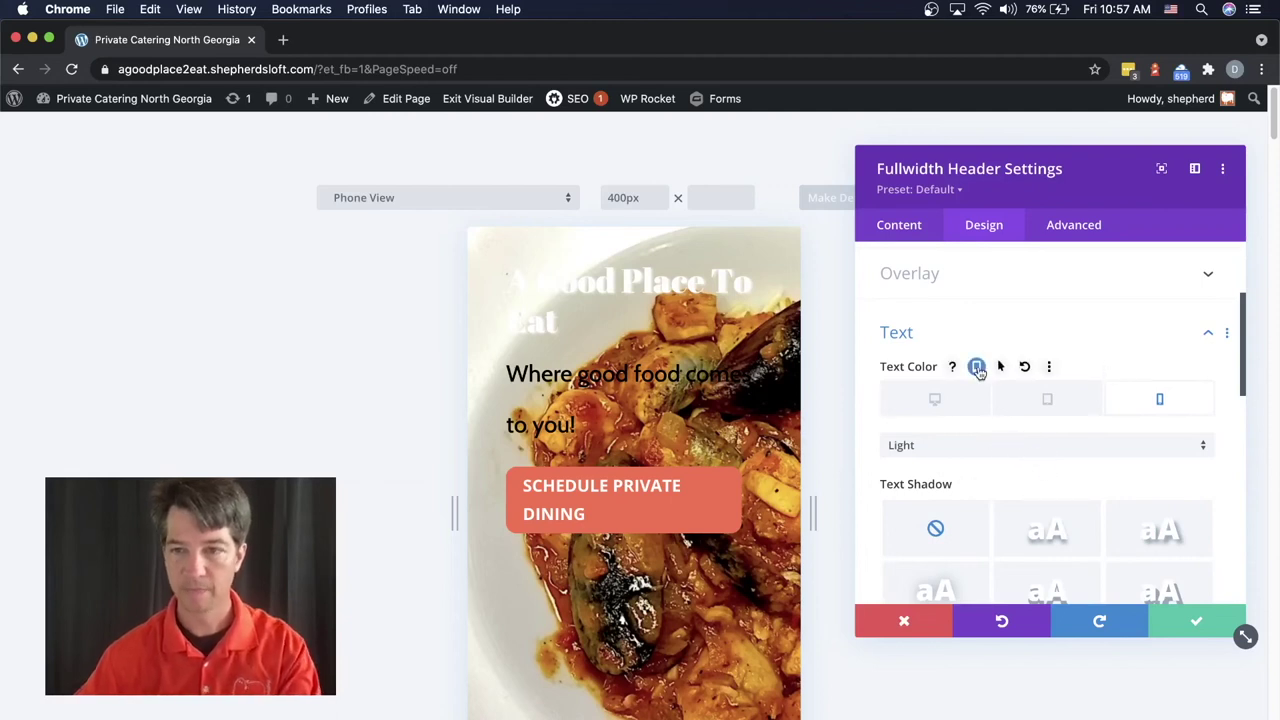
# Look through the header's design option groups for the one that controls the text below the title.
pyautogui.scroll(4, 977, 371)
pyautogui.scroll(-2, 960, 350)
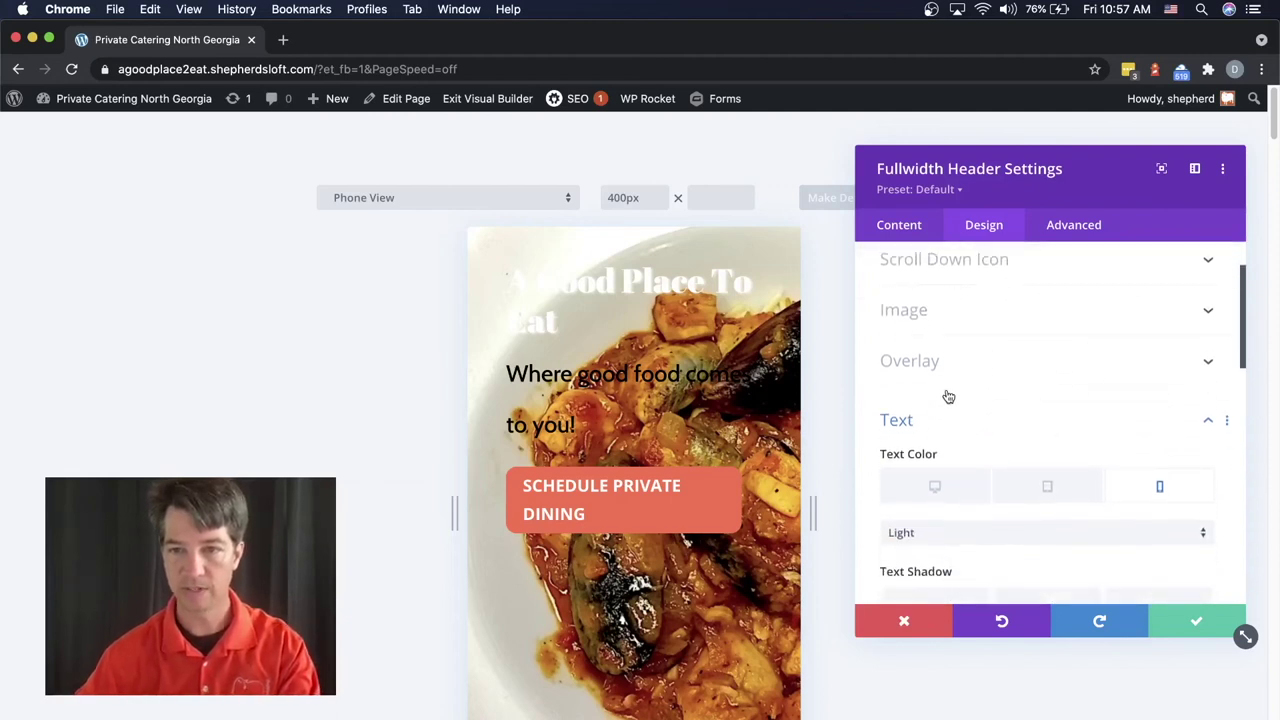
pyautogui.scroll(-6, 939, 403)
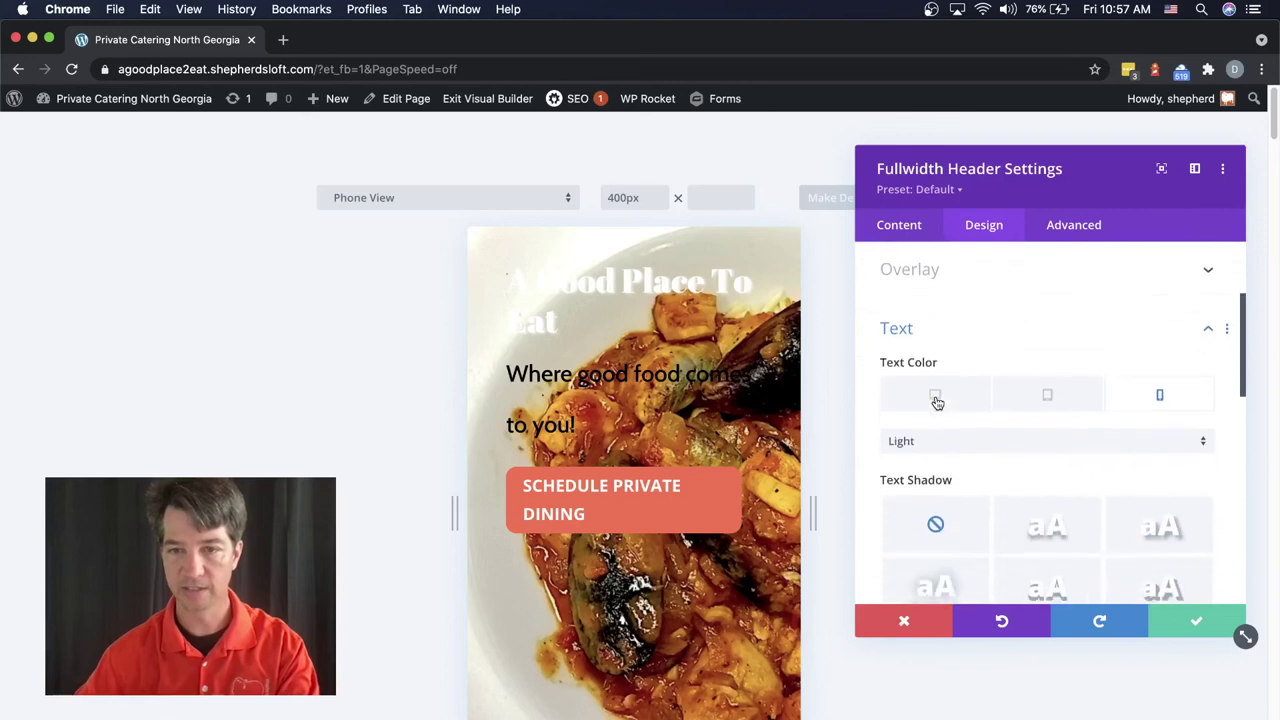
pyautogui.scroll(-1, 940, 402)
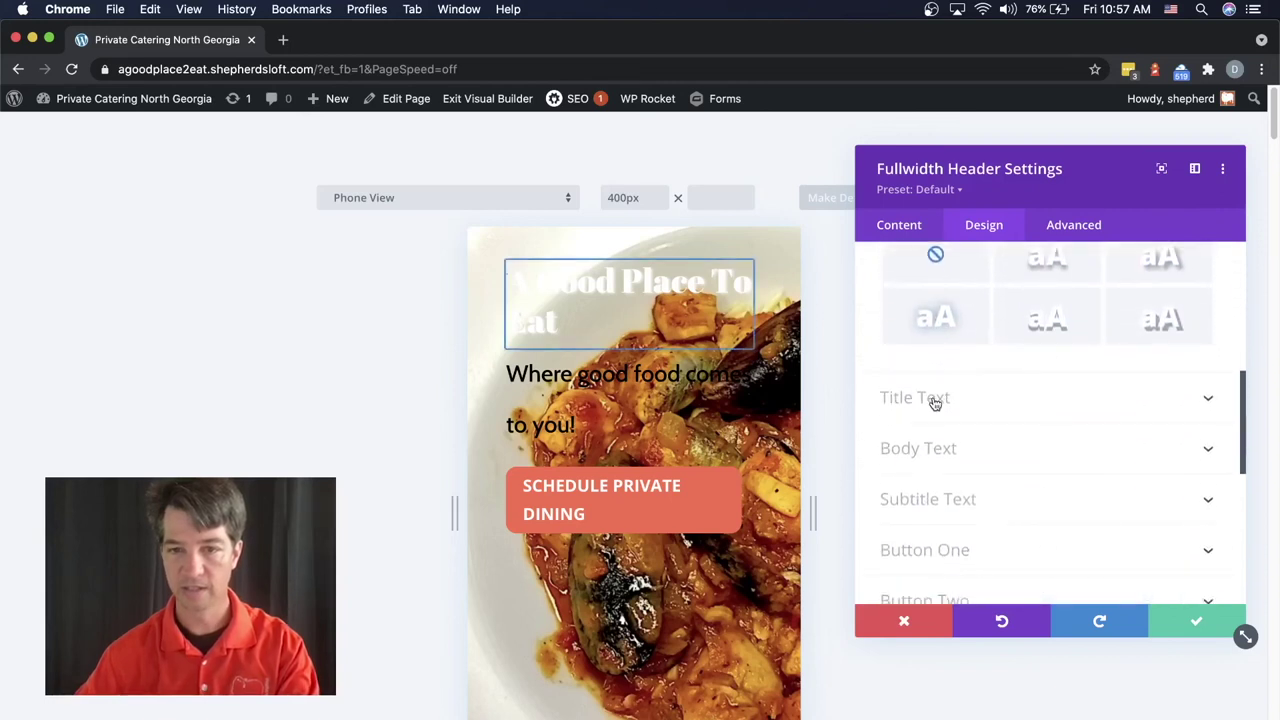
pyautogui.scroll(1, 938, 403)
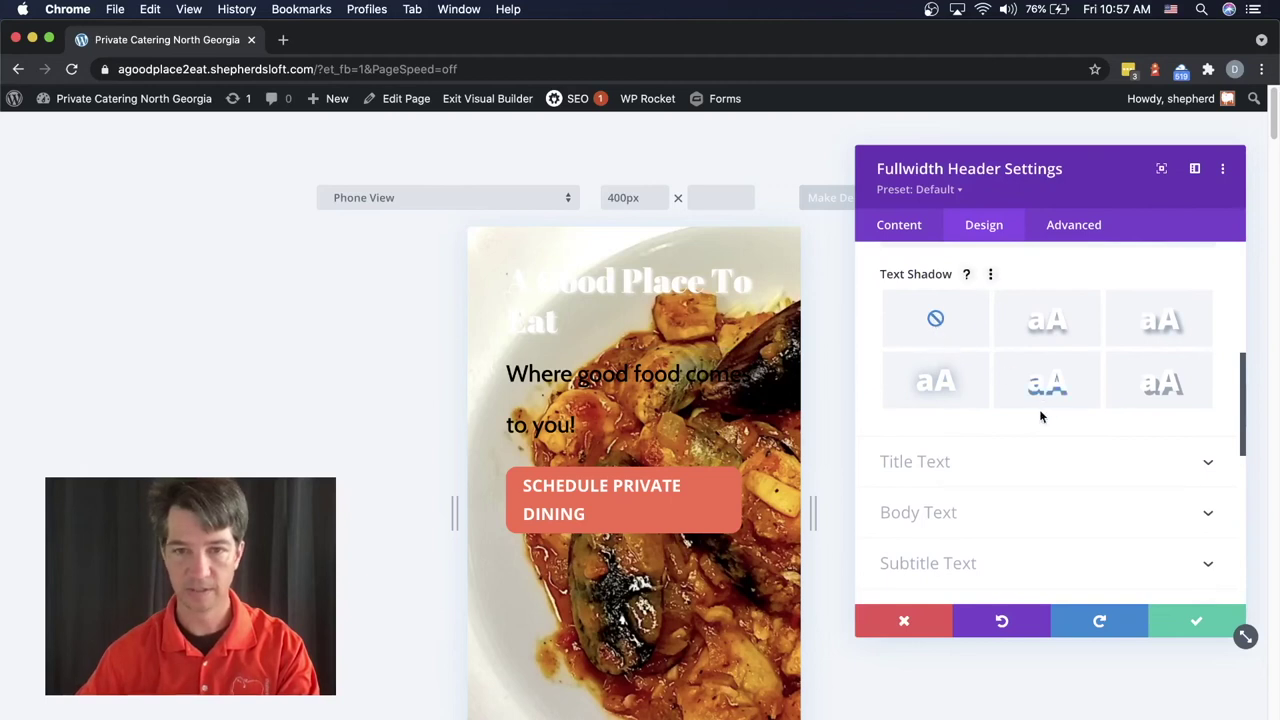
pyautogui.scroll(-1, 1012, 417)
pyautogui.scroll(5, 1010, 418)
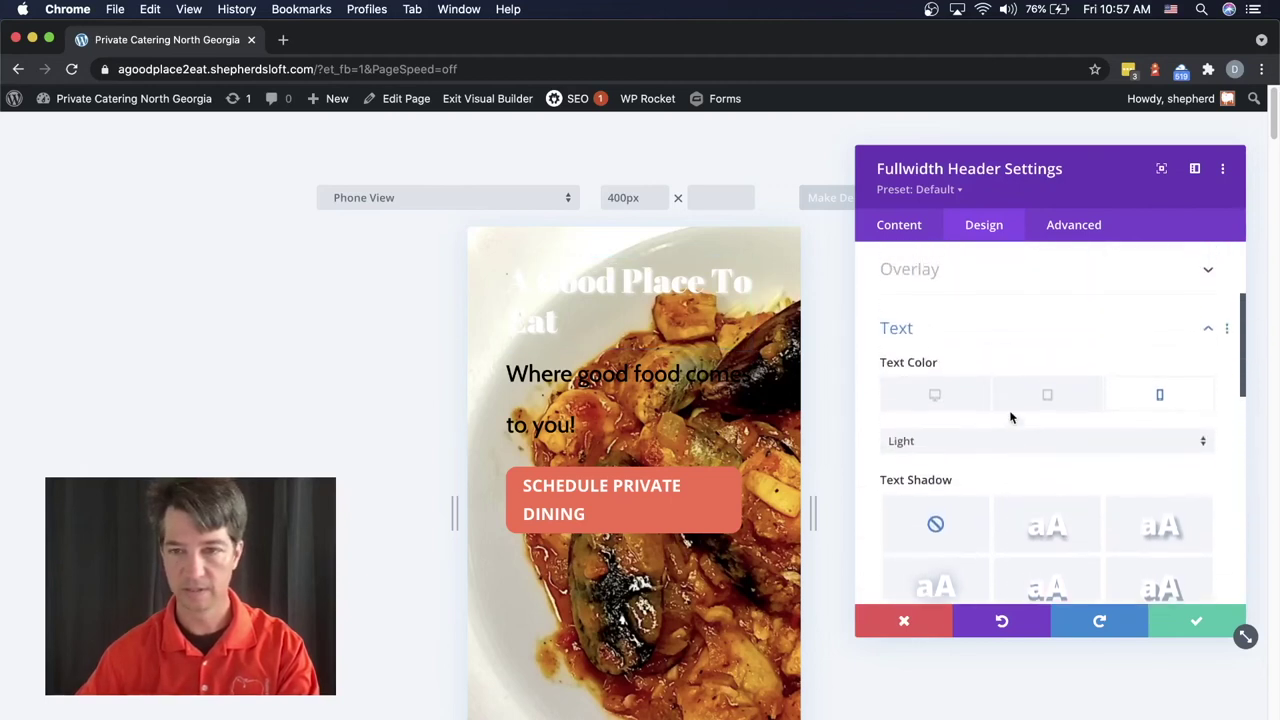
pyautogui.scroll(1, 1009, 417)
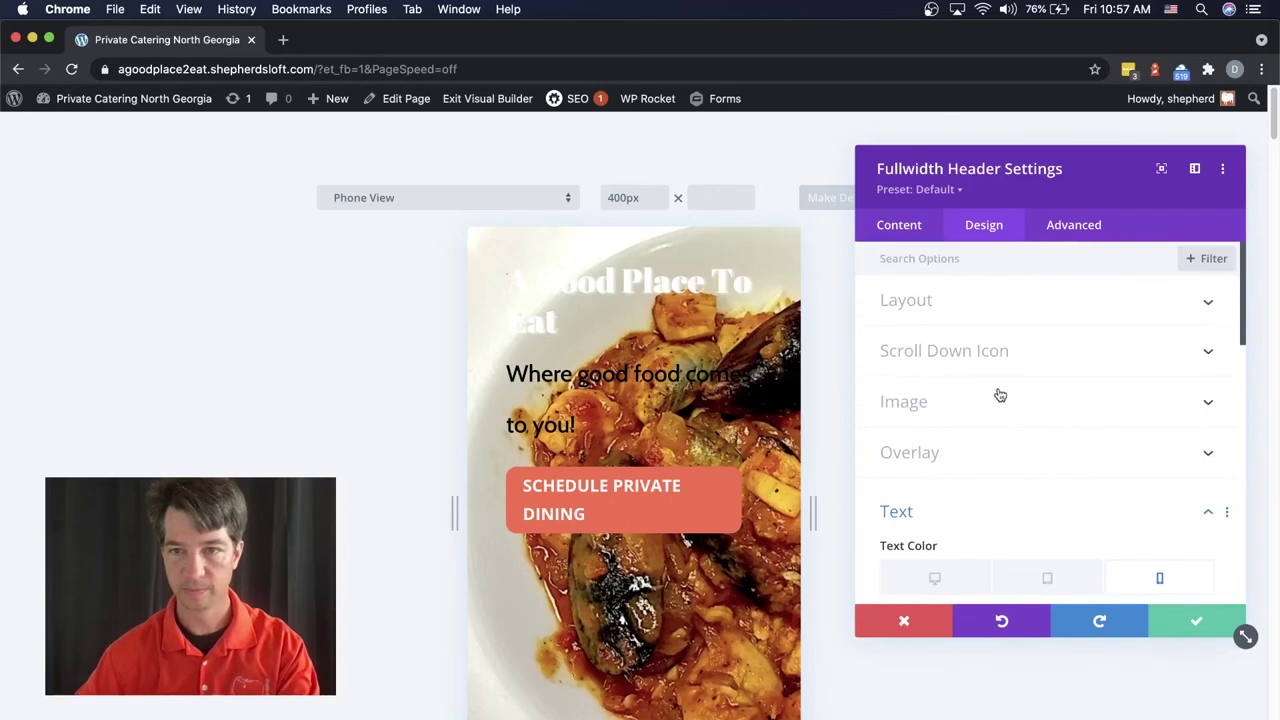
pyautogui.scroll(-6, 1000, 395)
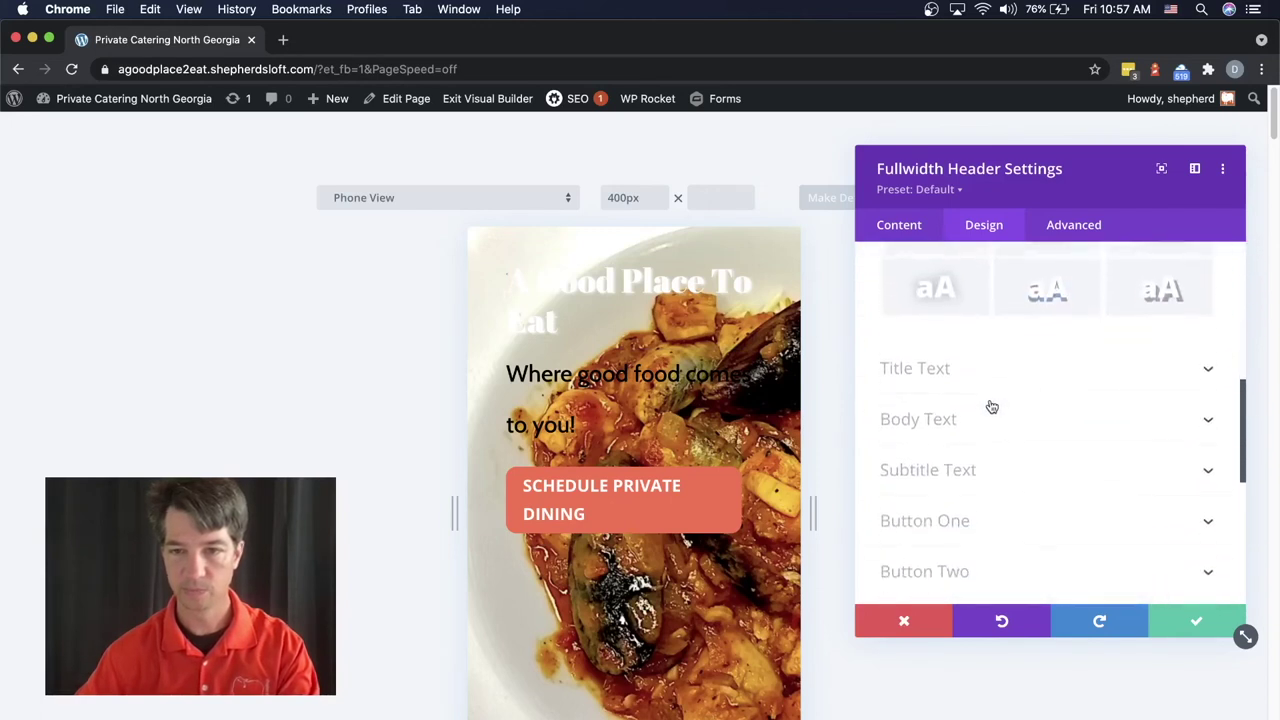
# Look through the header's title text options, from font and color to phone size, line height and shadow.
pyautogui.click(918, 348)
pyautogui.scroll(-5, 1036, 398)
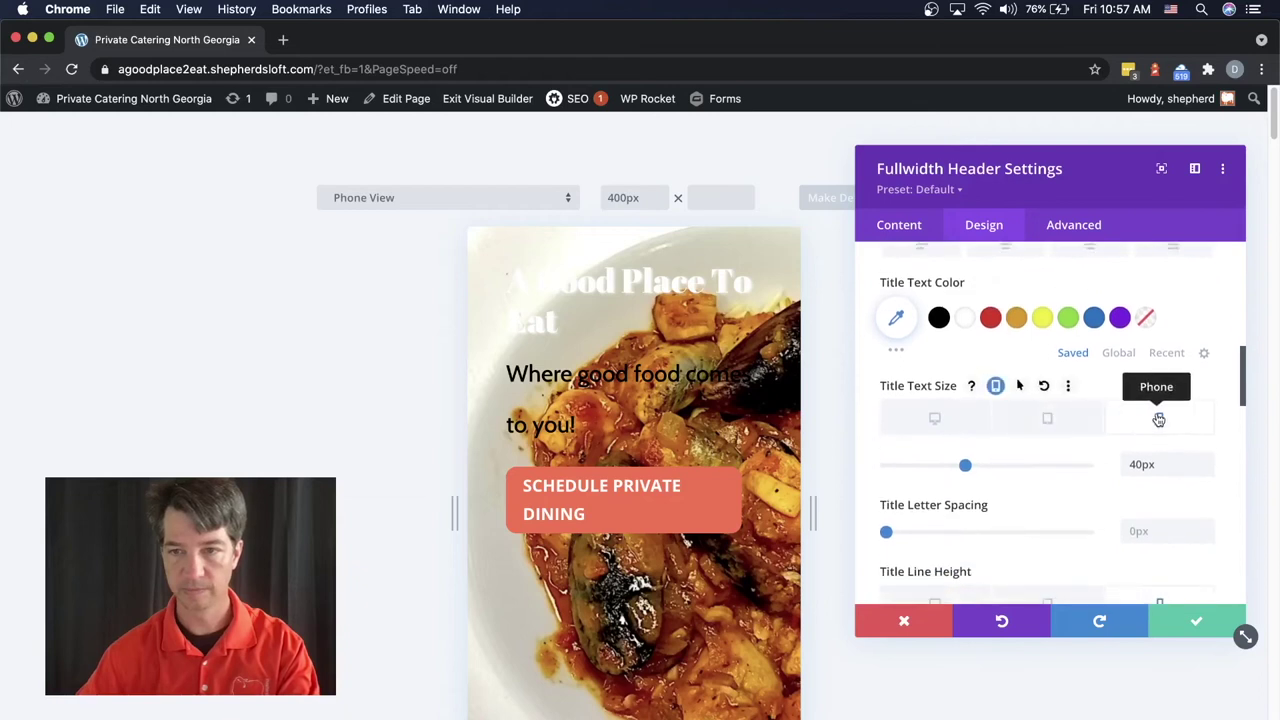
pyautogui.scroll(3, 1135, 418)
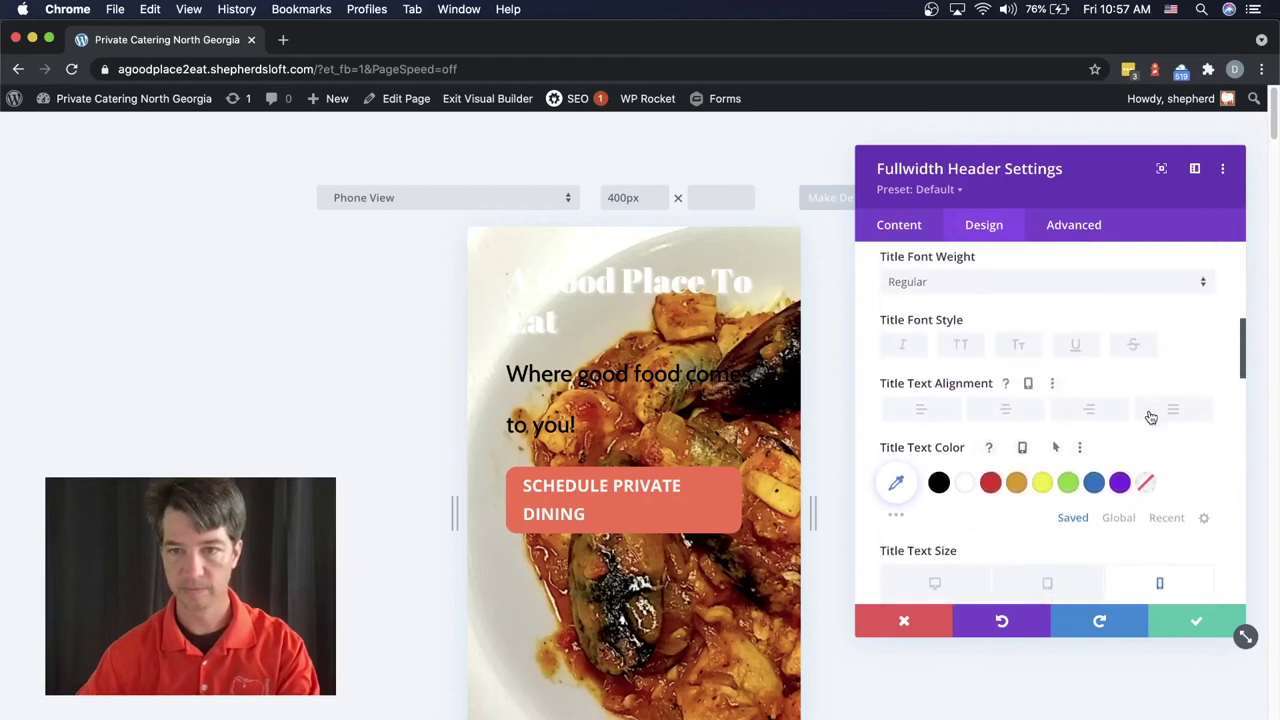
pyautogui.scroll(-4, 1150, 416)
pyautogui.scroll(-8, 1150, 416)
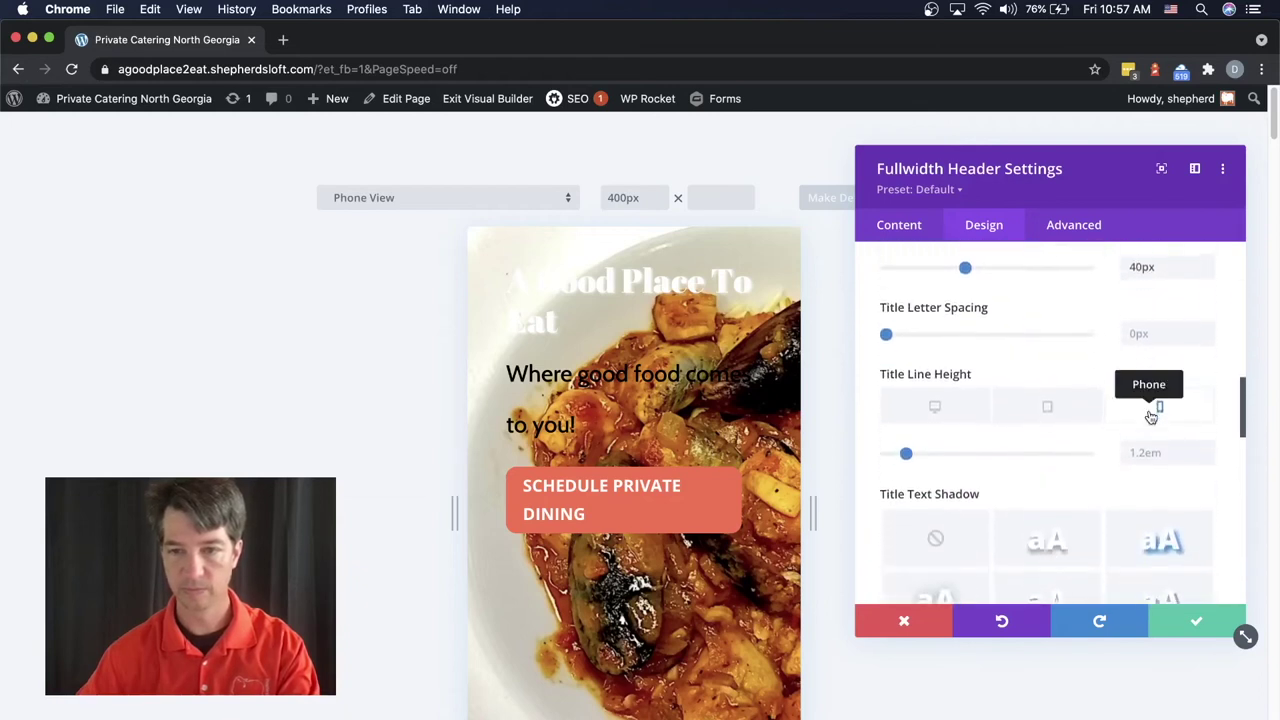
pyautogui.scroll(-2, 1150, 416)
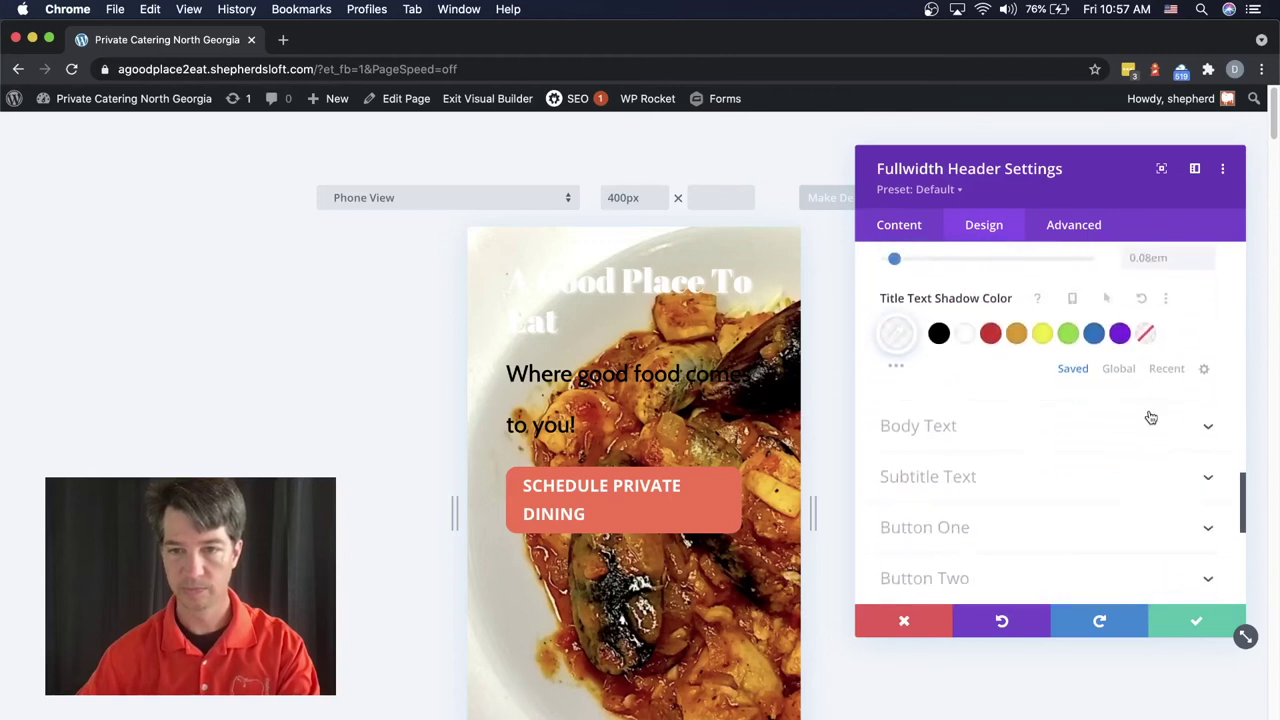
pyautogui.scroll(-2, 995, 421)
# Enable responsive values for the header's body text color, set the phone color to white (#ffffff) and save the header settings.
pyautogui.click(937, 355)
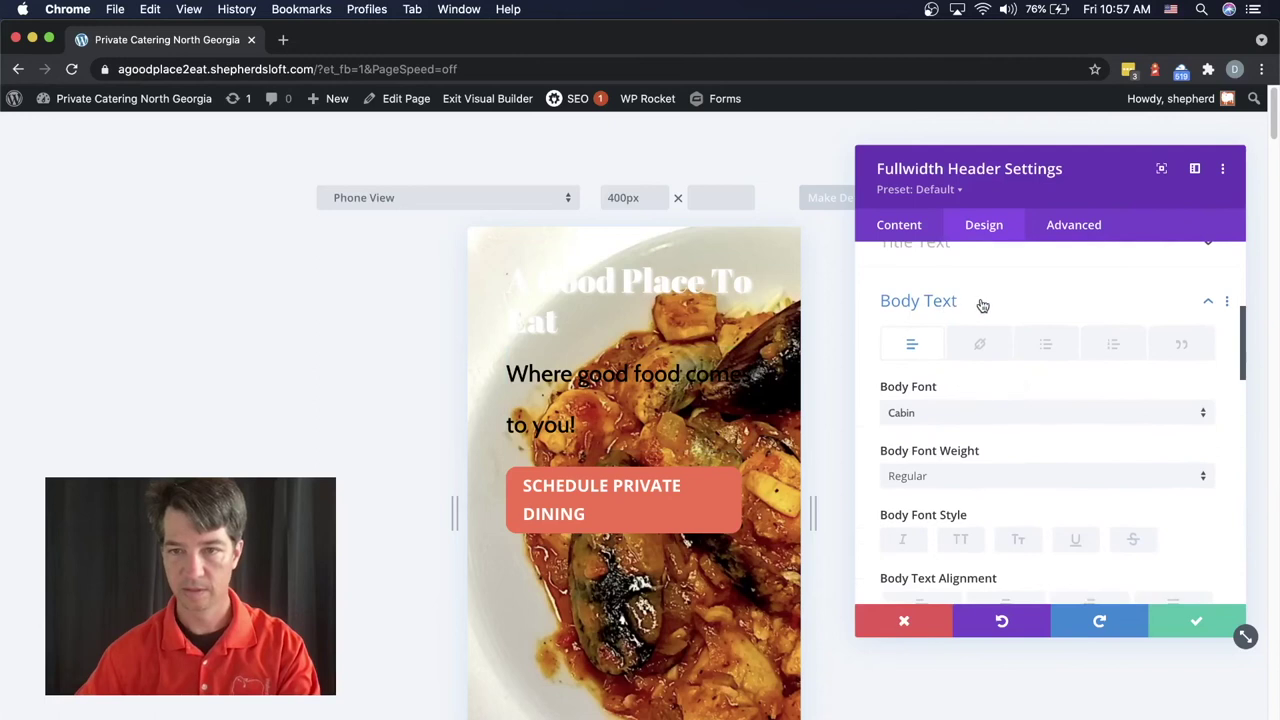
pyautogui.click(950, 304)
pyautogui.click(985, 300)
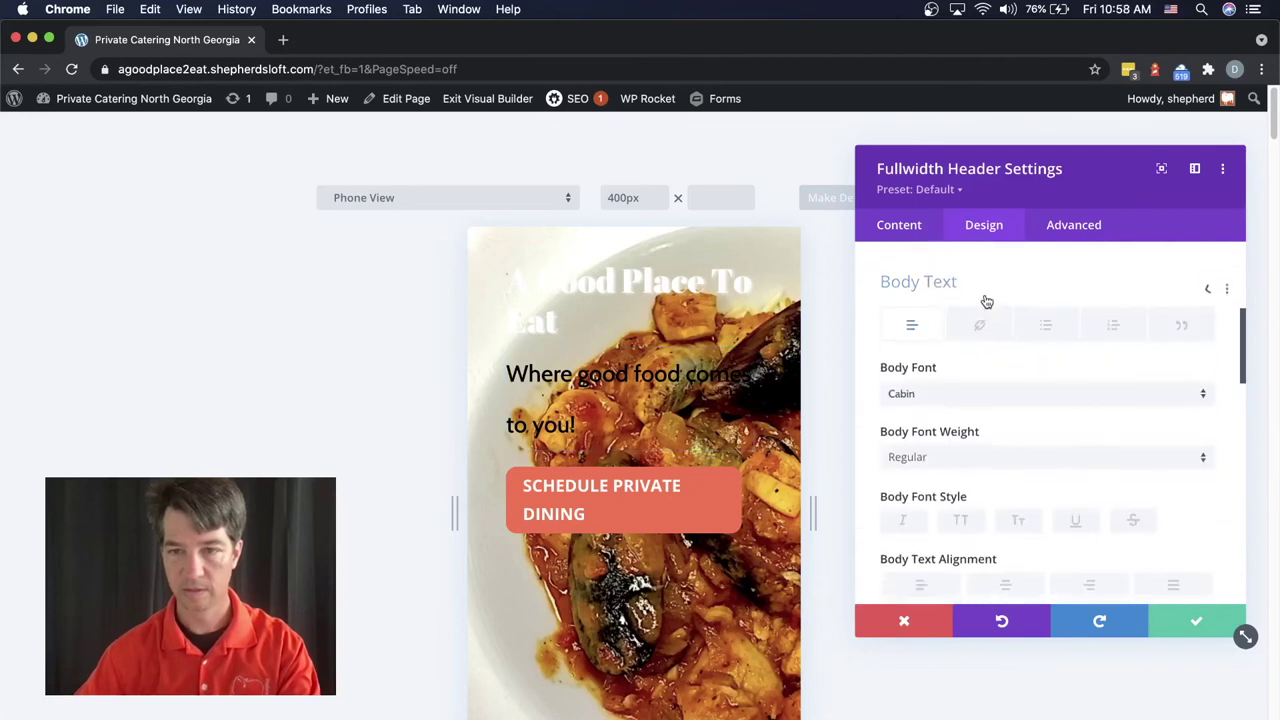
pyautogui.scroll(-4, 994, 412)
pyautogui.scroll(-2, 994, 414)
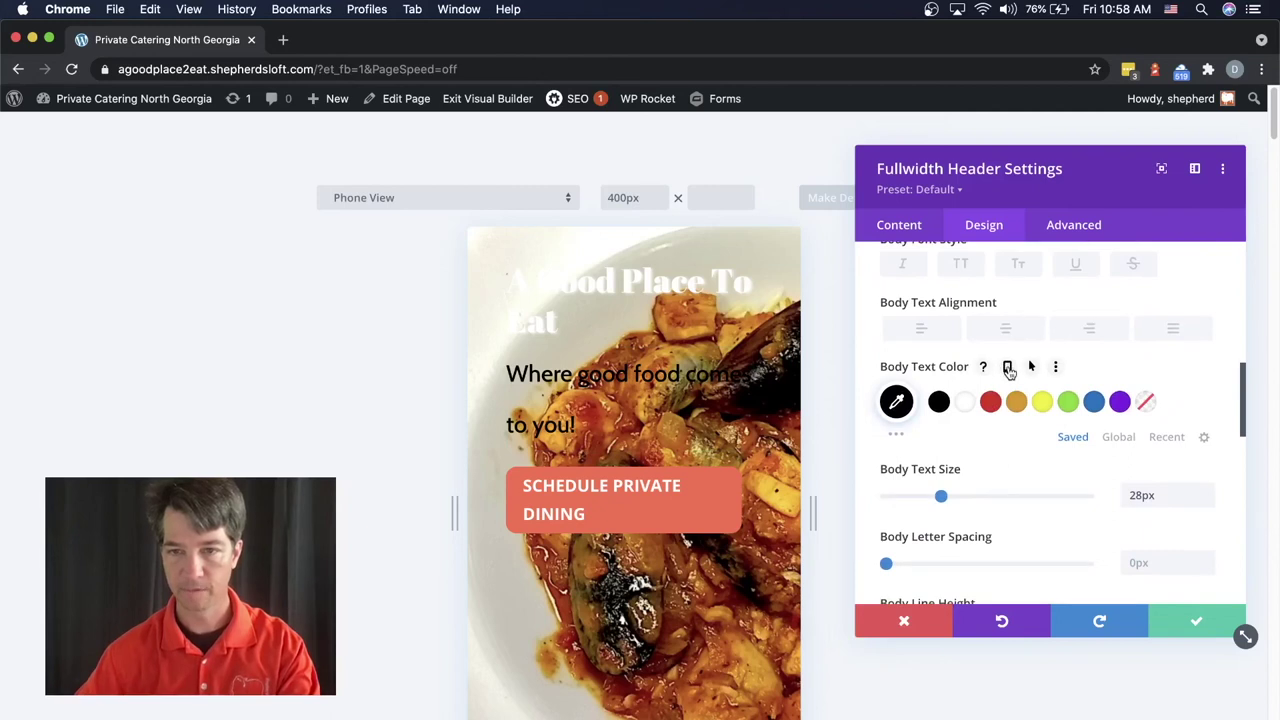
pyautogui.click(1008, 368)
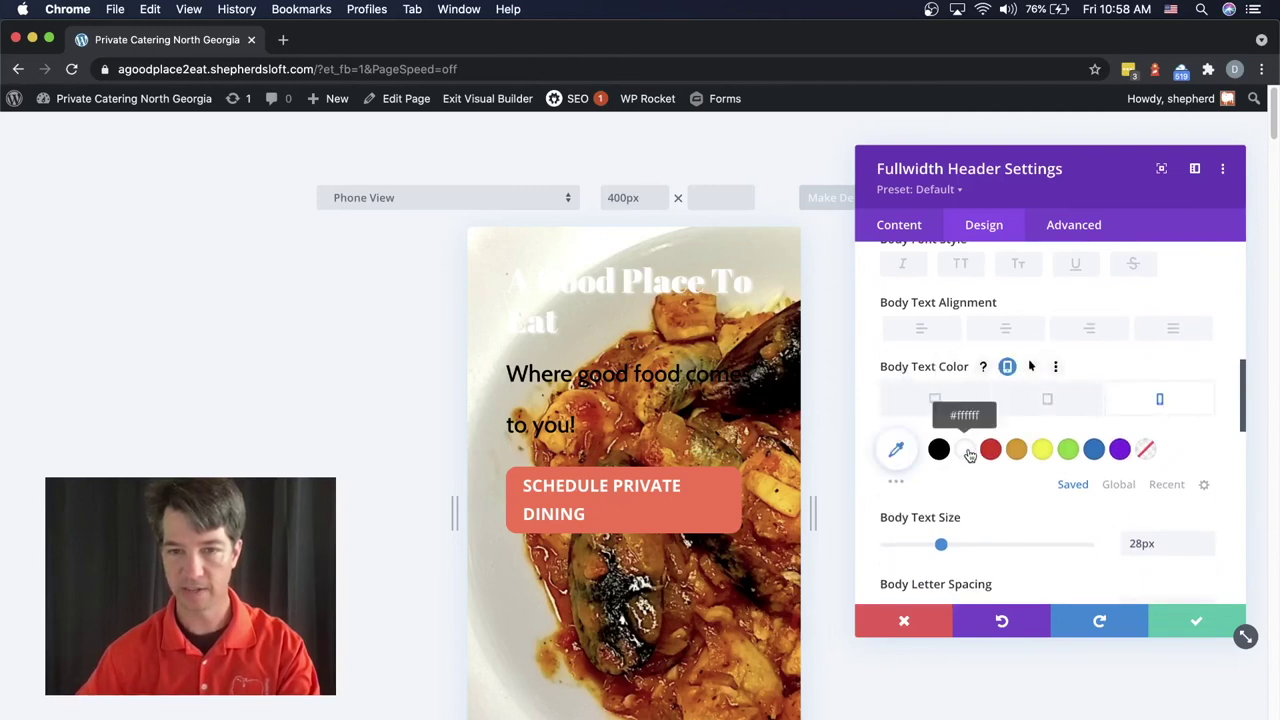
pyautogui.click(966, 451)
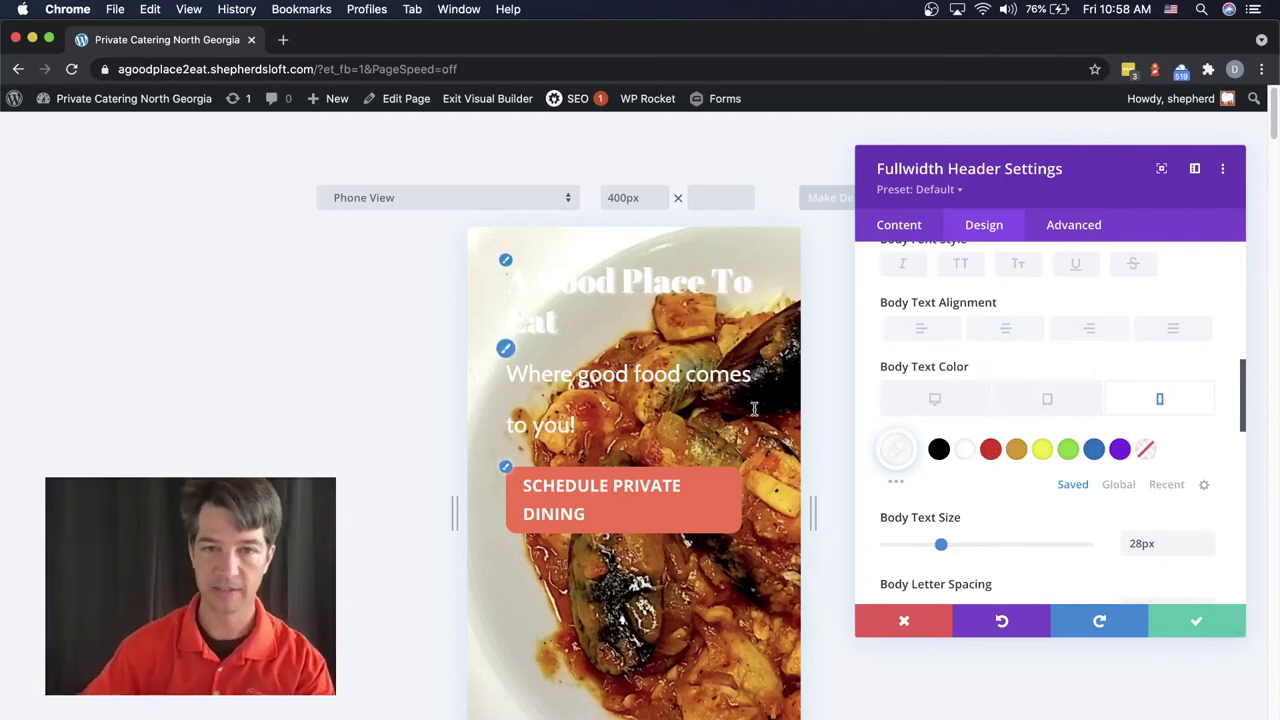
pyautogui.click(1197, 623)
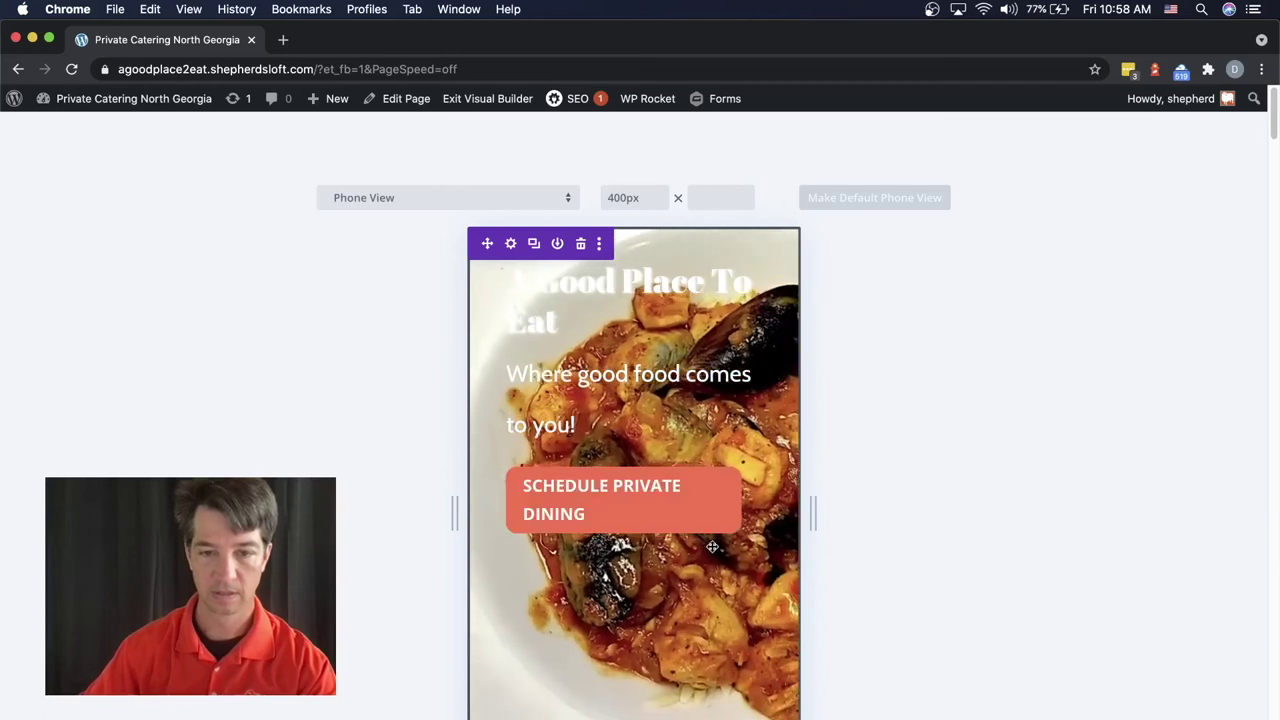
# Enlarge the header's top padding in phone view so the title, text and button sit lower over the food.
pyautogui.click(754, 242)
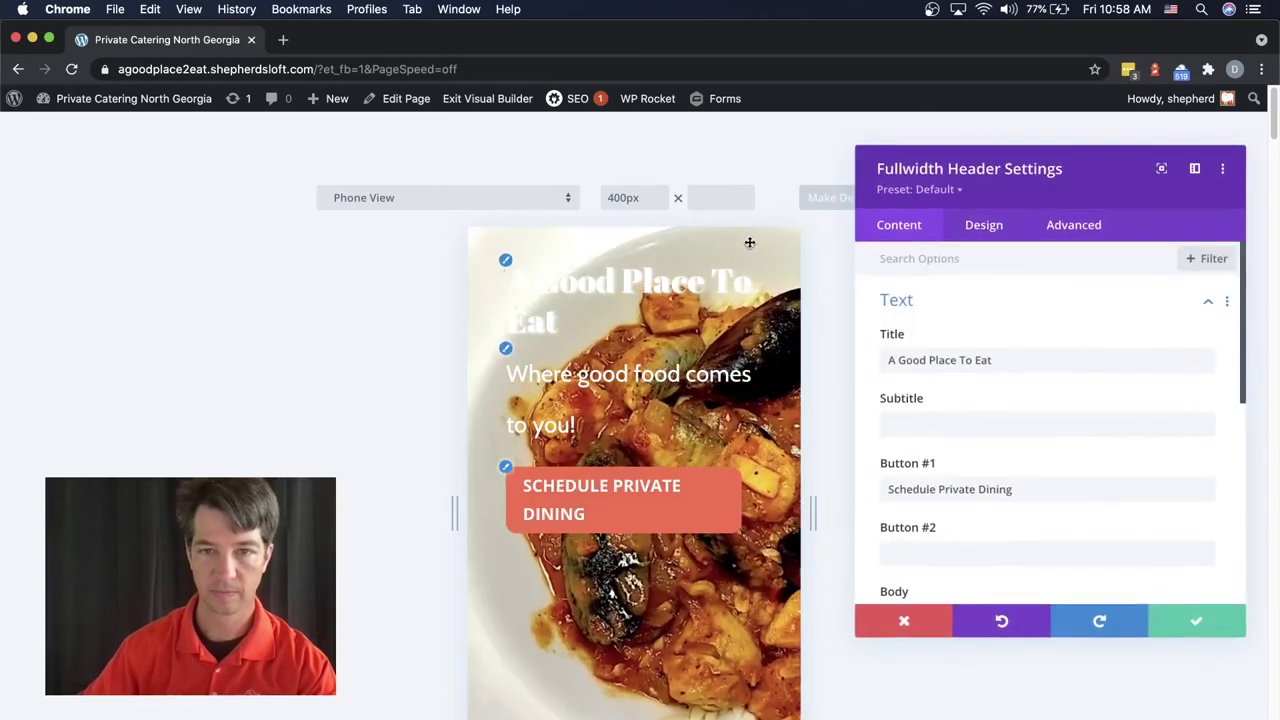
pyautogui.click(903, 620)
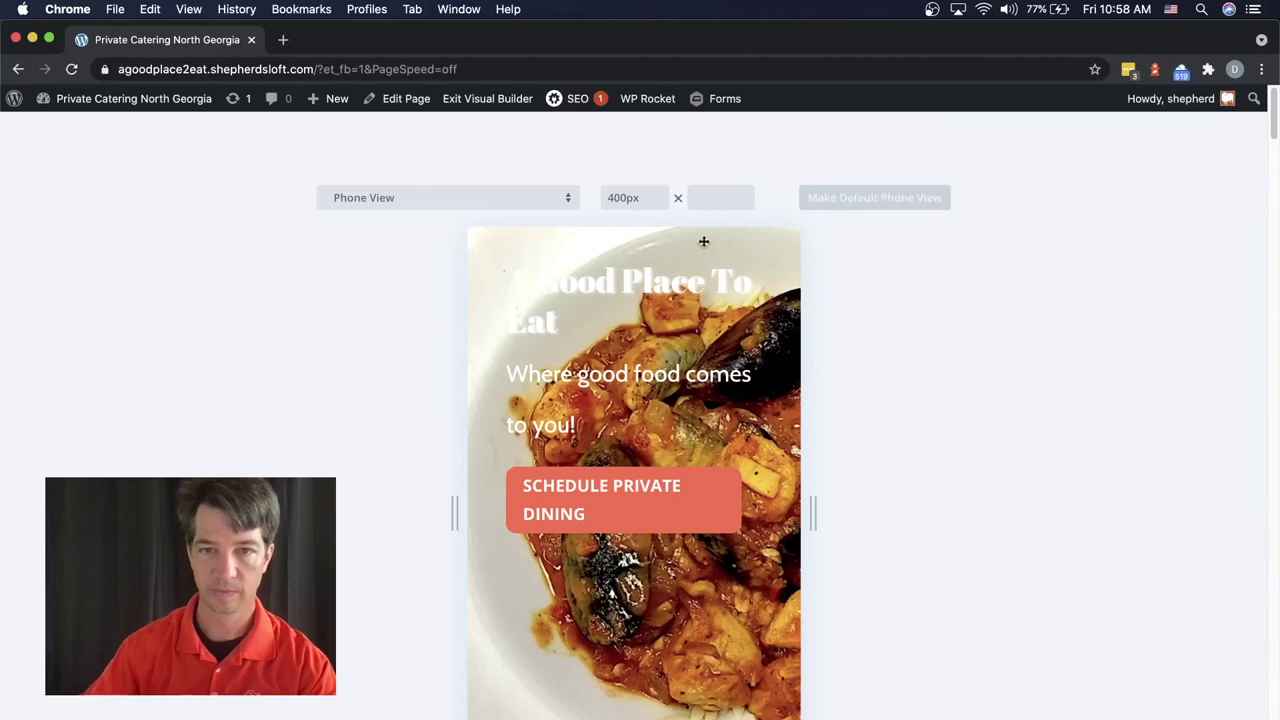
pyautogui.moveTo(733, 246); pyautogui.dragTo(738, 357)
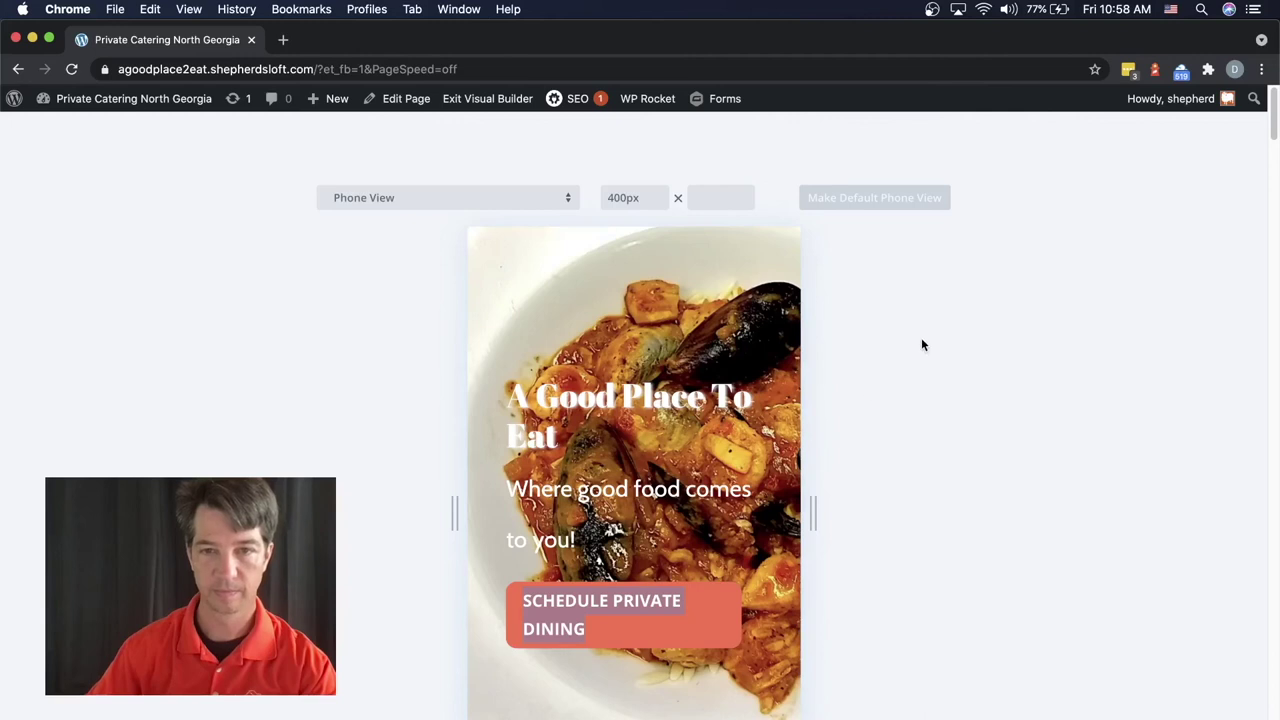
# Enable responsive values for the header's title text alignment and center the title on phone.
pyautogui.click(604, 269)
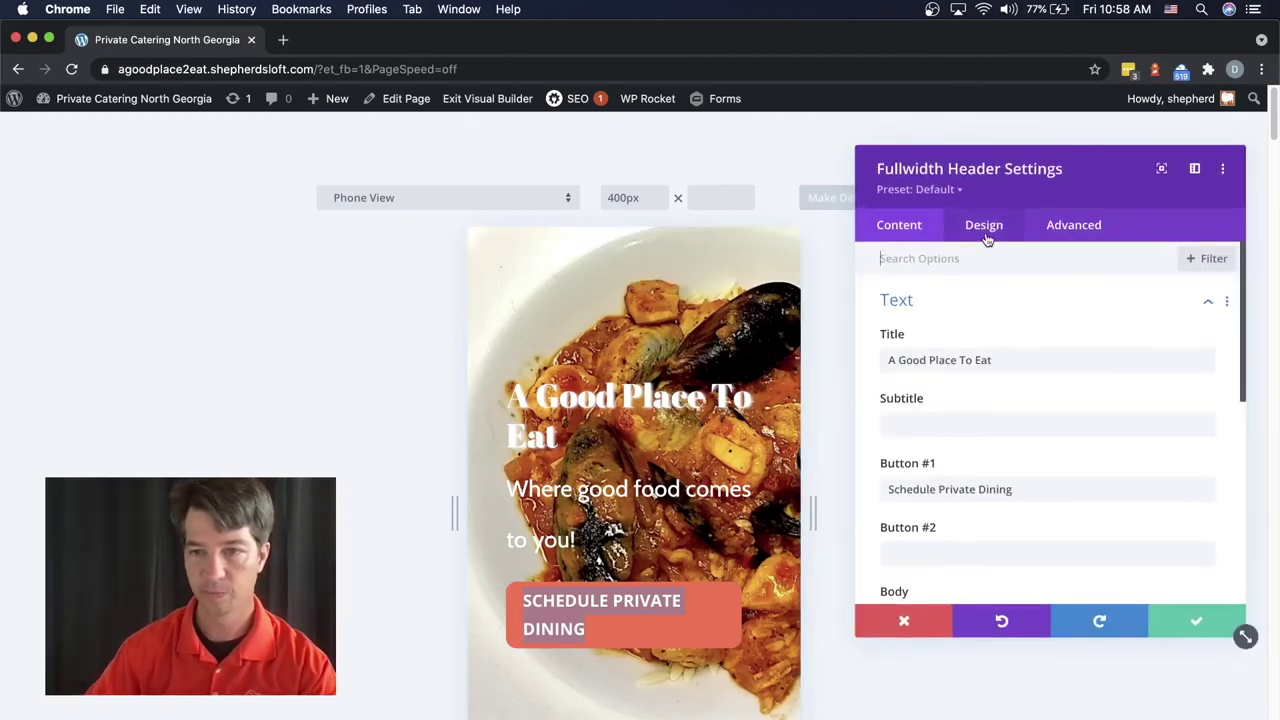
pyautogui.click(984, 229)
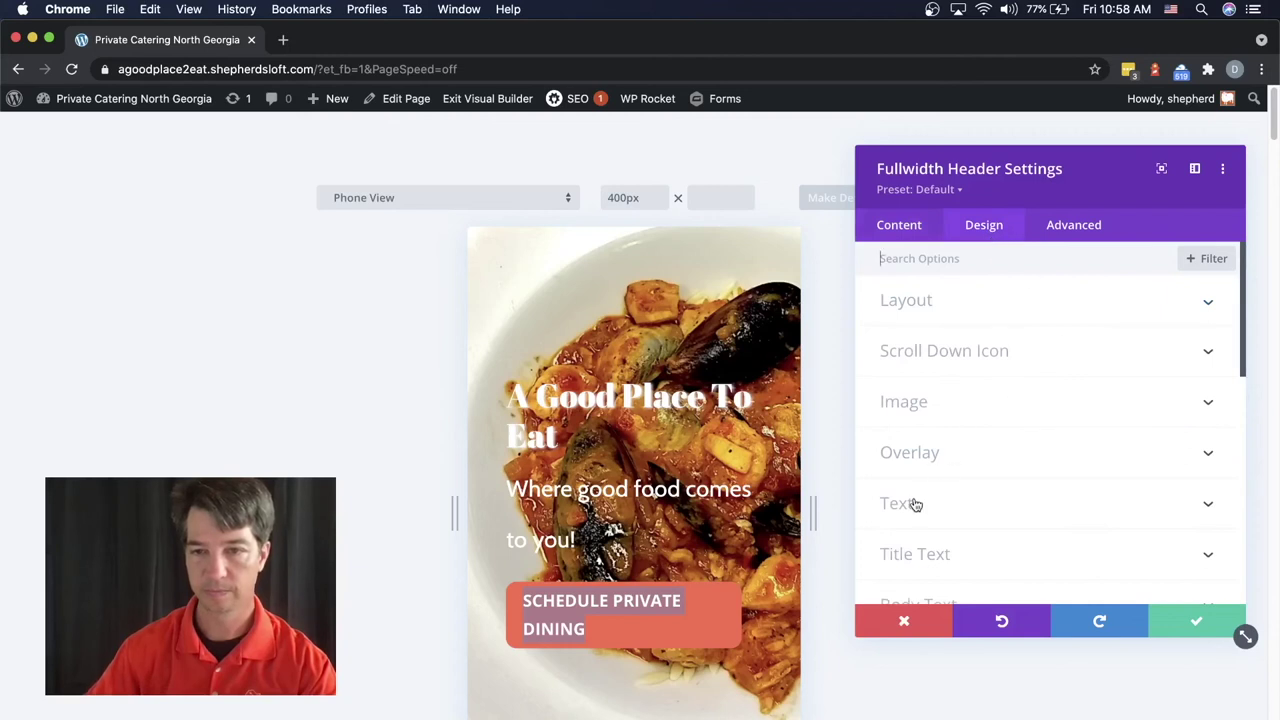
pyautogui.click(917, 556)
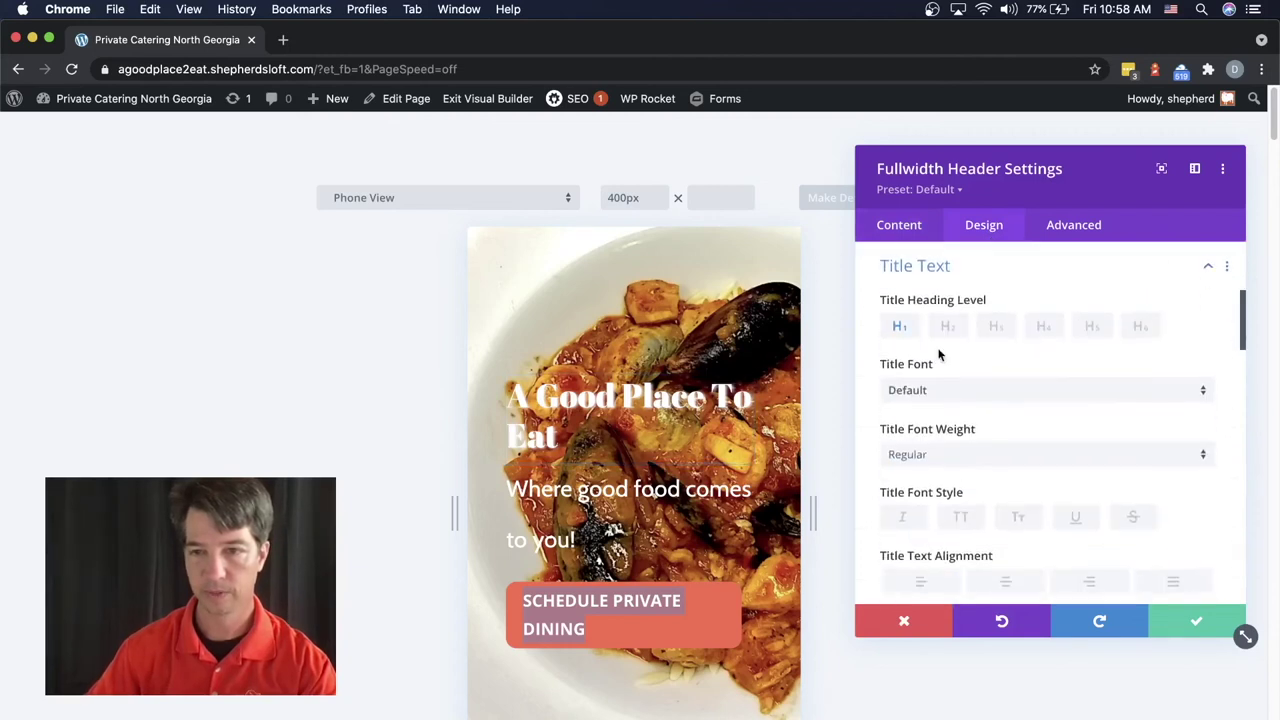
pyautogui.scroll(-2, 1047, 431)
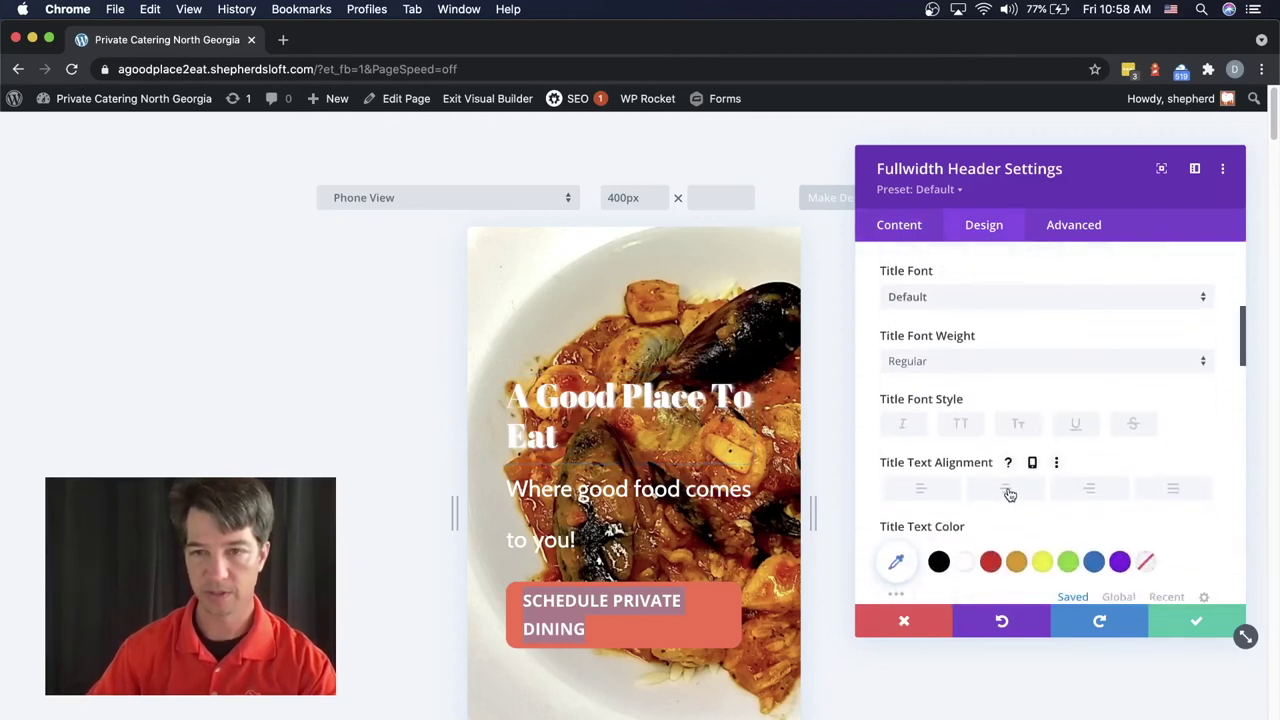
pyautogui.scroll(-1, 1004, 484)
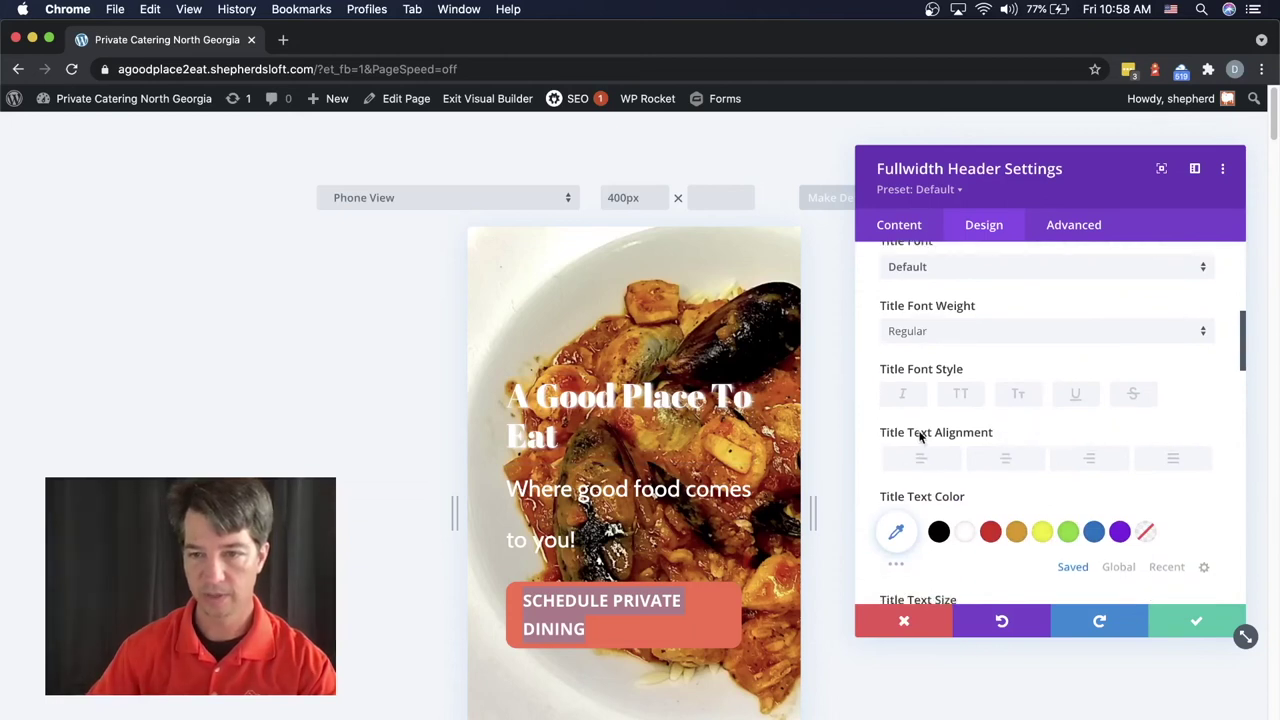
pyautogui.click(1033, 434)
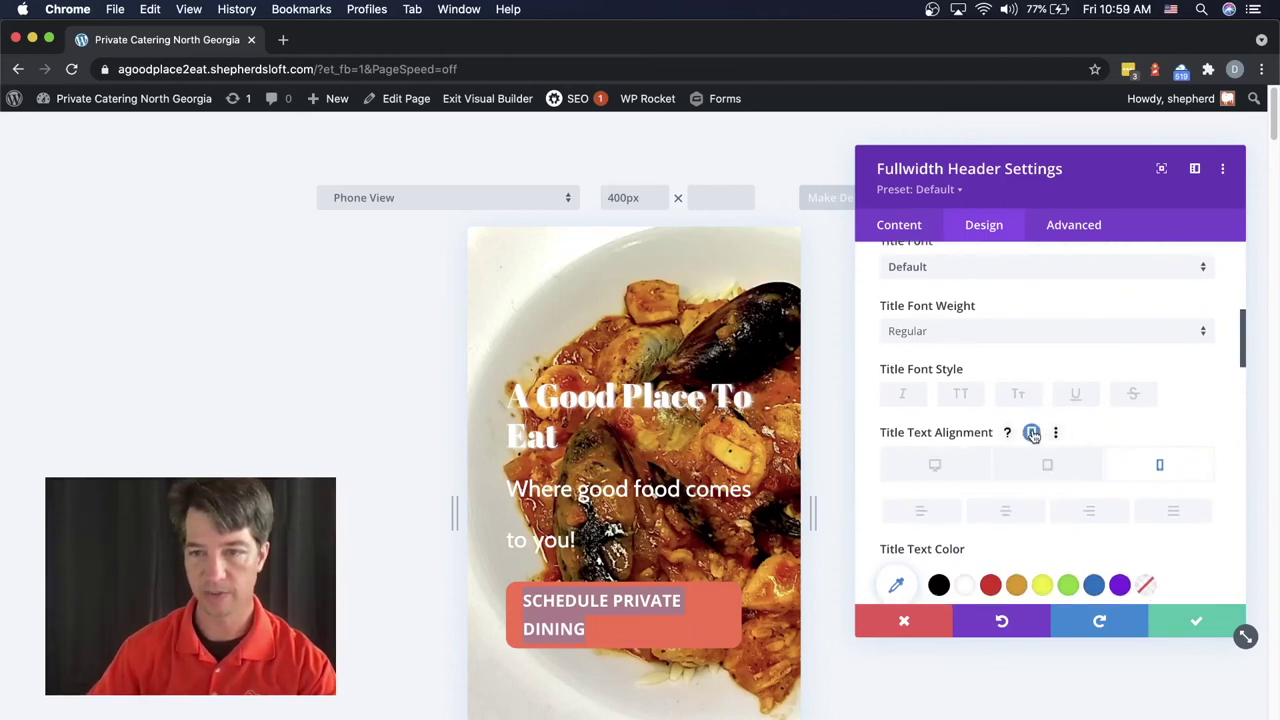
pyautogui.click(1009, 515)
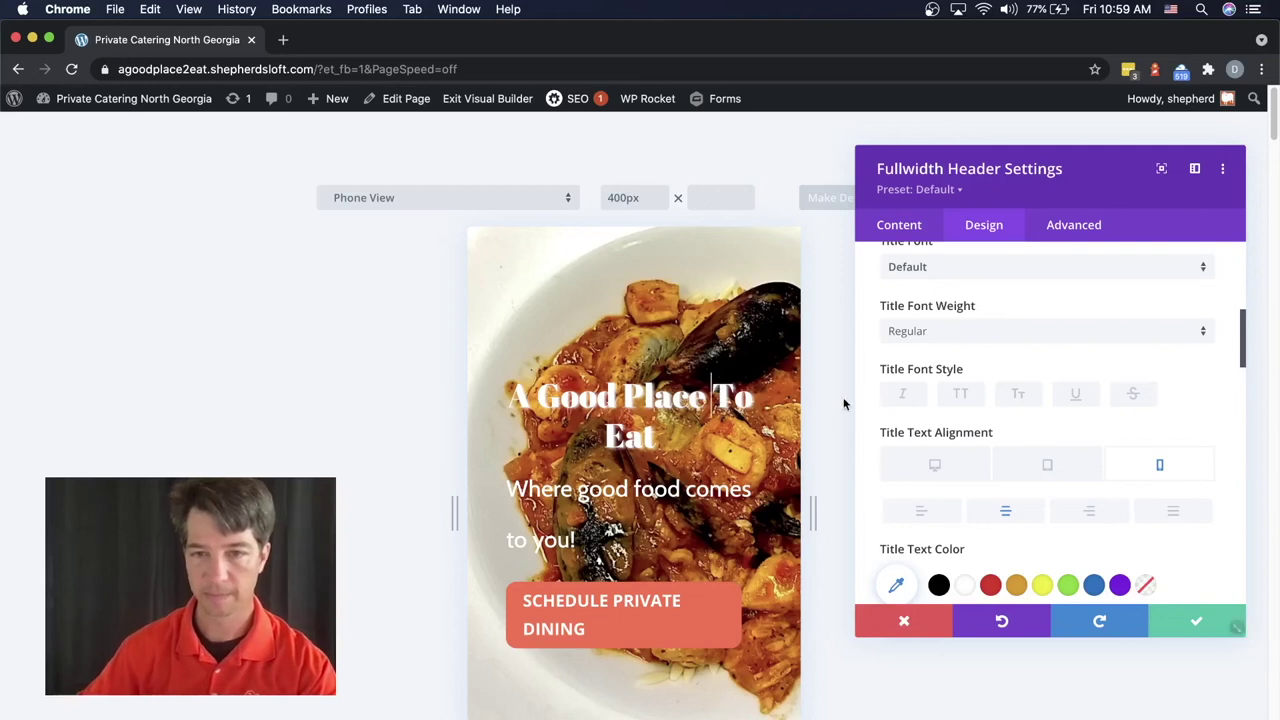
# Set the title text size for phone to 45px.
pyautogui.scroll(-5, 1014, 500)
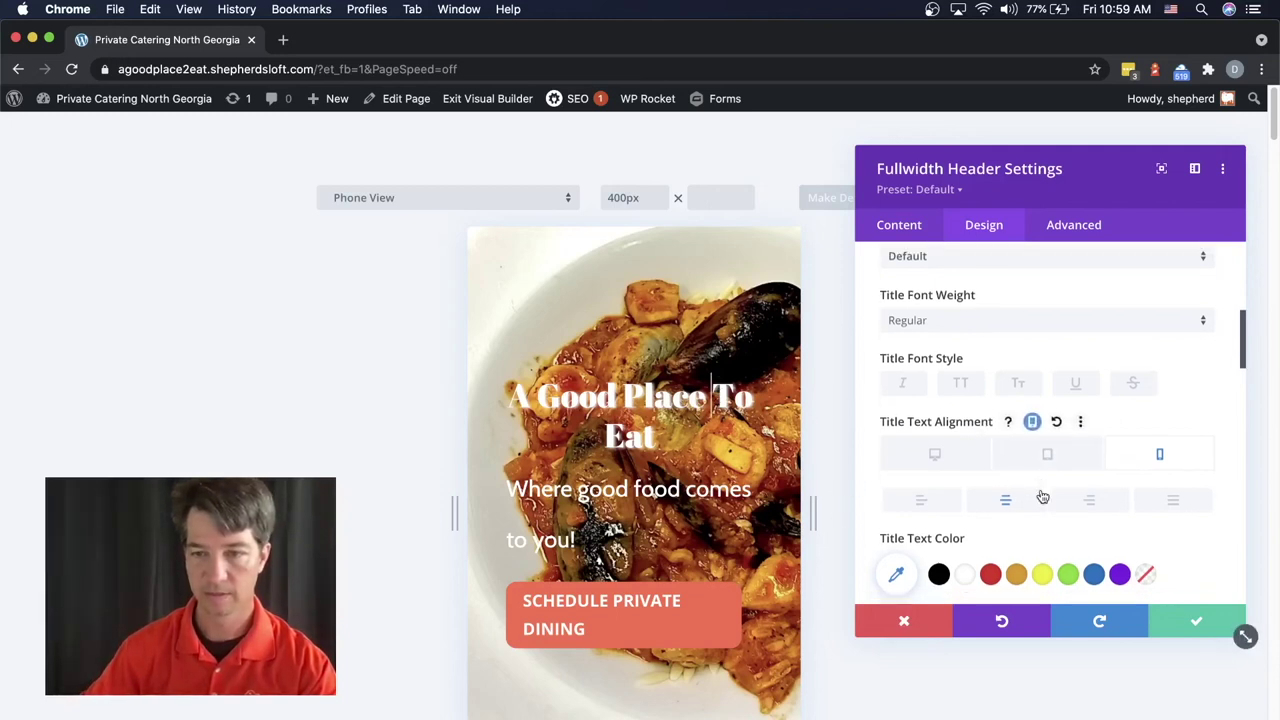
pyautogui.scroll(-1, 1051, 488)
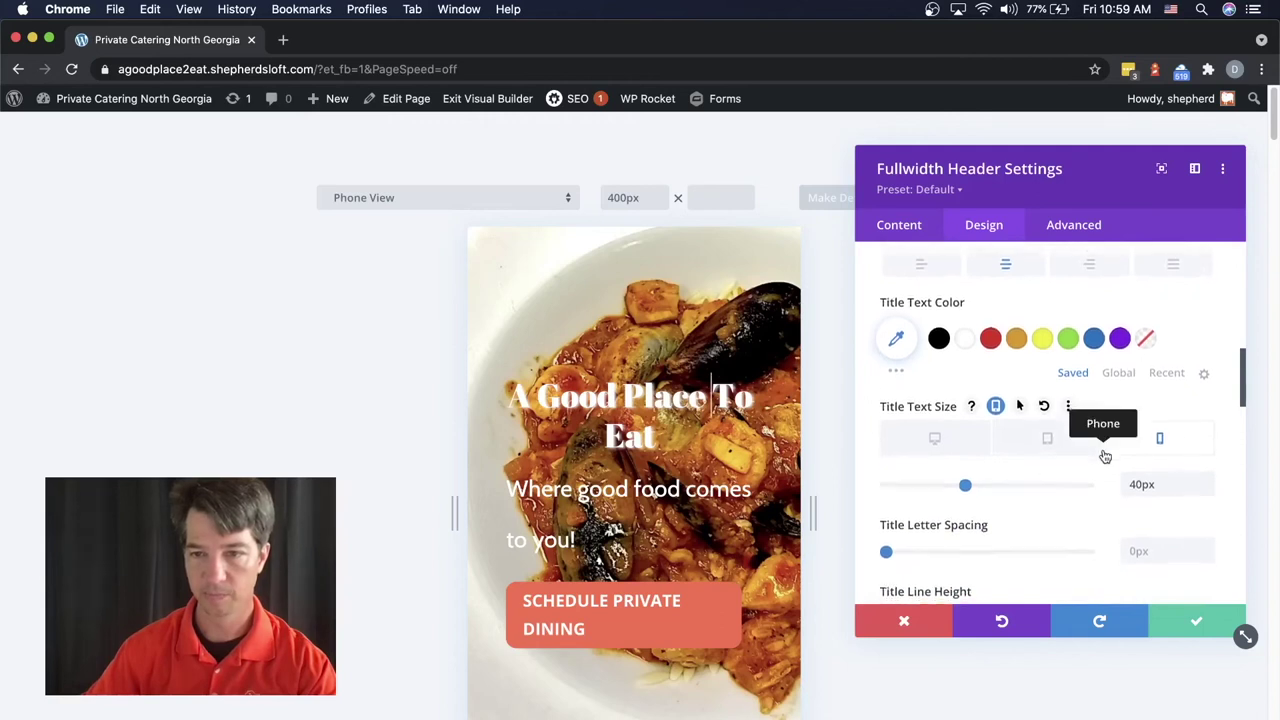
pyautogui.scroll(-1, 1050, 450)
pyautogui.moveTo(966, 447); pyautogui.dragTo(977, 449)
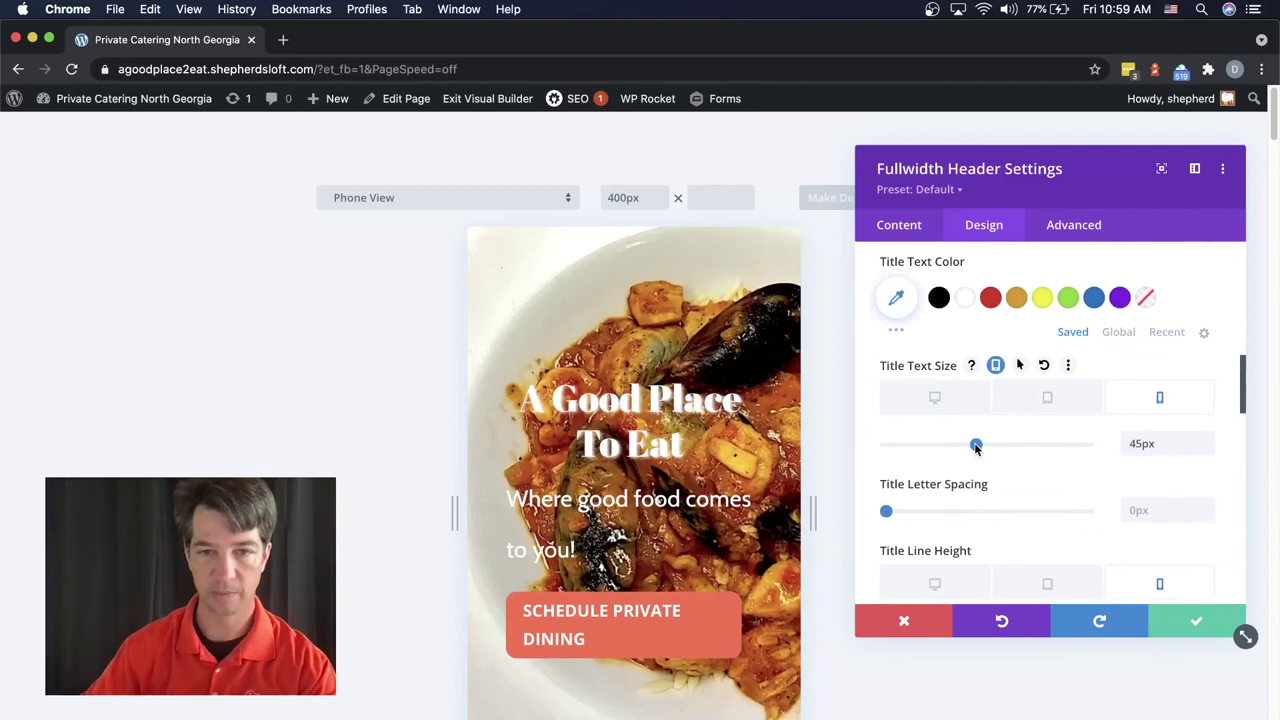
# Try the title without a text shadow.
pyautogui.scroll(-5, 1035, 488)
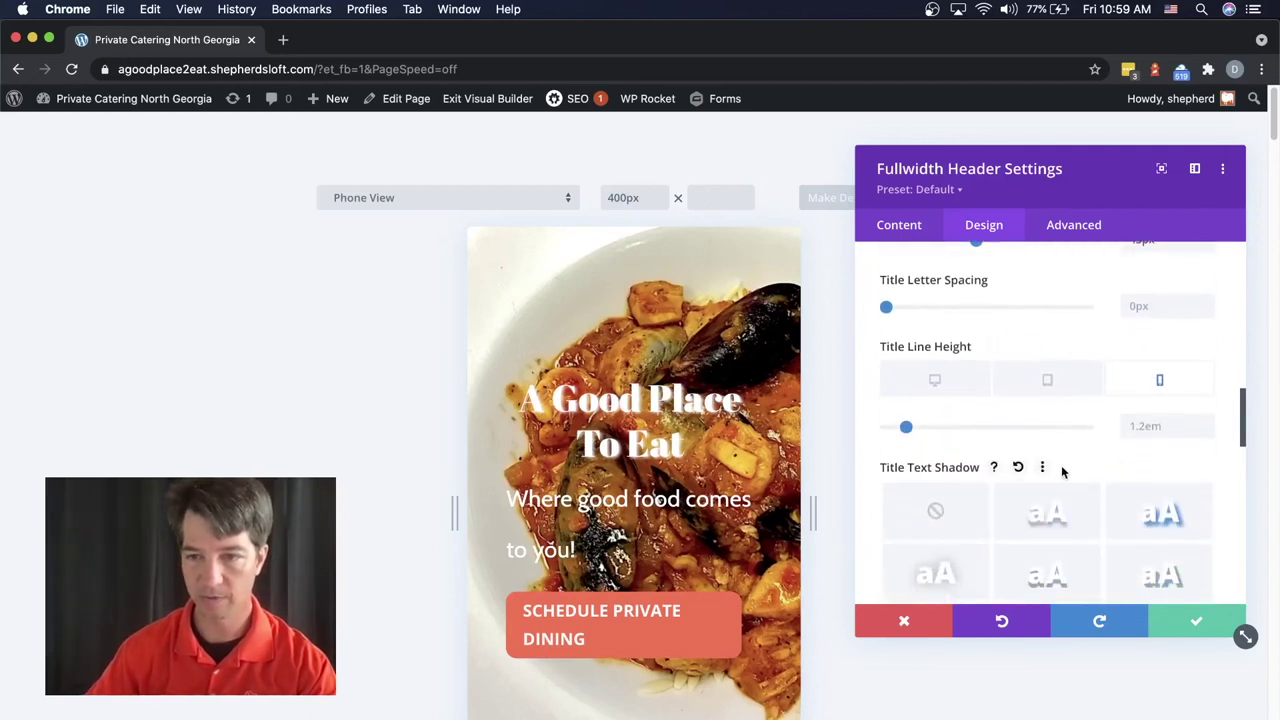
pyautogui.scroll(-1, 1105, 483)
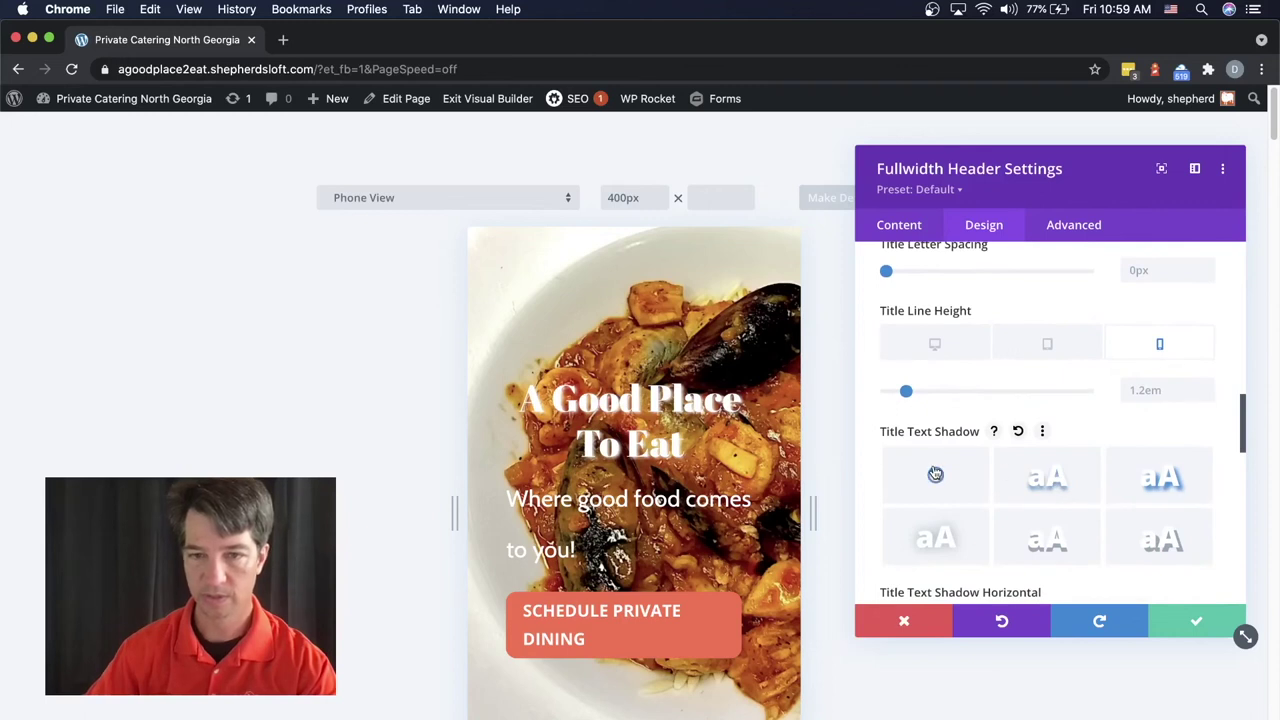
pyautogui.click(935, 474)
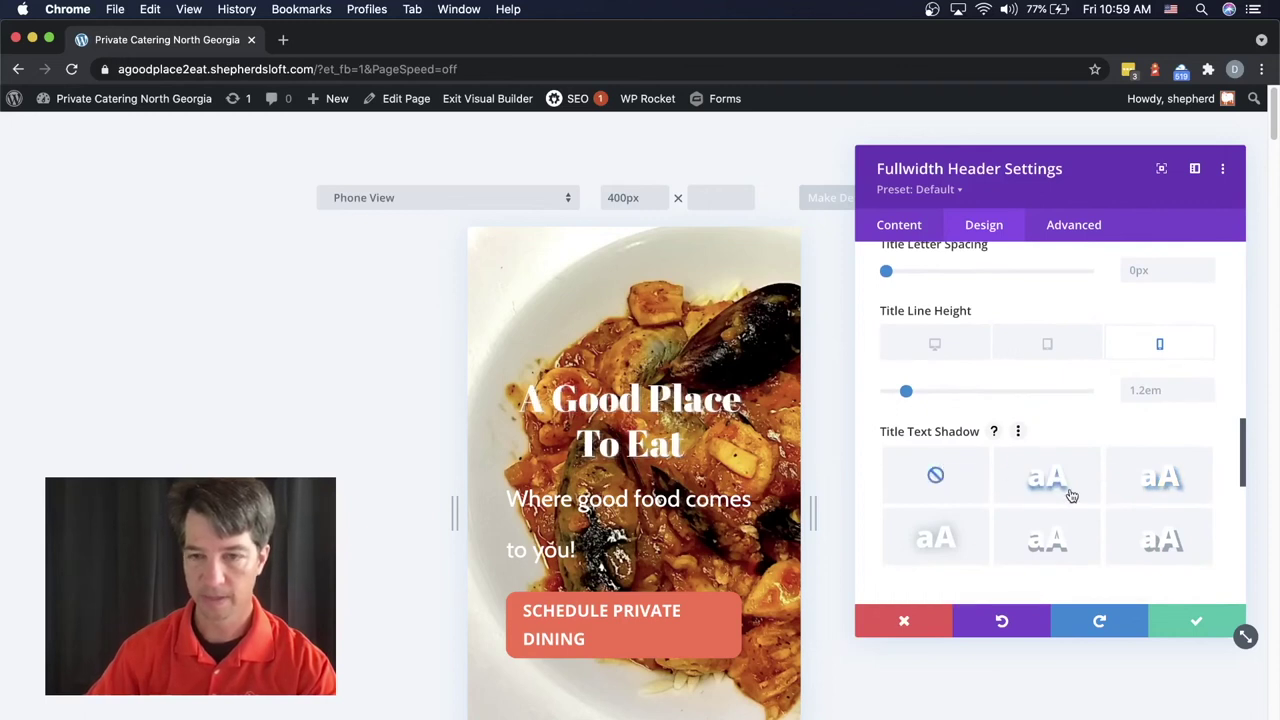
# Apply the diagonal blurred text shadow preset to the title and set the shadow's phone color to black (#000000).
pyautogui.scroll(-1, 1066, 494)
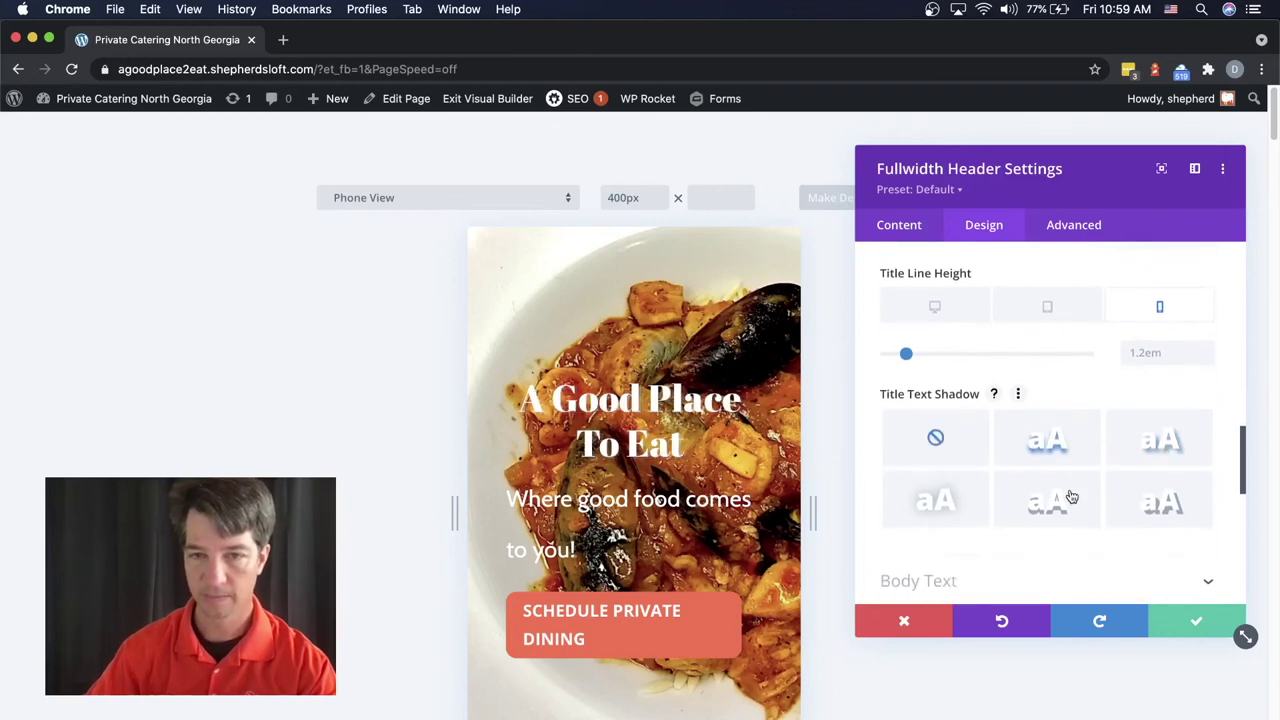
pyautogui.click(1170, 463)
pyautogui.scroll(-6, 1155, 465)
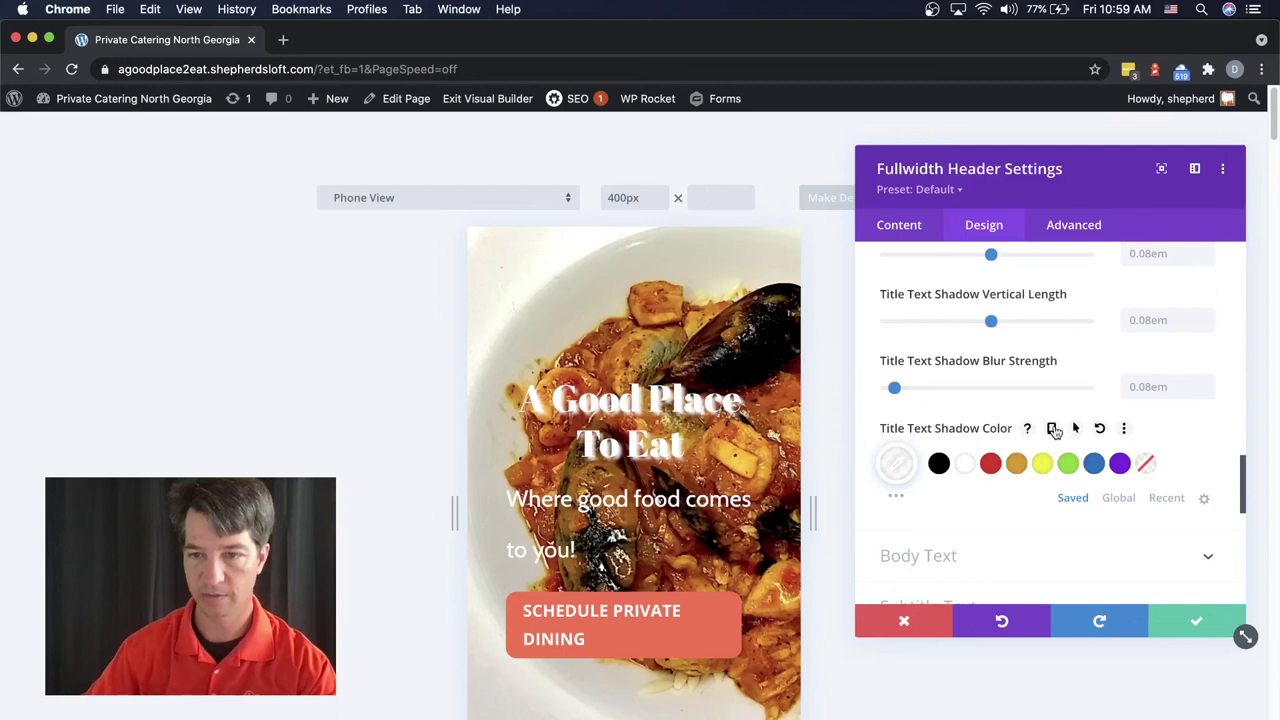
pyautogui.click(1053, 428)
pyautogui.click(940, 512)
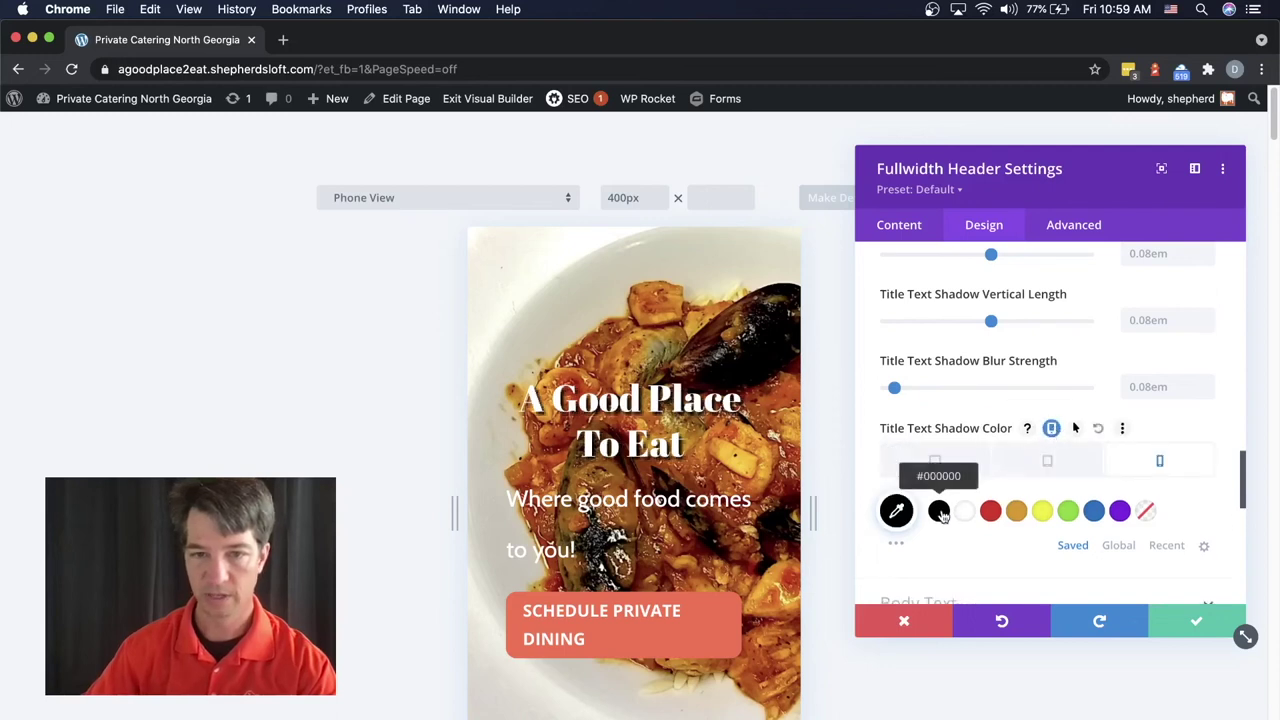
# Enable responsive values for the header's body text alignment and center the body text on phone.
pyautogui.scroll(-2, 1062, 472)
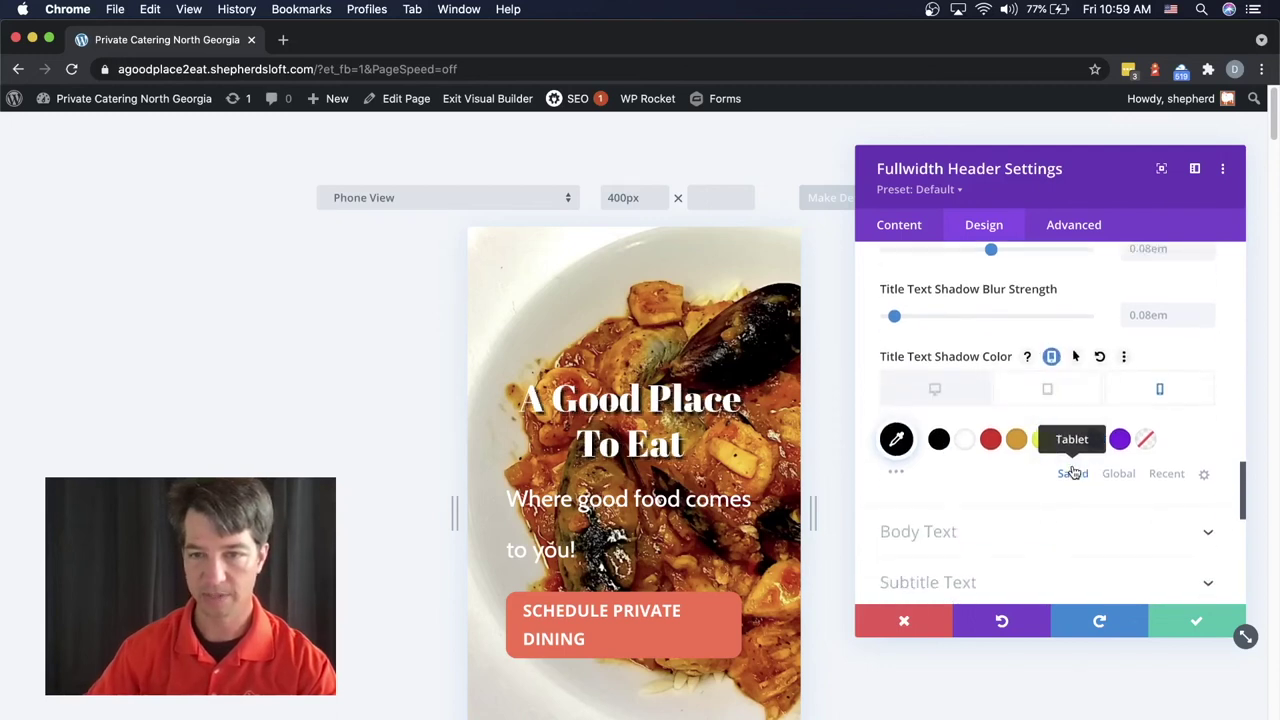
pyautogui.click(960, 498)
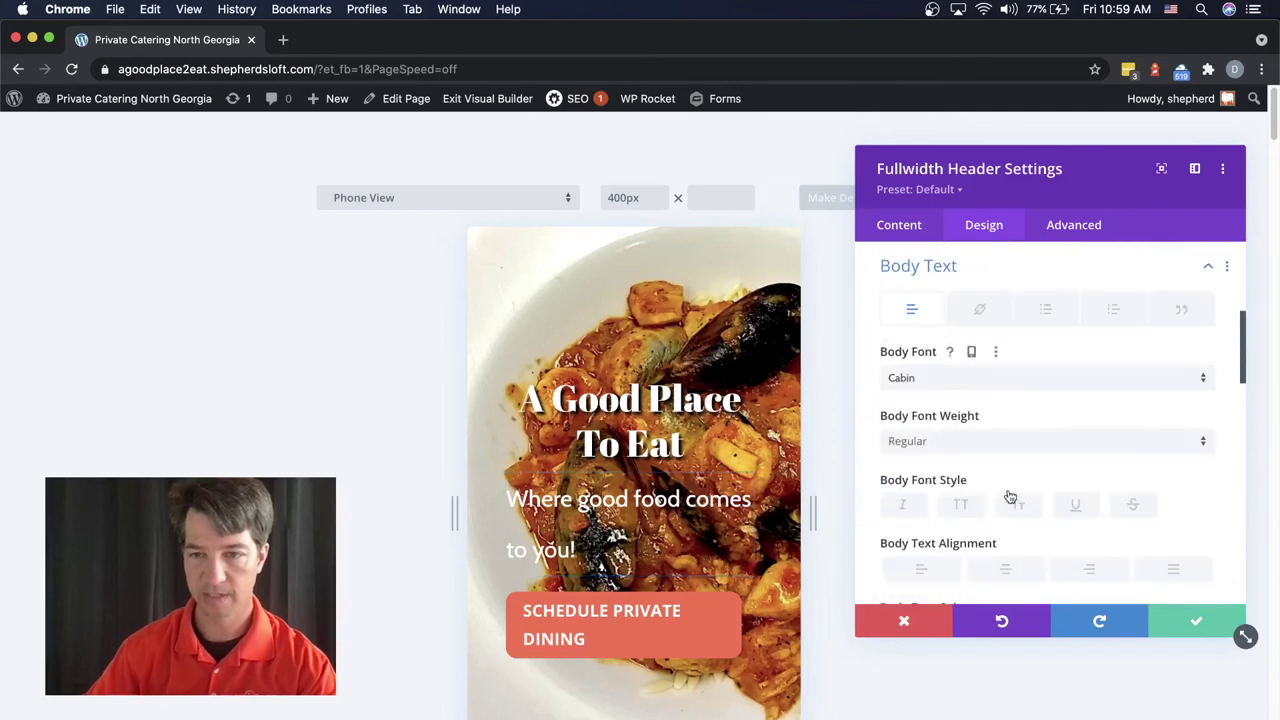
pyautogui.scroll(-3, 1035, 463)
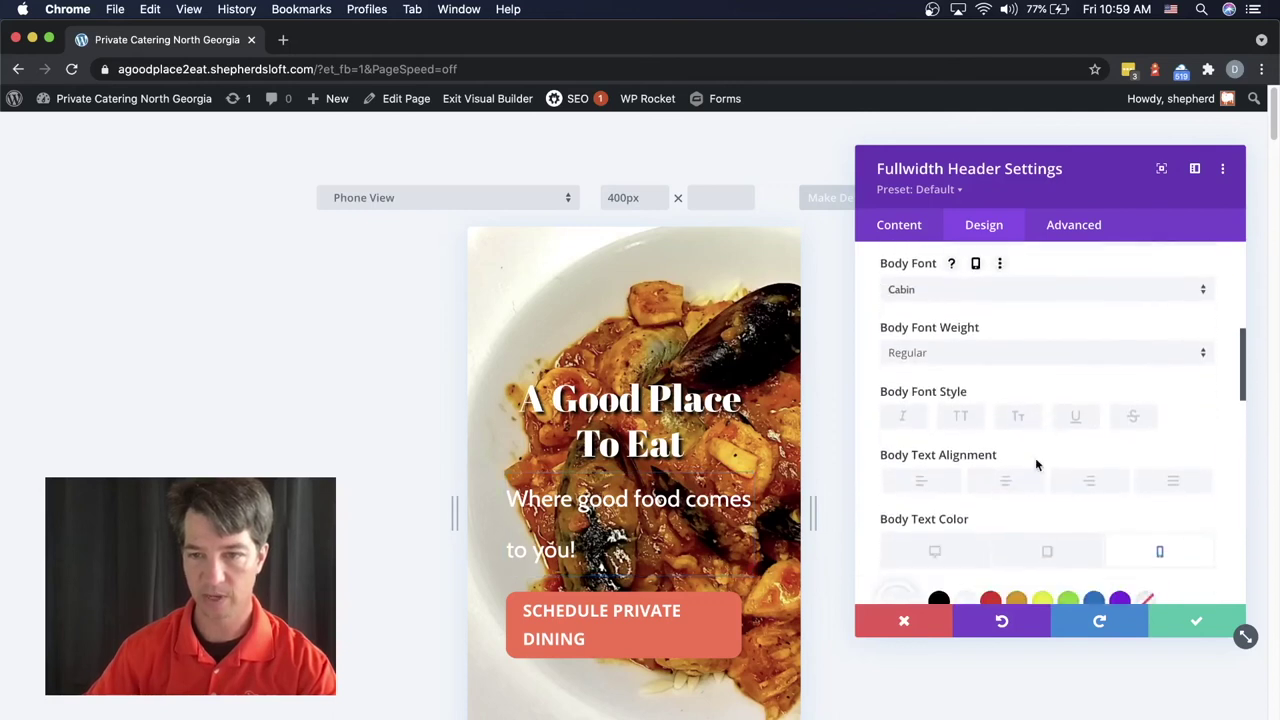
pyautogui.scroll(-3, 1035, 464)
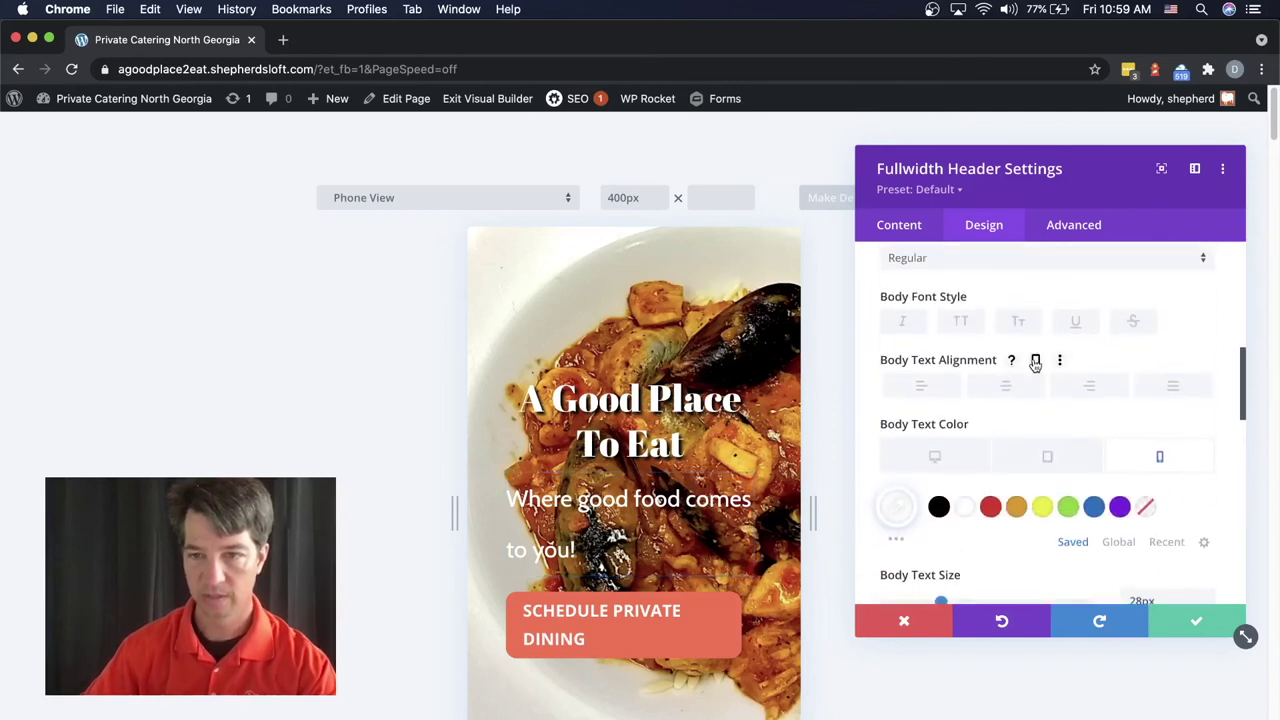
pyautogui.click(1037, 362)
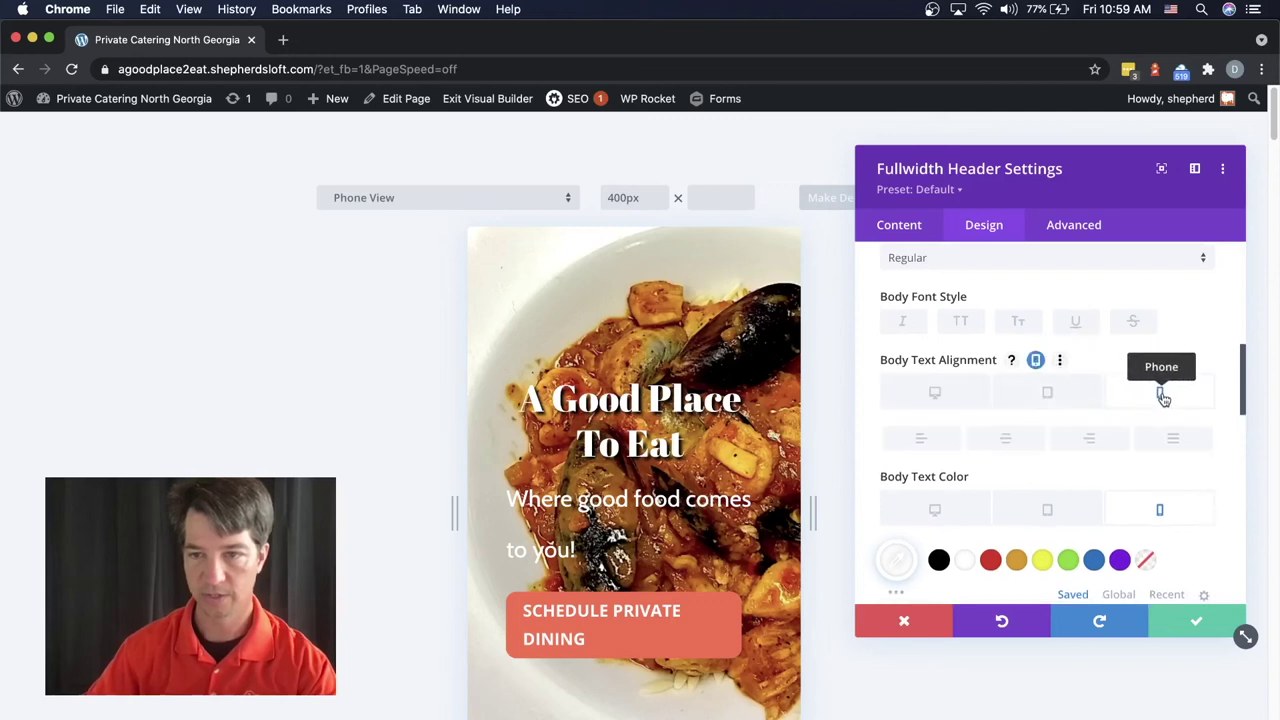
pyautogui.scroll(-1, 1100, 450)
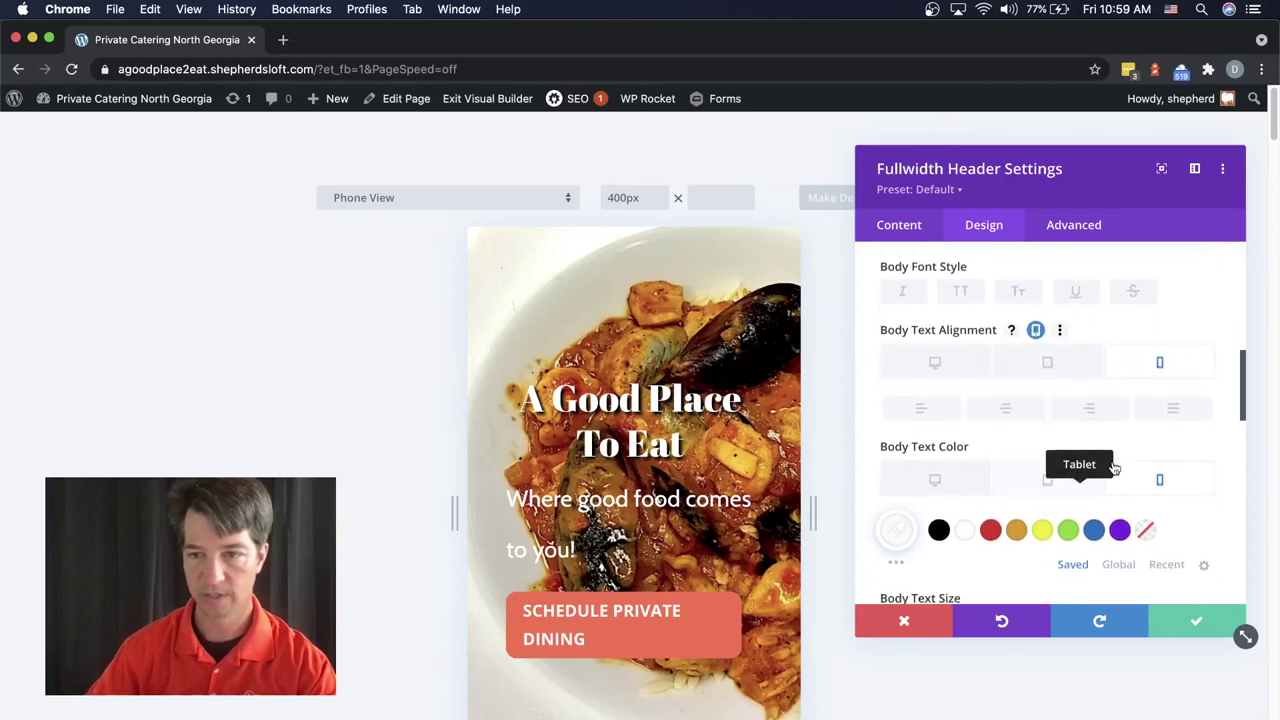
pyautogui.click(1007, 410)
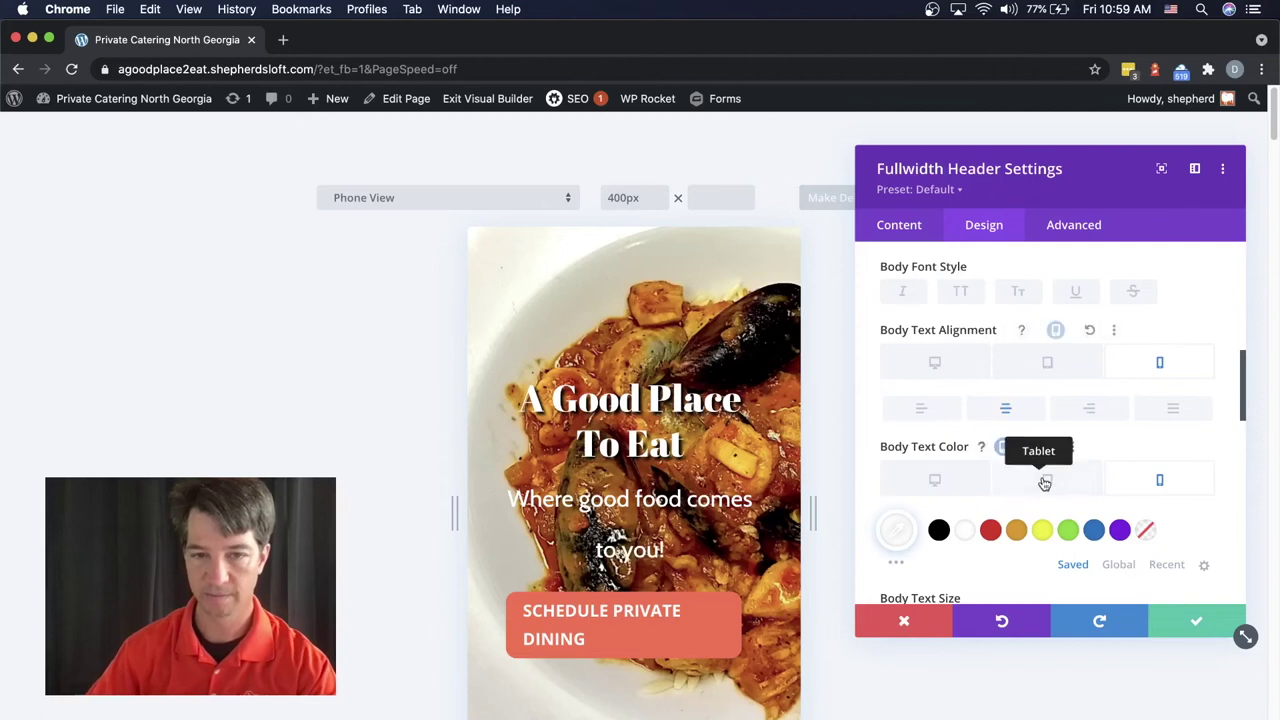
# Apply the diagonal blurred text shadow preset to the header's body text and set the shadow's phone color to black.
pyautogui.scroll(-3, 1125, 453)
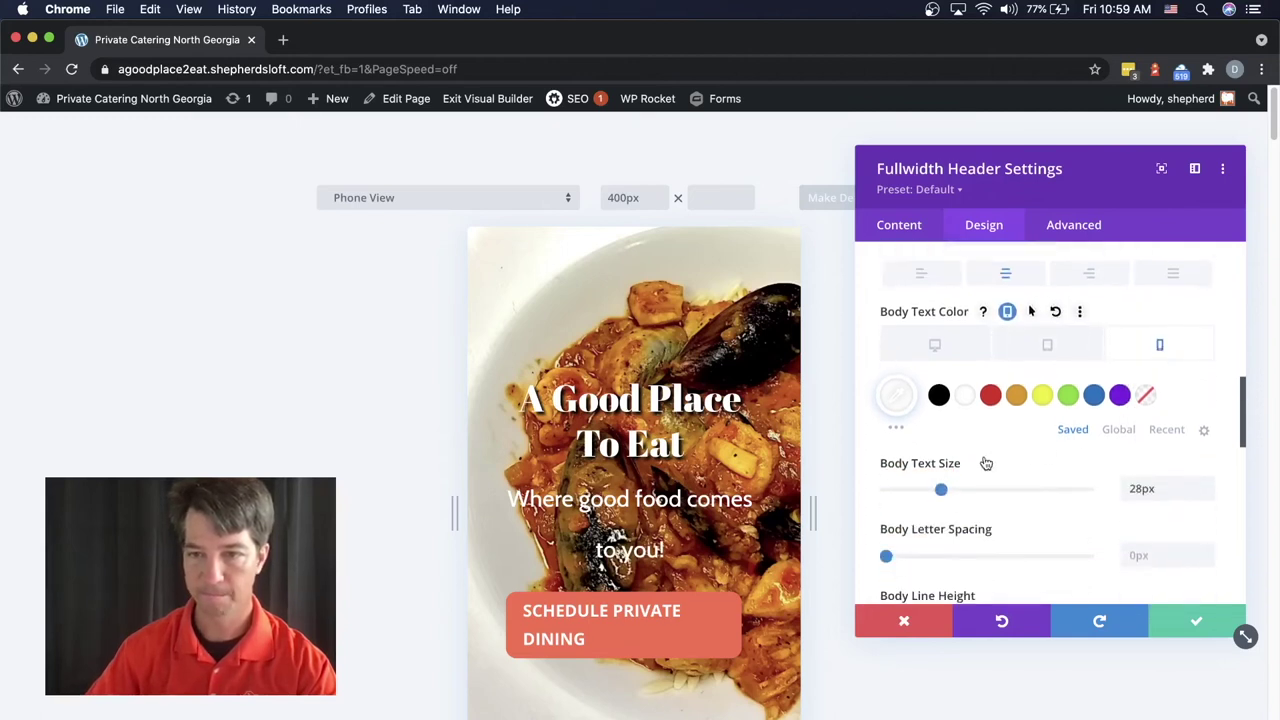
pyautogui.scroll(-3, 1010, 458)
pyautogui.scroll(-4, 1012, 460)
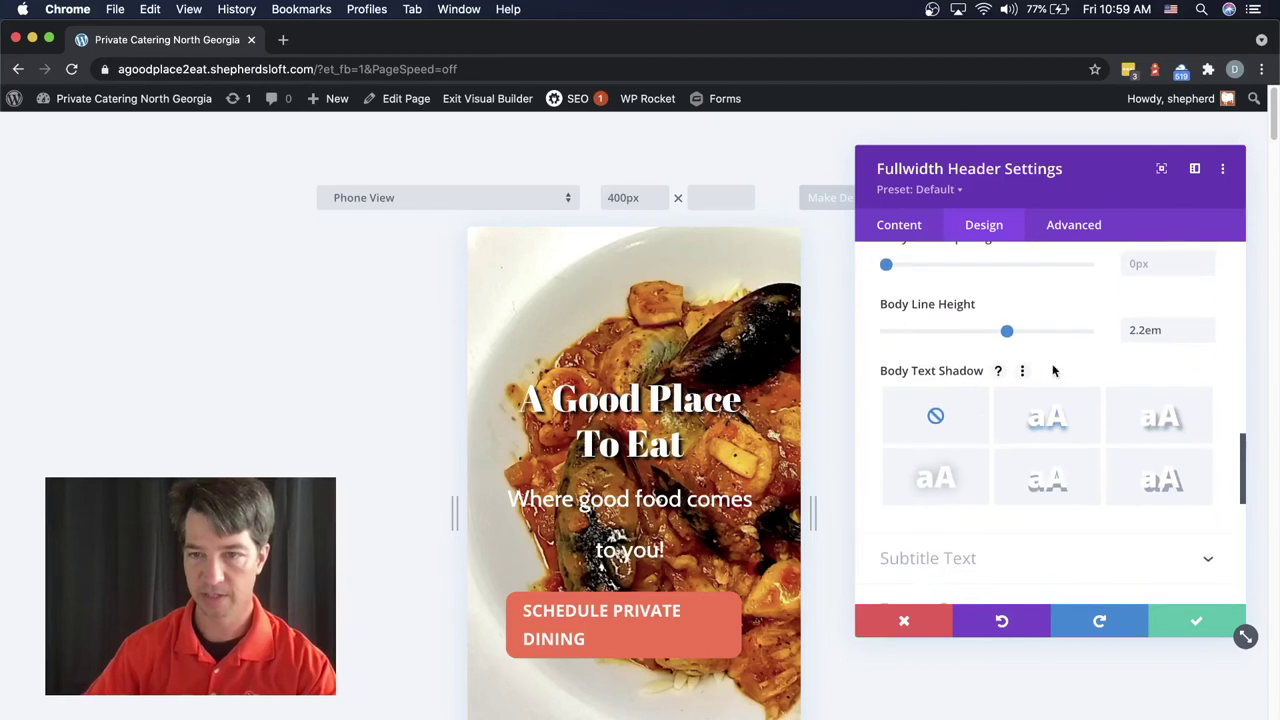
pyautogui.click(1165, 421)
pyautogui.scroll(-5, 1175, 424)
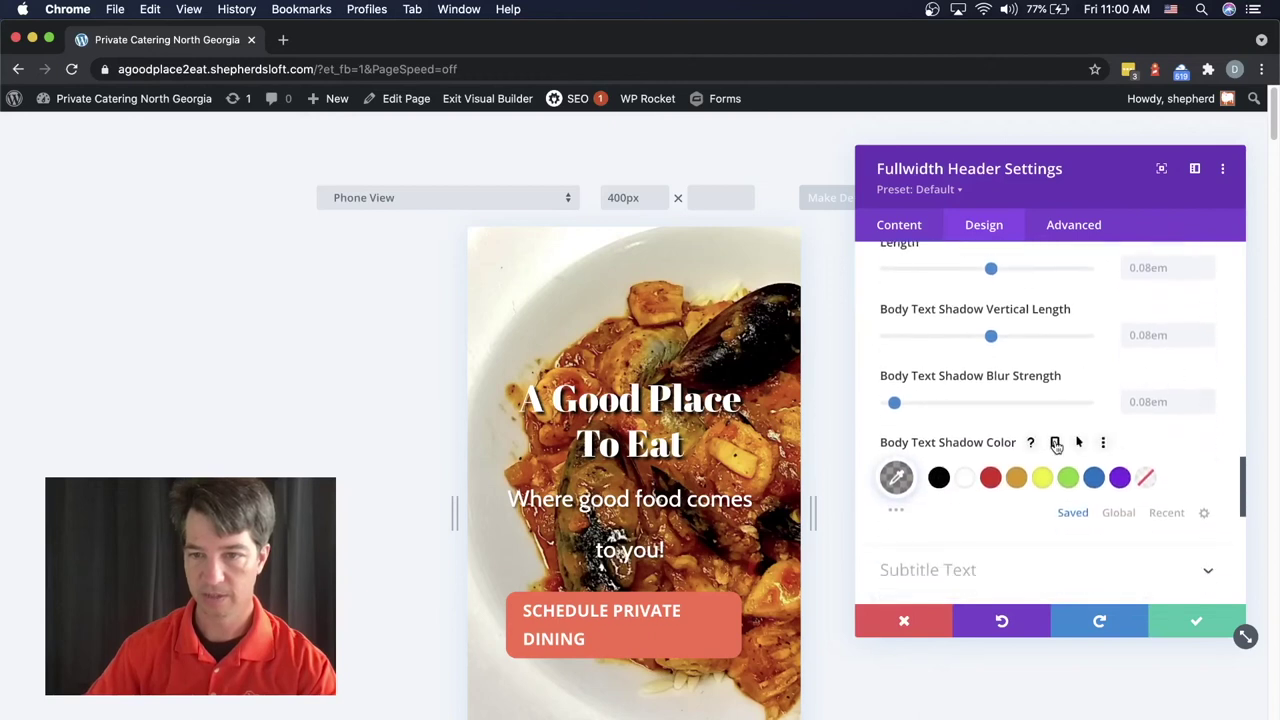
pyautogui.click(1056, 443)
pyautogui.scroll(-2, 1100, 432)
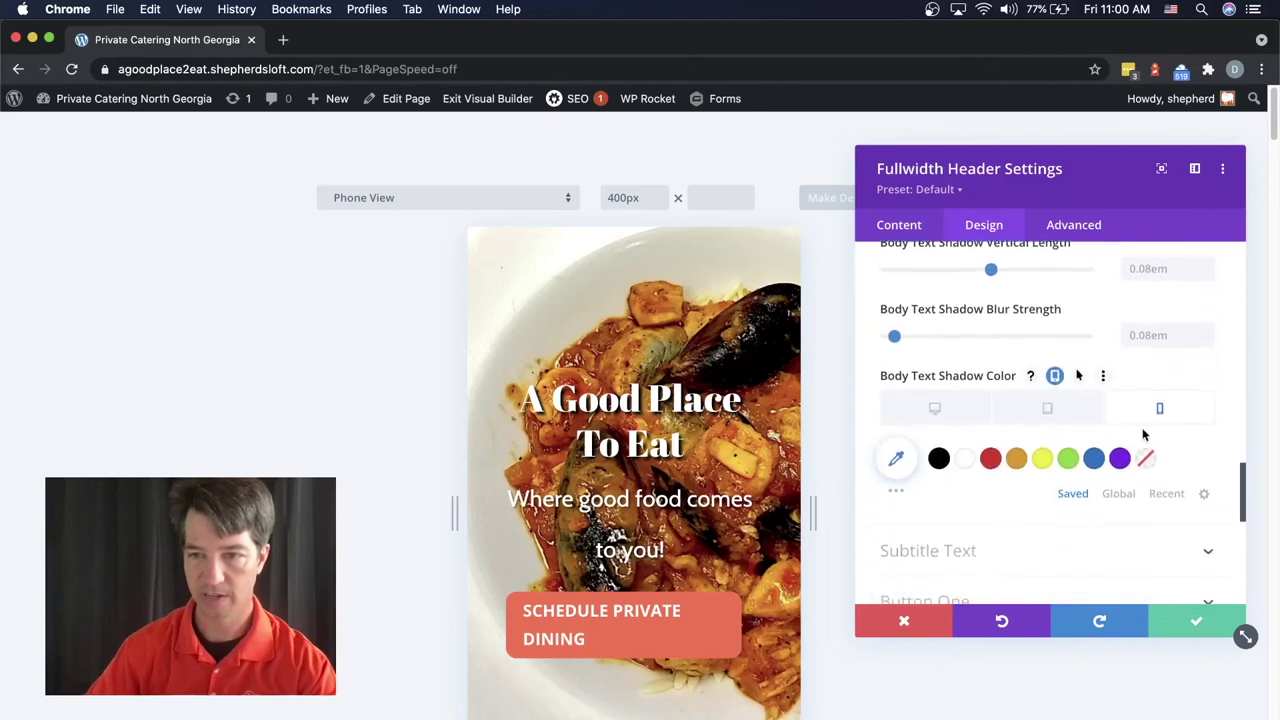
pyautogui.click(1163, 410)
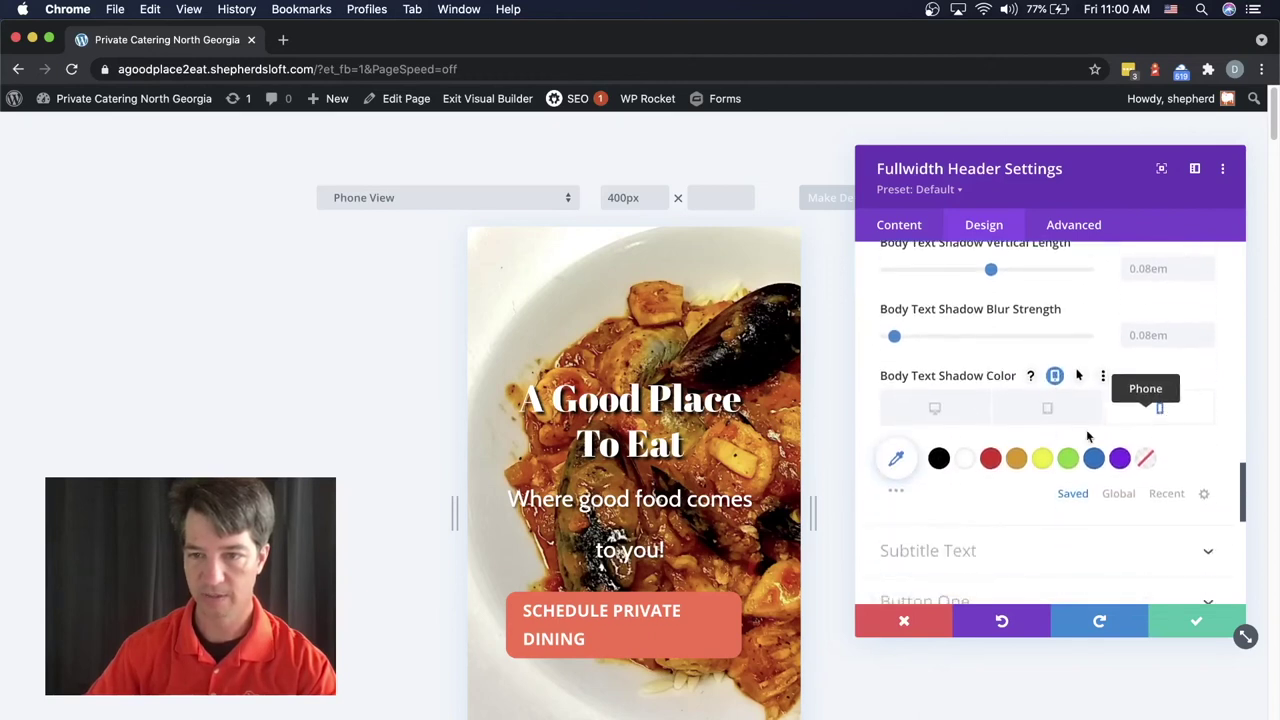
pyautogui.click(939, 459)
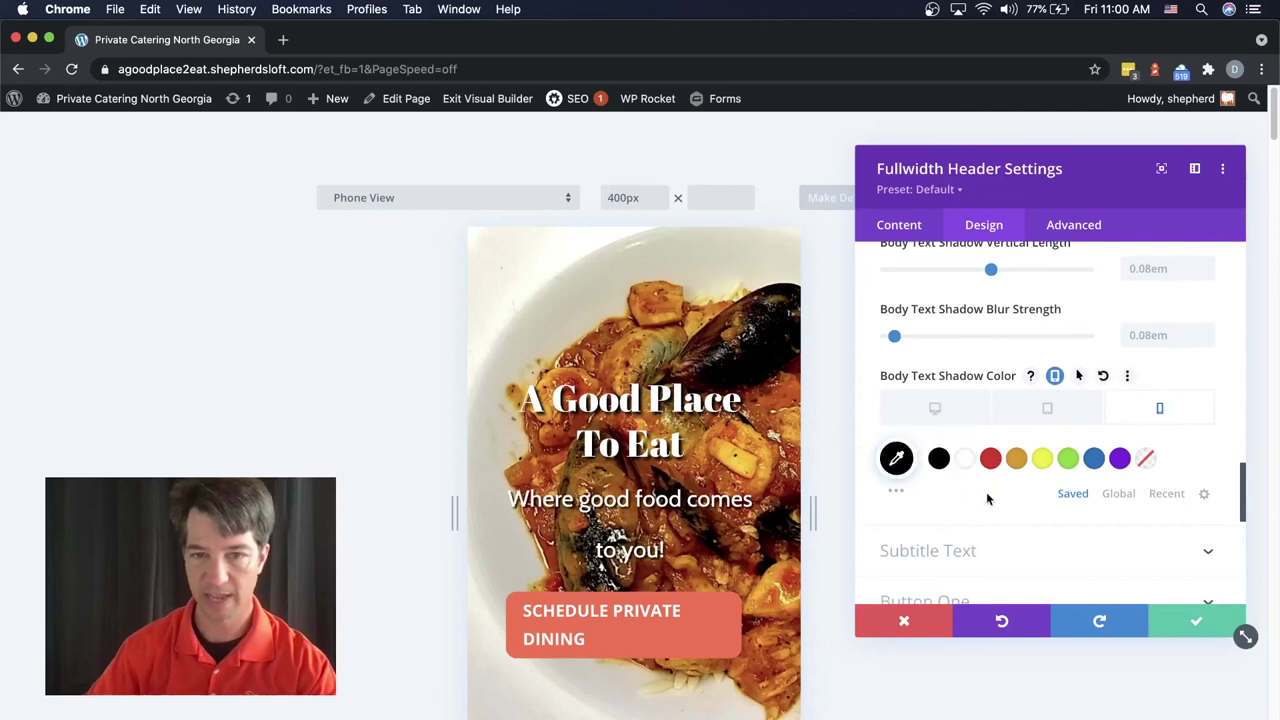
# Check the header's Button One design options and save the fullwidth header settings.
pyautogui.scroll(-2, 1040, 480)
pyautogui.scroll(-1, 645, 552)
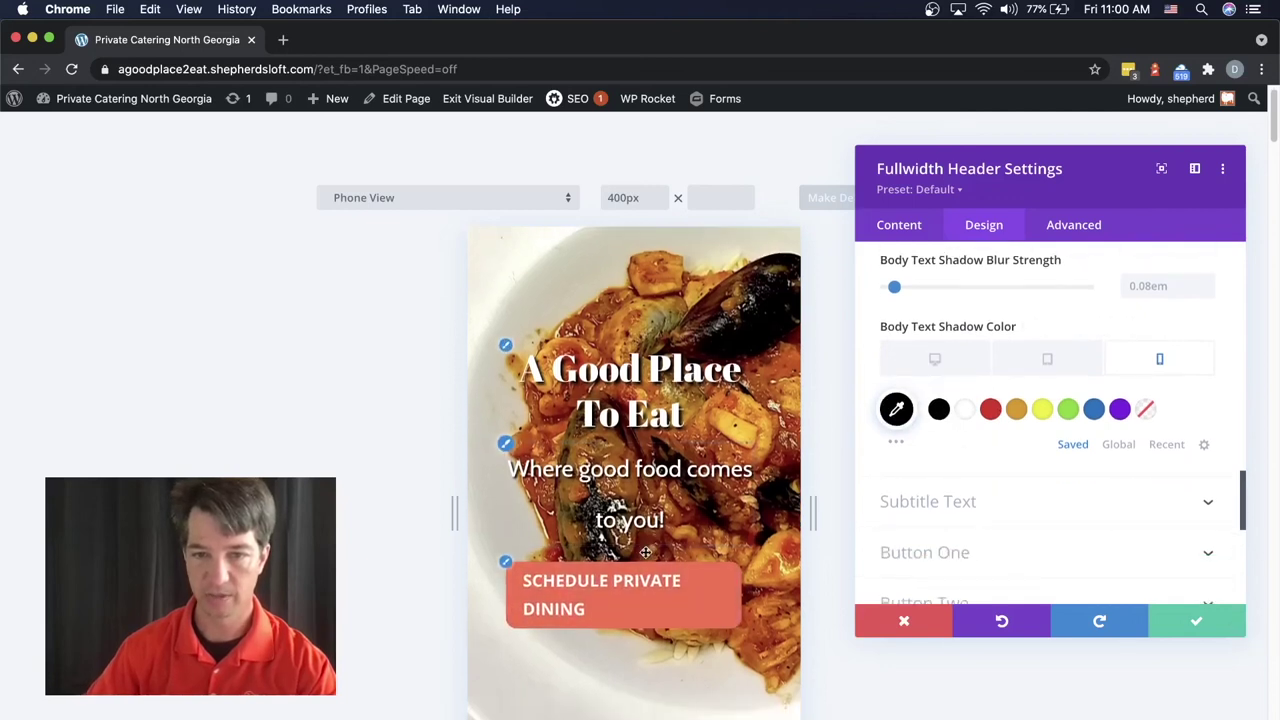
pyautogui.scroll(-3, 645, 552)
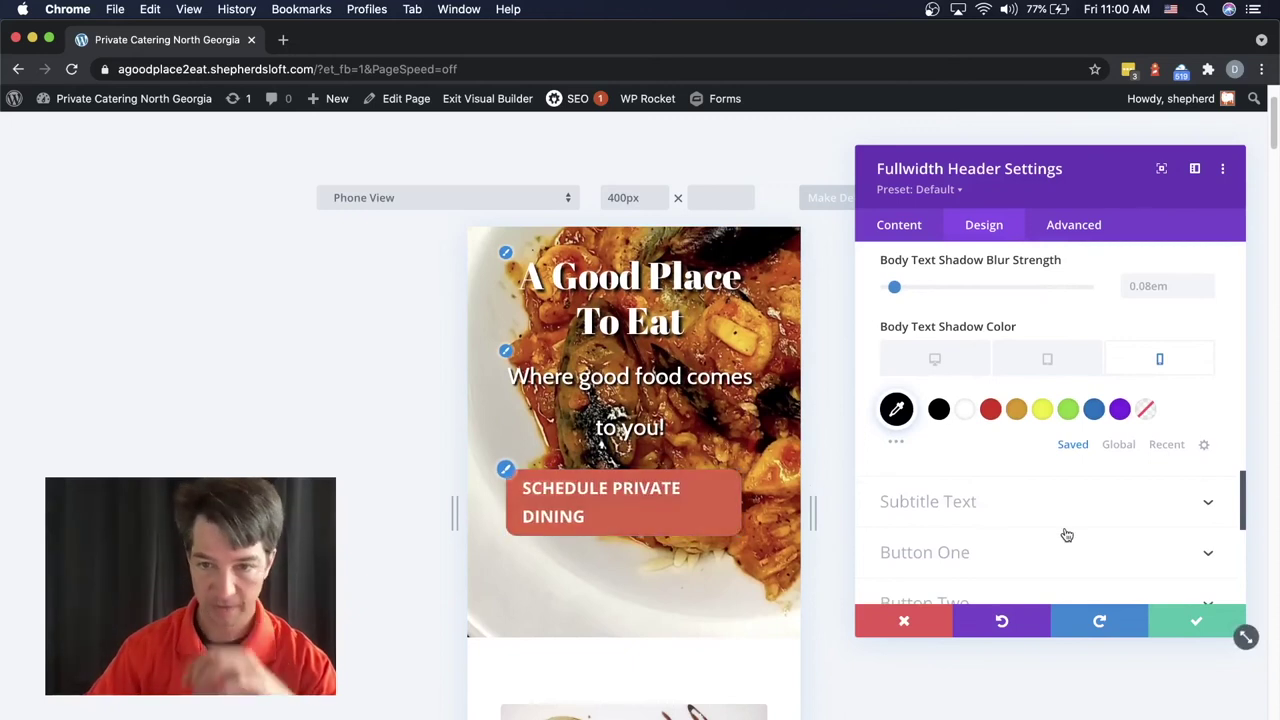
pyautogui.click(951, 556)
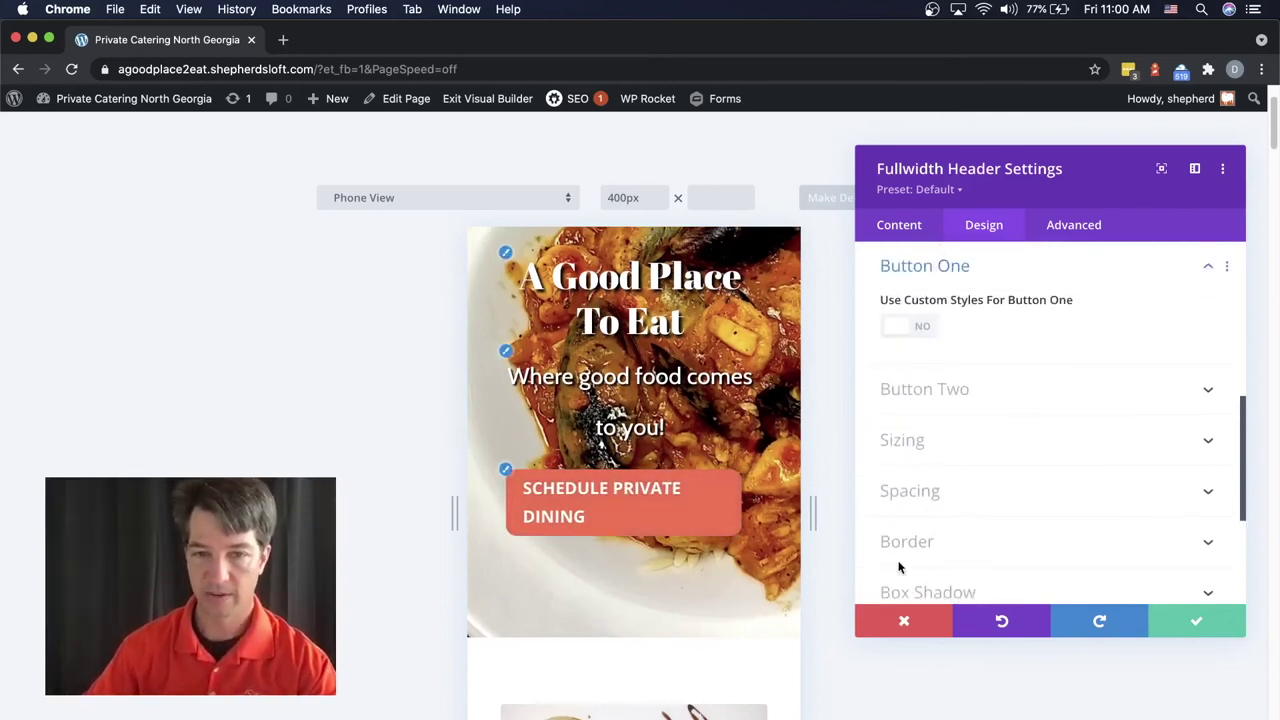
pyautogui.click(1197, 623)
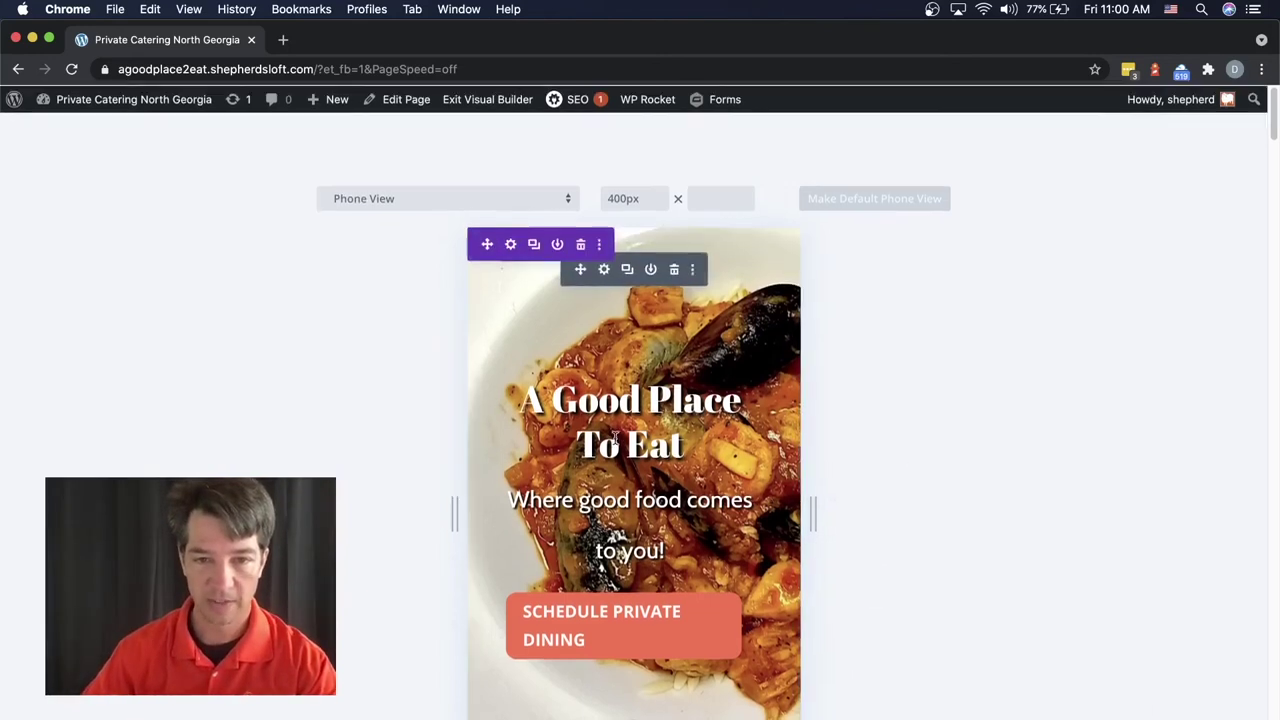
# Review the phone layout from the header down through the food, patio and chef sections for spacing and alignment problems.
pyautogui.scroll(-2, 655, 418)
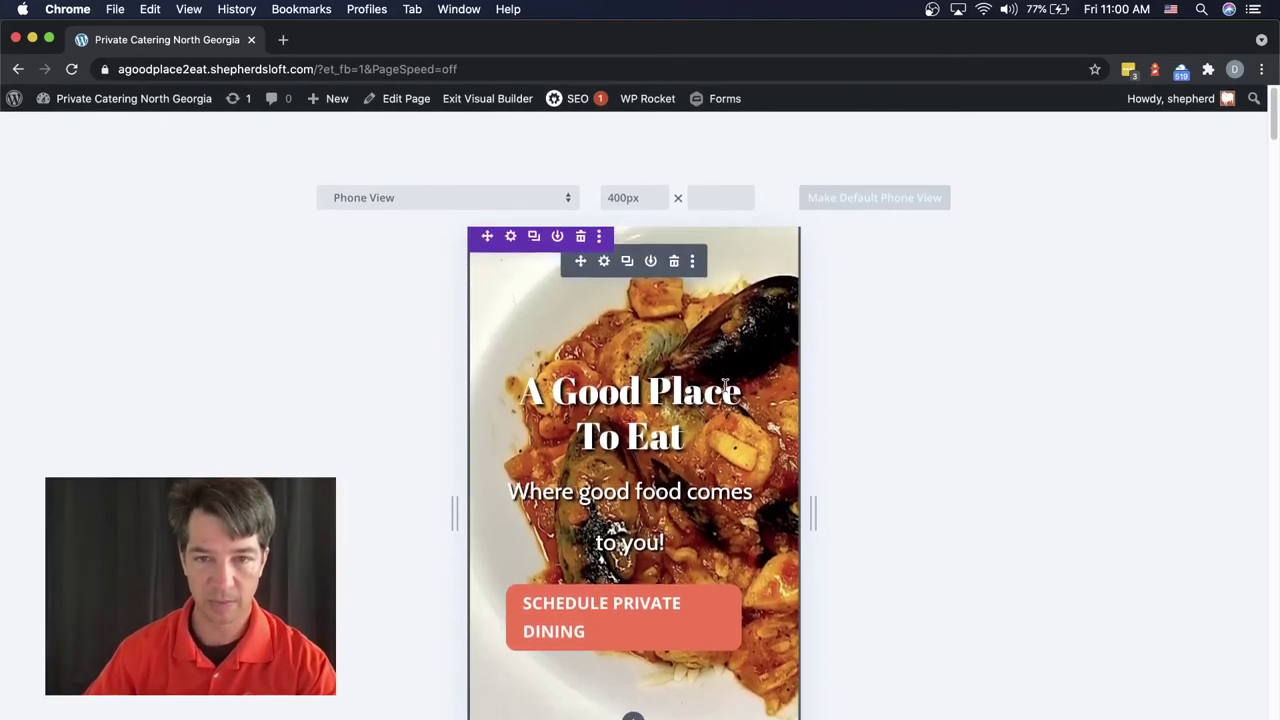
pyautogui.scroll(-3, 720, 427)
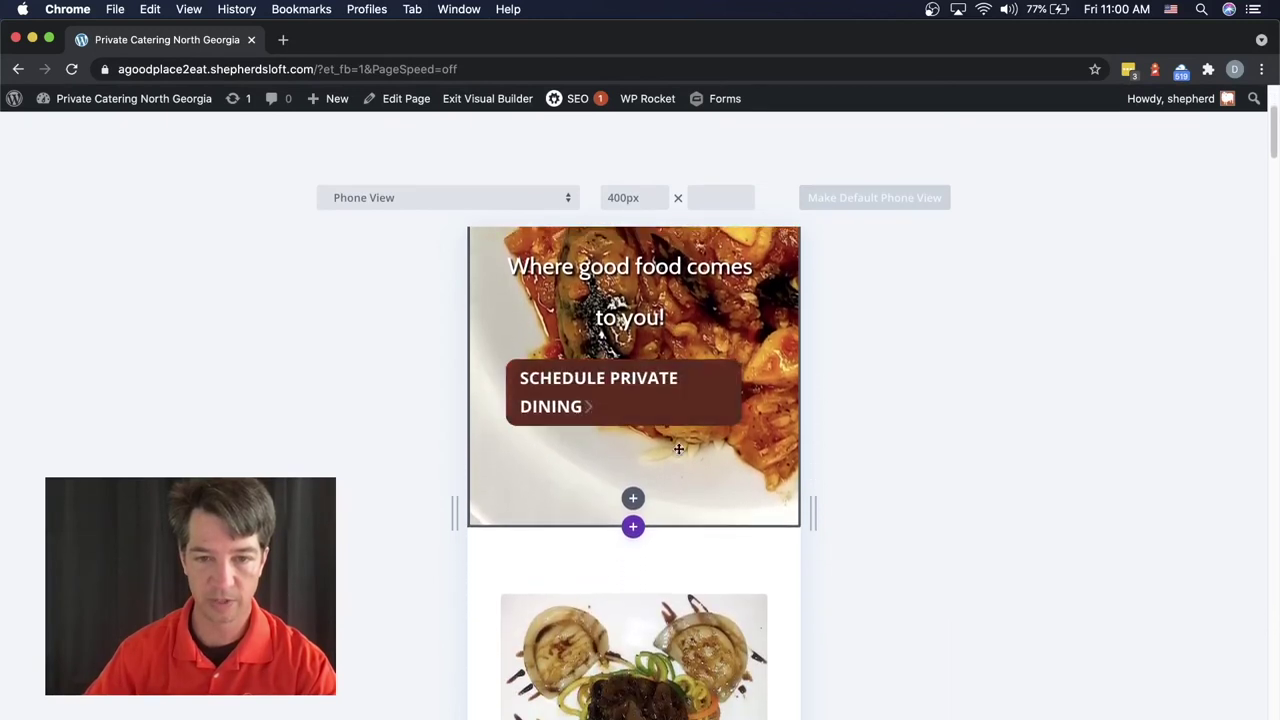
pyautogui.scroll(4, 676, 449)
pyautogui.scroll(-7, 686, 426)
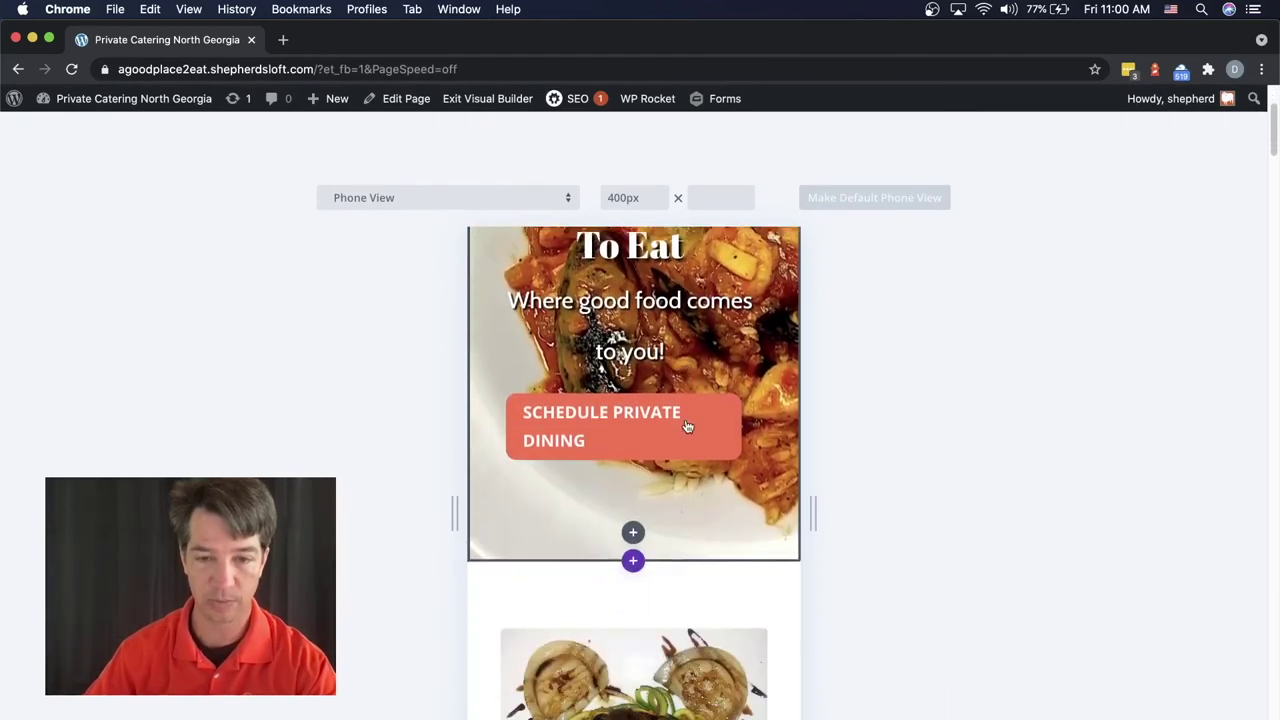
pyautogui.scroll(-7, 686, 421)
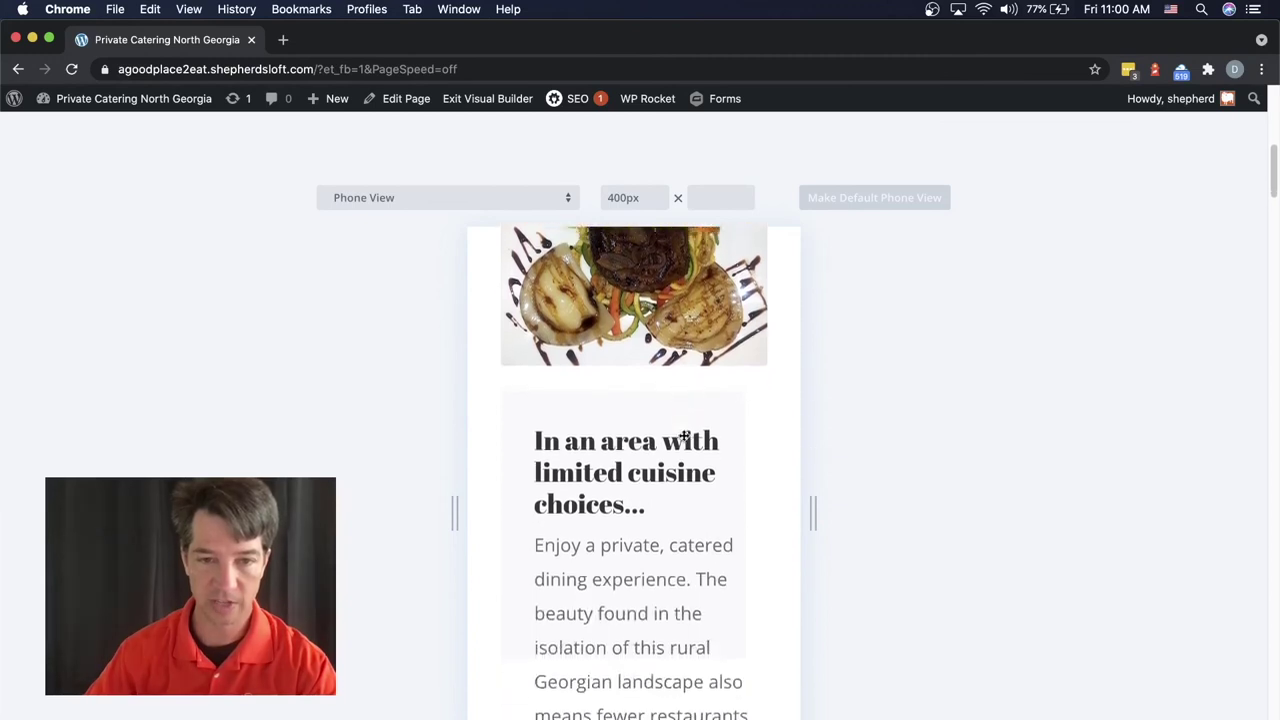
pyautogui.scroll(5, 687, 440)
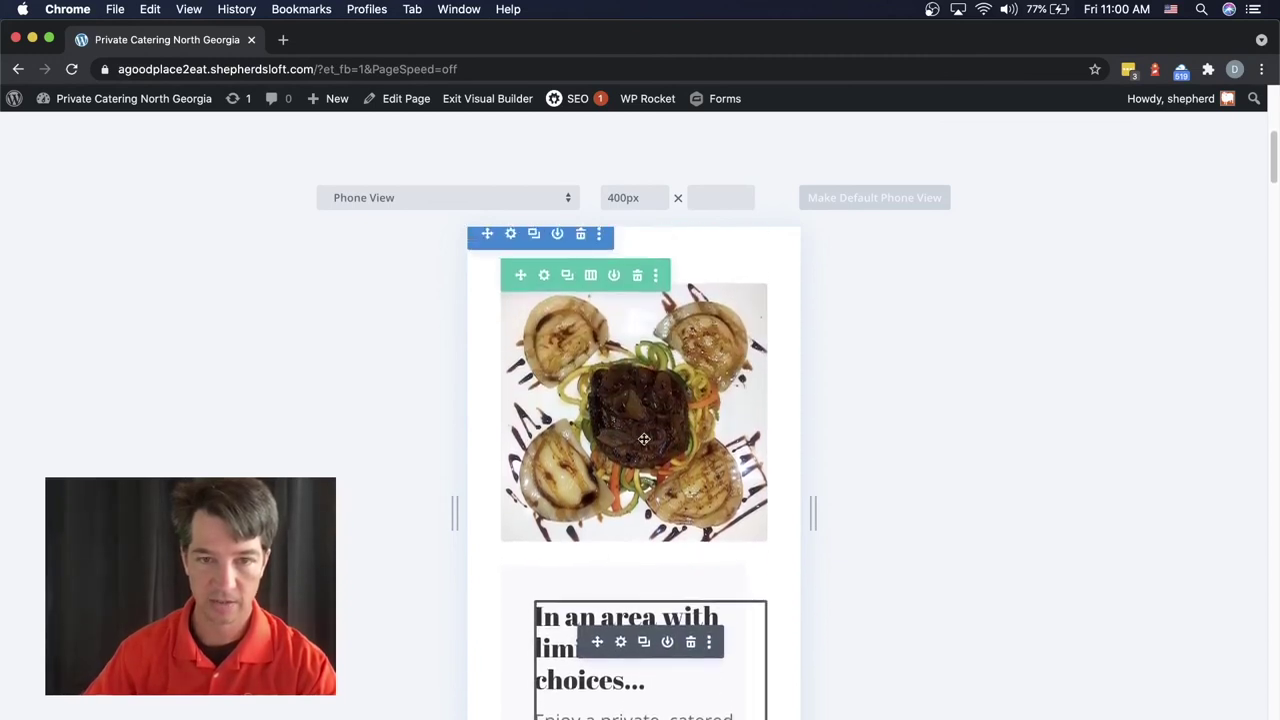
pyautogui.scroll(-6, 645, 437)
pyautogui.scroll(-8, 656, 447)
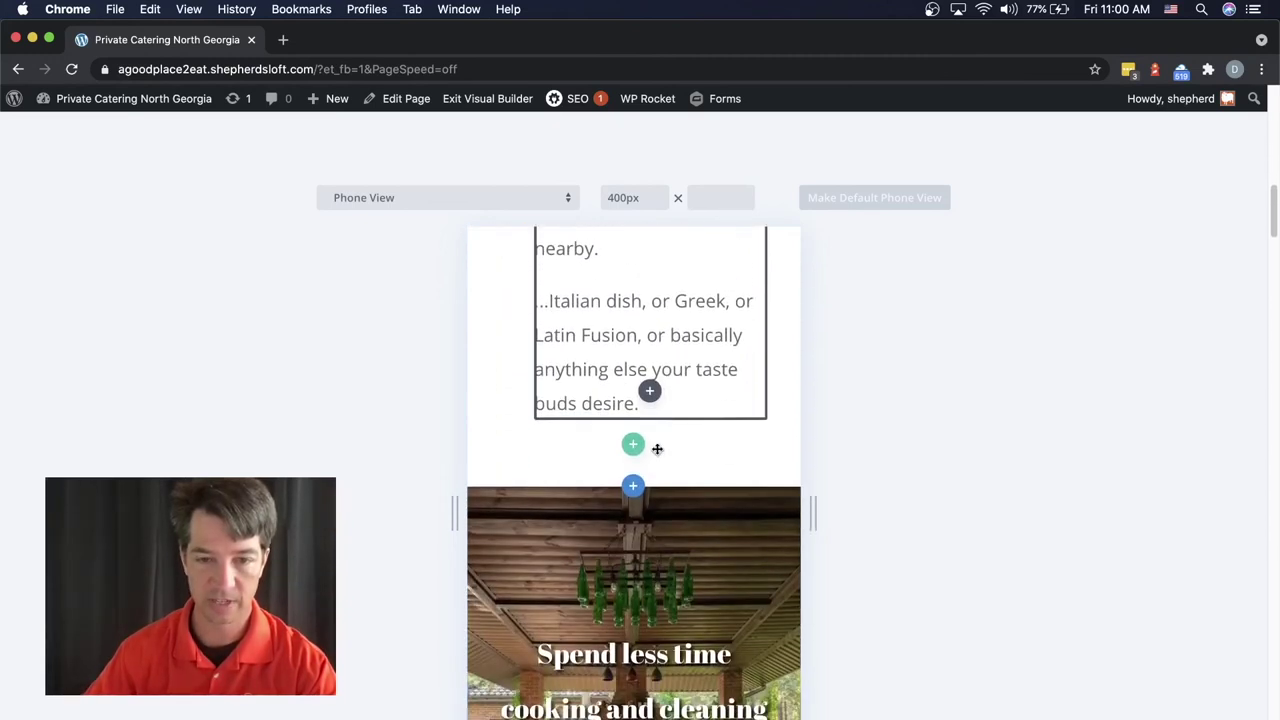
pyautogui.scroll(-1, 686, 455)
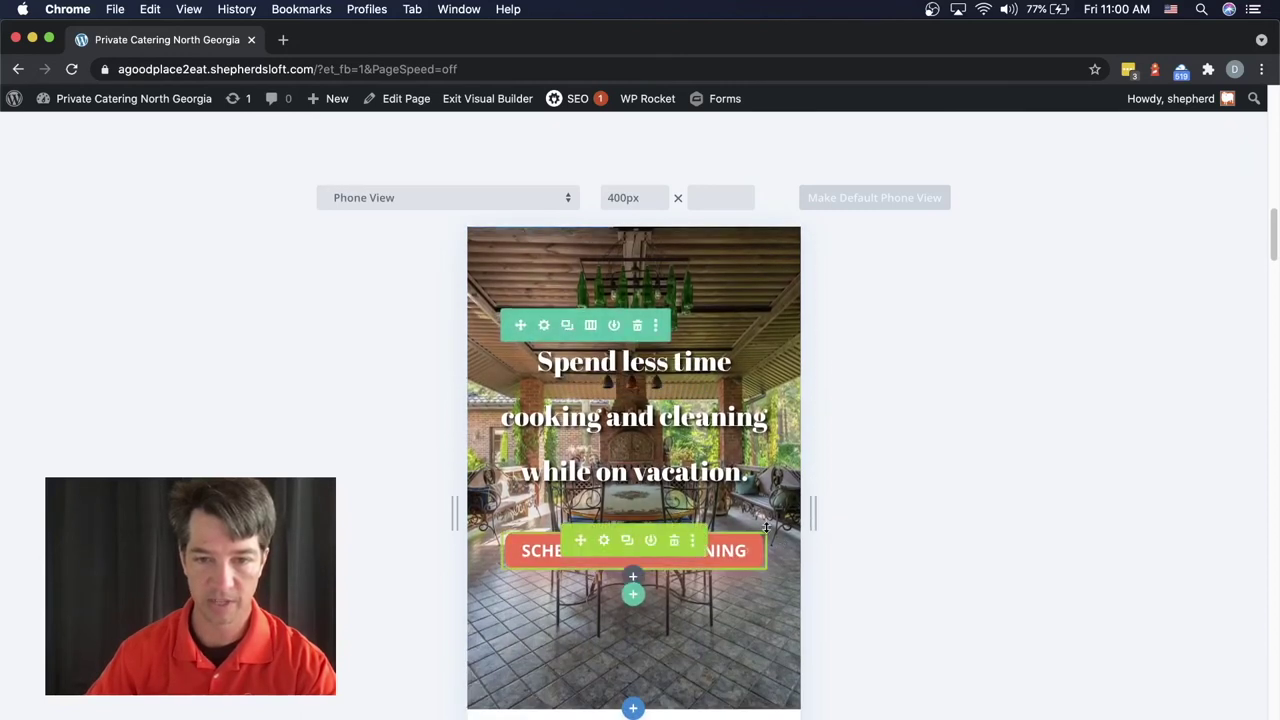
pyautogui.scroll(-9, 740, 540)
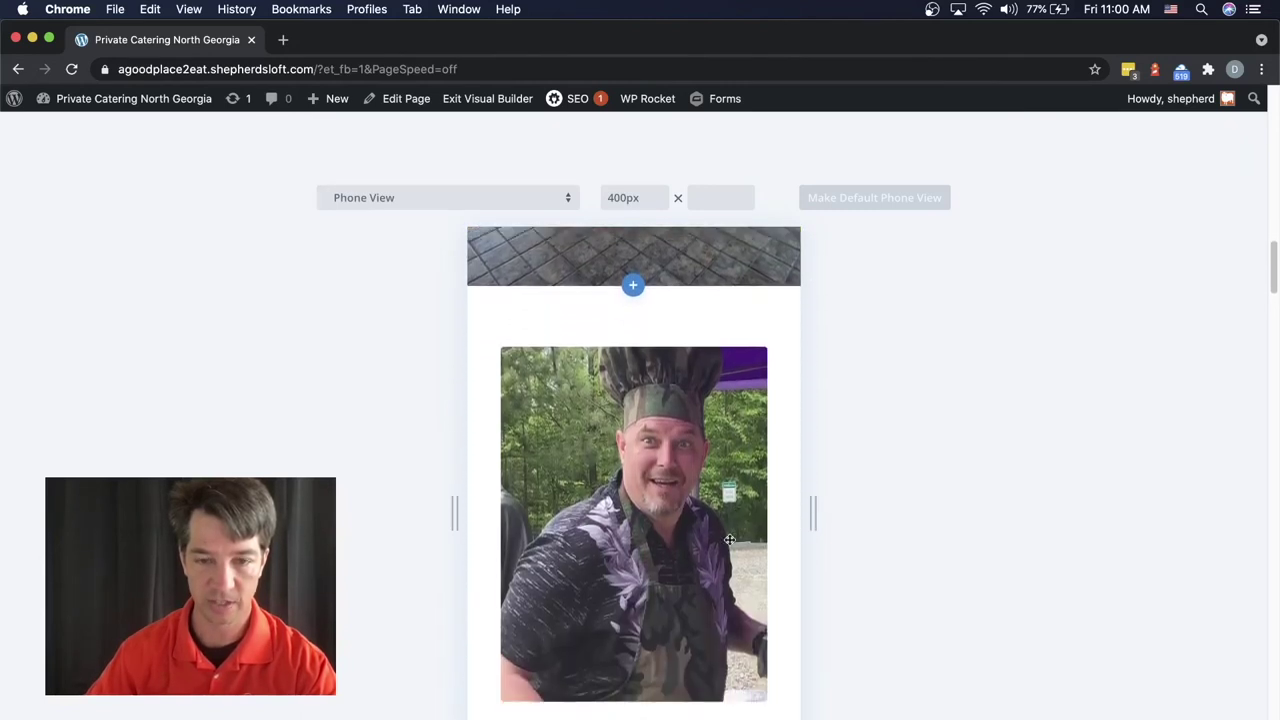
pyautogui.scroll(-7, 730, 540)
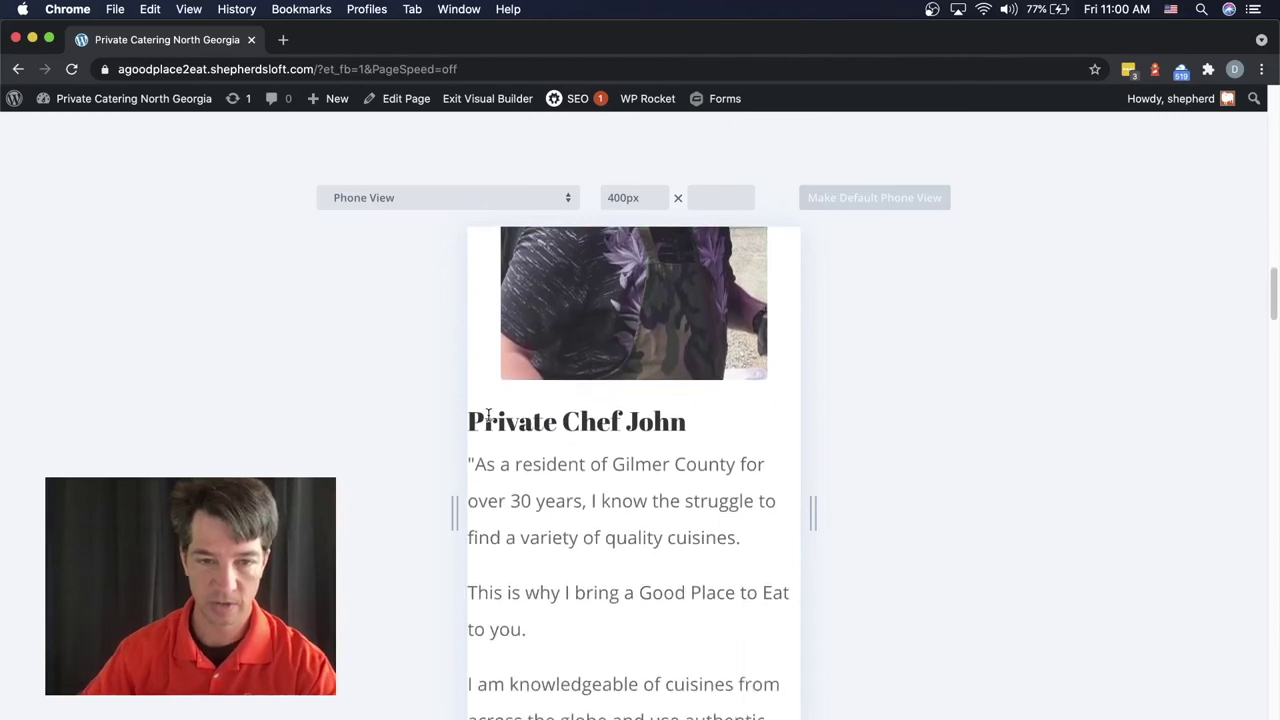
# Open the spacing settings of the chef biography text module and enable responsive margin values for phone.
pyautogui.moveTo(519, 440)
pyautogui.scroll(-1, 608, 452)
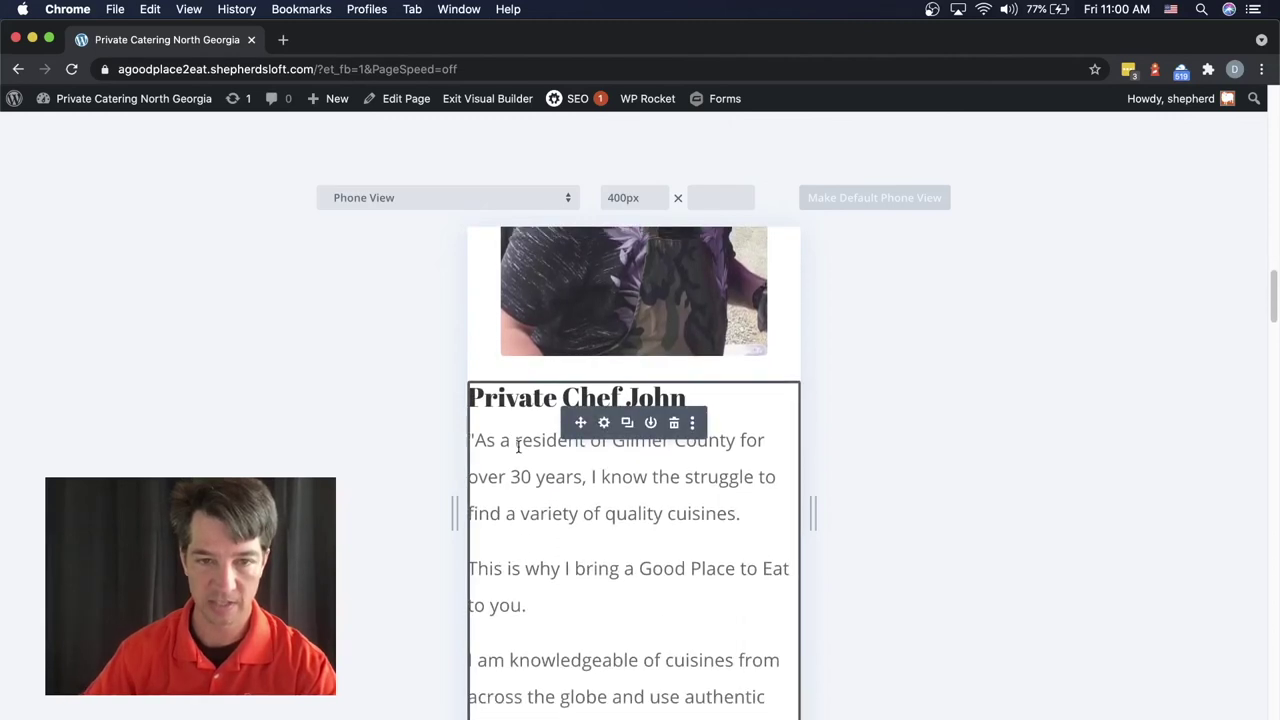
pyautogui.click(604, 413)
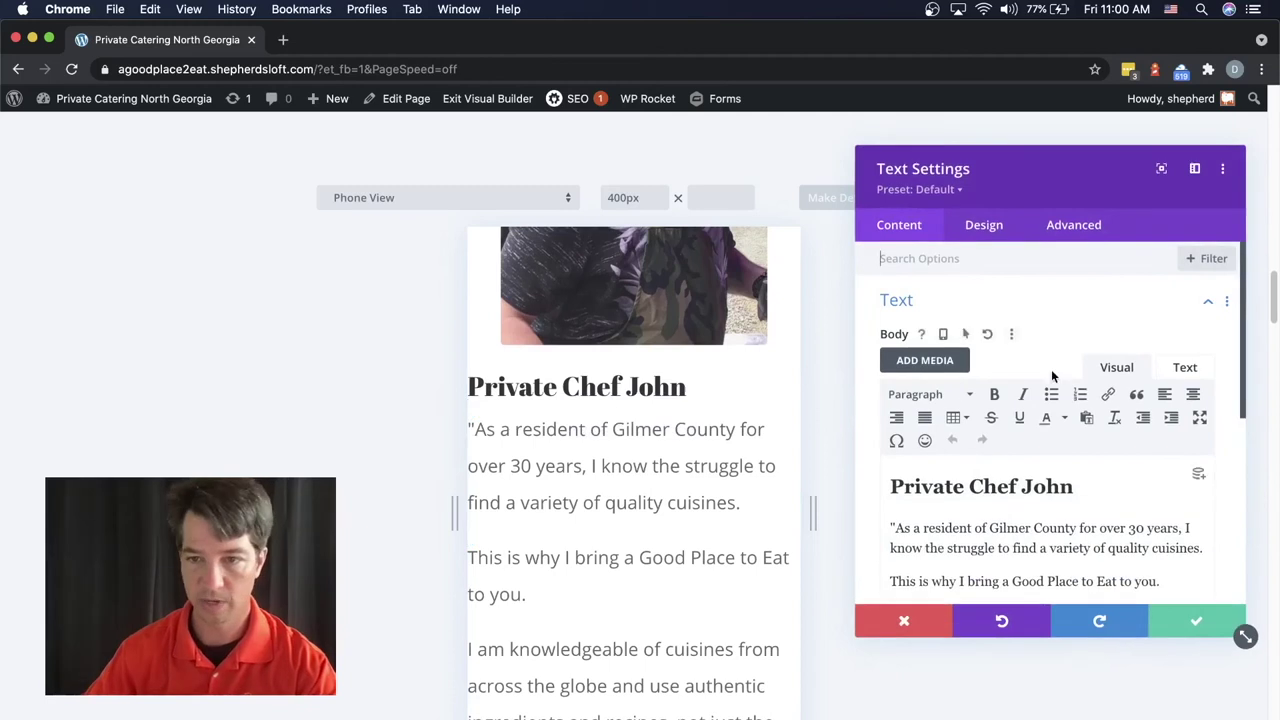
pyautogui.click(986, 232)
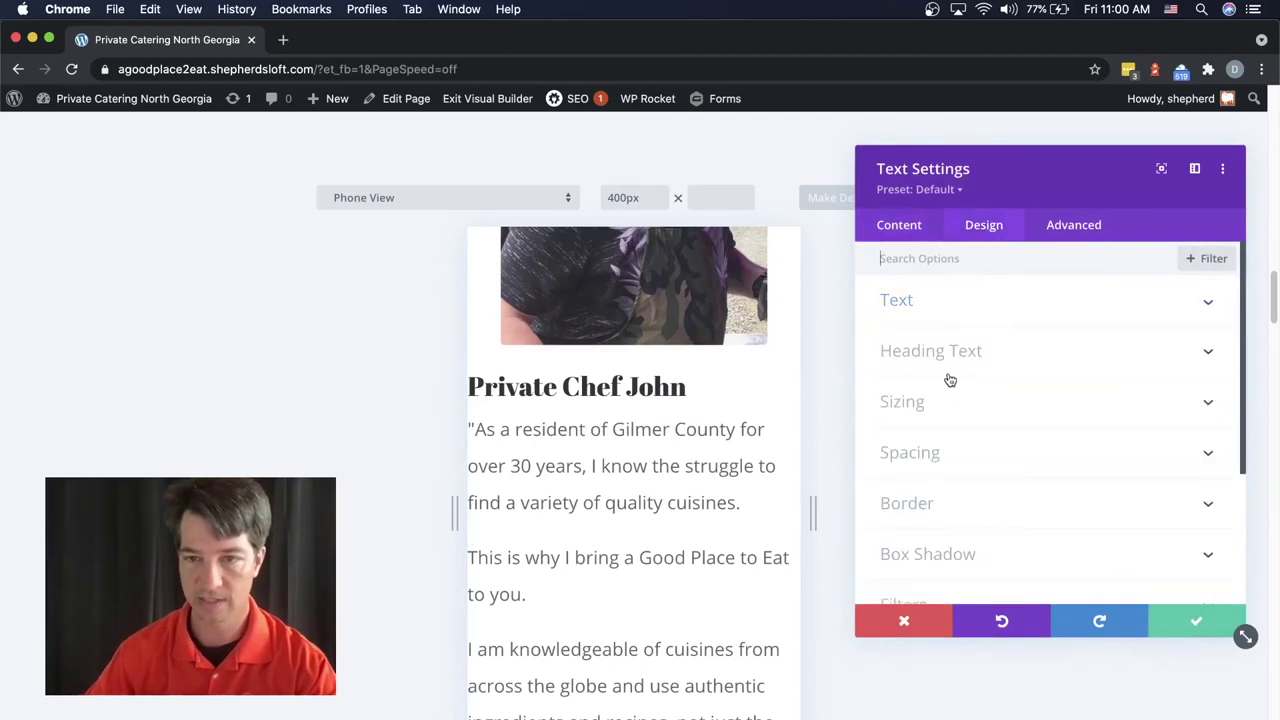
pyautogui.click(920, 456)
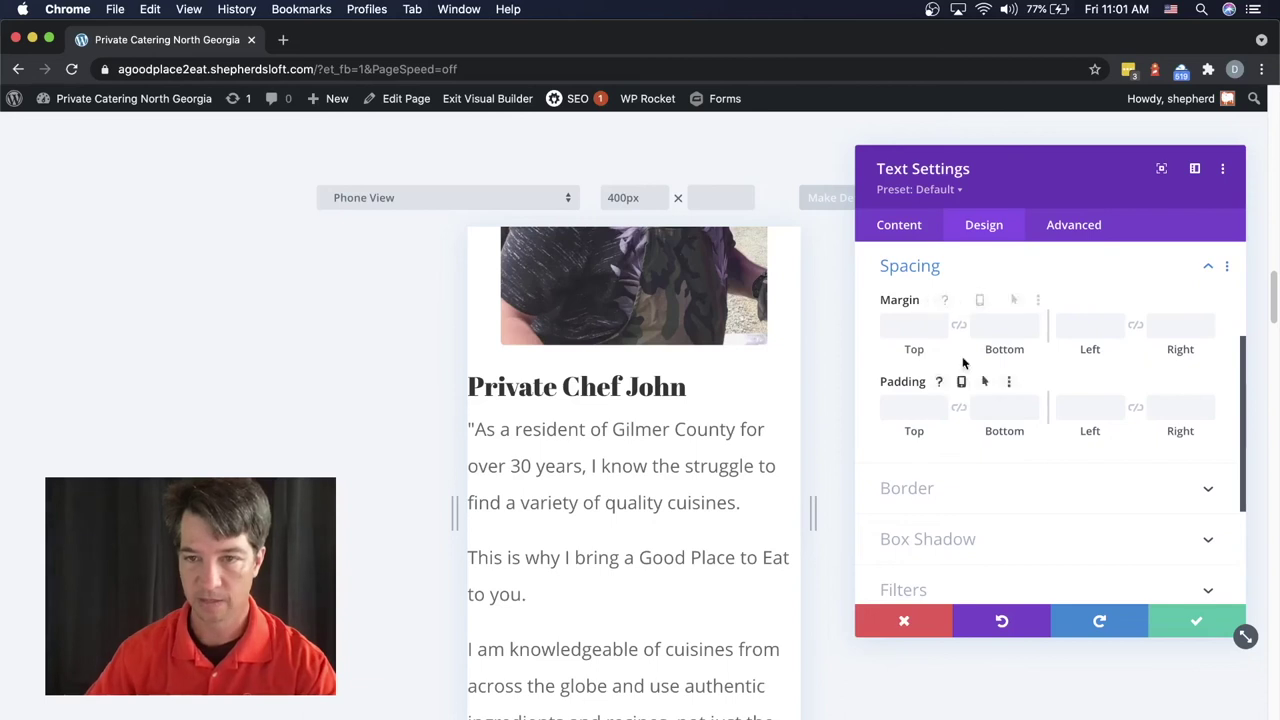
pyautogui.click(960, 302)
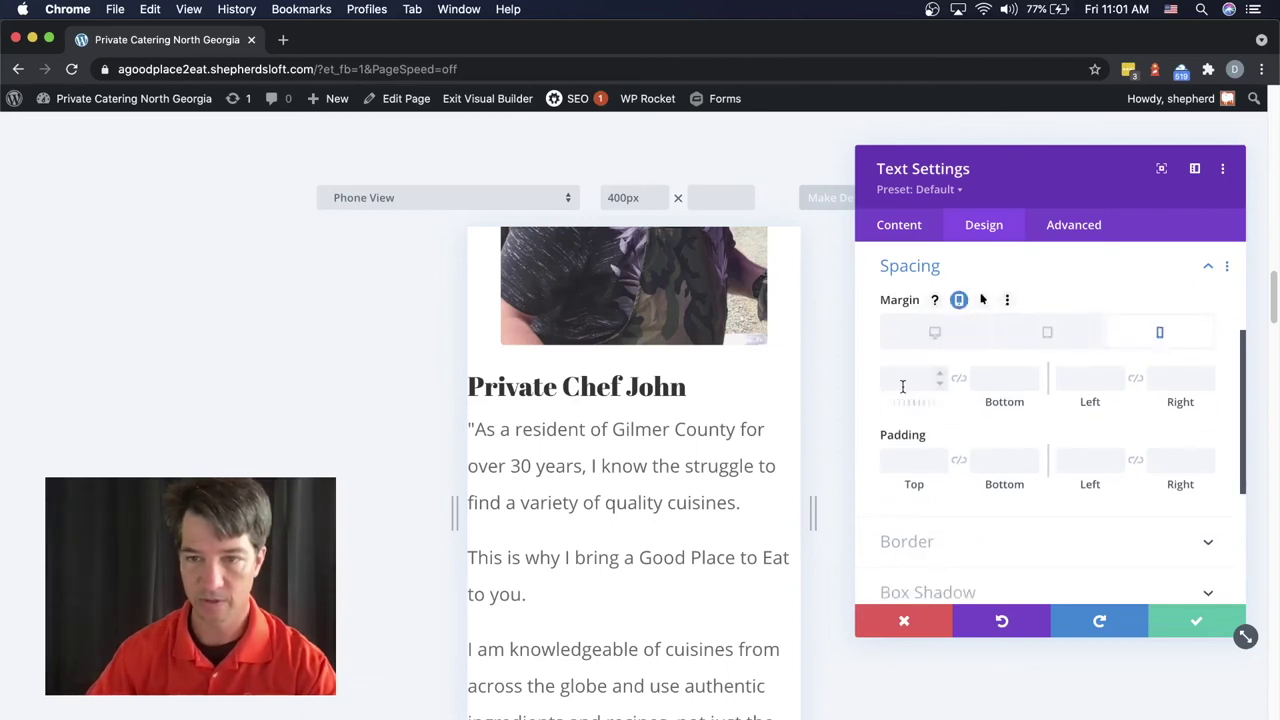
# Set linked left and right phone margins of 37px on the chef biography text module and save its settings.
pyautogui.click(1117, 373)
pyautogui.doubleClick(1117, 373)
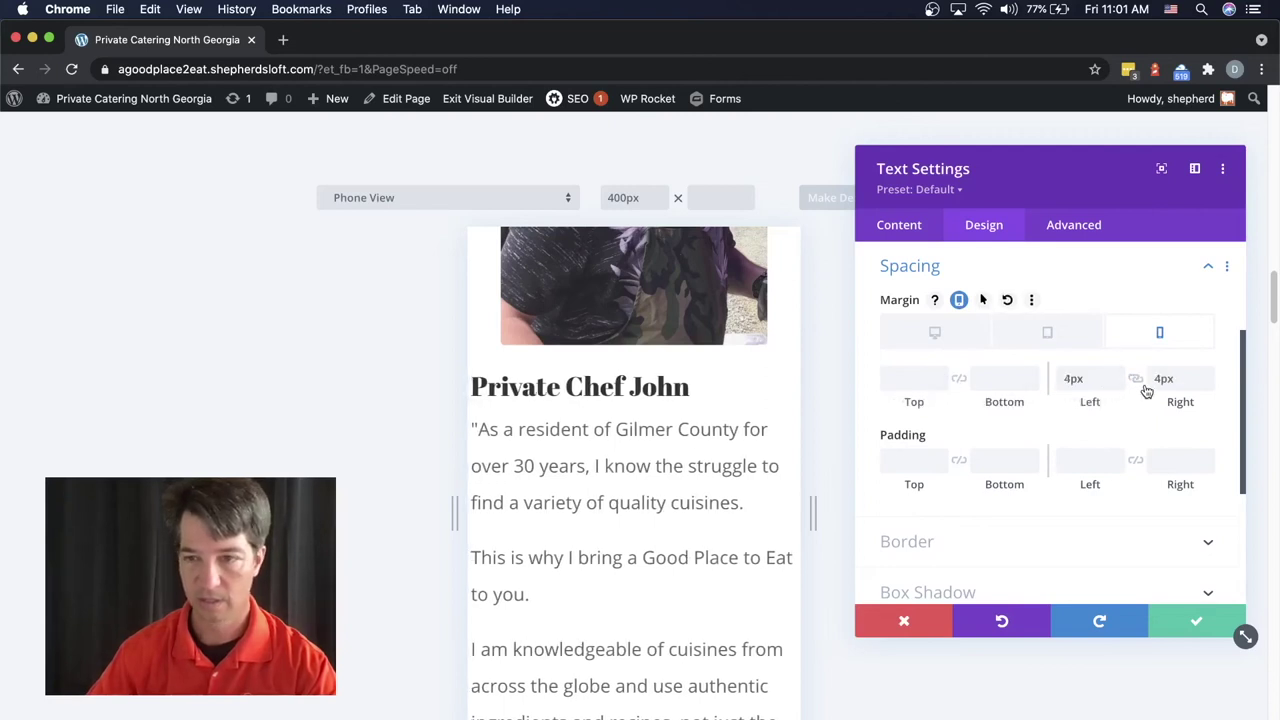
pyautogui.click(1120, 377)
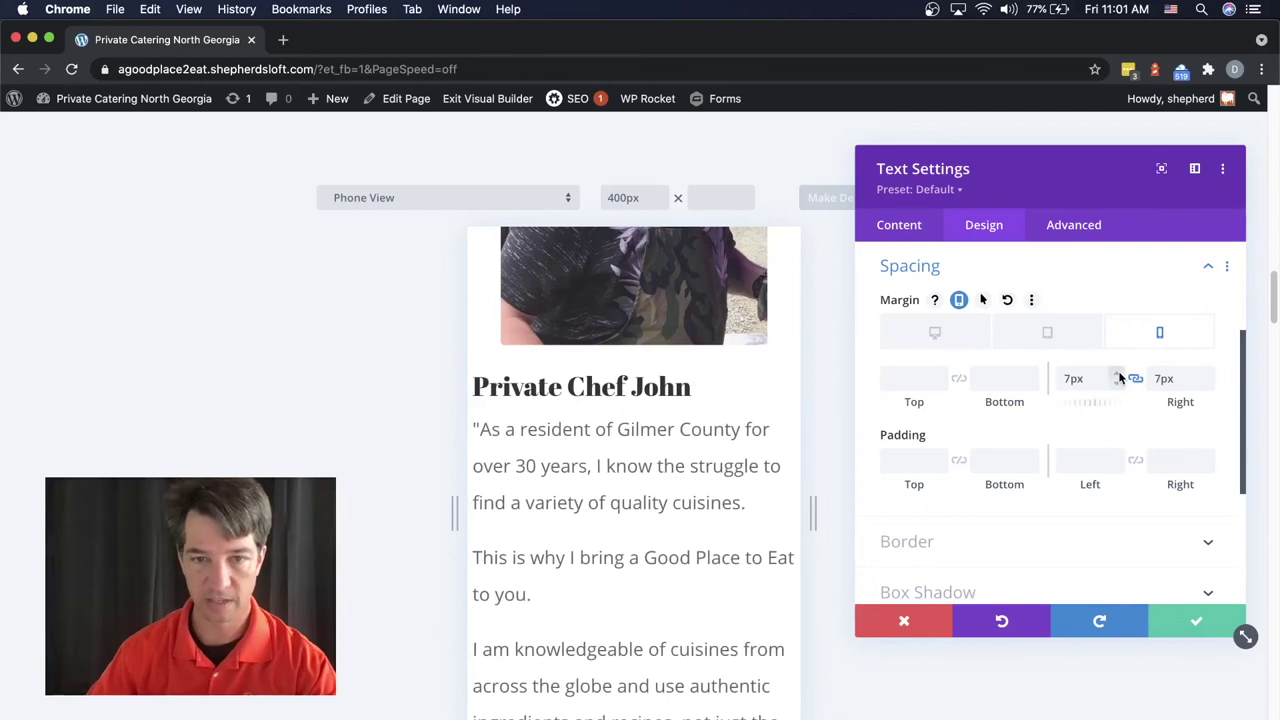
pyautogui.doubleClick(1120, 377)
pyautogui.doubleClick(1120, 377)
pyautogui.tripleClick(1120, 377)
pyautogui.tripleClick(1120, 377)
pyautogui.doubleClick(1120, 377)
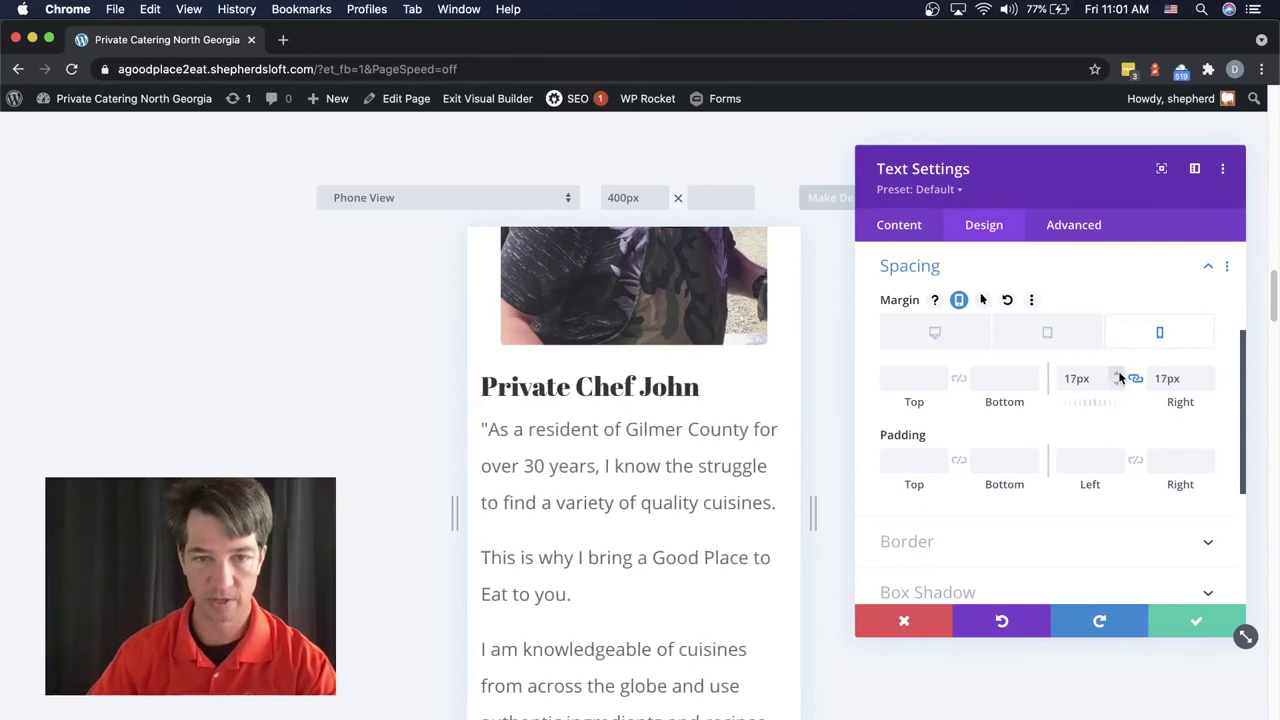
pyautogui.doubleClick(1120, 377)
pyautogui.doubleClick(1120, 377)
pyautogui.doubleClick(1120, 377)
pyautogui.doubleClick(1120, 377)
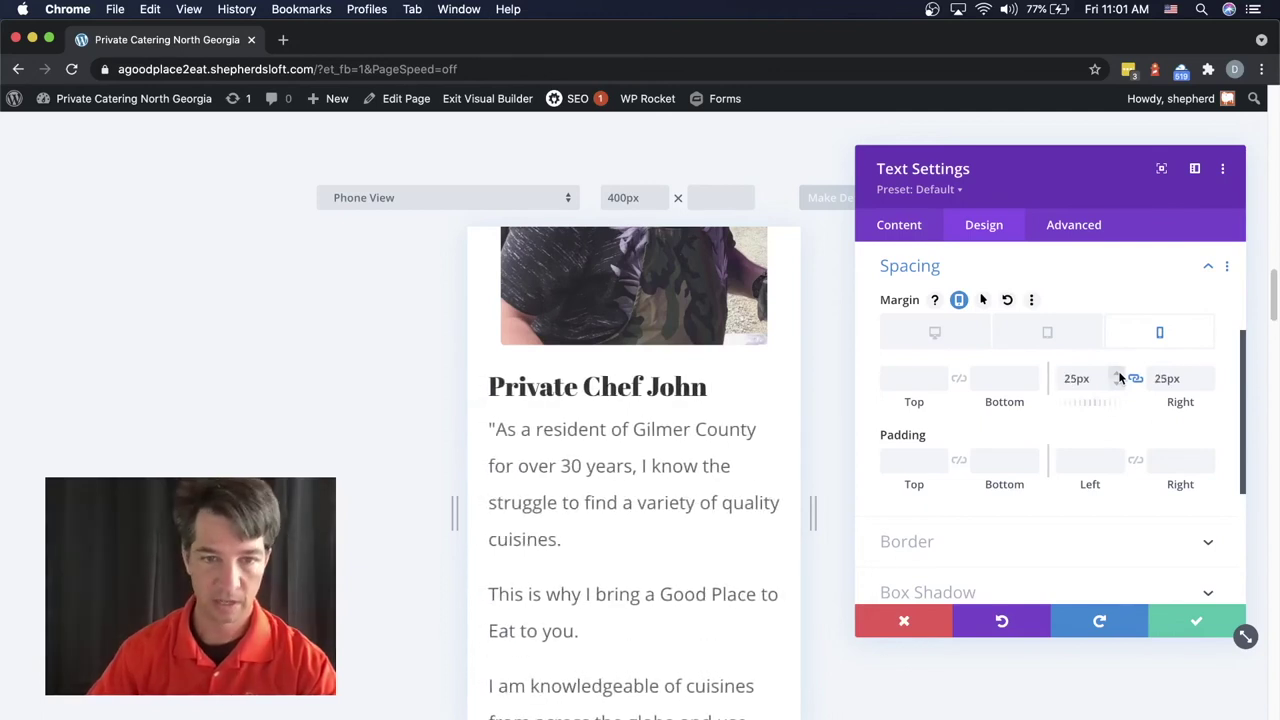
pyautogui.doubleClick(1120, 377)
pyautogui.doubleClick(1120, 377)
pyautogui.doubleClick(1121, 377)
pyautogui.doubleClick(1121, 377)
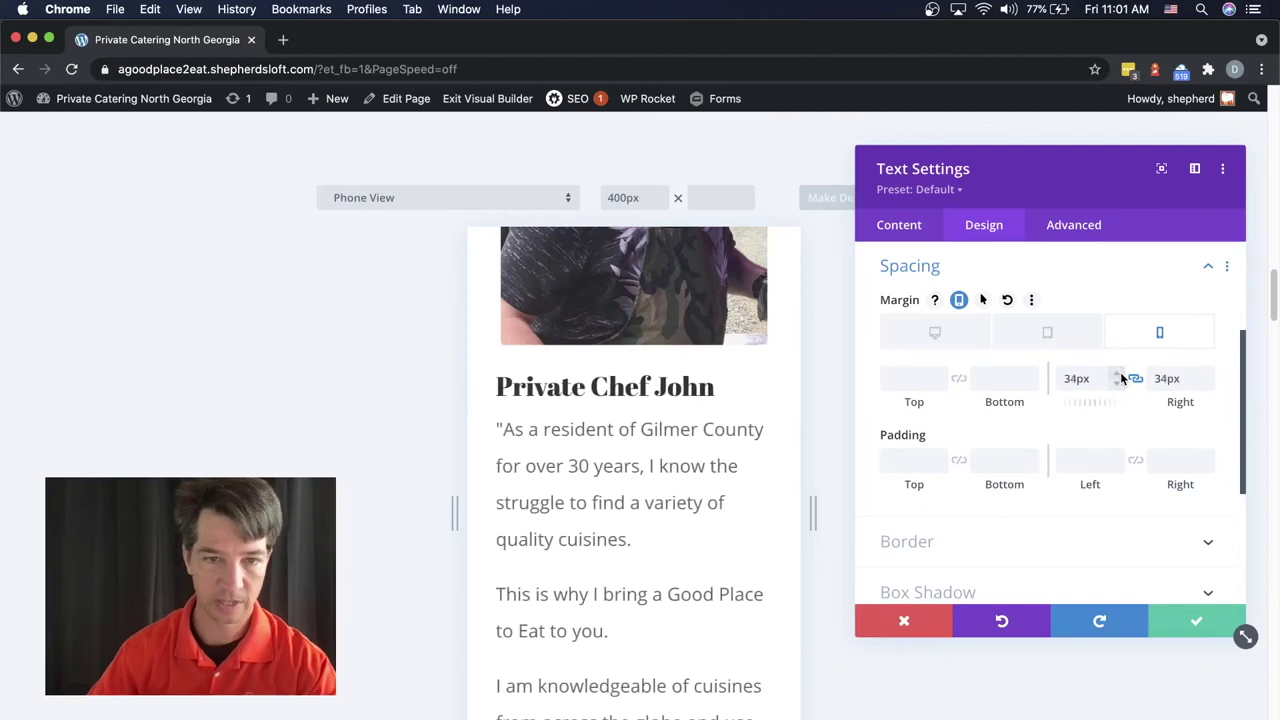
pyautogui.doubleClick(1121, 377)
pyautogui.doubleClick(1121, 377)
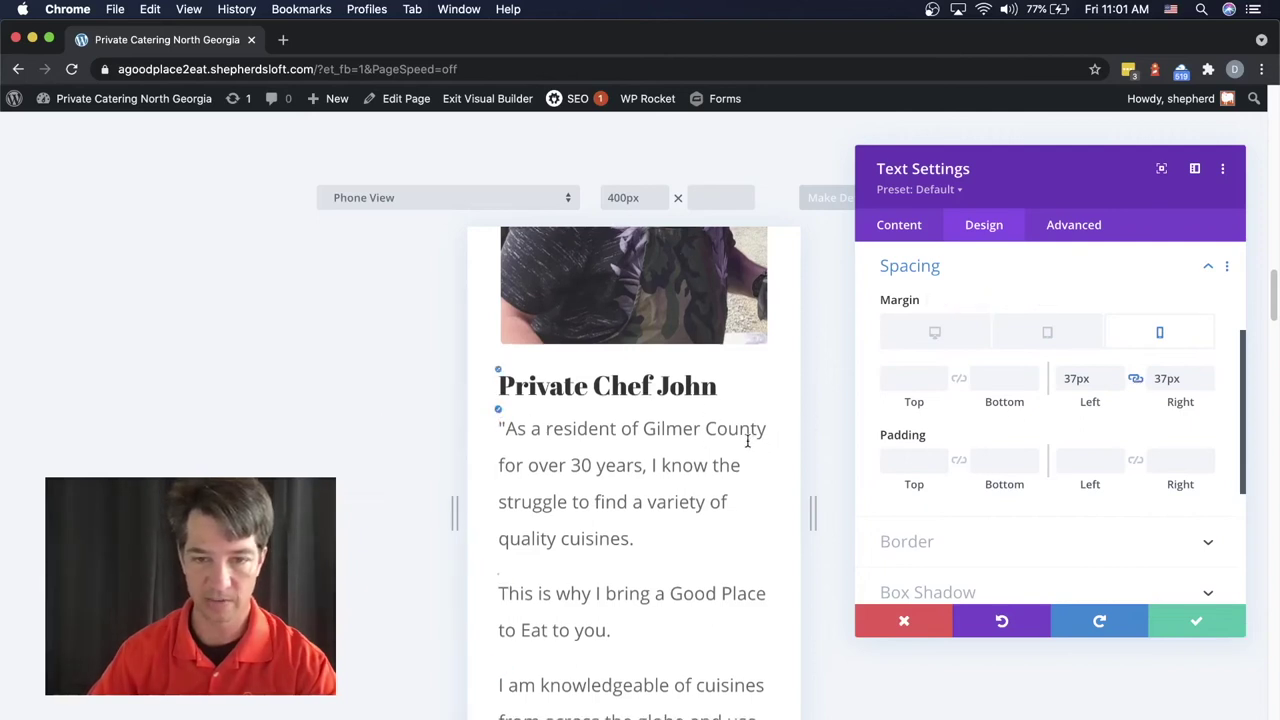
pyautogui.scroll(-3, 752, 440)
pyautogui.scroll(-5, 750, 438)
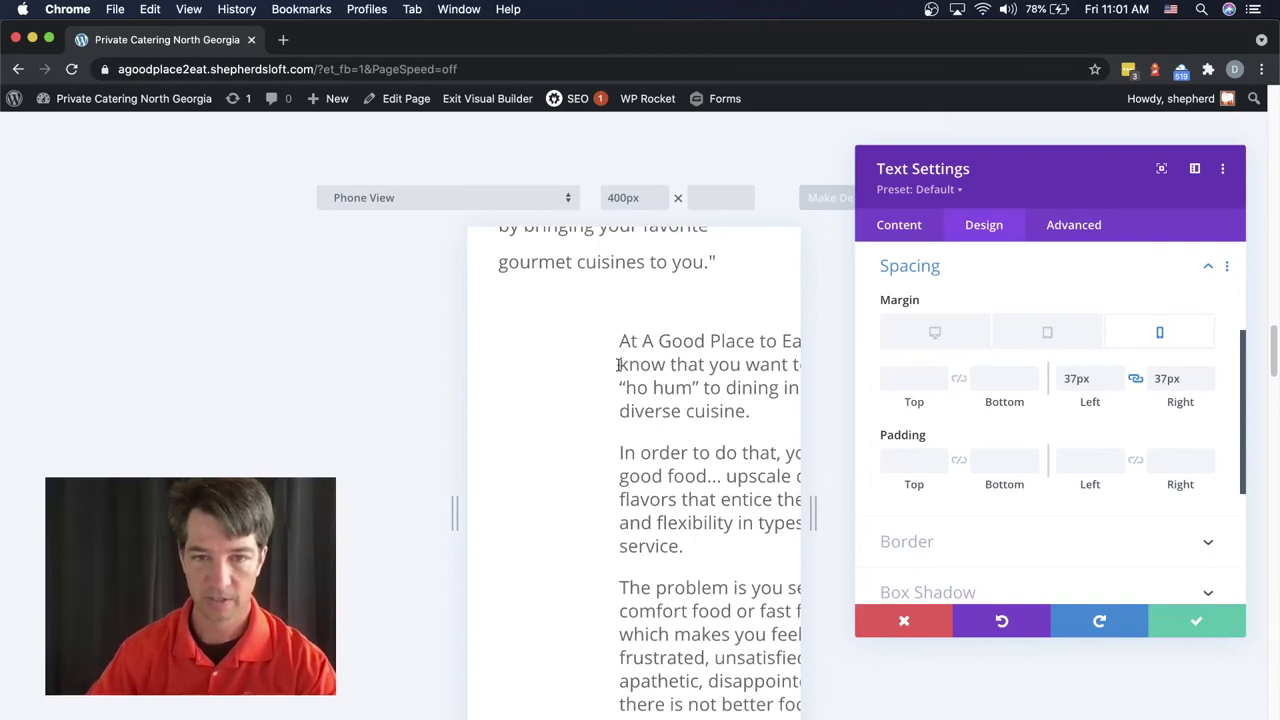
pyautogui.click(1200, 617)
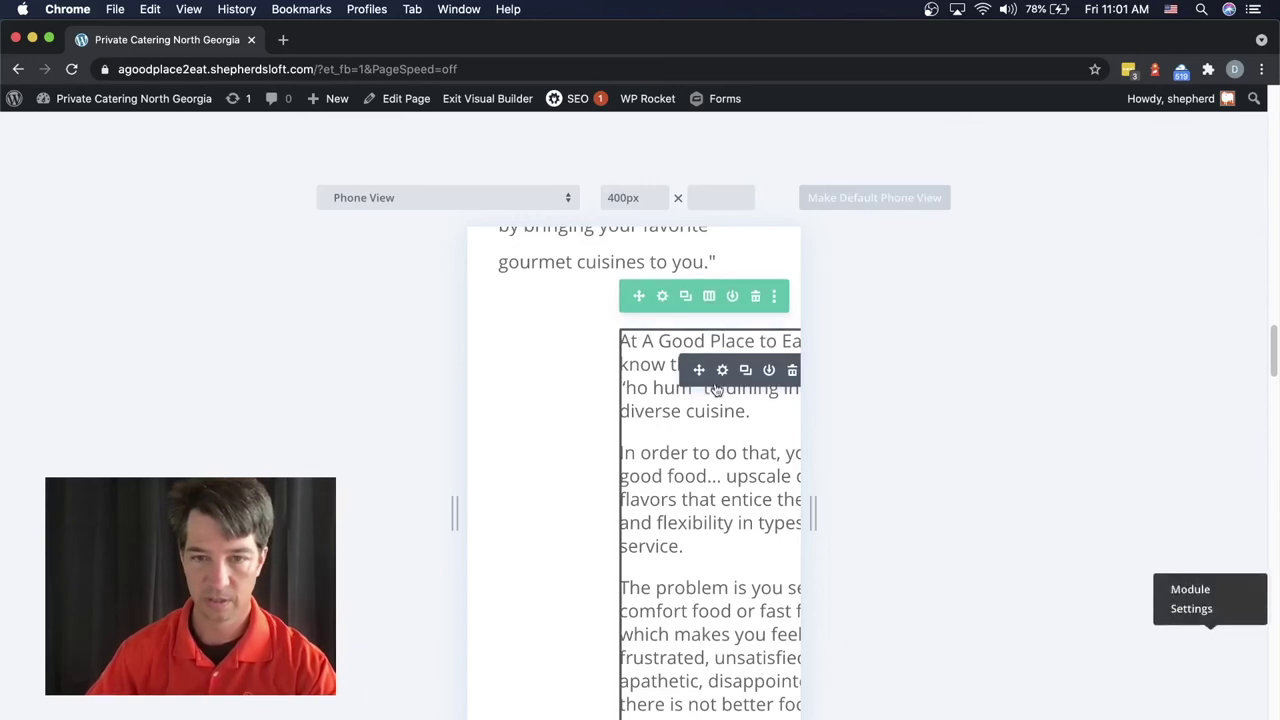
# Set the left margin of the row containing the "At A Good Place to Eat" text to 37px and save the row settings.
pyautogui.scroll(-10, 630, 300)
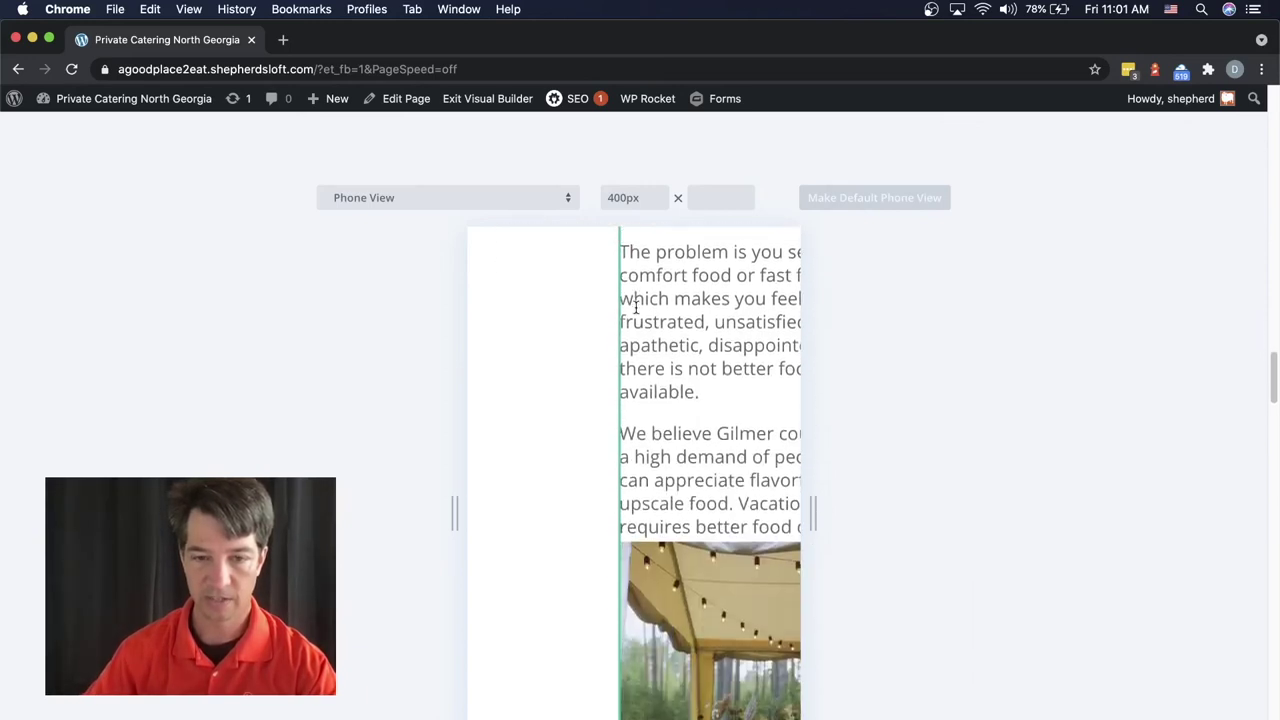
pyautogui.scroll(3, 636, 310)
pyautogui.scroll(8, 636, 310)
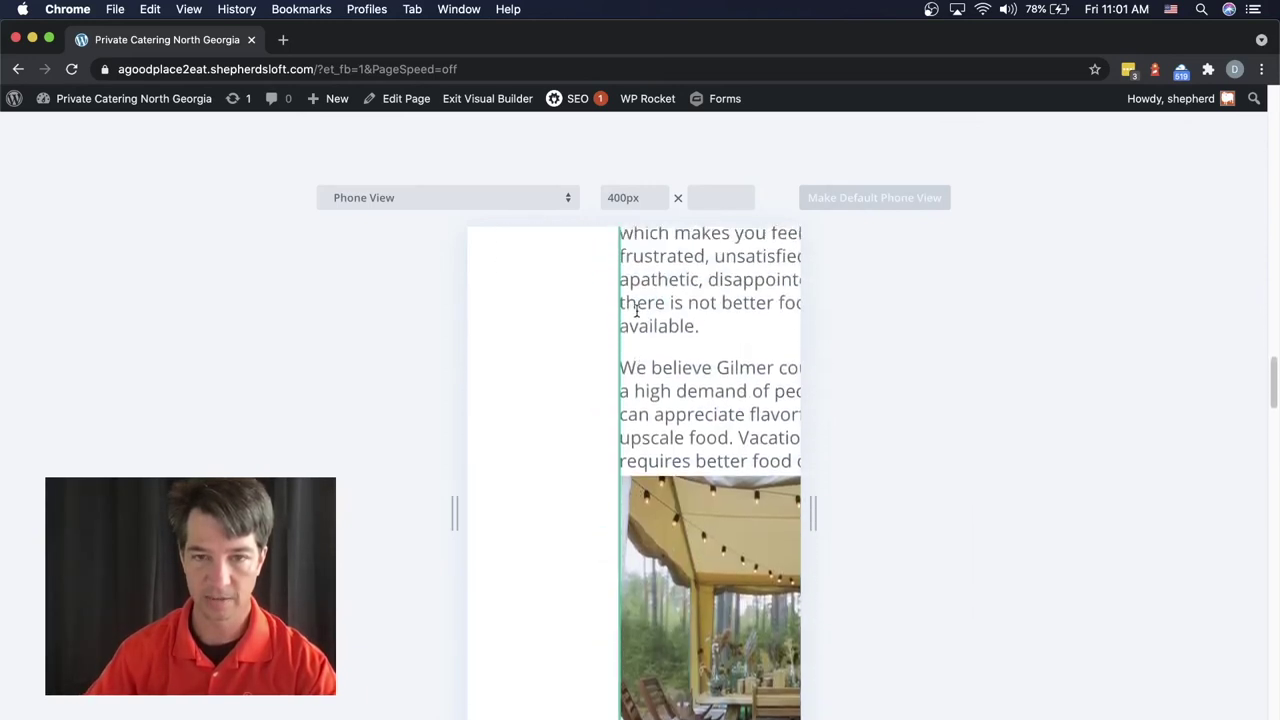
pyautogui.scroll(1, 640, 390)
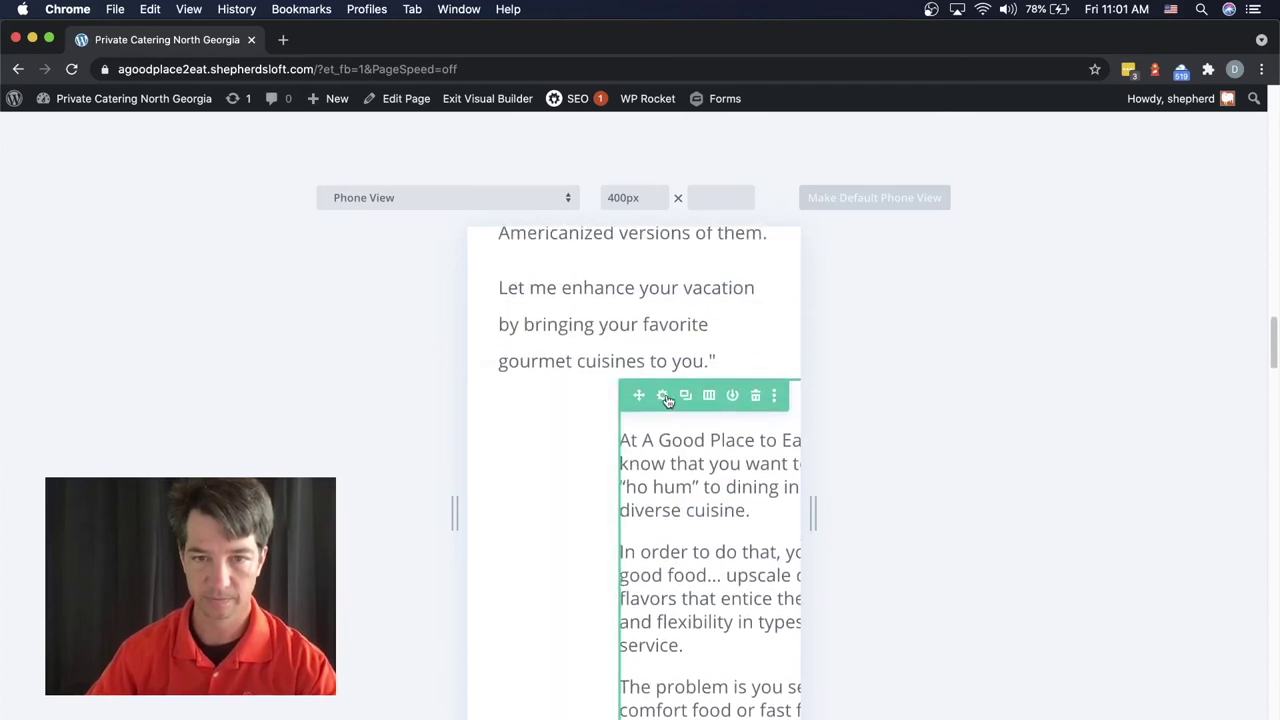
pyautogui.click(663, 396)
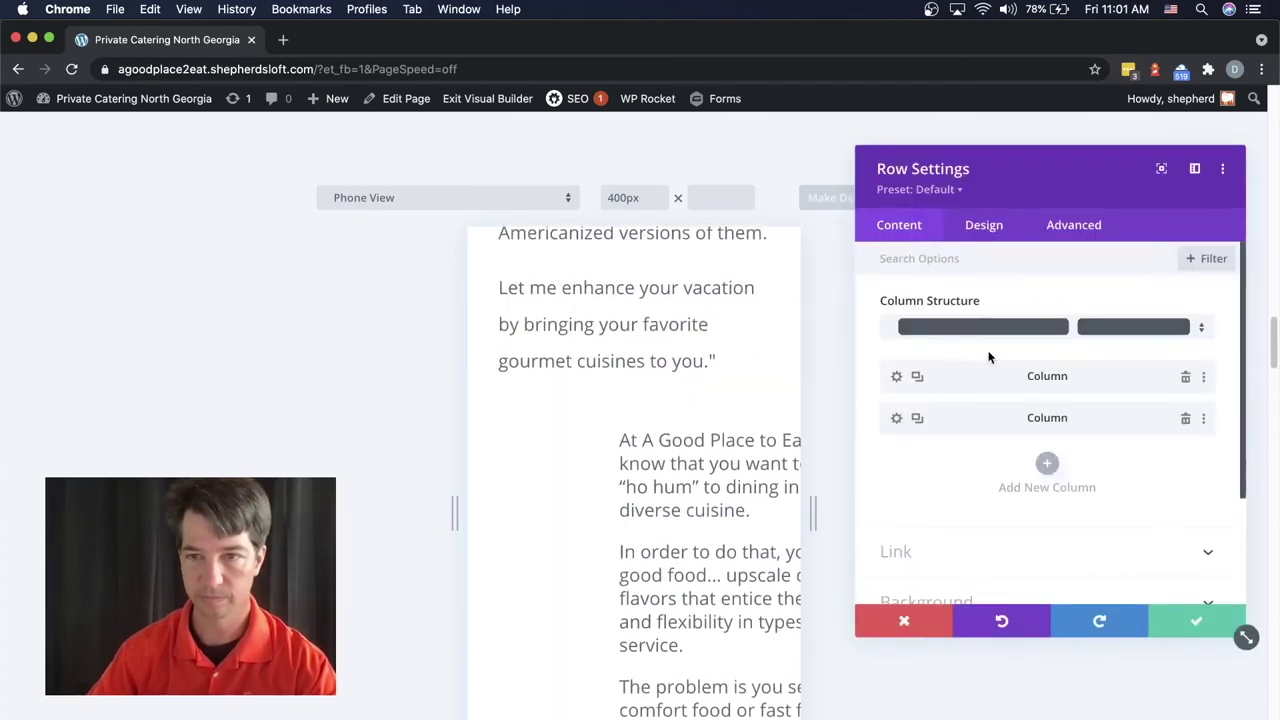
pyautogui.click(982, 230)
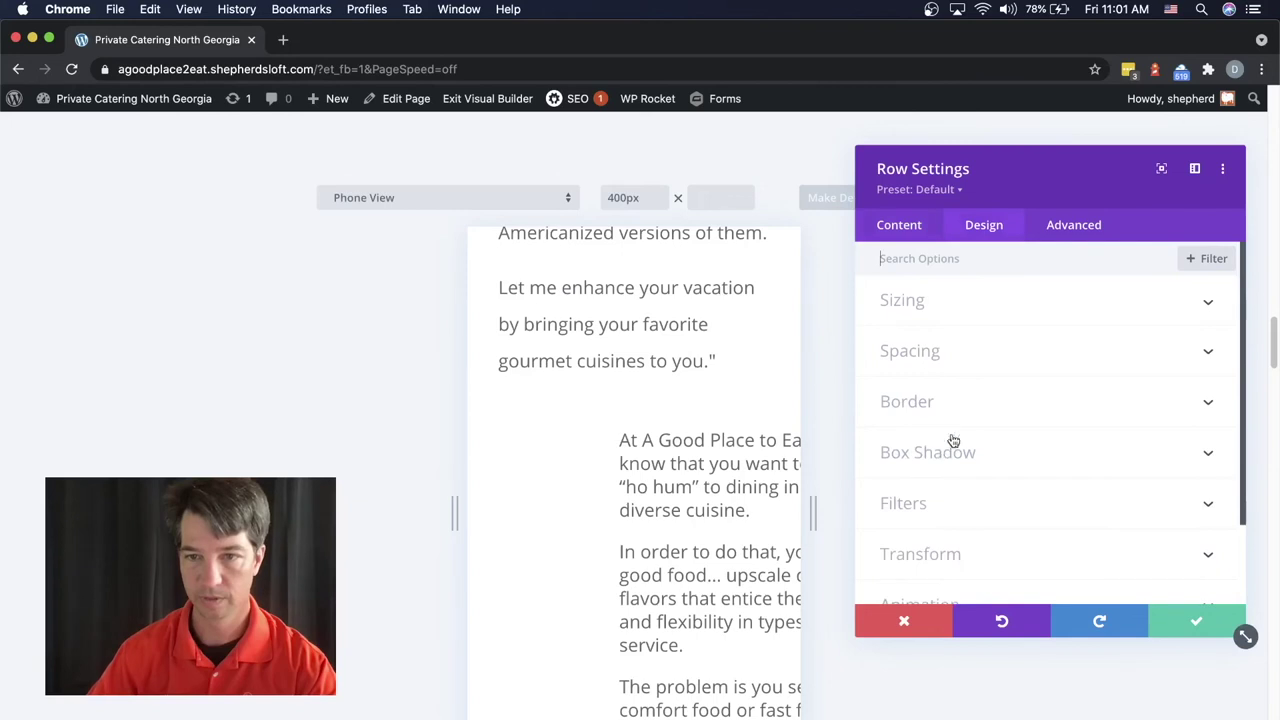
pyautogui.click(917, 352)
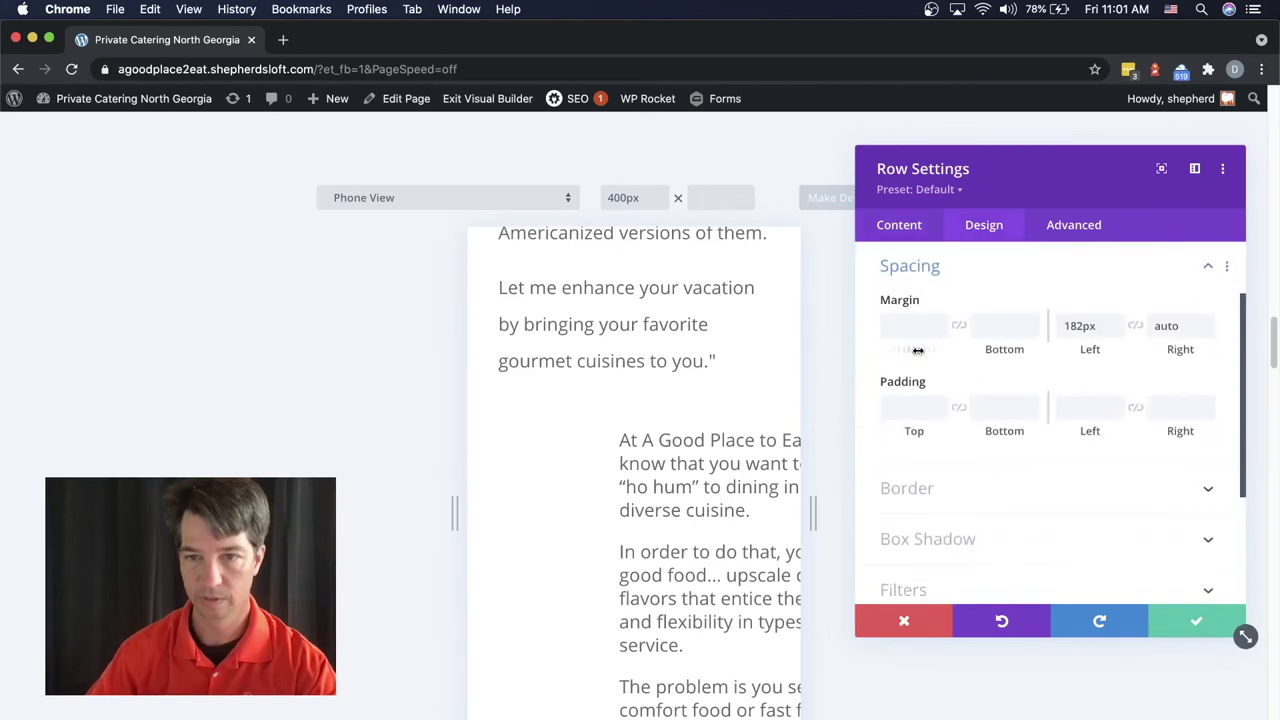
pyautogui.click(1116, 332)
pyautogui.click(1115, 332)
pyautogui.click(1115, 332)
pyautogui.click(1115, 333)
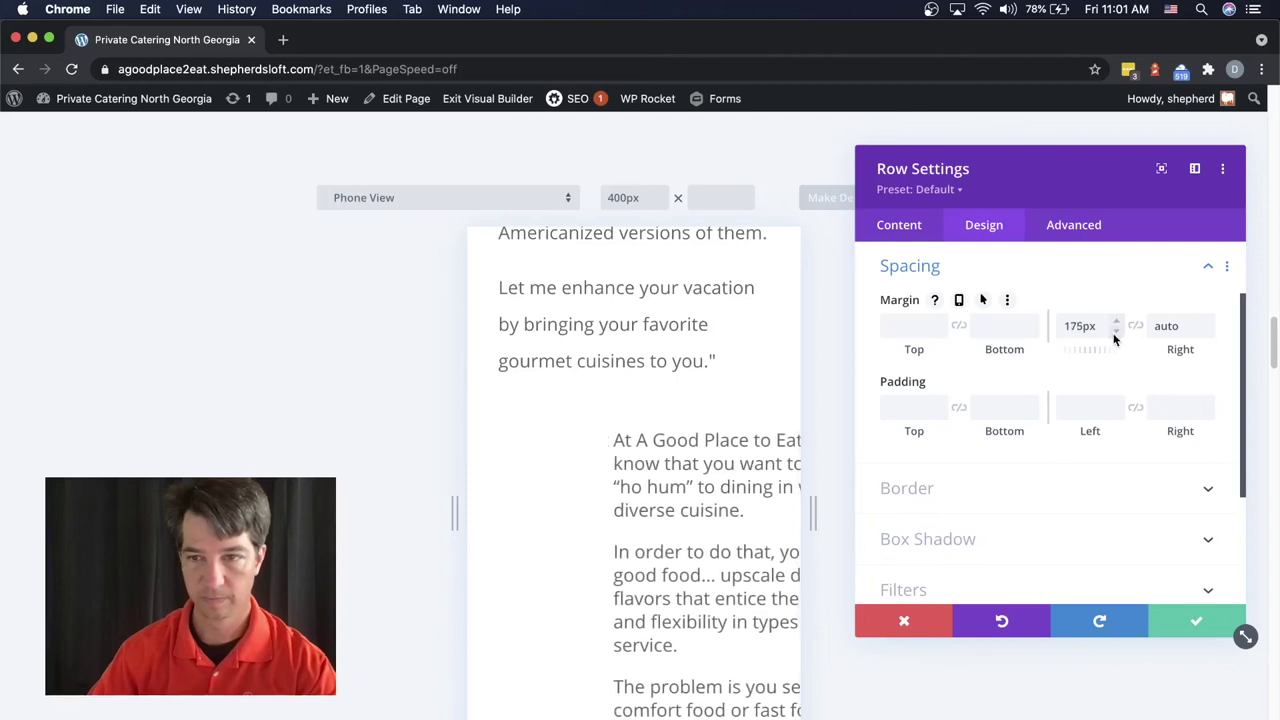
pyautogui.moveTo(1098, 349); pyautogui.dragTo(1051, 358)
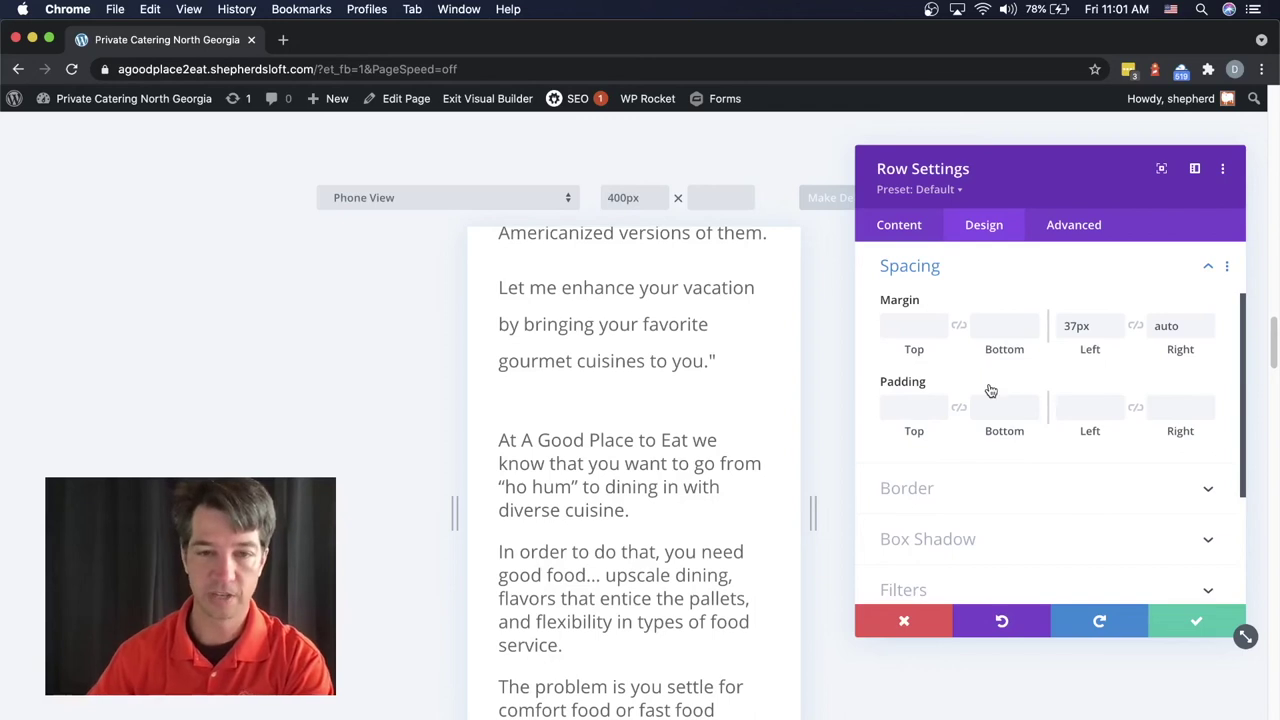
pyautogui.click(956, 266)
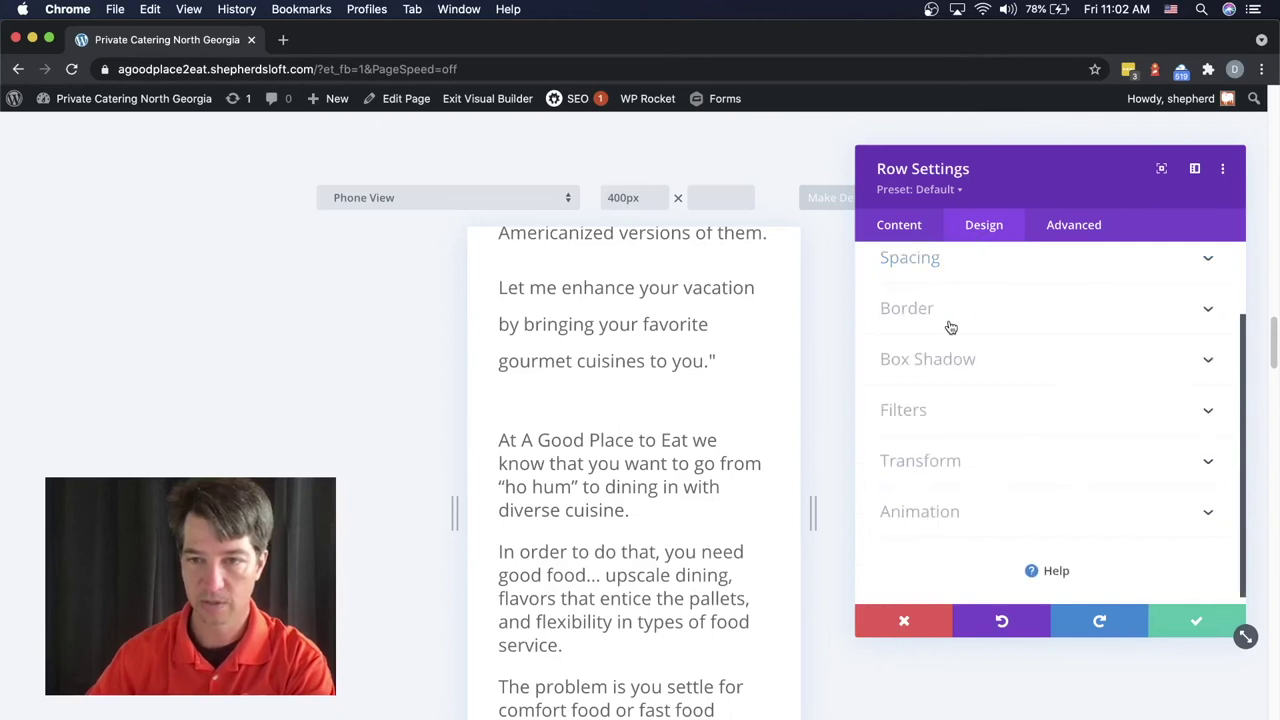
pyautogui.click(1197, 620)
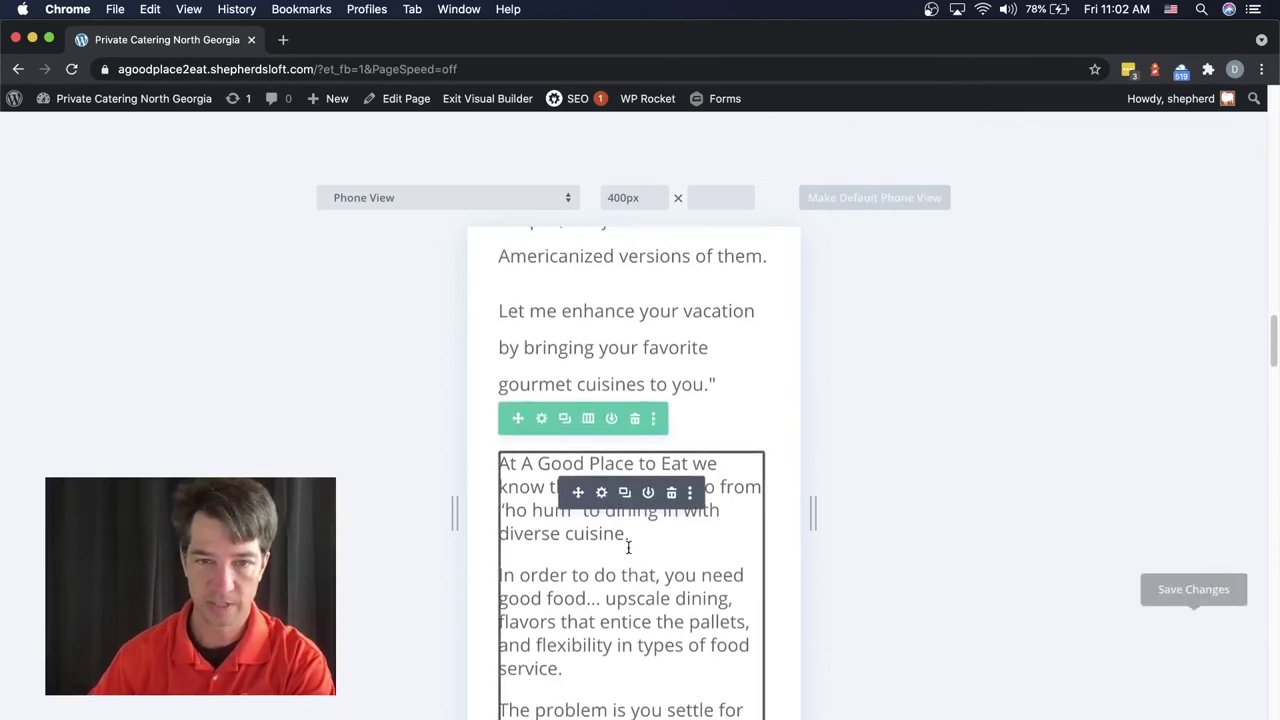
# Compare the chef biography's line spacing with the paragraphs below it, set its text line height to 1.9em, and save the module.
pyautogui.scroll(3, 631, 545)
pyautogui.scroll(5, 625, 545)
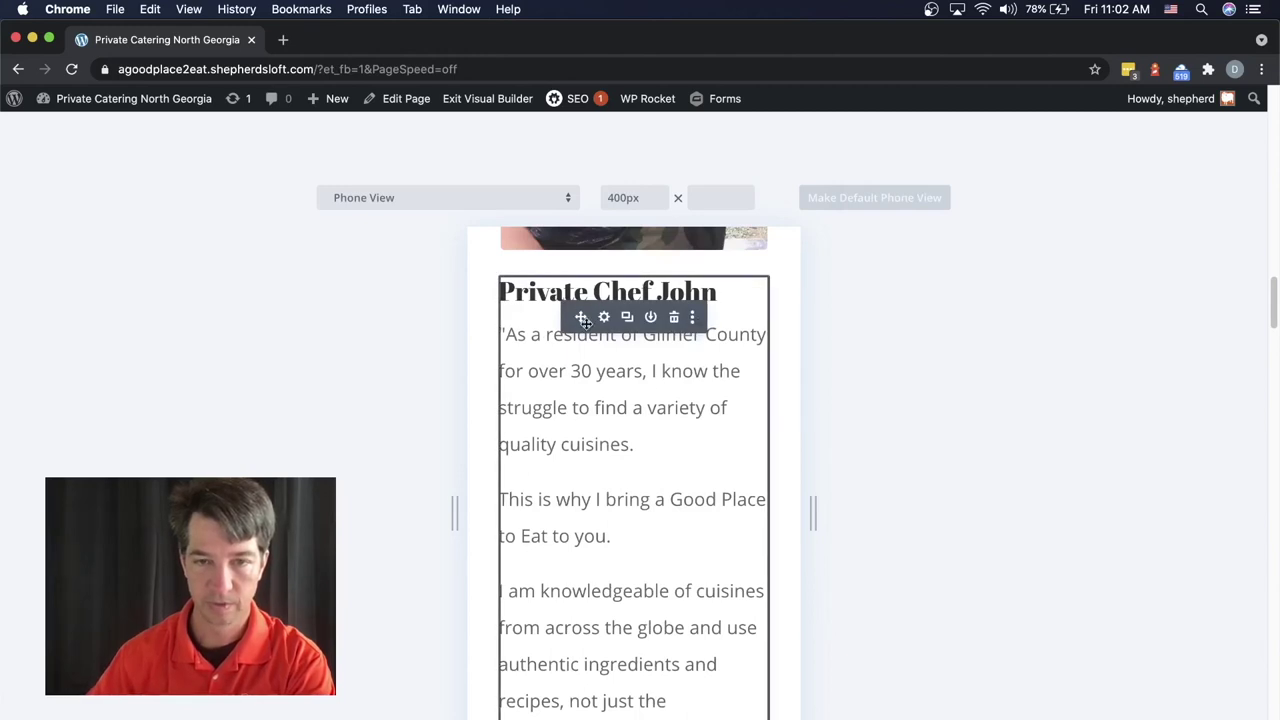
pyautogui.click(603, 318)
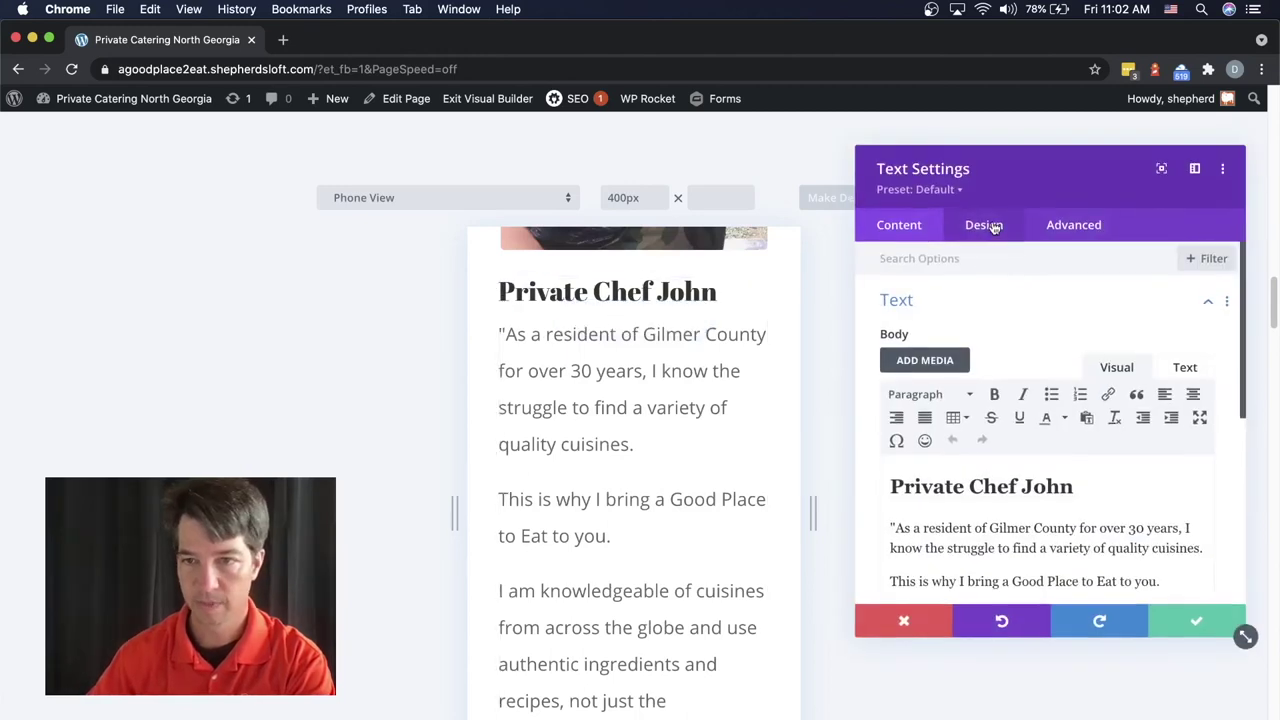
pyautogui.click(984, 224)
pyautogui.click(900, 310)
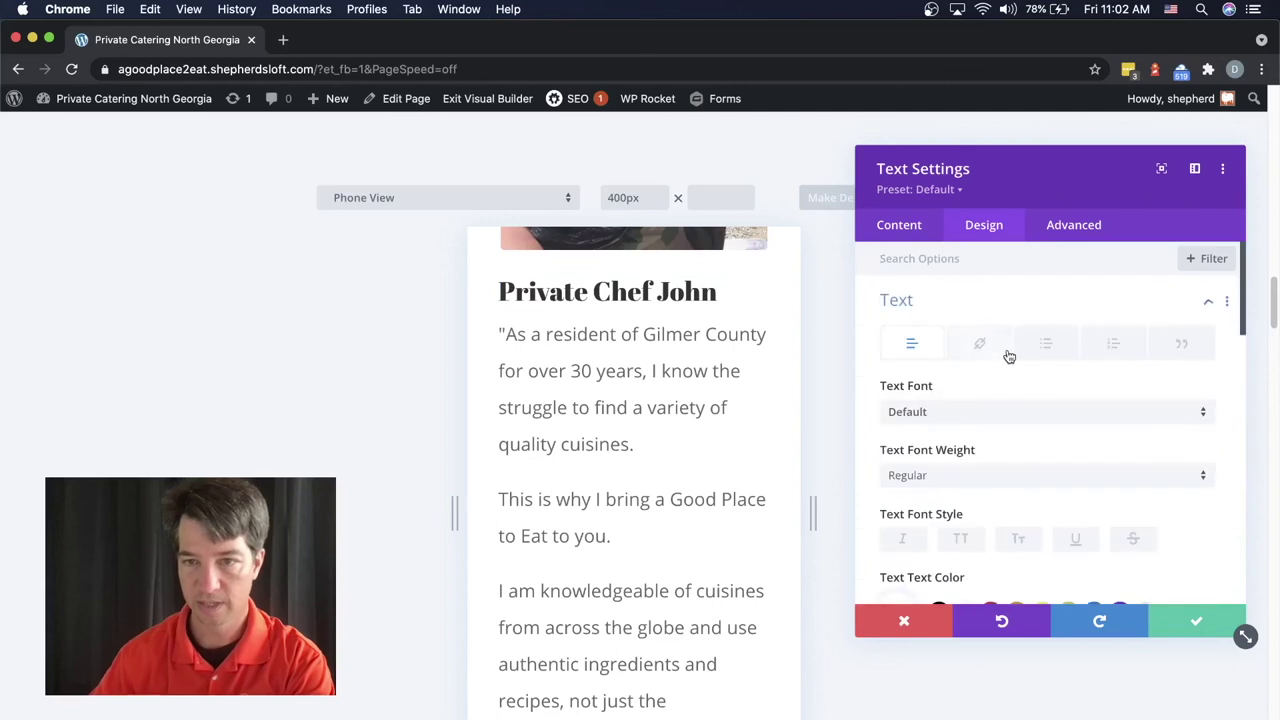
pyautogui.scroll(-1, 1015, 390)
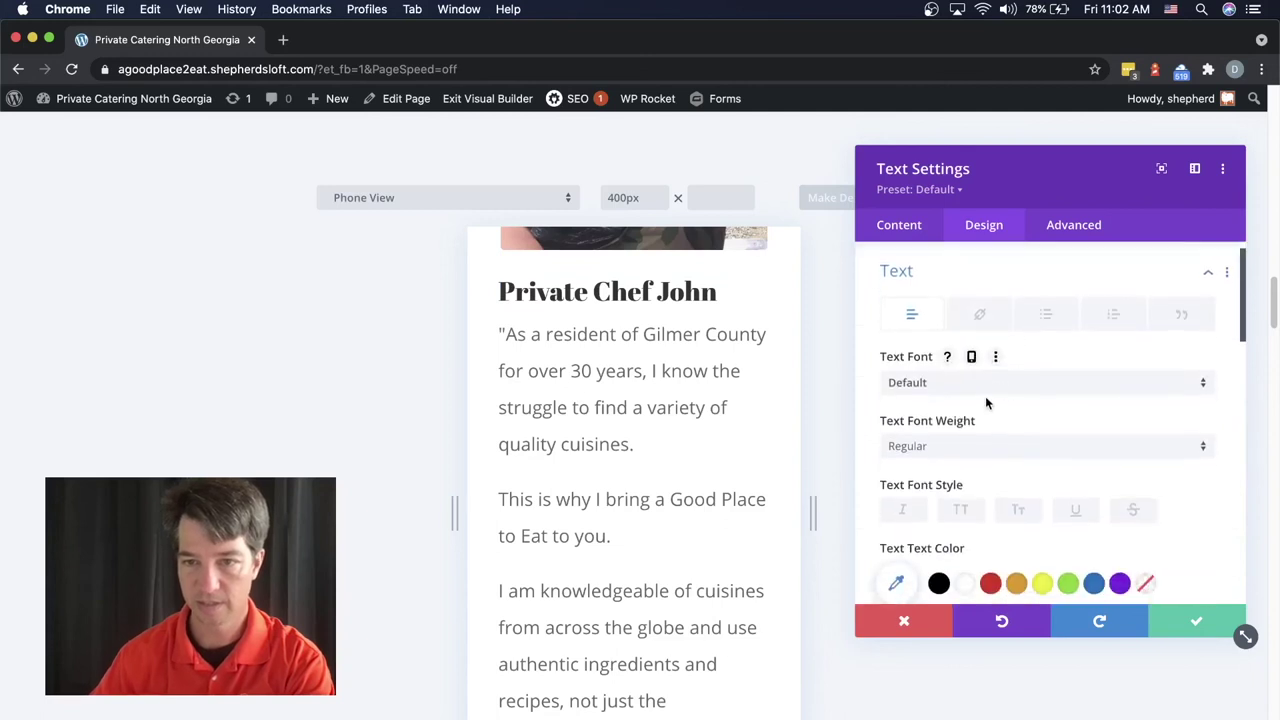
pyautogui.scroll(-2, 984, 399)
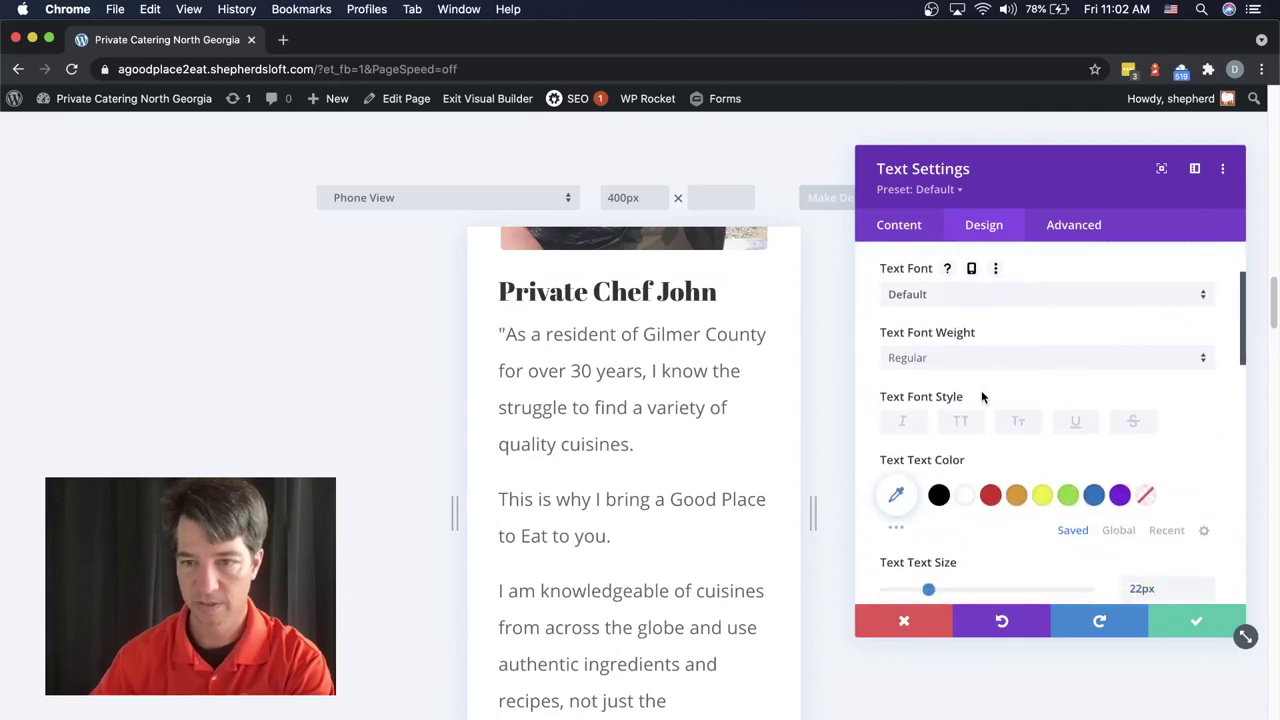
pyautogui.scroll(-1, 981, 397)
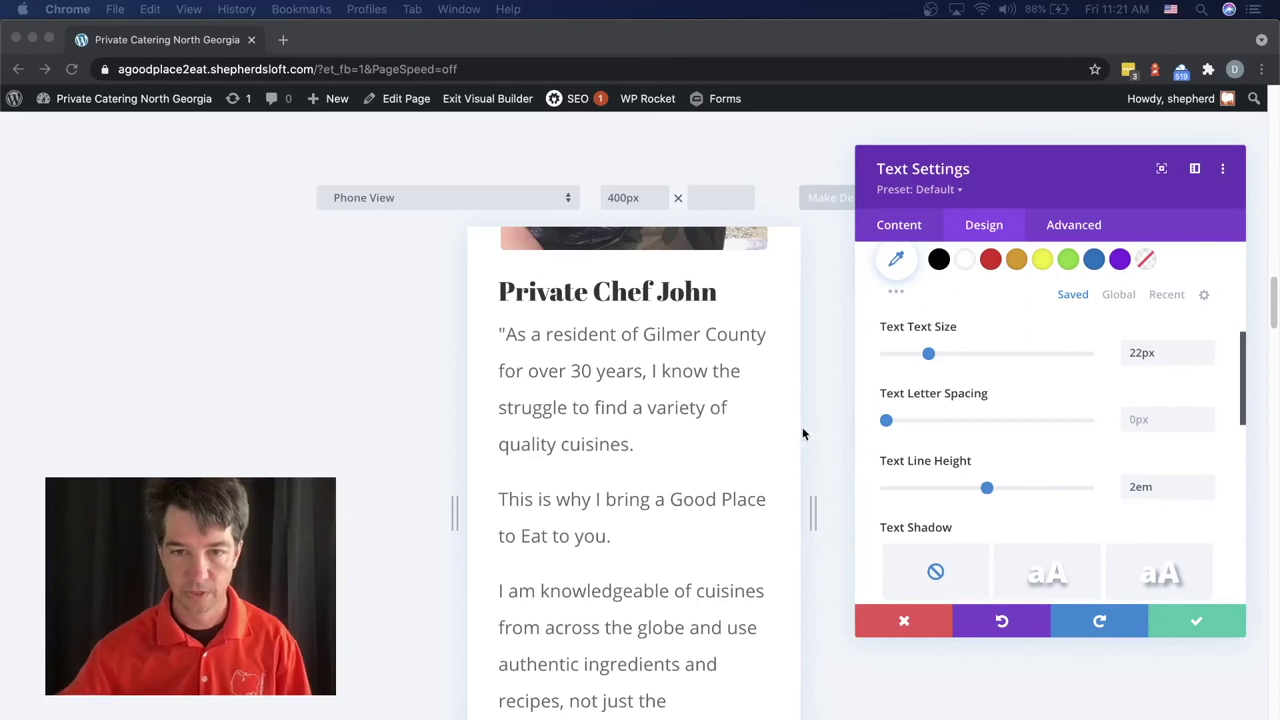
pyautogui.scroll(-5, 679, 537)
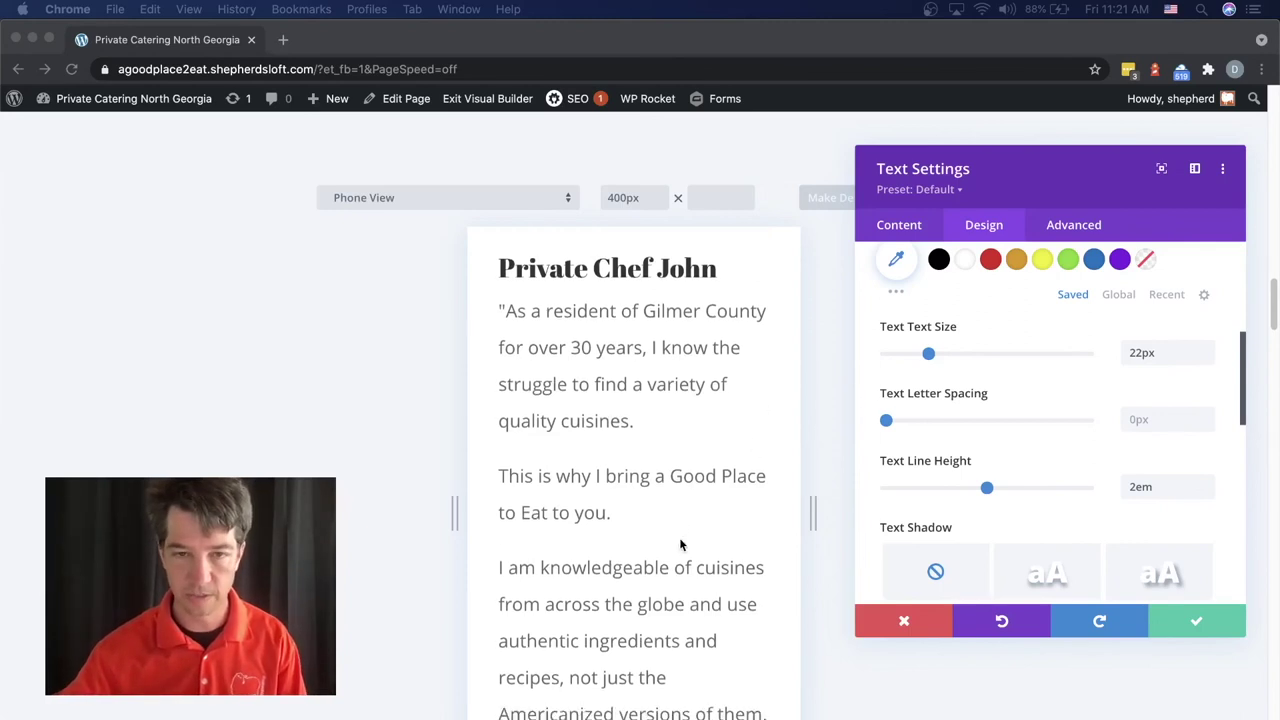
pyautogui.scroll(-1, 680, 543)
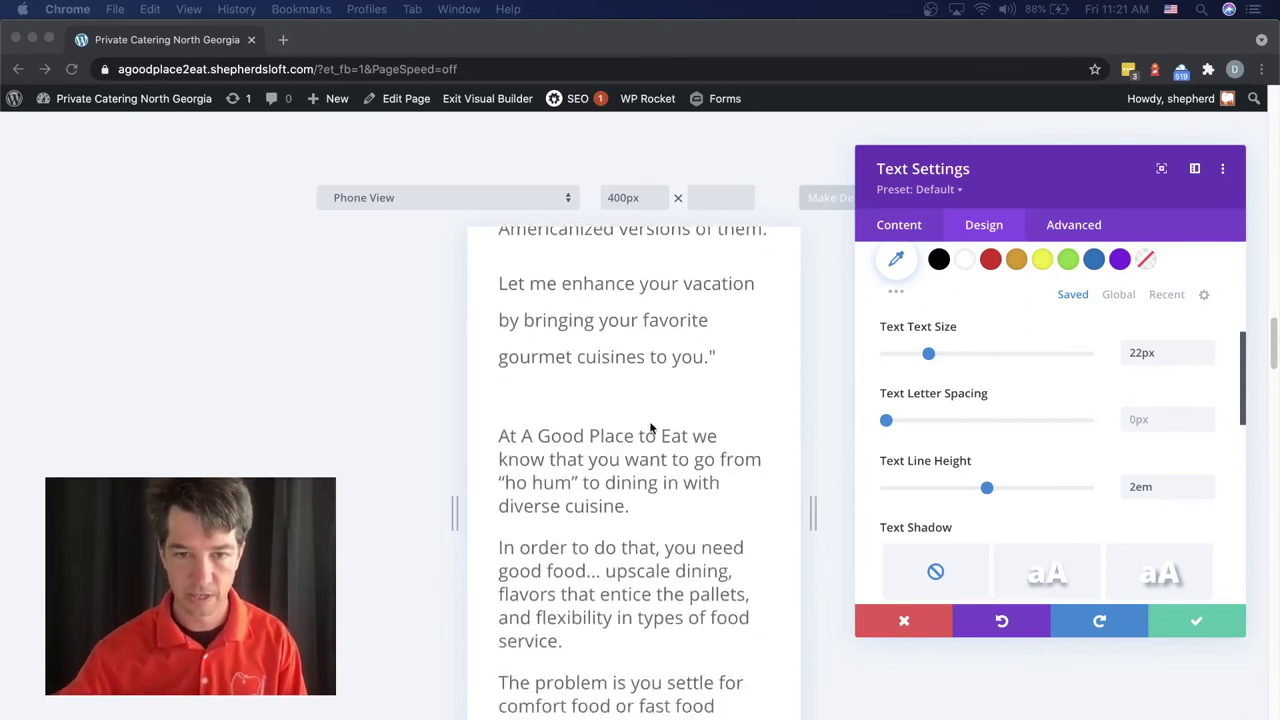
pyautogui.scroll(5, 1080, 494)
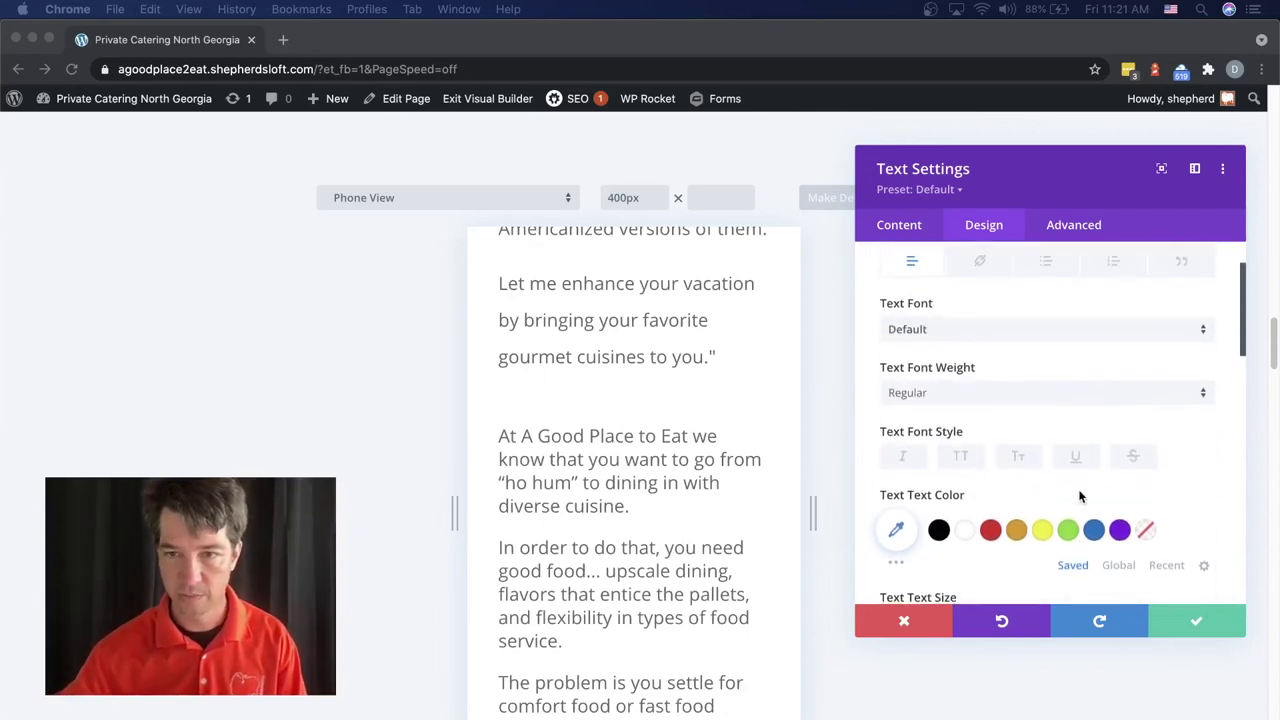
pyautogui.scroll(-4, 1080, 494)
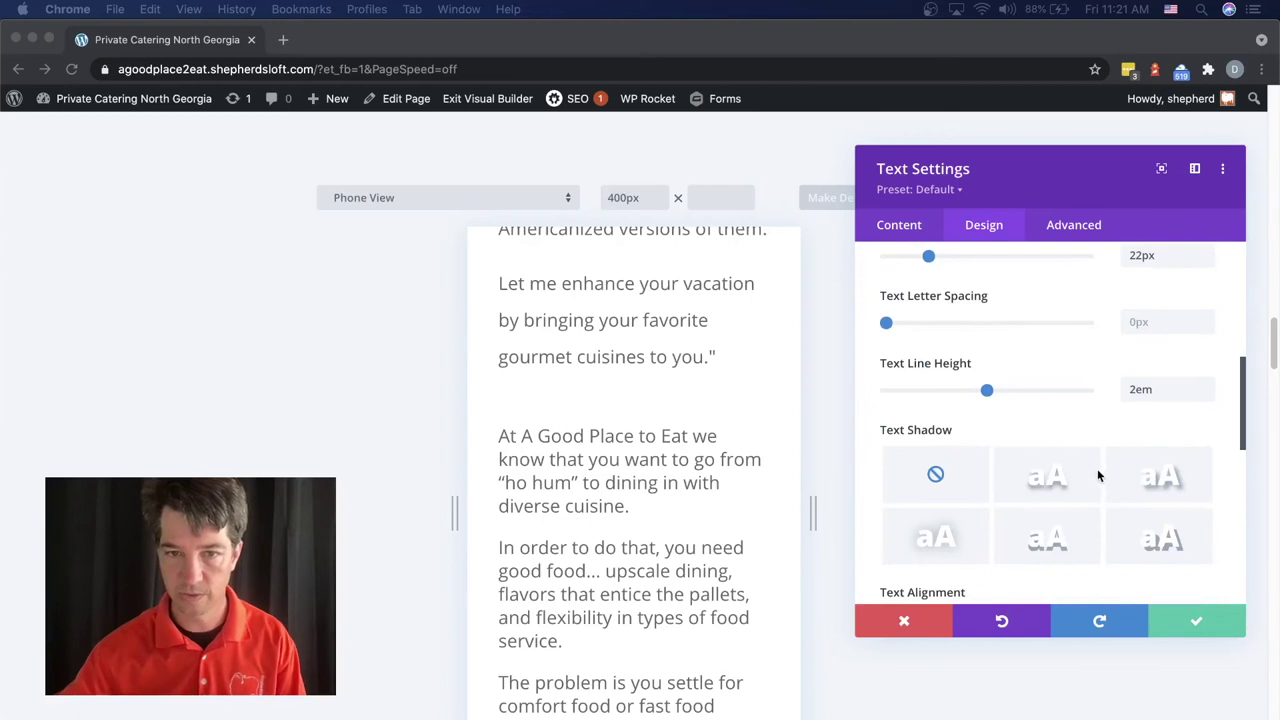
pyautogui.click(986, 391)
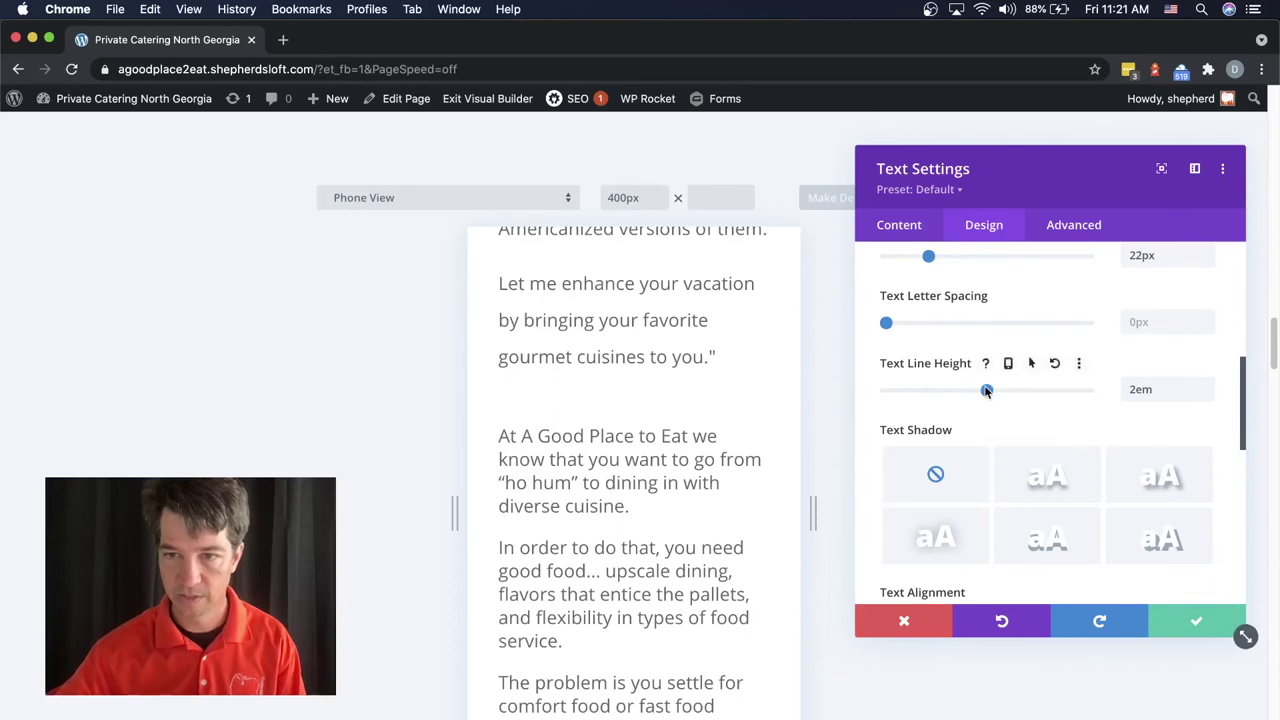
pyautogui.moveTo(986, 391); pyautogui.dragTo(967, 392)
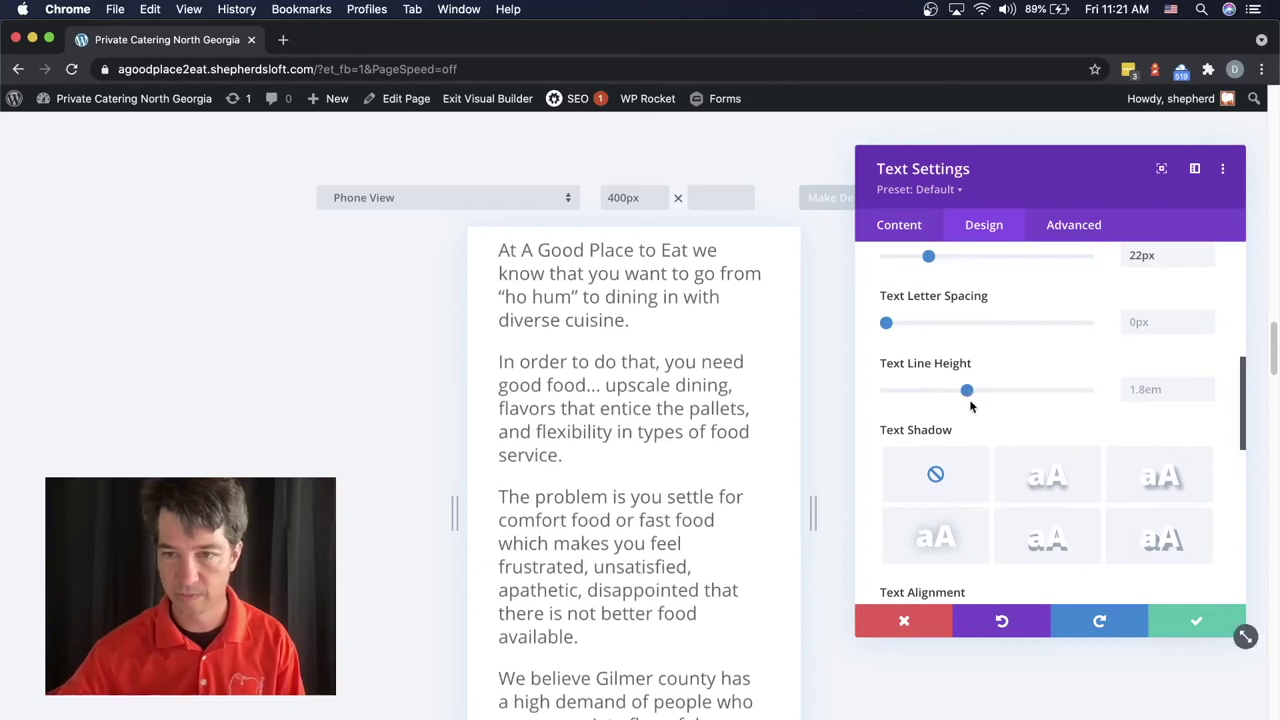
pyautogui.moveTo(968, 391); pyautogui.dragTo(977, 391)
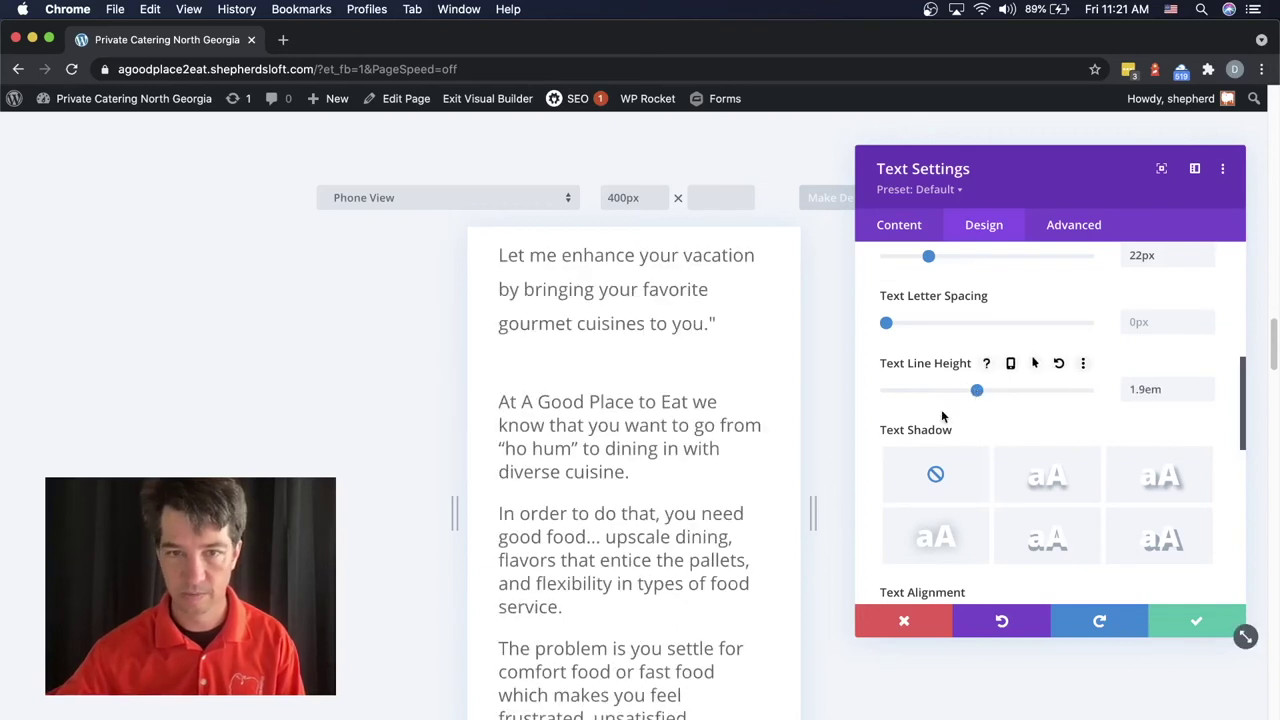
pyautogui.click(1198, 622)
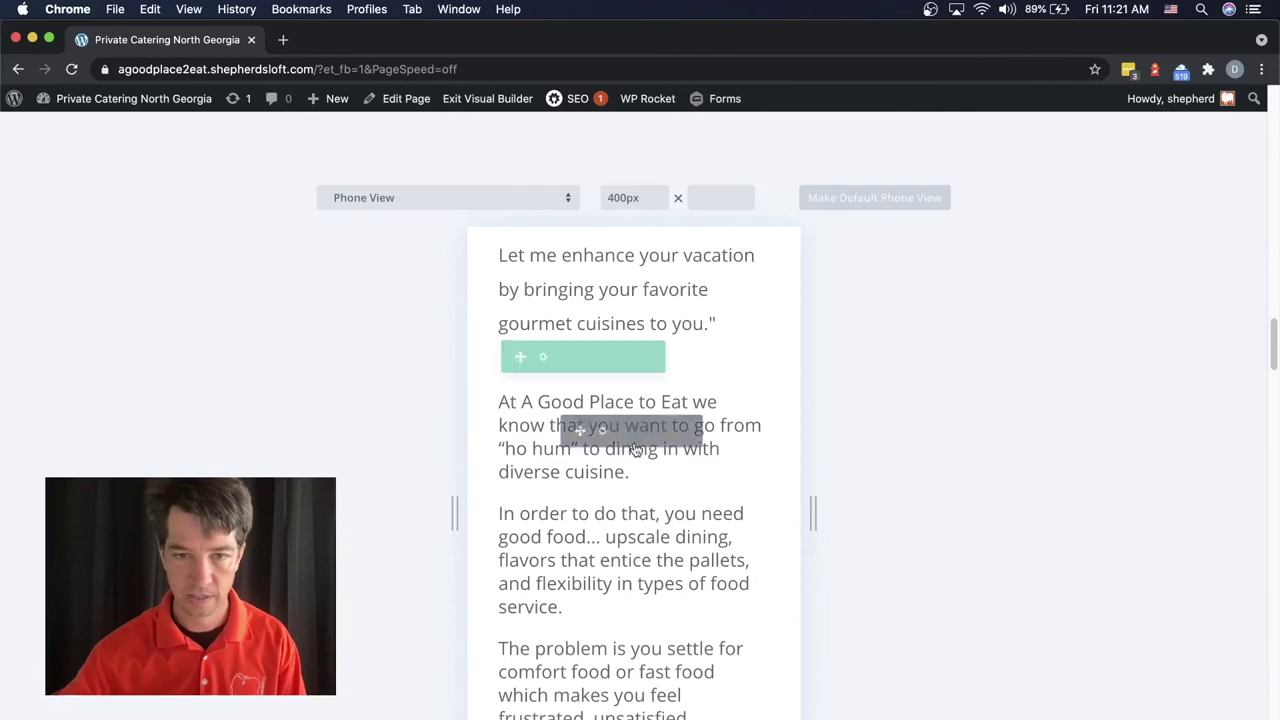
# Set the text line height of the "At A Good Place to Eat" text module to 1.9em and save its settings.
pyautogui.click(601, 432)
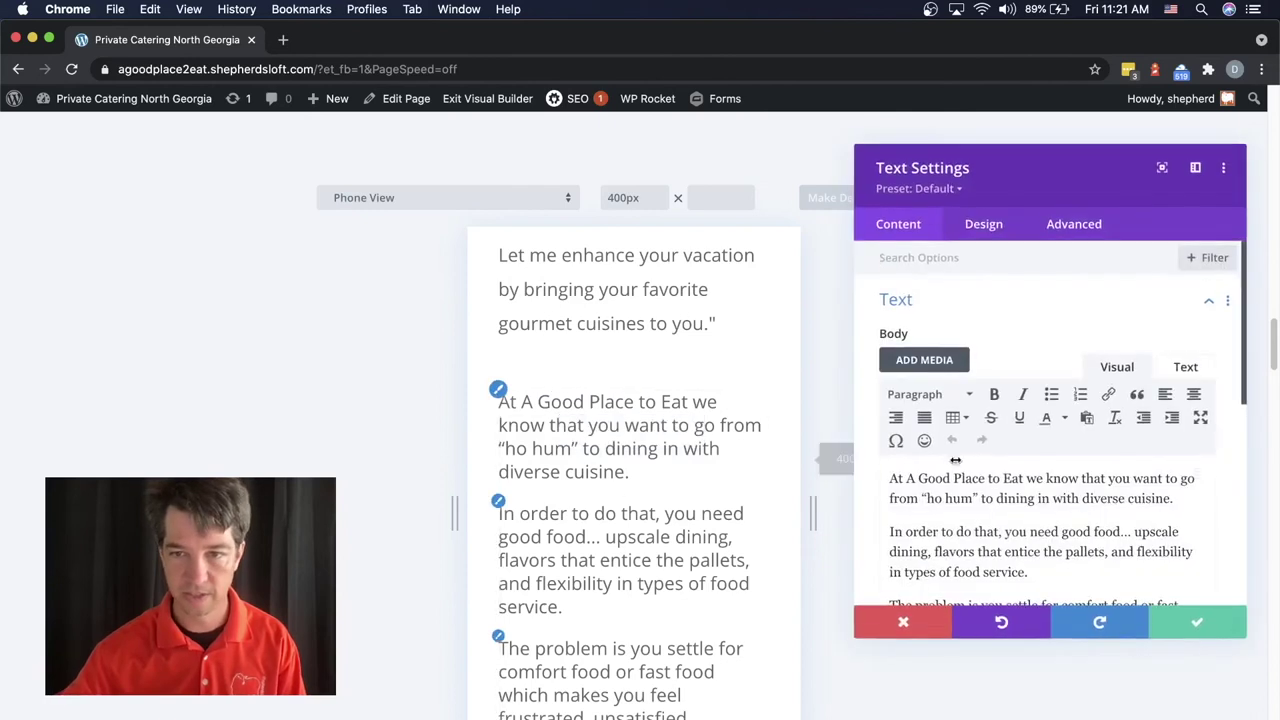
pyautogui.click(985, 226)
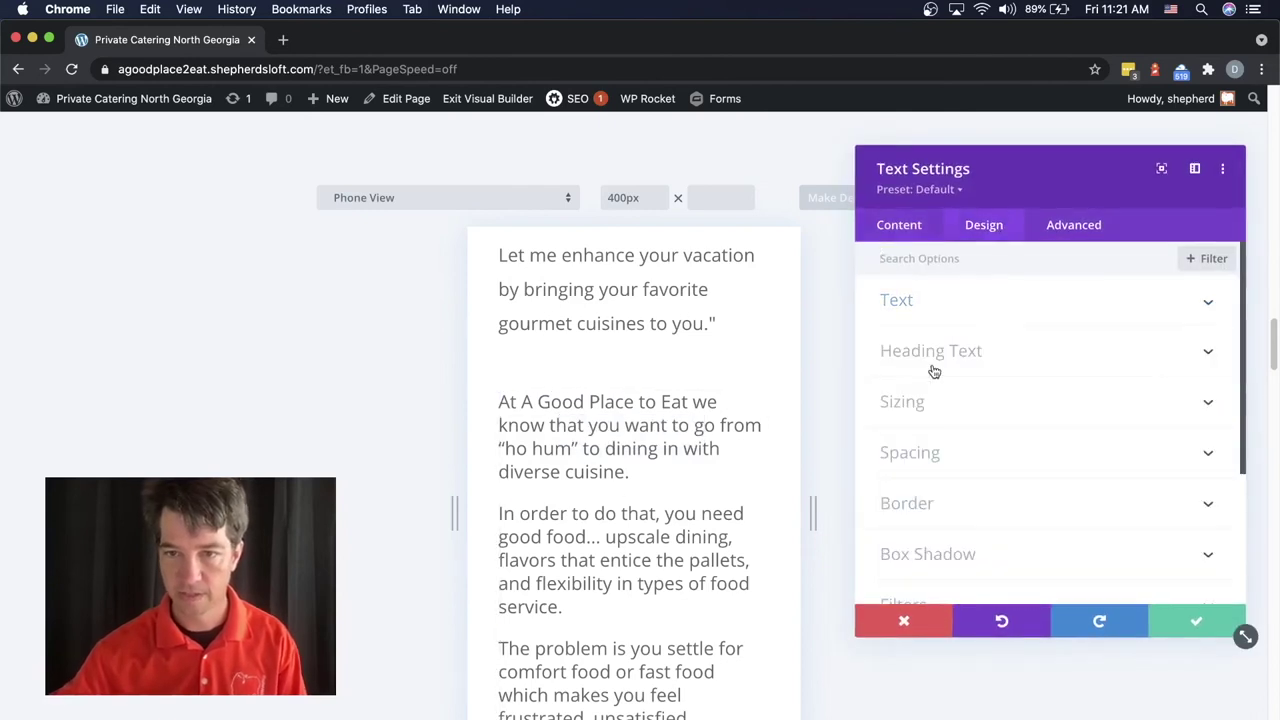
pyautogui.click(899, 305)
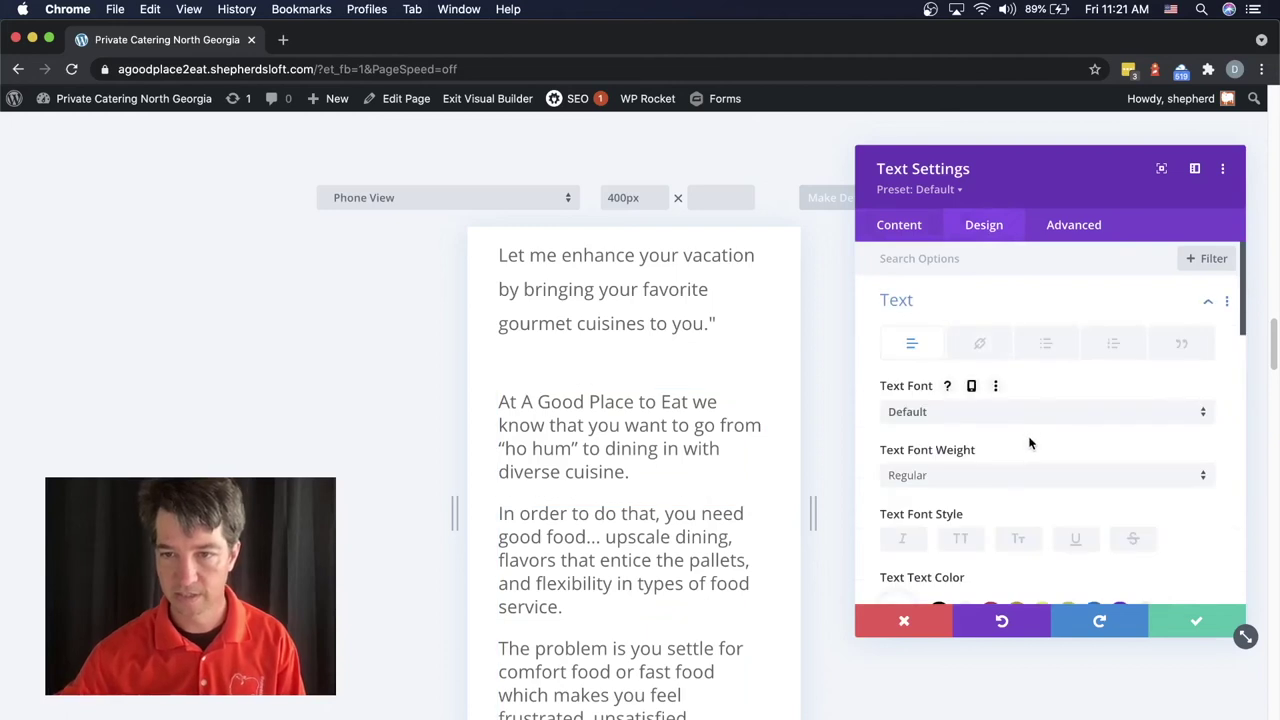
pyautogui.scroll(-3, 1031, 435)
pyautogui.scroll(-4, 1031, 443)
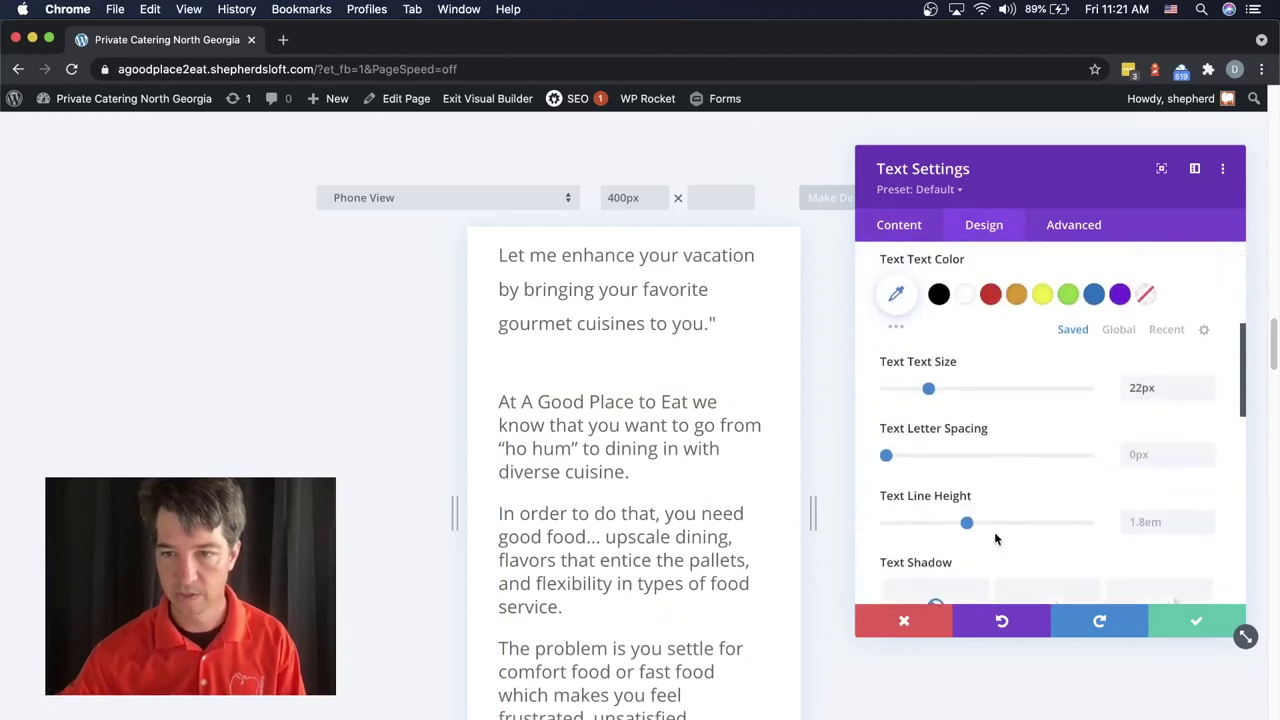
pyautogui.moveTo(972, 522); pyautogui.dragTo(978, 522)
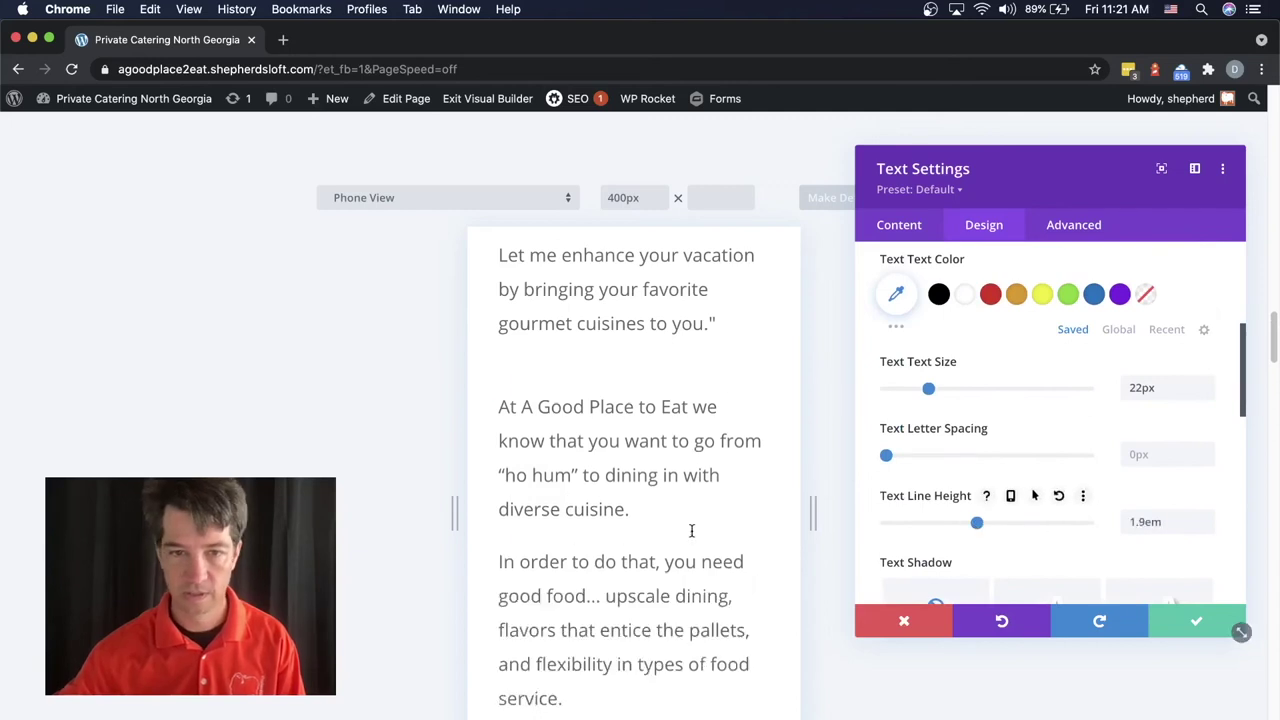
pyautogui.scroll(-5, 694, 537)
pyautogui.scroll(-3, 694, 537)
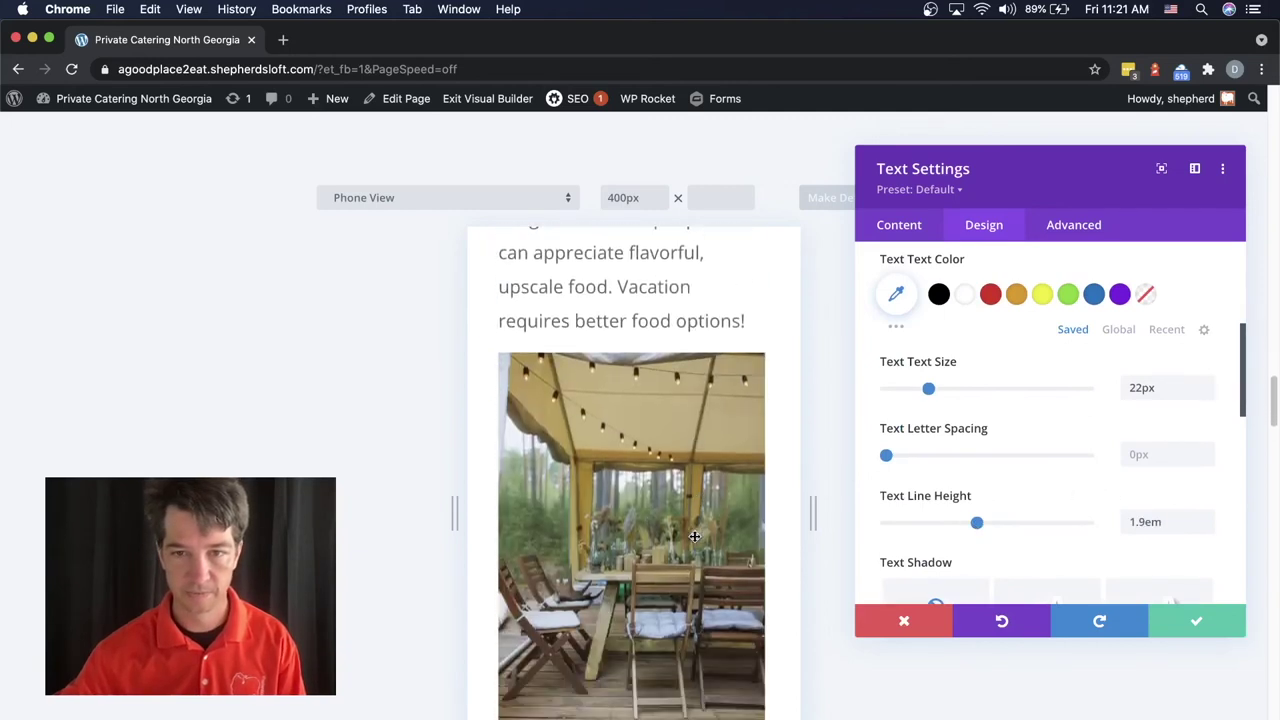
pyautogui.click(1199, 625)
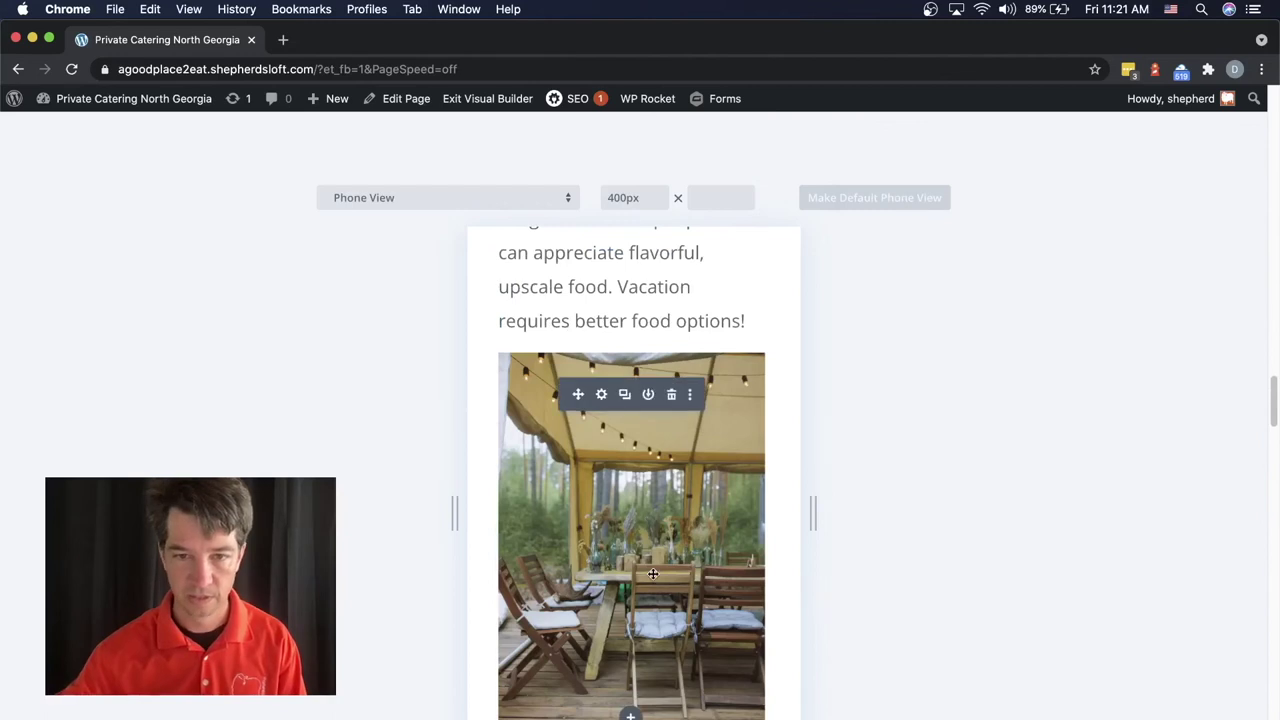
# Review the remaining phone view sections from the tent image through the FAQs and testimonials to the closing call to action.
pyautogui.scroll(-5, 651, 571)
pyautogui.scroll(-10, 652, 572)
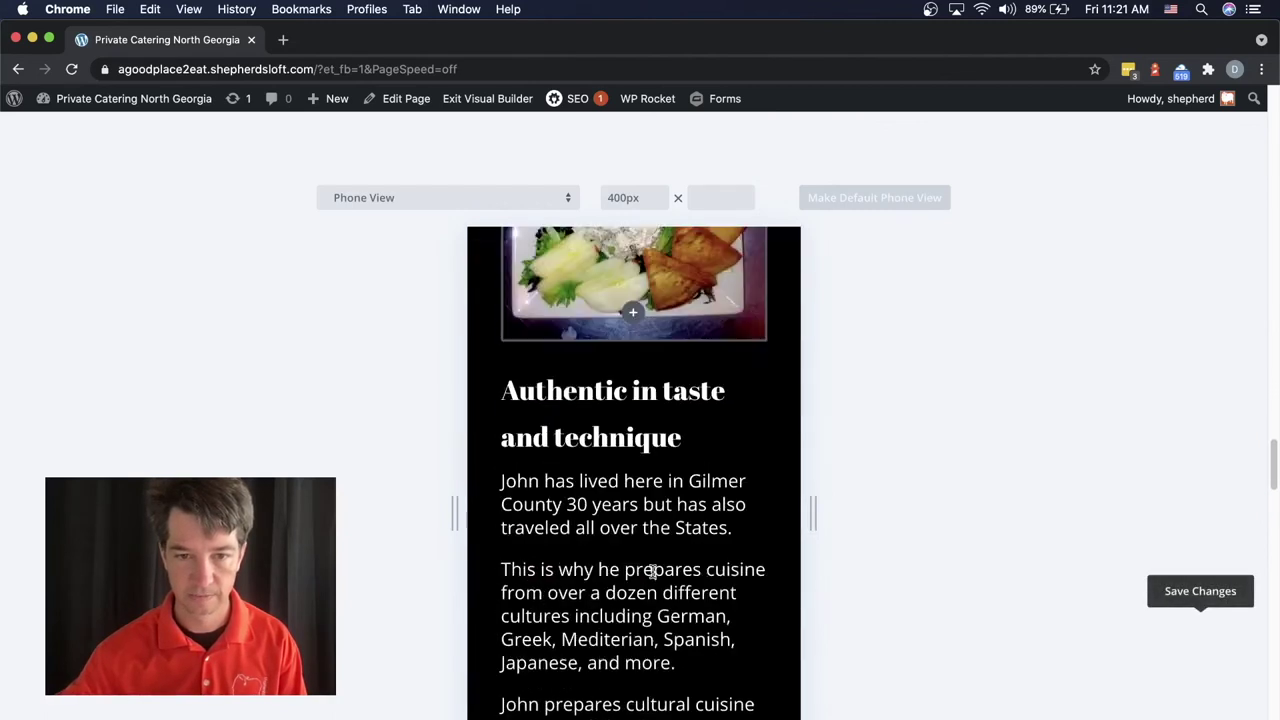
pyautogui.scroll(4, 700, 580)
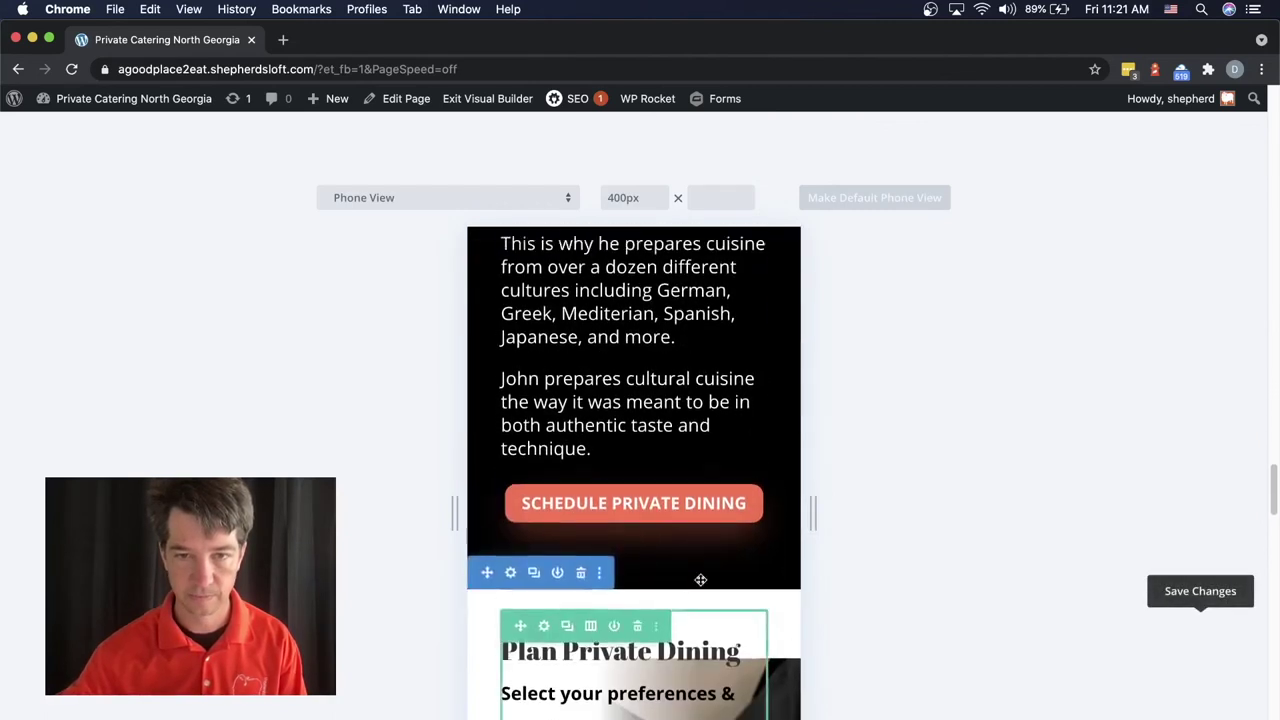
pyautogui.scroll(-9, 700, 580)
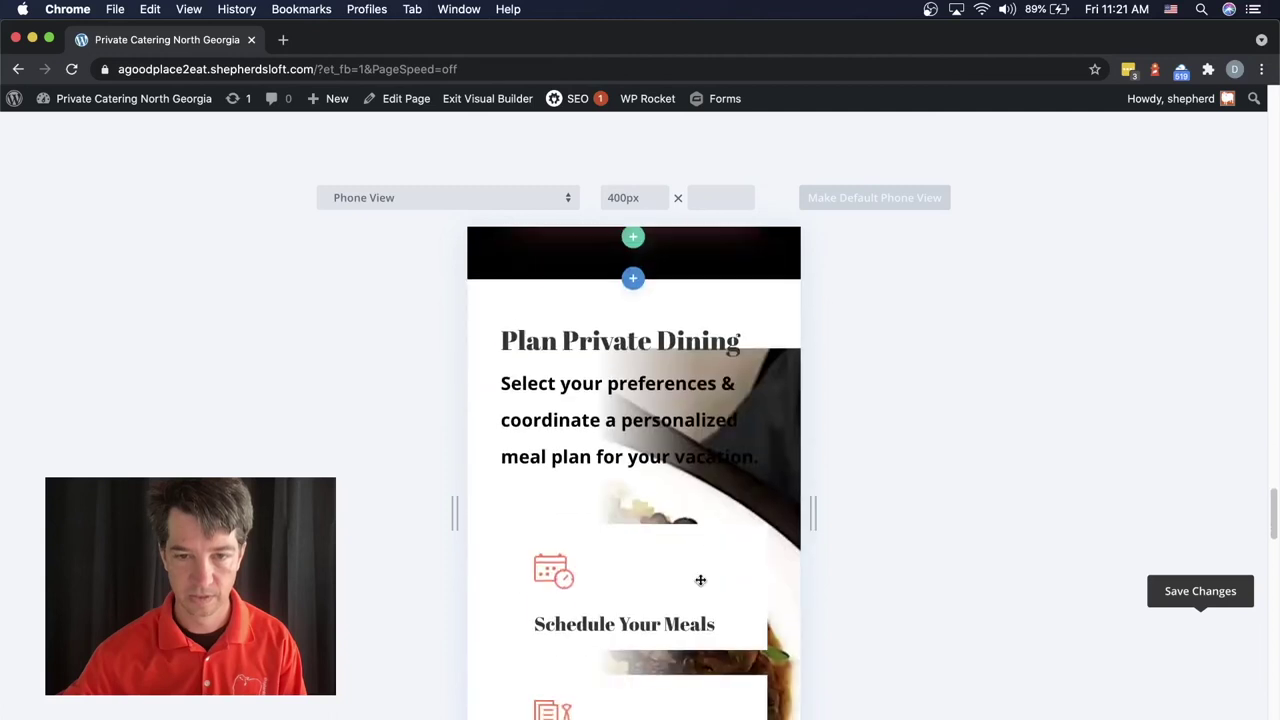
pyautogui.scroll(-1, 700, 580)
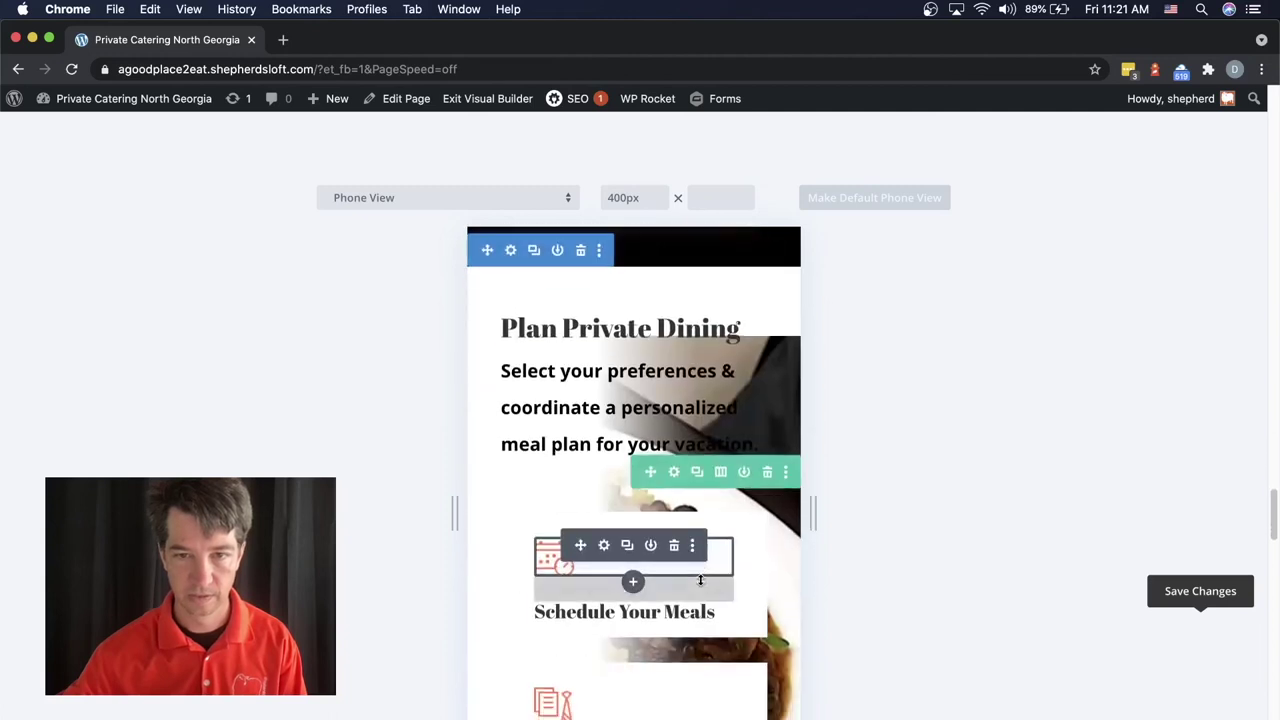
pyautogui.scroll(-8, 700, 580)
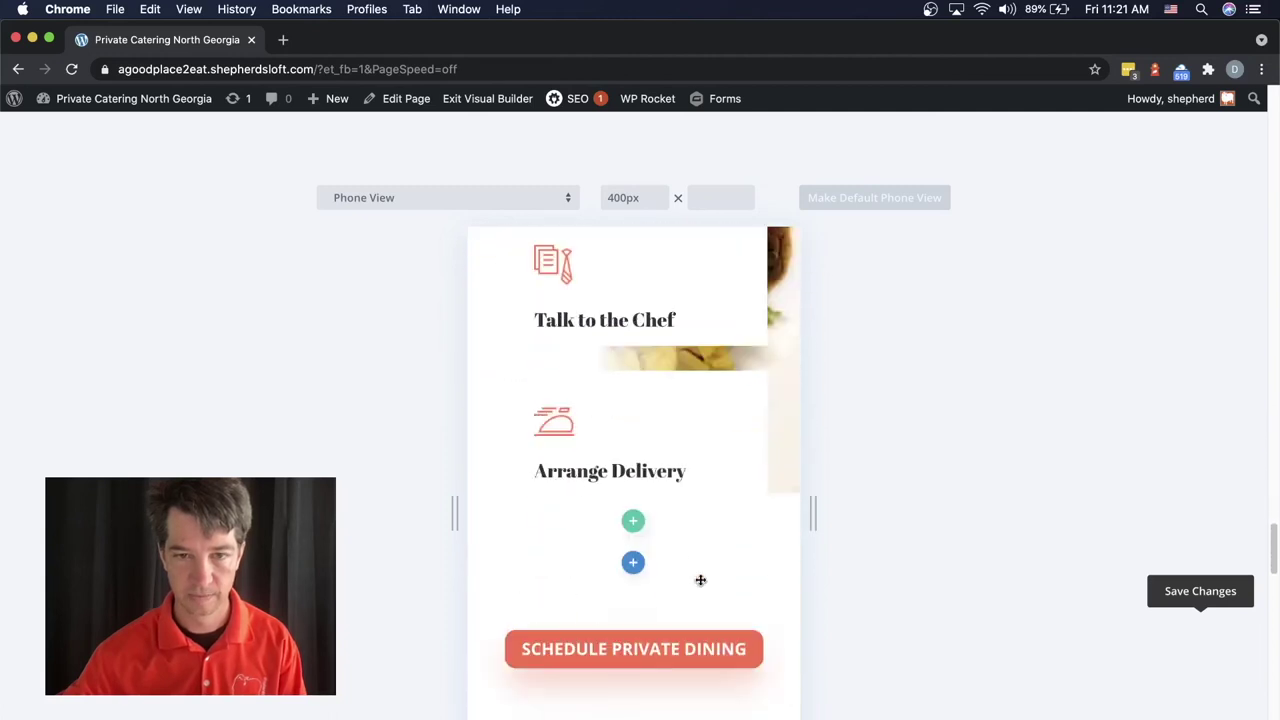
pyautogui.scroll(-11, 700, 580)
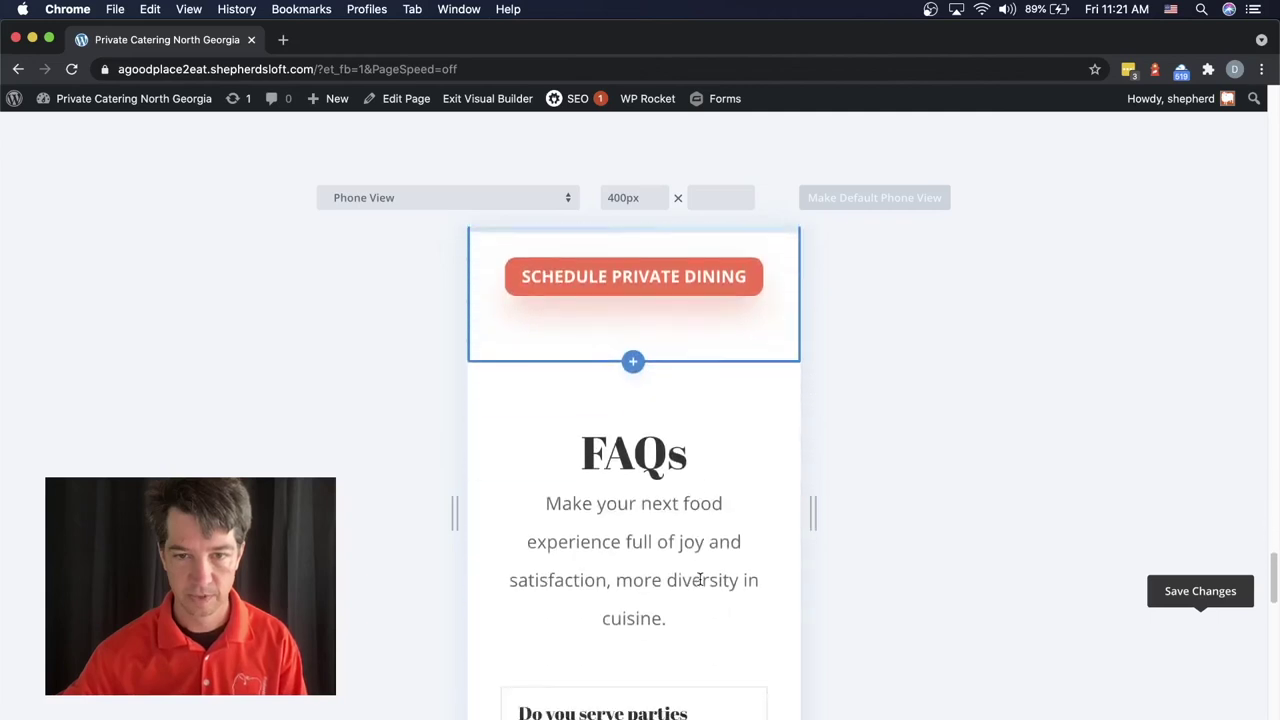
pyautogui.scroll(-9, 700, 580)
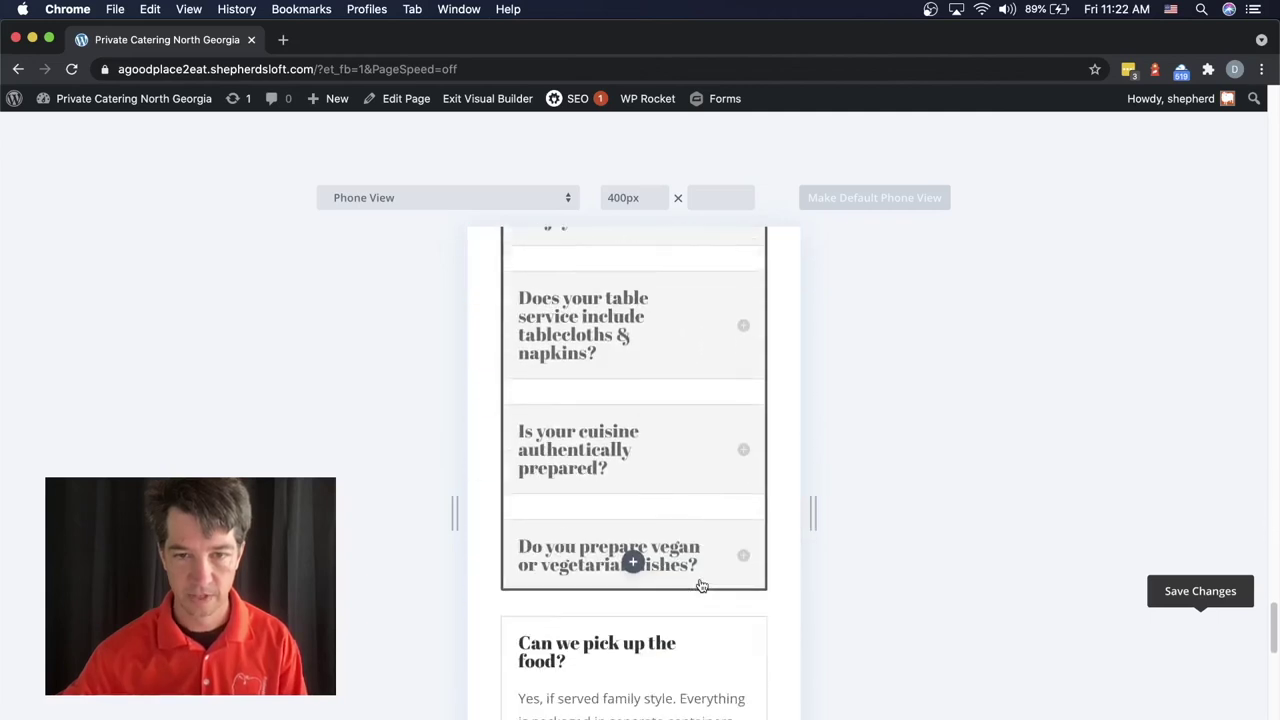
pyautogui.scroll(-16, 702, 586)
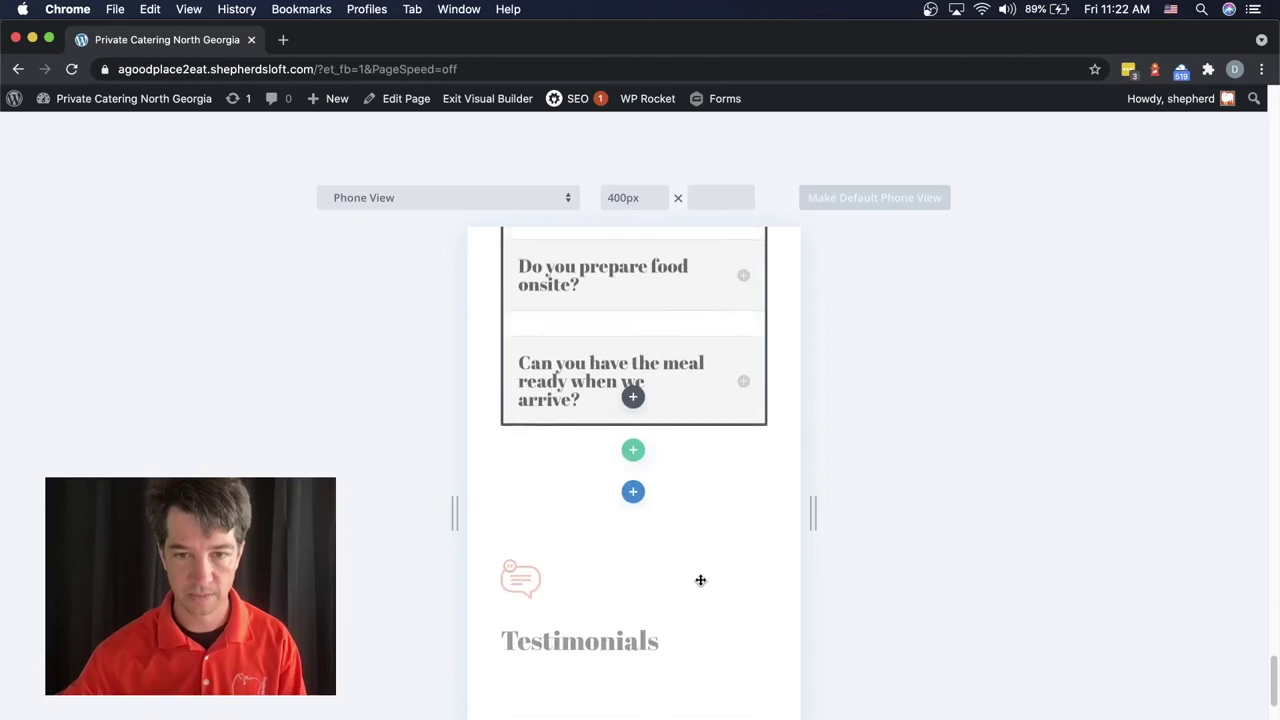
pyautogui.scroll(-14, 700, 579)
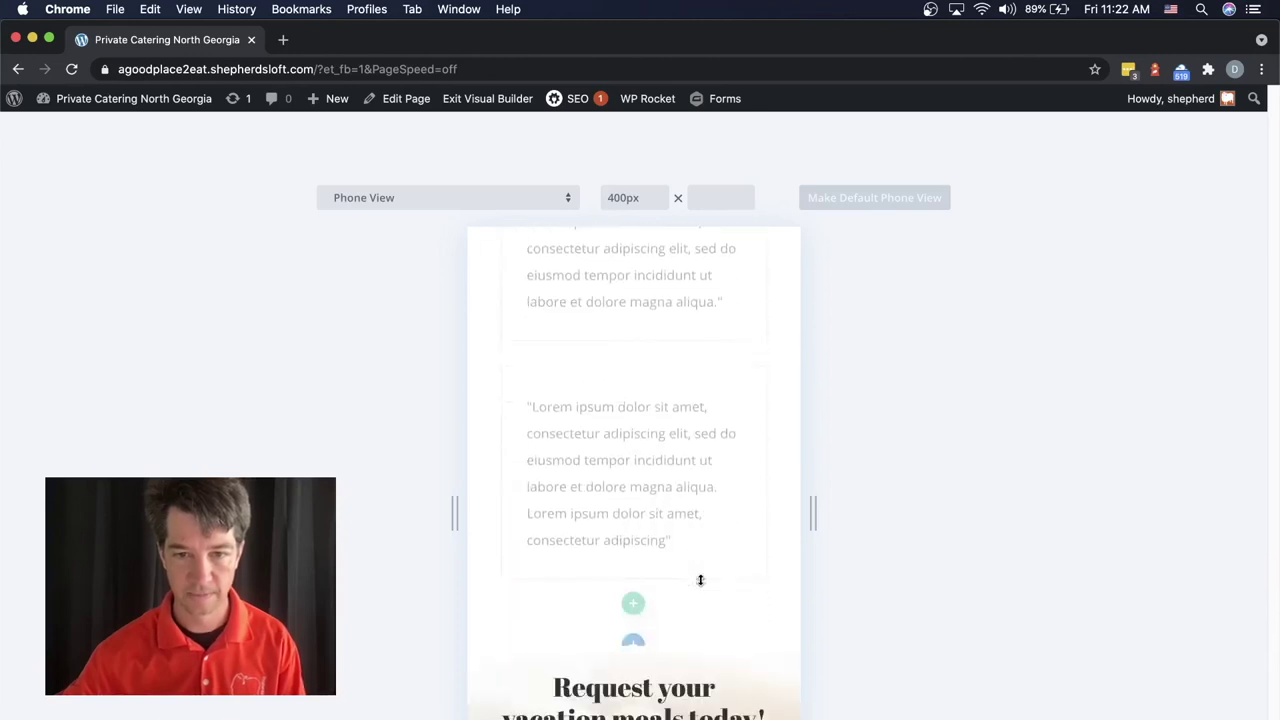
pyautogui.scroll(-4, 699, 578)
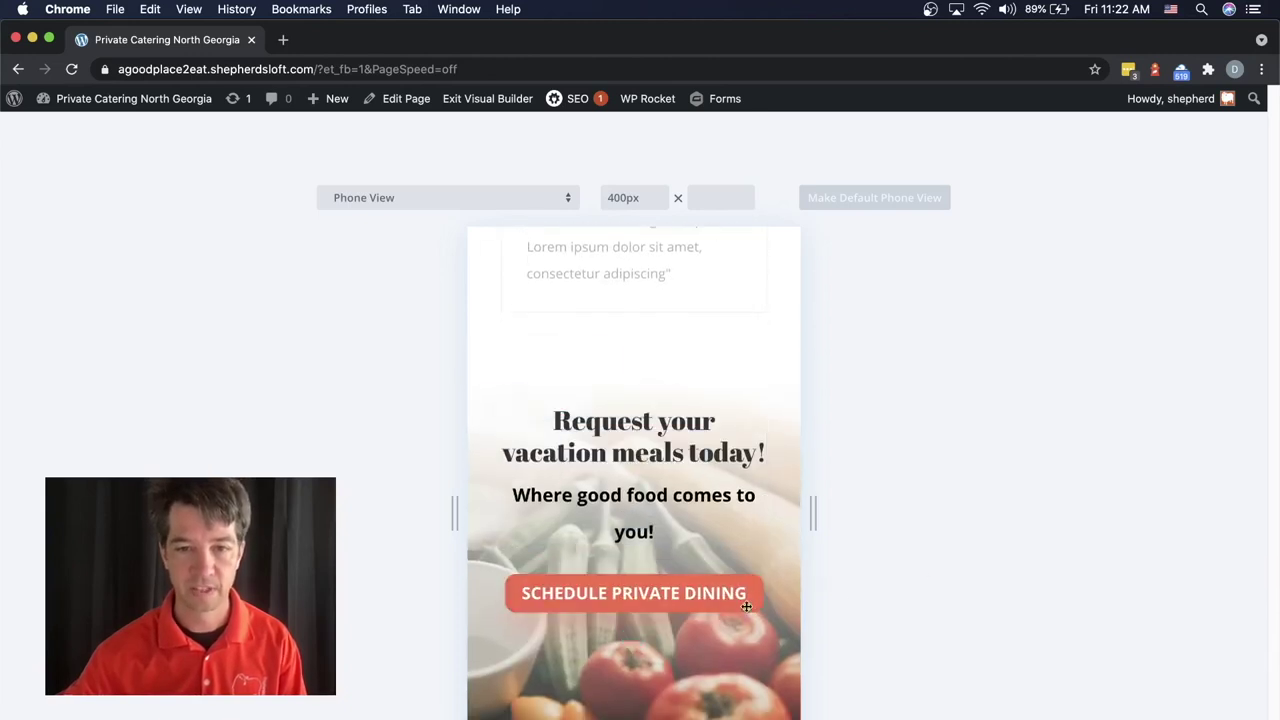
pyautogui.scroll(-2, 640, 585)
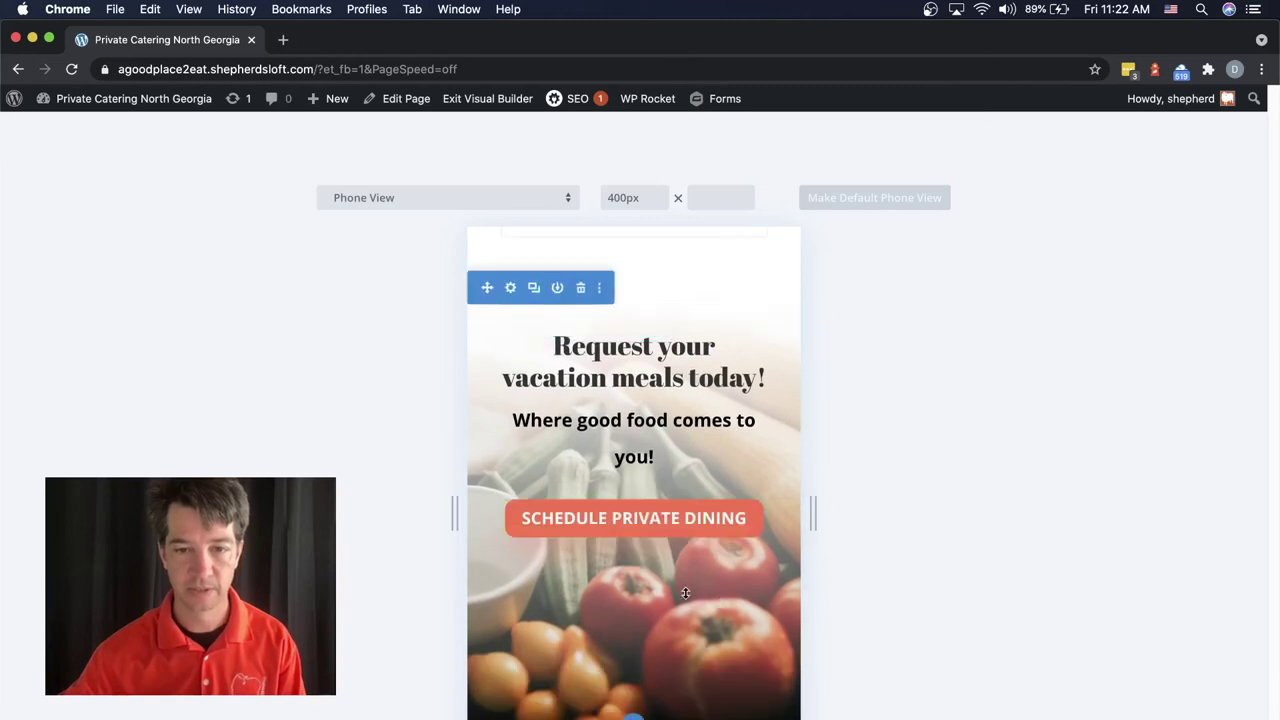
pyautogui.scroll(10, 685, 593)
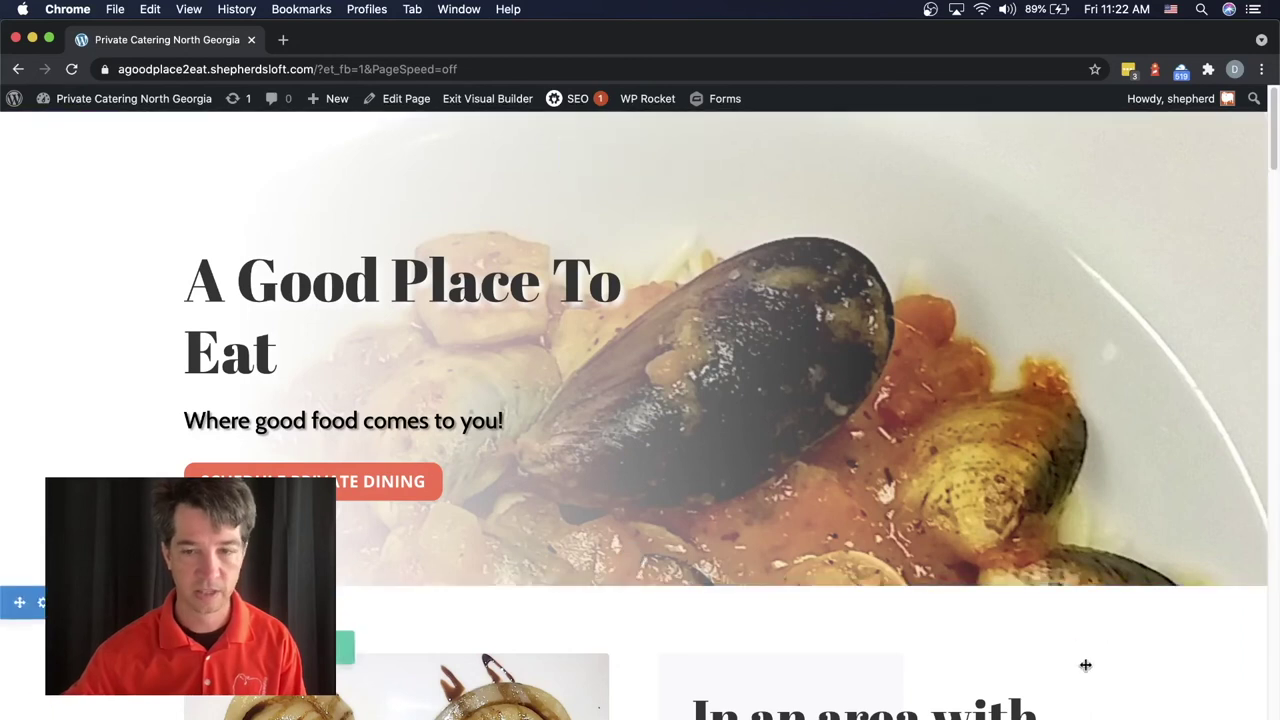
# Enable responsive margin values for the row containing the "At A Good Place to Eat" text and check its phone layout.
pyautogui.scroll(-3, 1098, 695)
pyautogui.scroll(-7, 1098, 695)
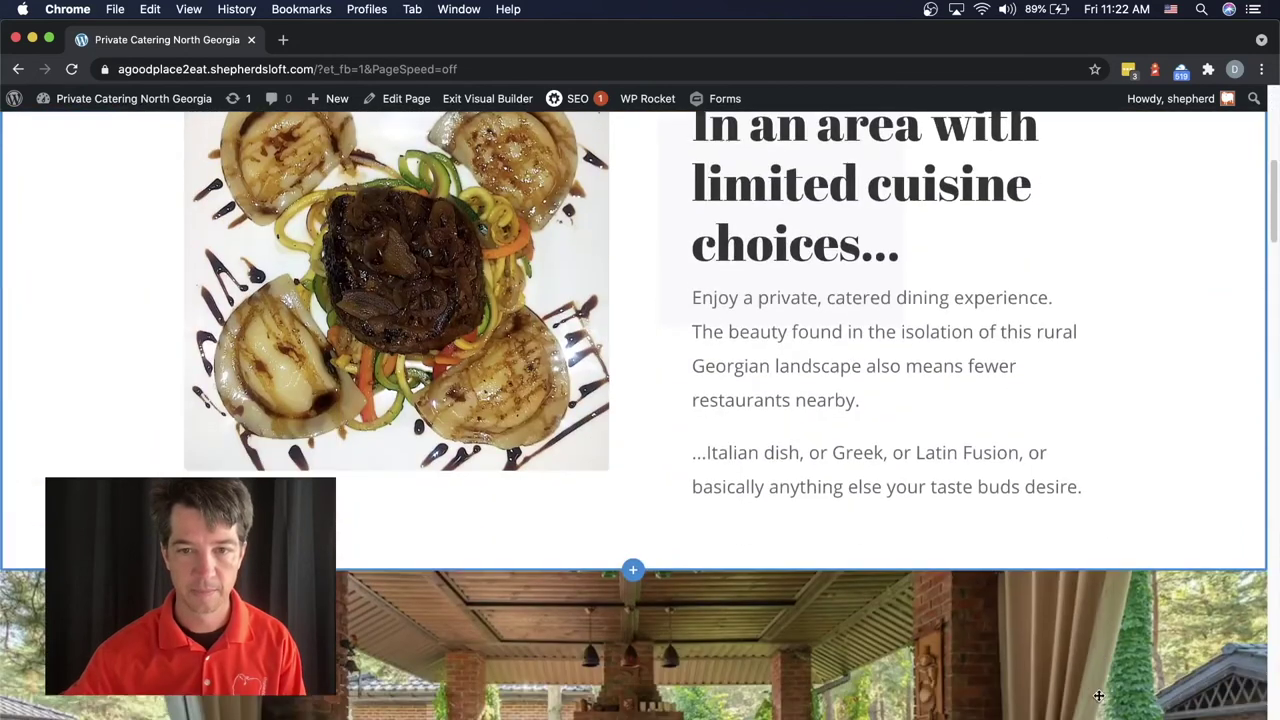
pyautogui.scroll(-9, 1098, 695)
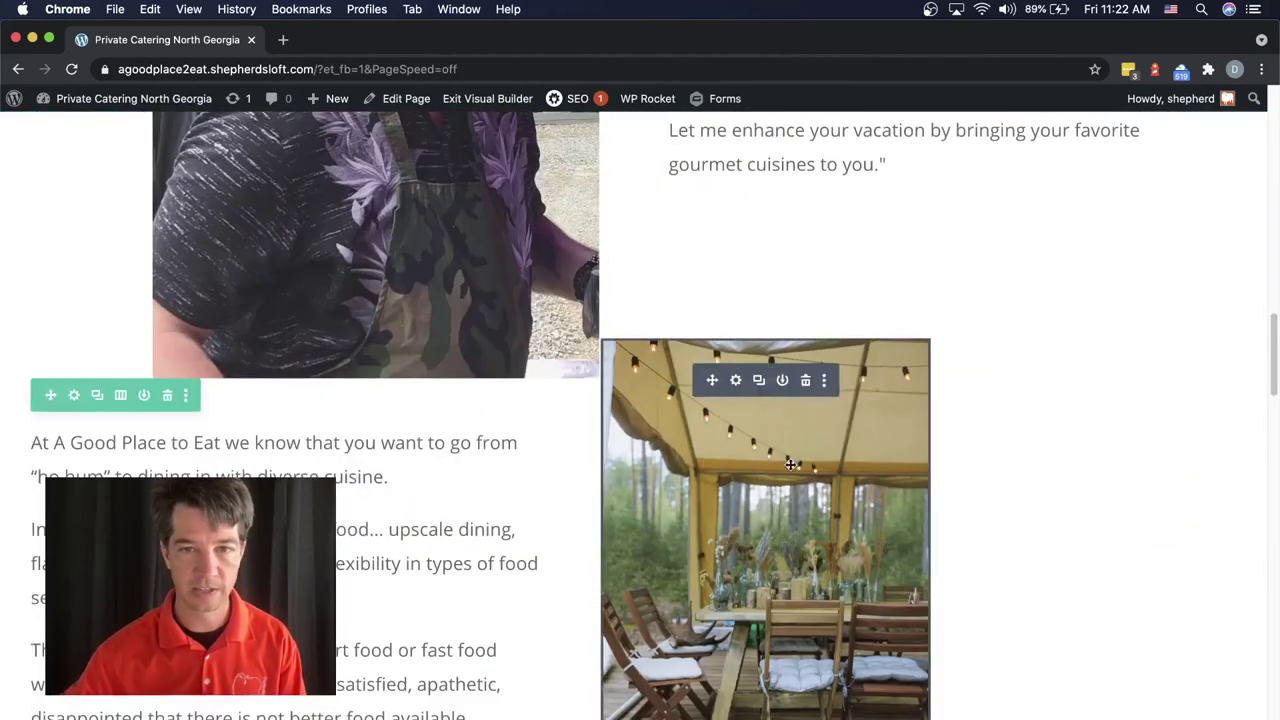
pyautogui.scroll(-2, 733, 540)
pyautogui.scroll(1, 733, 540)
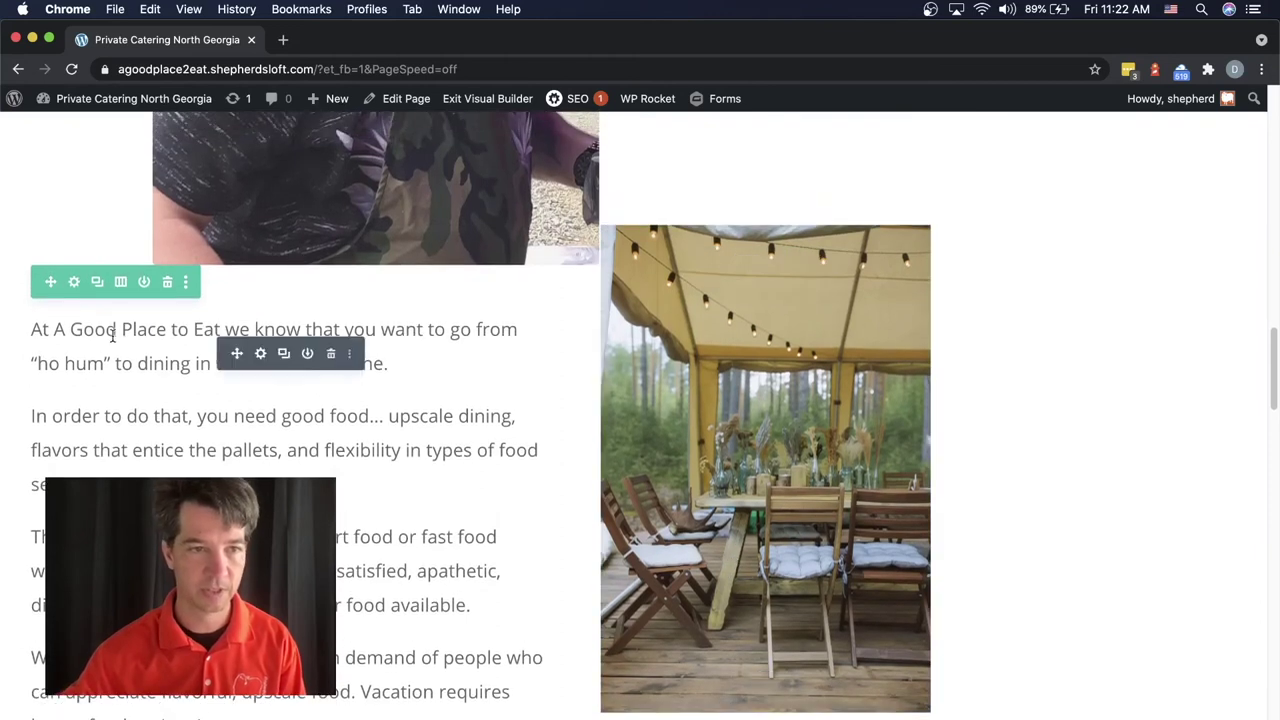
pyautogui.click(75, 284)
pyautogui.click(995, 238)
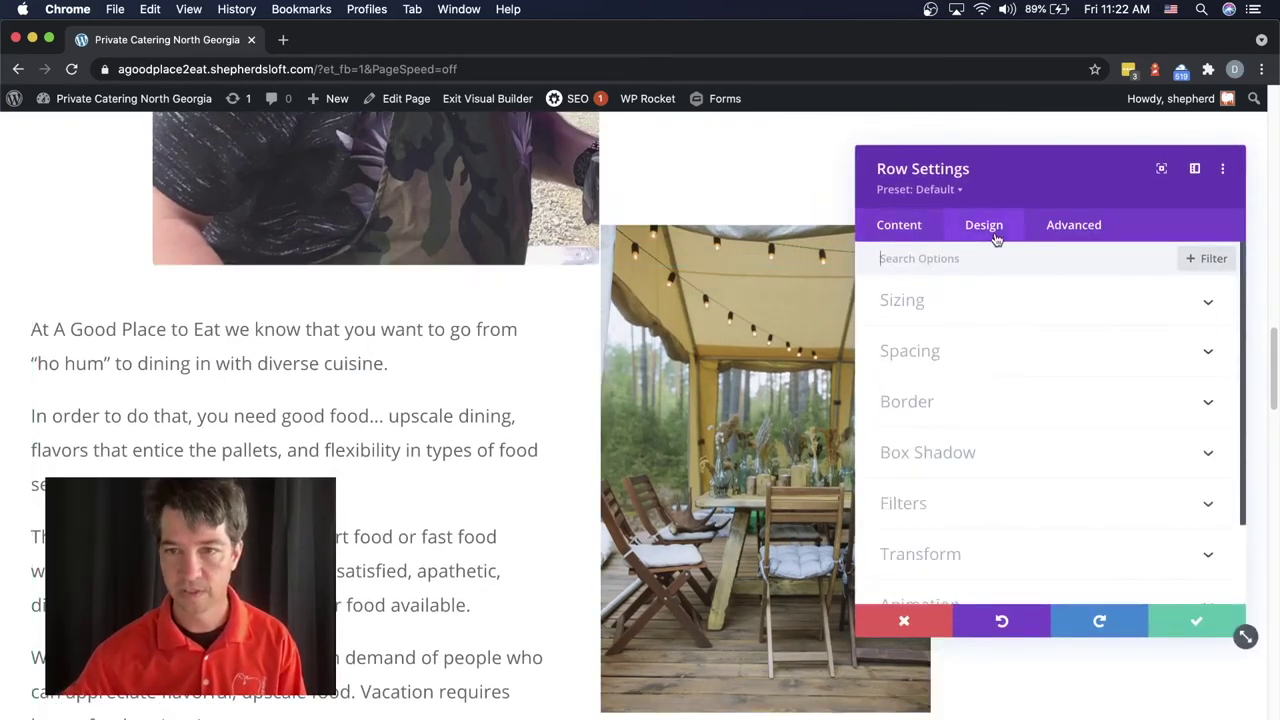
pyautogui.click(918, 360)
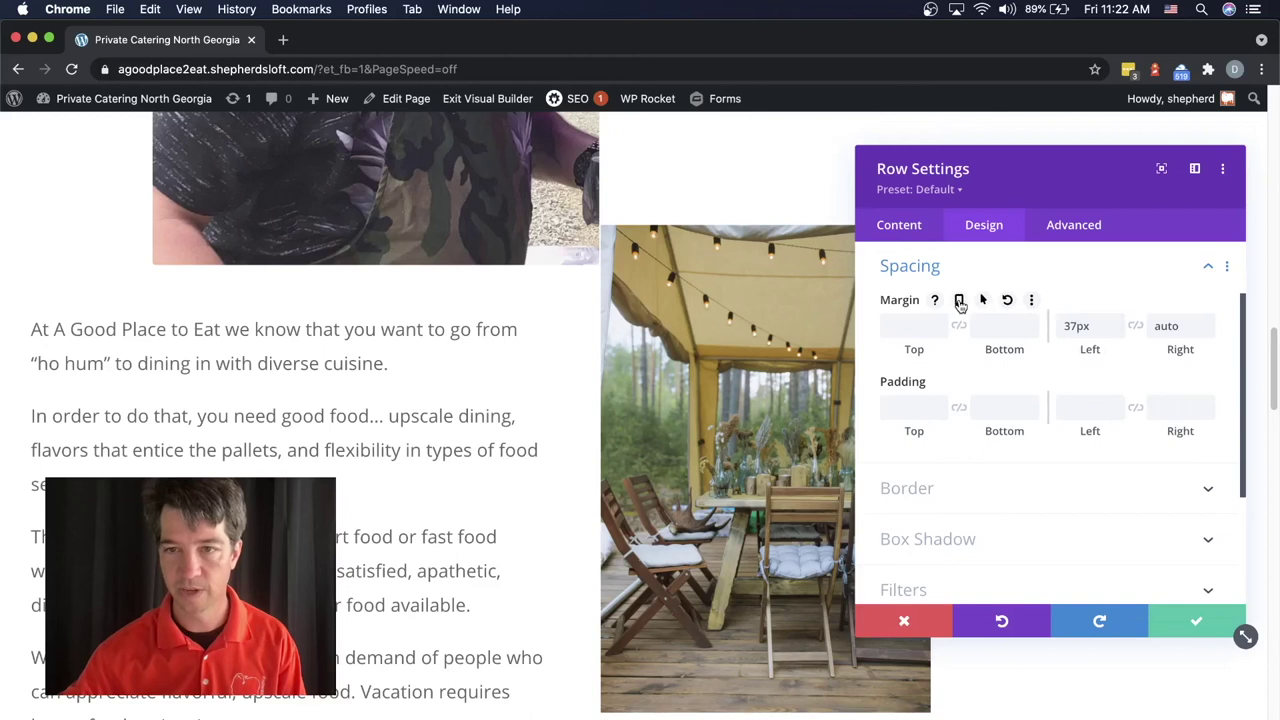
pyautogui.click(959, 301)
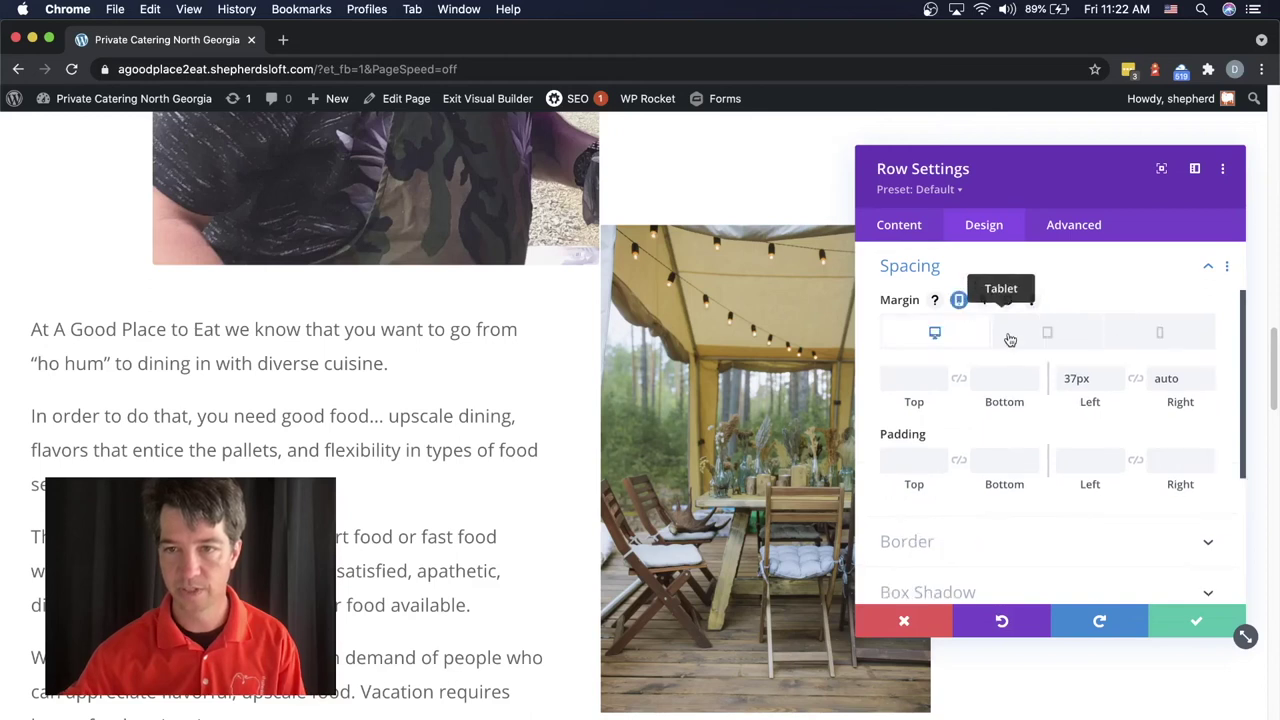
pyautogui.click(1162, 336)
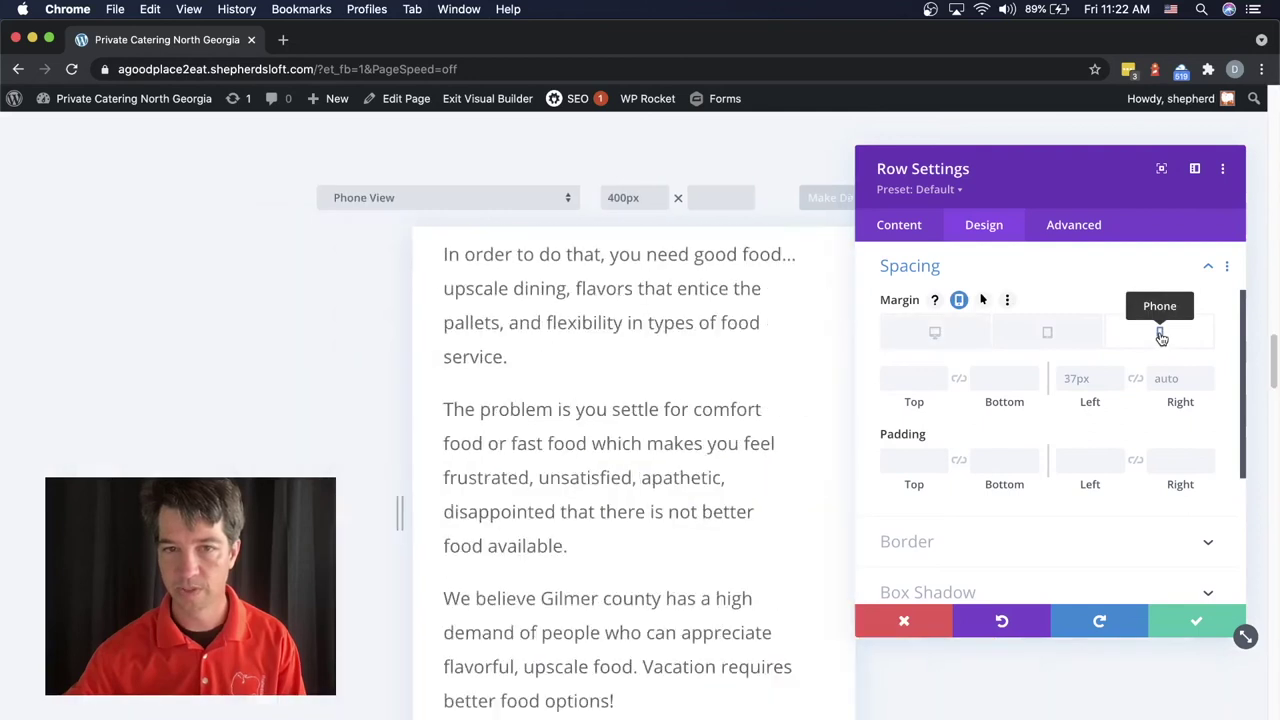
pyautogui.scroll(10, 674, 414)
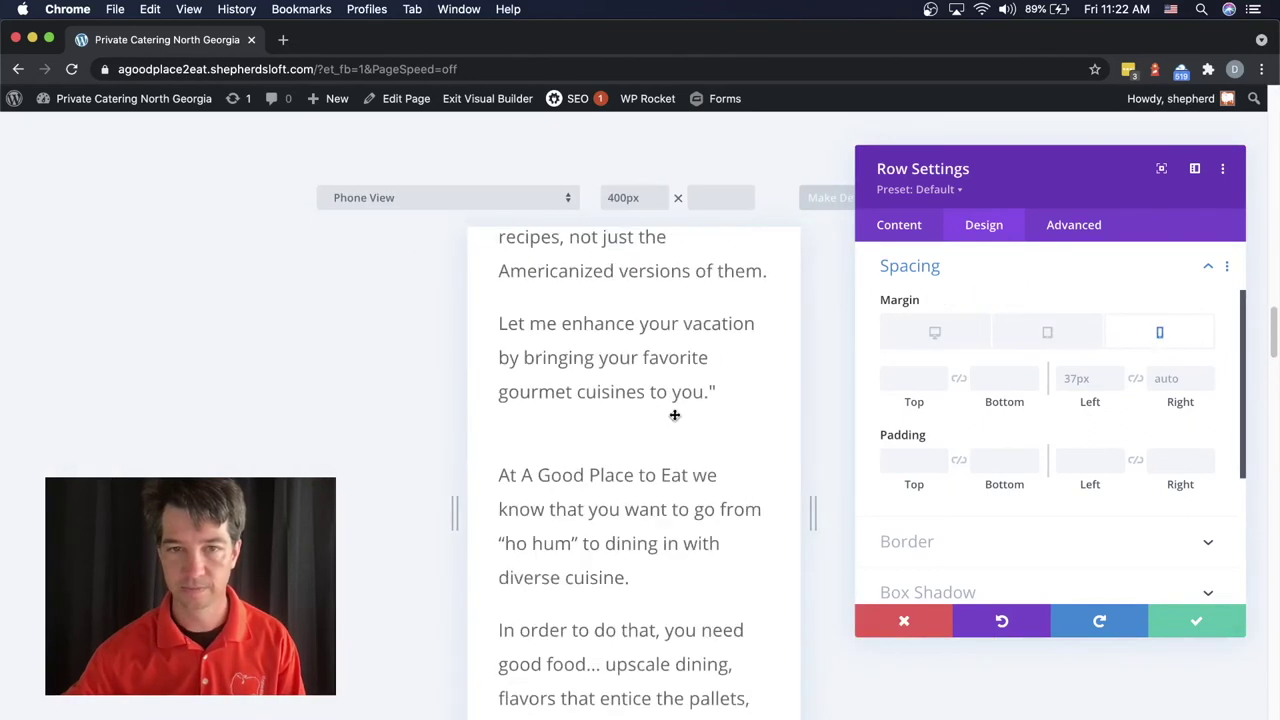
pyautogui.scroll(5, 674, 414)
pyautogui.scroll(-10, 674, 414)
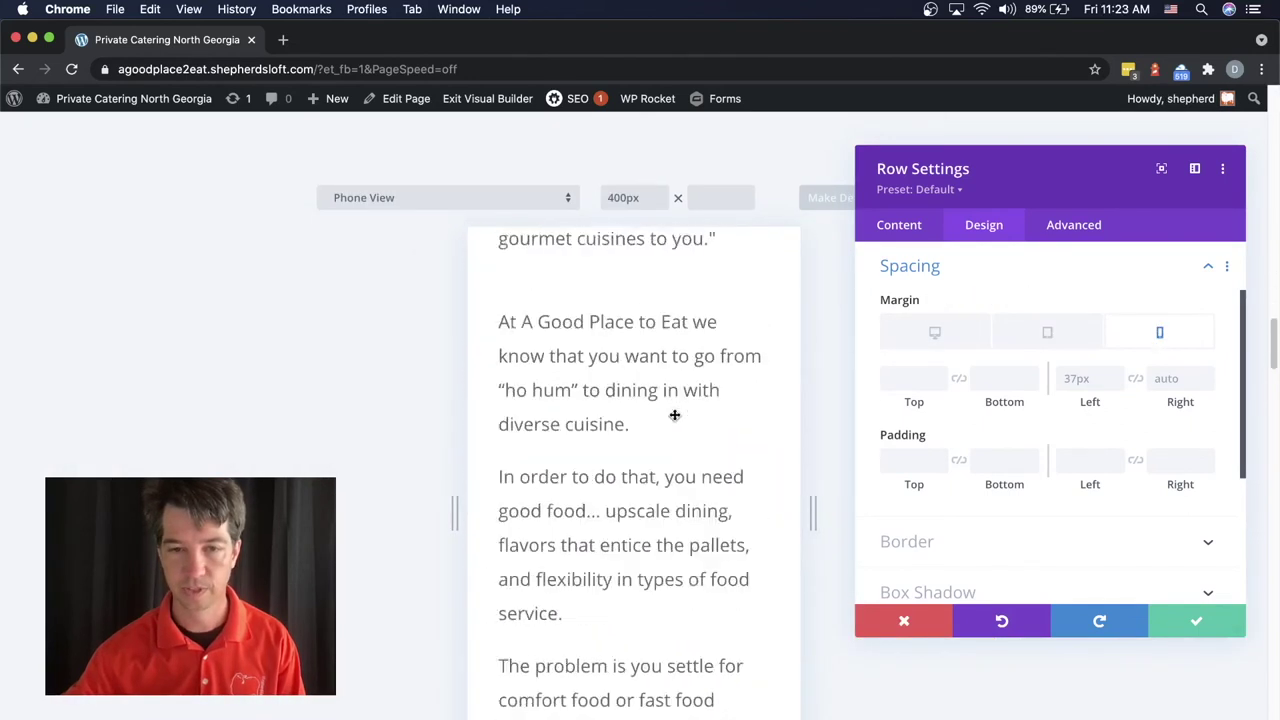
pyautogui.scroll(-10, 674, 414)
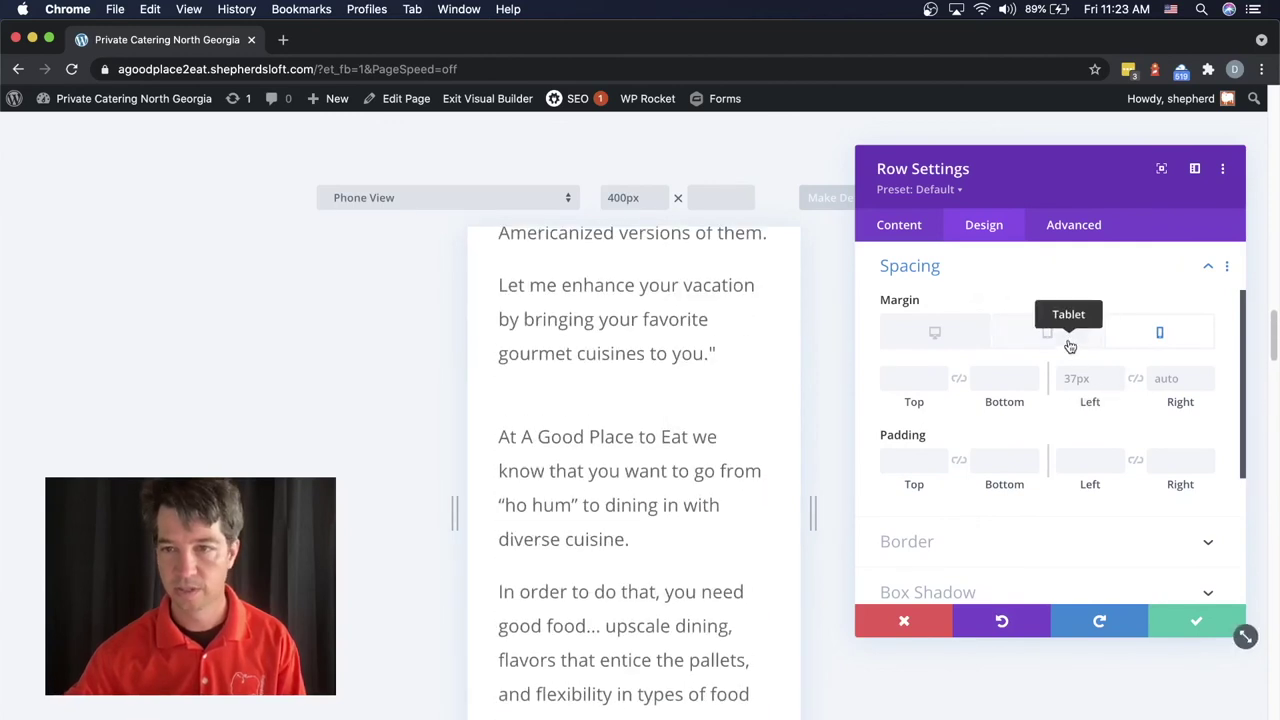
# Set the desktop left margin of the "At A Good Place to Eat" row to 150px.
pyautogui.click(943, 337)
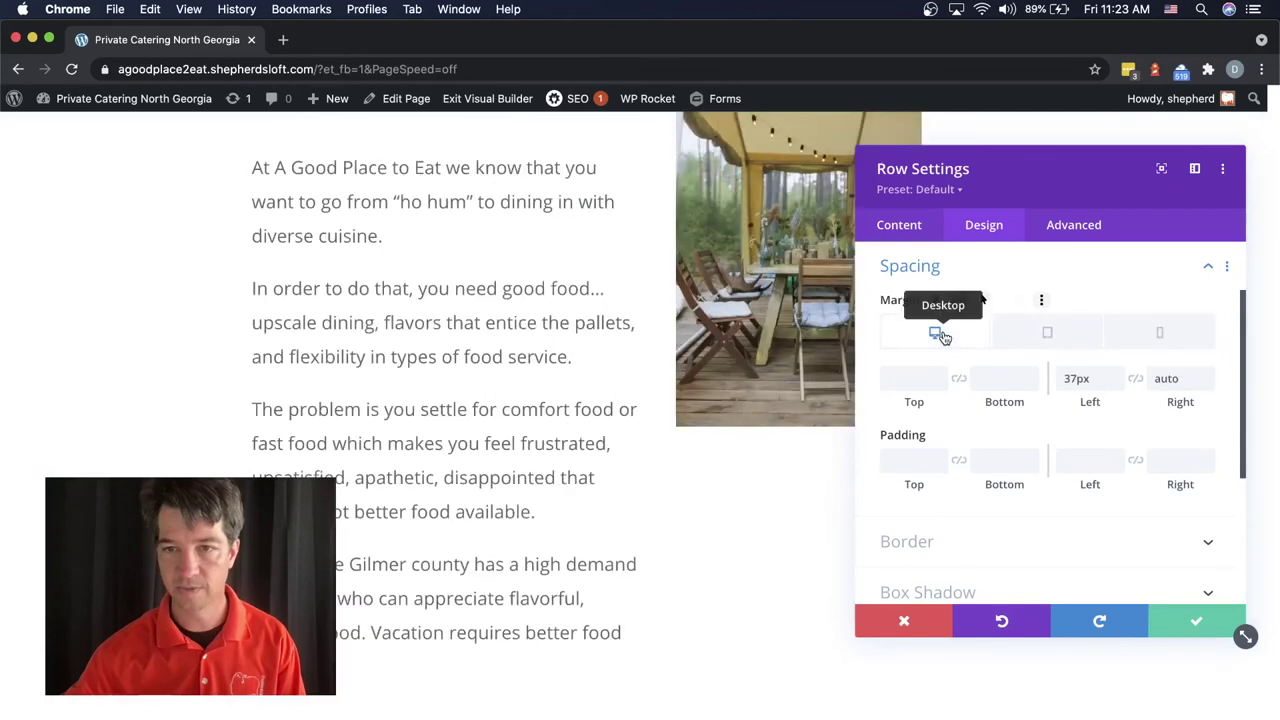
pyautogui.scroll(1, 730, 410)
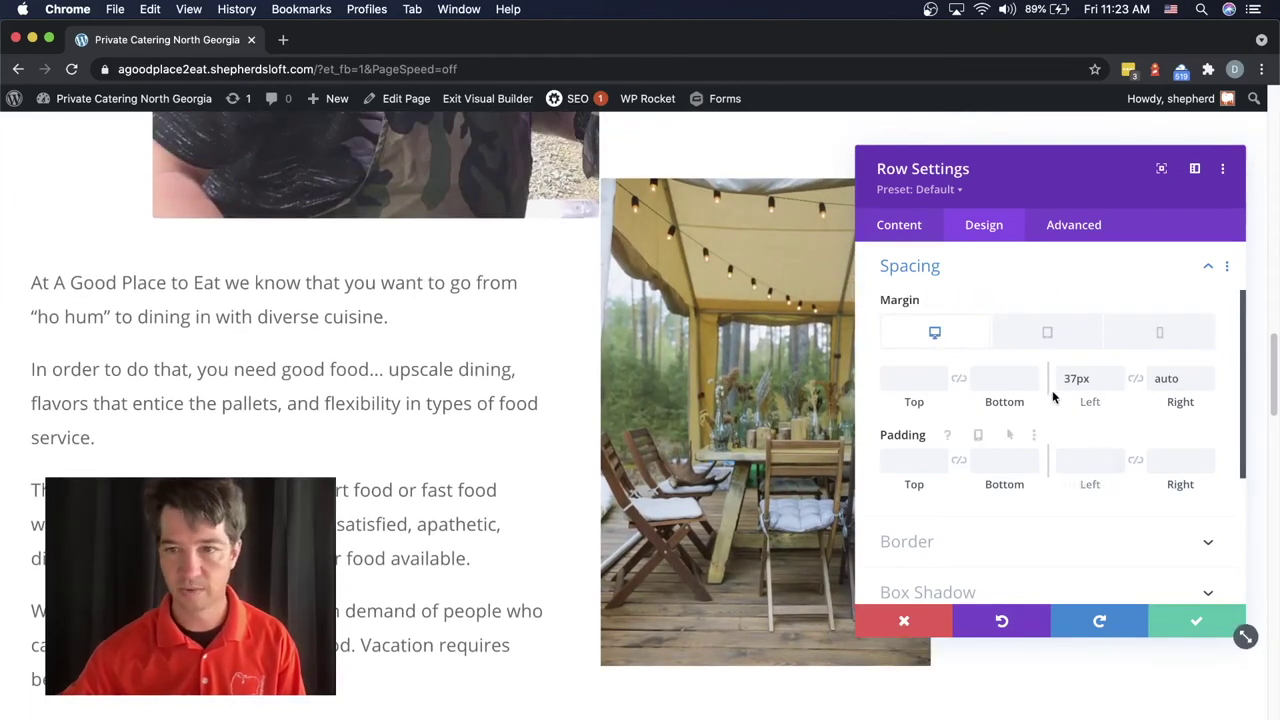
pyautogui.click(1116, 374)
pyautogui.click(1116, 374)
pyautogui.click(1116, 374)
pyautogui.click(1116, 374)
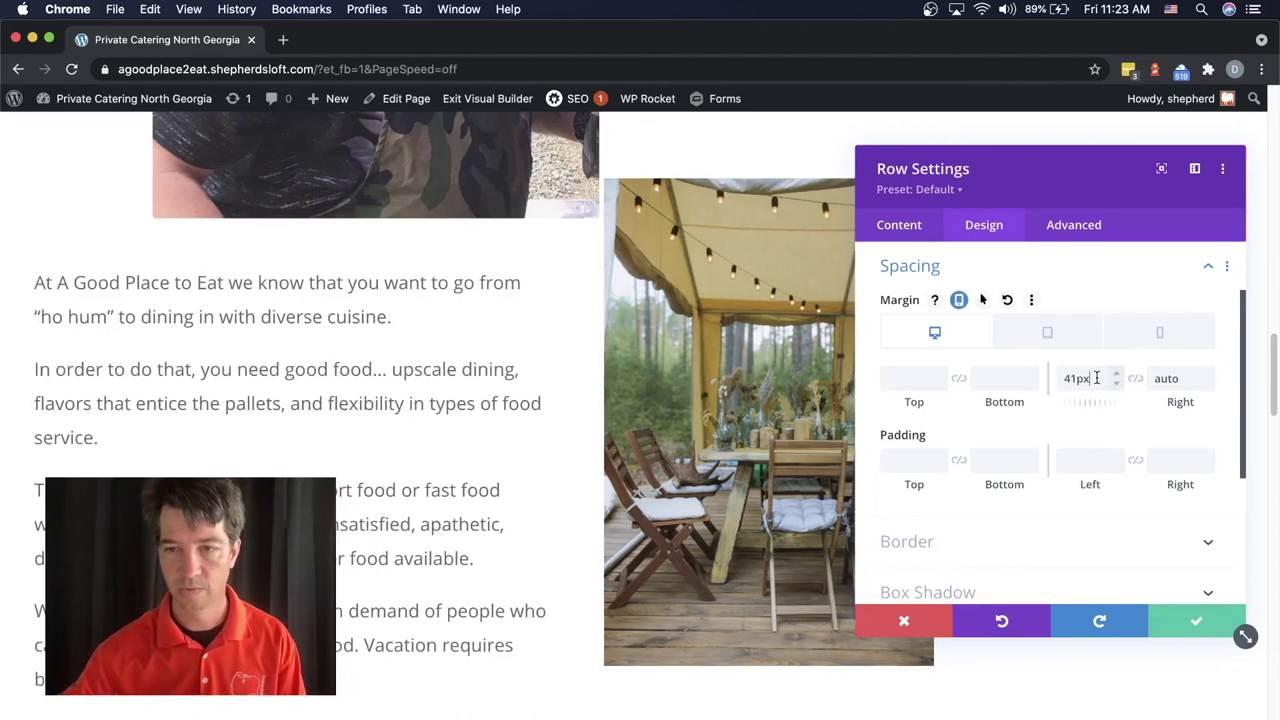
pyautogui.write('150px')
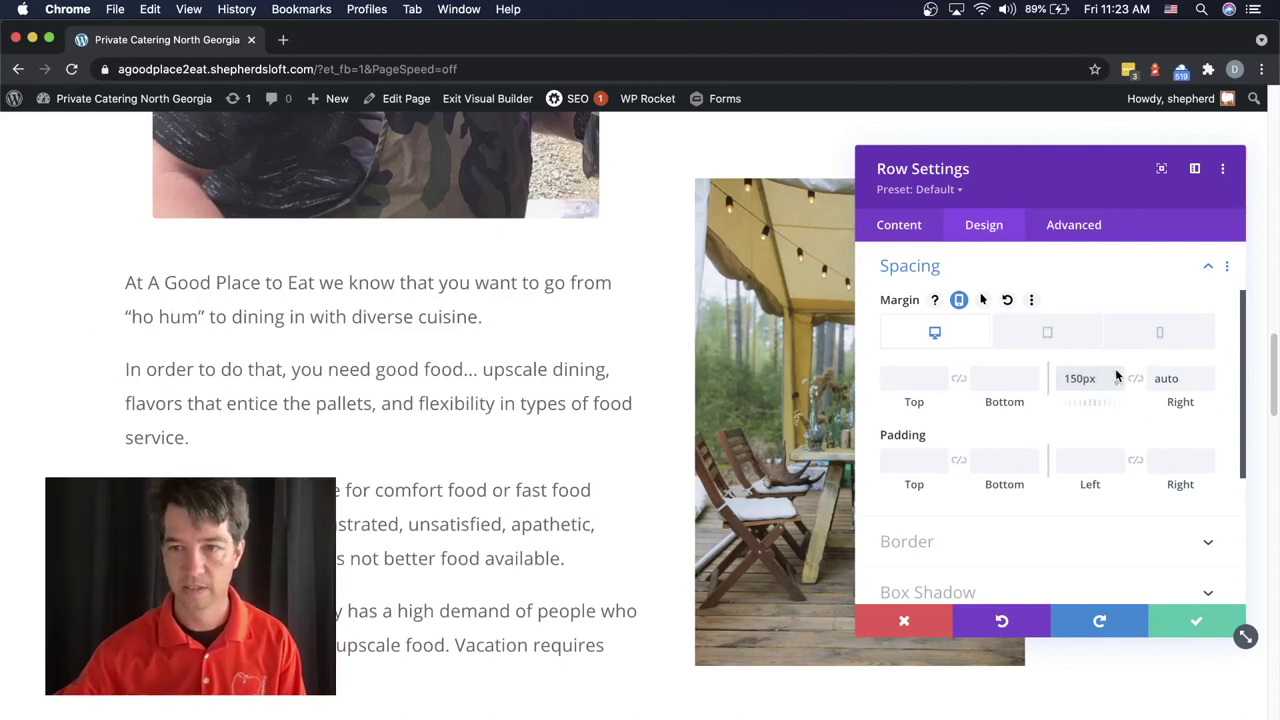
# Increase the desktop left margin of the "At A Good Place to Eat" row to 180px and save the row settings.
pyautogui.press('Up')
pyautogui.press('Up')
pyautogui.press('Up')
pyautogui.press('Up')
pyautogui.press('Up')
pyautogui.press('Up')
pyautogui.press('Up')
pyautogui.press('Up')
pyautogui.press('Up')
pyautogui.press('Up')
pyautogui.press('Up')
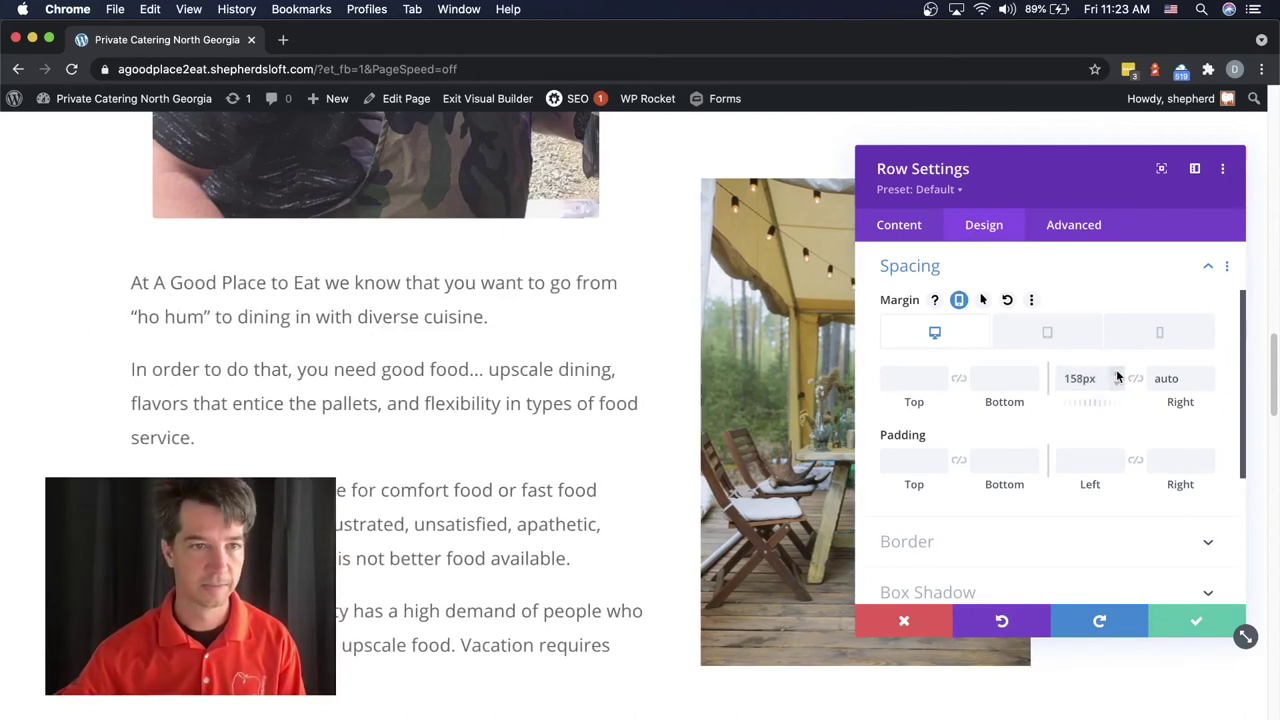
pyautogui.press('Up')
pyautogui.press('Up')
pyautogui.press('Up')
pyautogui.press('Up')
pyautogui.press('Up')
pyautogui.press('Up')
pyautogui.press('Up')
pyautogui.press('Up')
pyautogui.press('Up')
pyautogui.press('Up')
pyautogui.press('Up')
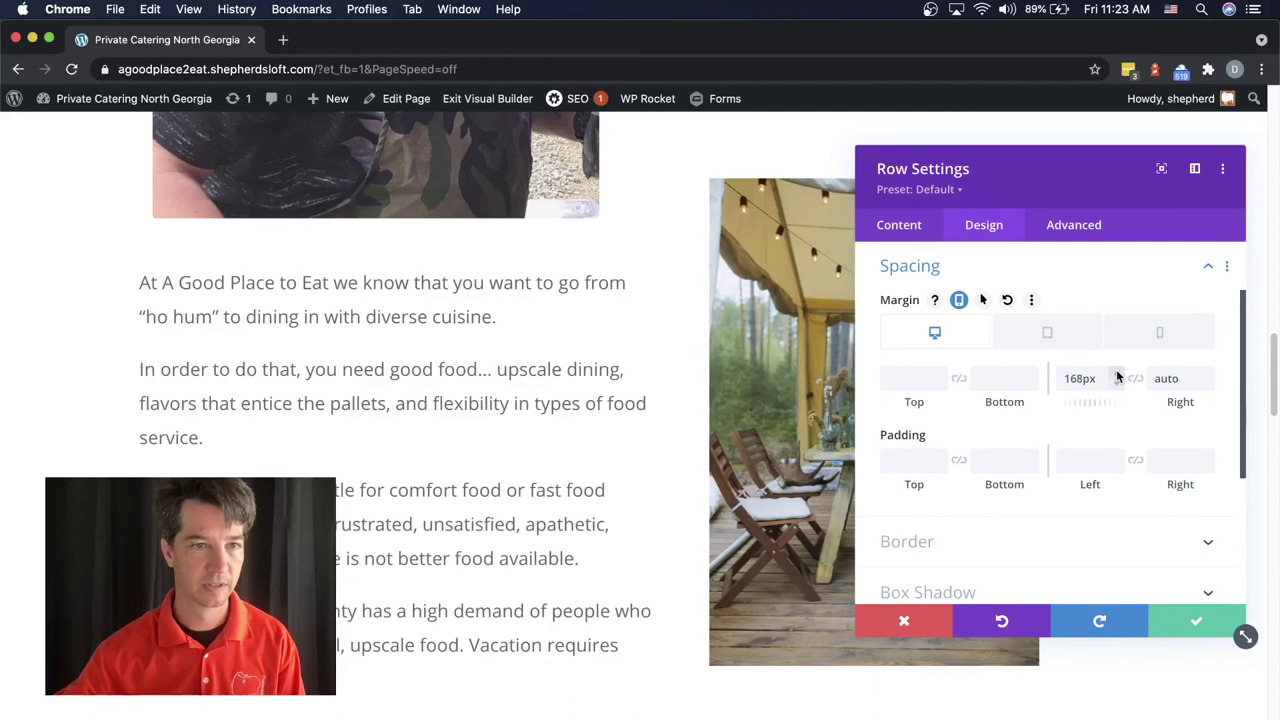
pyautogui.press('Up')
pyautogui.press('Up')
pyautogui.press('Up')
pyautogui.press('Up')
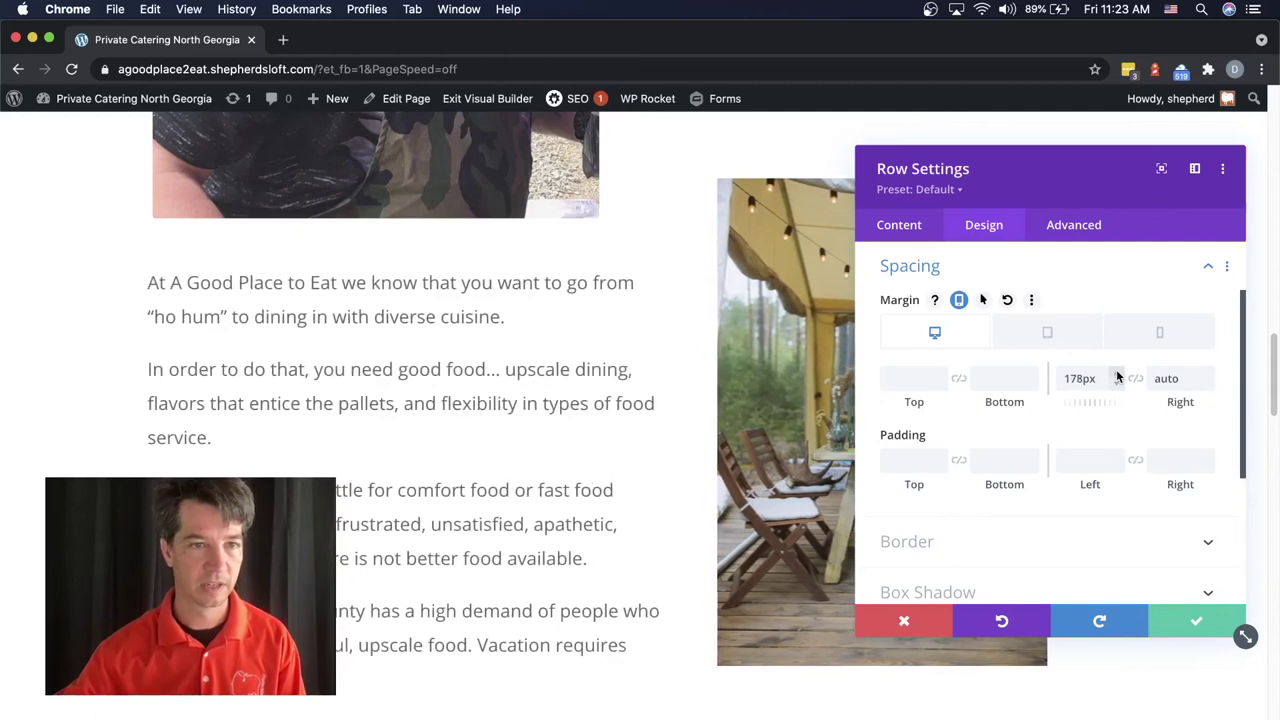
pyautogui.press('Up')
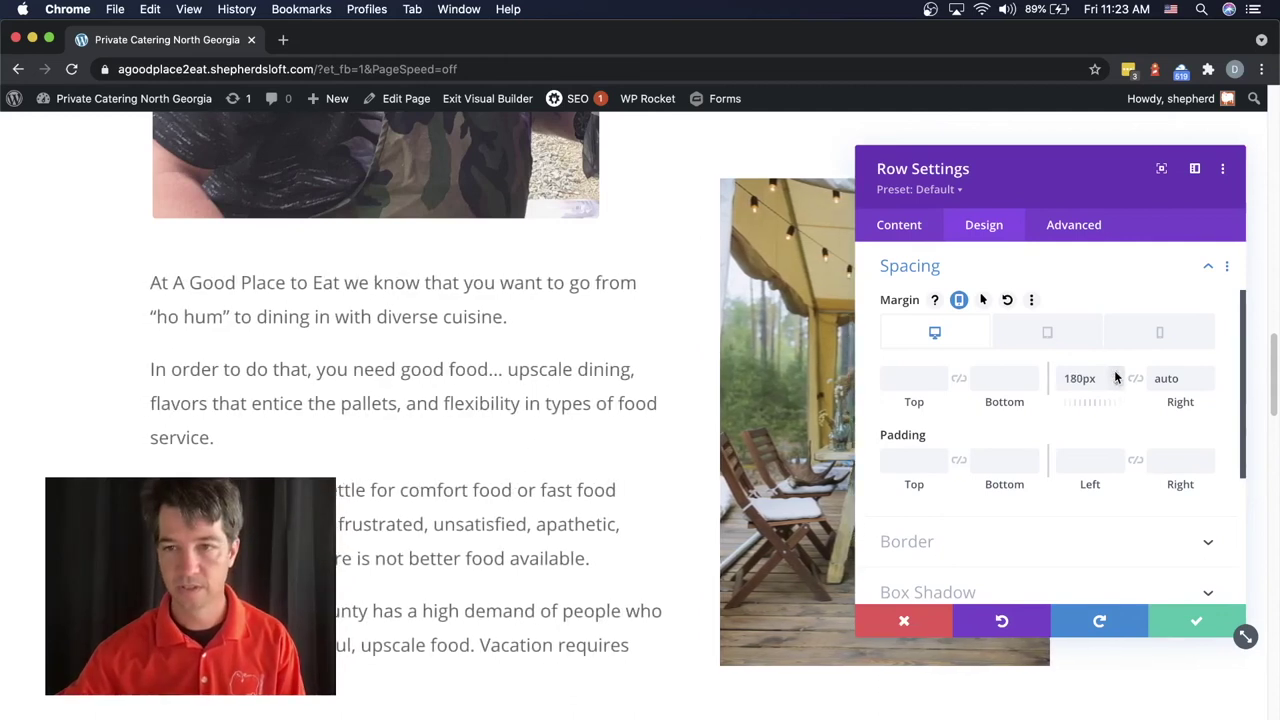
pyautogui.moveTo(1080, 178); pyautogui.dragTo(1042, 263)
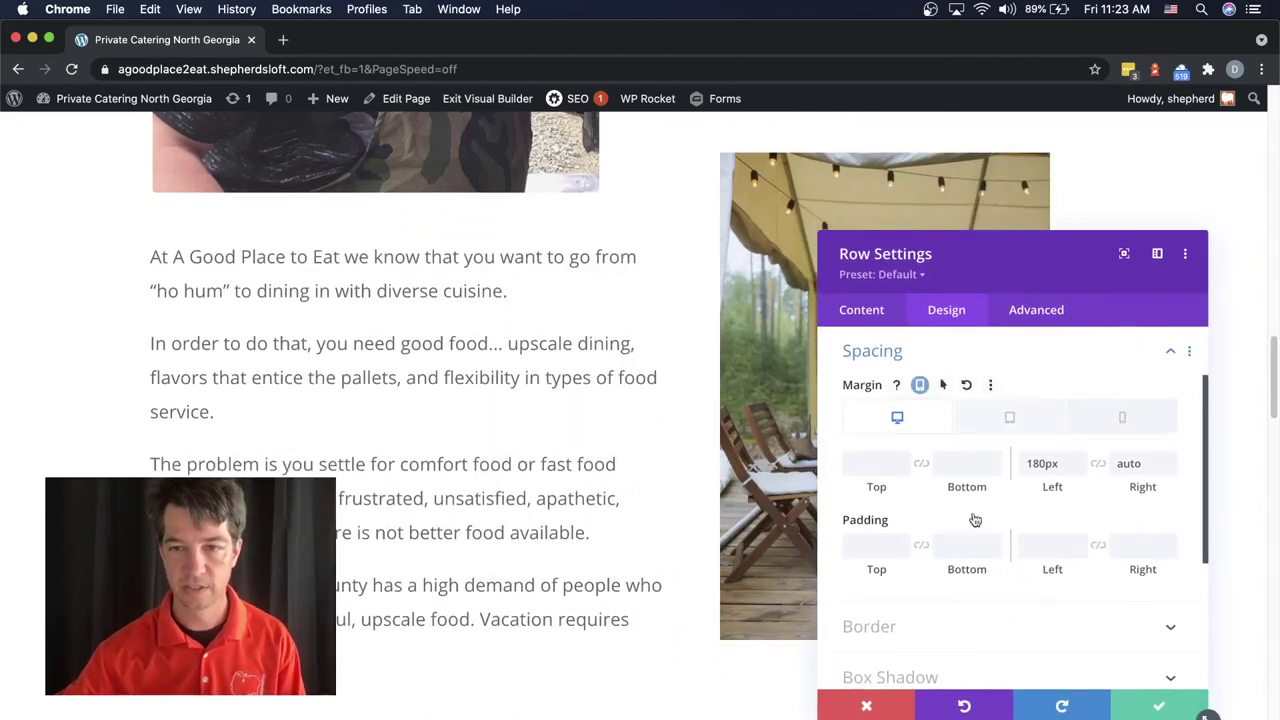
pyautogui.scroll(-2, 649, 520)
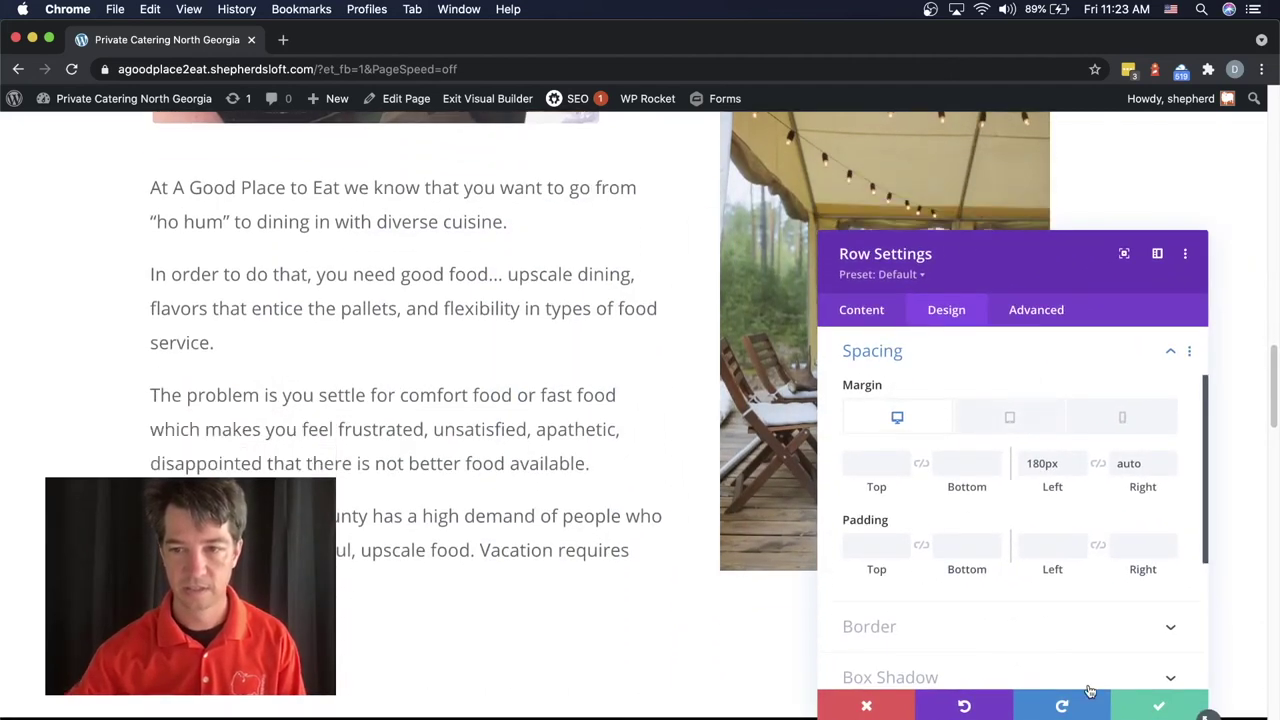
pyautogui.click(1162, 708)
# Review the desktop layout from the "Authentic in taste and technique" section through the FAQs to the closing call to action.
pyautogui.scroll(-15, 900, 609)
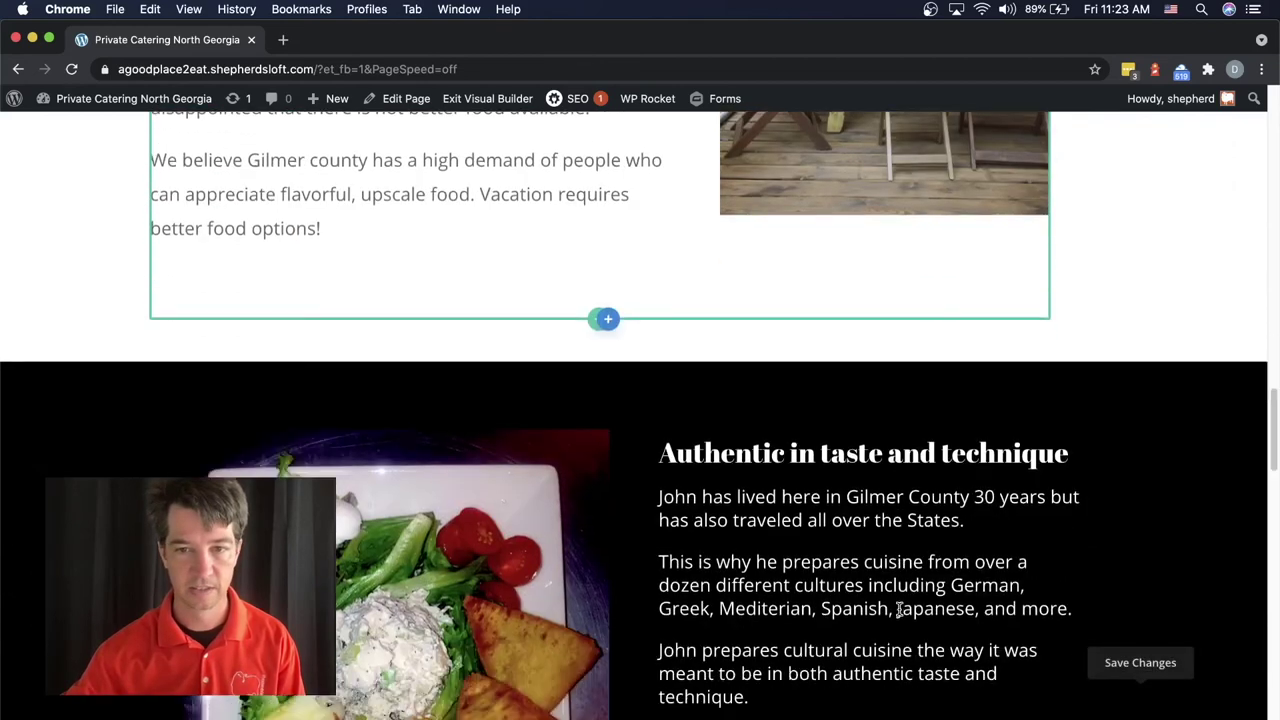
pyautogui.scroll(-20, 899, 609)
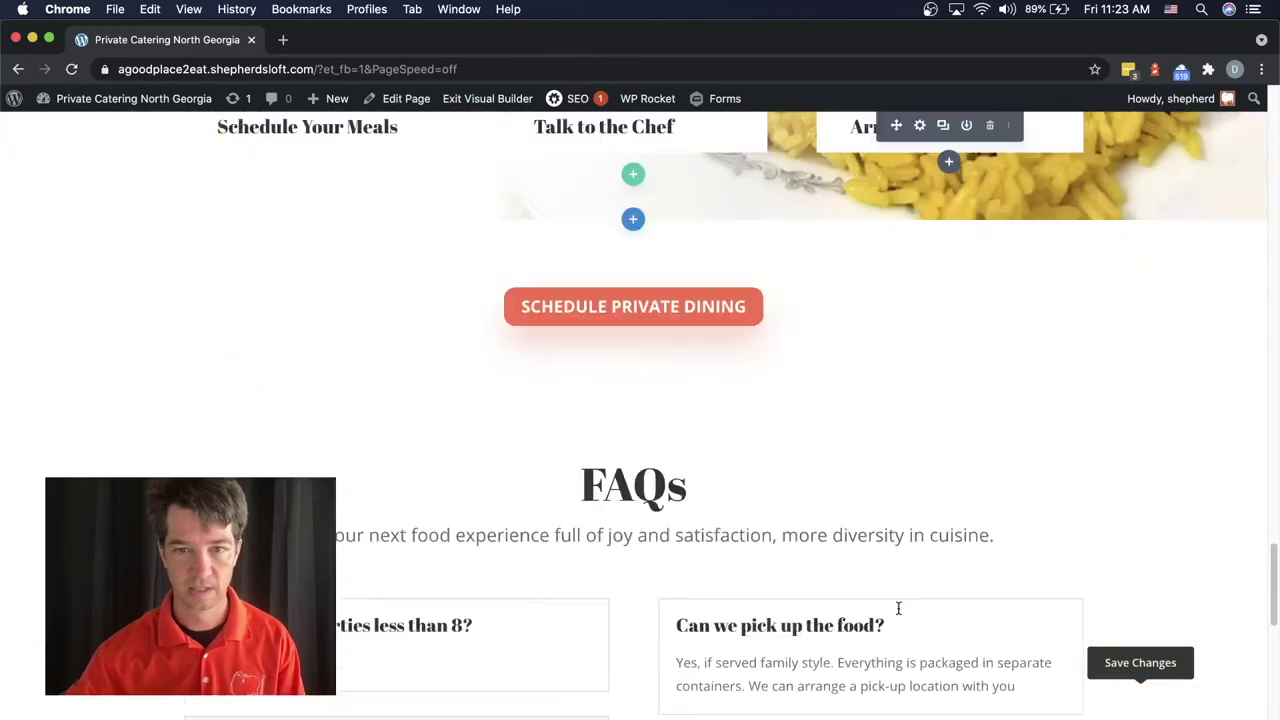
pyautogui.scroll(-10, 898, 608)
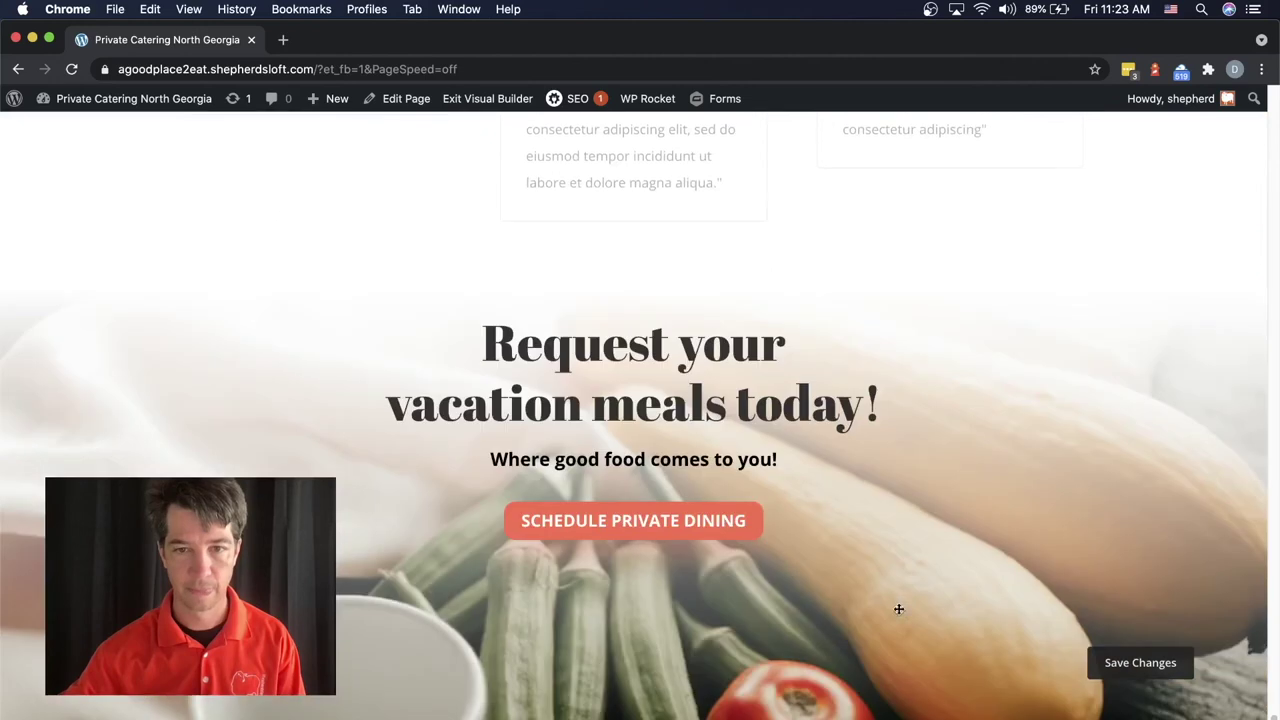
pyautogui.scroll(20, 898, 609)
pyautogui.scroll(15, 898, 609)
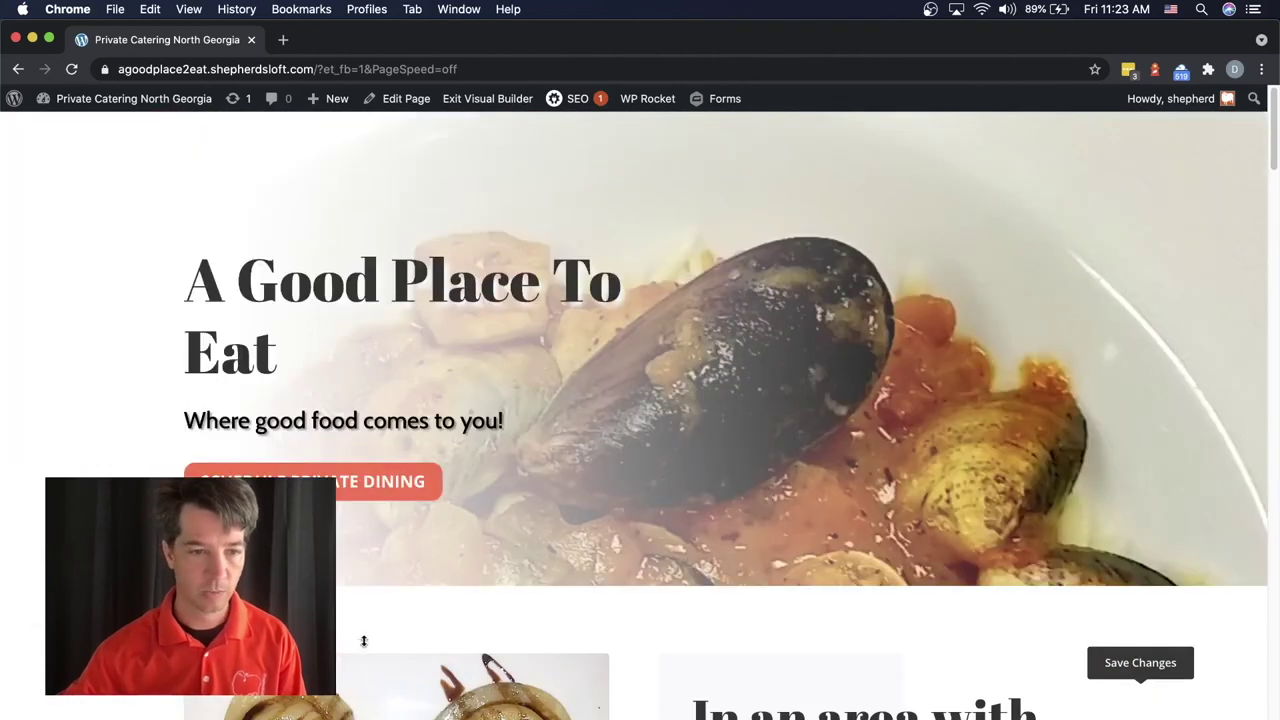
# Switch the builder to tablet view and check the page from the hero down to the private chef biography text.
pyautogui.press('super+shift+t')
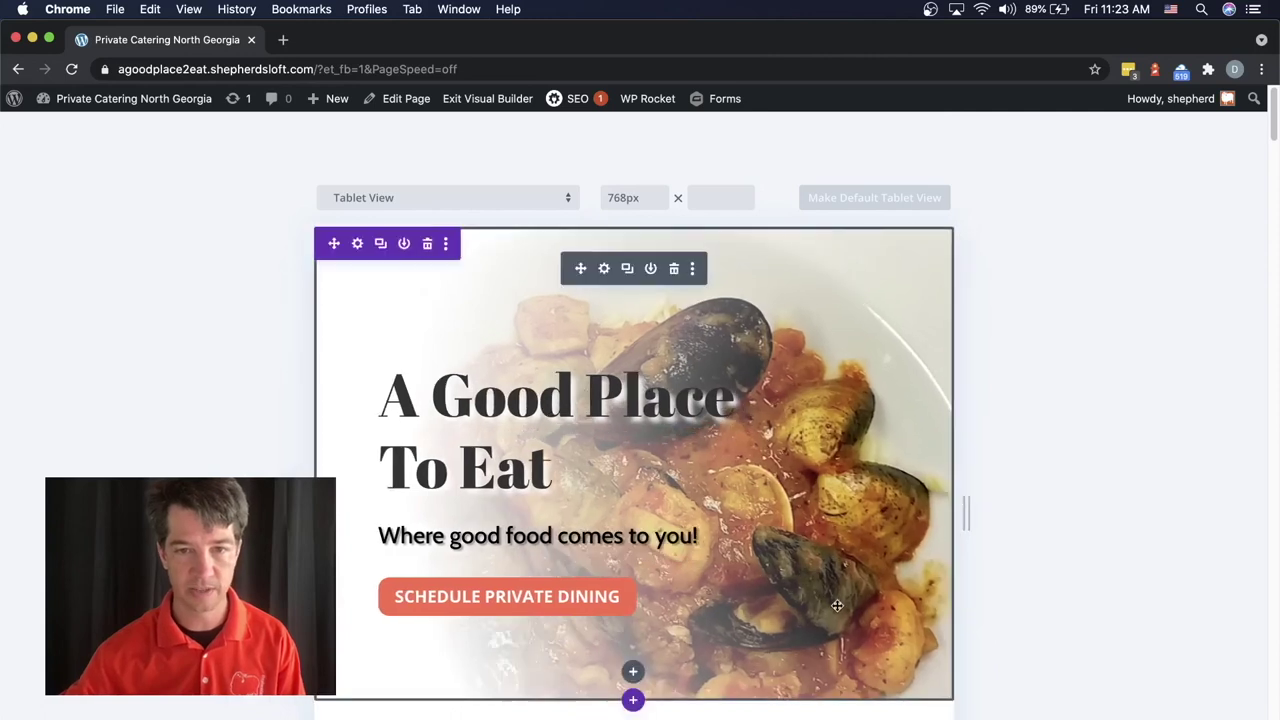
pyautogui.scroll(-5, 837, 605)
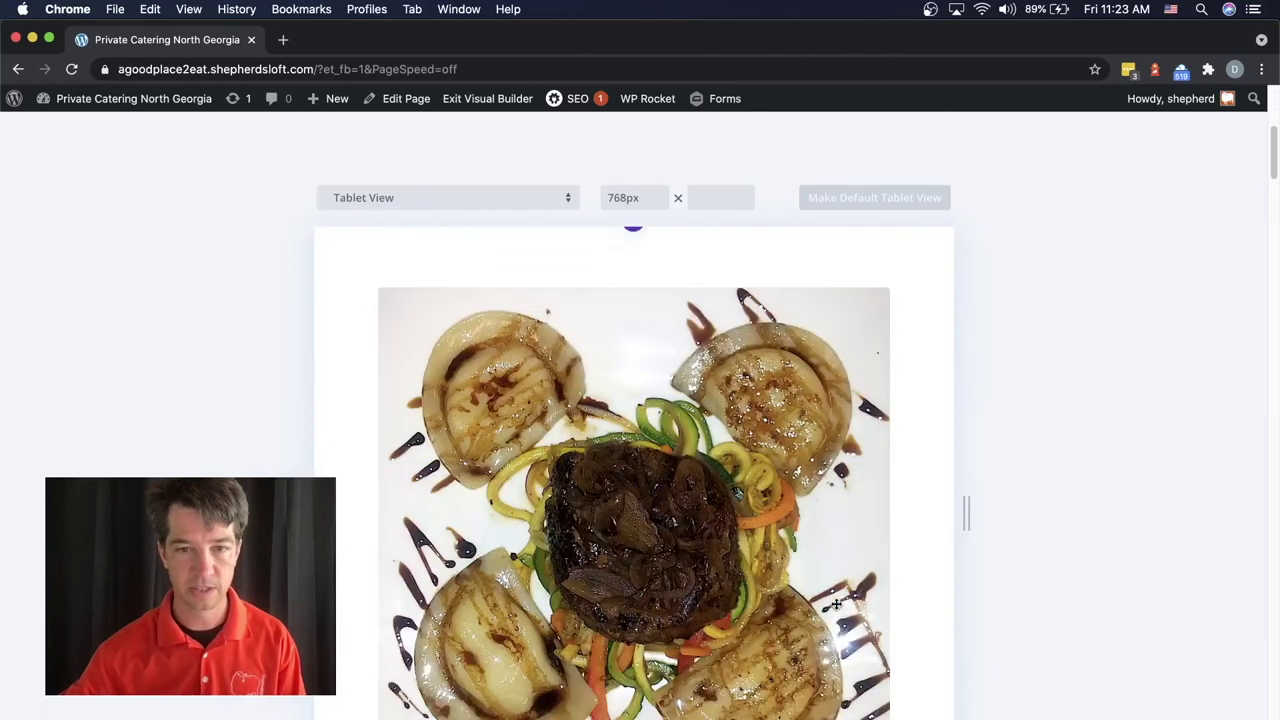
pyautogui.scroll(-10, 836, 605)
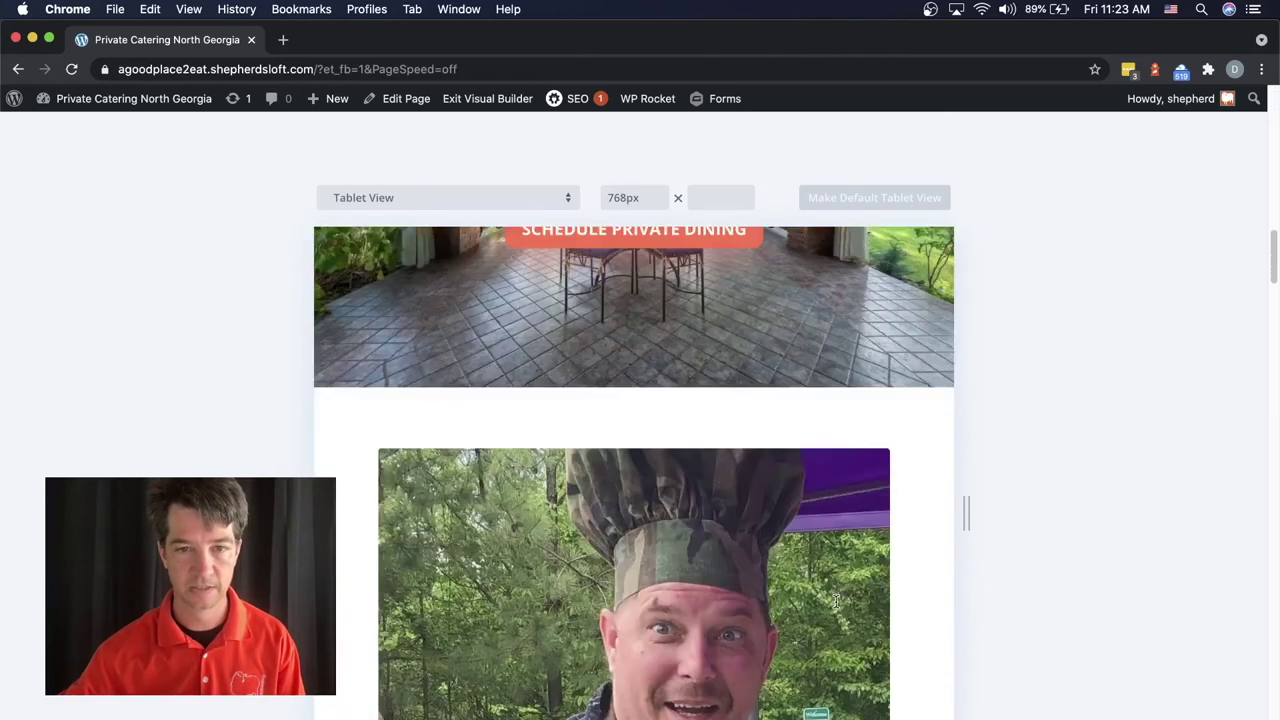
pyautogui.scroll(-5, 836, 602)
pyautogui.scroll(-2, 836, 600)
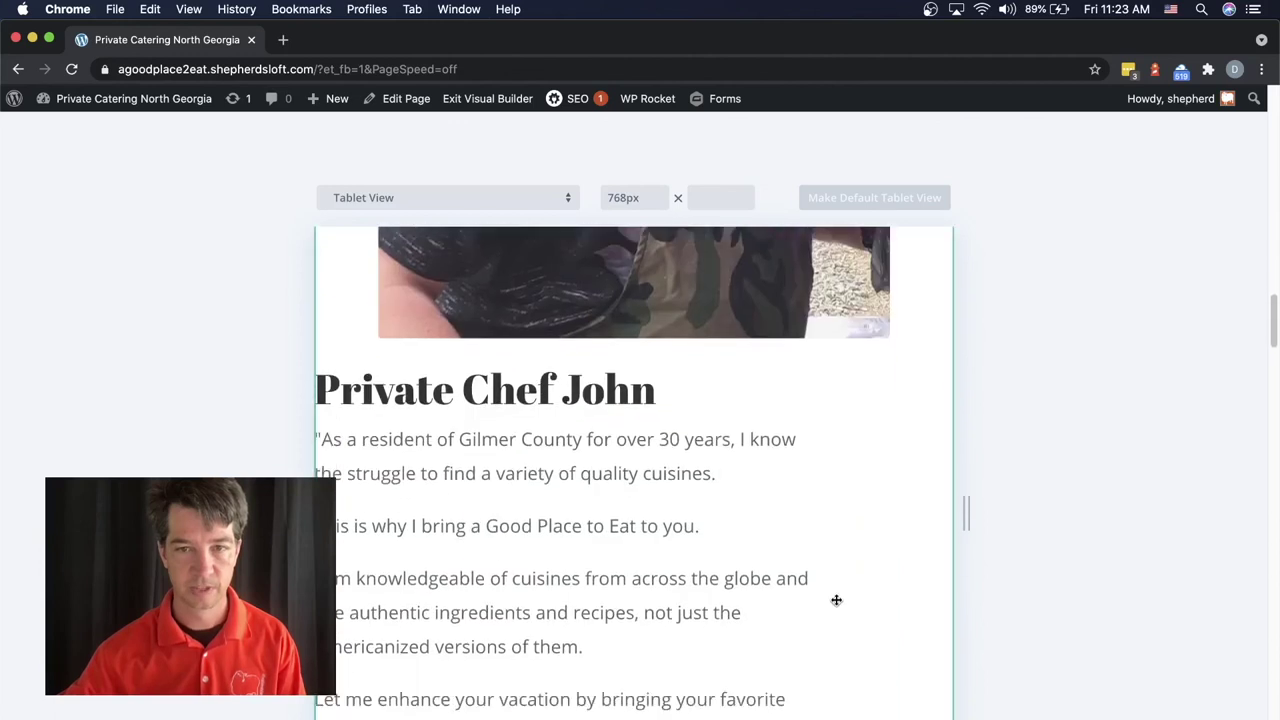
pyautogui.moveTo(560, 460)
pyautogui.scroll(-2, 560, 470)
pyautogui.scroll(-3, 560, 470)
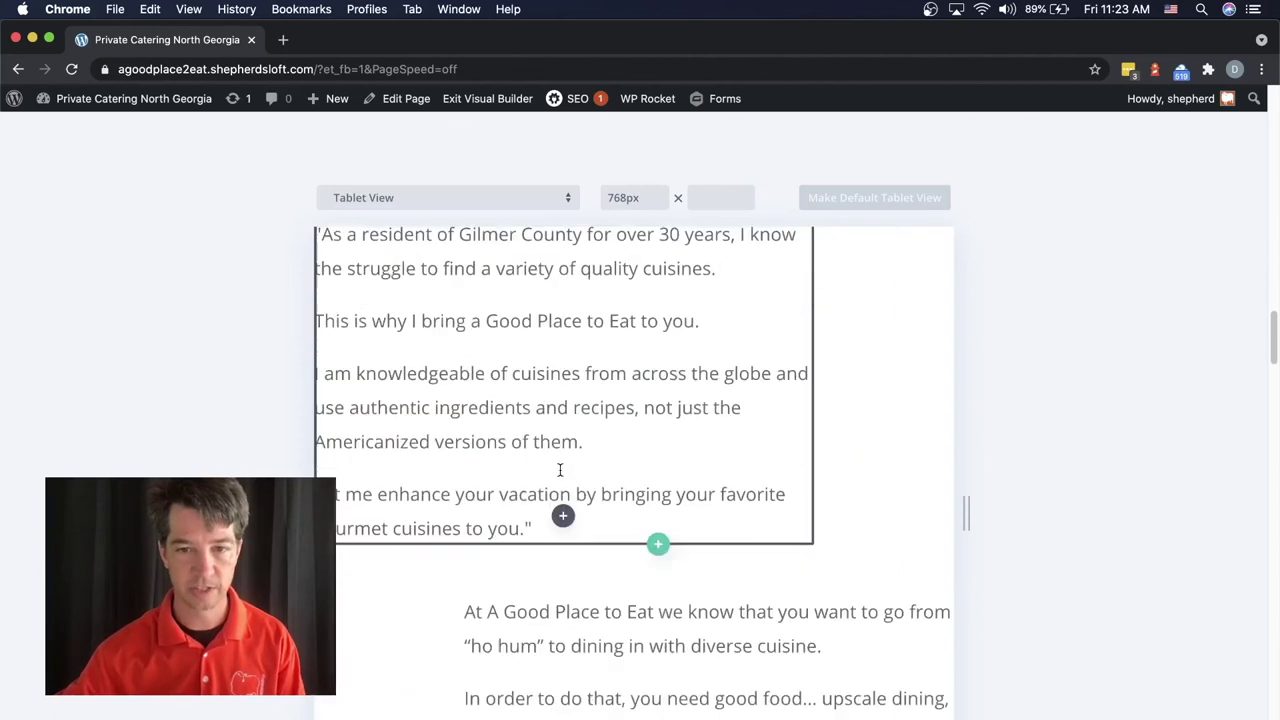
pyautogui.scroll(4, 560, 468)
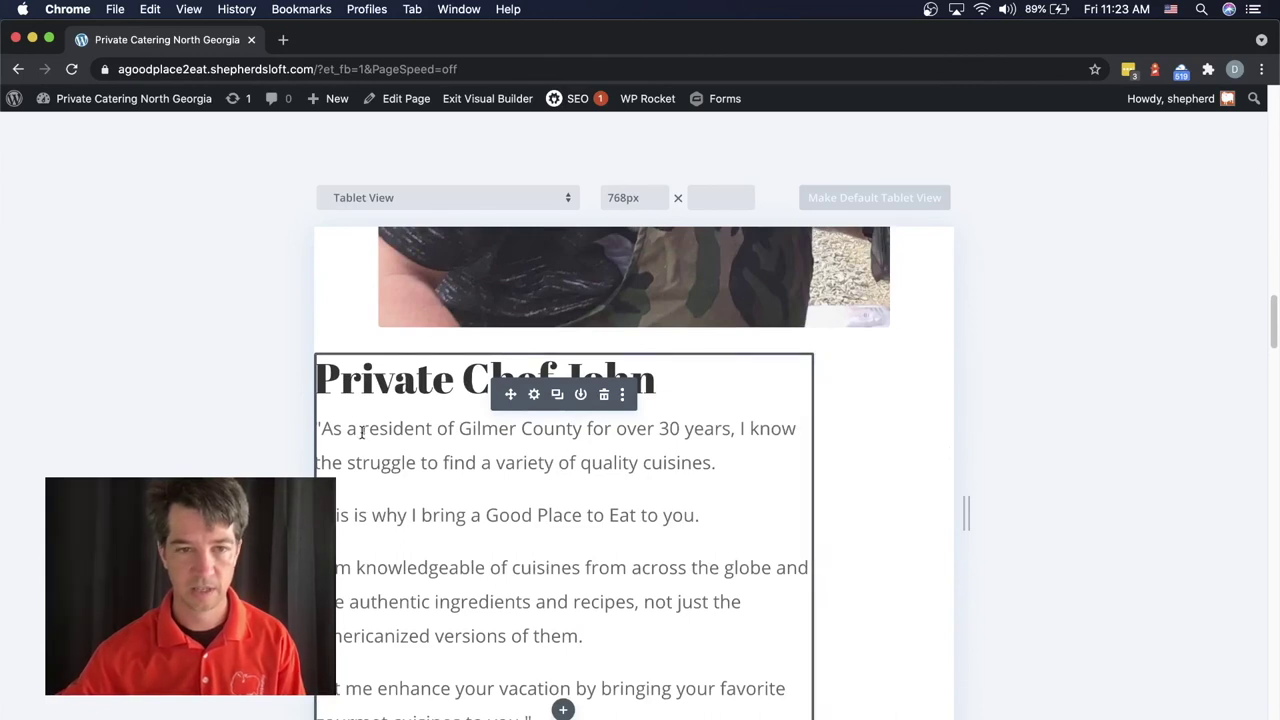
# Set the tablet left margin of the private chef biography text module to 71px and save its settings.
pyautogui.click(534, 395)
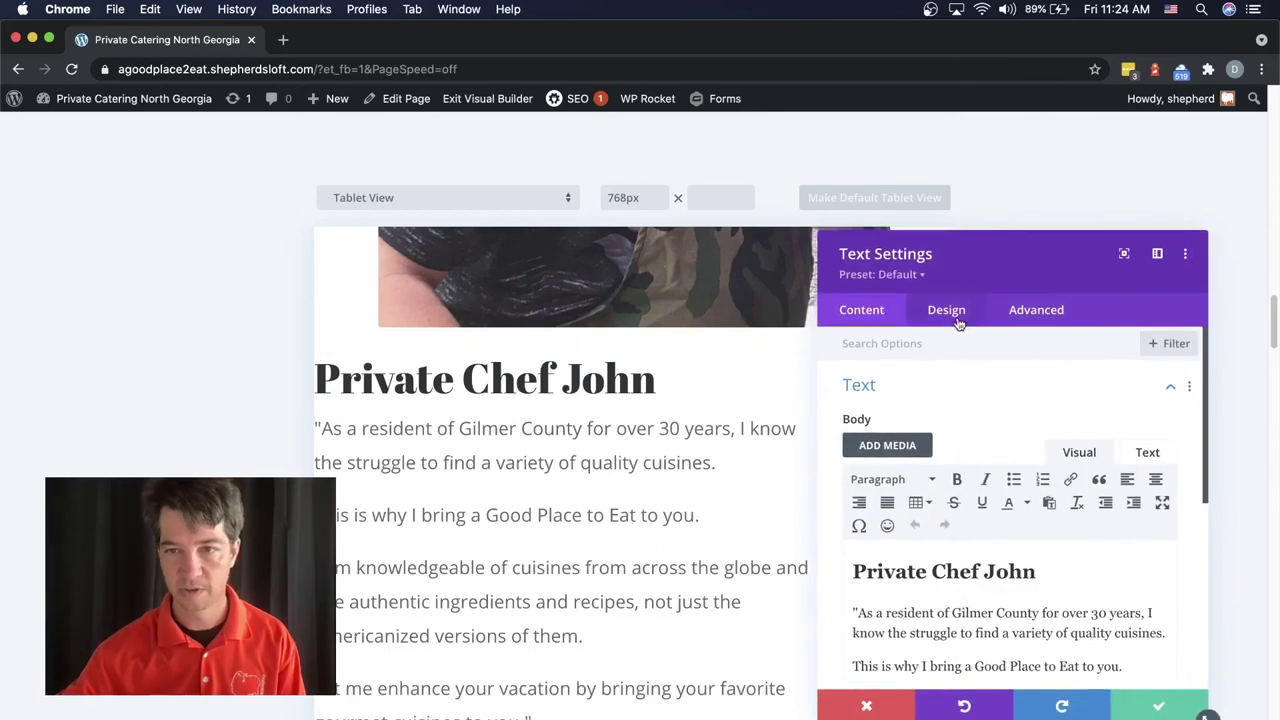
pyautogui.click(955, 320)
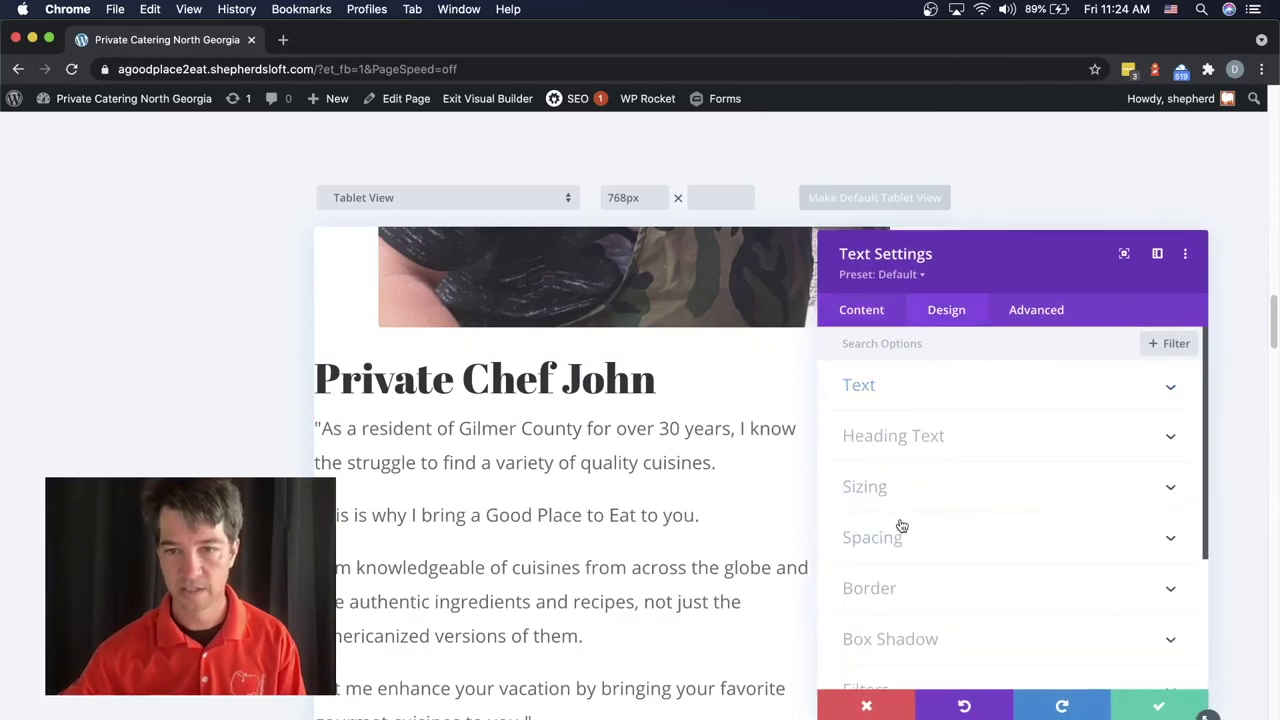
pyautogui.click(879, 540)
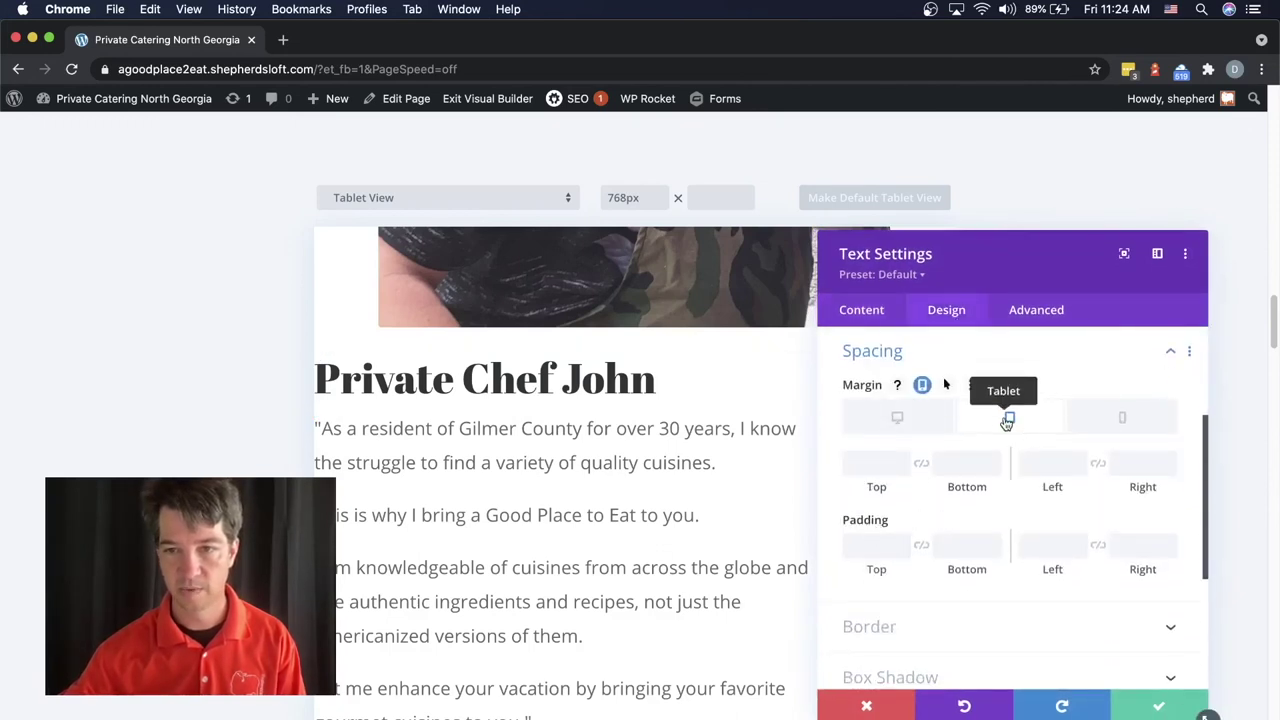
pyautogui.click(1080, 462)
pyautogui.write('1')
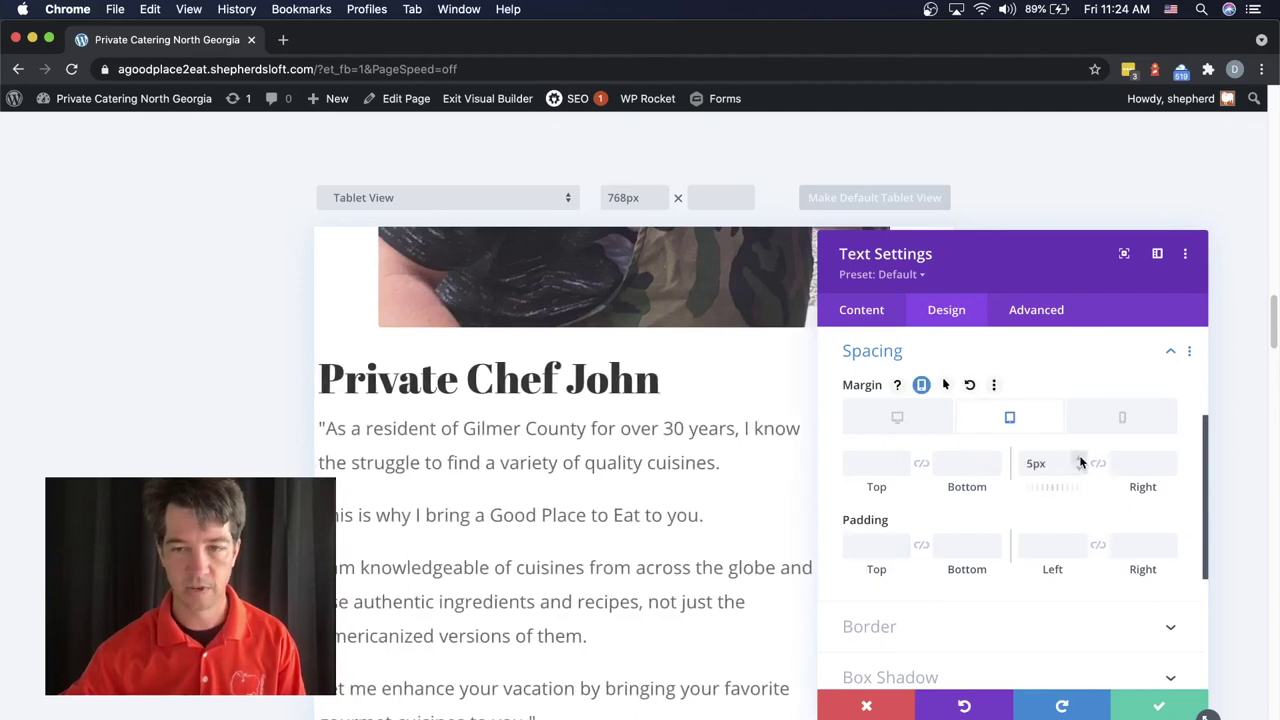
pyautogui.write('0')
pyautogui.press('BackSpace')
pyautogui.write('6')
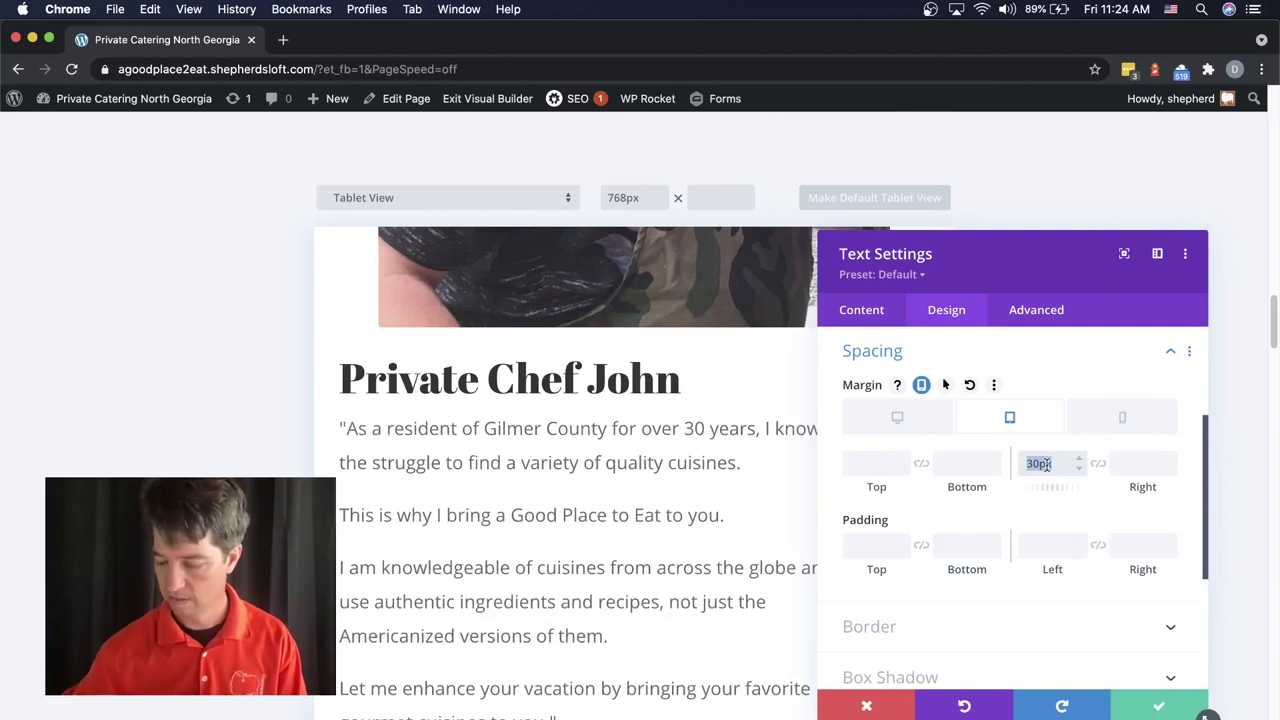
pyautogui.write('60')
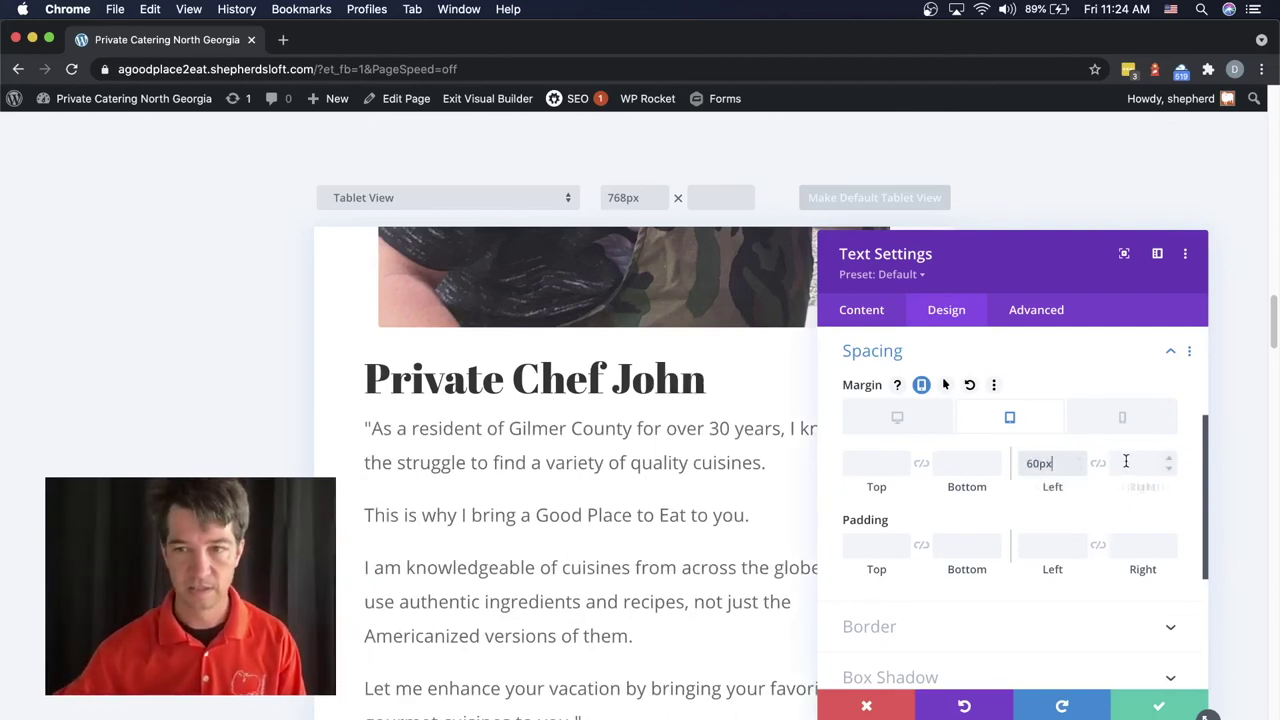
pyautogui.click(1058, 463)
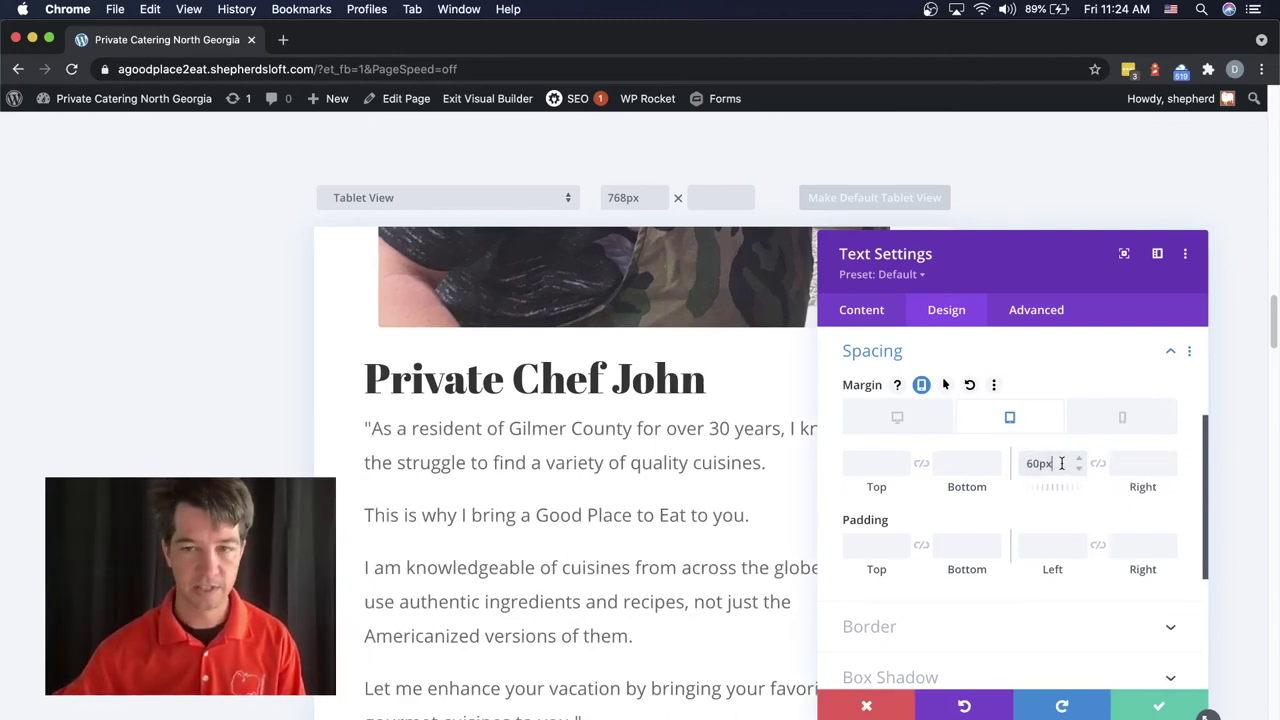
pyautogui.click(1081, 458)
pyautogui.click(1081, 458)
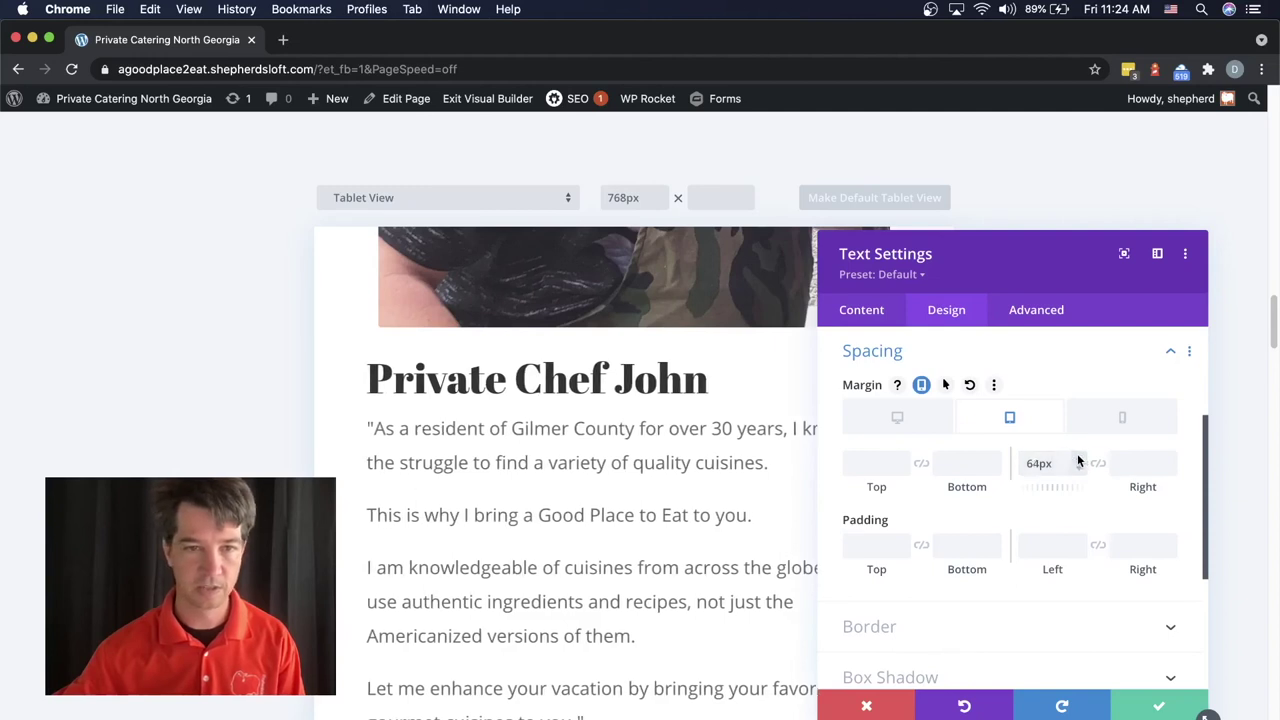
pyautogui.click(1081, 458)
pyautogui.click(1080, 458)
pyautogui.click(1080, 458)
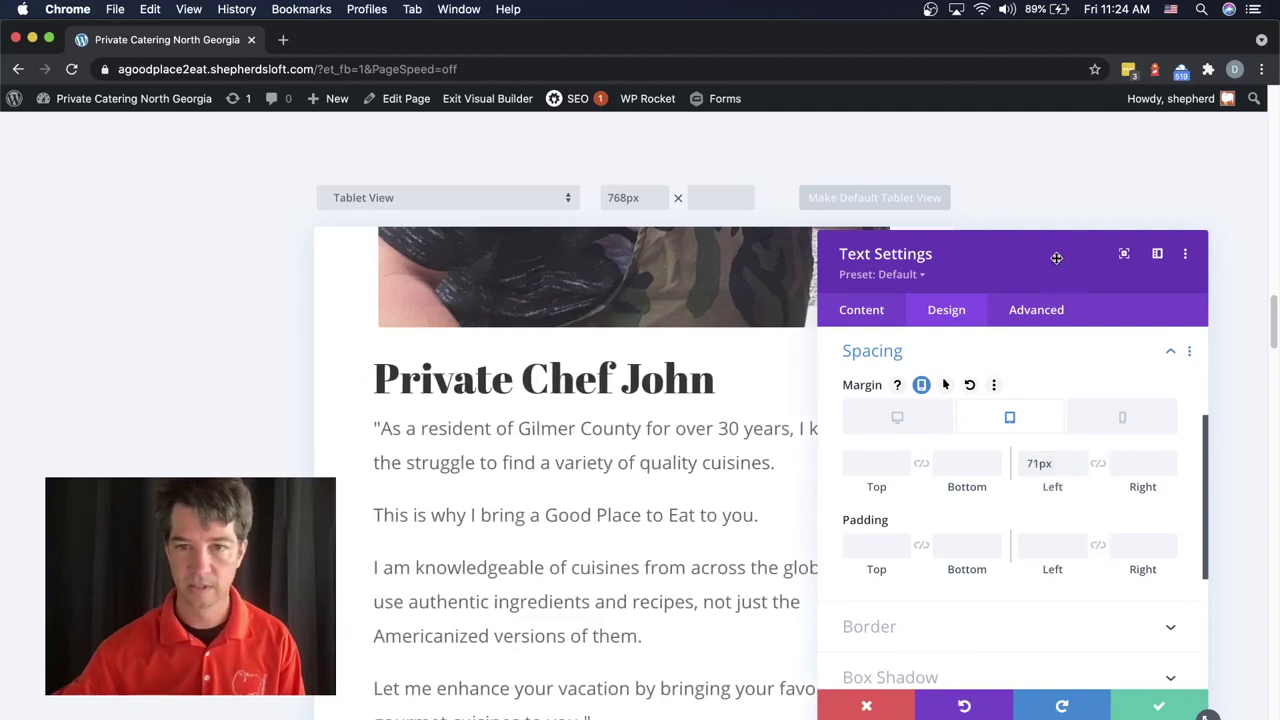
pyautogui.moveTo(1057, 257)
pyautogui.mouseDown()
pyautogui.moveTo(297, 291)
pyautogui.moveTo(1040, 243)
pyautogui.mouseUp()
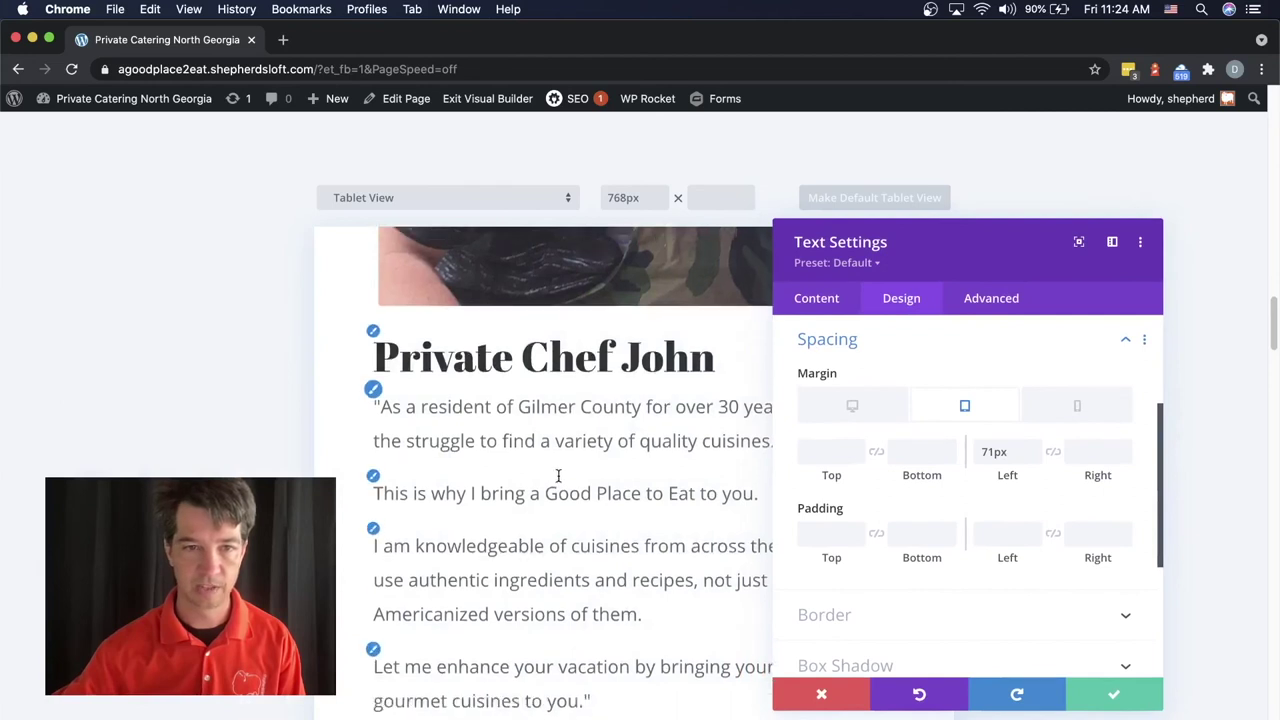
pyautogui.scroll(-5, 574, 460)
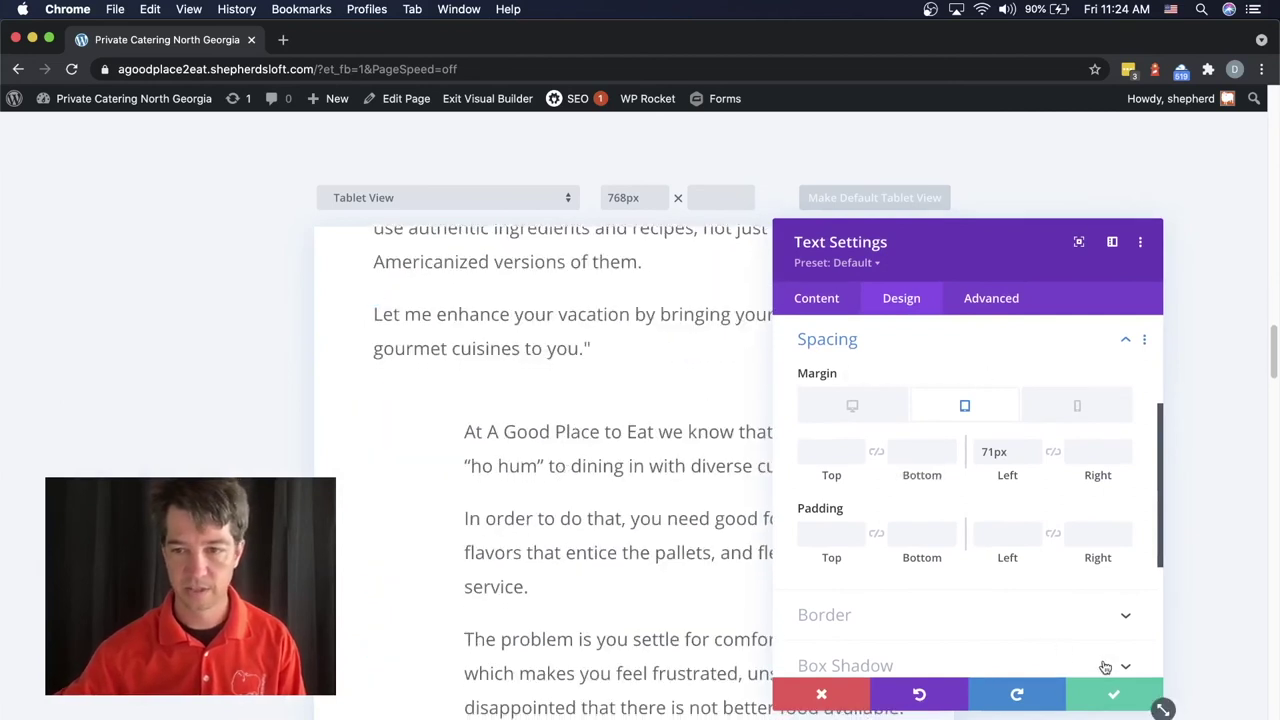
pyautogui.click(1119, 695)
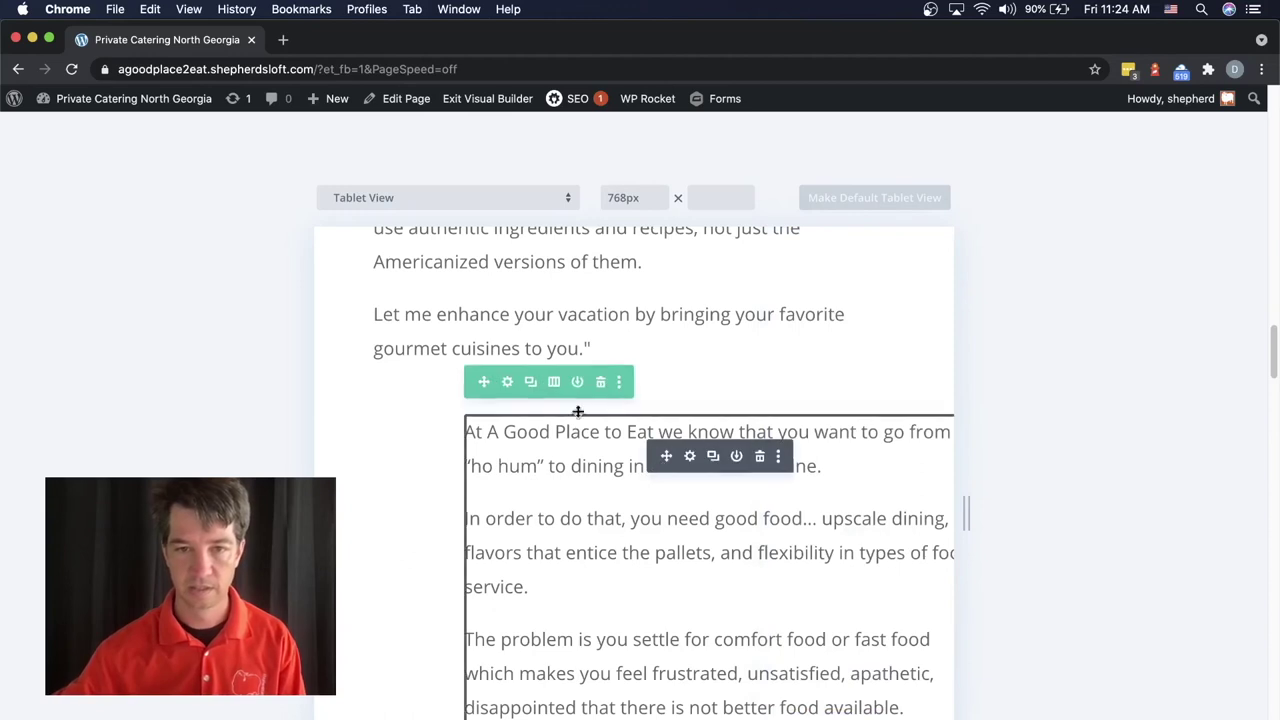
# Set the tablet left margin of the "At A Good Place to Eat" row to 68px.
pyautogui.click(507, 381)
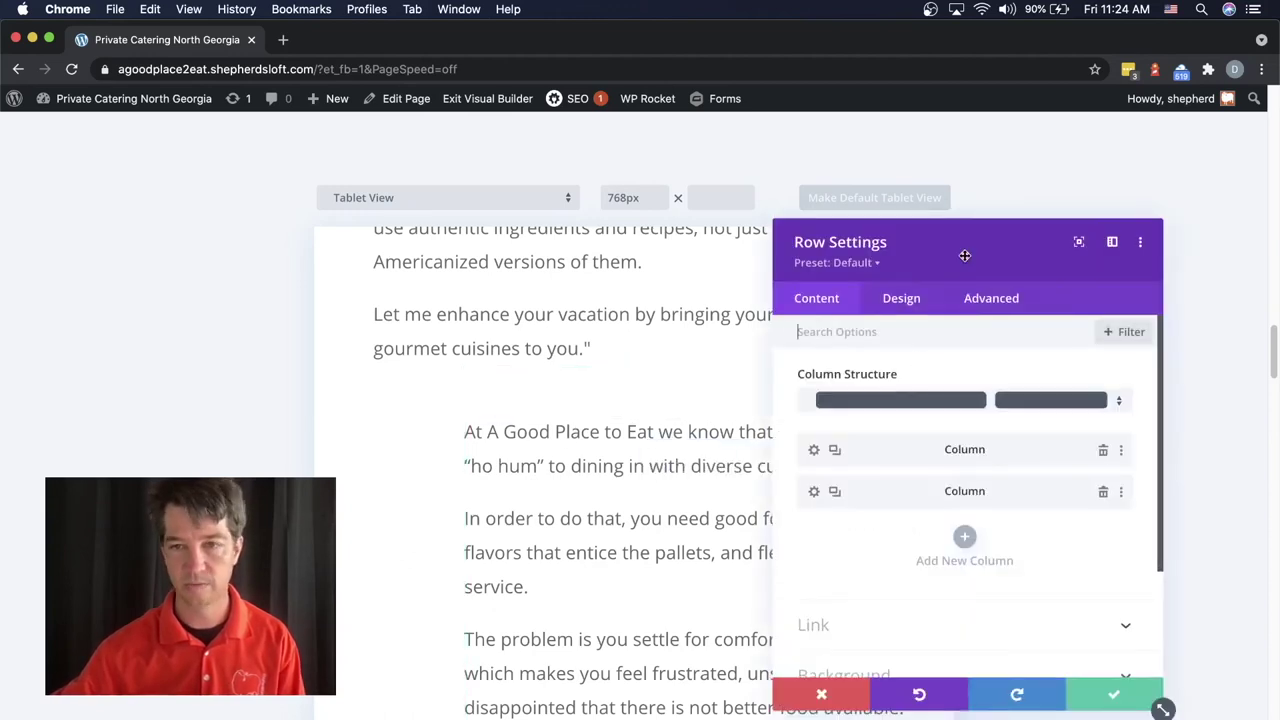
pyautogui.moveTo(964, 255); pyautogui.dragTo(1035, 183)
pyautogui.click(973, 225)
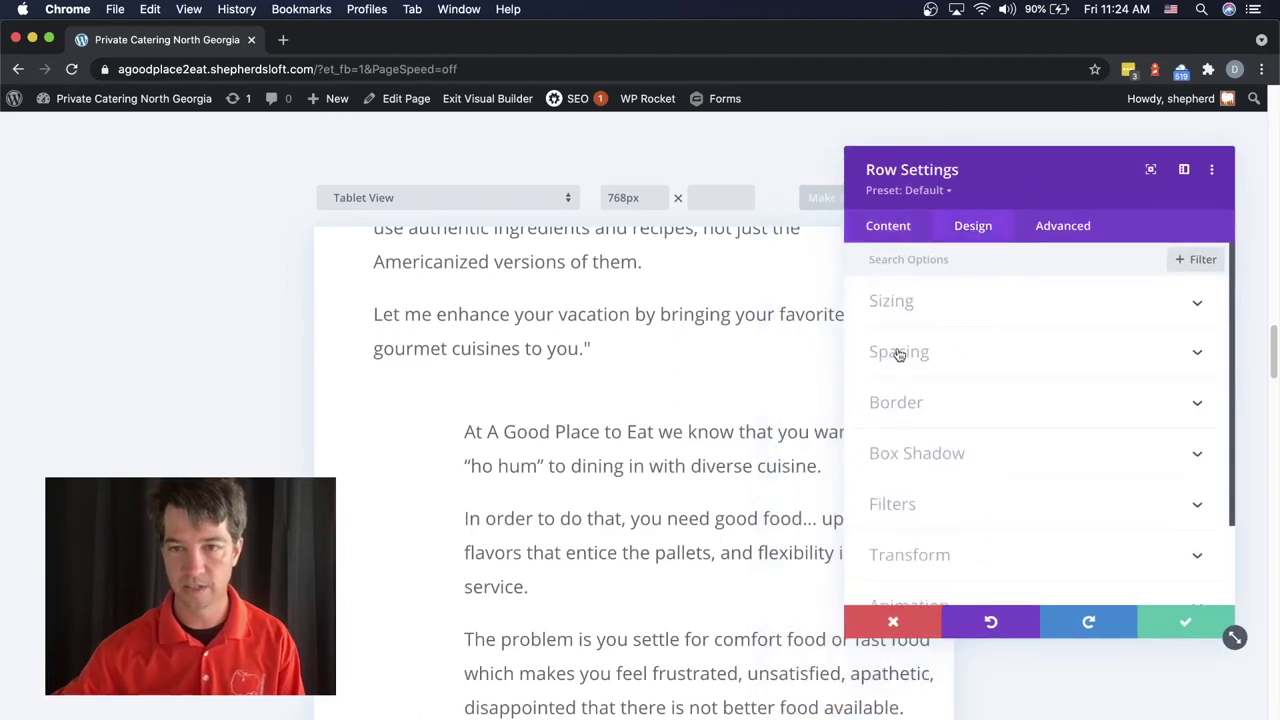
pyautogui.click(899, 353)
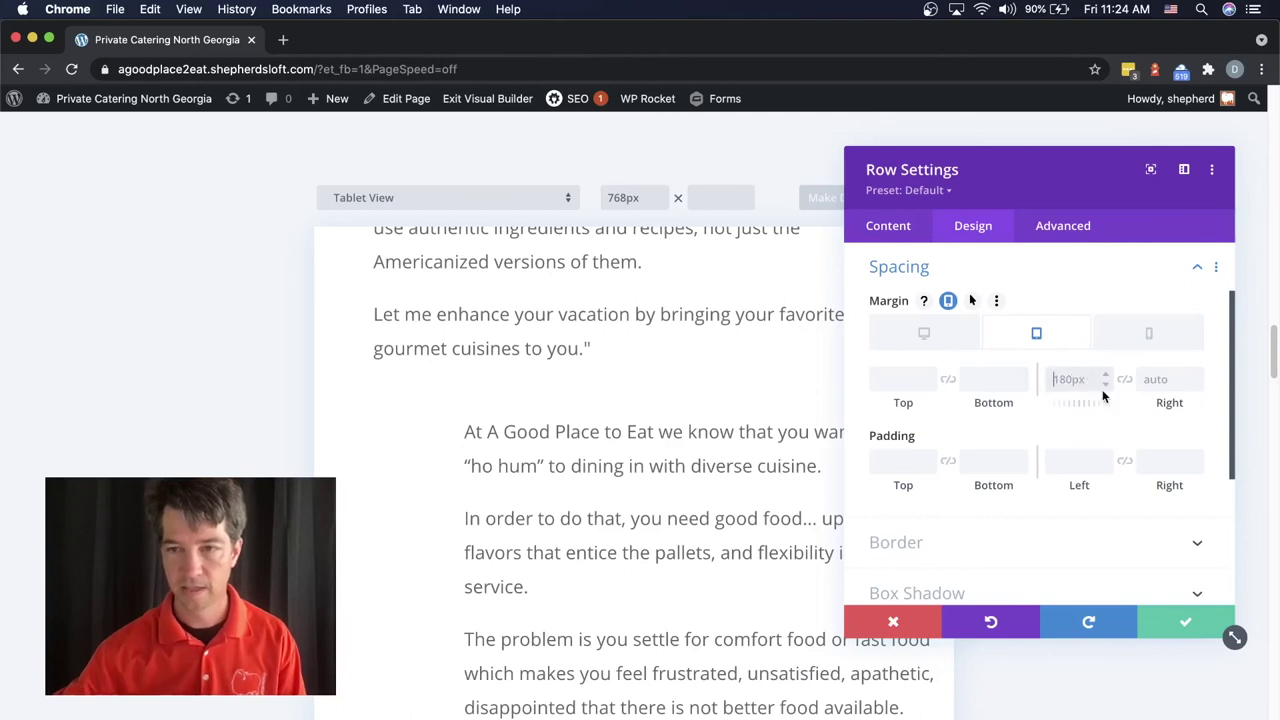
pyautogui.scroll(-8, 1105, 384)
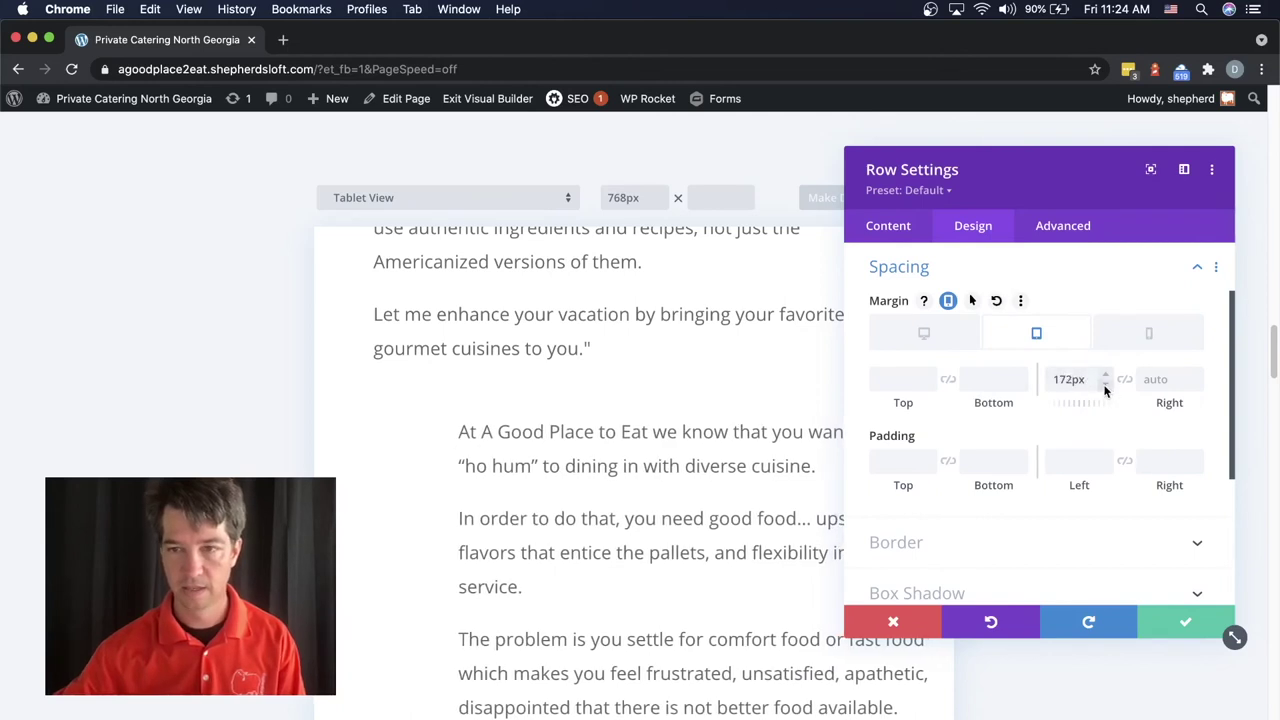
pyautogui.doubleClick(1066, 379)
pyautogui.write('30px')
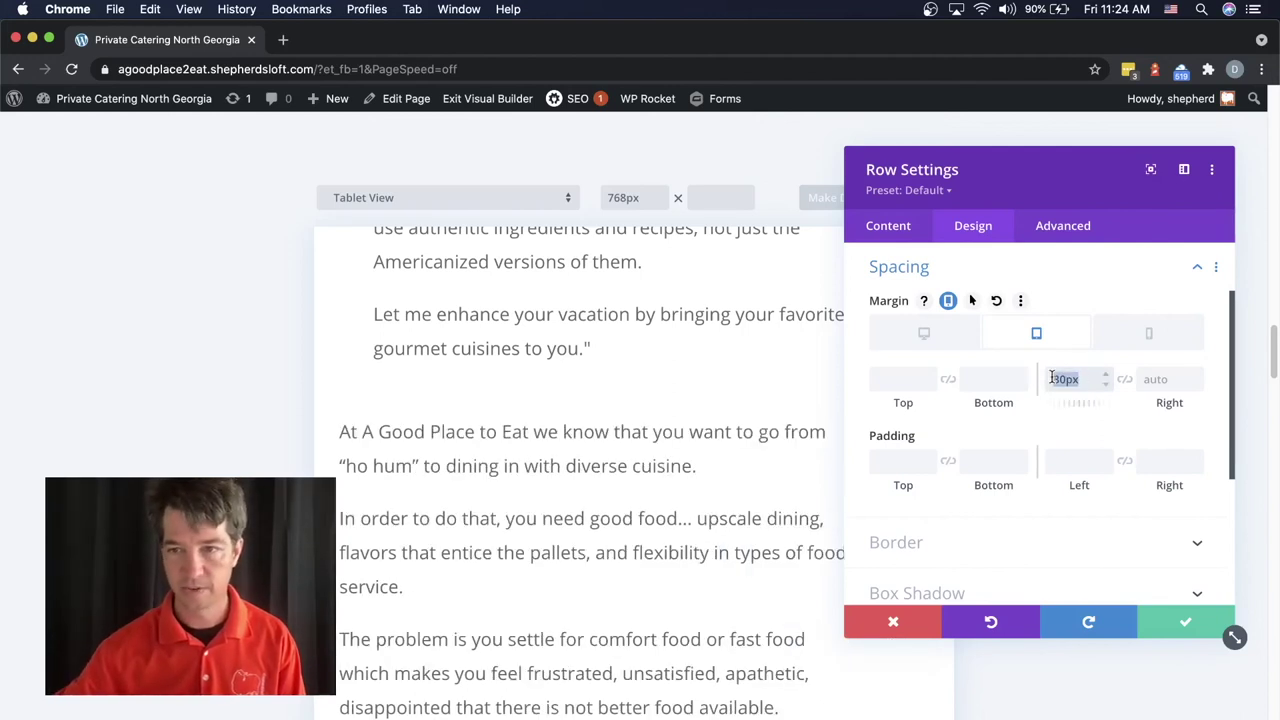
pyautogui.write('px')
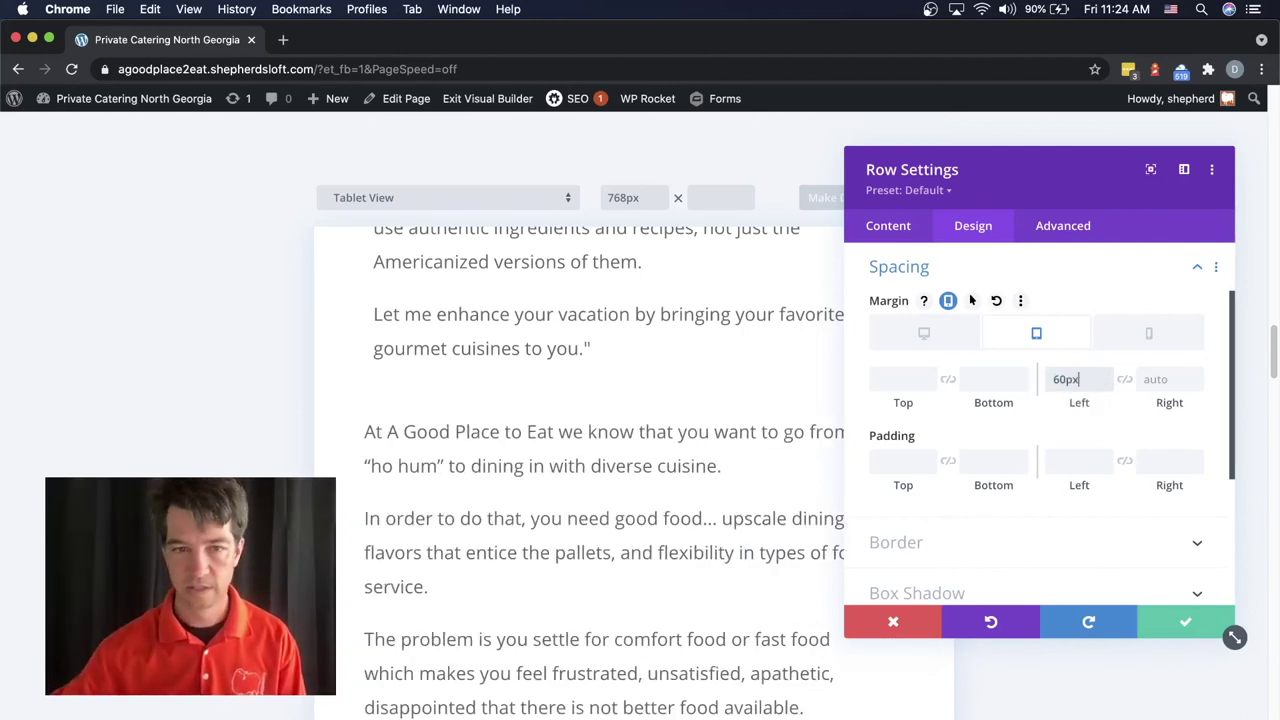
pyautogui.moveTo(1057, 378); pyautogui.dragTo(1108, 378)
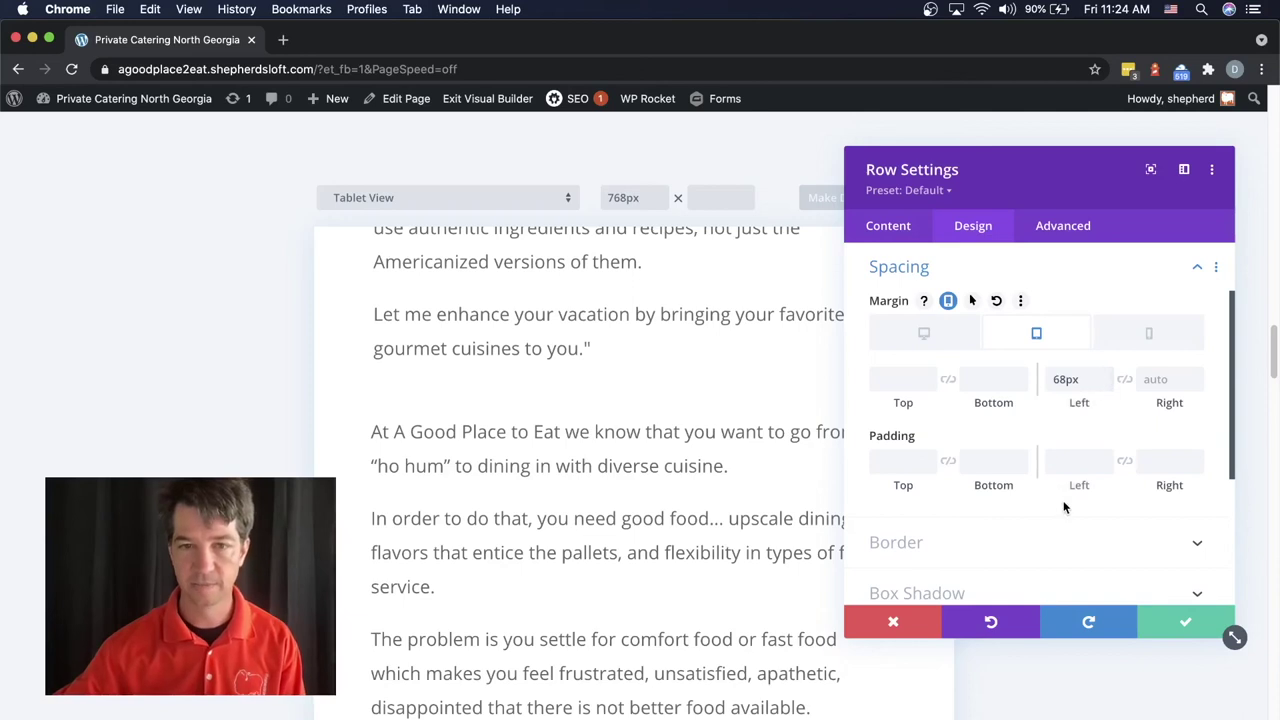
# Check the tablet layout down to the Plan Private Dining section and save the "At A Good Place to Eat" row settings.
pyautogui.scroll(-5, 714, 568)
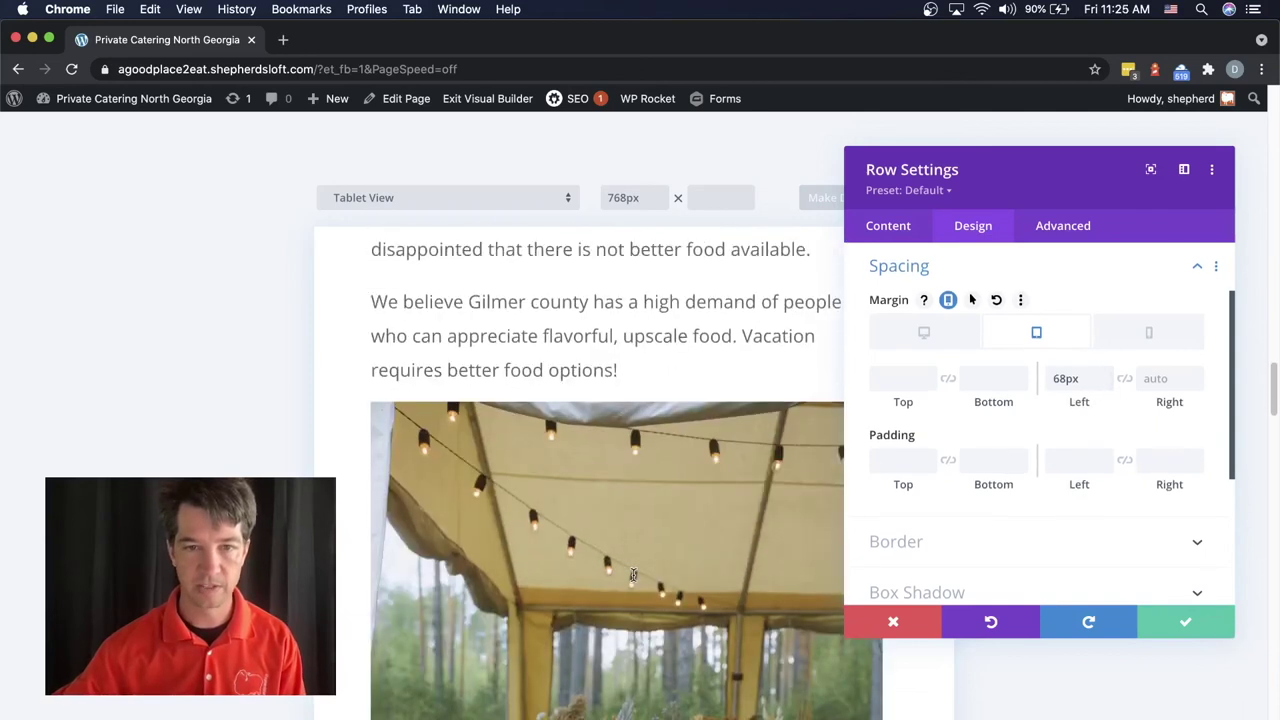
pyautogui.scroll(-10, 659, 571)
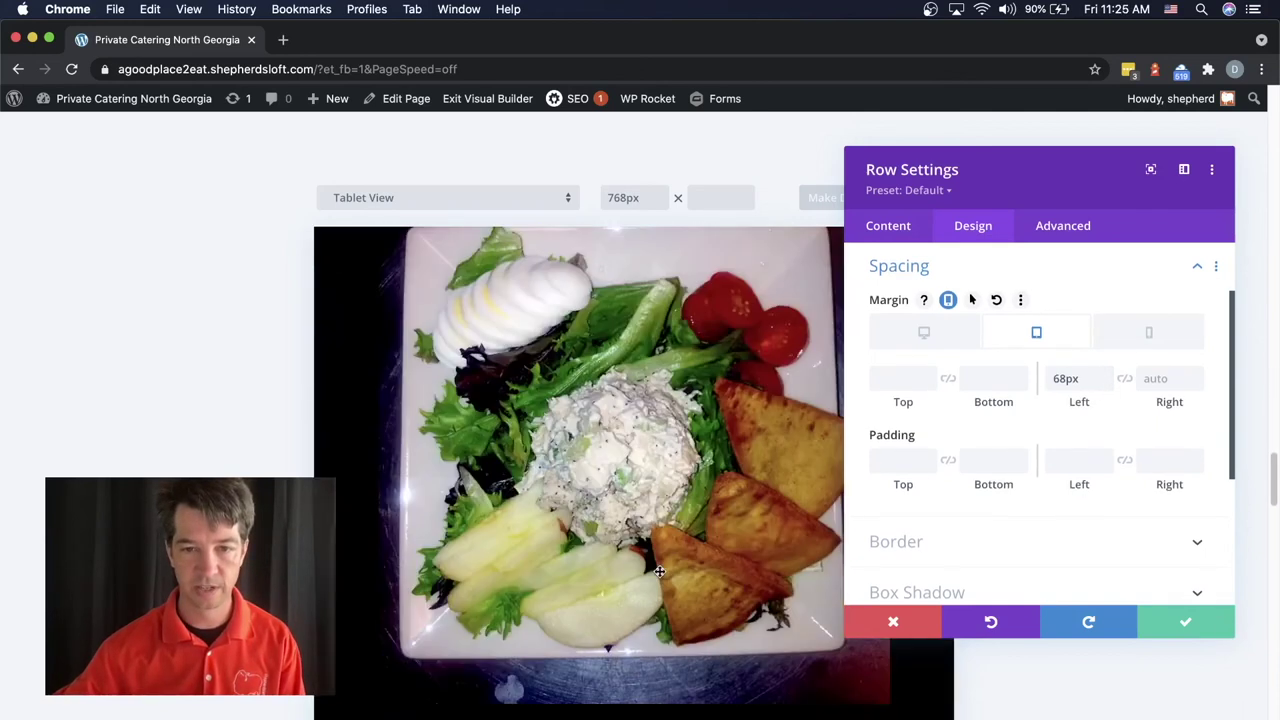
pyautogui.scroll(-4, 659, 571)
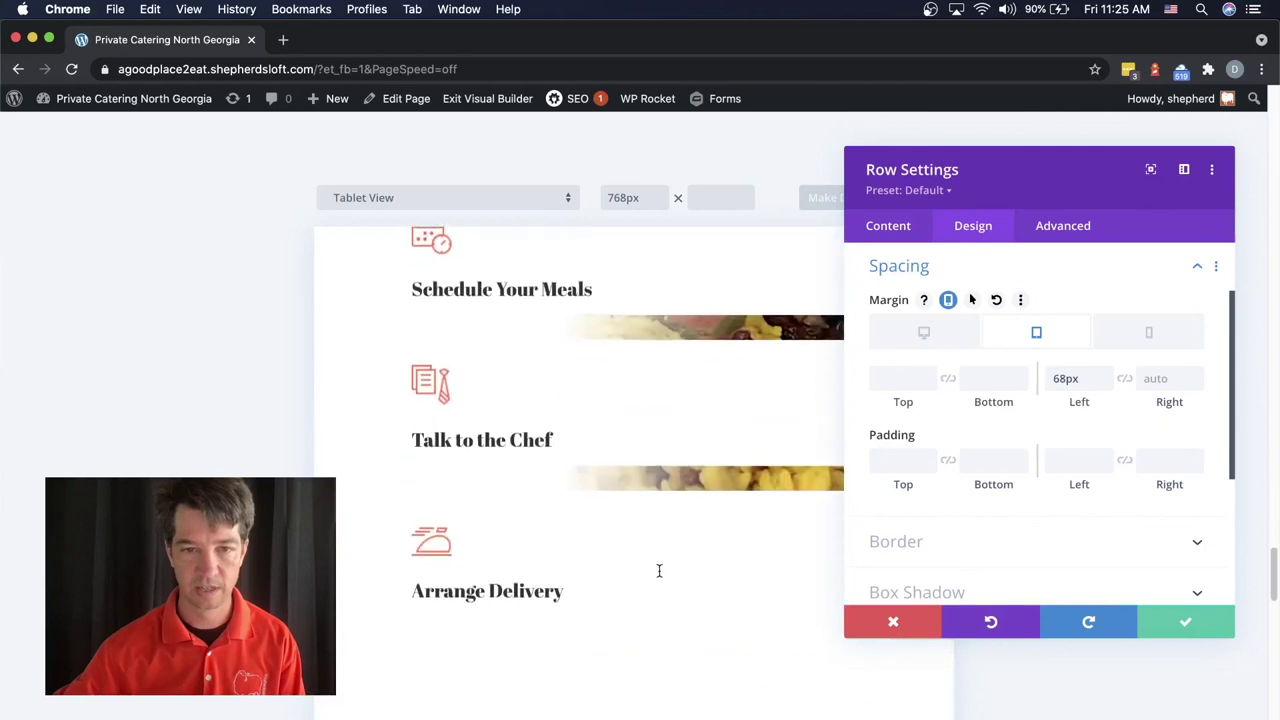
pyautogui.scroll(2, 659, 570)
pyautogui.scroll(2, 659, 571)
pyautogui.scroll(-1, 659, 571)
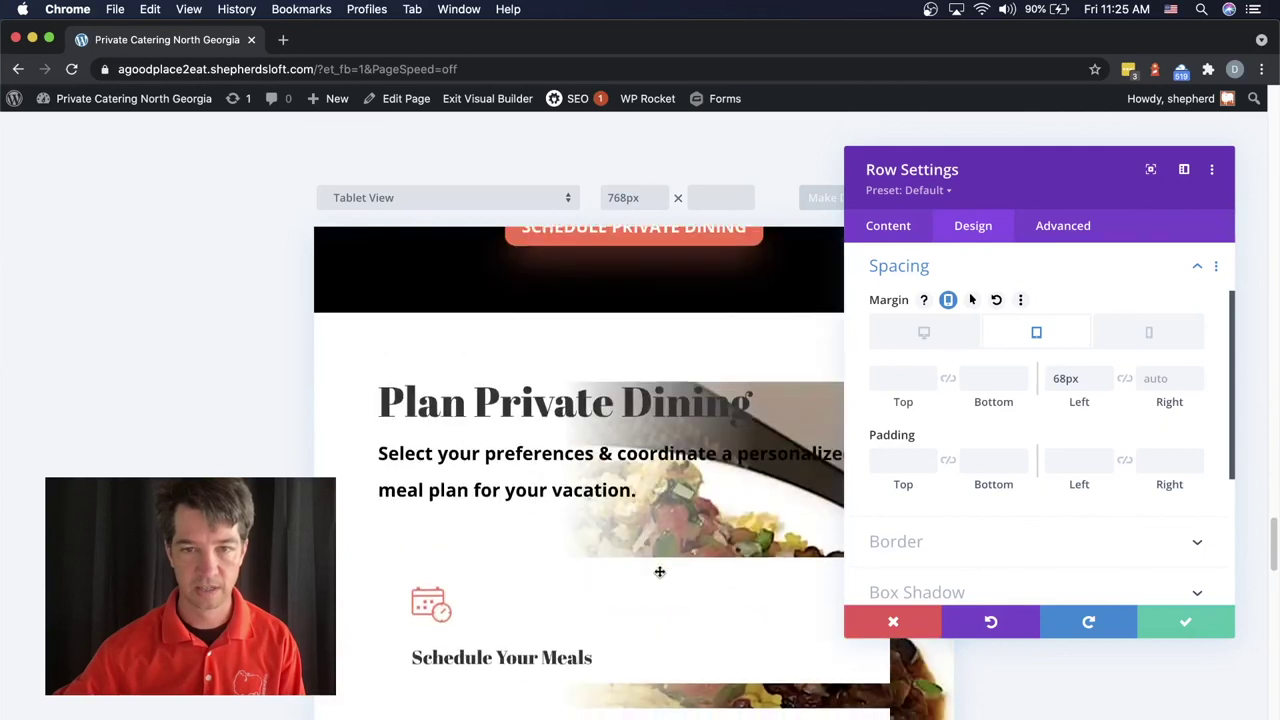
pyautogui.click(1188, 623)
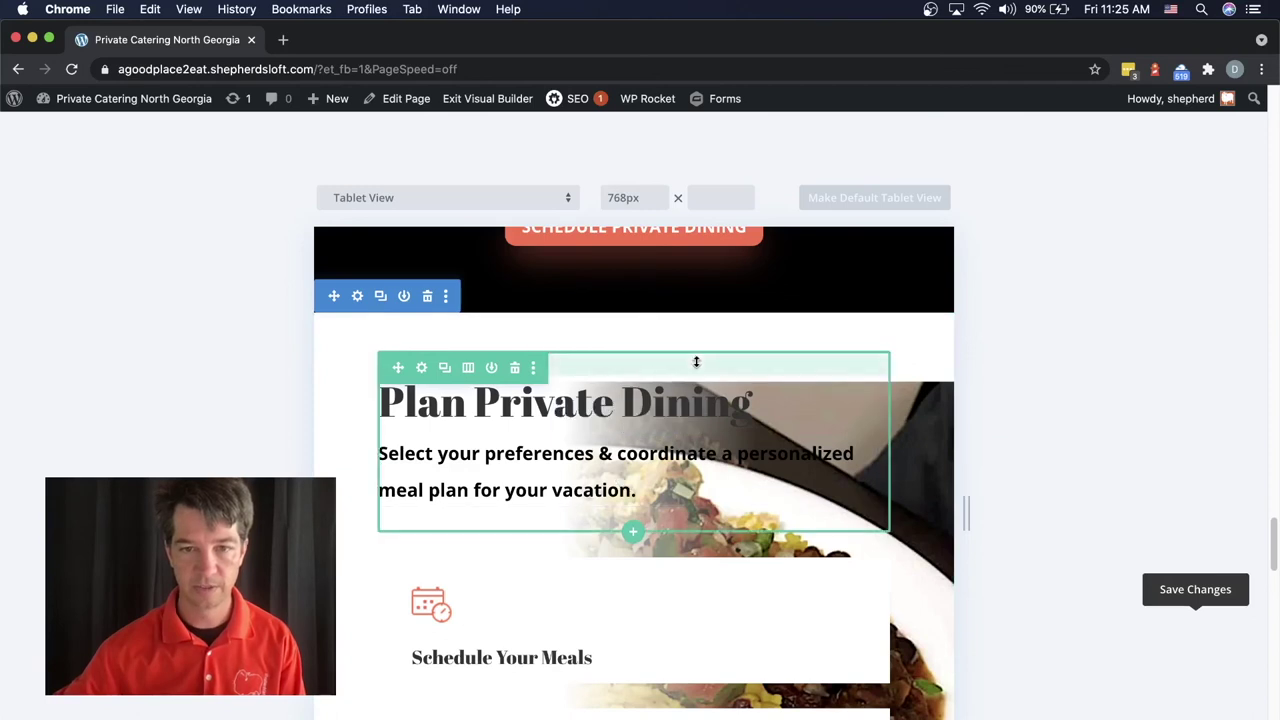
# Set the Plan Private Dining row's top padding to 32px and open its tablet margin settings.
pyautogui.moveTo(696, 362)
pyautogui.mouseDown()
pyautogui.moveTo(696, 330)
pyautogui.moveTo(696, 351)
pyautogui.mouseUp()
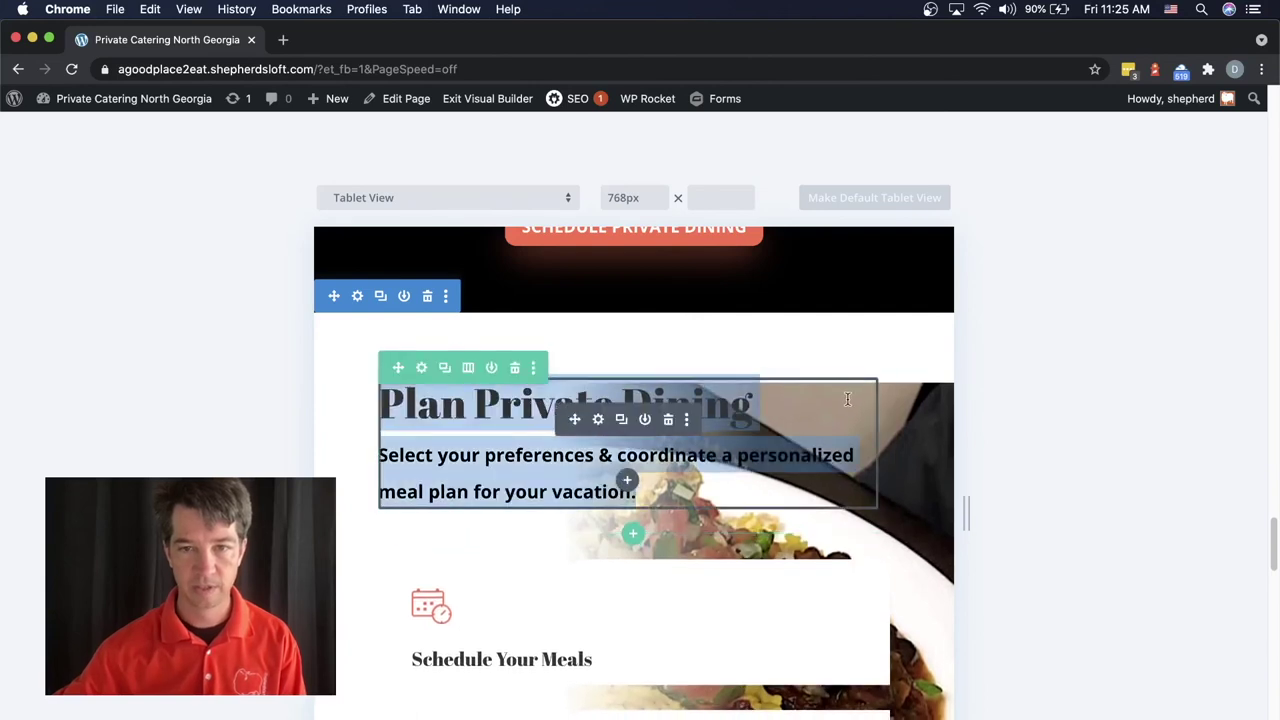
pyautogui.click(422, 368)
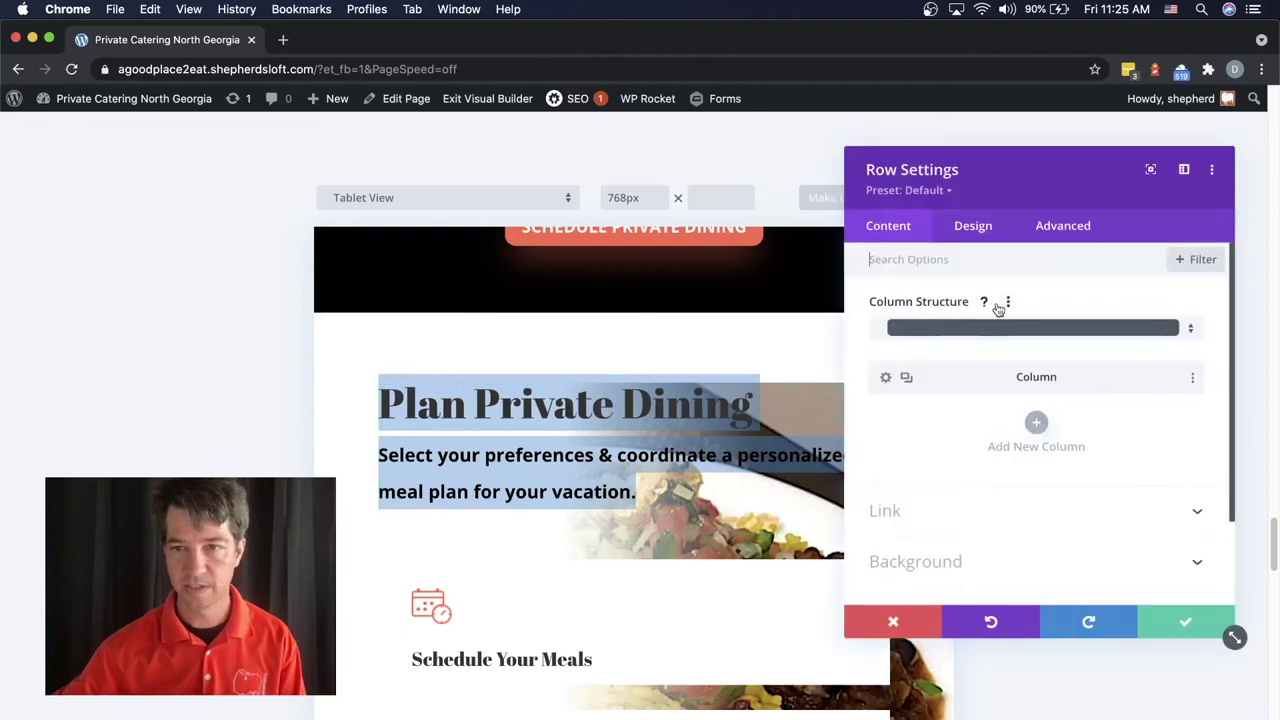
pyautogui.click(975, 229)
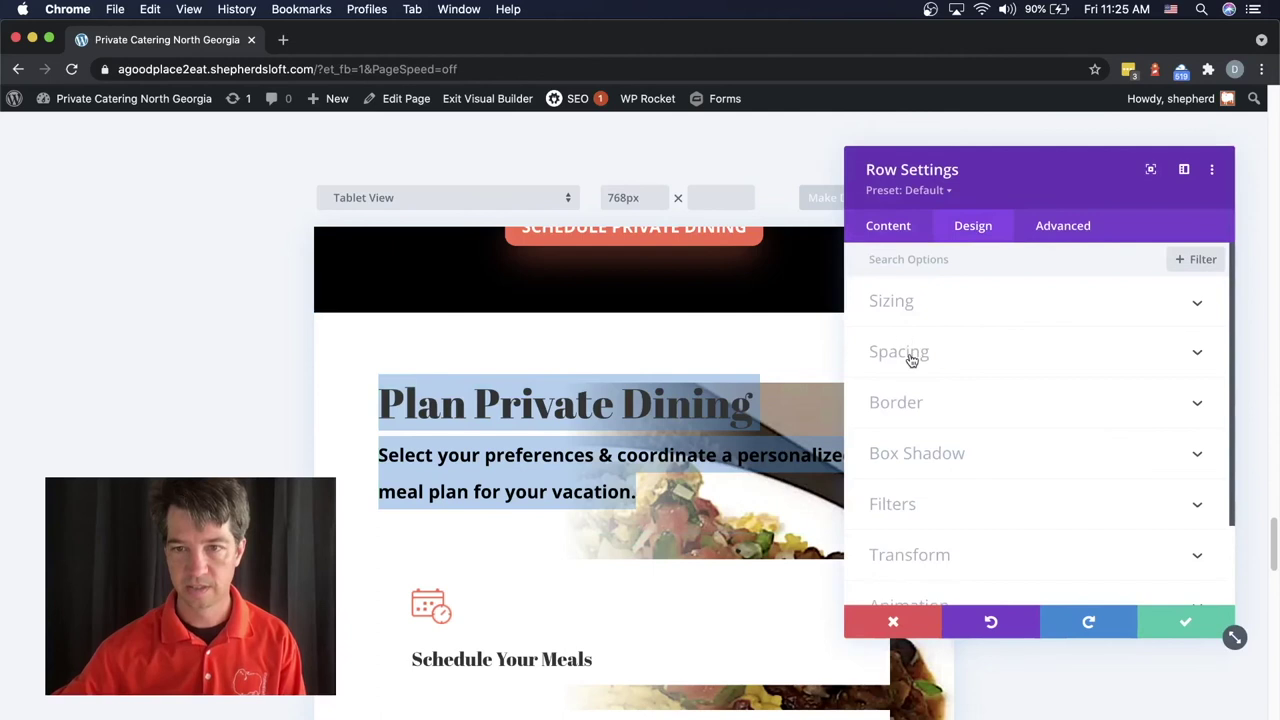
pyautogui.click(900, 353)
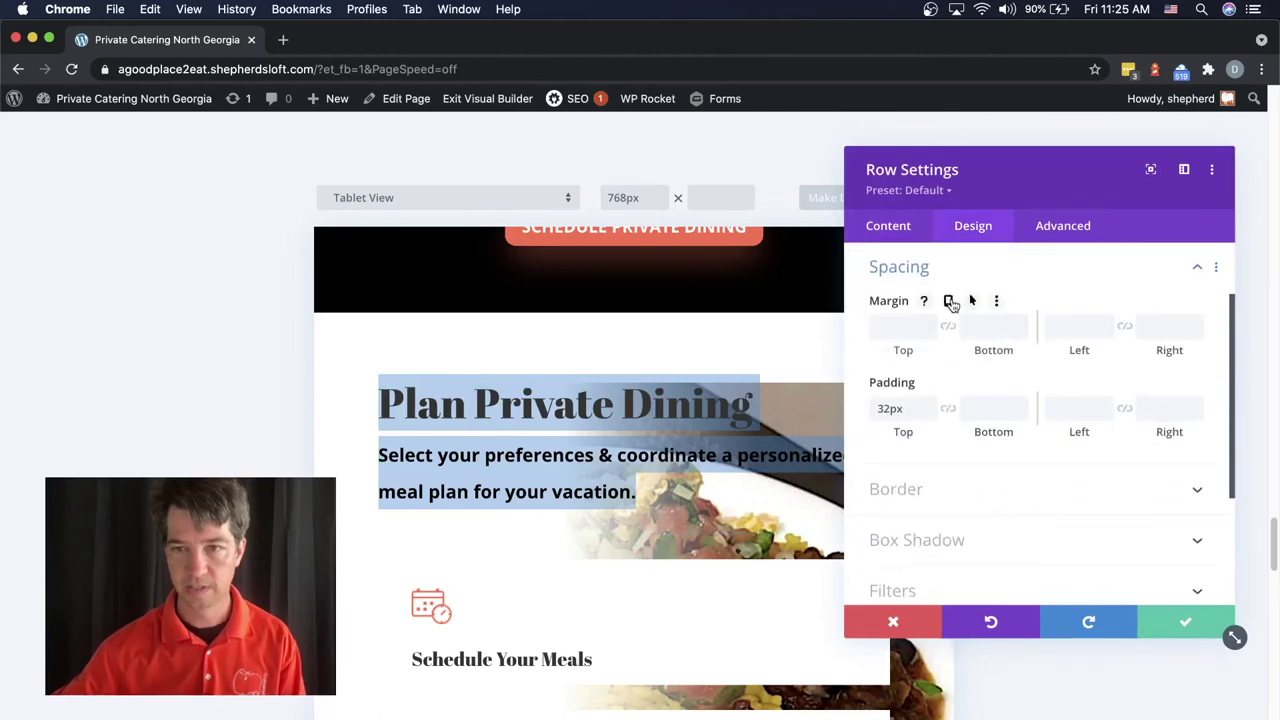
pyautogui.click(950, 302)
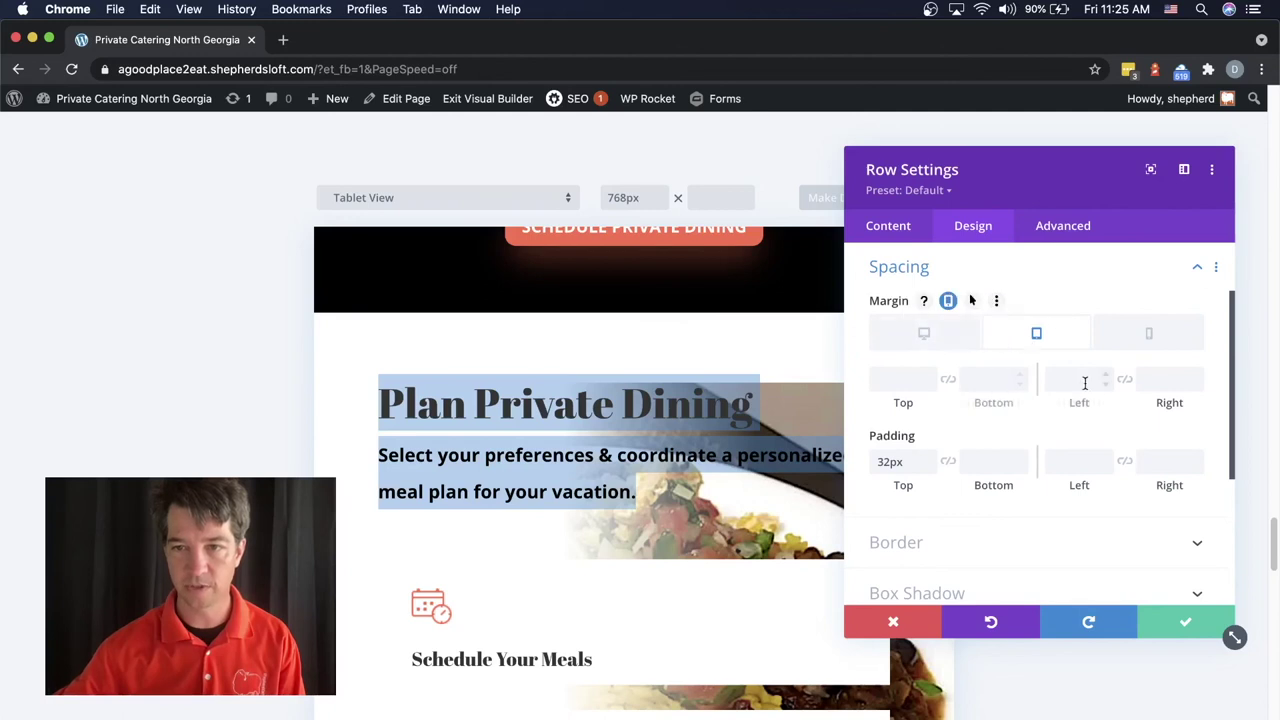
# Try a tablet top margin of -55px on the Plan Private Dining row, clear it and save the row settings.
pyautogui.click(927, 376)
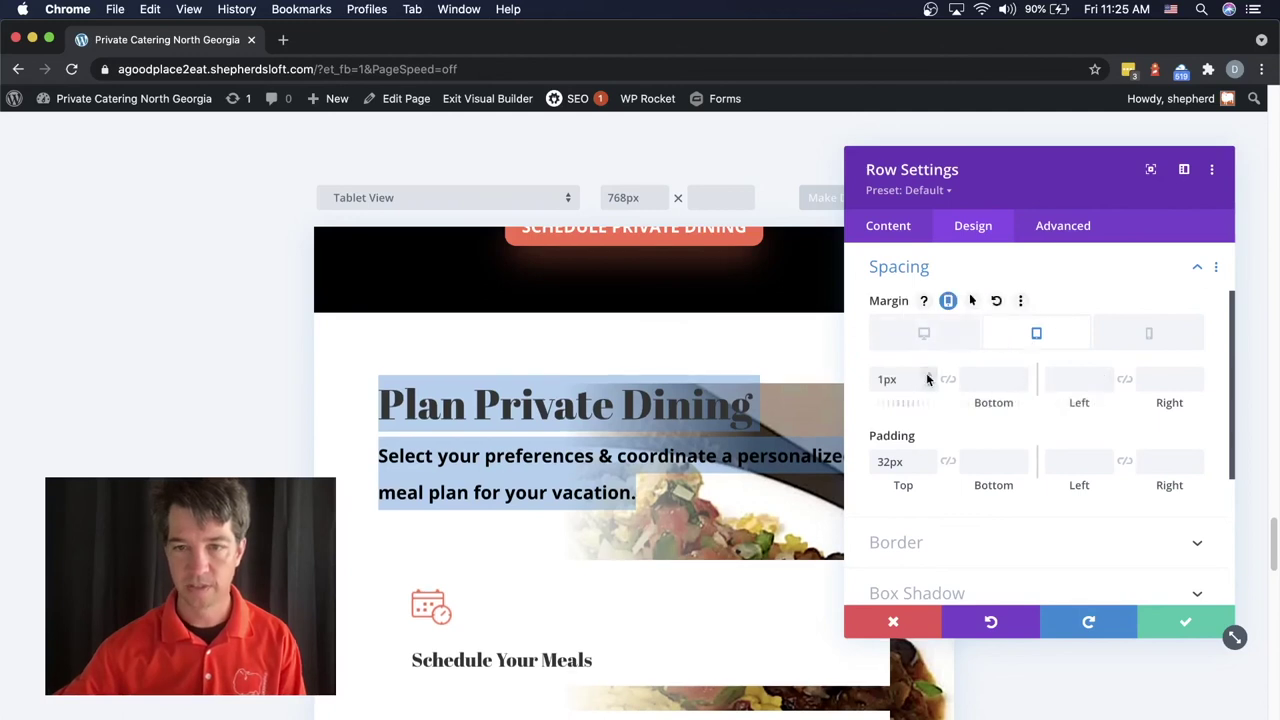
pyautogui.click(927, 376)
pyautogui.click(928, 384)
pyautogui.click(928, 384)
pyautogui.click(928, 384)
pyautogui.click(928, 384)
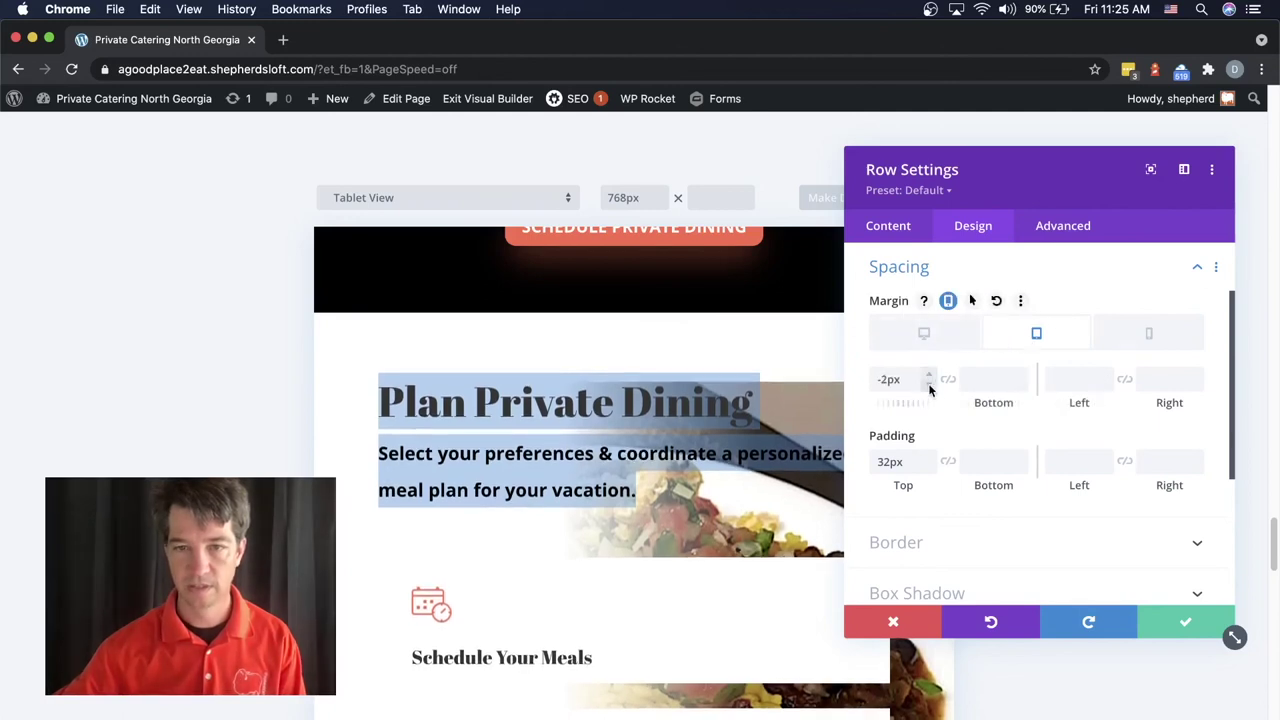
pyautogui.click(929, 384)
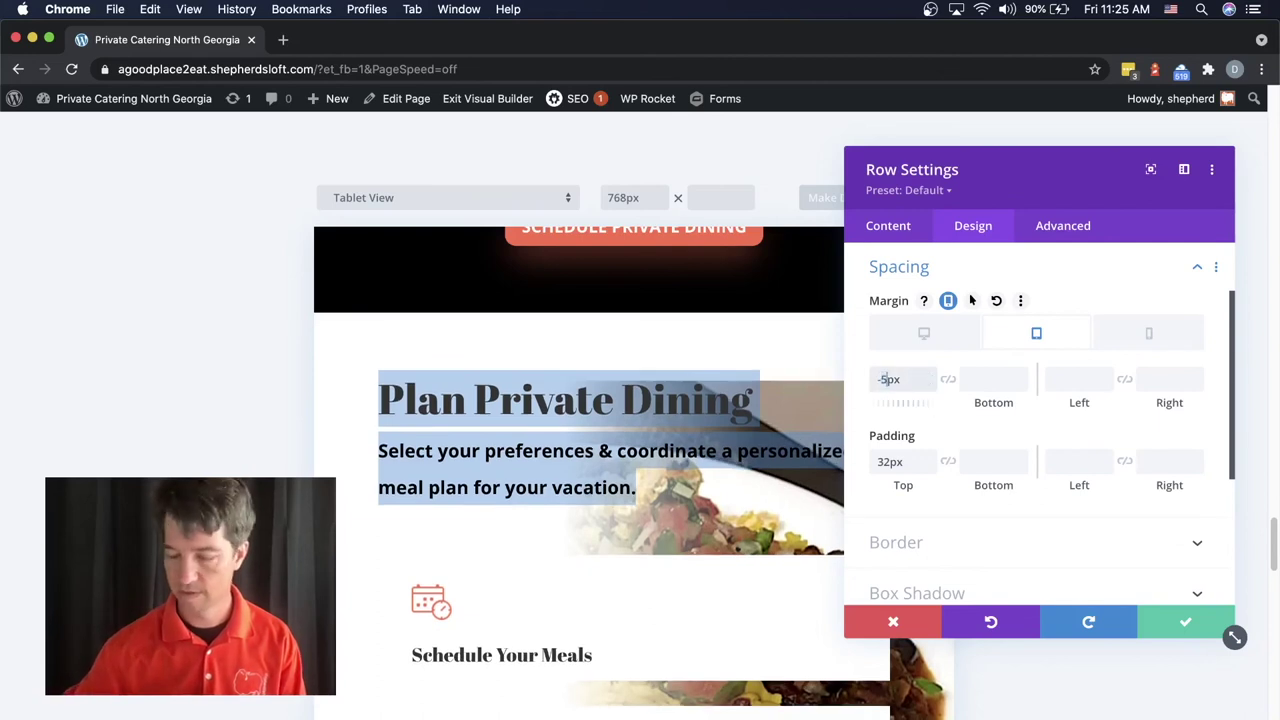
pyautogui.write('5')
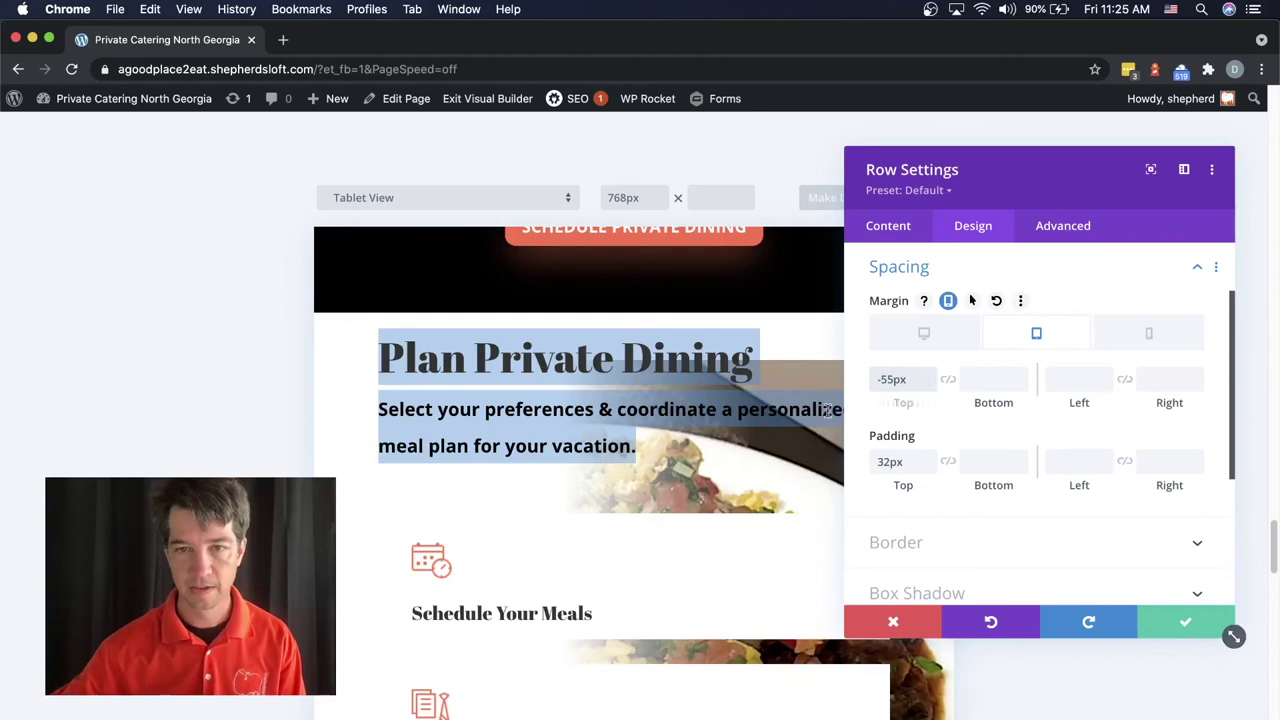
pyautogui.moveTo(916, 386); pyautogui.dragTo(863, 380)
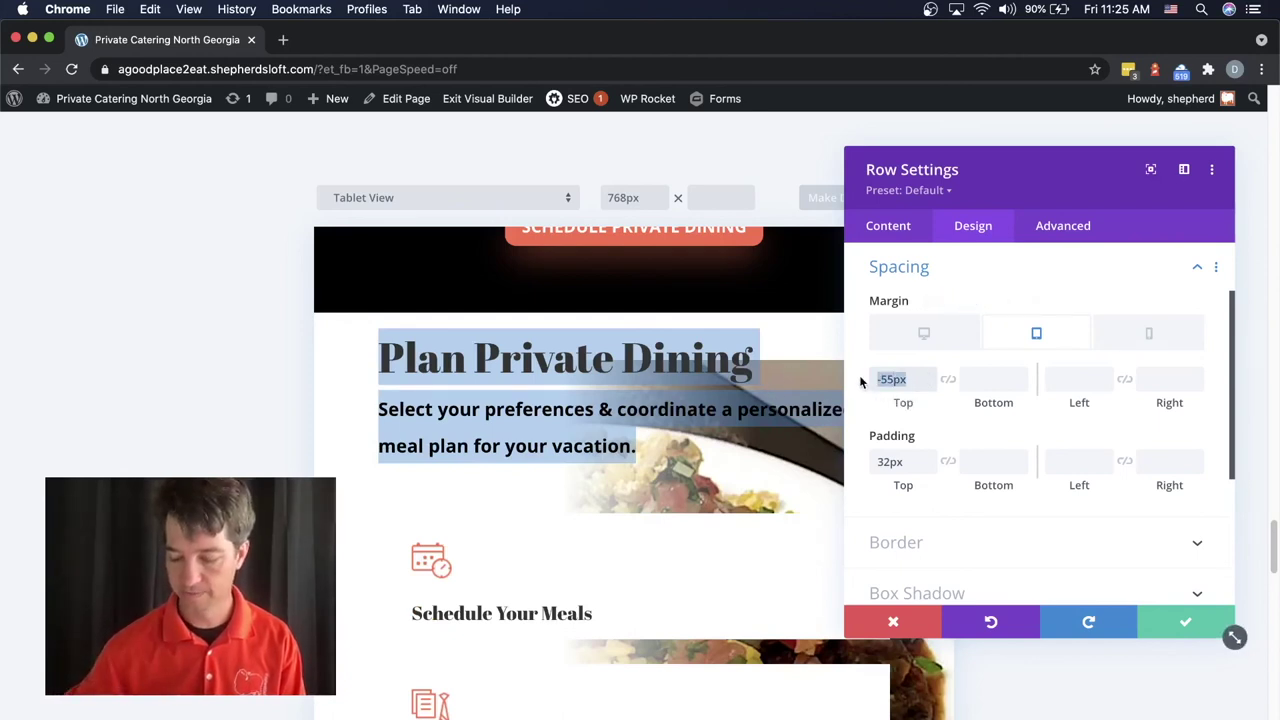
pyautogui.press('BackSpace')
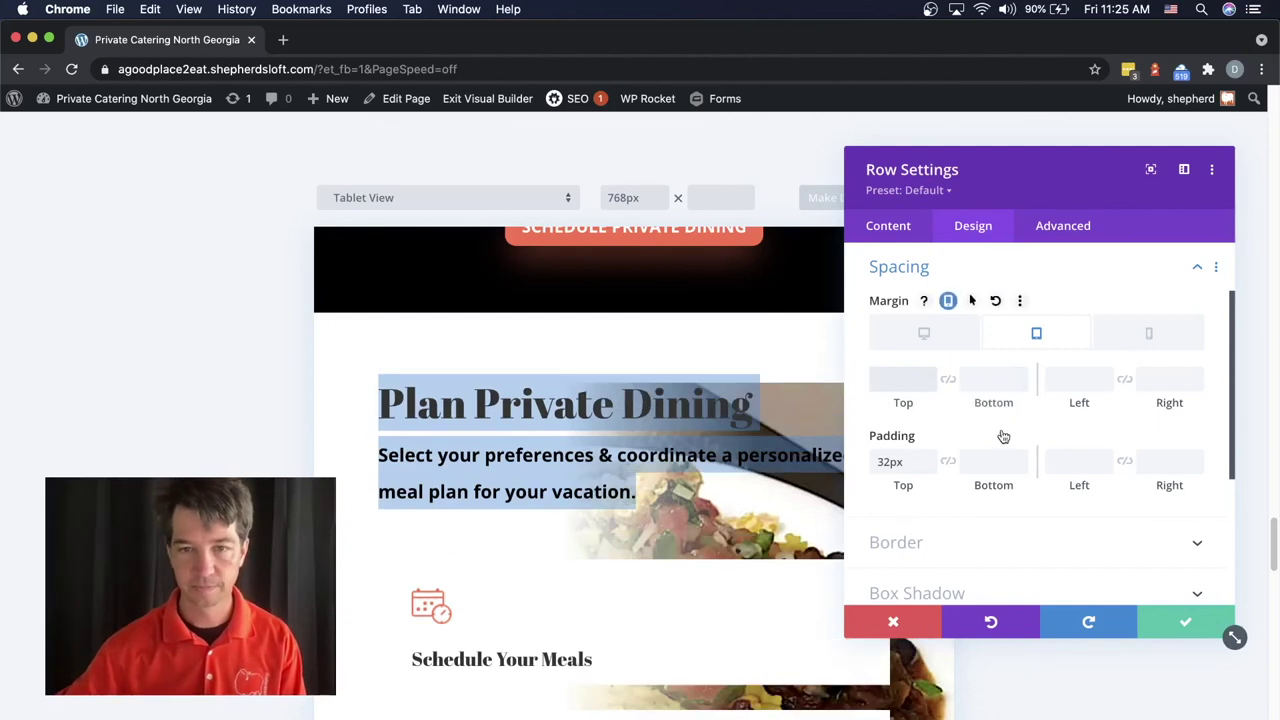
pyautogui.click(1190, 622)
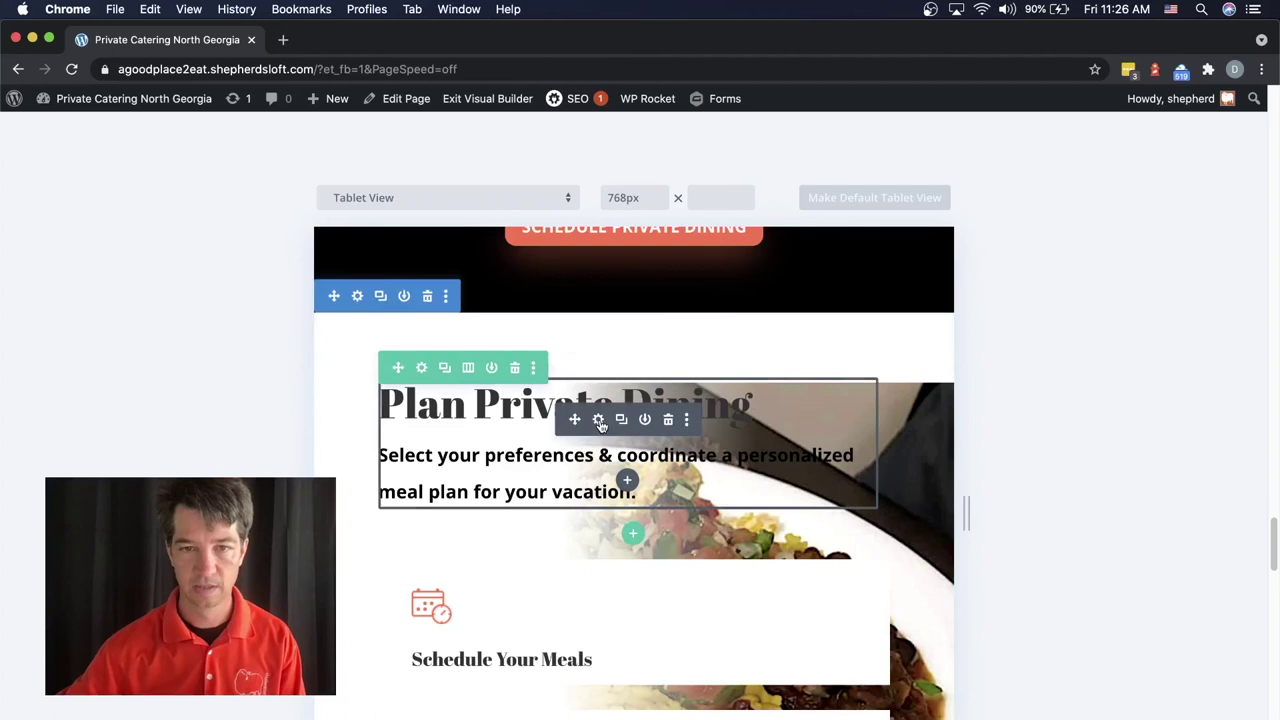
# Try a tablet top margin of -20px on the Plan Private Dining text module, clear it and save the module settings.
pyautogui.click(598, 420)
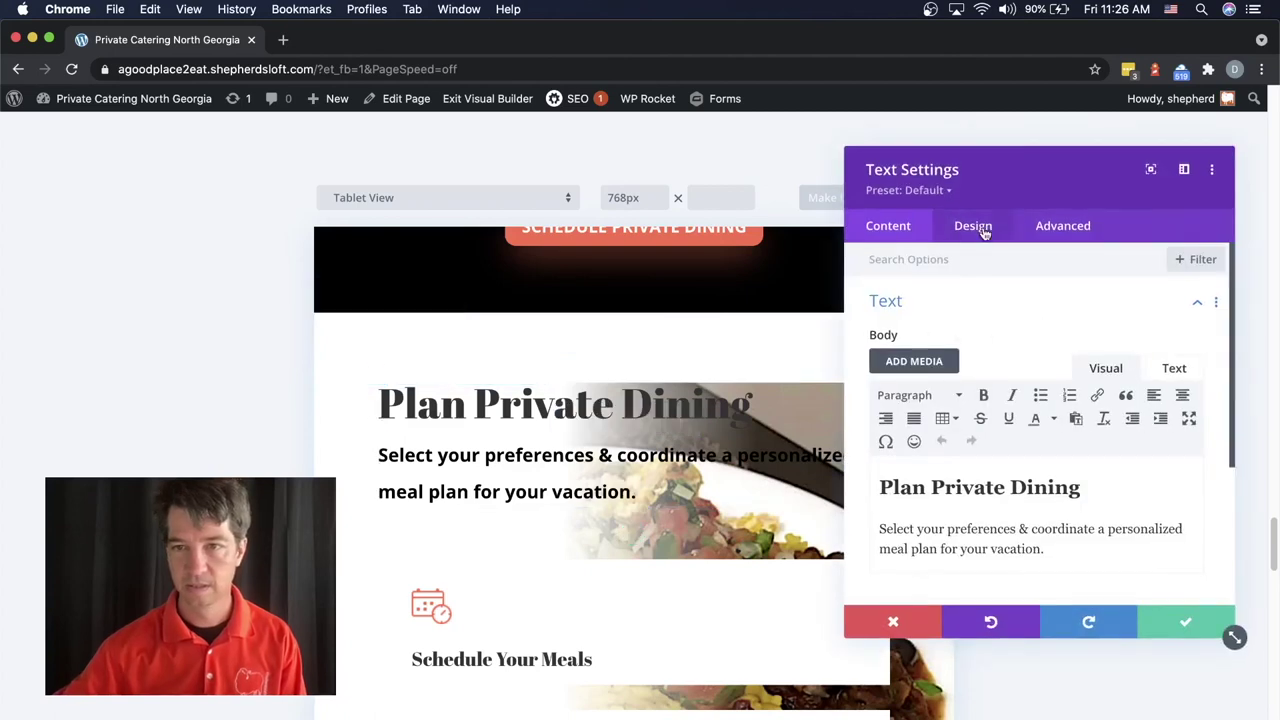
pyautogui.click(984, 231)
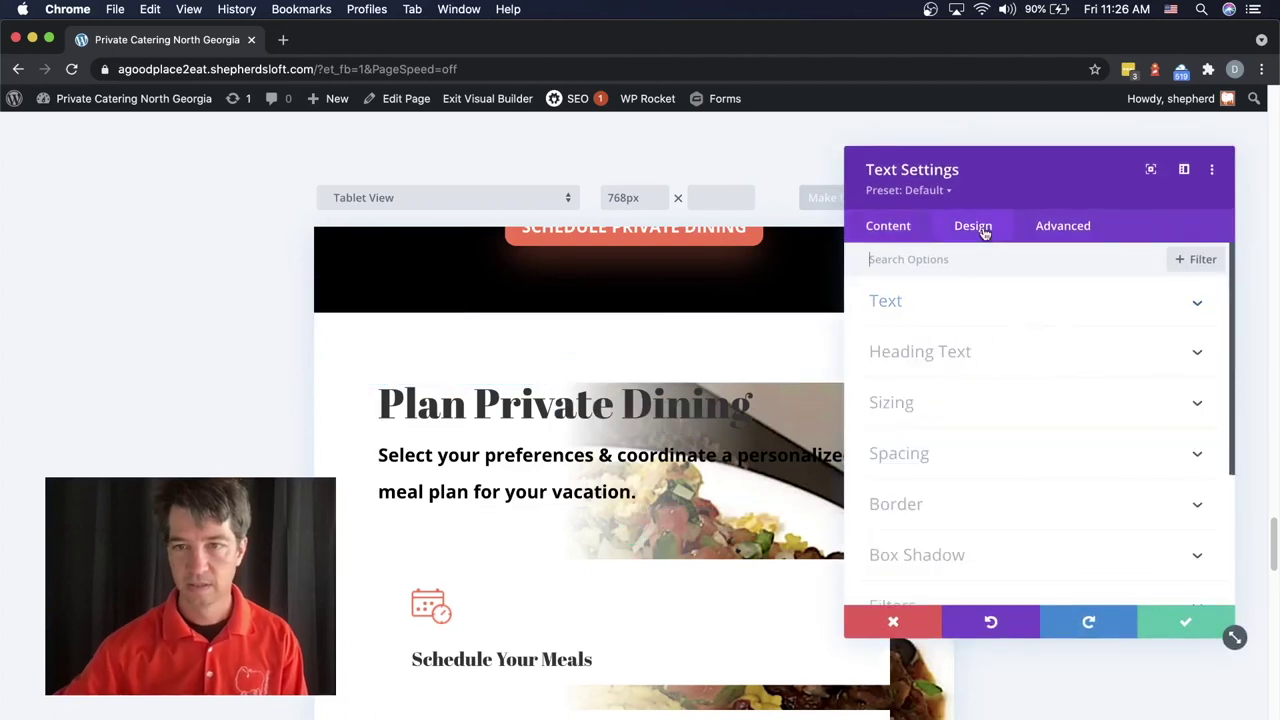
pyautogui.click(900, 455)
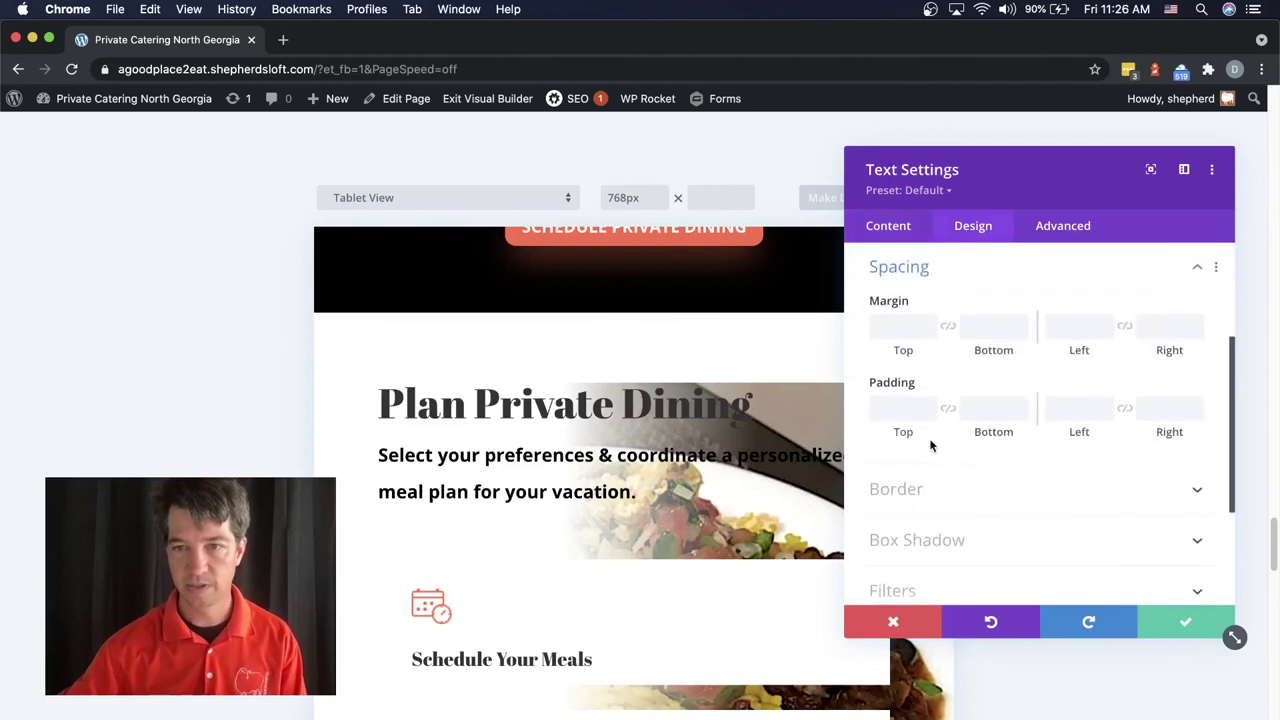
pyautogui.click(948, 302)
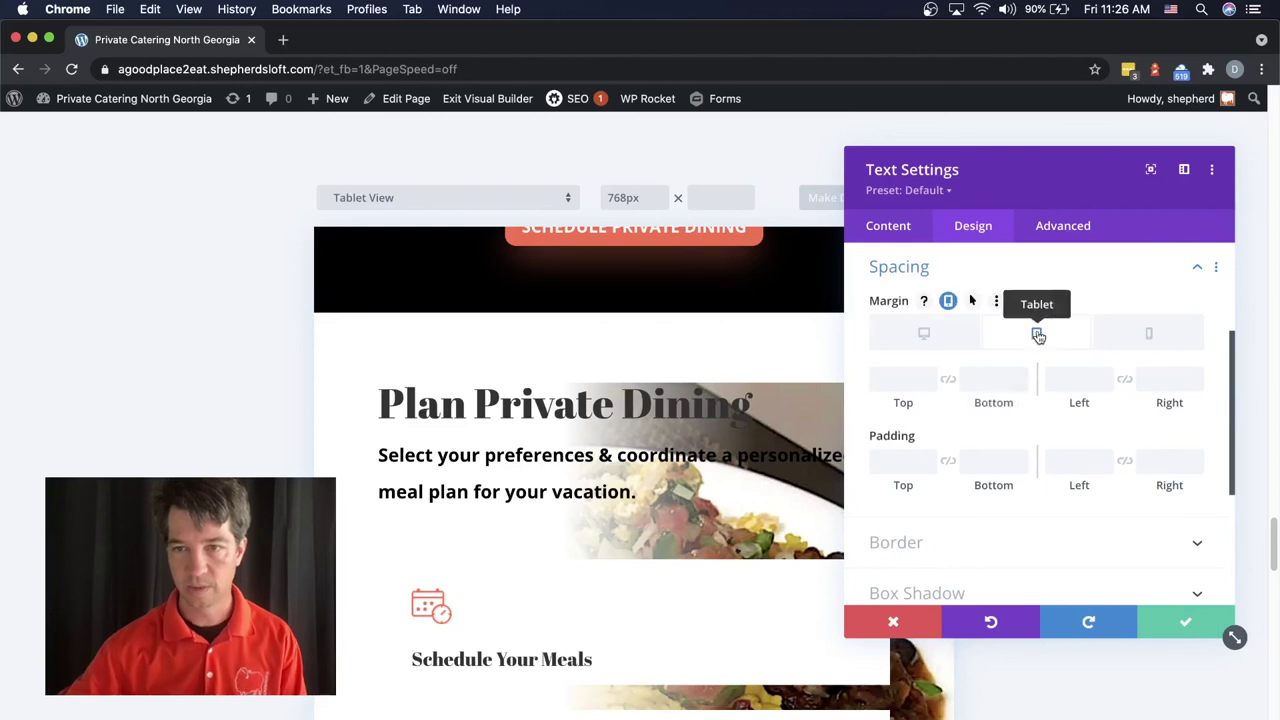
pyautogui.click(928, 377)
pyautogui.click(928, 388)
pyautogui.click(928, 388)
pyautogui.click(928, 388)
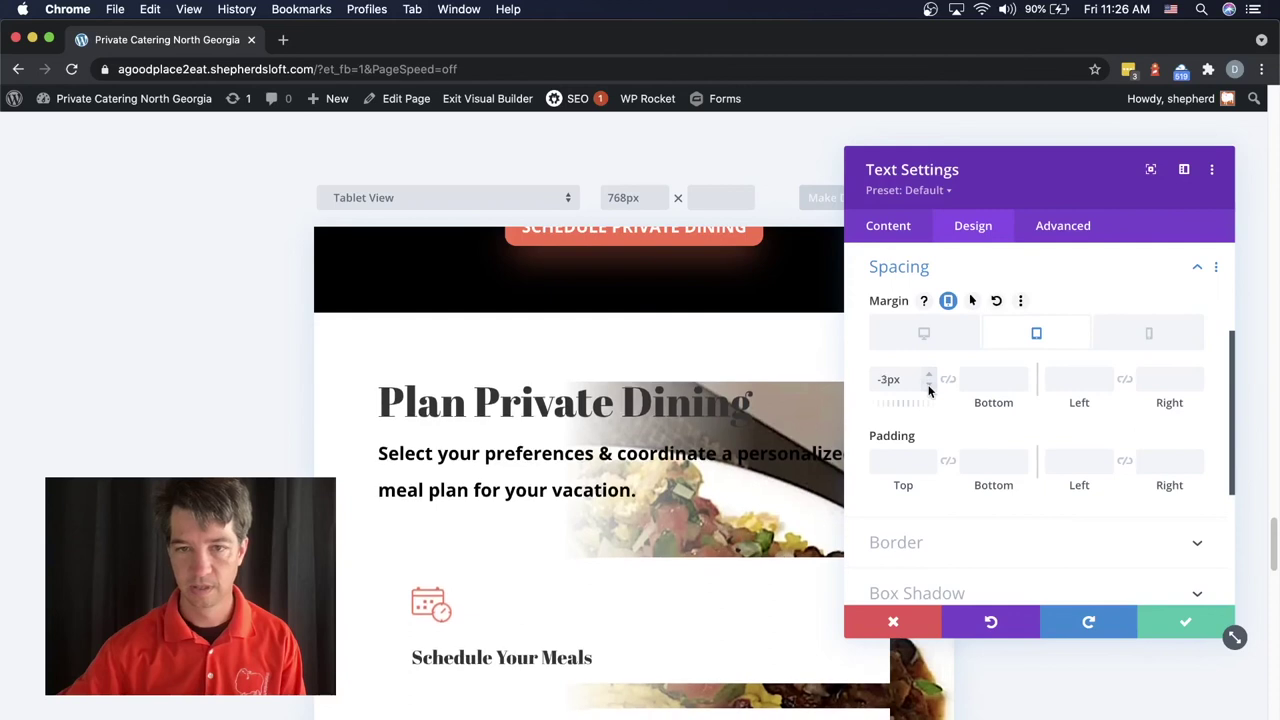
pyautogui.click(928, 388)
pyautogui.click(928, 388)
pyautogui.click(928, 388)
pyautogui.click(928, 388)
pyautogui.click(928, 388)
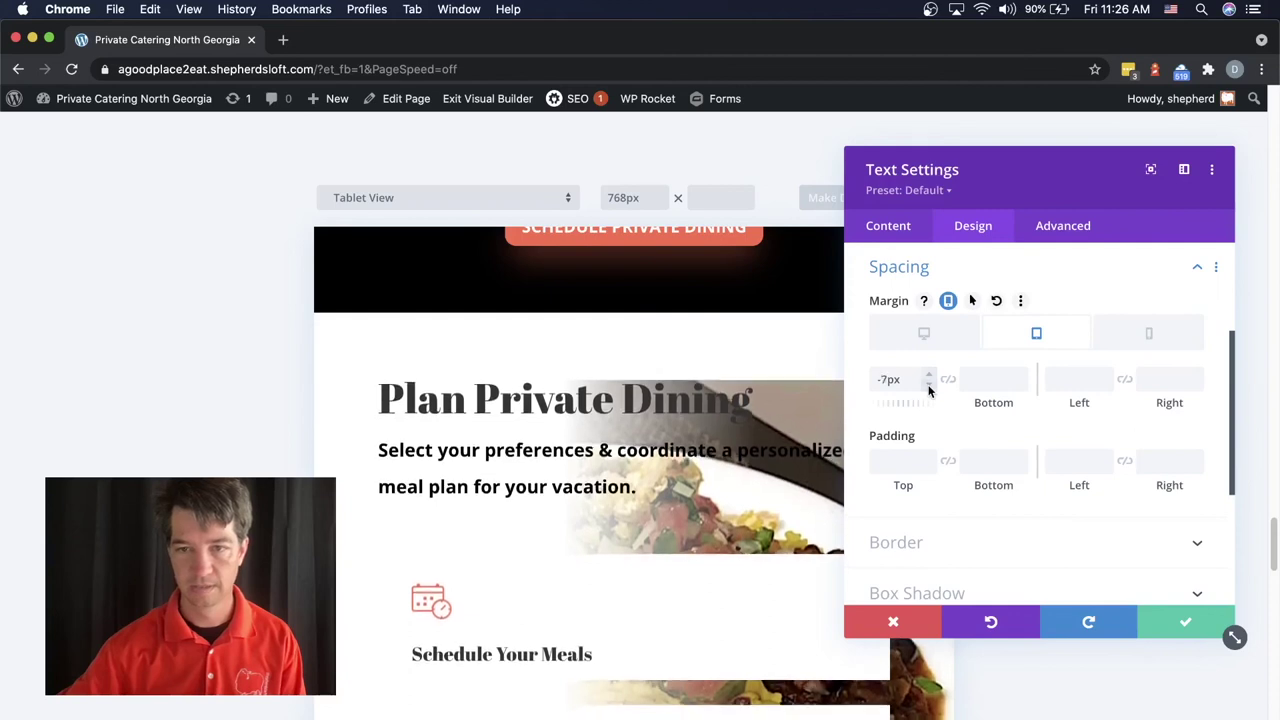
pyautogui.click(928, 388)
pyautogui.click(928, 388)
pyautogui.click(928, 388)
pyautogui.click(928, 388)
pyautogui.click(928, 388)
pyautogui.click(928, 388)
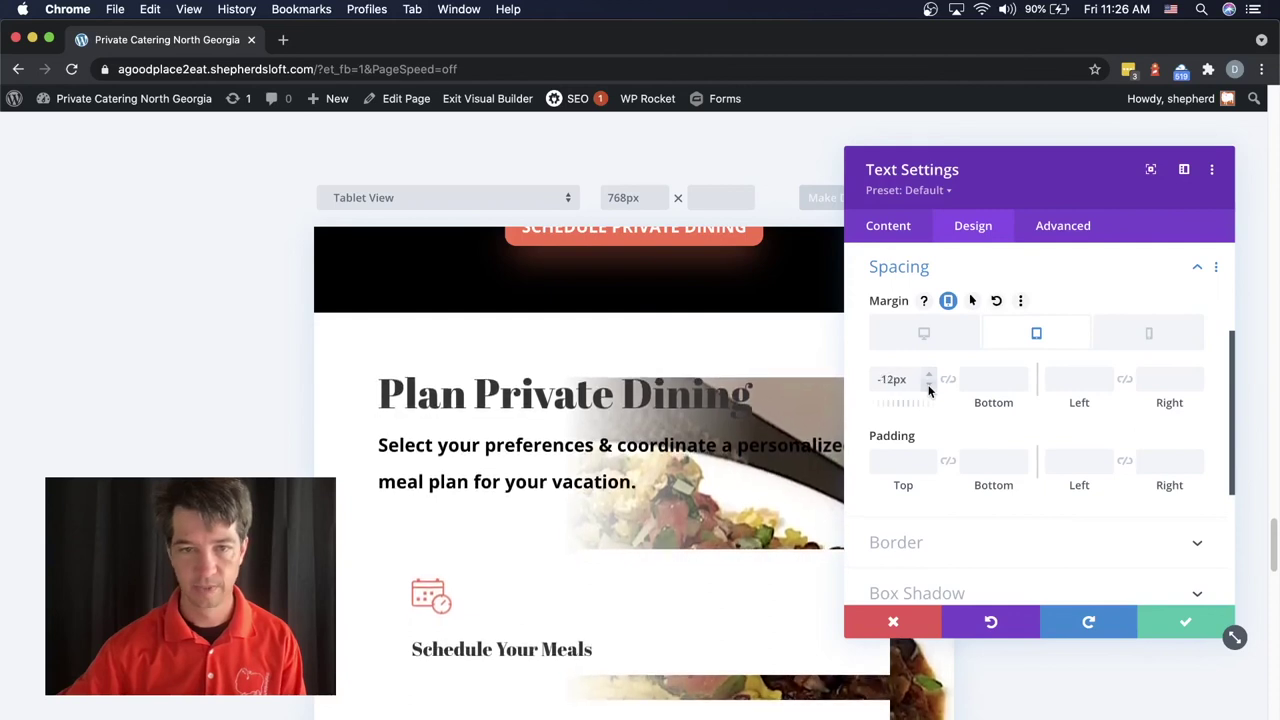
pyautogui.click(928, 388)
pyautogui.click(928, 388)
pyautogui.click(928, 388)
pyautogui.click(928, 388)
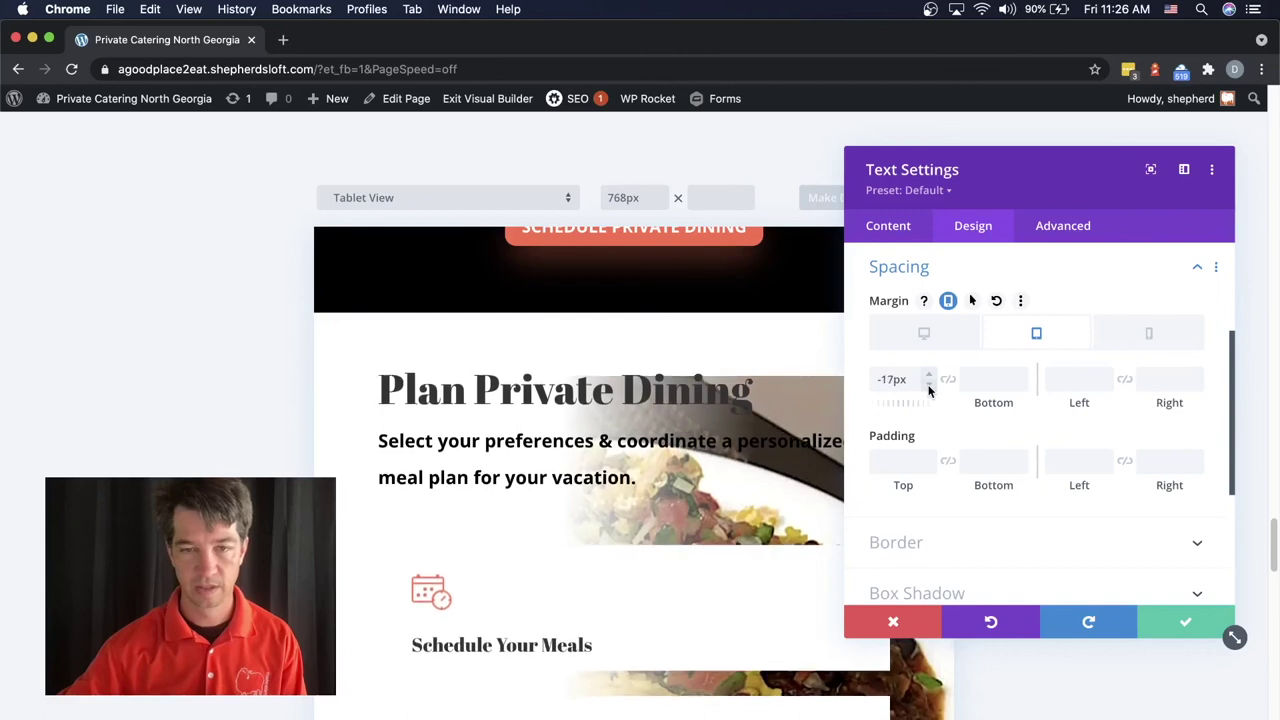
pyautogui.click(928, 388)
pyautogui.click(928, 388)
pyautogui.click(928, 388)
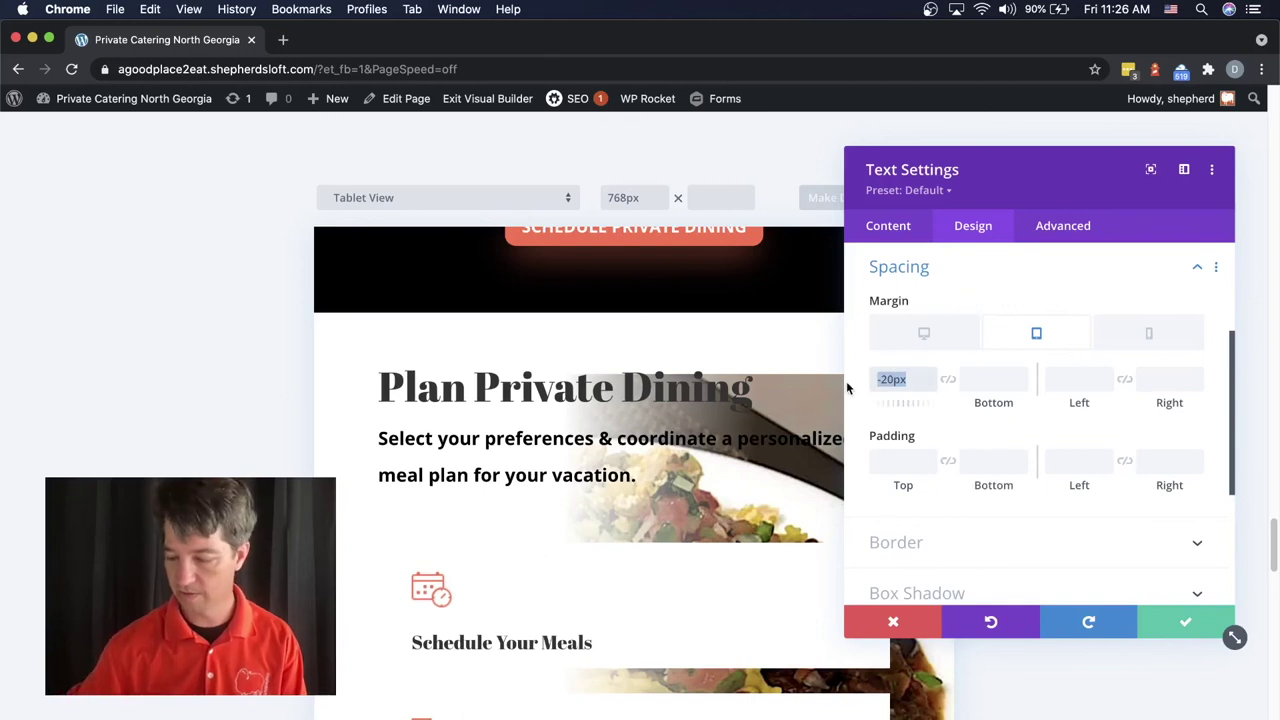
pyautogui.press('BackSpace')
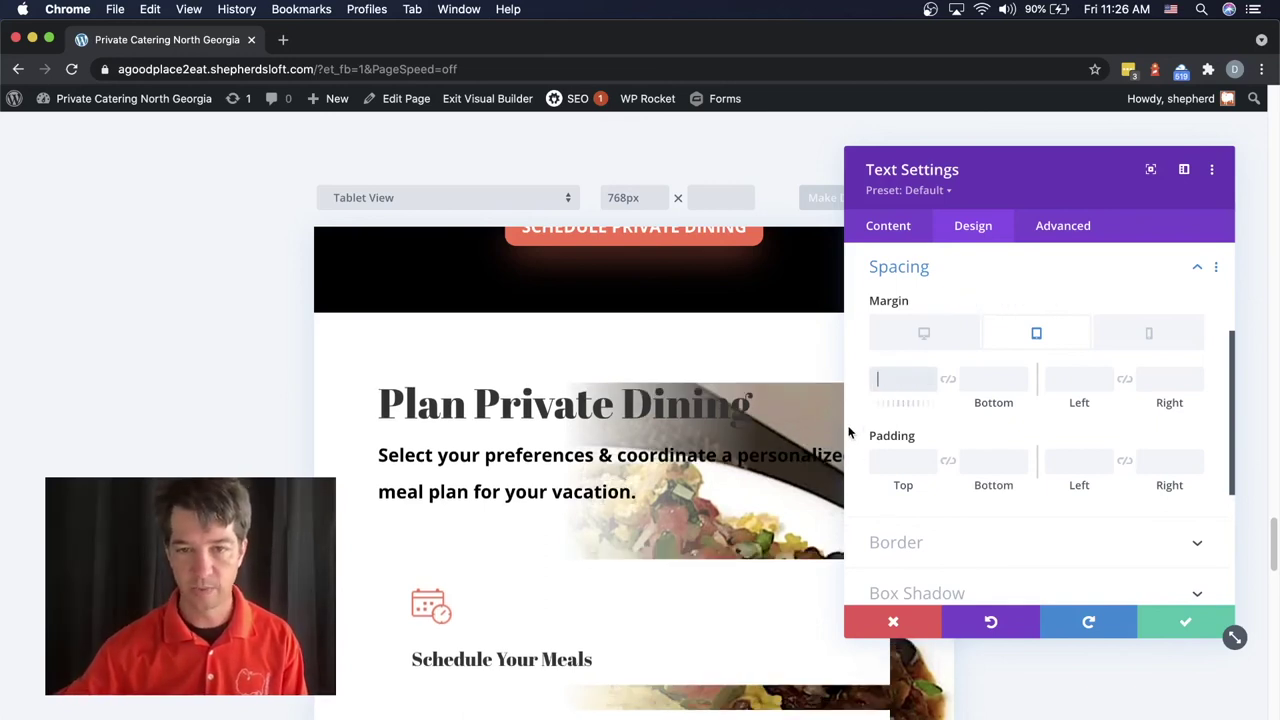
pyautogui.click(1189, 622)
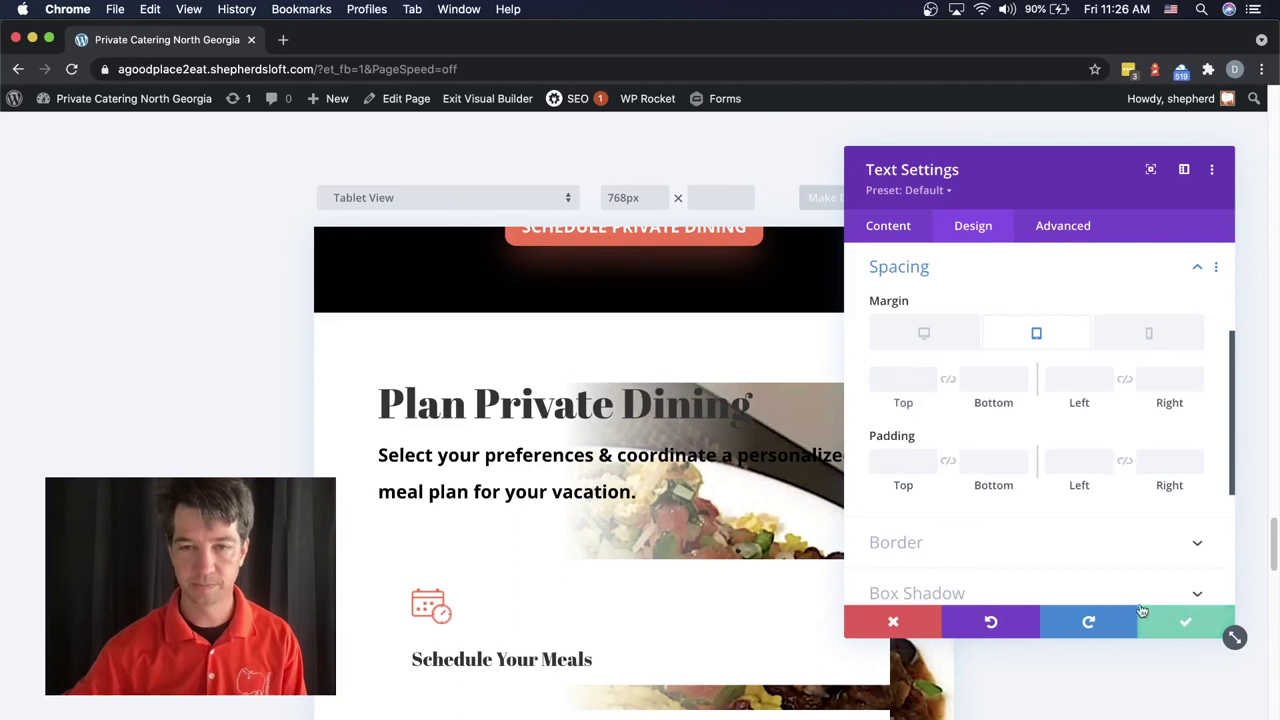
pyautogui.scroll(-3, 841, 572)
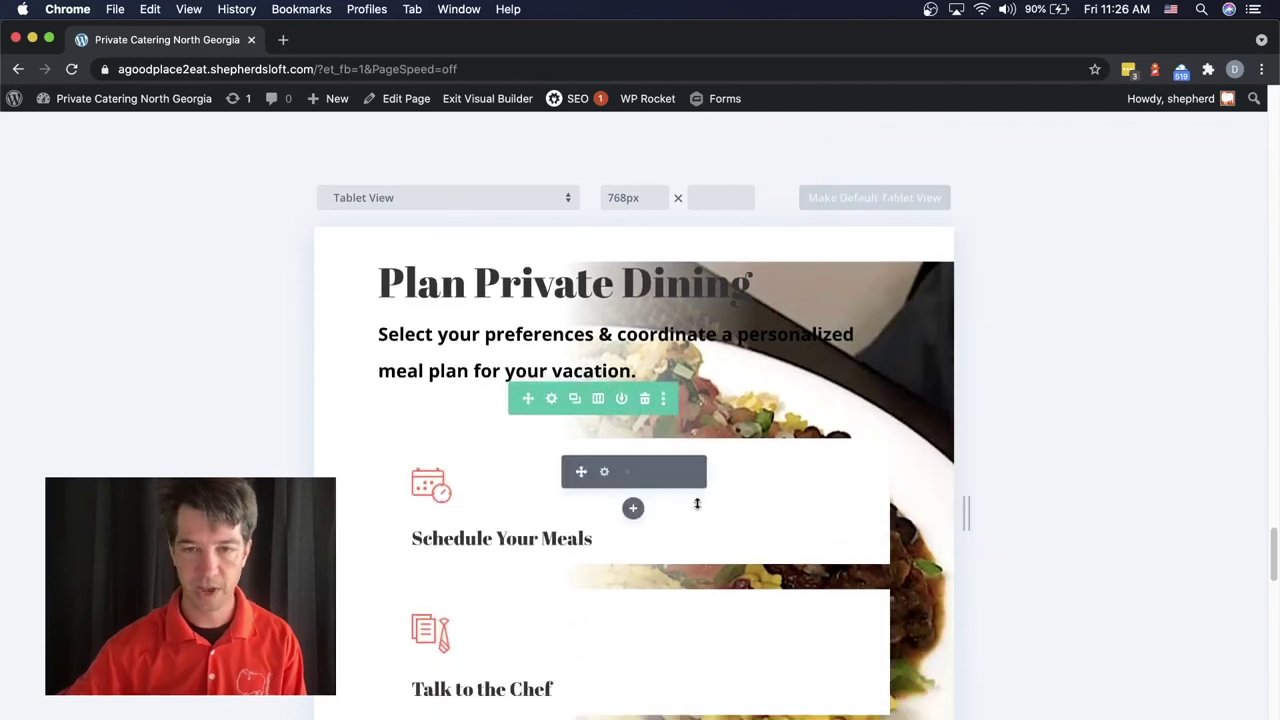
pyautogui.scroll(-10, 786, 575)
pyautogui.scroll(15, 785, 587)
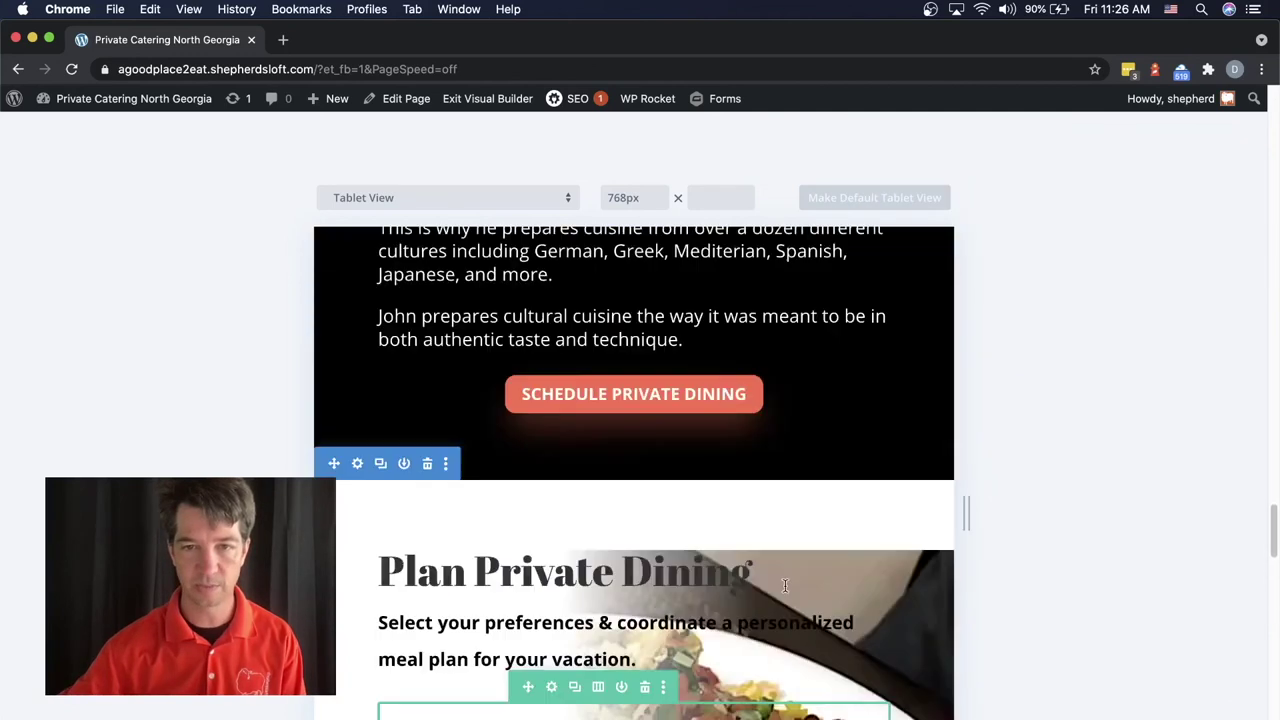
pyautogui.scroll(-6, 785, 587)
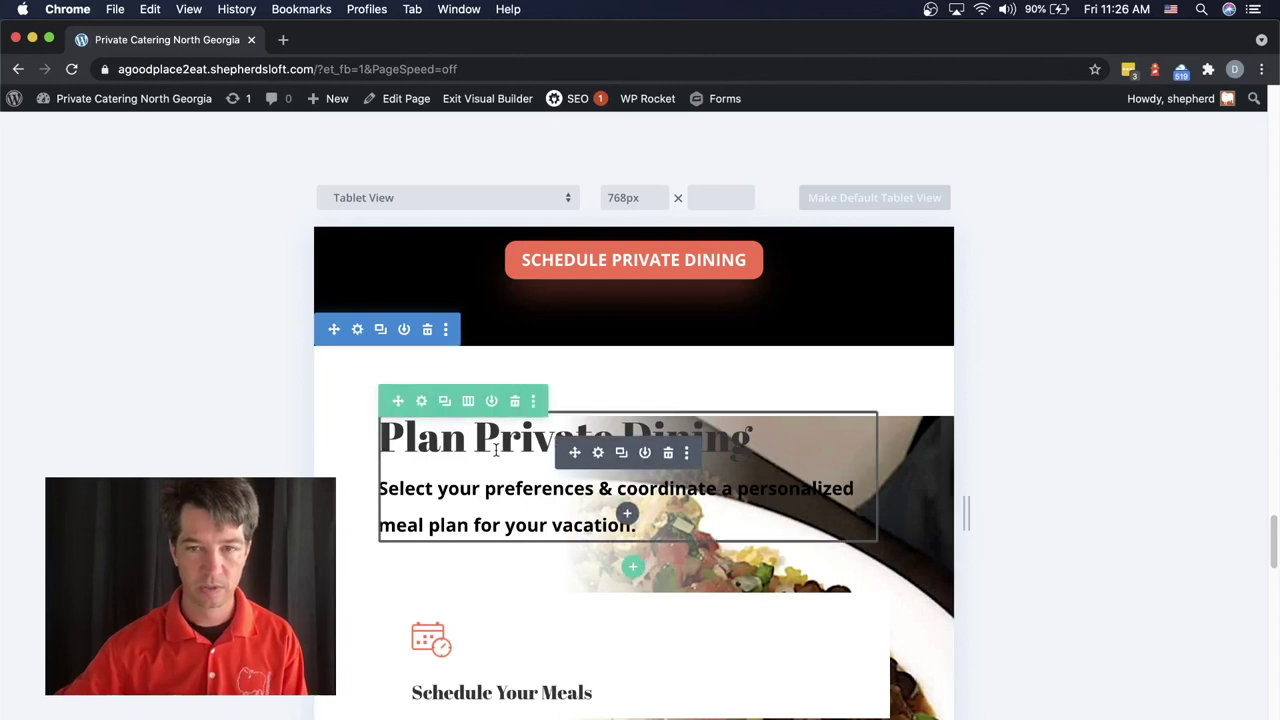
pyautogui.click(421, 402)
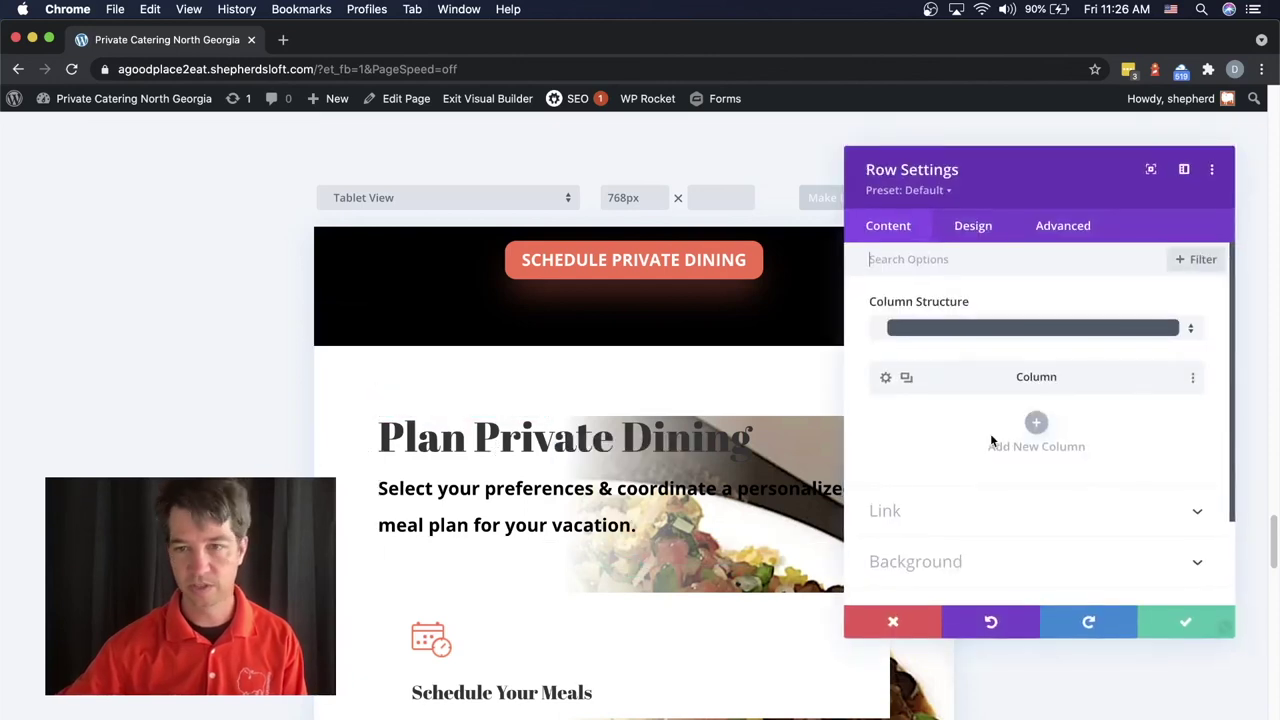
pyautogui.click(921, 563)
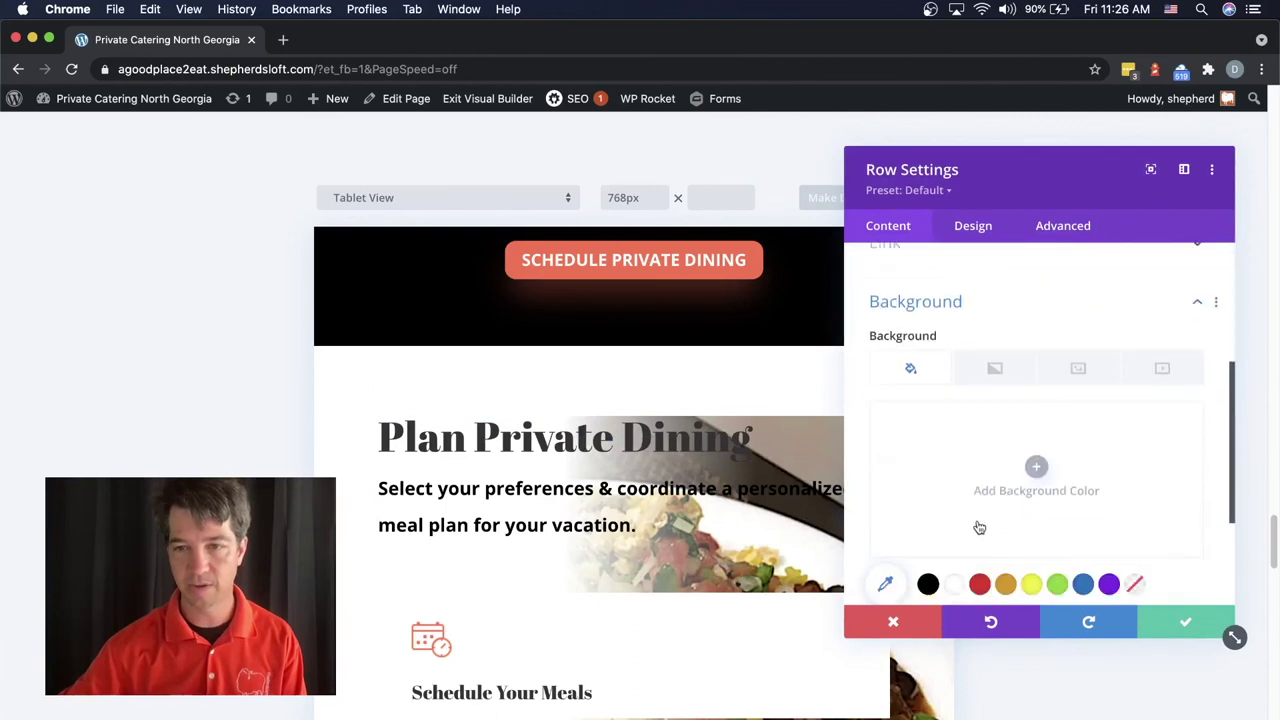
pyautogui.click(1080, 370)
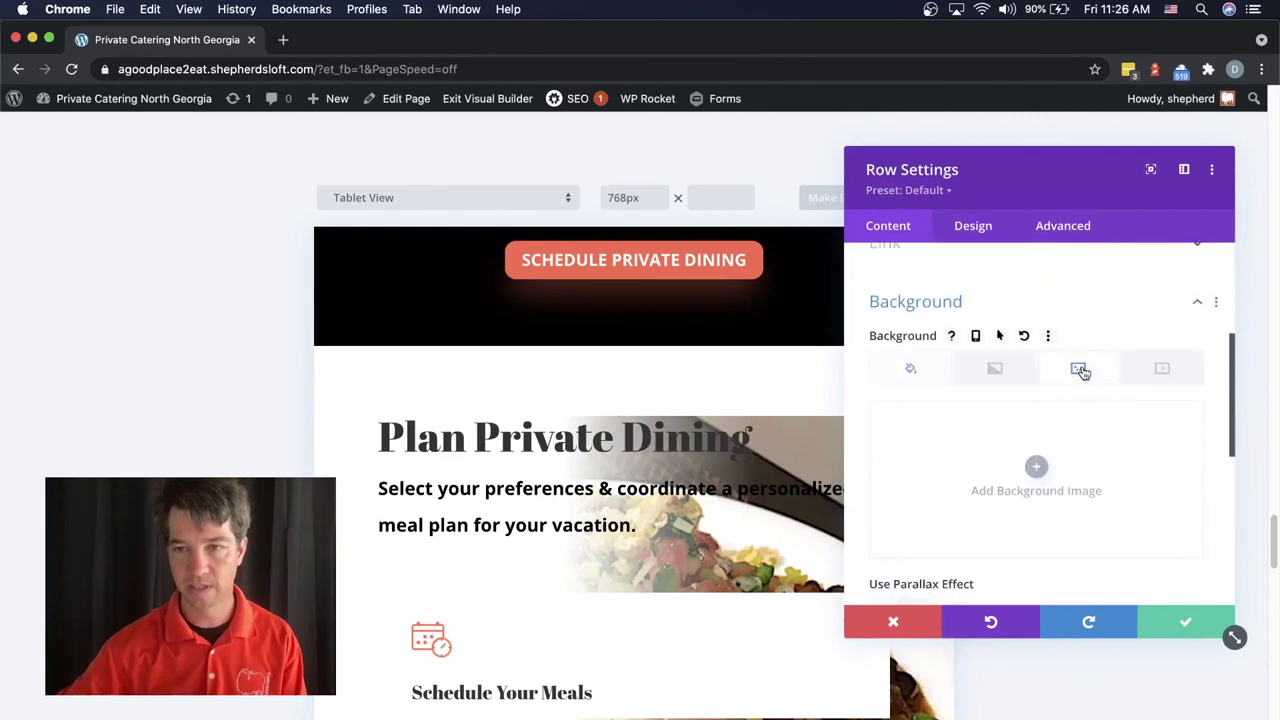
pyautogui.click(916, 366)
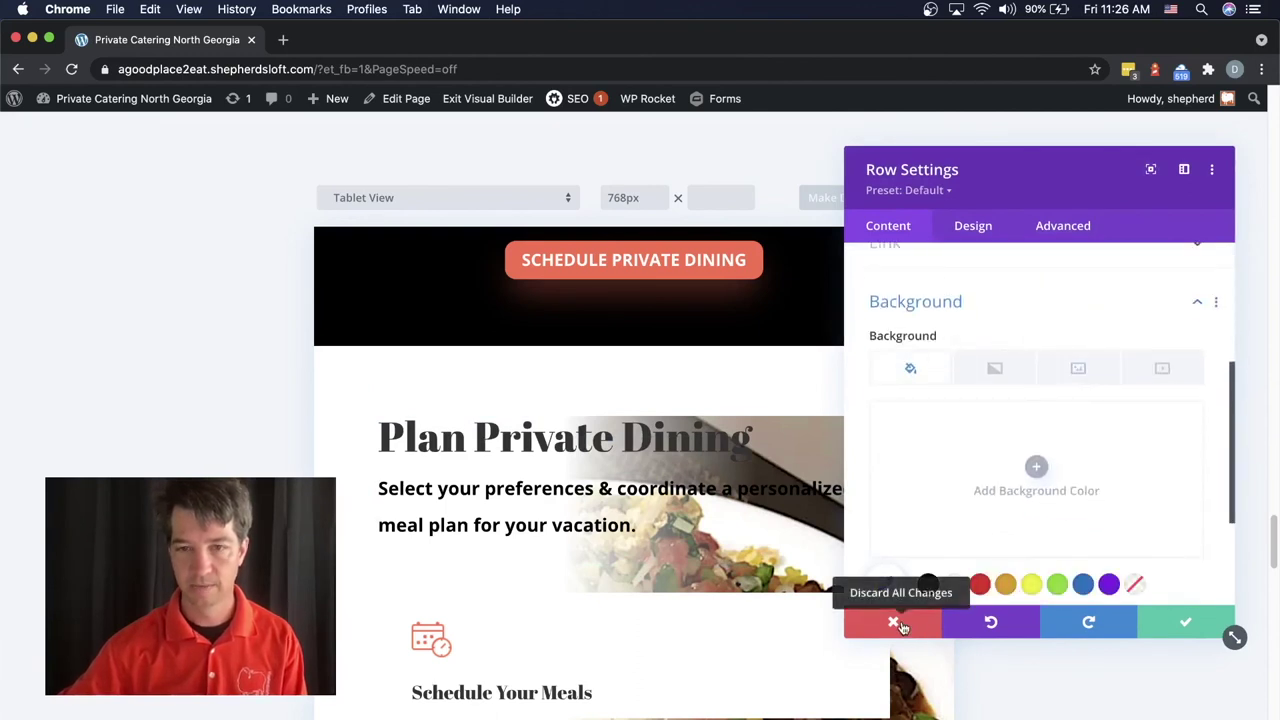
pyautogui.click(895, 623)
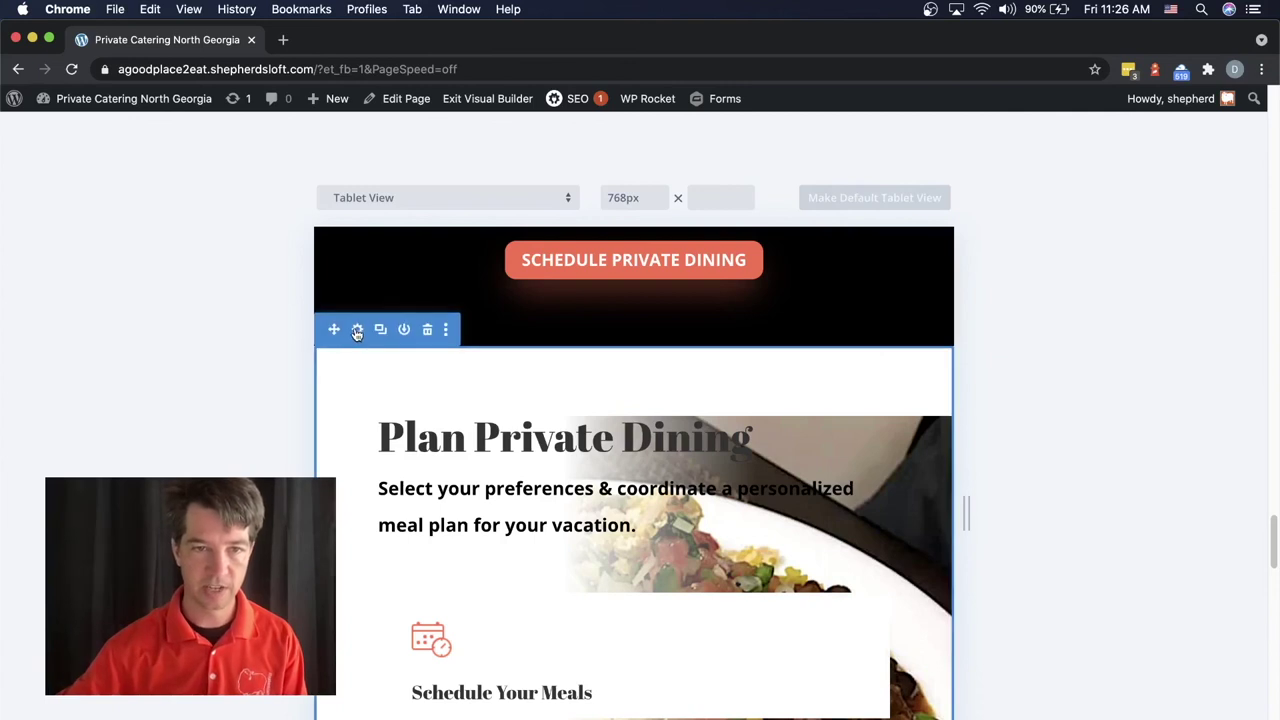
# Open the Plan Private Dining section's background image settings and enable separate background values per device, with the tablet version shown.
pyautogui.click(357, 331)
pyautogui.click(952, 355)
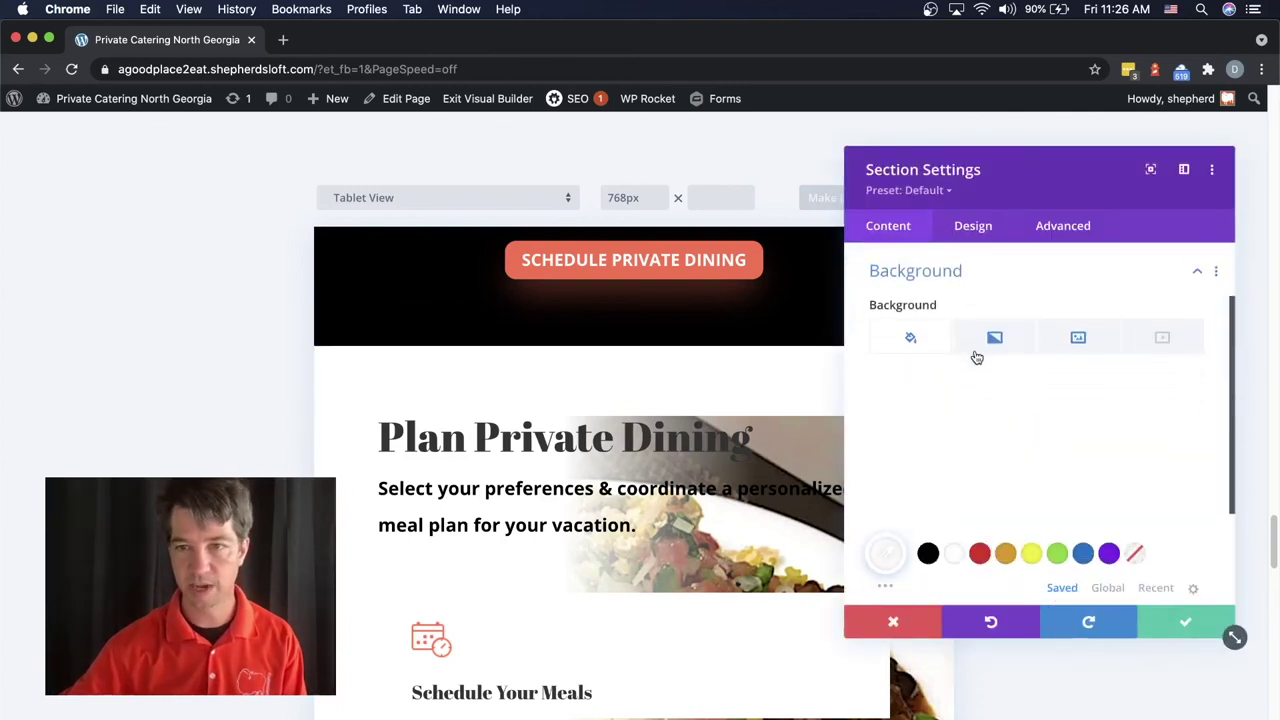
pyautogui.click(1078, 335)
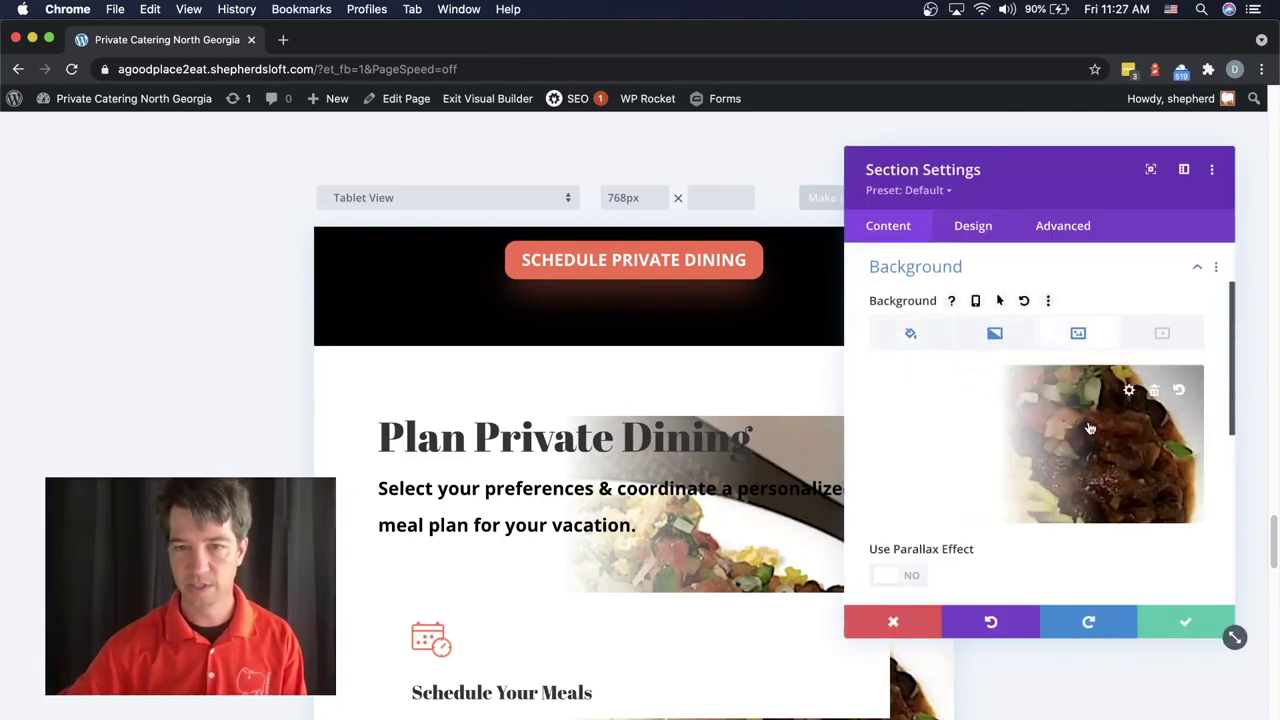
pyautogui.scroll(-10, 790, 468)
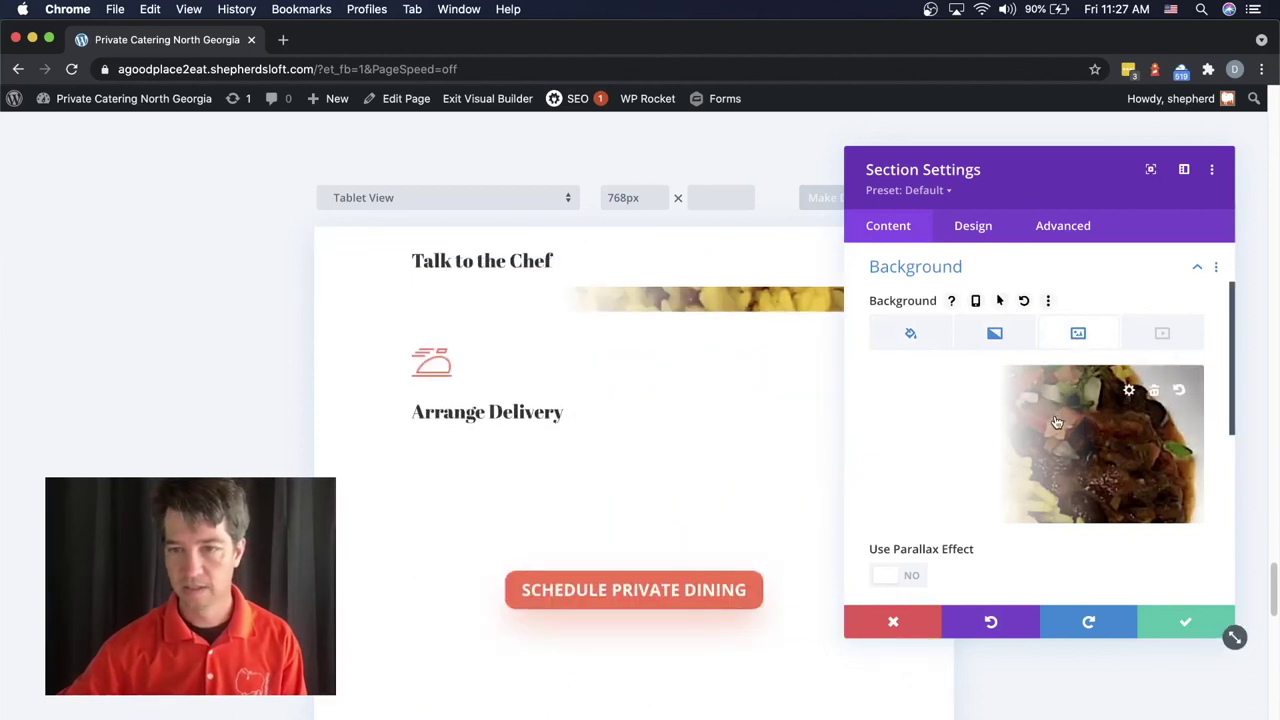
pyautogui.scroll(1, 1020, 380)
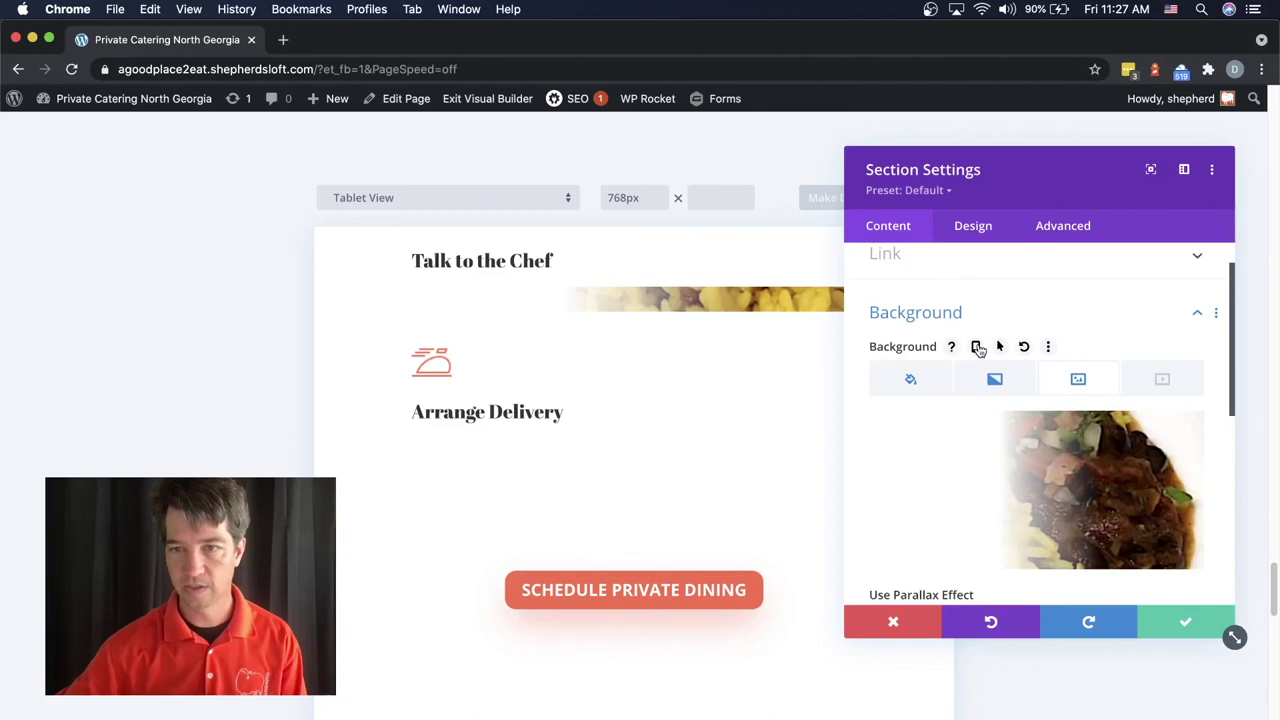
pyautogui.click(979, 348)
pyautogui.scroll(5, 741, 490)
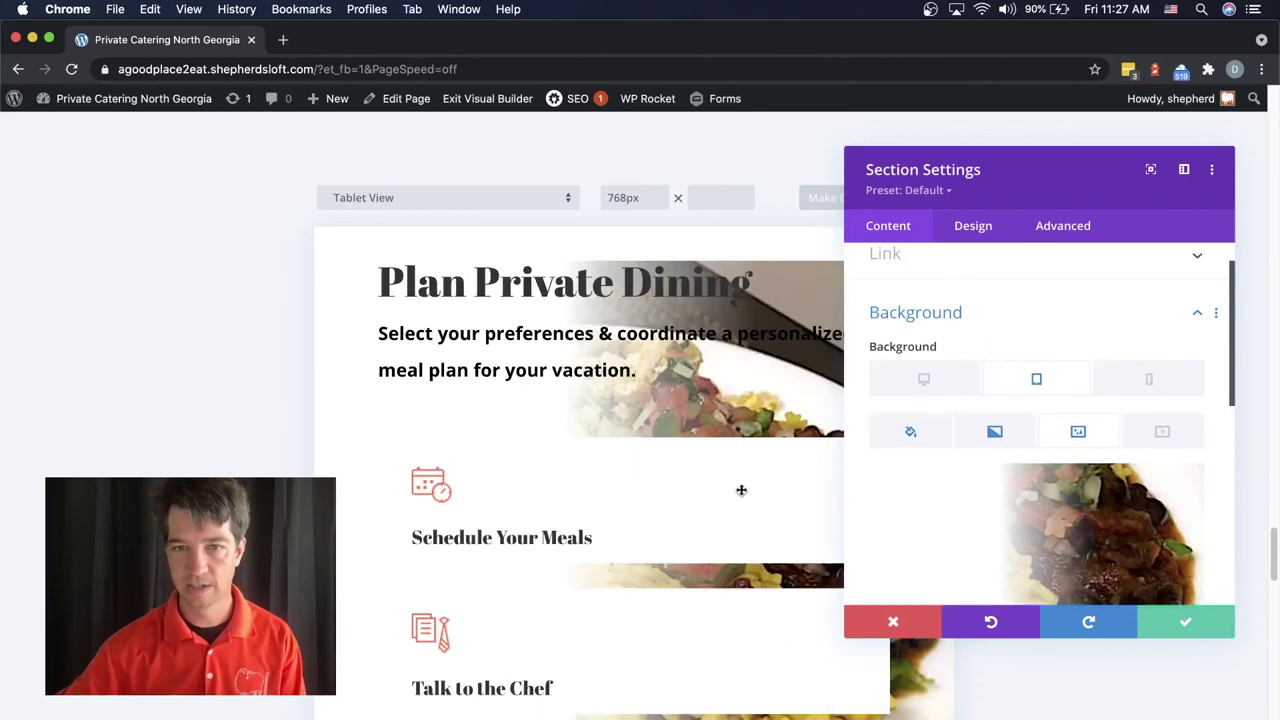
pyautogui.scroll(2, 741, 490)
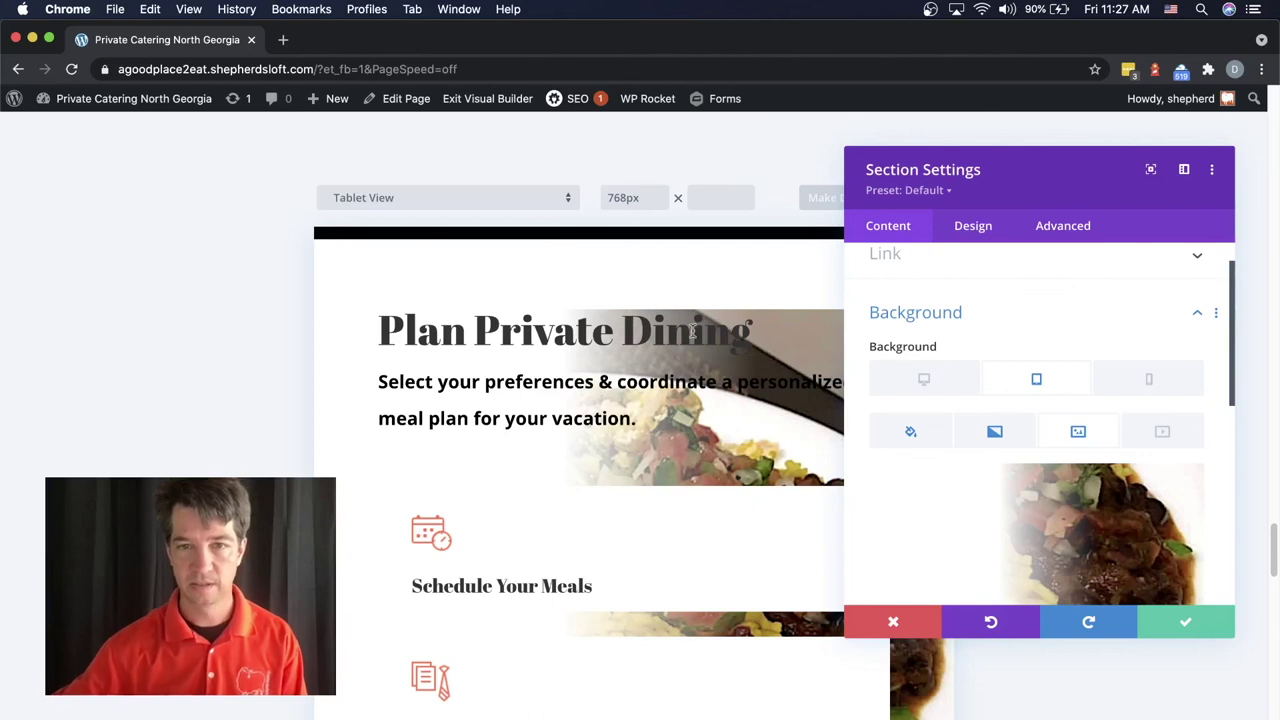
# Remove the tablet background image from the Plan Private Dining section and save the section settings.
pyautogui.moveTo(1006, 497)
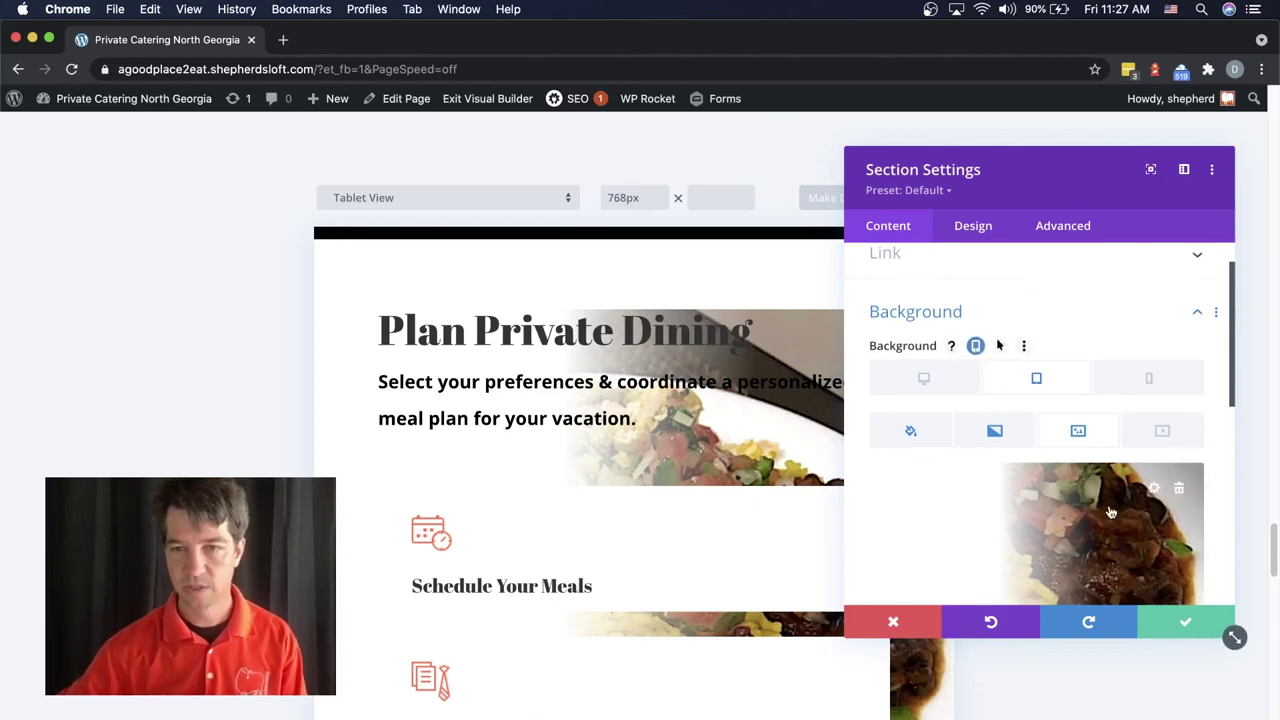
pyautogui.scroll(-1, 1112, 511)
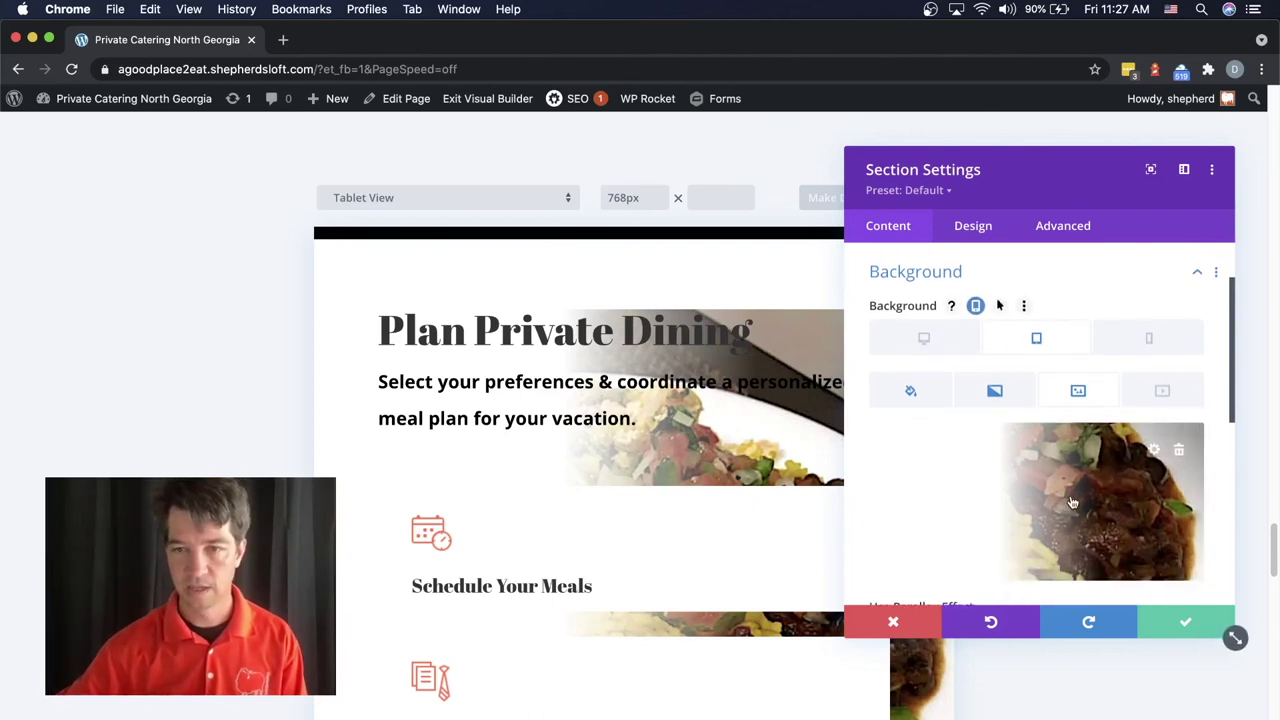
pyautogui.click(1180, 450)
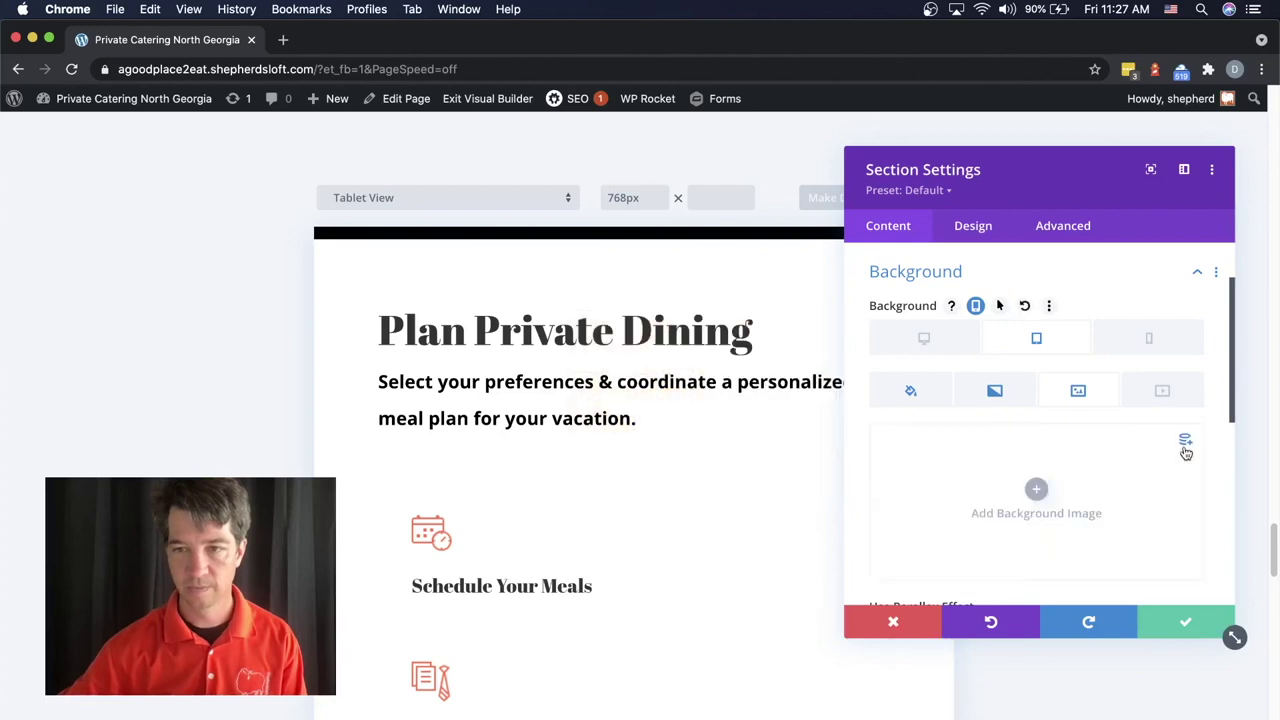
pyautogui.scroll(-8, 697, 506)
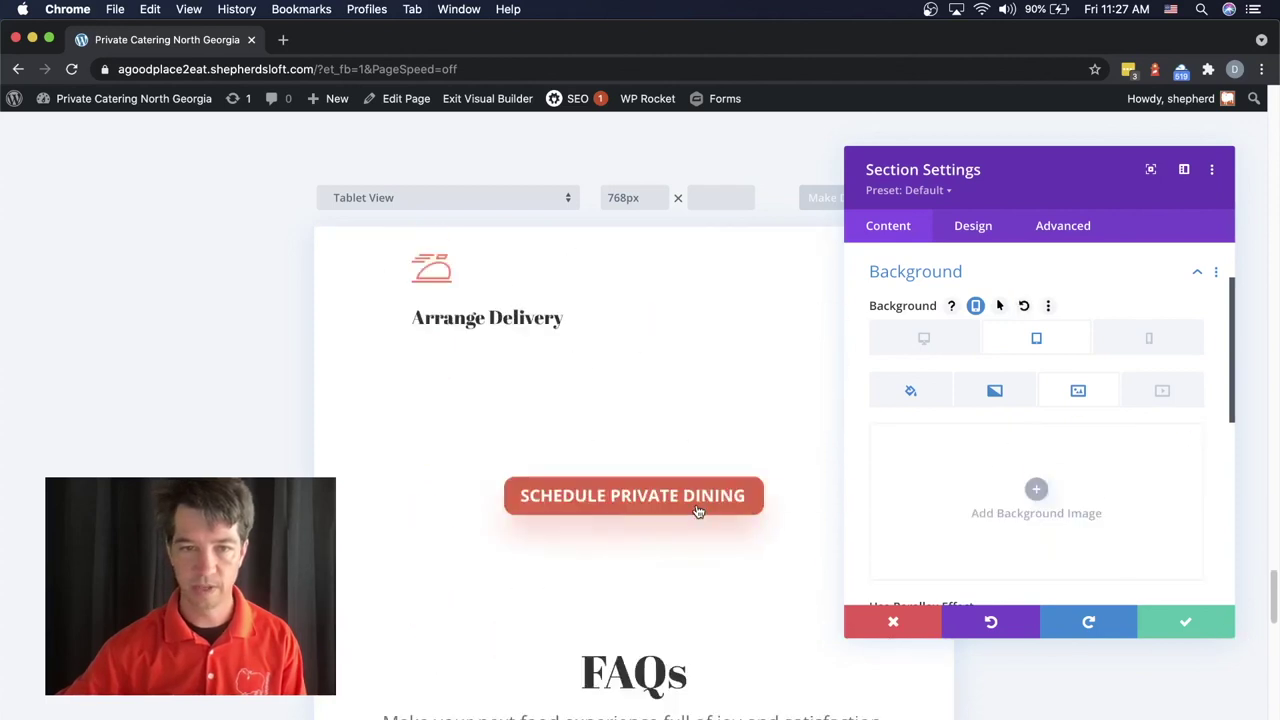
pyautogui.scroll(4, 697, 506)
pyautogui.scroll(5, 697, 506)
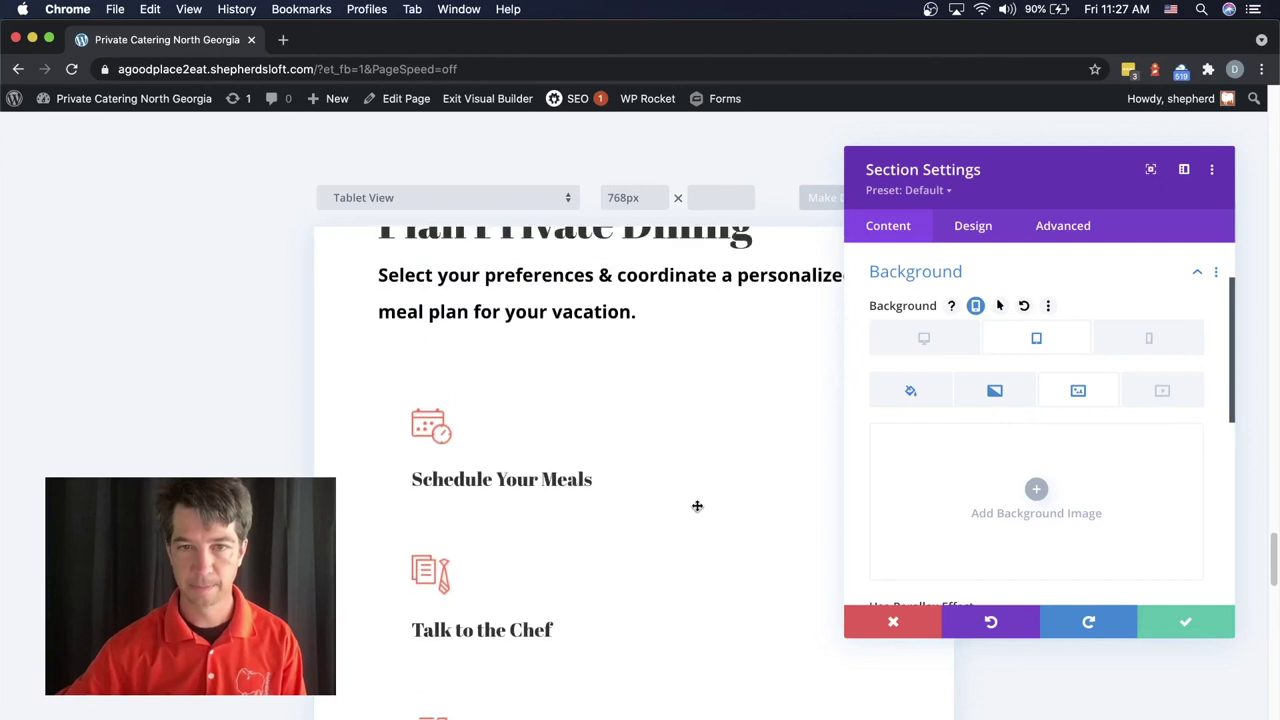
pyautogui.click(1192, 622)
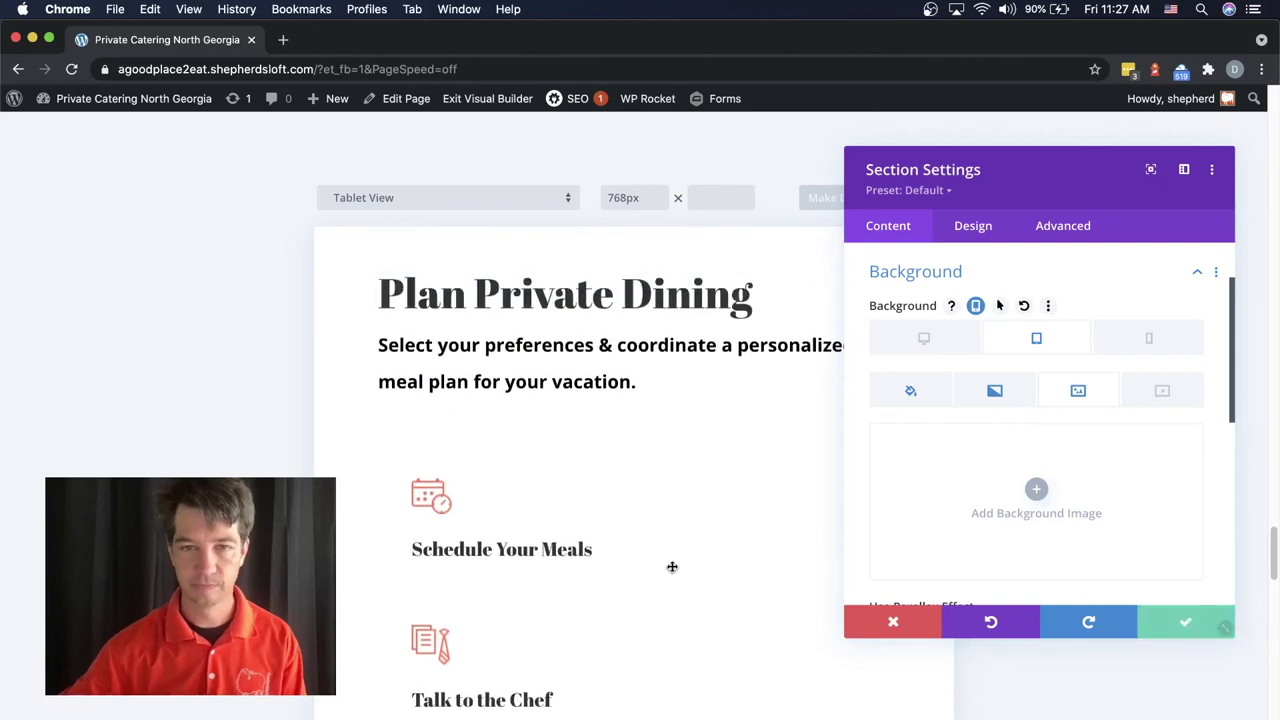
# Check the Plan Private Dining section's spacing in tablet view, from its heading down to the private dining button and FAQs.
pyautogui.scroll(-9, 672, 567)
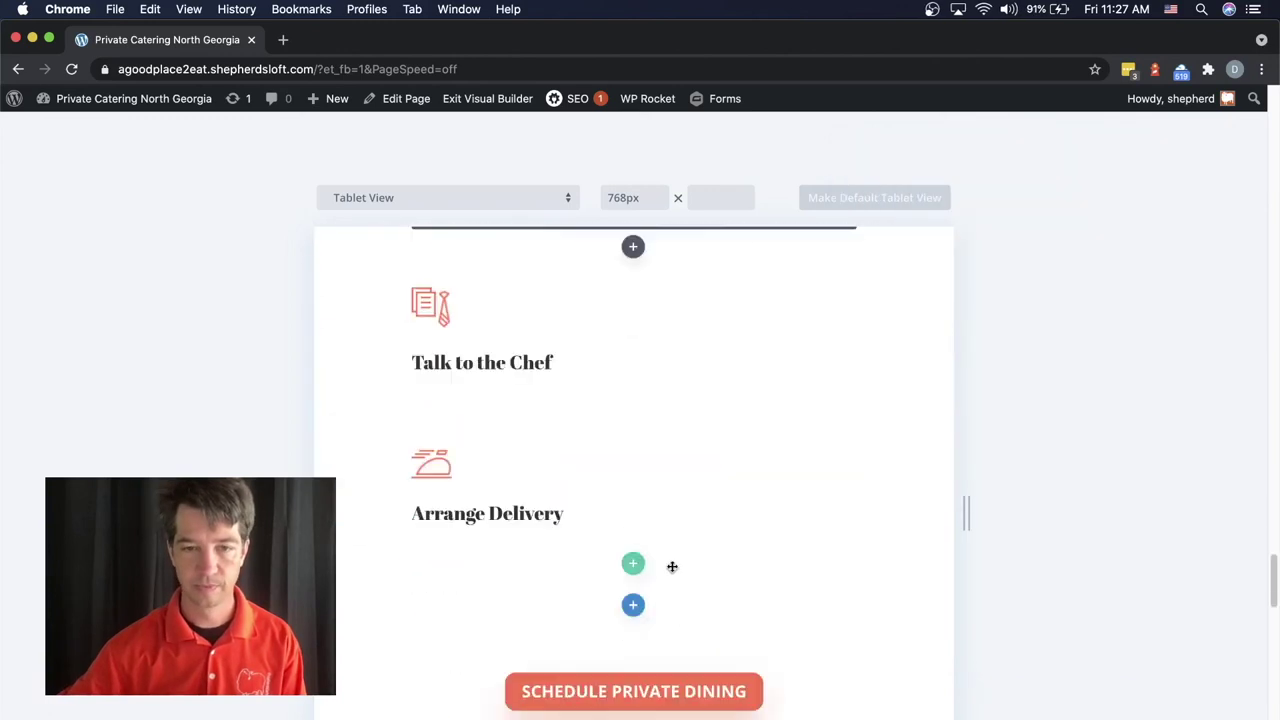
pyautogui.scroll(9, 672, 567)
pyautogui.scroll(3, 672, 567)
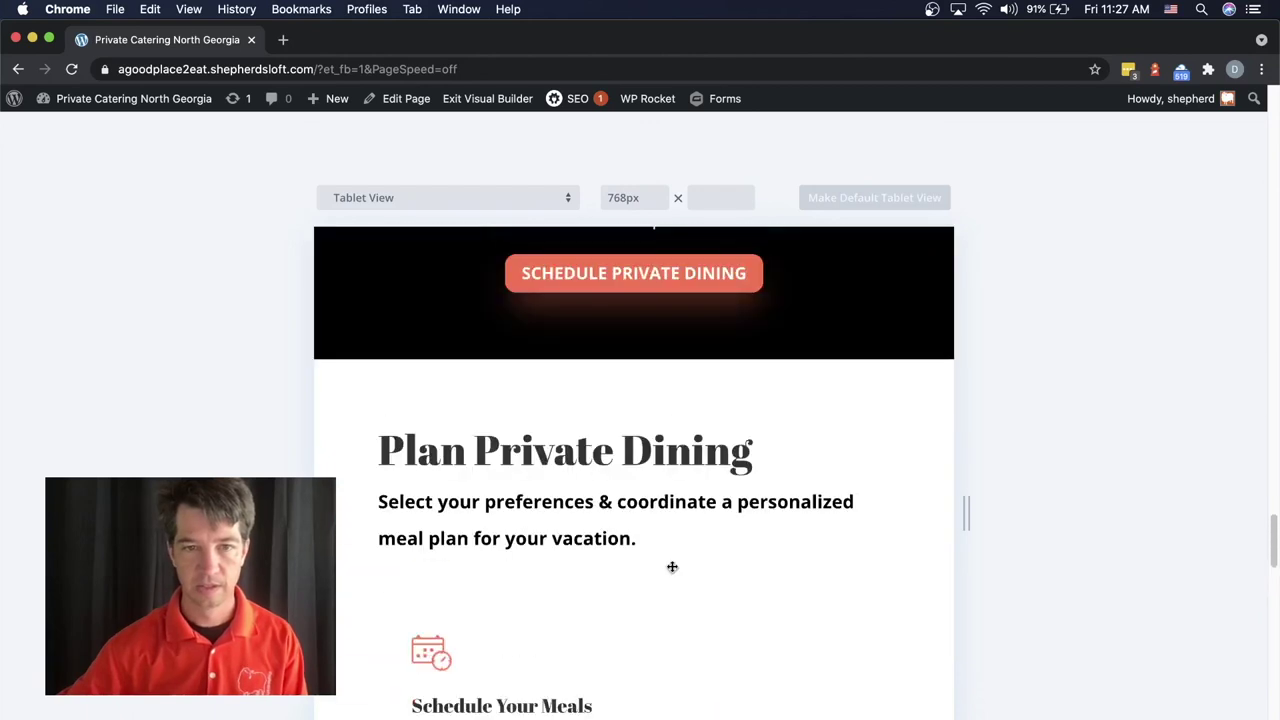
pyautogui.scroll(-10, 672, 567)
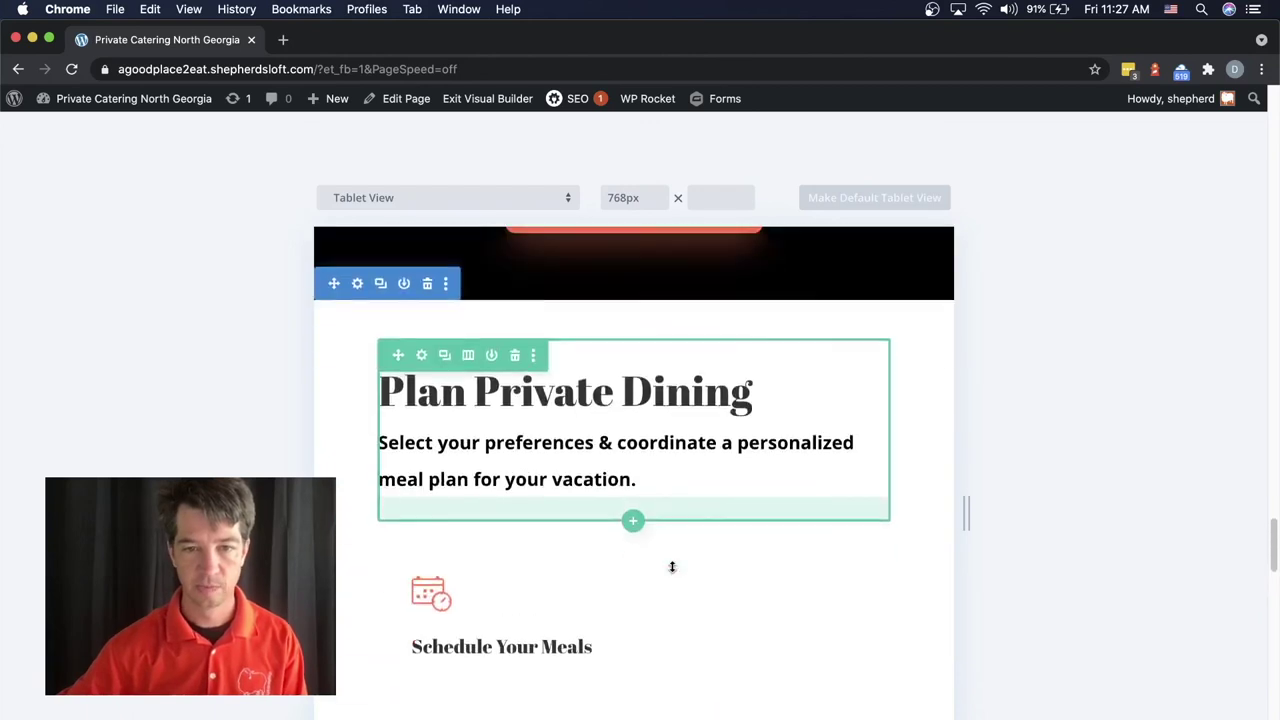
pyautogui.scroll(9, 672, 567)
pyautogui.scroll(-10, 672, 567)
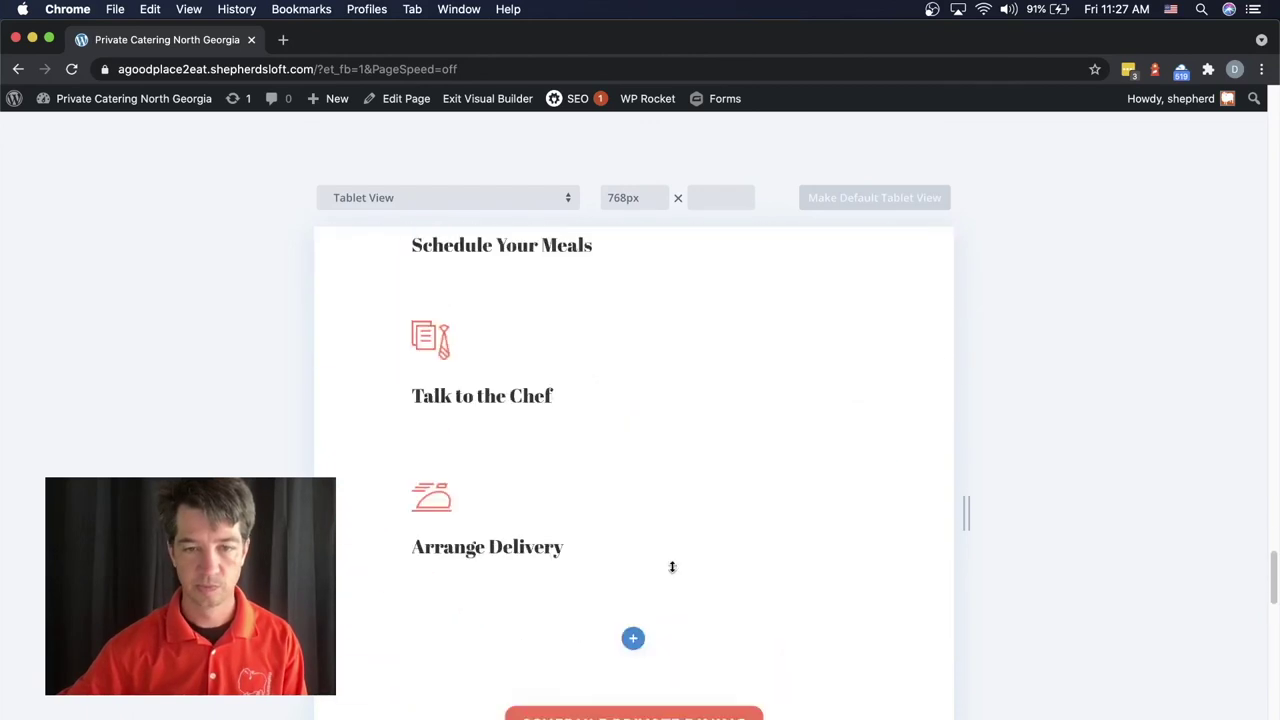
pyautogui.scroll(3, 672, 567)
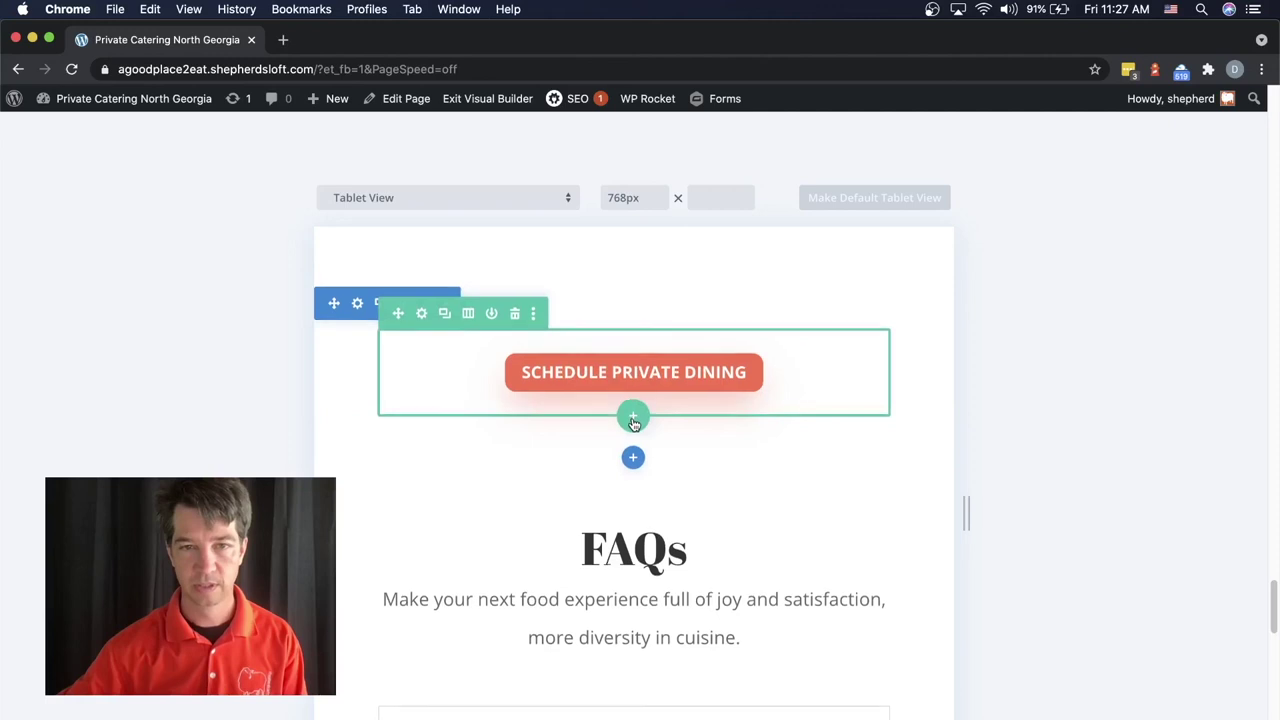
pyautogui.scroll(2, 633, 420)
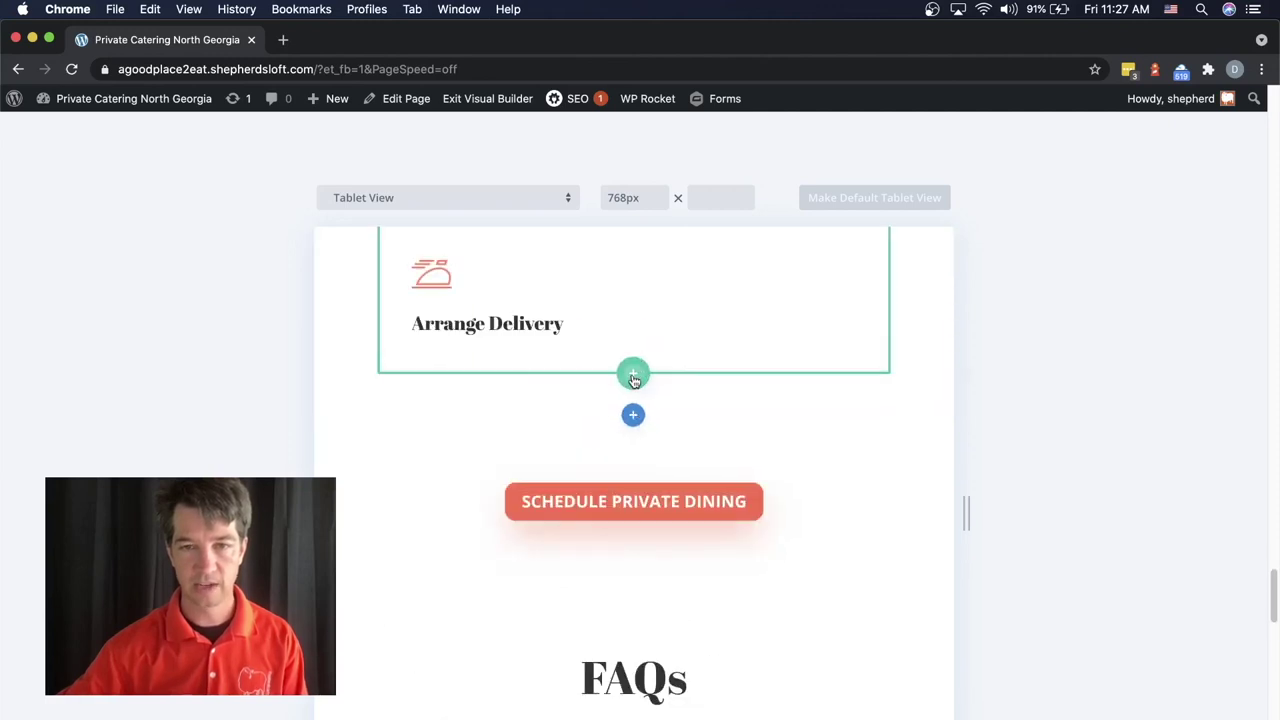
# Try adding a single-column row below Arrange Delivery with a module searched as "ma", and delete the row.
pyautogui.click(633, 376)
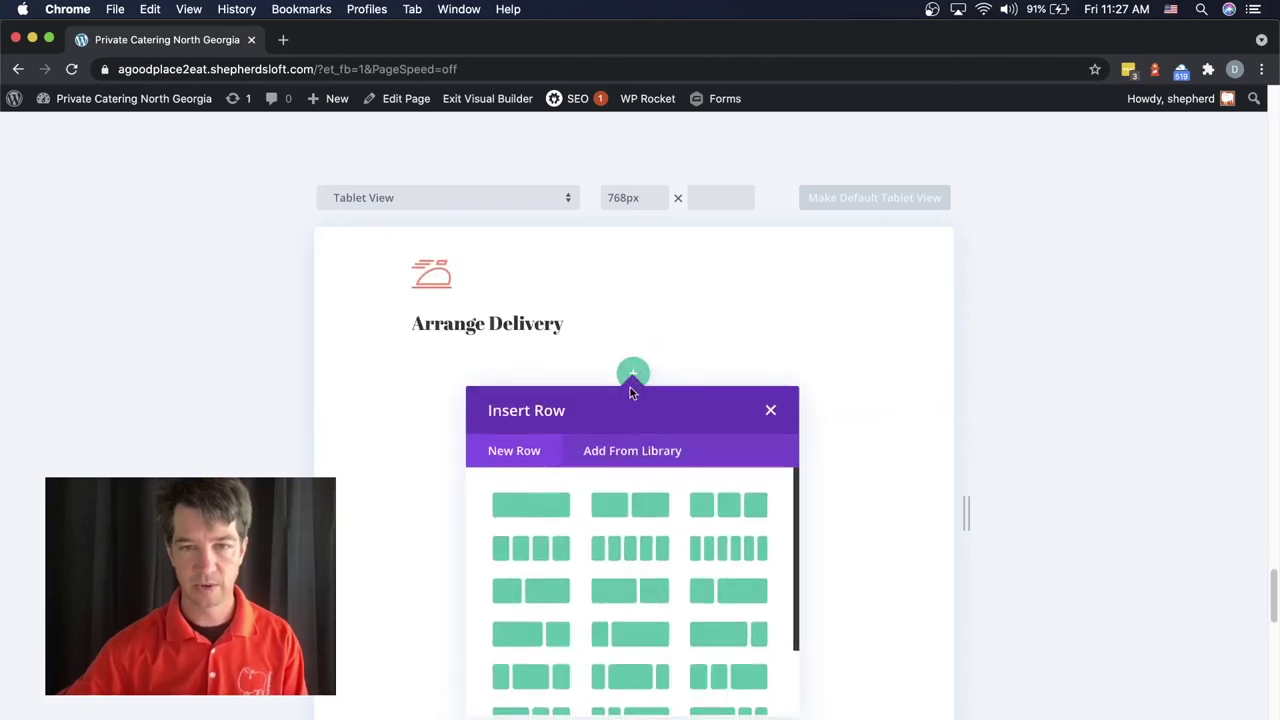
pyautogui.click(539, 508)
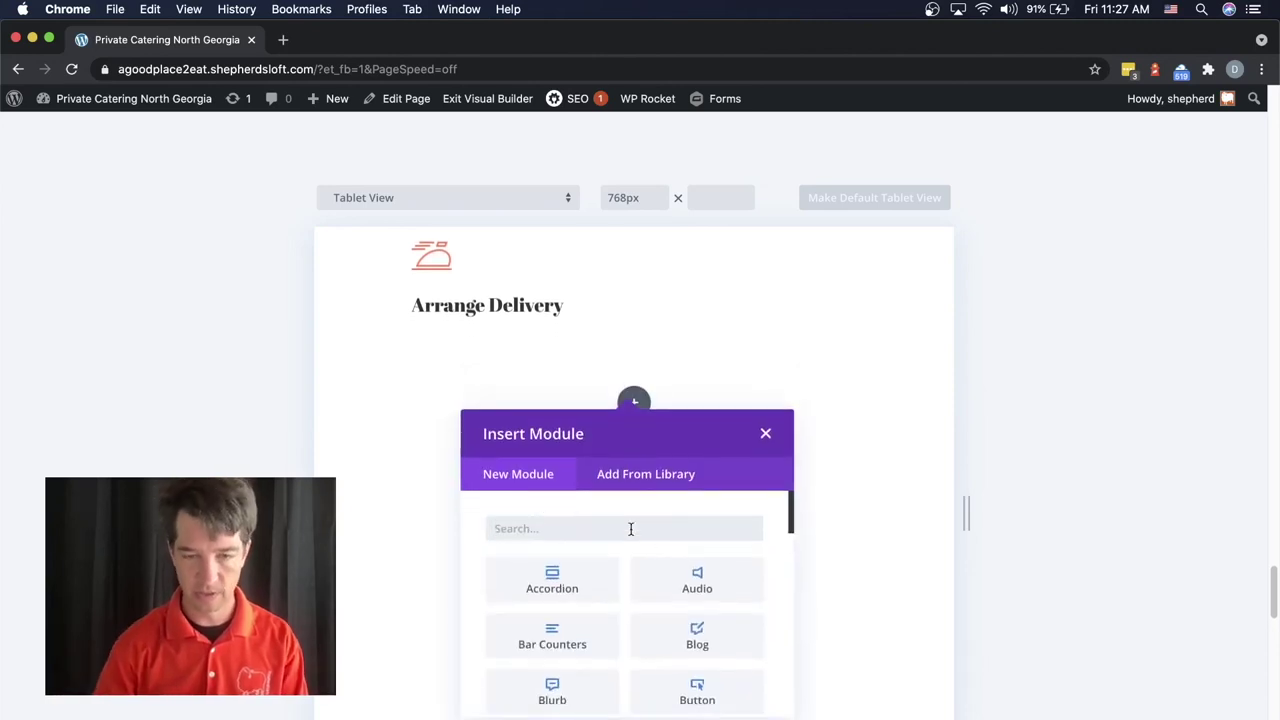
pyautogui.write('ma')
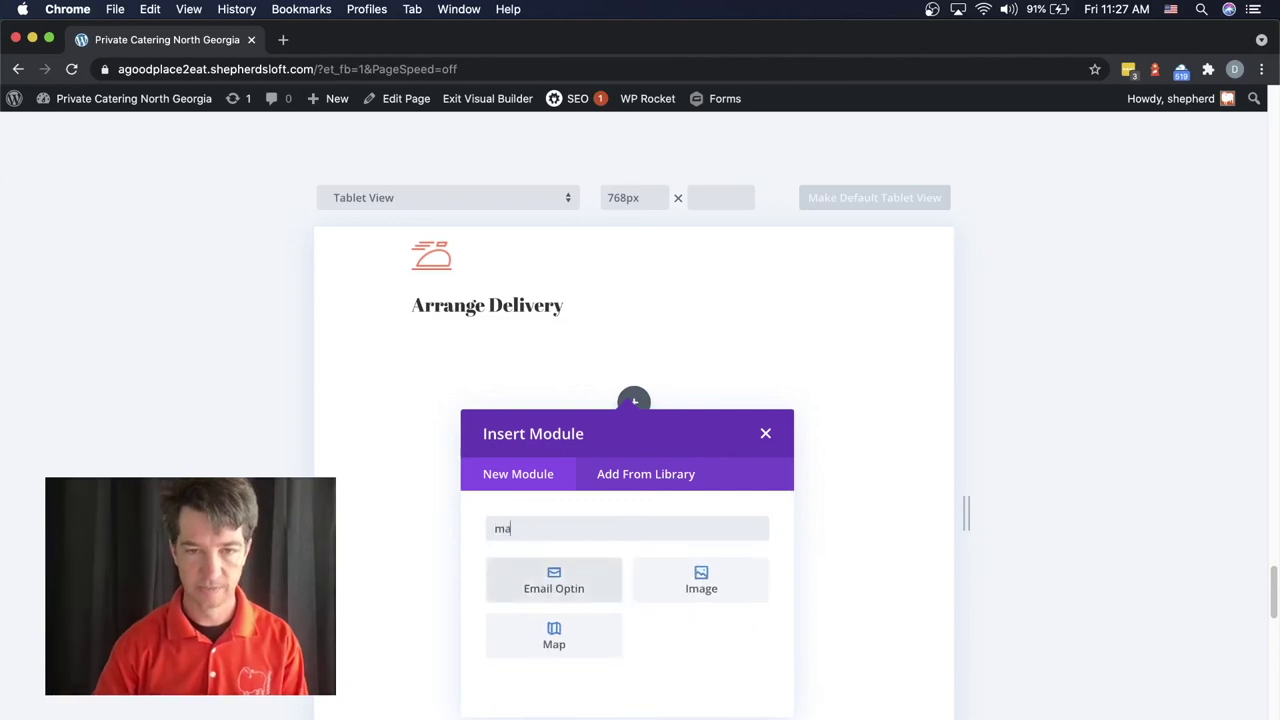
pyautogui.click(766, 433)
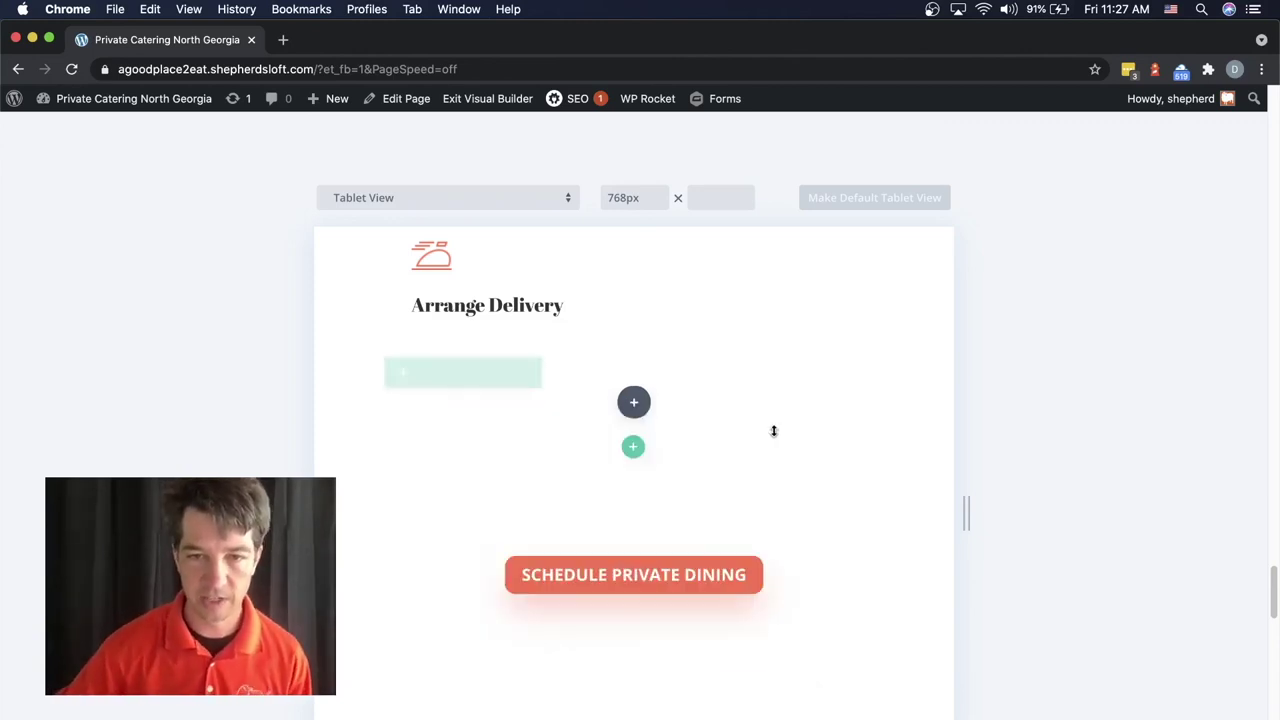
pyautogui.click(517, 375)
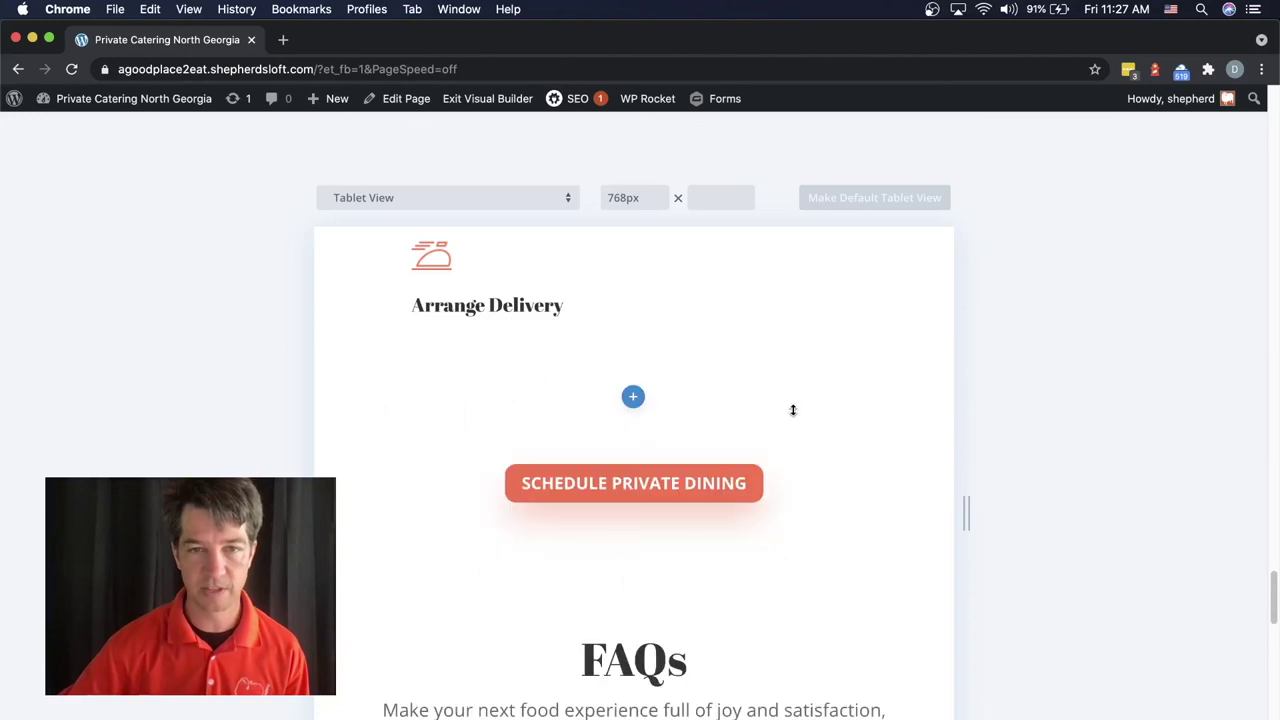
# Review the tablet layout from the food photo above Plan Private Dining down to the "Request your vacation meals today!" section.
pyautogui.scroll(5, 737, 465)
pyautogui.scroll(10, 737, 470)
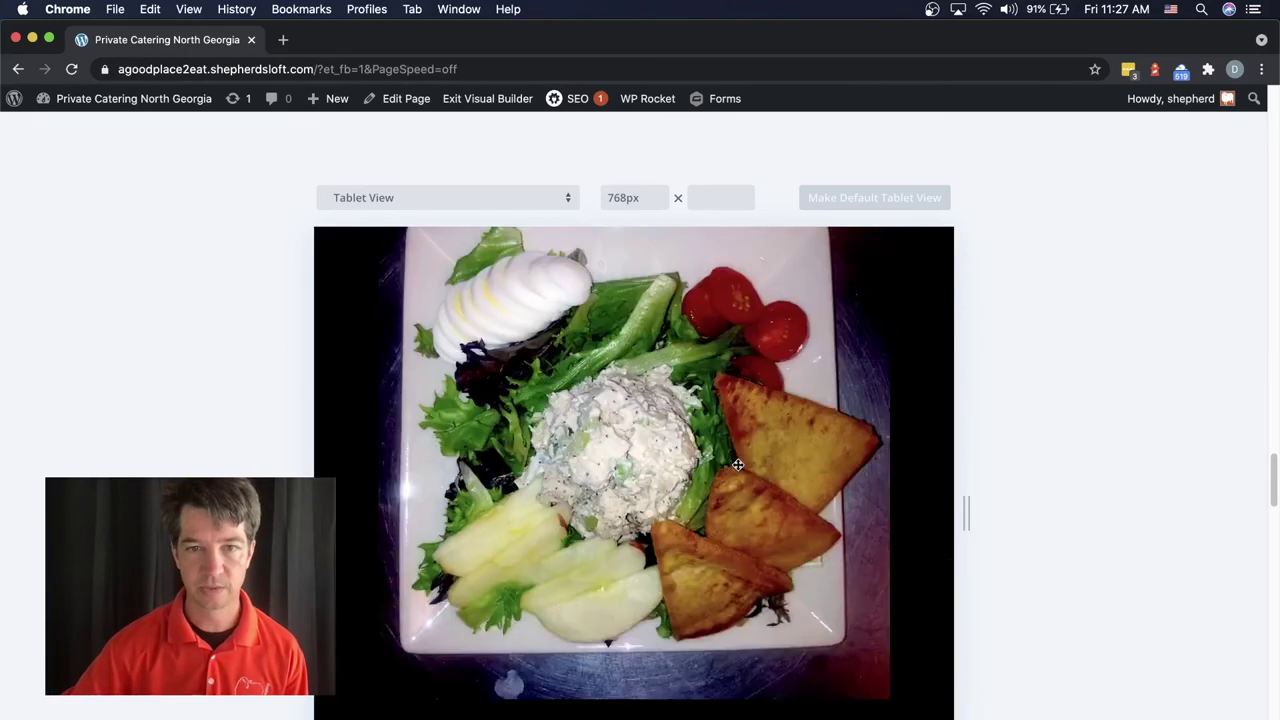
pyautogui.scroll(-6, 737, 465)
pyautogui.scroll(-15, 737, 465)
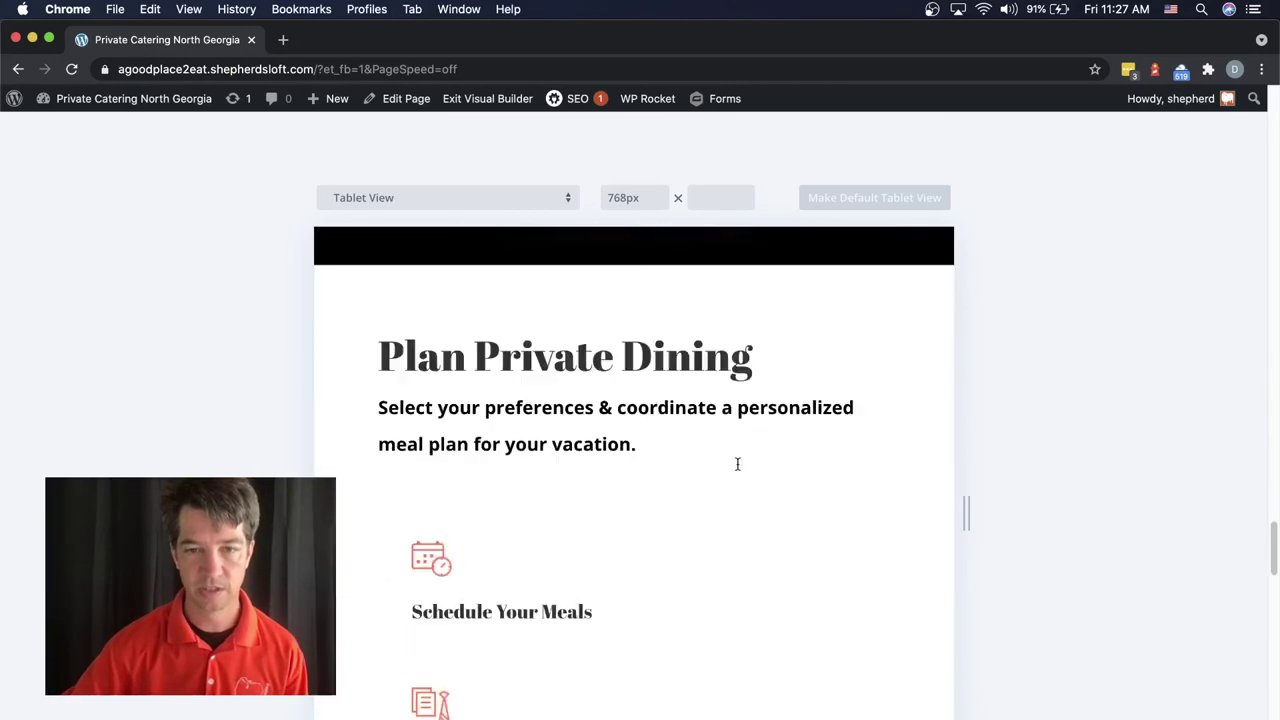
pyautogui.scroll(-15, 739, 468)
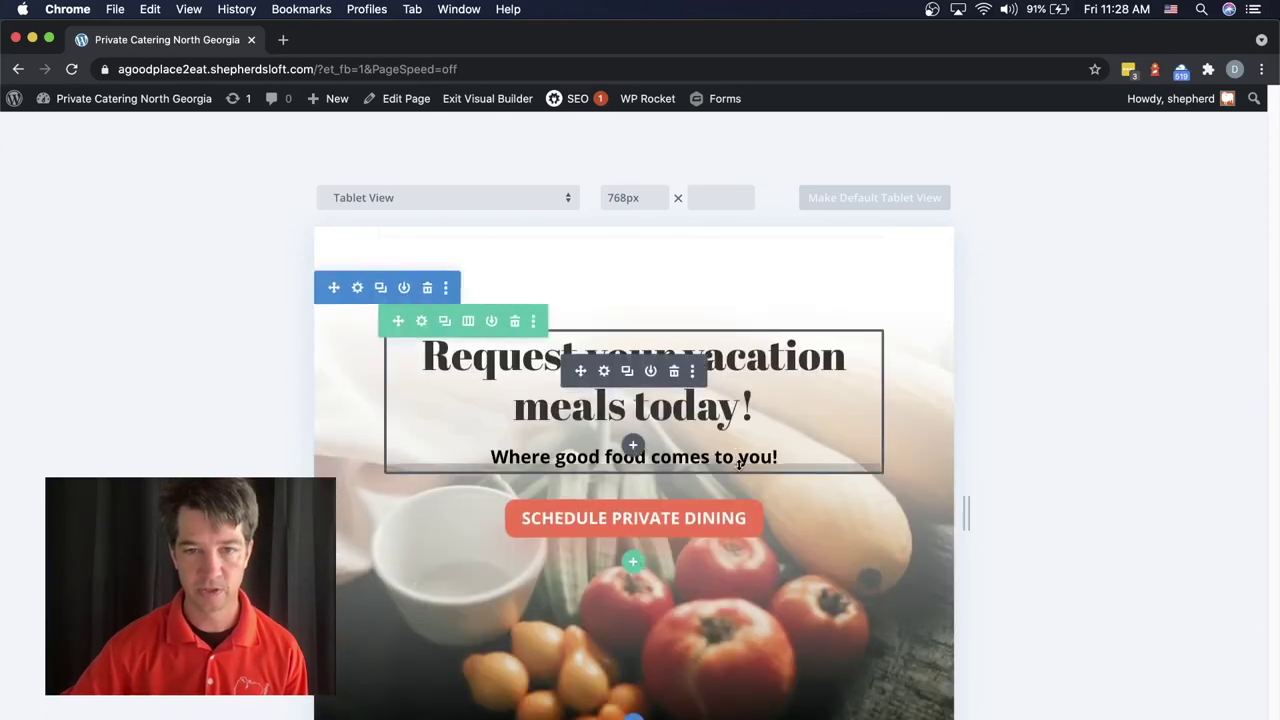
pyautogui.scroll(5, 740, 465)
pyautogui.scroll(-5, 748, 471)
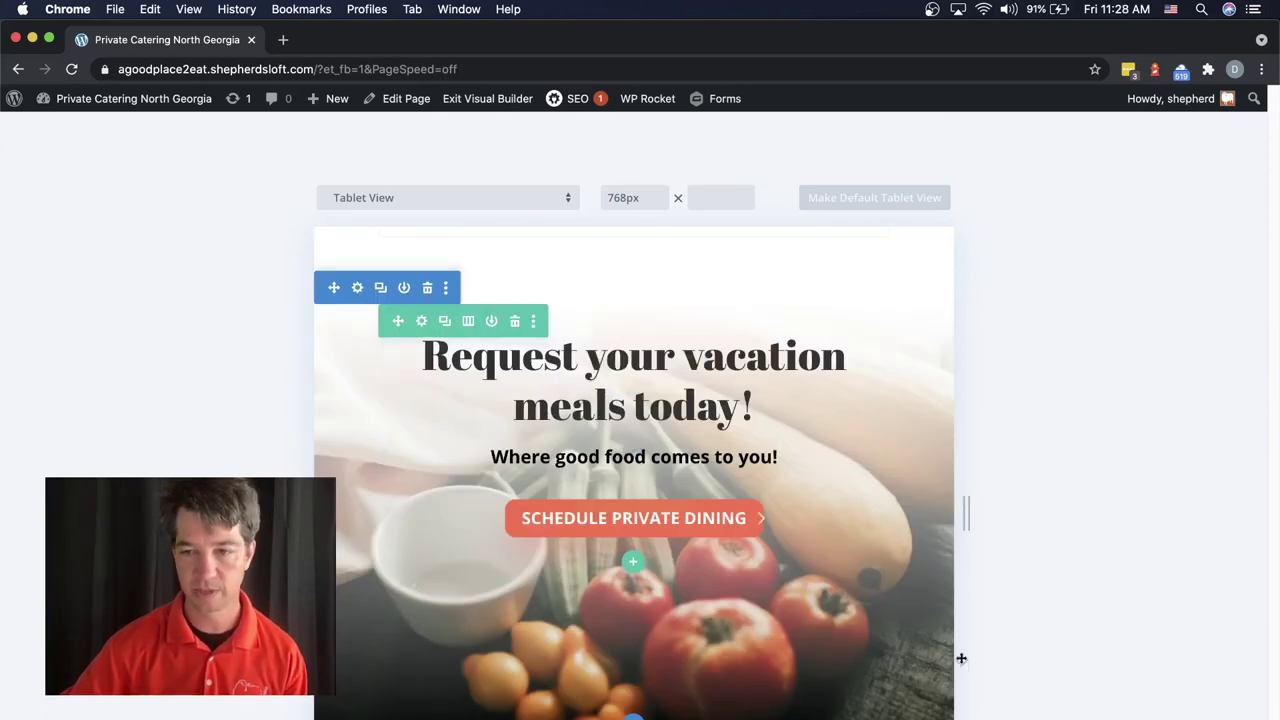
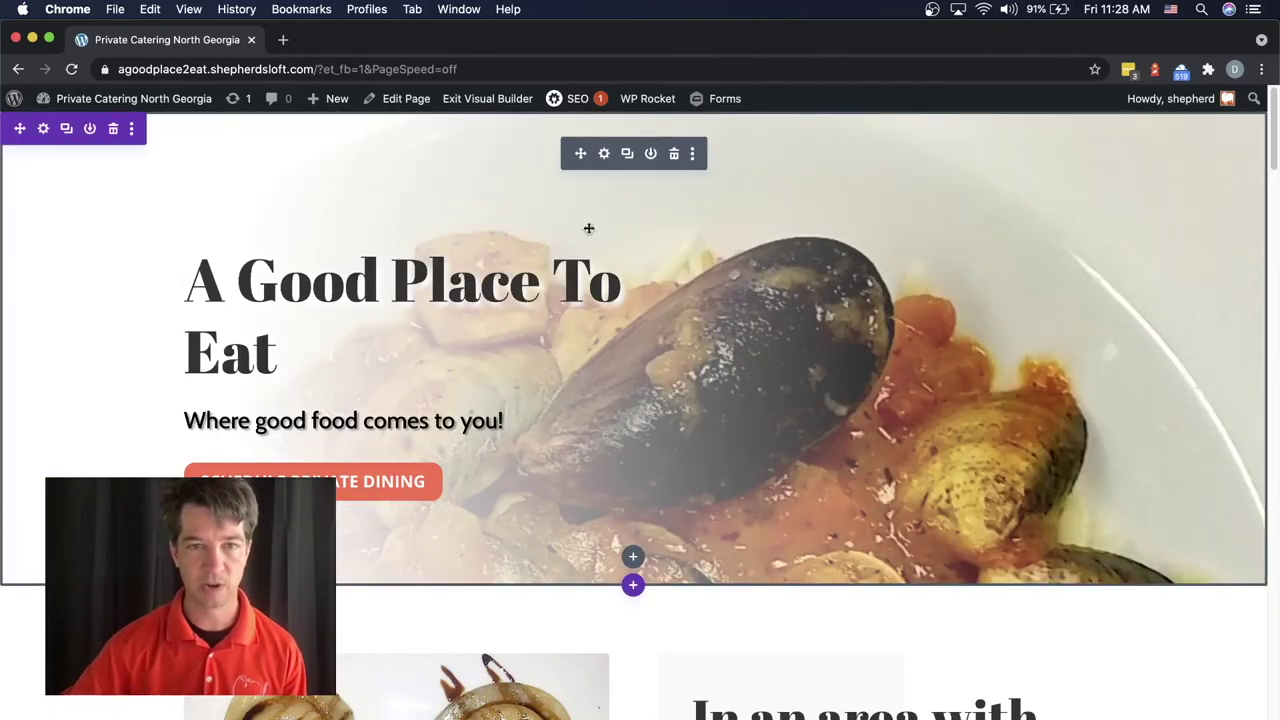
# Open the spacing settings of the "A Good Place To Eat" fullwidth header and enable separate padding values per device.
pyautogui.click(604, 153)
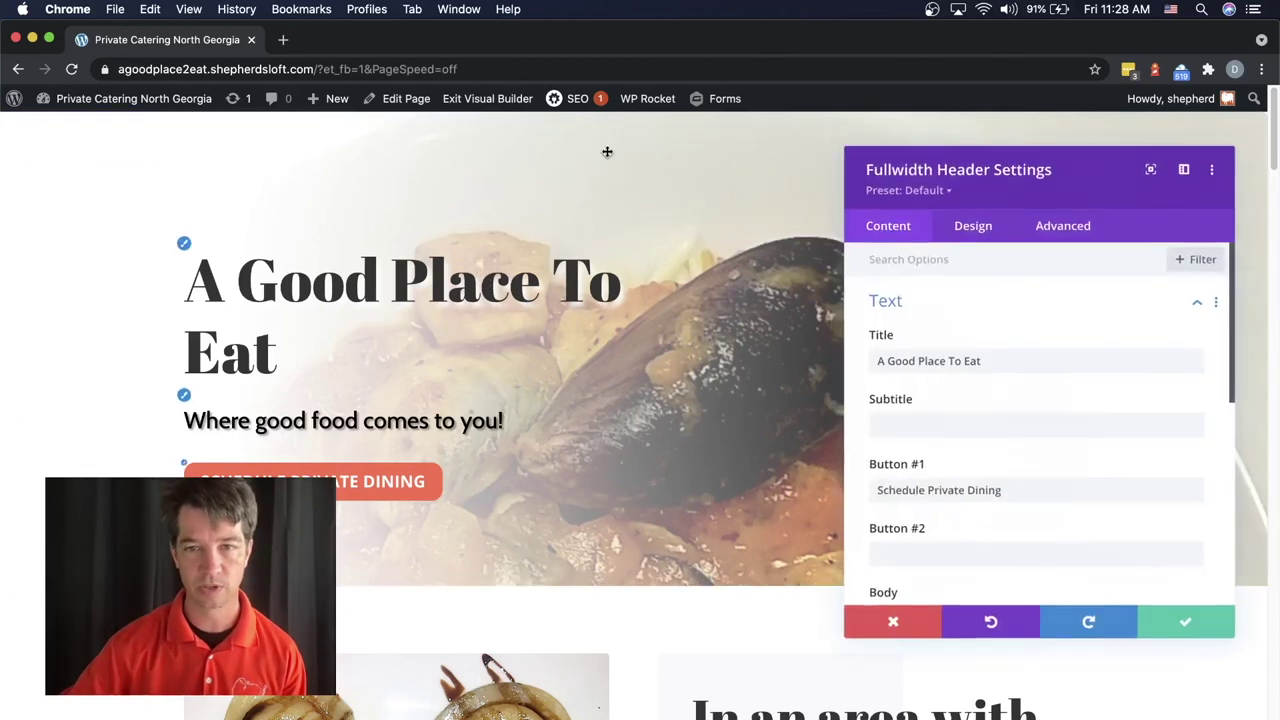
pyautogui.click(988, 230)
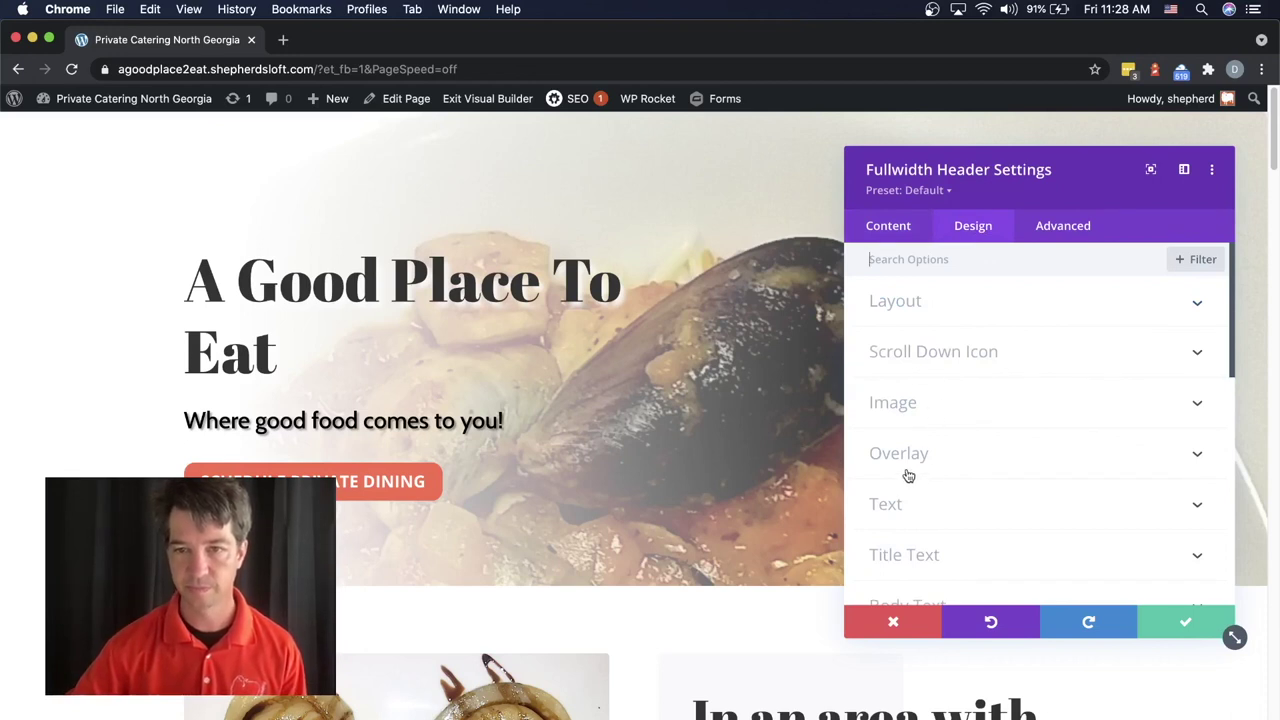
pyautogui.scroll(-4, 920, 476)
pyautogui.scroll(-4, 930, 473)
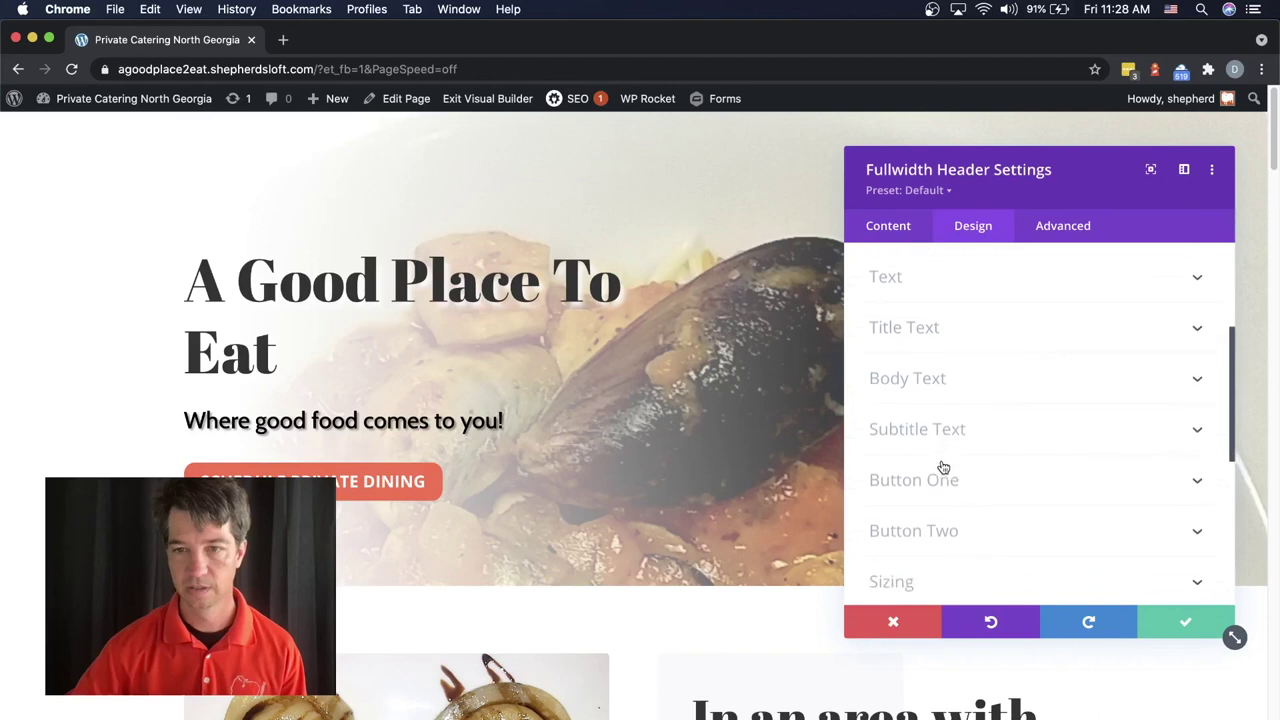
pyautogui.click(905, 477)
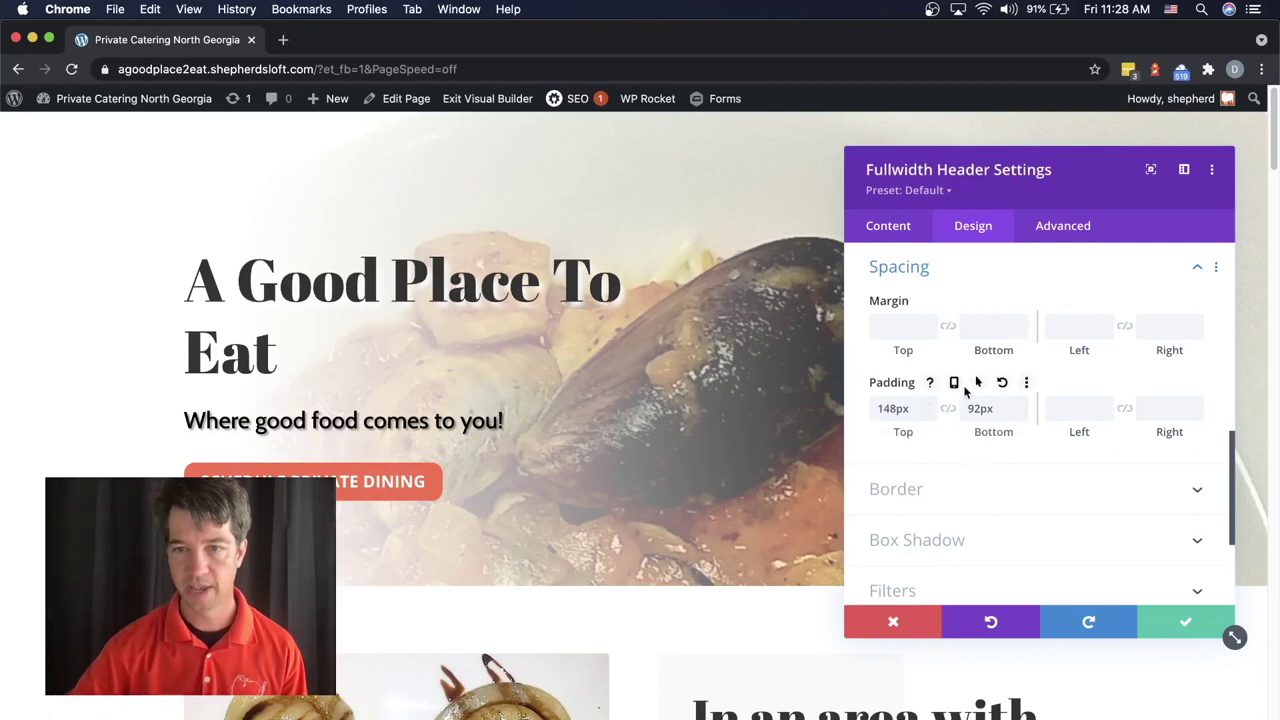
pyautogui.click(955, 384)
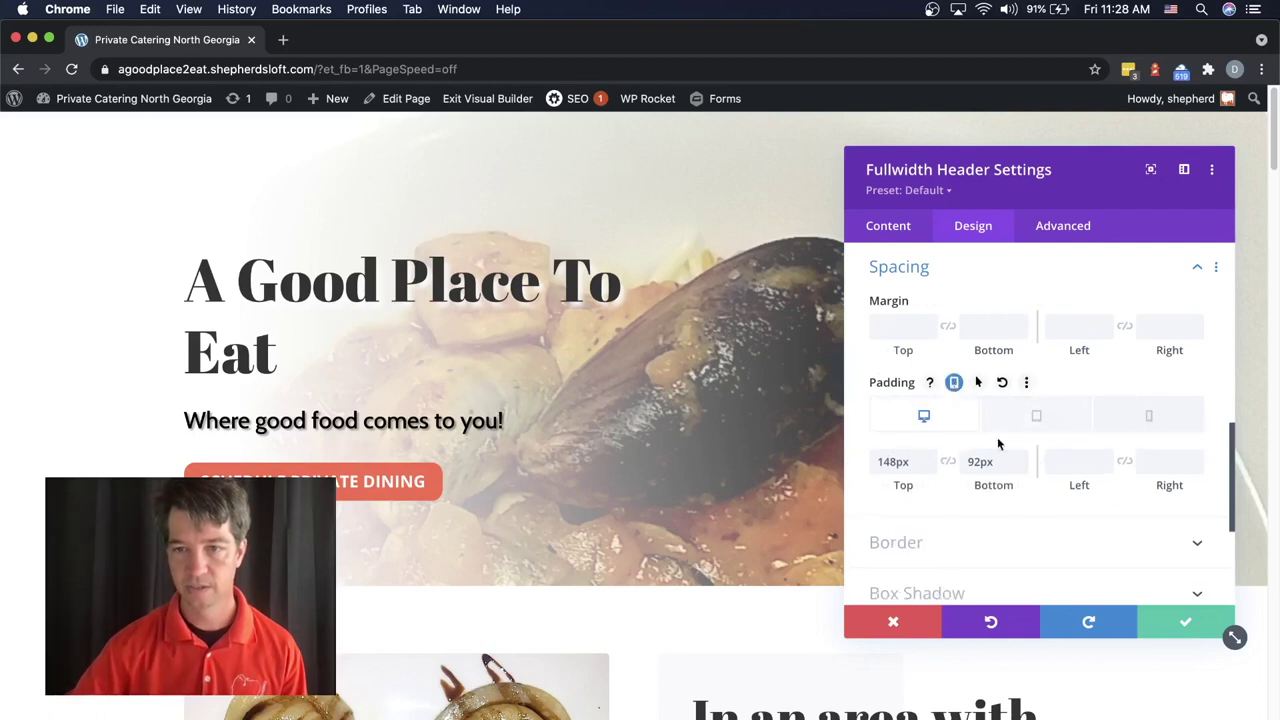
# Try removing the header's desktop top padding, undo the removal, and compare the header's tablet padding with the desktop one.
pyautogui.doubleClick(913, 462)
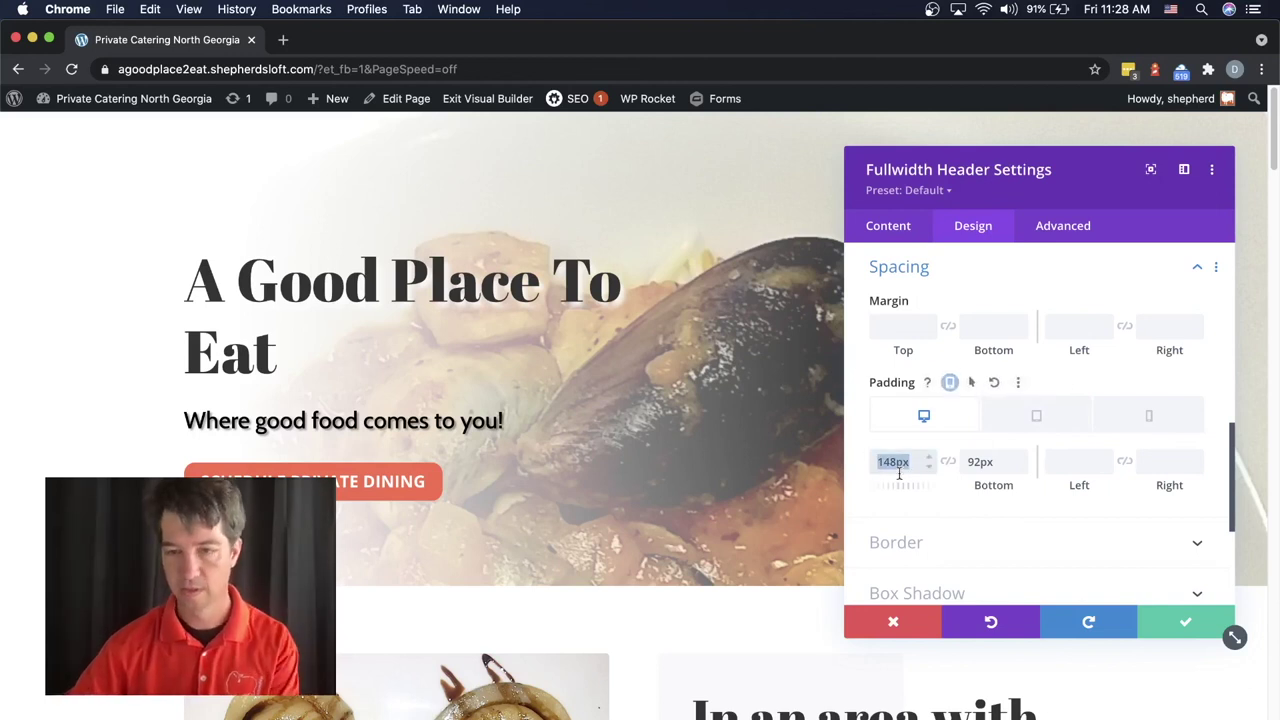
pyautogui.press('BackSpace')
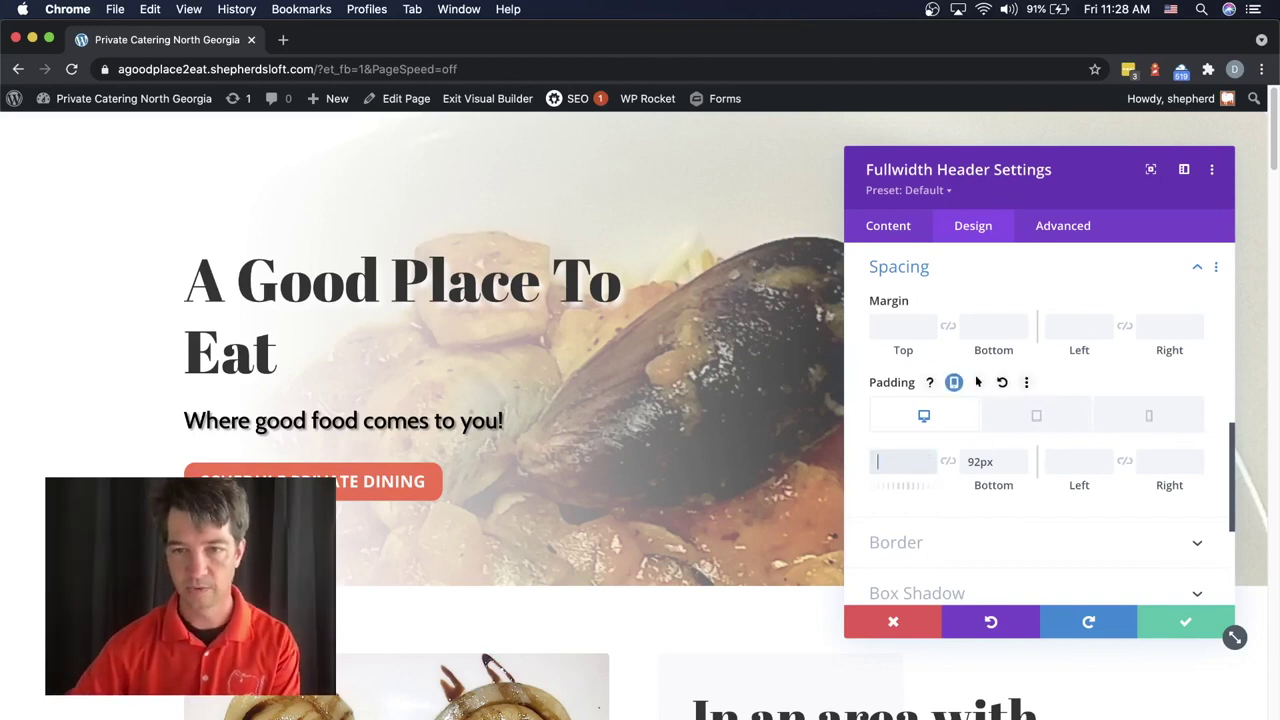
pyautogui.click(997, 464)
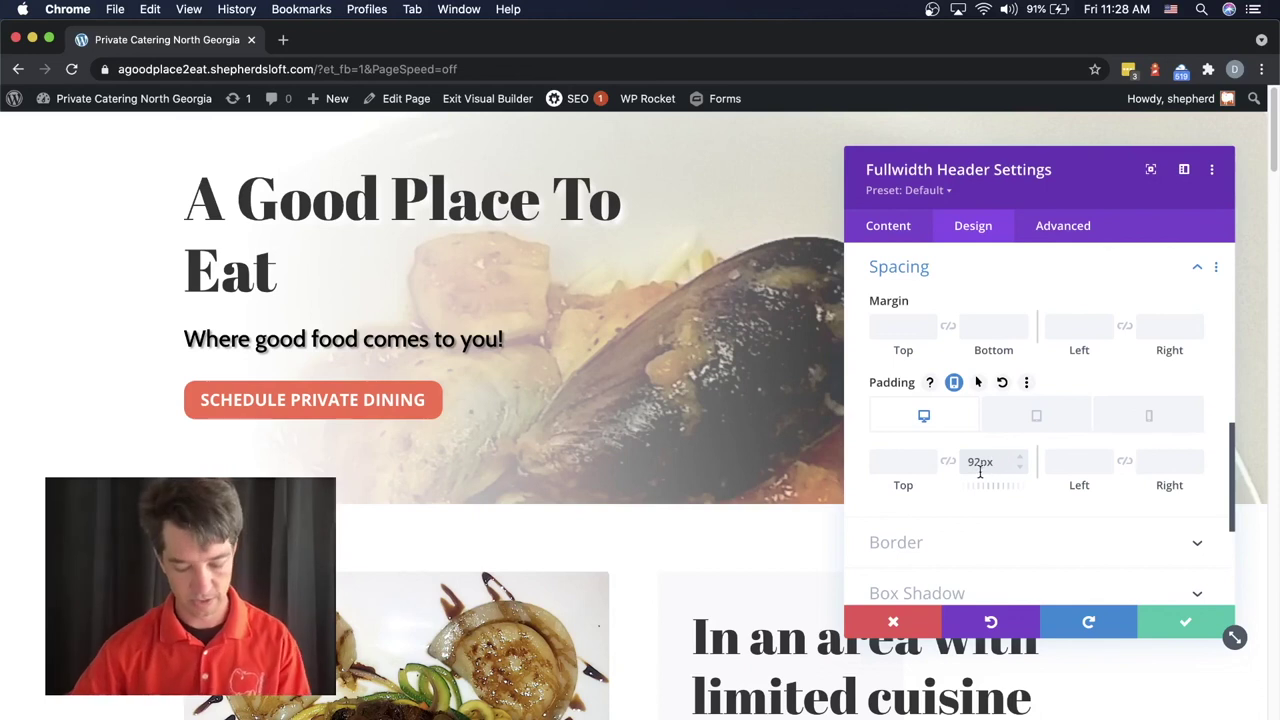
pyautogui.press('super+z')
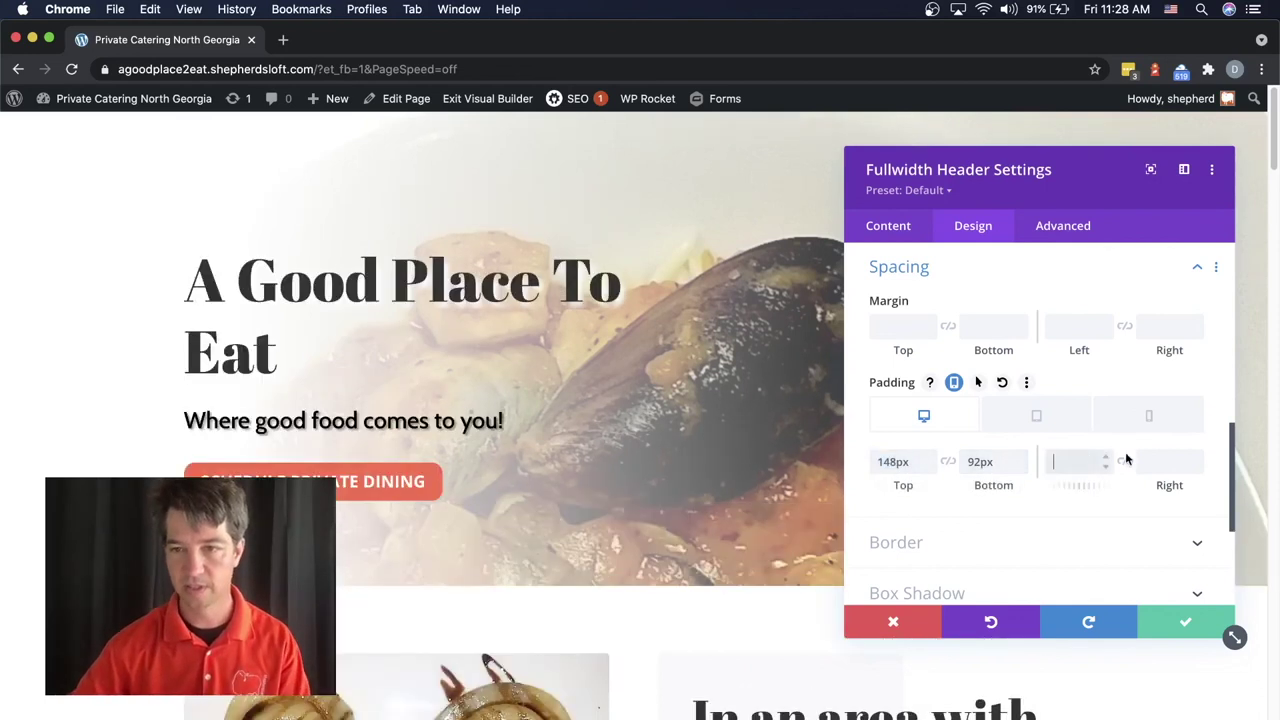
pyautogui.click(1007, 428)
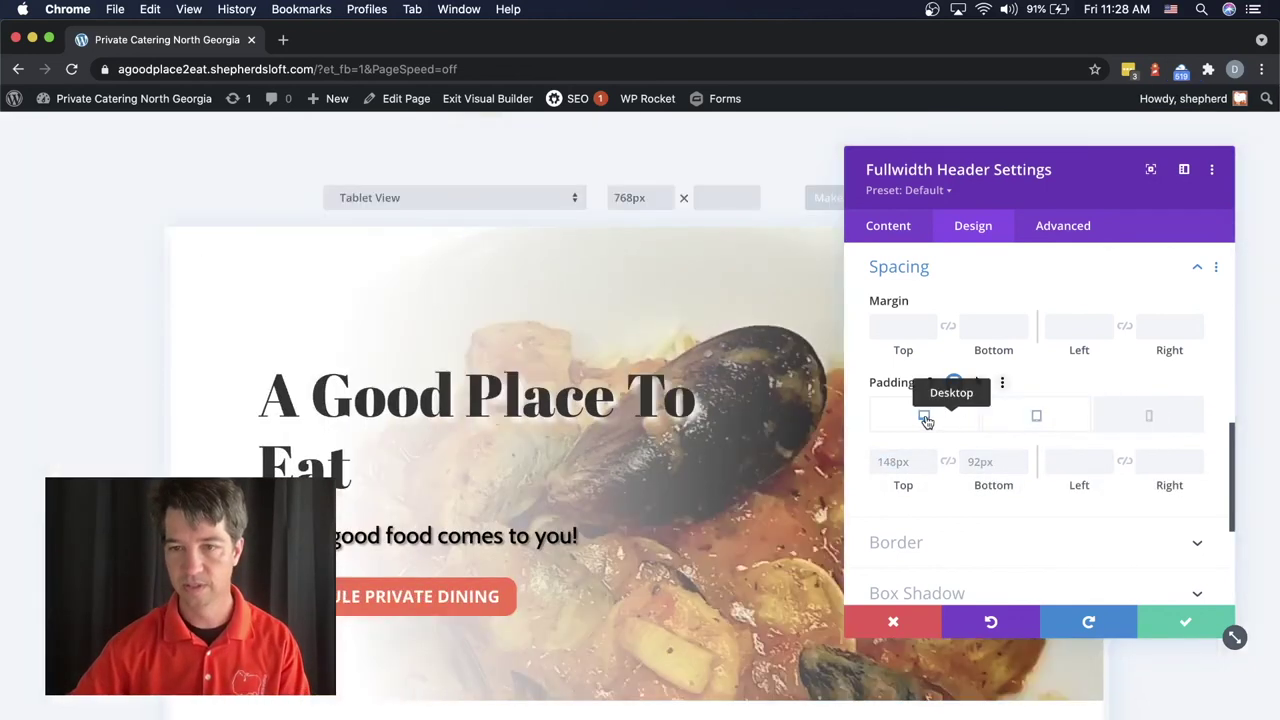
pyautogui.click(925, 419)
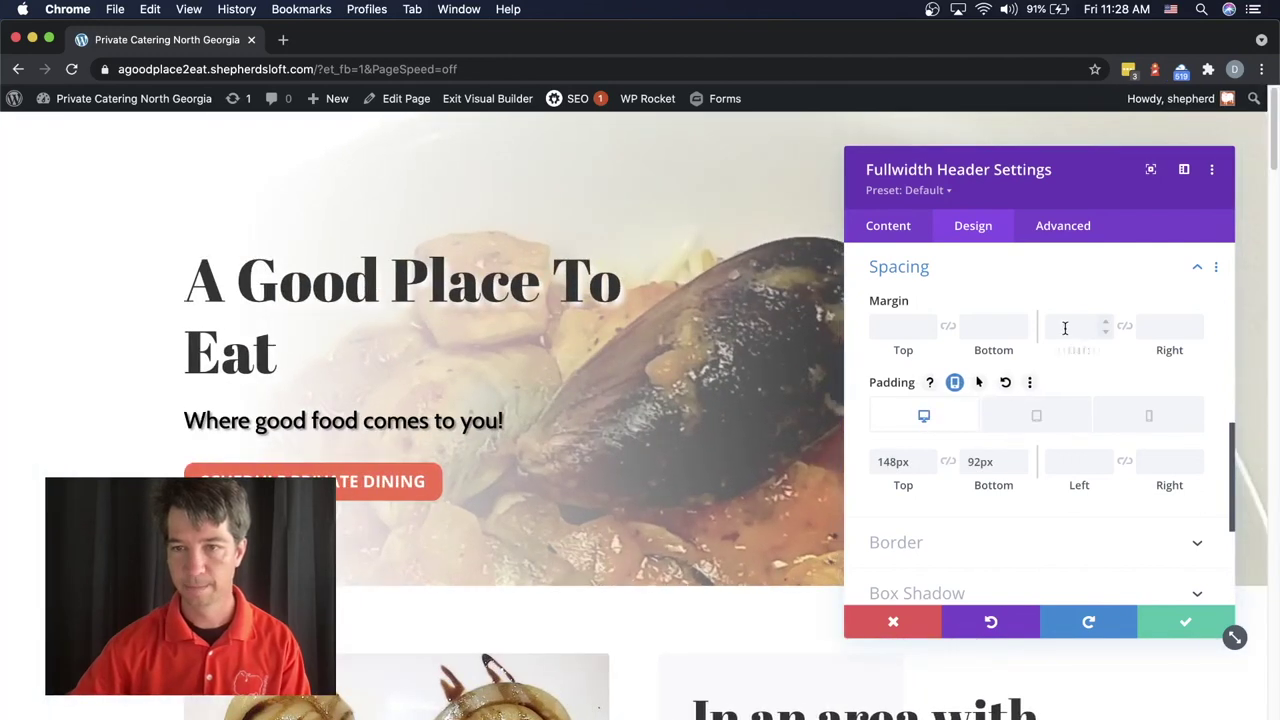
# Set the desktop title text size of the "A Good Place To Eat" header to 70px.
pyautogui.click(892, 226)
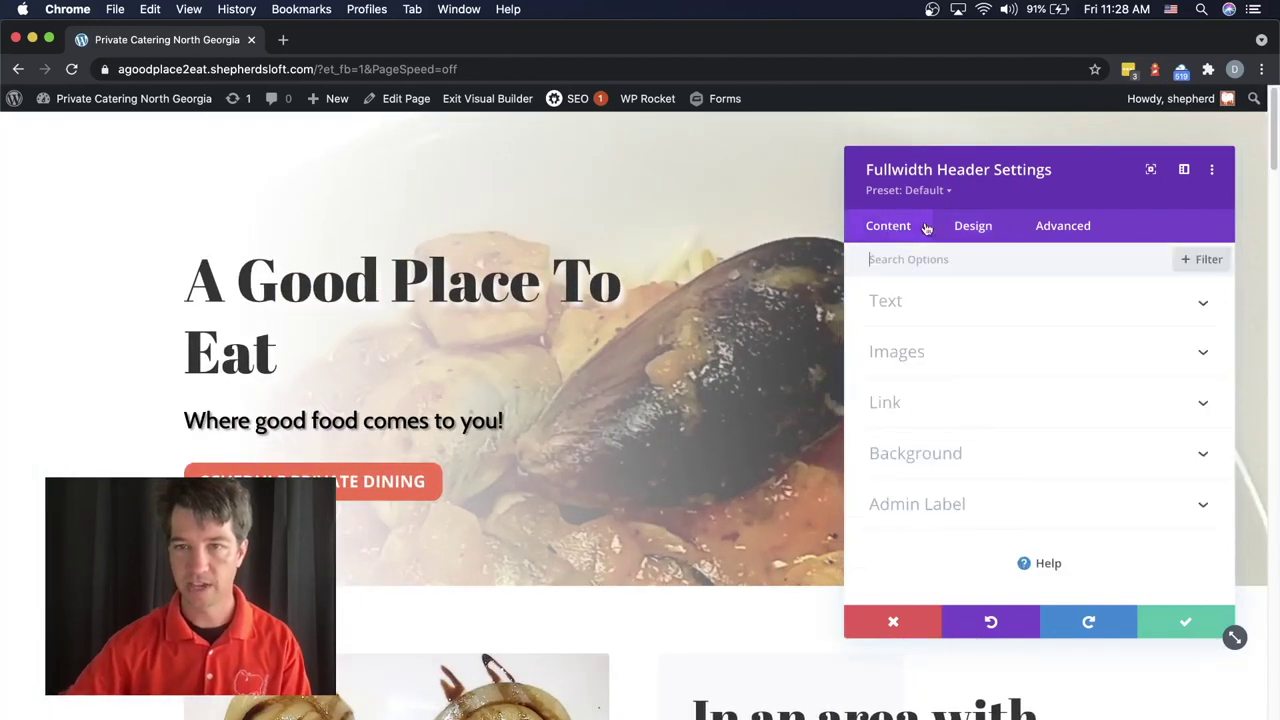
pyautogui.click(970, 226)
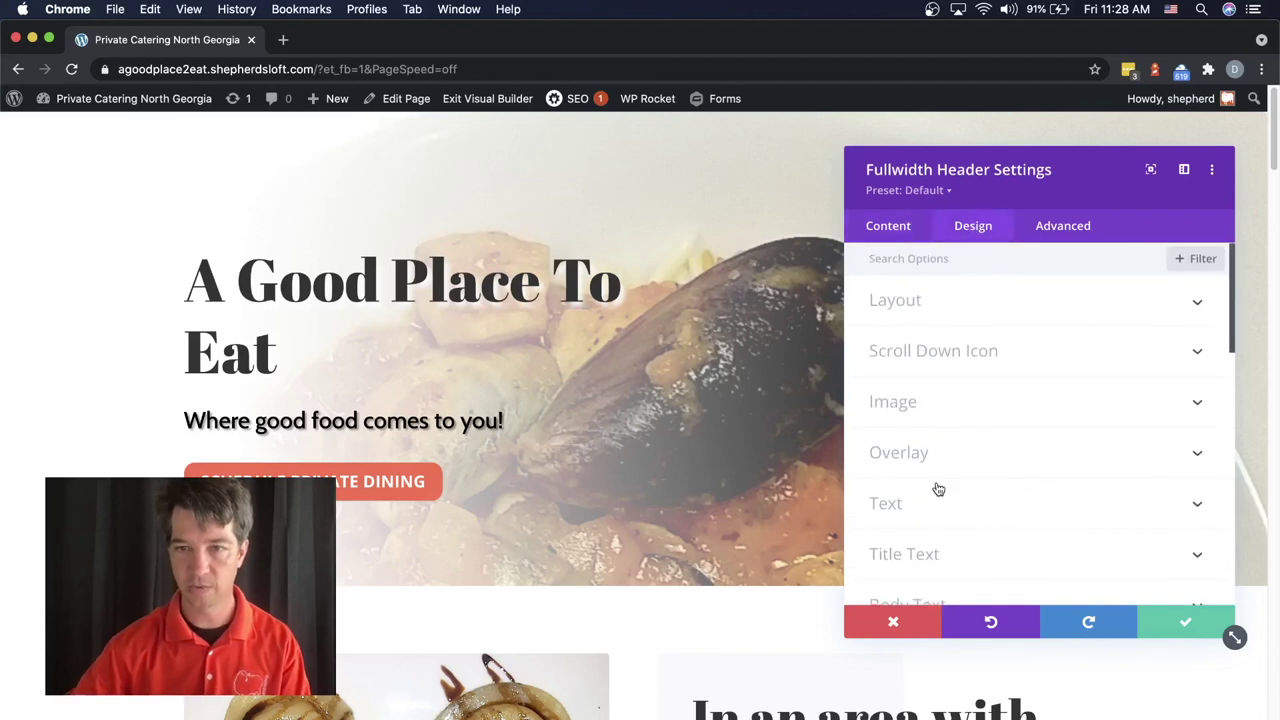
pyautogui.scroll(-3, 938, 488)
pyautogui.click(903, 445)
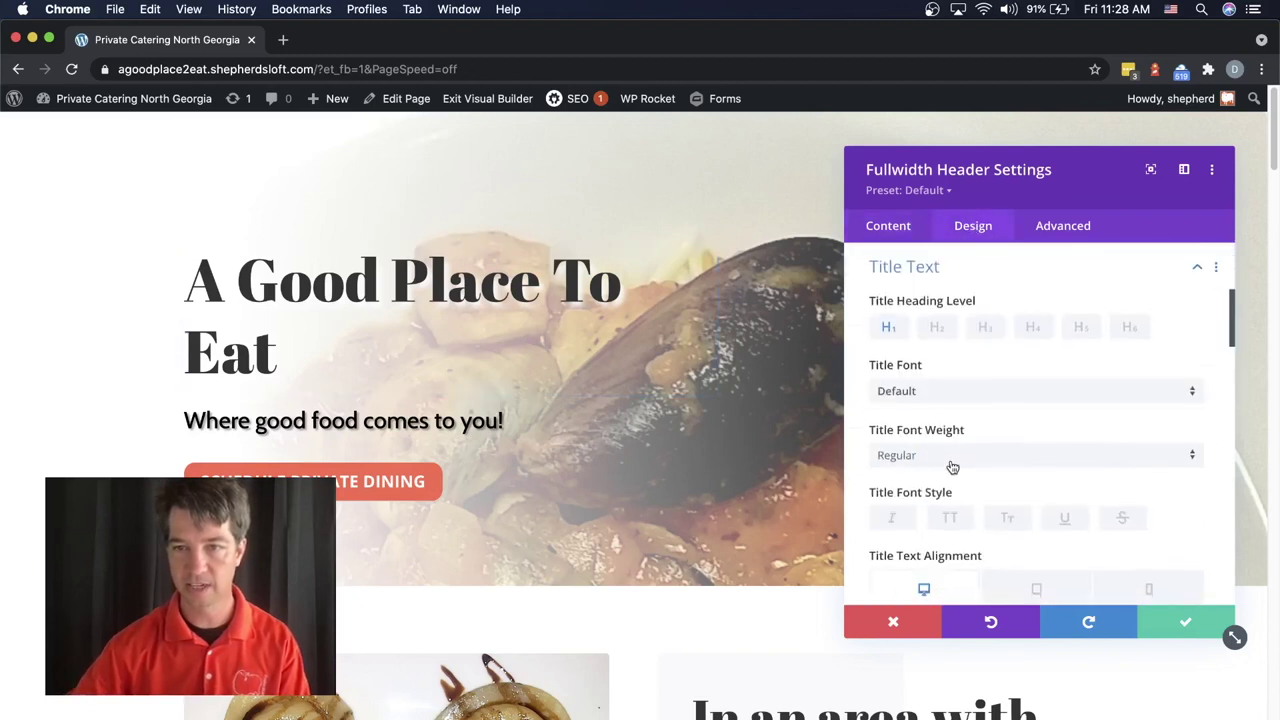
pyautogui.scroll(-5, 980, 440)
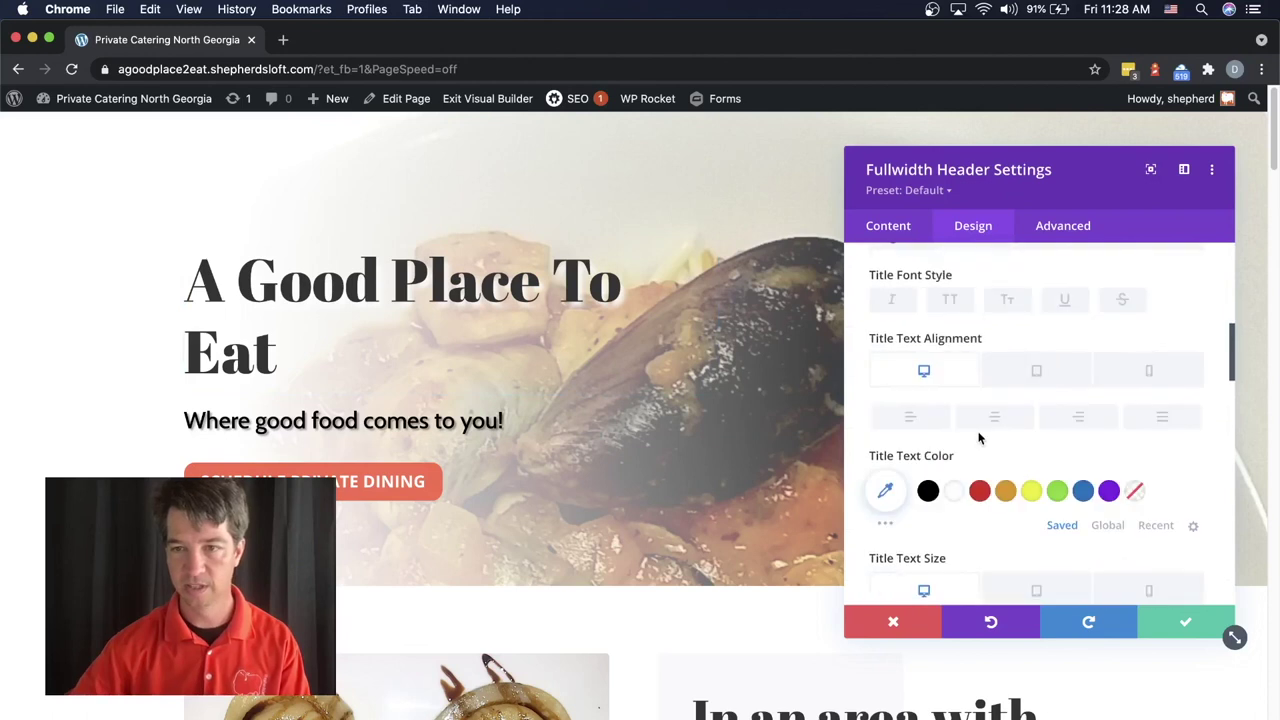
pyautogui.scroll(-2, 980, 439)
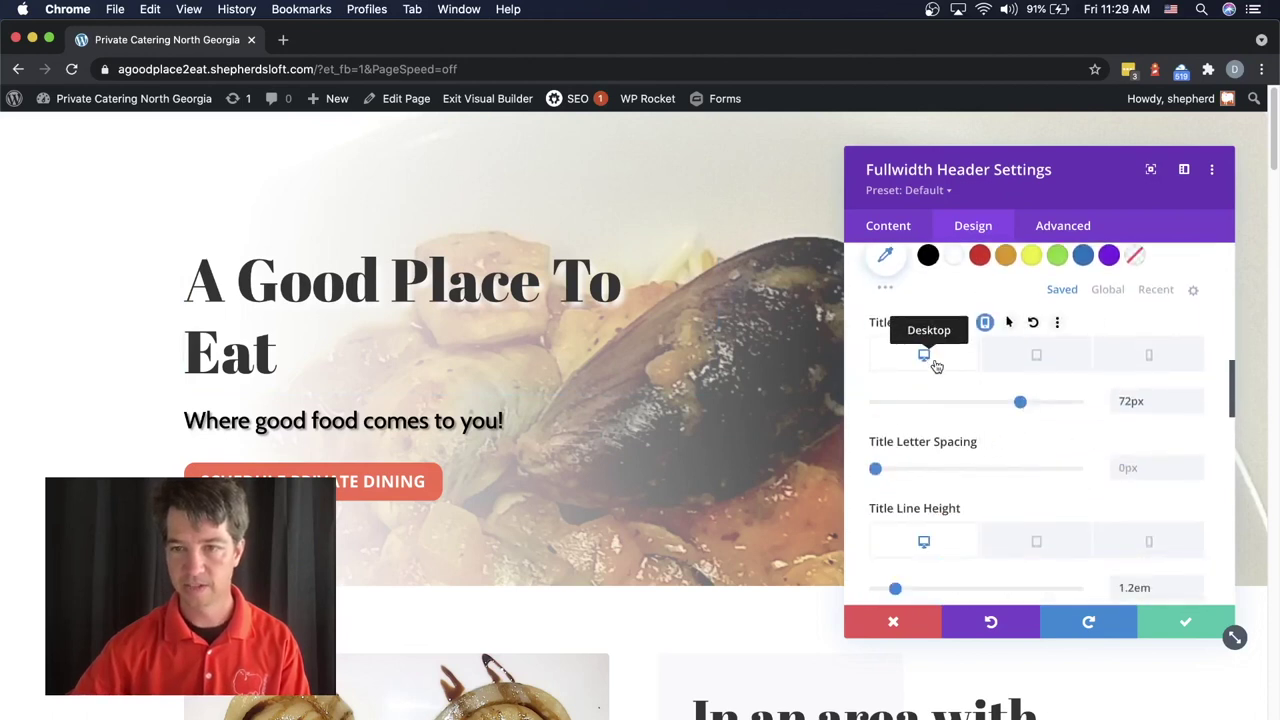
pyautogui.moveTo(1019, 405); pyautogui.dragTo(1015, 405)
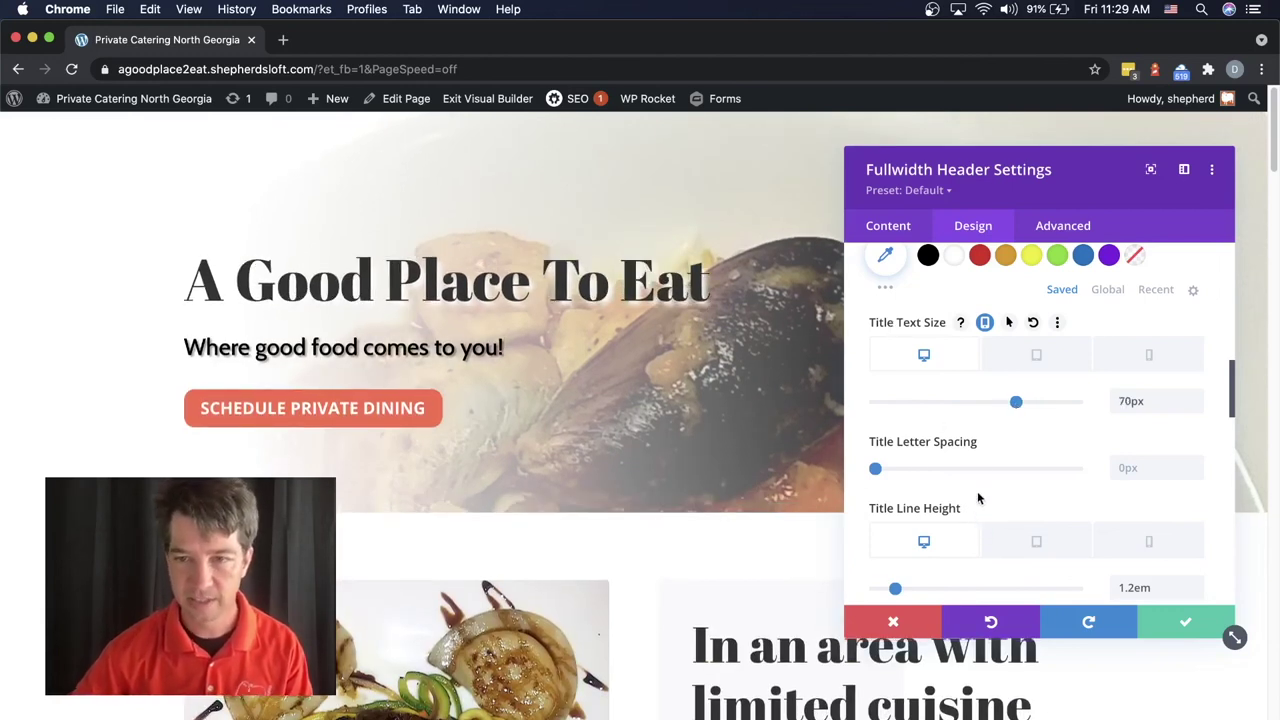
pyautogui.scroll(-1, 977, 491)
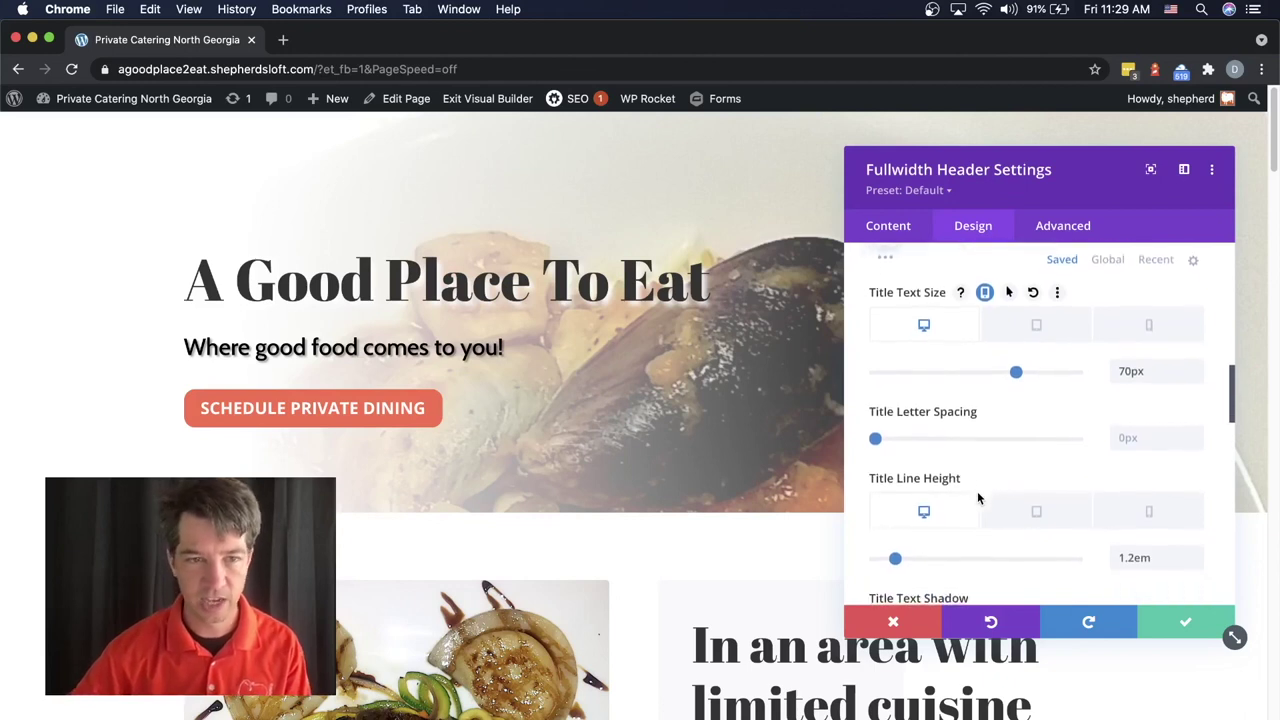